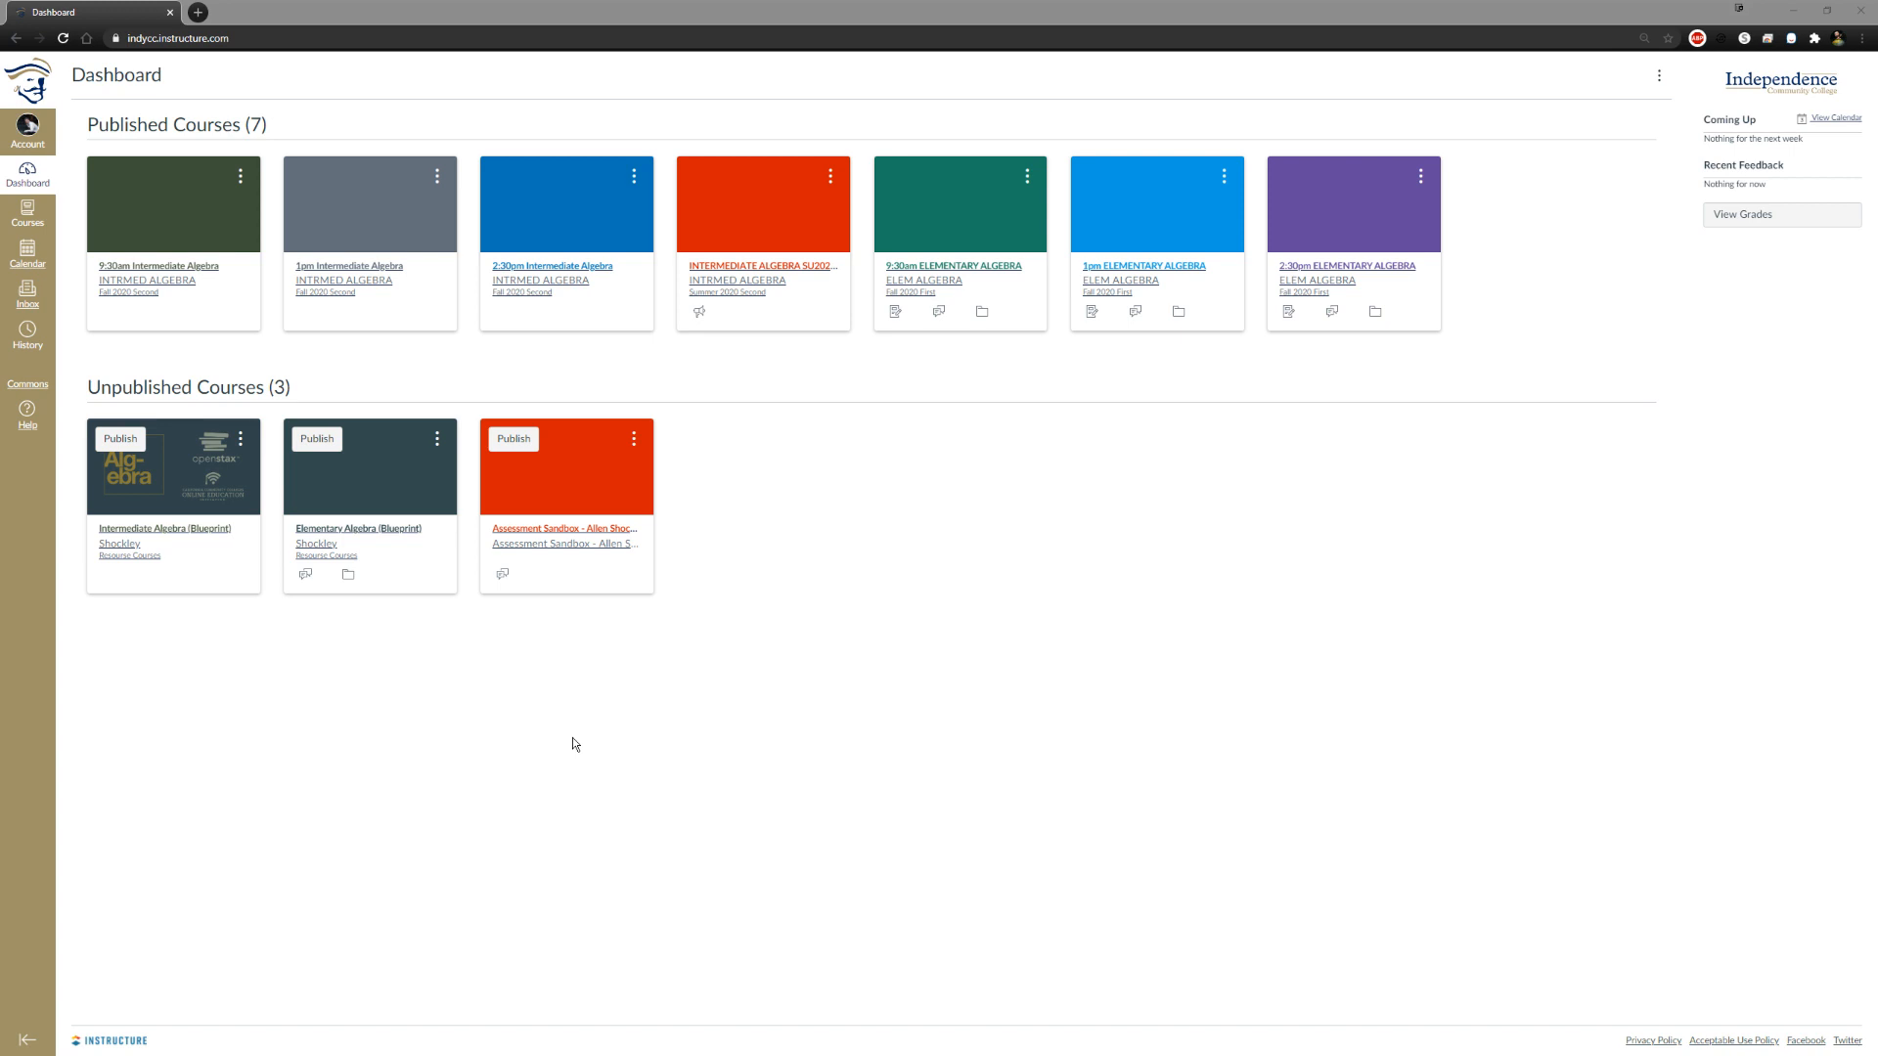
Open the unpublished Assessment Sandbox course and examine its course status options
click(579, 542)
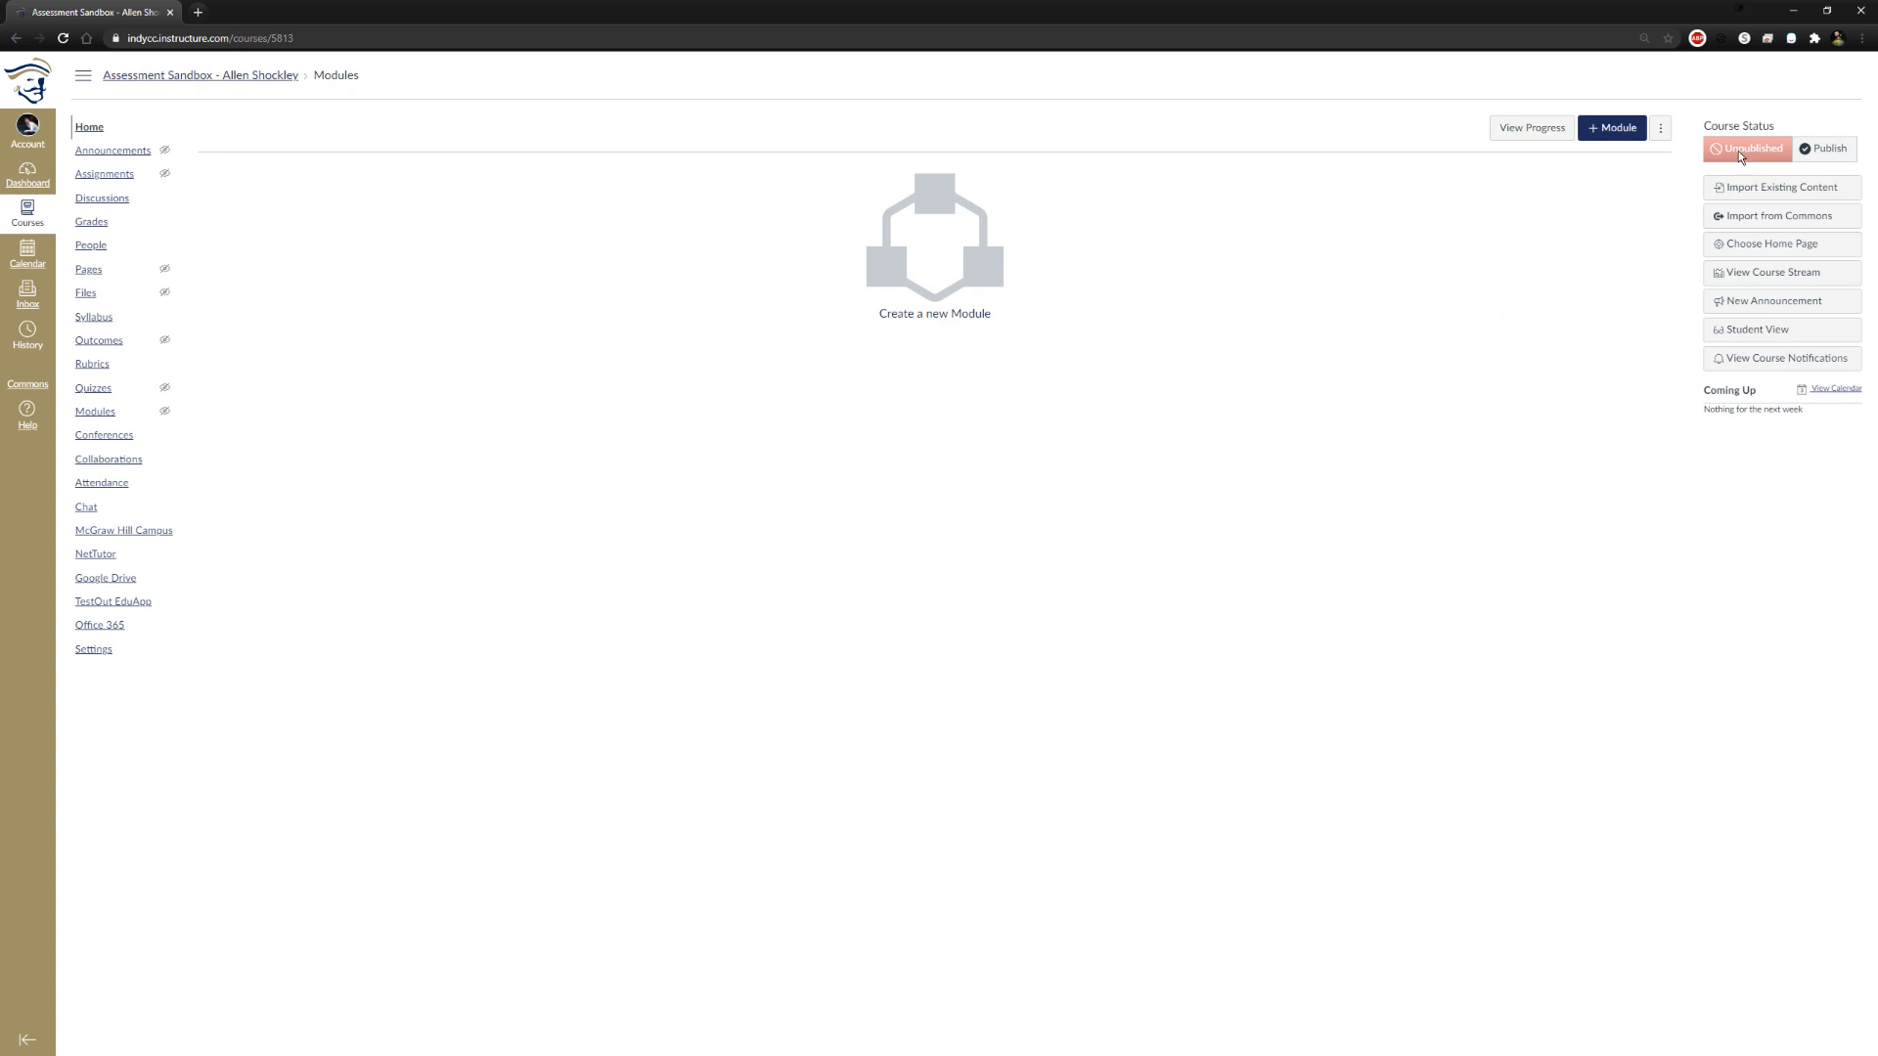
drag(1702, 127, 1810, 135)
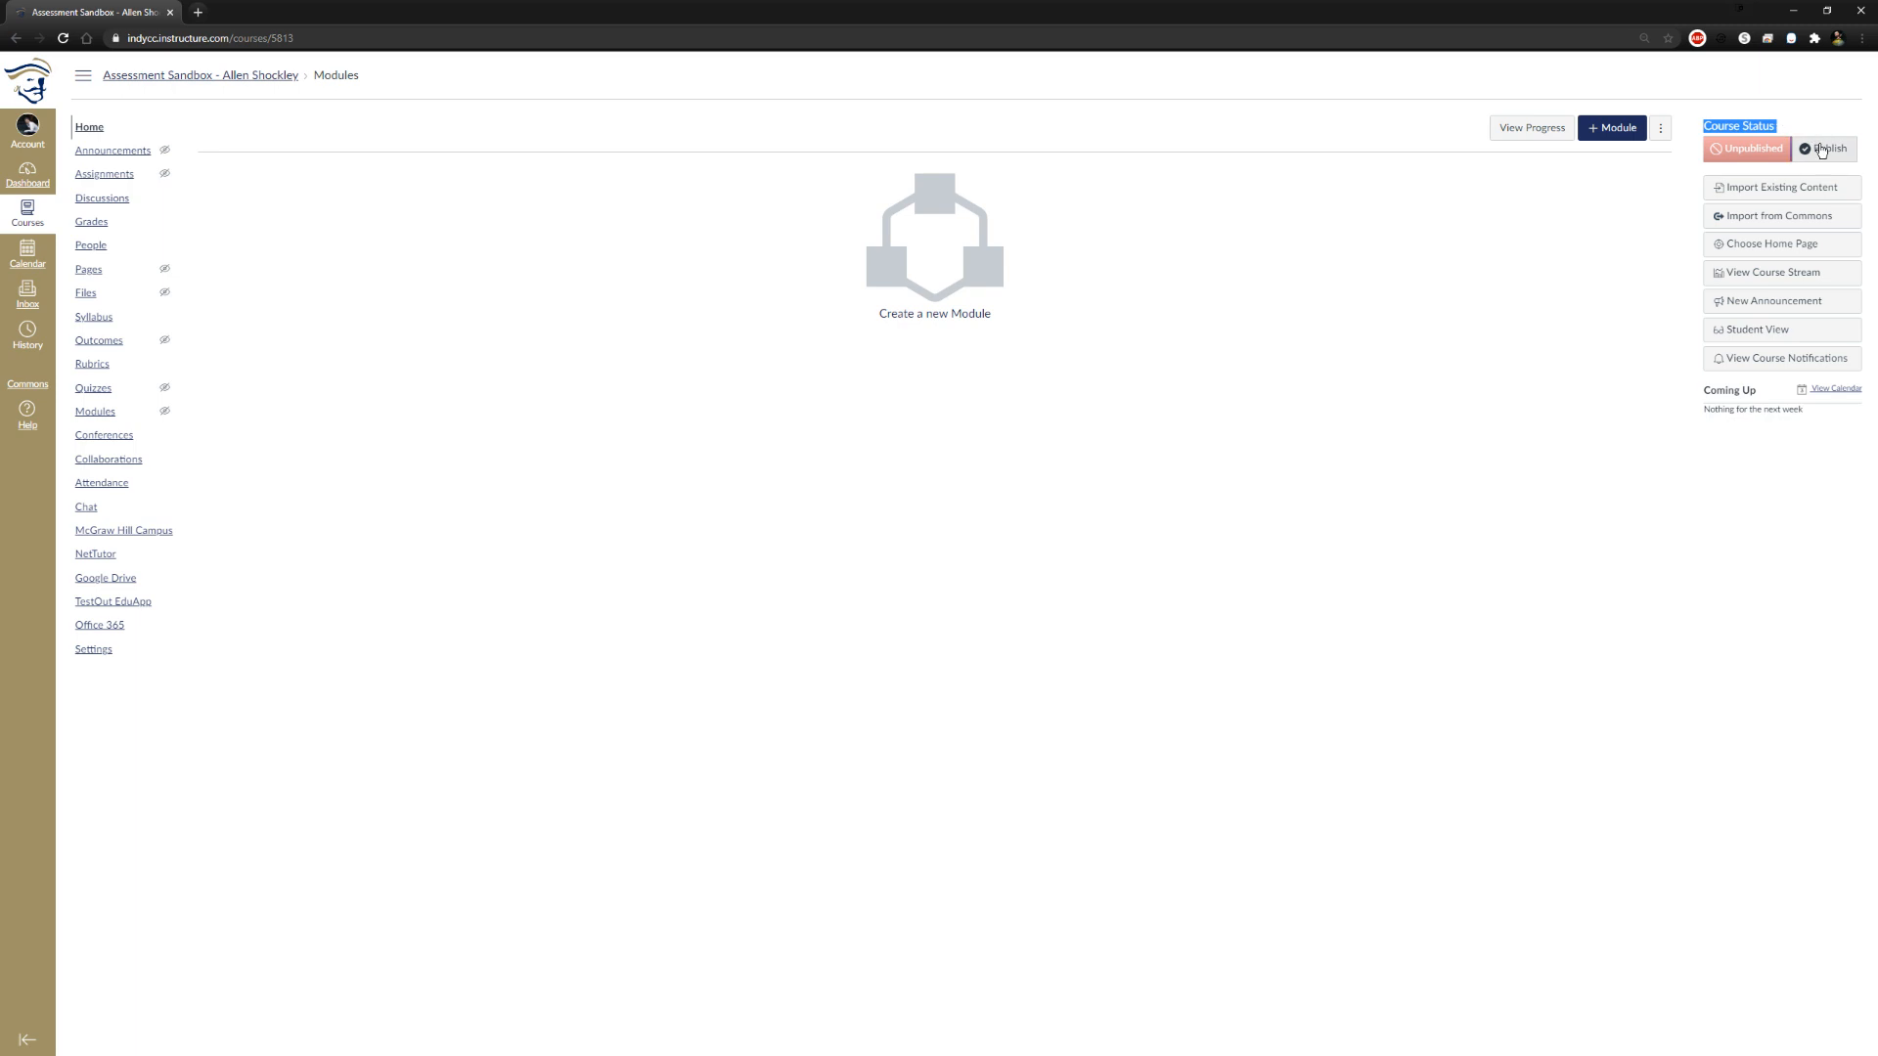
click(1807, 128)
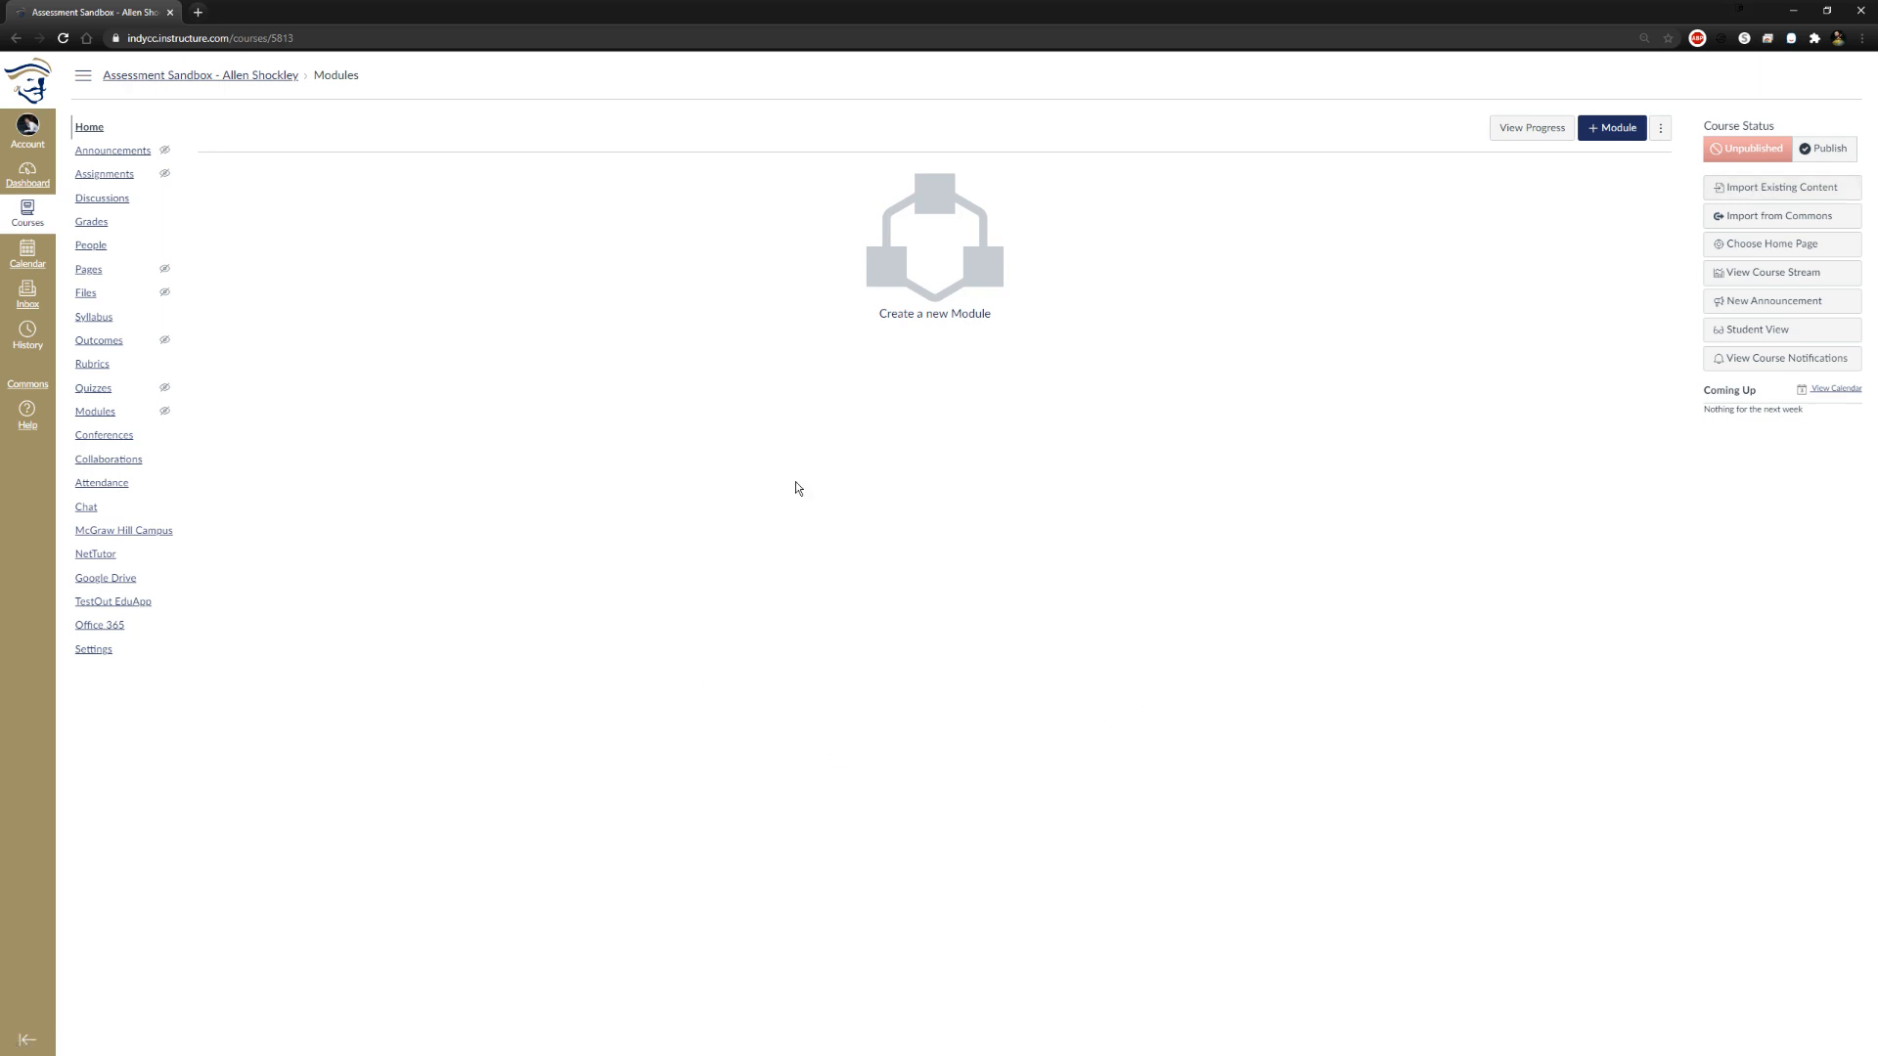
Start importing existing content as a Canvas course copy, using 1pm Intermediate Algebra as the source with completed courses included
click(1727, 199)
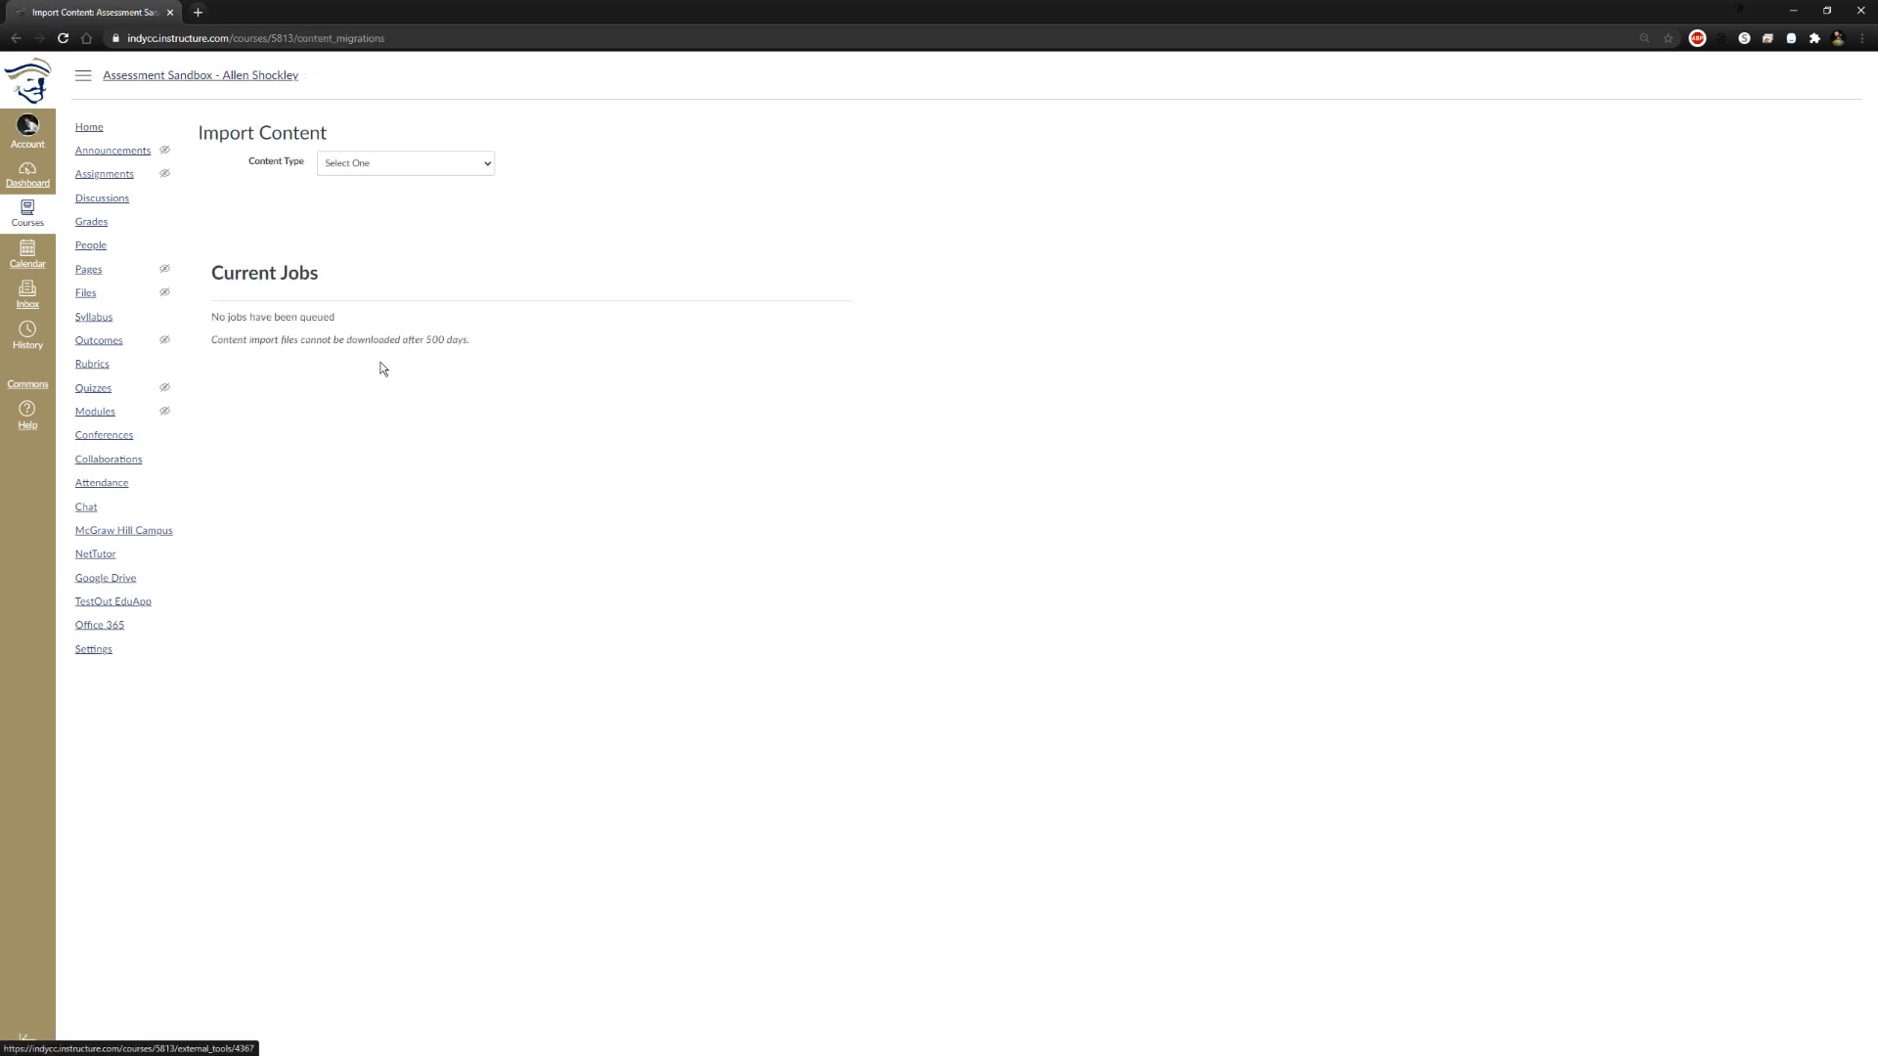
click(398, 165)
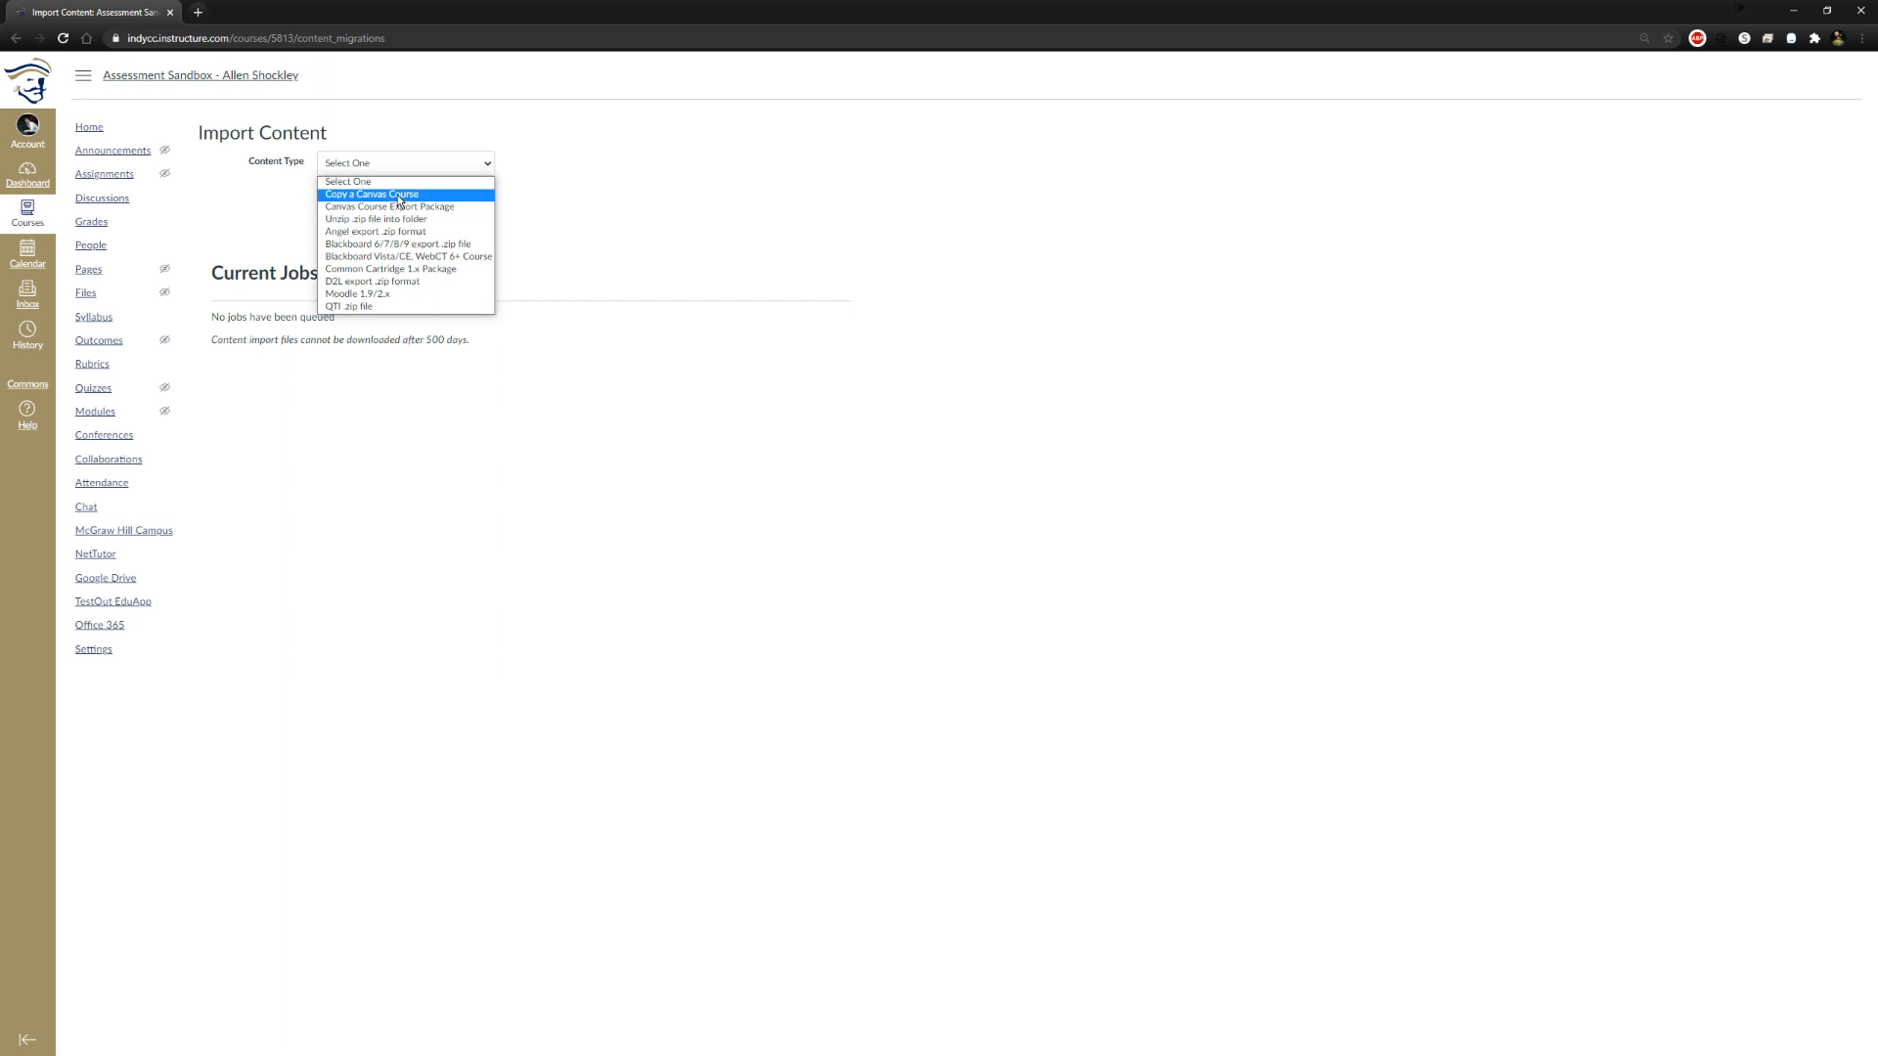
click(397, 195)
click(430, 202)
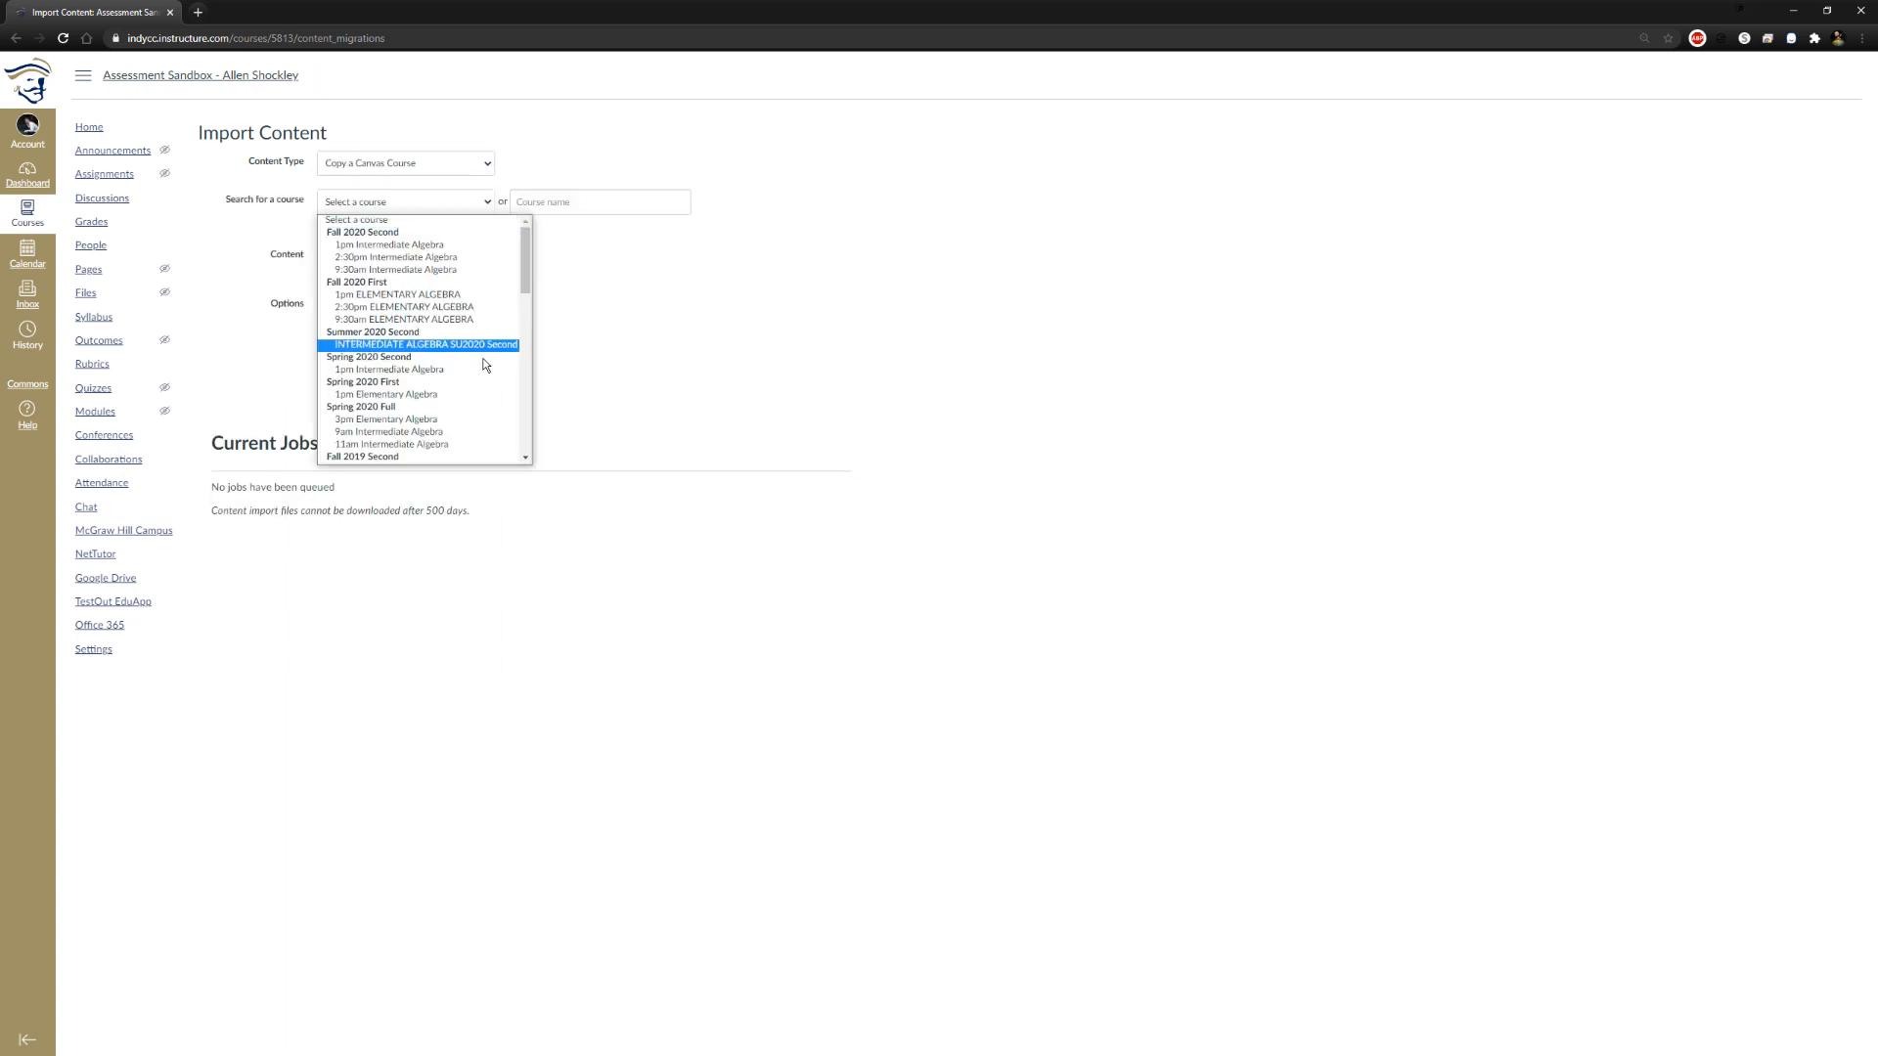
scroll(443, 381, down, 1)
scroll(441, 377, up, 1)
click(420, 245)
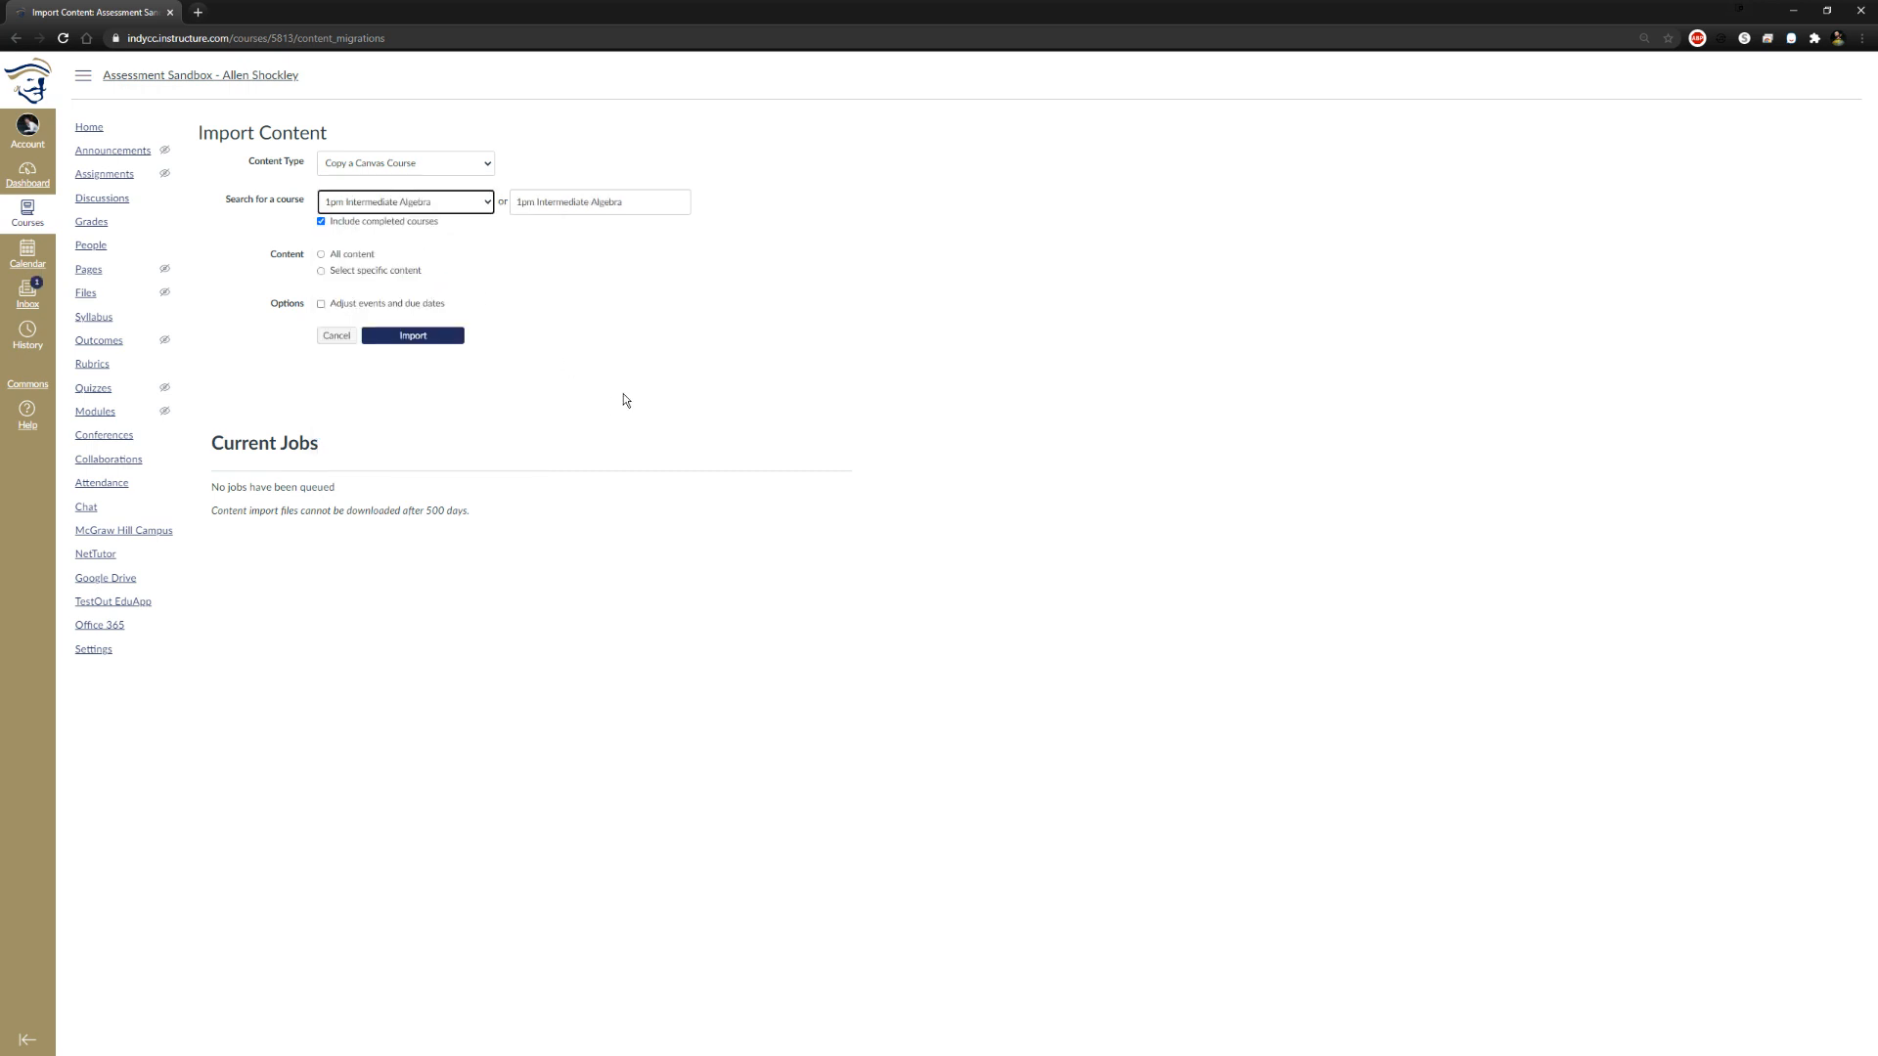
click(324, 221)
click(323, 221)
click(421, 201)
click(413, 242)
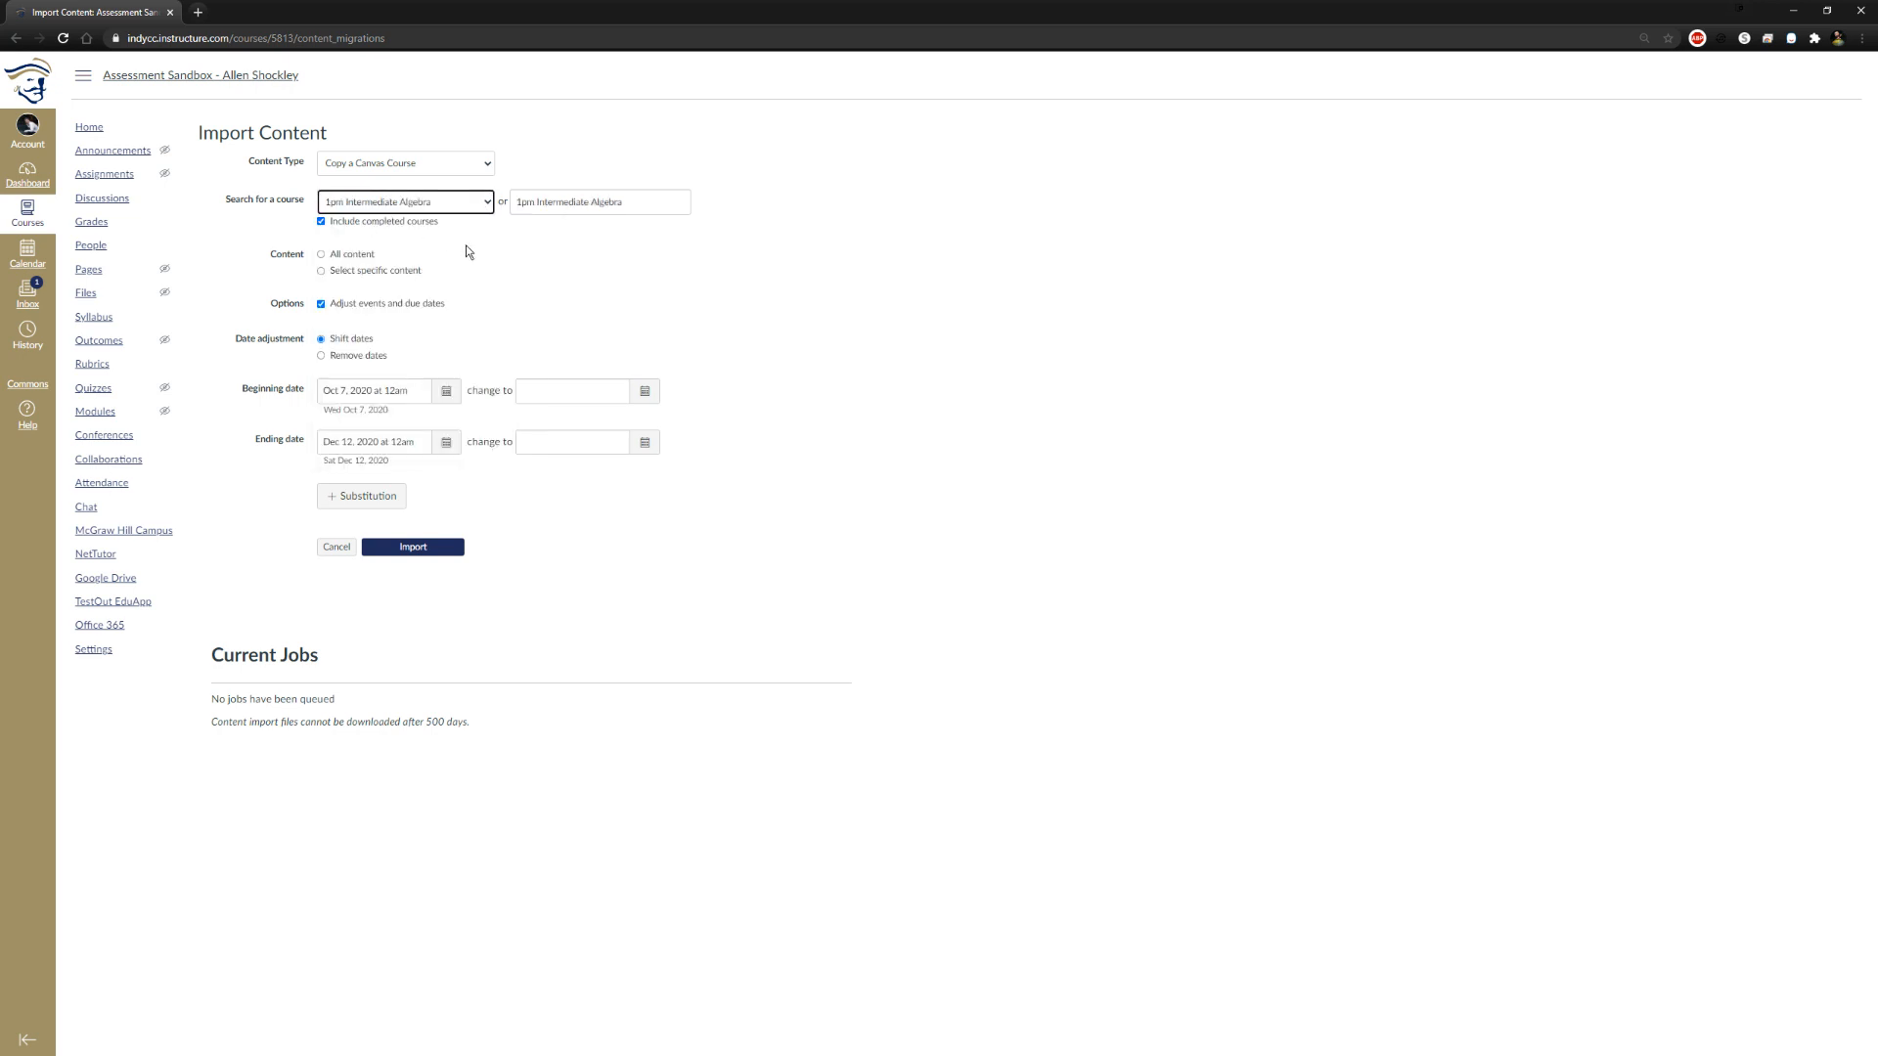
Limit the import to specific content, set the date adjustment to remove dates, and queue the import
click(322, 255)
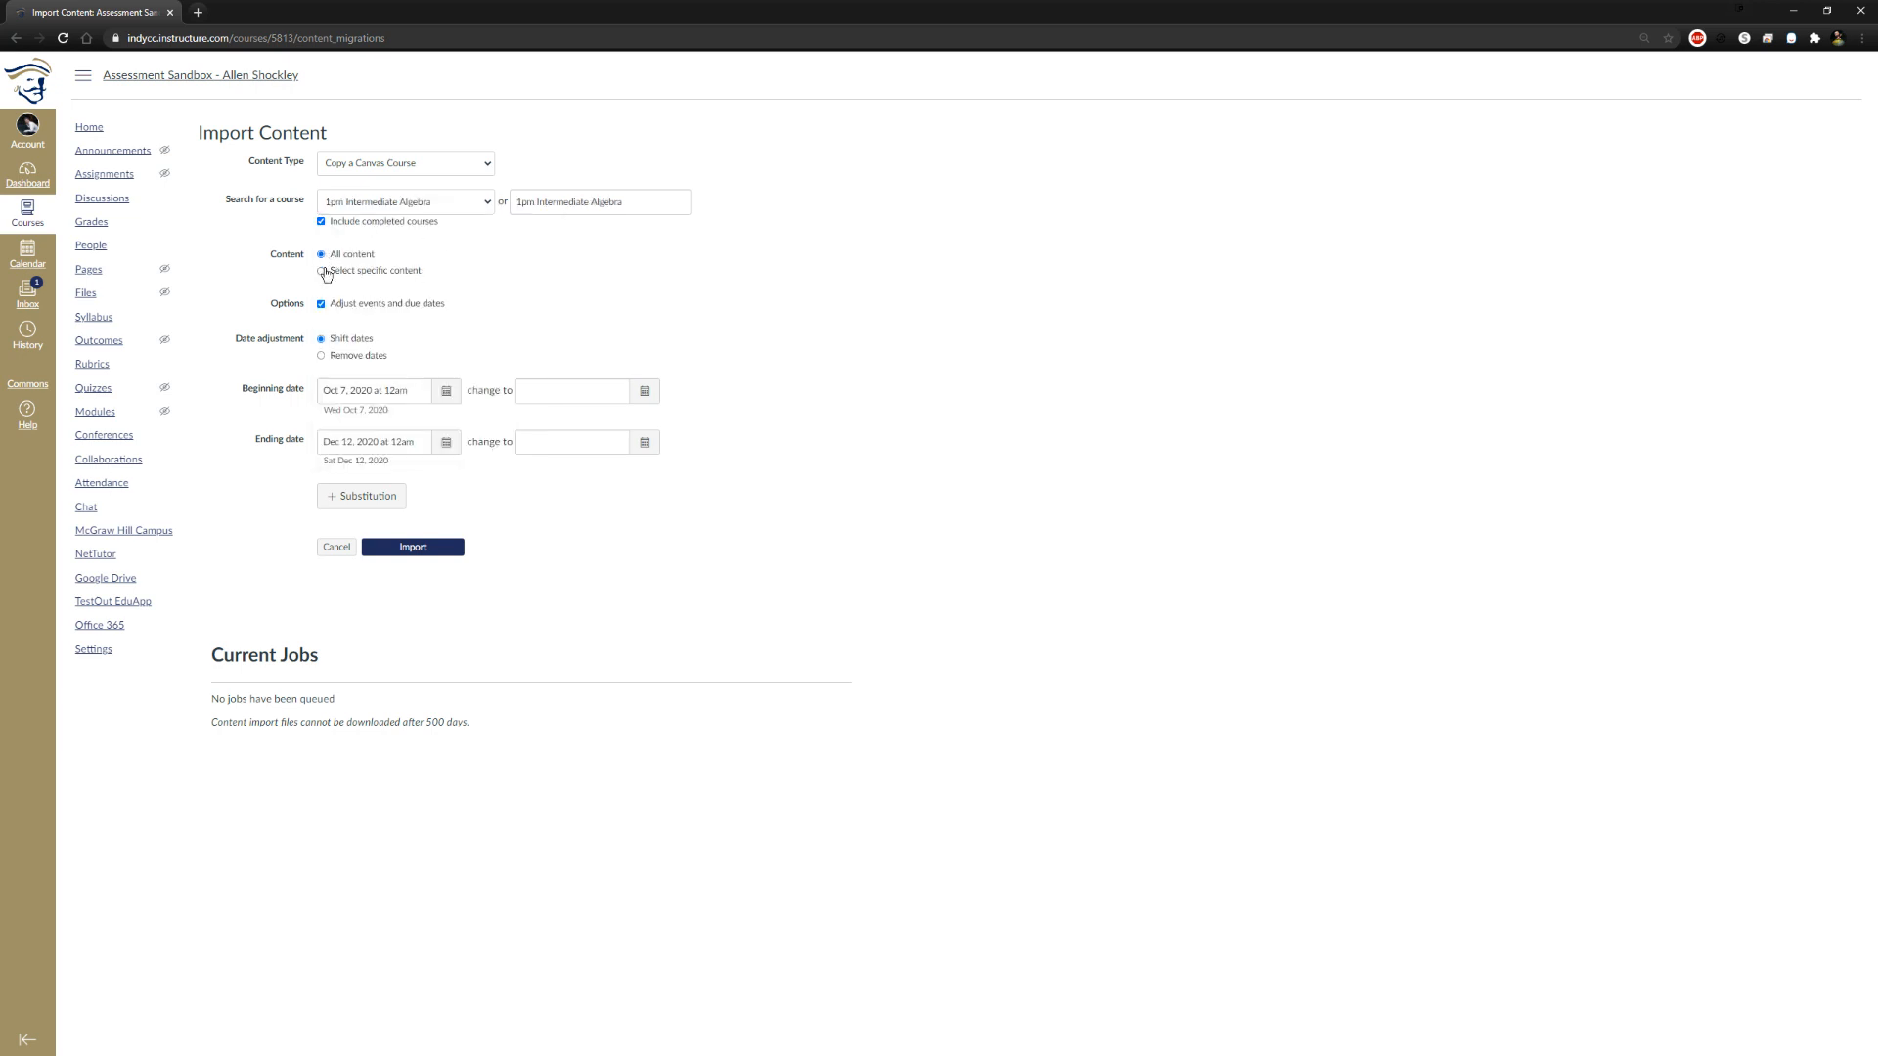
click(322, 278)
click(322, 356)
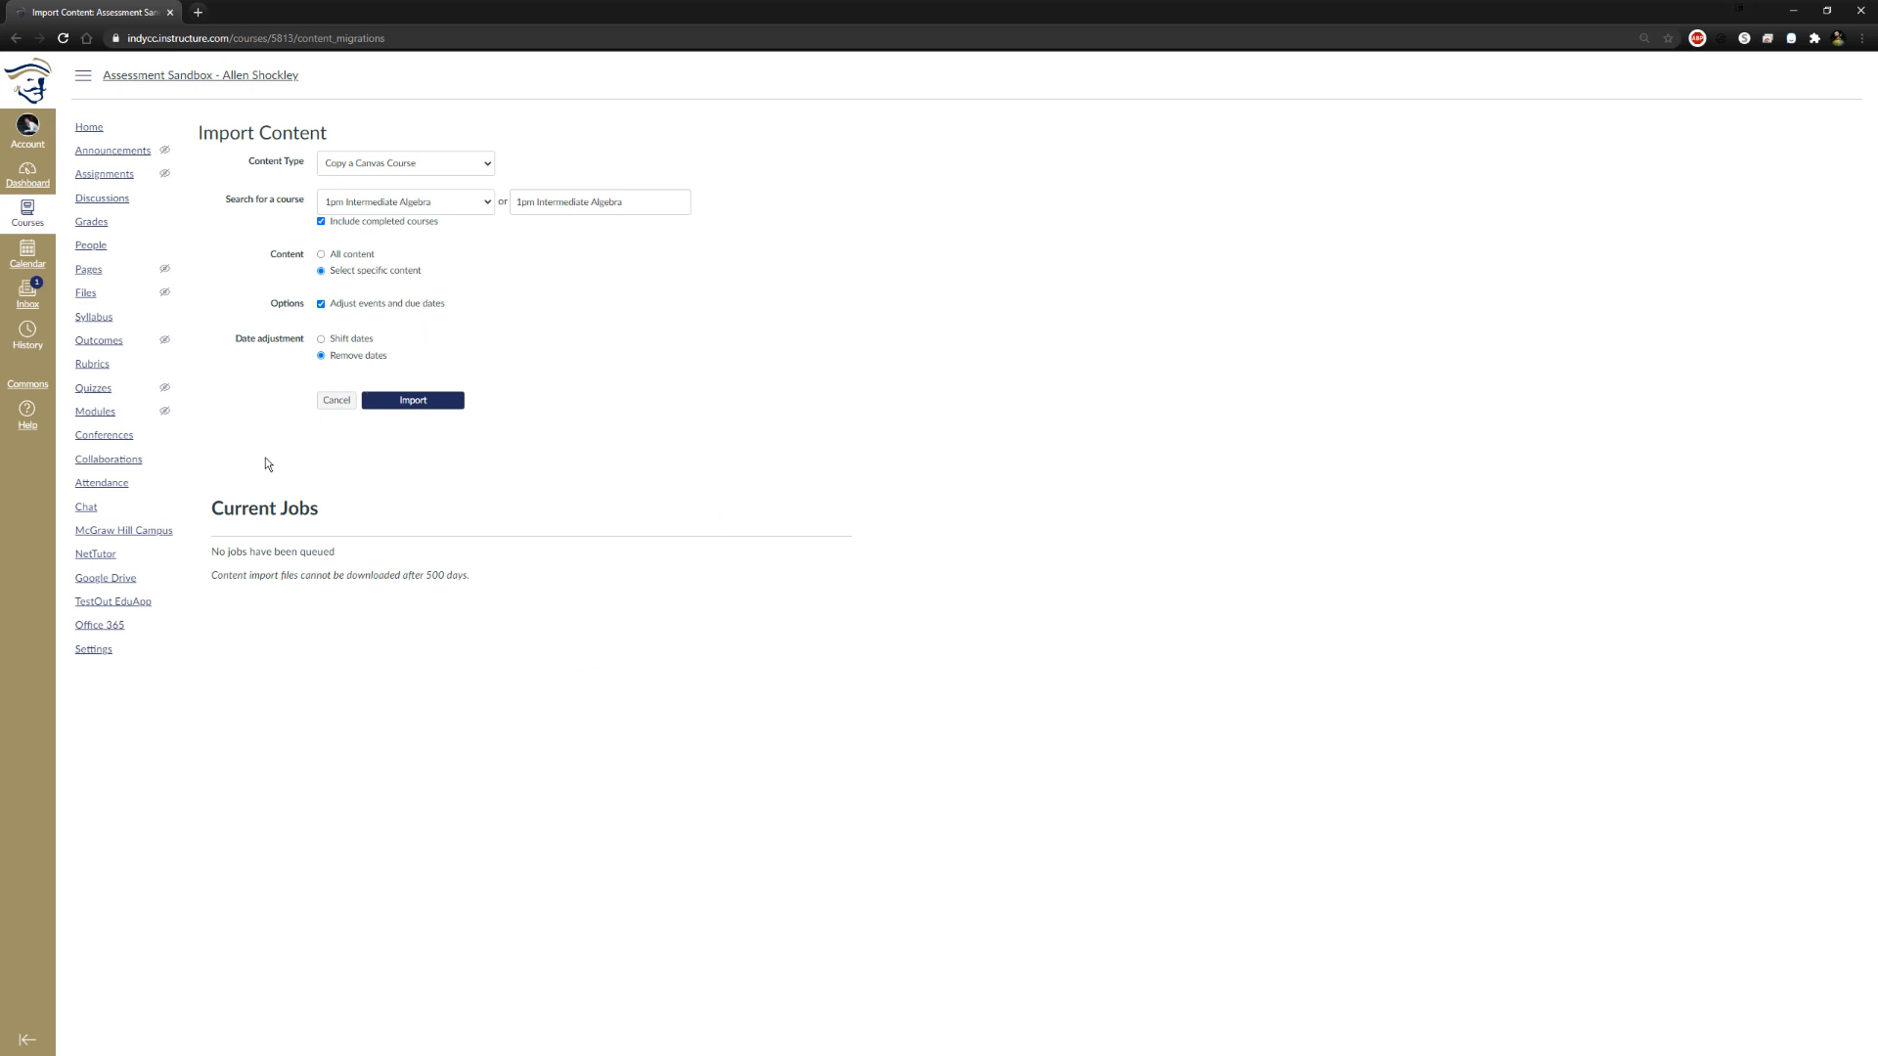
click(372, 403)
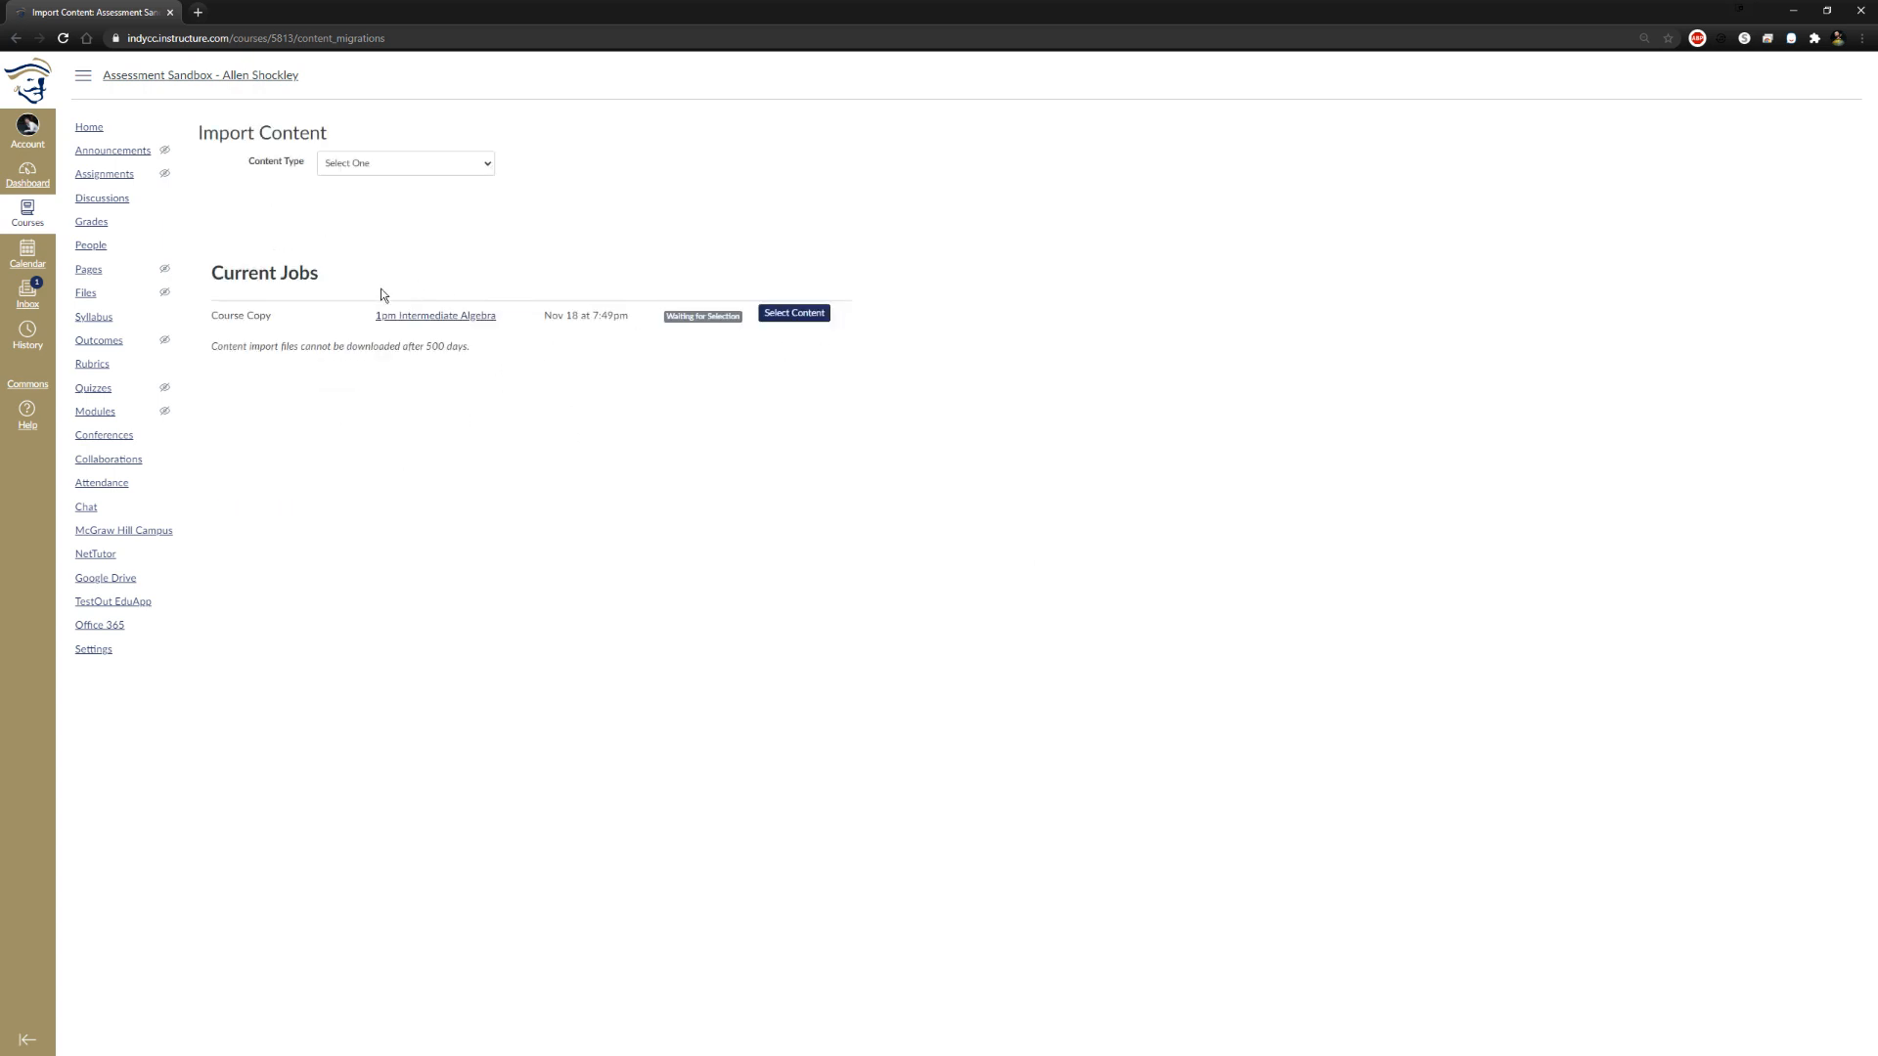
Select course settings, syllabus body, modules, assignments, pages, external tools and files for the queued course copy and confirm the selection
click(806, 323)
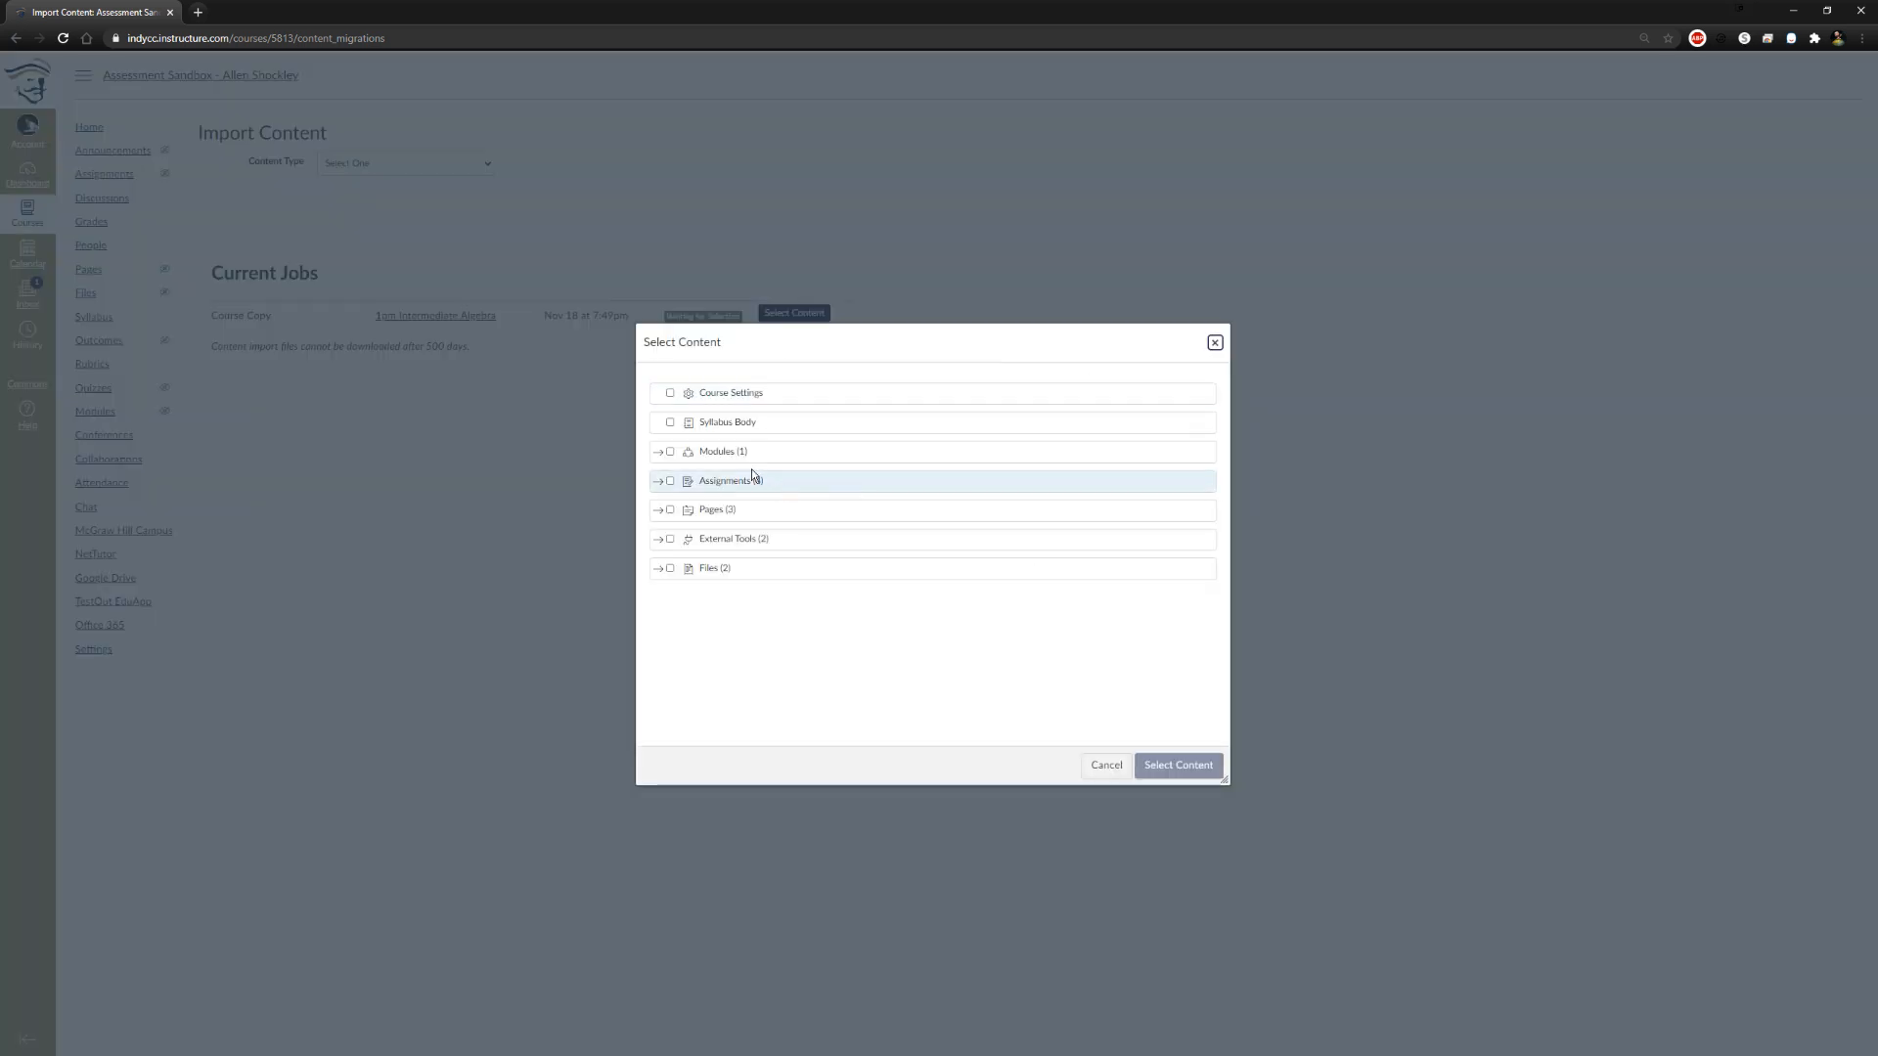
click(669, 393)
click(669, 423)
click(669, 452)
click(659, 510)
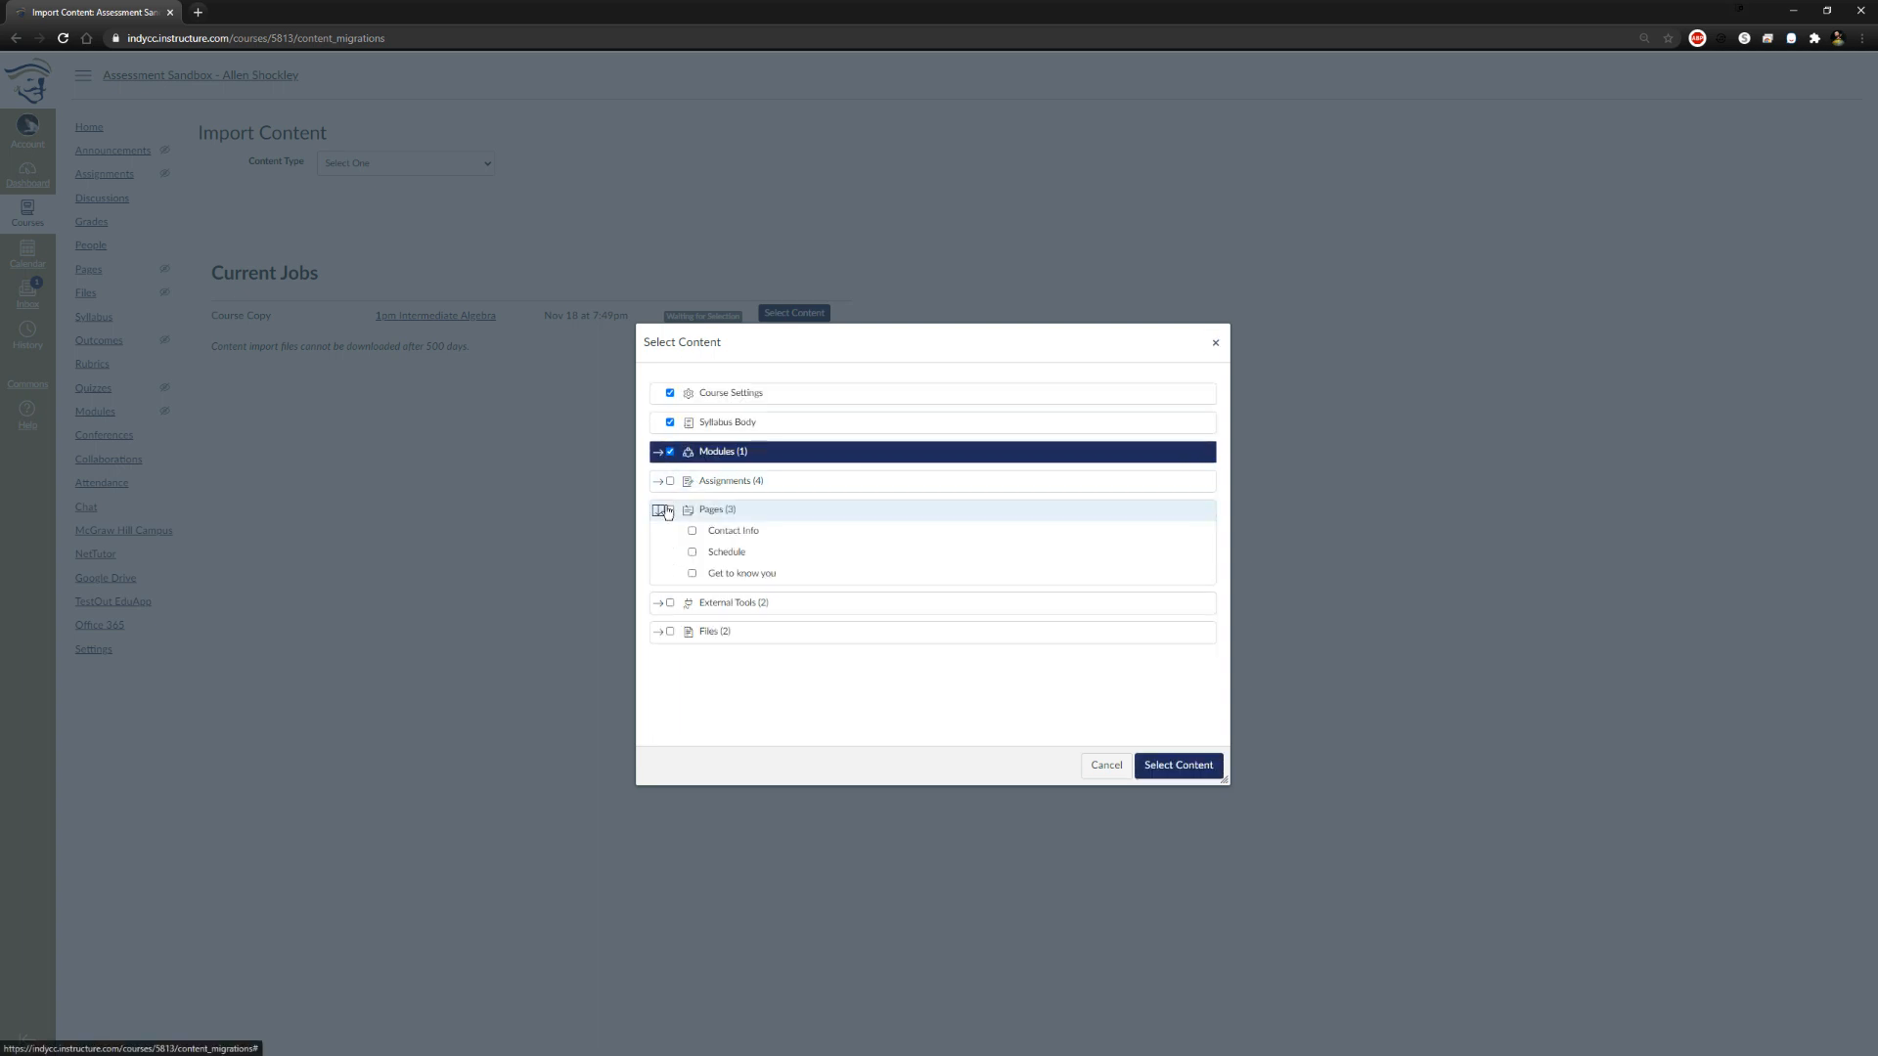
click(669, 511)
click(659, 512)
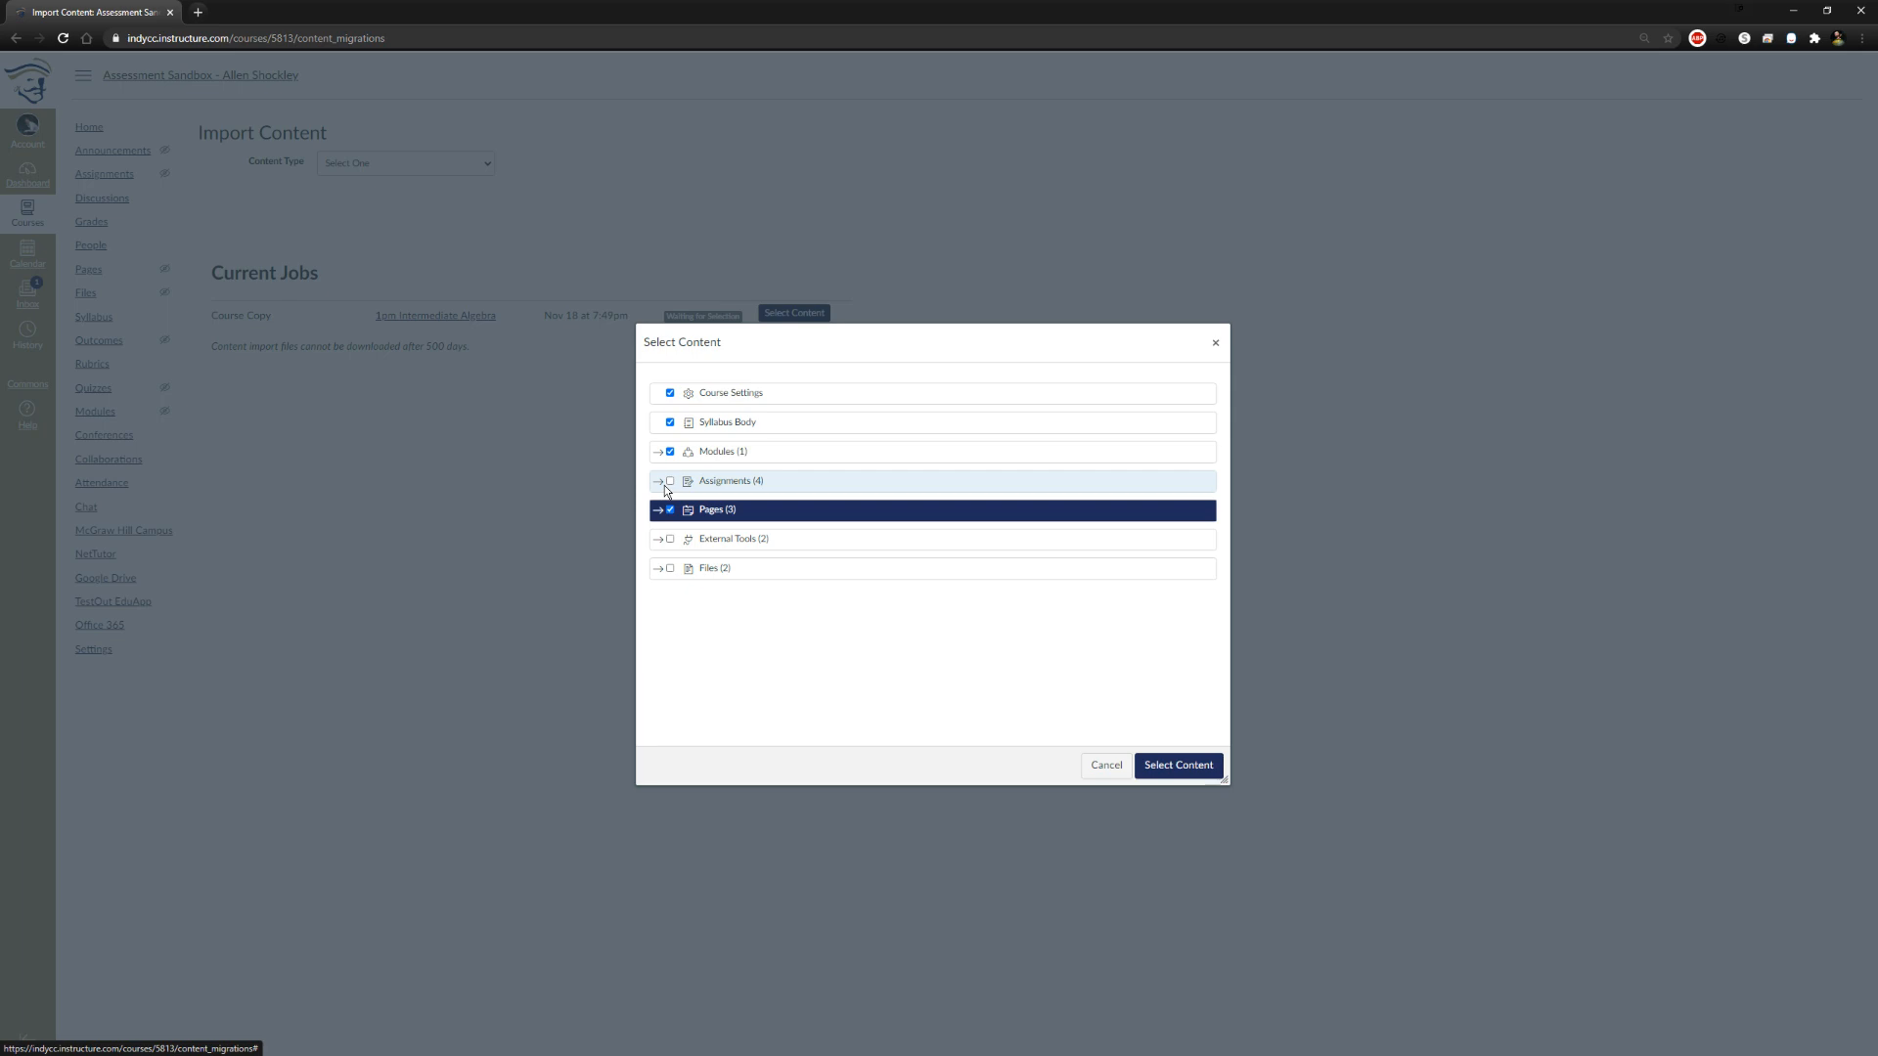
click(670, 481)
click(670, 539)
click(670, 568)
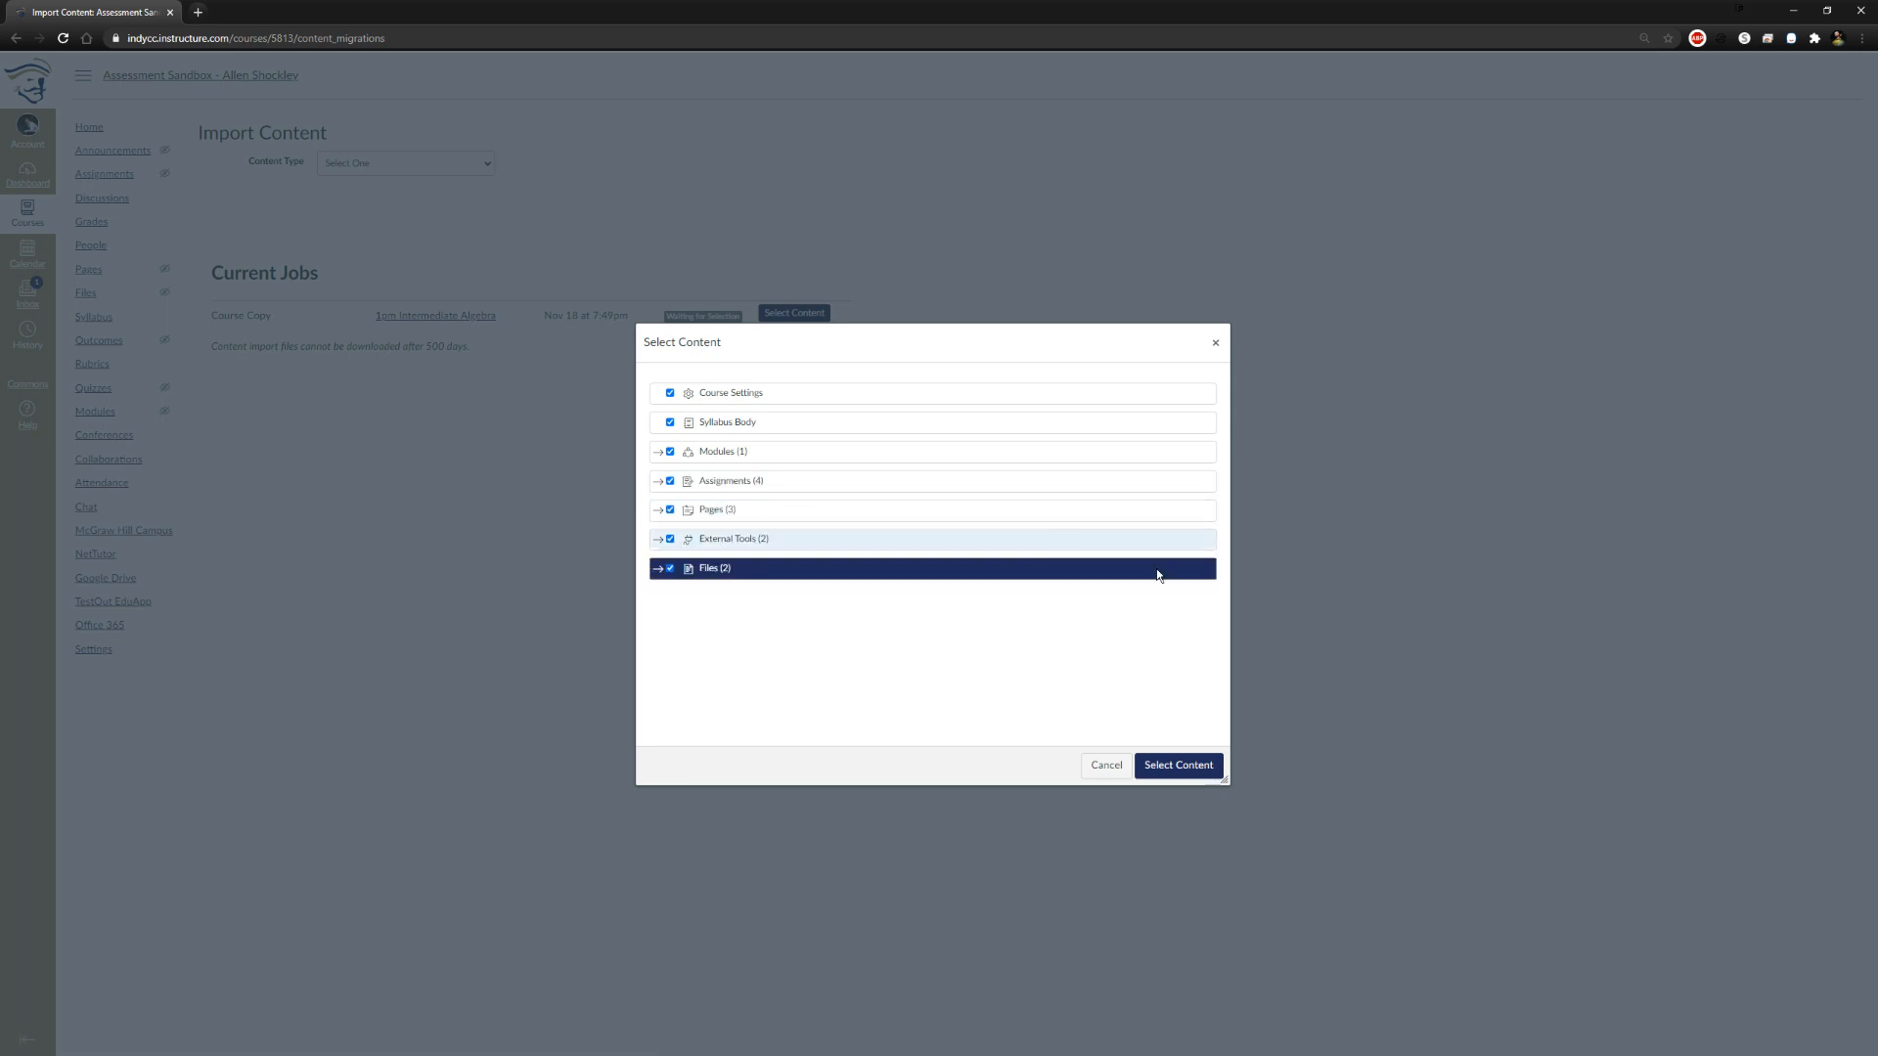
click(1161, 769)
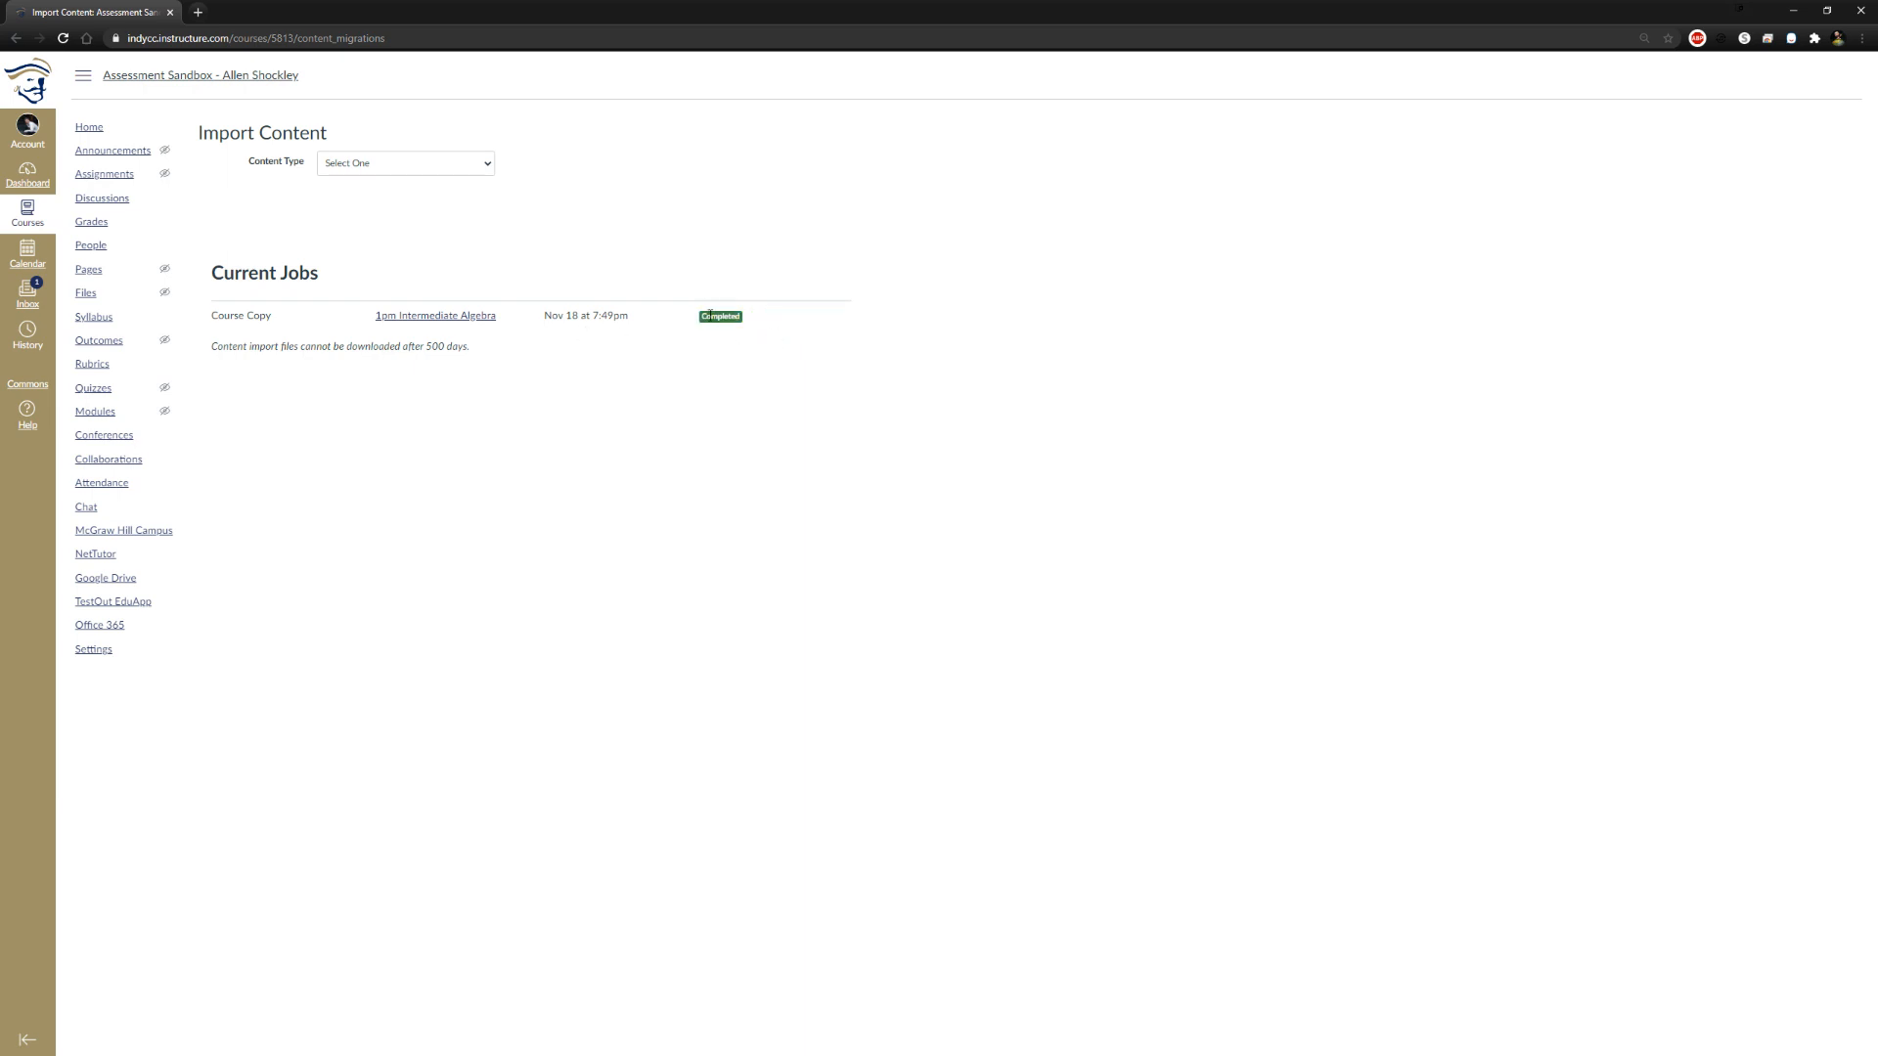
Examine the imported content on the course's home page and modules list
click(188, 78)
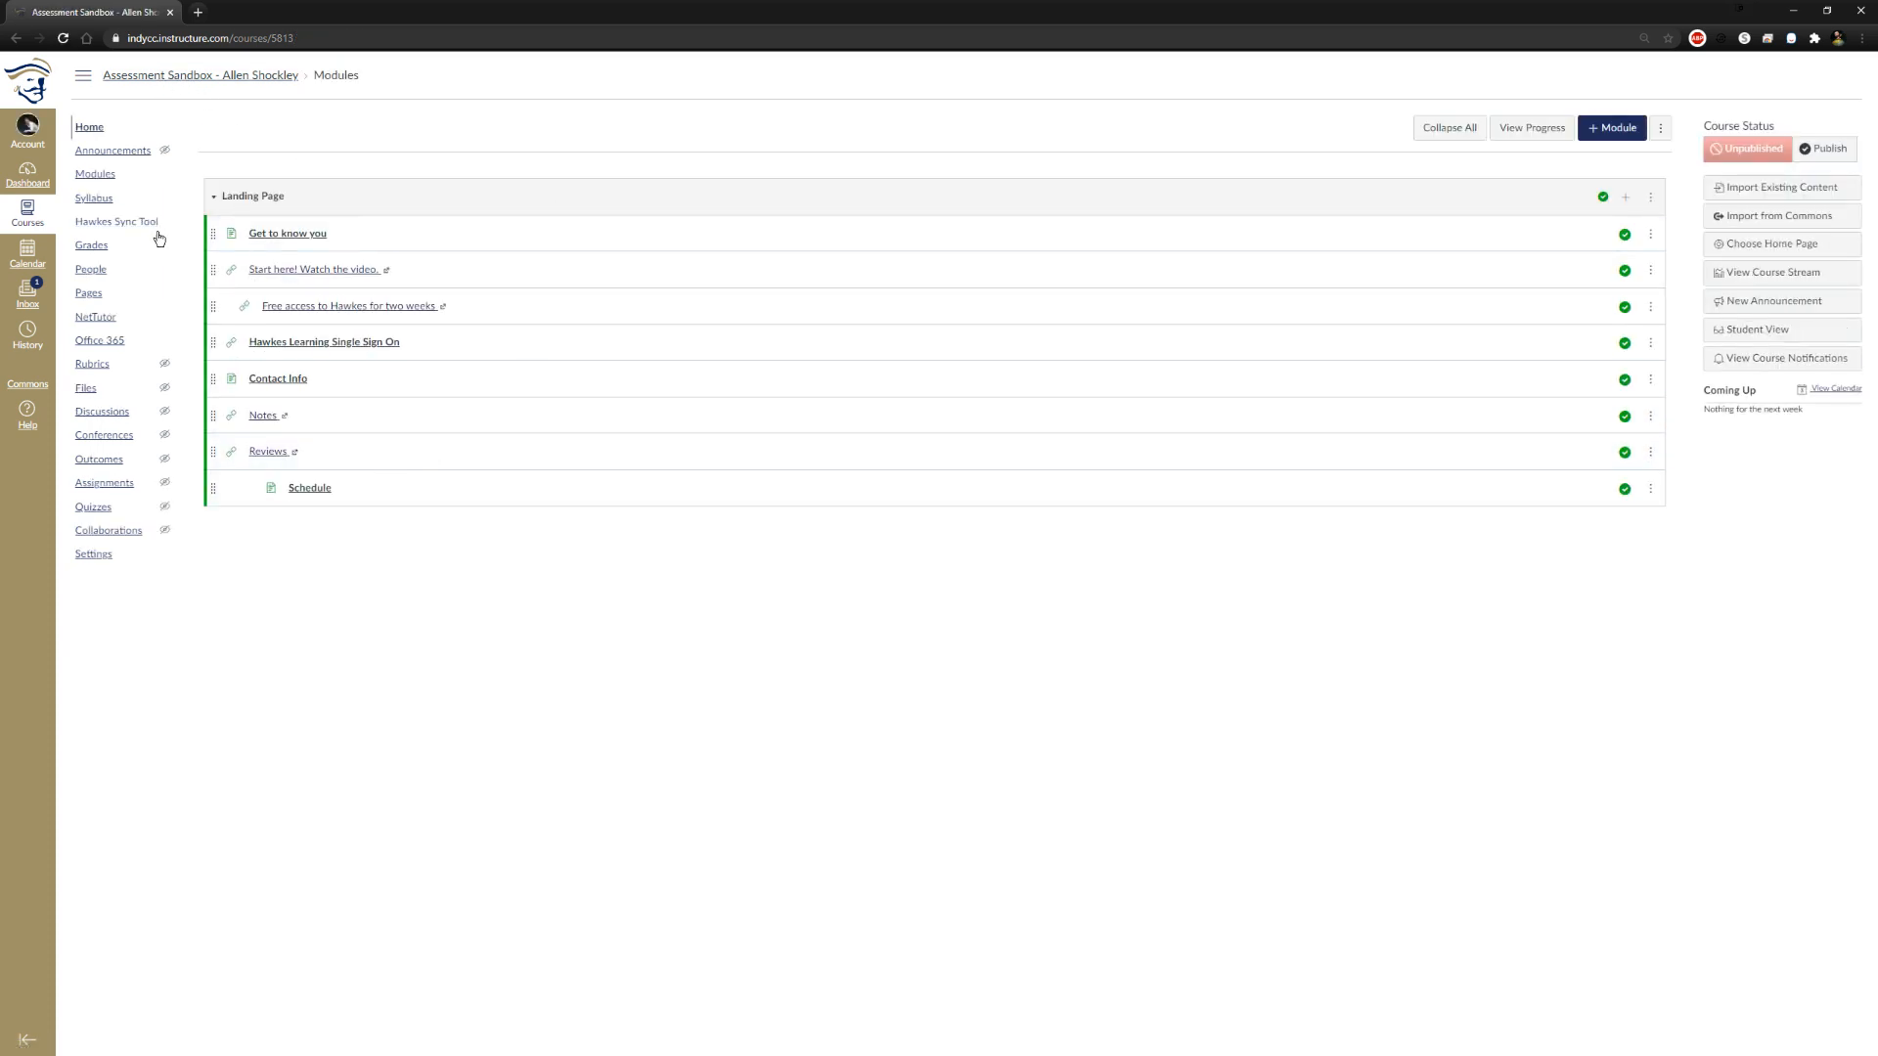
click(96, 174)
click(108, 131)
Reset the course content from the course settings, and check the home page and syllabus
click(85, 557)
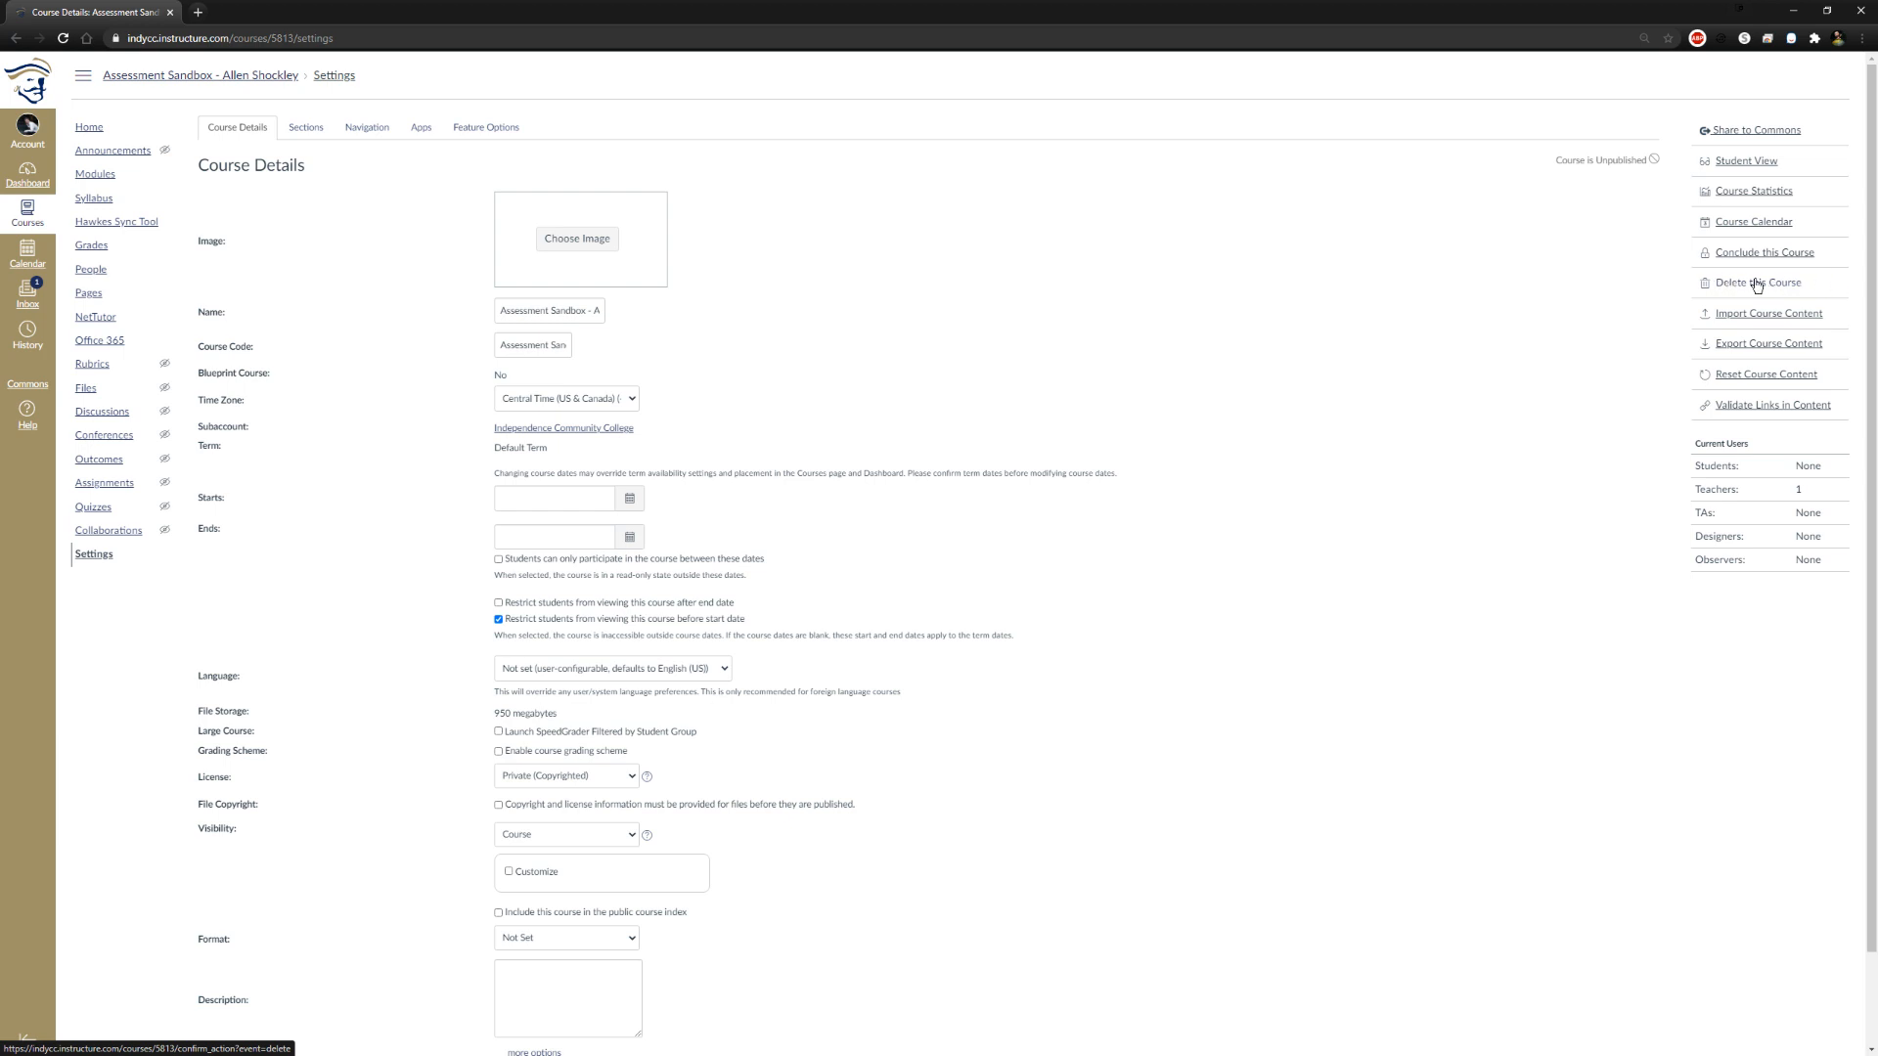
click(1769, 380)
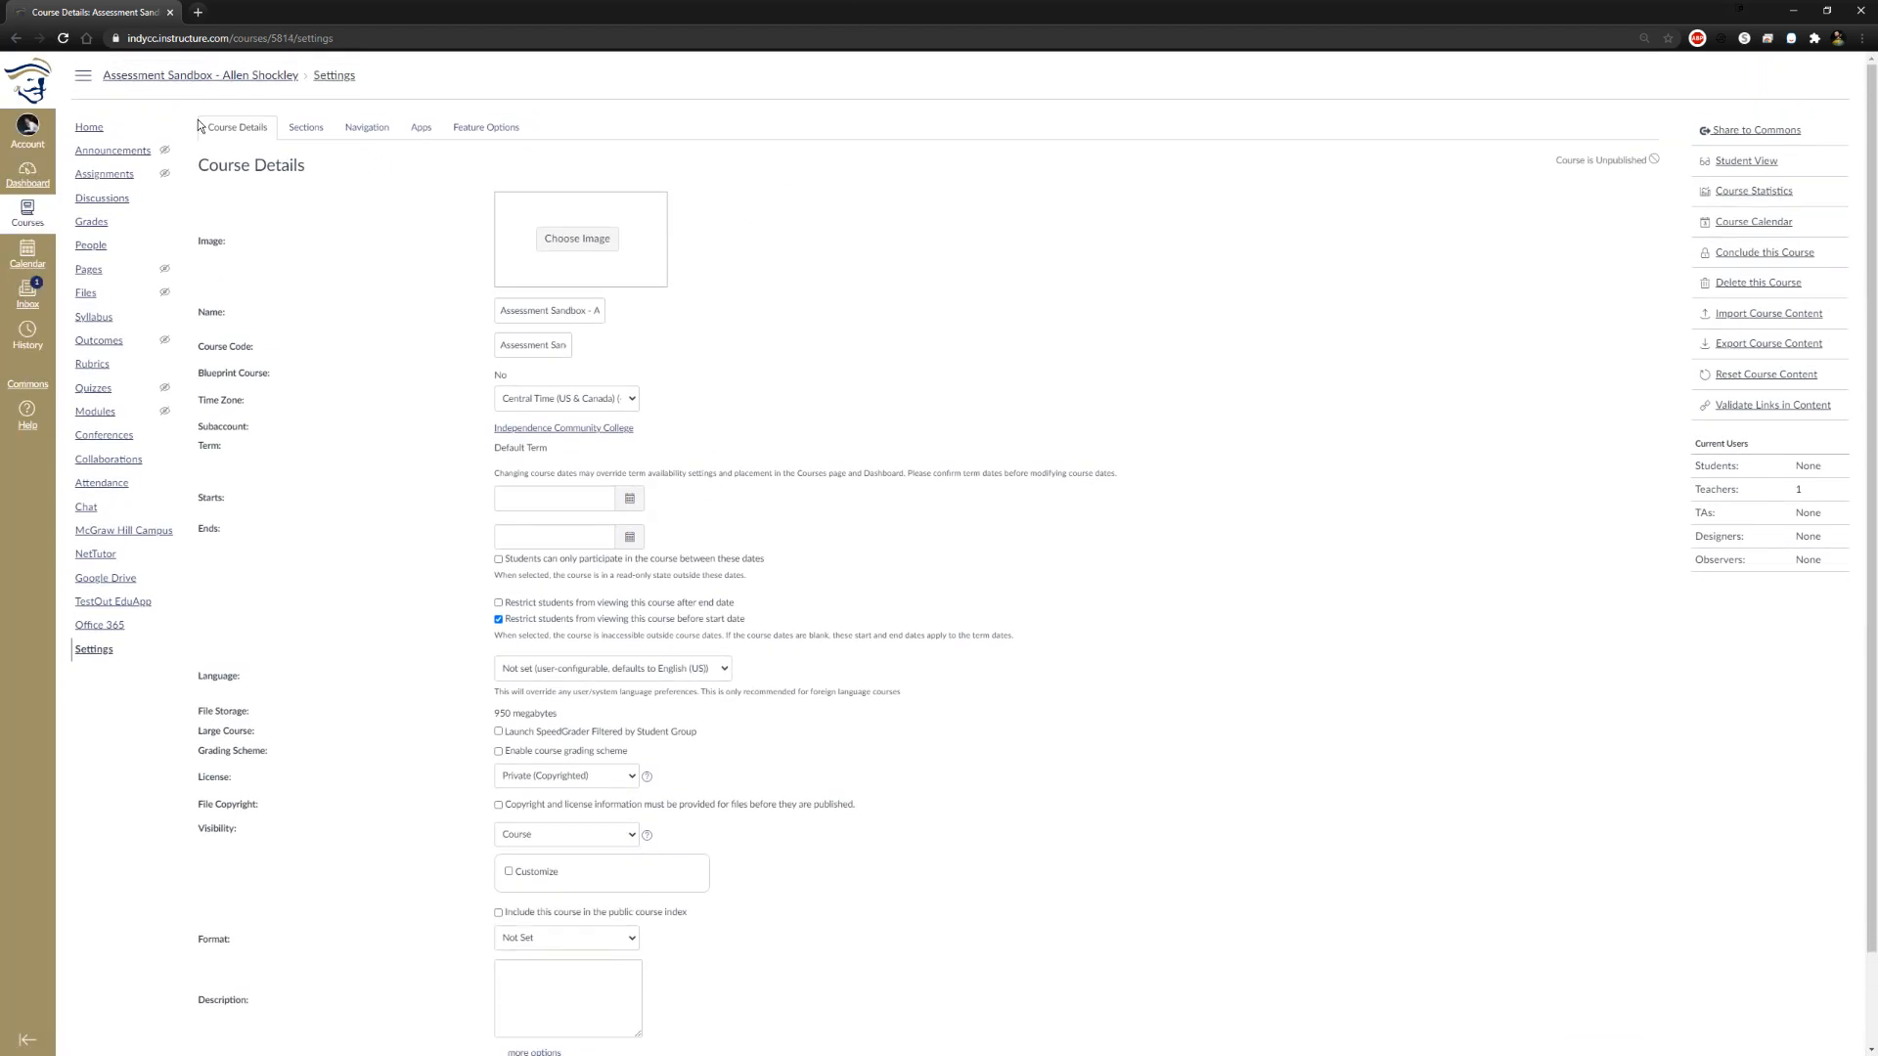
click(90, 128)
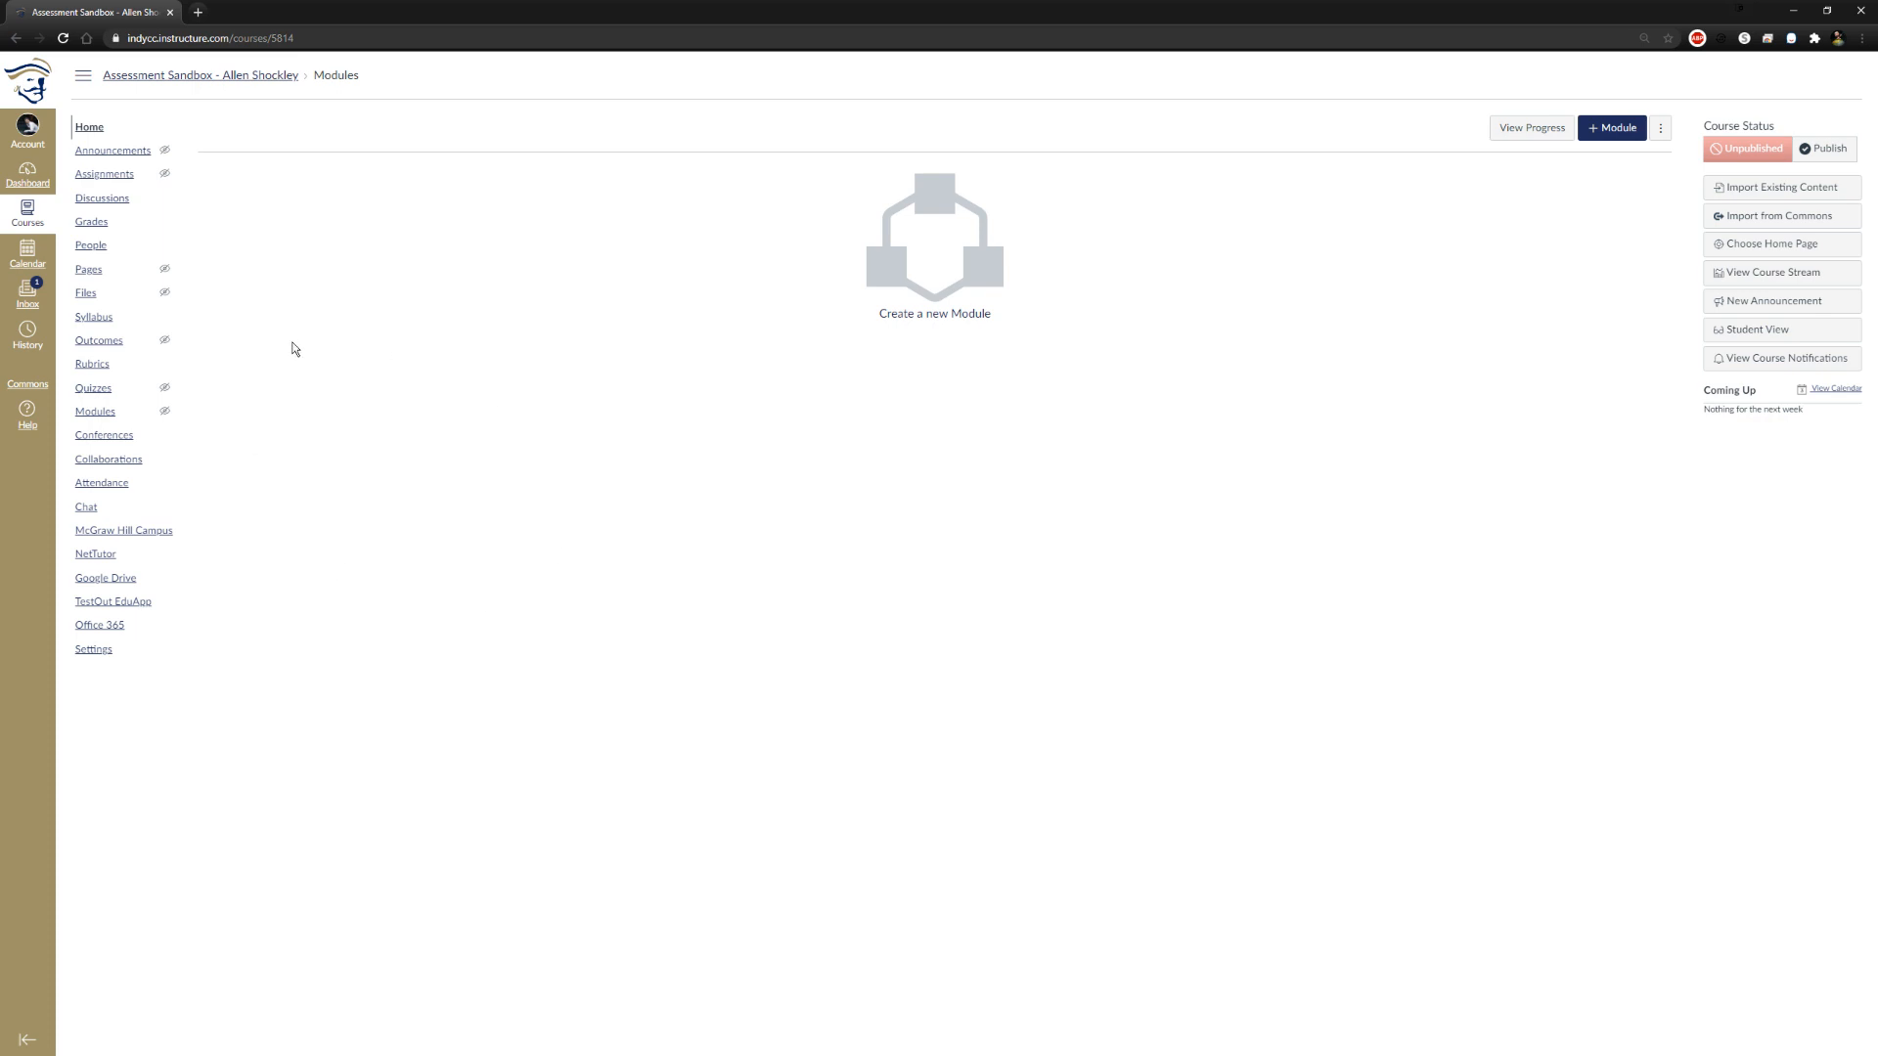
click(98, 322)
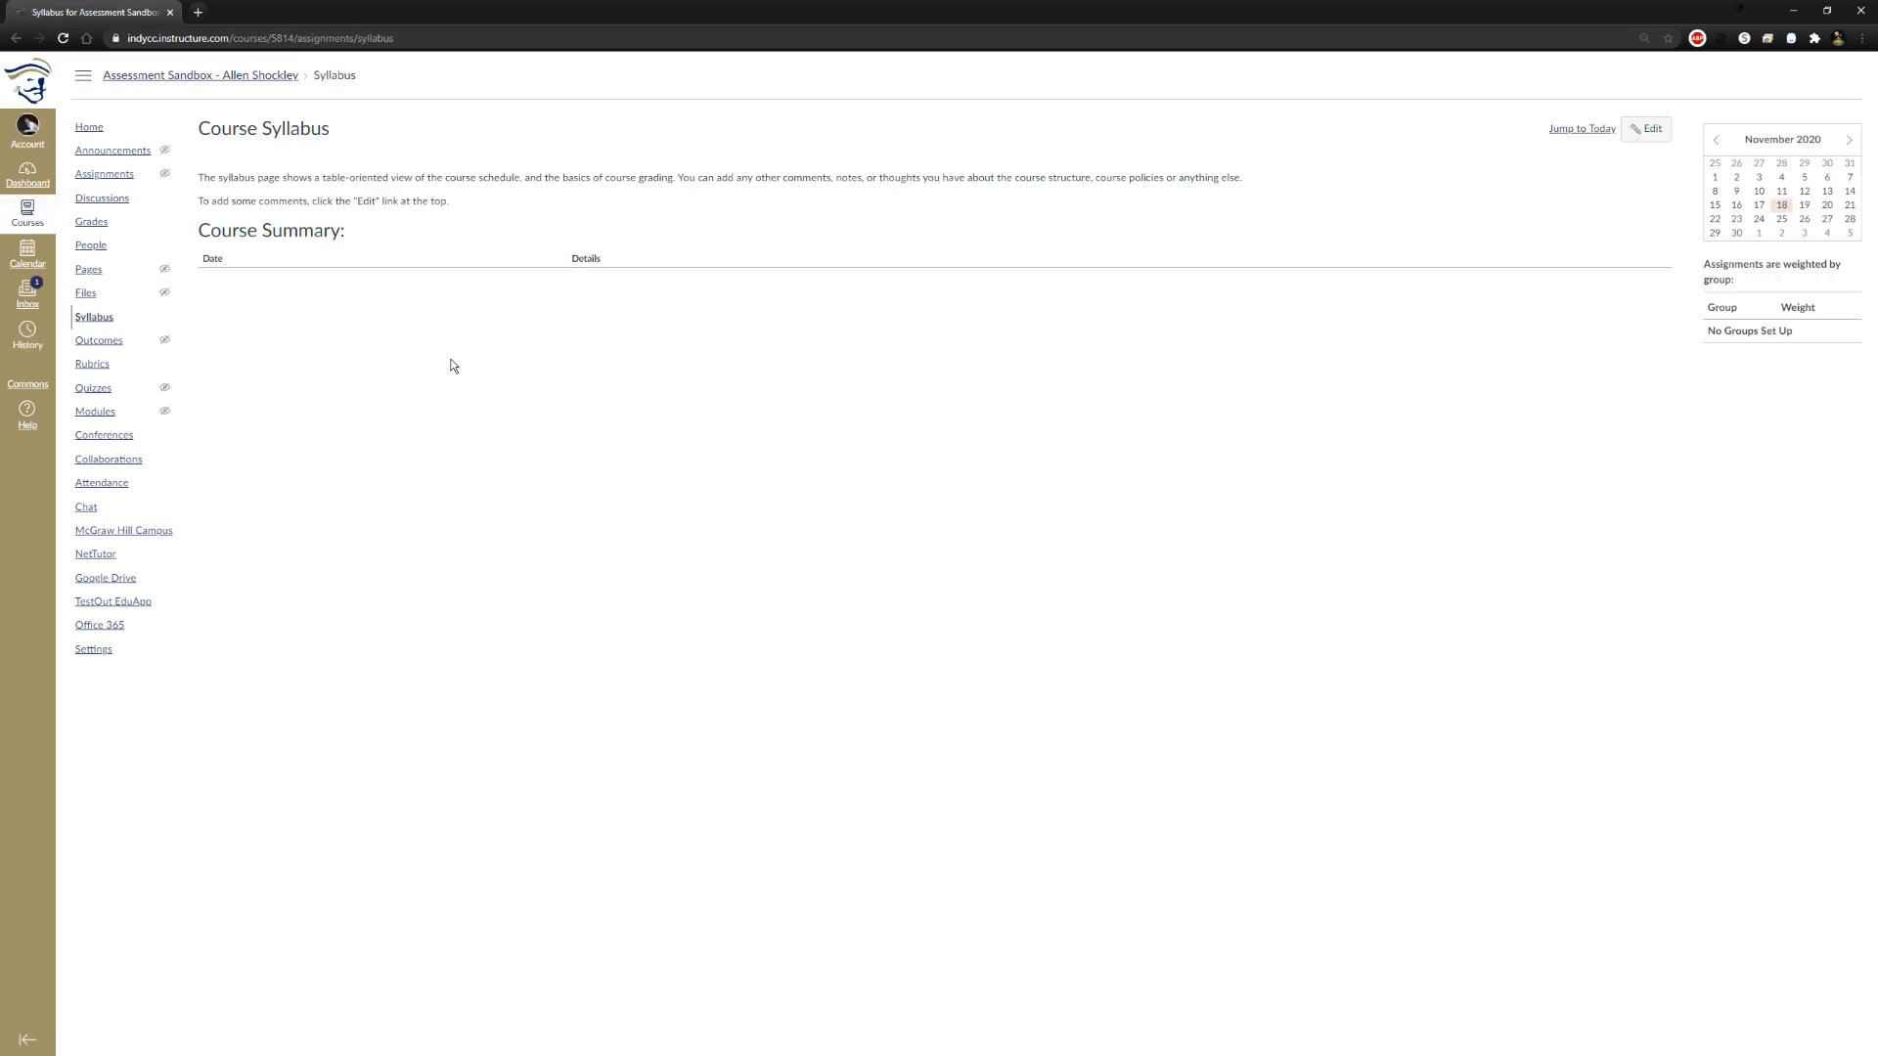
Change the course name to Canvas Tutorial in the course details
click(98, 653)
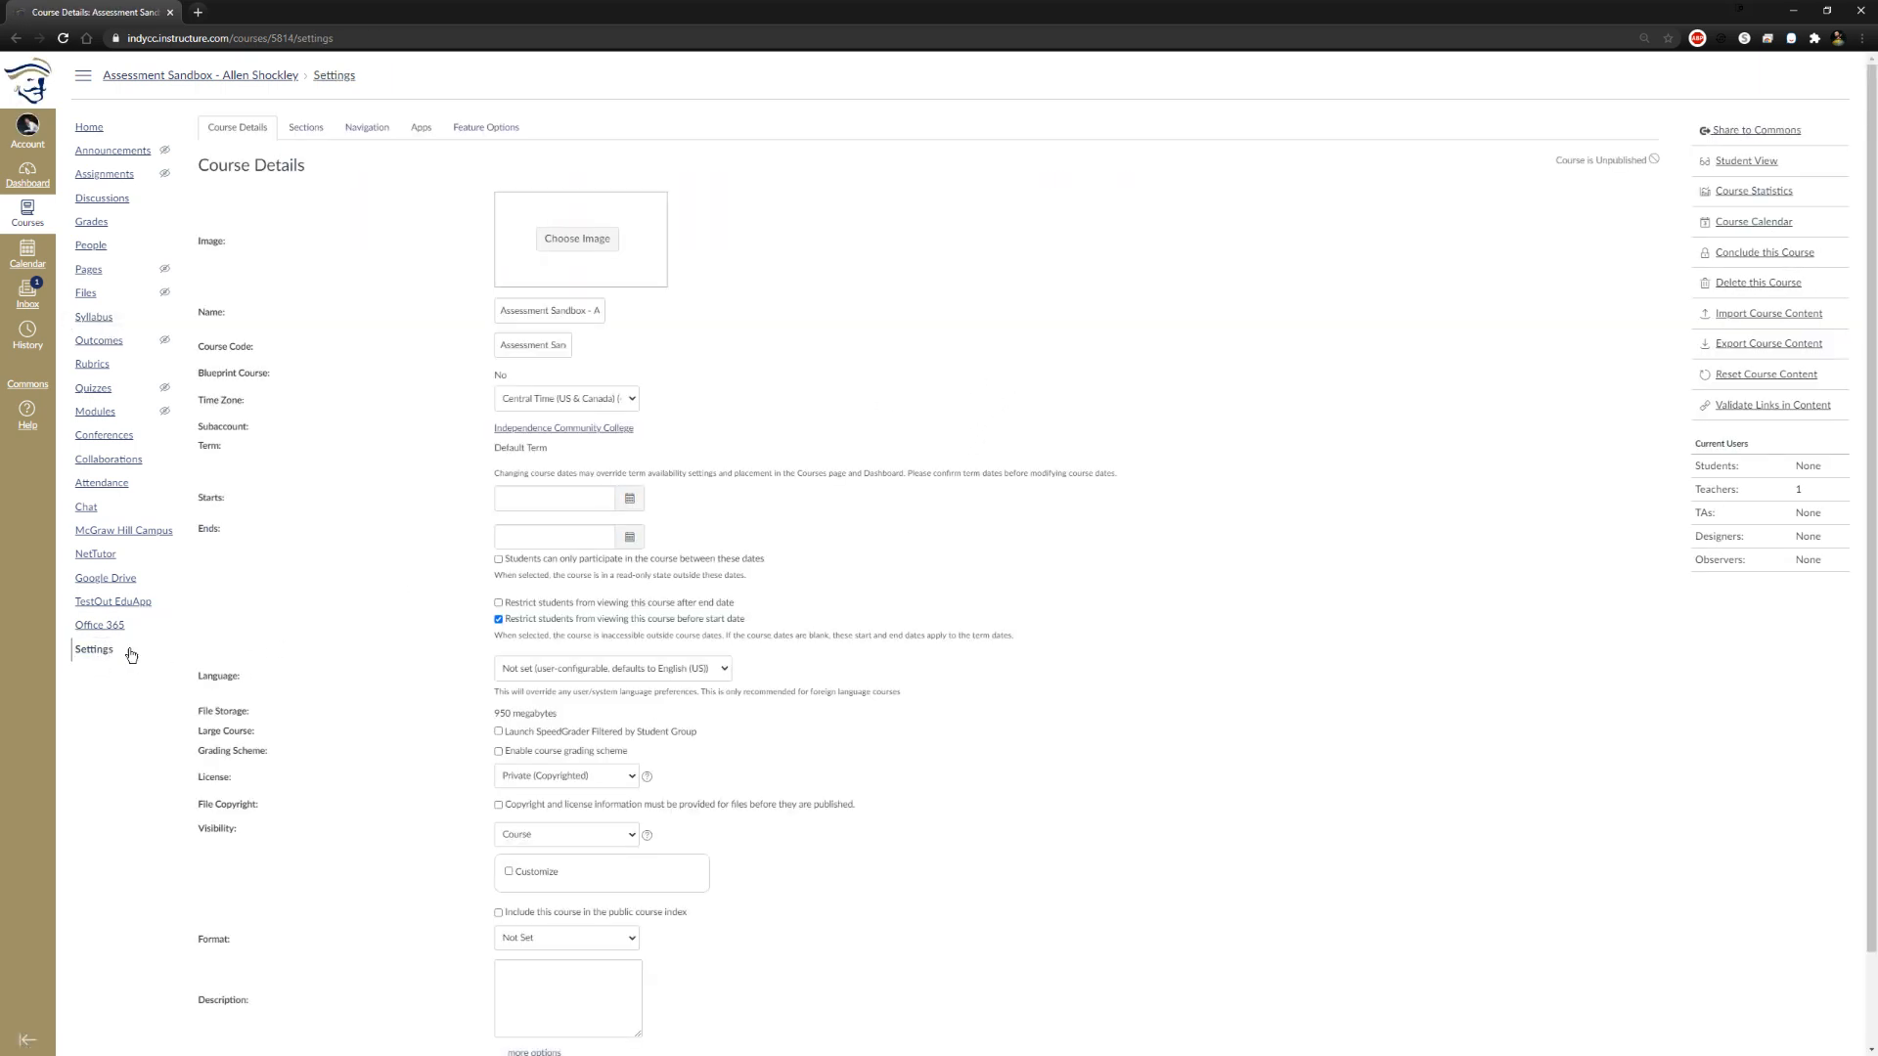
scroll(764, 250, down, 2)
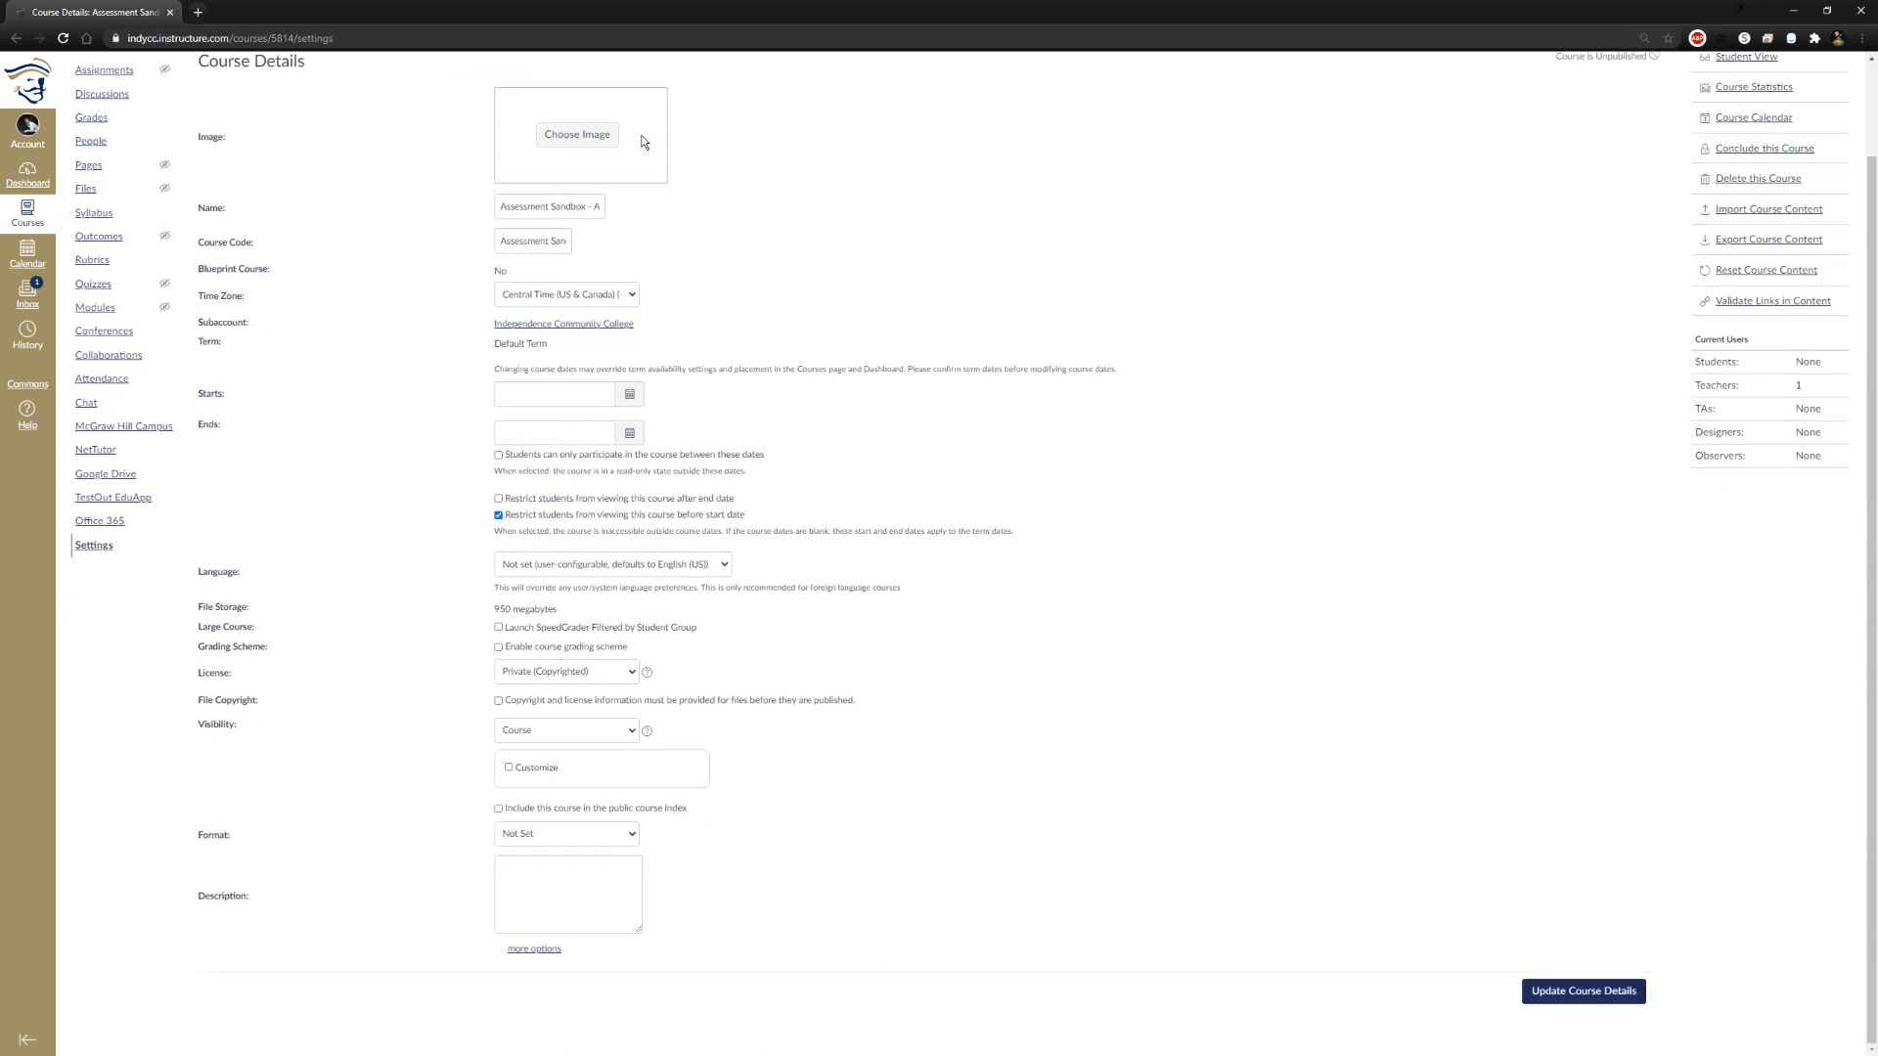
scroll(764, 1006, up, 2)
scroll(1018, 754, down, 2)
scroll(1224, 574, up, 2)
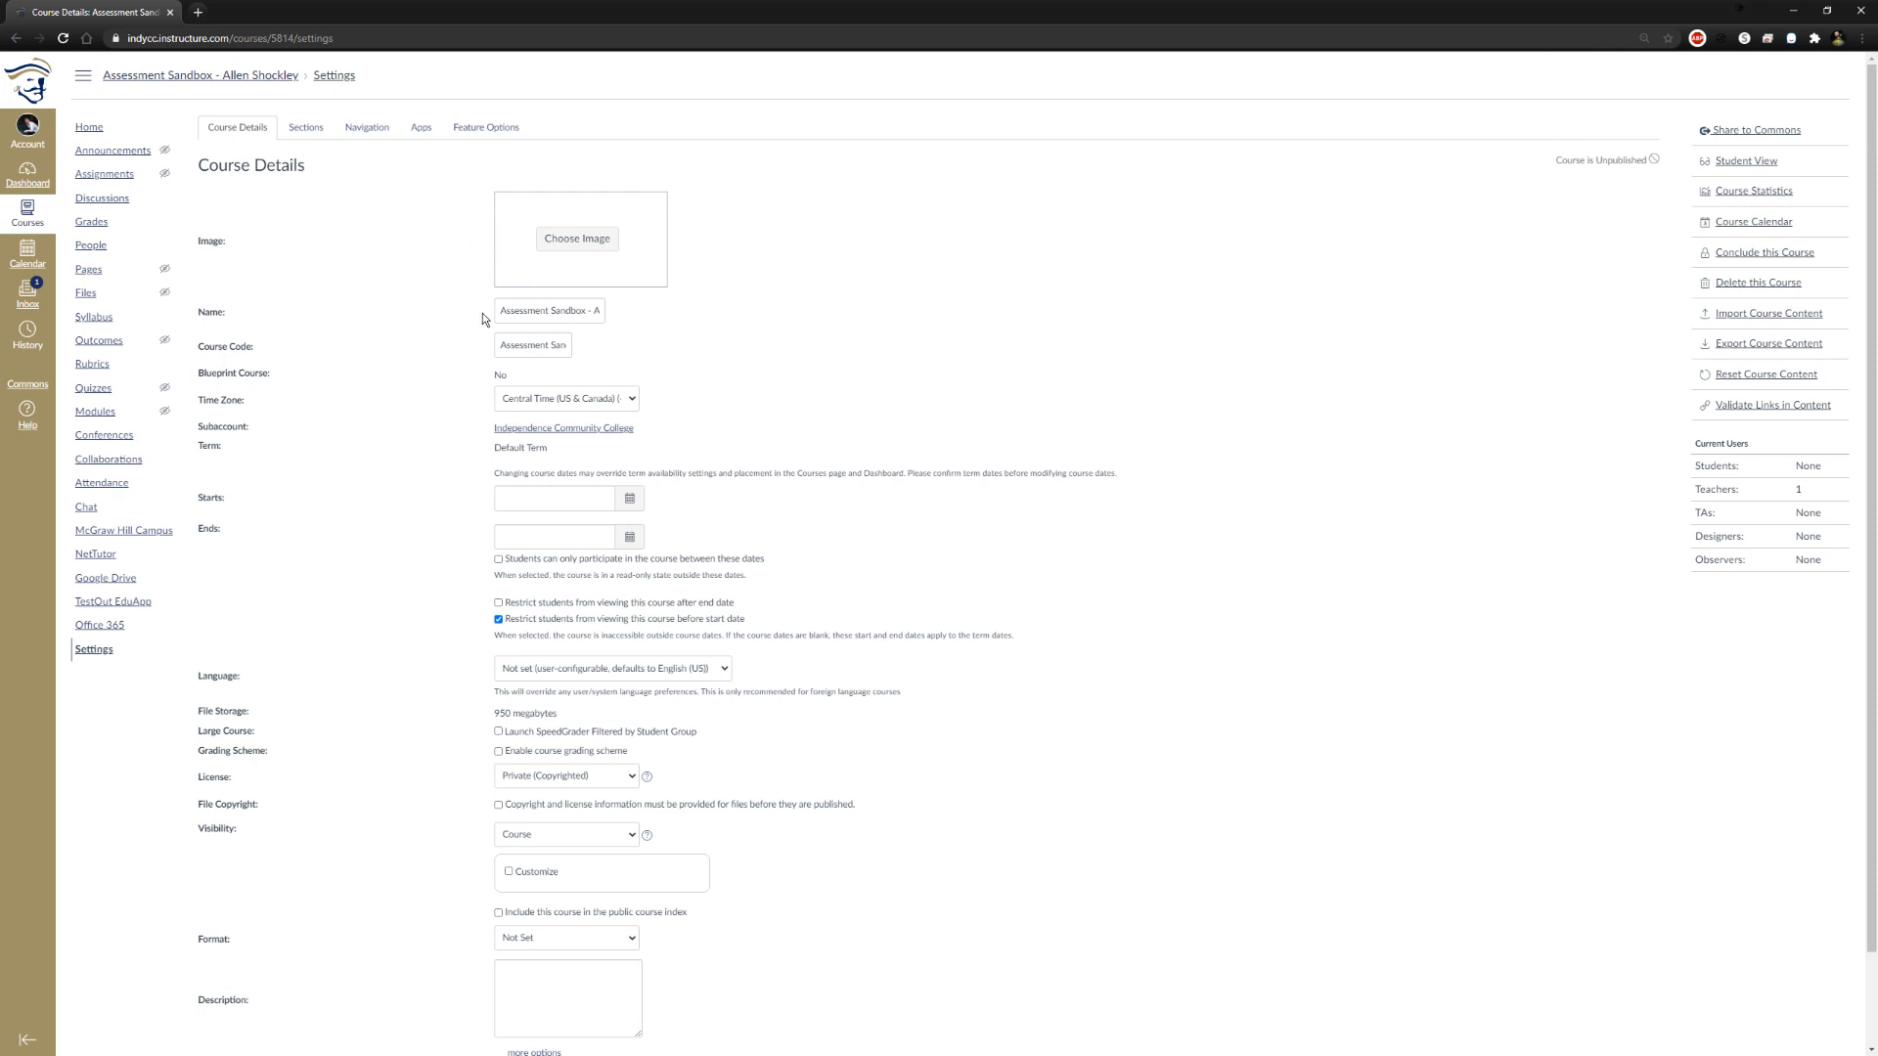
triple_click(532, 311)
text(Canvas Tutorial)
click(876, 397)
Set the course to start Nov 1, 2020 and end Dec 10, 2020 12:00 am, restricting student participation to those dates
scroll(675, 435, down, 1)
scroll(663, 448, up, 1)
scroll(670, 489, down, 1)
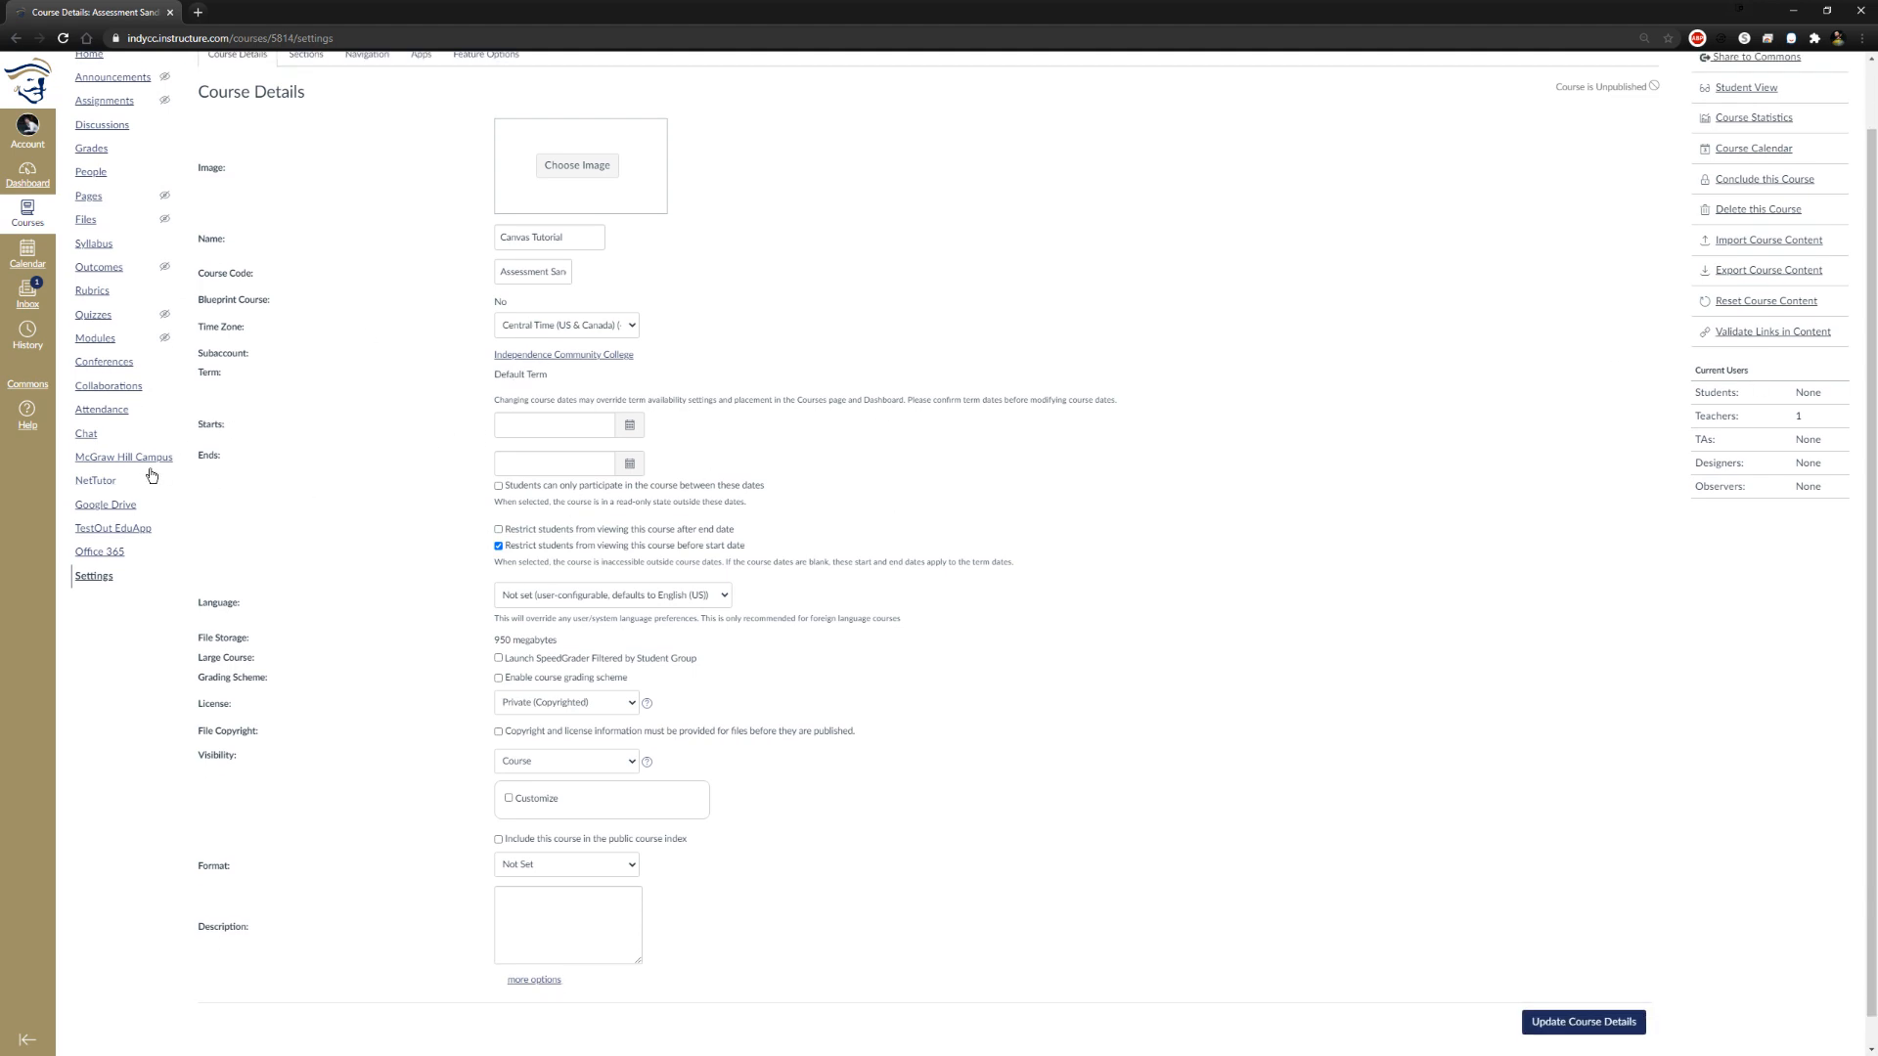
click(629, 424)
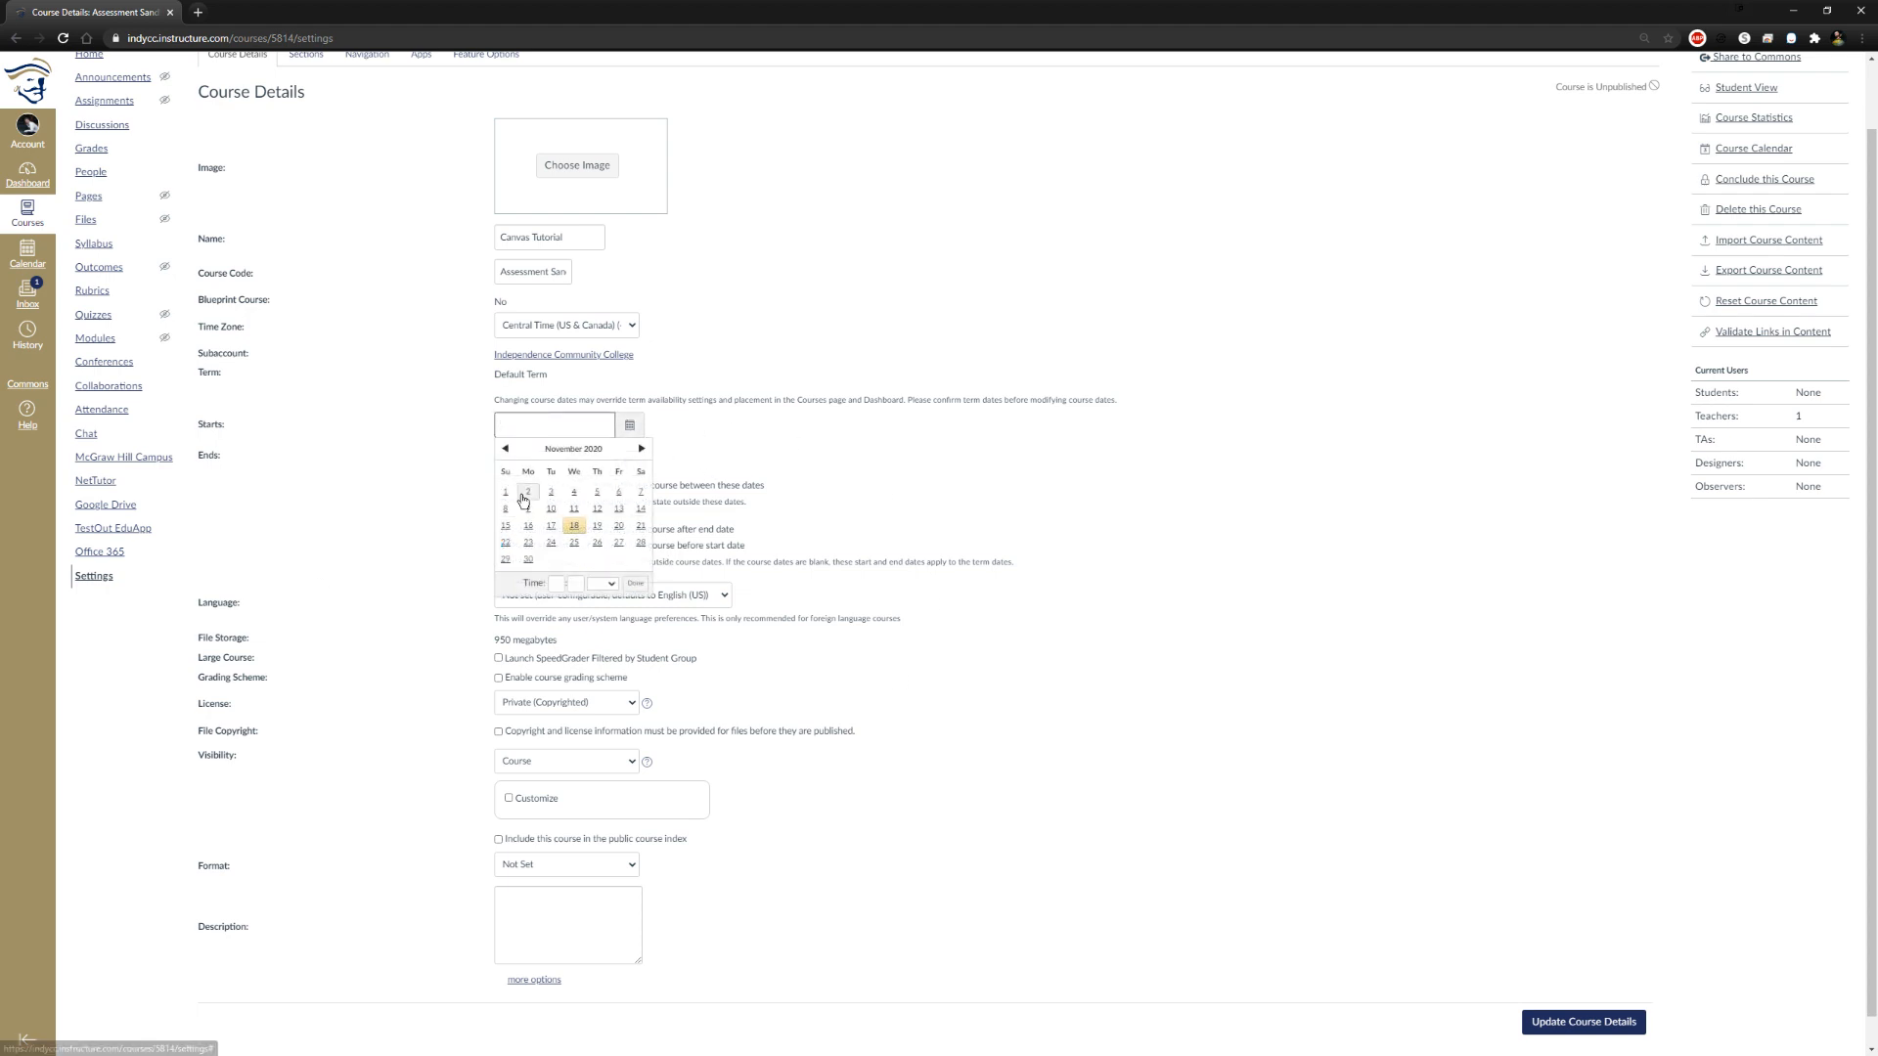
click(851, 558)
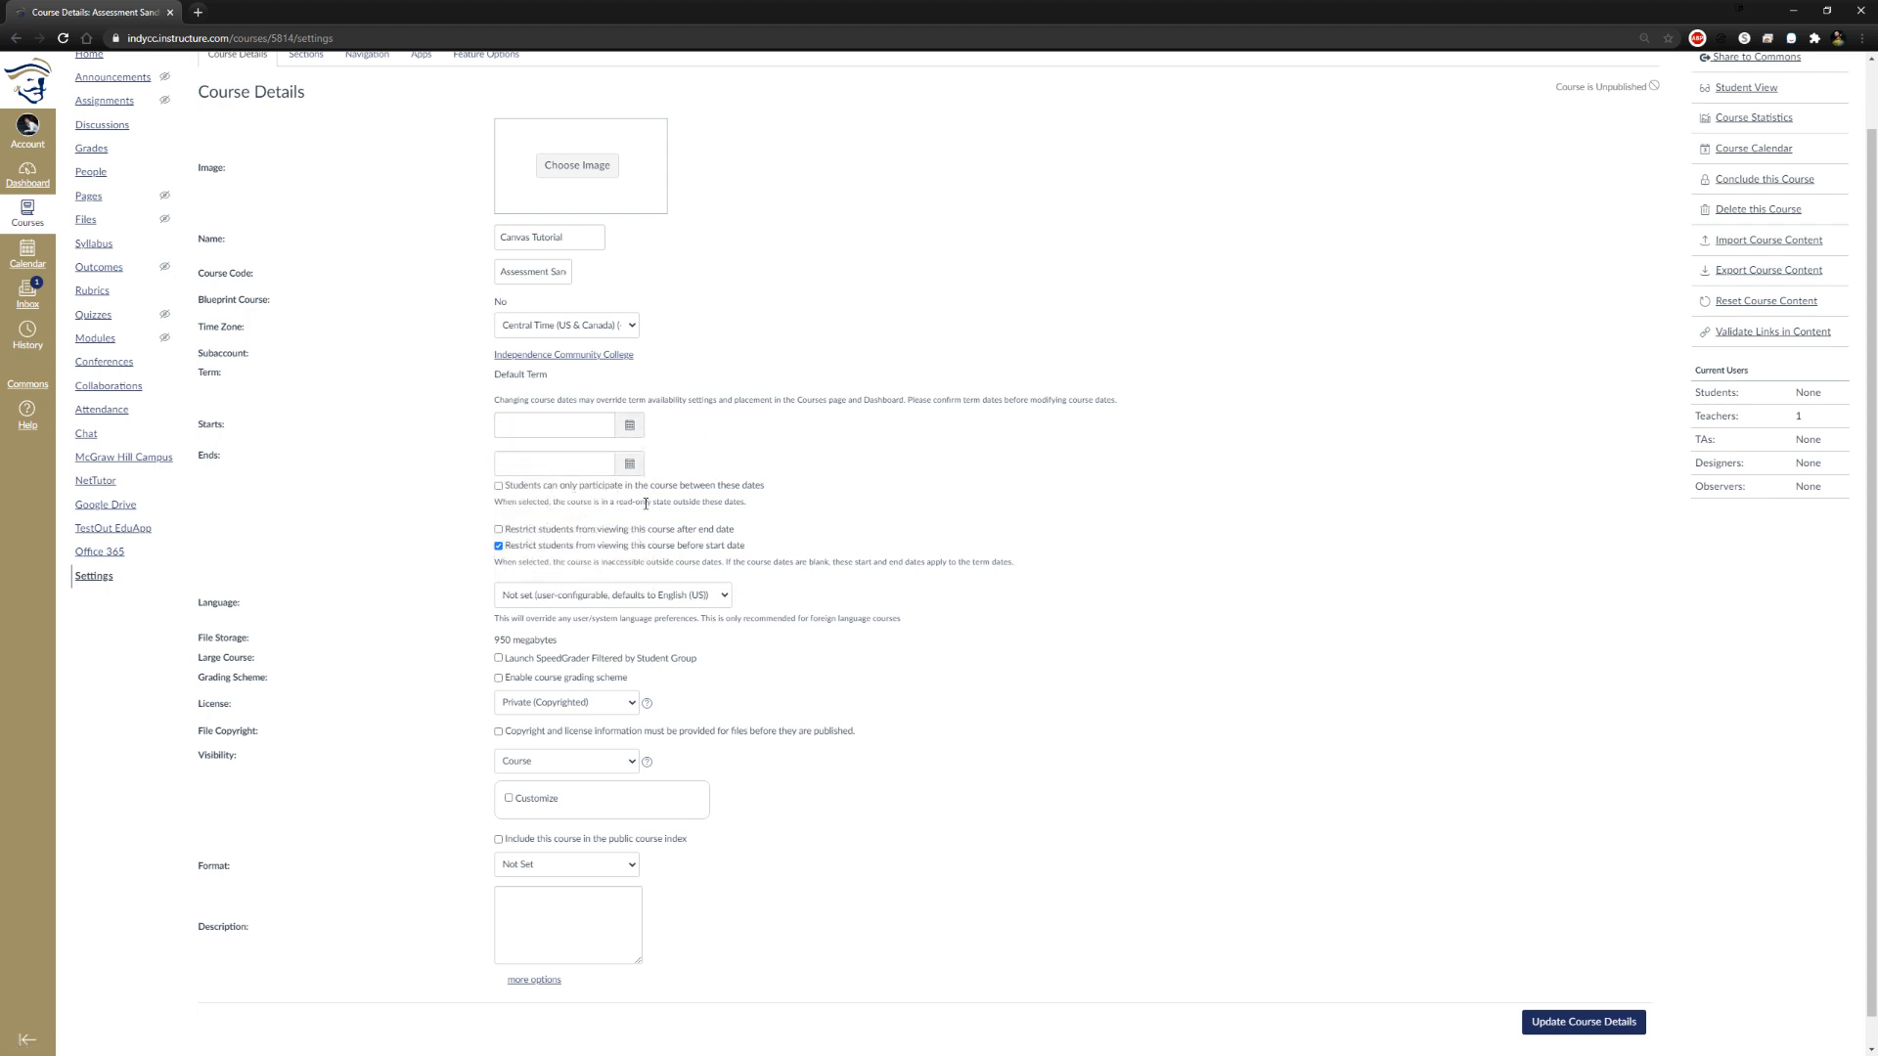
click(631, 426)
click(504, 497)
click(630, 476)
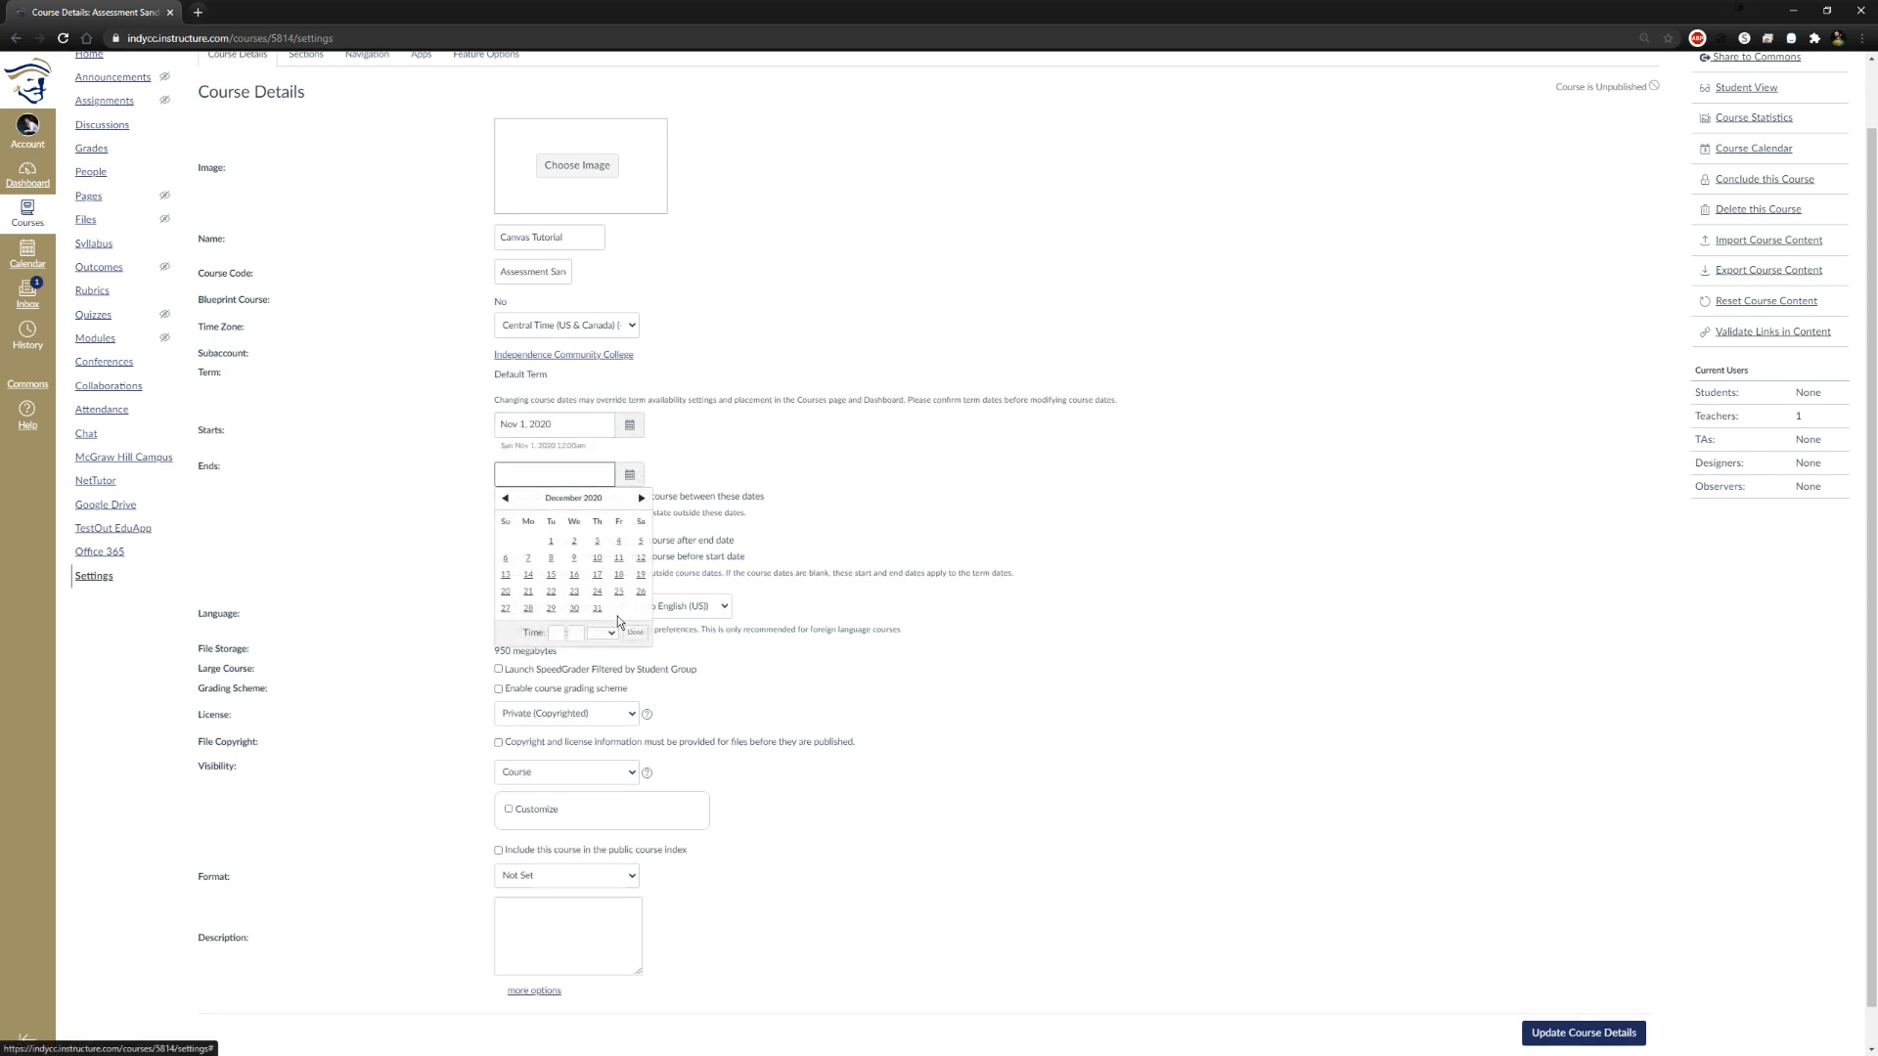
click(598, 558)
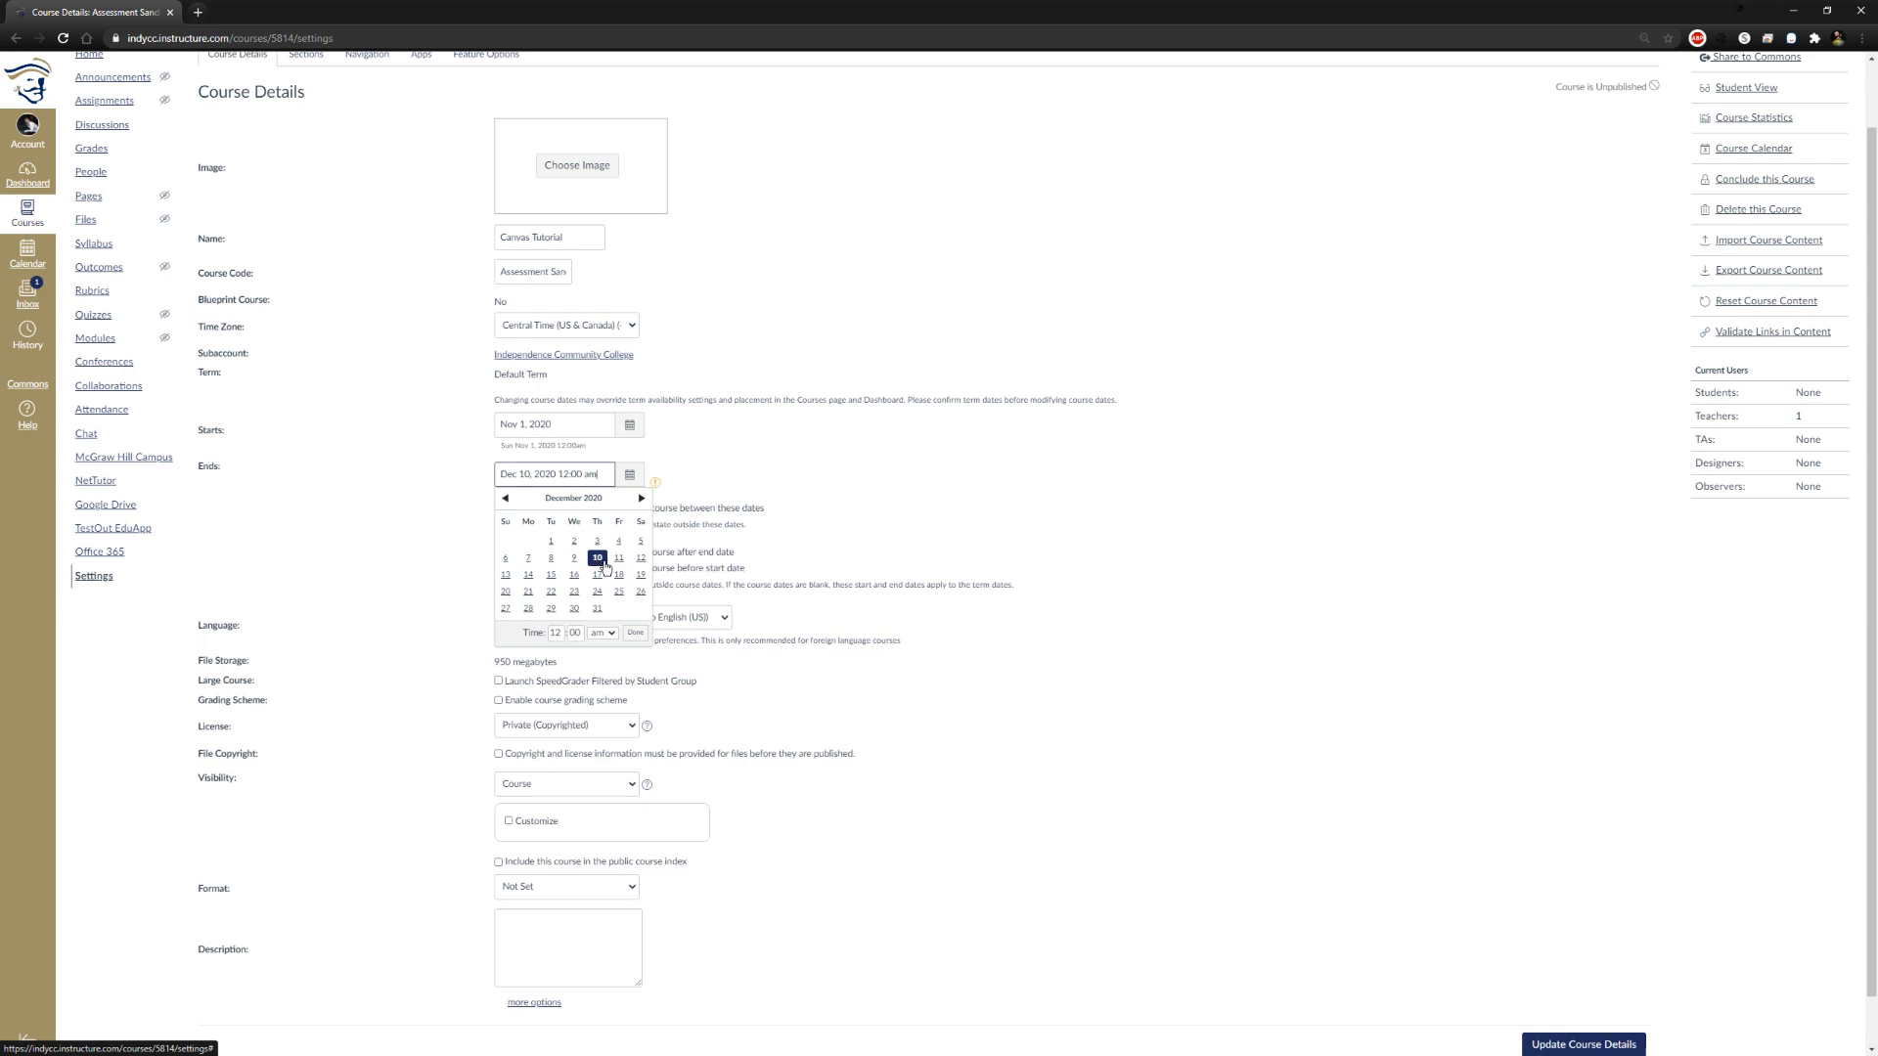
click(469, 511)
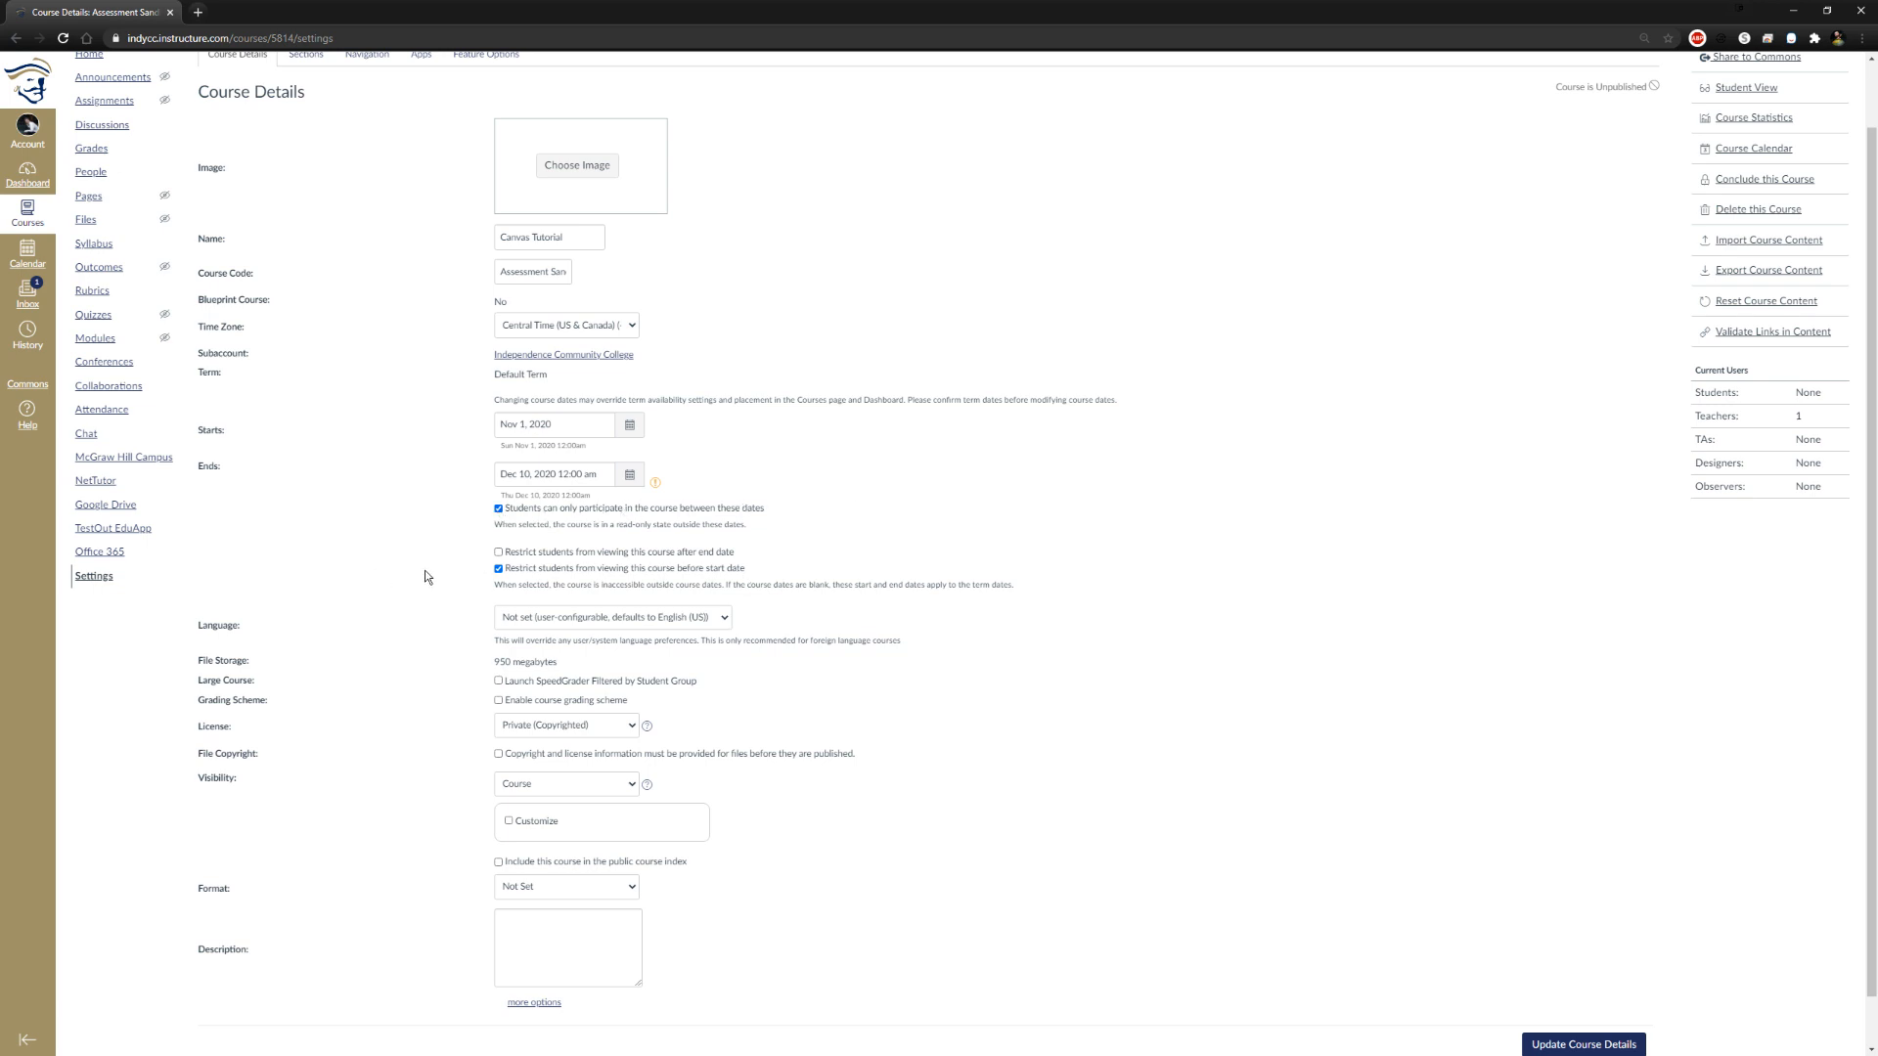
Examine the options that restrict students from viewing the course after the end date and before the start date
scroll(515, 575, down, 1)
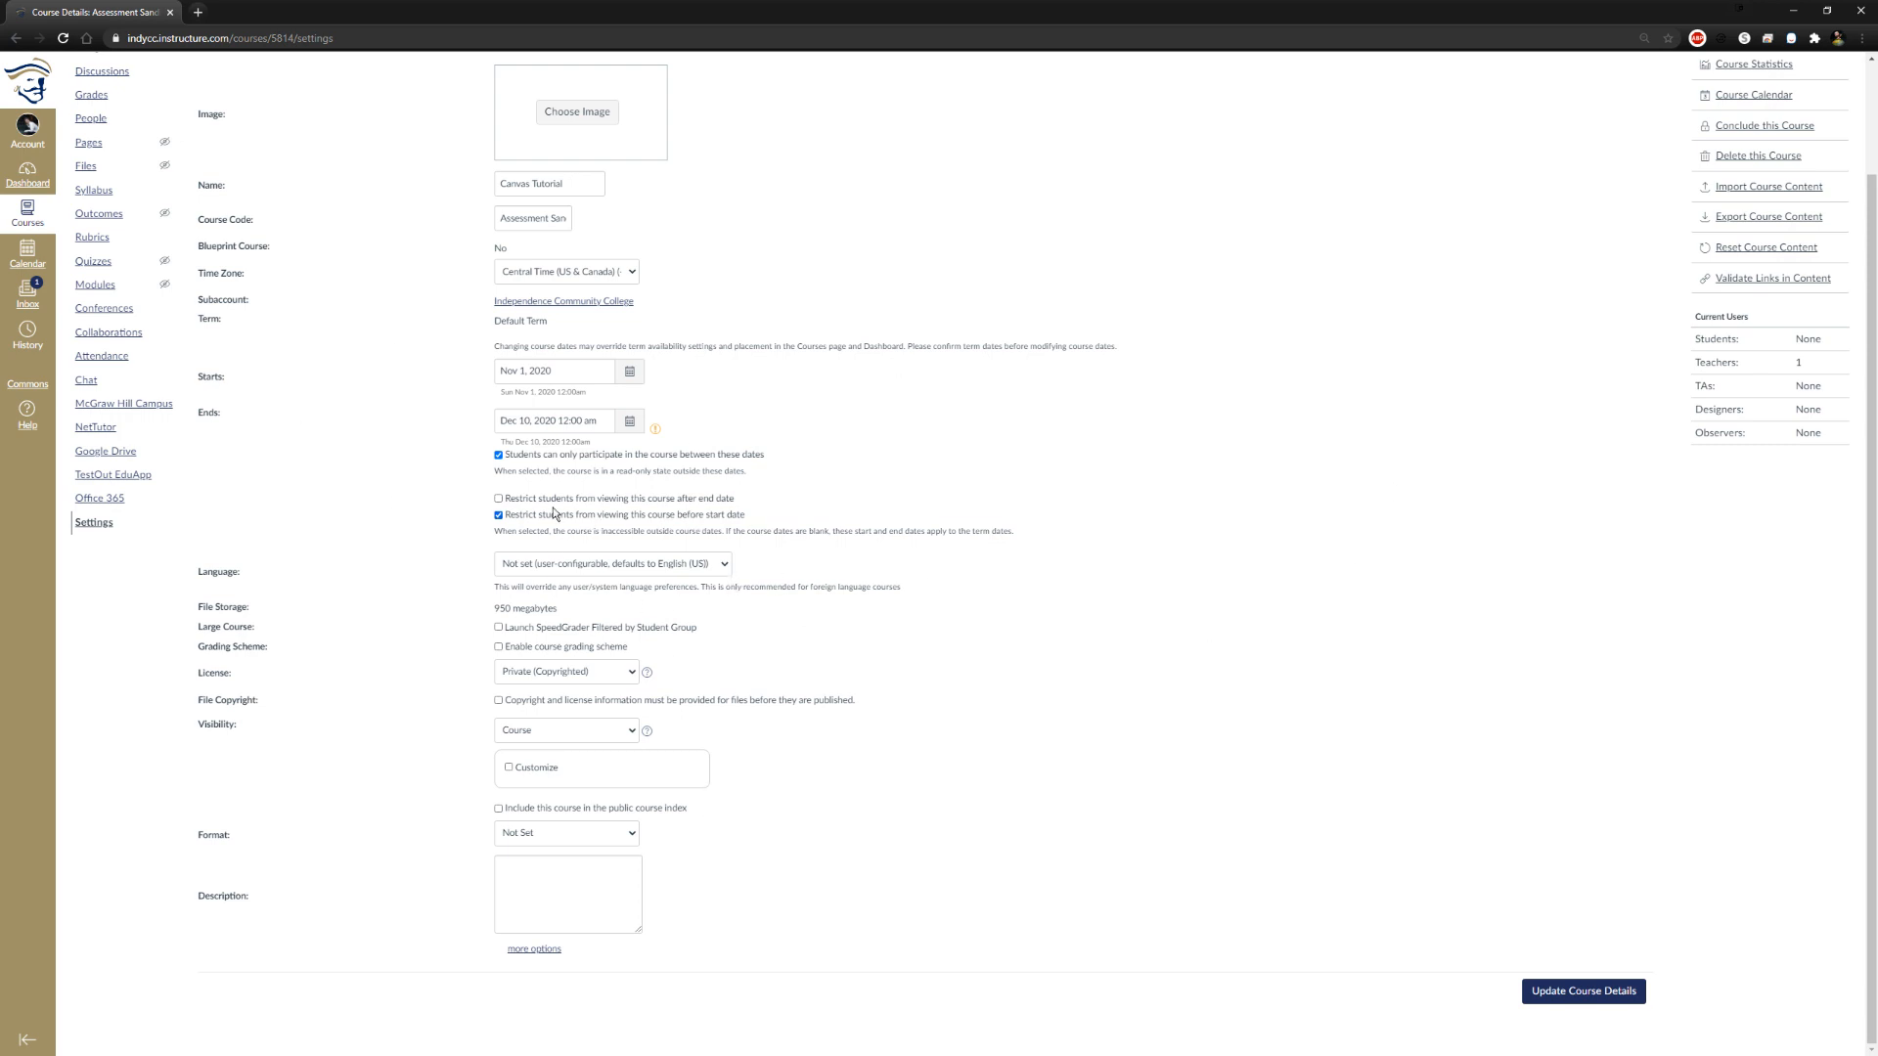
drag(735, 499, 565, 505)
drag(730, 501, 506, 507)
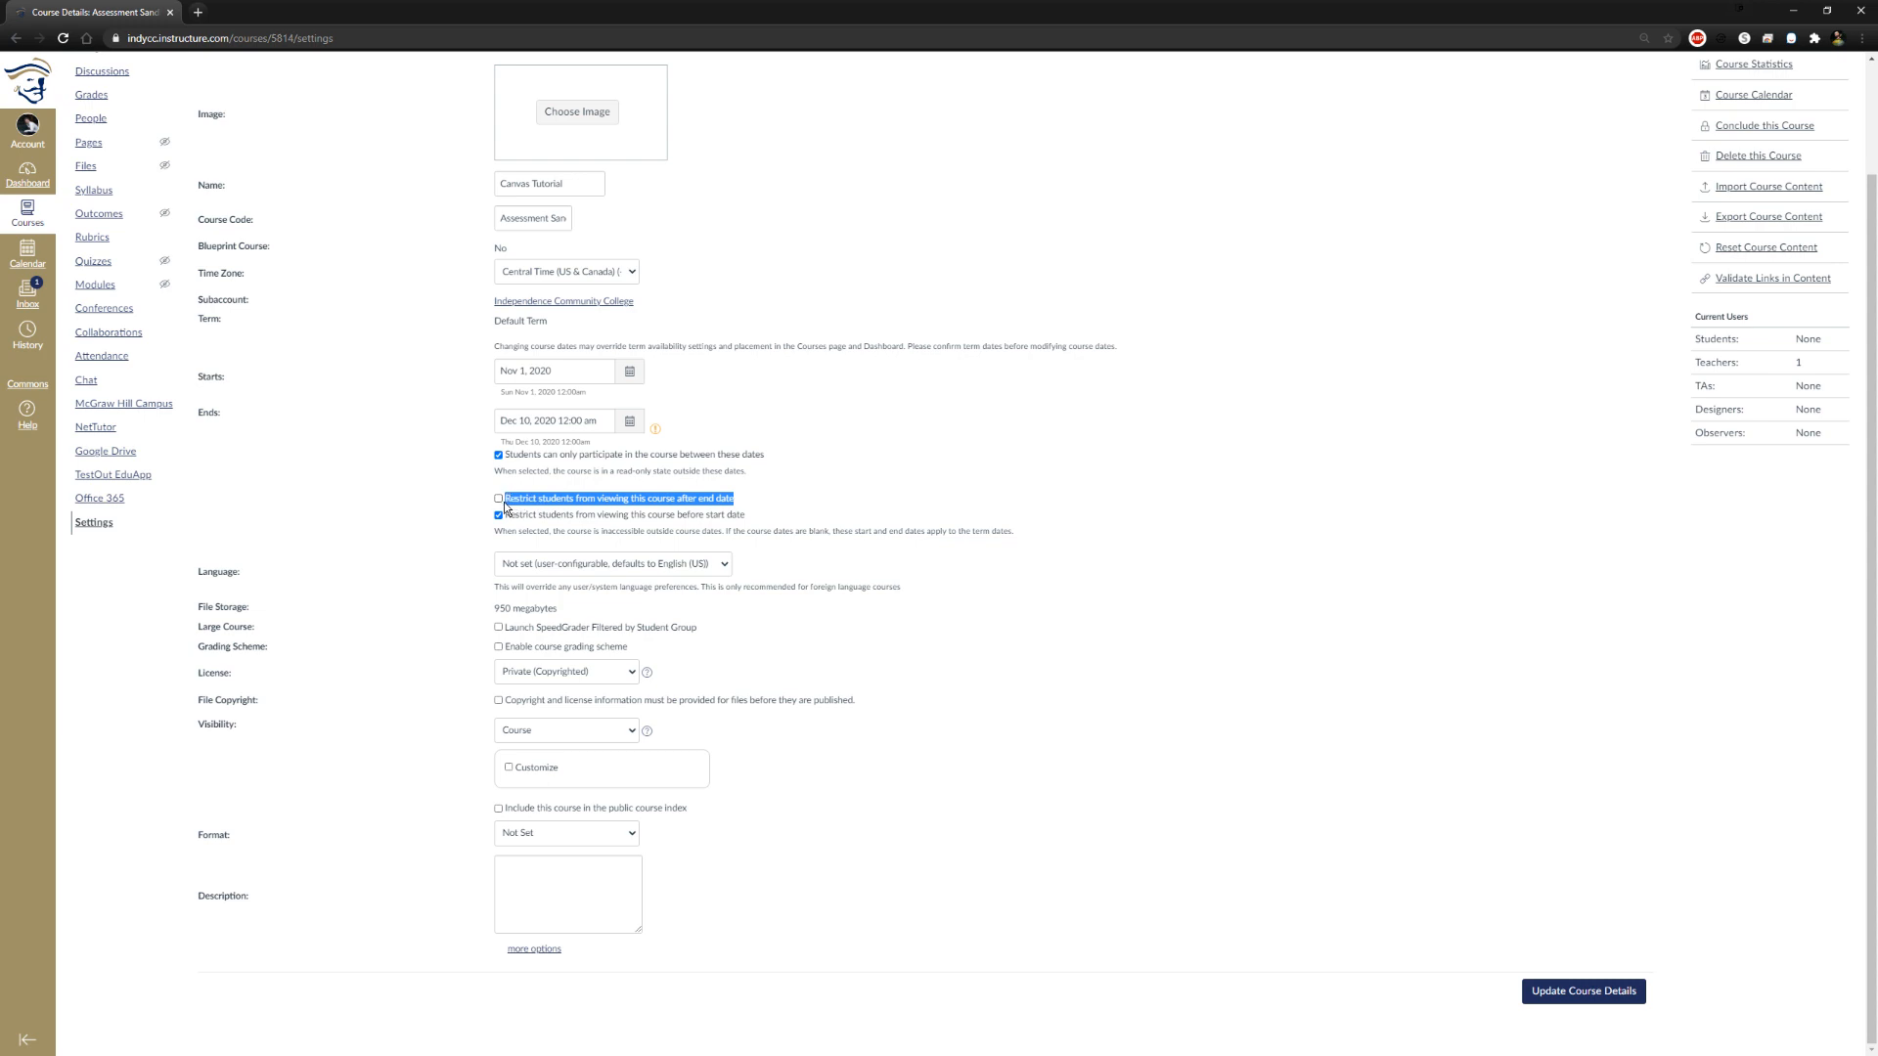
click(950, 502)
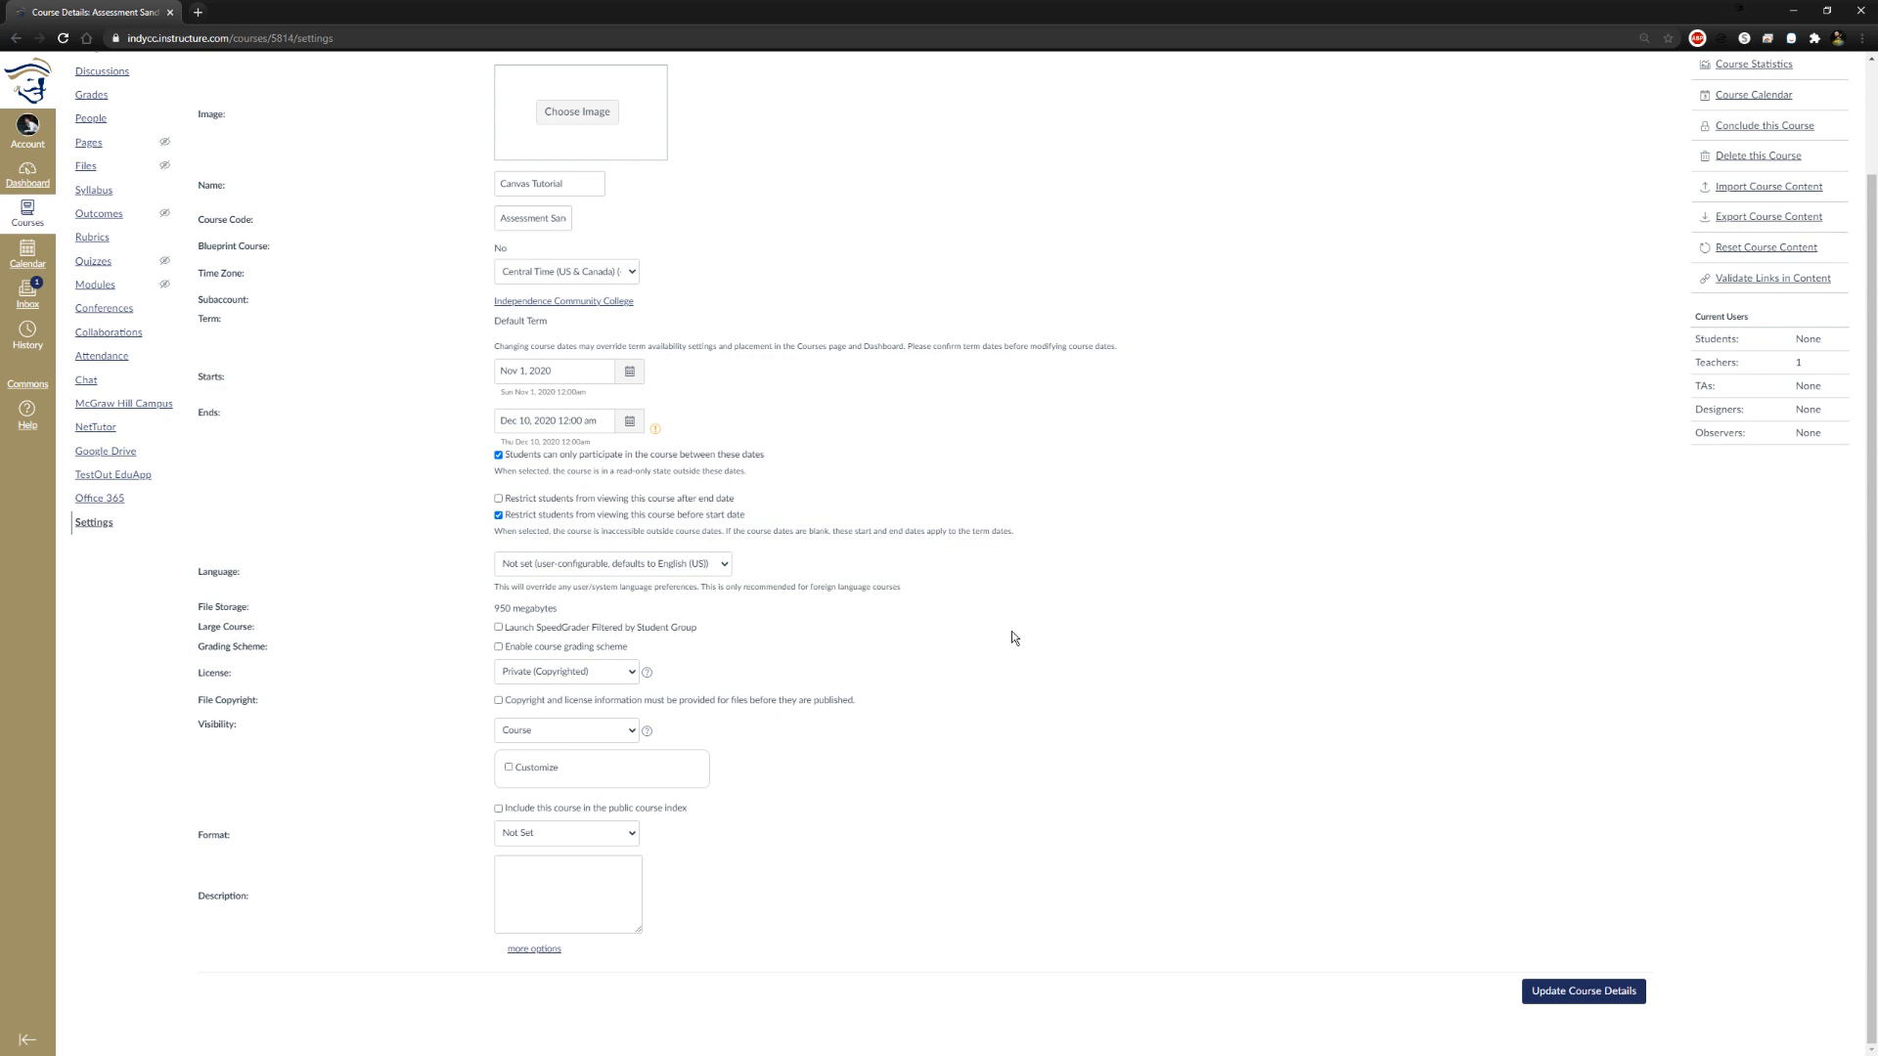
scroll(849, 673, up, 1)
scroll(860, 673, down, 1)
Look through the language choices, try the On-Campus course format, and return the format to Not Set
click(729, 563)
click(730, 559)
click(626, 837)
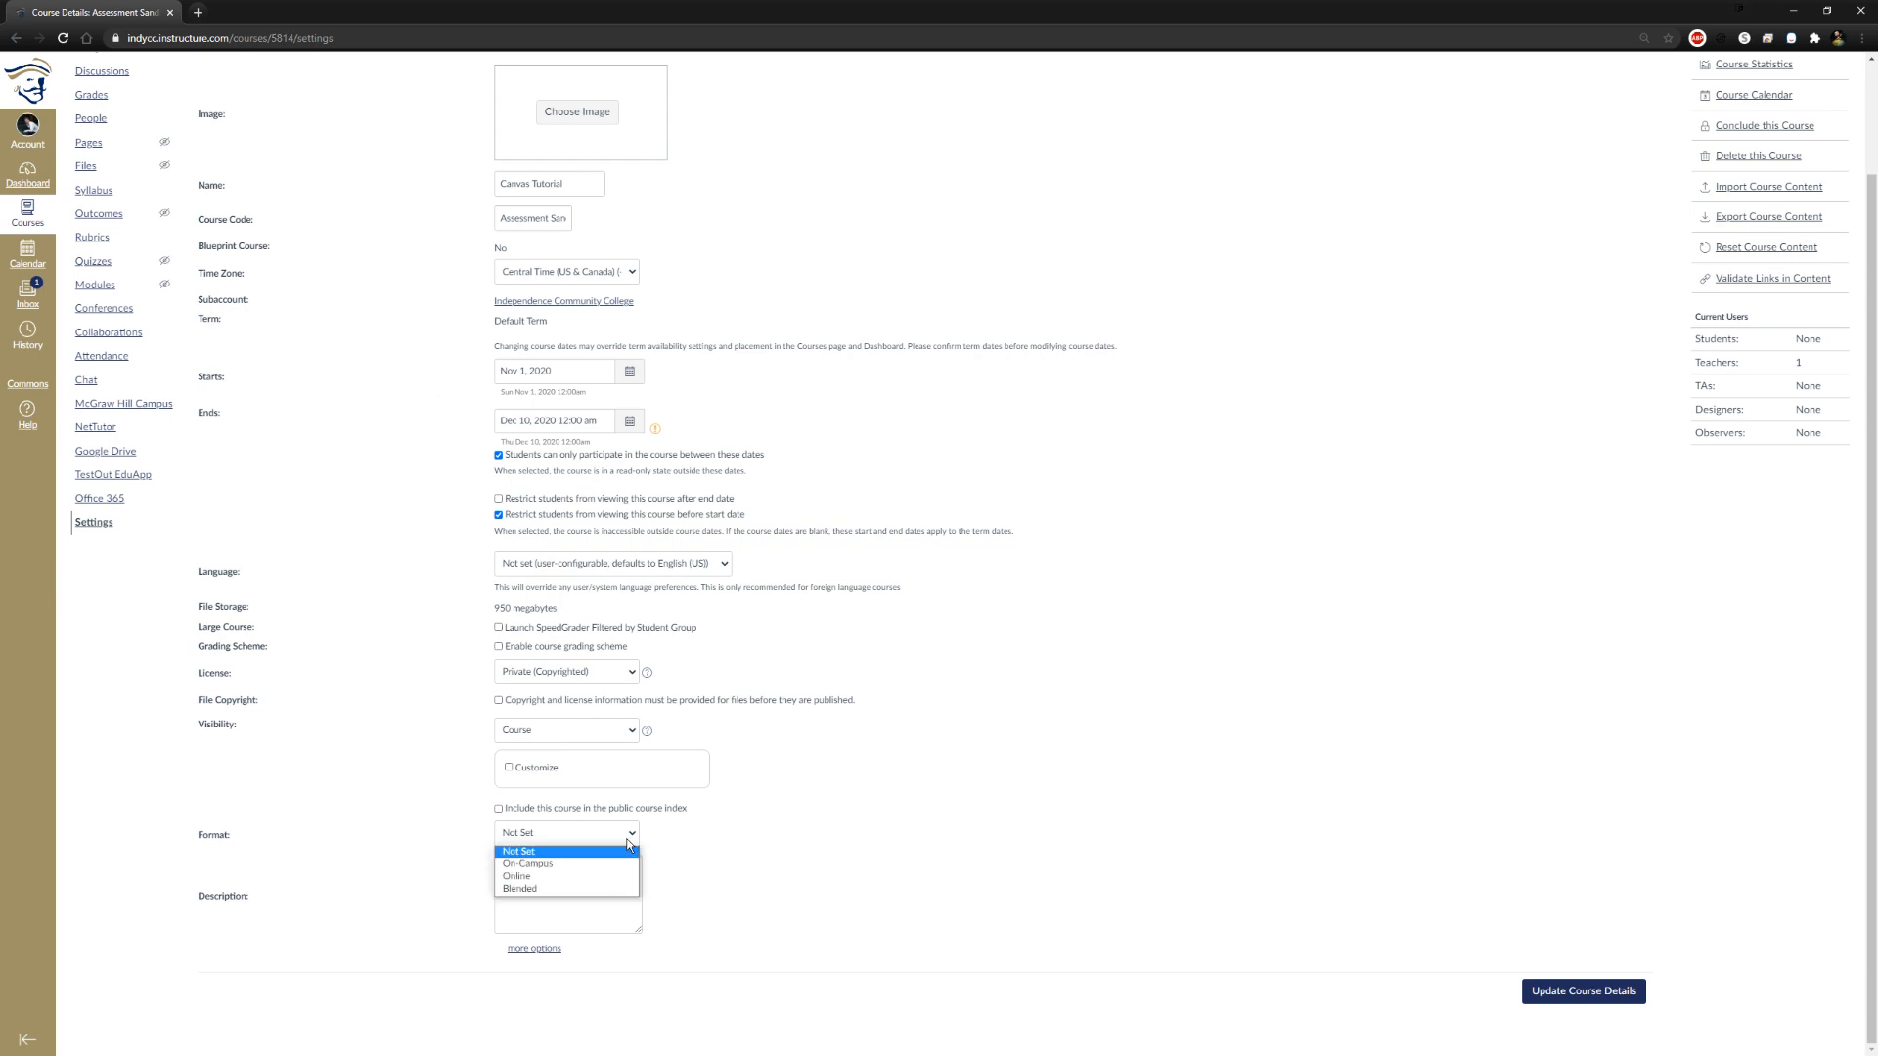
click(575, 865)
key(Up)
key(Return)
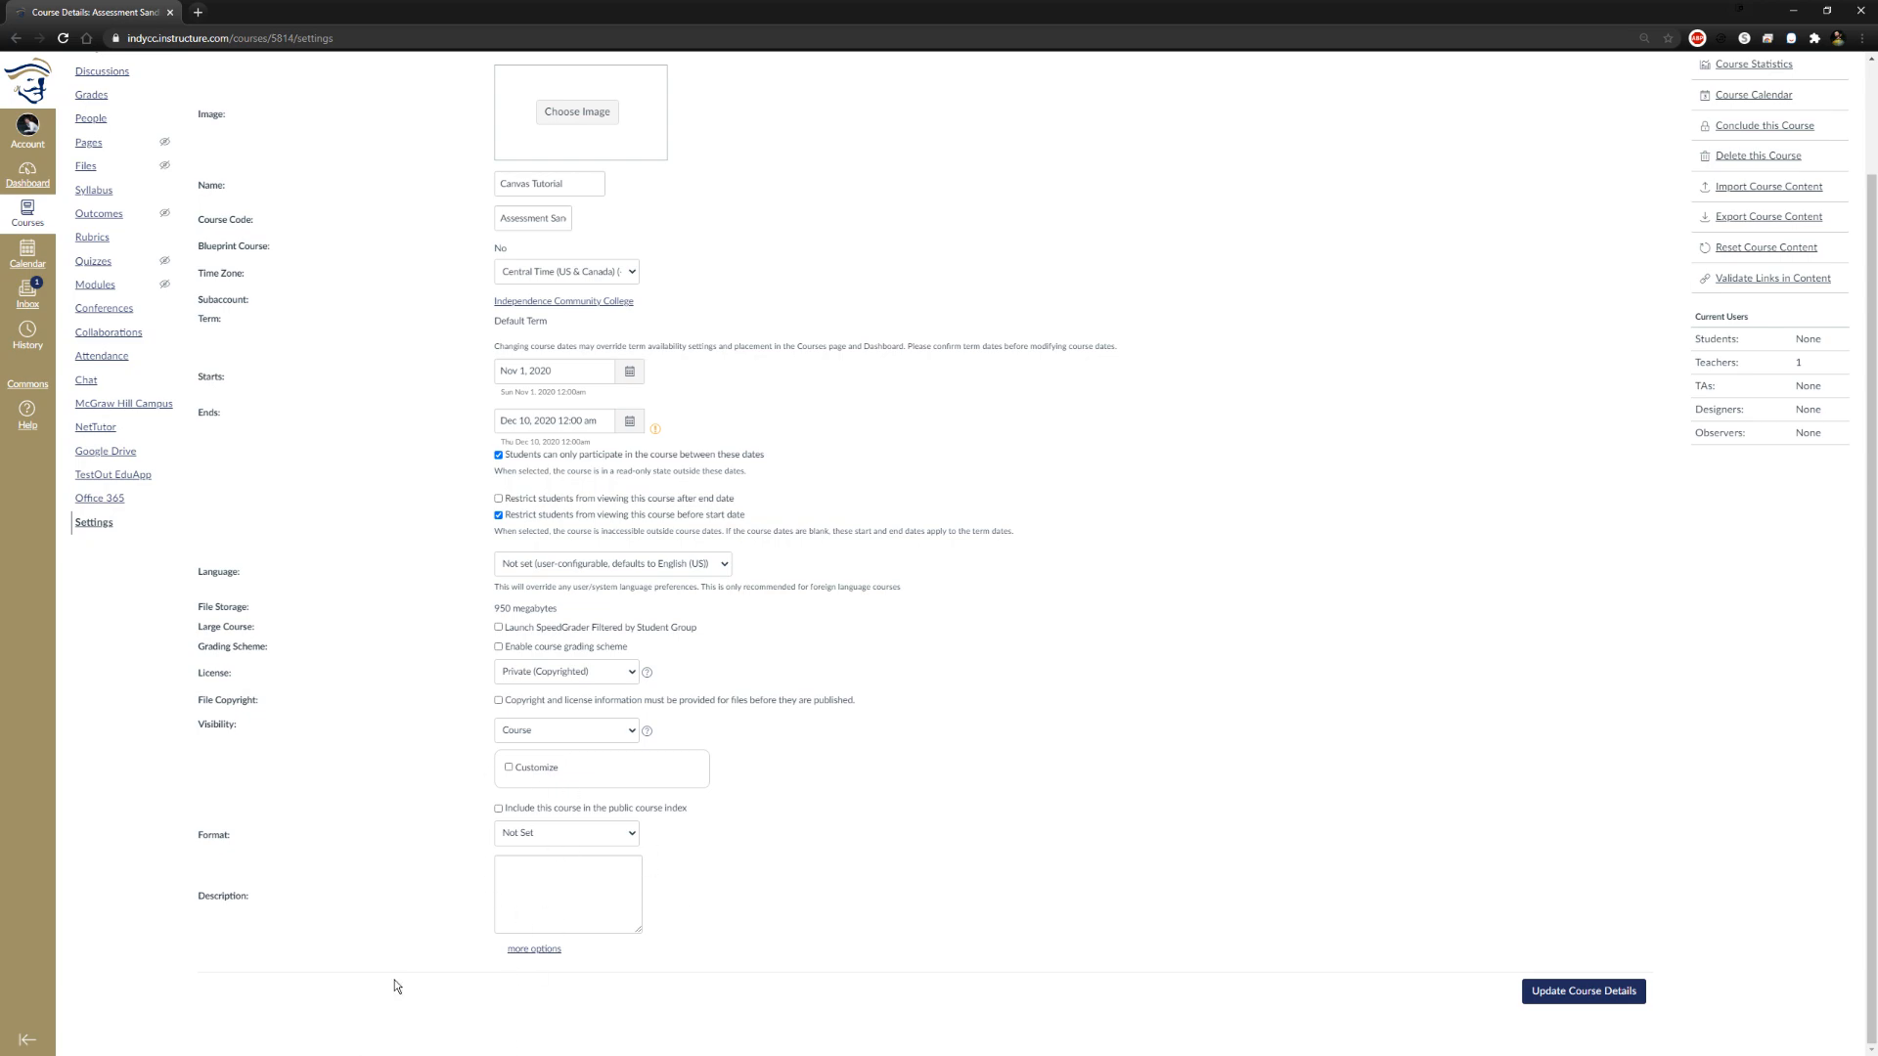
Review the course details form and save the updated course details
scroll(1215, 910, up, 2)
scroll(1396, 868, down, 2)
scroll(1047, 724, up, 2)
scroll(1134, 697, down, 2)
drag(1407, 927, 1548, 1025)
click(1607, 993)
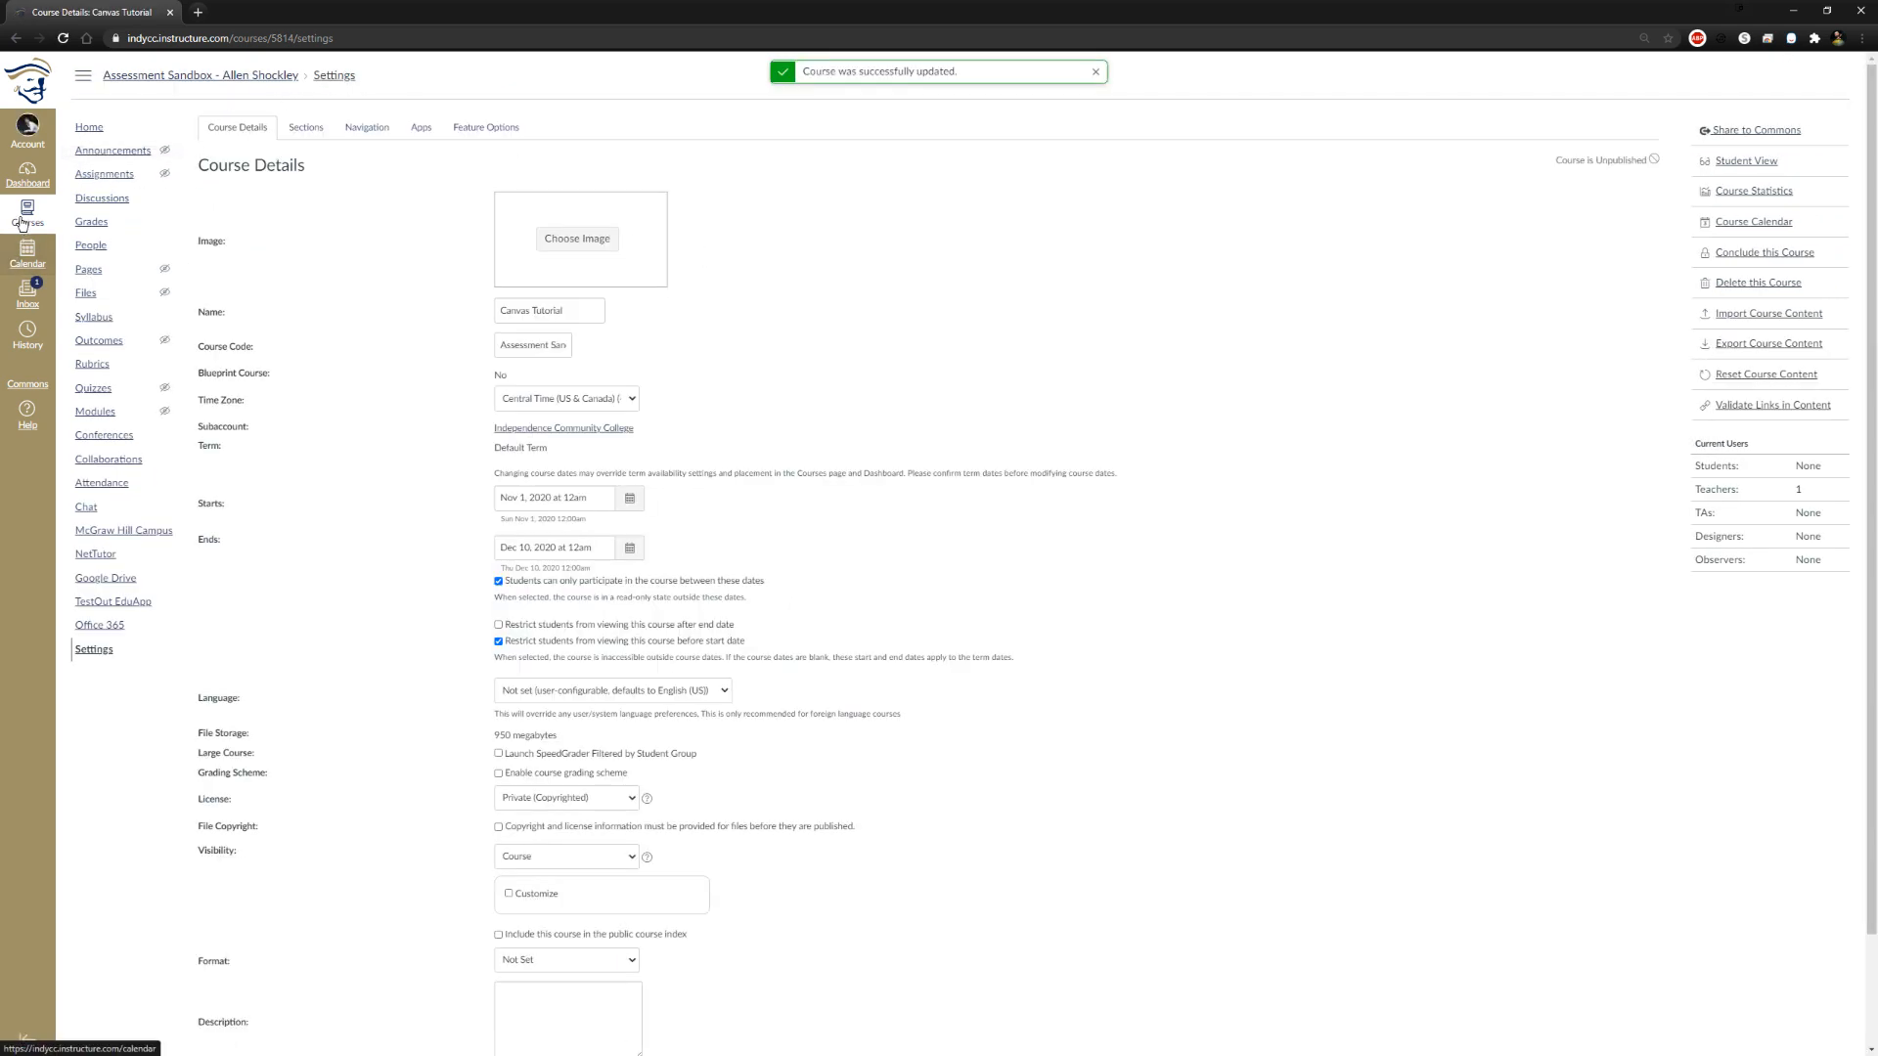
Open the Canvas Tutorial course from the dashboard and bring up its syllabus for editing
click(28, 172)
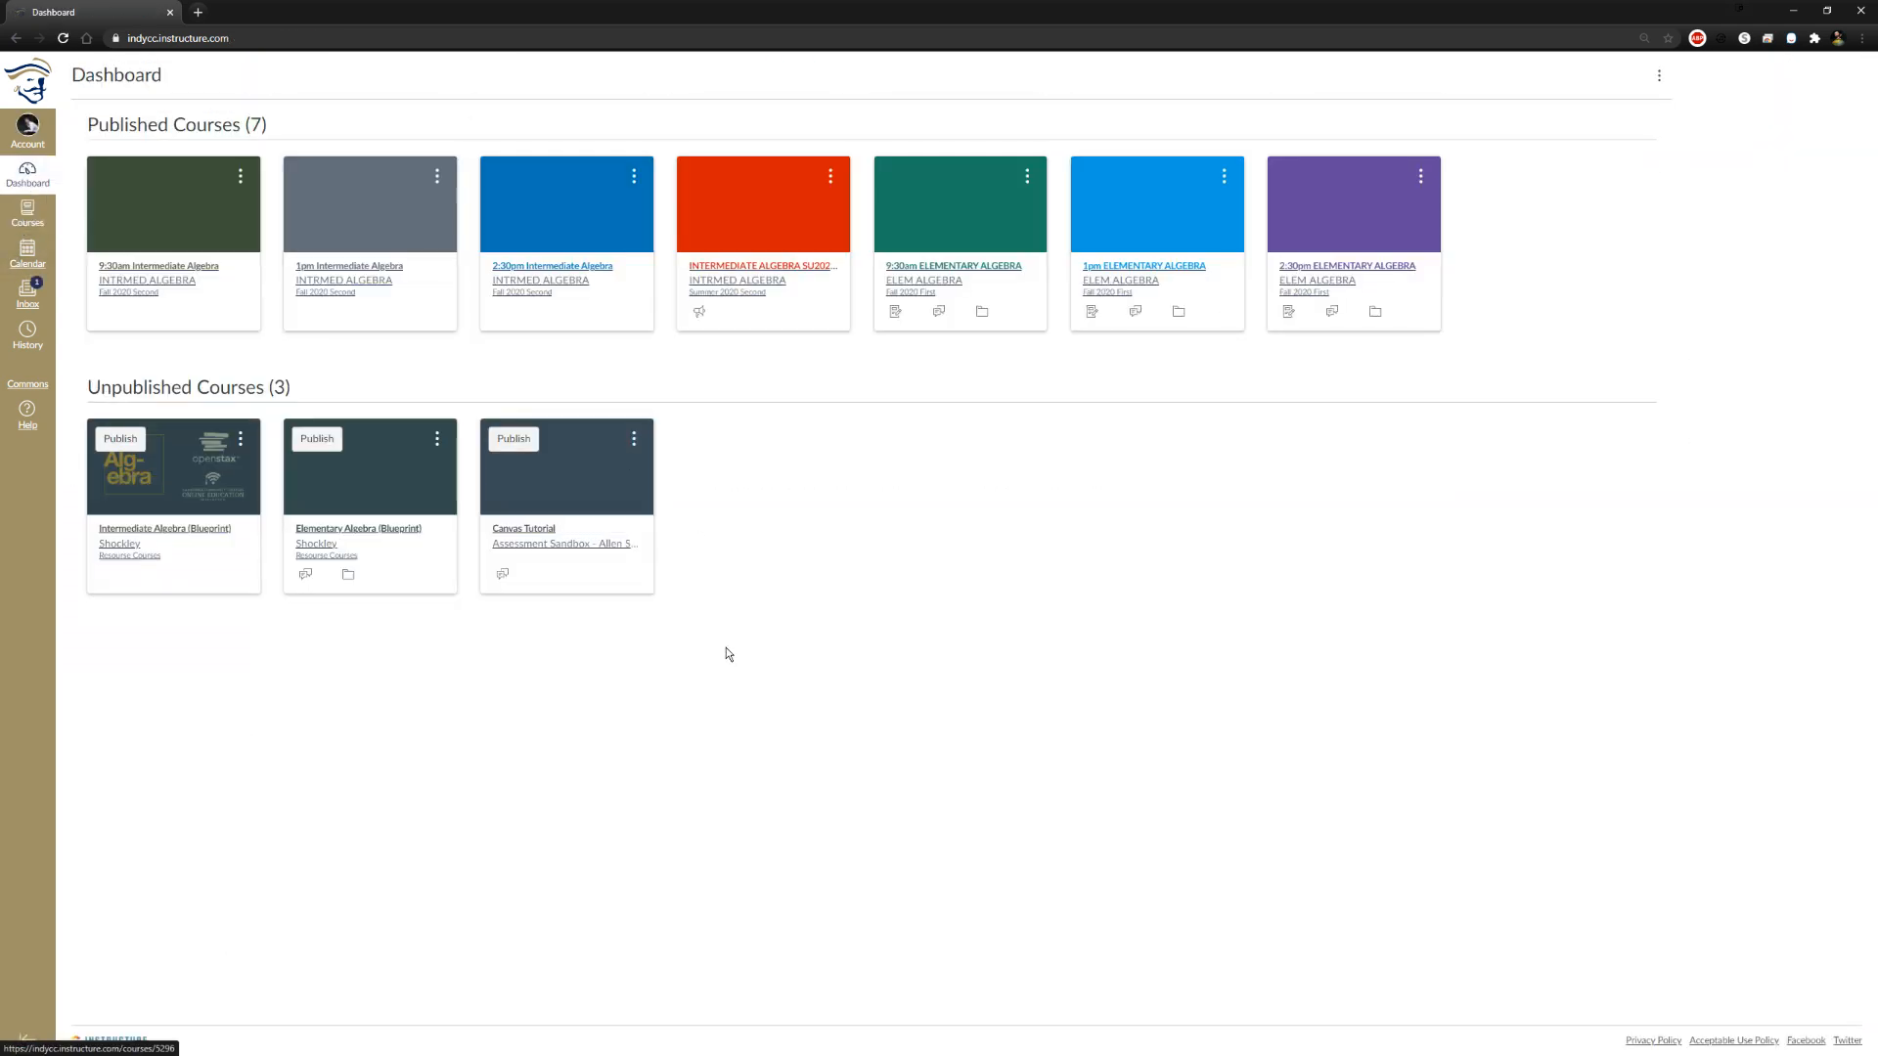
click(535, 537)
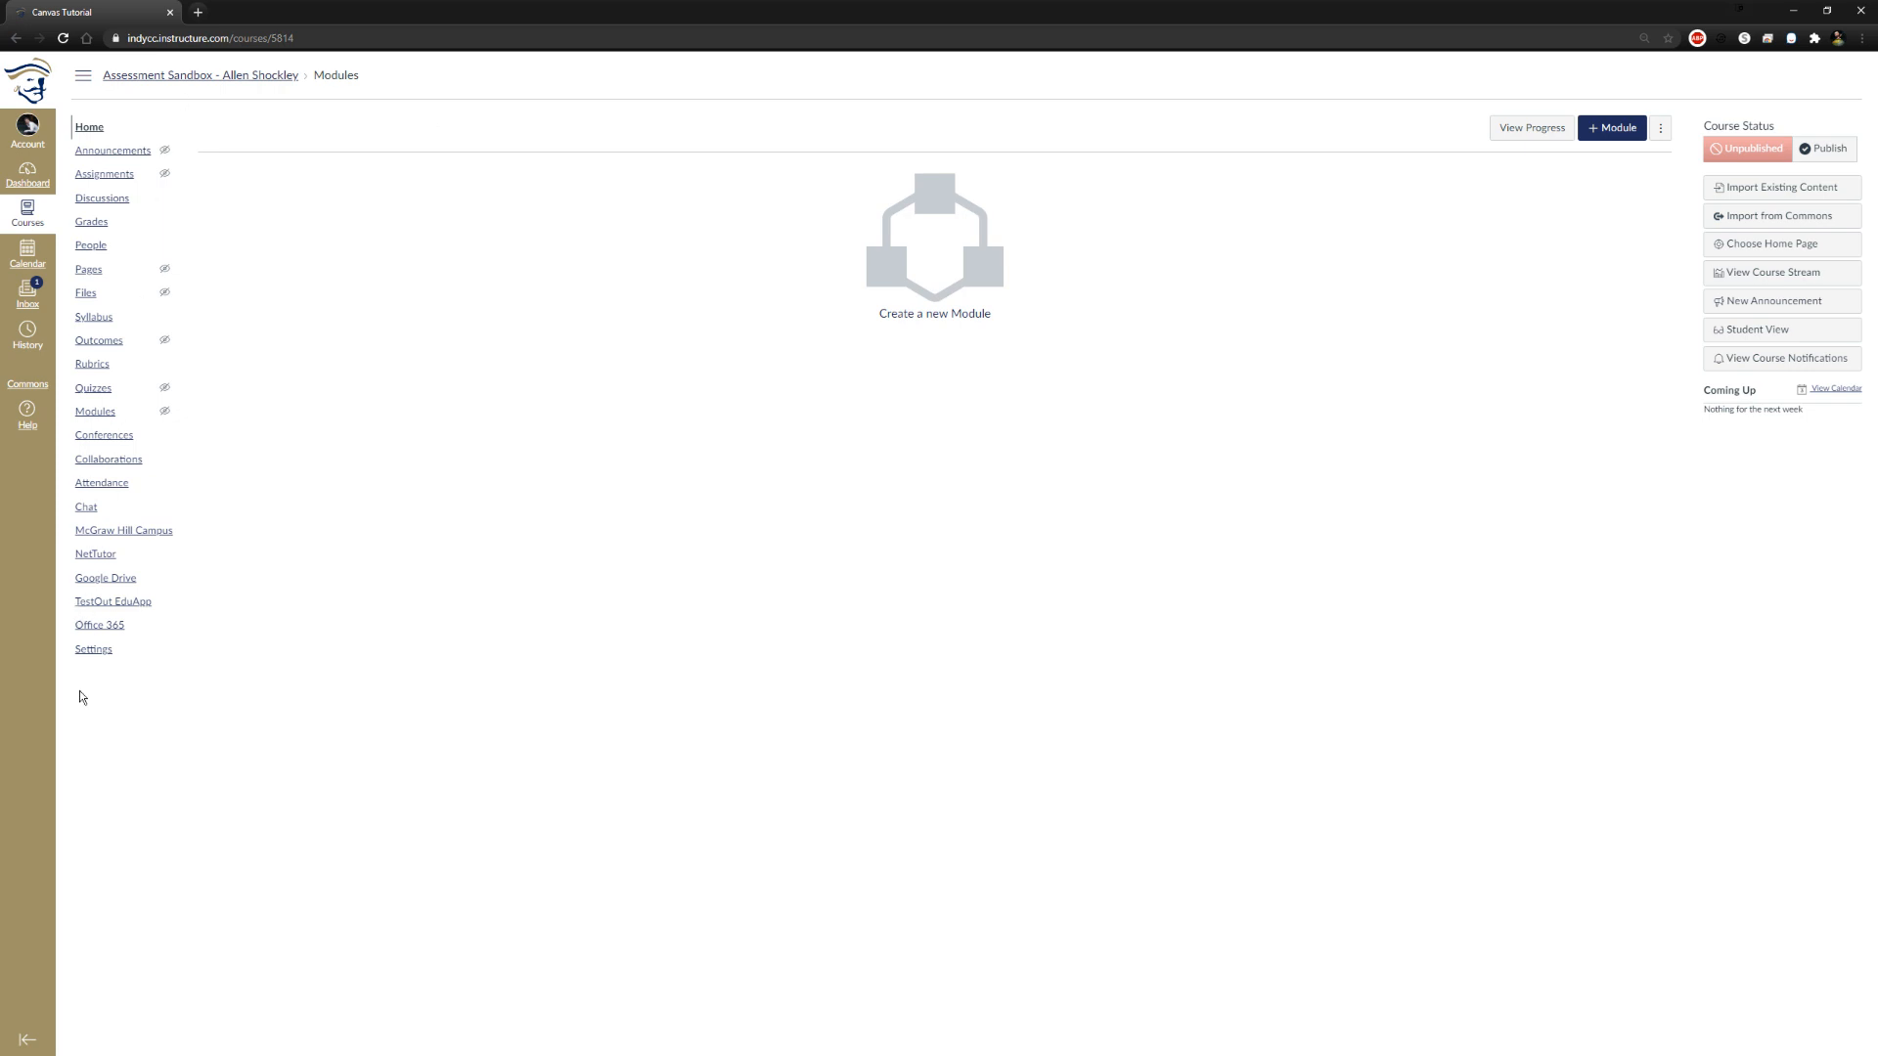
click(94, 319)
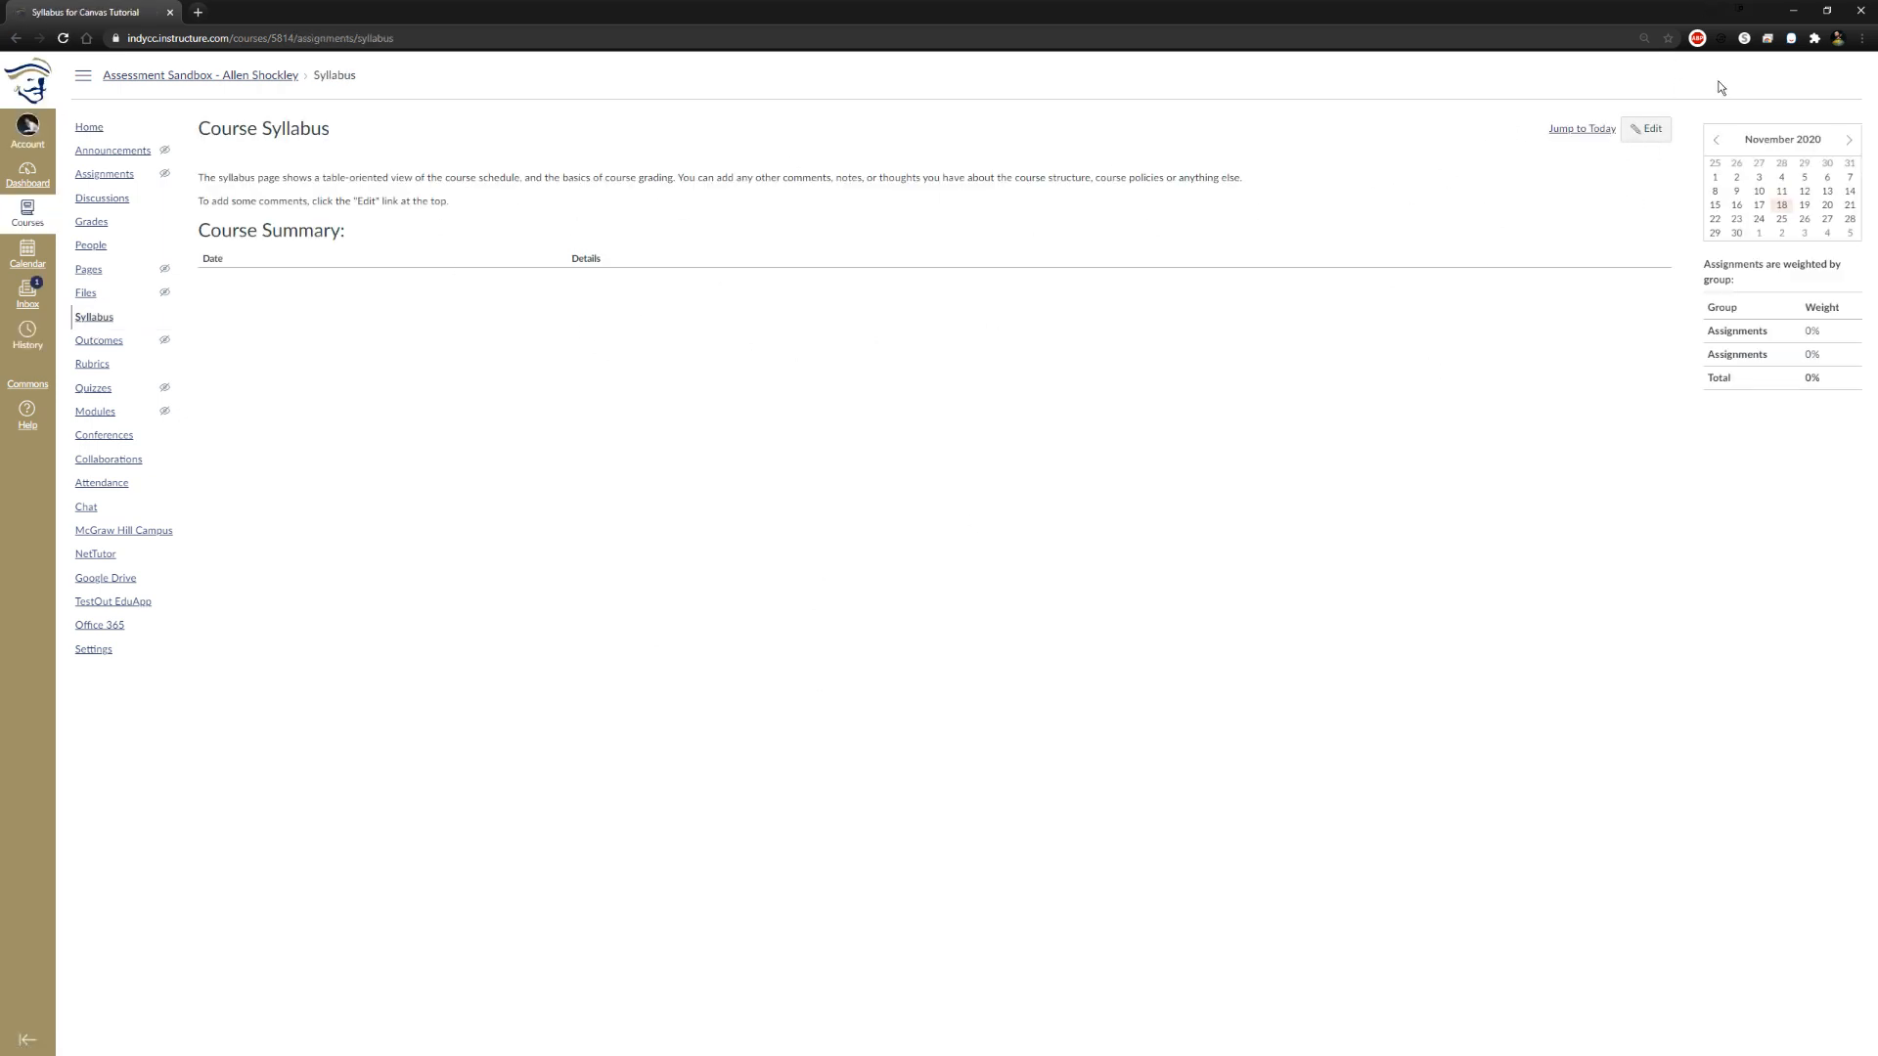
click(1651, 129)
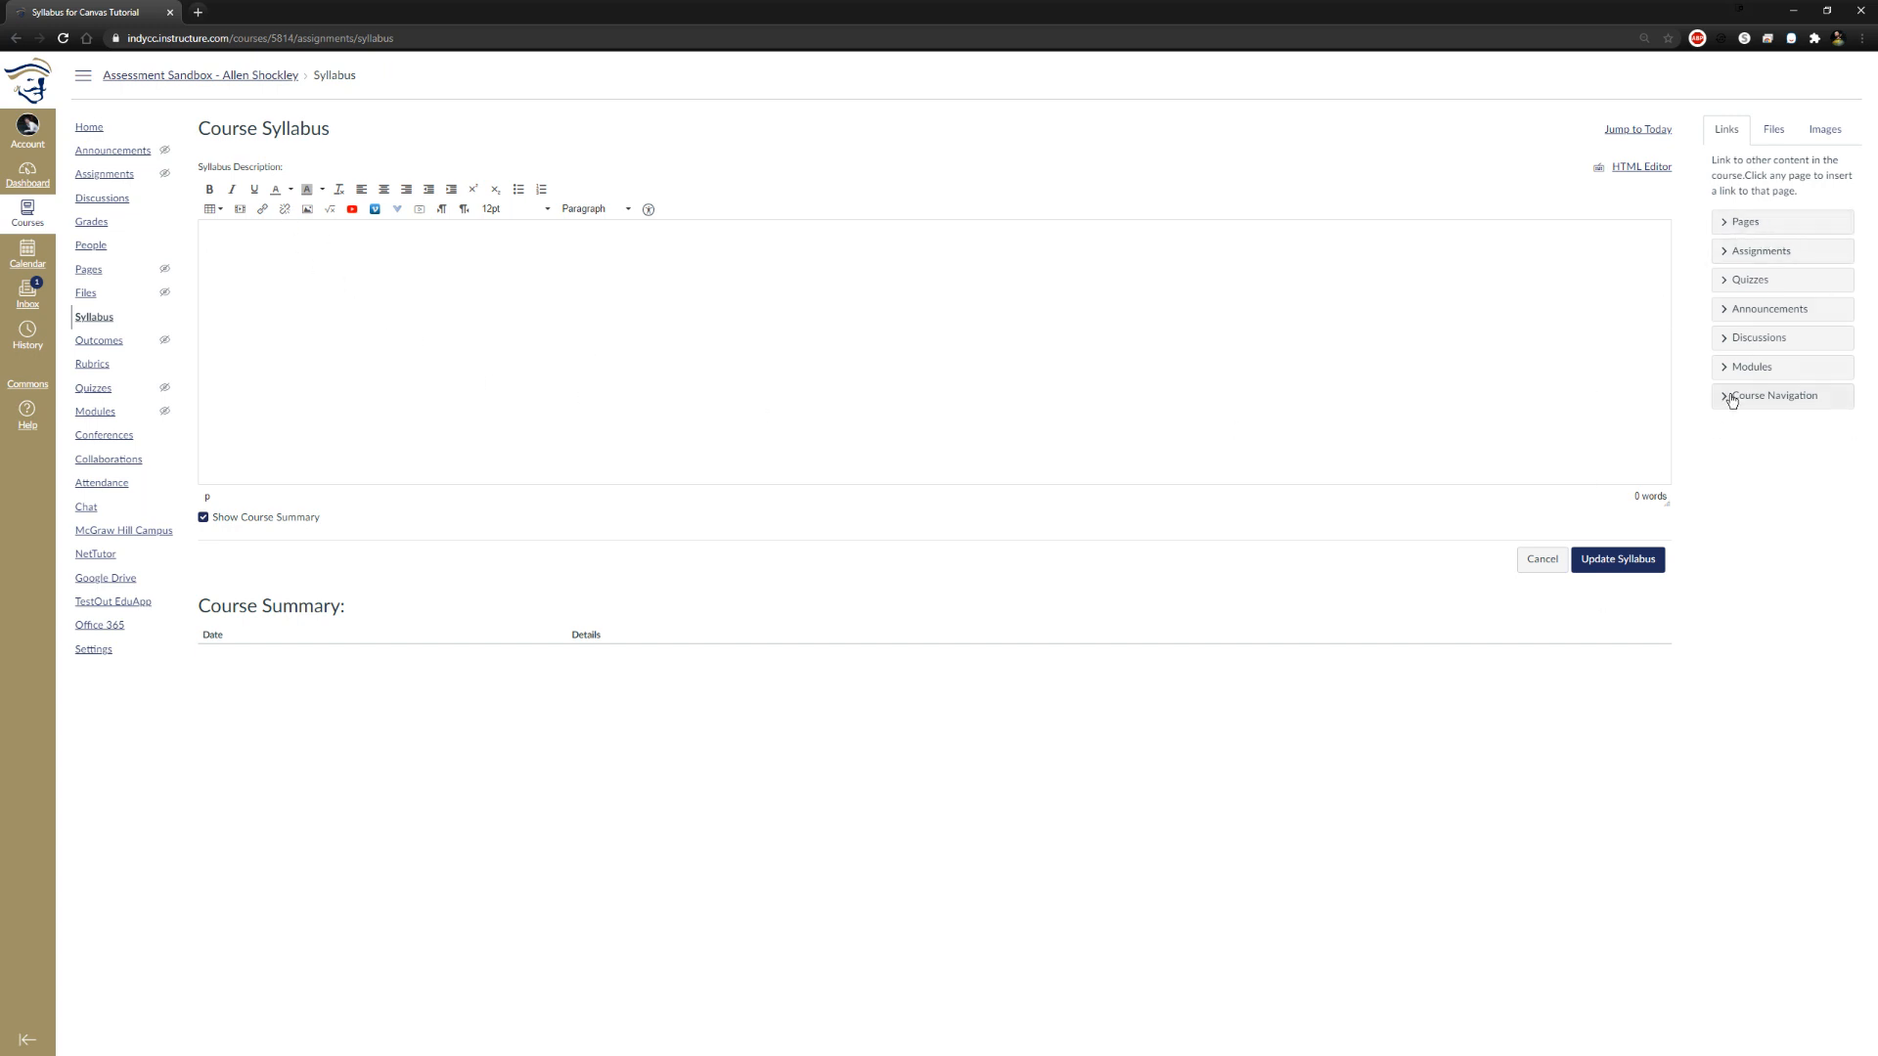
Examine the course content links and the file upload options available for the syllabus description
click(1775, 137)
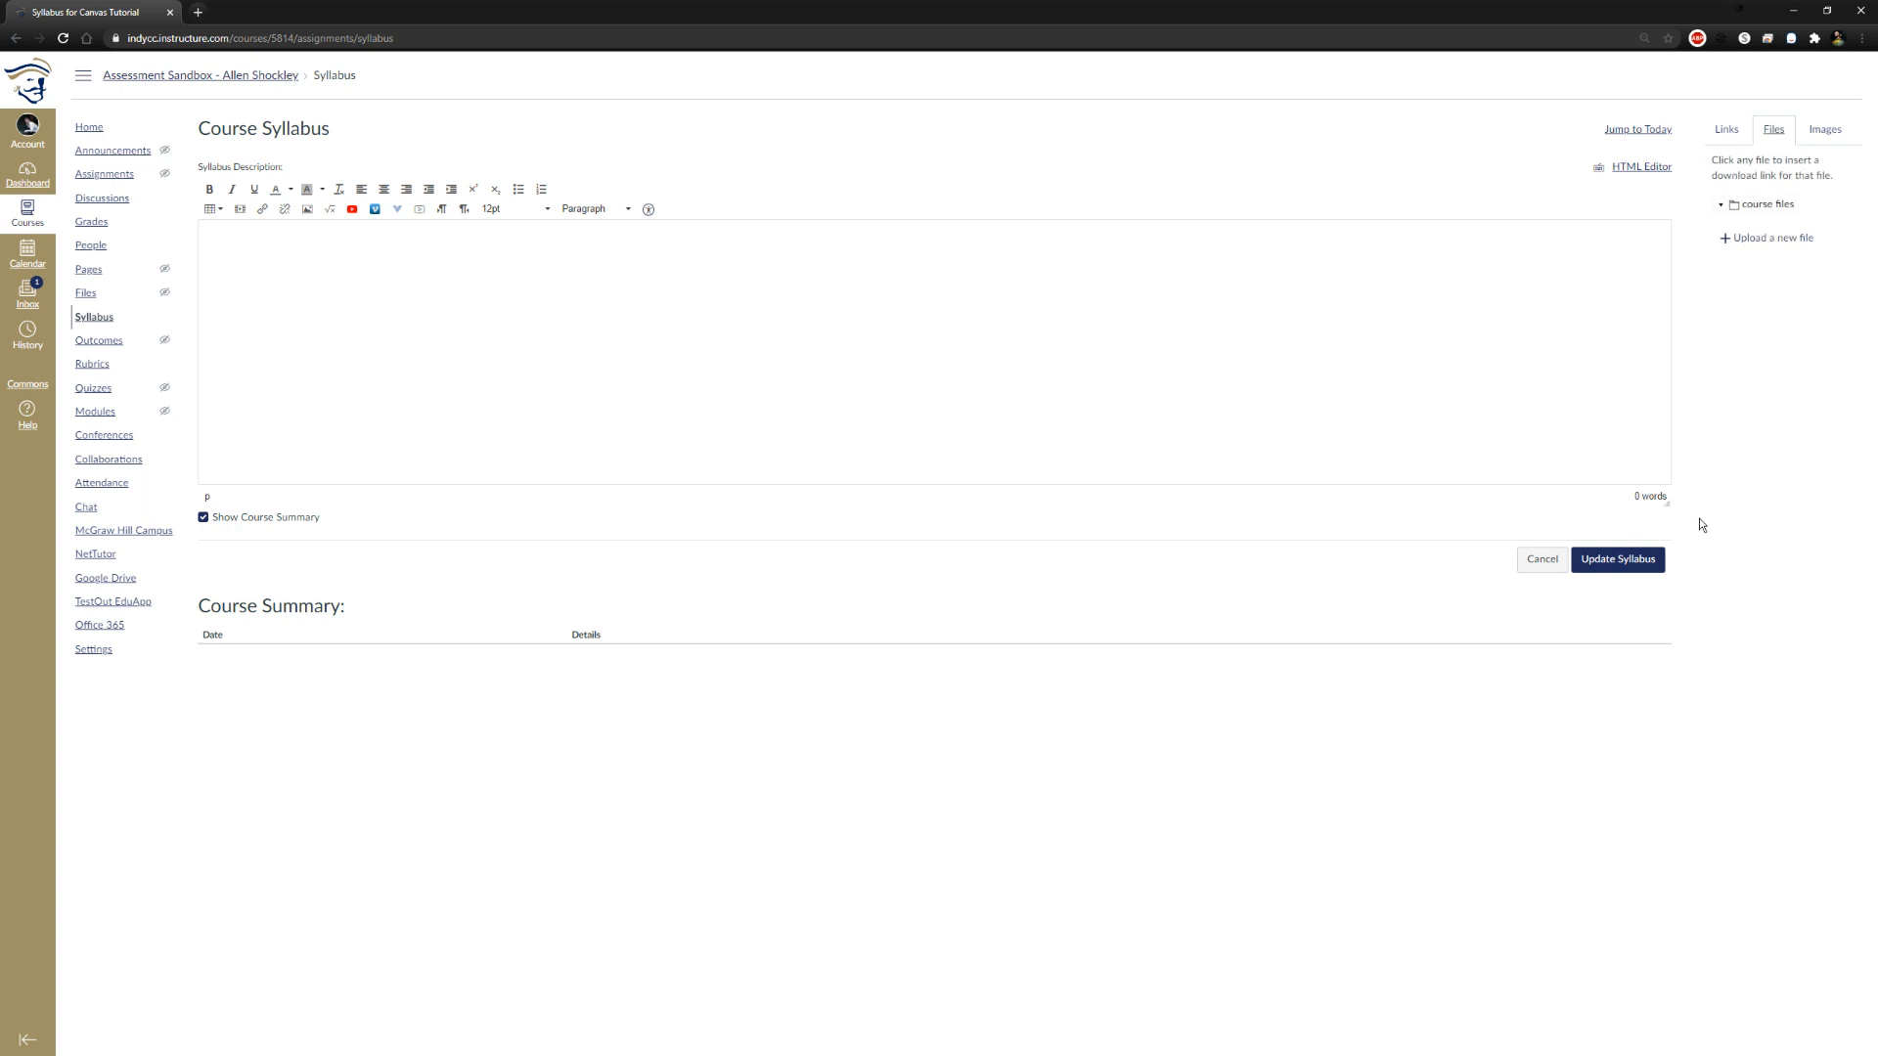
click(1728, 244)
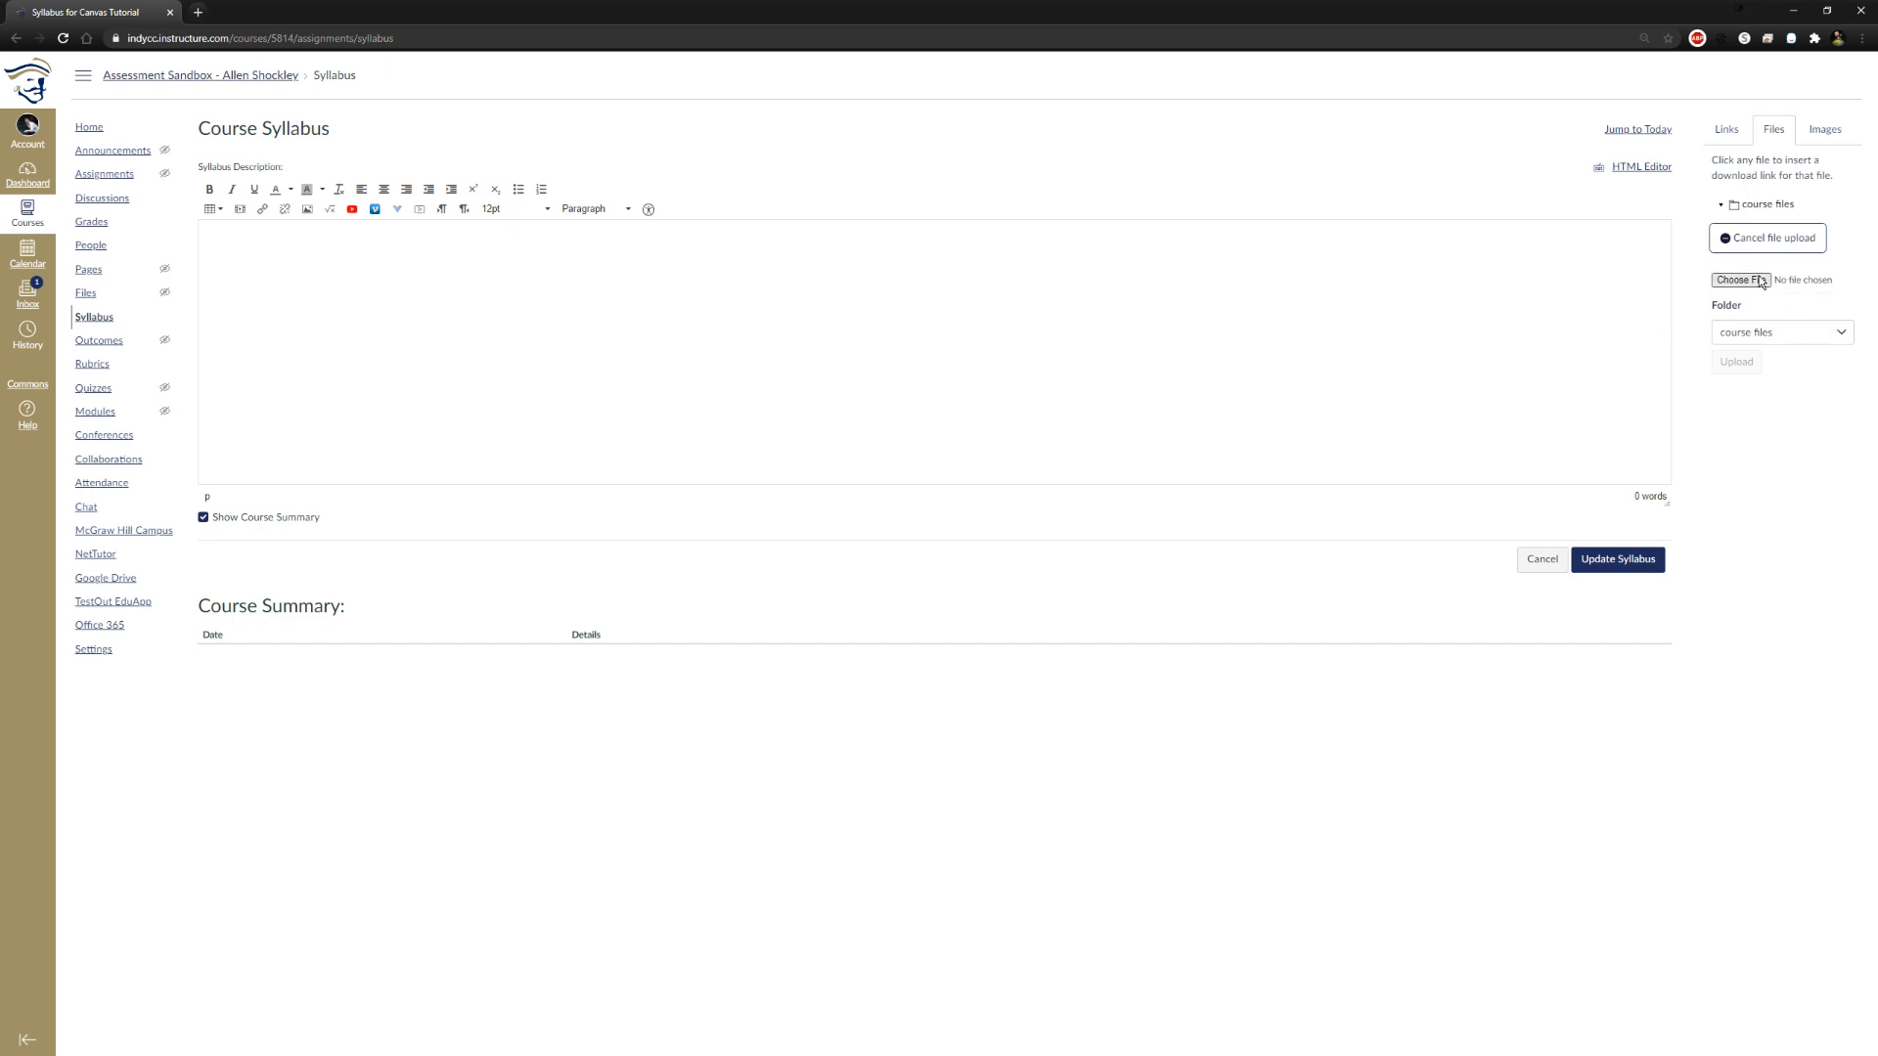
click(1727, 131)
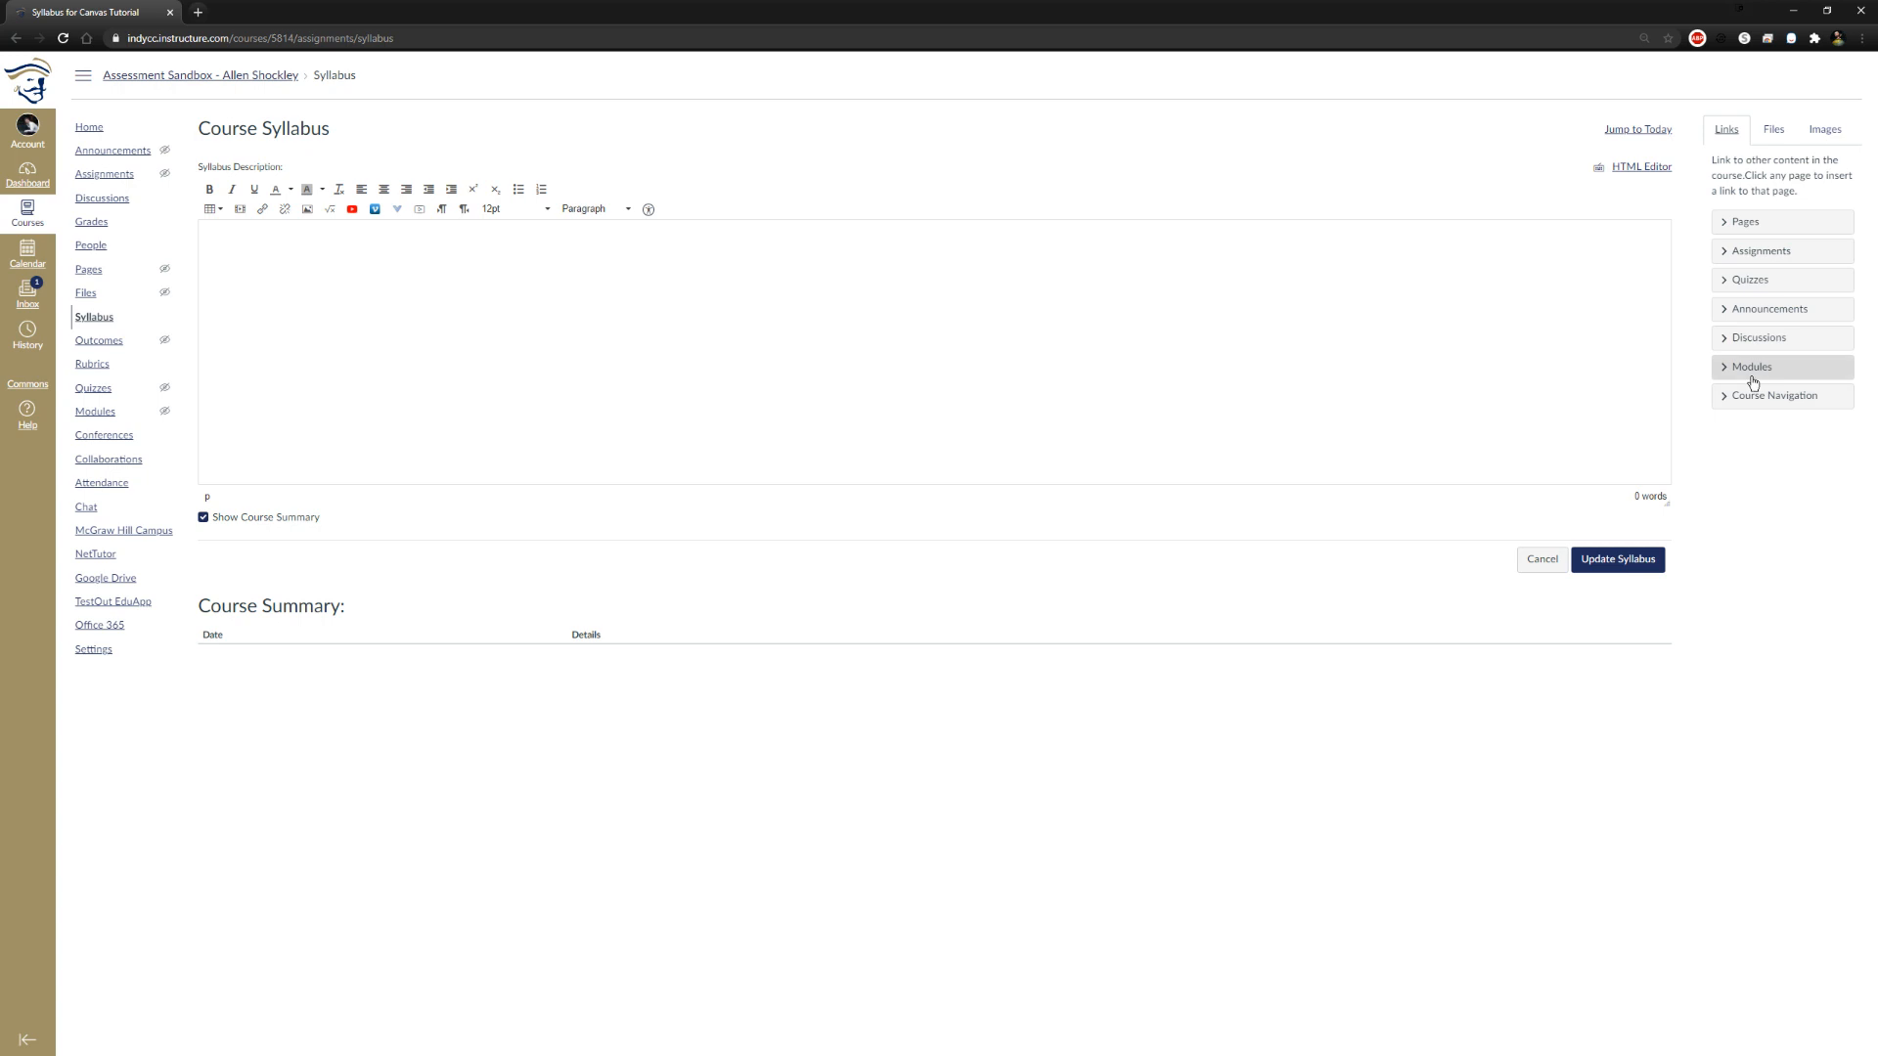
click(1767, 133)
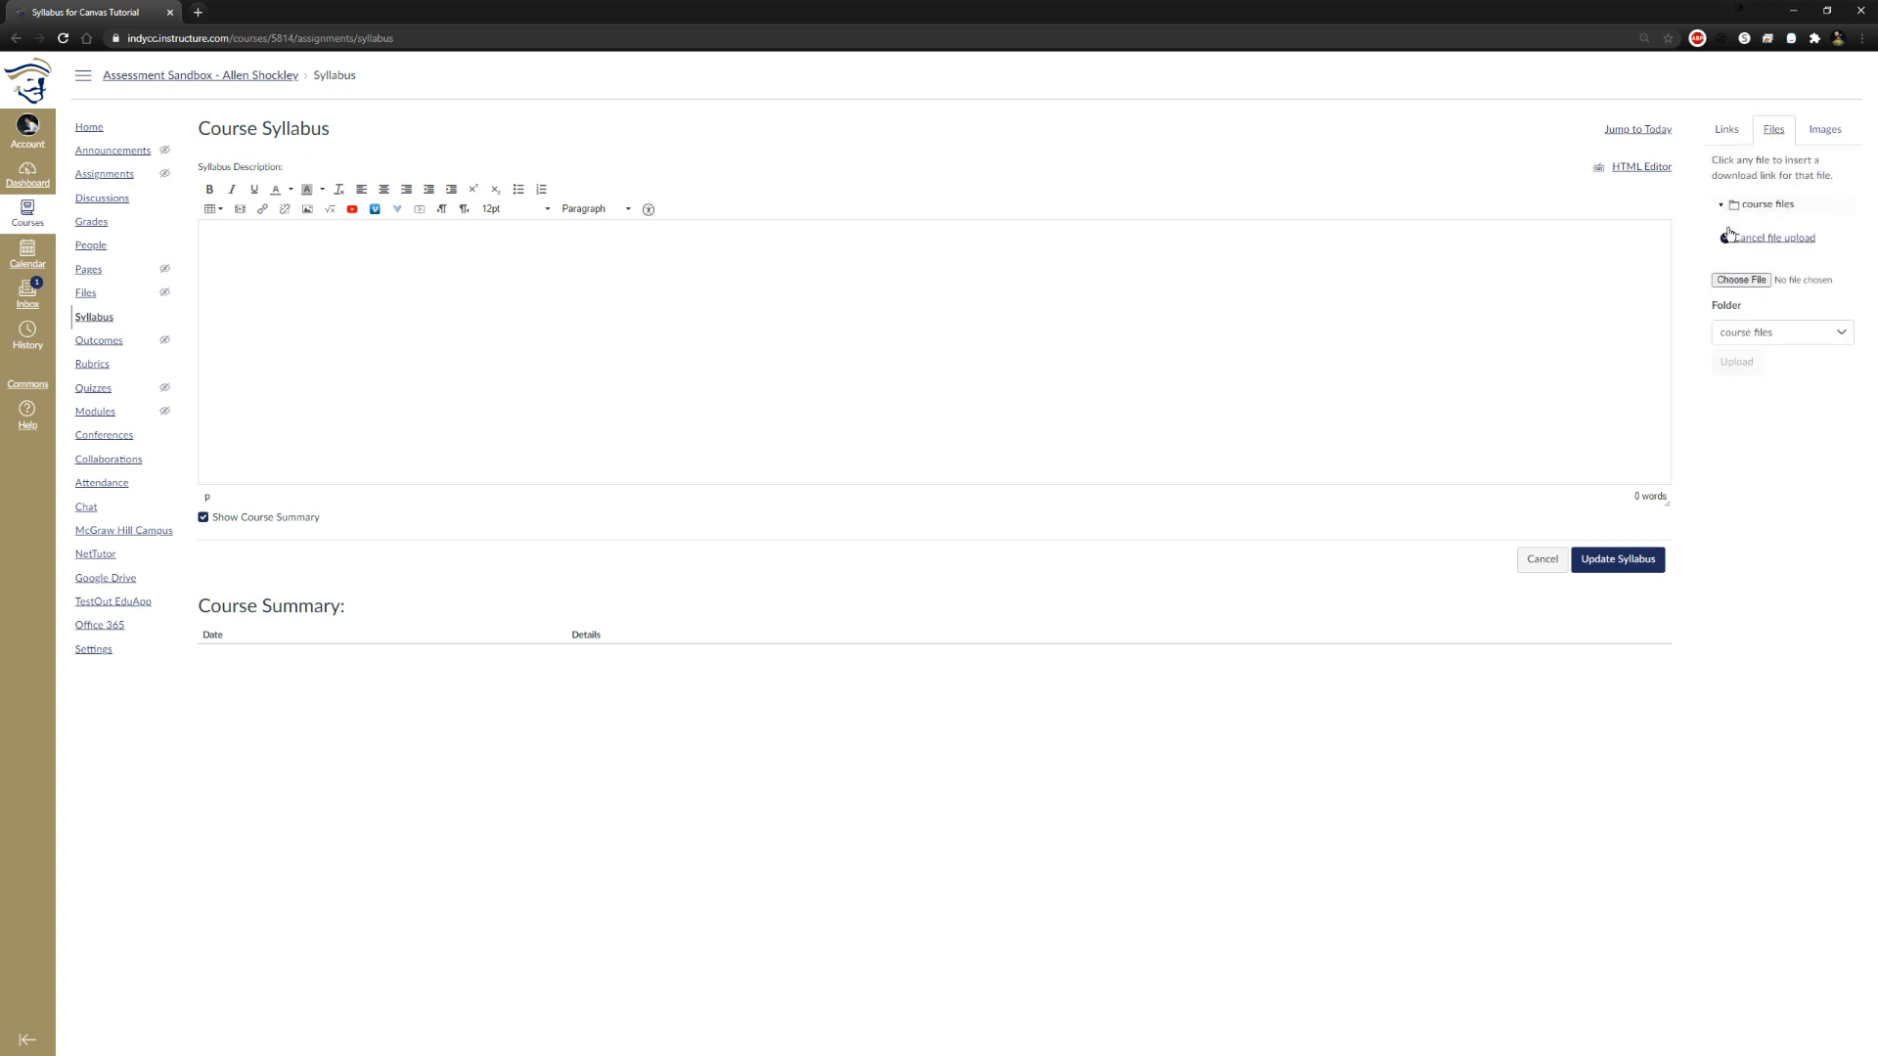
click(1727, 133)
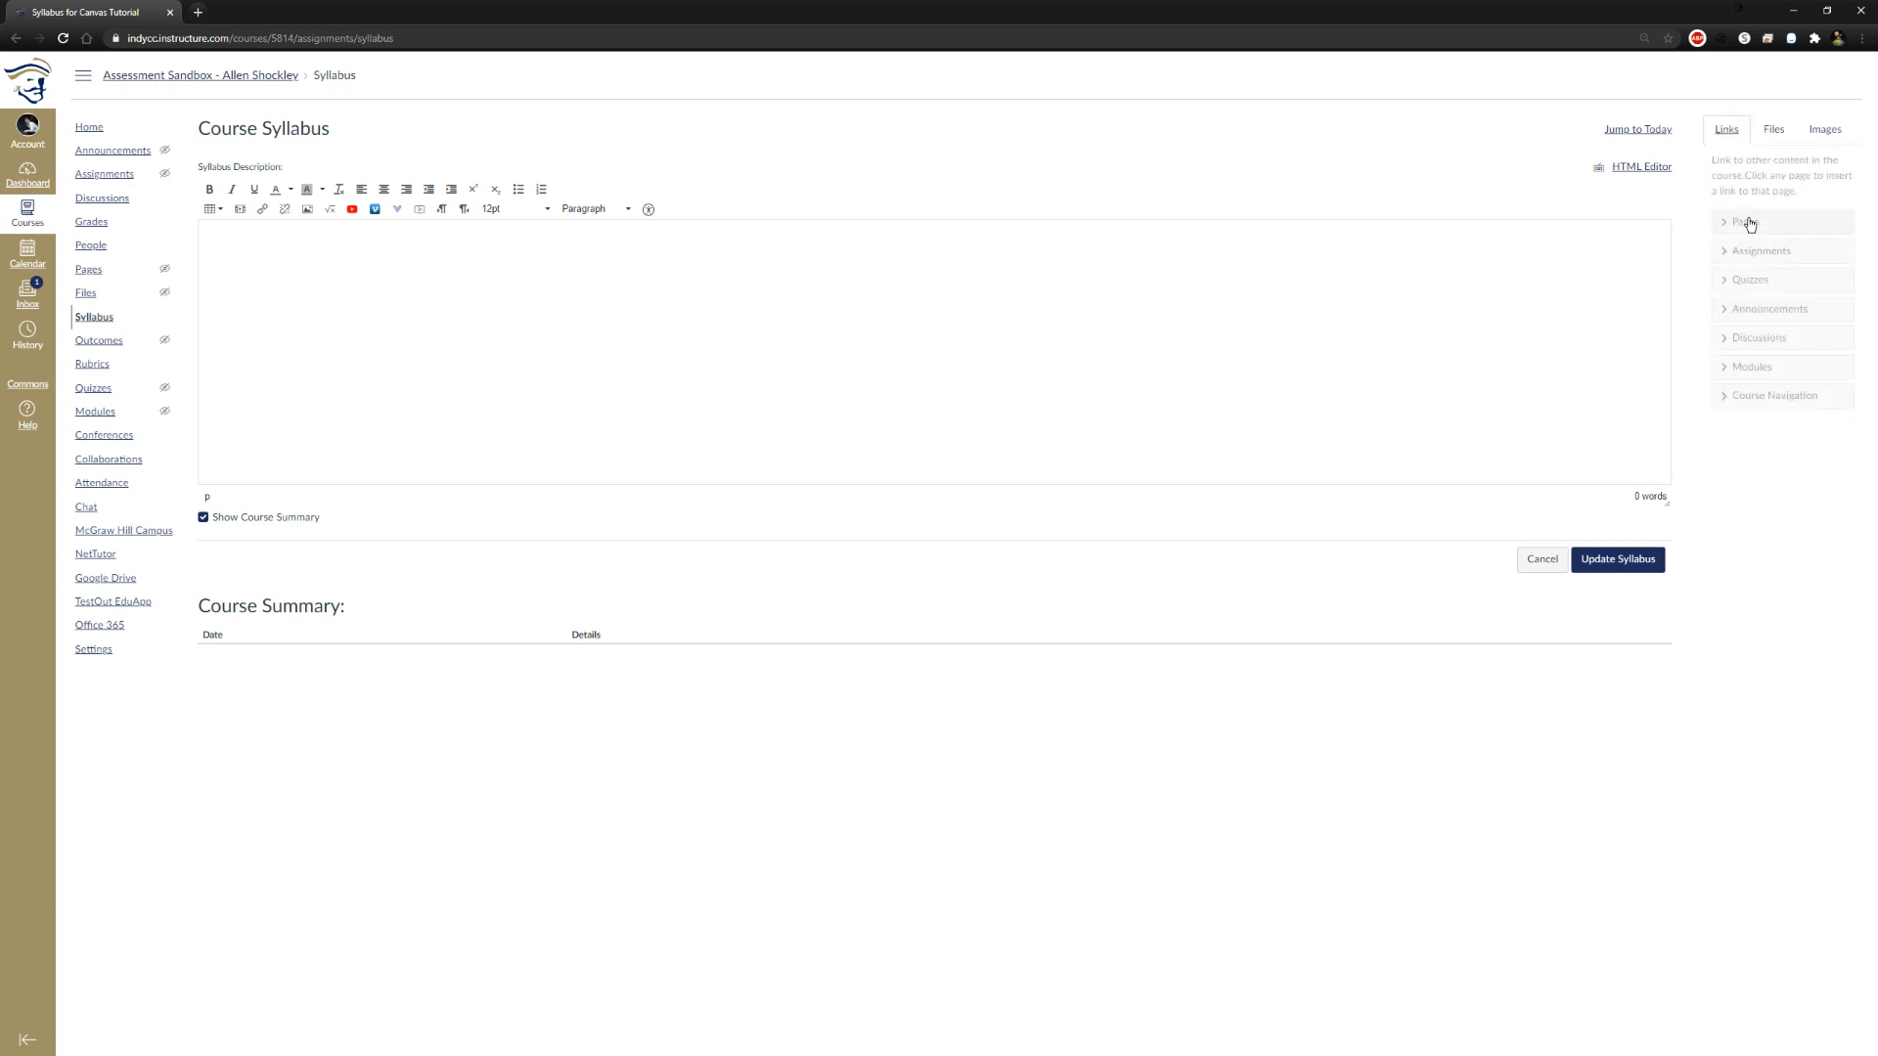
click(1778, 130)
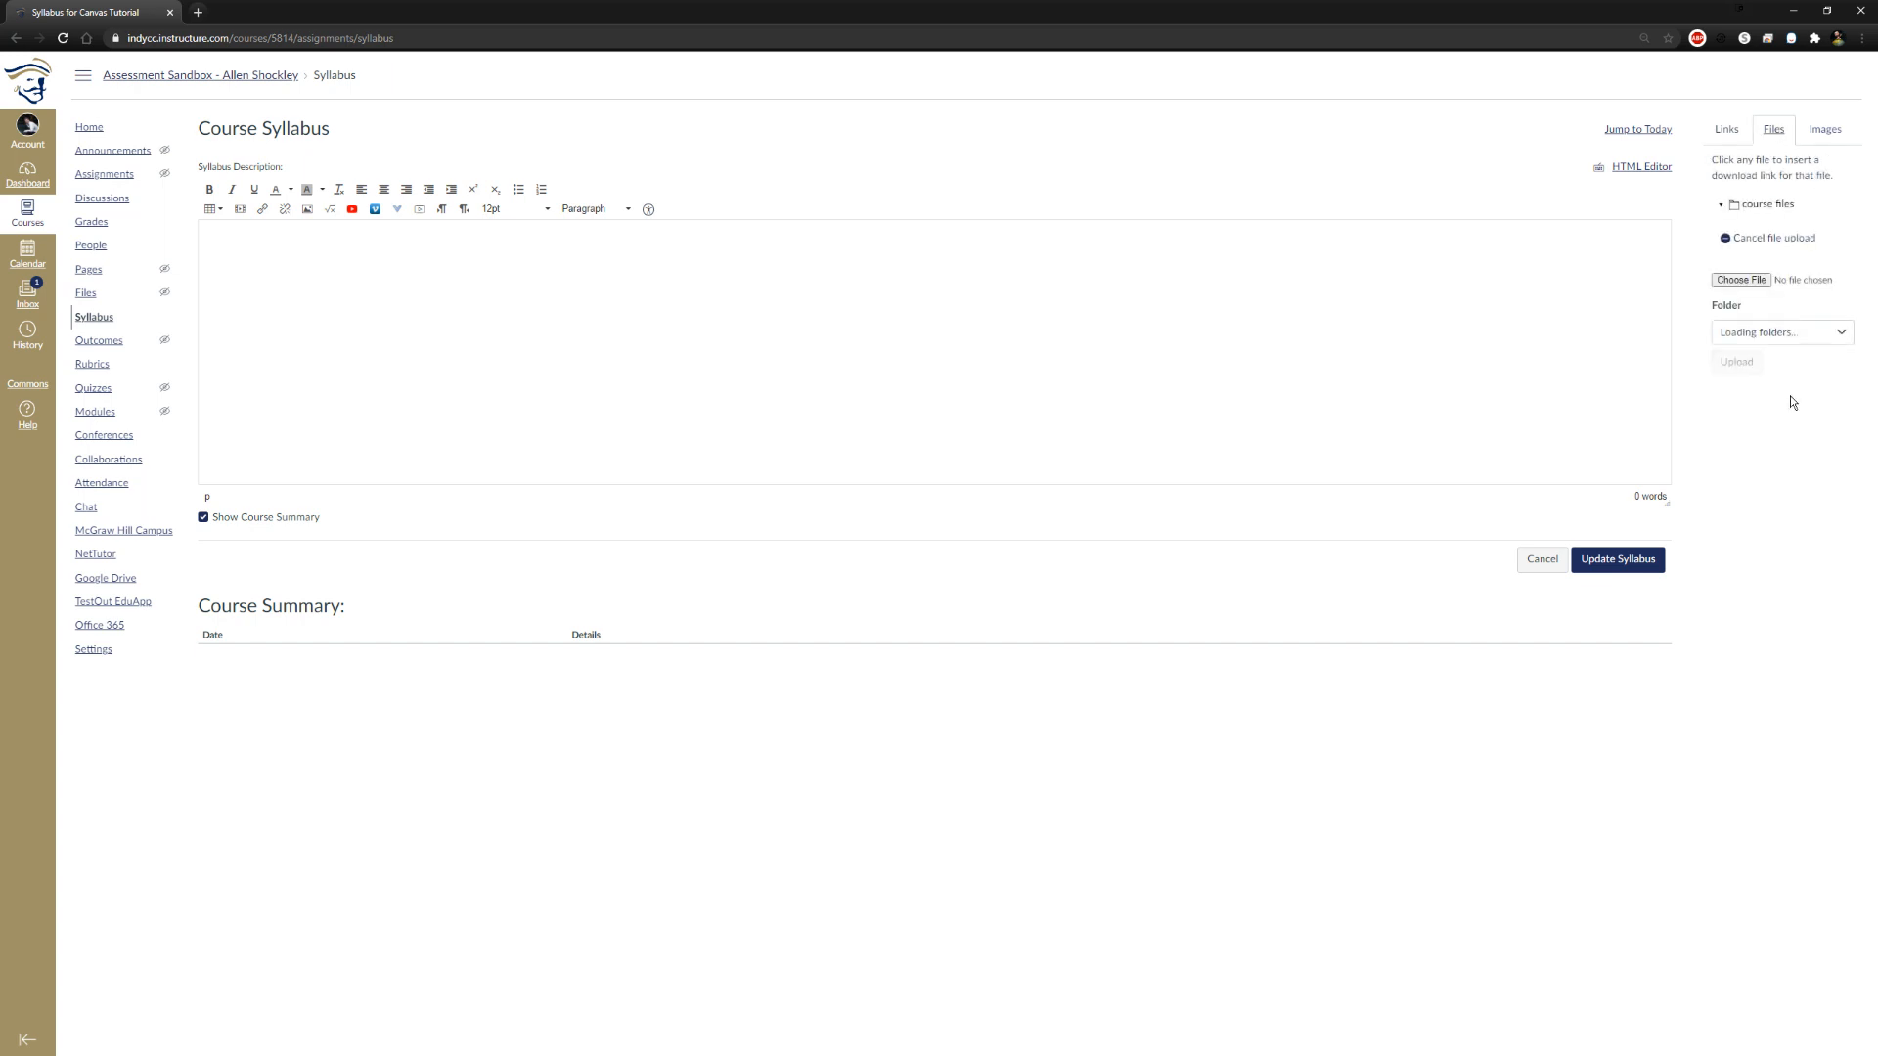
Look at the local files available for a syllabus upload and cancel editing the syllabus
click(1739, 284)
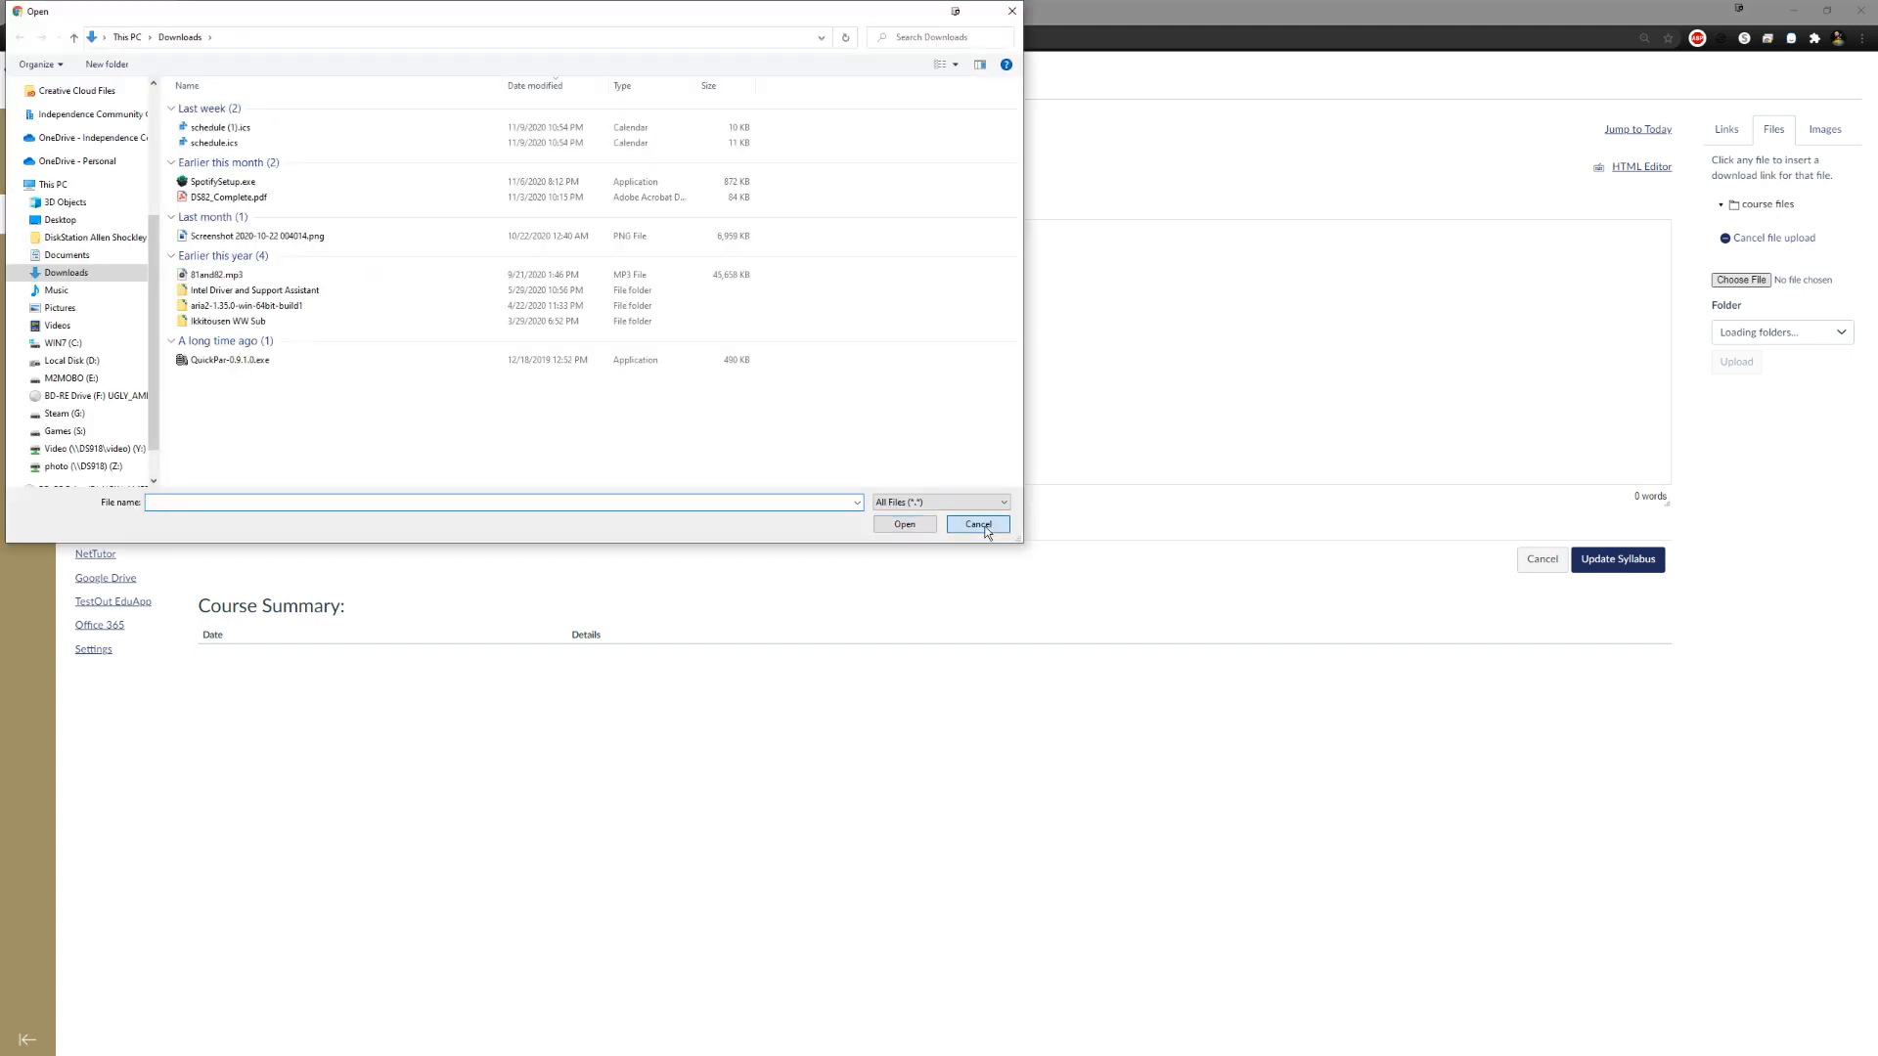
click(981, 526)
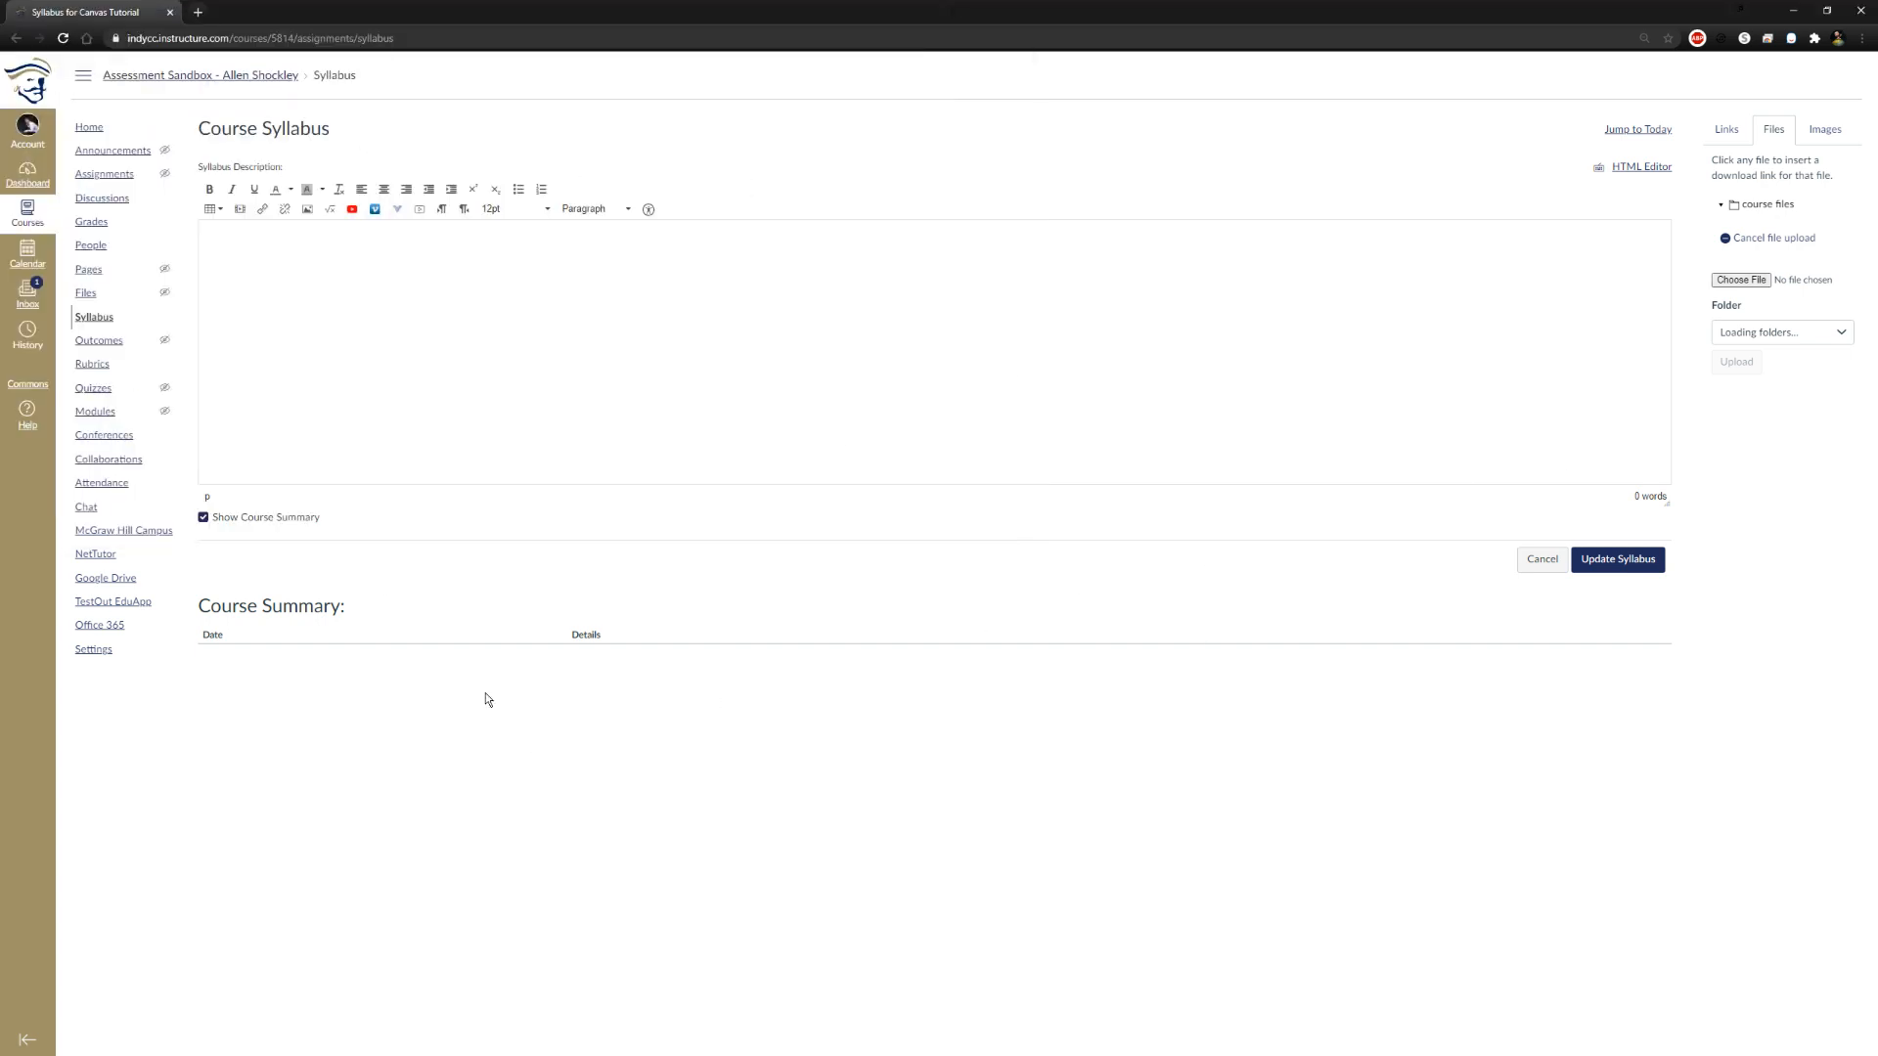
click(1727, 280)
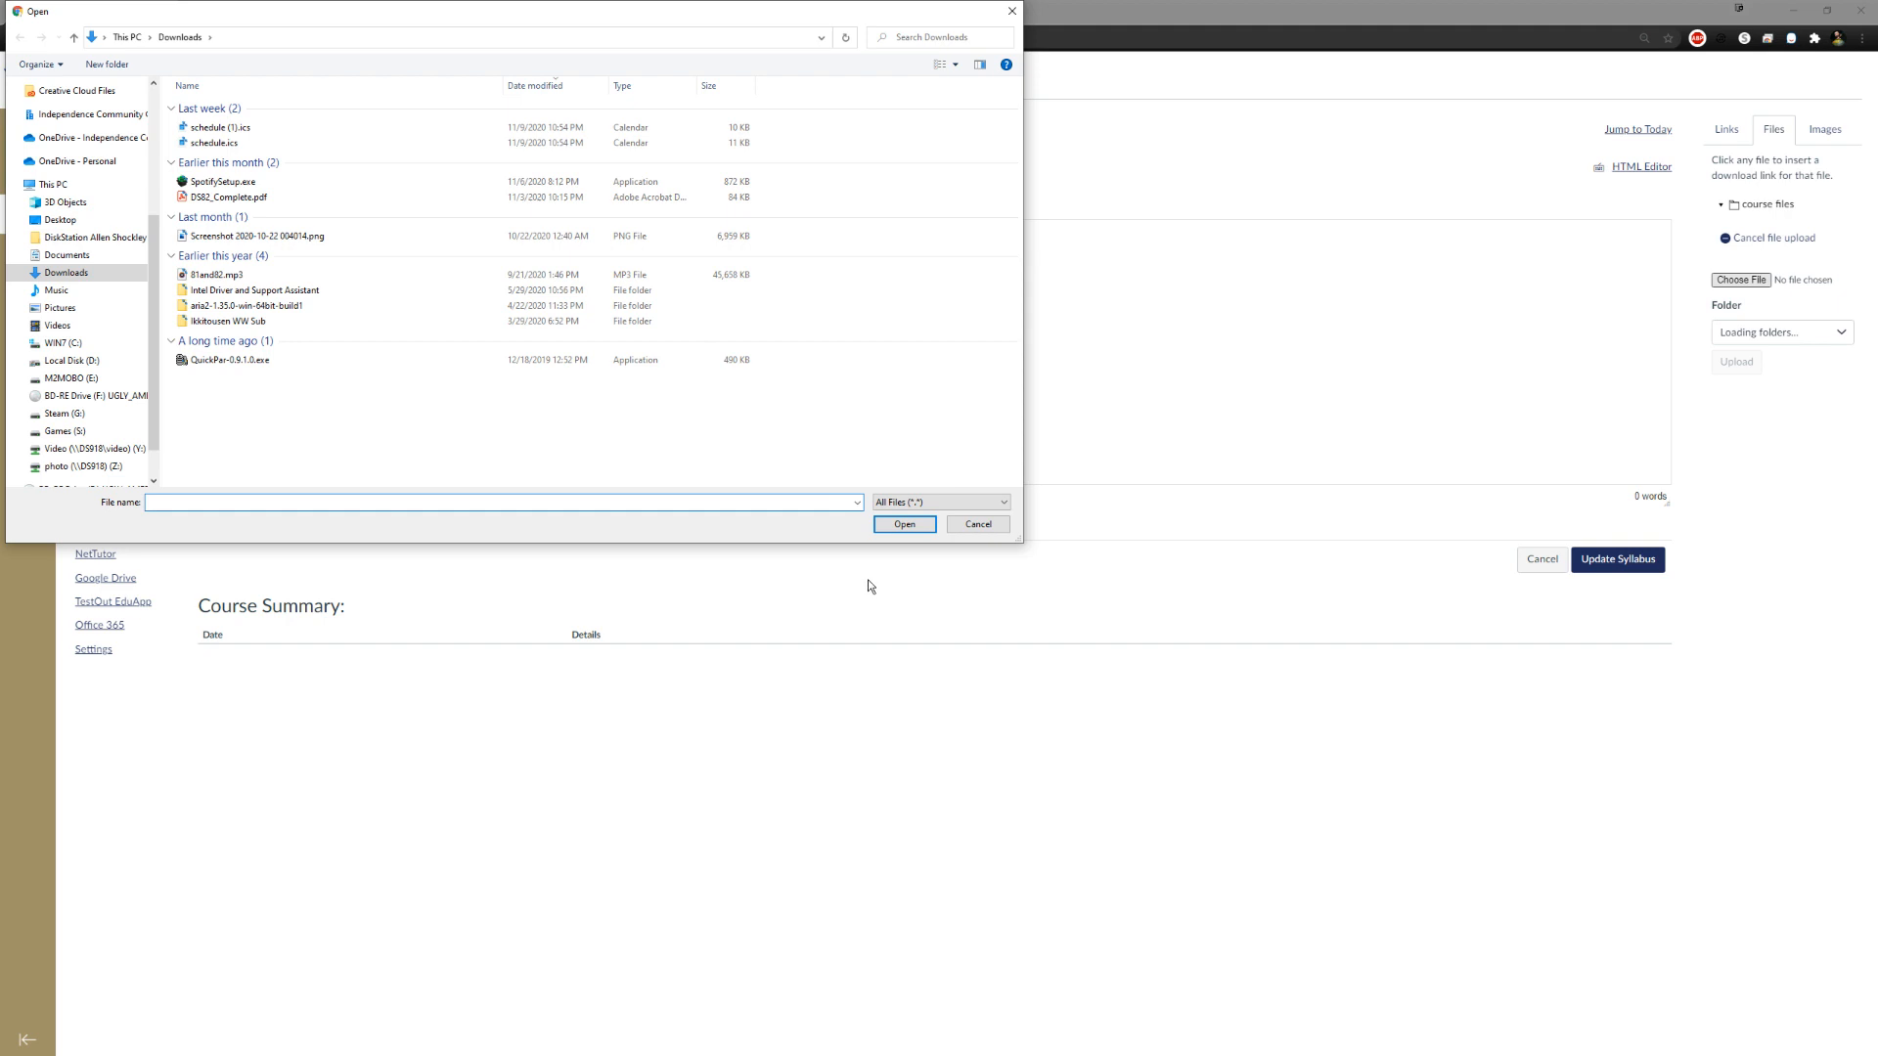
click(978, 525)
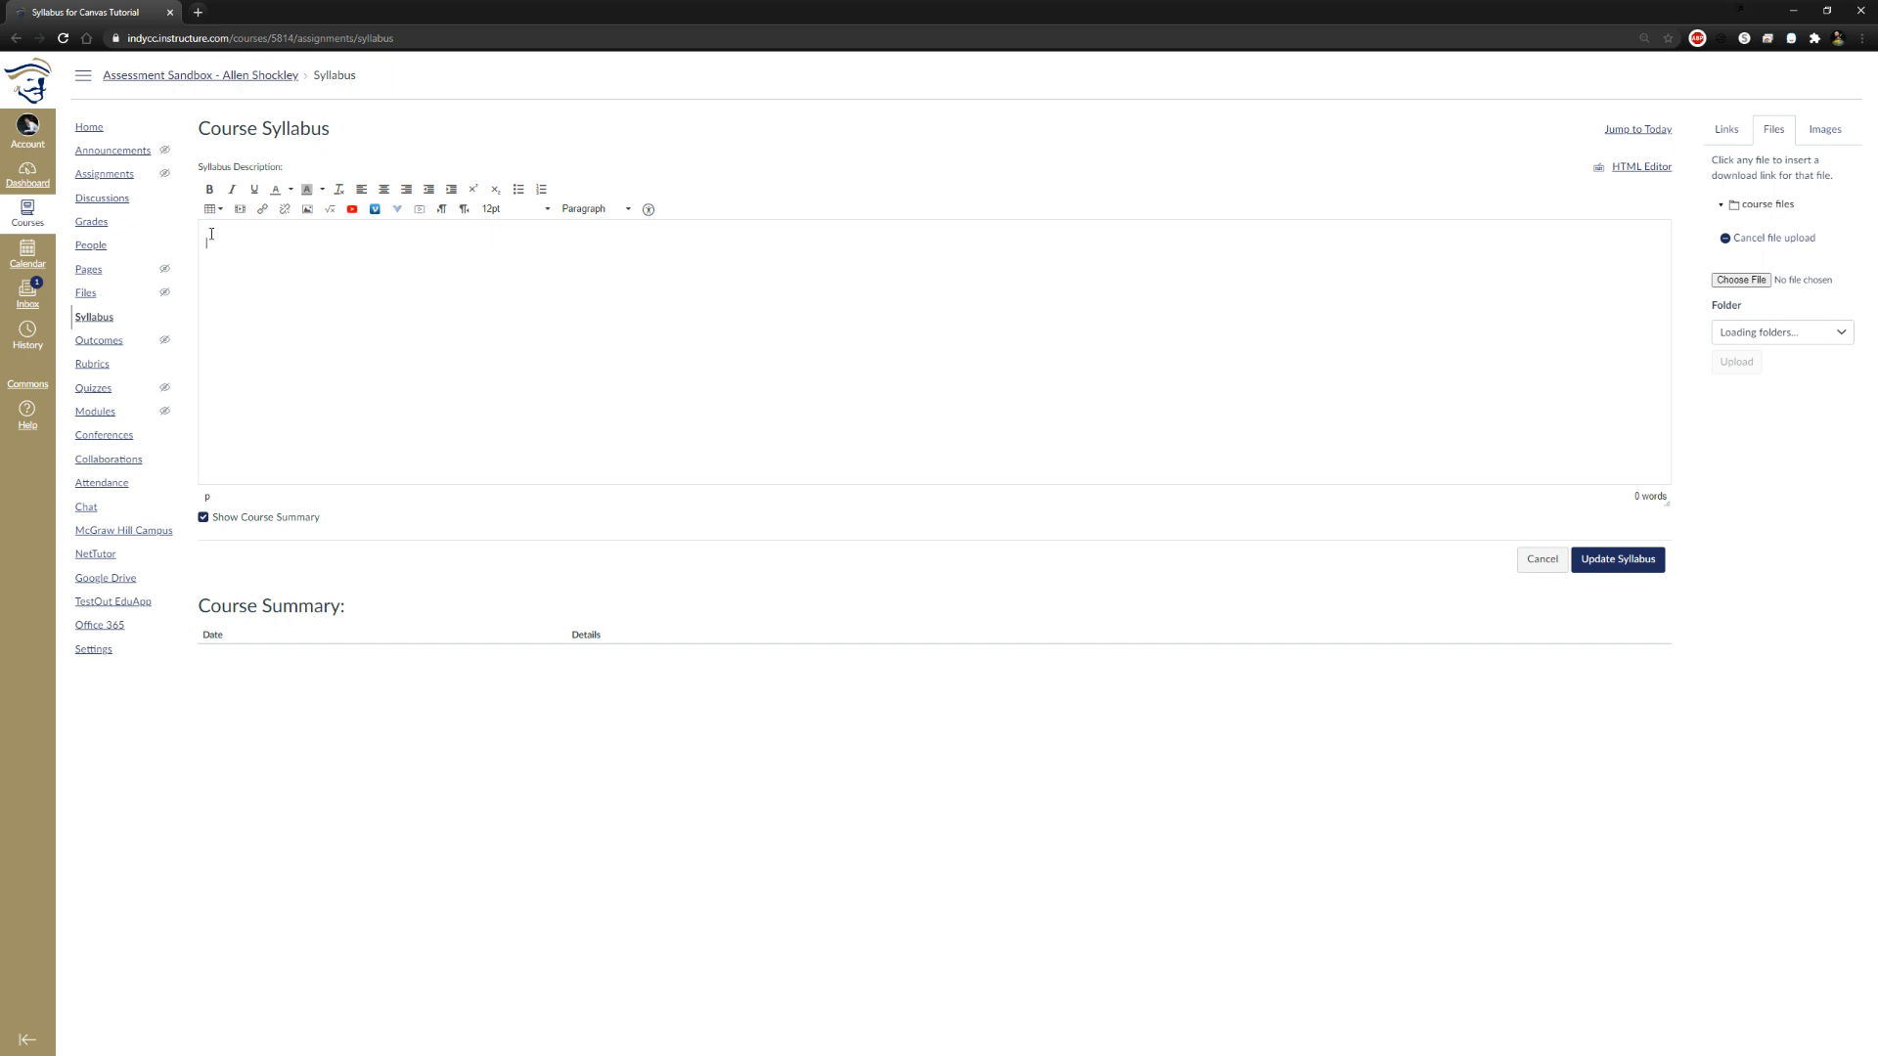
click(1539, 563)
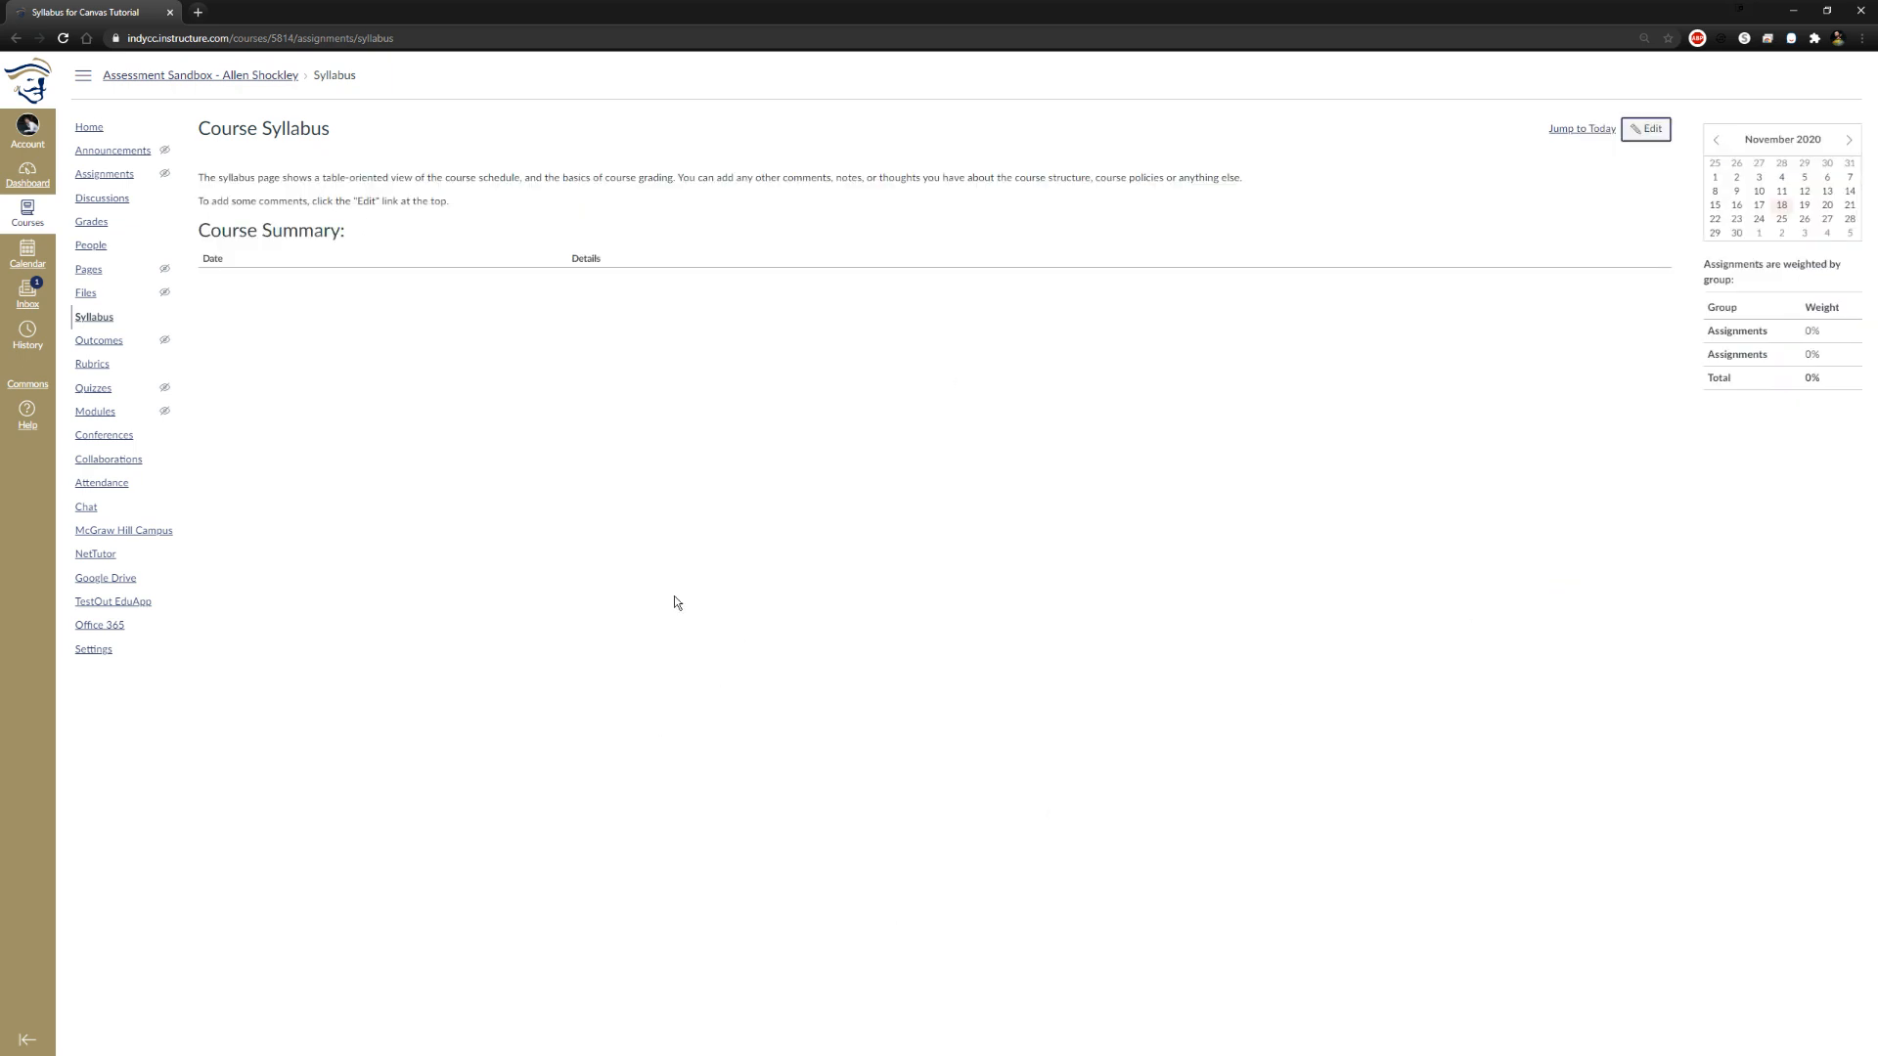
click(1646, 128)
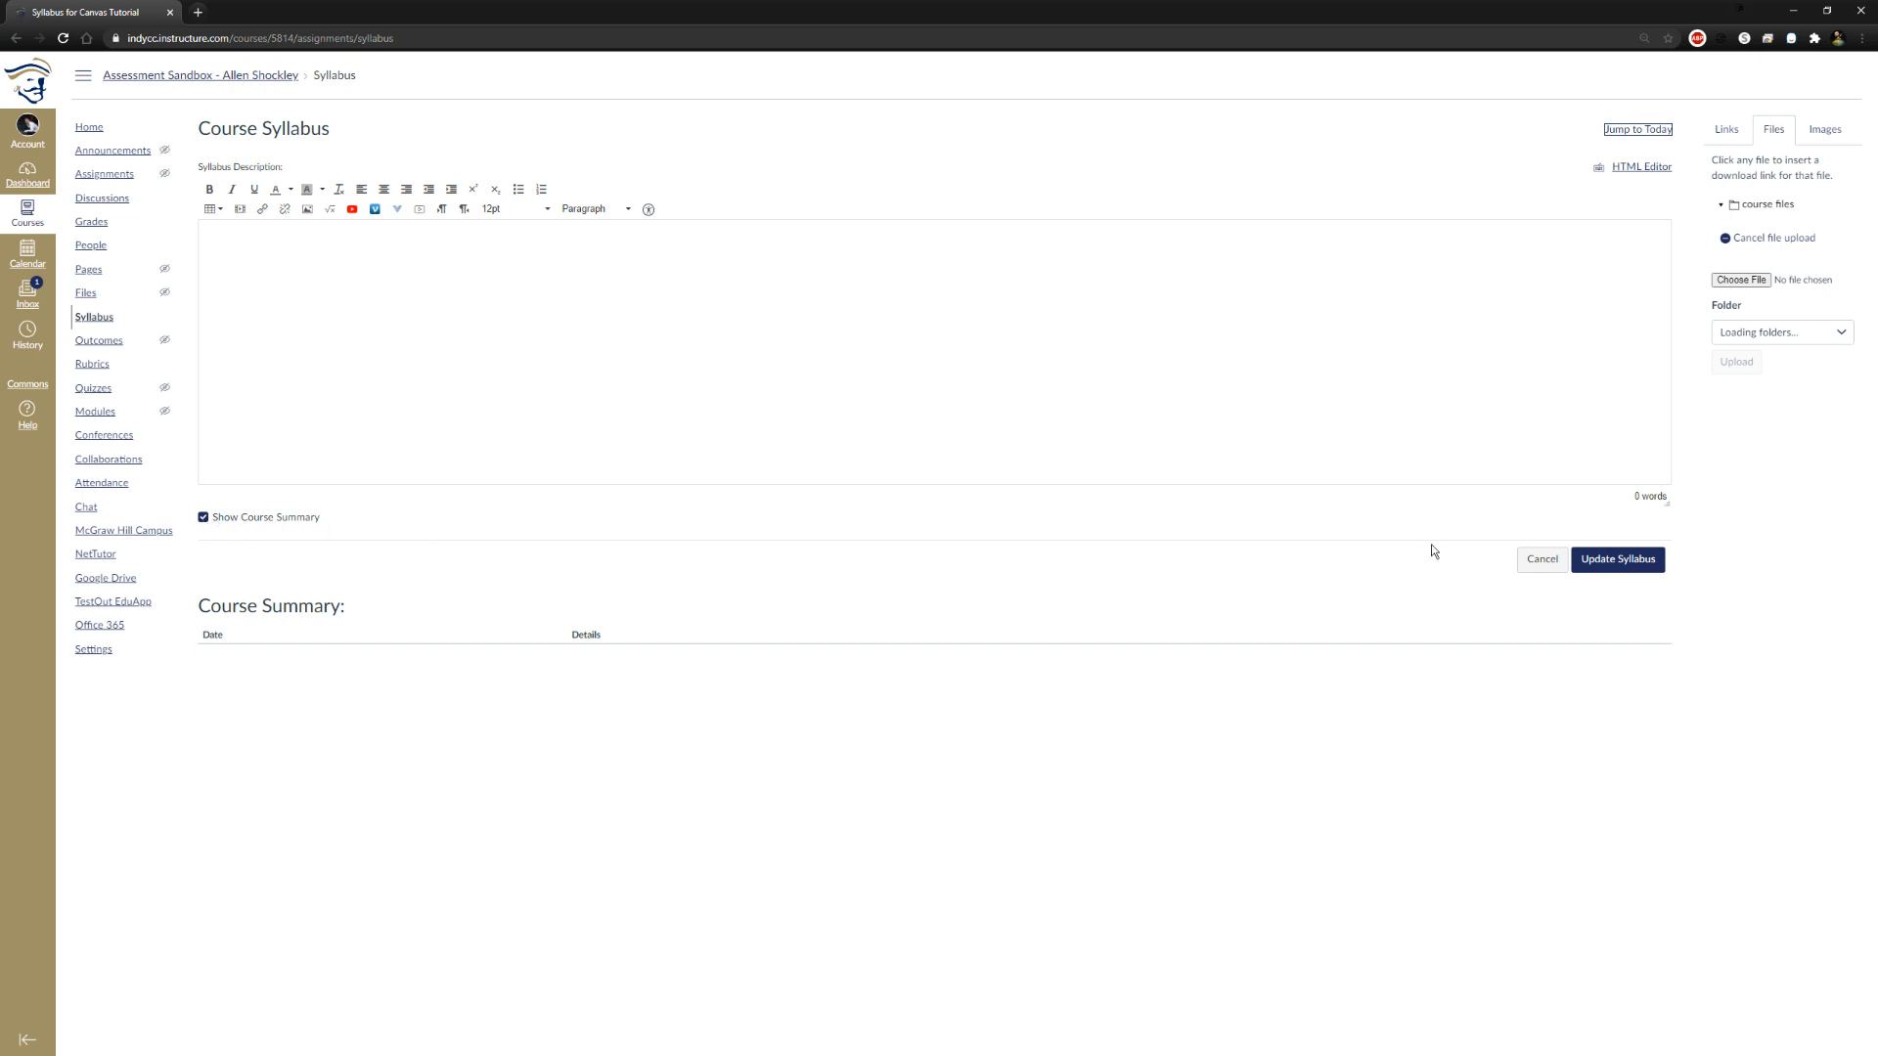
click(1542, 564)
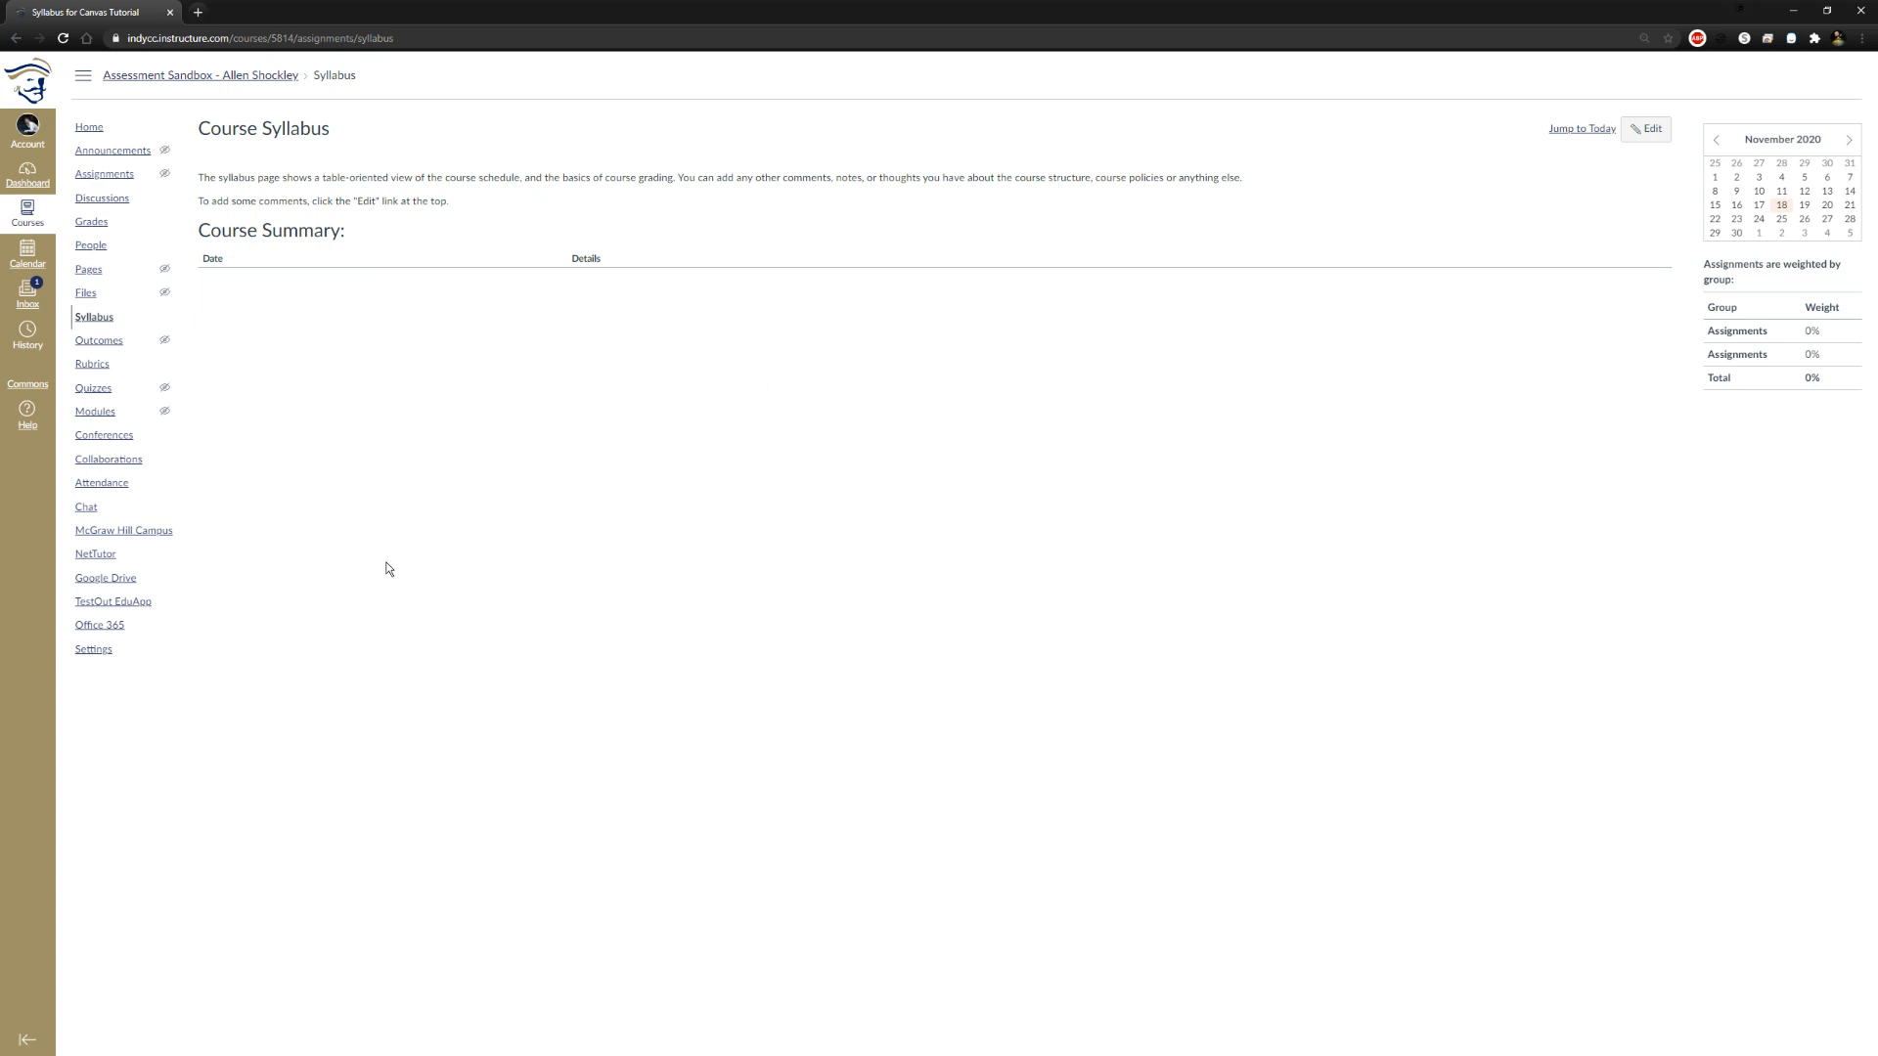
Go to the course modules and begin a new module named Module 1: Weeks 1-2
click(197, 75)
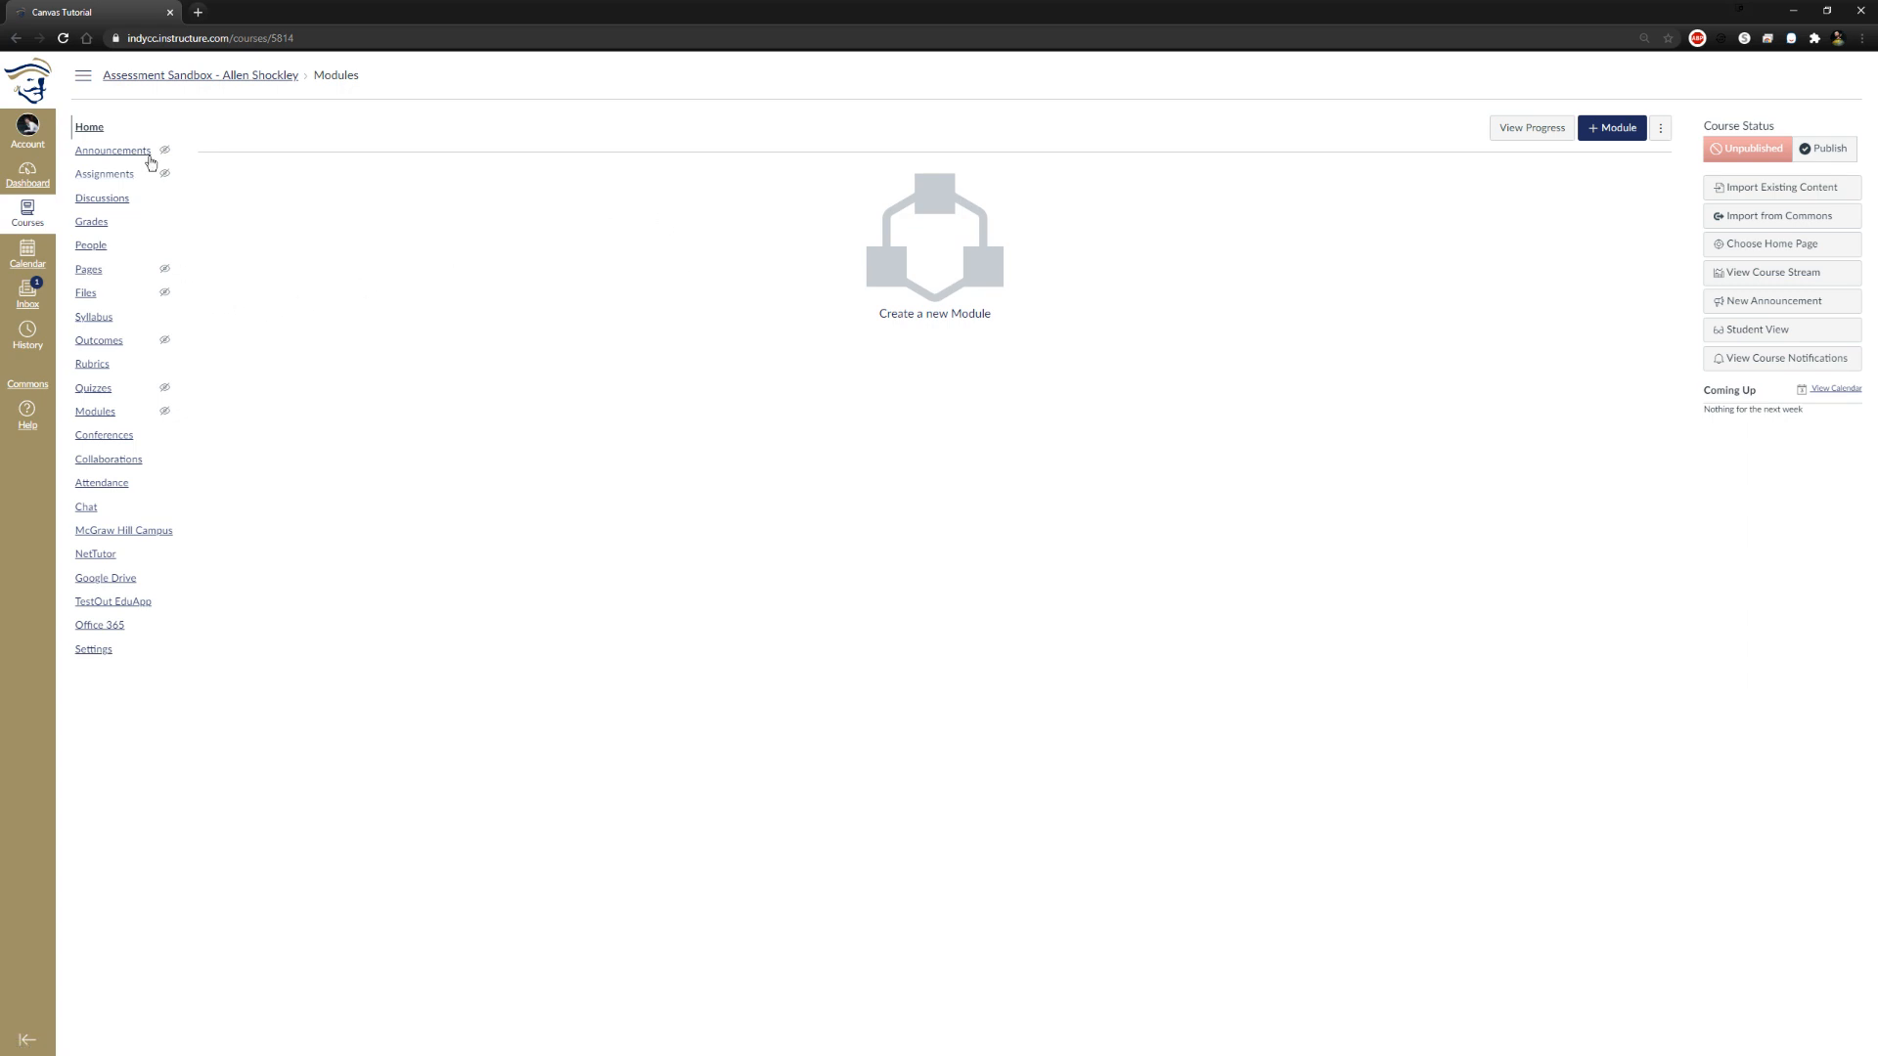
click(102, 420)
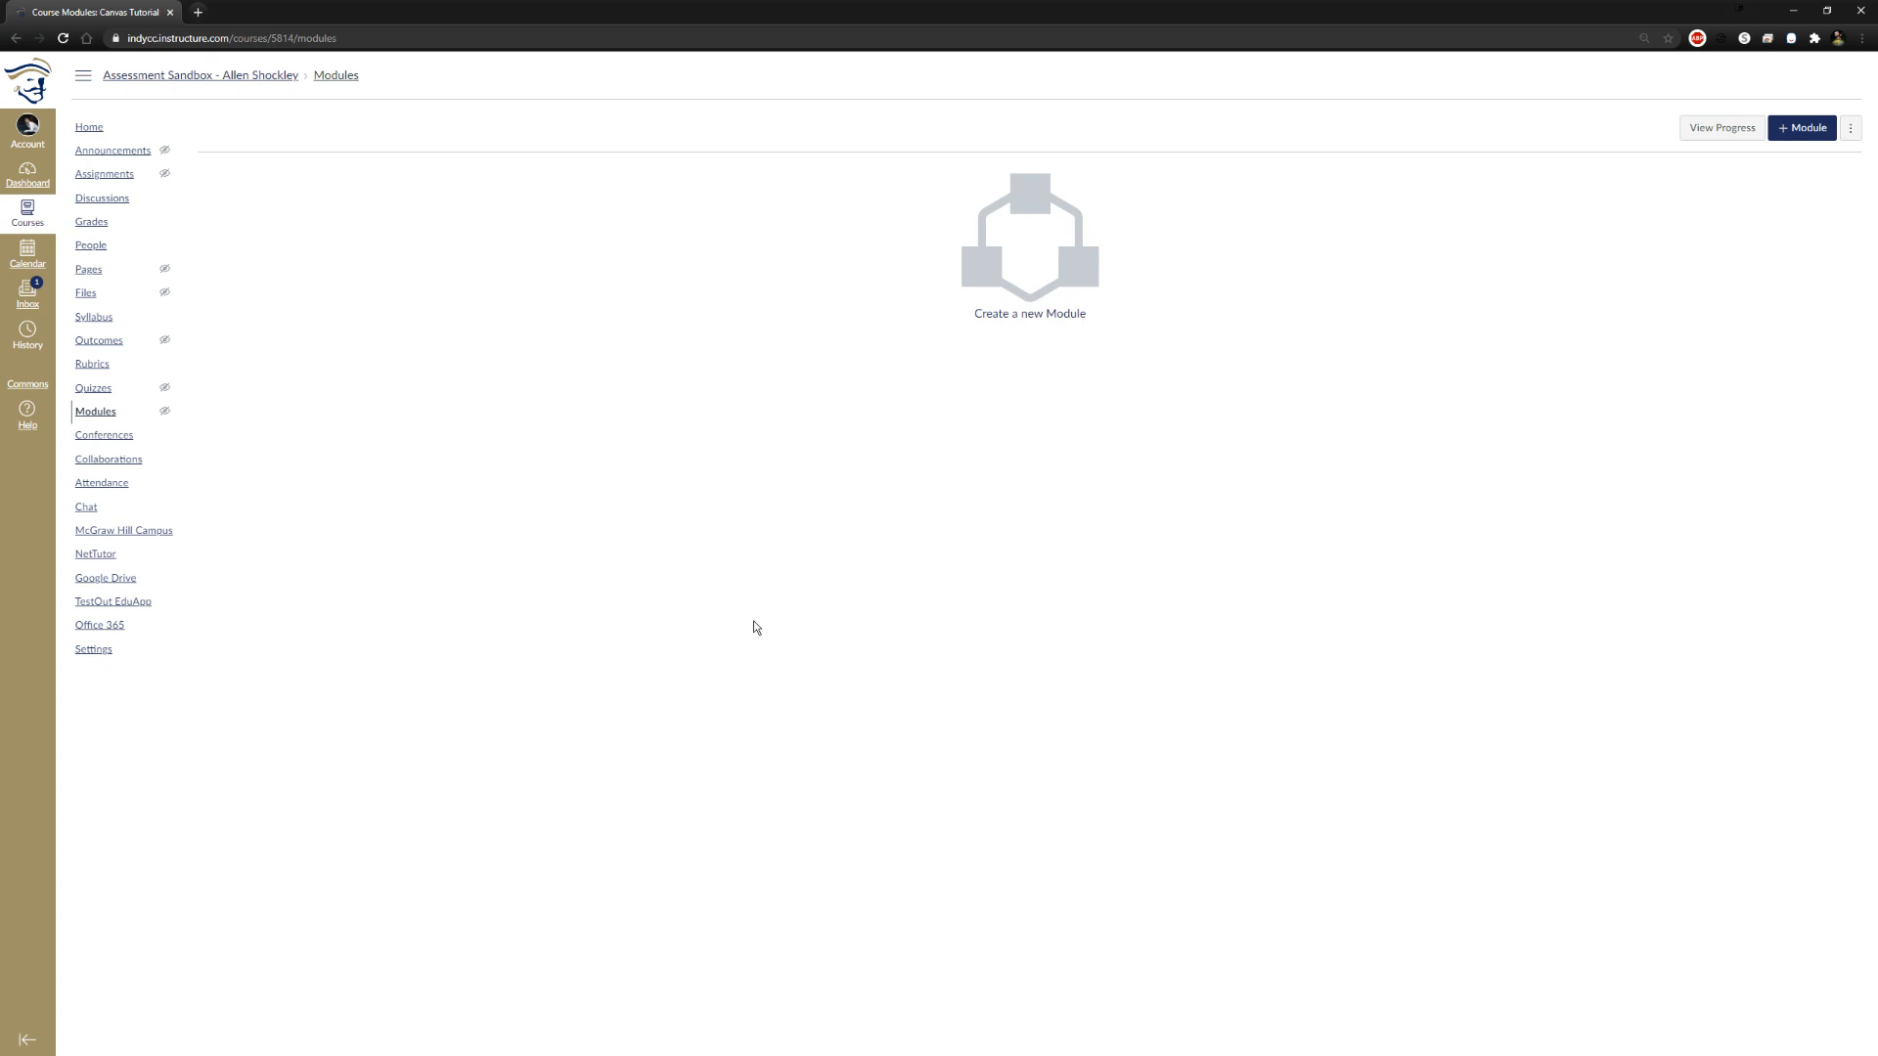
click(1071, 269)
click(888, 495)
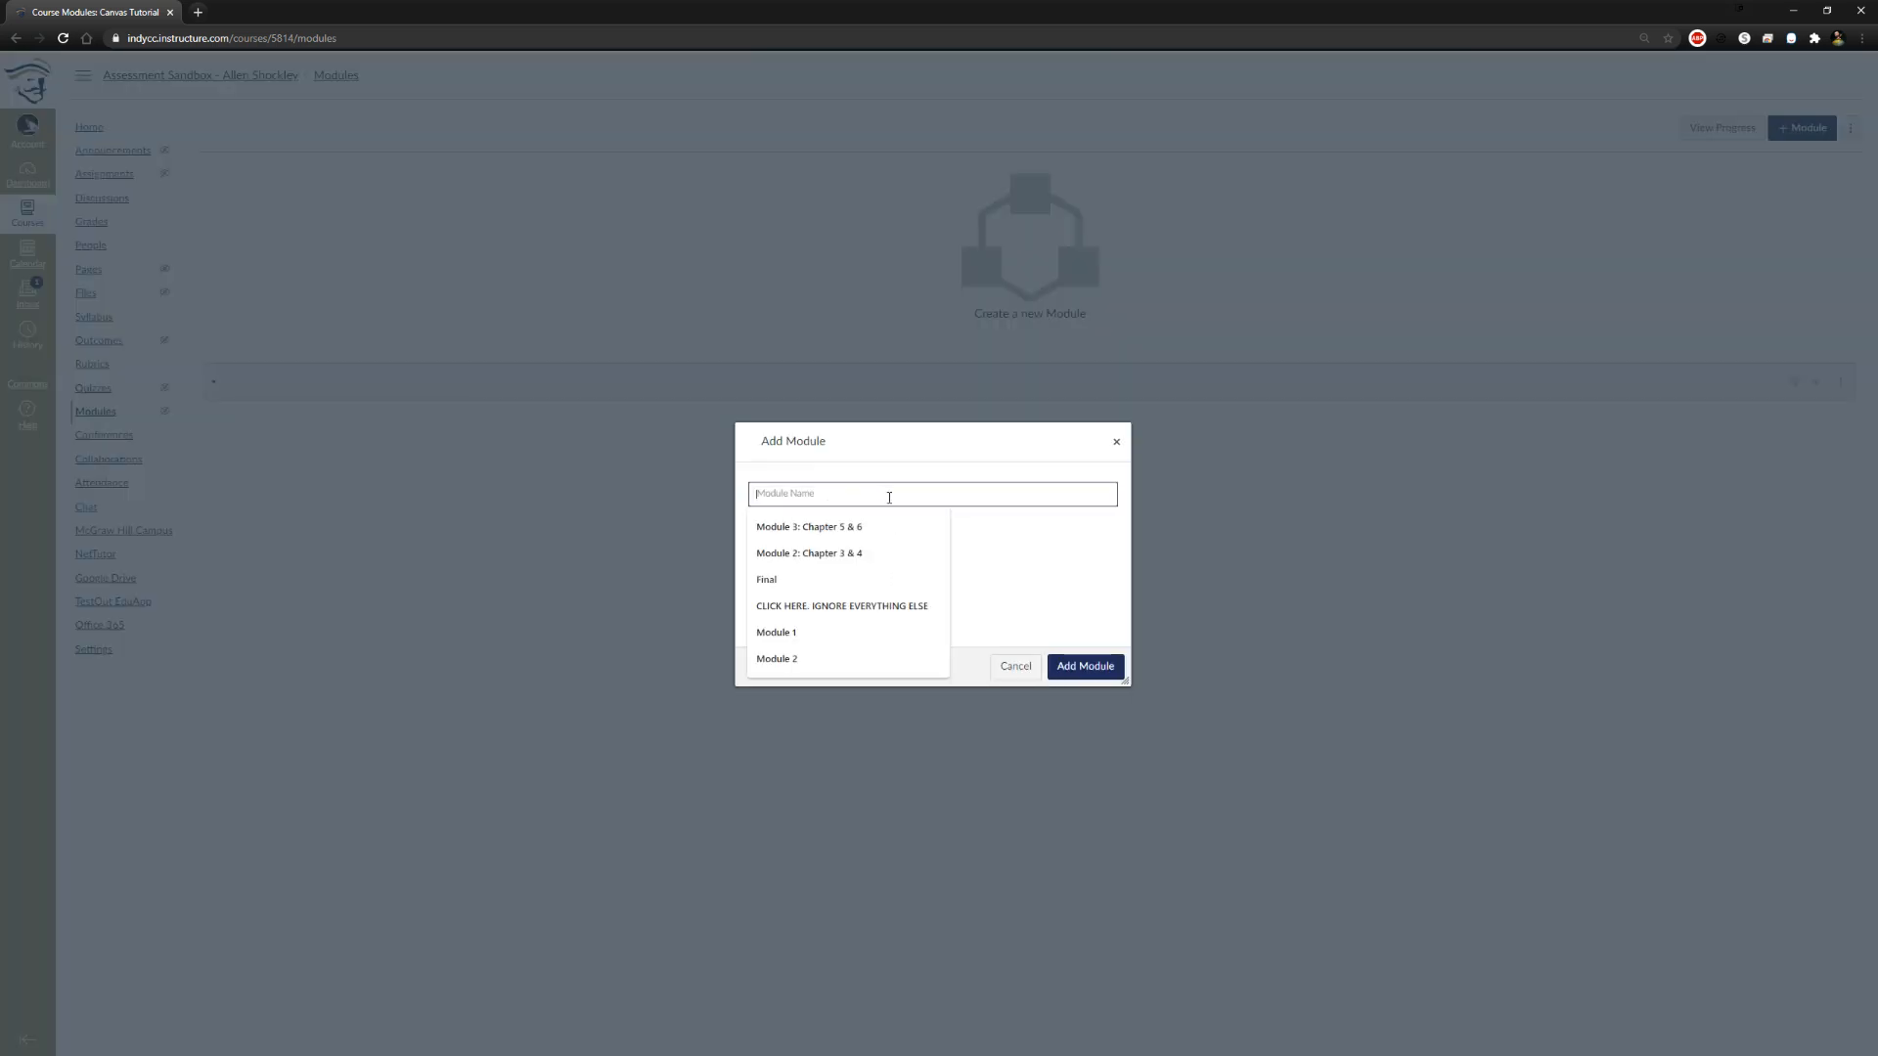
text(Module)
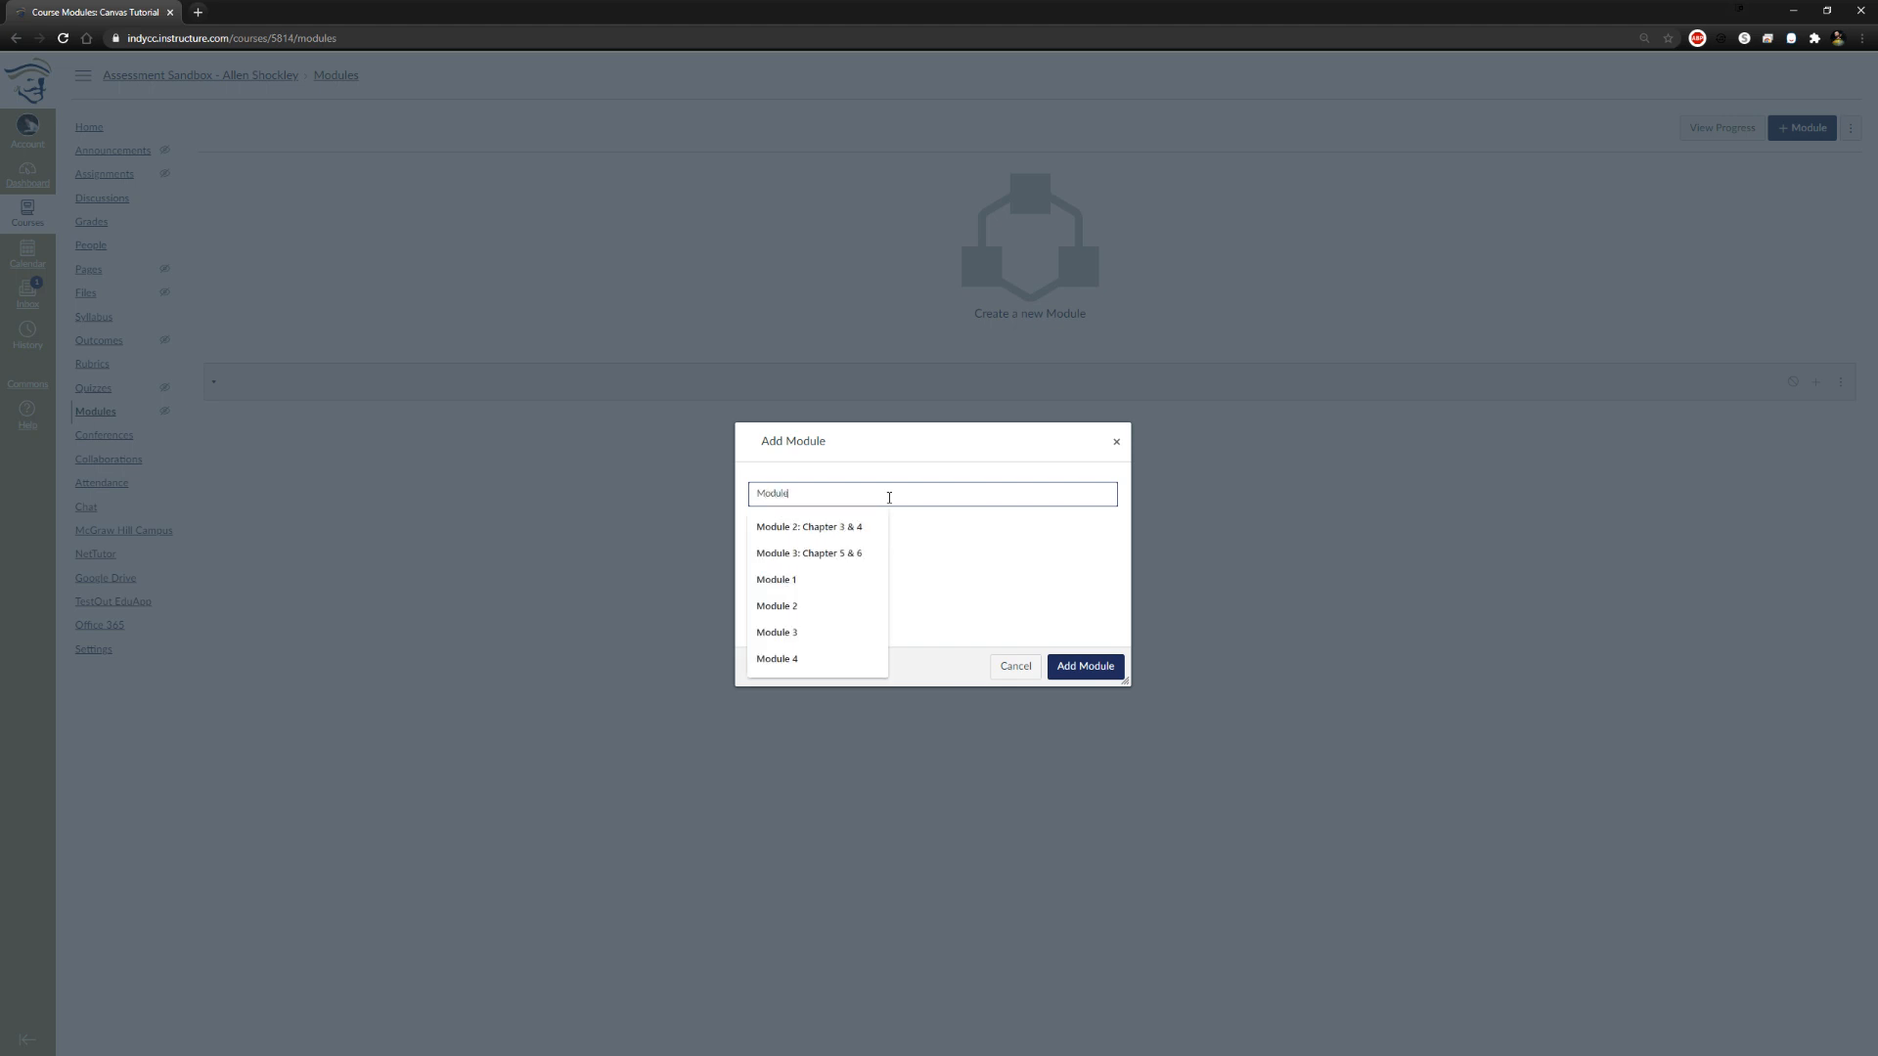
text( 1: Weeks 1-2)
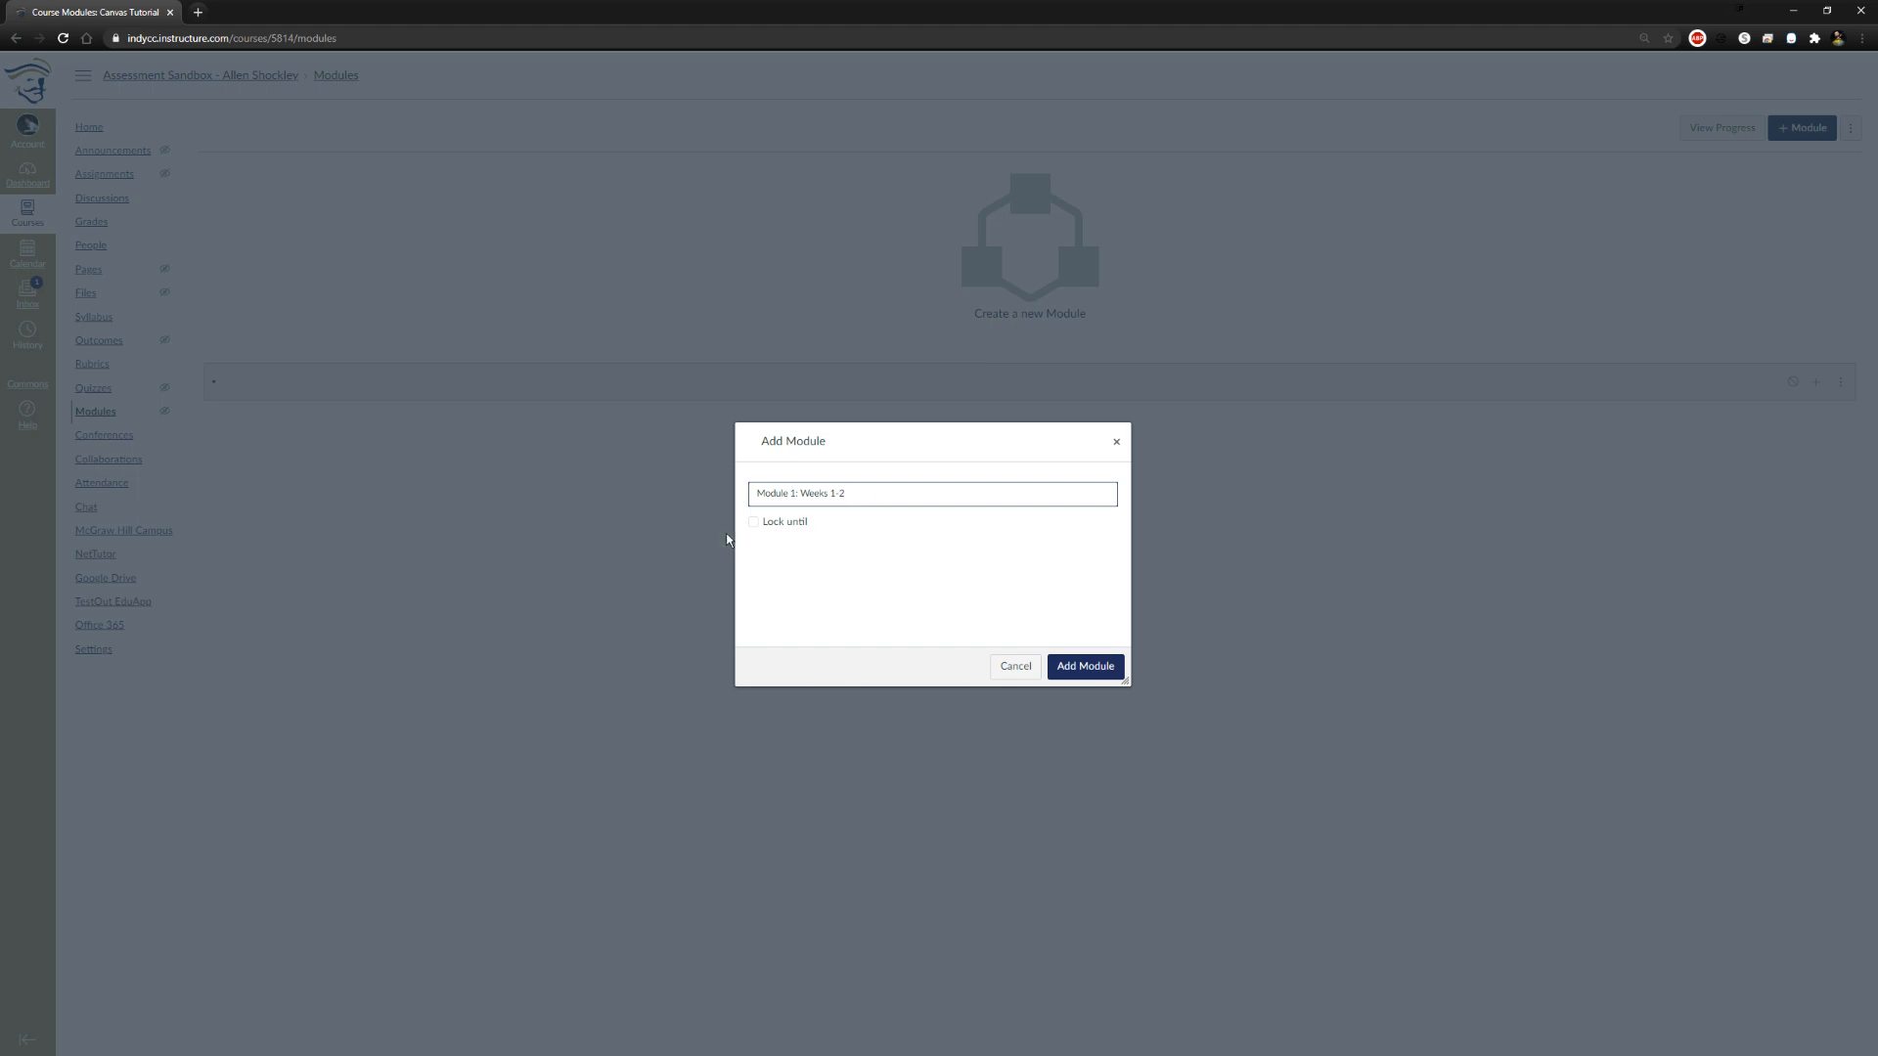
Add the new module with a lock until Nov 8, 2020, and publish it
click(754, 525)
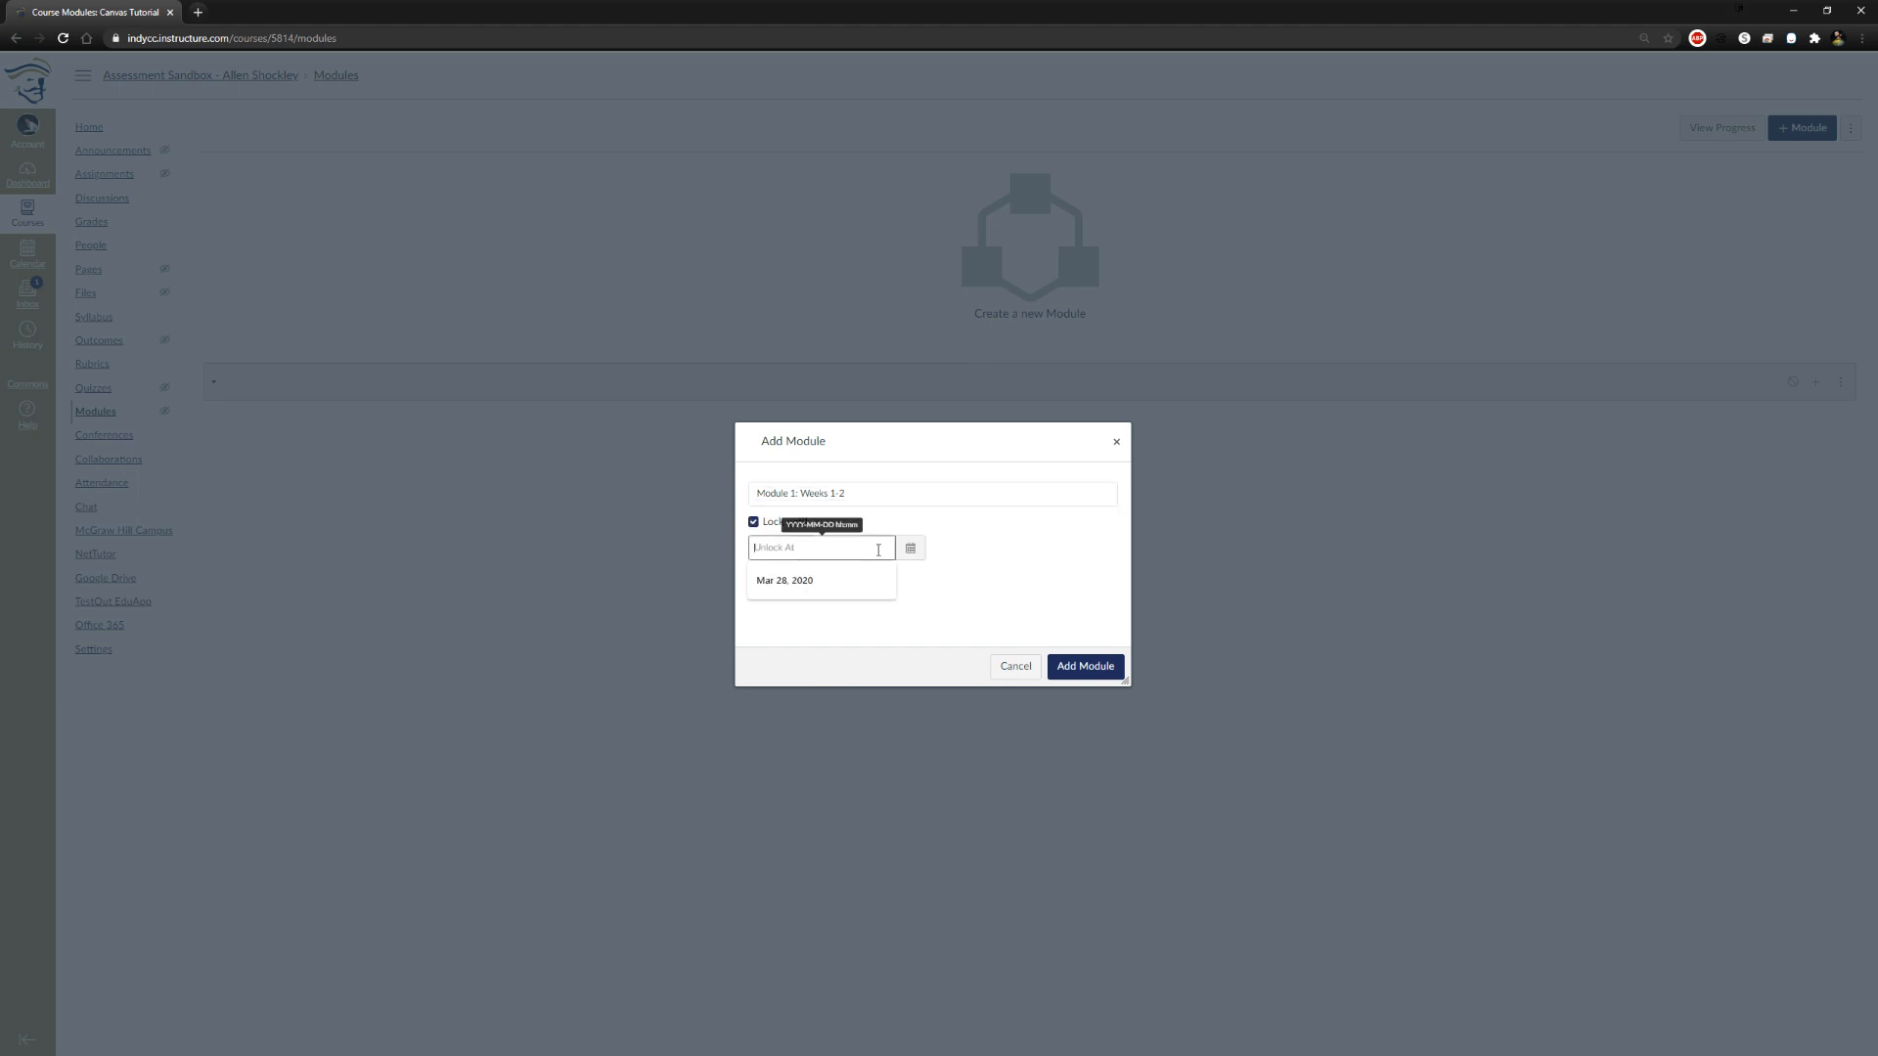
click(911, 547)
click(760, 631)
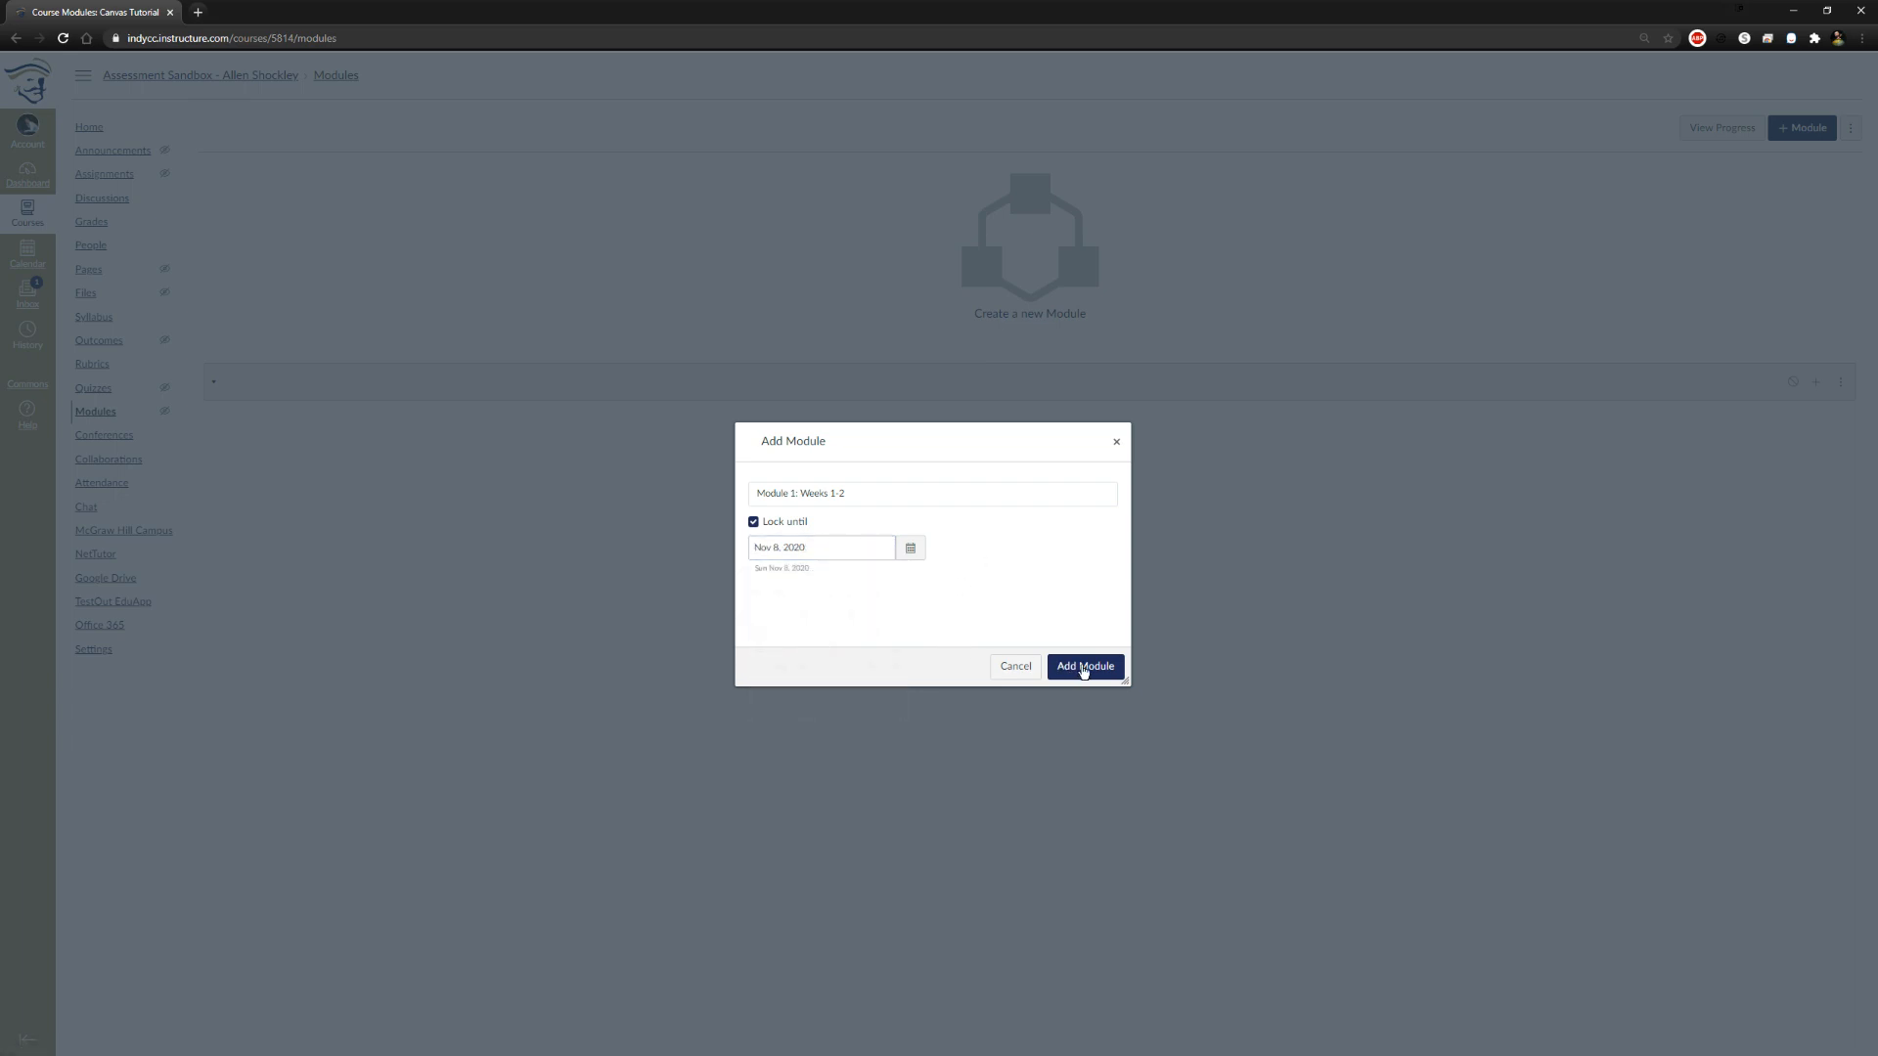
click(1075, 668)
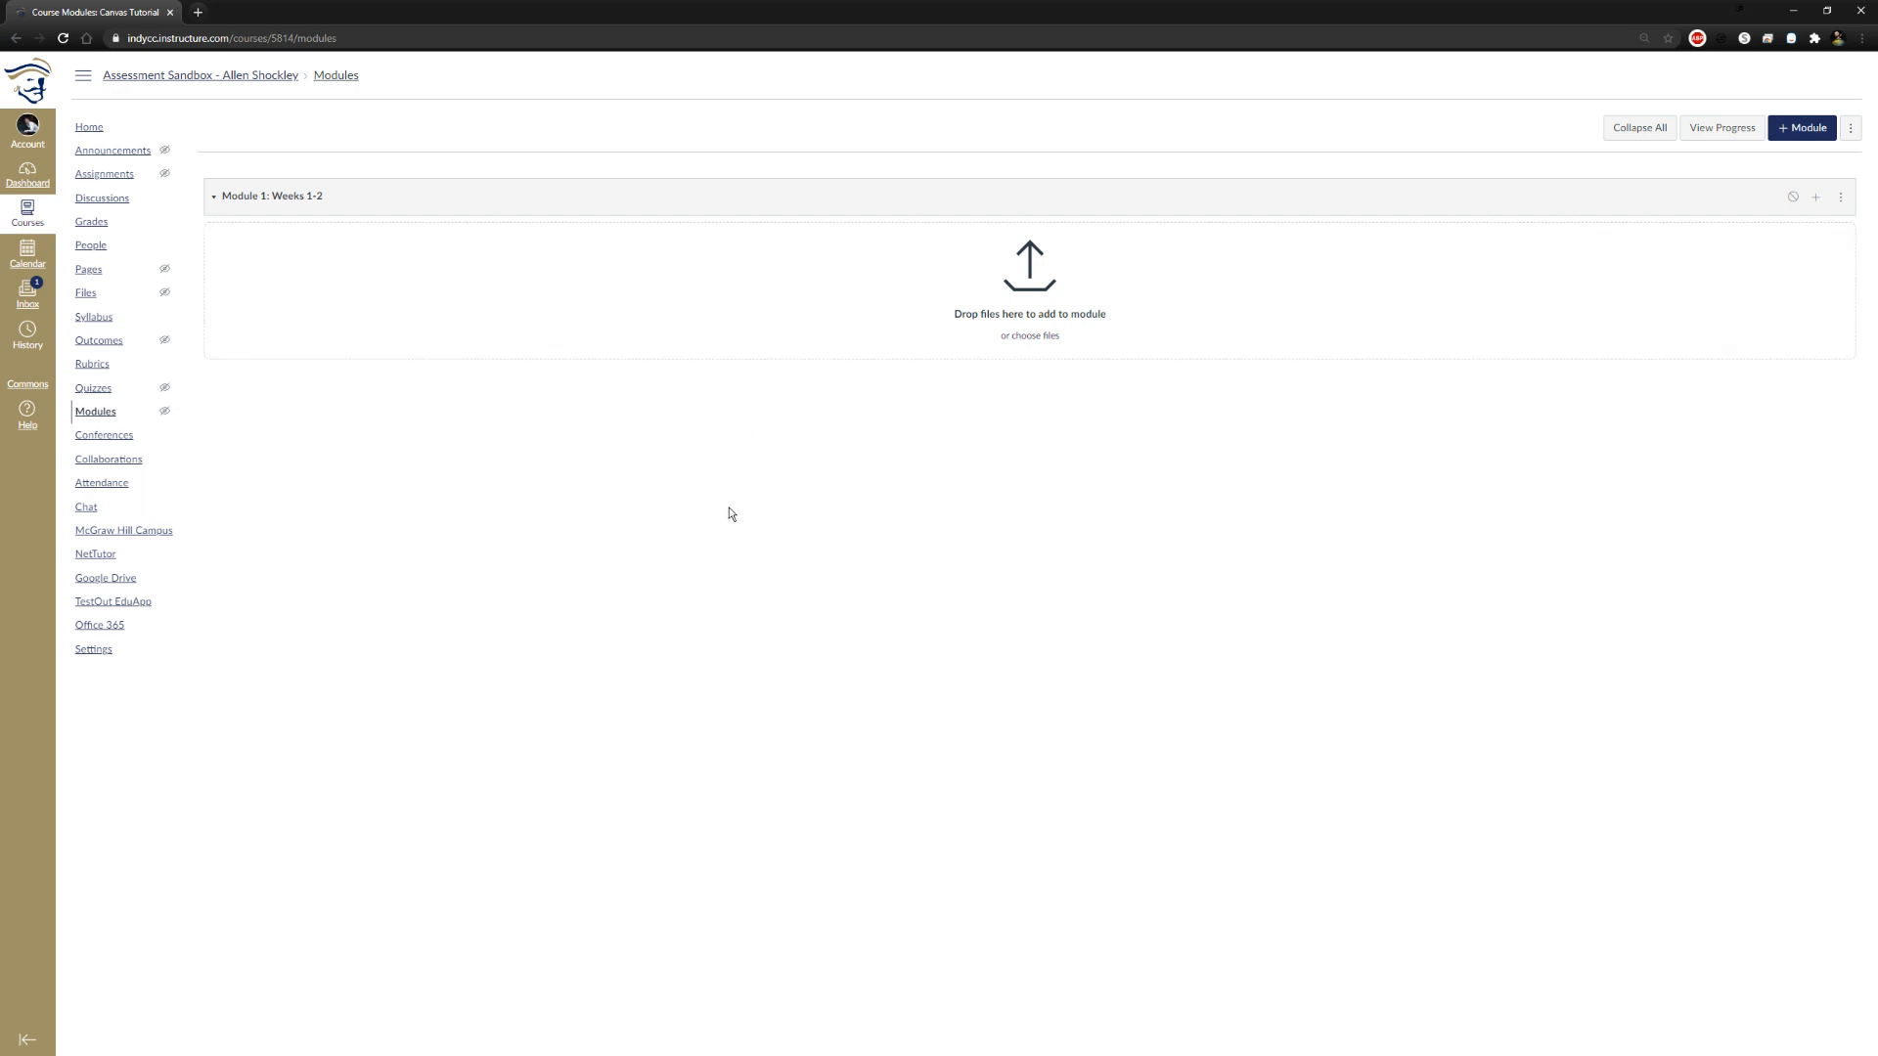
click(1794, 202)
Add a Welcome text header without indentation to Module 1: Weeks 1-2 and publish the header
click(1815, 197)
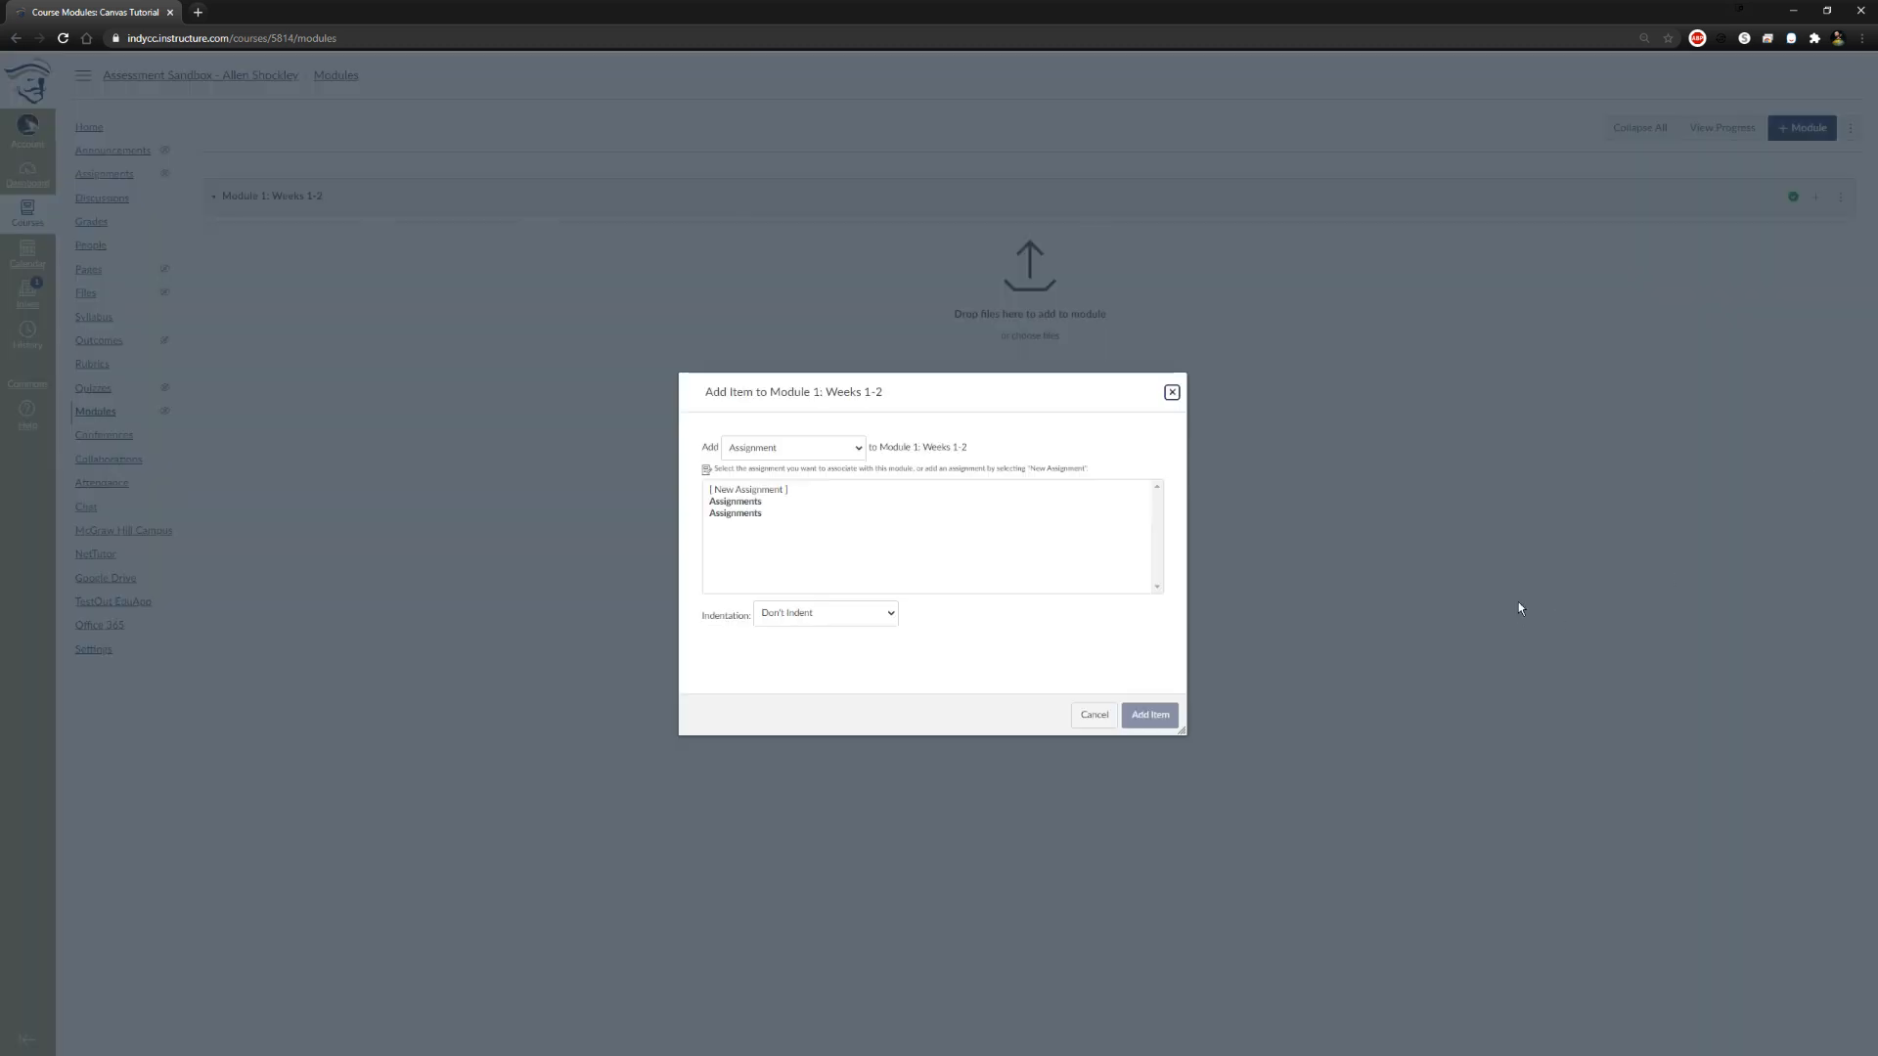
click(860, 449)
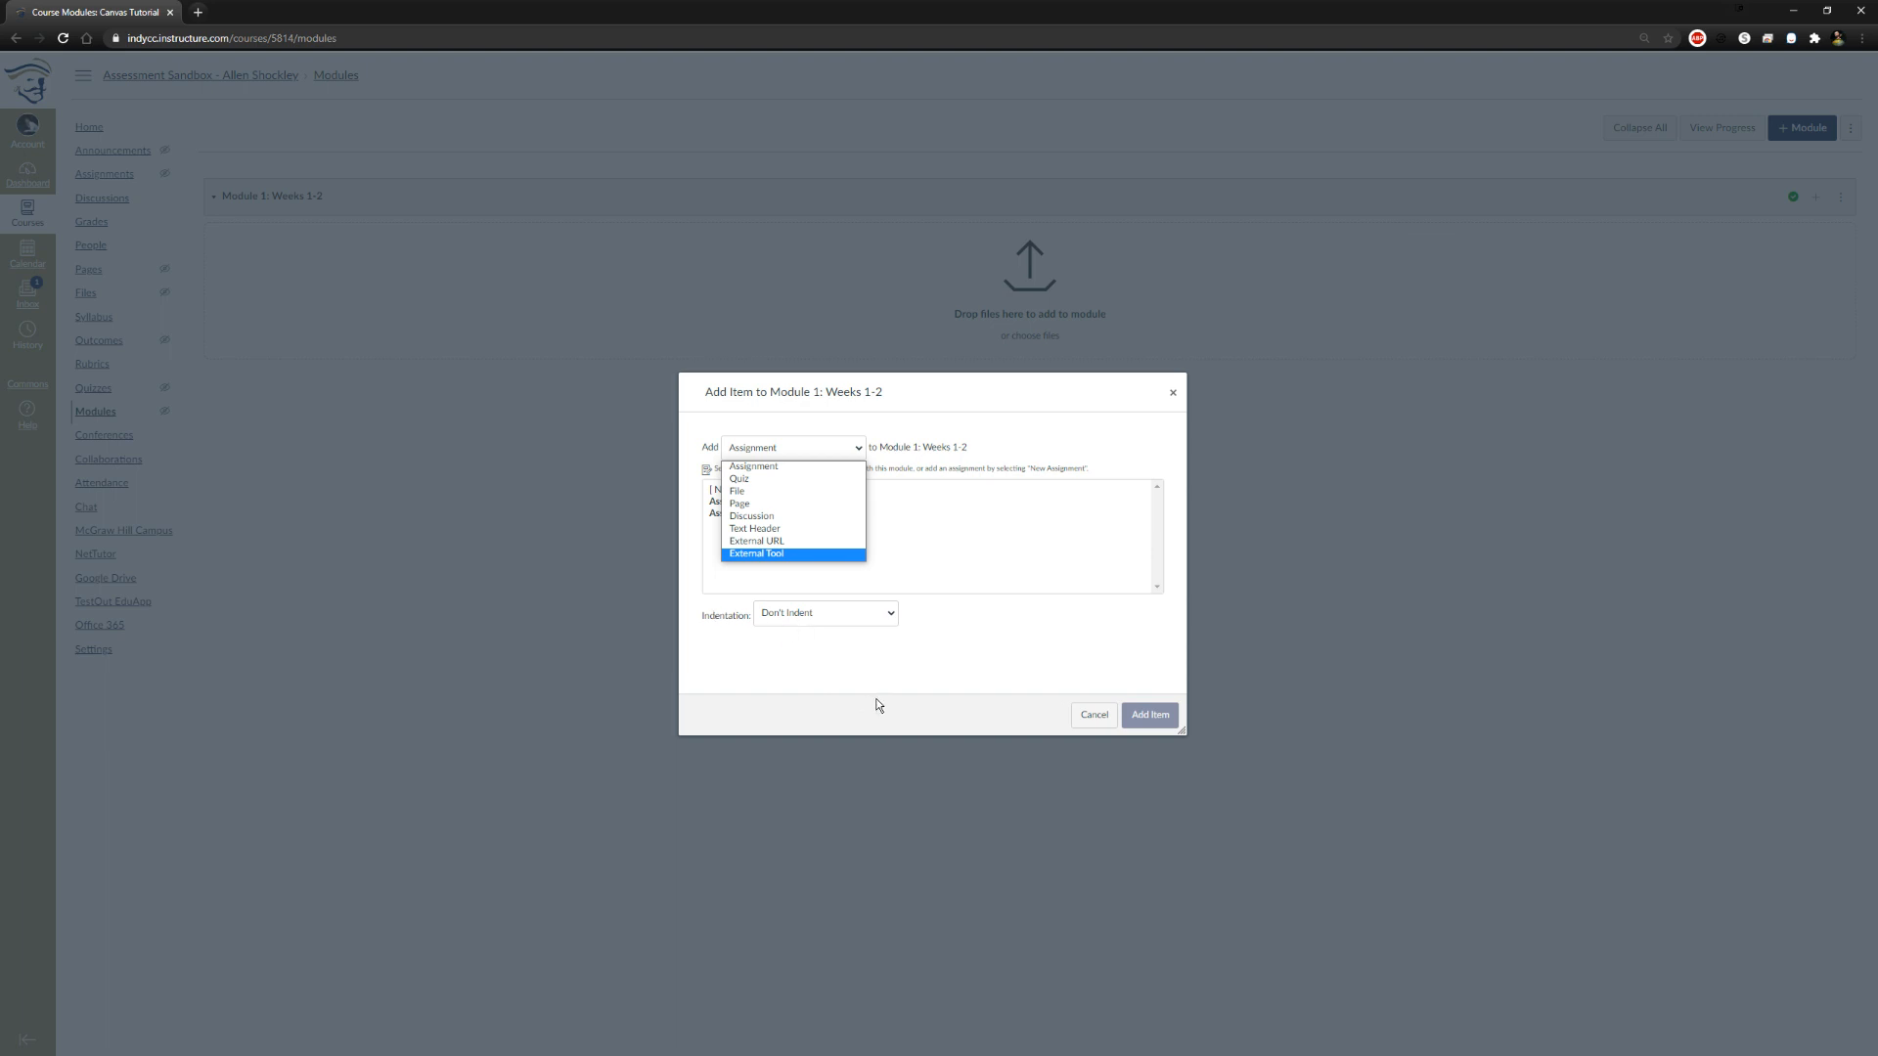
click(790, 529)
click(808, 488)
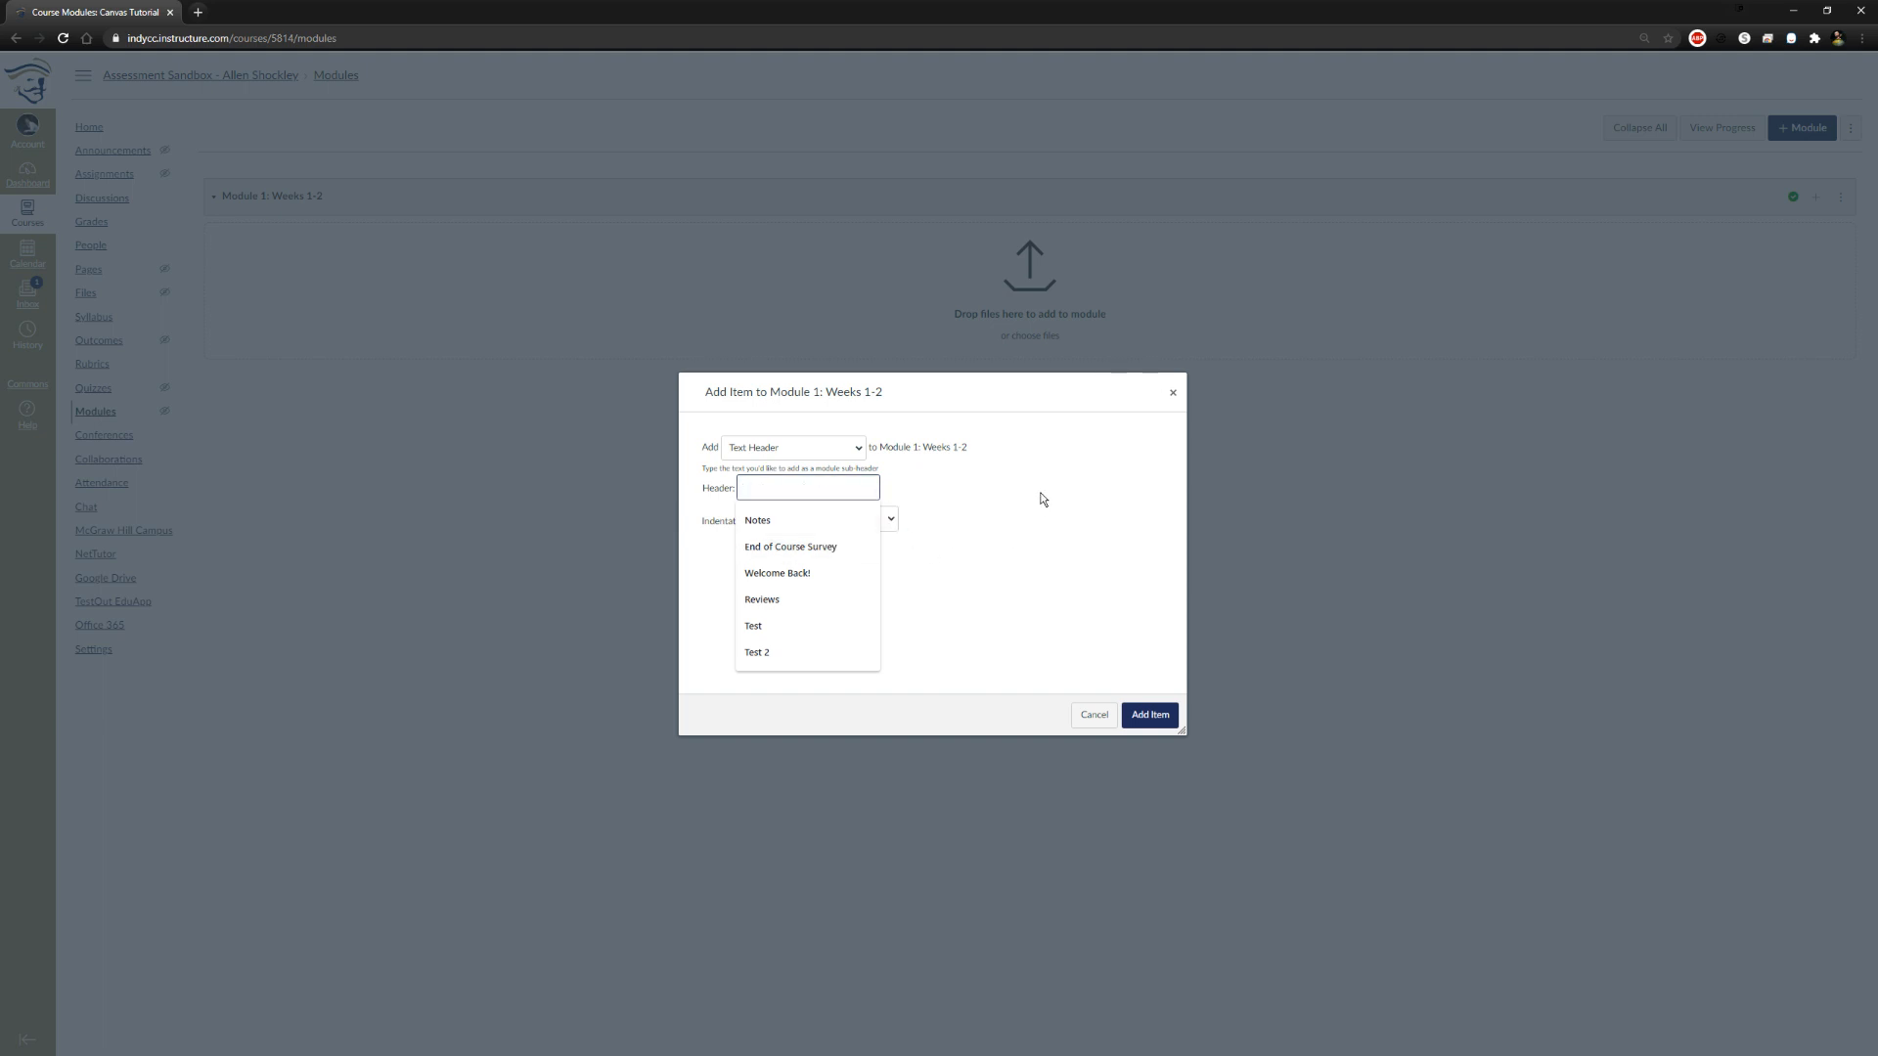
text(H)
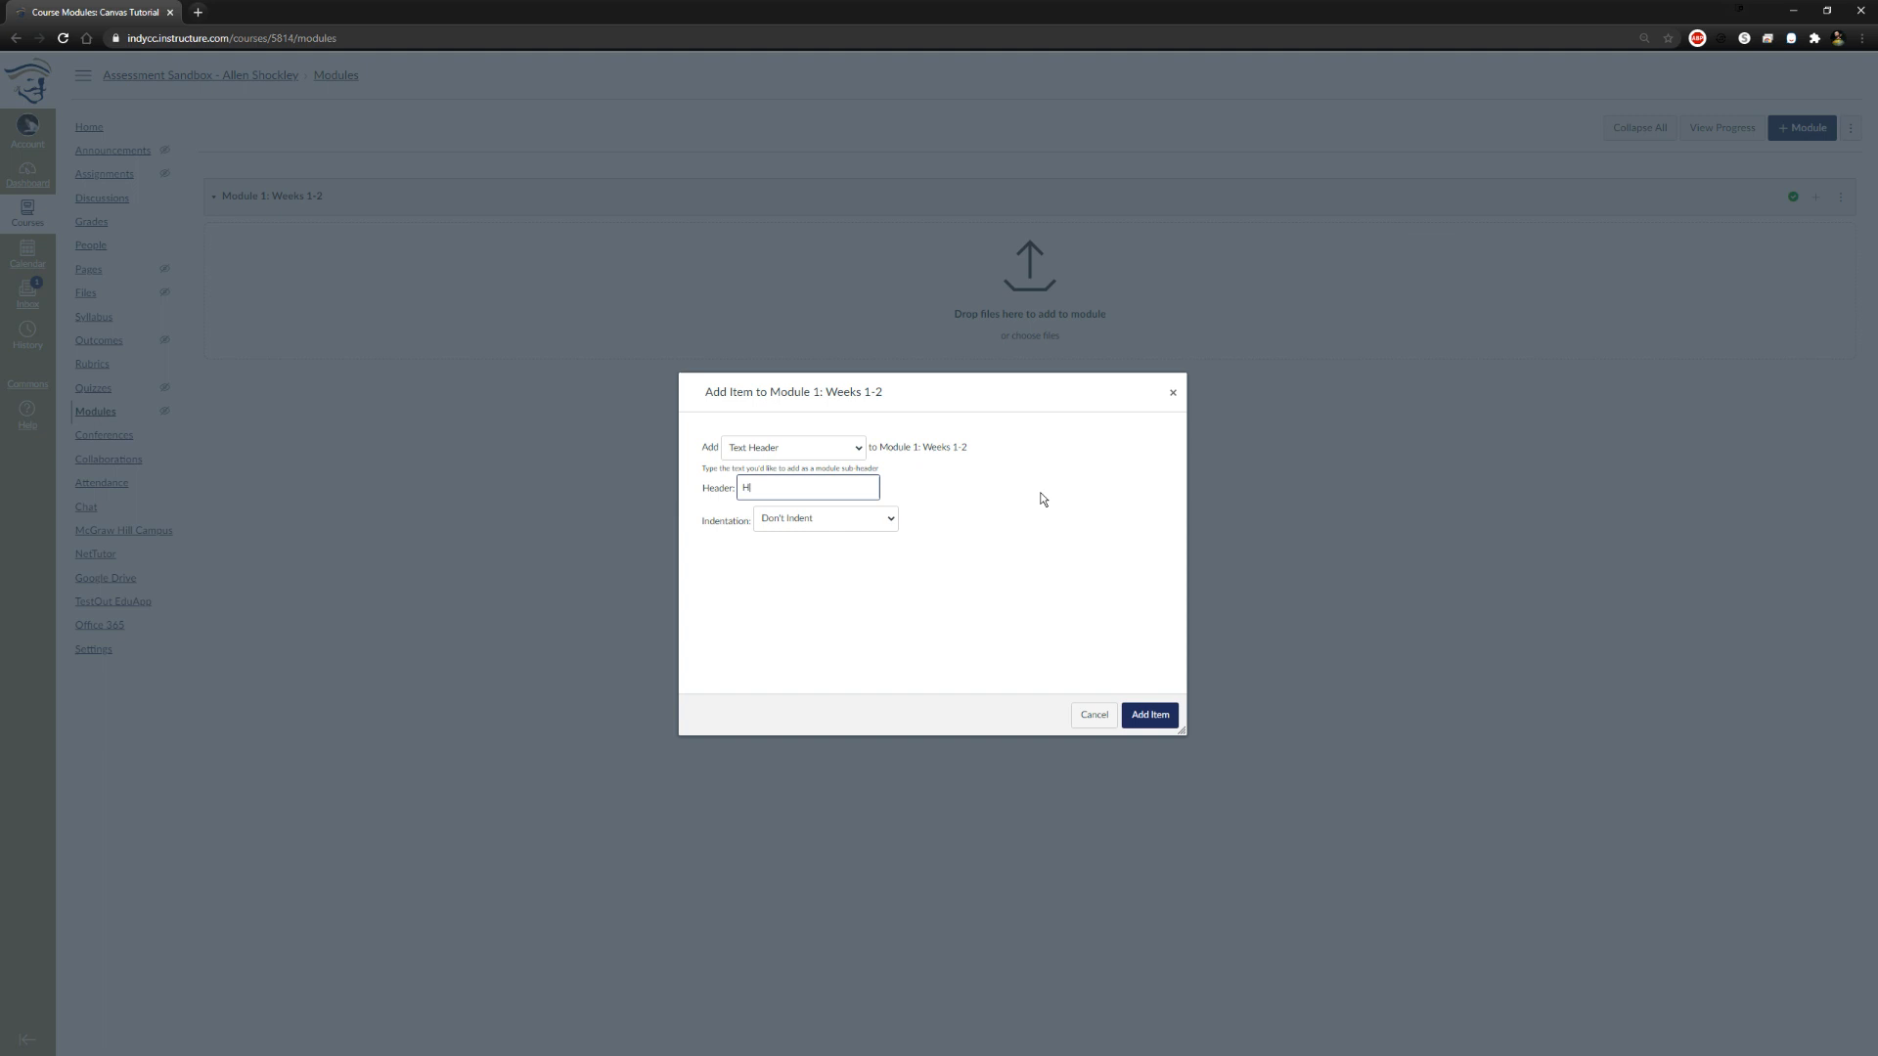
text(Welcome)
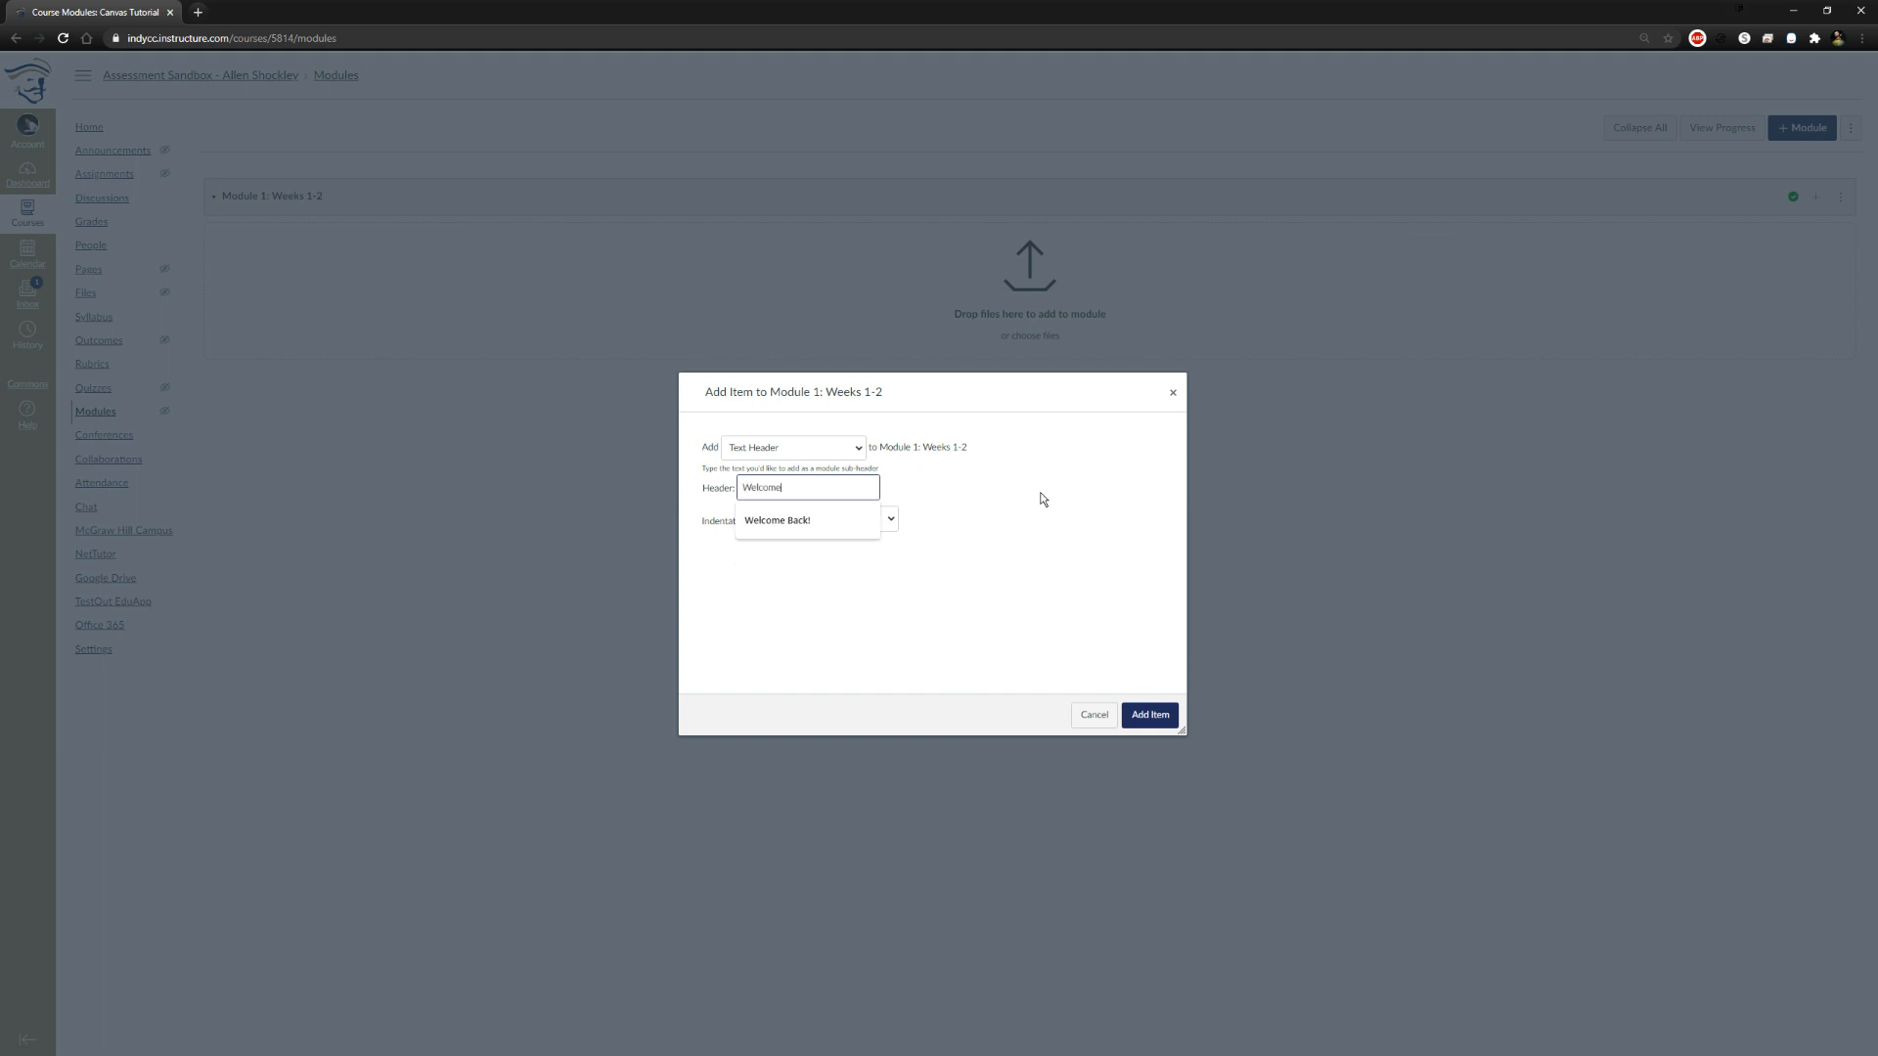
click(1041, 501)
click(849, 523)
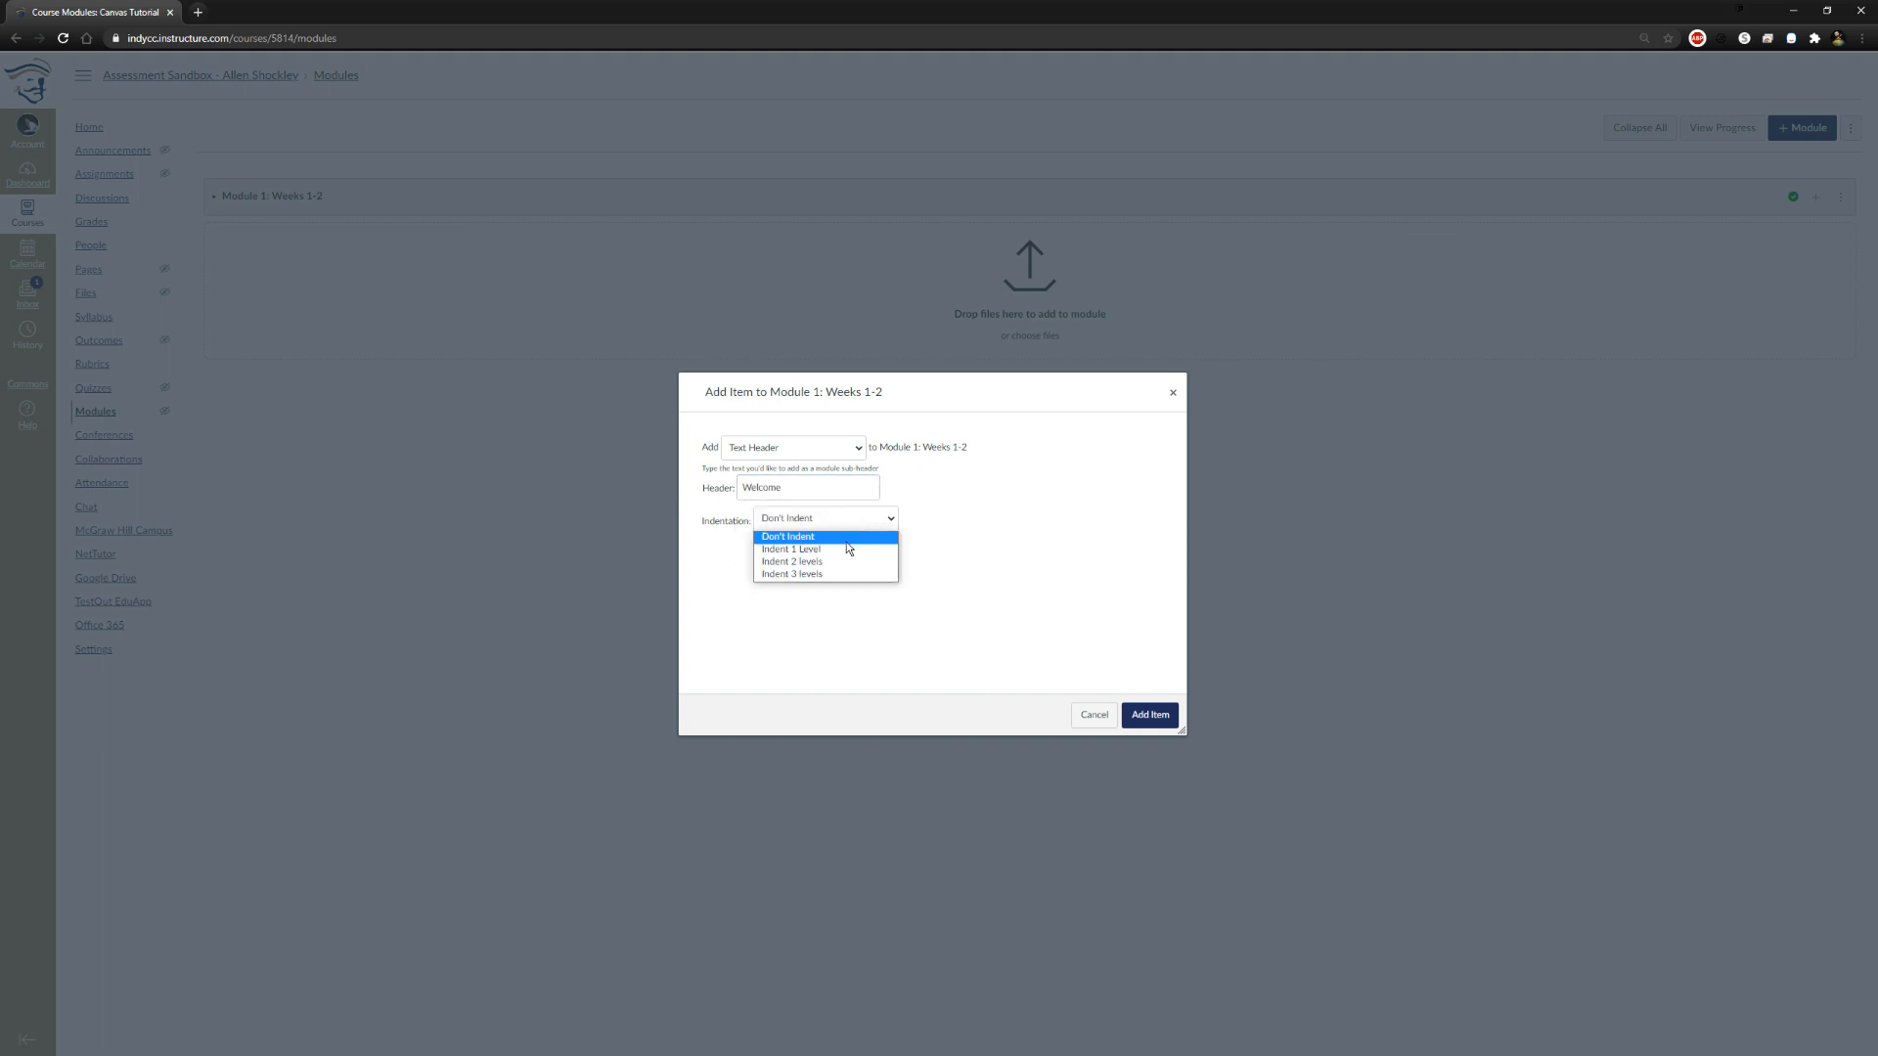
click(977, 526)
click(1152, 717)
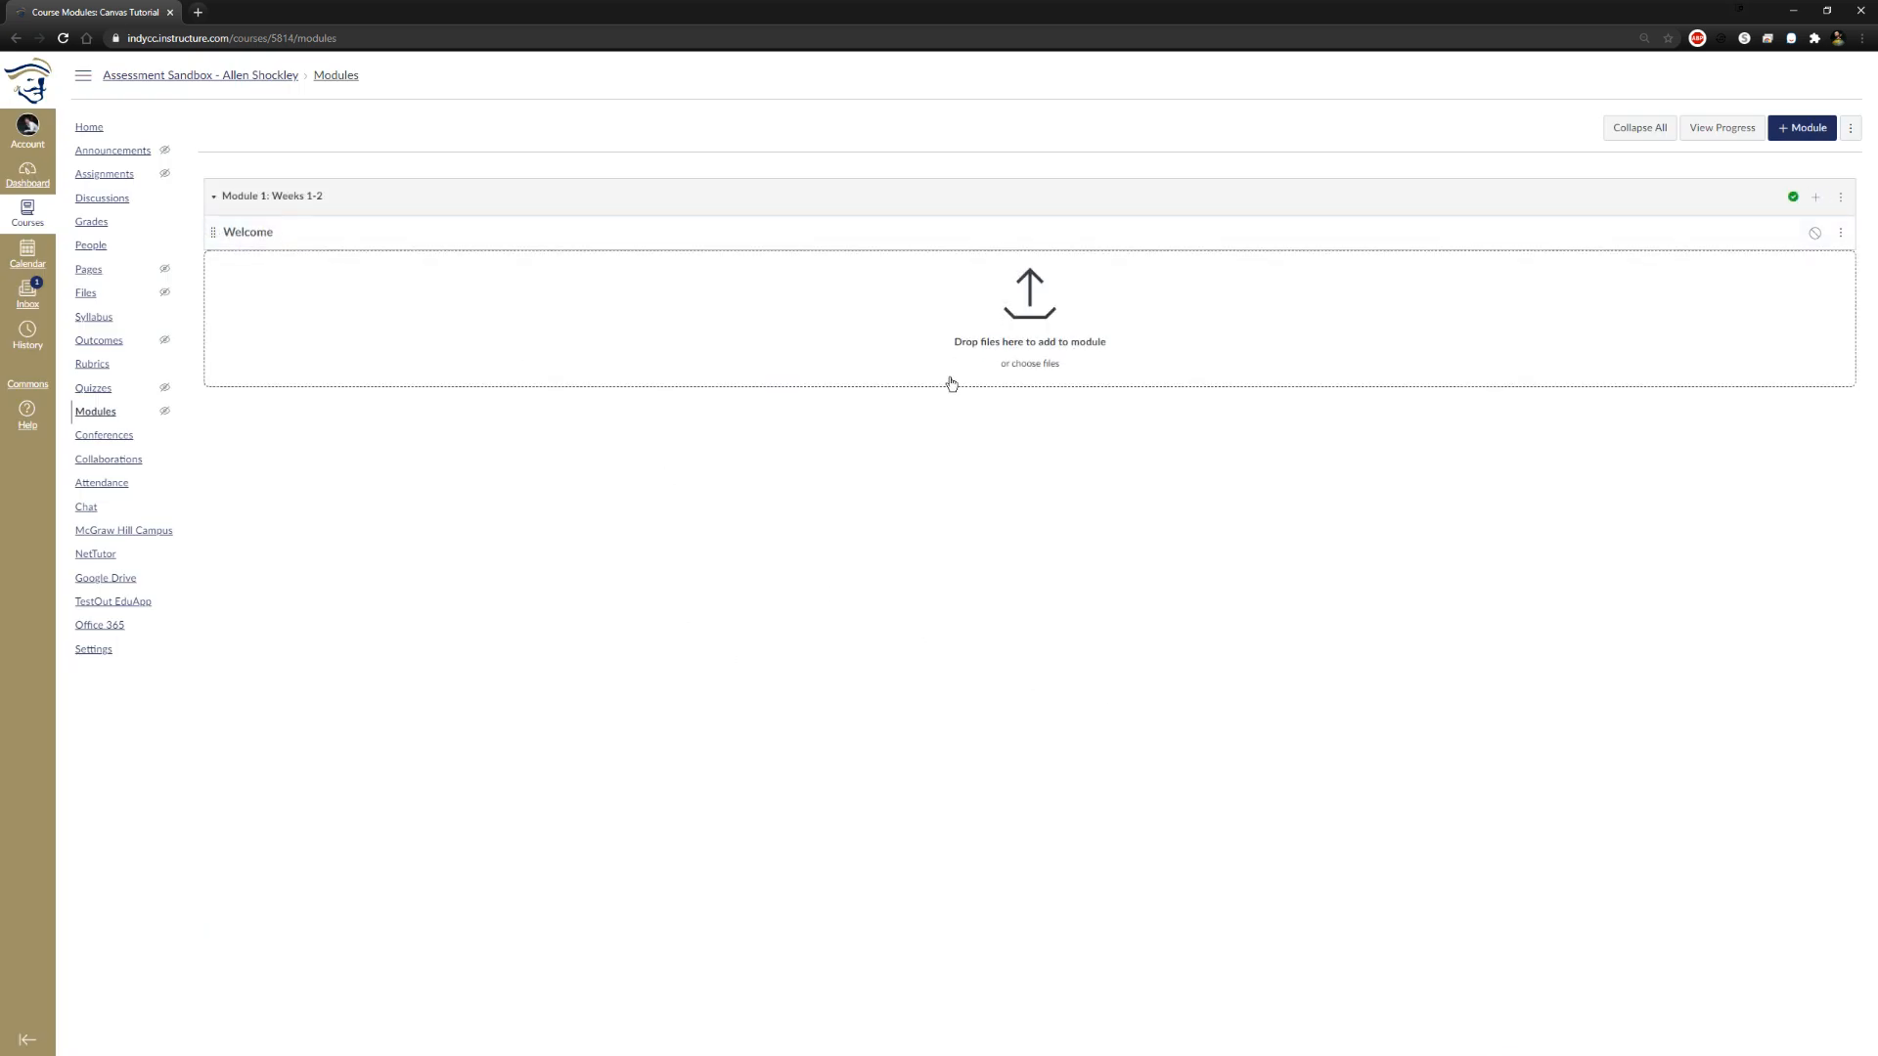
click(1815, 235)
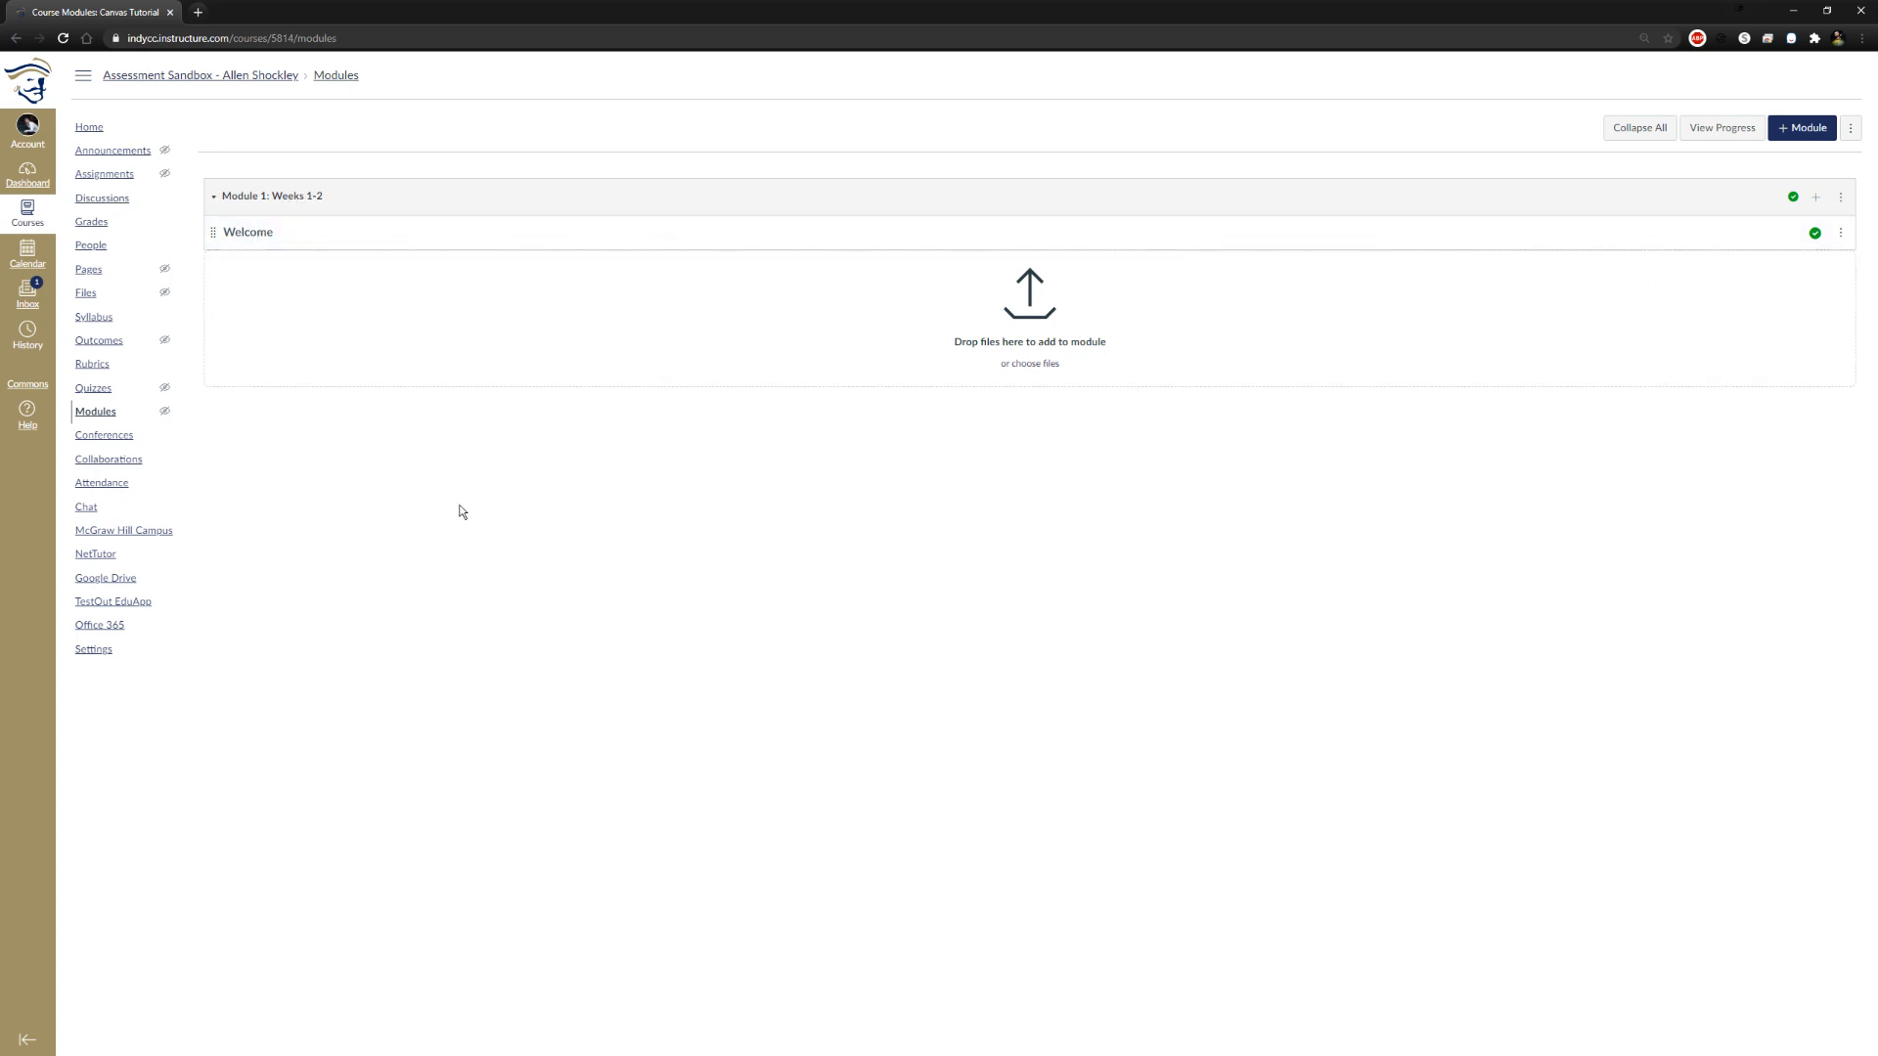
Rename the Welcome text header in Module 1: Weeks 1-2 as Helpful Resources
click(1815, 197)
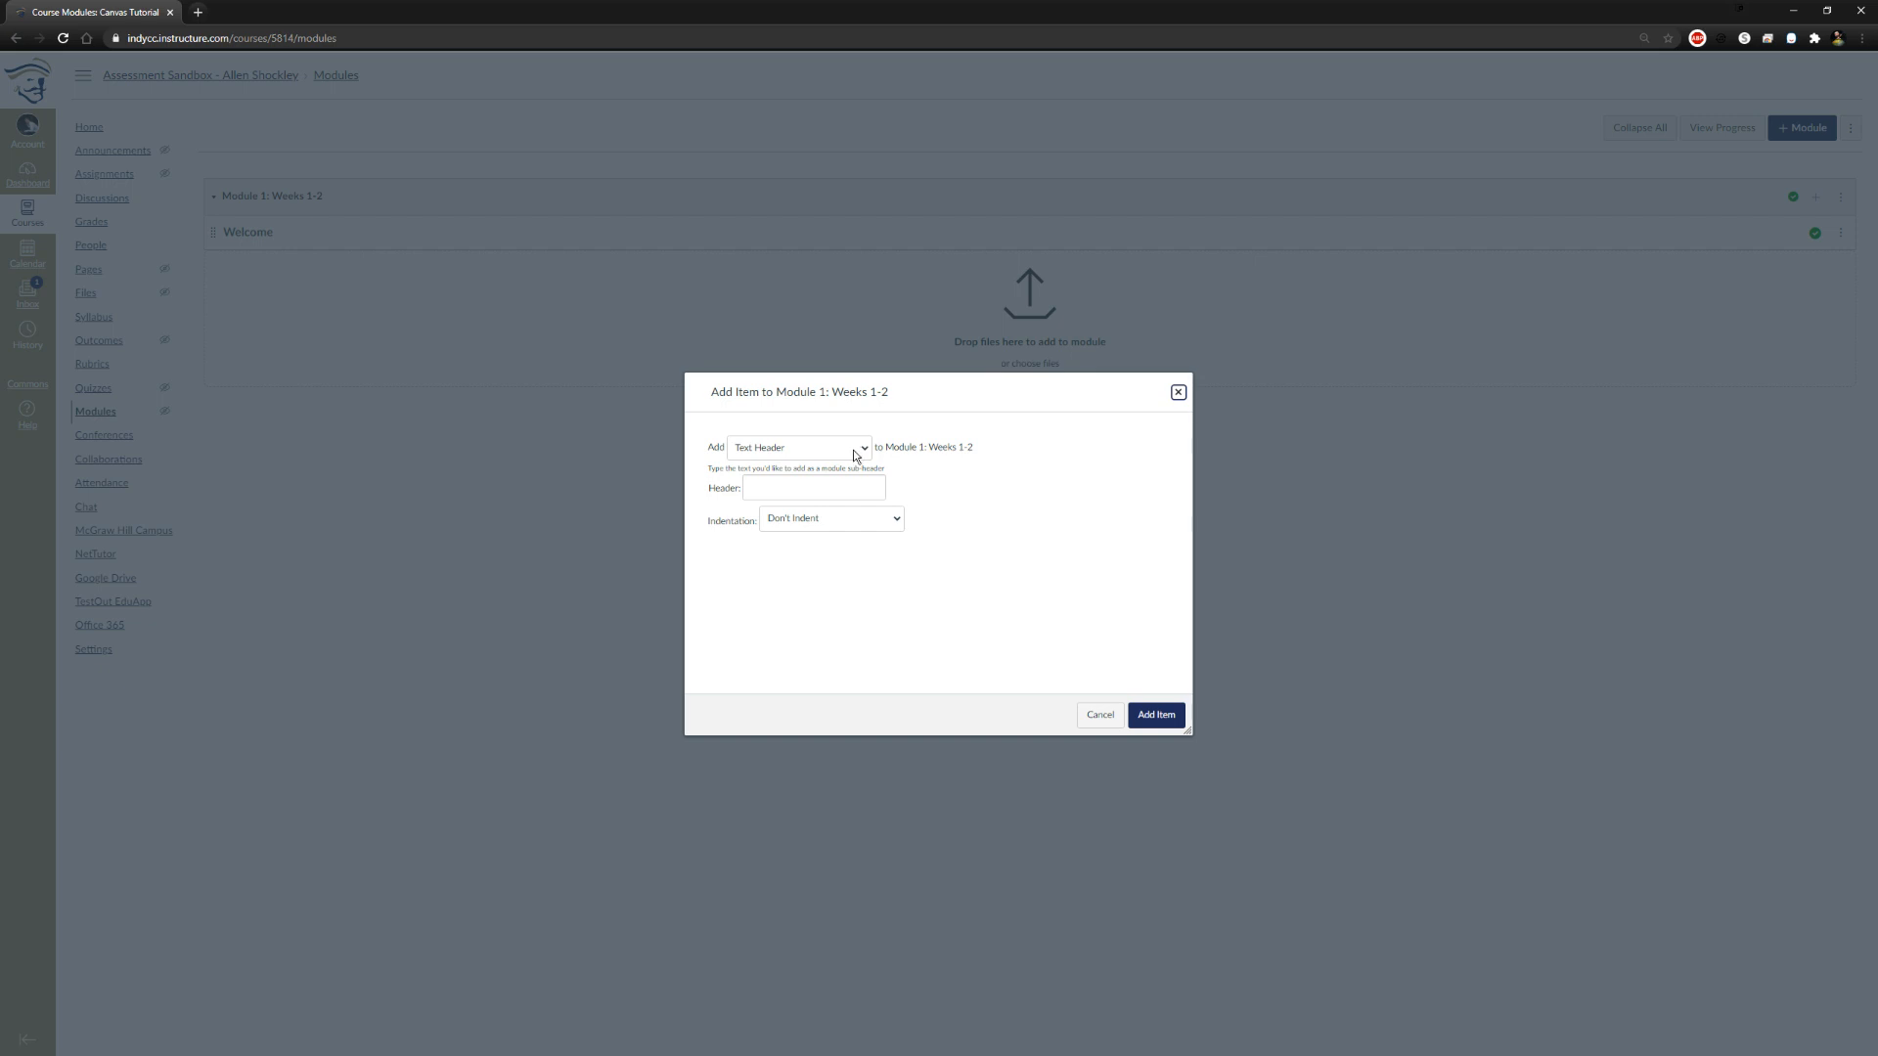
click(1178, 392)
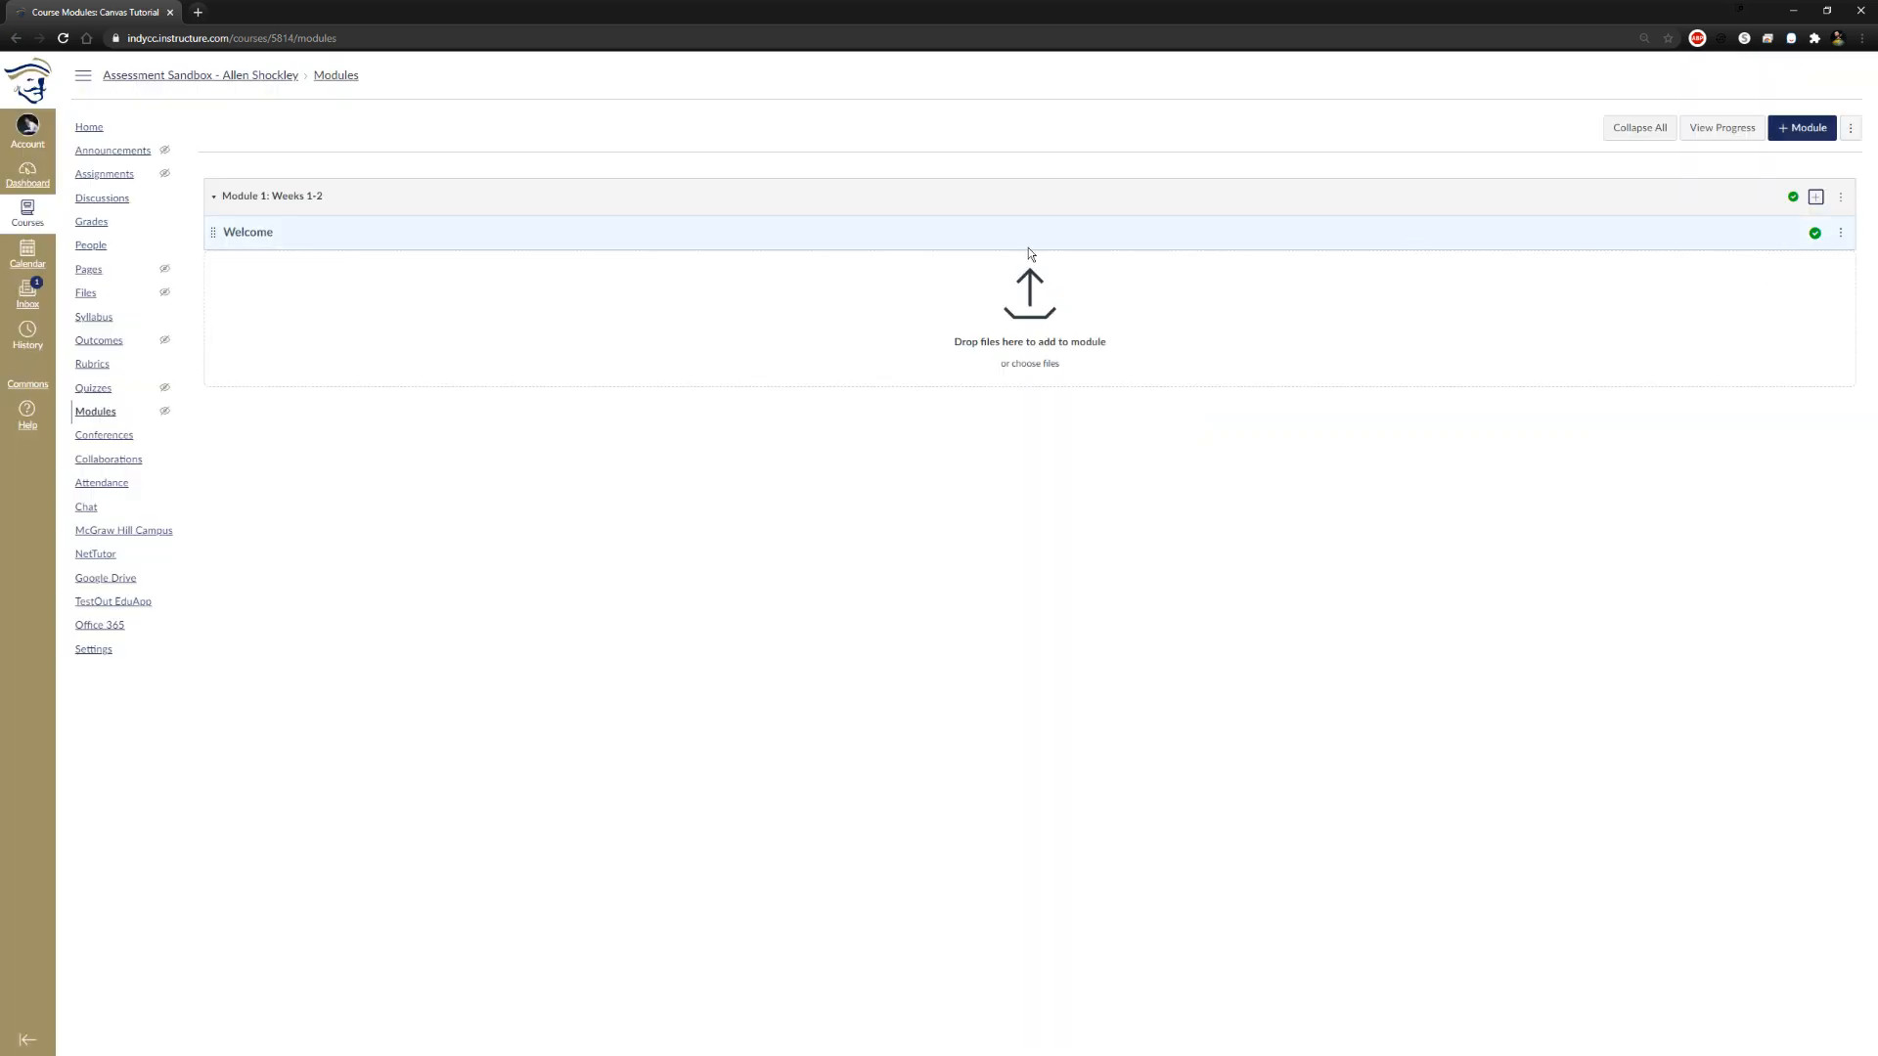
click(1842, 238)
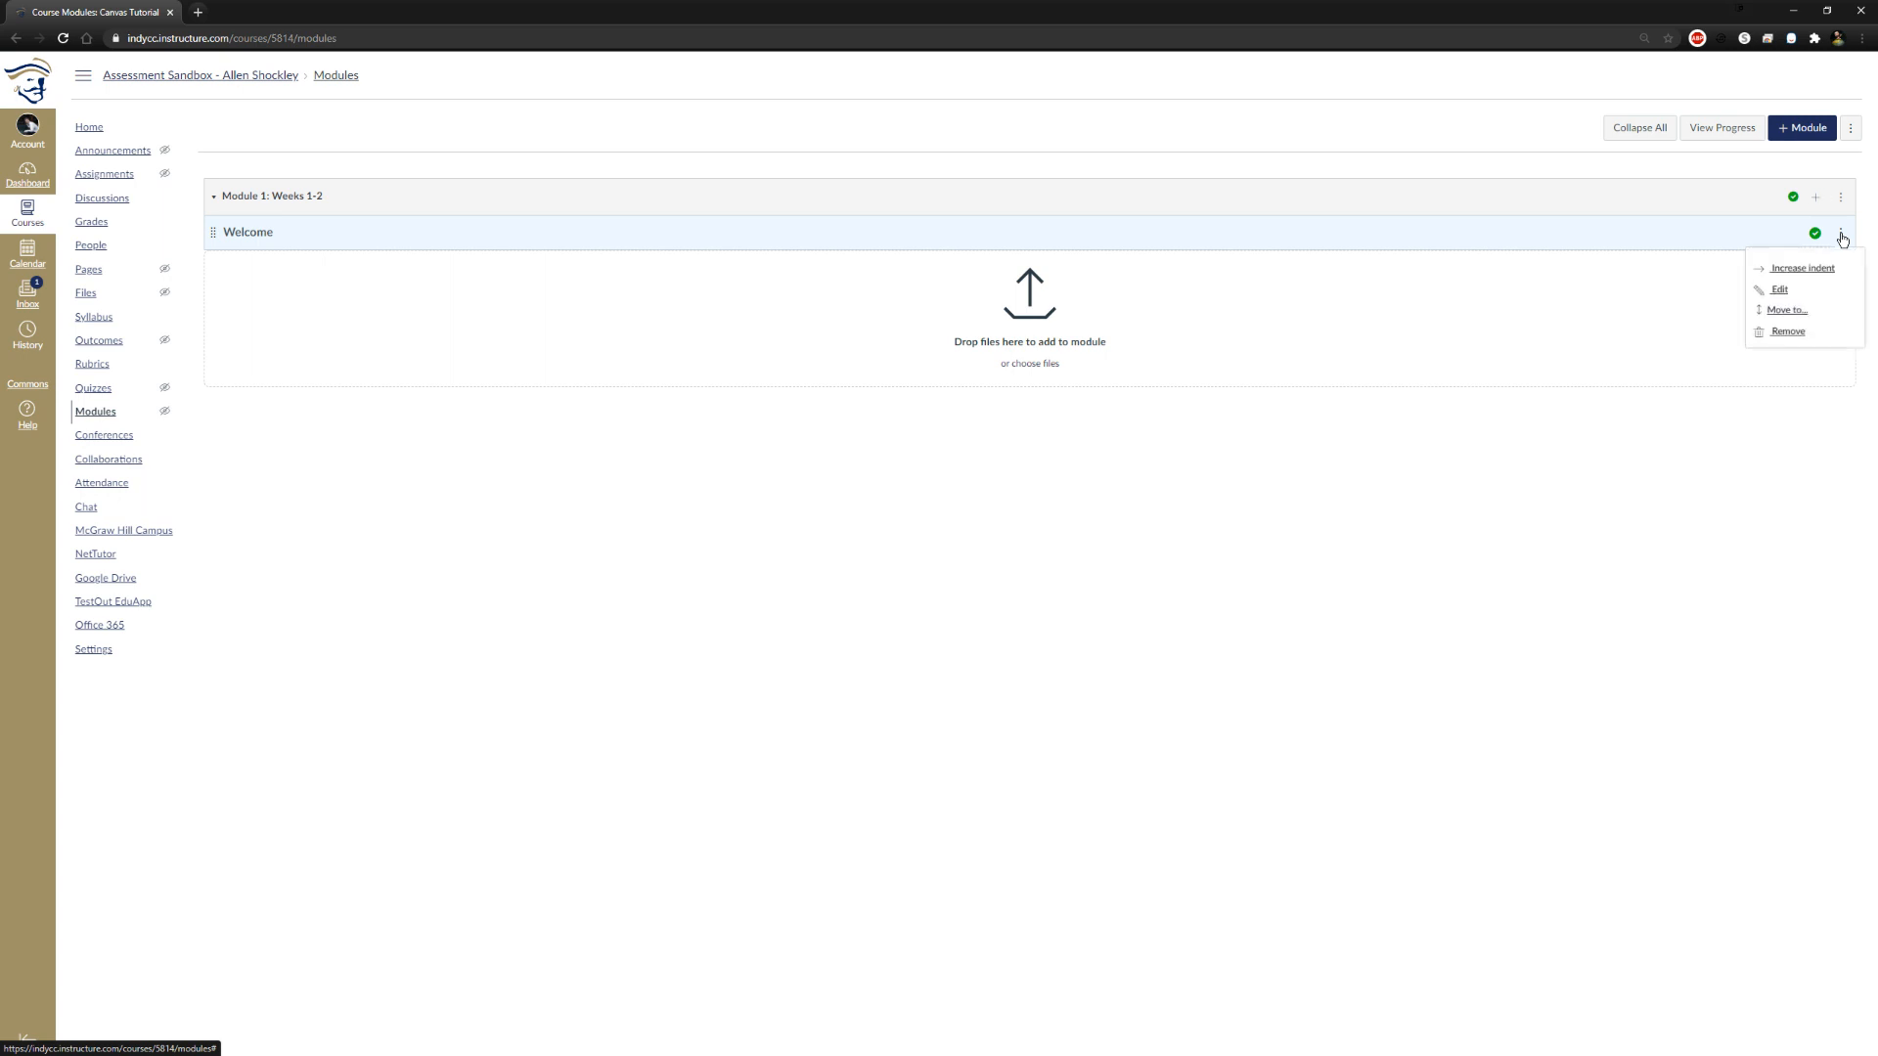
click(1796, 291)
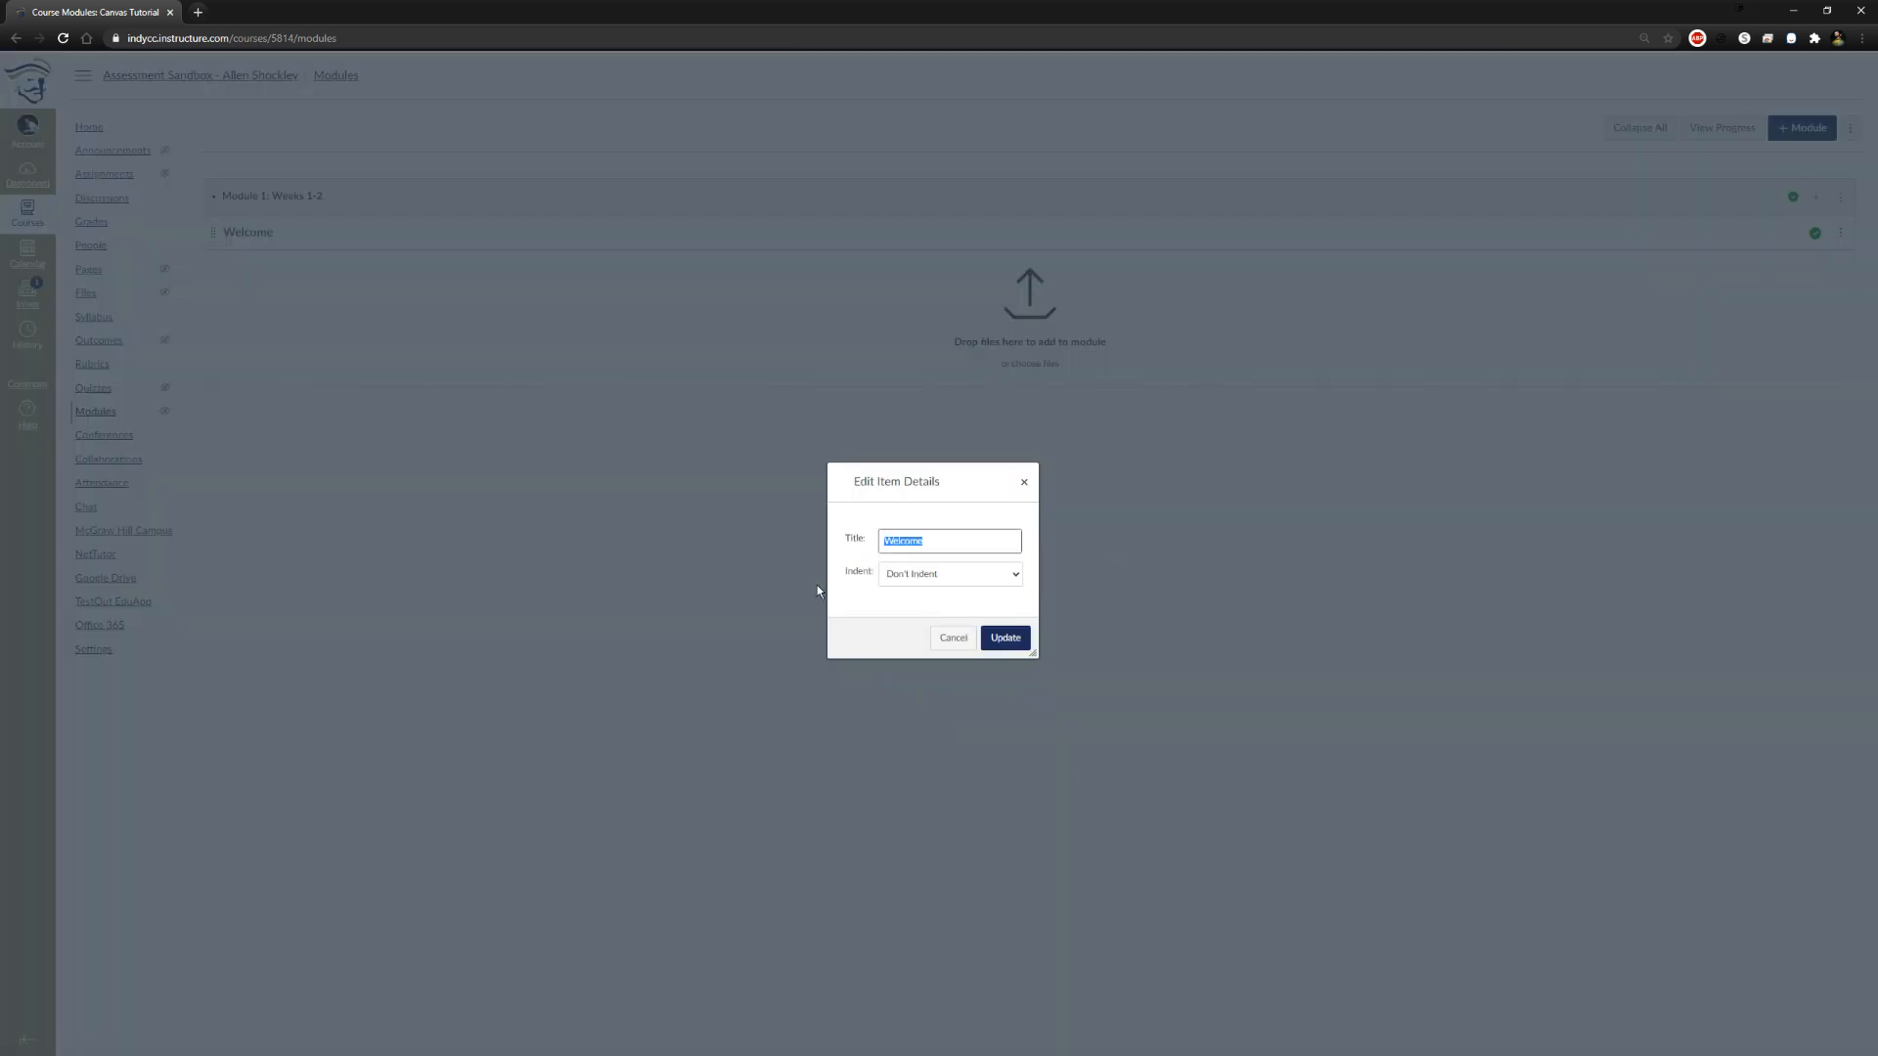
text(Helpful Resources)
key(Return)
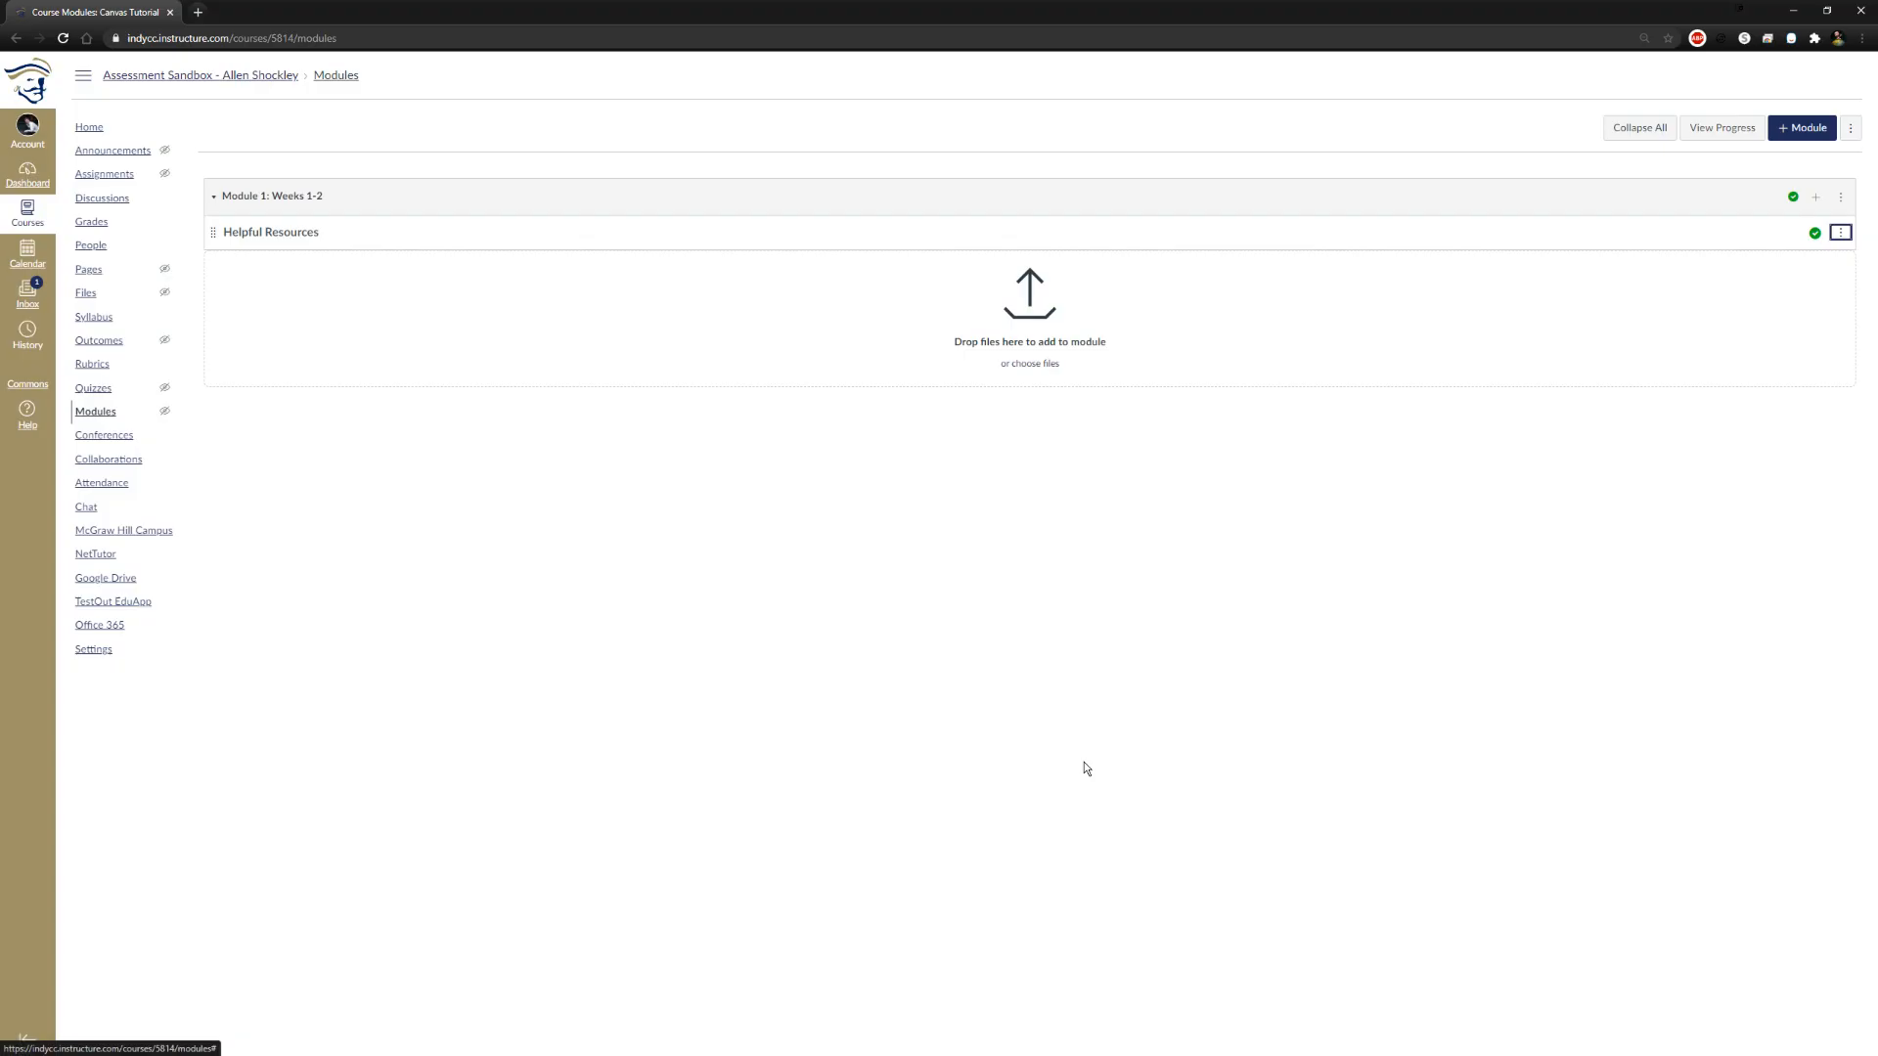
click(751, 549)
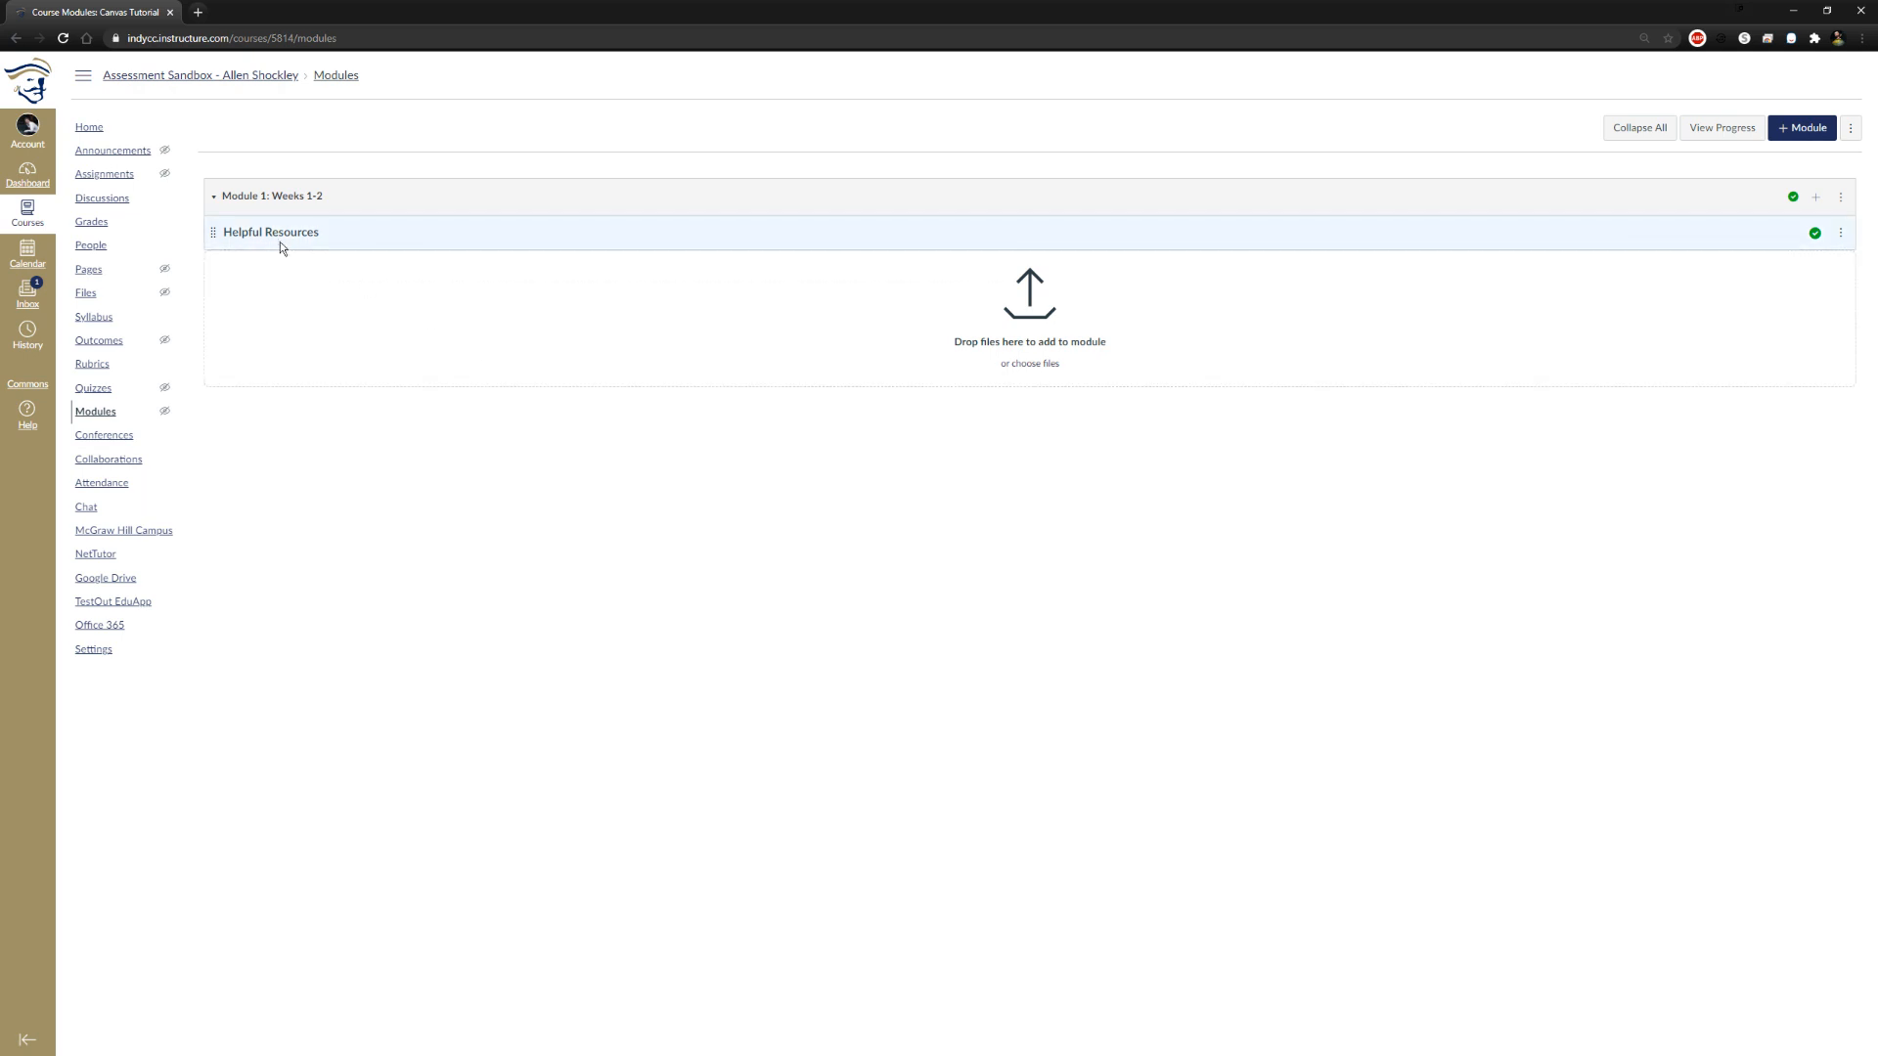
Add a new page named Contact Info to Module 1: Weeks 1-2, indented one level, and publish it
click(1816, 196)
click(860, 454)
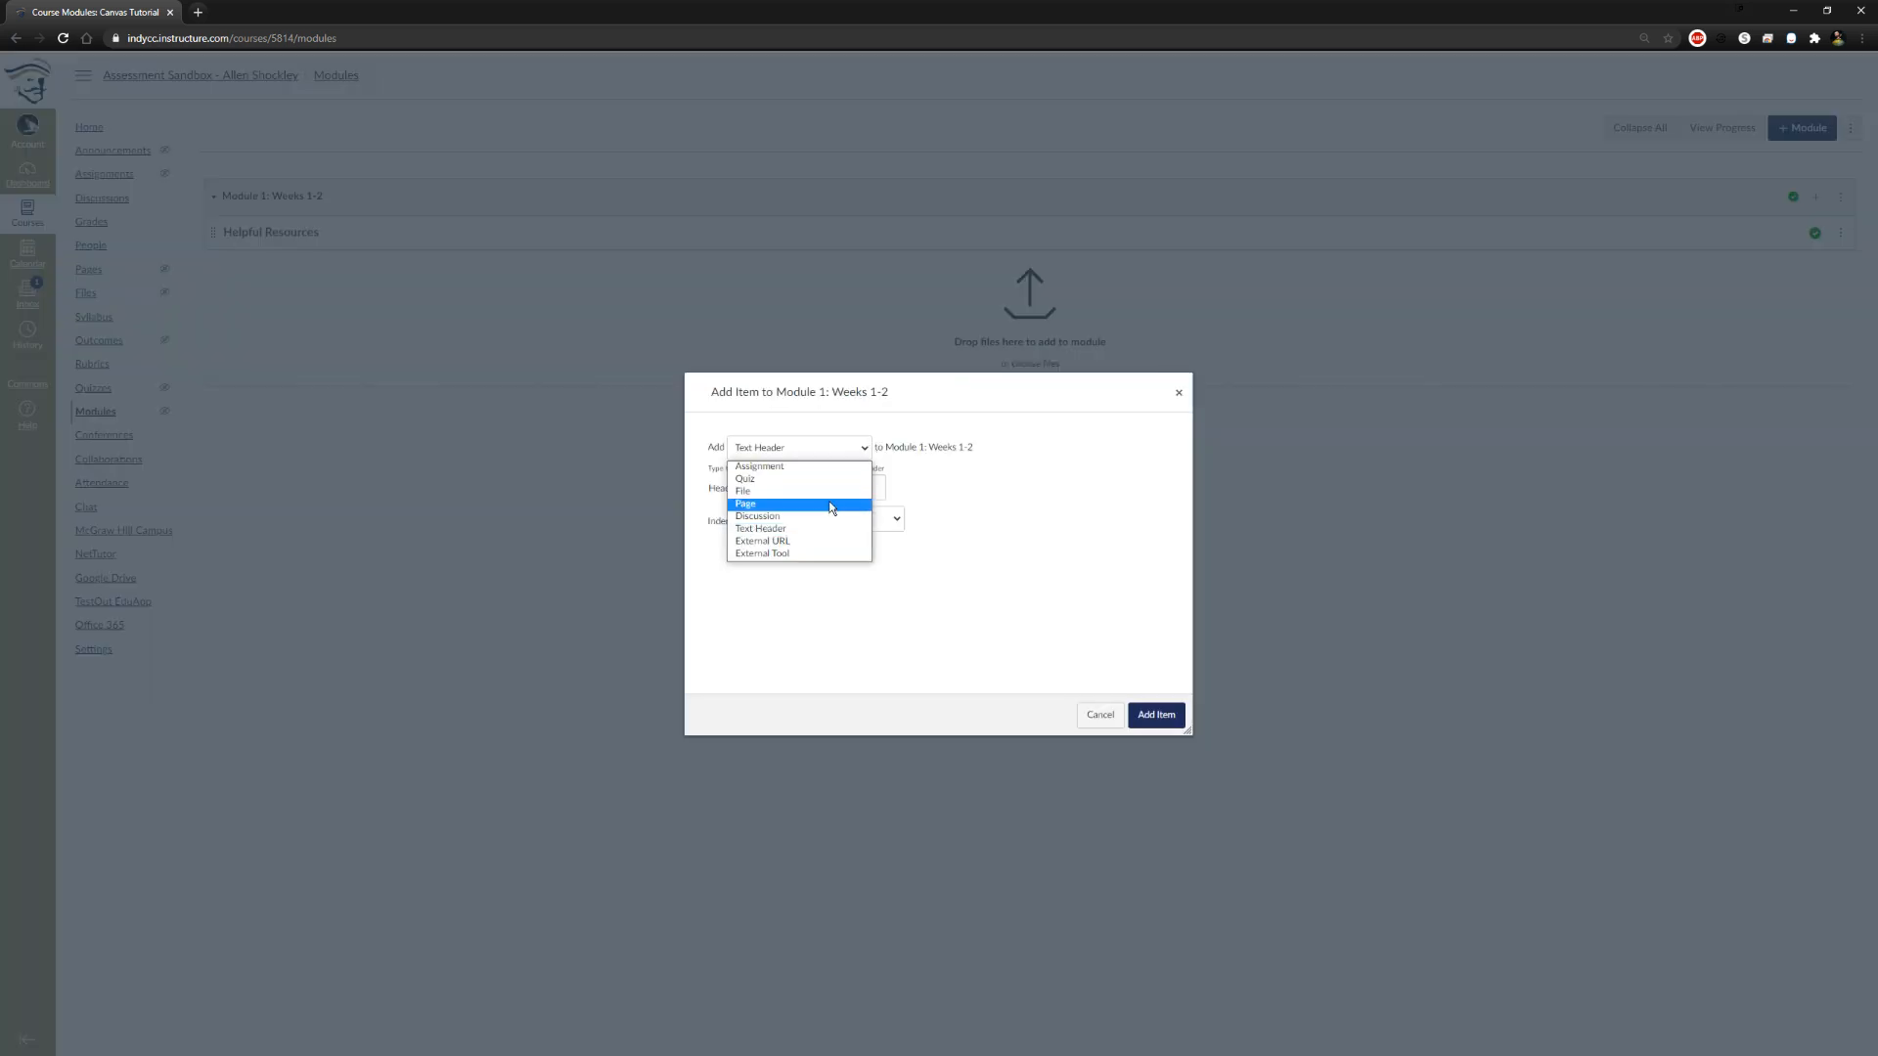
click(833, 506)
click(831, 491)
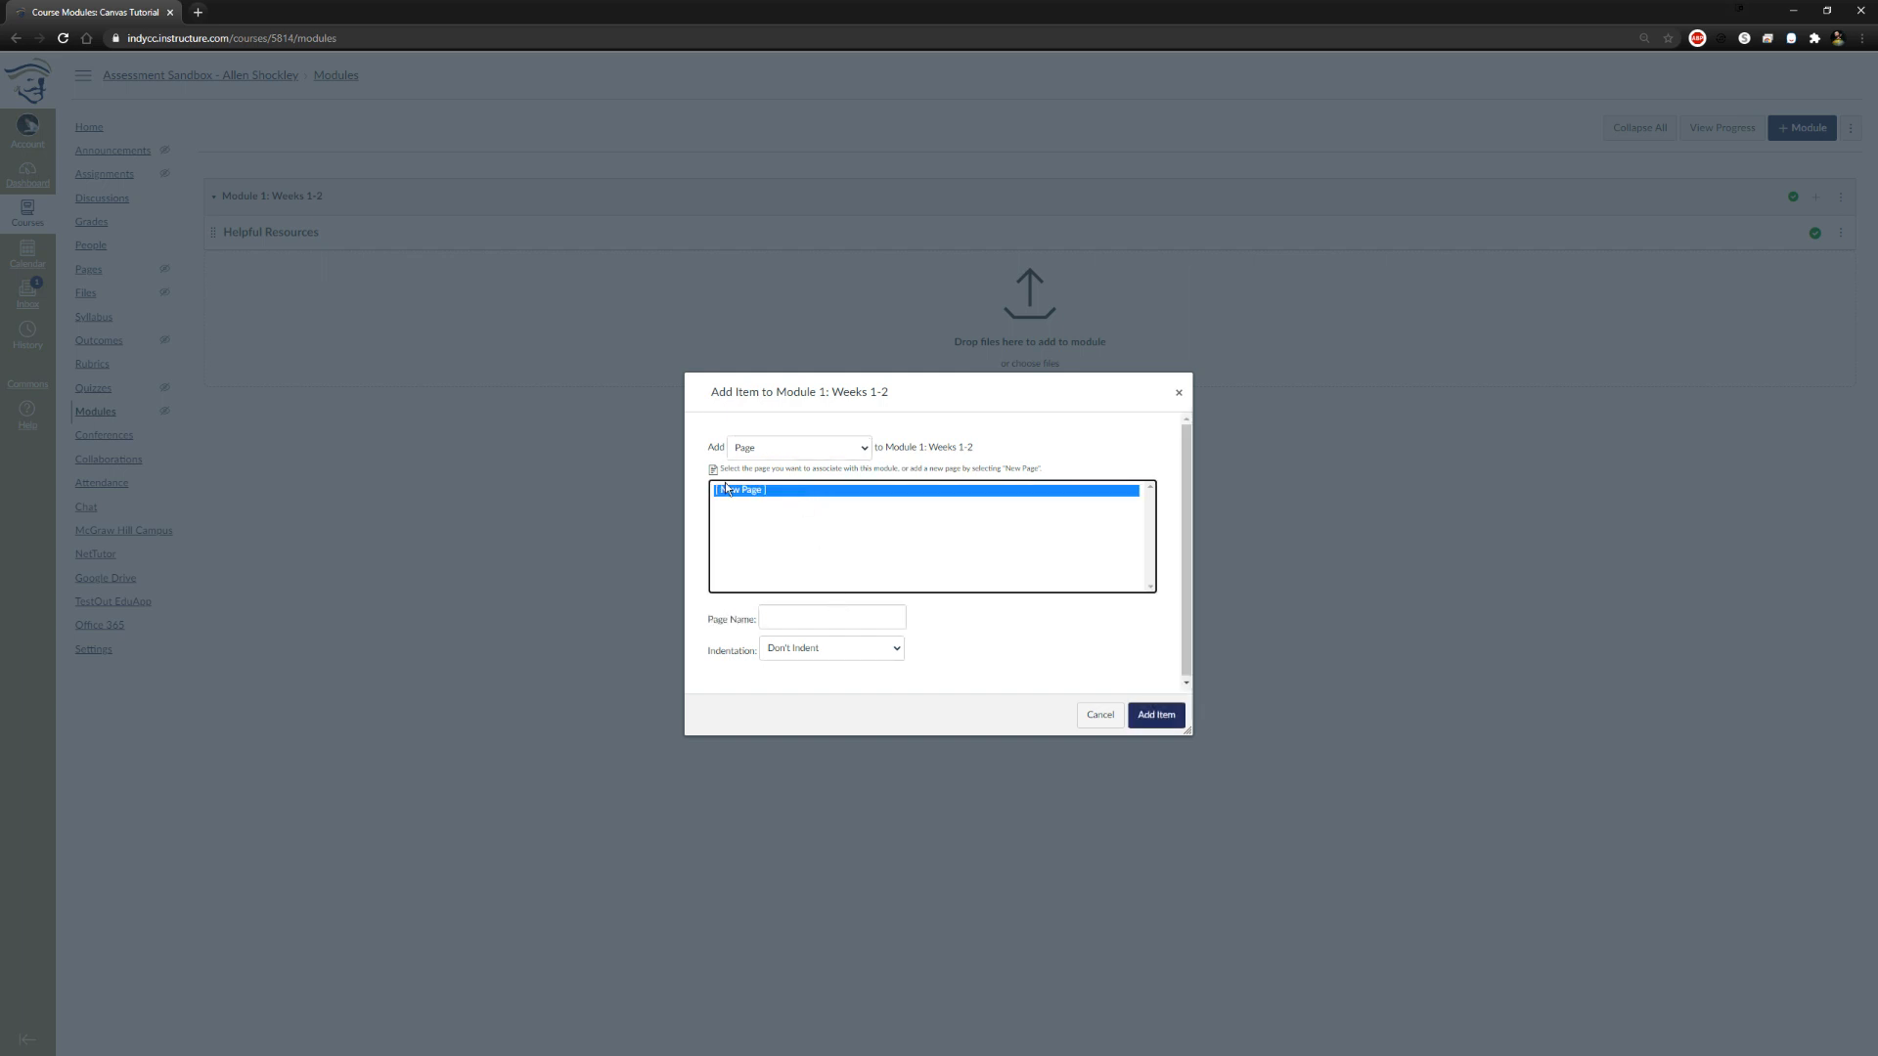
click(825, 617)
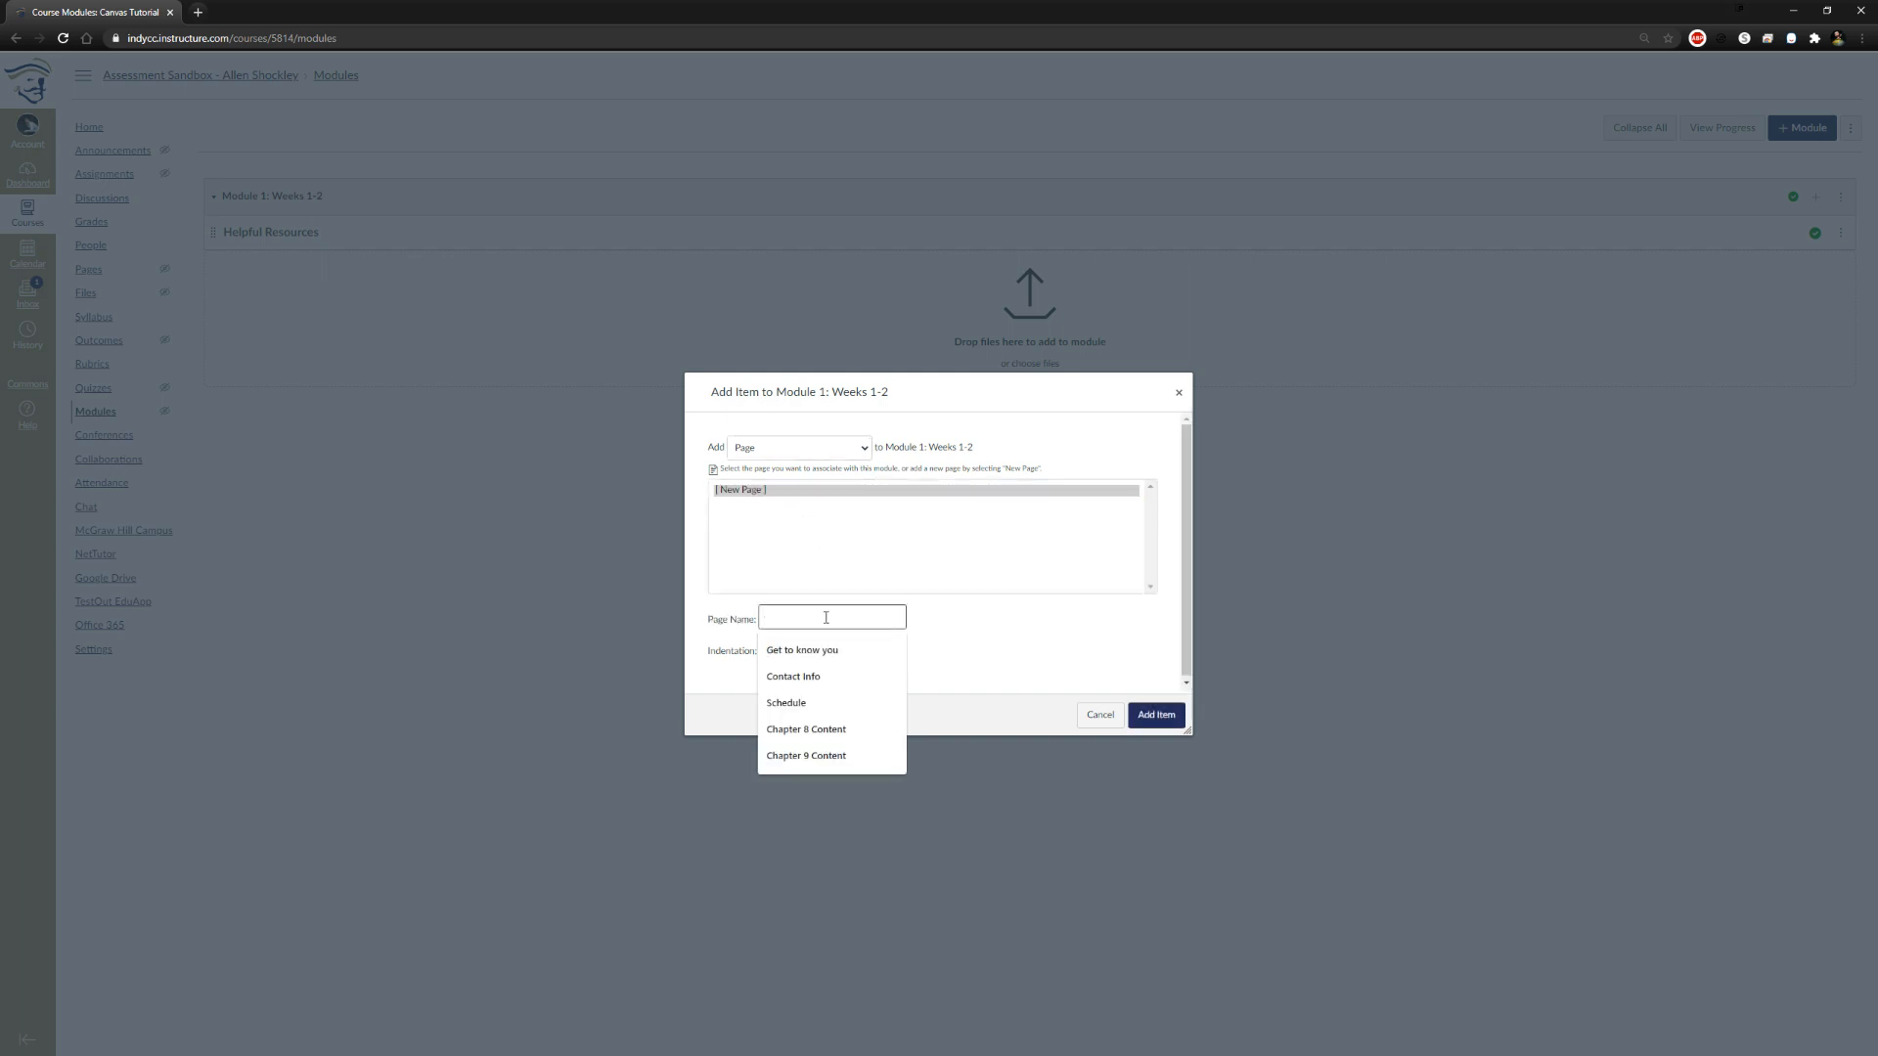
click(793, 675)
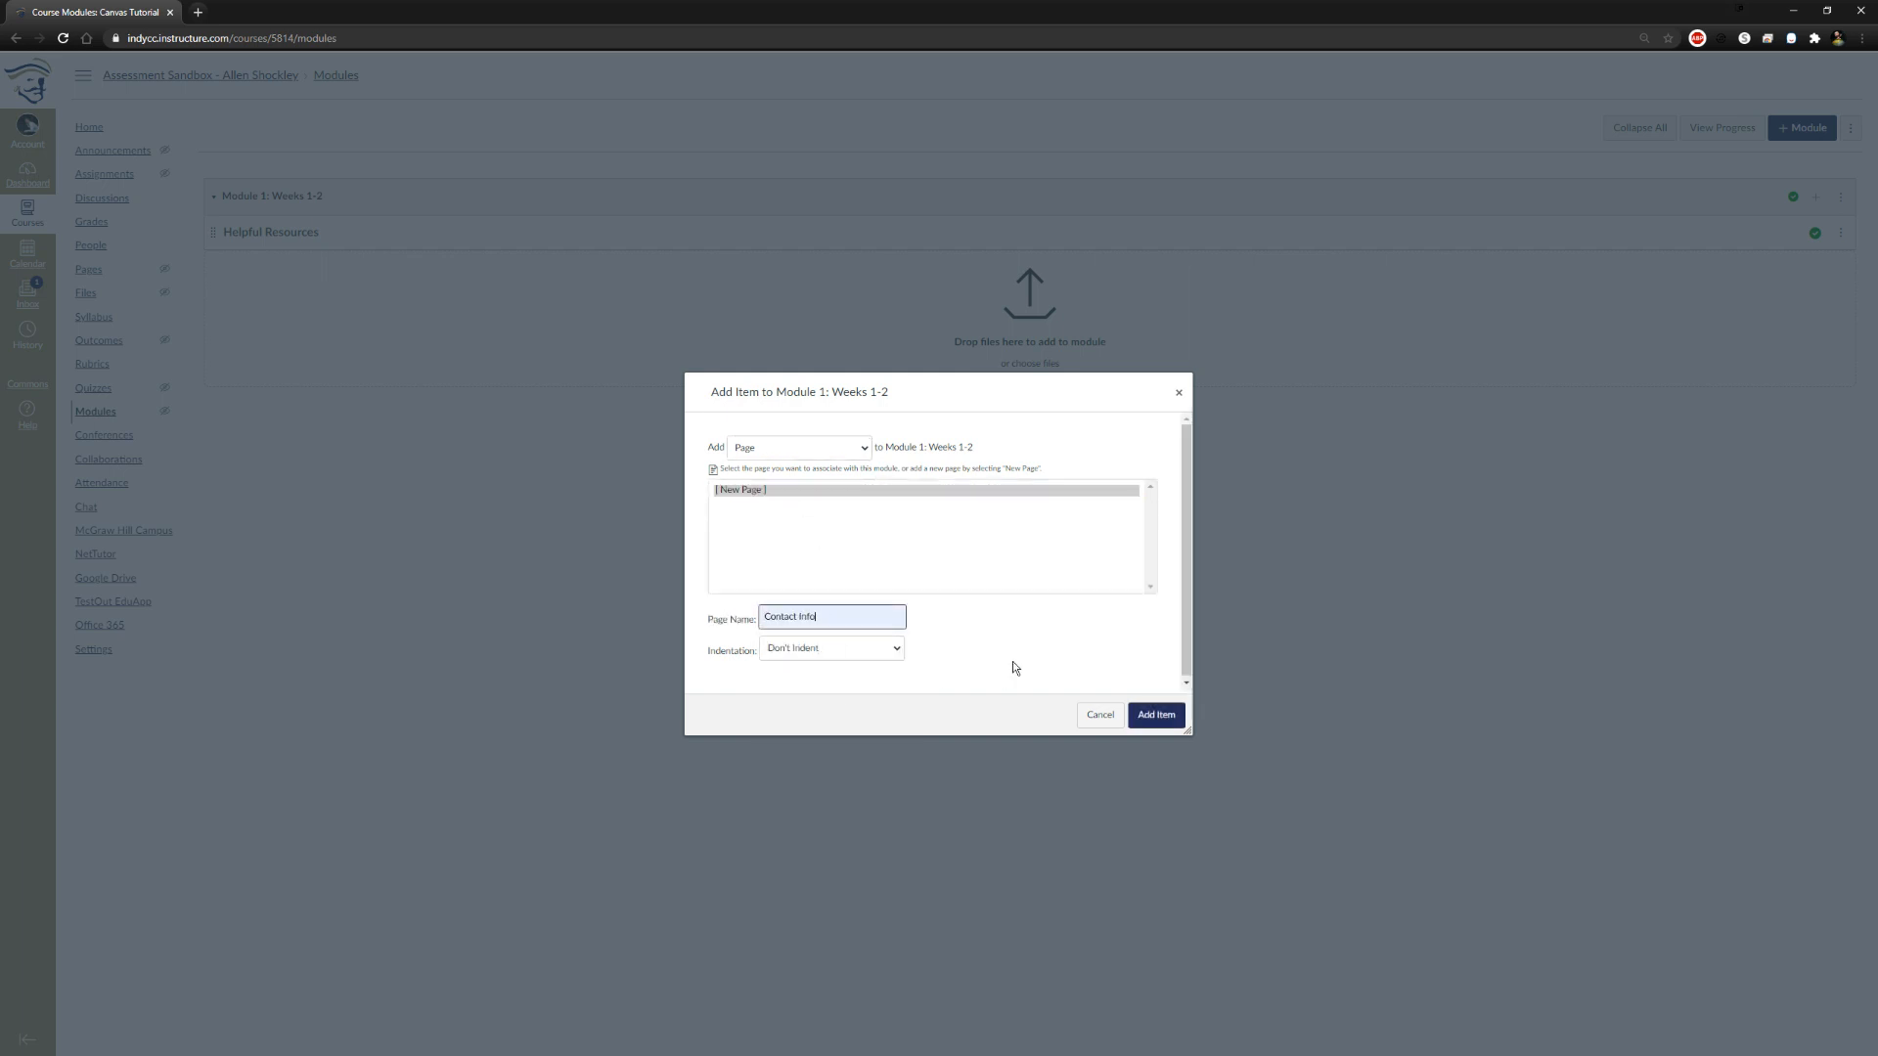
click(880, 653)
click(812, 676)
click(1164, 724)
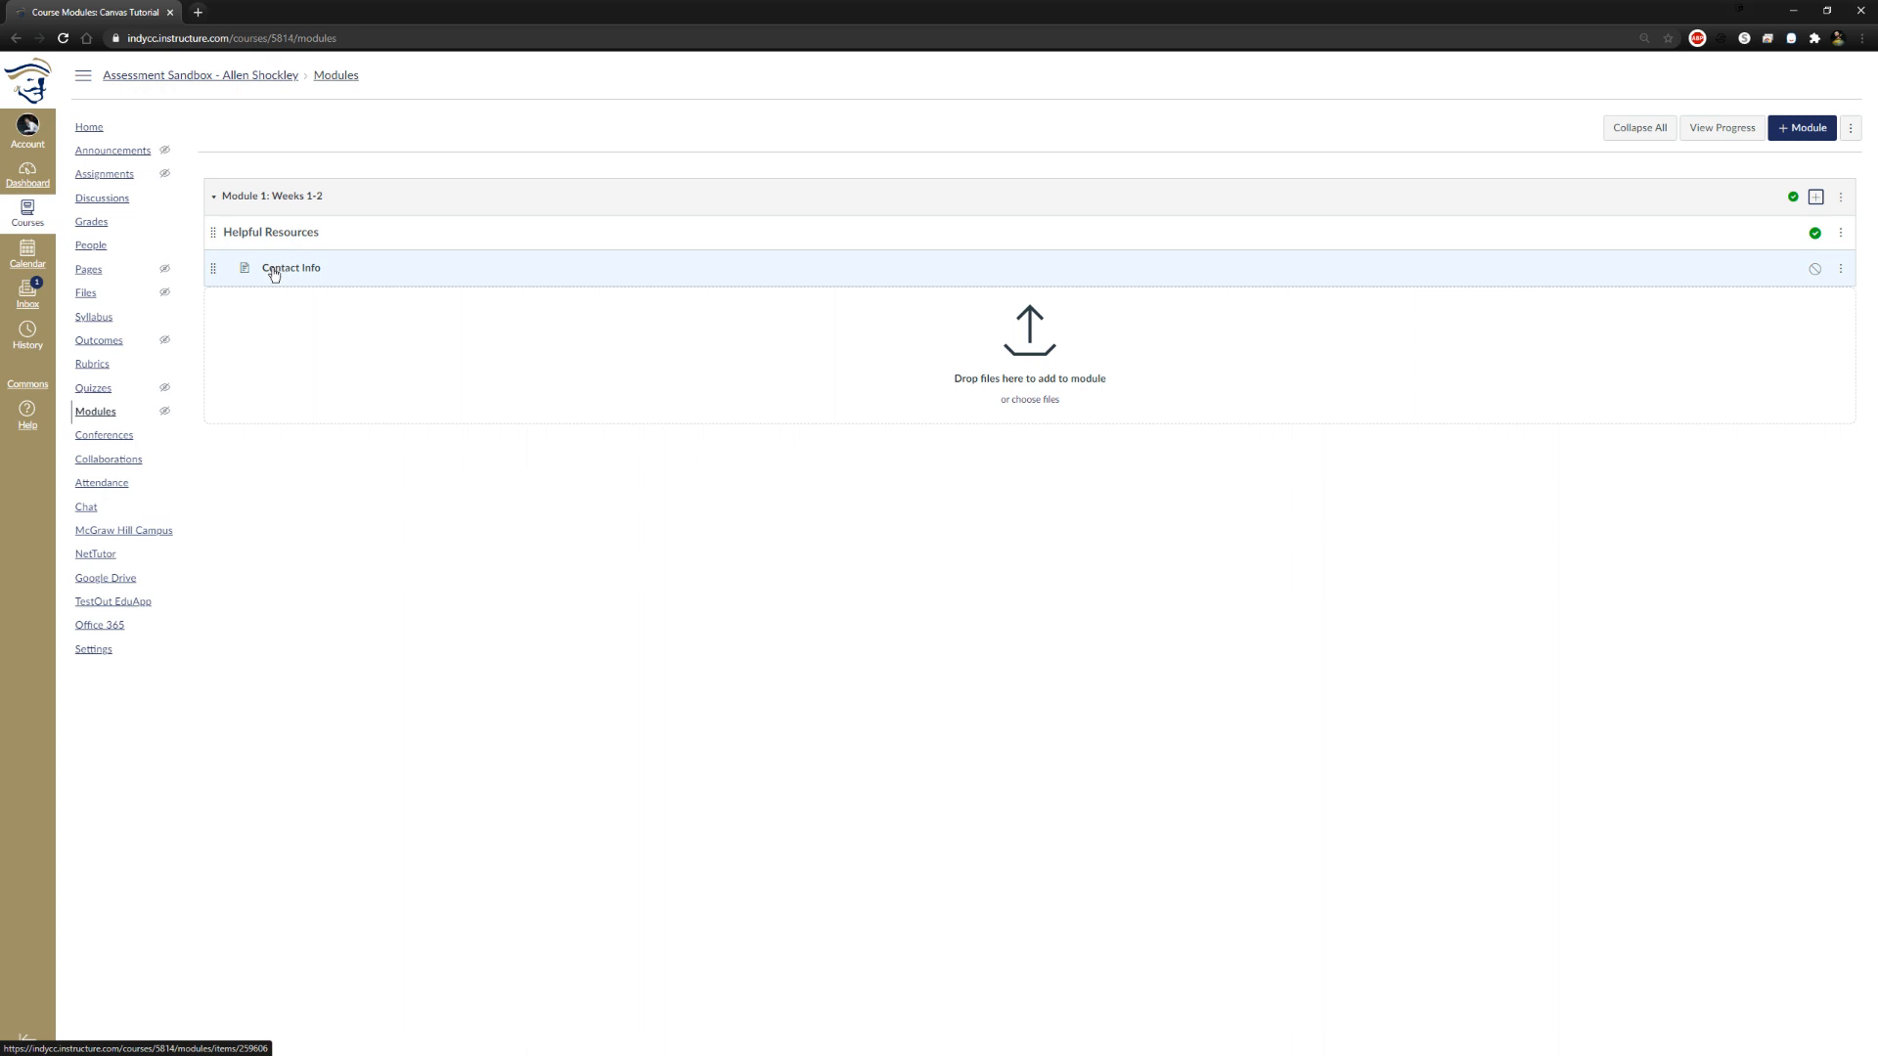
click(1814, 268)
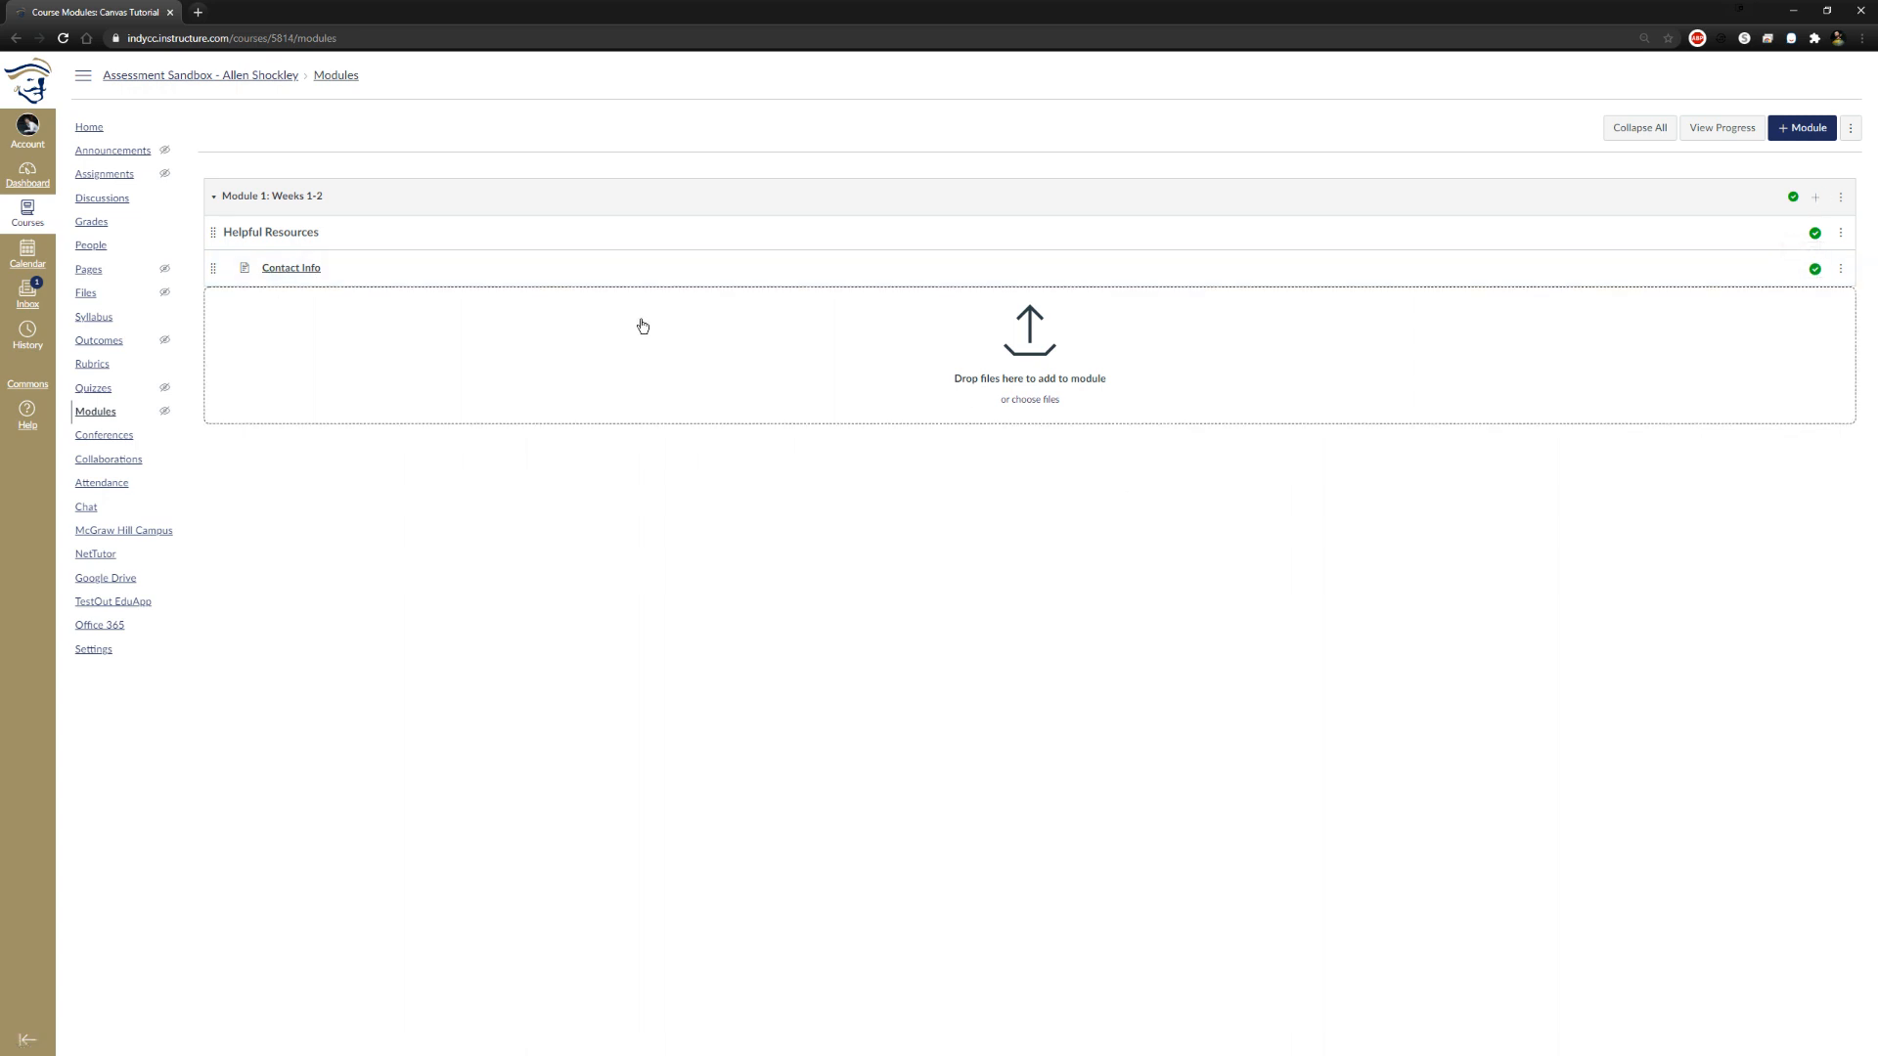
Open the Contact Info page for editing and enter the instructor's email, office location AC 124 and office phone number on separate lines
click(309, 268)
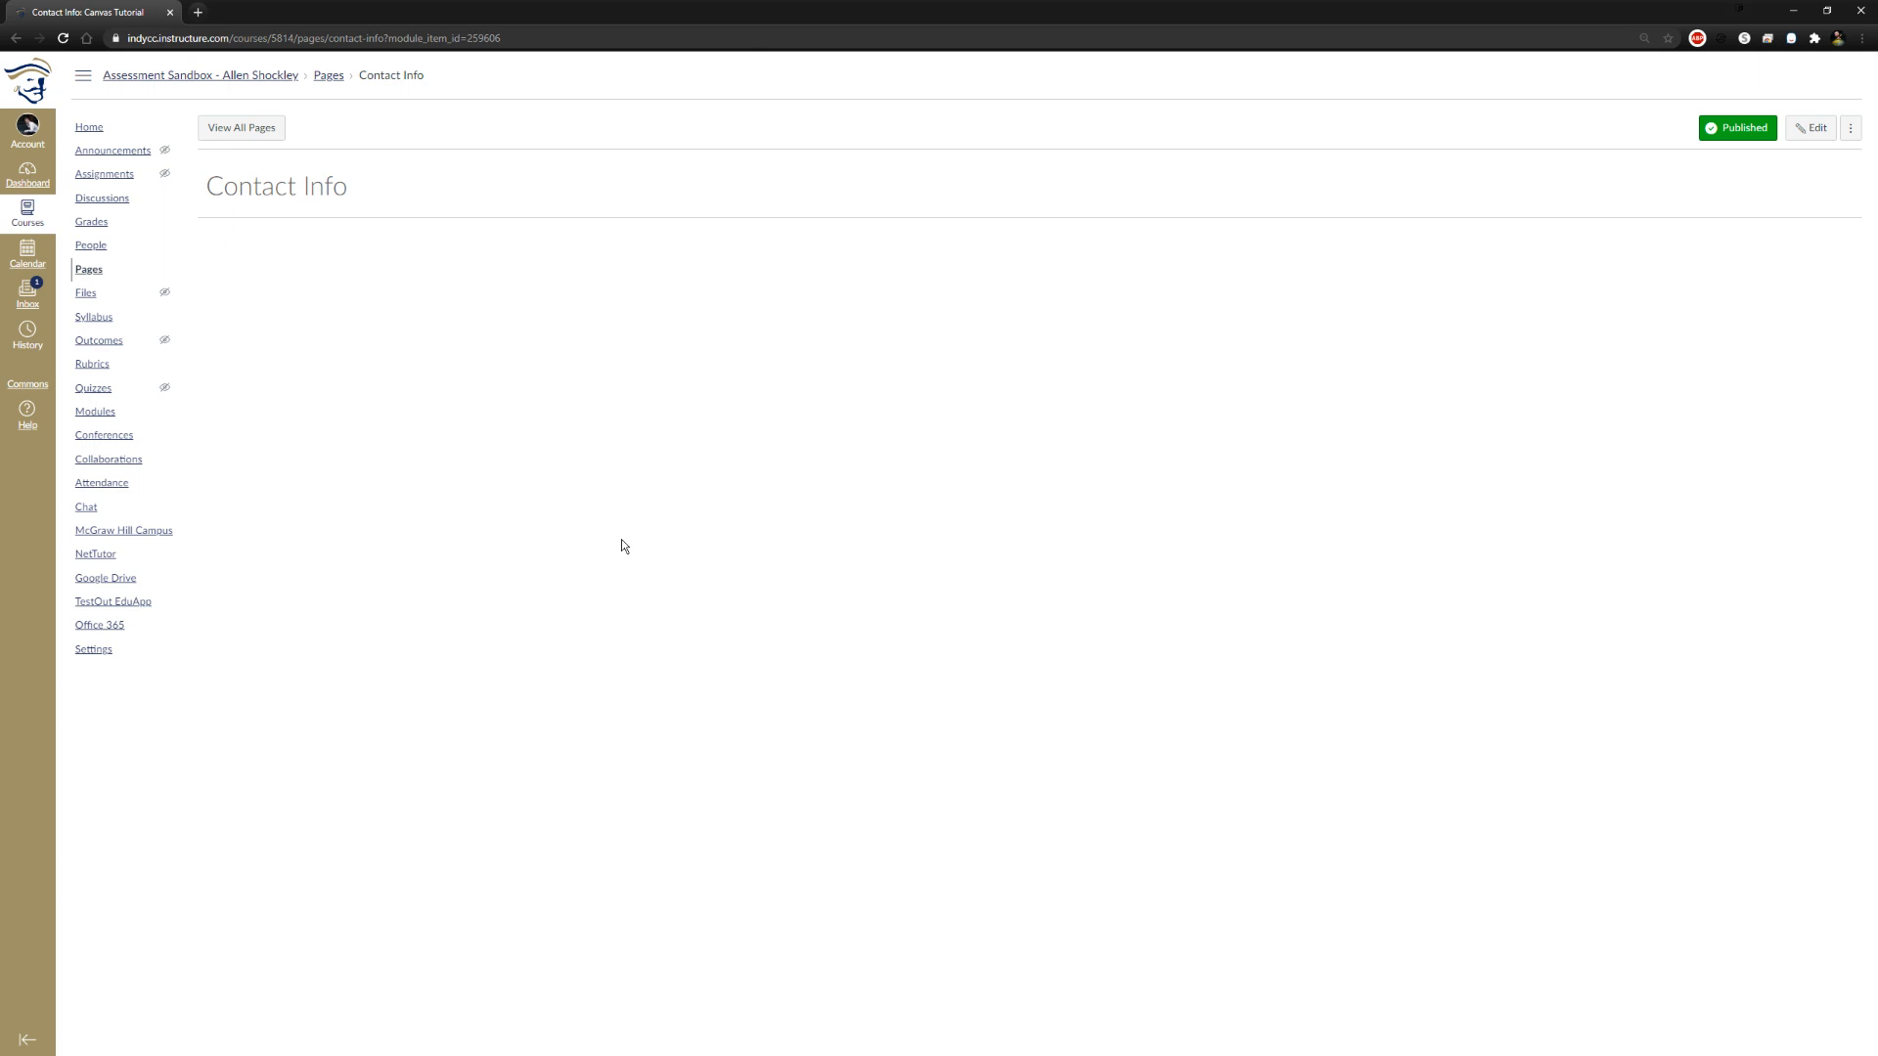
click(1804, 135)
click(368, 304)
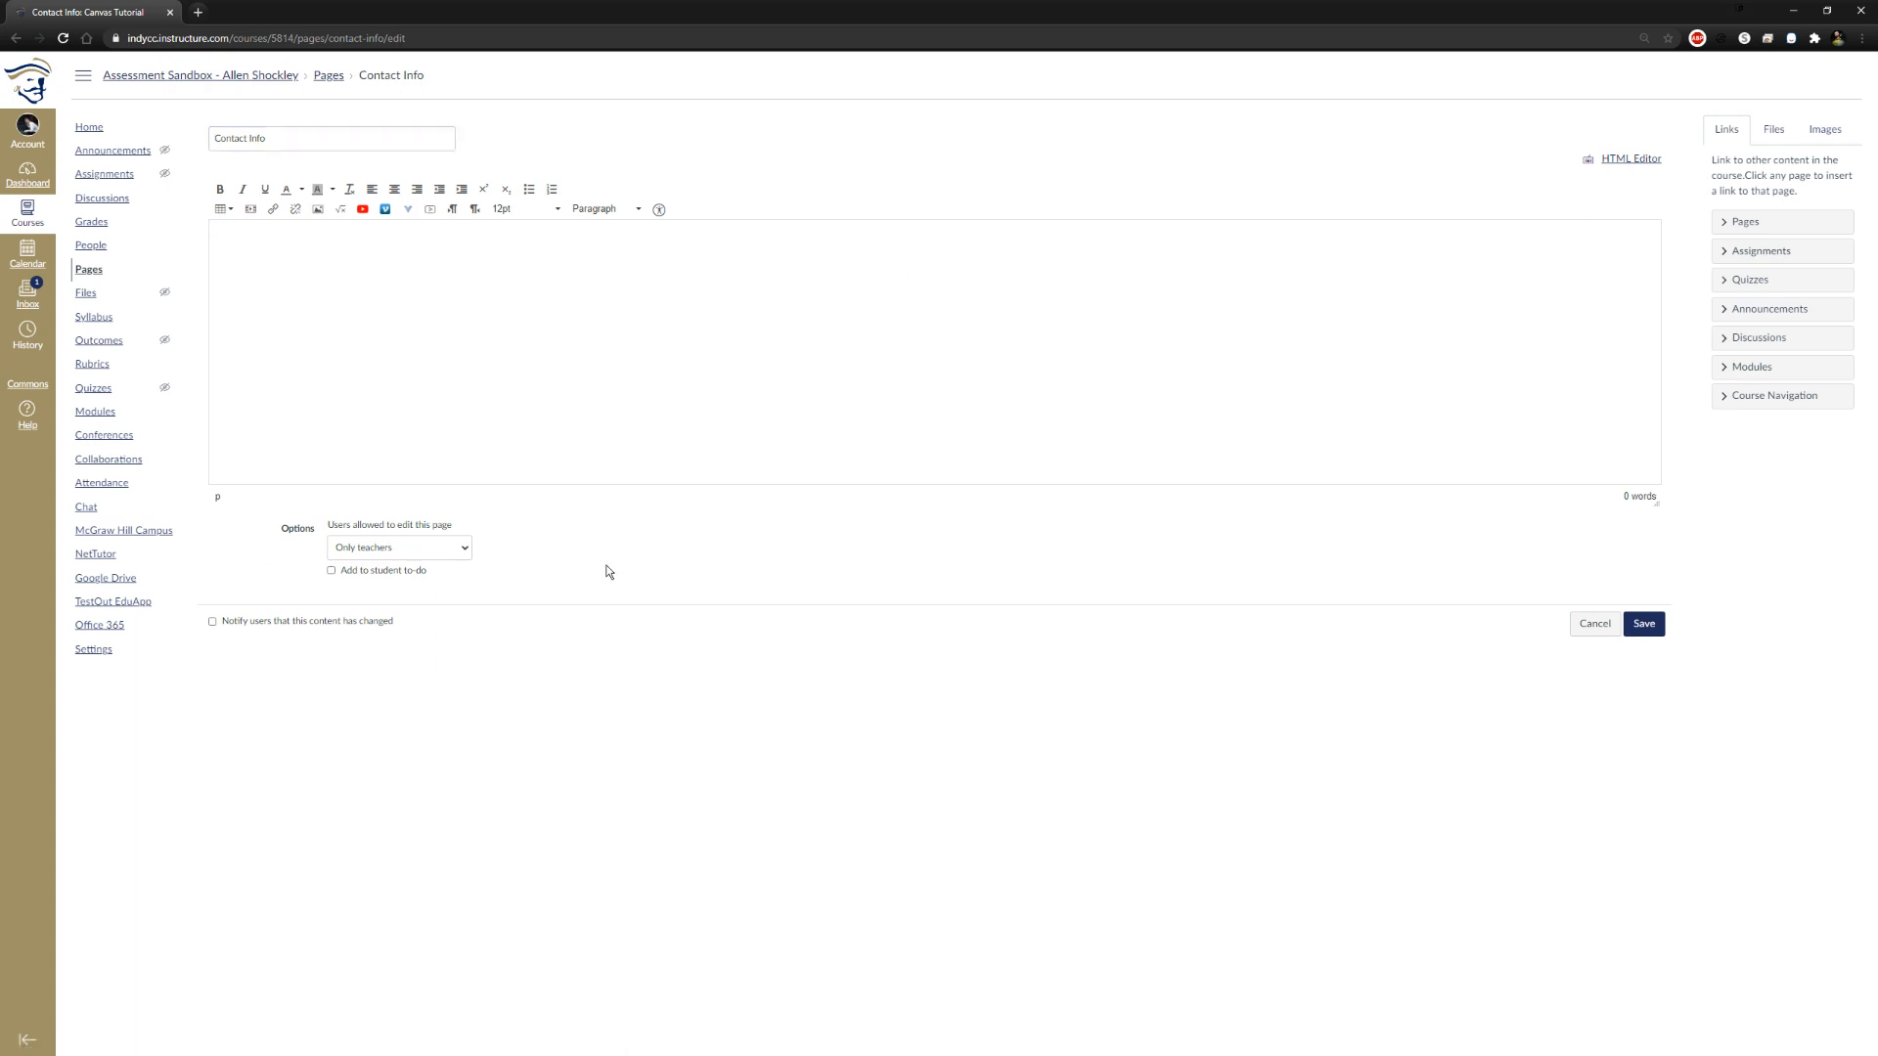
text(Ema)
text(Offic)
text(e Locatio)
text(n: A)
text(C 13)
text(Office Phon)
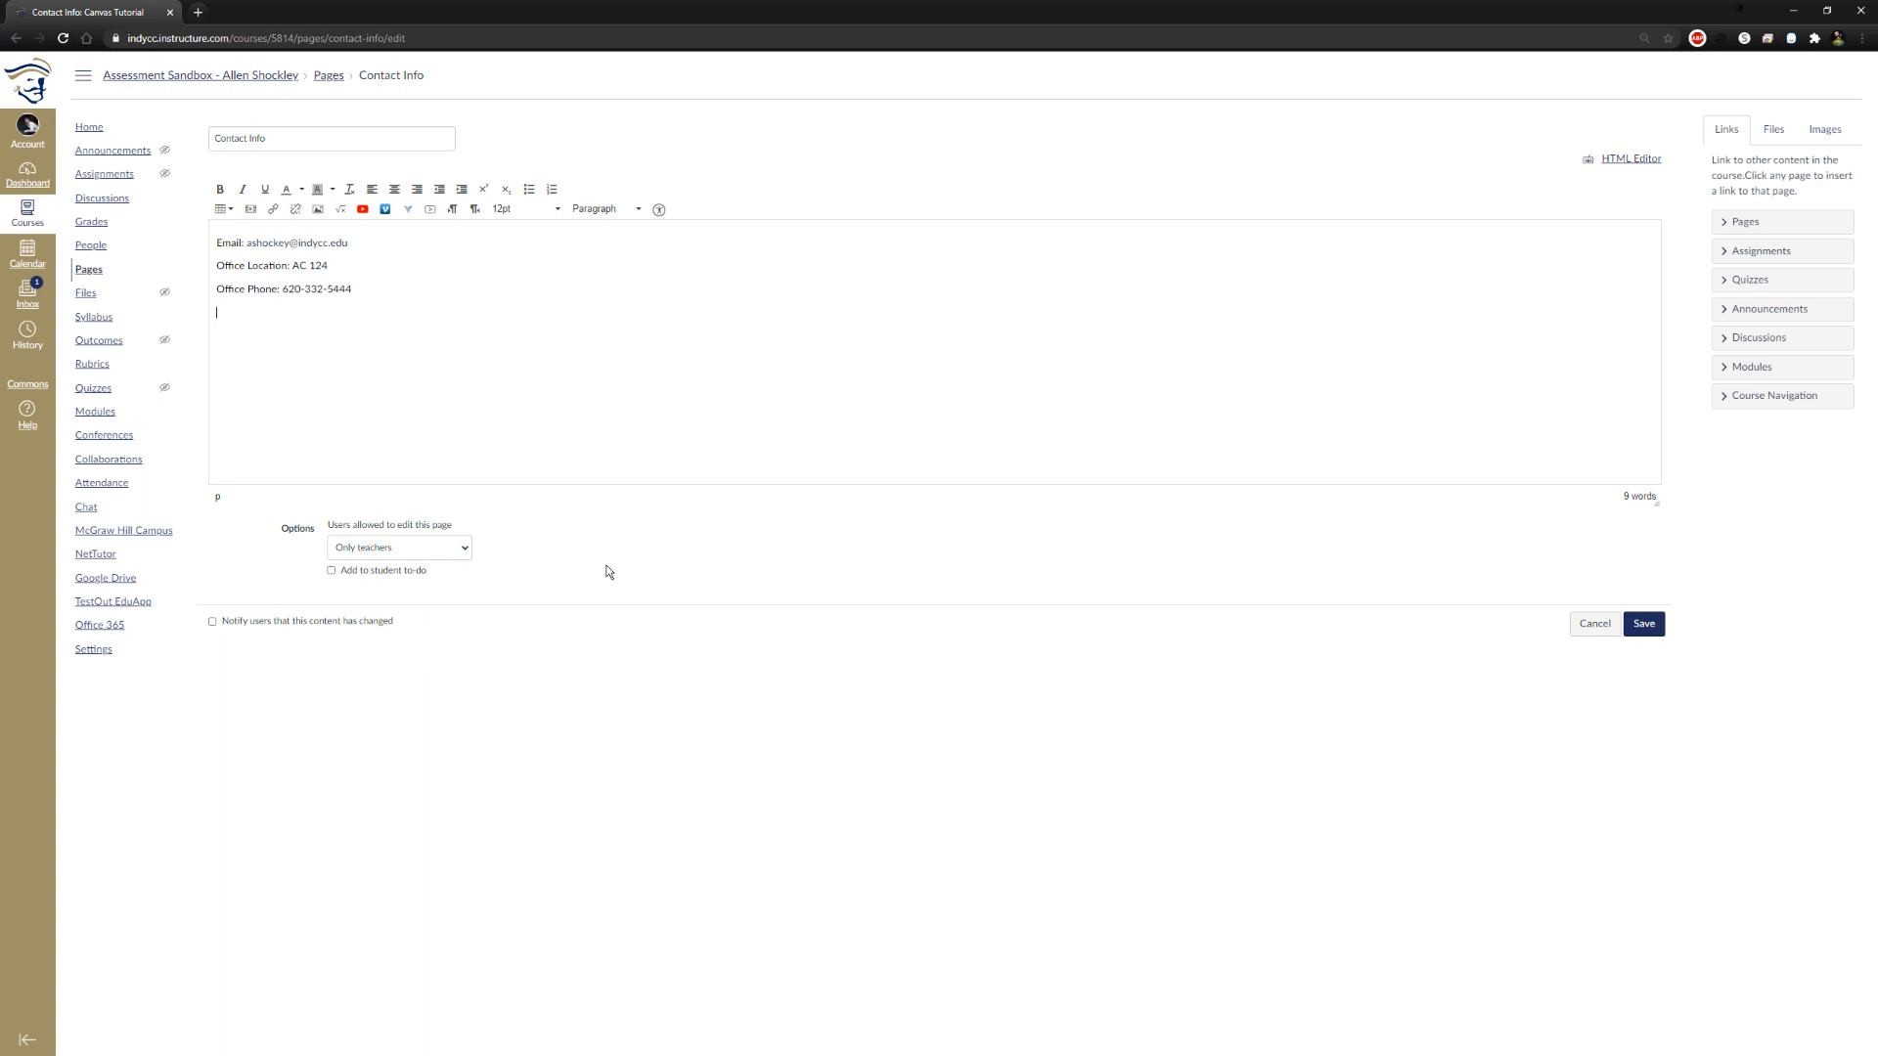
Add an Office Hours entry with MTW below the office phone and save the page
key(Return)
text(Office Hours: MT)
text(W)
click(1648, 626)
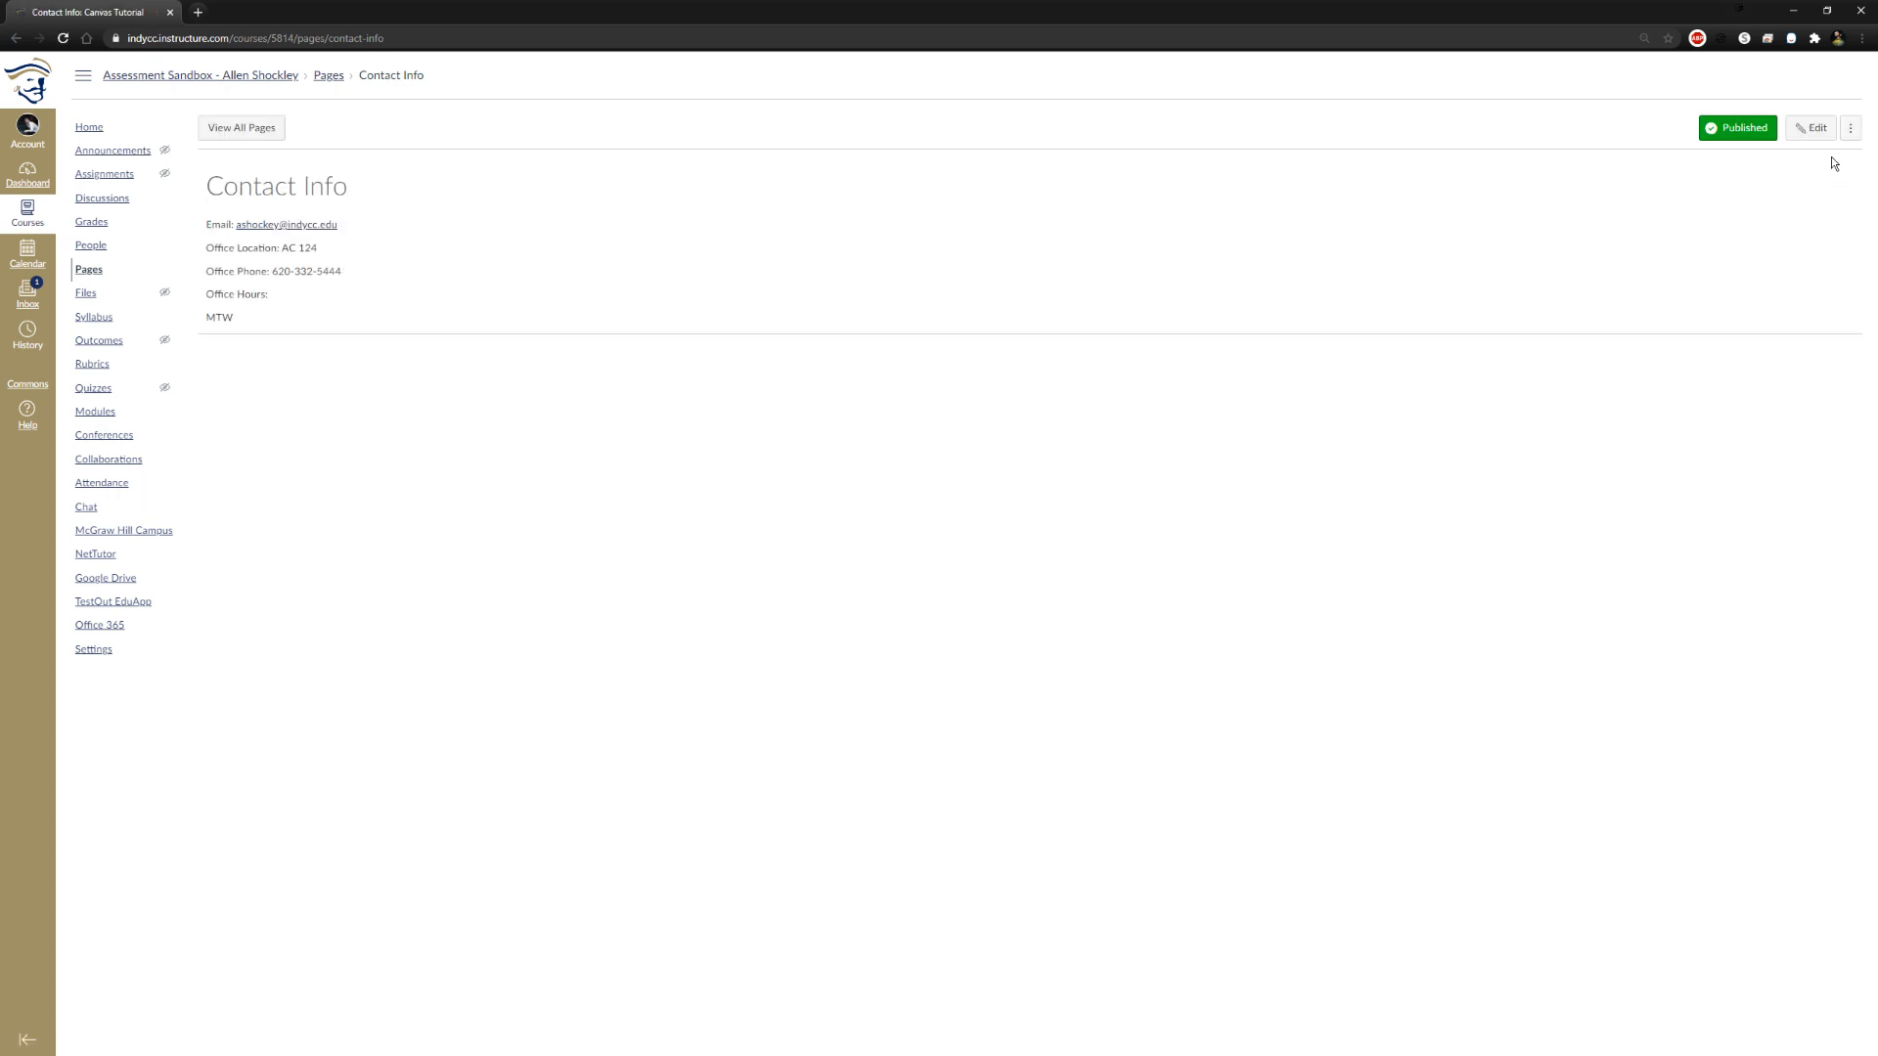
Set the Contact Info page to notify users of changed content, keep editing restricted to only teachers, and save
click(213, 622)
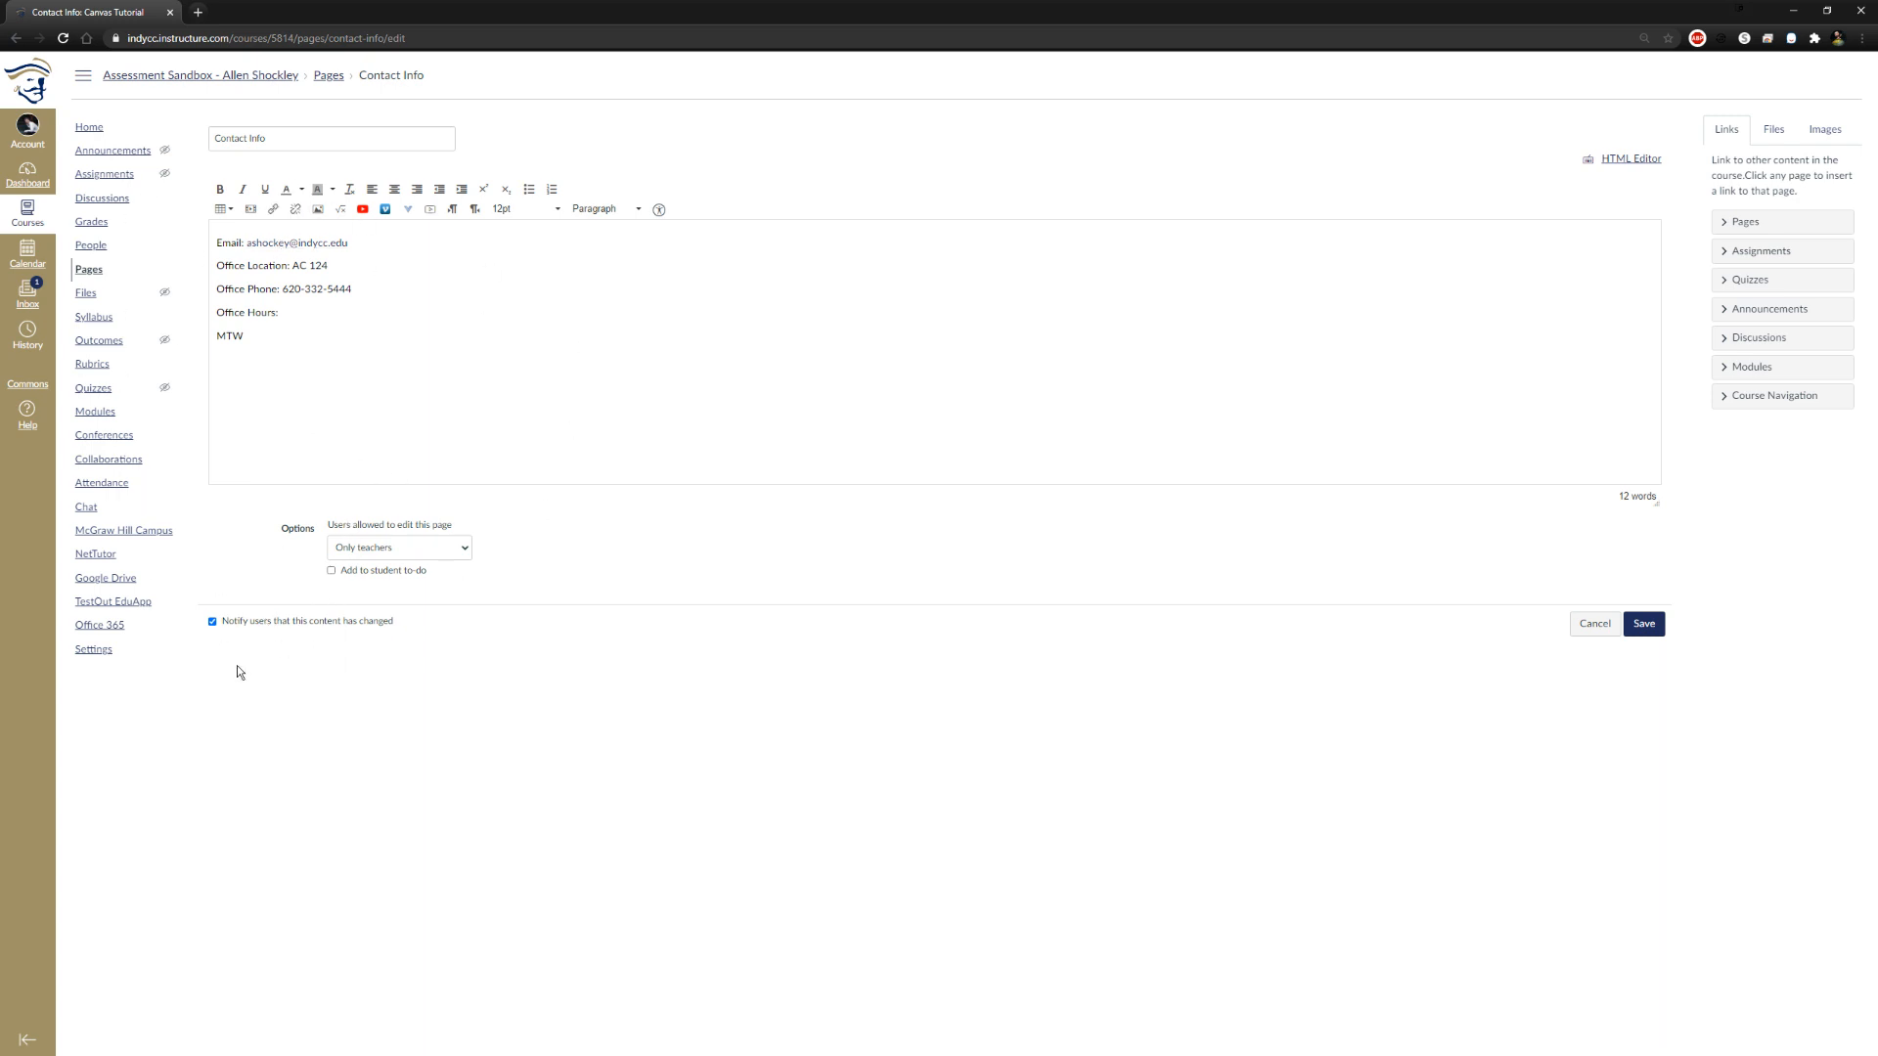
click(466, 548)
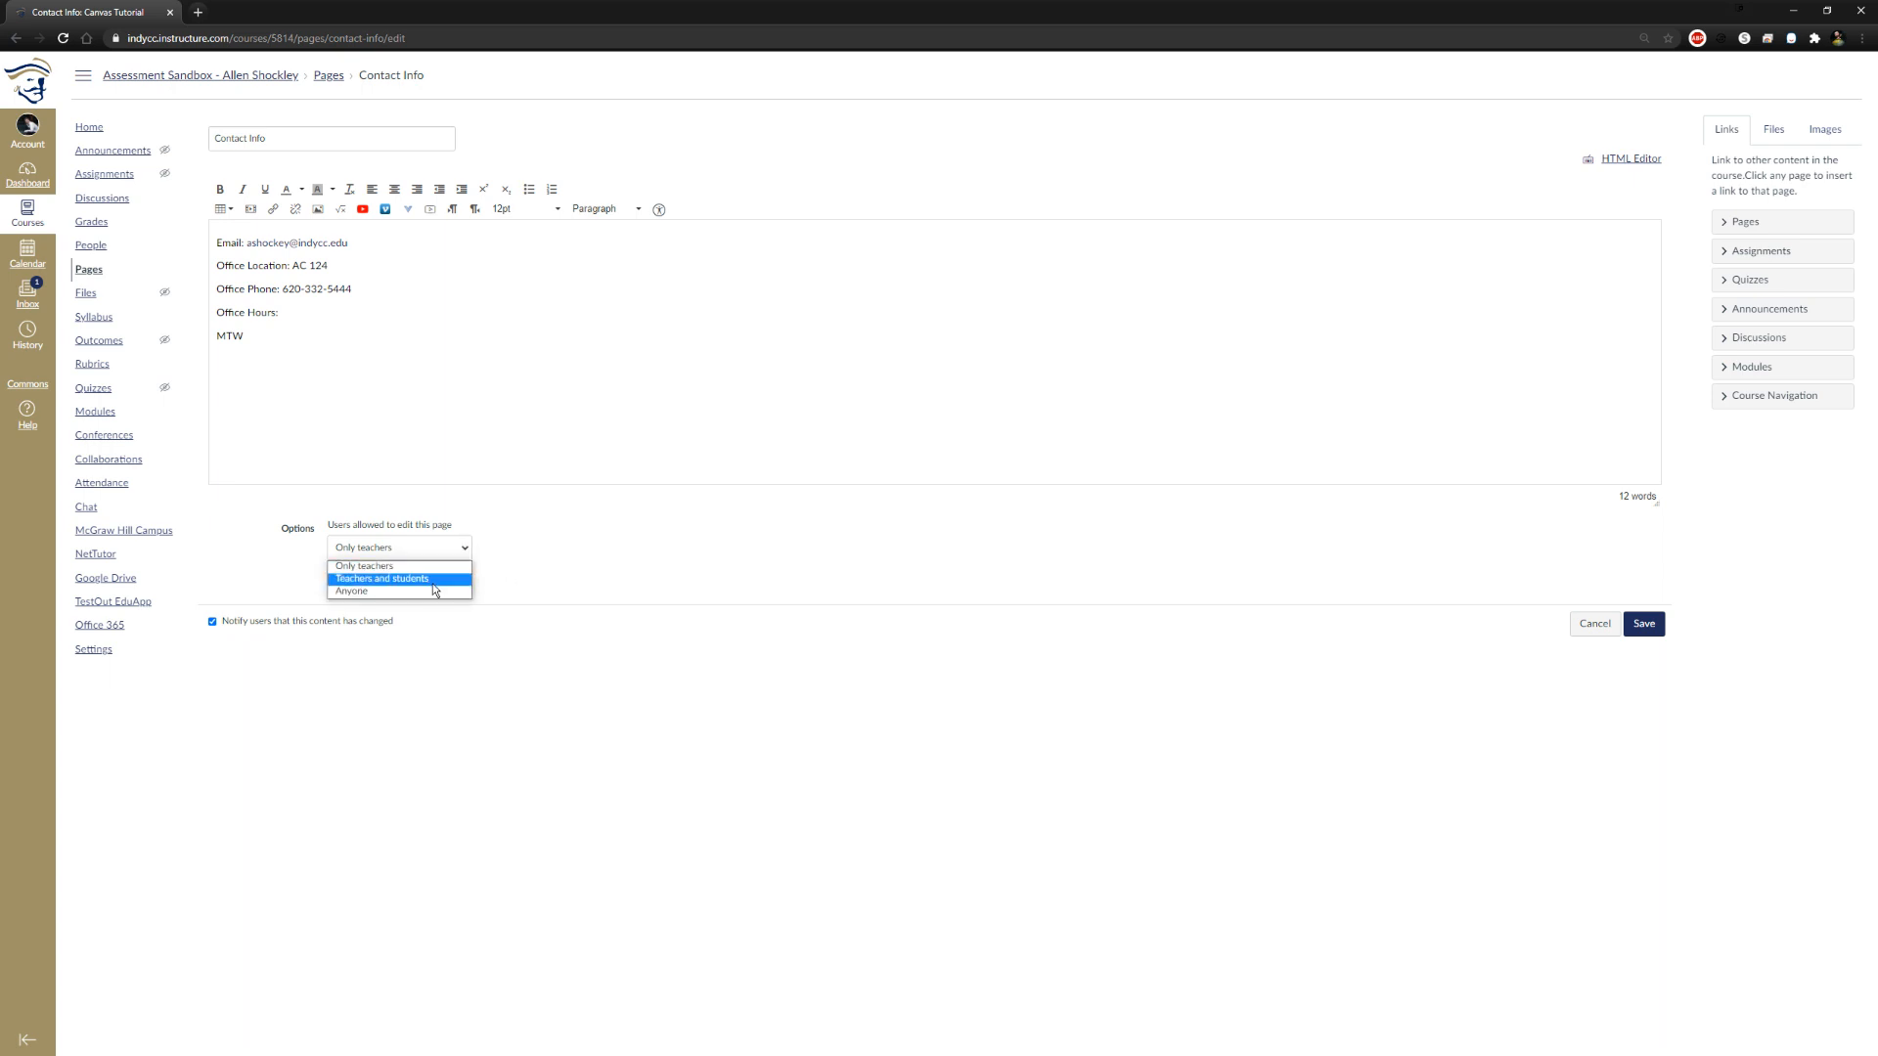
click(537, 566)
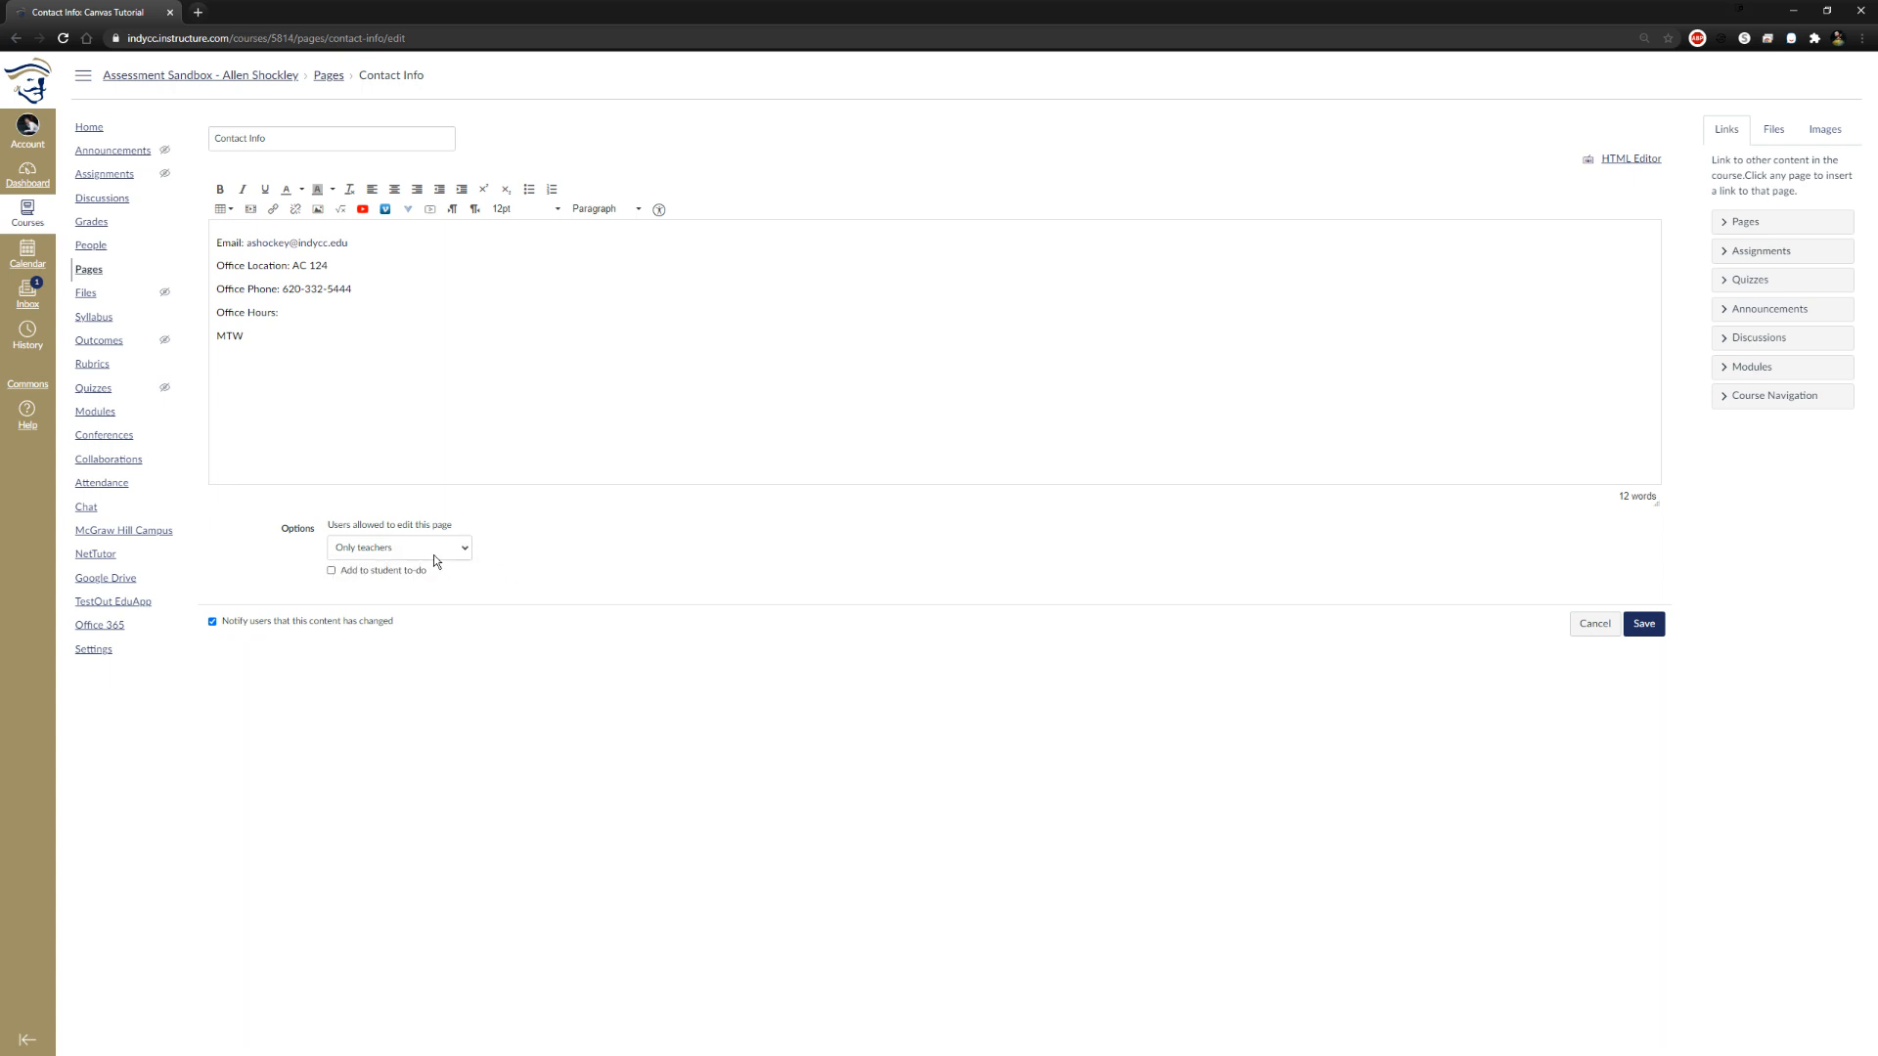
click(1643, 624)
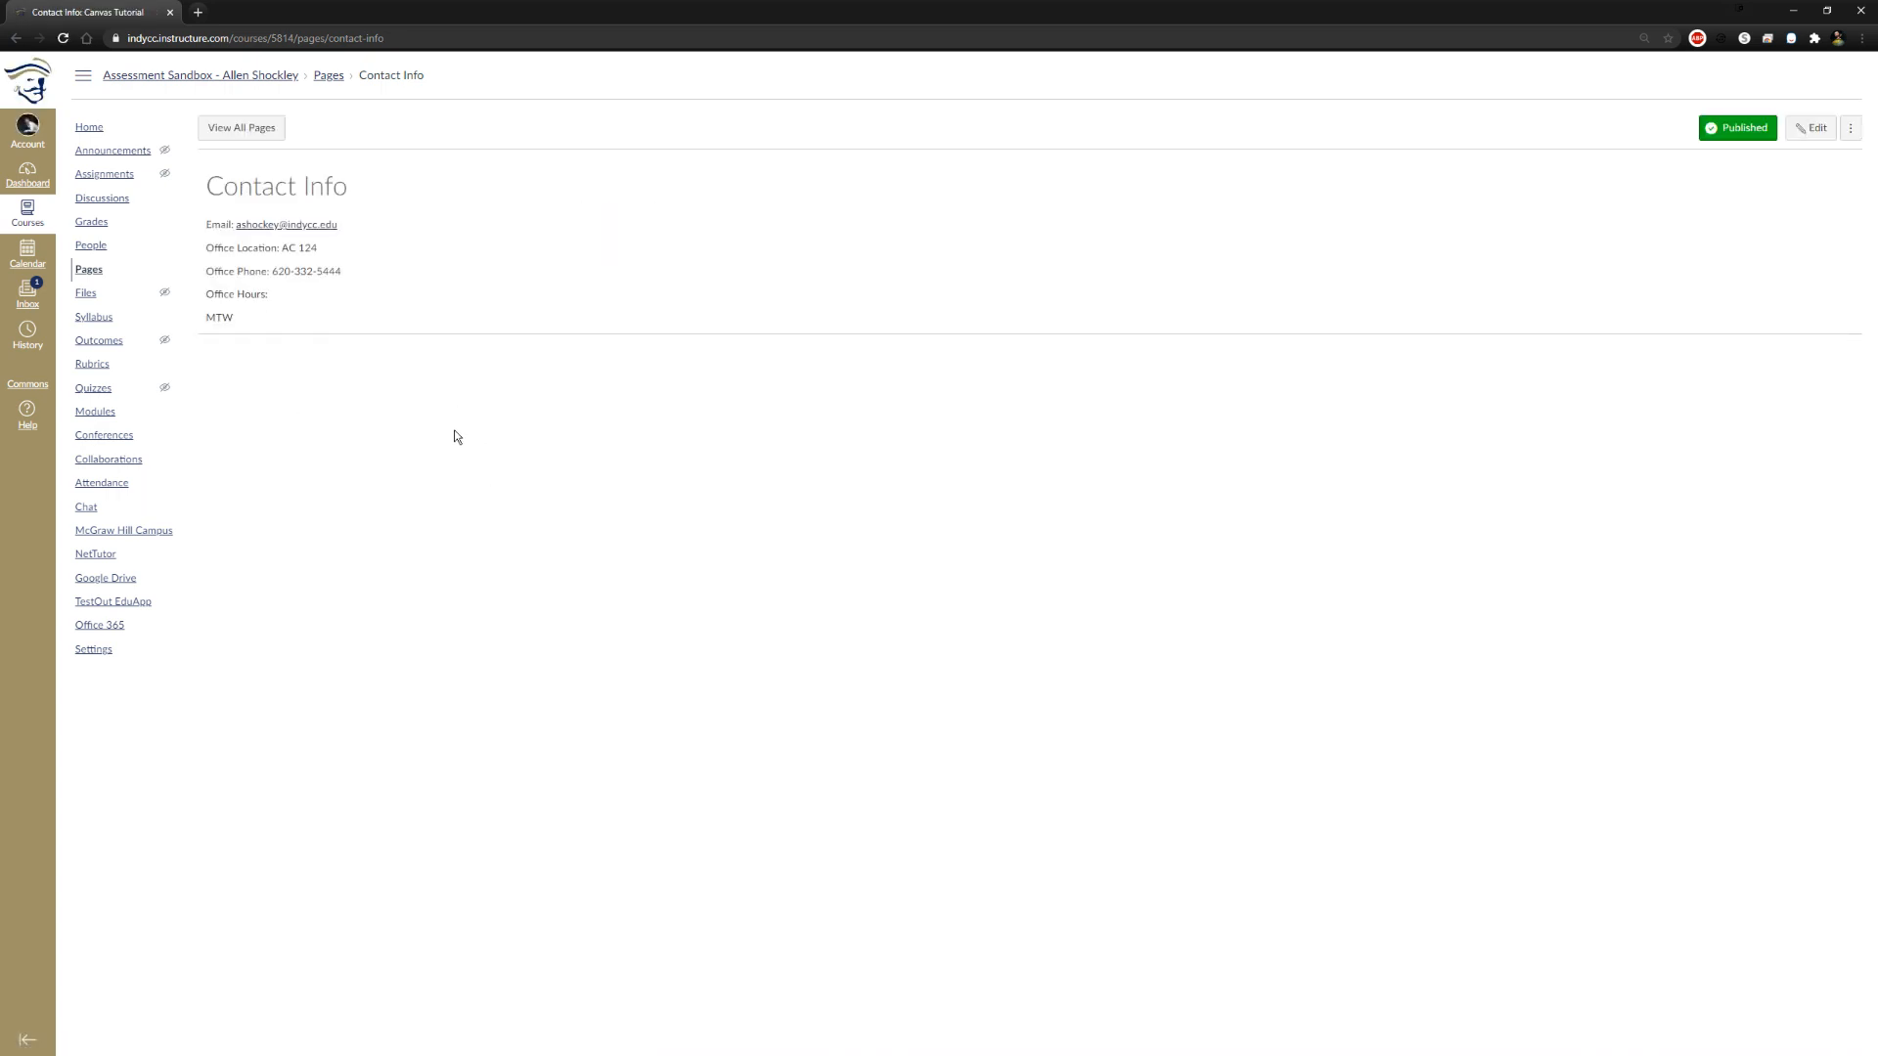
Try the email link on the Contact Info page and dismiss the app chooser
click(306, 231)
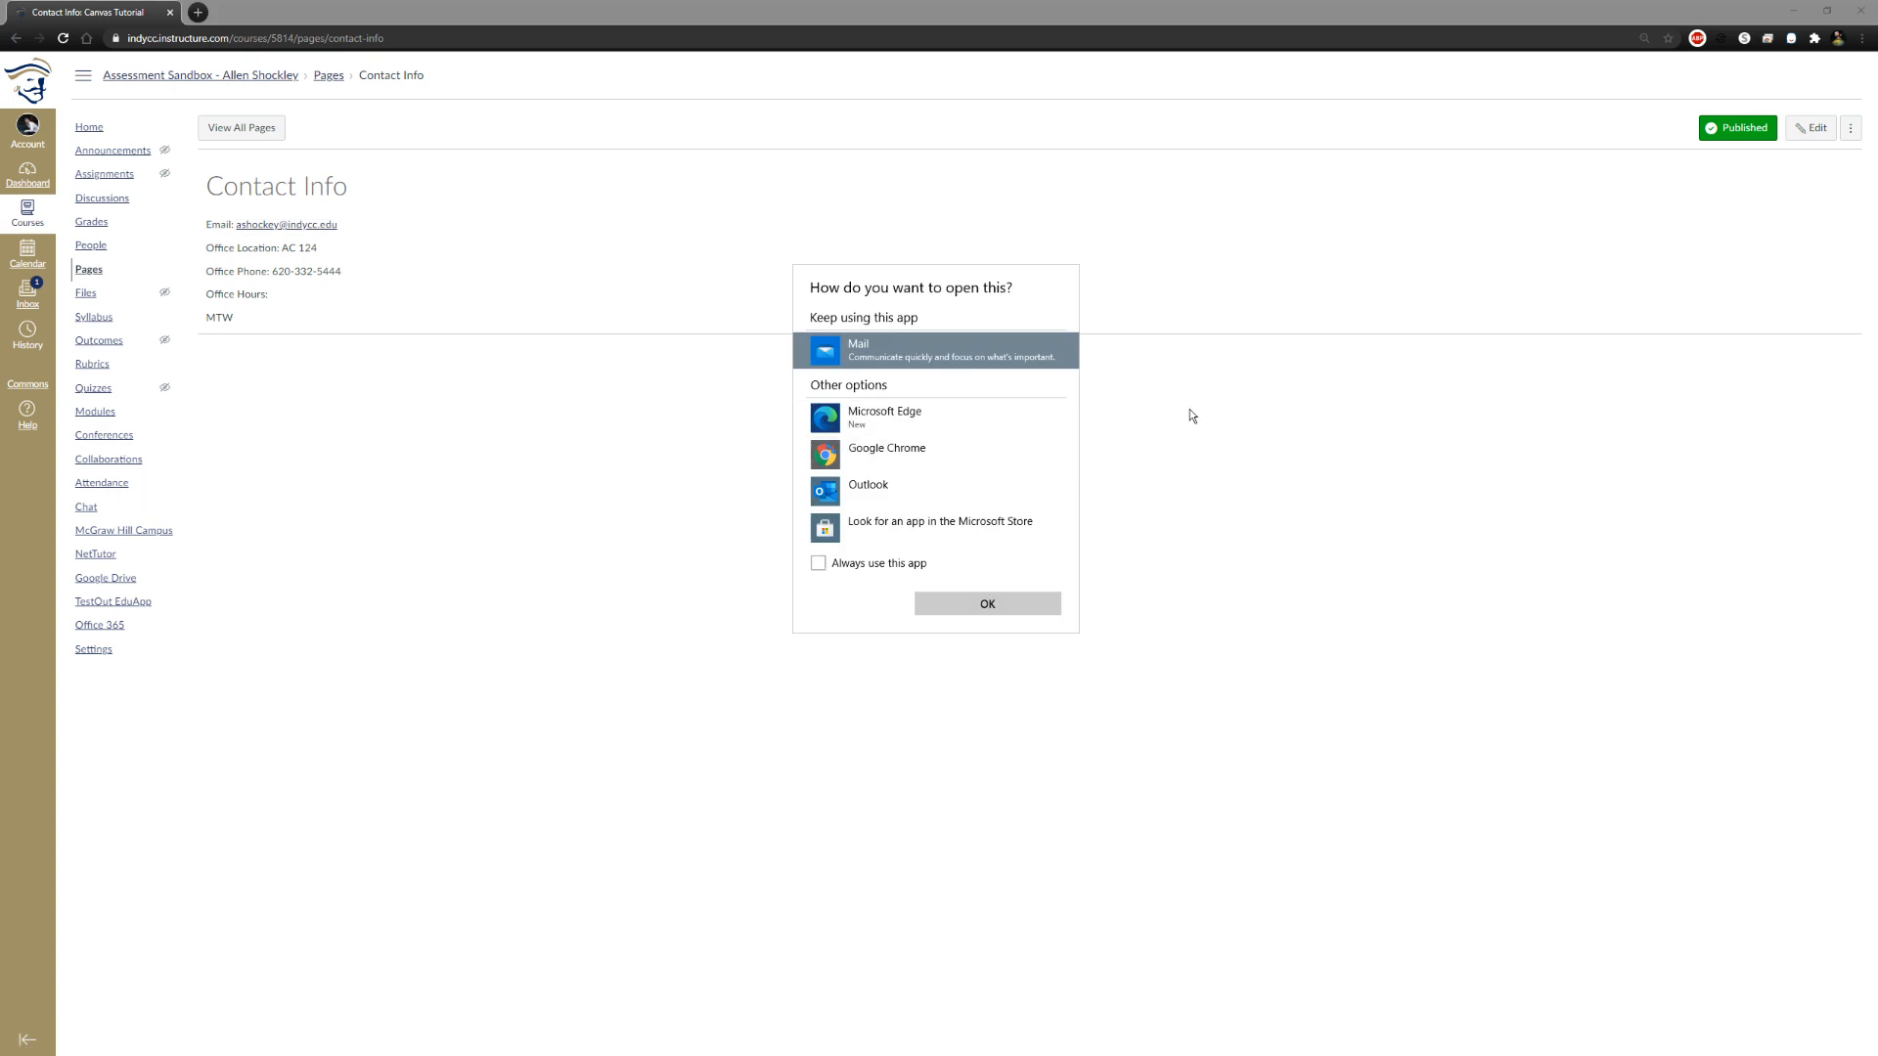
click(1293, 617)
click(833, 748)
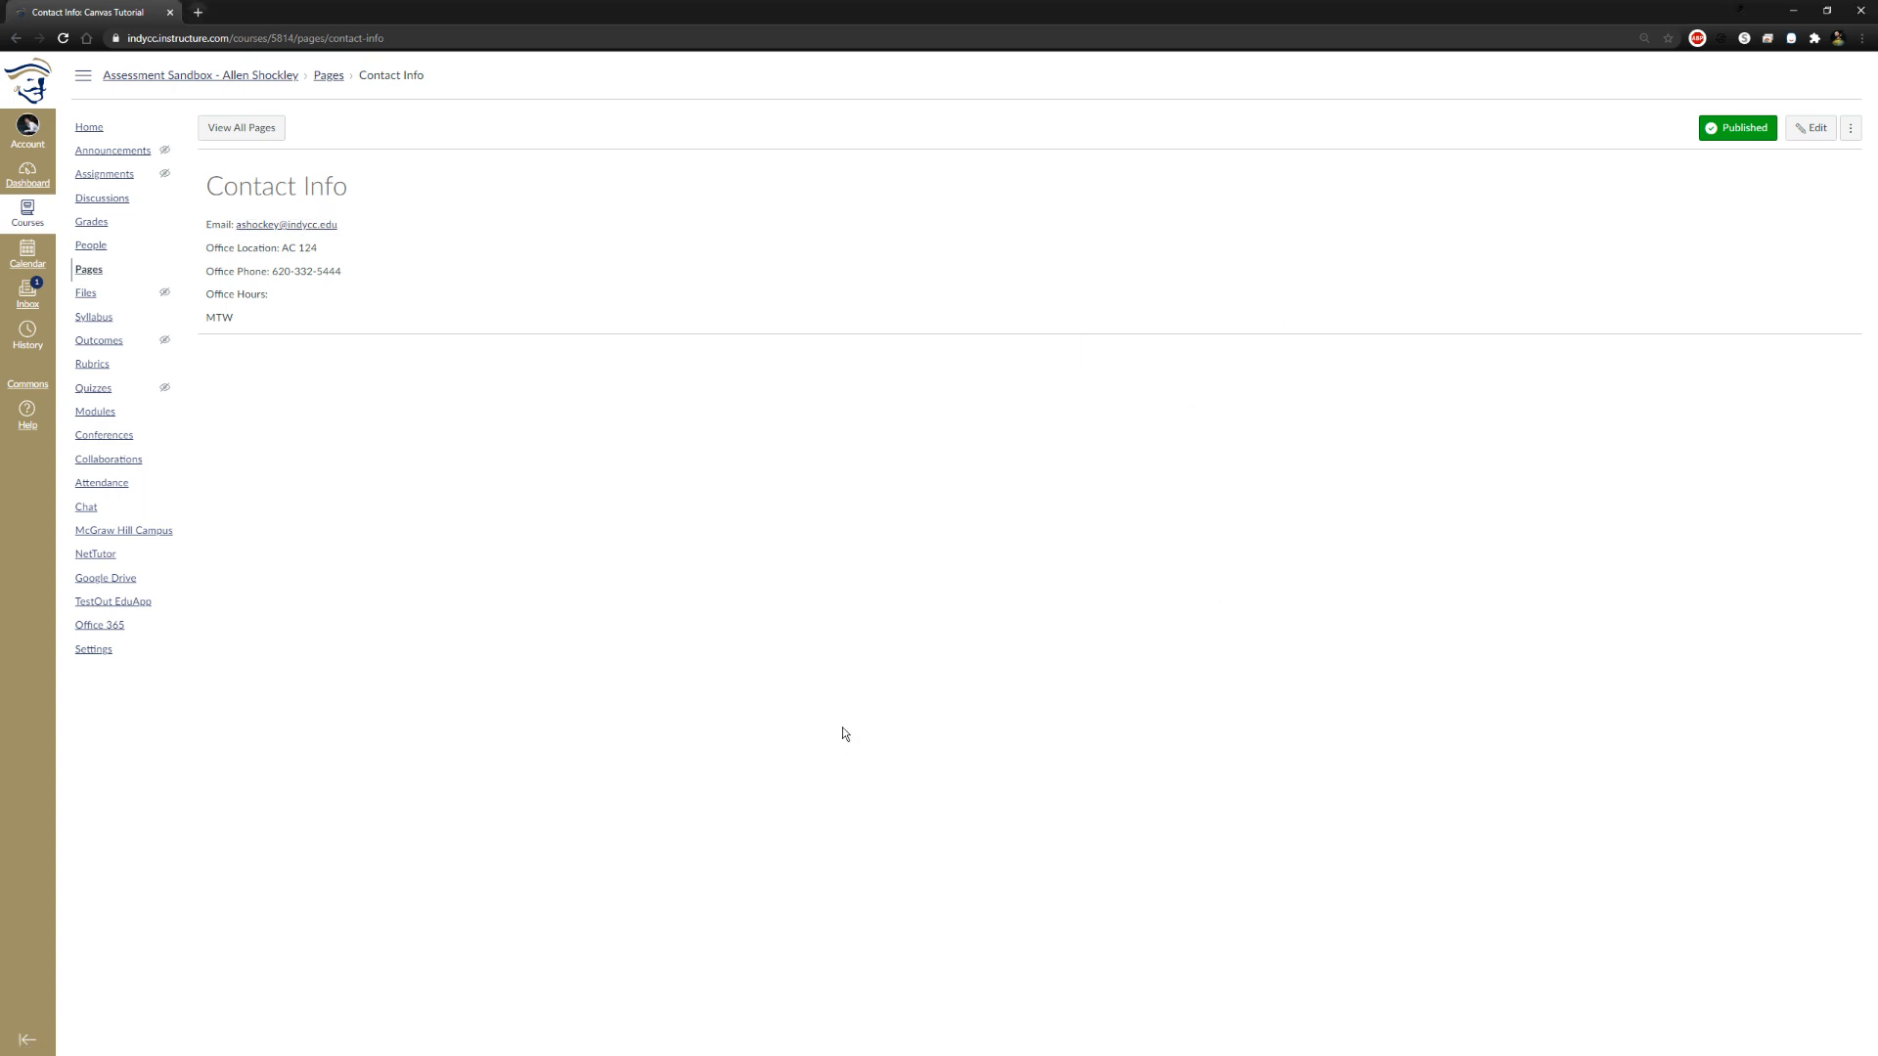
Return from the Contact Info page to the course home page
click(329, 75)
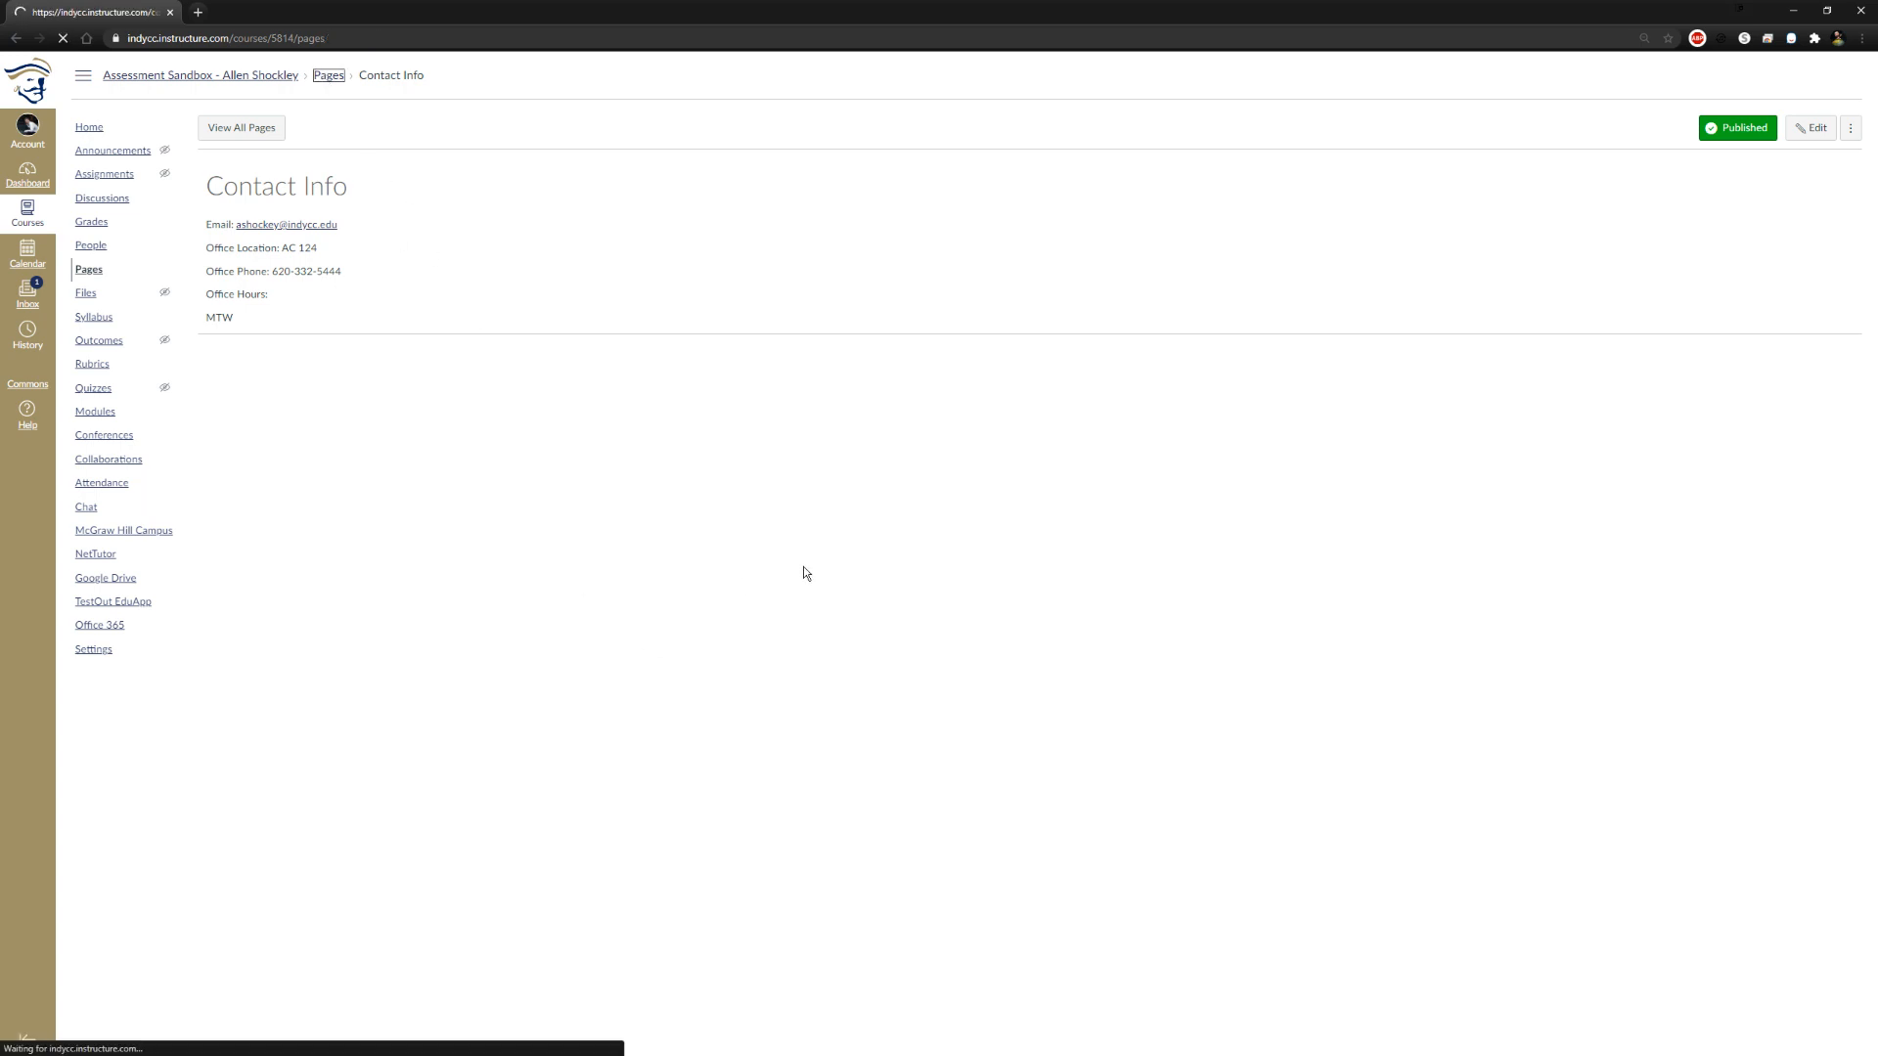
click(235, 76)
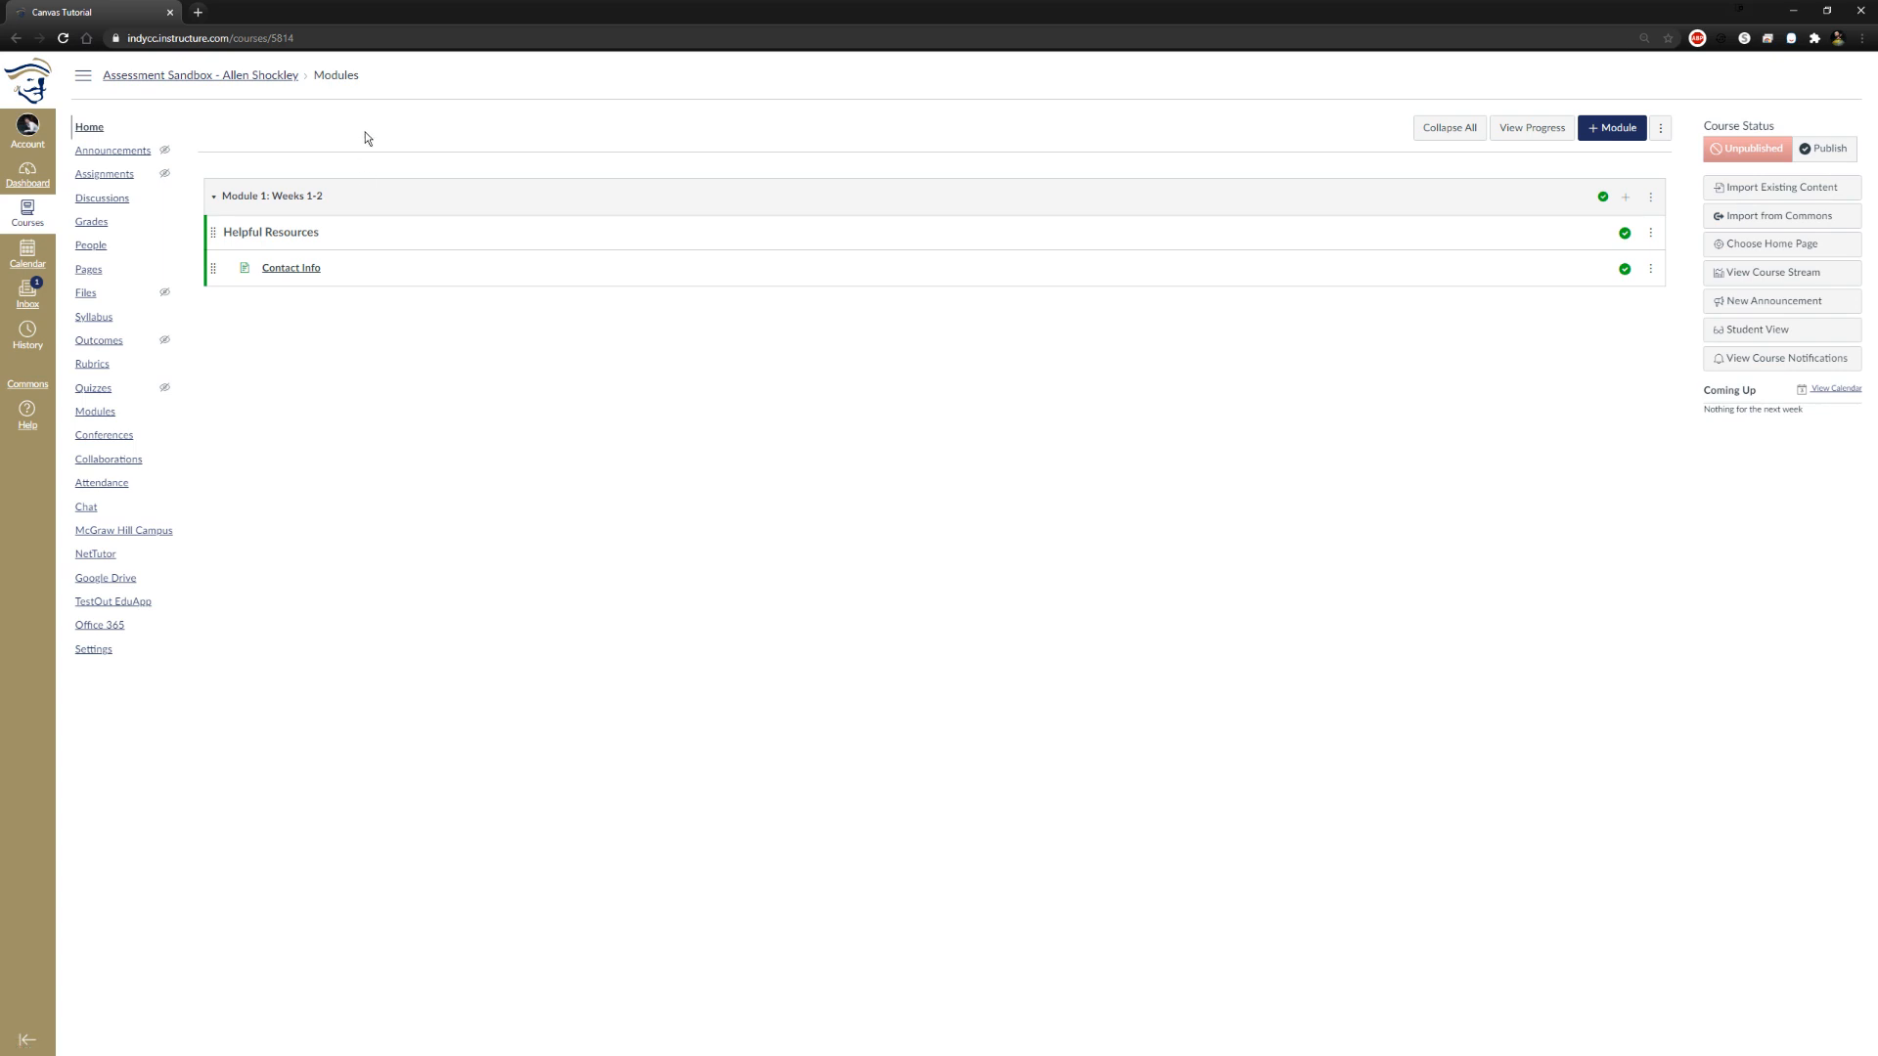
click(148, 78)
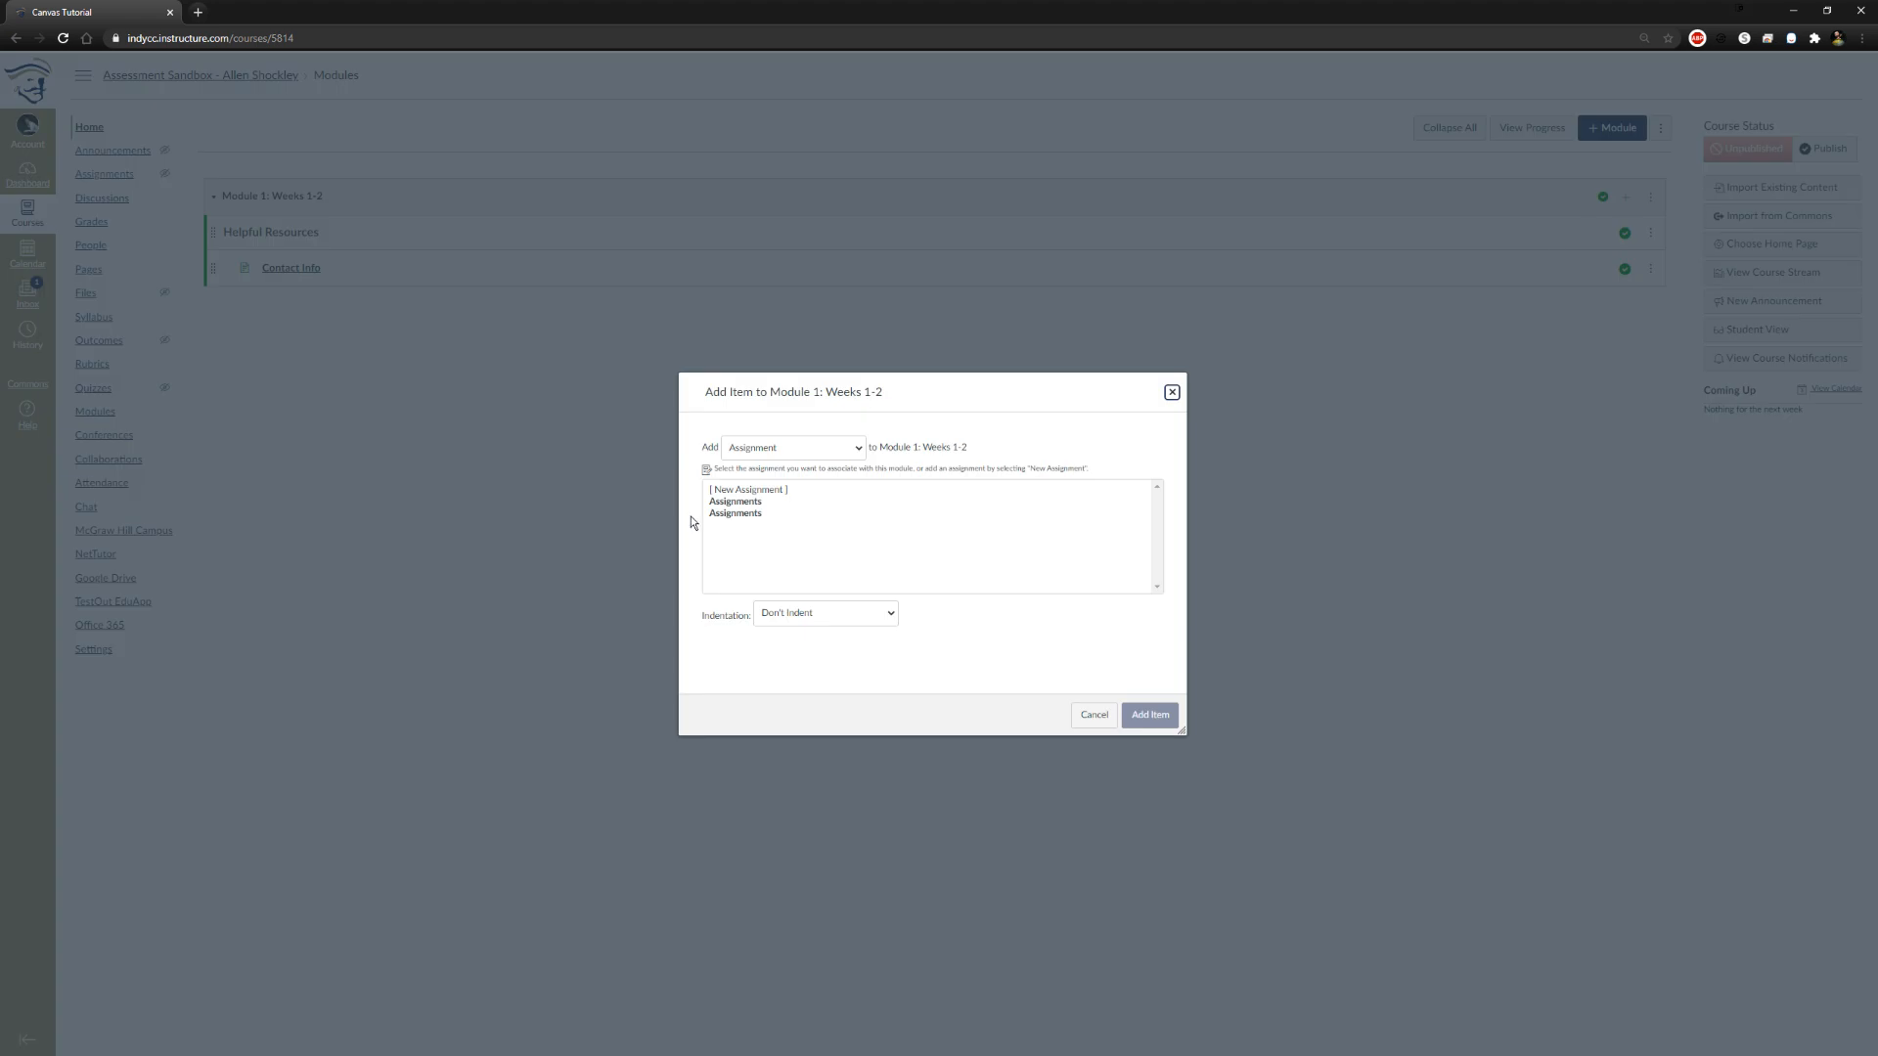
Begin adding a new file item to Module 1: Weeks 1-2 and choose 81and82.mp3 from the Downloads folder
click(857, 451)
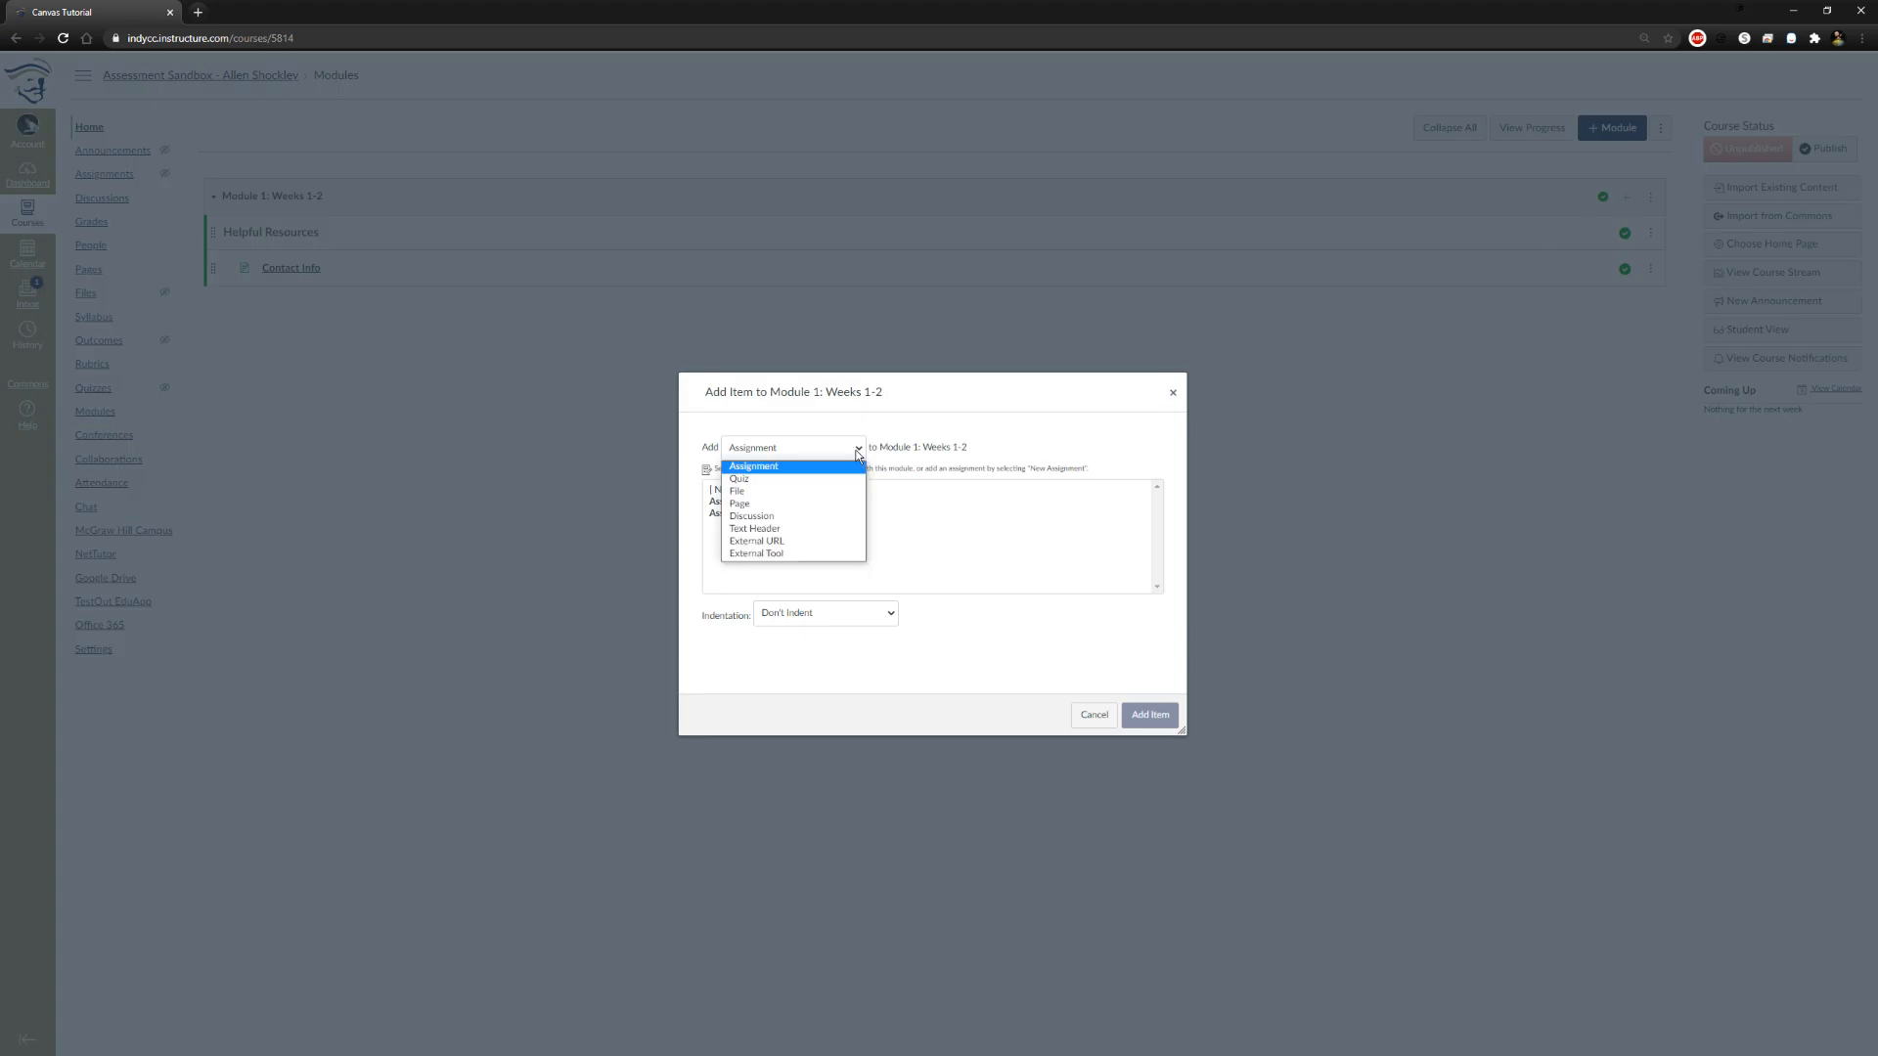
click(795, 492)
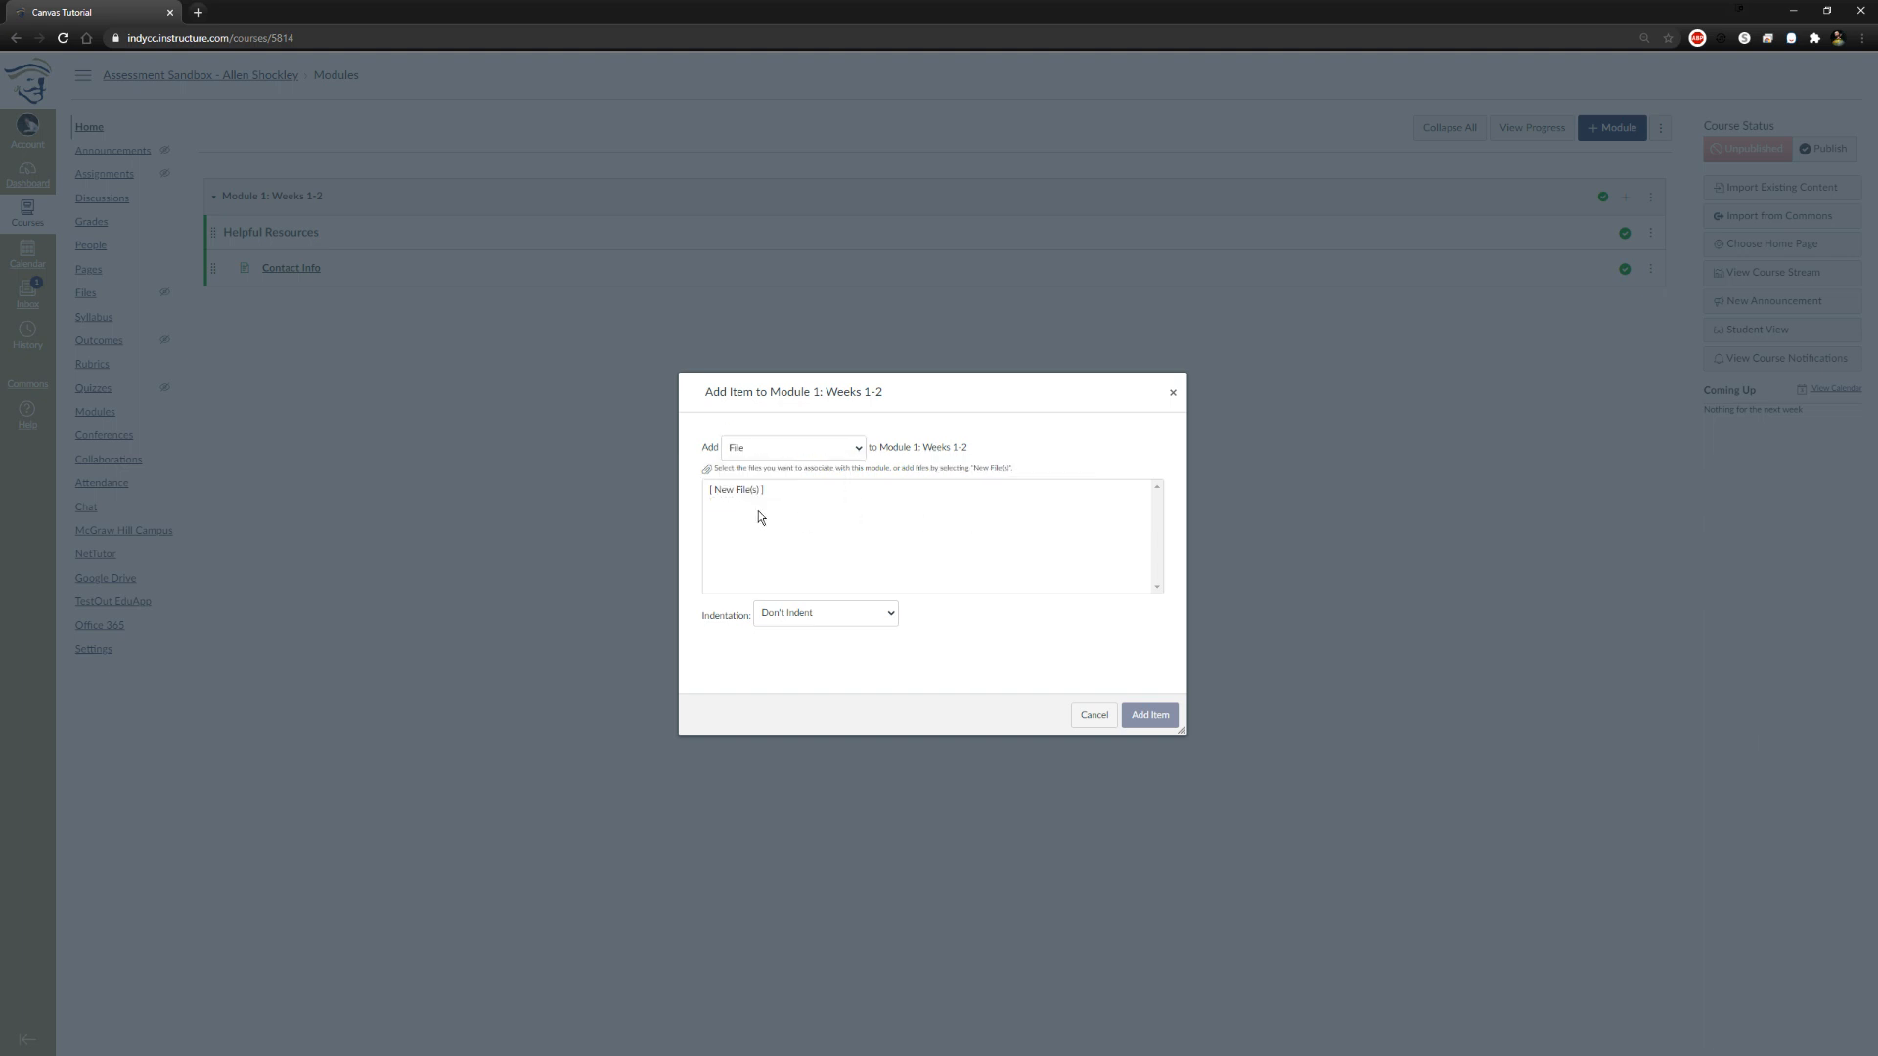
scroll(929, 621, down, 1)
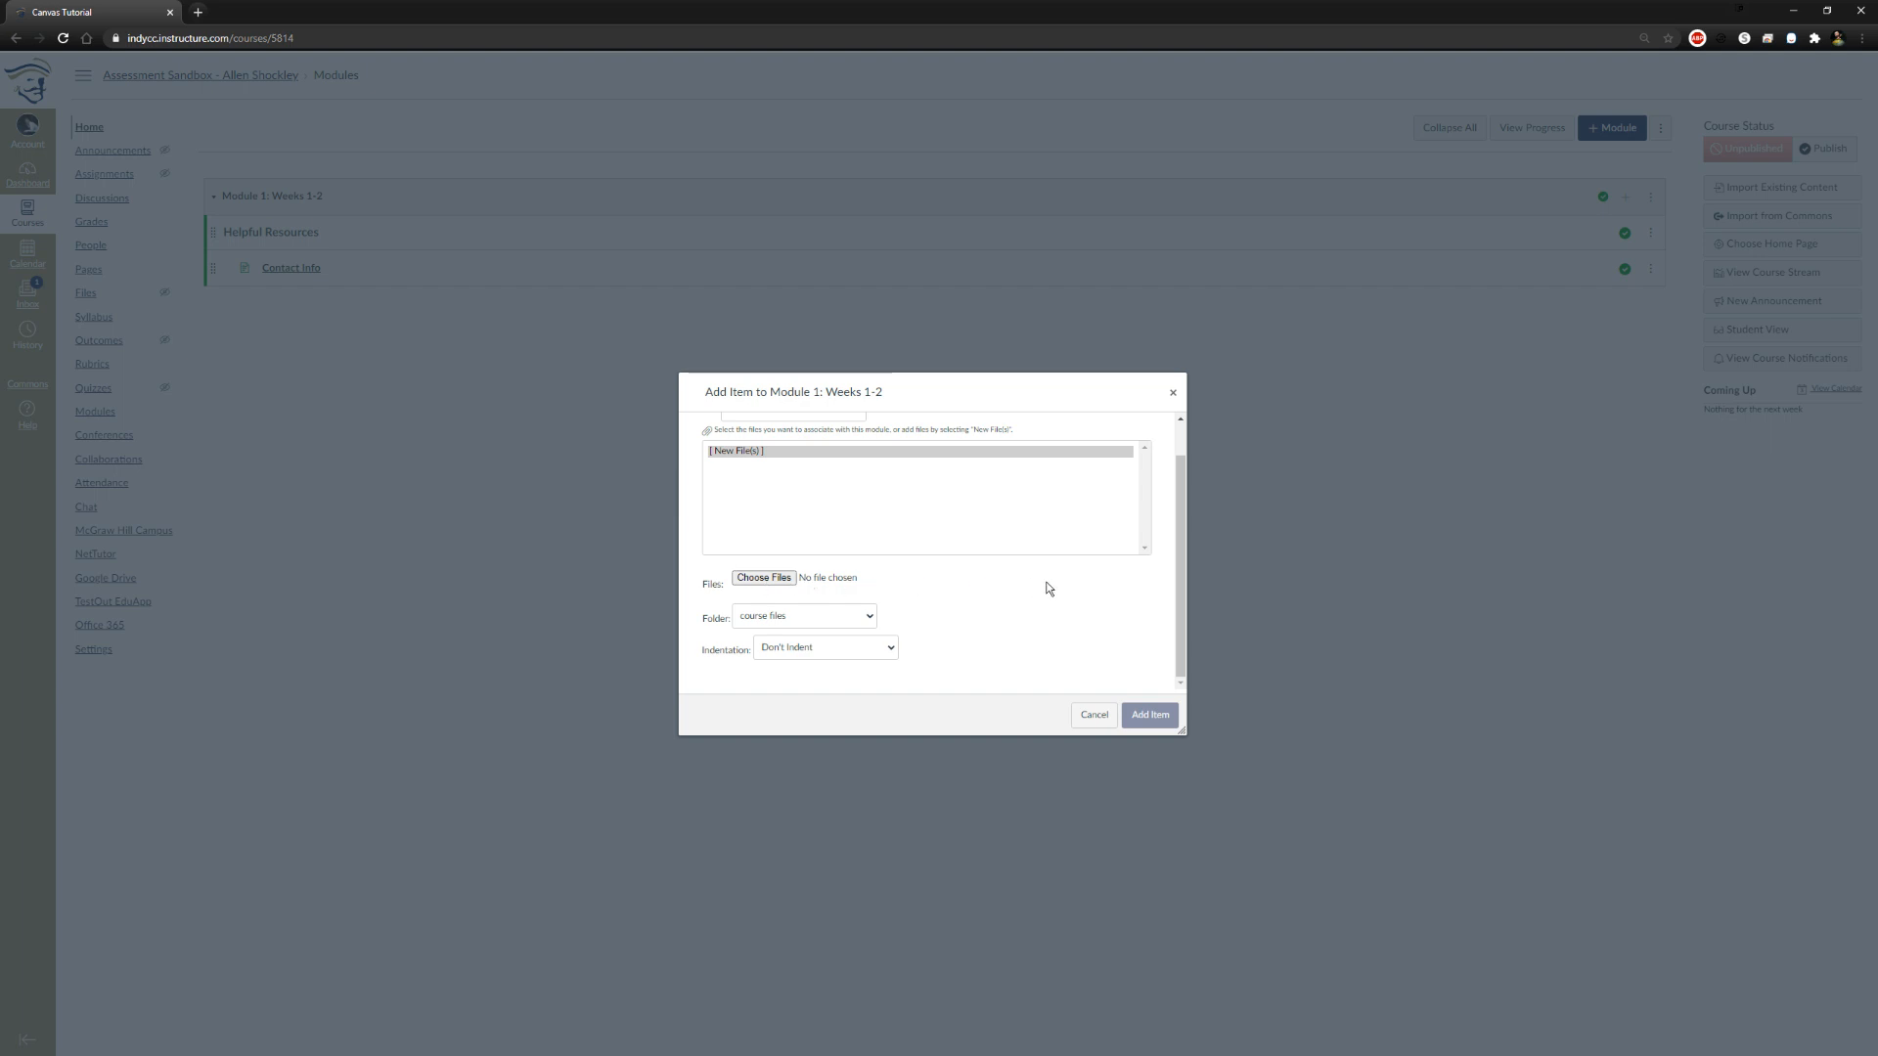
click(782, 578)
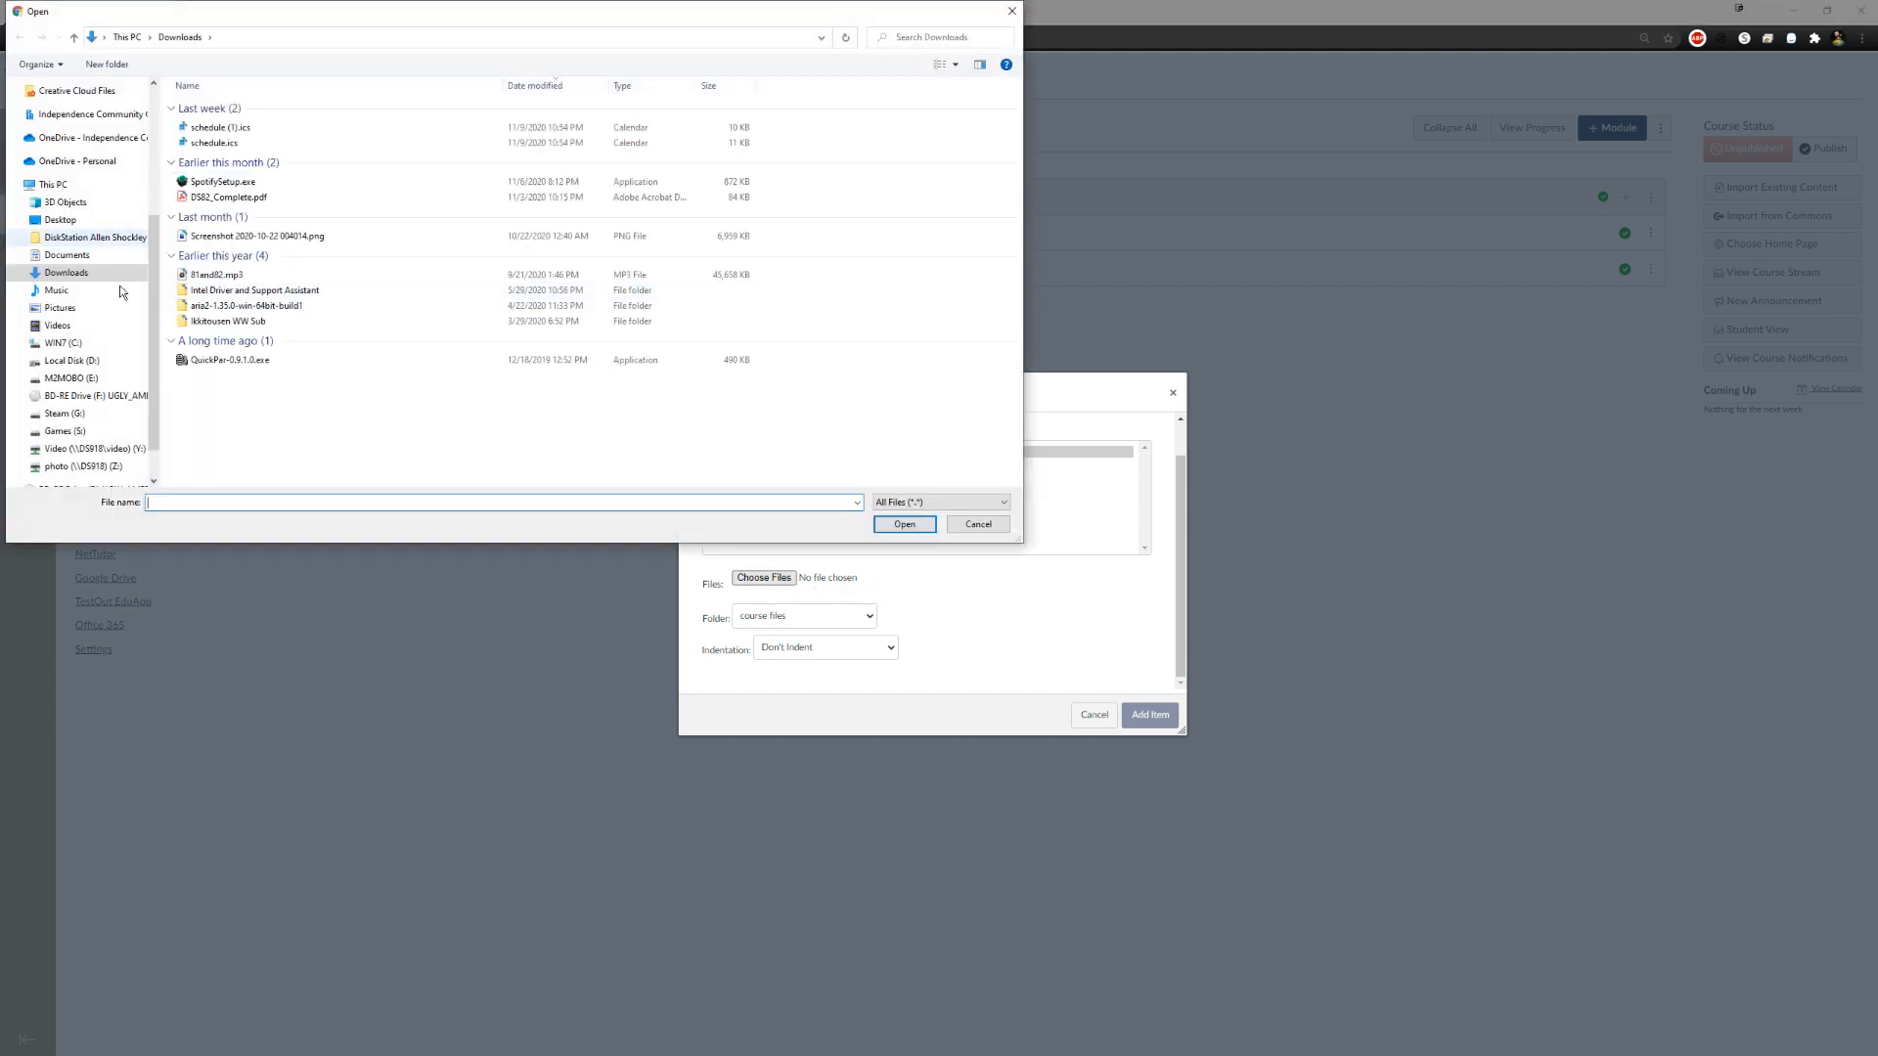
scroll(106, 345, down, 1)
click(96, 385)
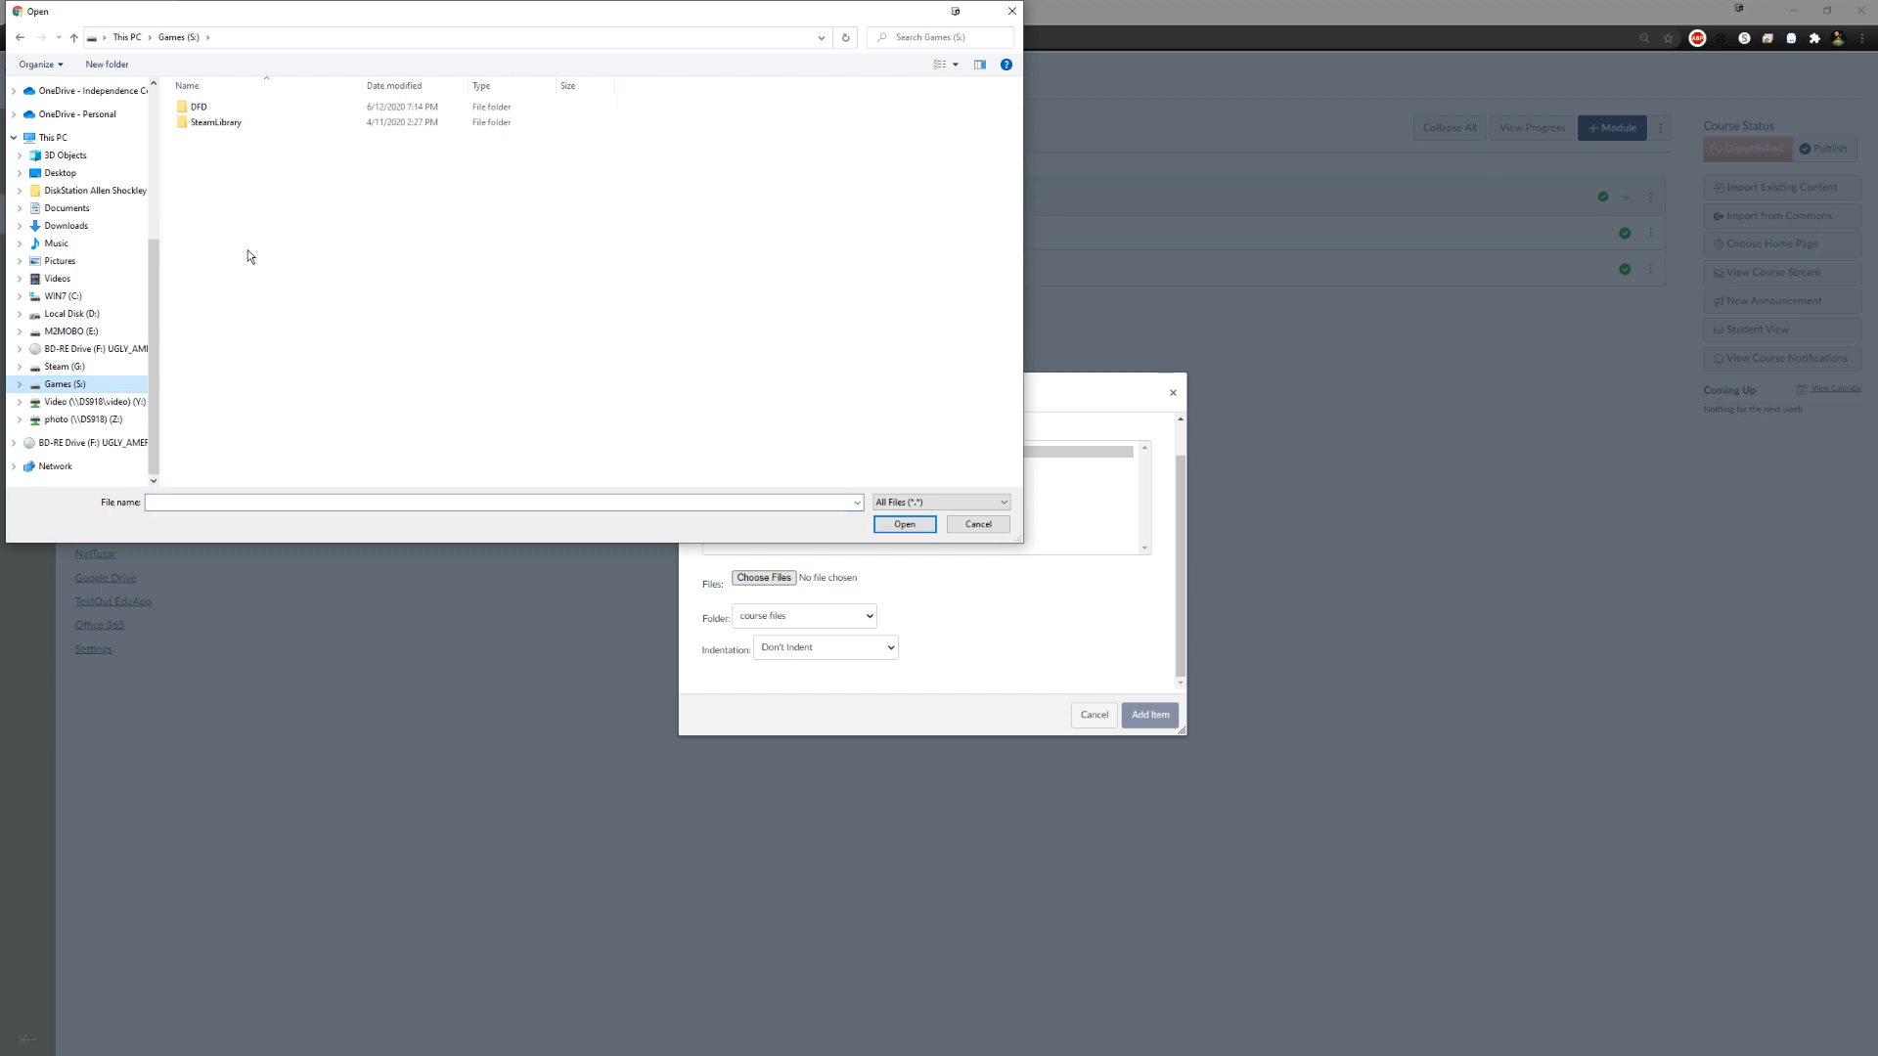
click(221, 131)
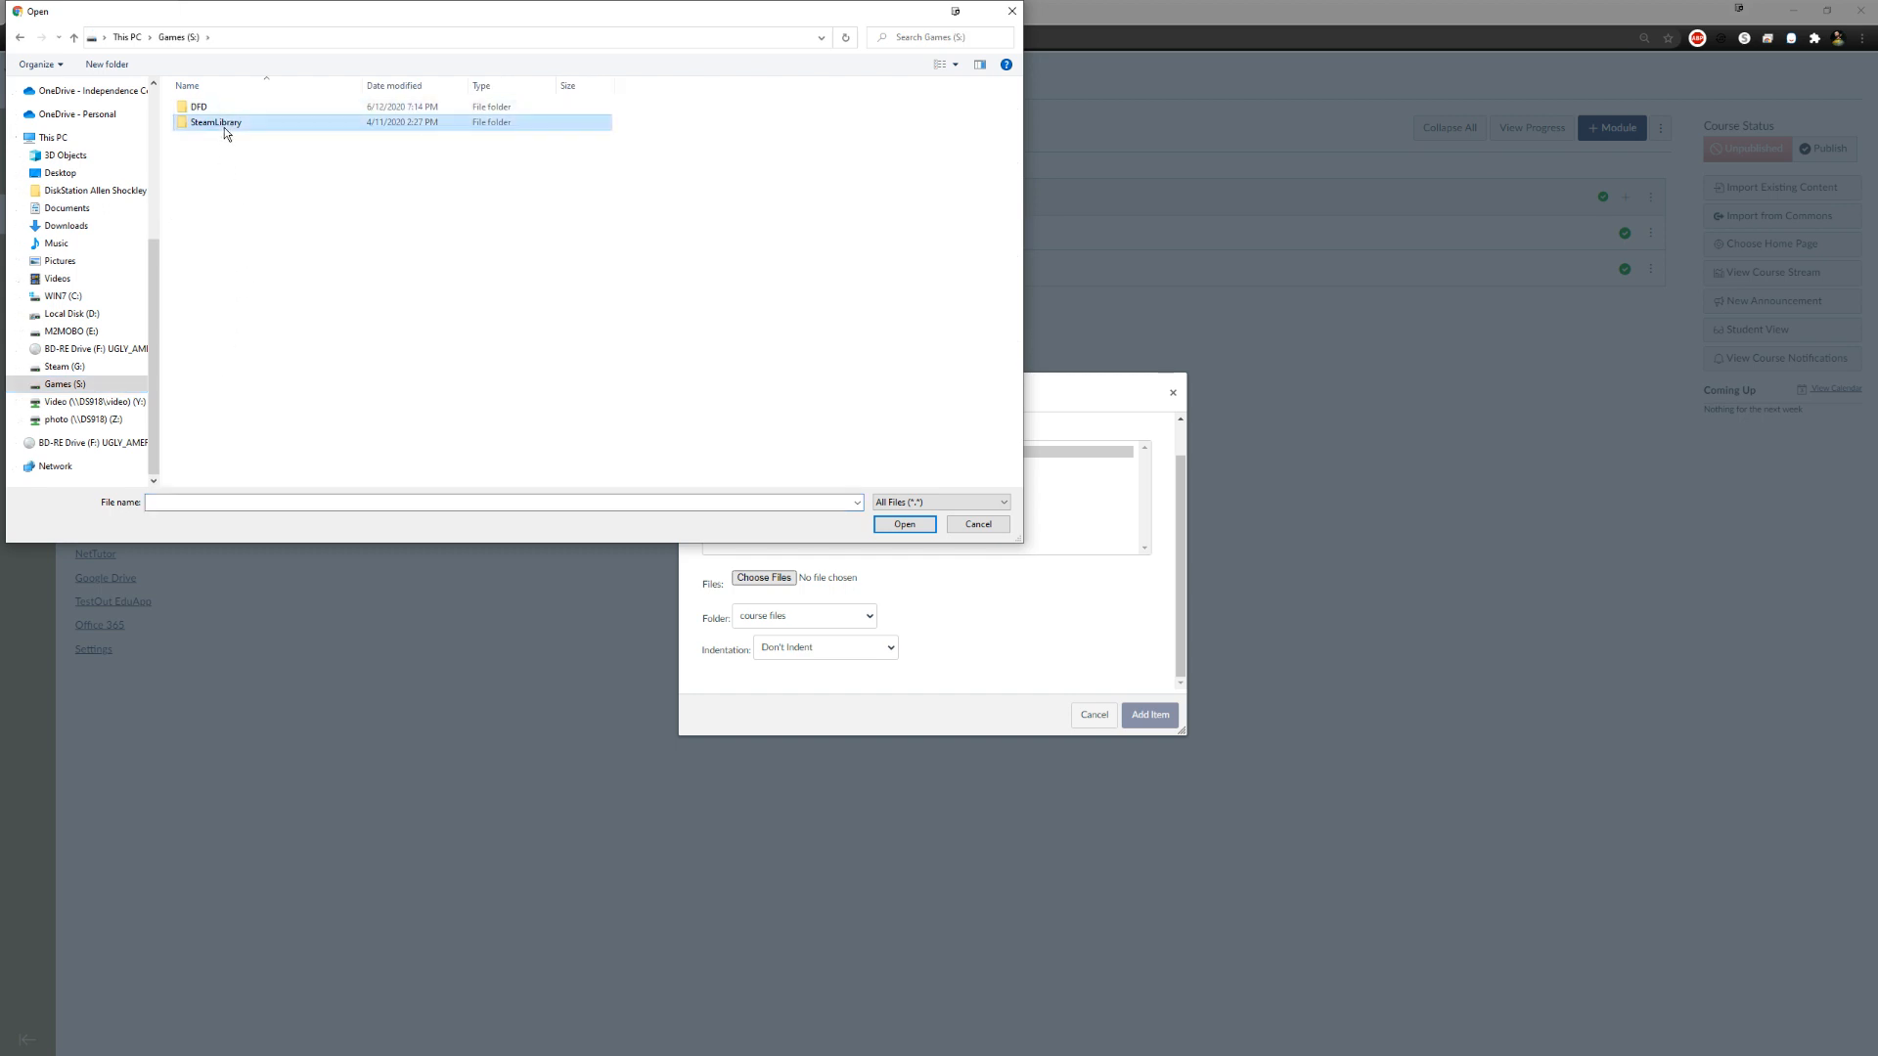
key(alt+Left)
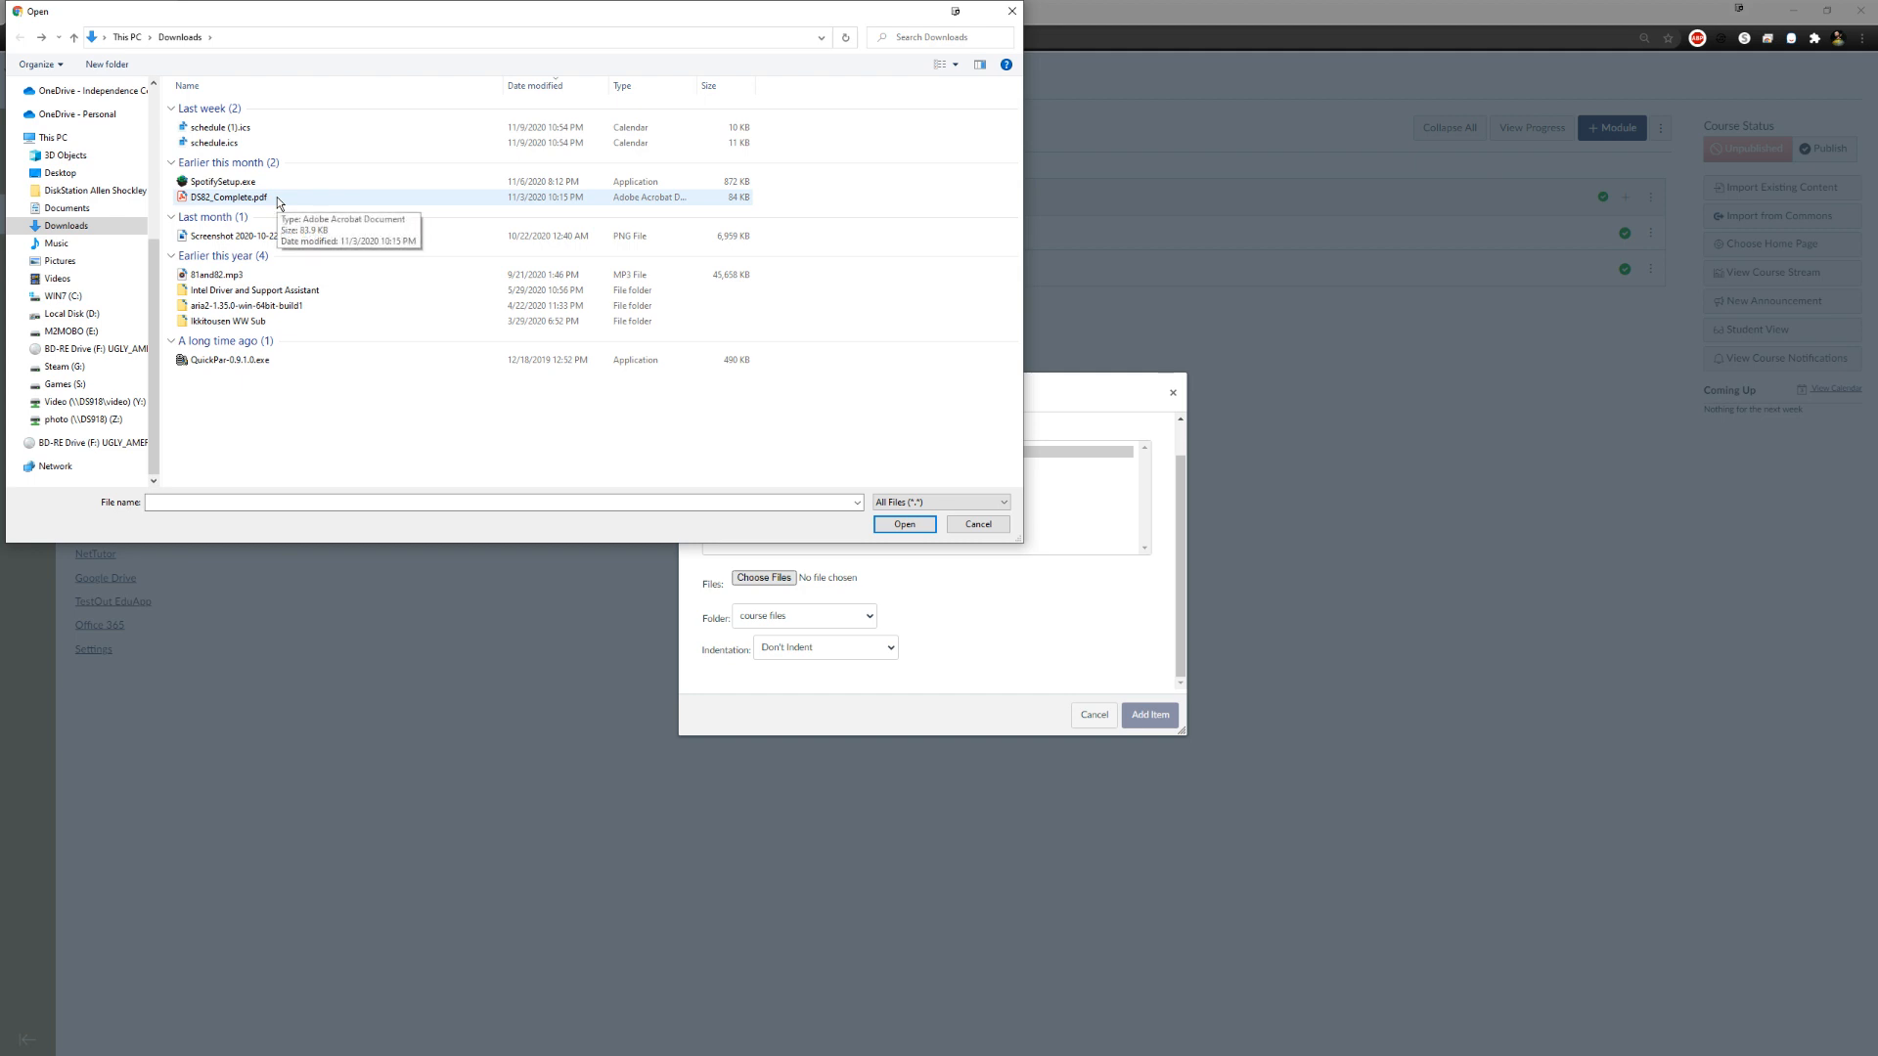
click(217, 275)
click(890, 522)
Keep the upload in the course files folder, set Indent 1 Level, and add the file to the module
click(869, 617)
click(975, 640)
click(842, 648)
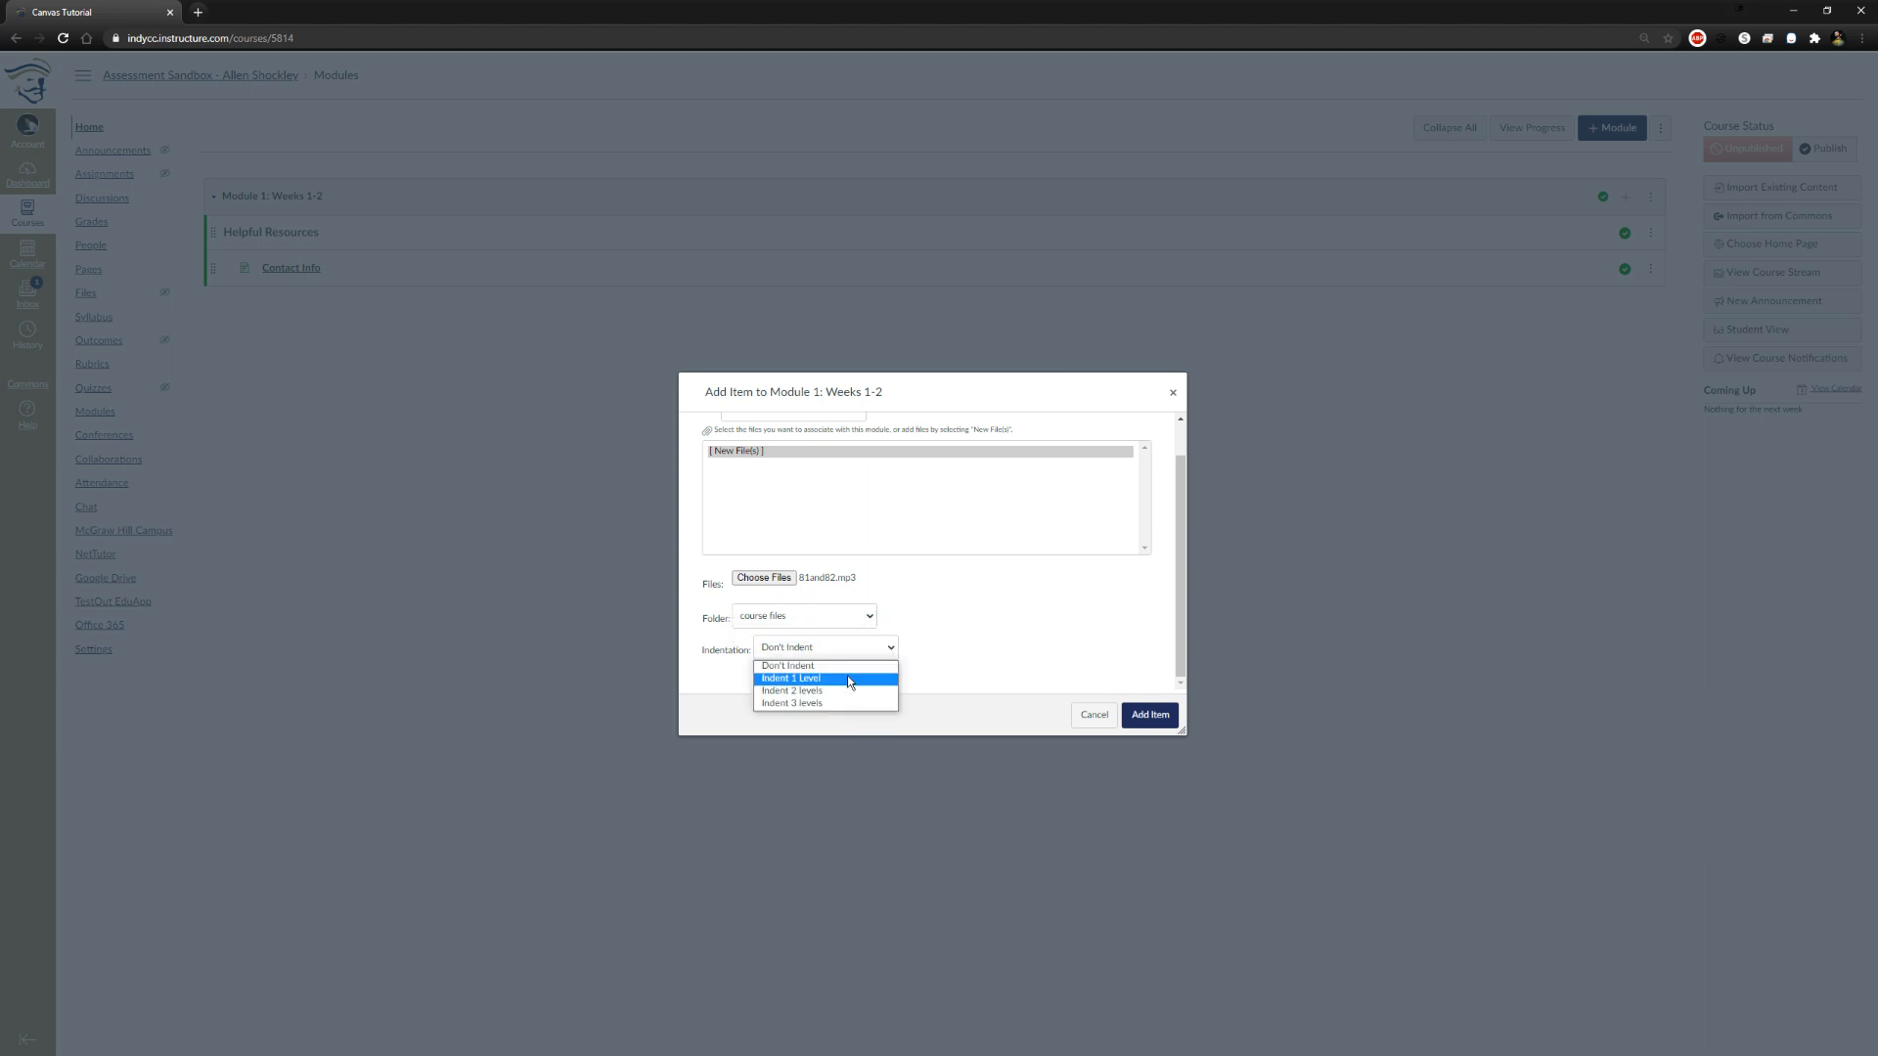
click(849, 679)
click(1148, 713)
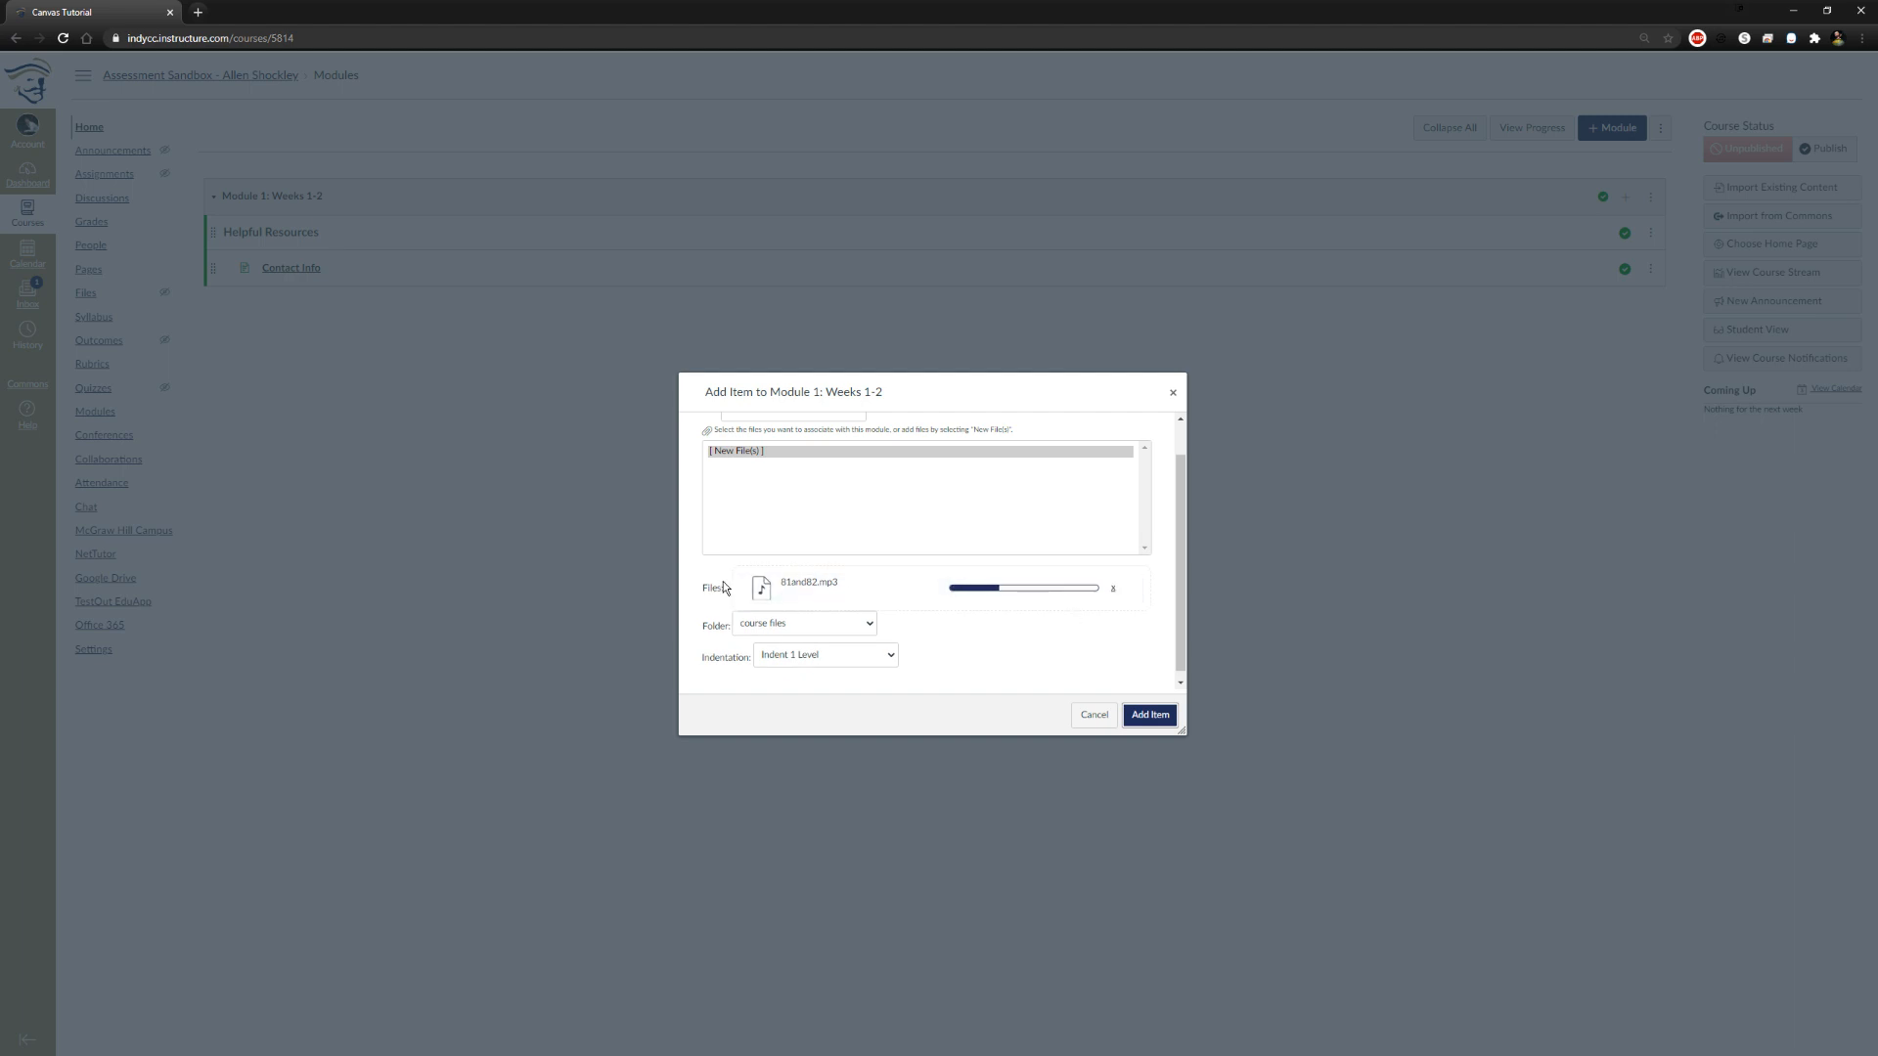
scroll(812, 562, down, 1)
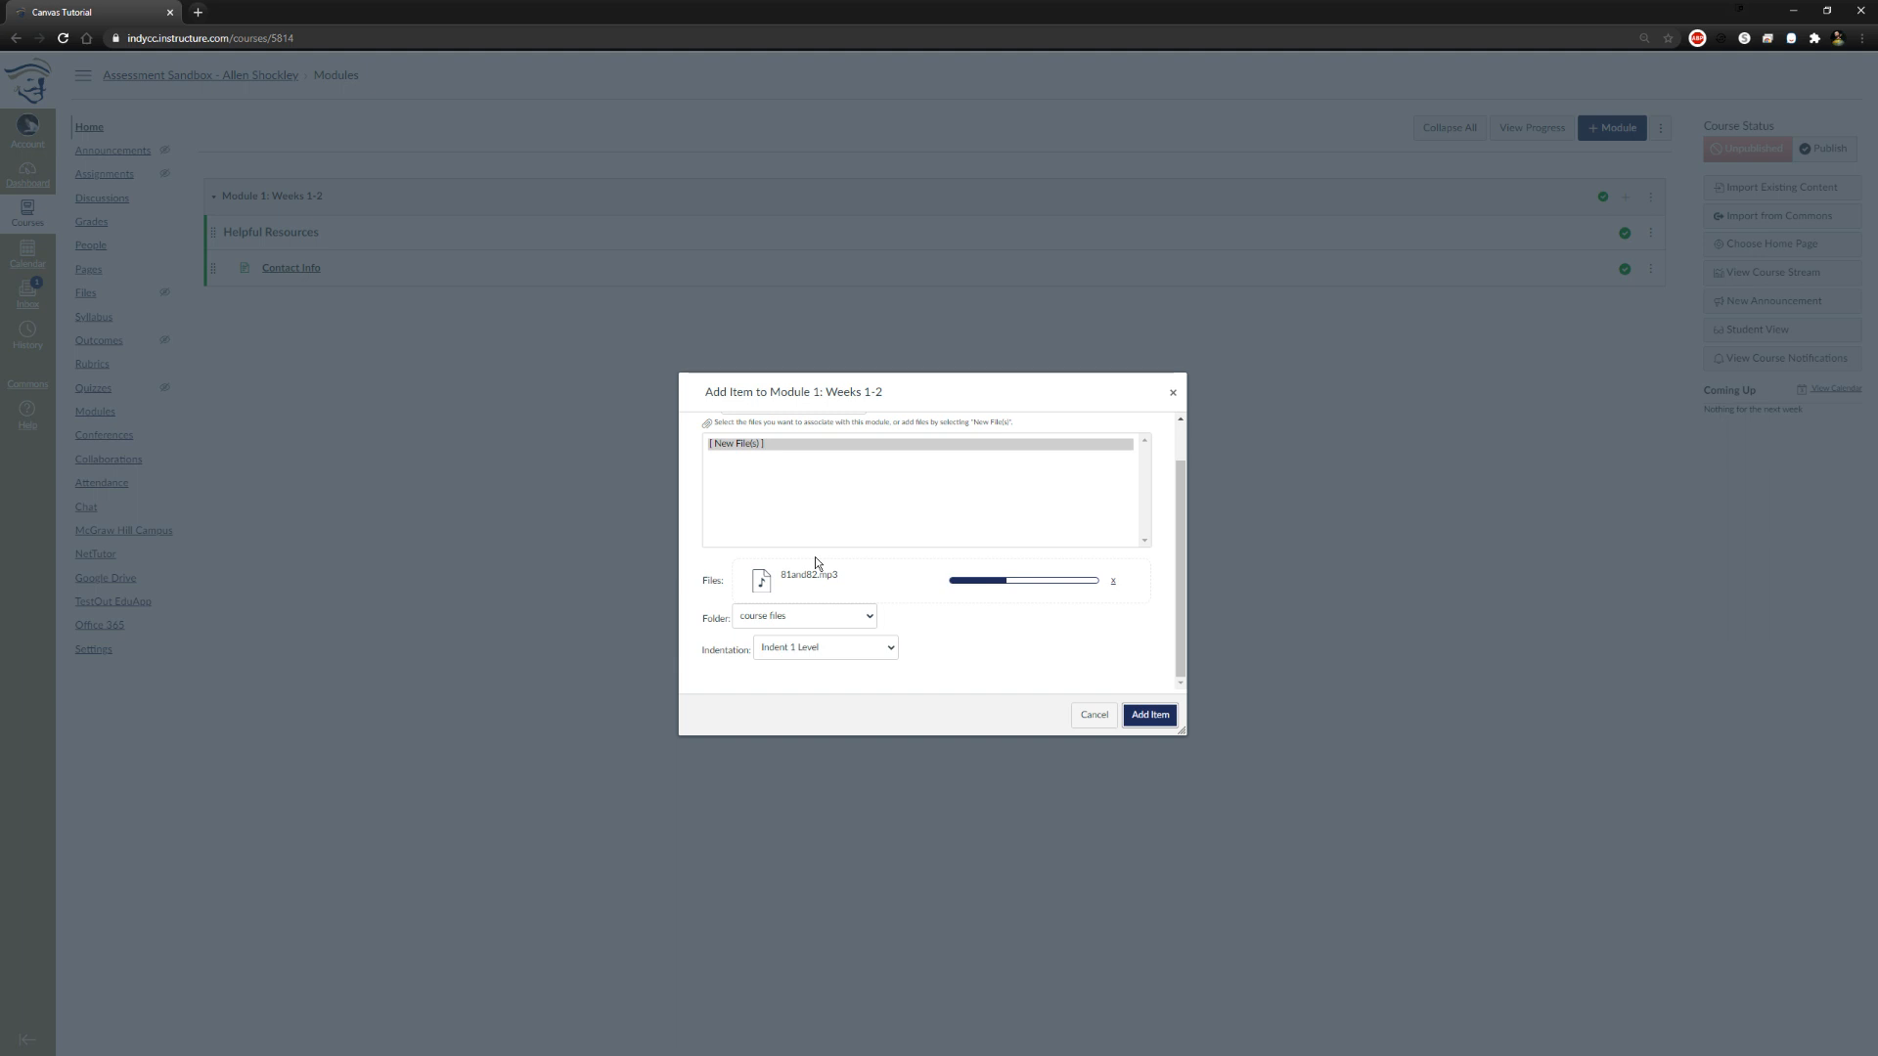
Cancel the 81and82.mp3 upload and abandon adding the file item to Module 1: Weeks 1-2
click(1114, 584)
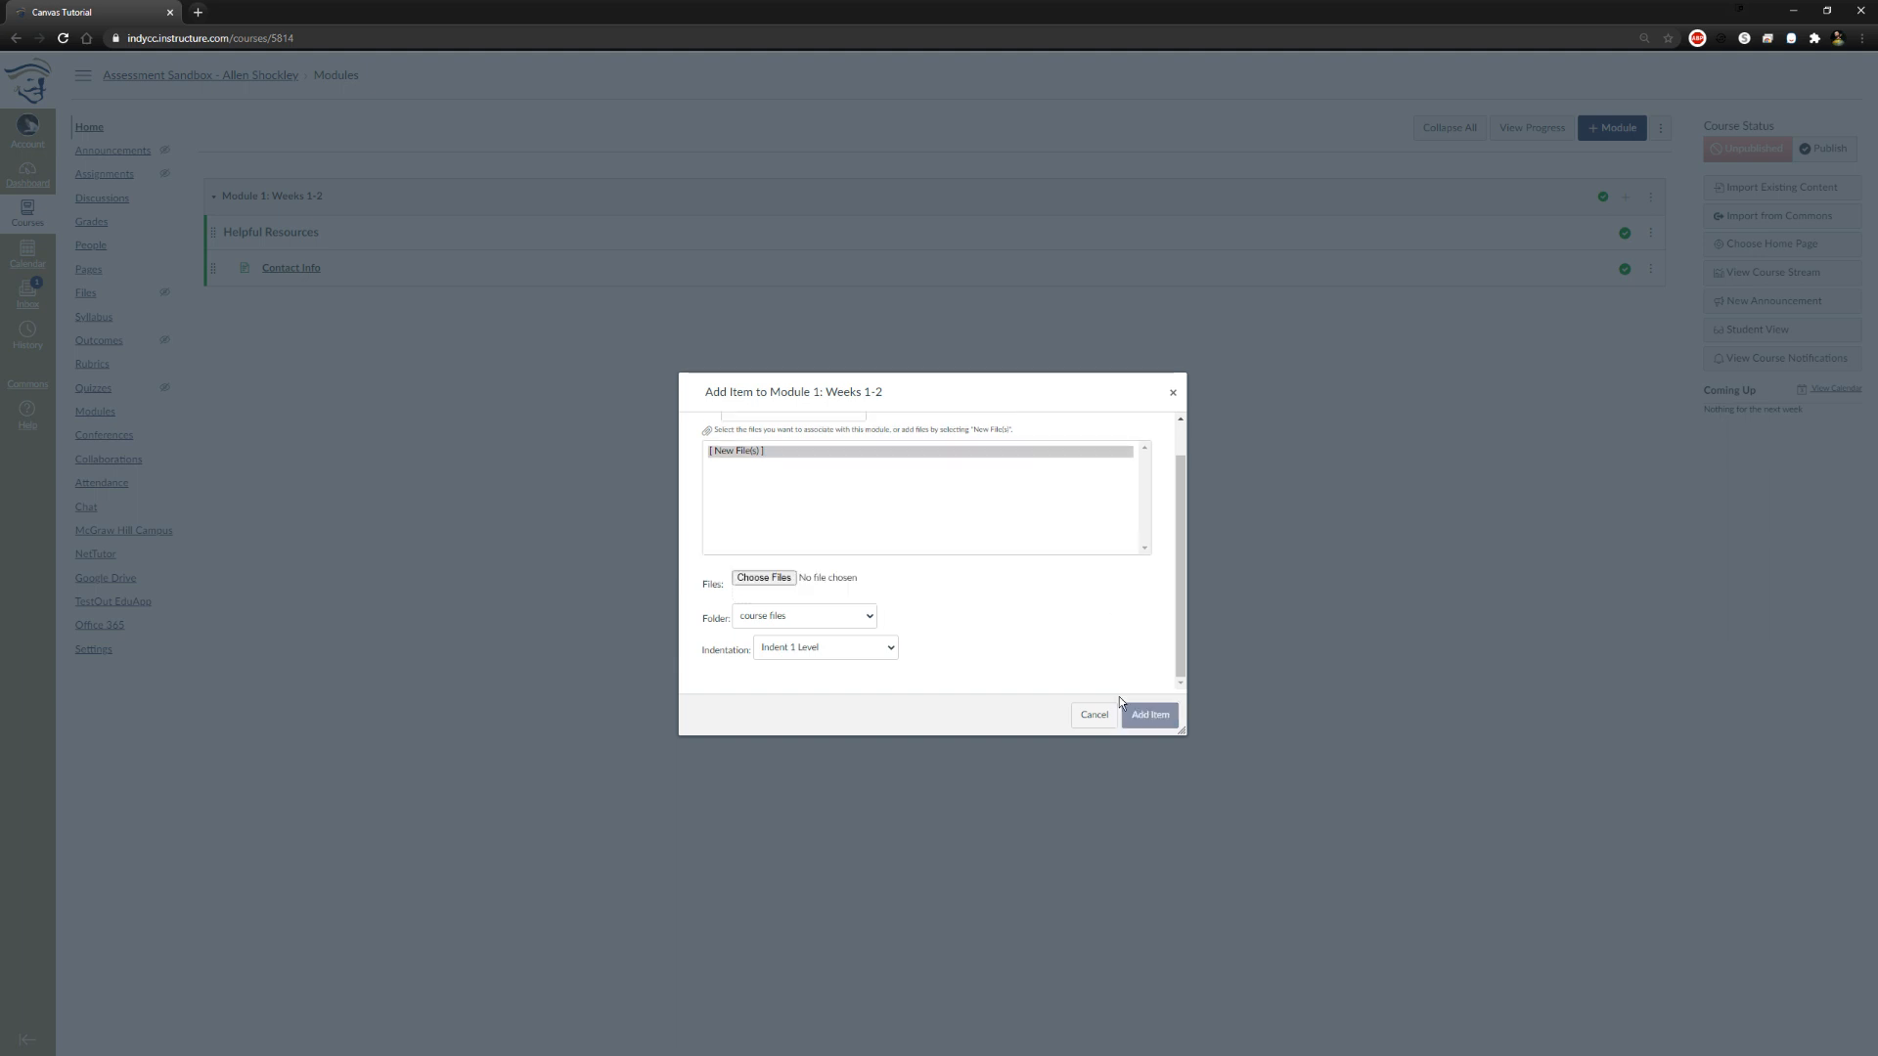
scroll(884, 570, up, 1)
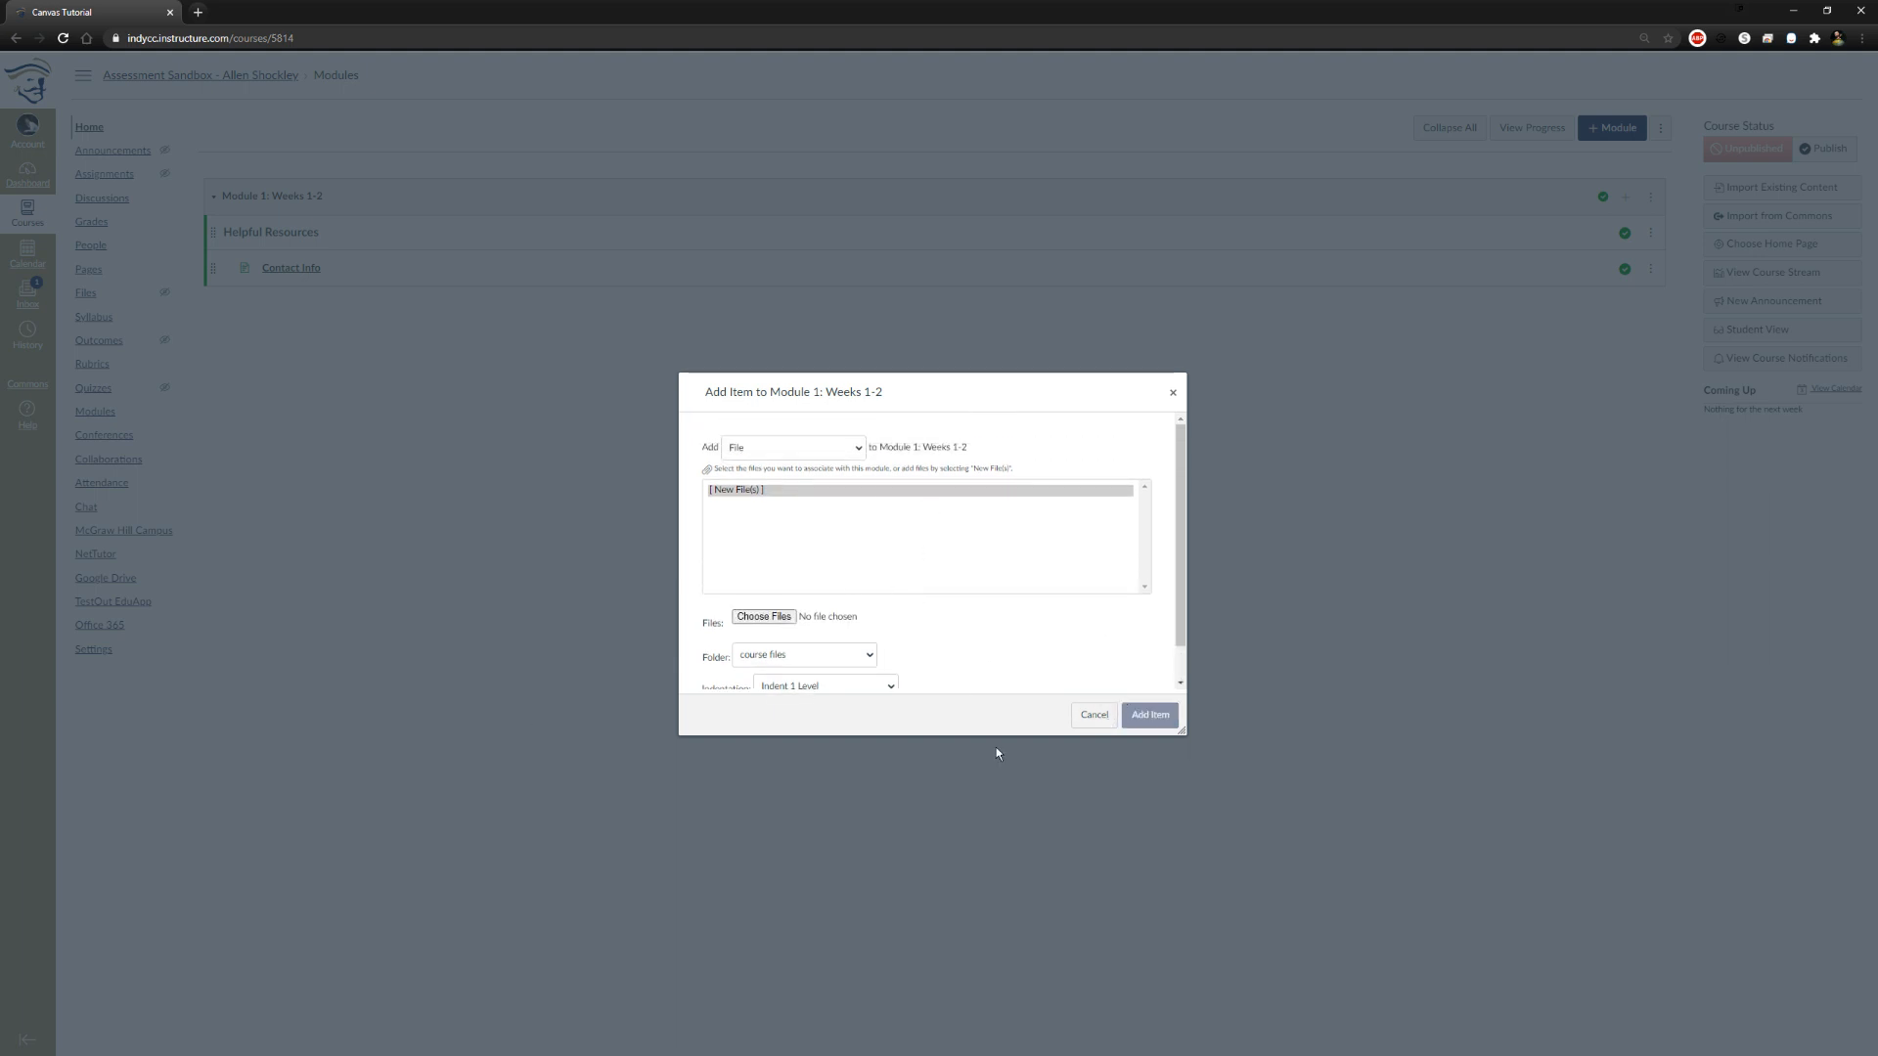
click(1084, 720)
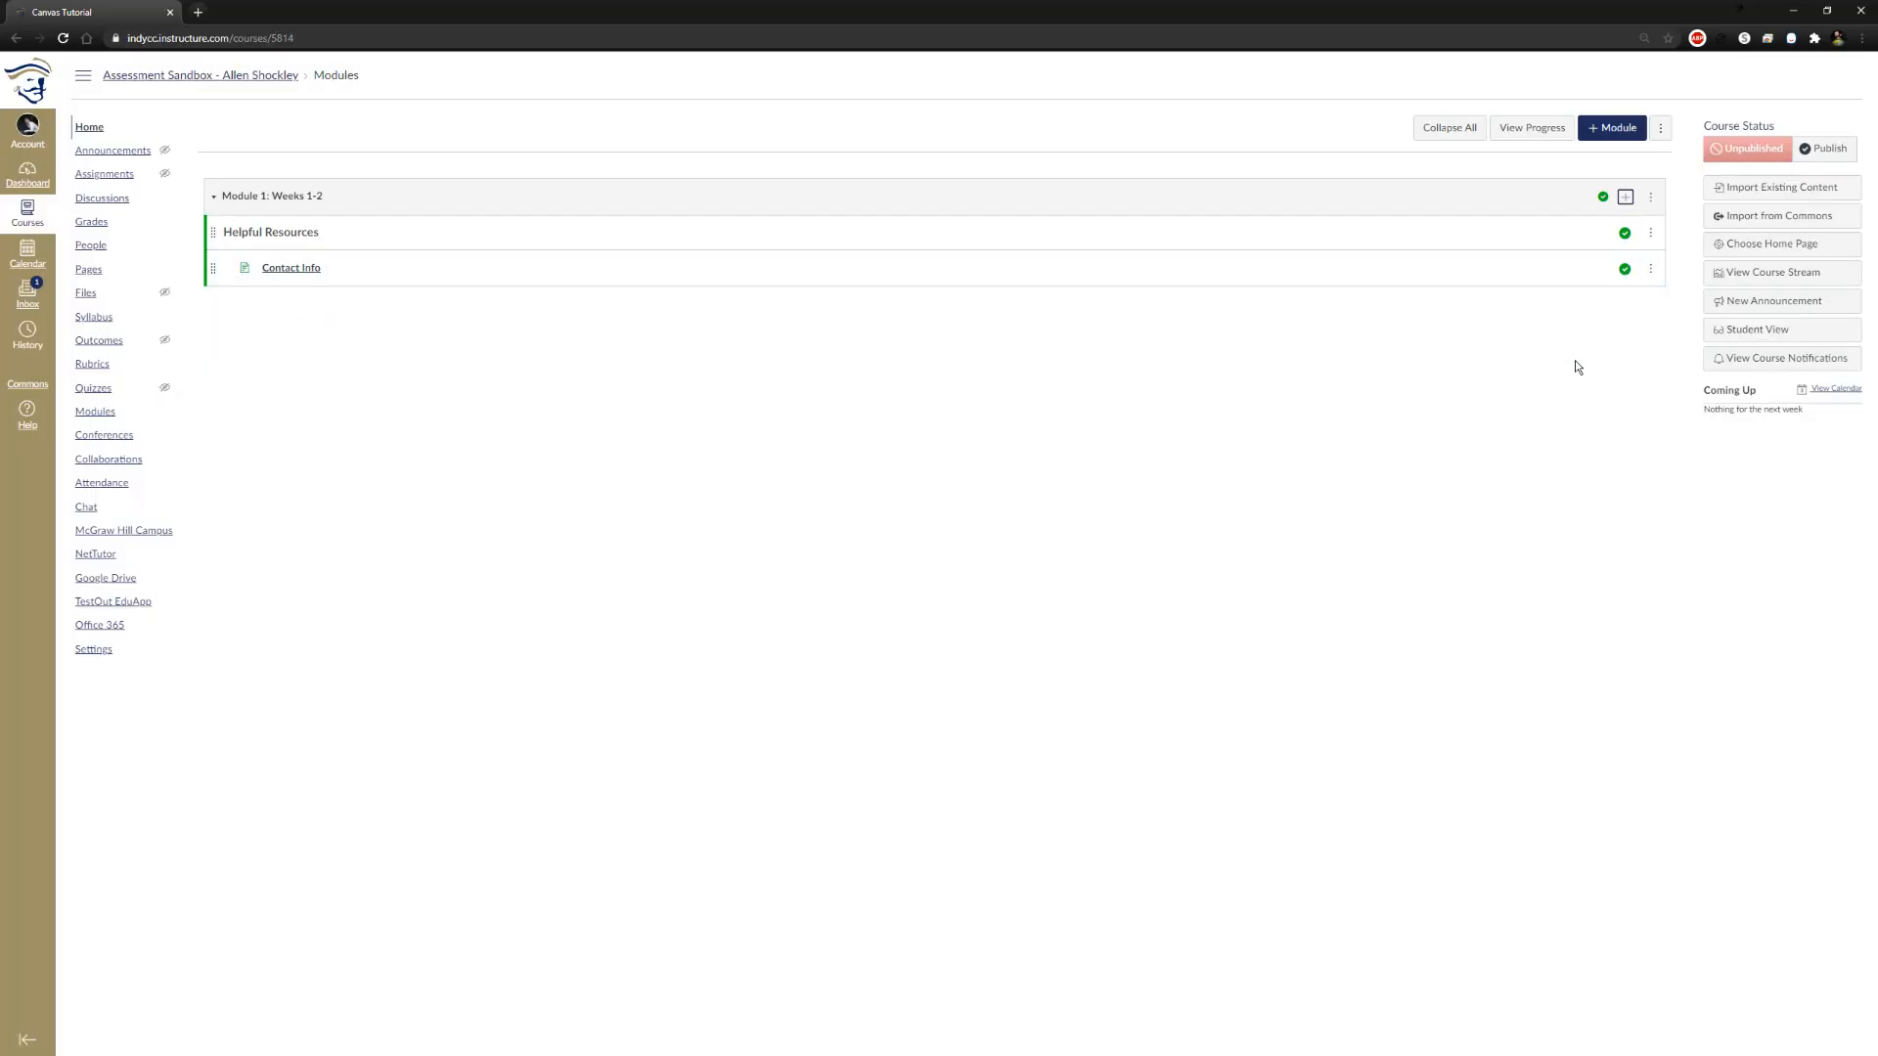
Add a new discussion topic named "Where are you from?" to Module 1: Weeks 1-2, indented one level
click(1626, 197)
click(831, 446)
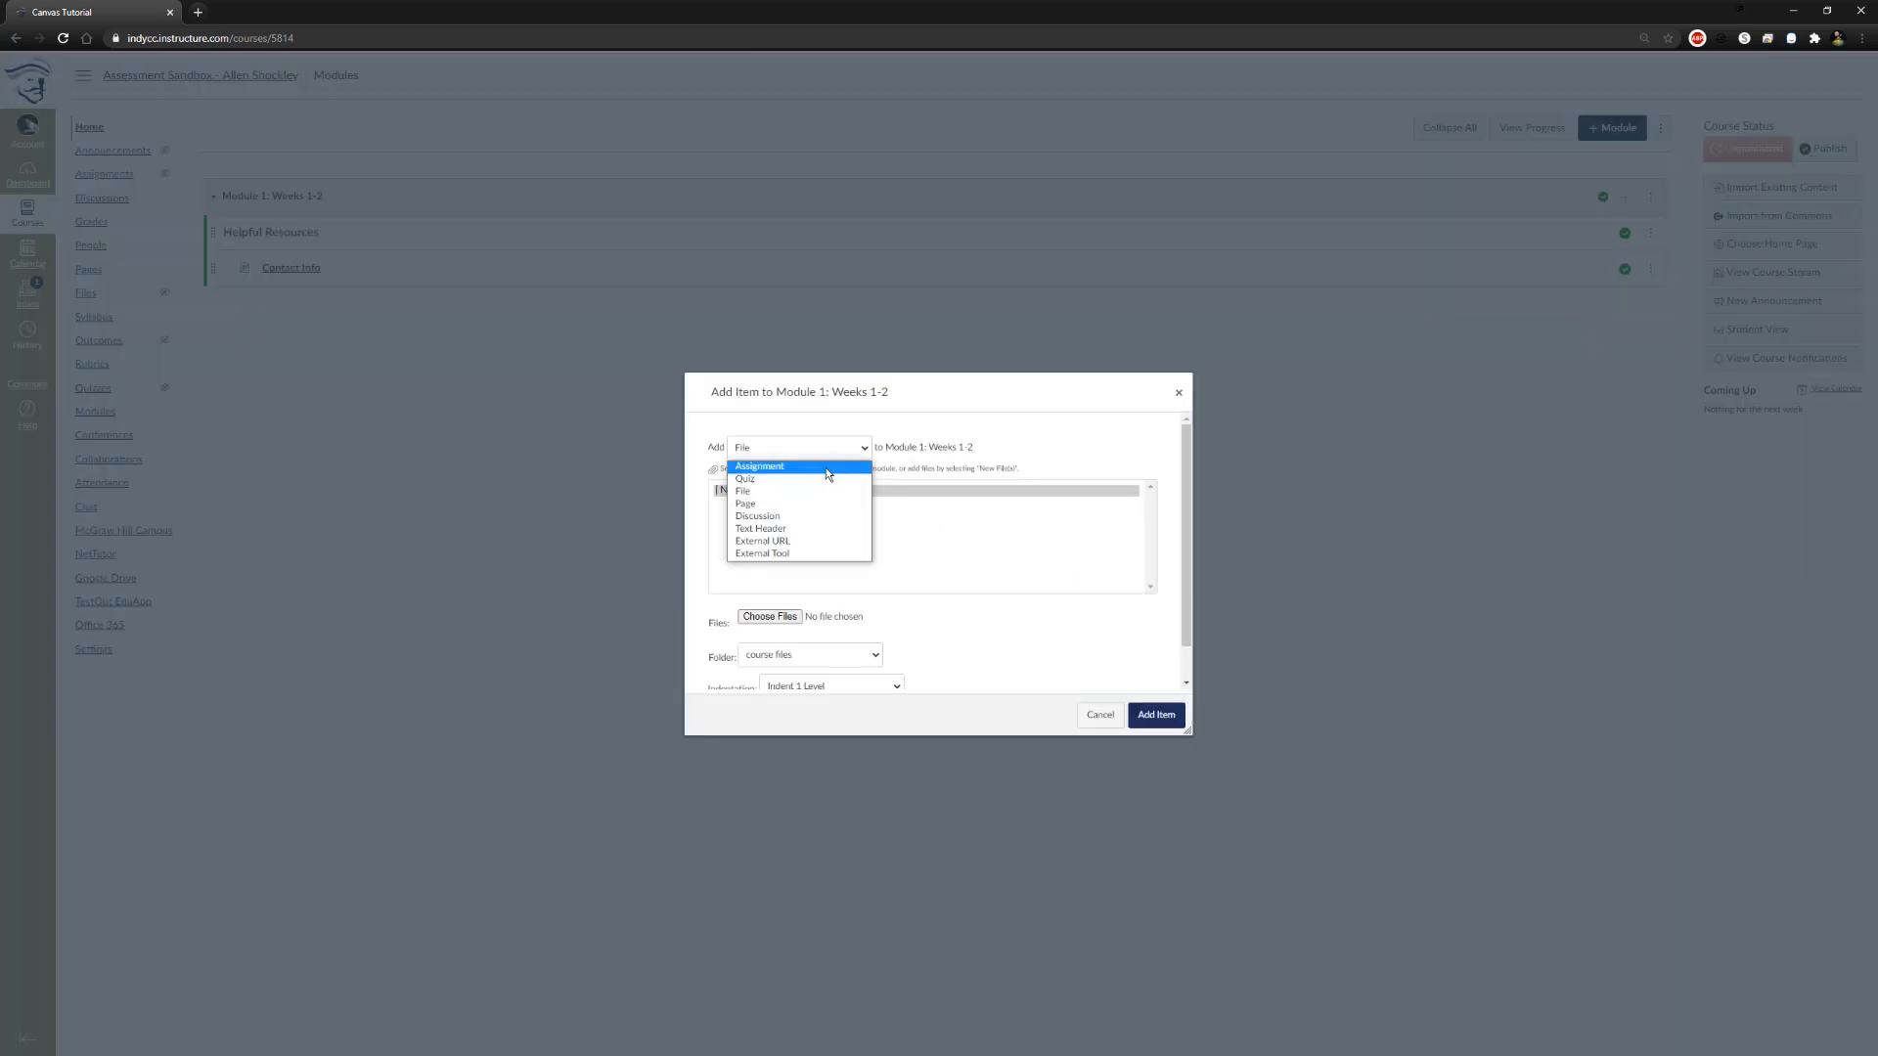
click(816, 517)
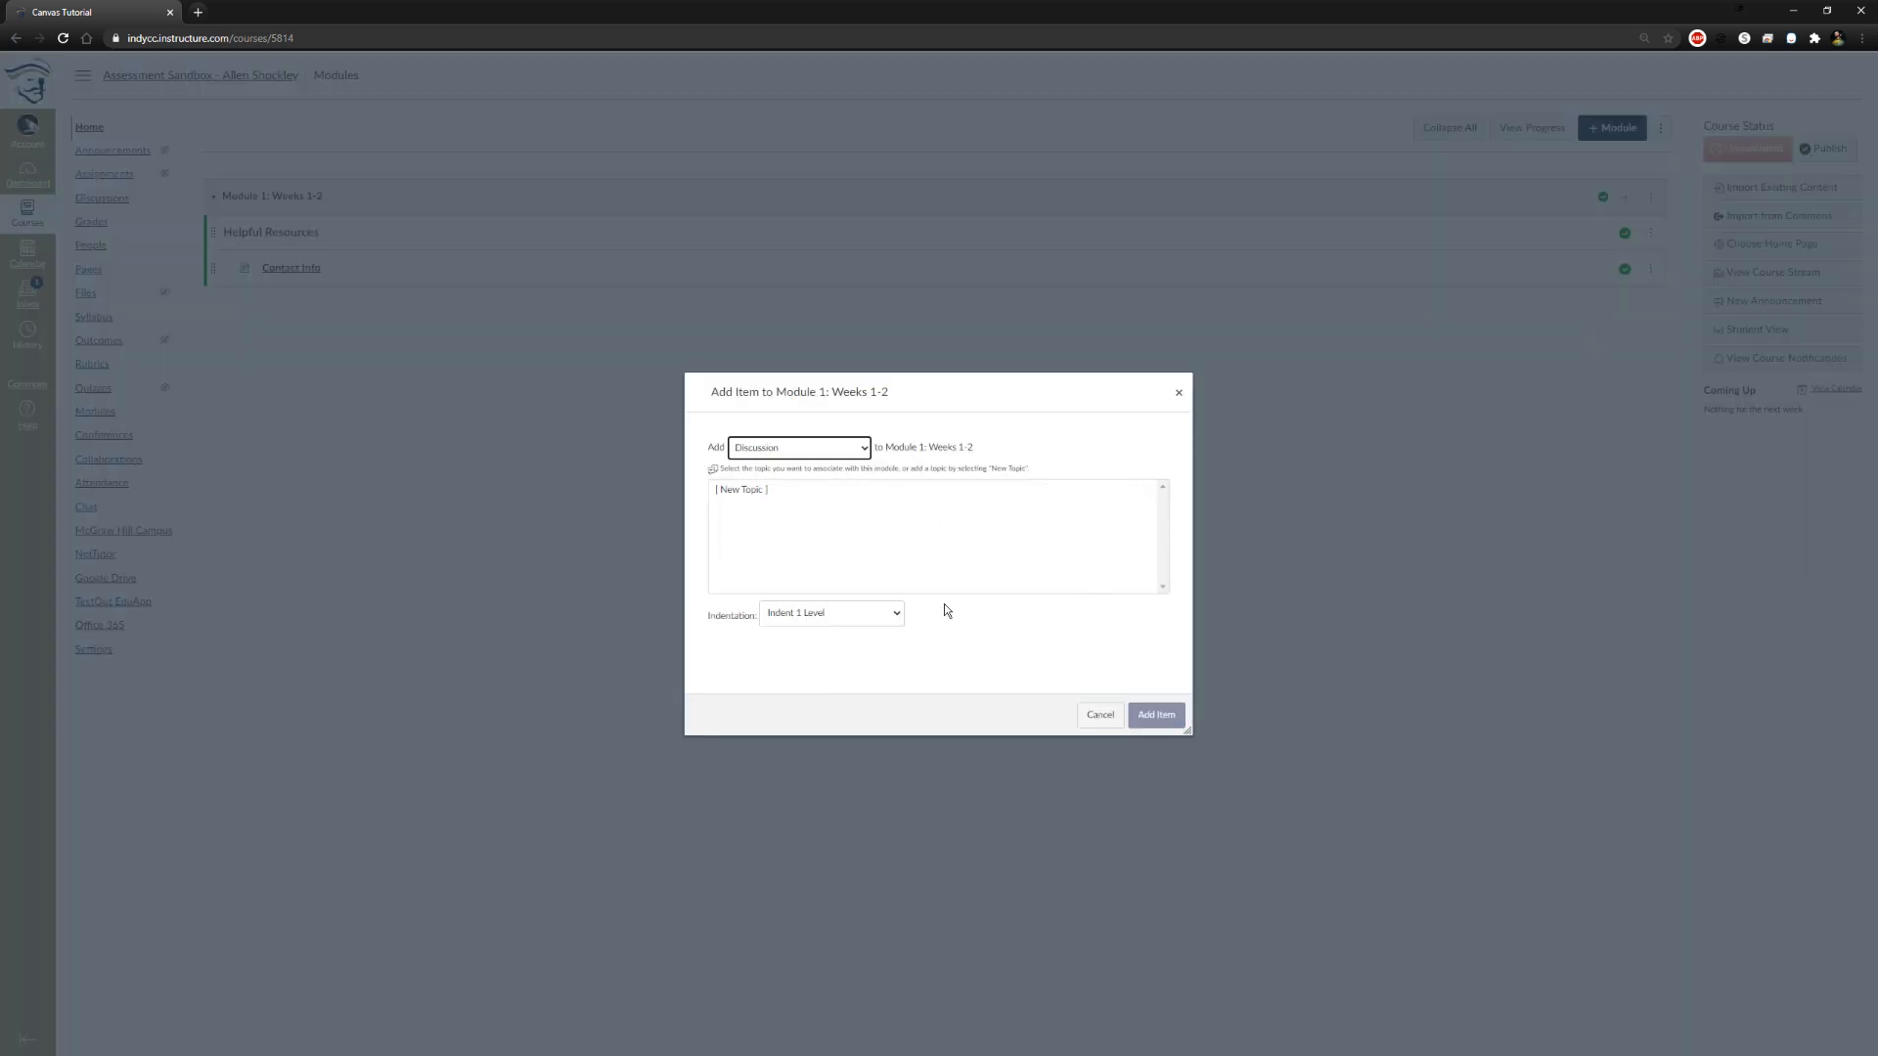
click(749, 491)
click(879, 620)
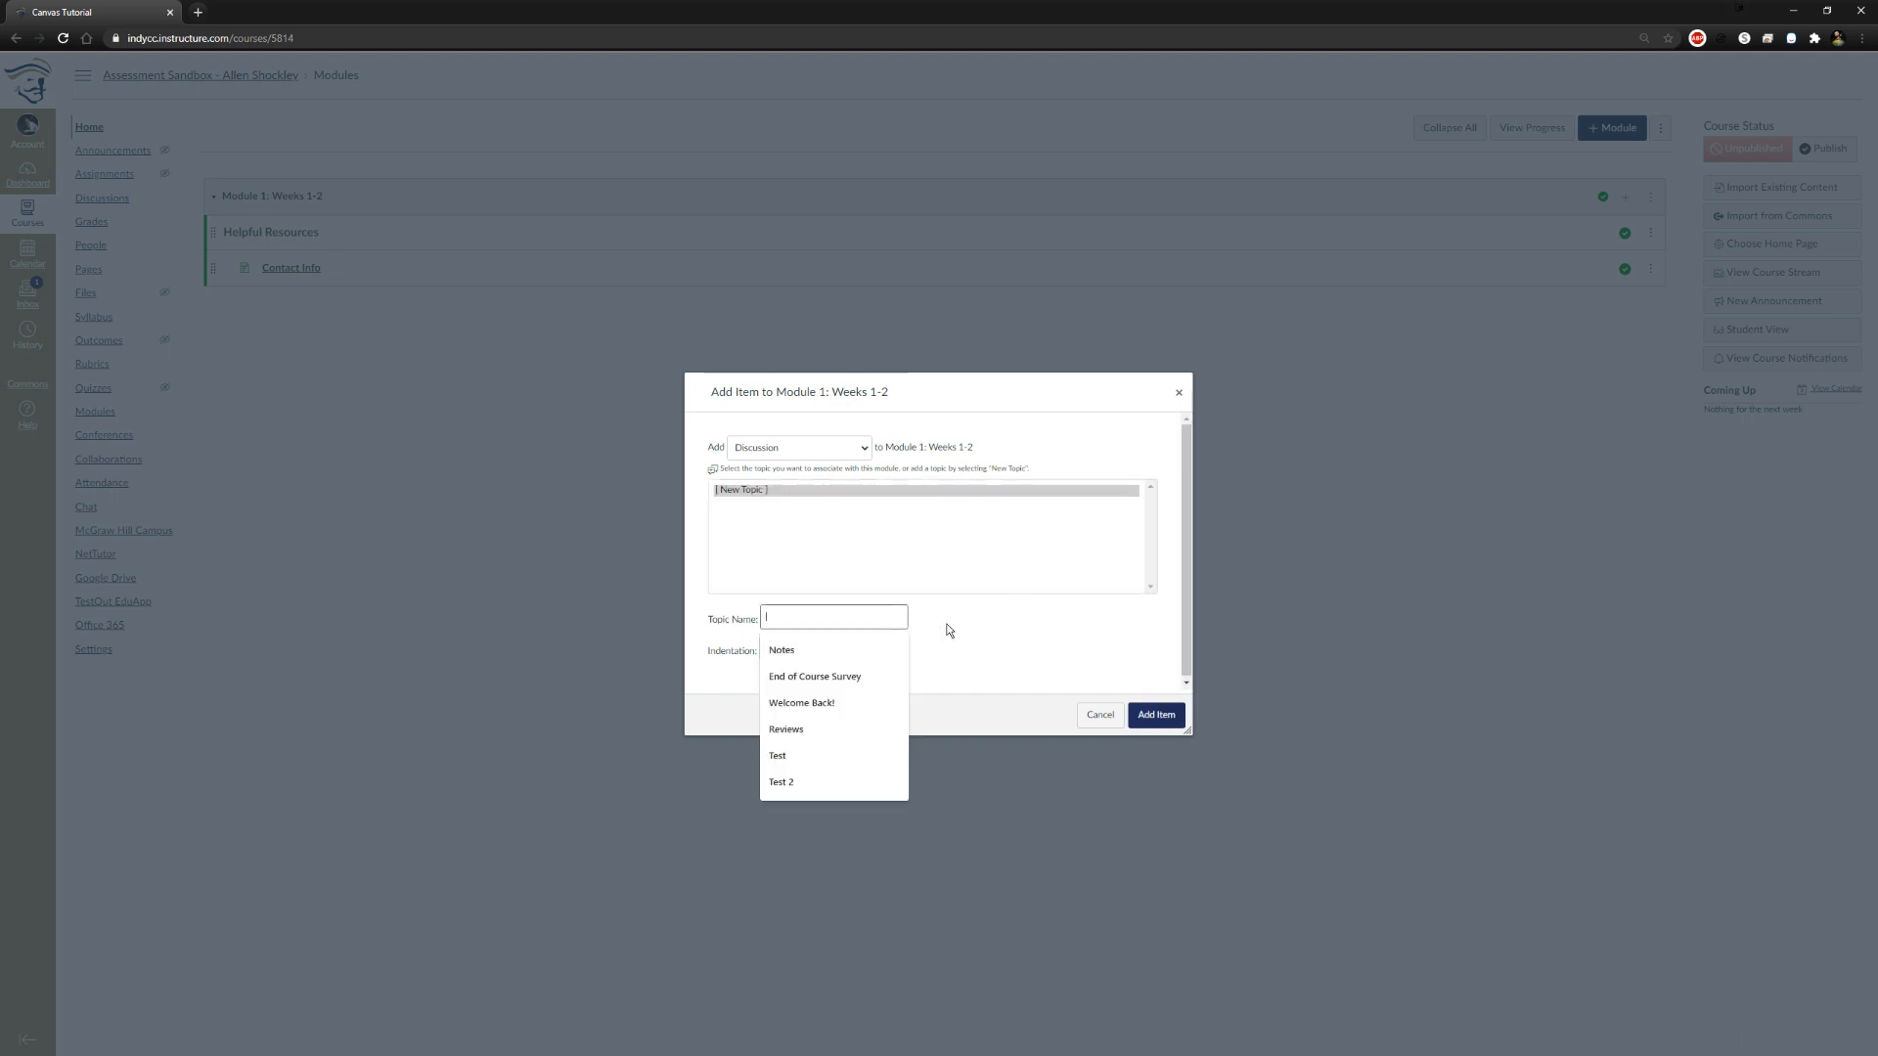
text(Where)
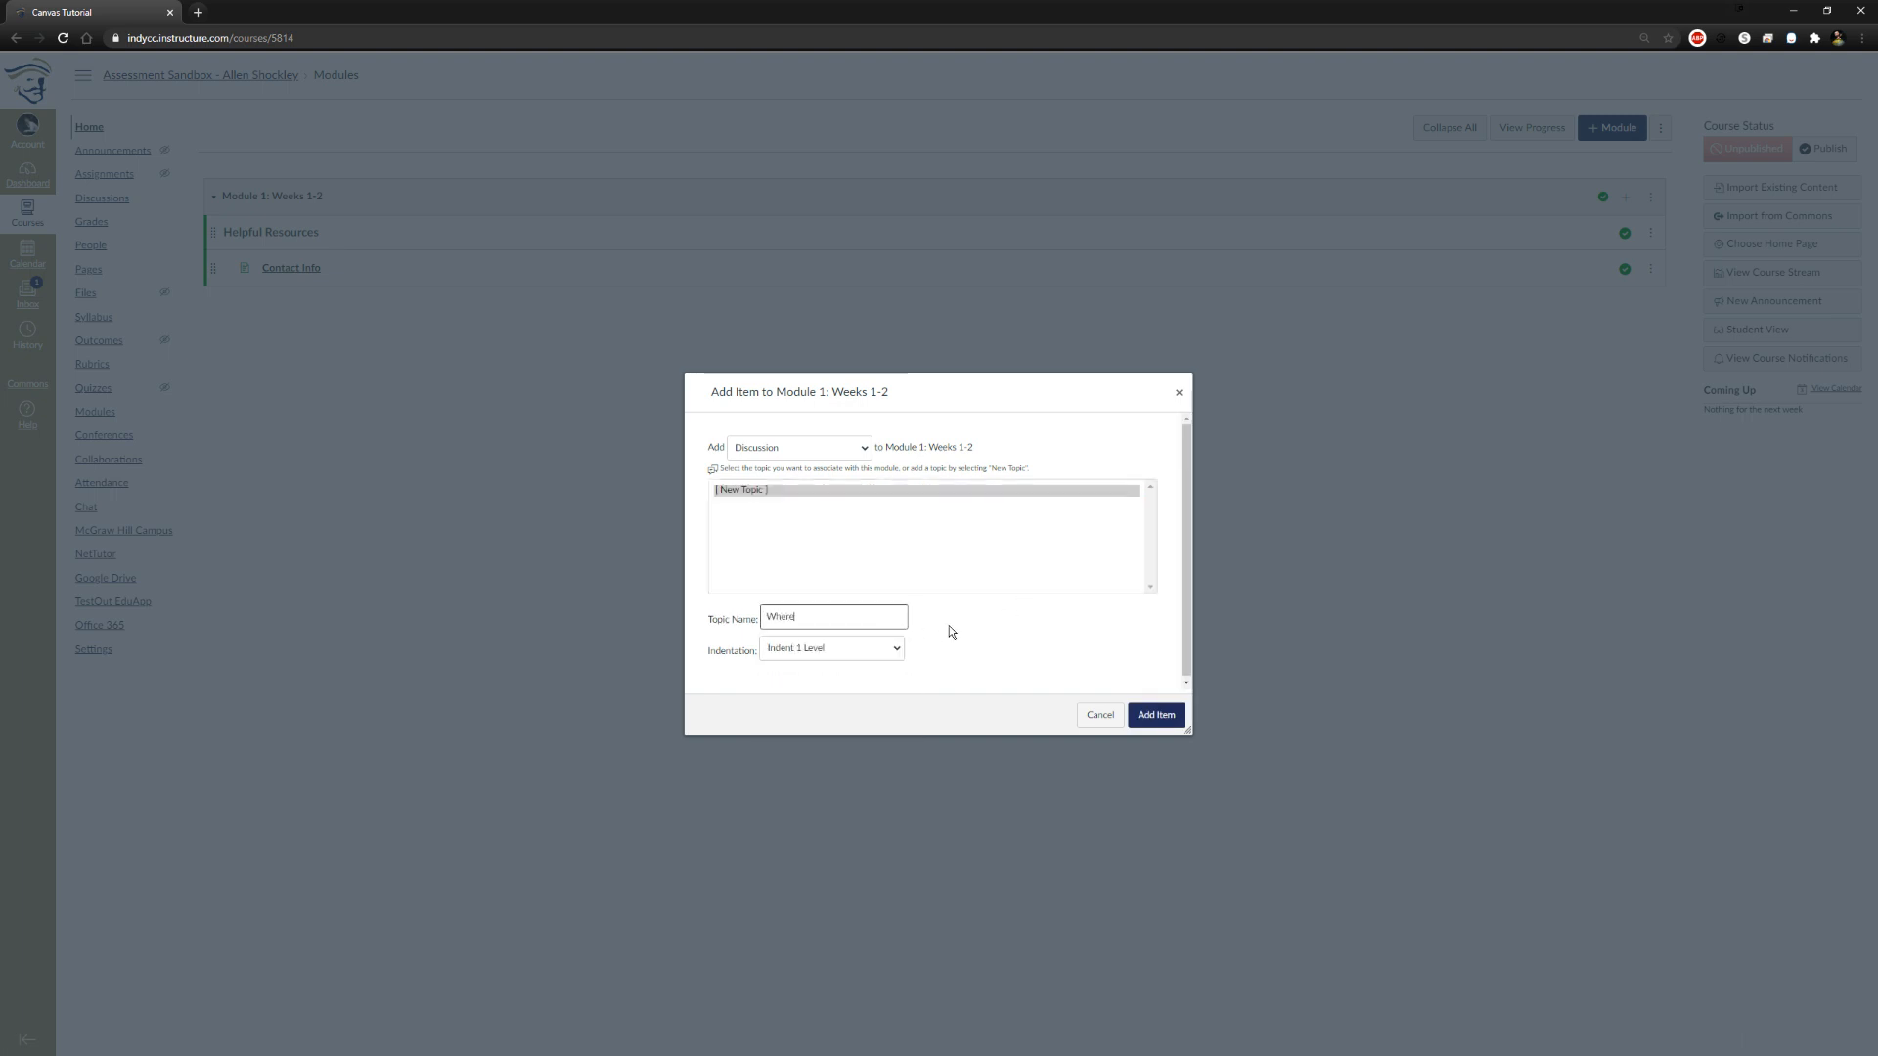
text( are you from?)
click(1148, 711)
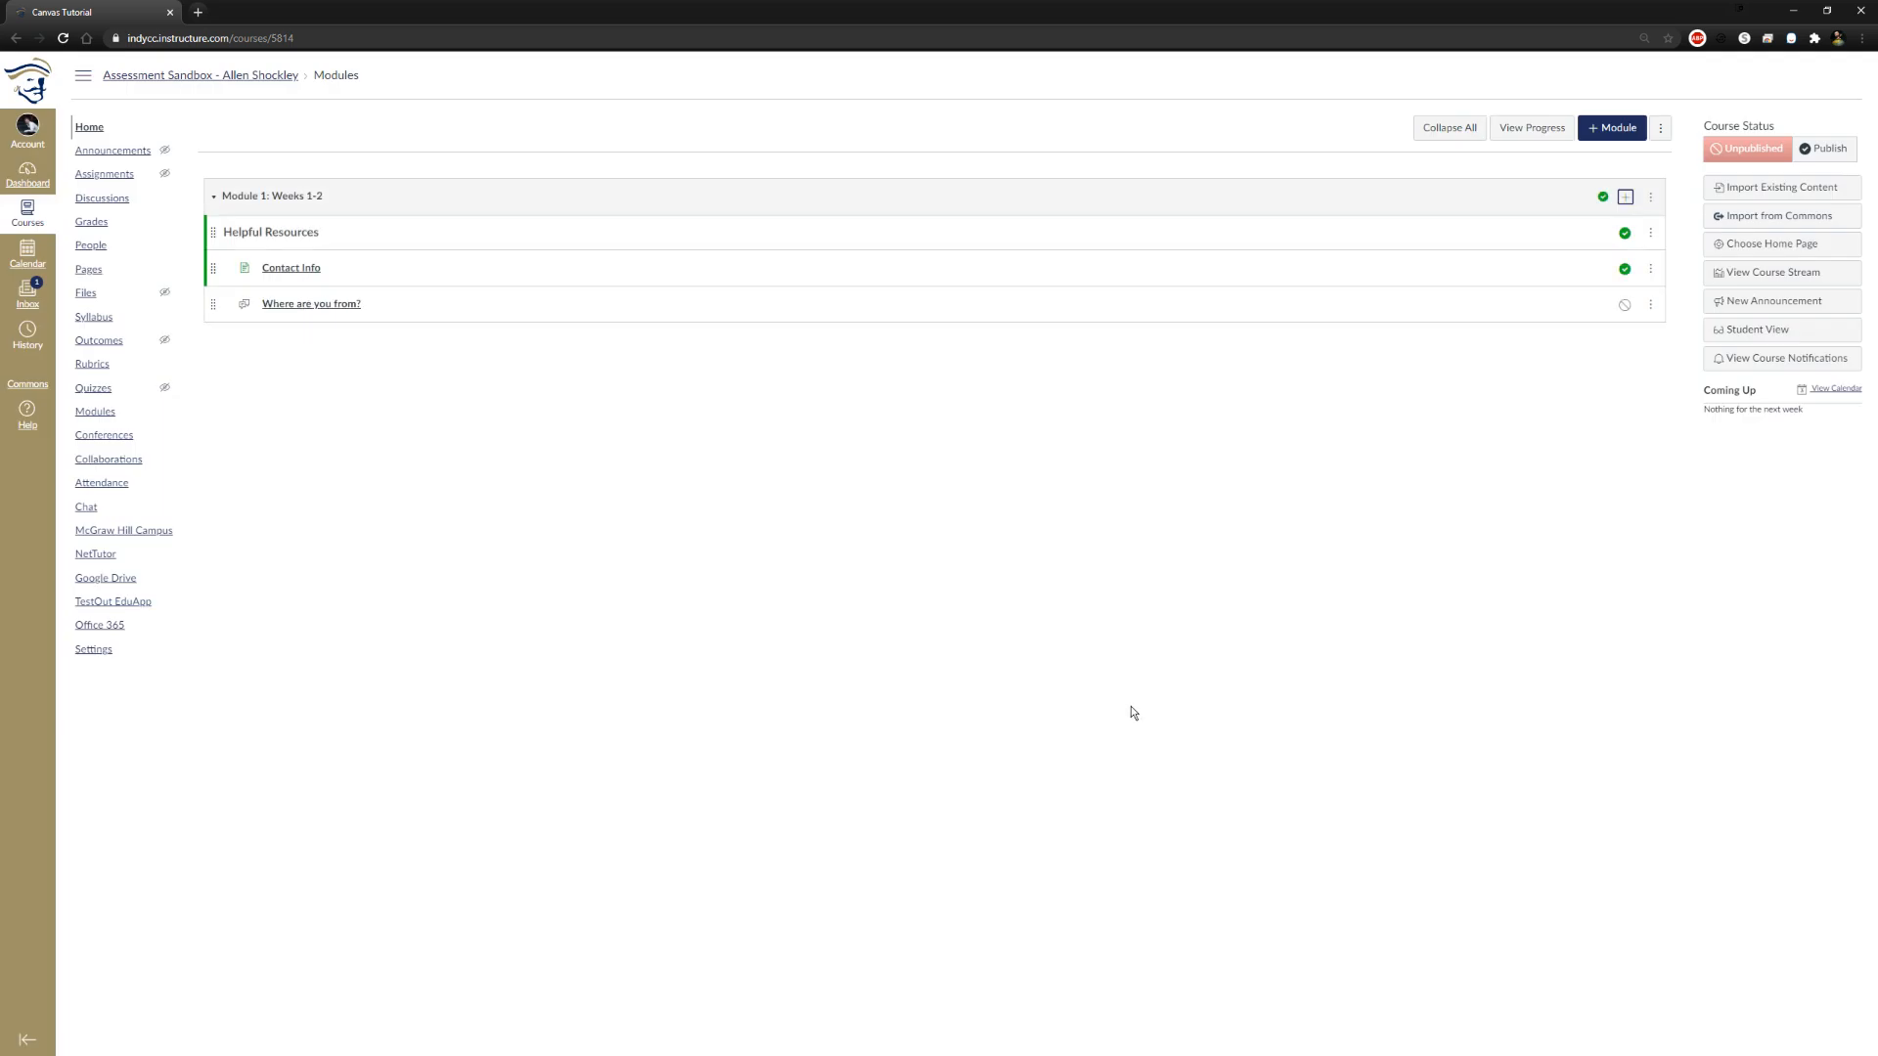
Publish the "Where are you from?" discussion in the module and open the topic for editing
click(1621, 309)
click(320, 307)
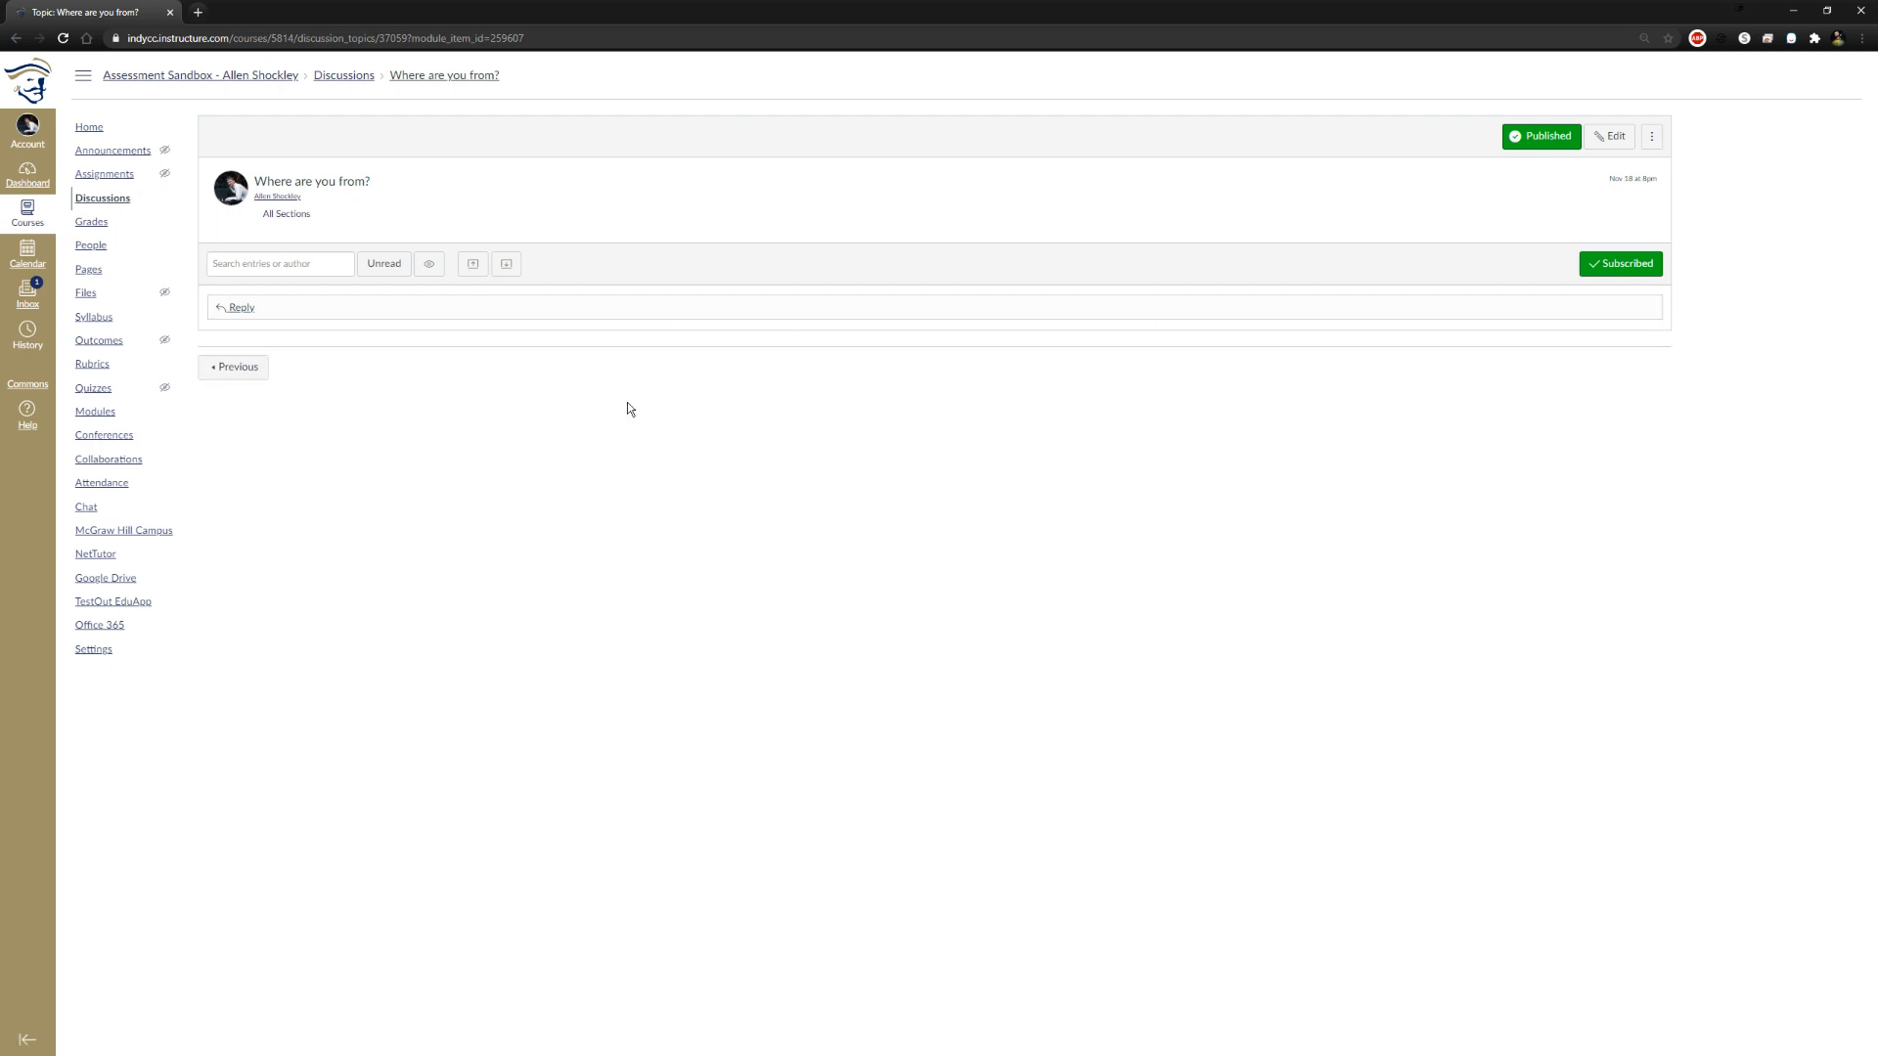
click(1614, 139)
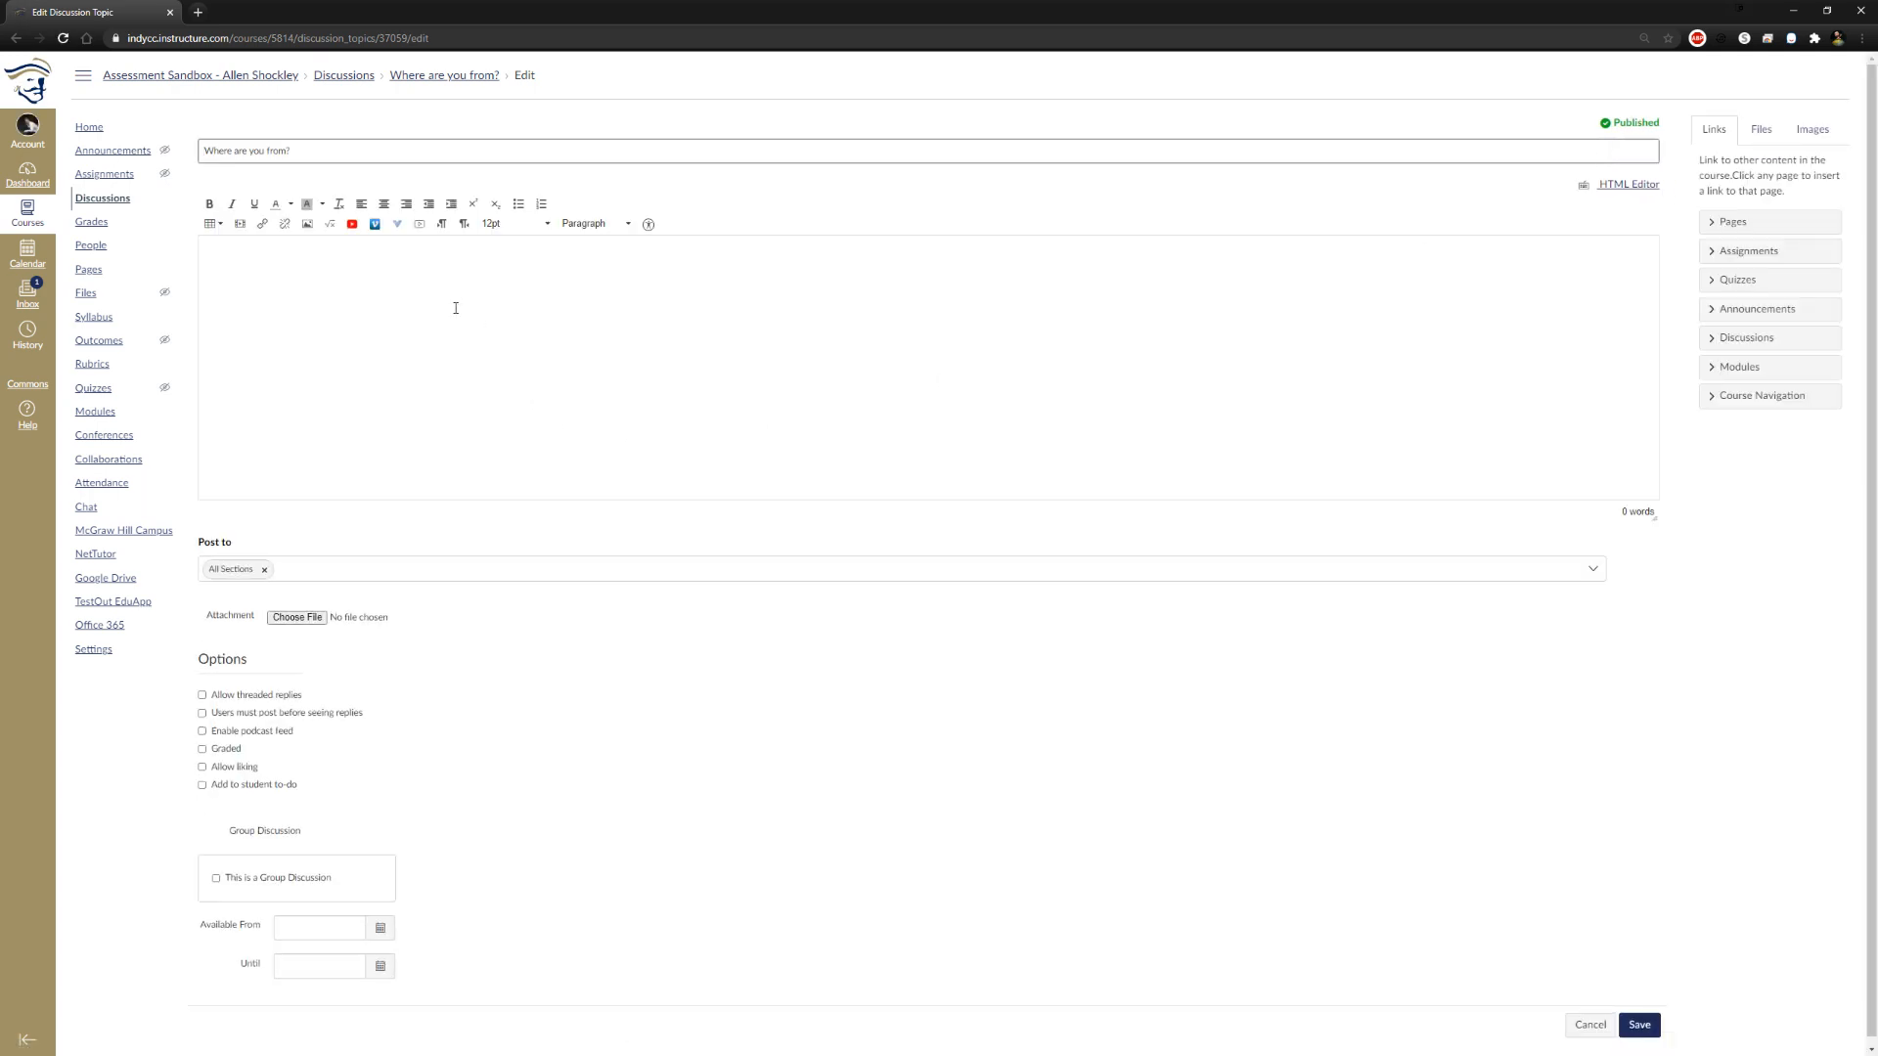
Enter the discussion prompt "Where were you born and where were you raised? Tell me something interesting about your hometown/home-state/or country!"
scroll(430, 299, down, 1)
click(282, 314)
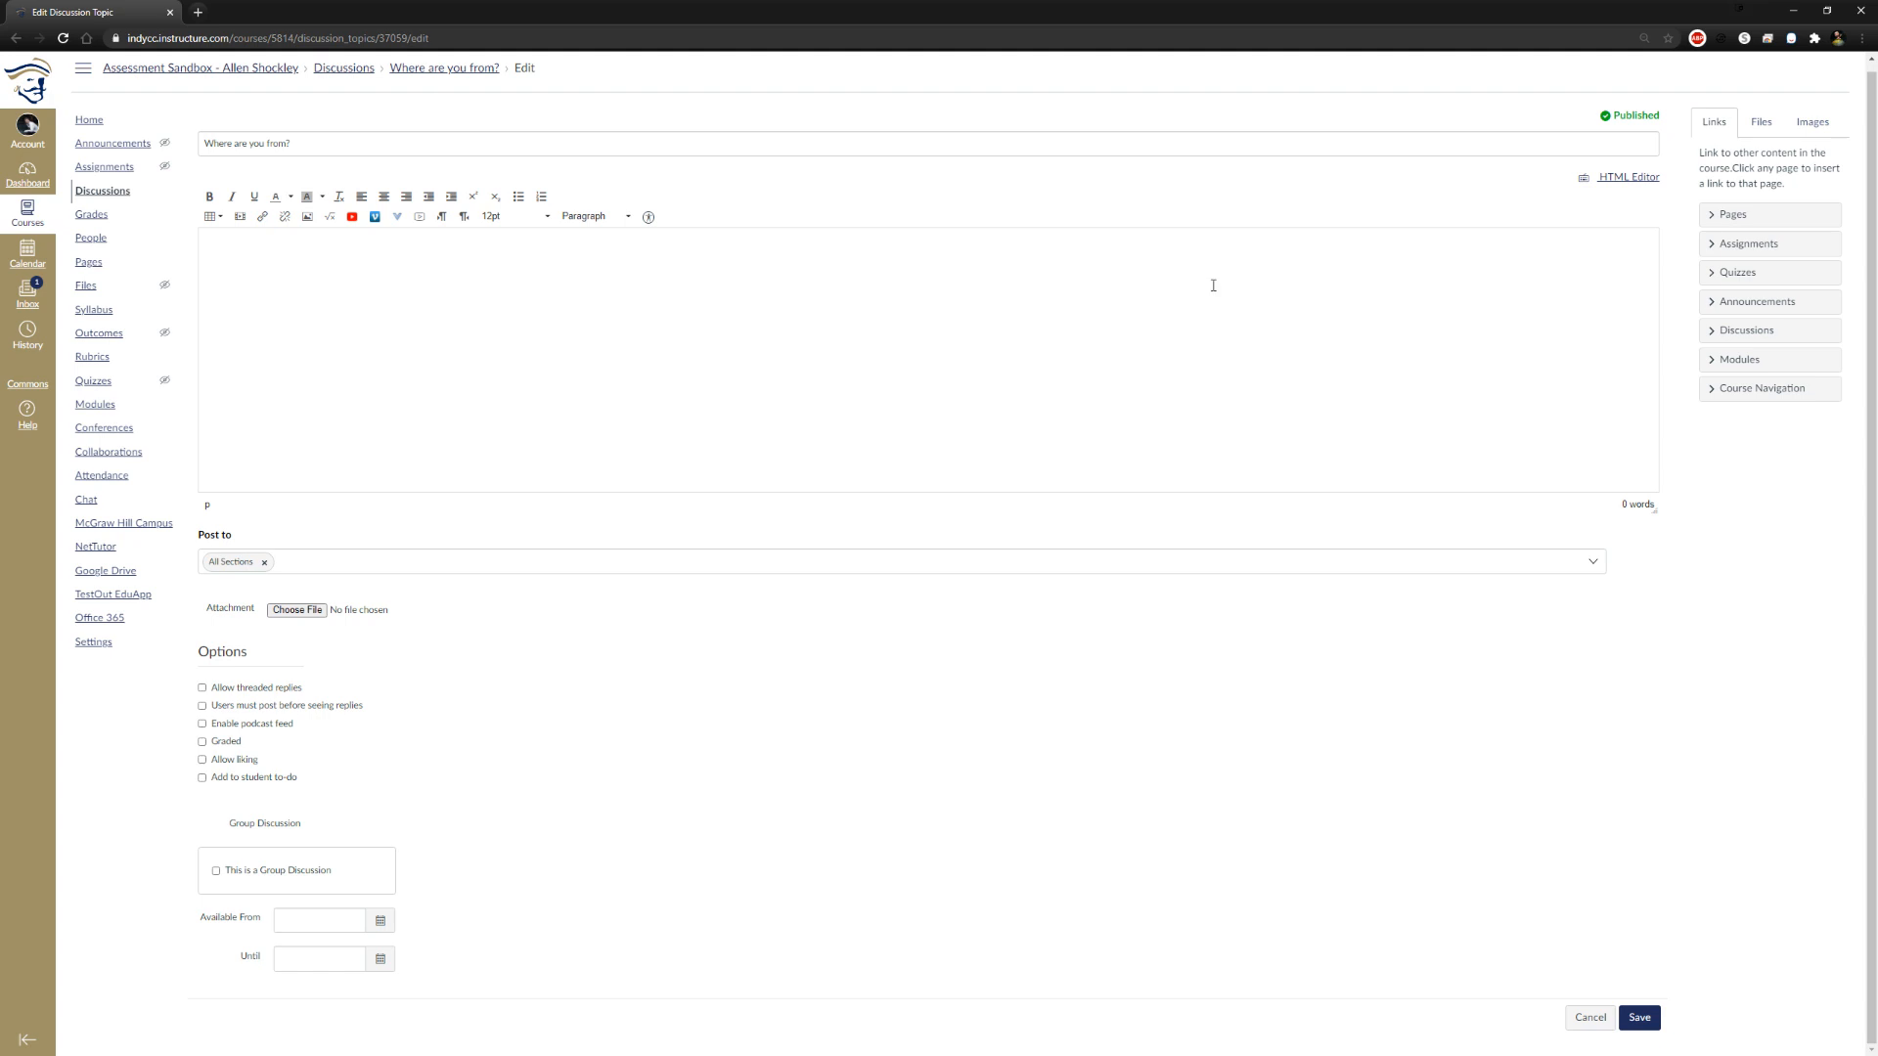
text(Where di y)
text(were you )
text(born?)
text(and where were you)
text( raised?)
text( Tell me)
text( something i)
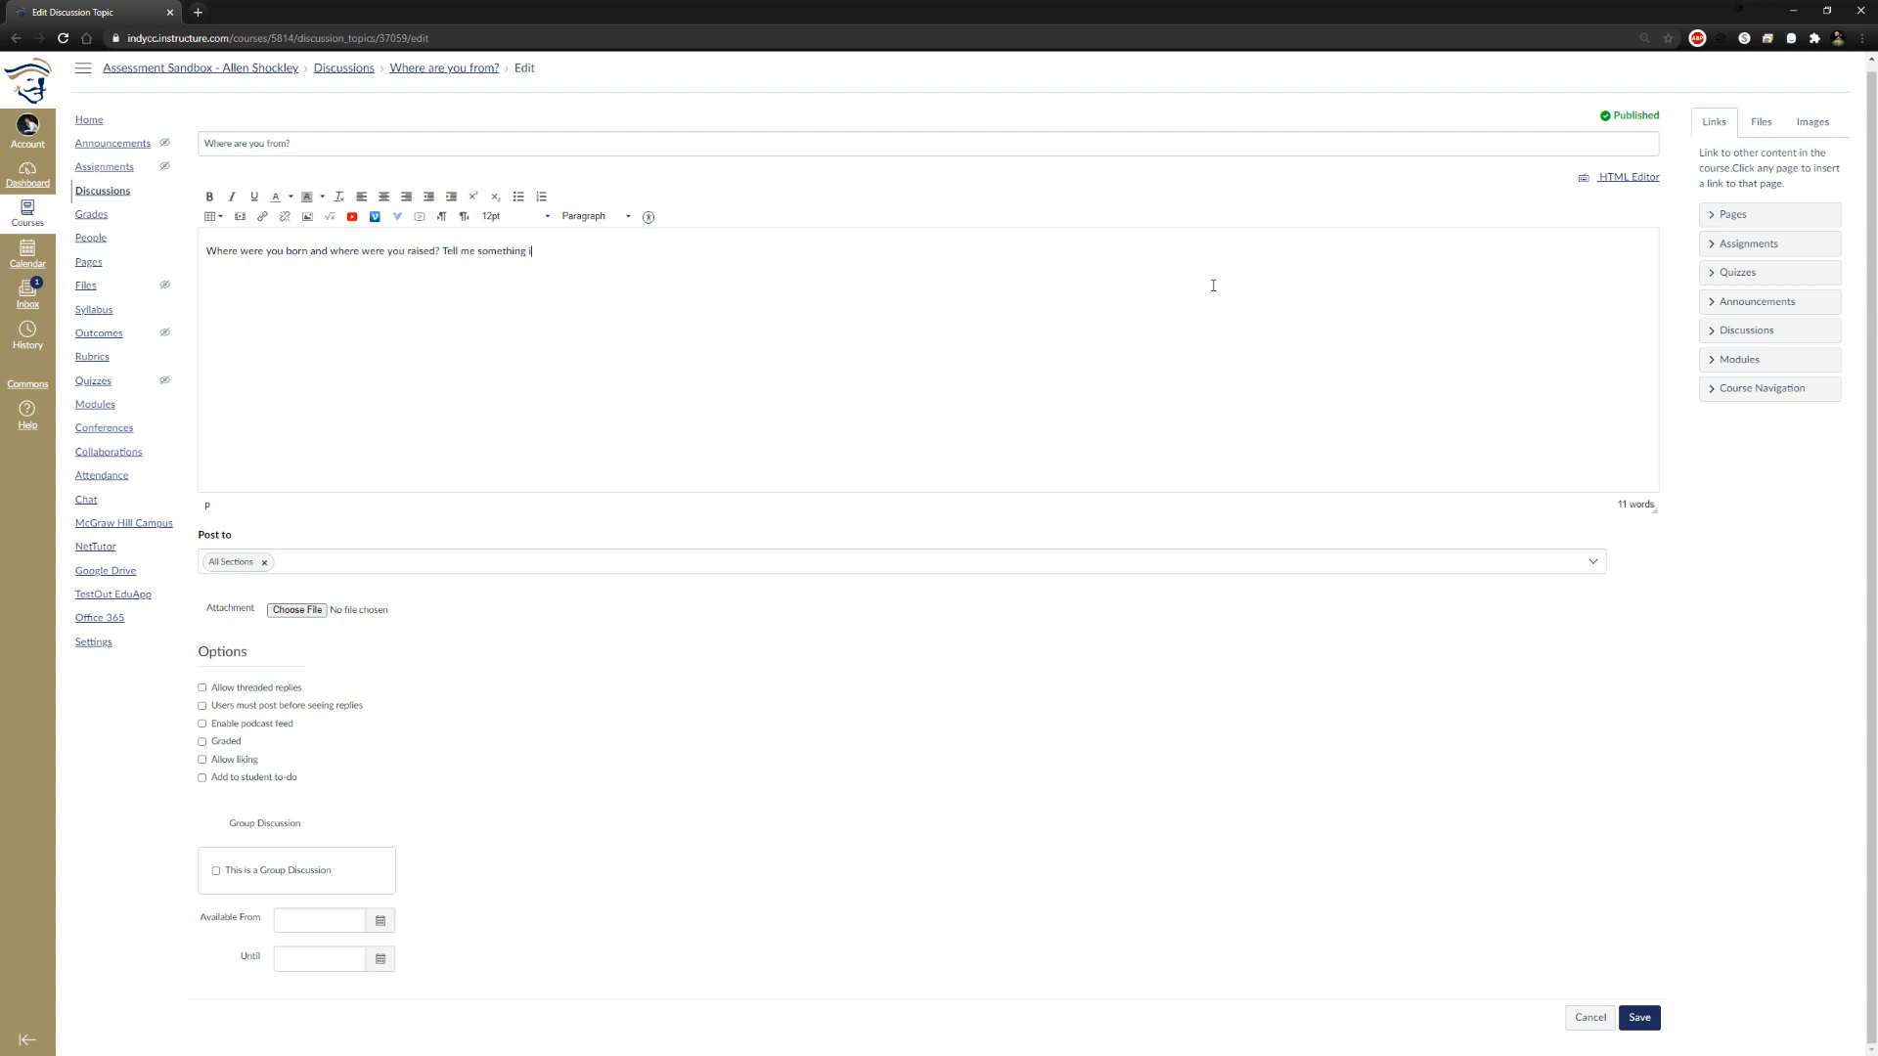
text(nteresting about your hom)
text(etown)
text(/homestat)
text(e/or )
text(country)
text(-)
Enable threaded replies, posting before seeing replies, grading, and liking restricted to graders for the discussion
click(203, 687)
click(203, 706)
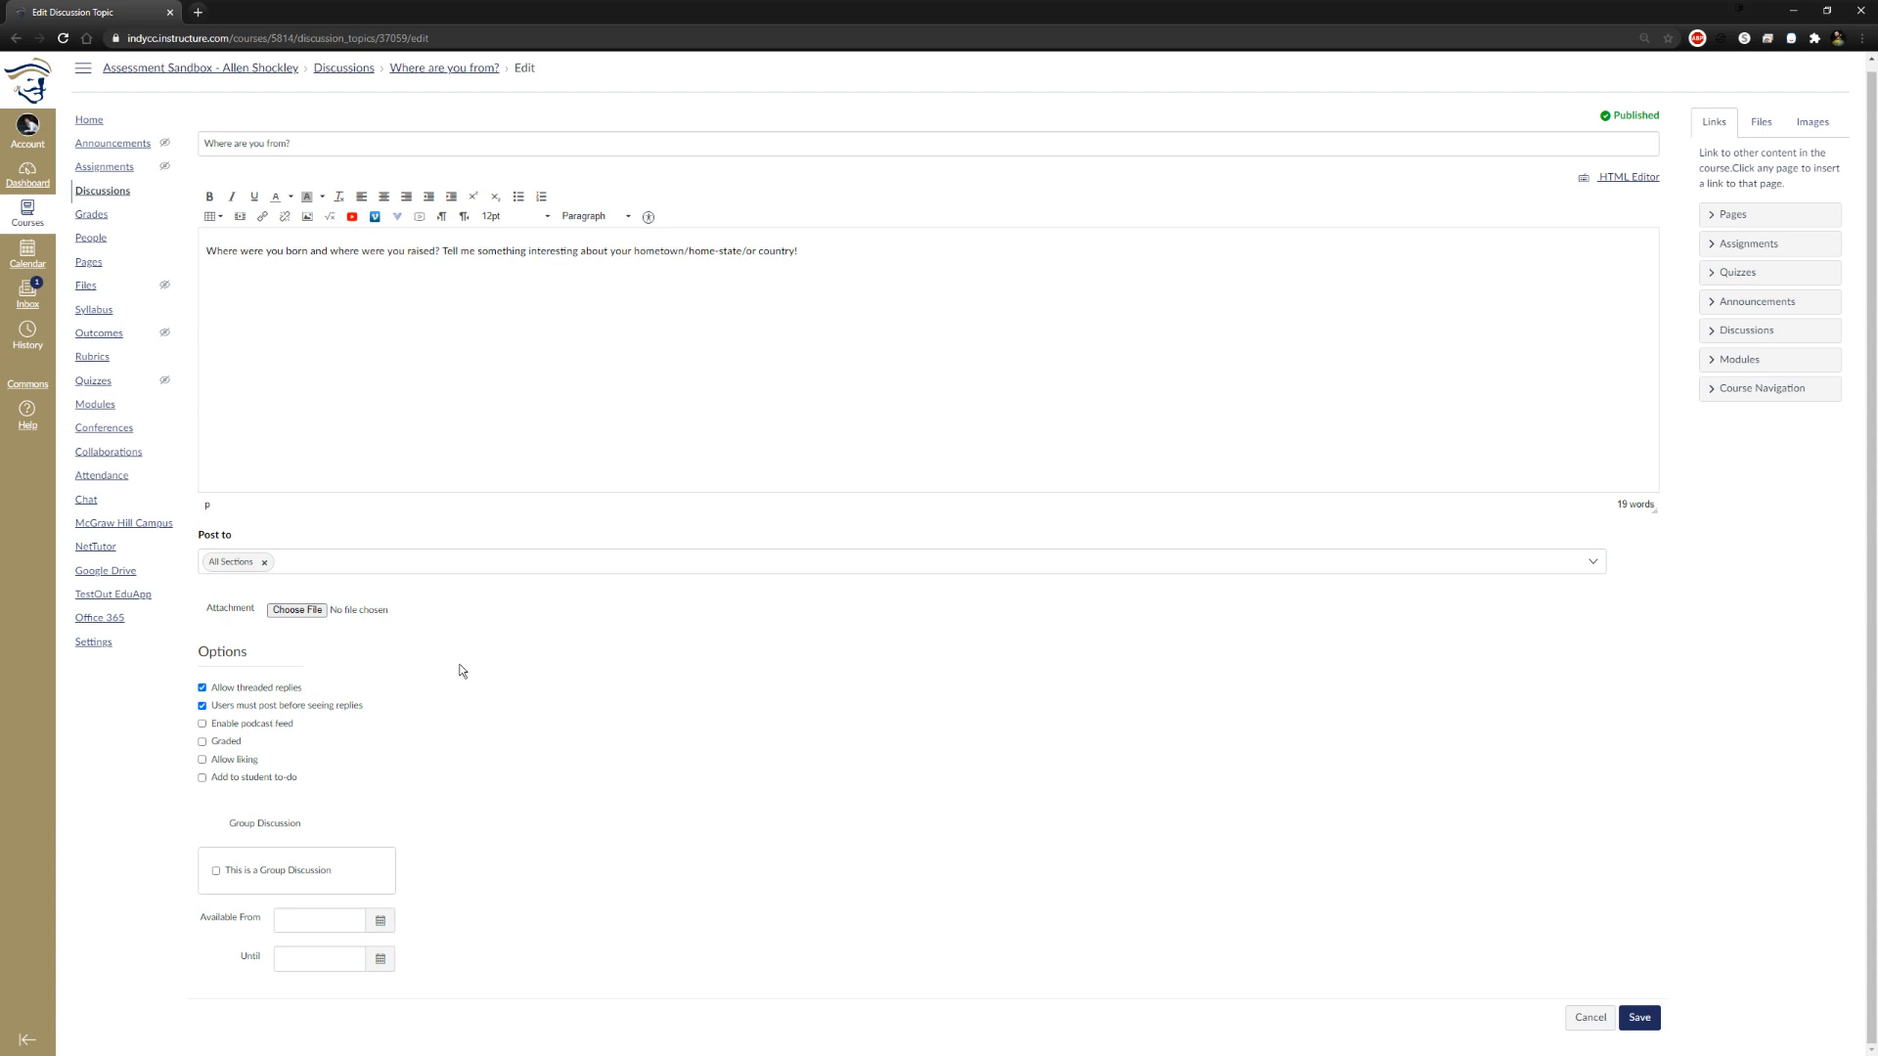
click(201, 741)
scroll(556, 745, down, 1)
click(203, 617)
click(216, 654)
click(216, 655)
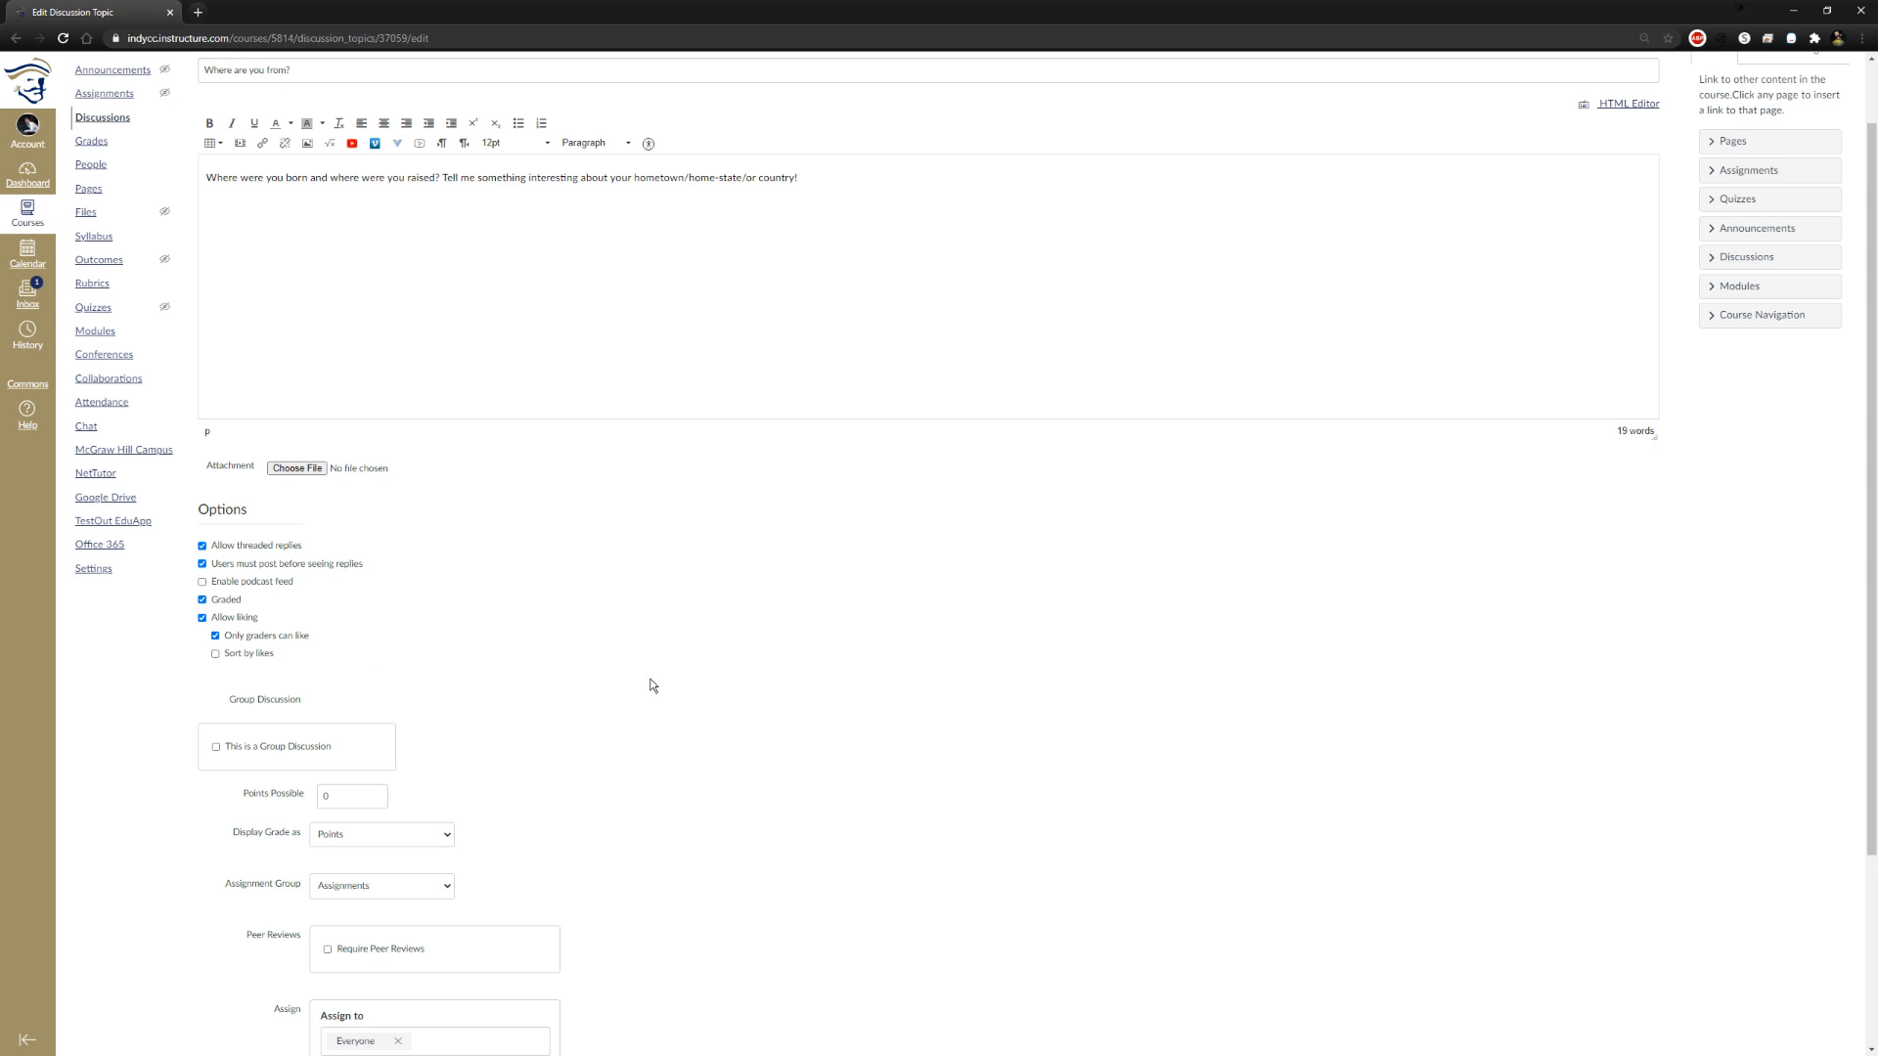
Review the discussion's prompt, selected options, and the grading and assignment settings on the edit page
scroll(669, 677, down, 3)
scroll(665, 682, up, 2)
scroll(666, 689, up, 2)
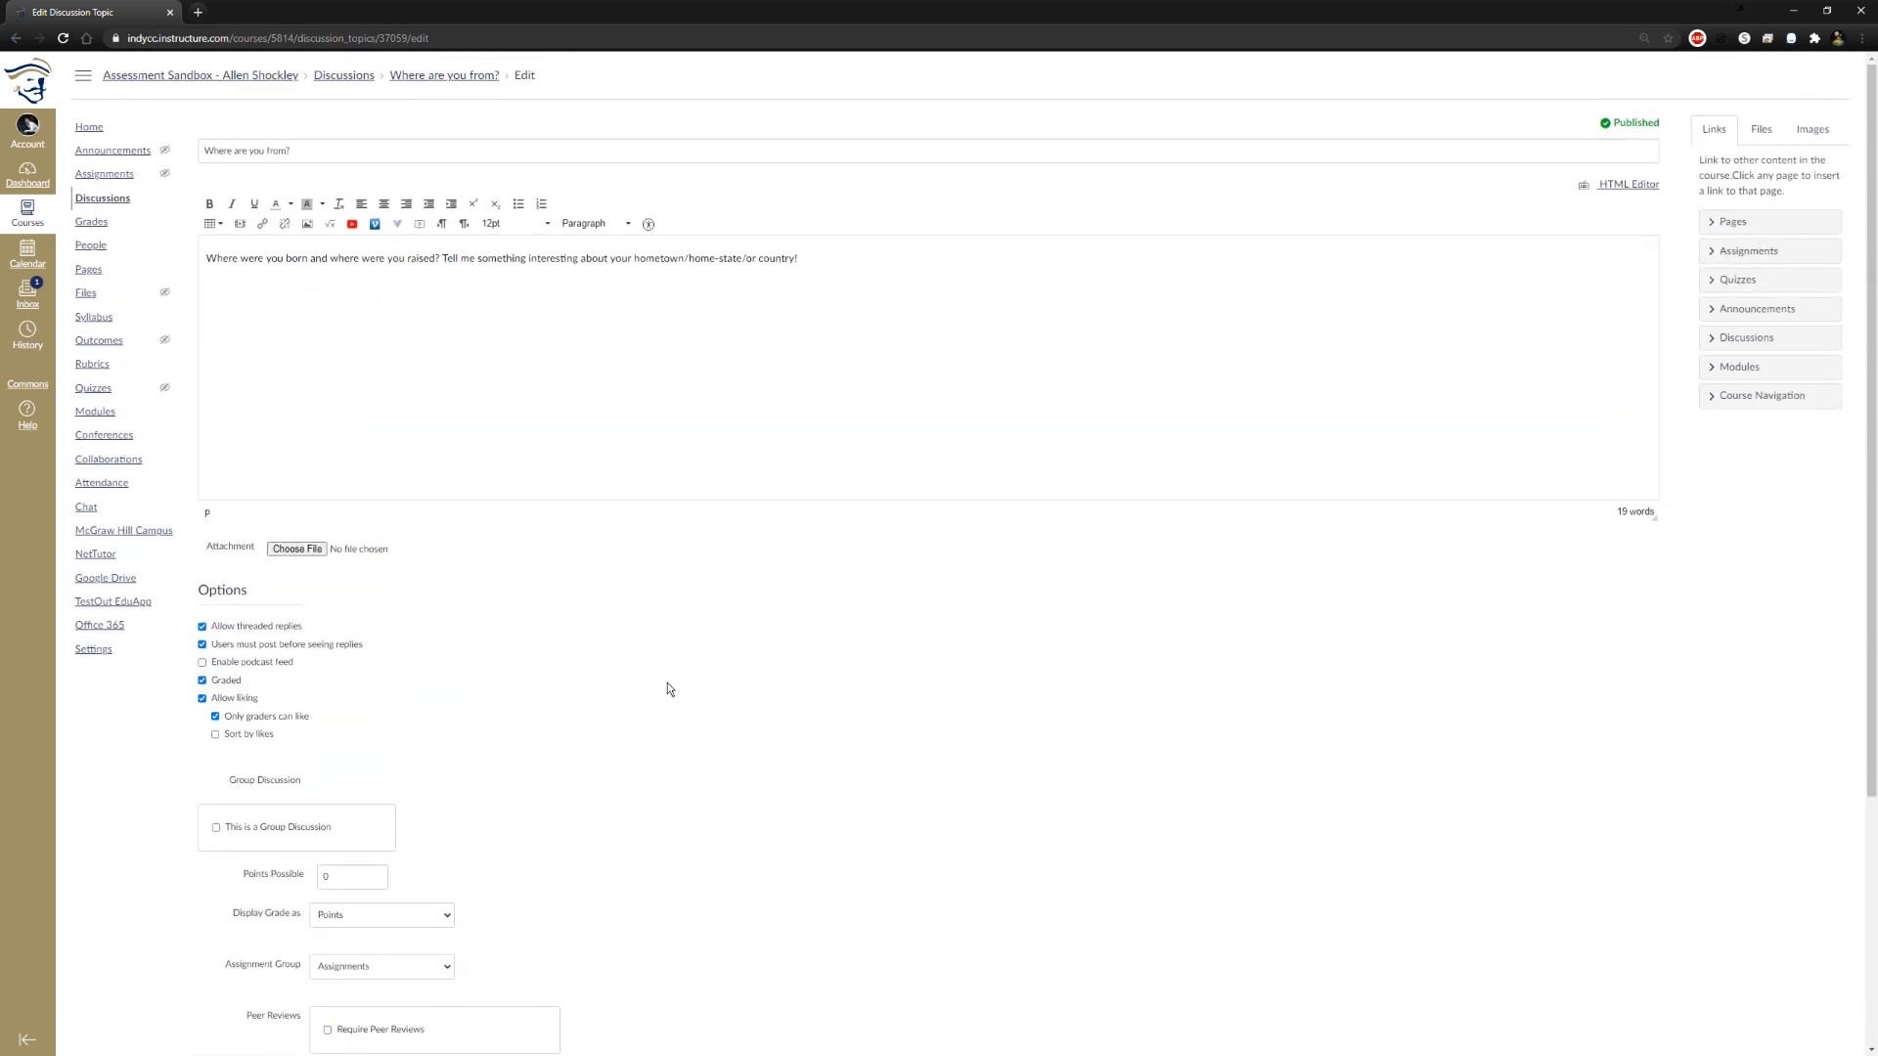
scroll(669, 690, down, 2)
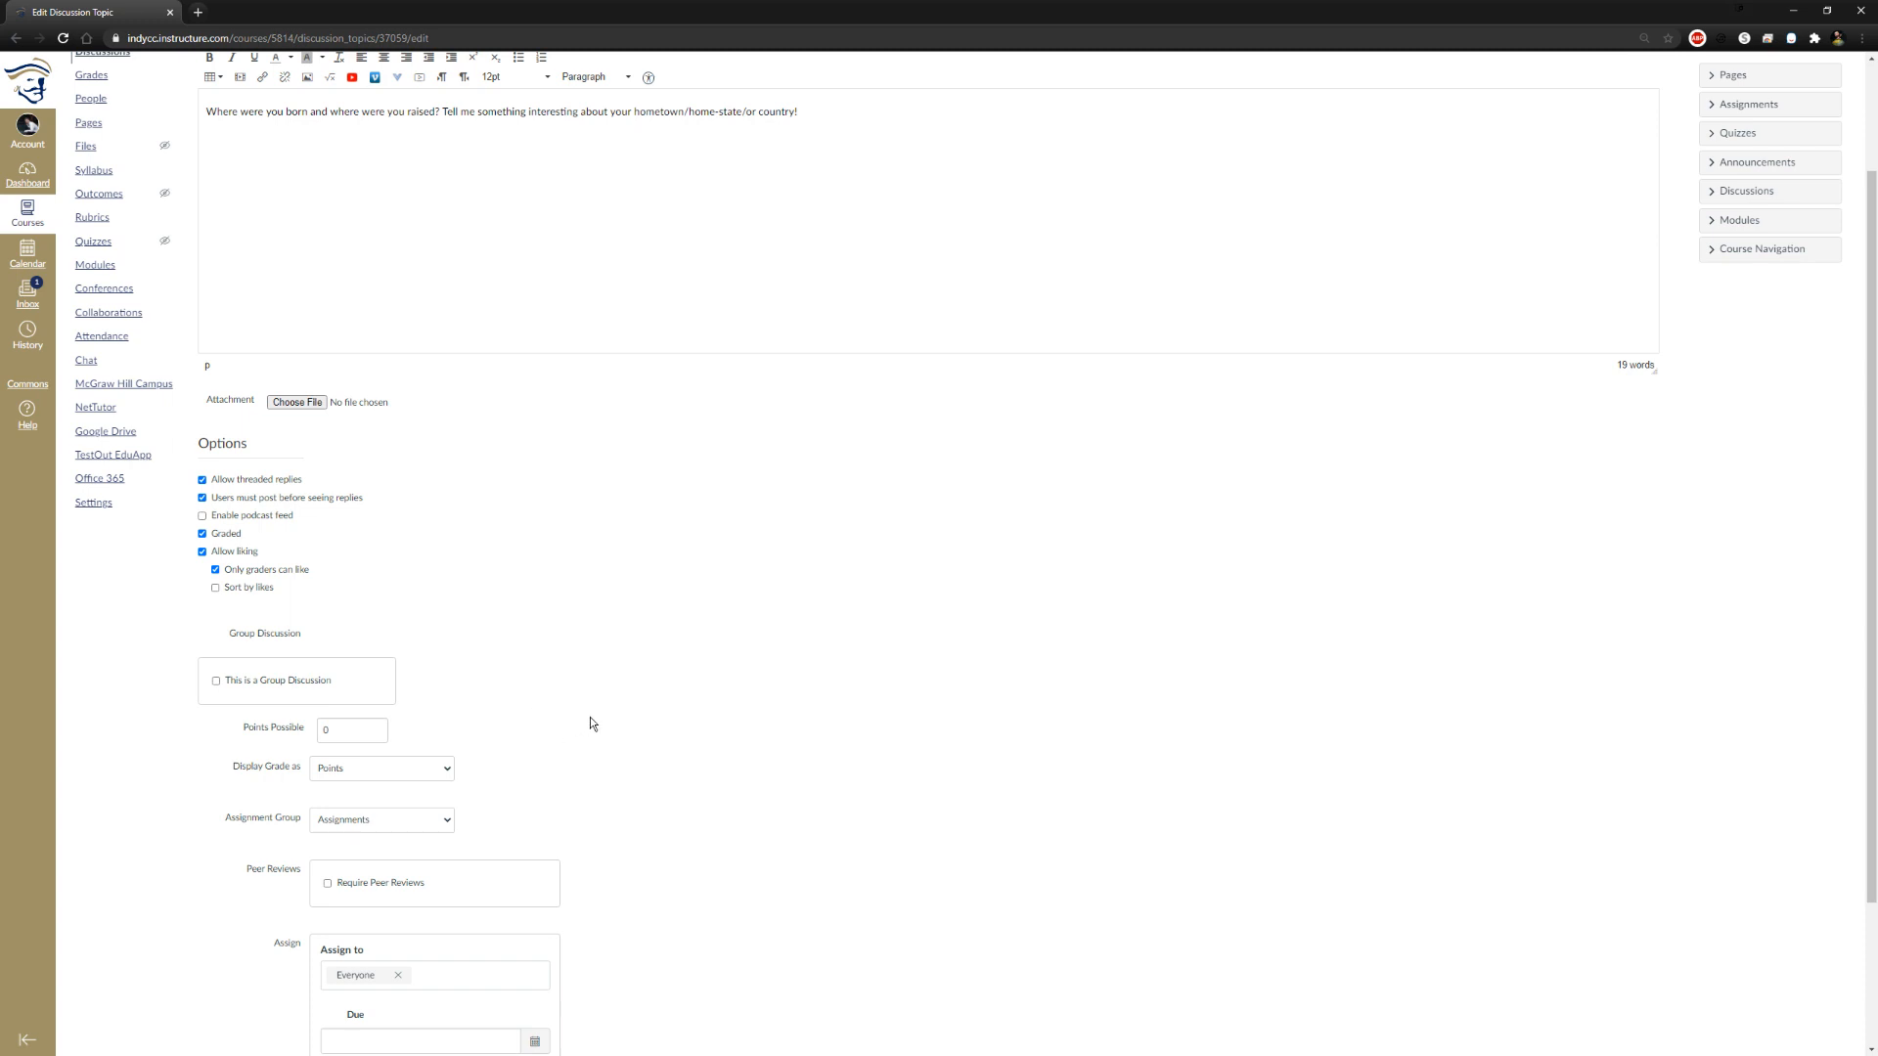
scroll(590, 718, down, 2)
scroll(626, 694, up, 3)
scroll(630, 696, up, 1)
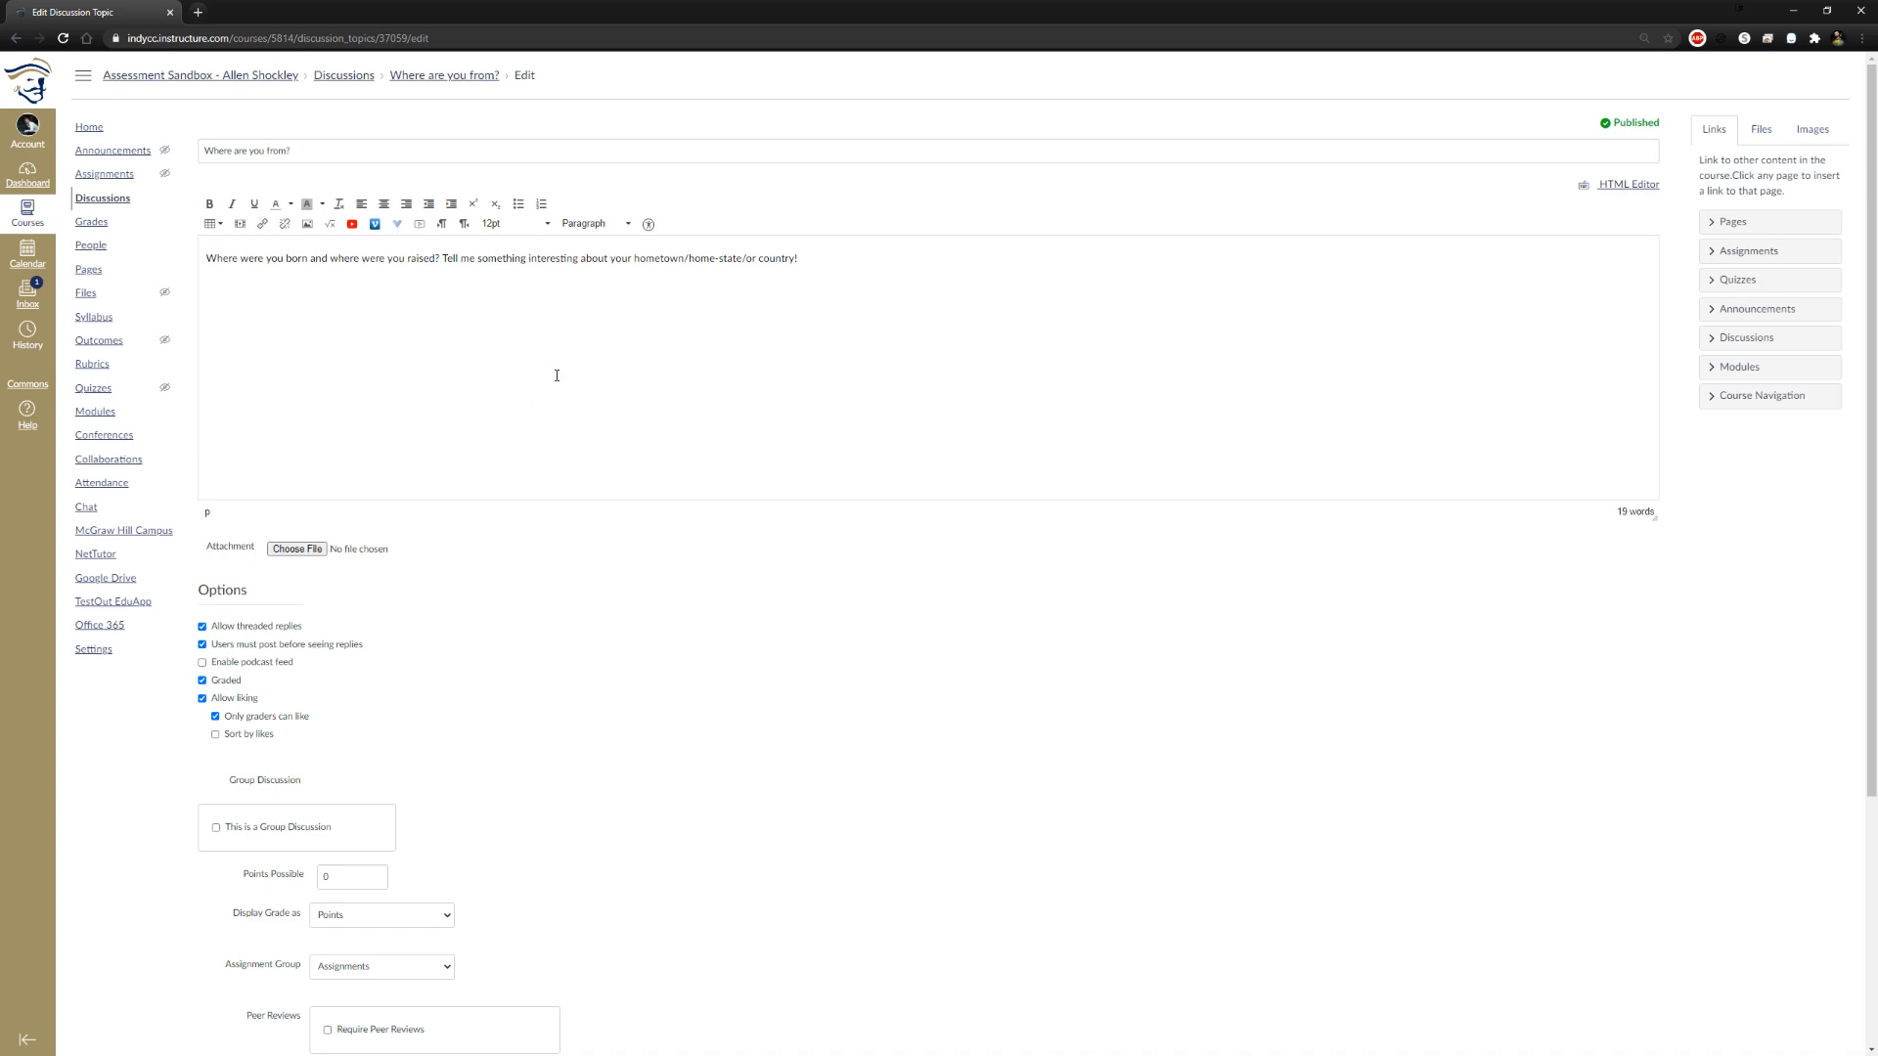
Set the discussion's points possible to 10
scroll(631, 650, down, 3)
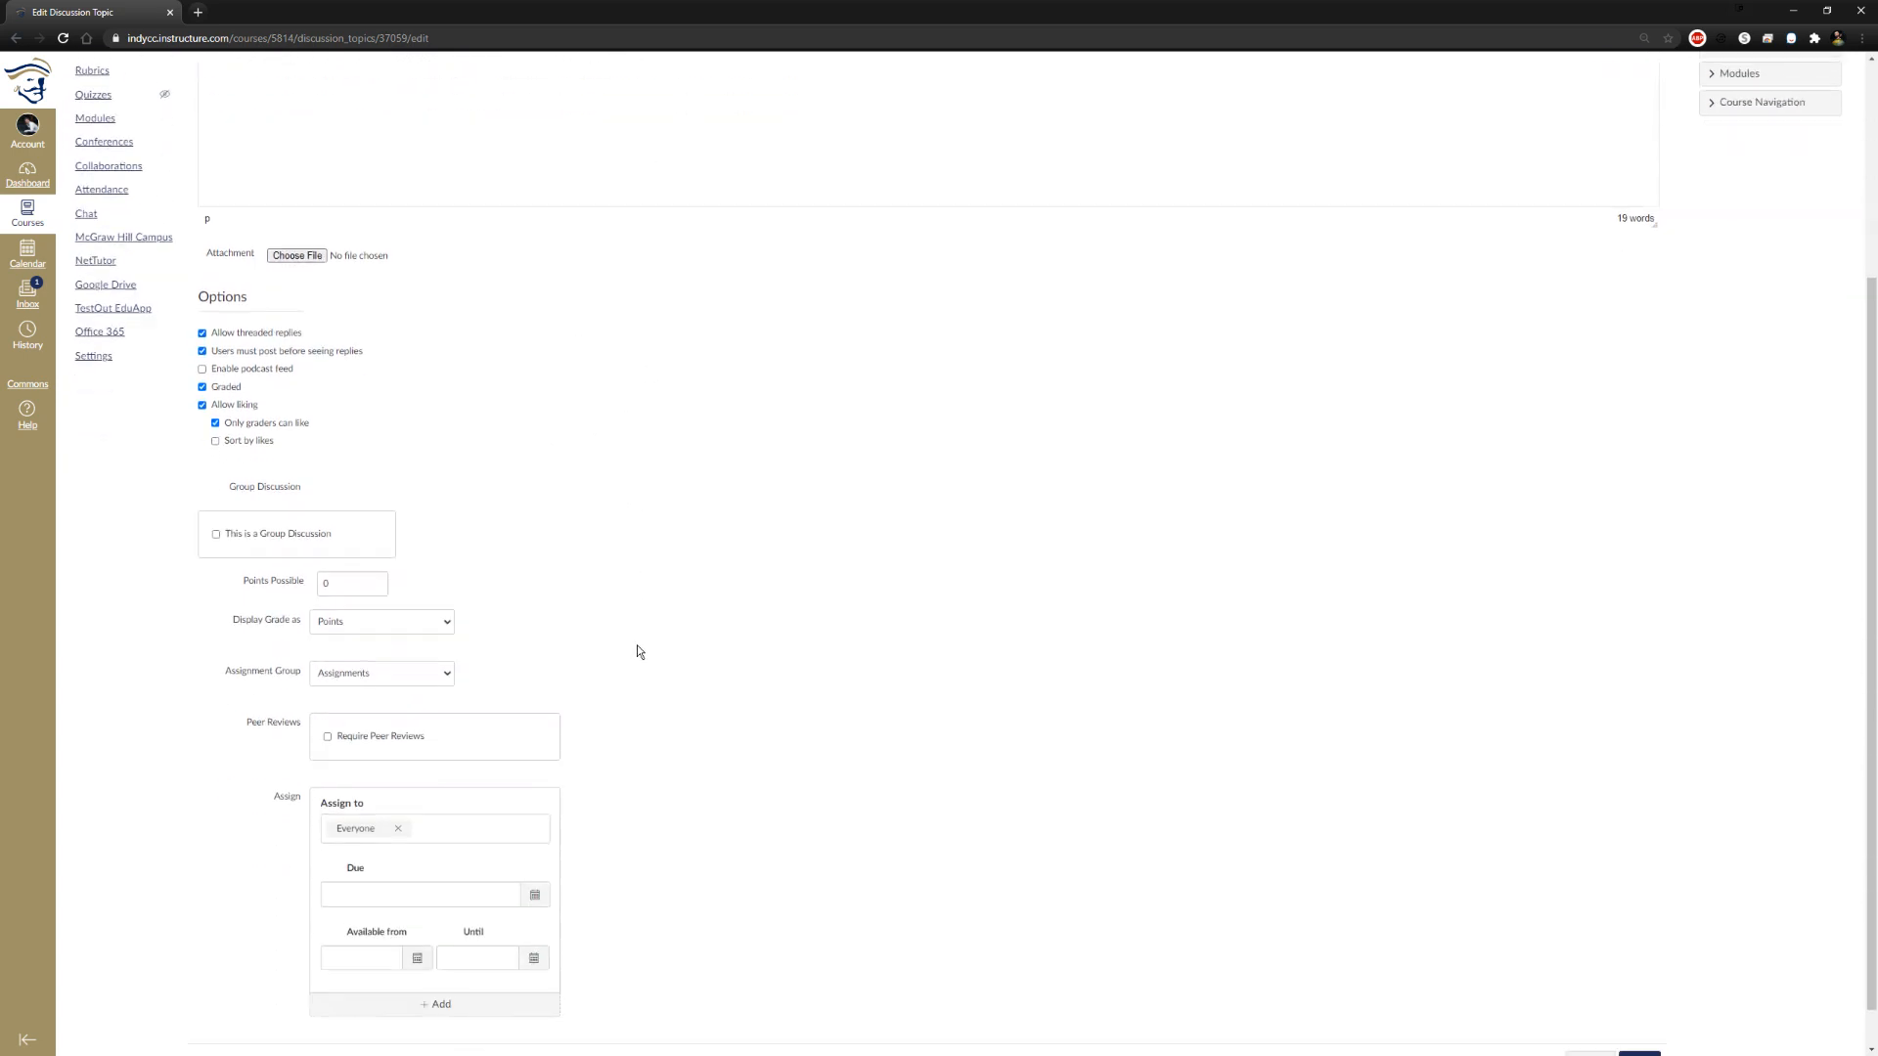
drag(370, 582, 216, 603)
text(10)
Try the Complete/Incomplete and GPA Scale grade displays, and set the display back to Points
click(441, 631)
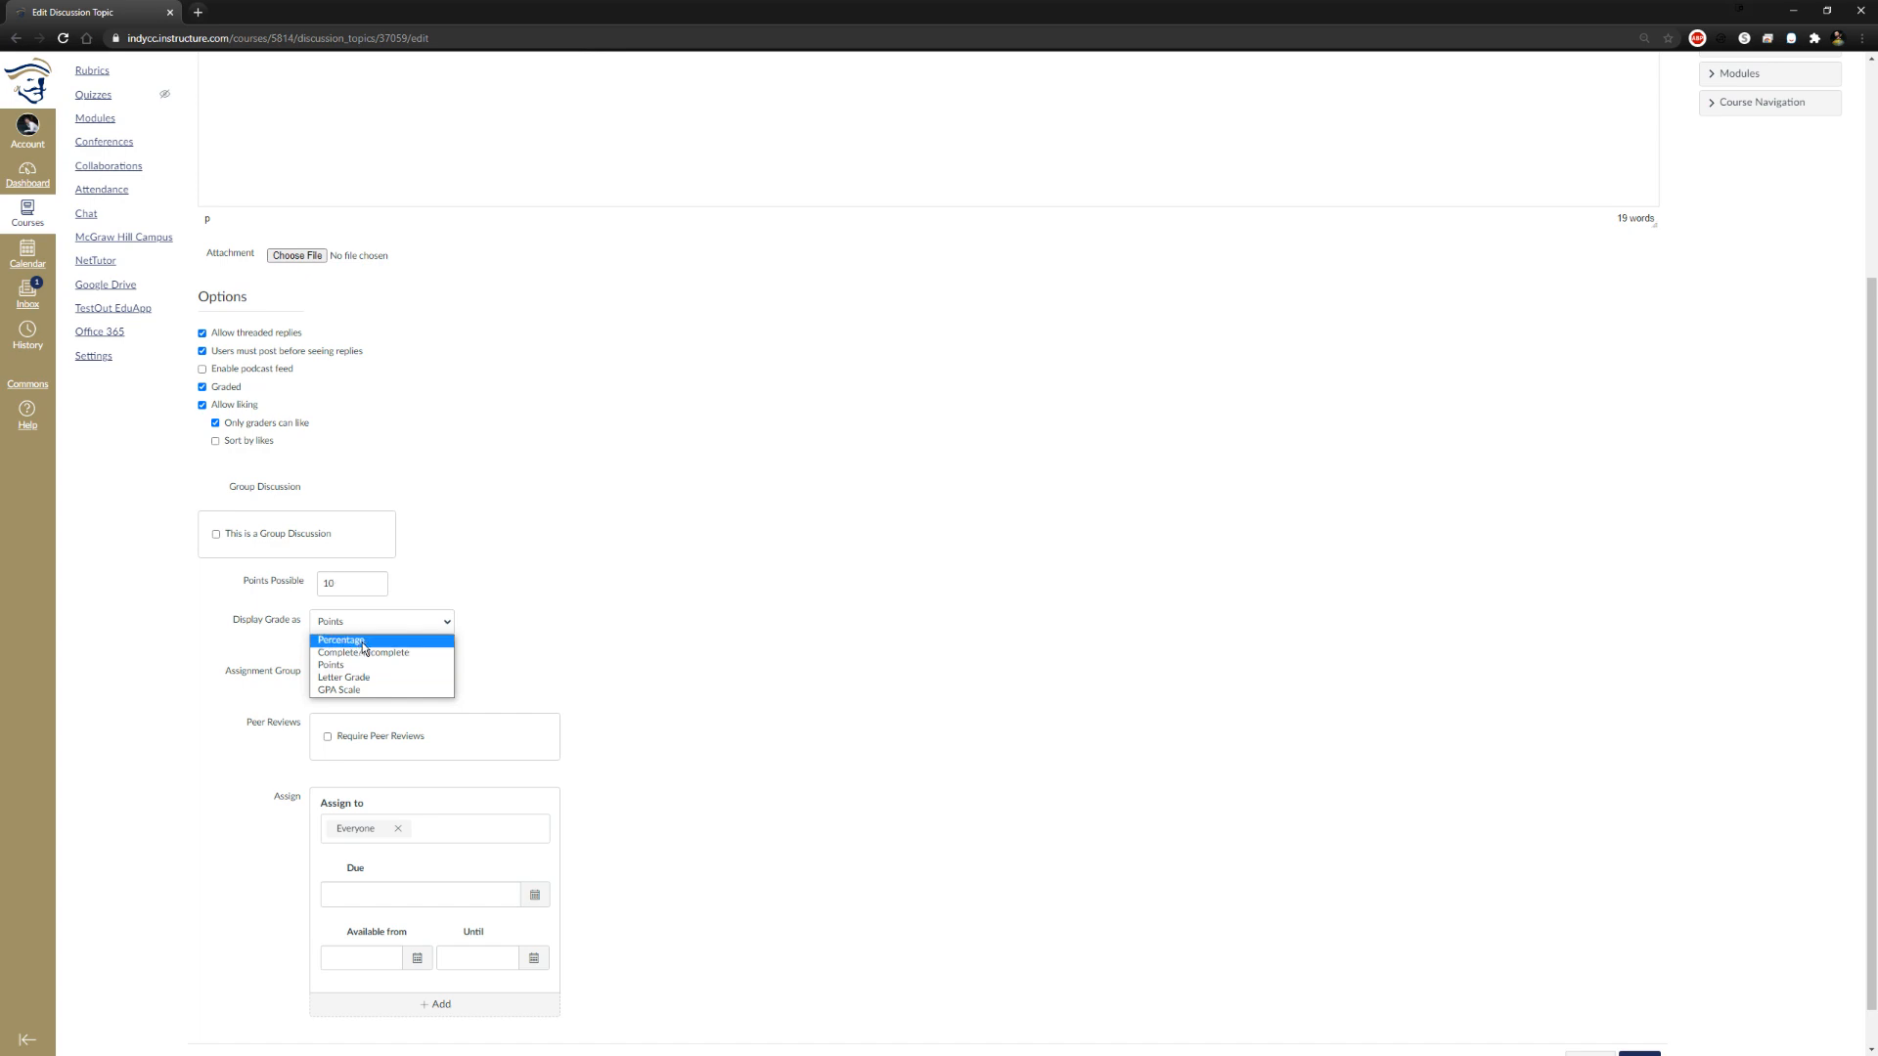
click(385, 654)
click(420, 626)
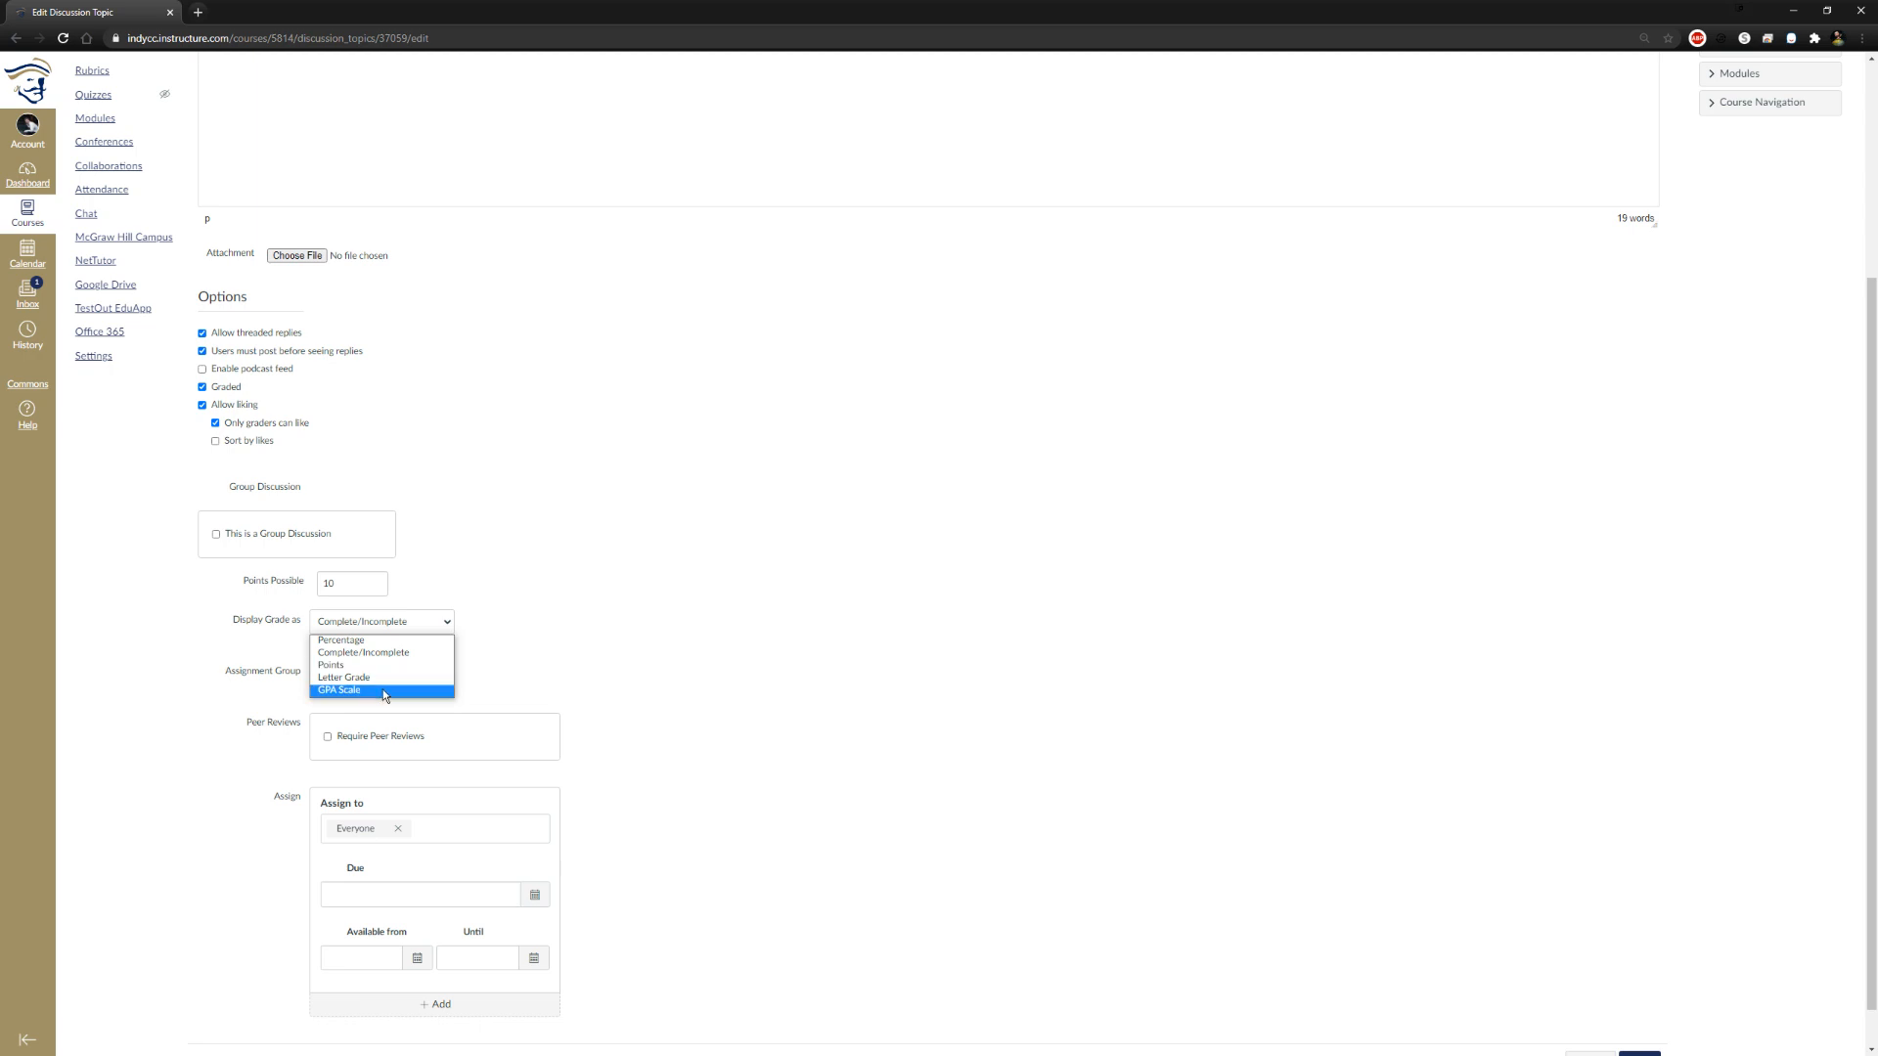
click(381, 689)
click(449, 630)
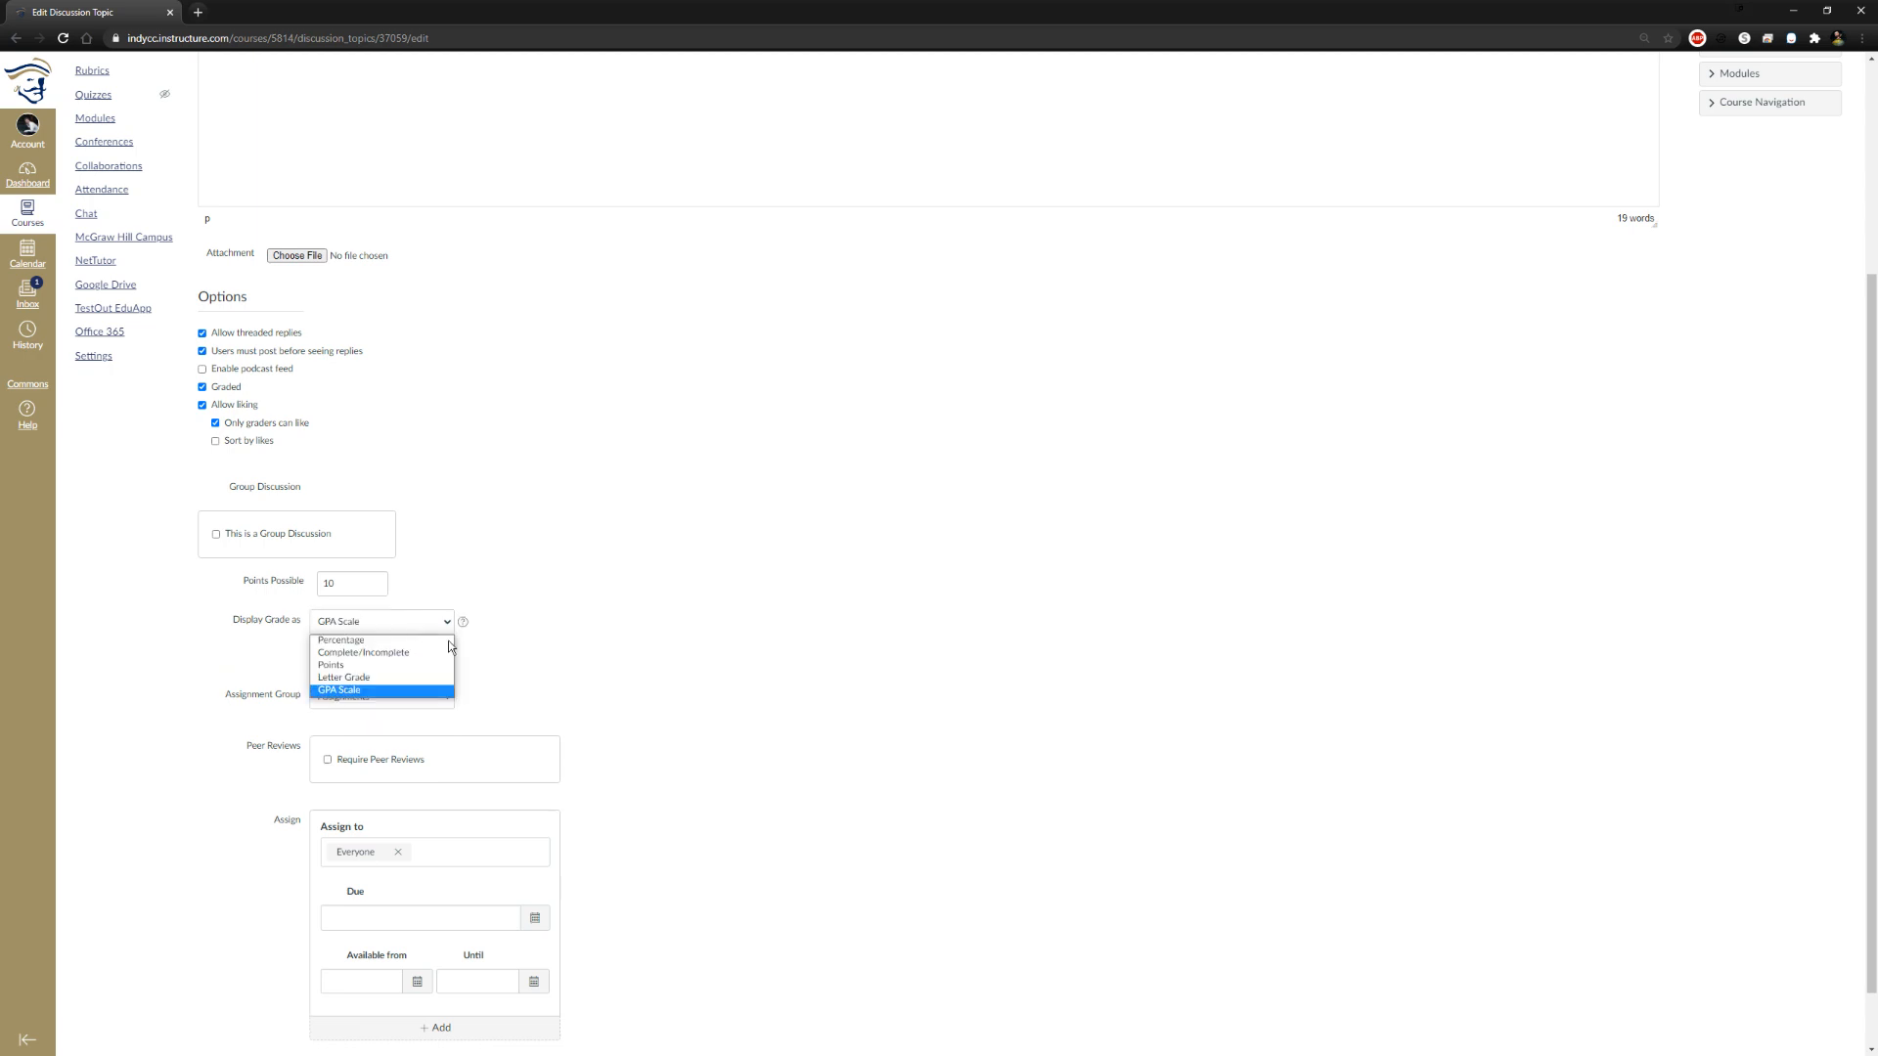
click(398, 669)
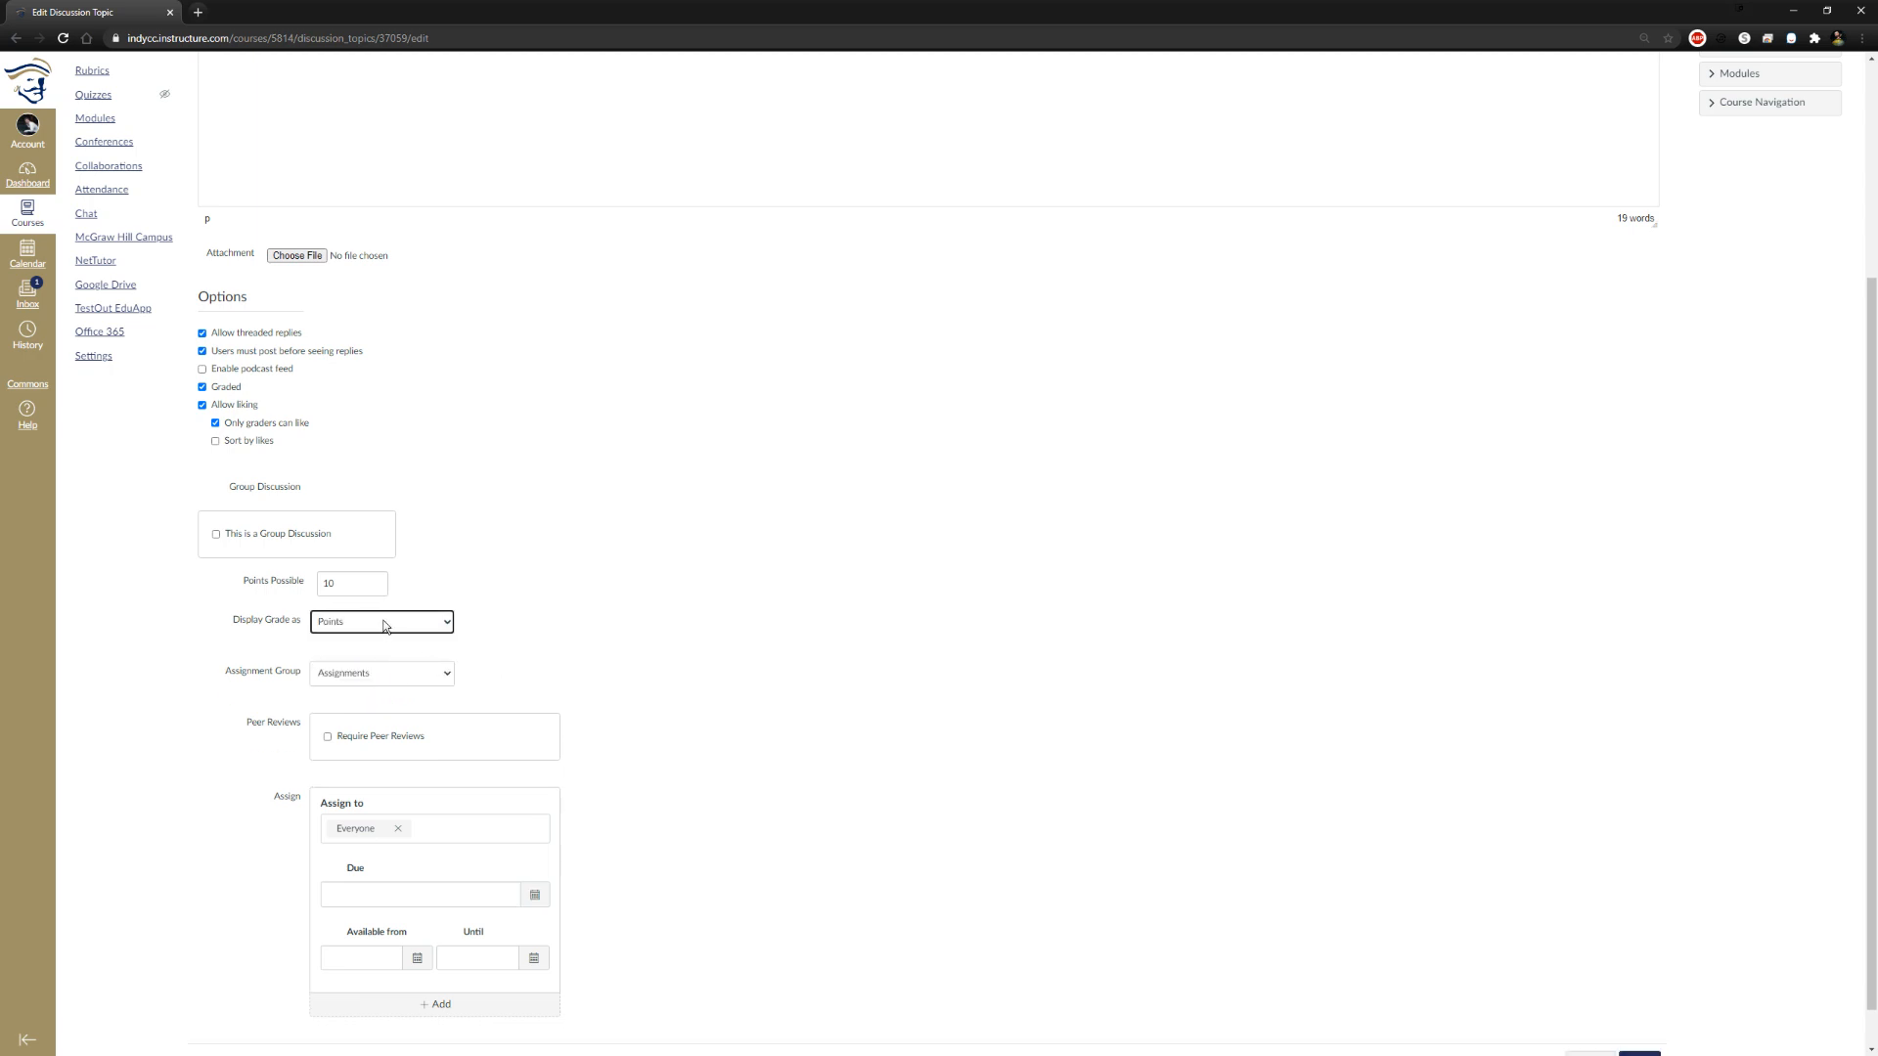
View the available assignment group choices for the discussion and keep Assignments
scroll(659, 666, down, 1)
click(429, 627)
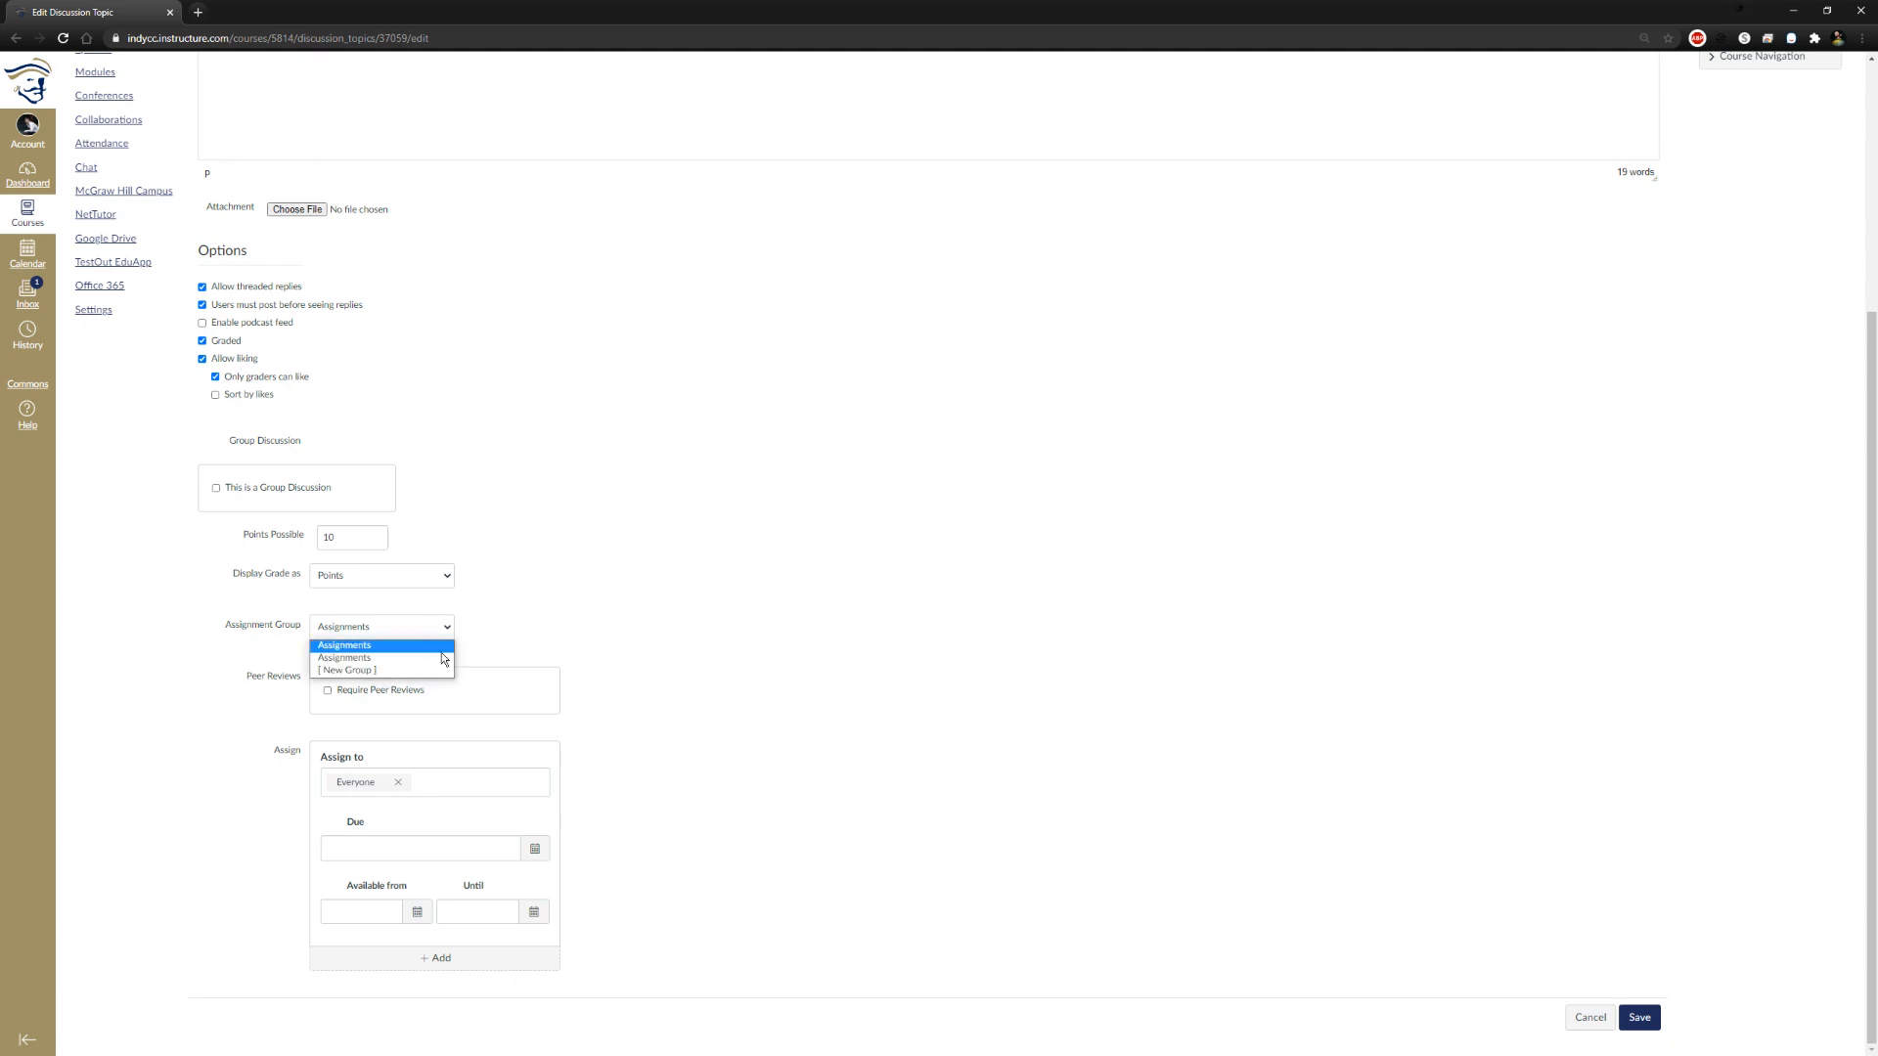
click(679, 575)
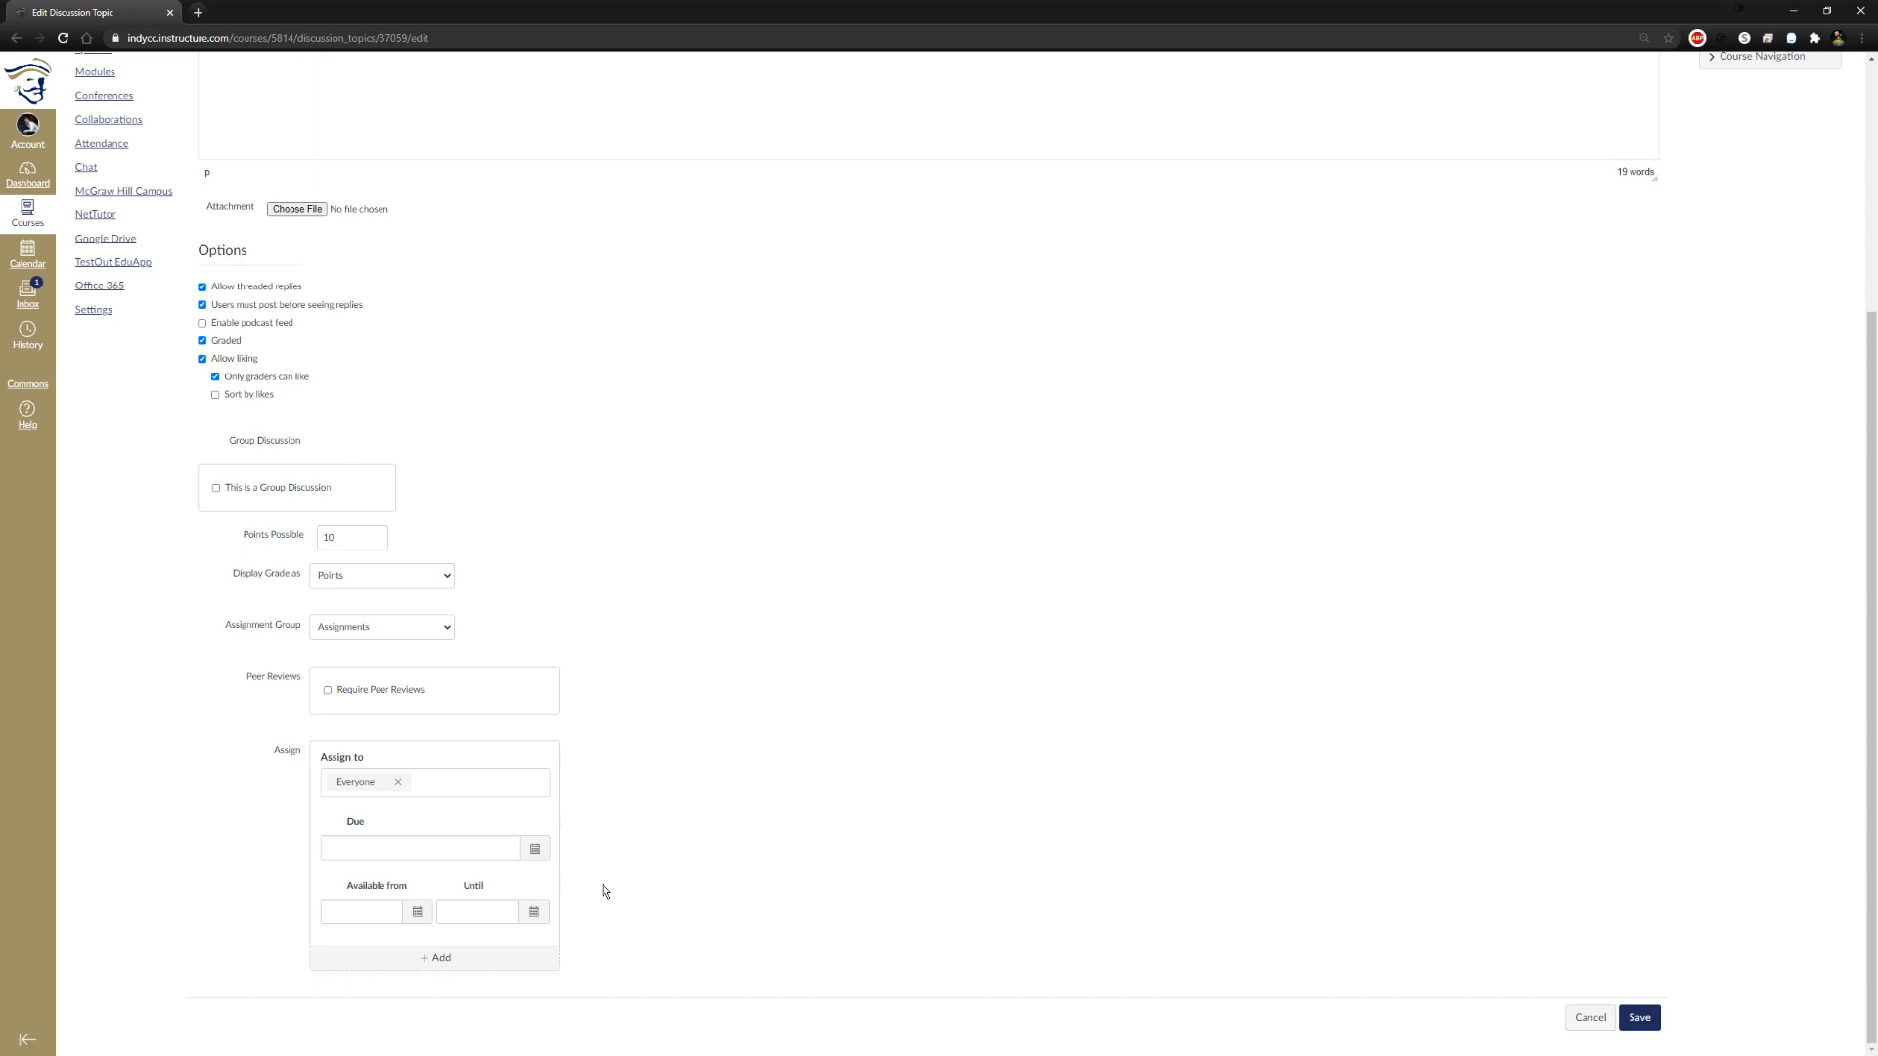
Set the discussion's due date for everyone to Nov 11 at 11:59pm
scroll(725, 737, up, 3)
scroll(734, 733, down, 3)
click(537, 850)
click(400, 932)
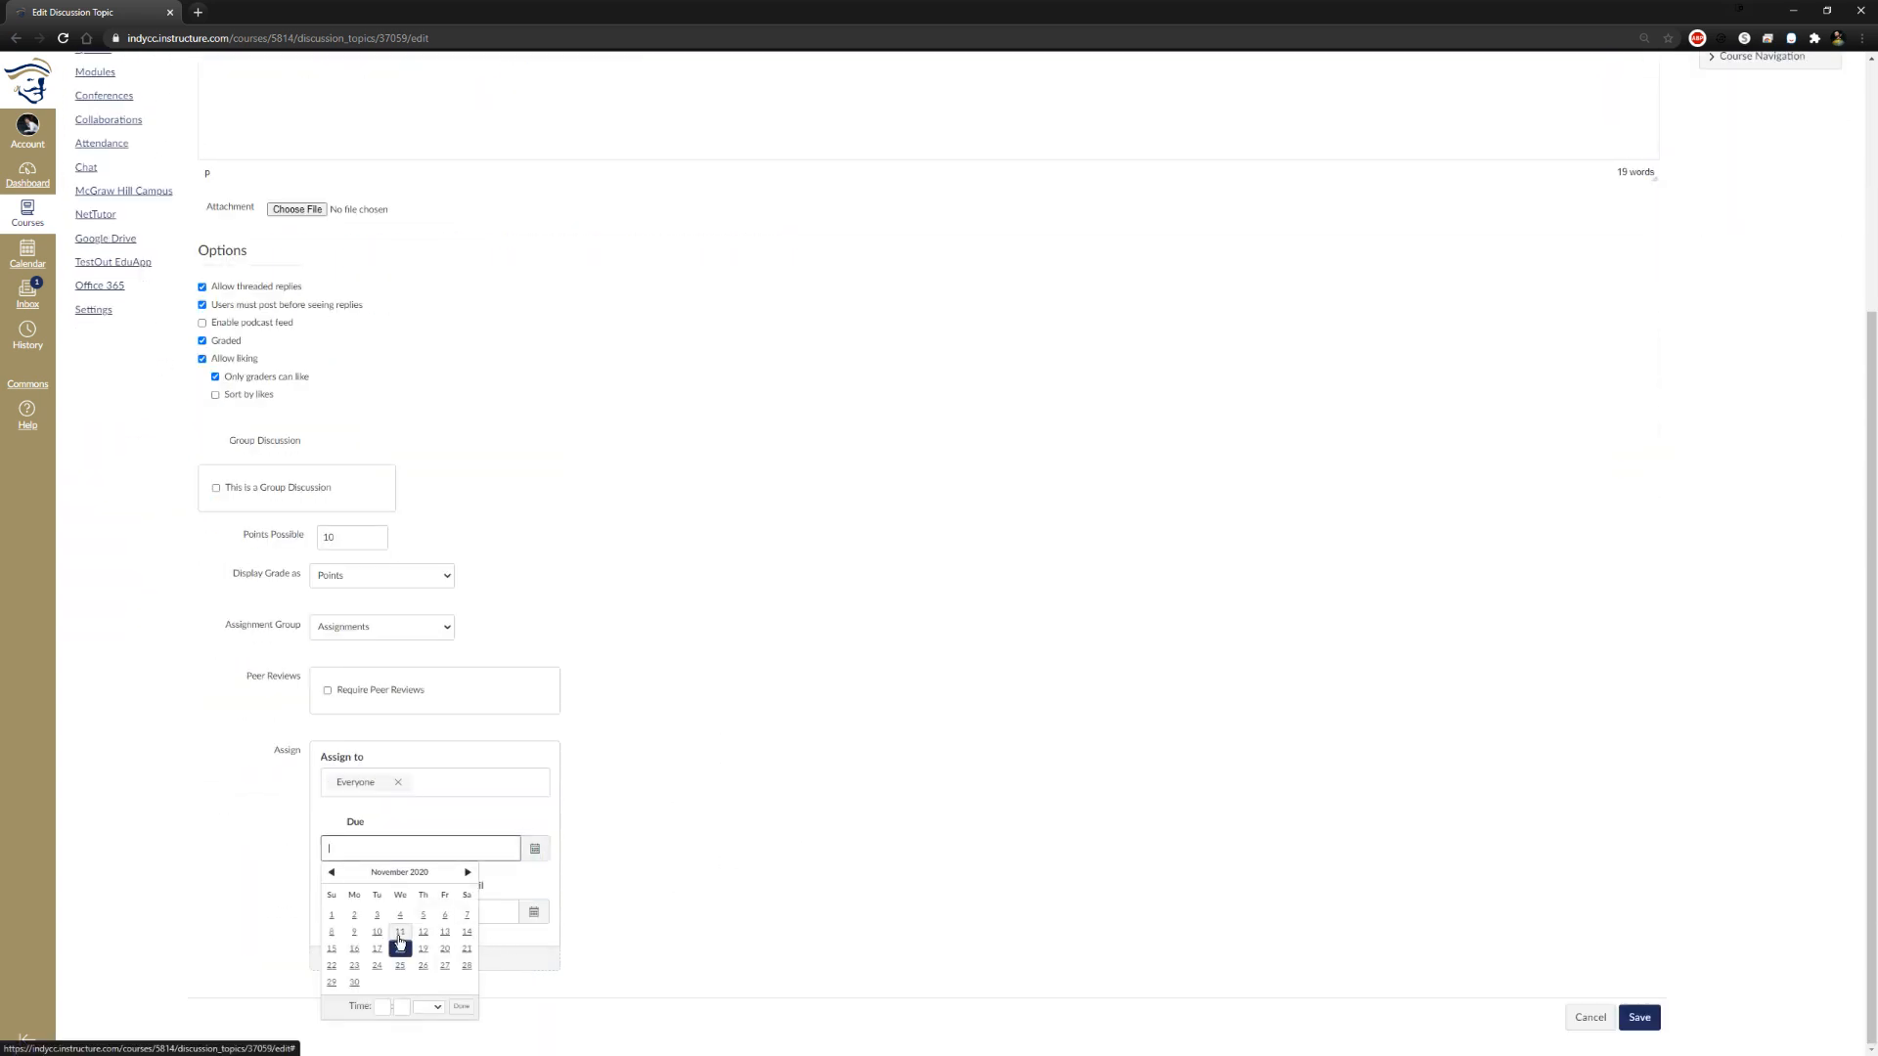
Make the discussion available from Nov 8 at 12am until Nov 12 at 11:59pm
click(330, 926)
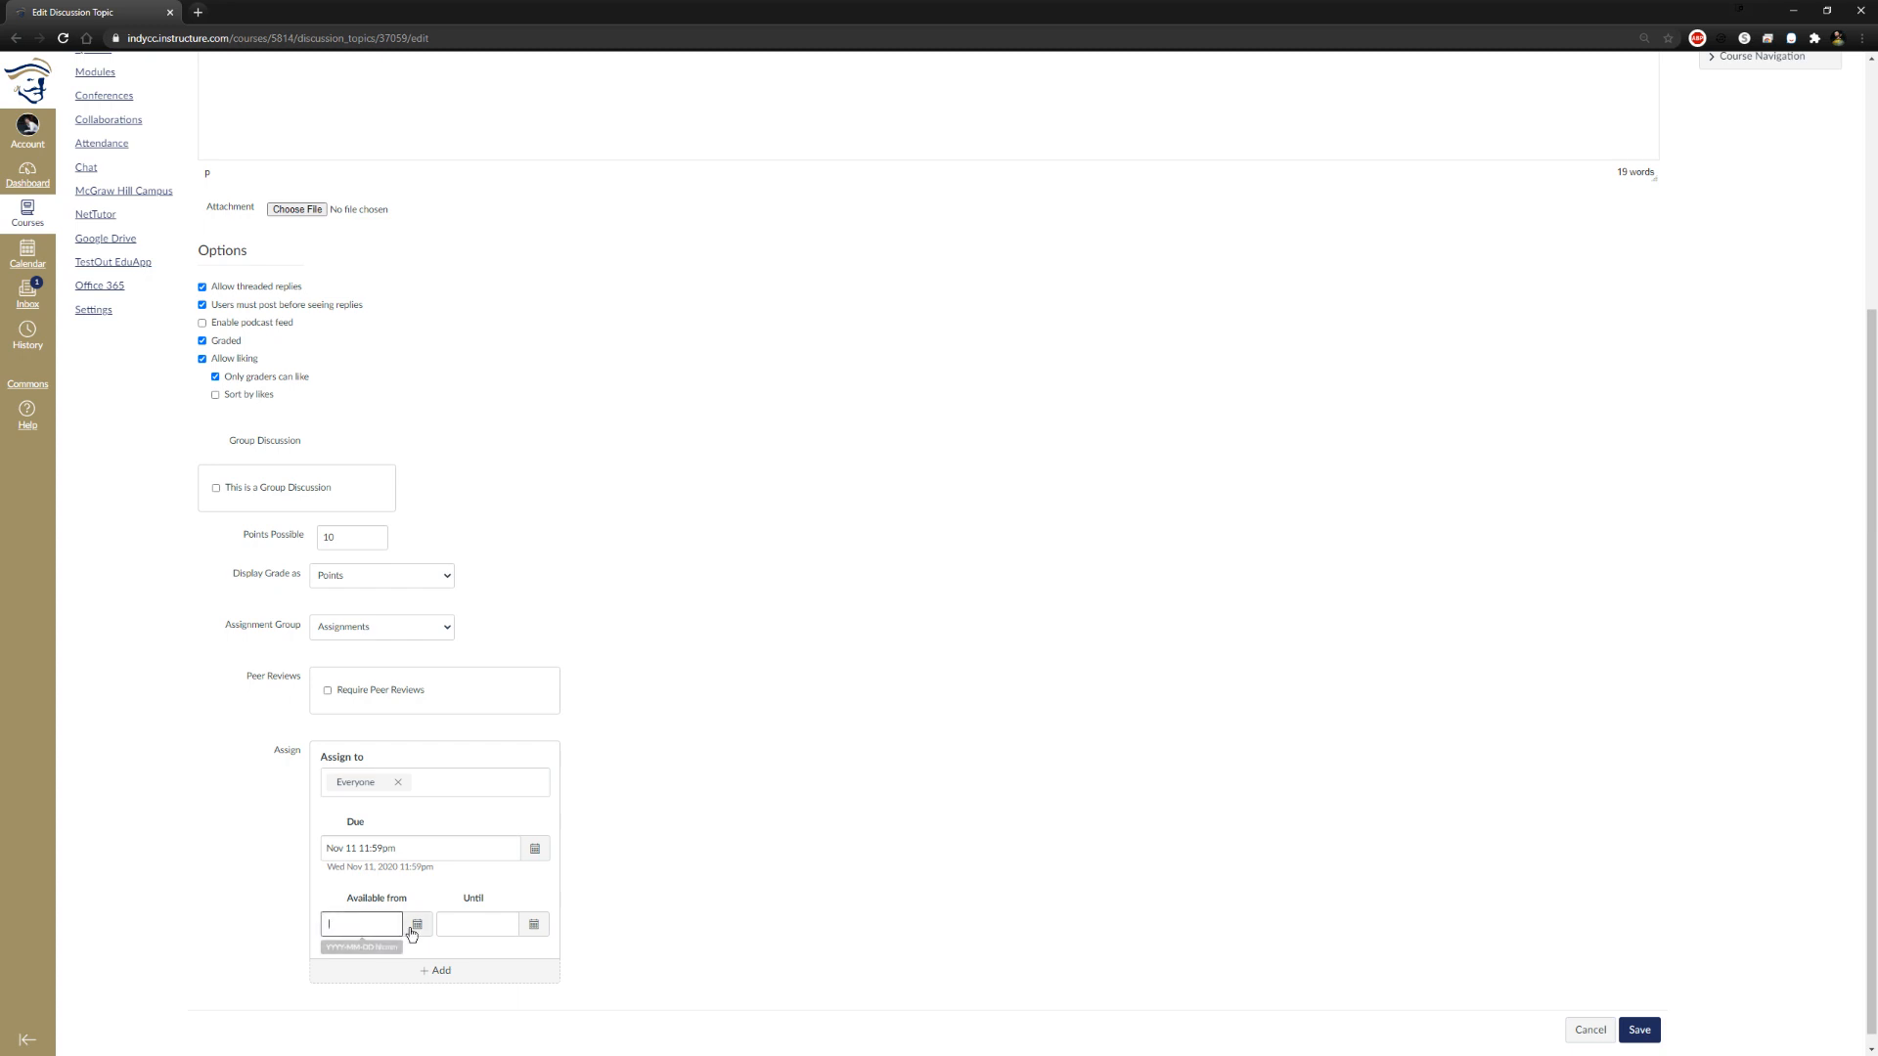
click(554, 879)
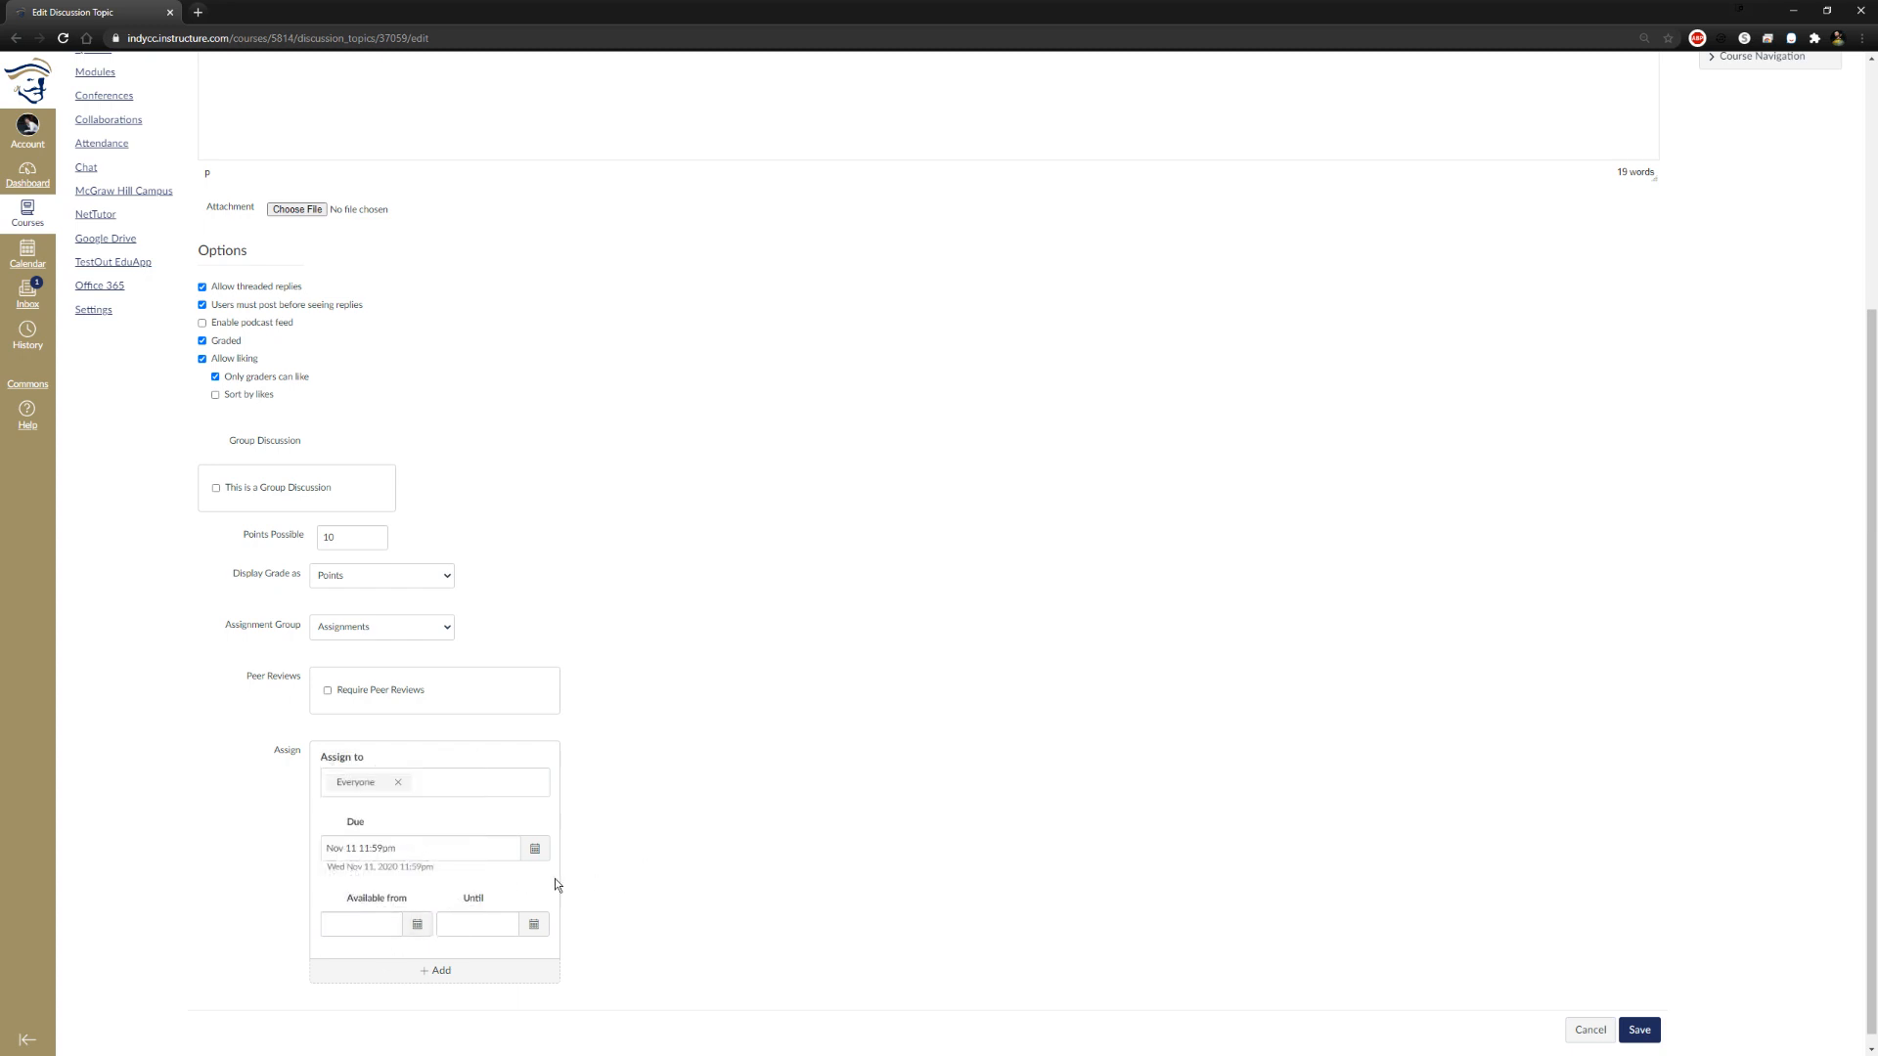
click(416, 924)
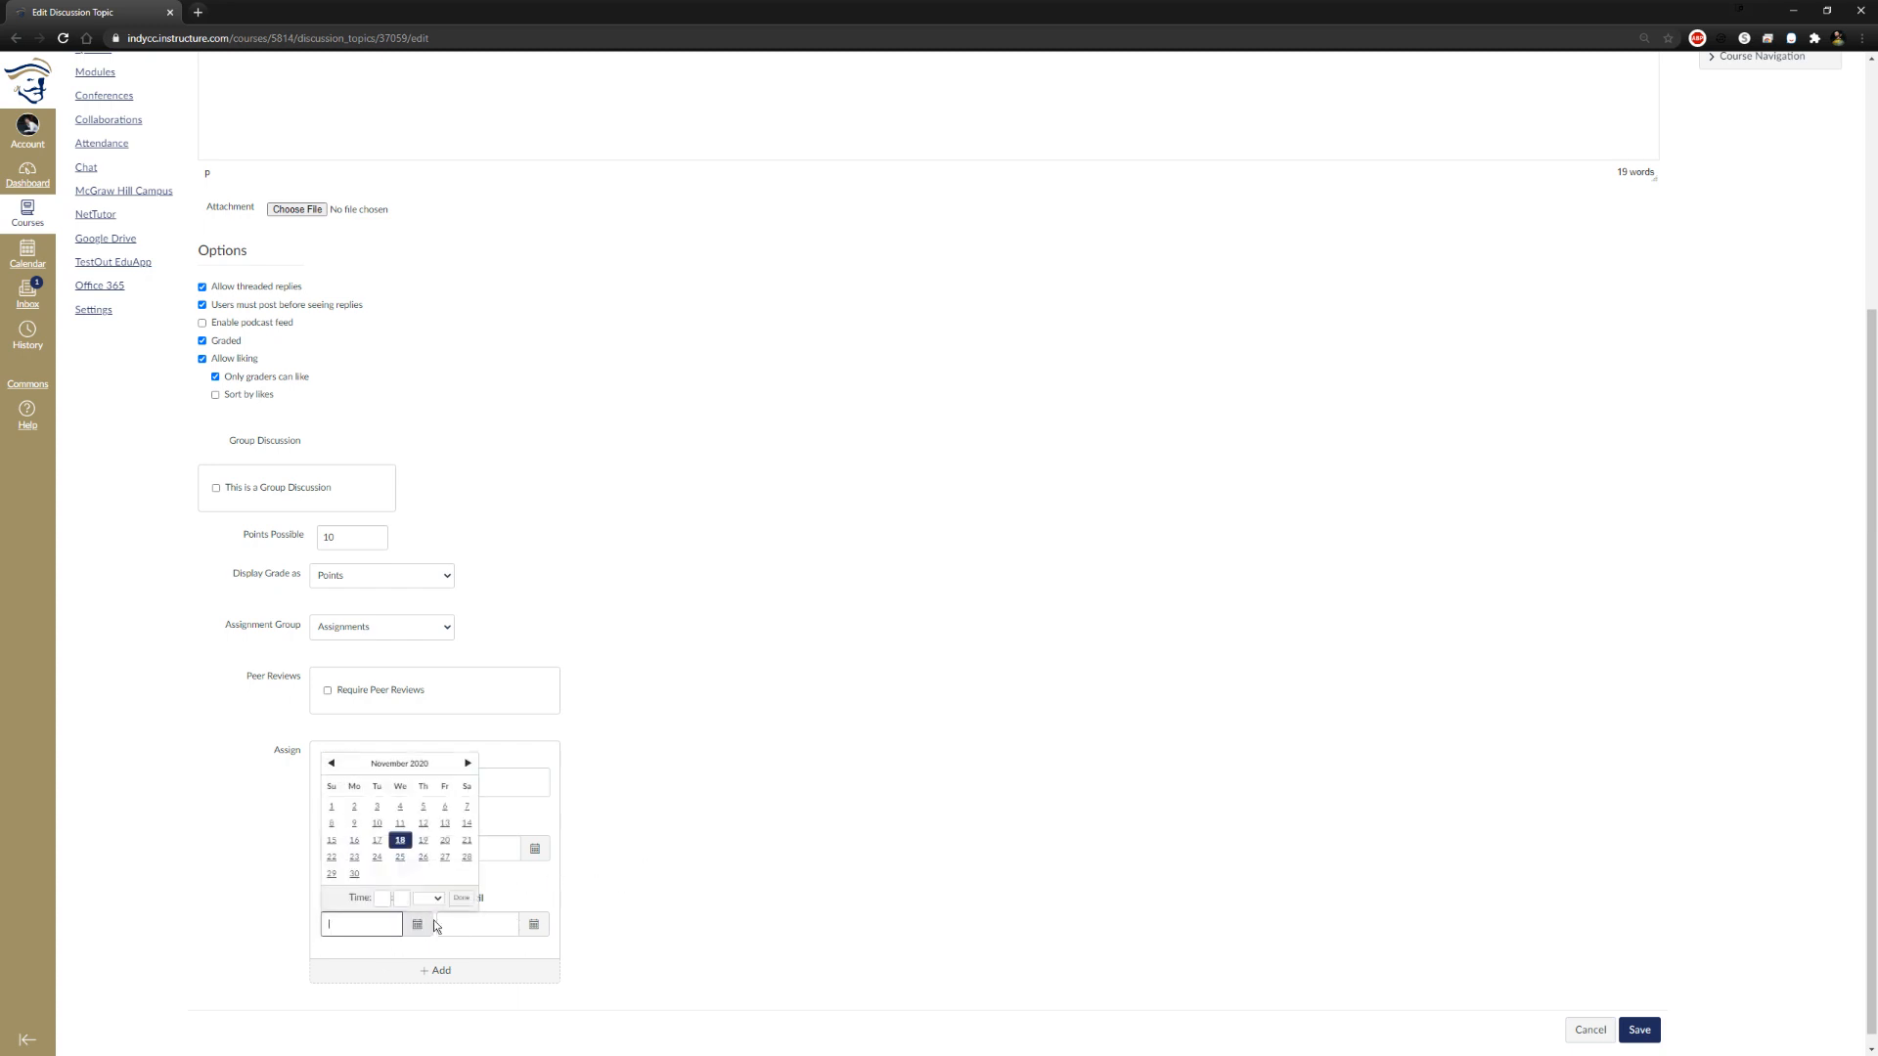
click(332, 823)
click(625, 889)
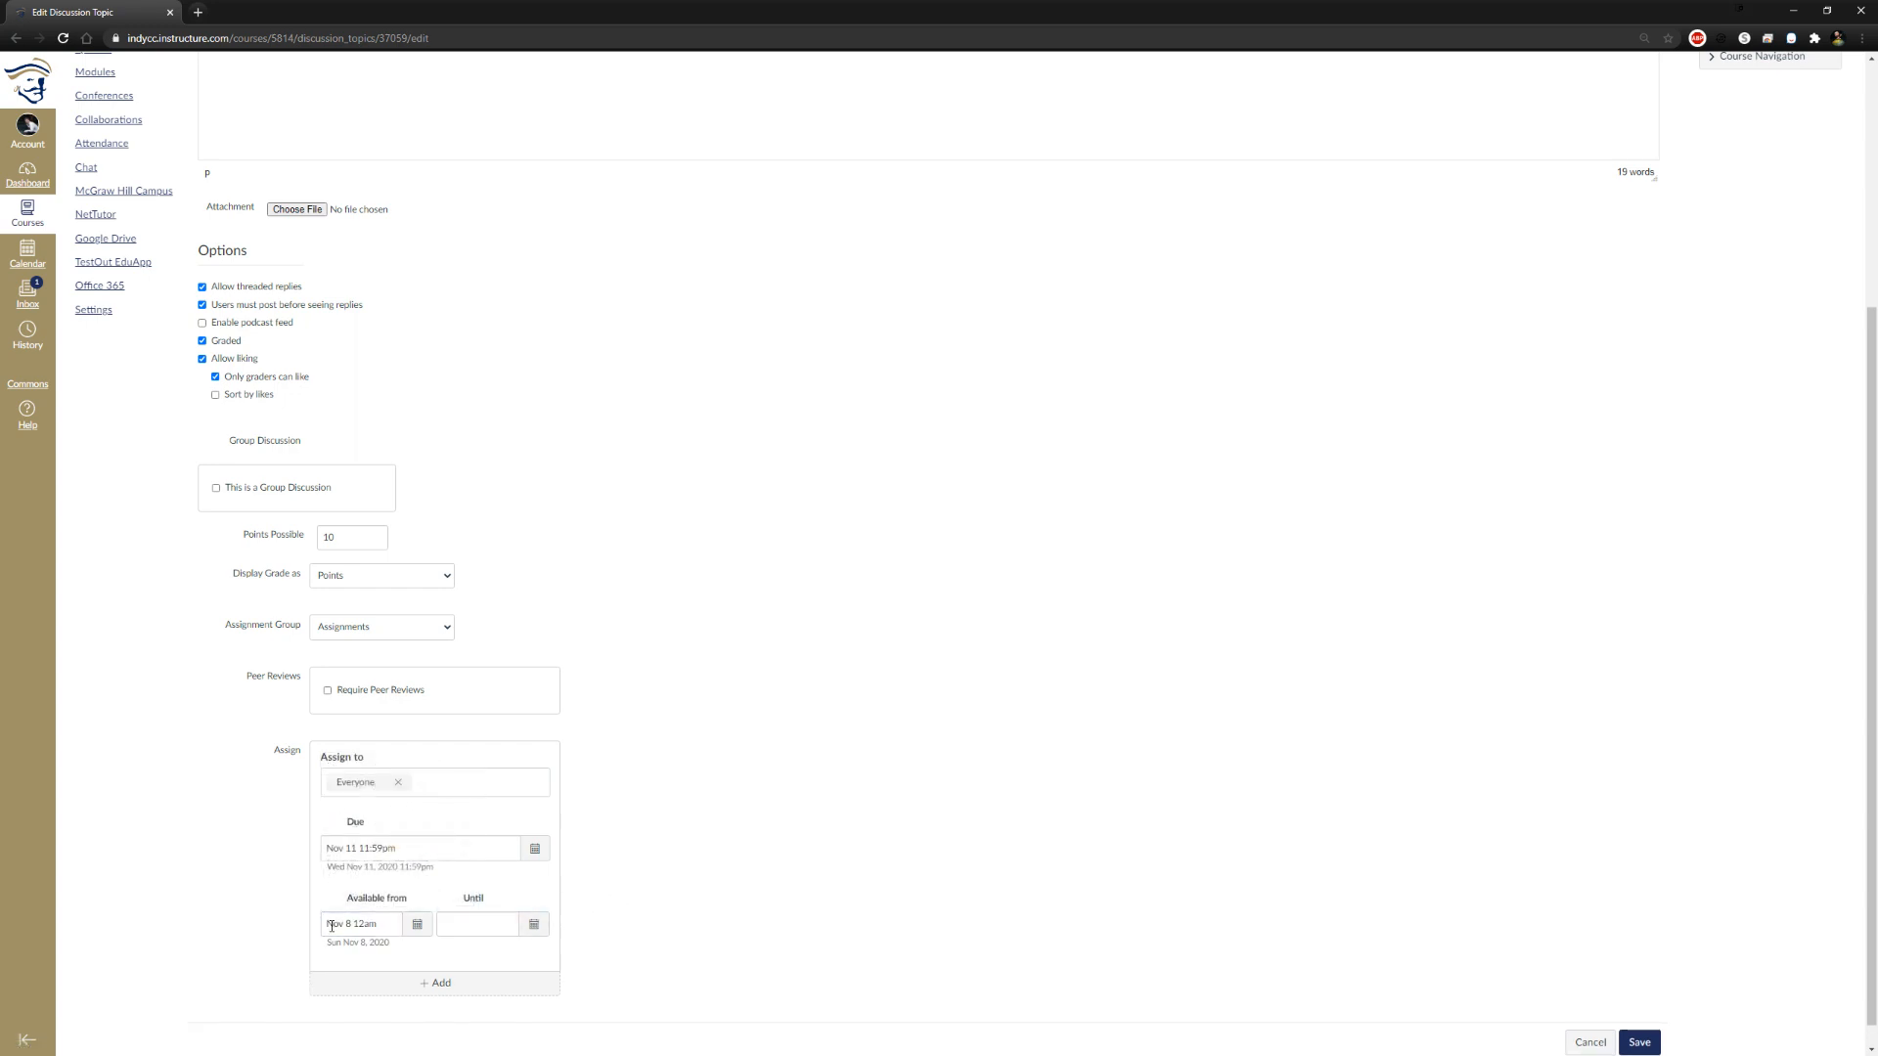
click(533, 924)
click(539, 823)
click(781, 919)
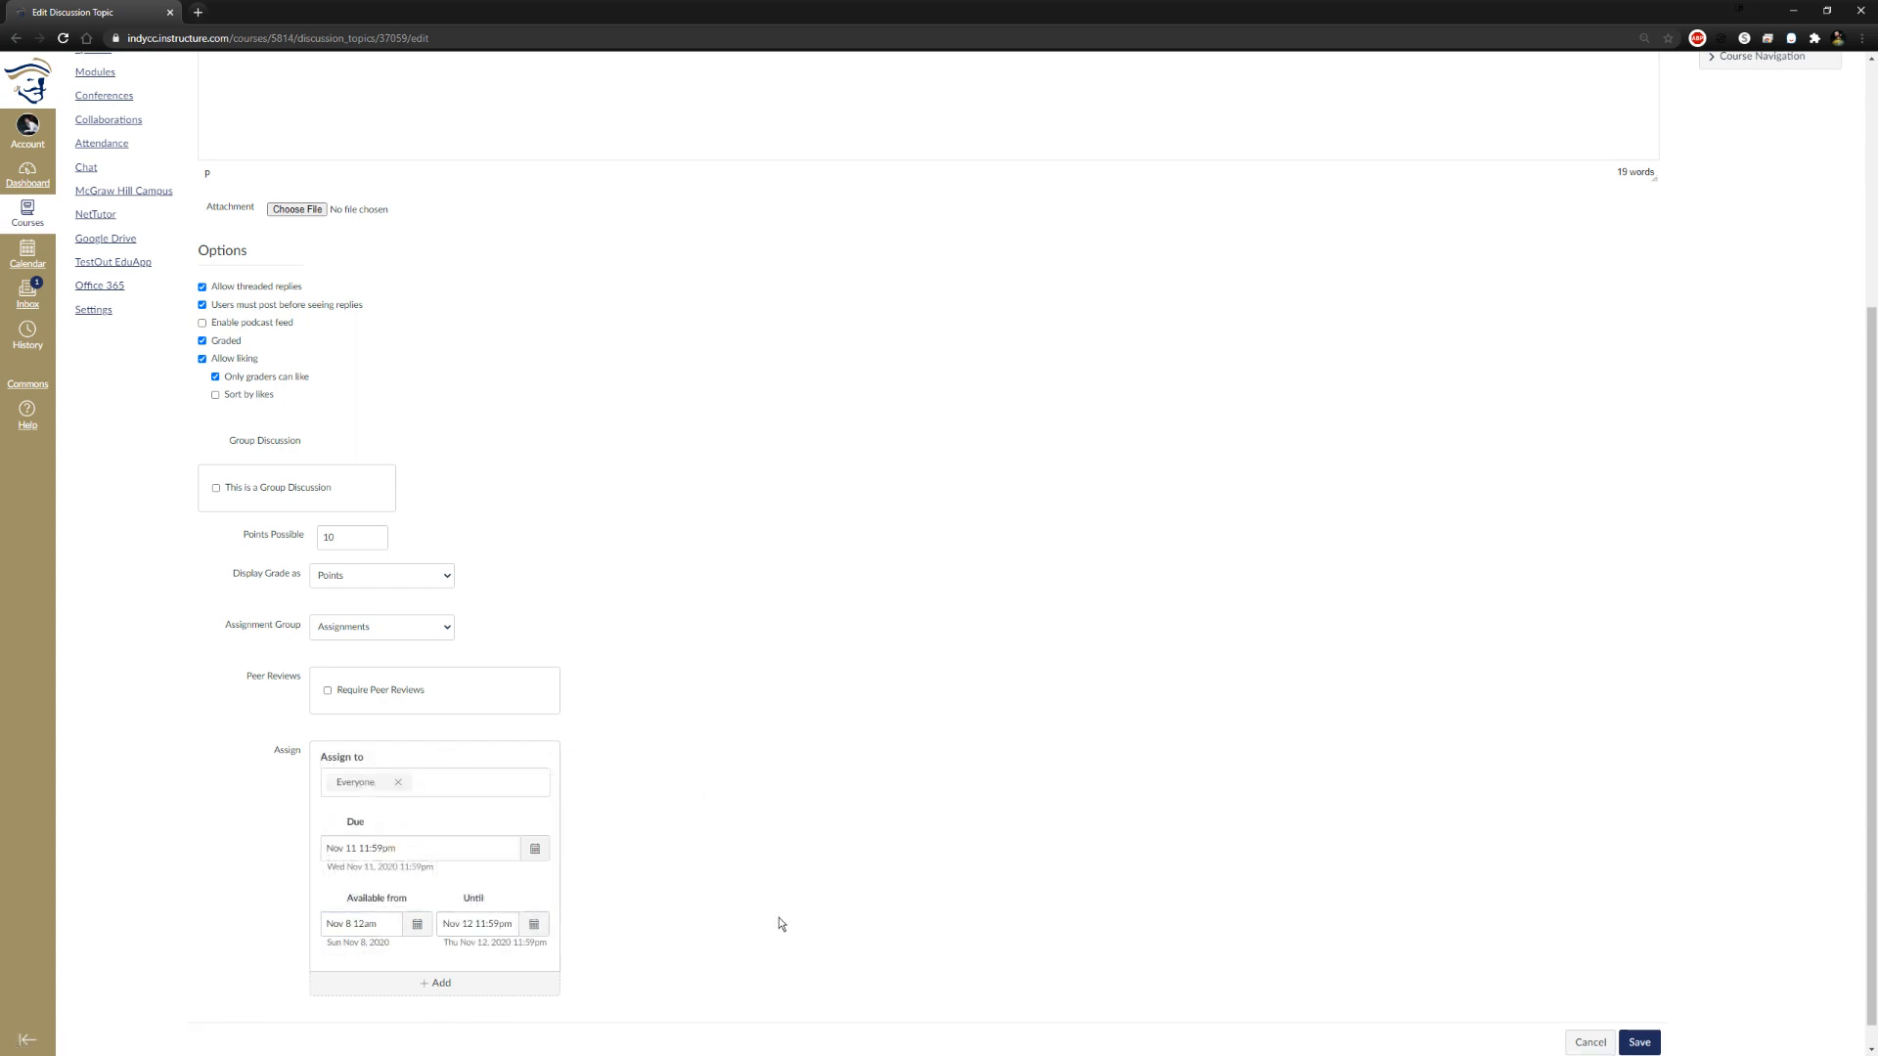
Add a second assign-to entry for separate dates and remove it again
click(426, 994)
scroll(704, 978, down, 3)
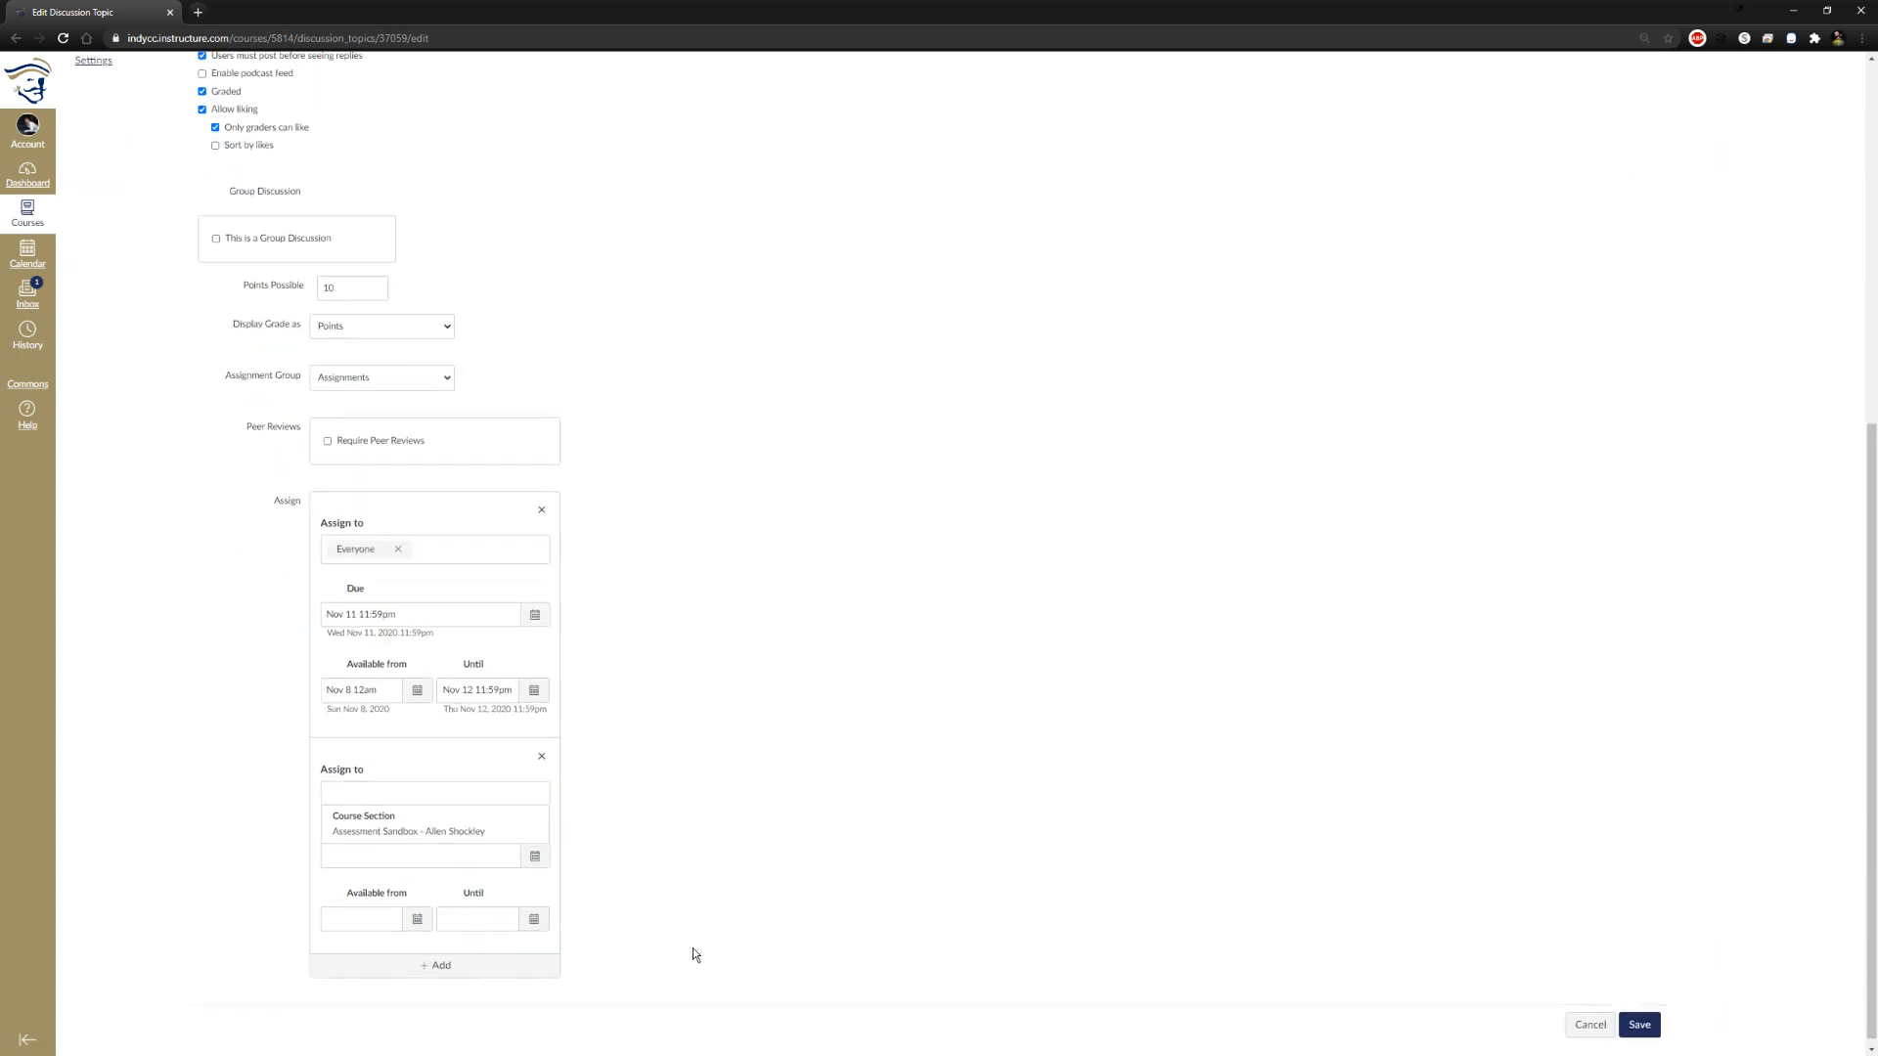
click(545, 749)
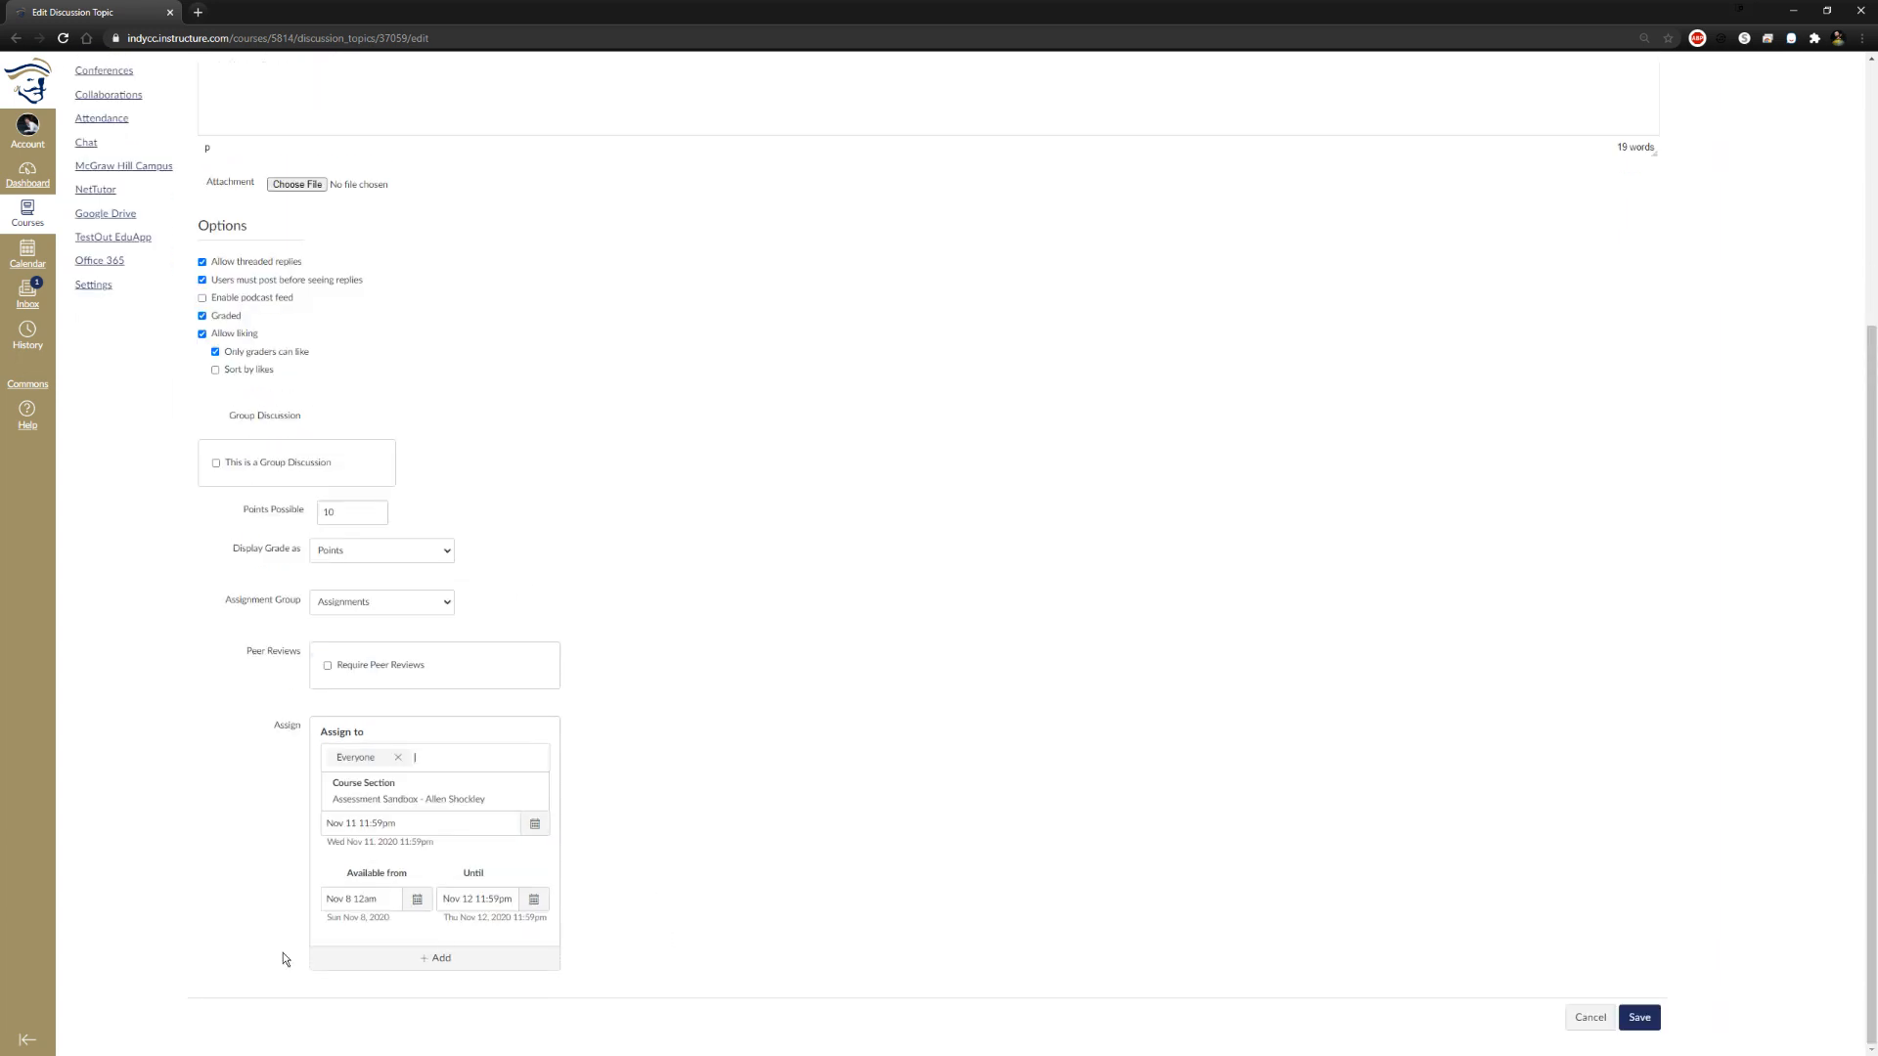
click(883, 743)
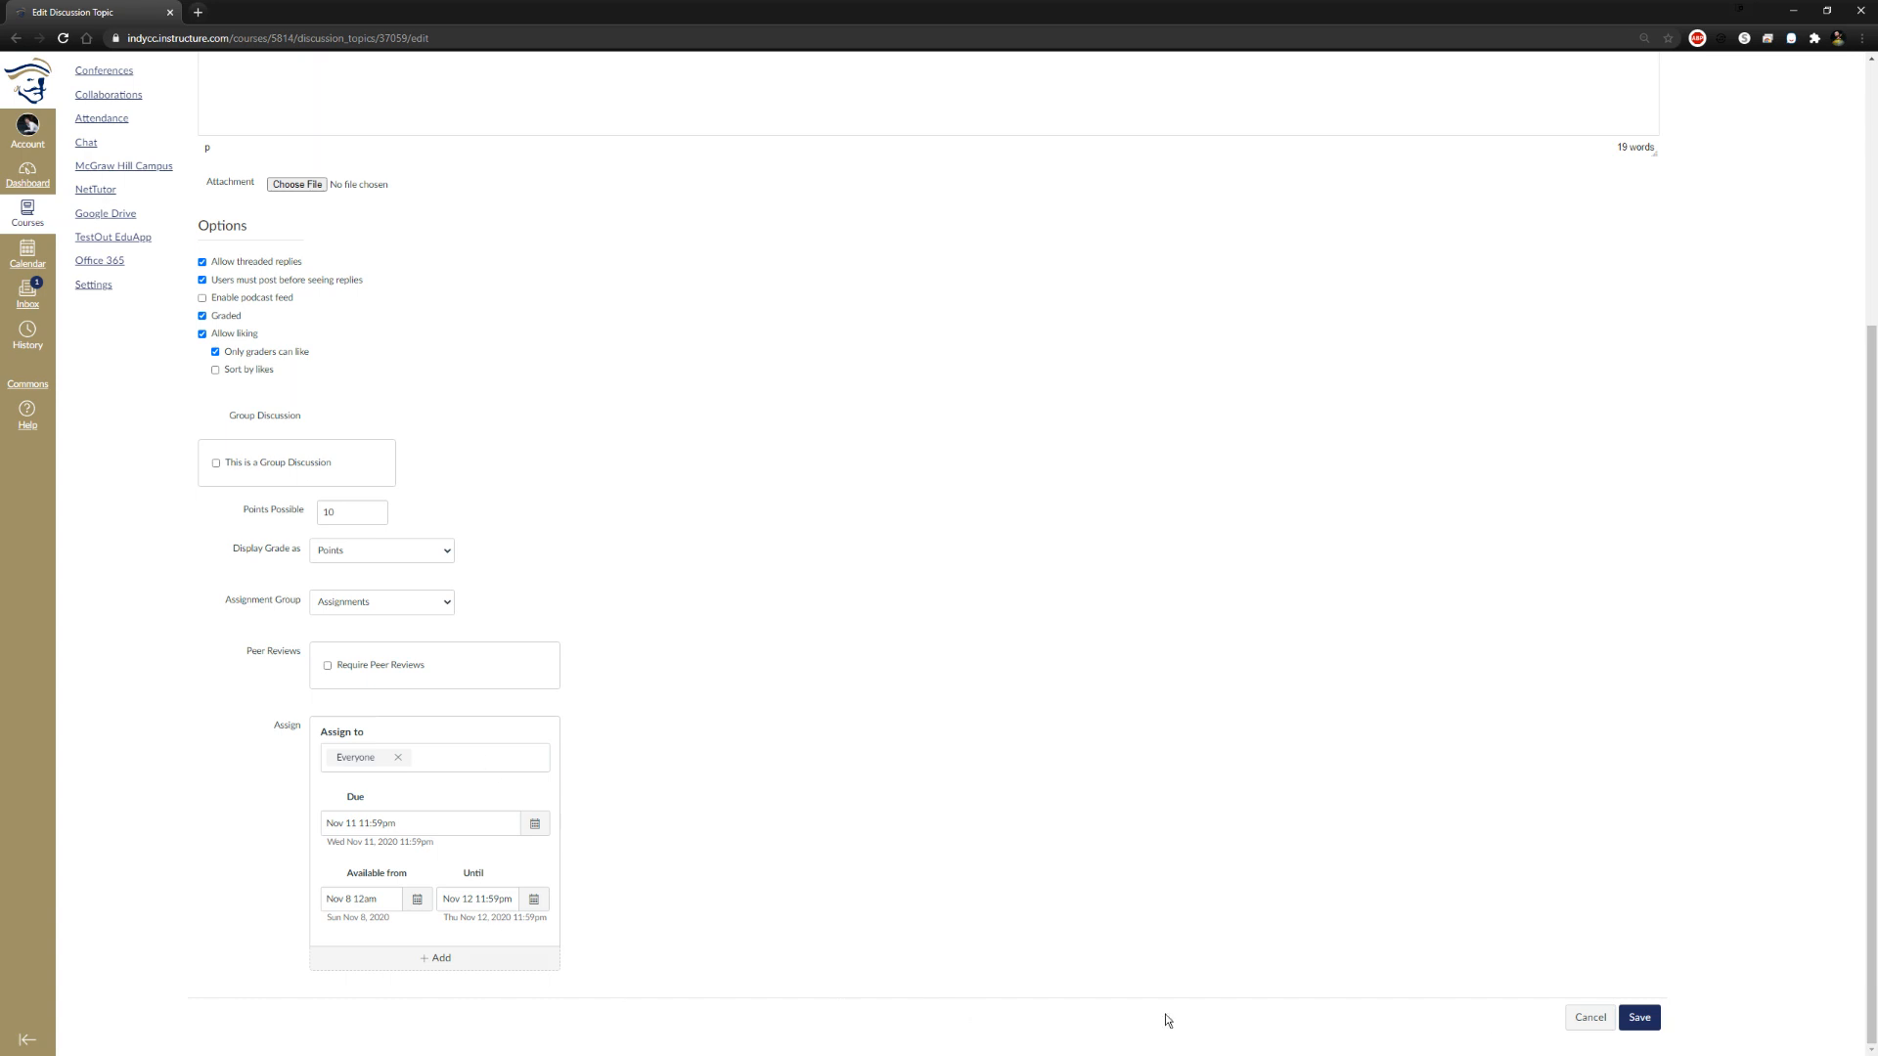
Save the discussion's changes and highlight its title on the topic page
click(1636, 1018)
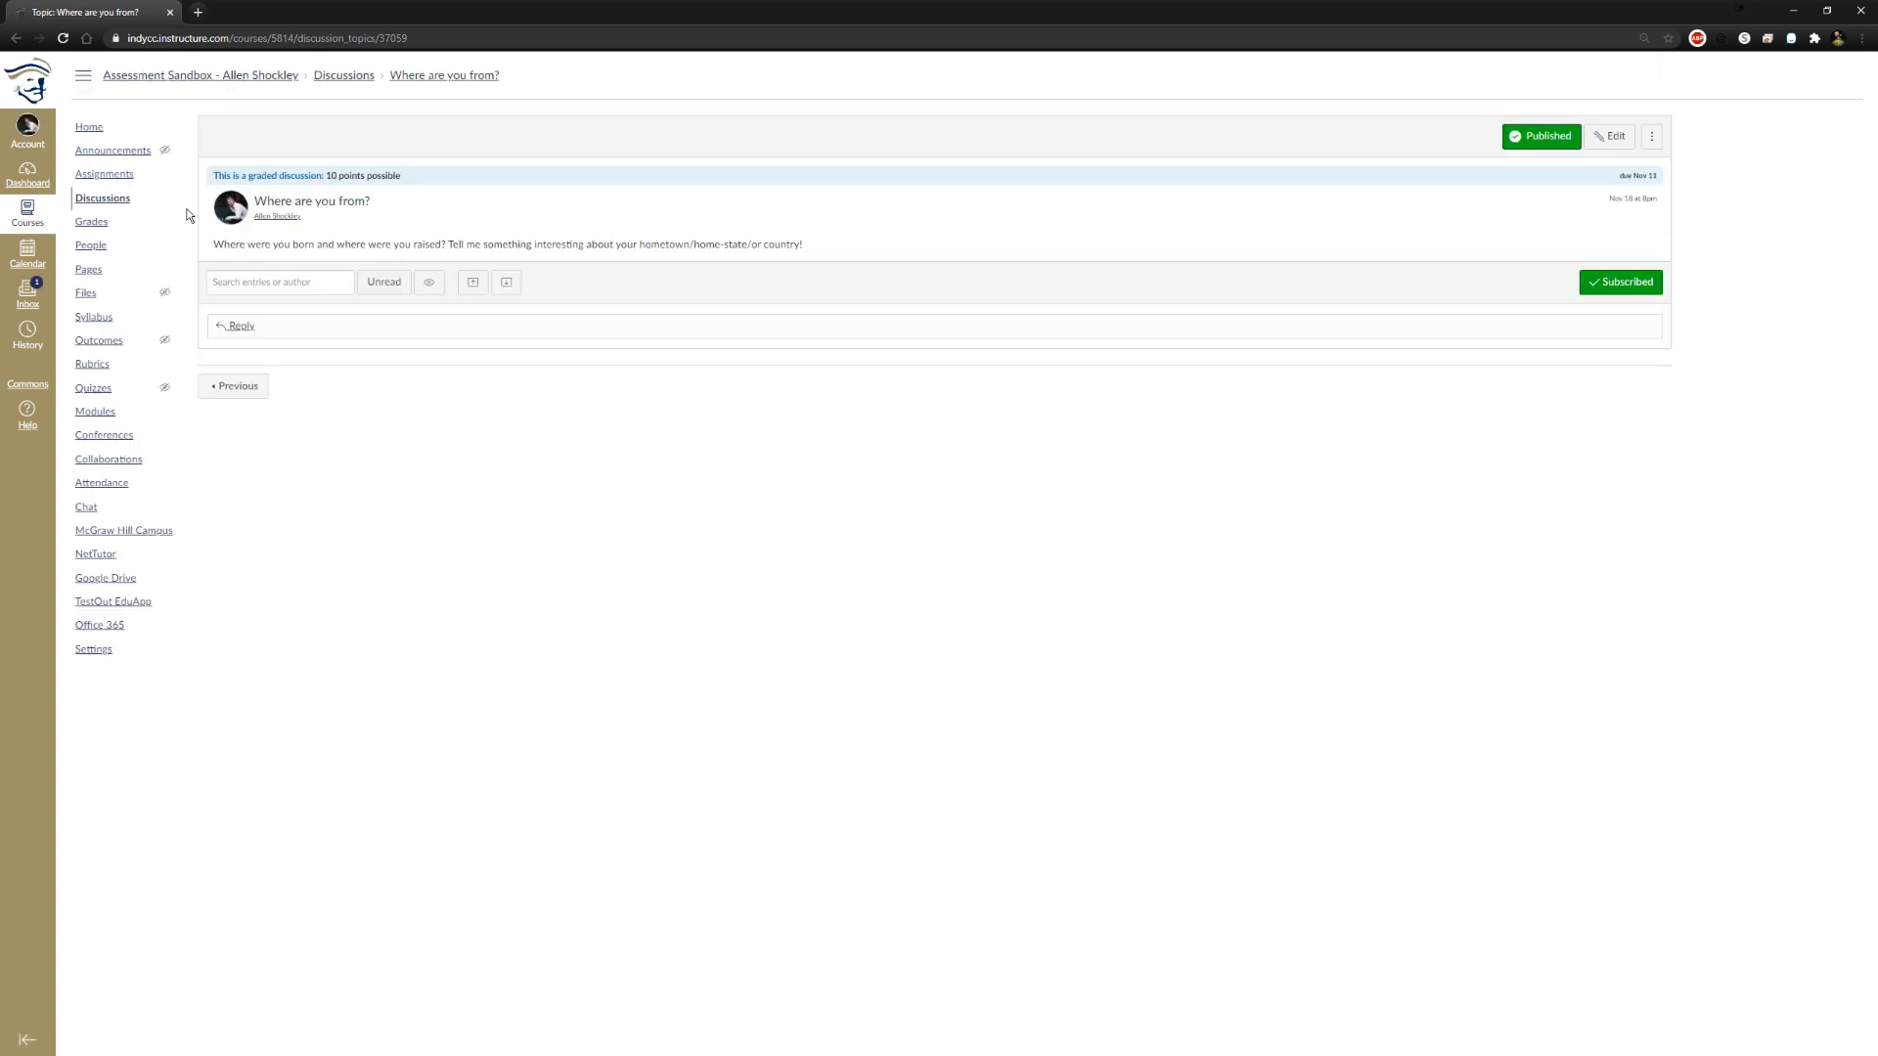
drag(254, 202, 351, 203)
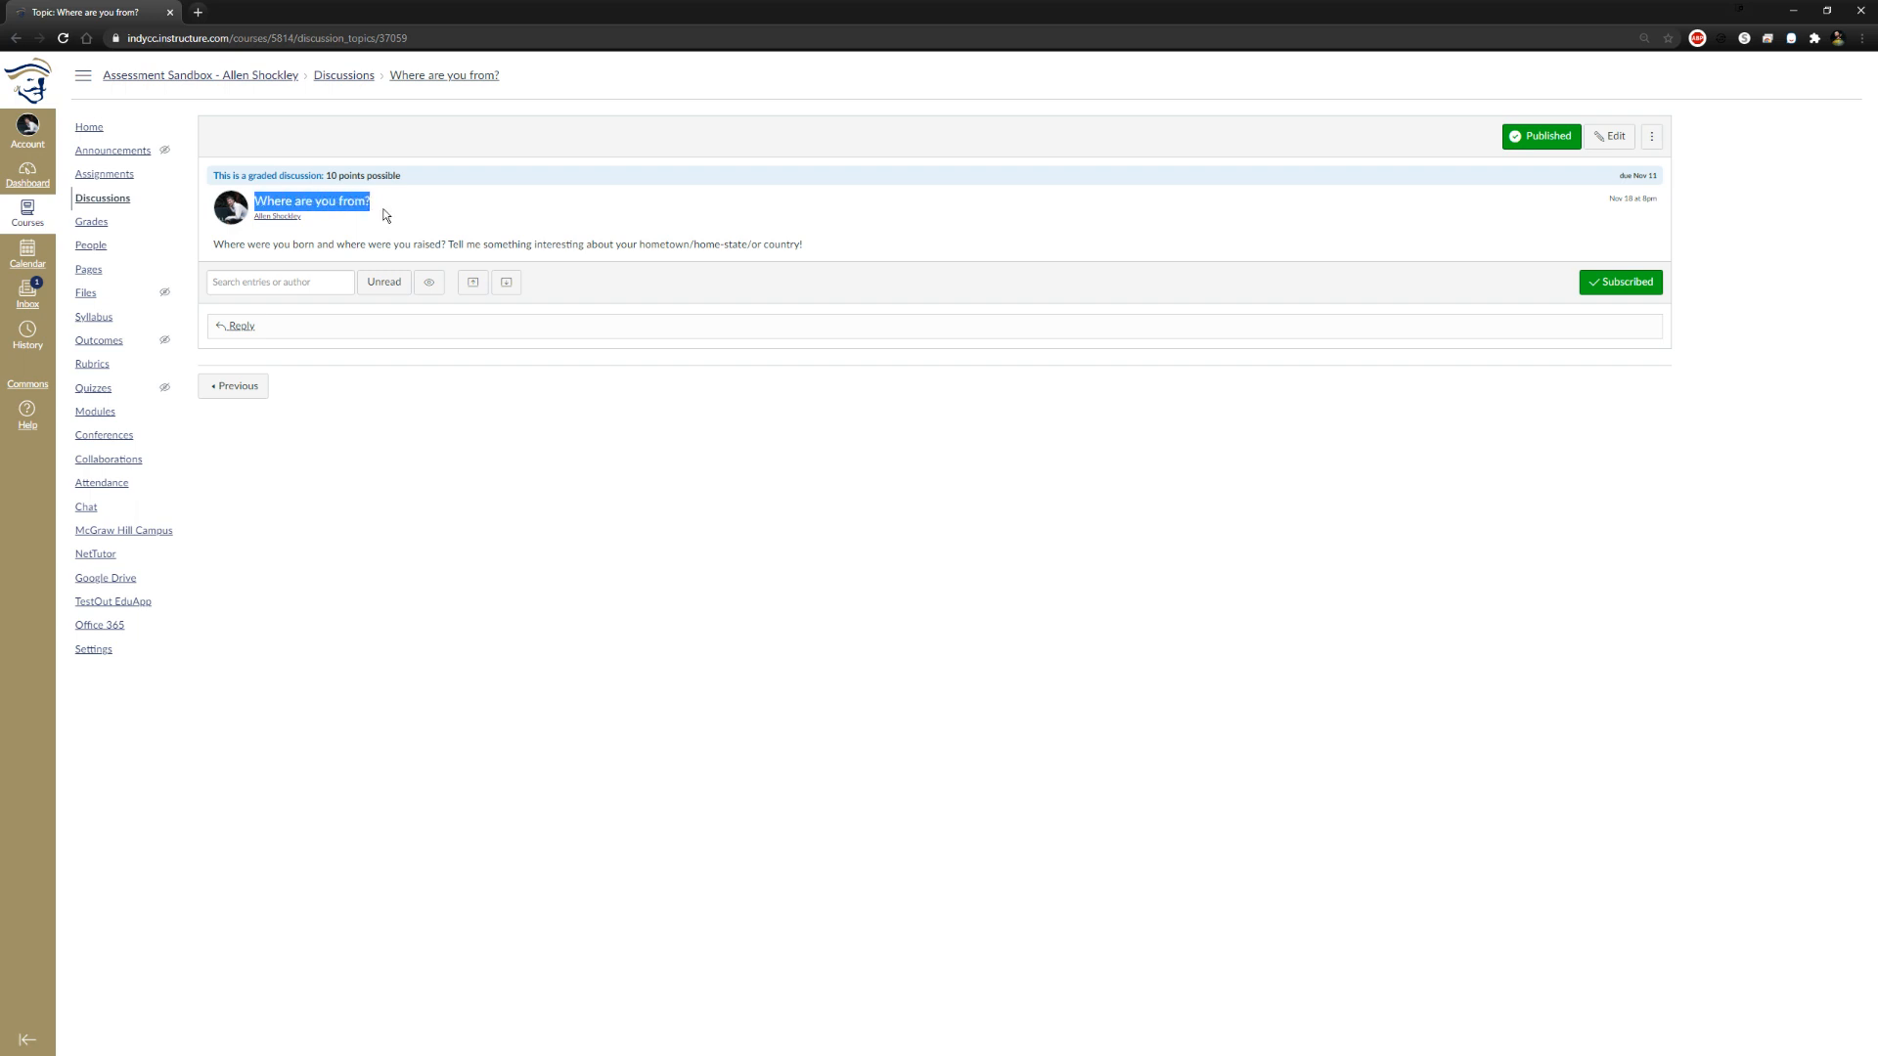
Examine the saved discussion's prompt text, due date and the additional management options offered for the topic
drag(240, 244, 777, 252)
click(1165, 539)
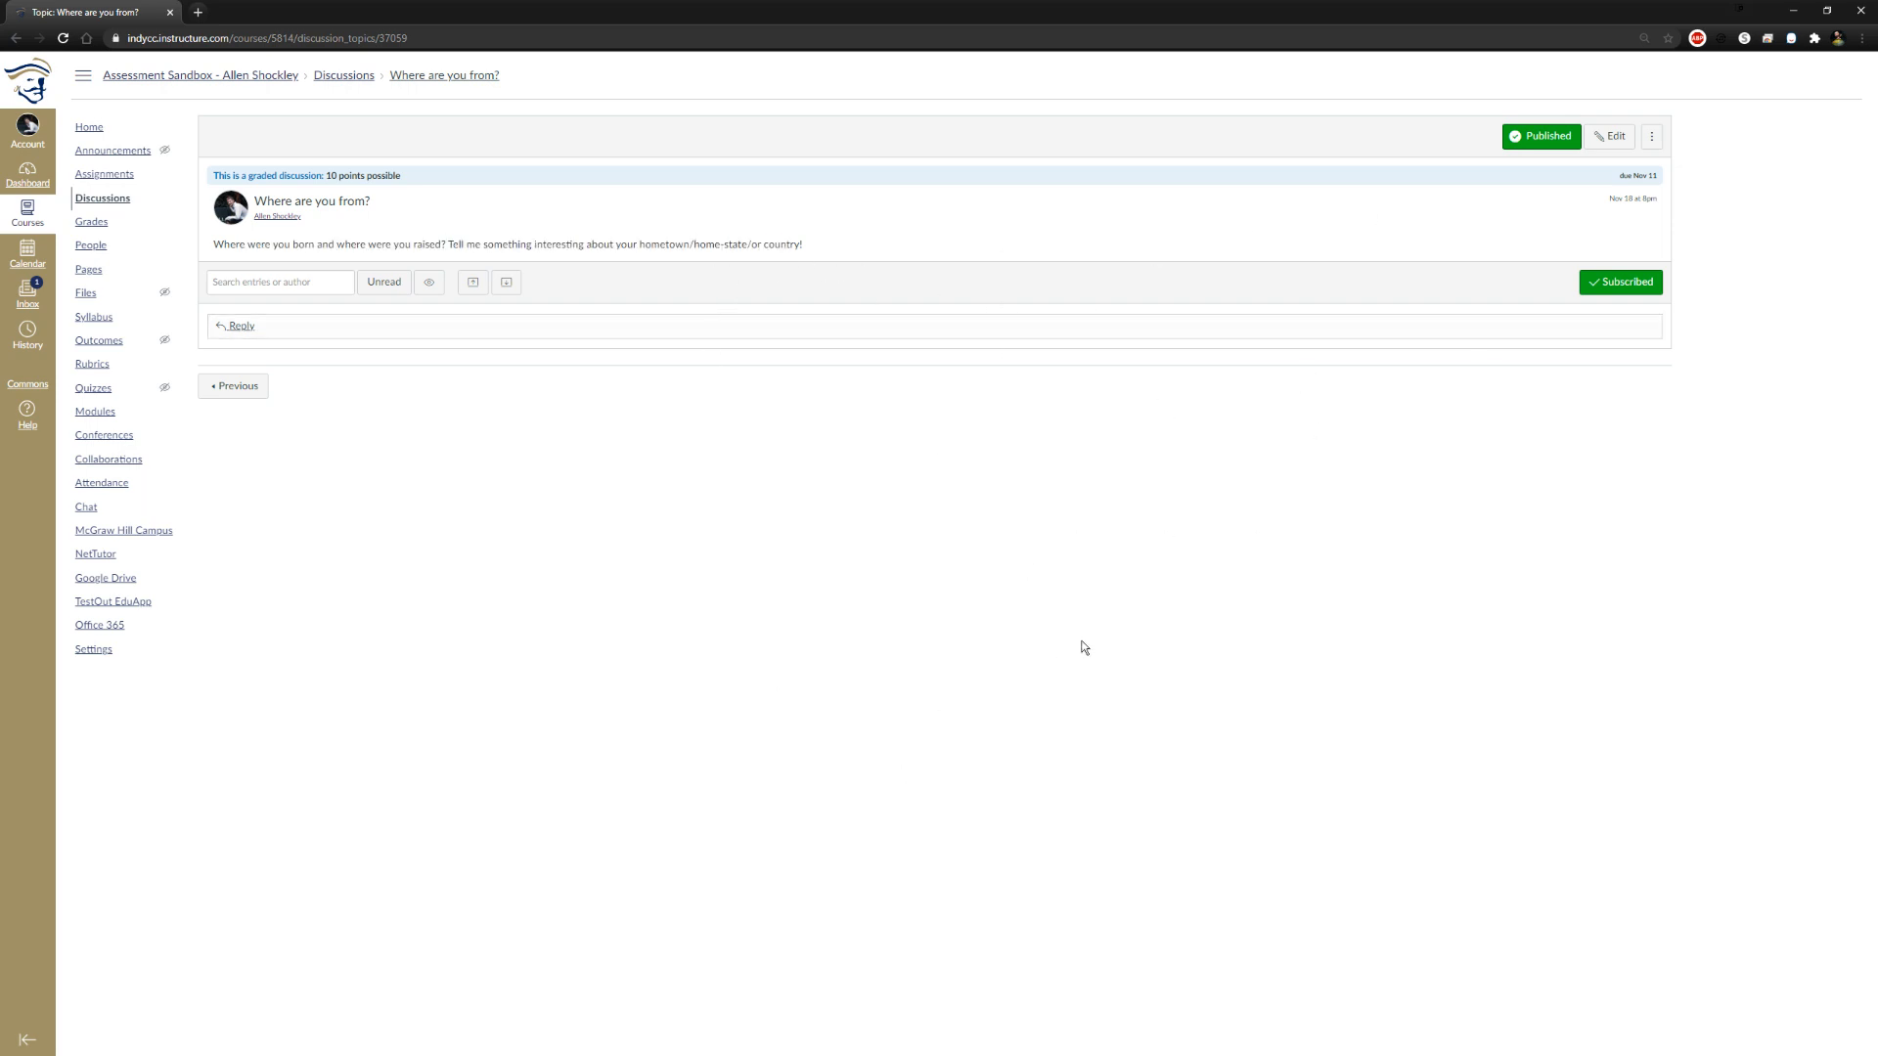
drag(1621, 177, 1705, 201)
mouse_move(1621, 183)
drag(1621, 183, 1743, 207)
drag(1606, 177, 1841, 227)
click(1841, 227)
click(1655, 136)
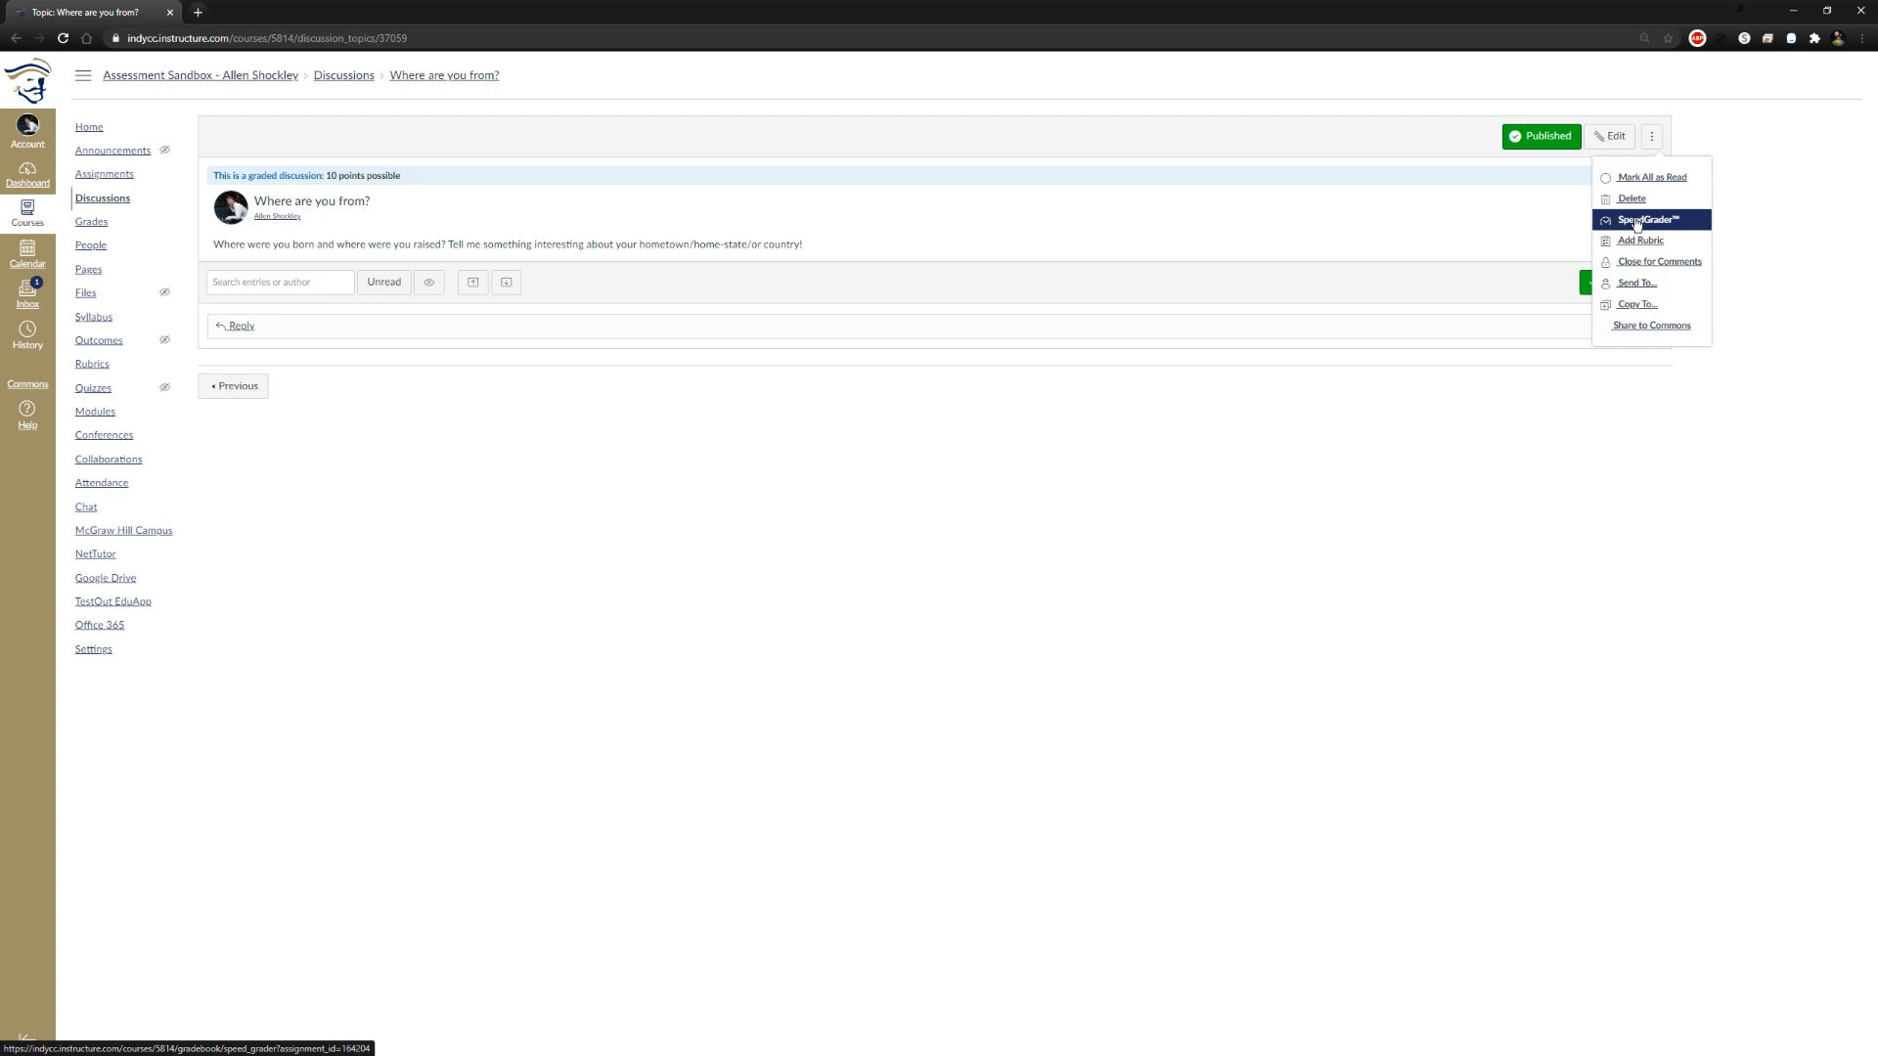
click(1338, 532)
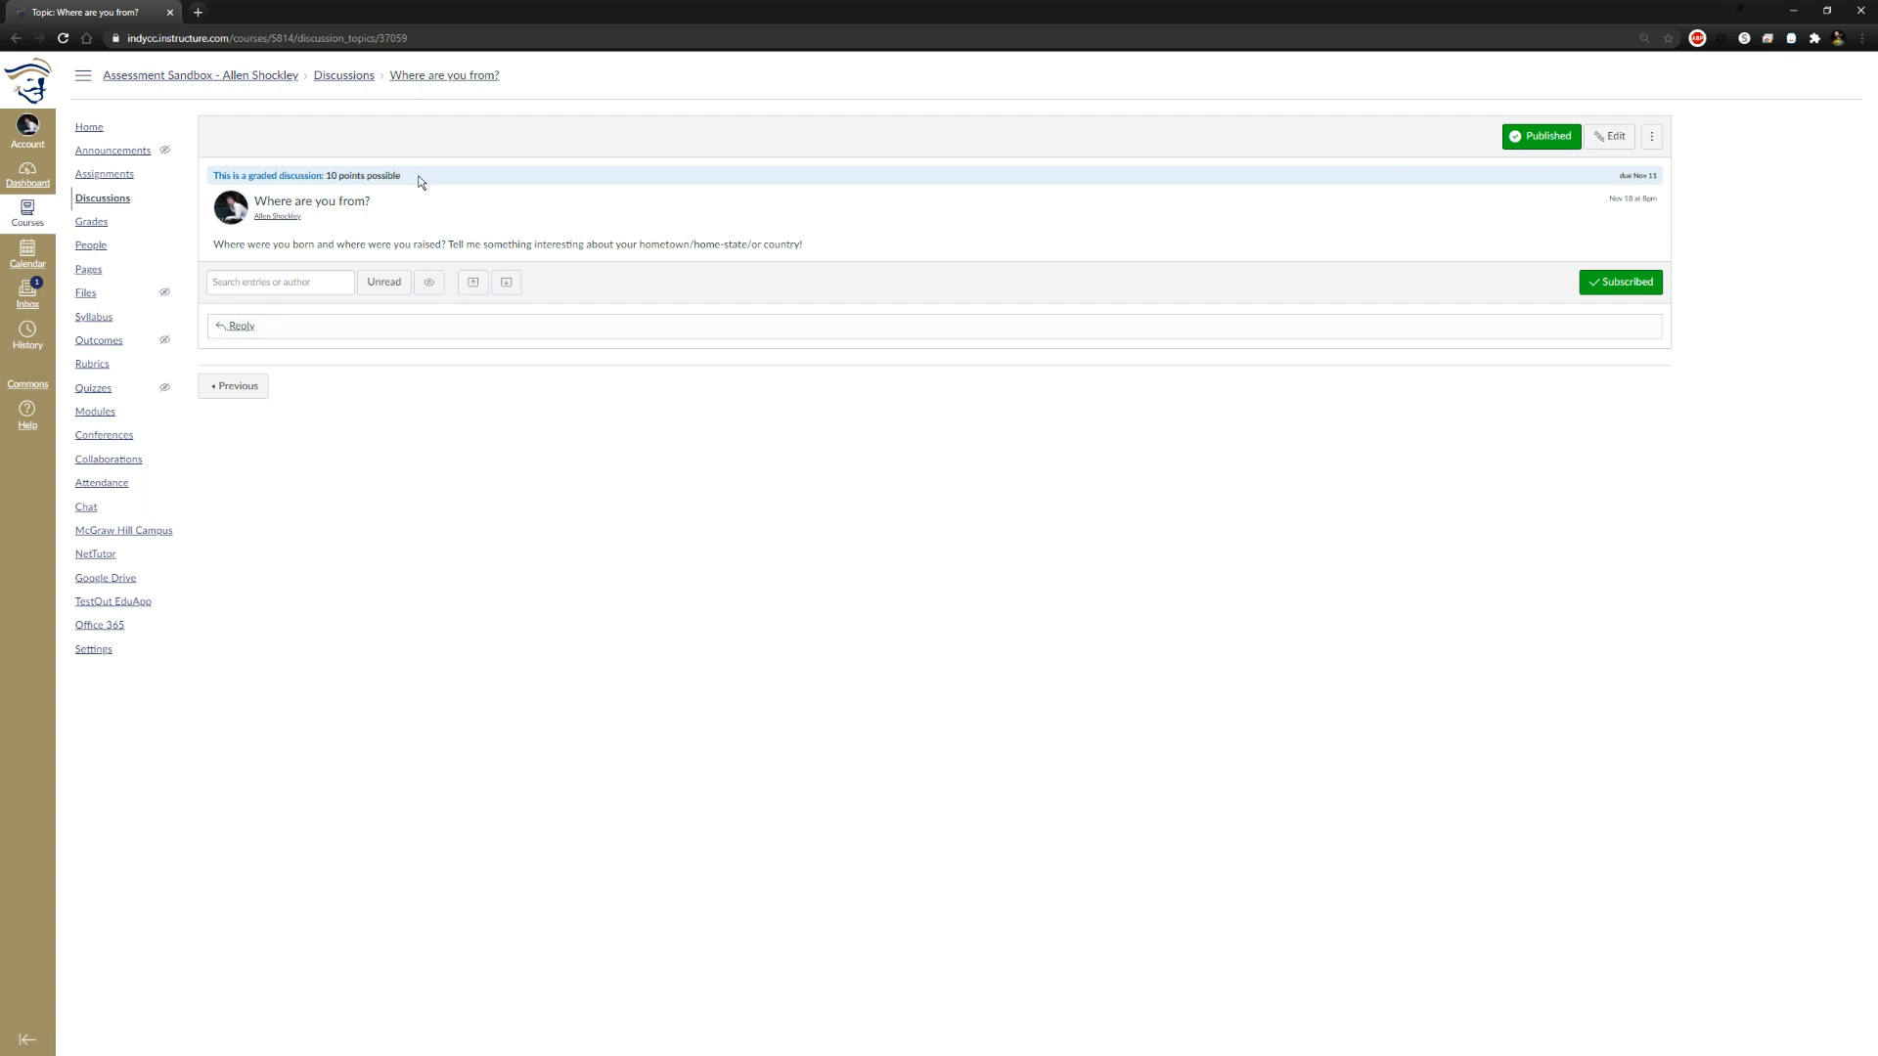
Return to the course modules, add a text header named Assignments to Module 1: Weeks 1-2 and publish it
click(200, 76)
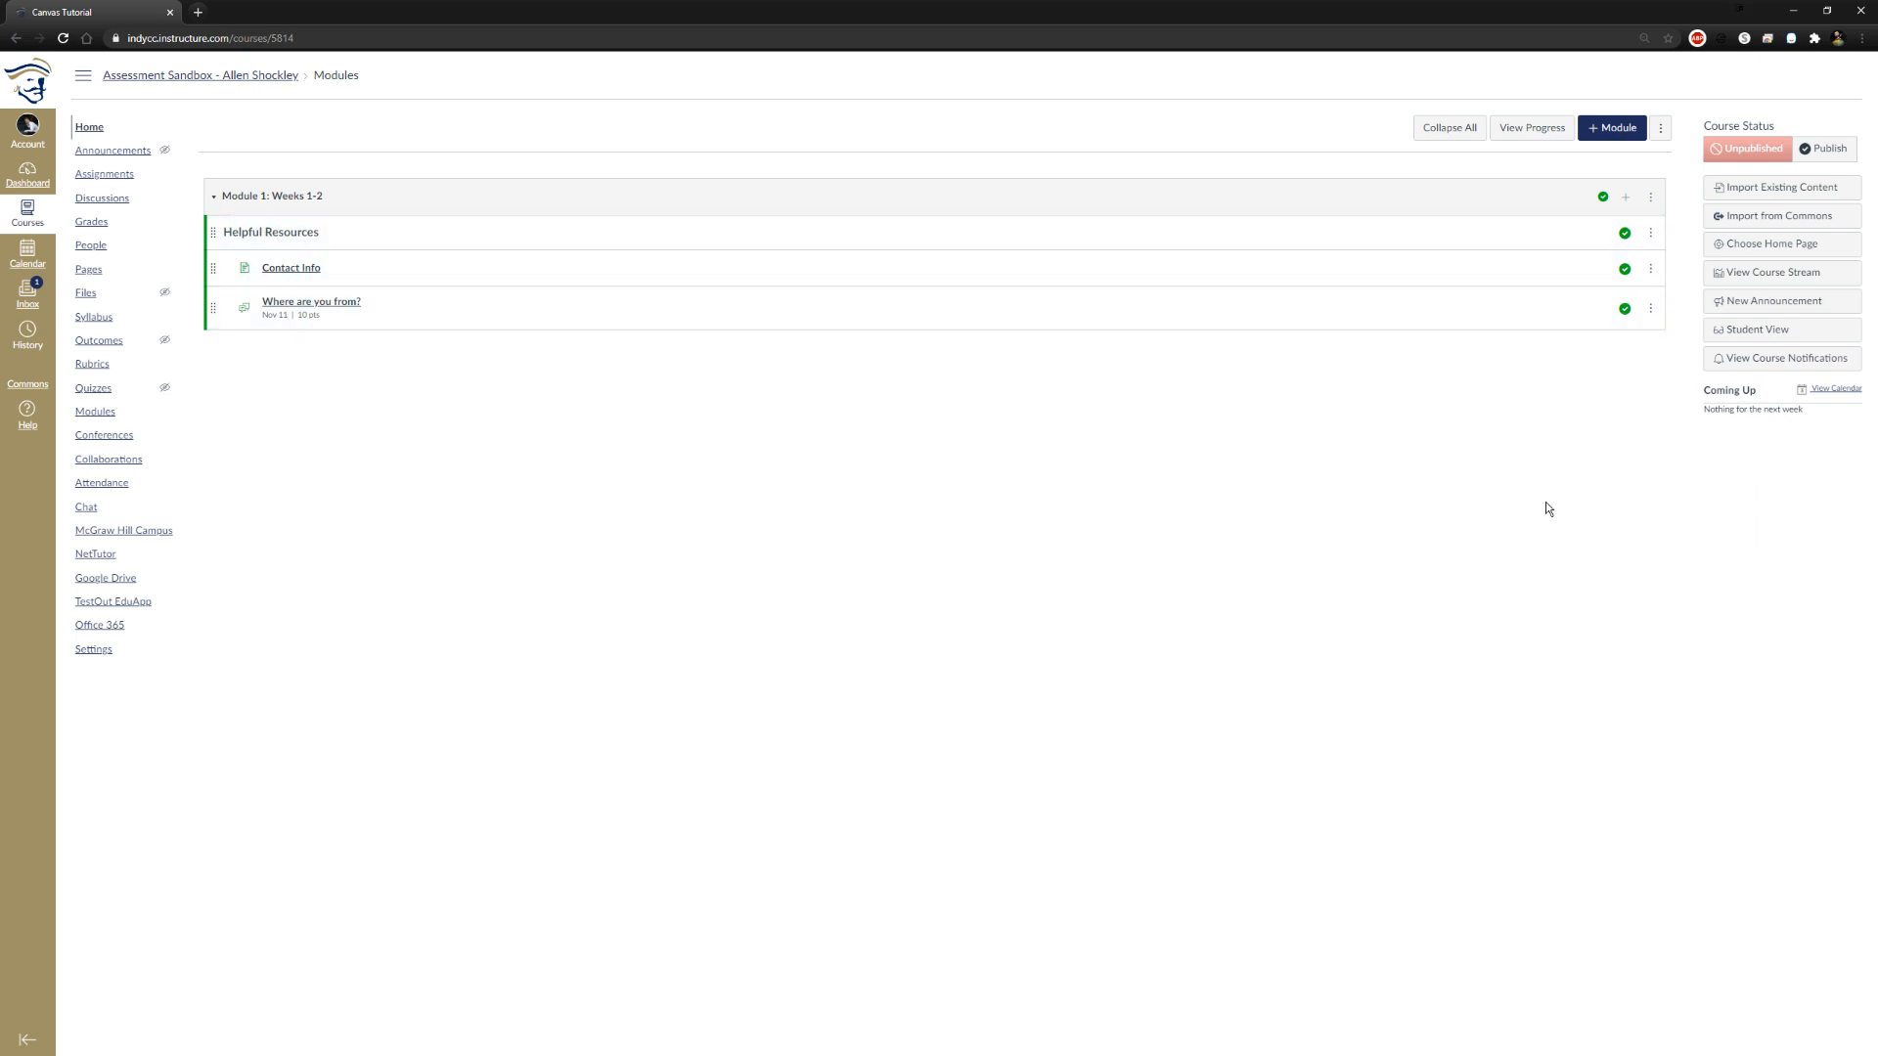
click(1626, 196)
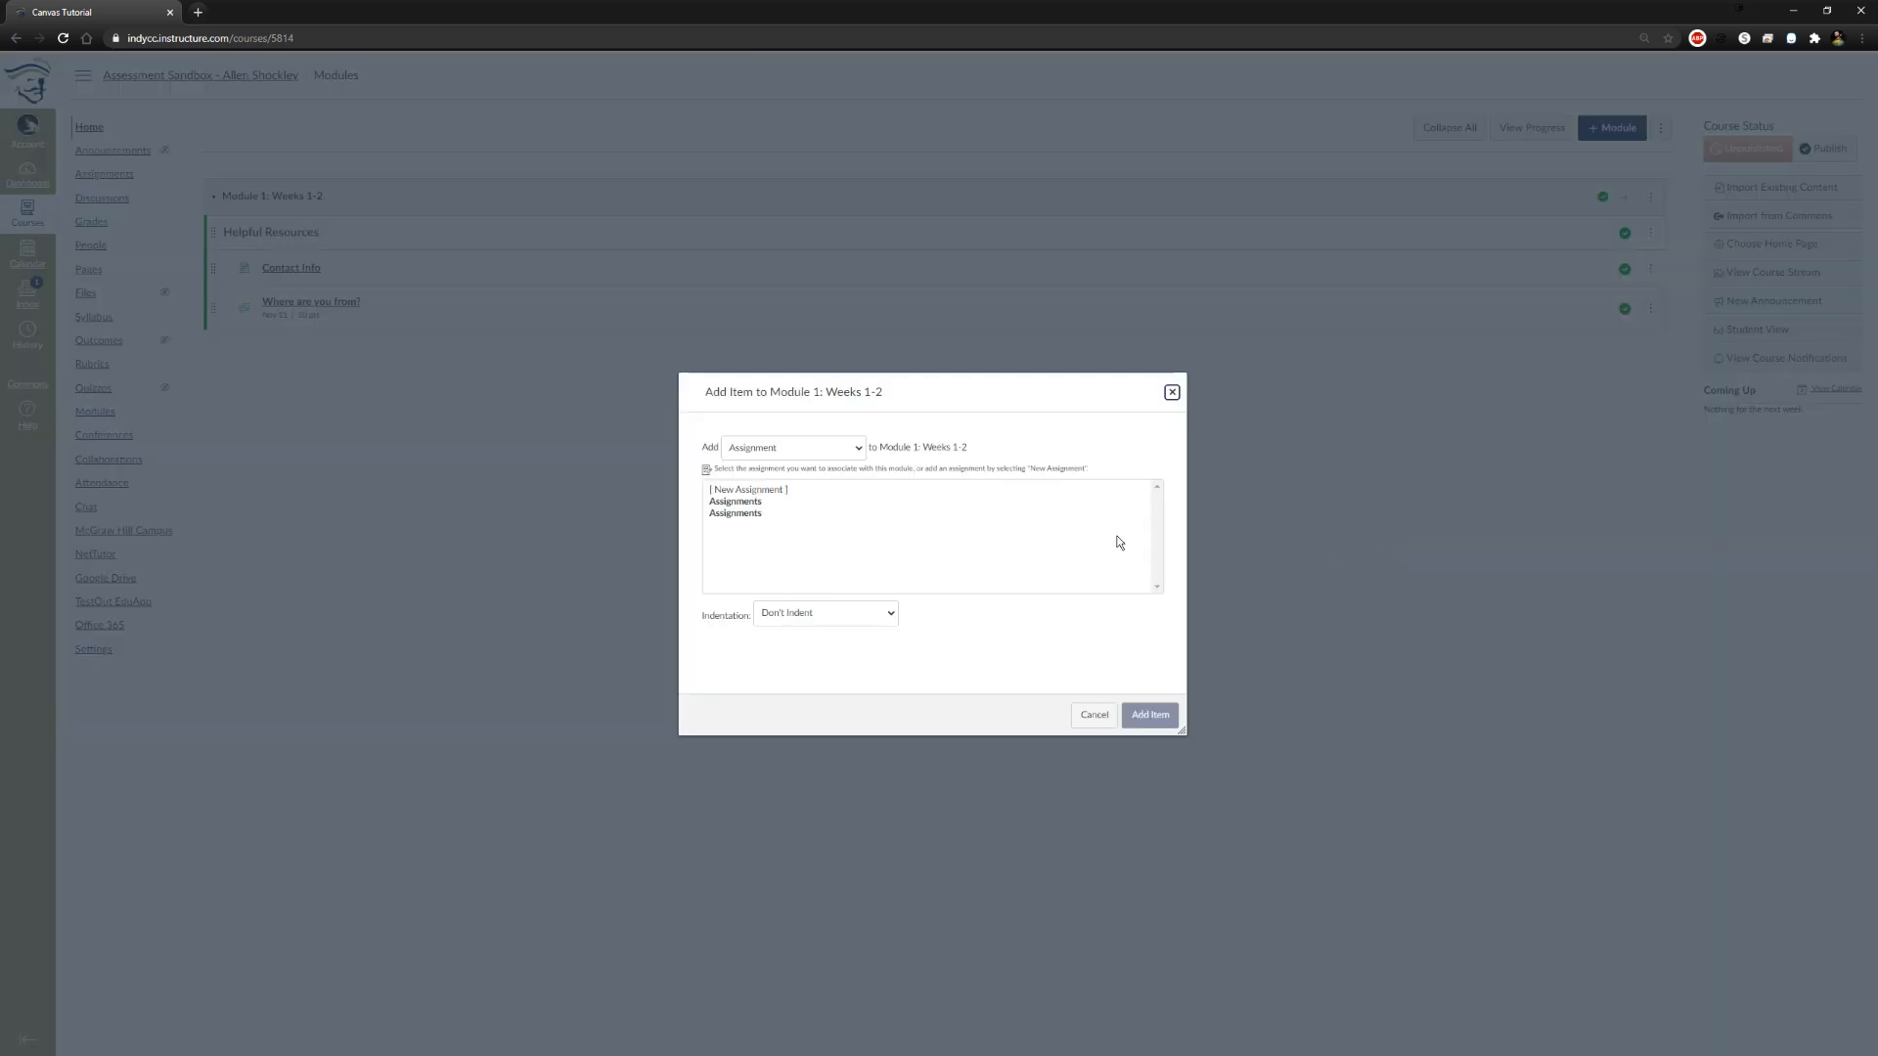
click(764, 452)
click(782, 529)
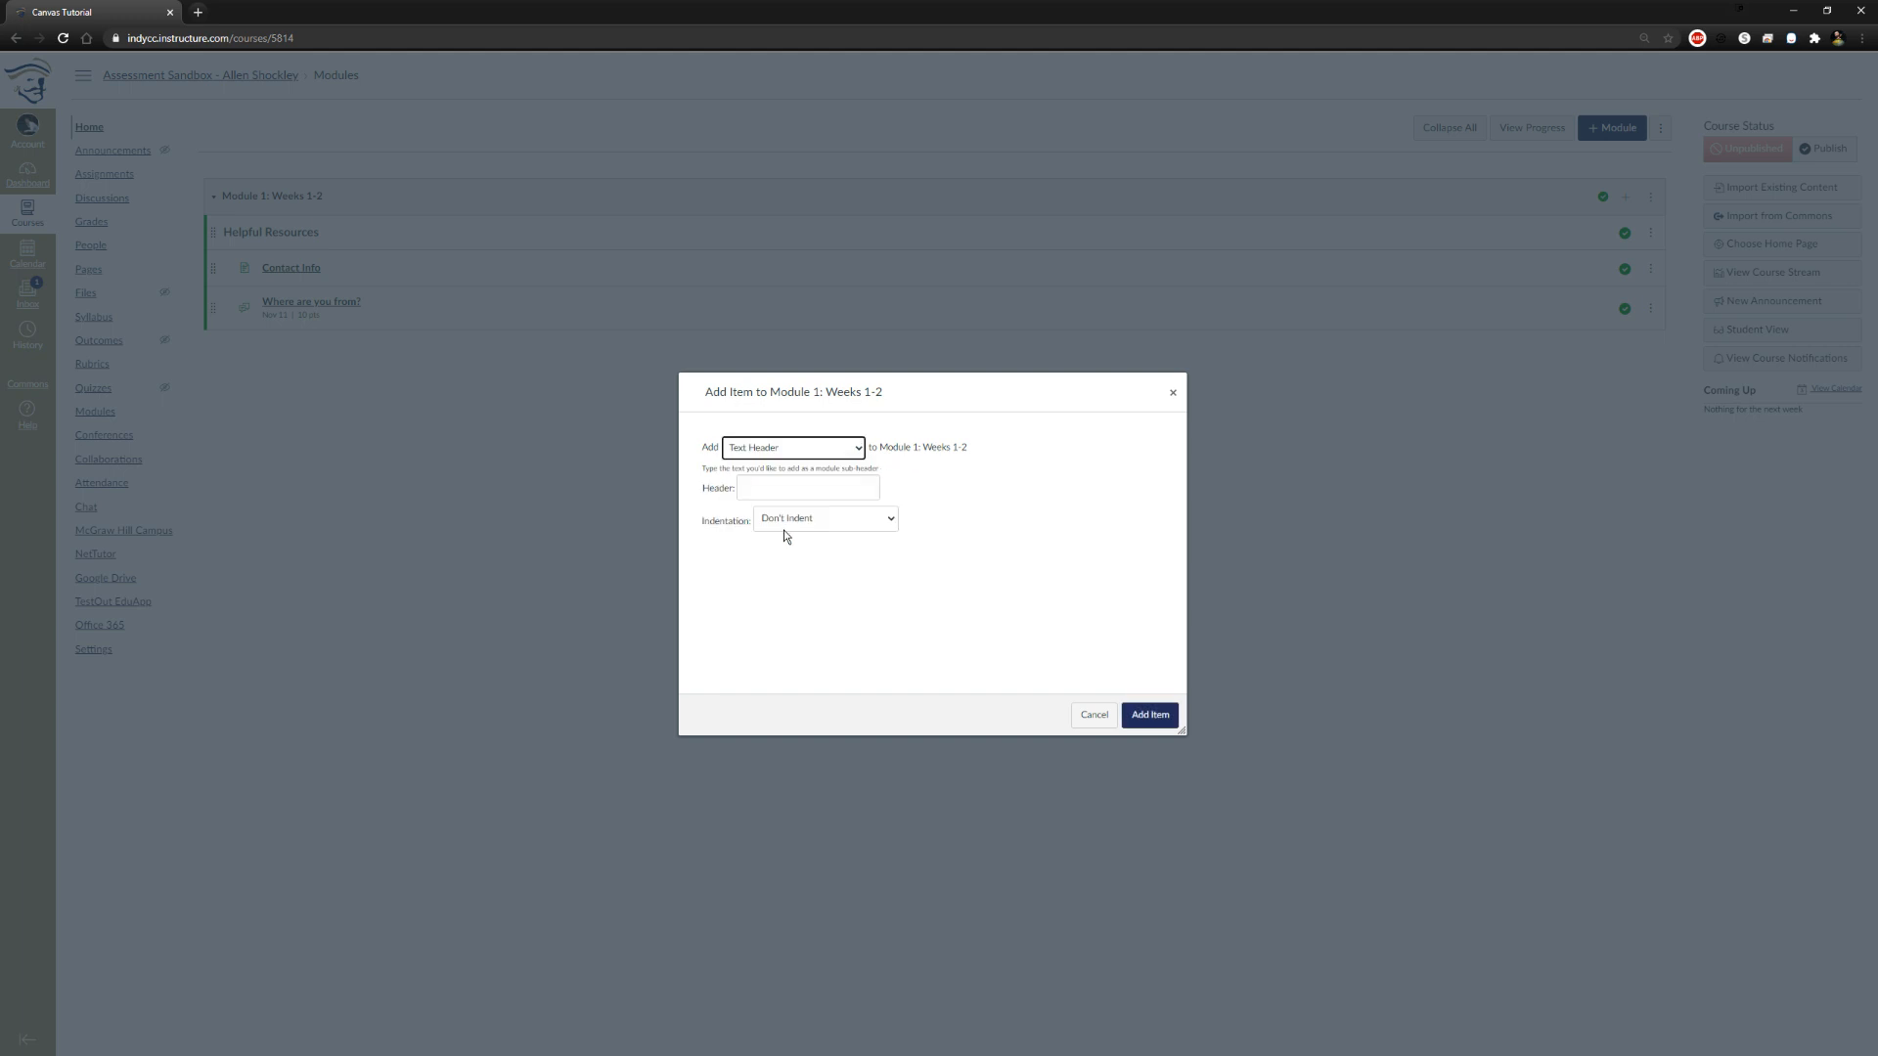
click(778, 488)
text(Ass)
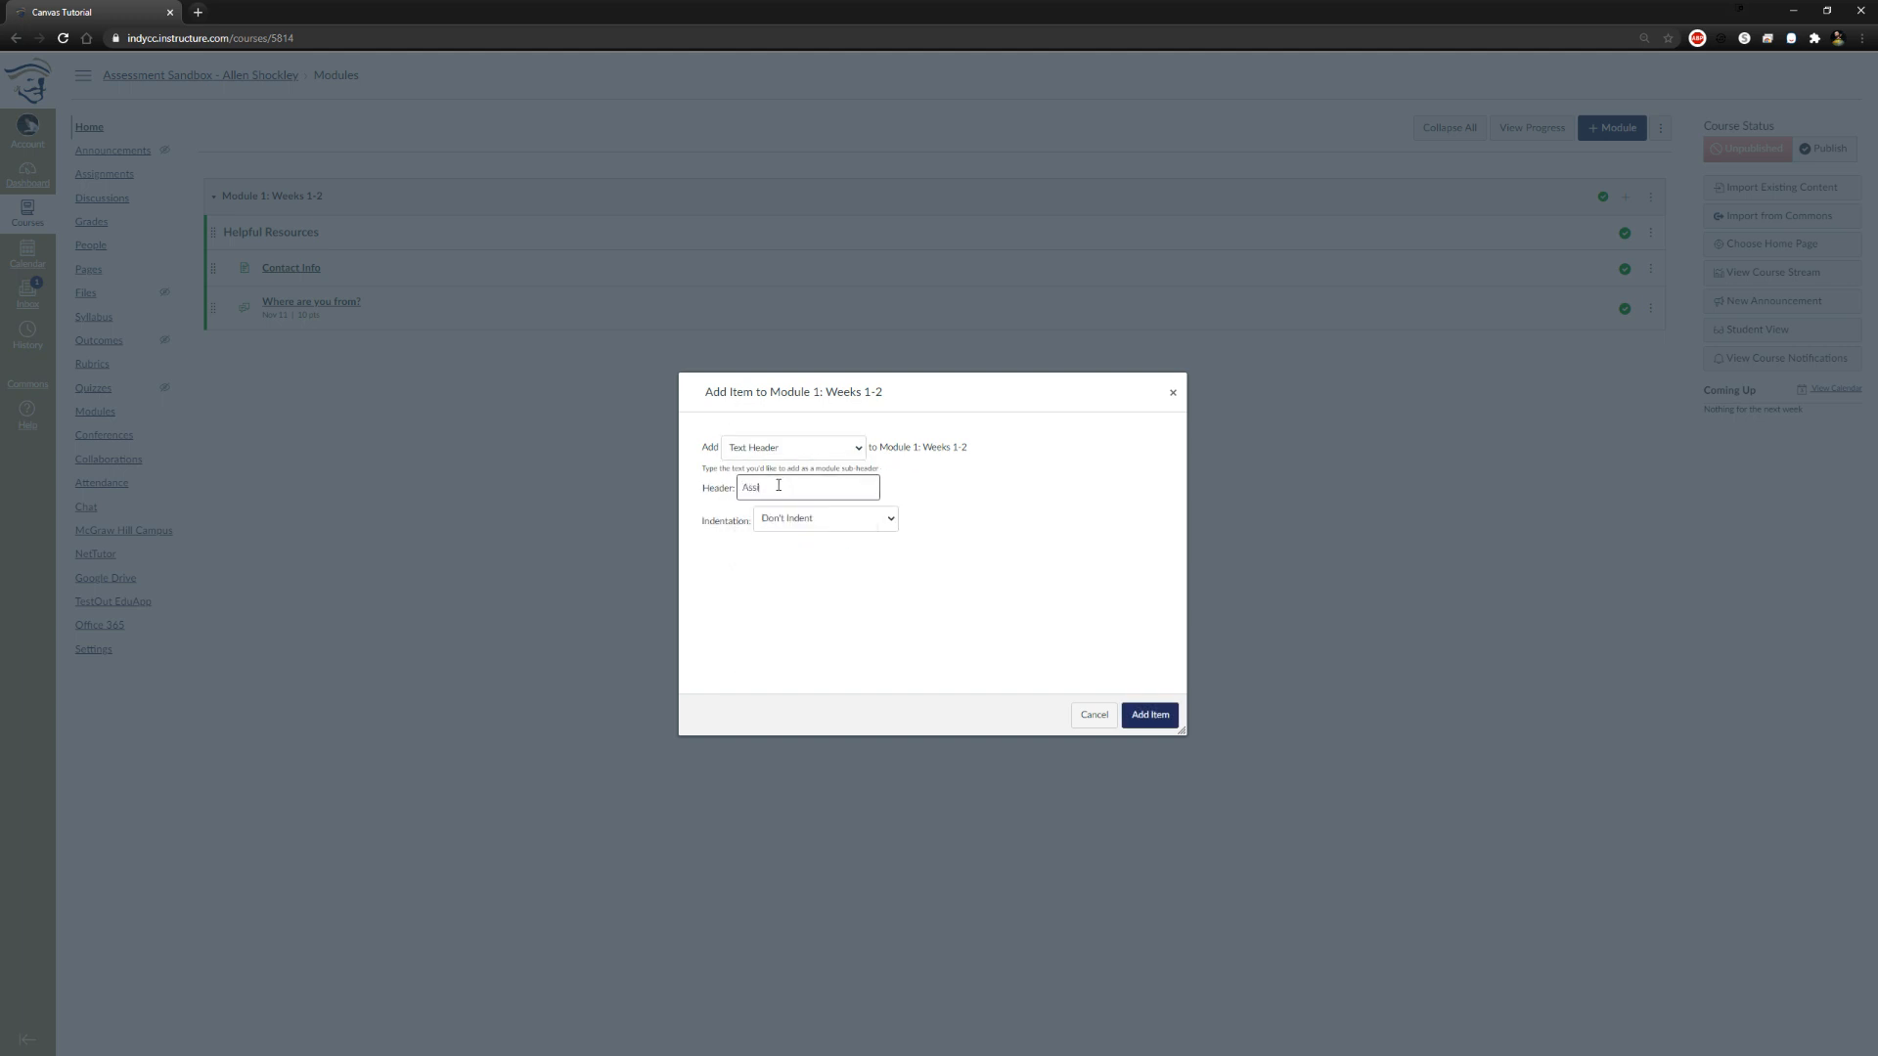
text(ignments)
click(1152, 726)
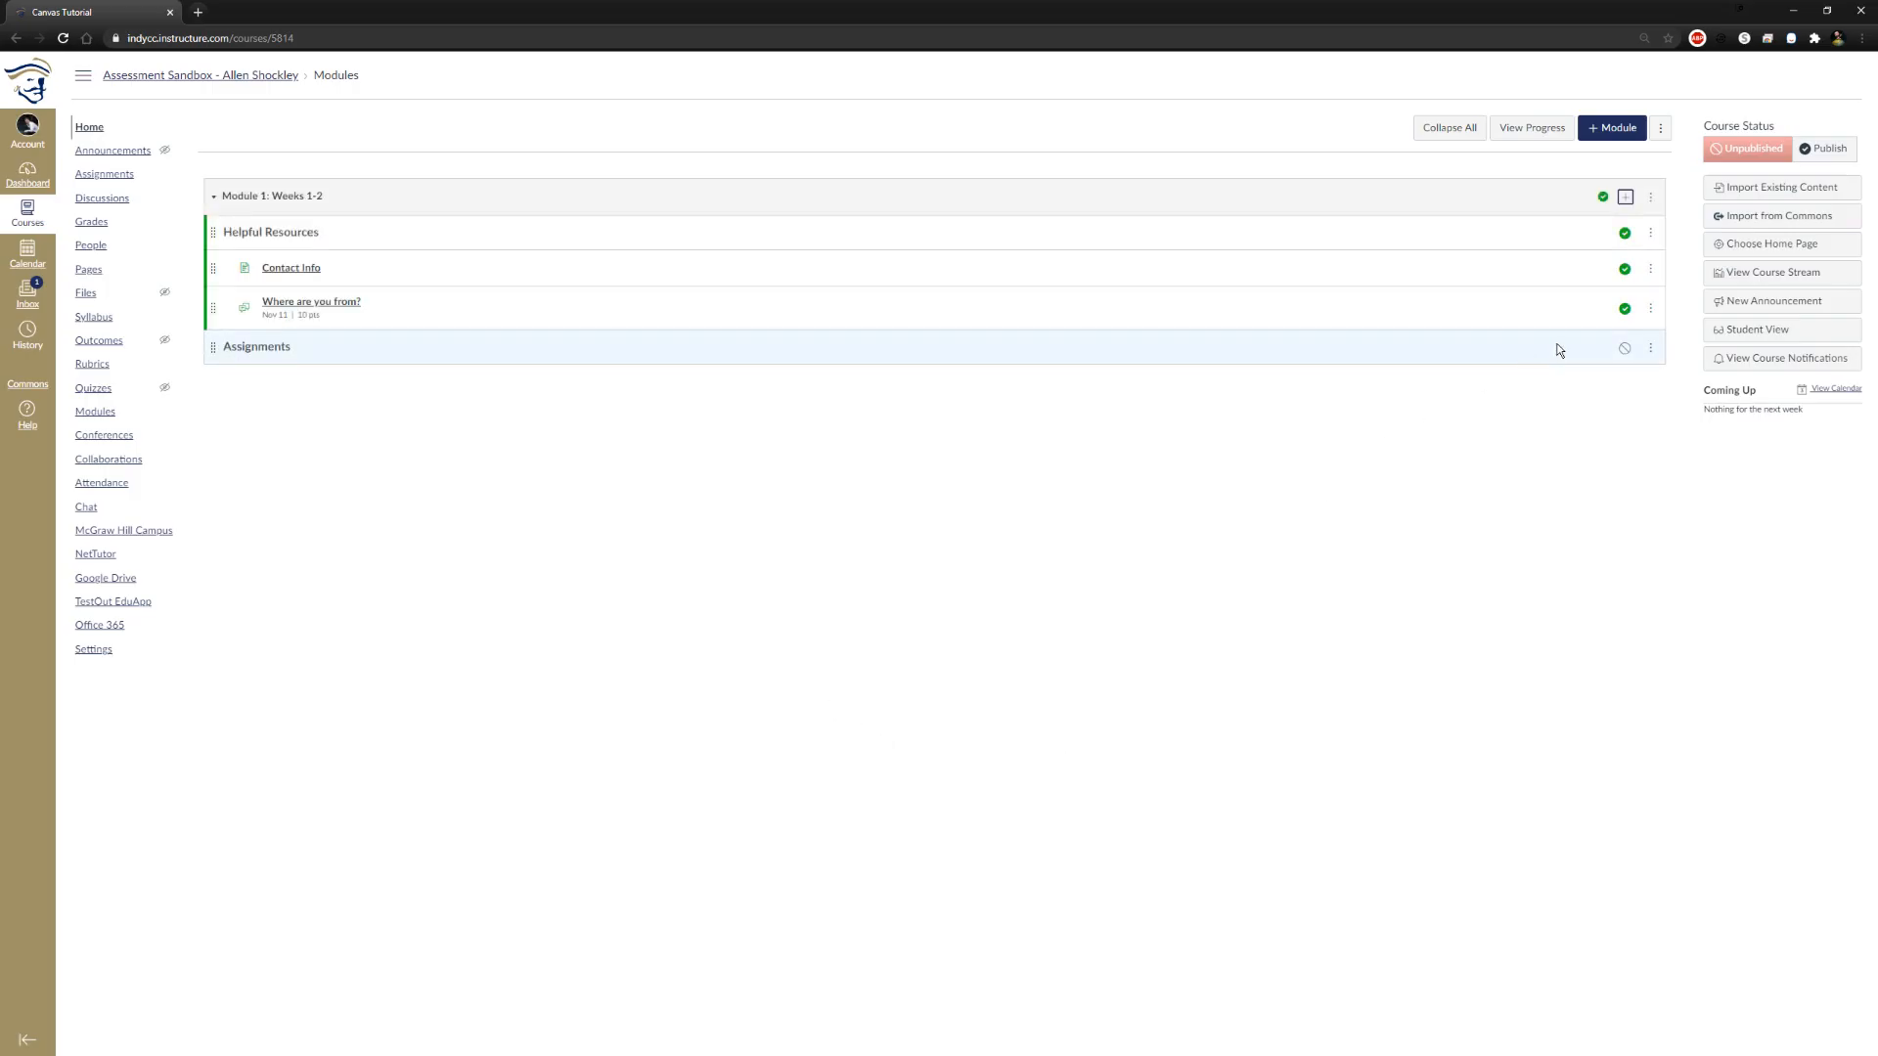
click(1622, 352)
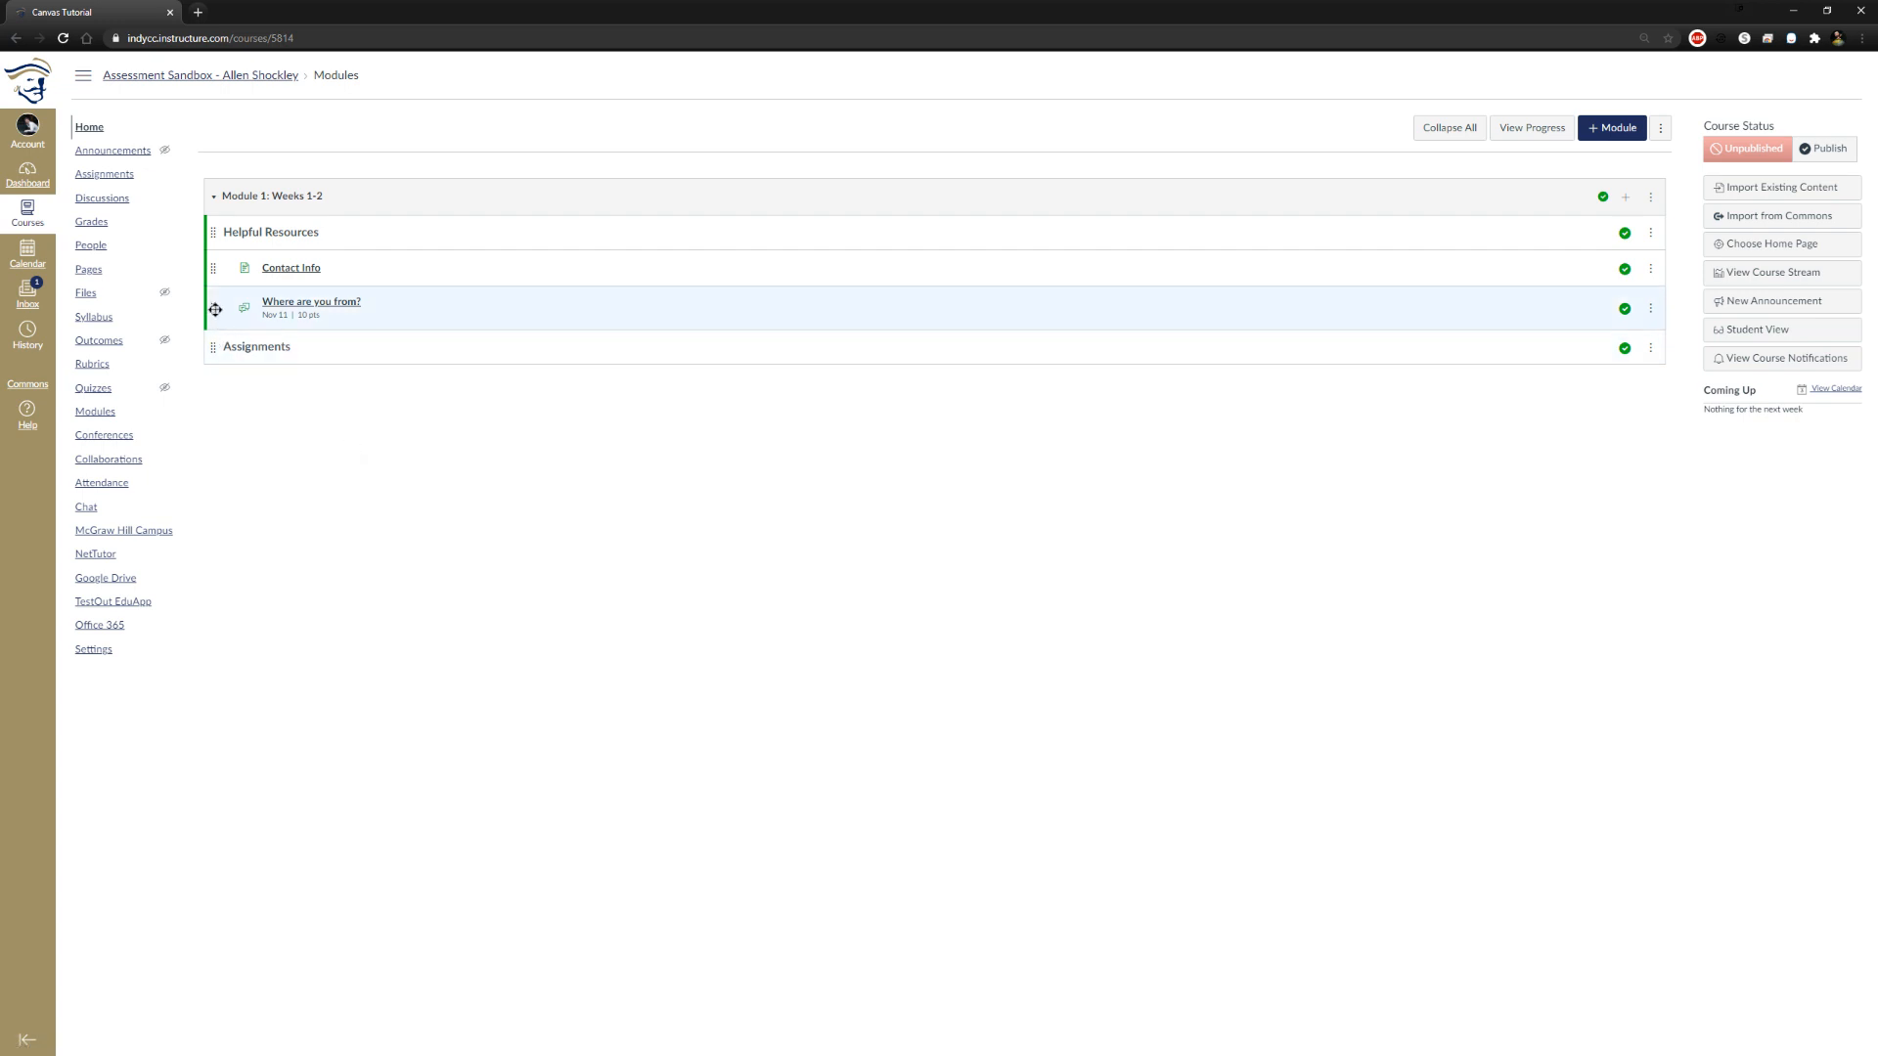
Move the "Where are you from?" discussion beneath the Assignments header and reload the modules page to check the order
drag(215, 309, 219, 360)
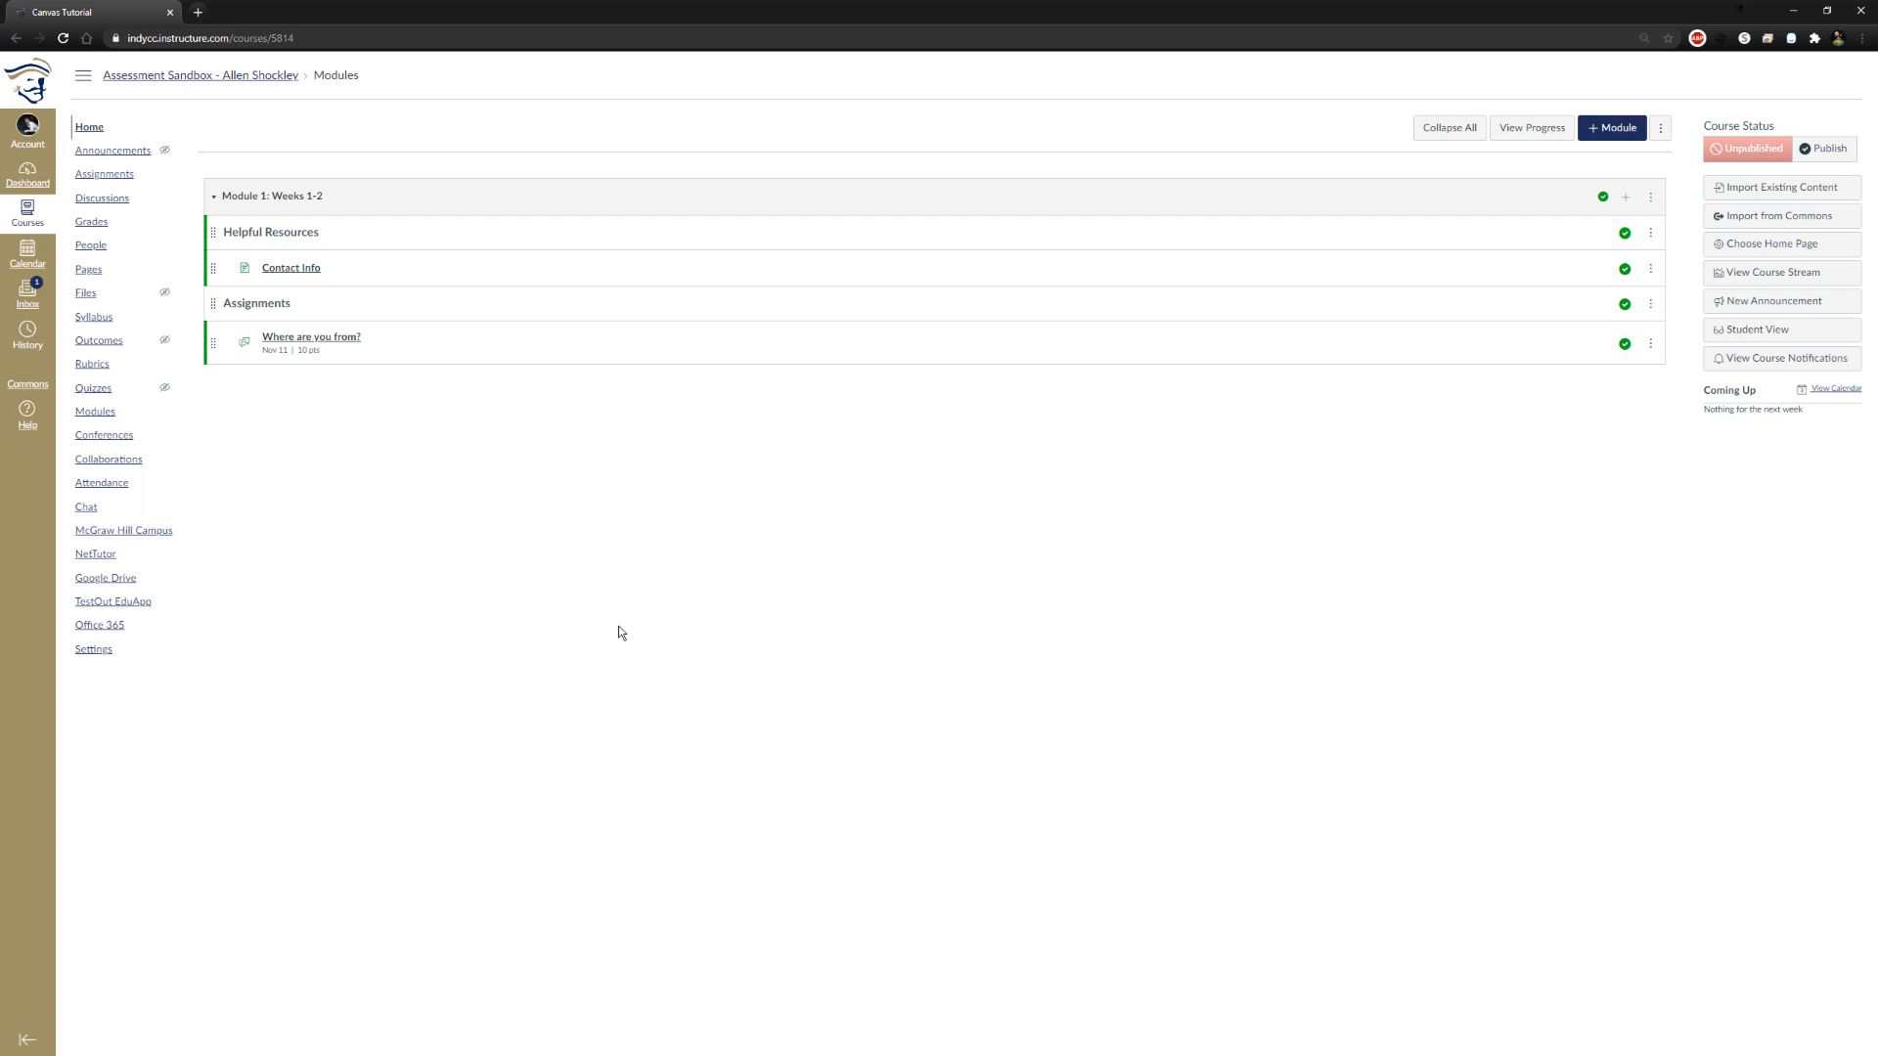
click(63, 37)
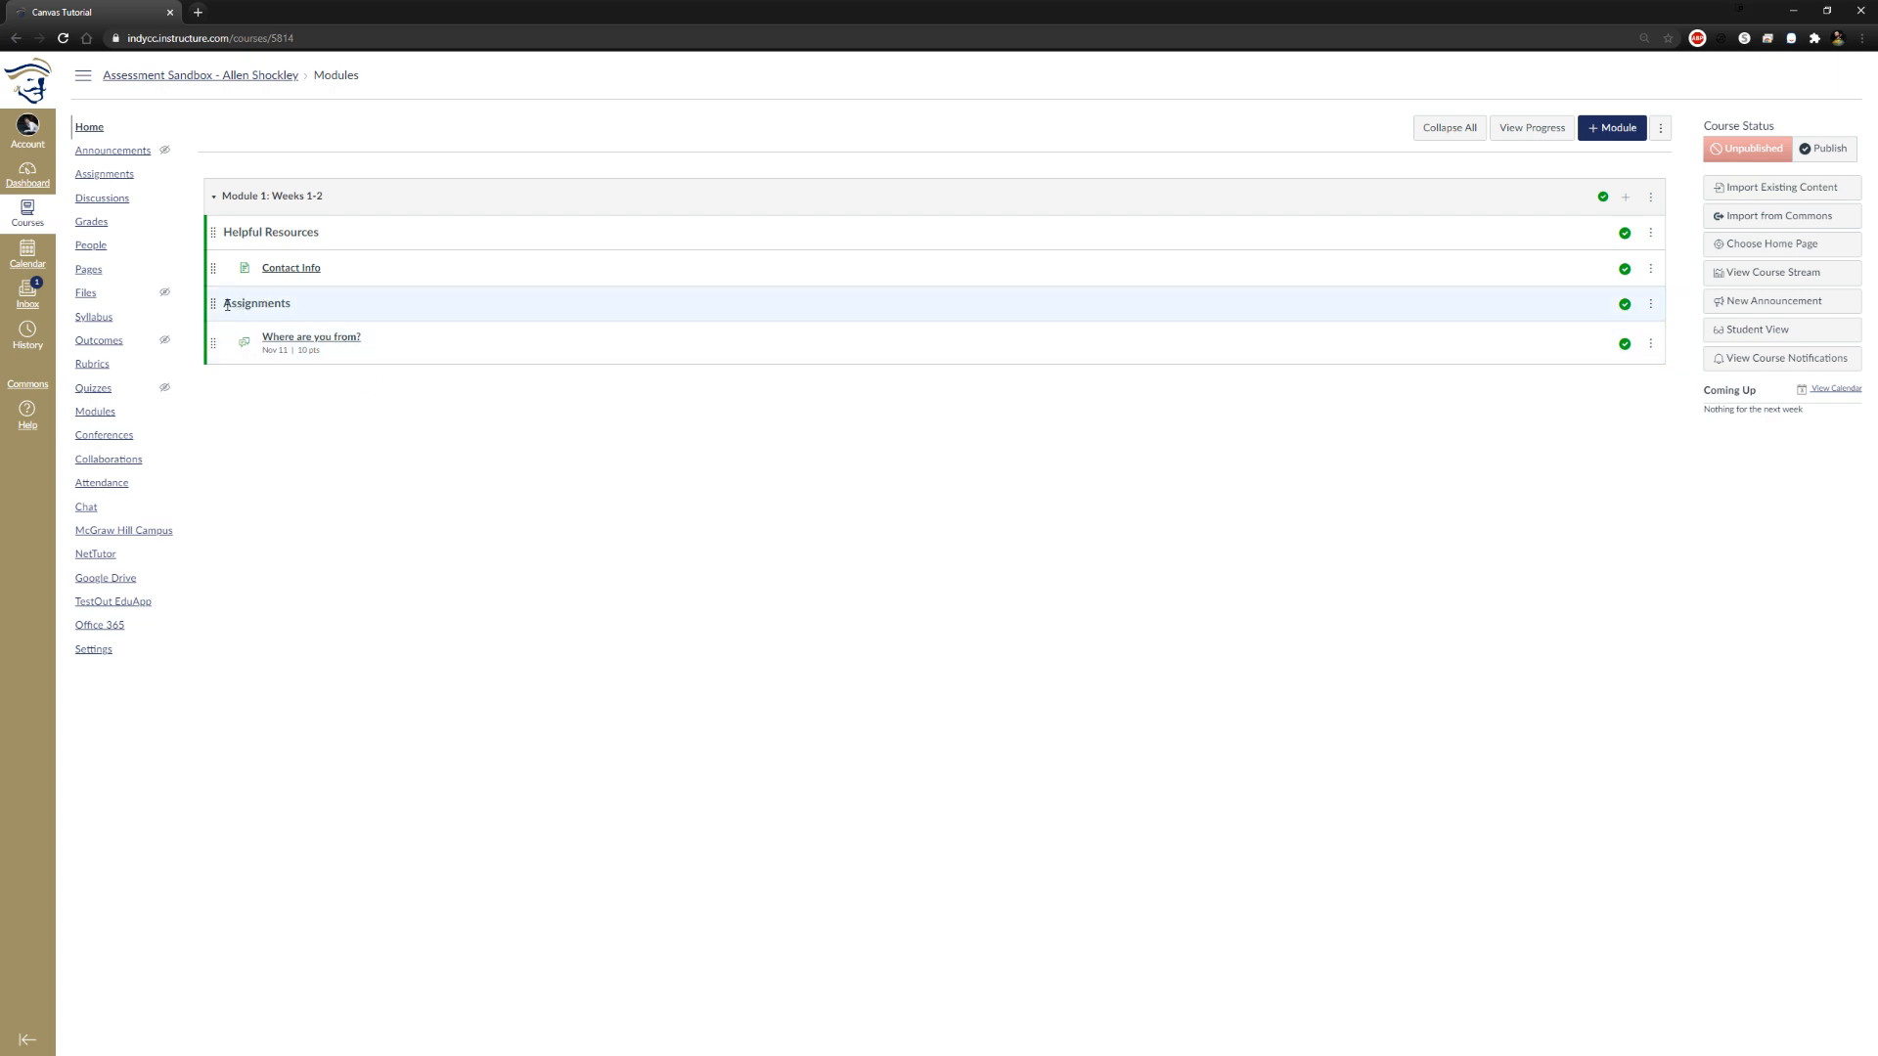
drag(318, 304, 225, 304)
click(374, 509)
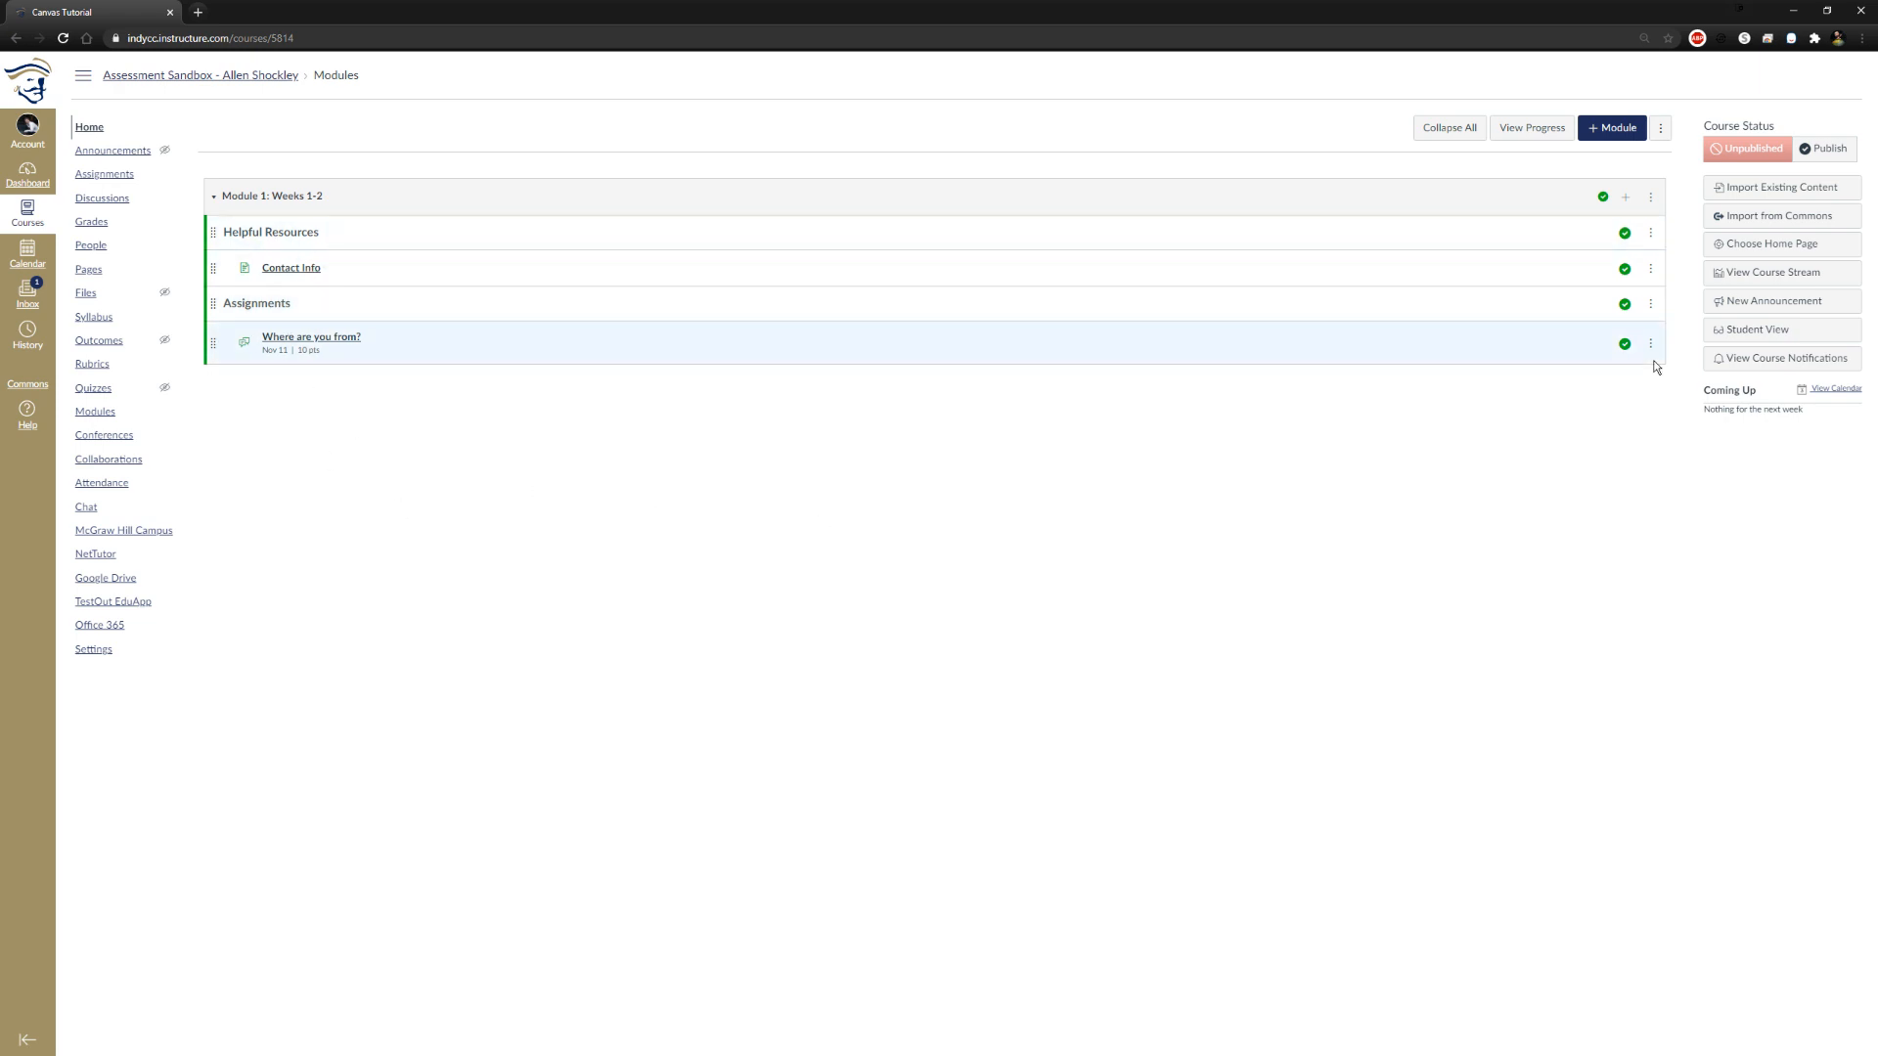
Set up a new quiz item named Syllabi Quiz for Module 1: Weeks 1-2
click(1625, 197)
click(814, 449)
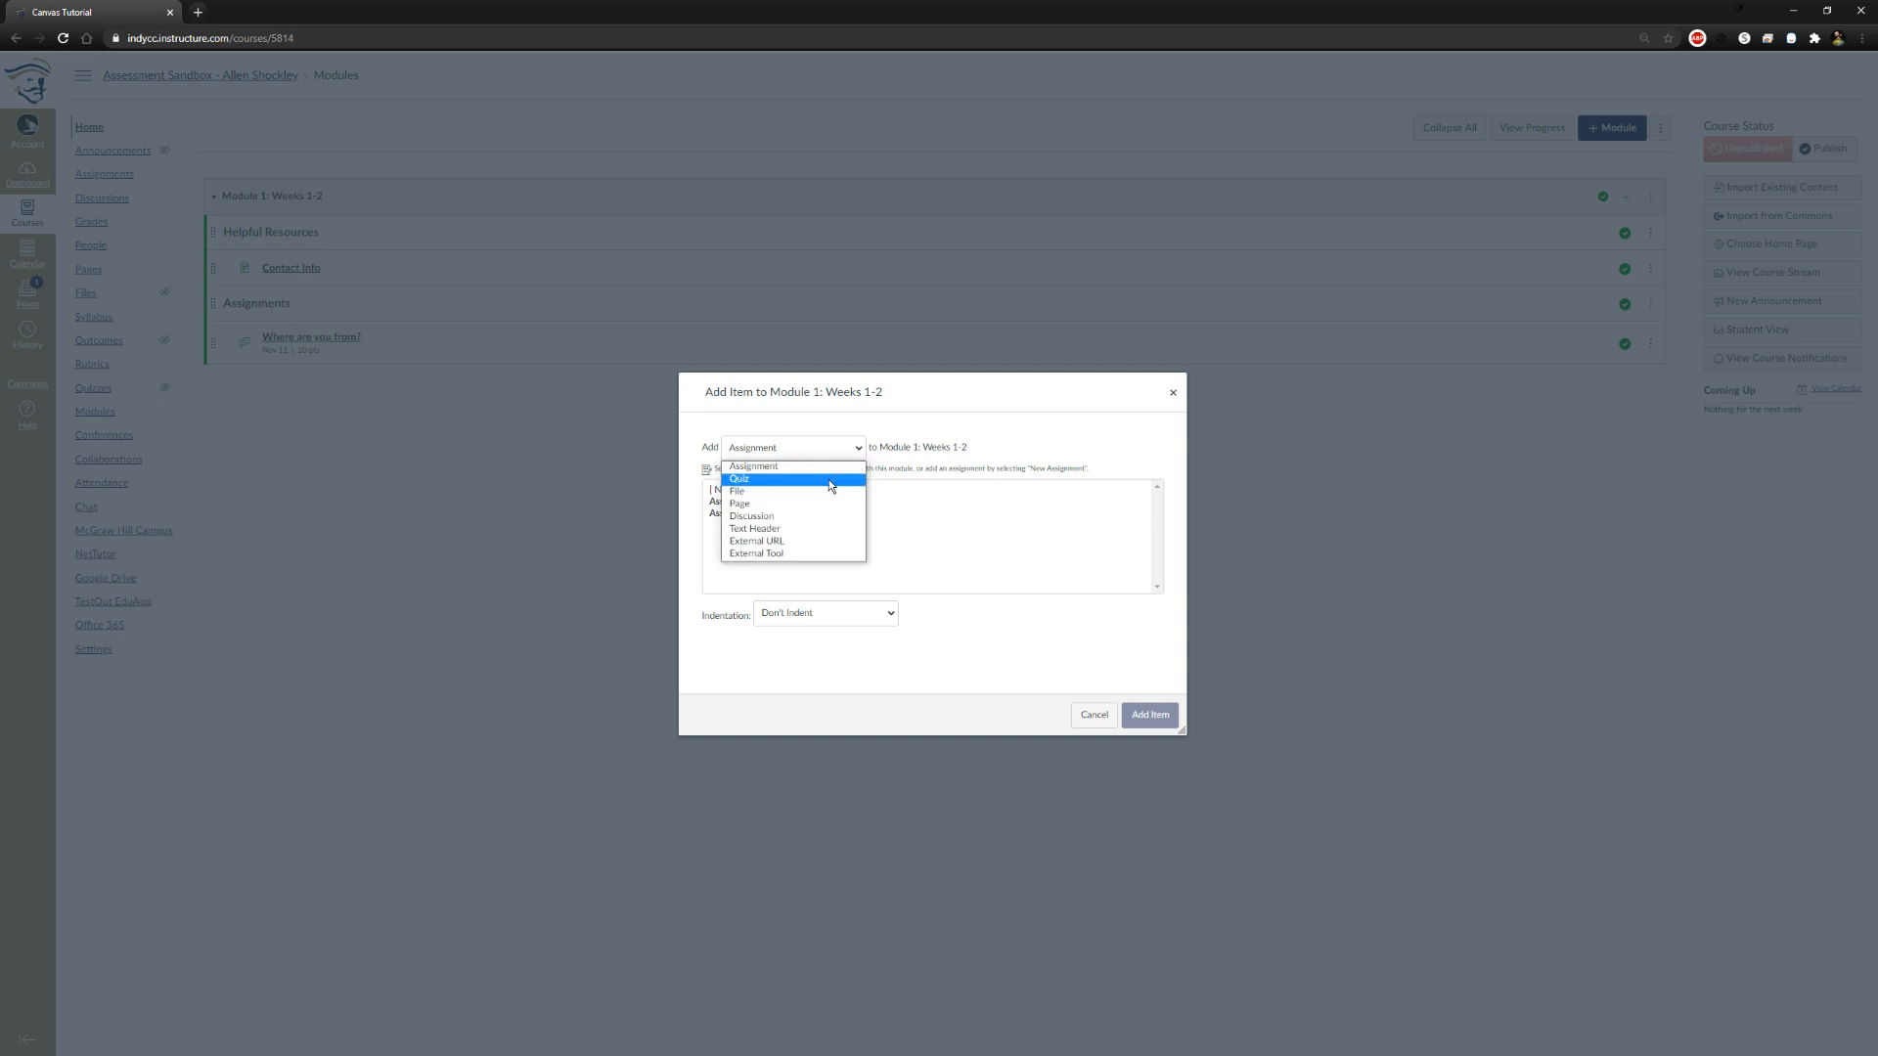
click(831, 486)
click(746, 490)
click(826, 617)
text(Syllabi Quiz)
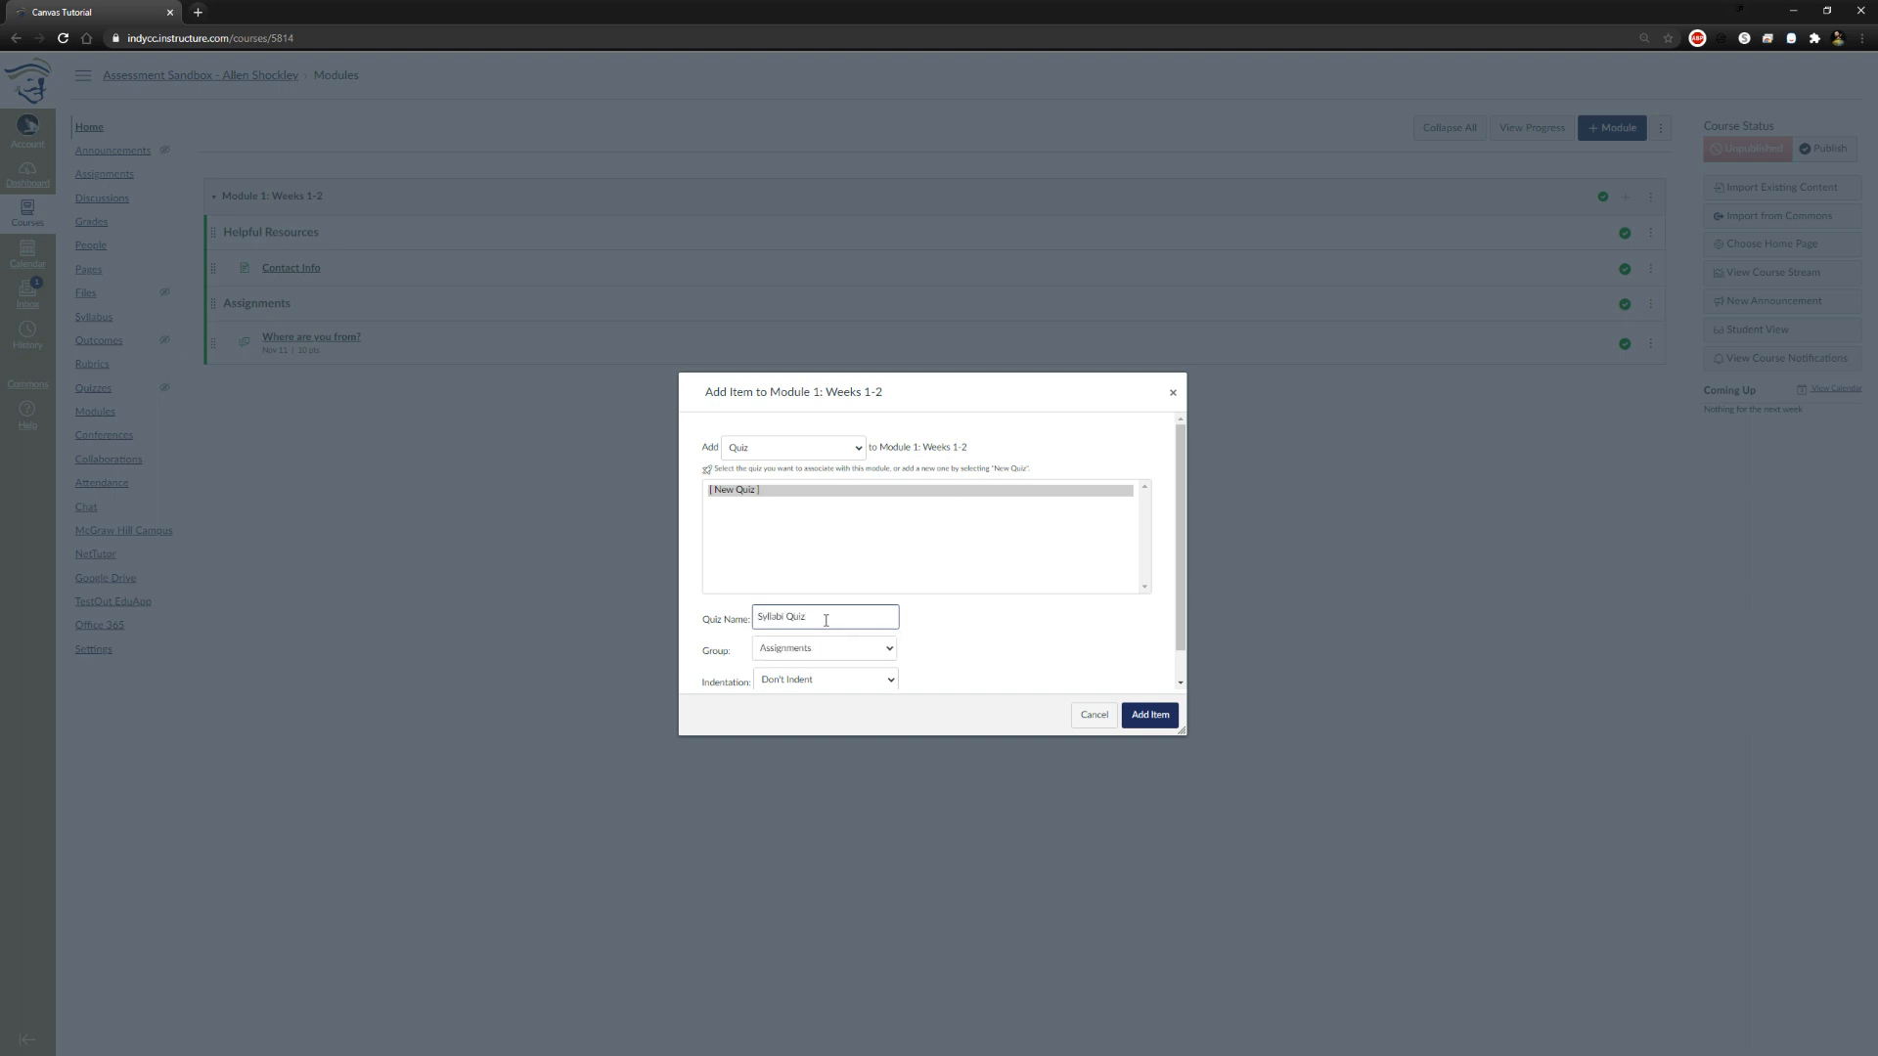
click(935, 616)
Indent the new quiz 1 level within the module, add it with the Assignments group kept, and publish it
scroll(919, 619, down, 1)
click(888, 624)
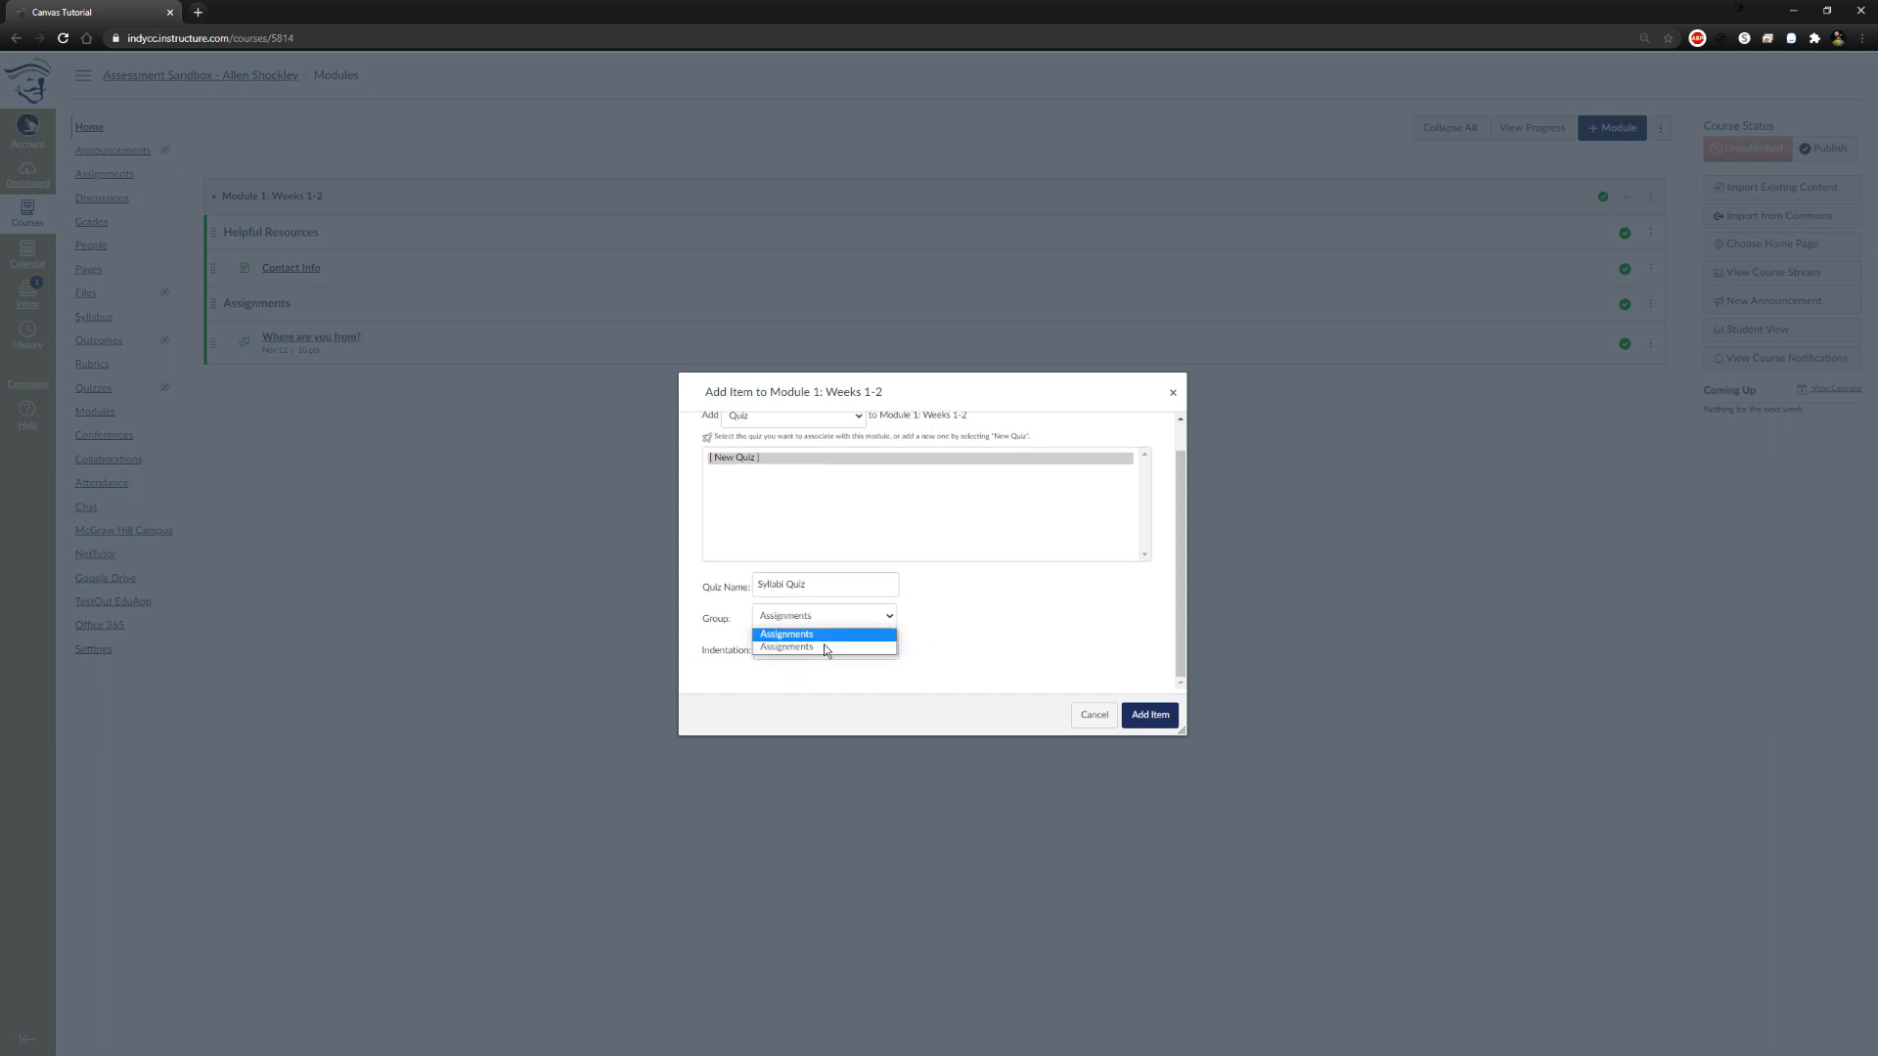
click(970, 628)
click(880, 649)
click(854, 675)
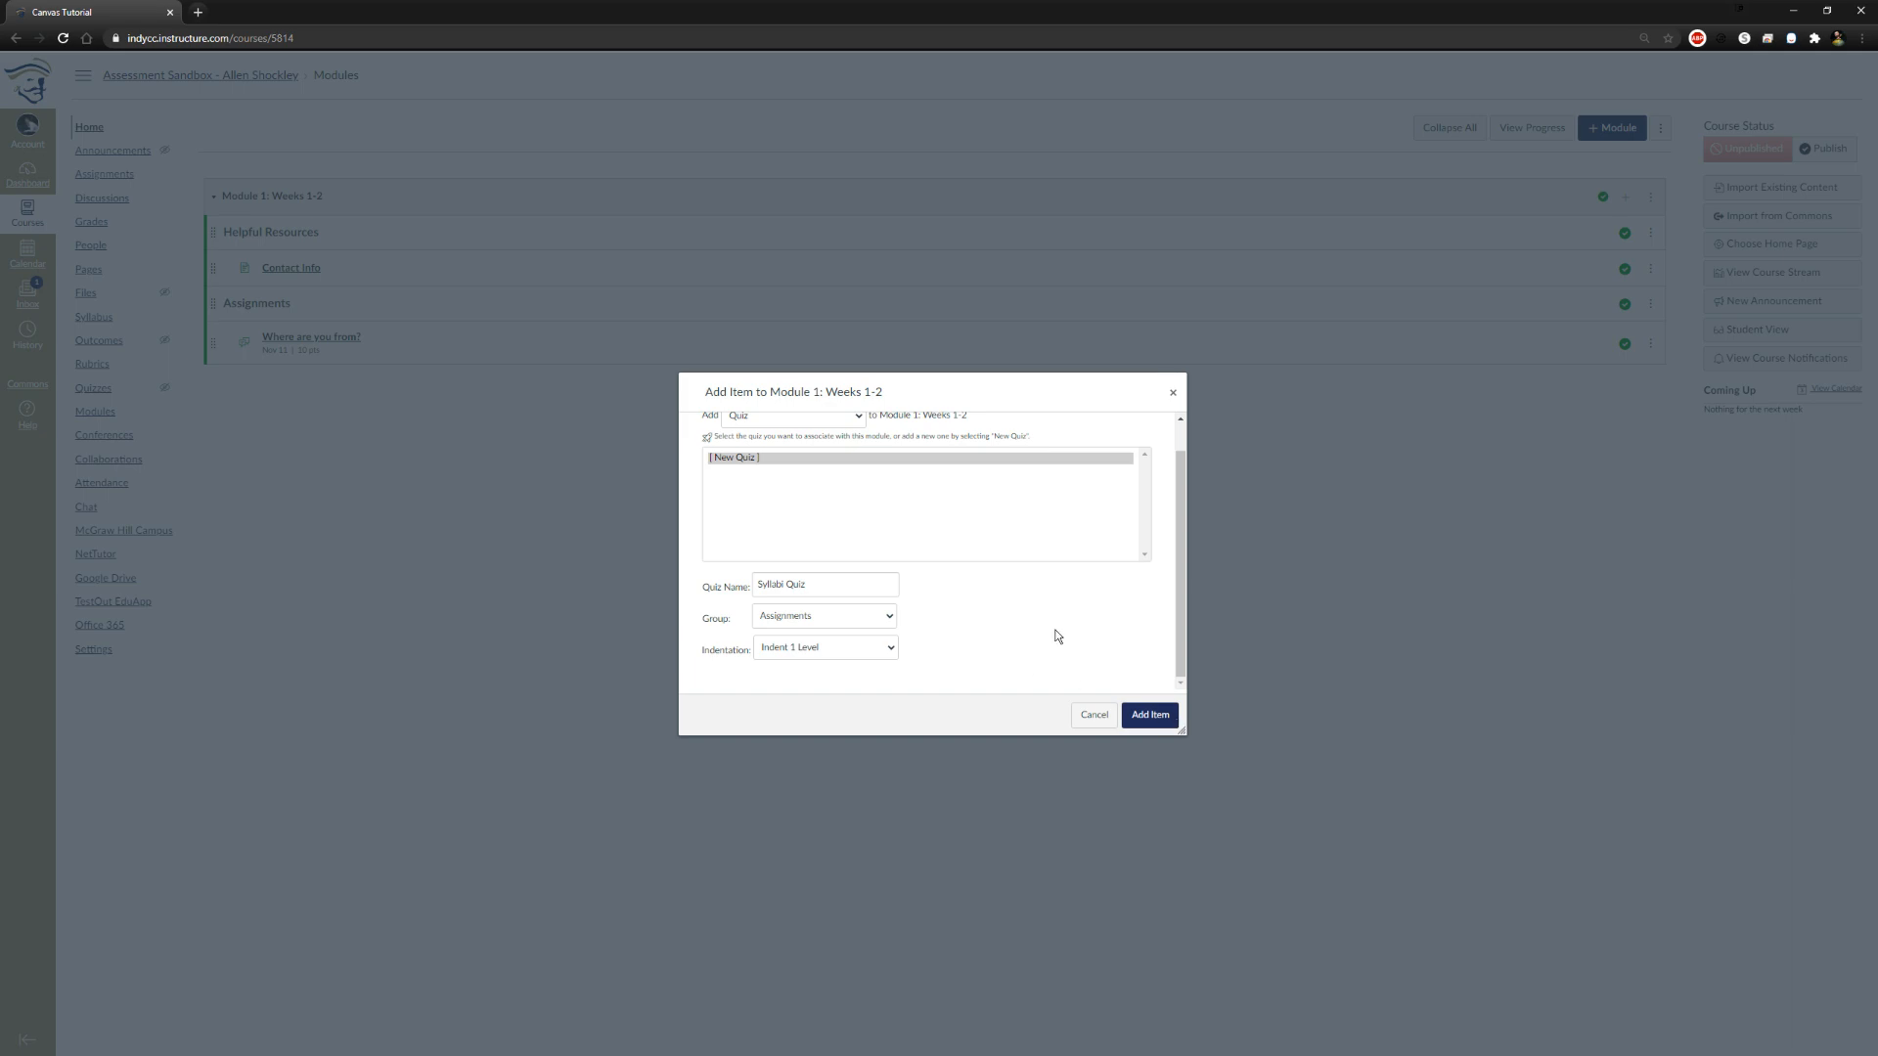
click(1142, 724)
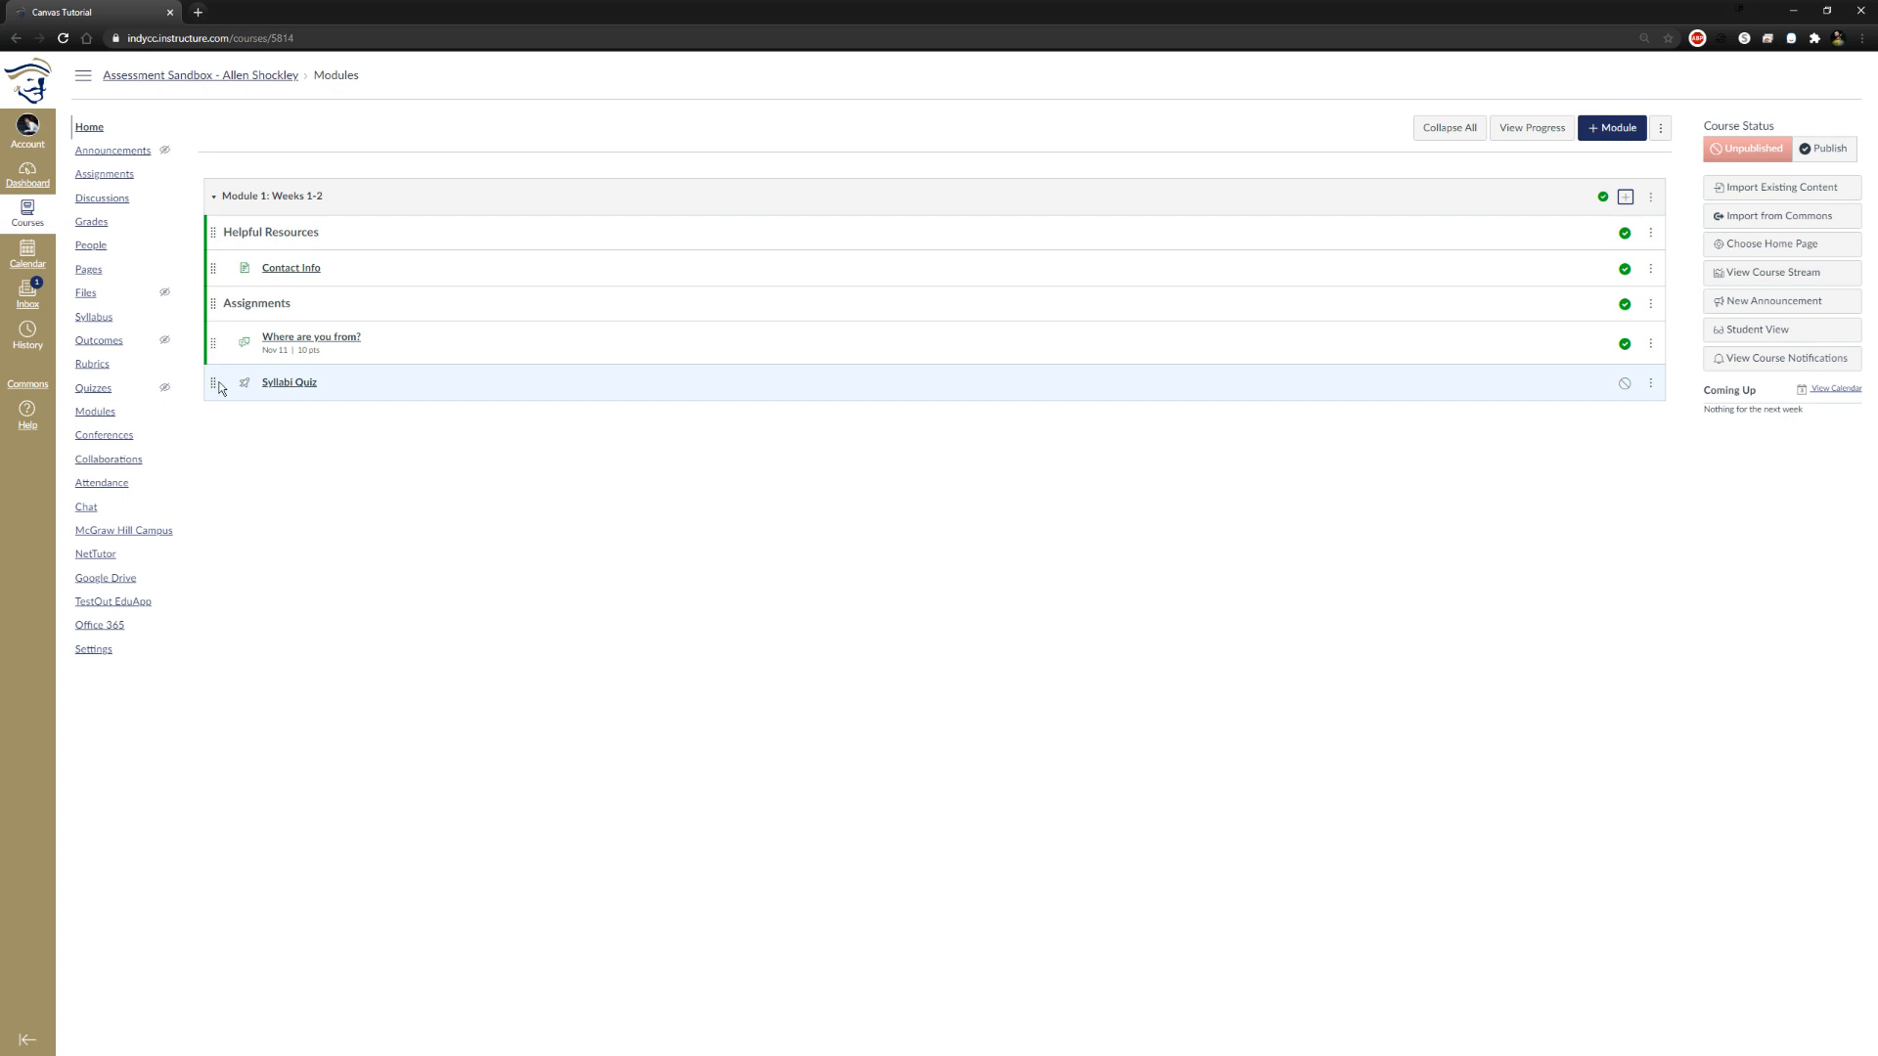
click(1627, 384)
Open Syllabi Quiz for editing and enter the instructions "Read the syllabi and answer the following questions."
click(291, 382)
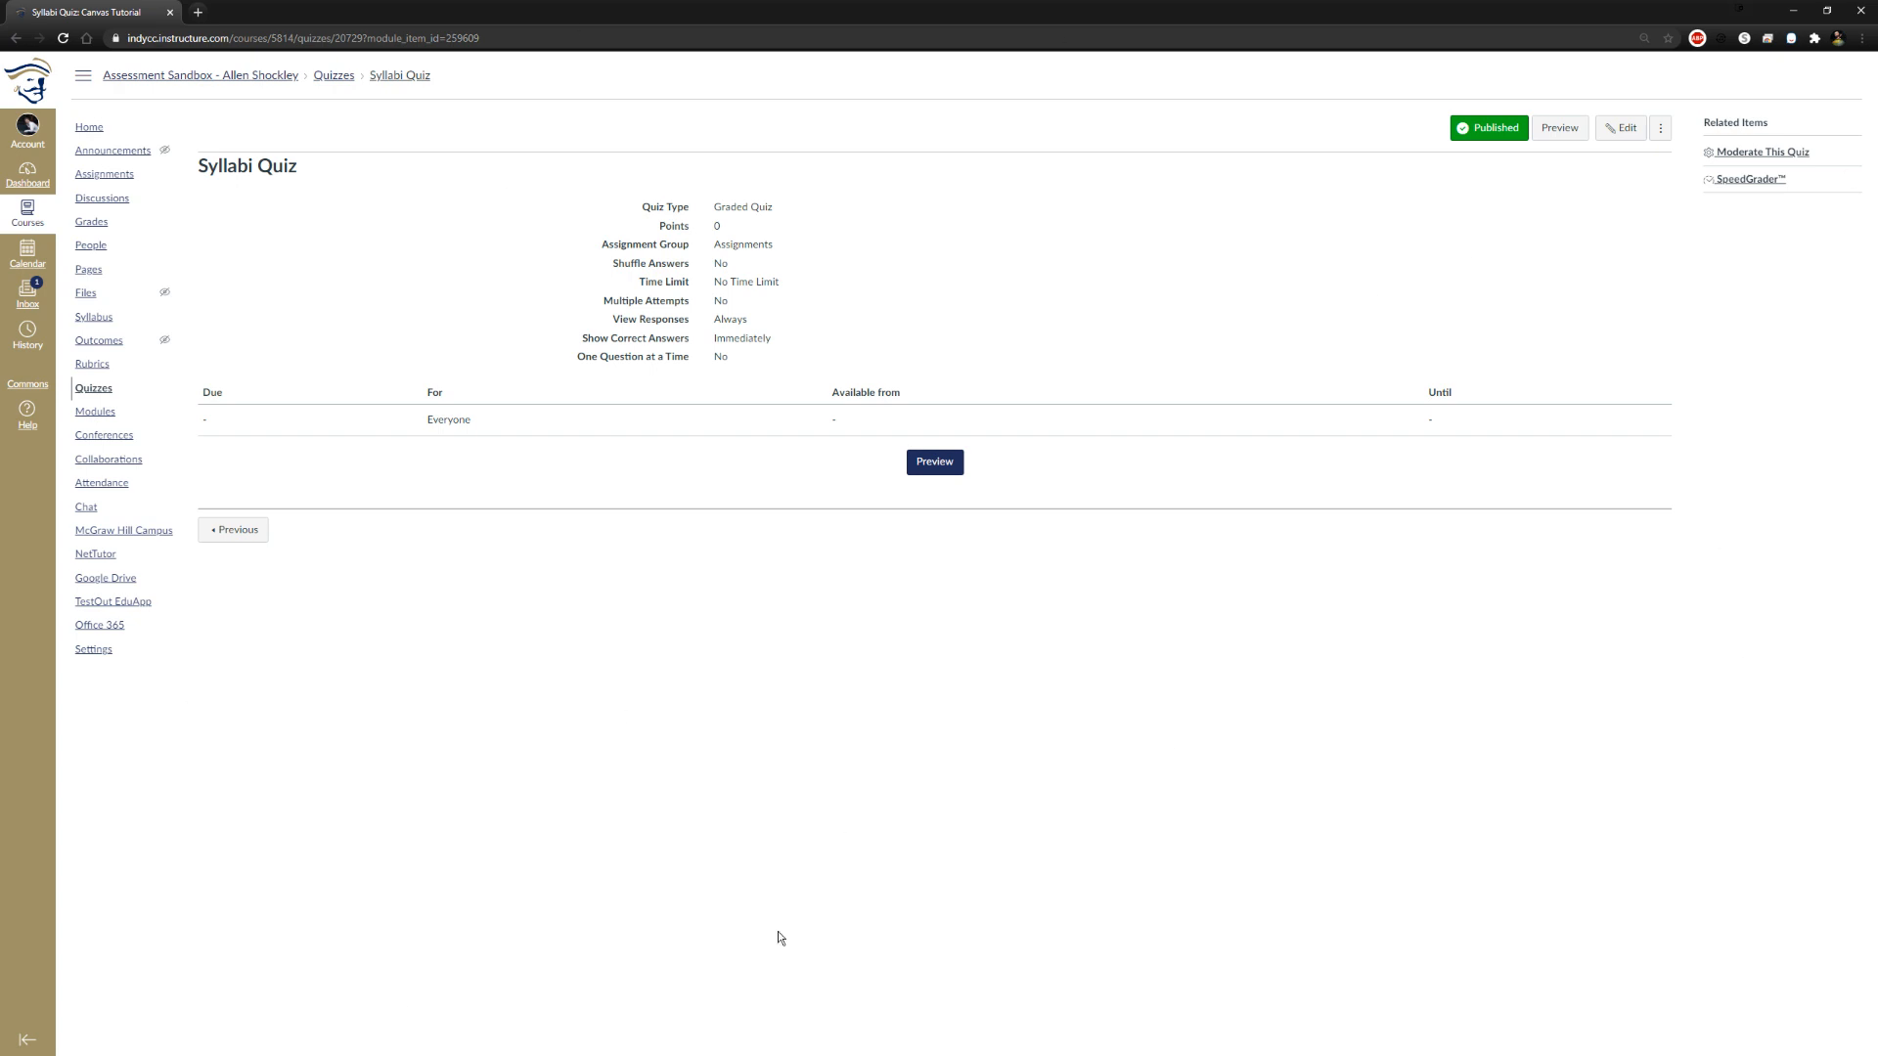
click(1625, 136)
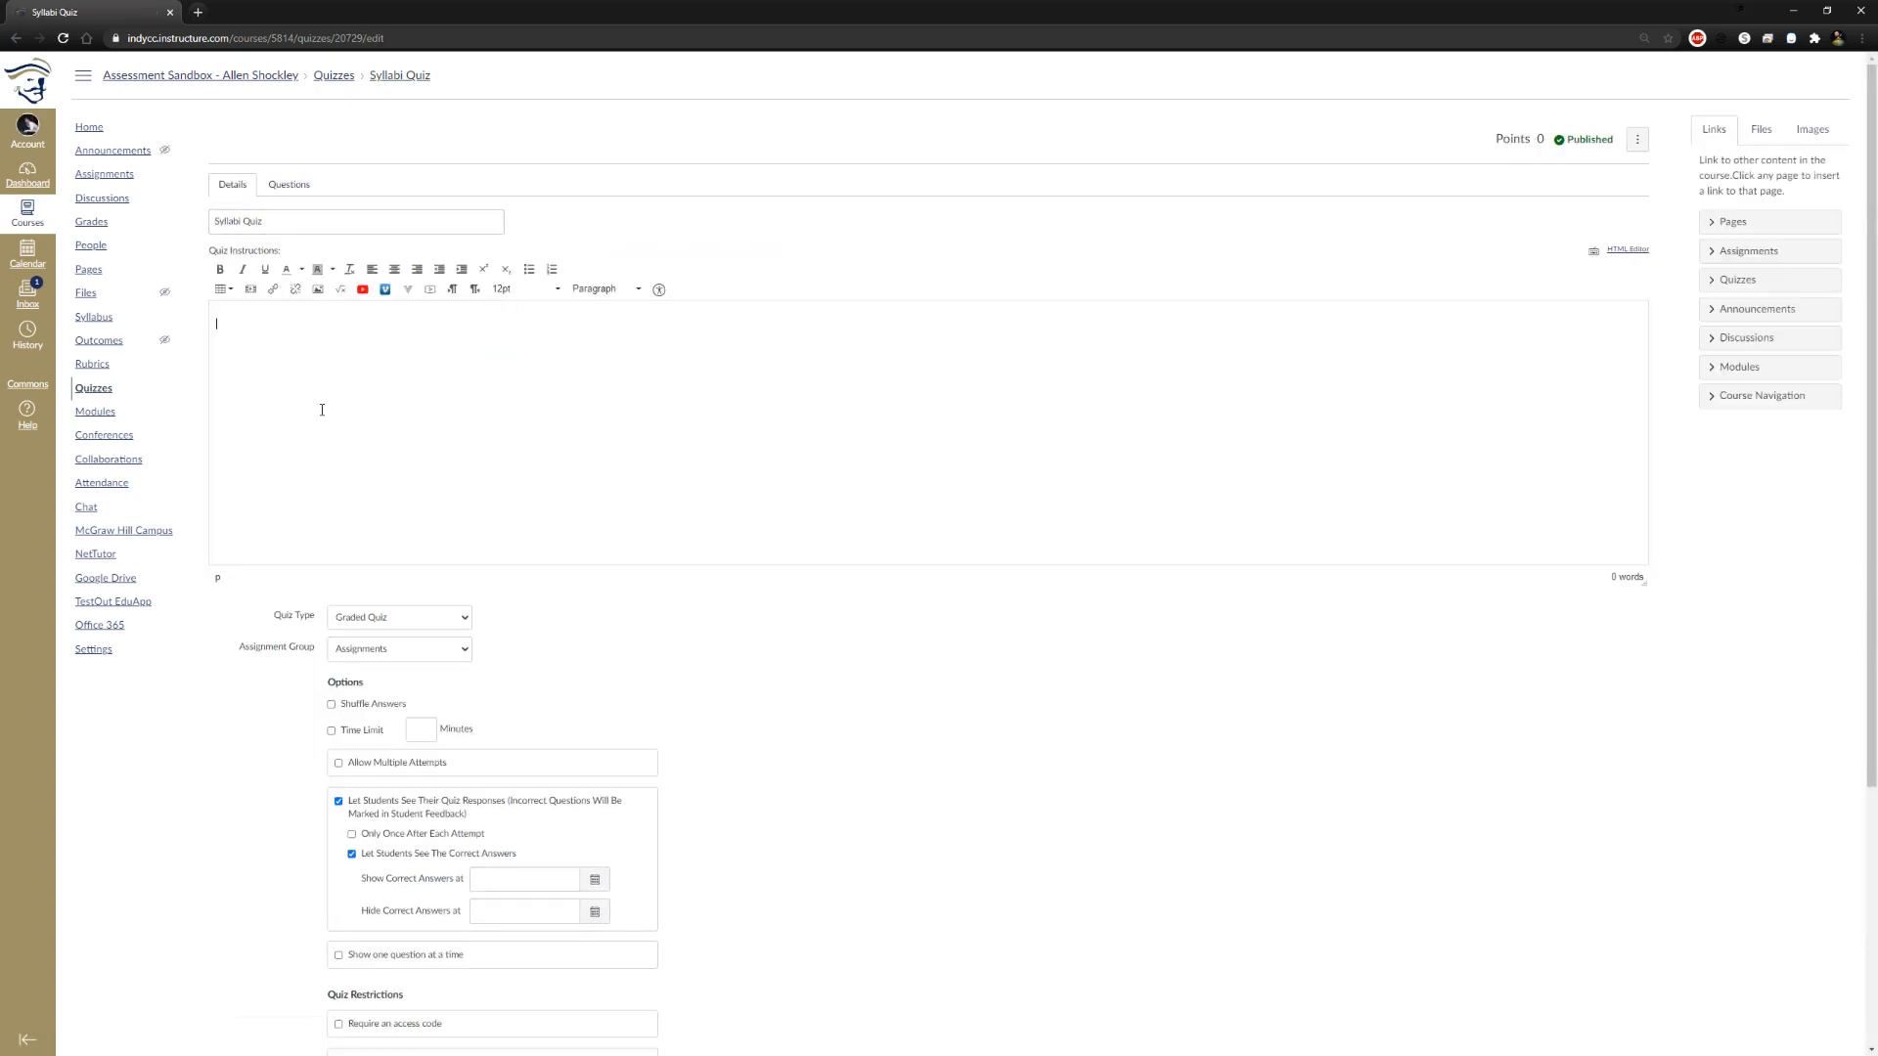
text(ead the syllai an)
key(BackSpace)
key(BackSpace)
key(BackSpace)
text(bi and answer the following questions.)
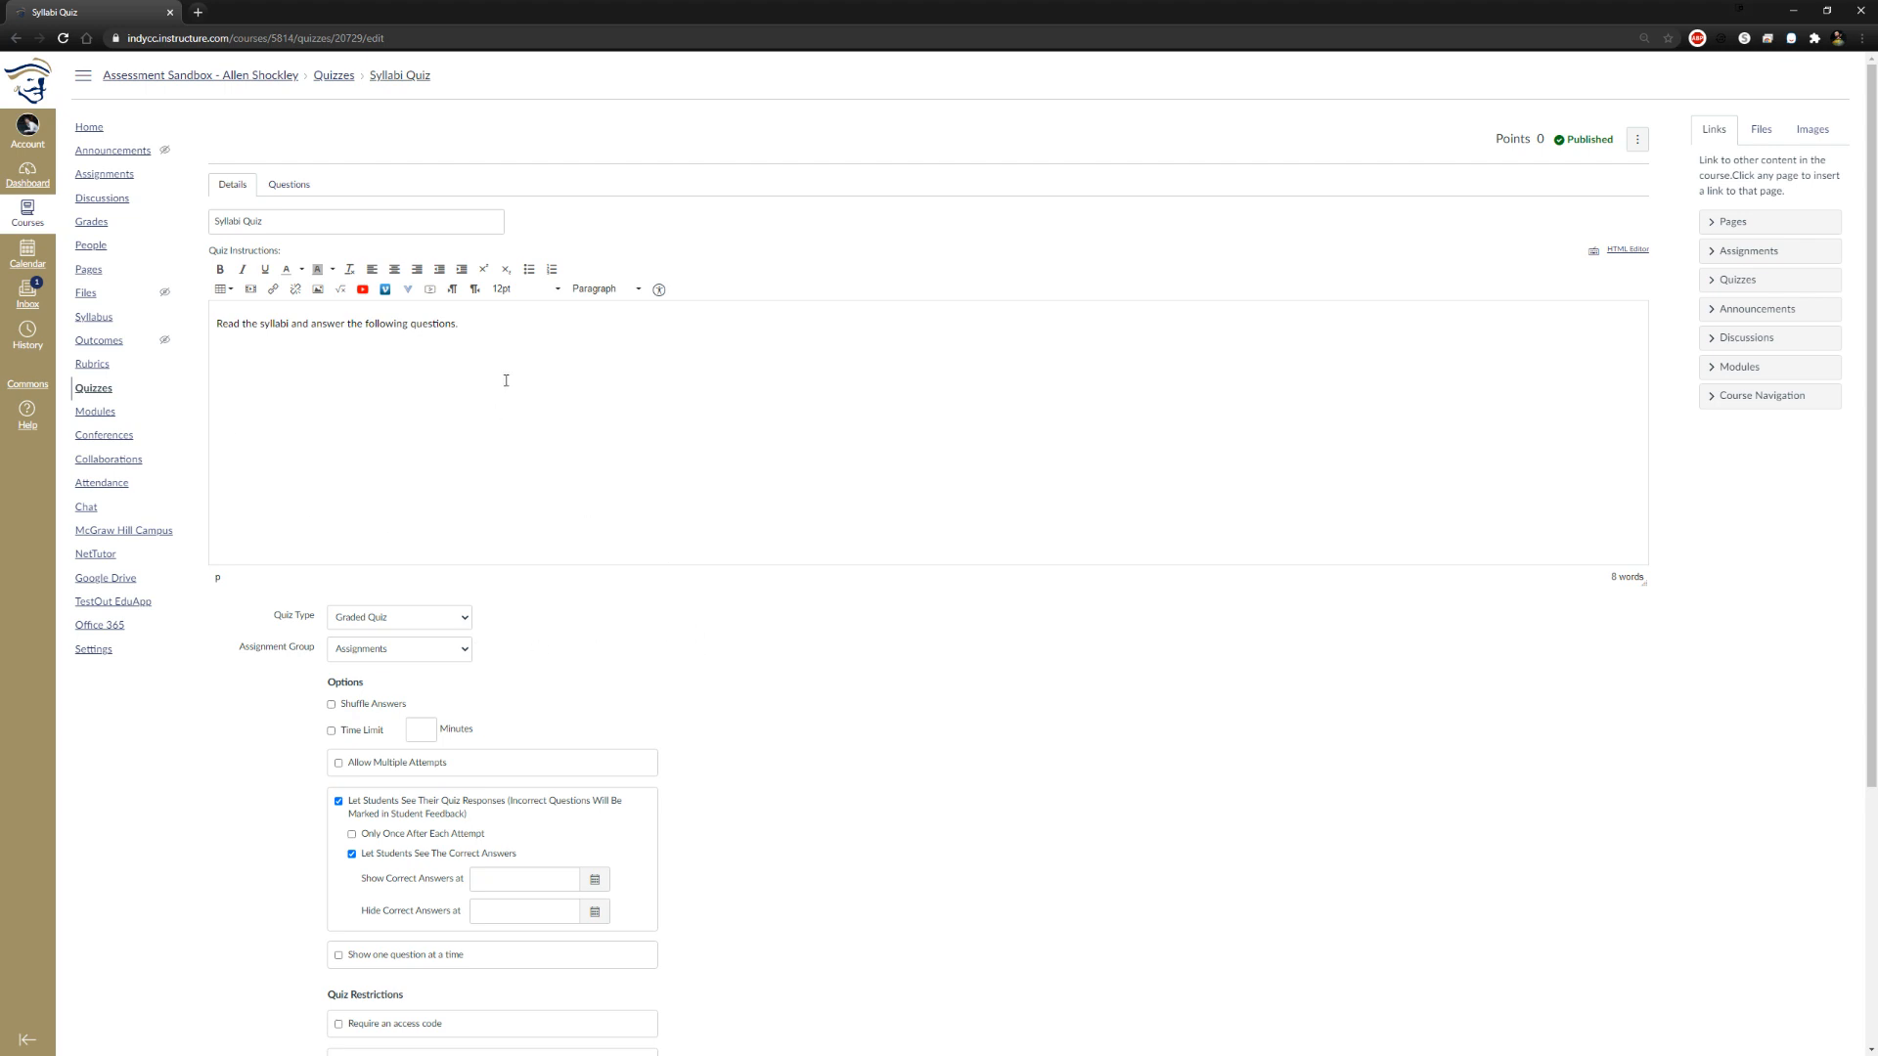
Switch the quiz type to Practice Quiz to compare its settings, and return it to Graded Quiz
scroll(617, 582, down, 2)
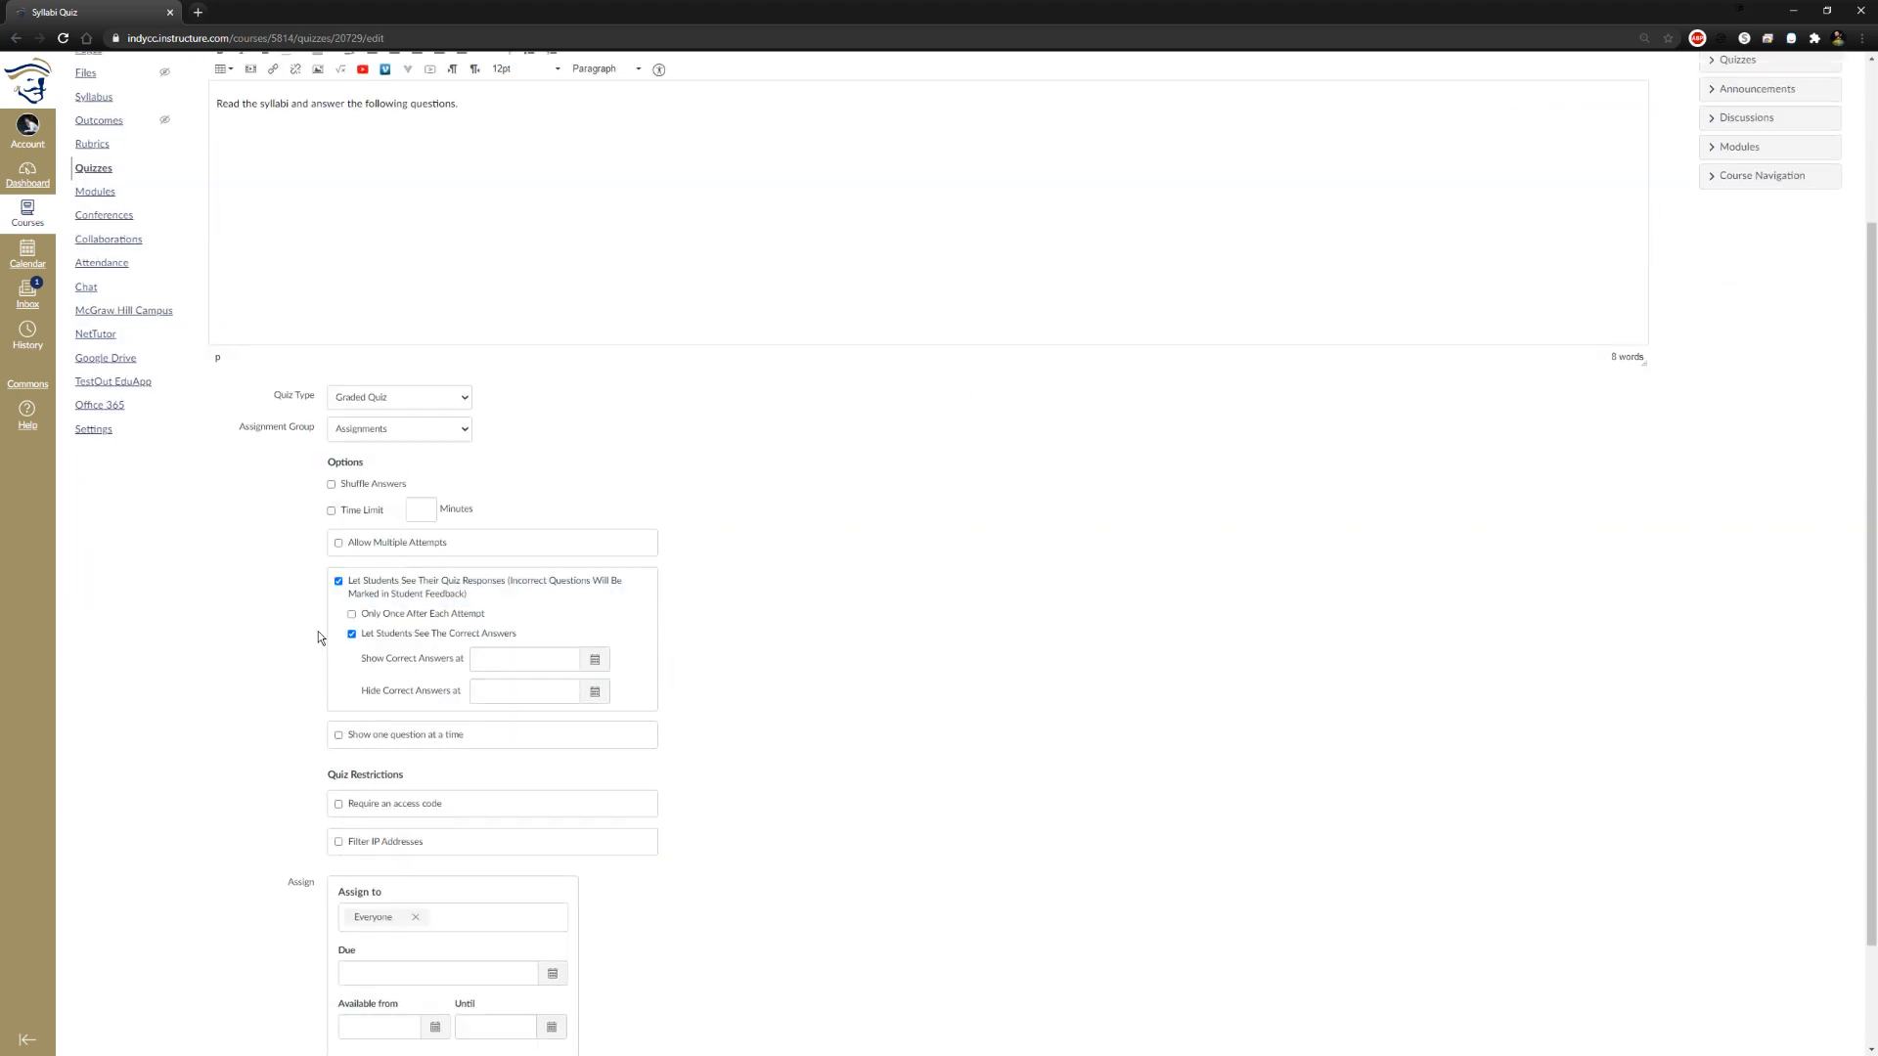
click(390, 399)
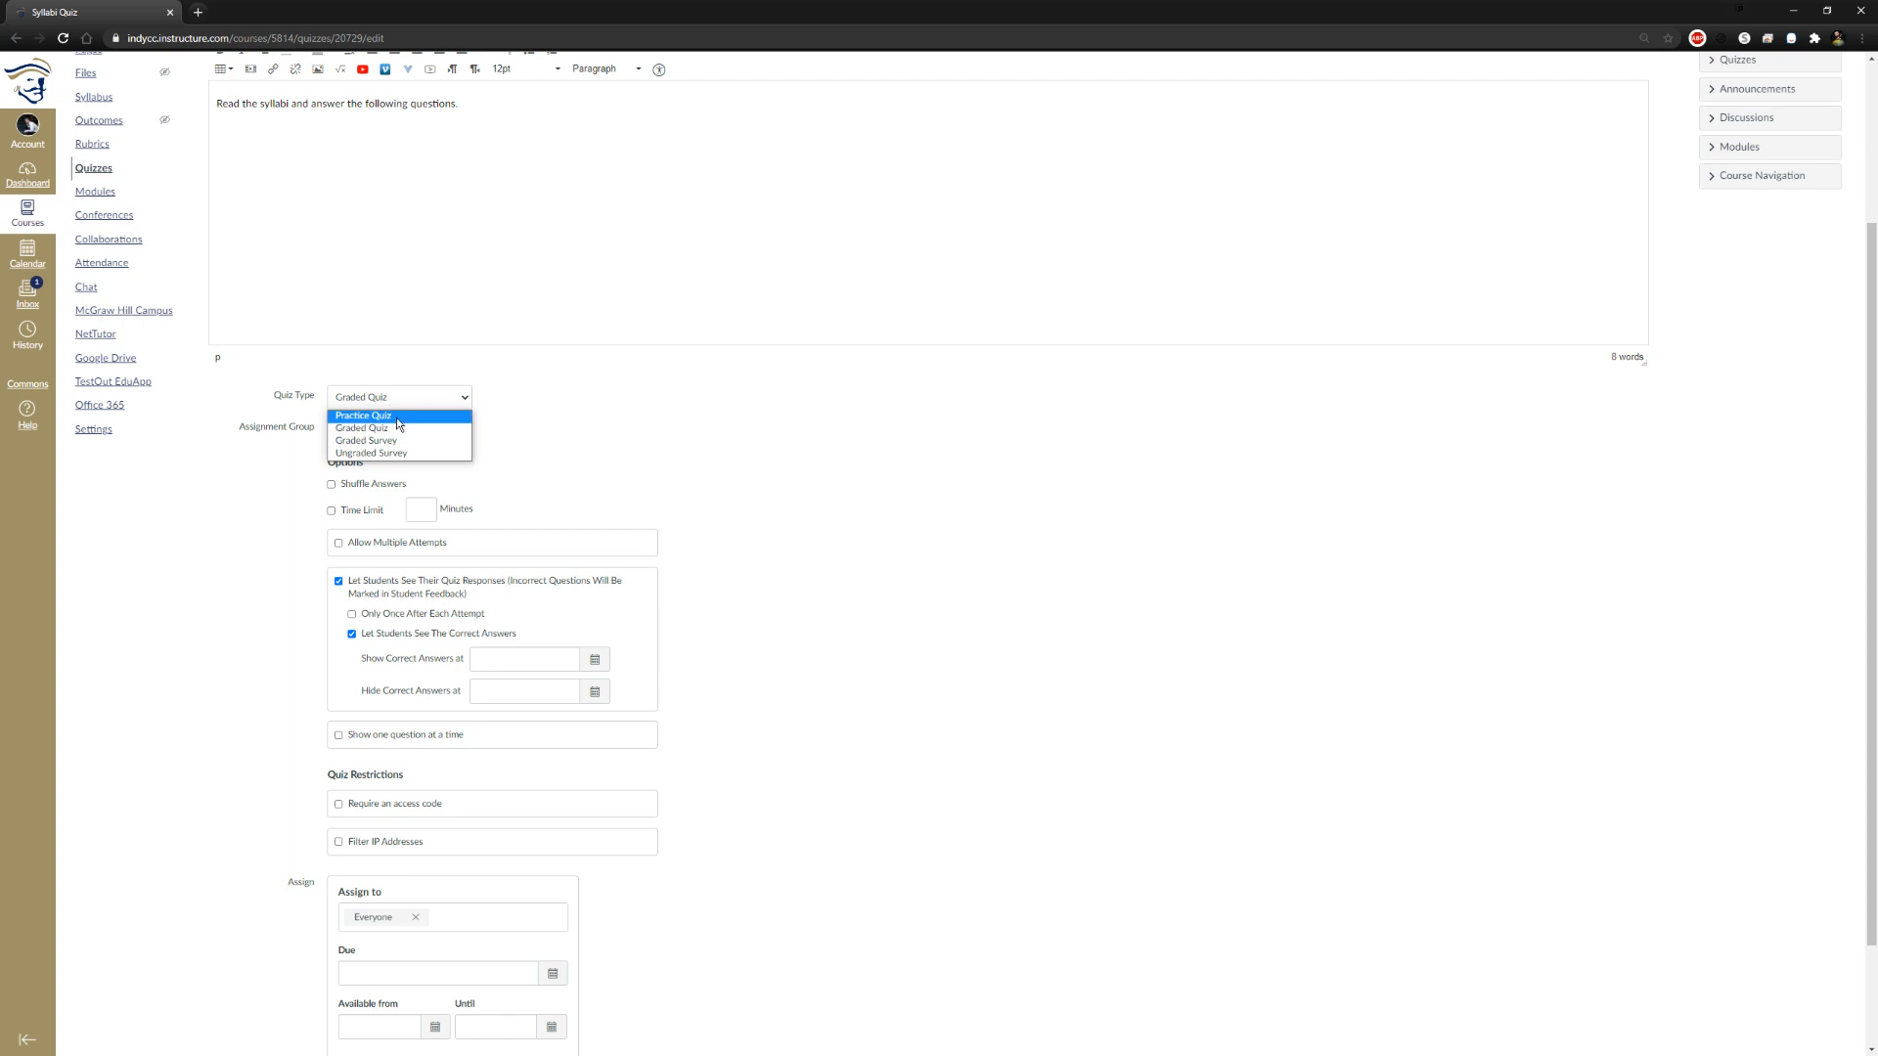
click(396, 414)
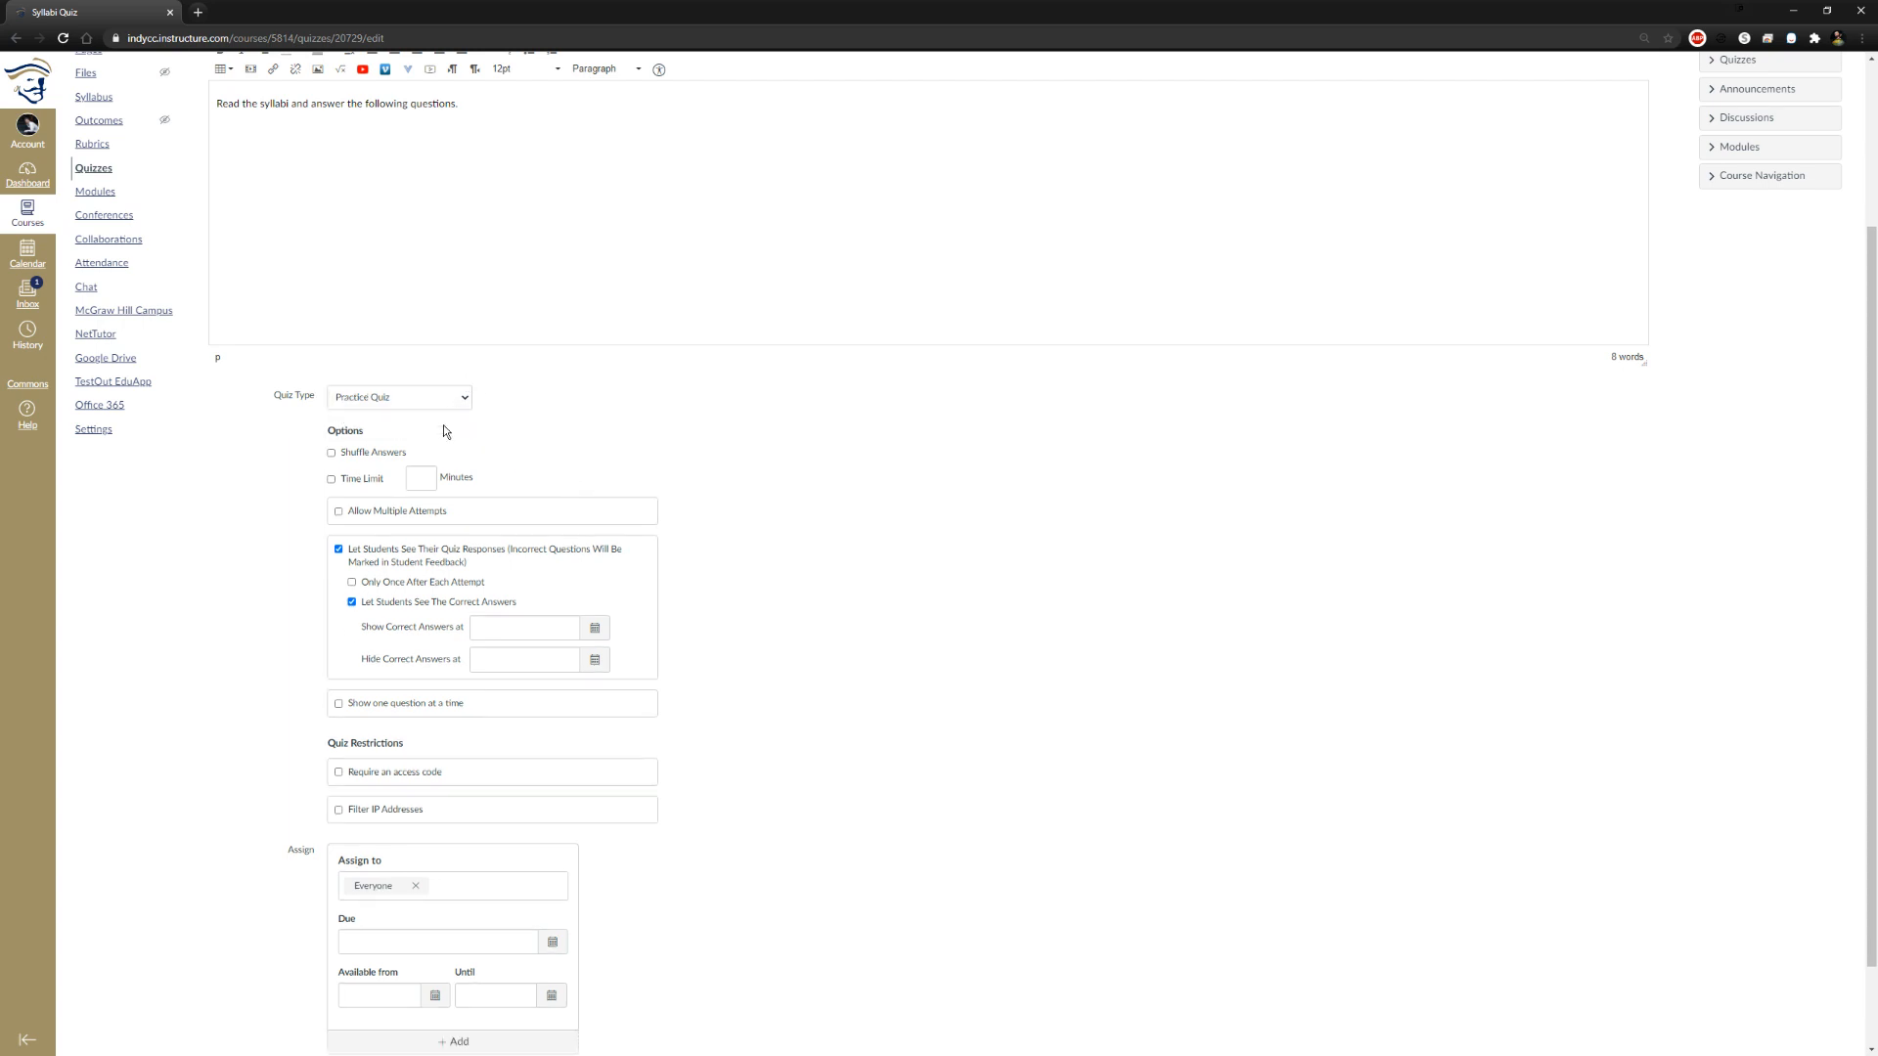
click(469, 405)
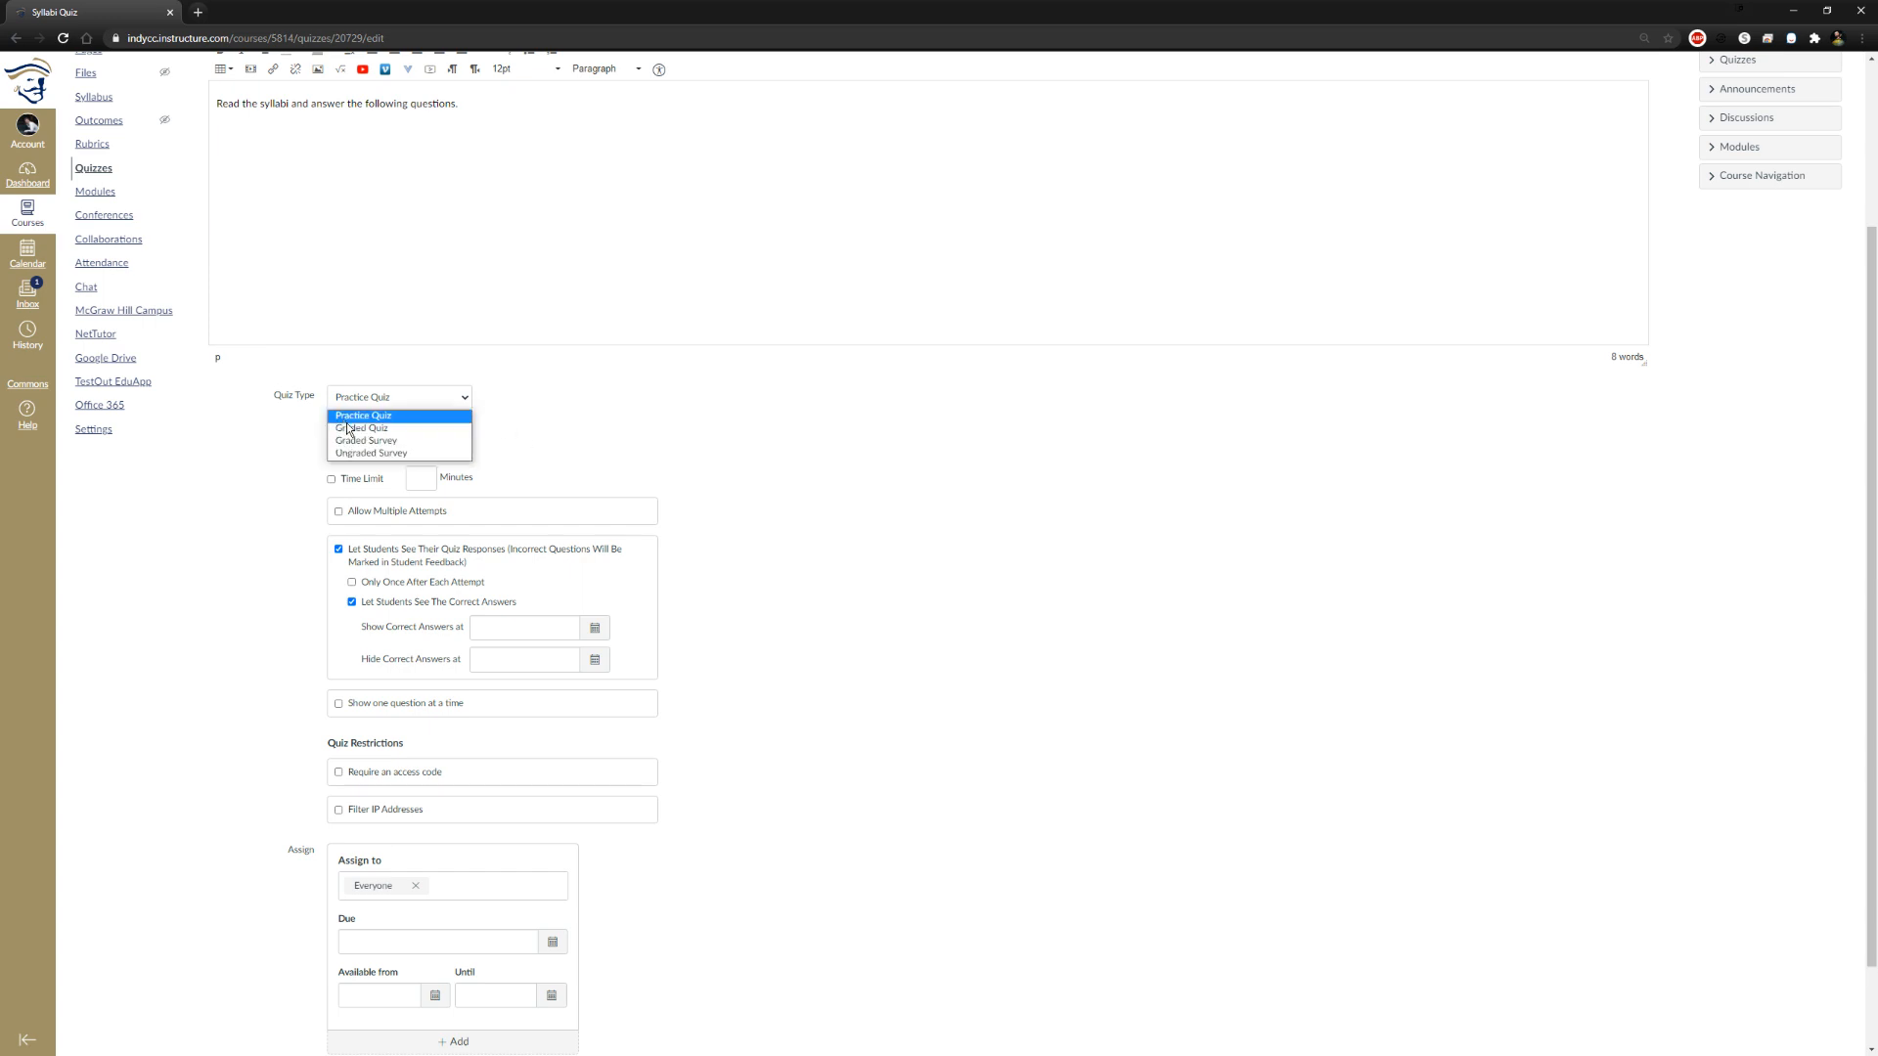
click(391, 424)
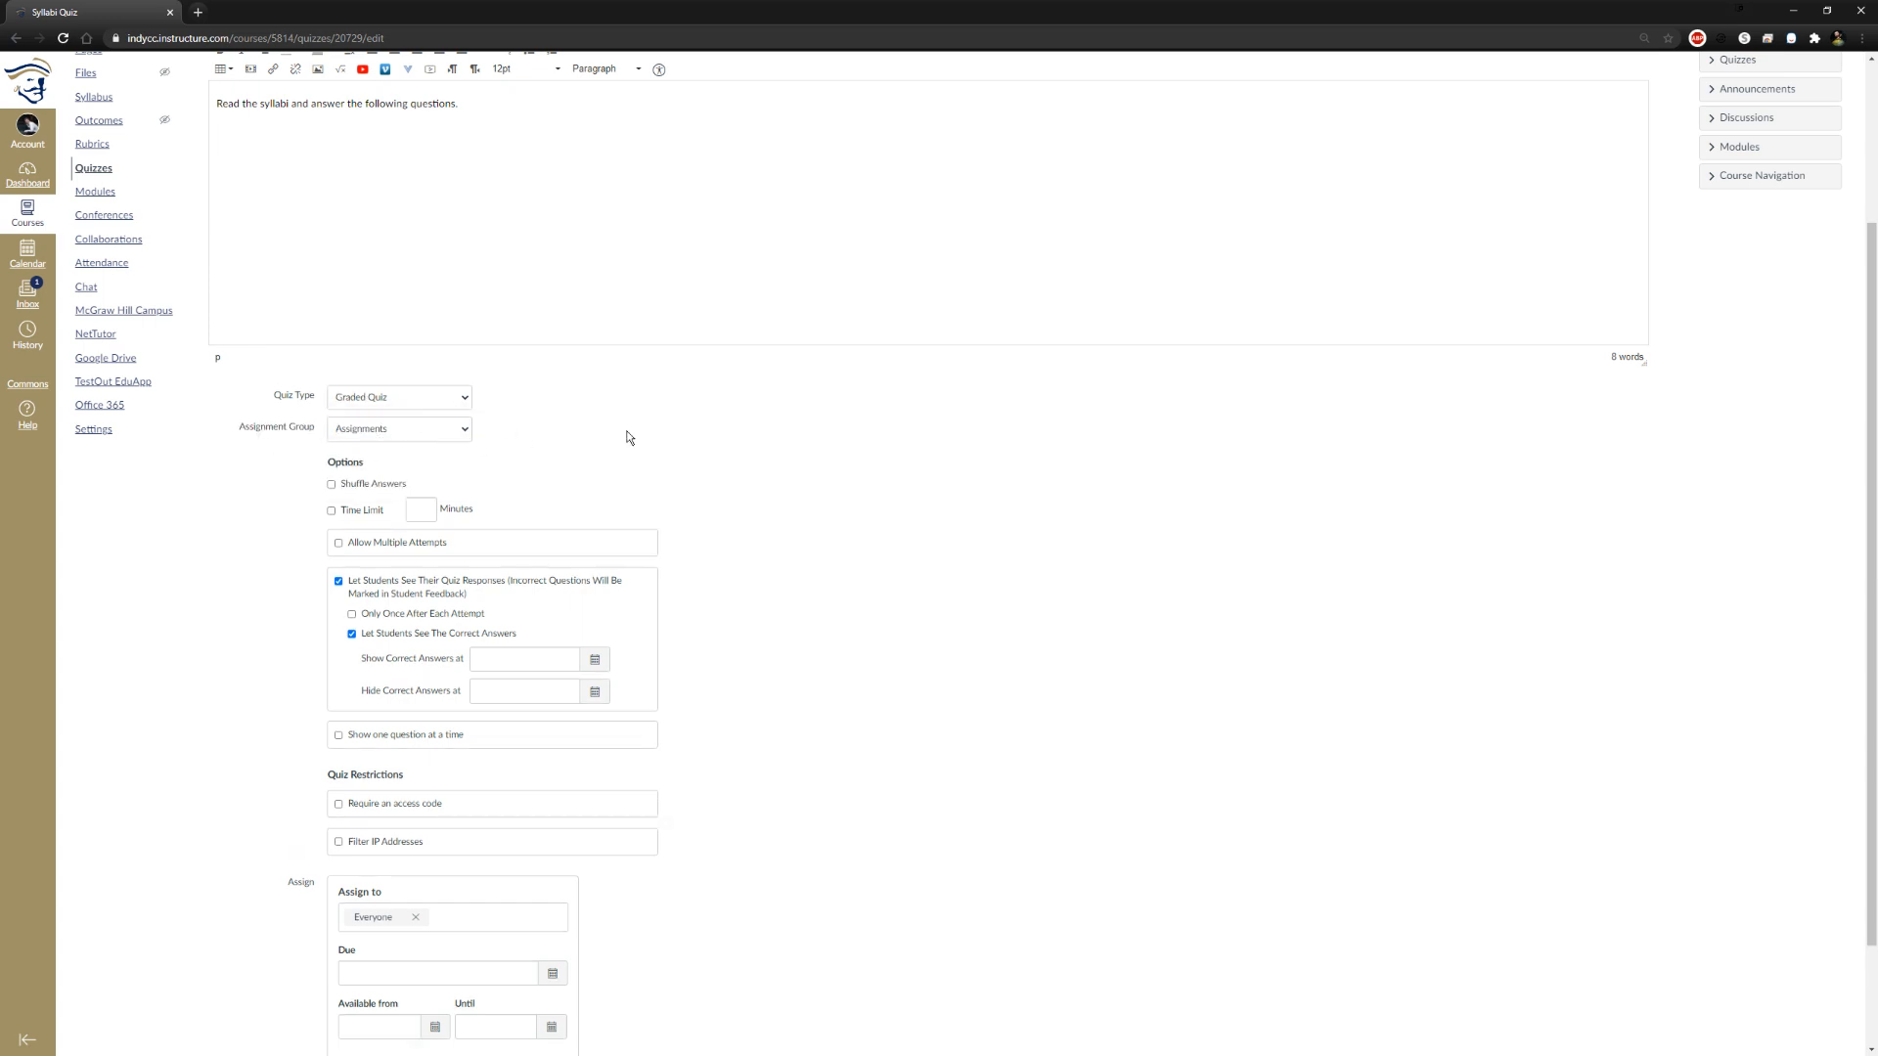
Change the quiz type to Graded Survey and review its score and submission options
click(384, 397)
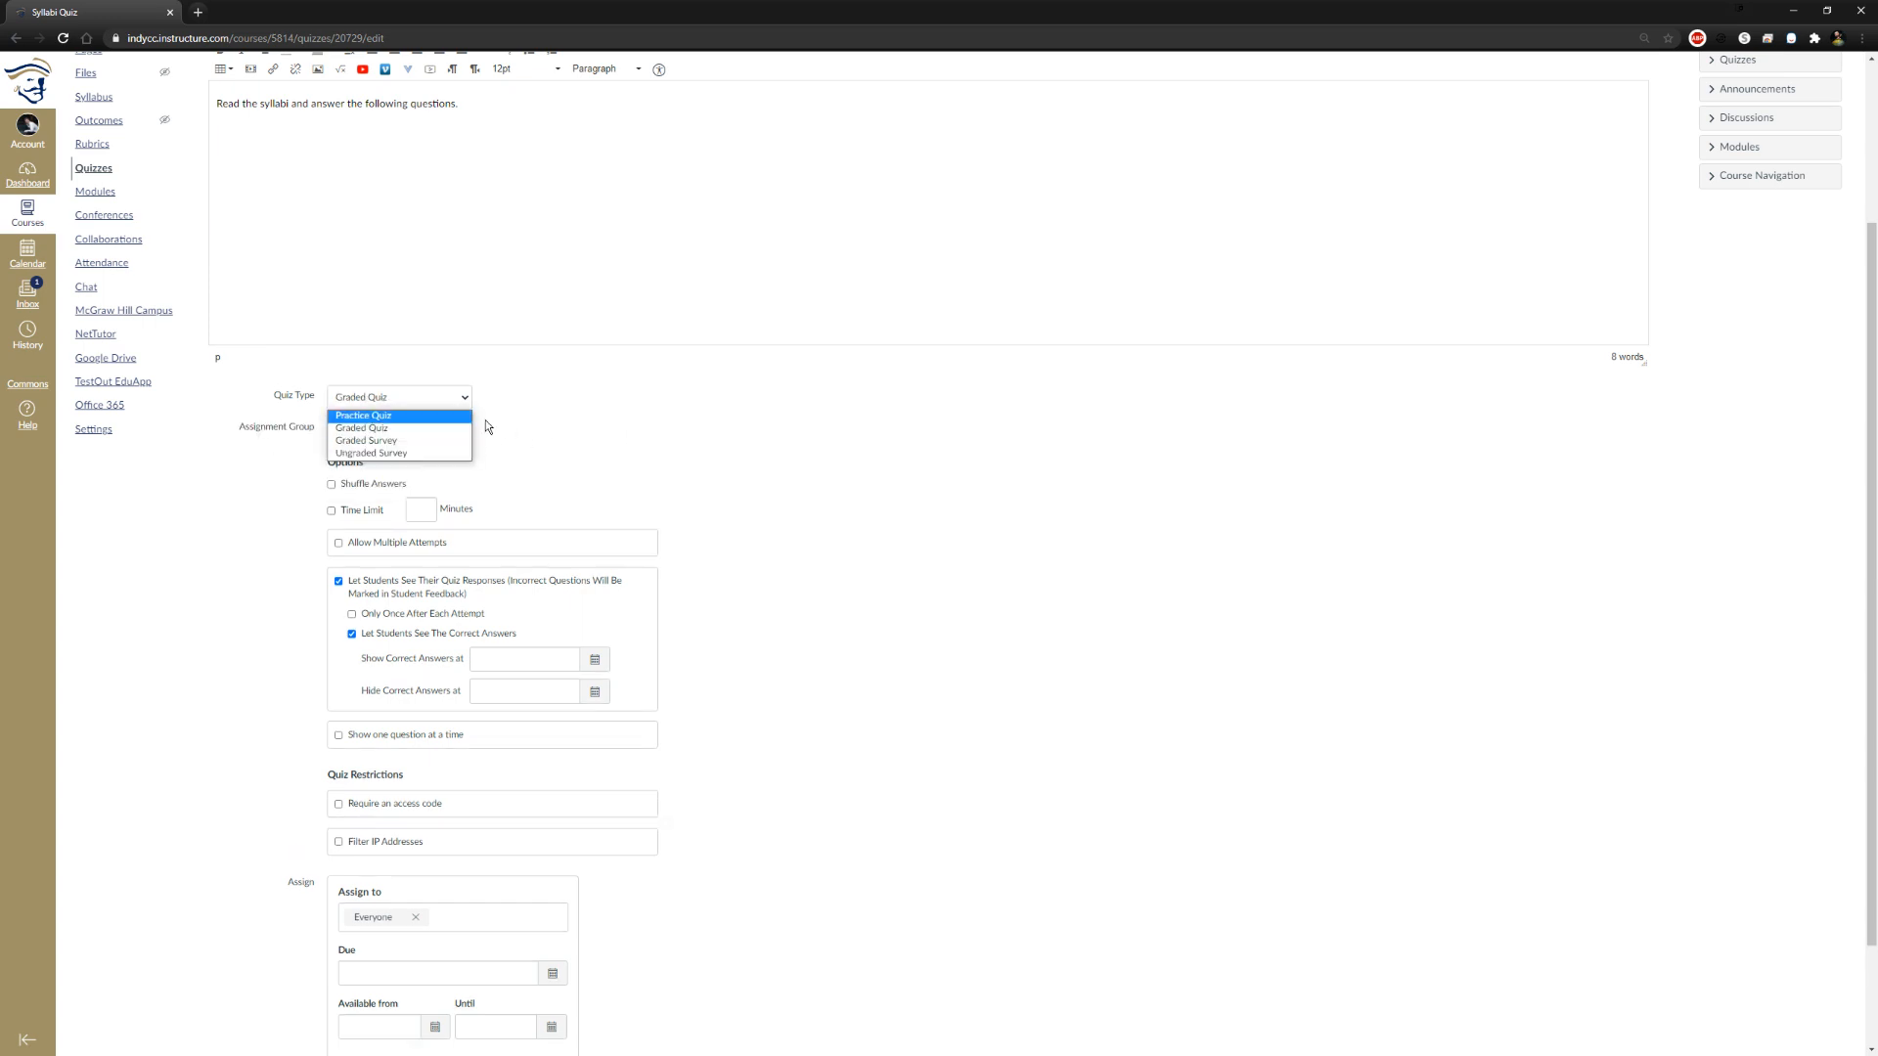
click(421, 445)
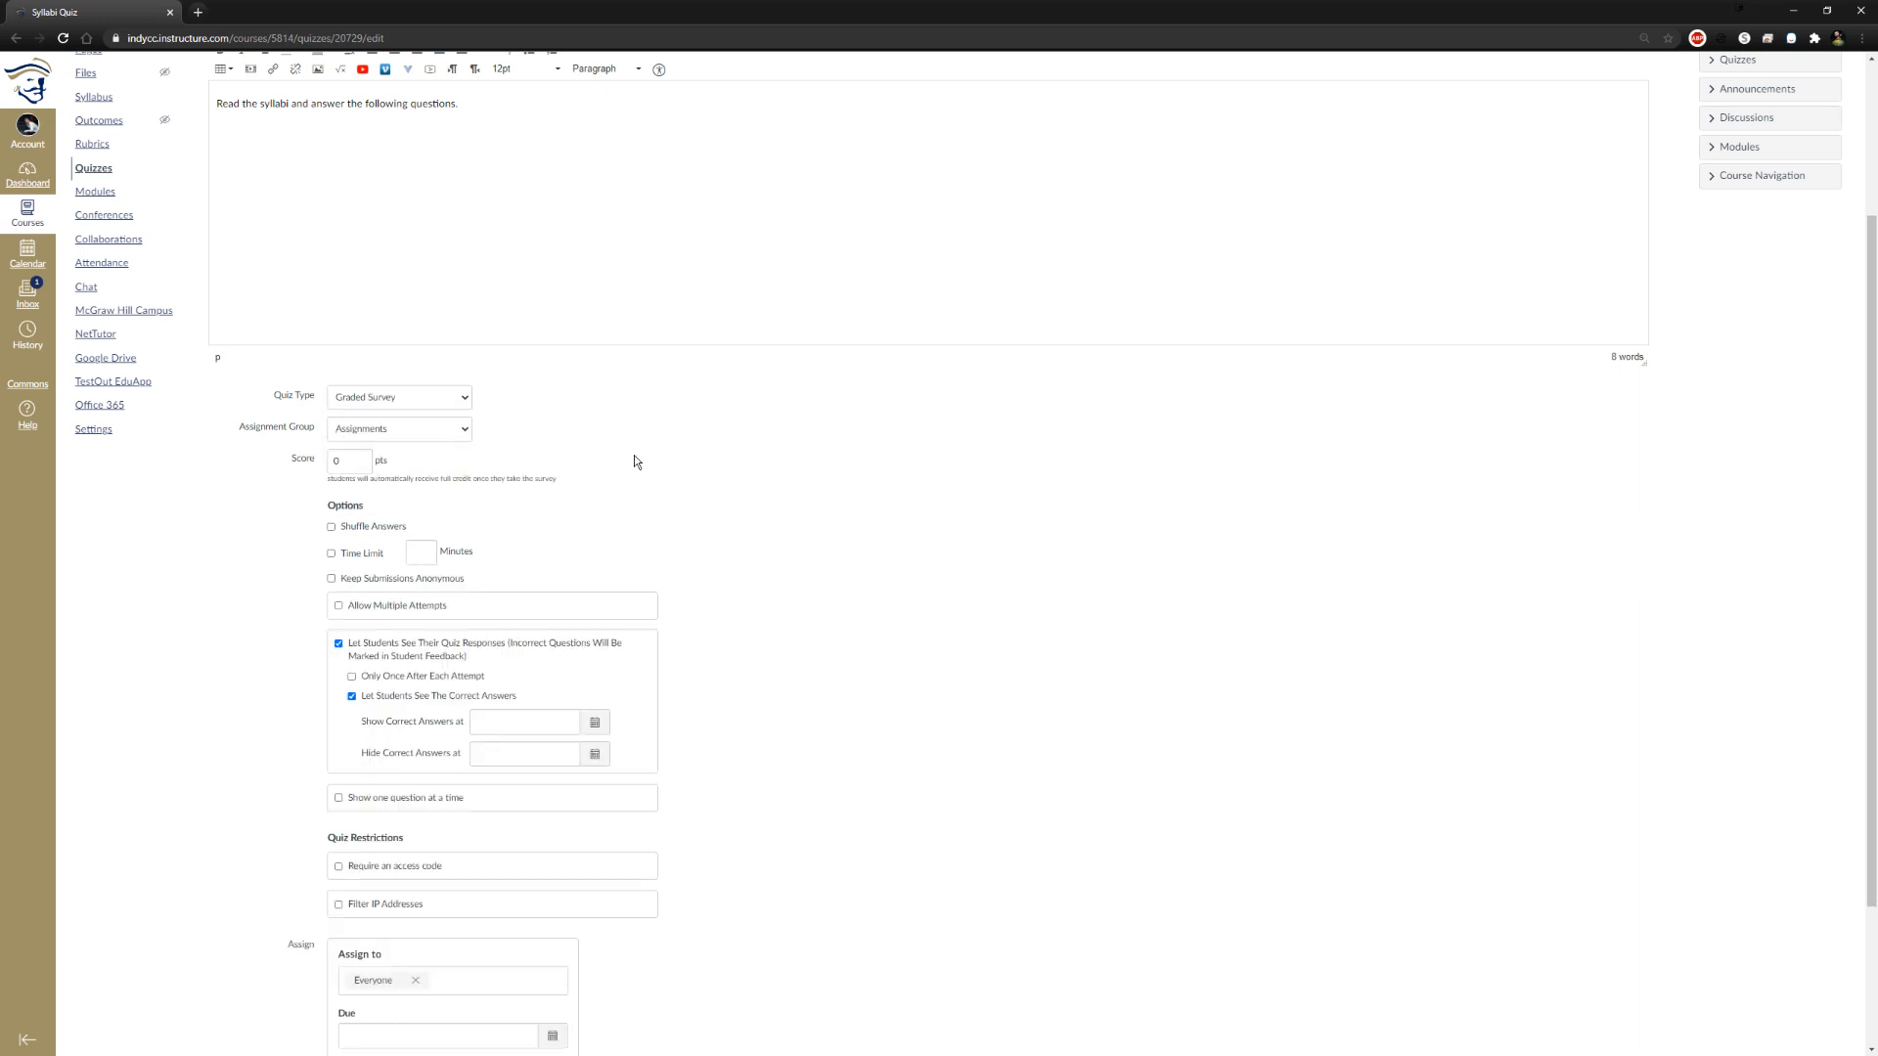
scroll(631, 466, up, 3)
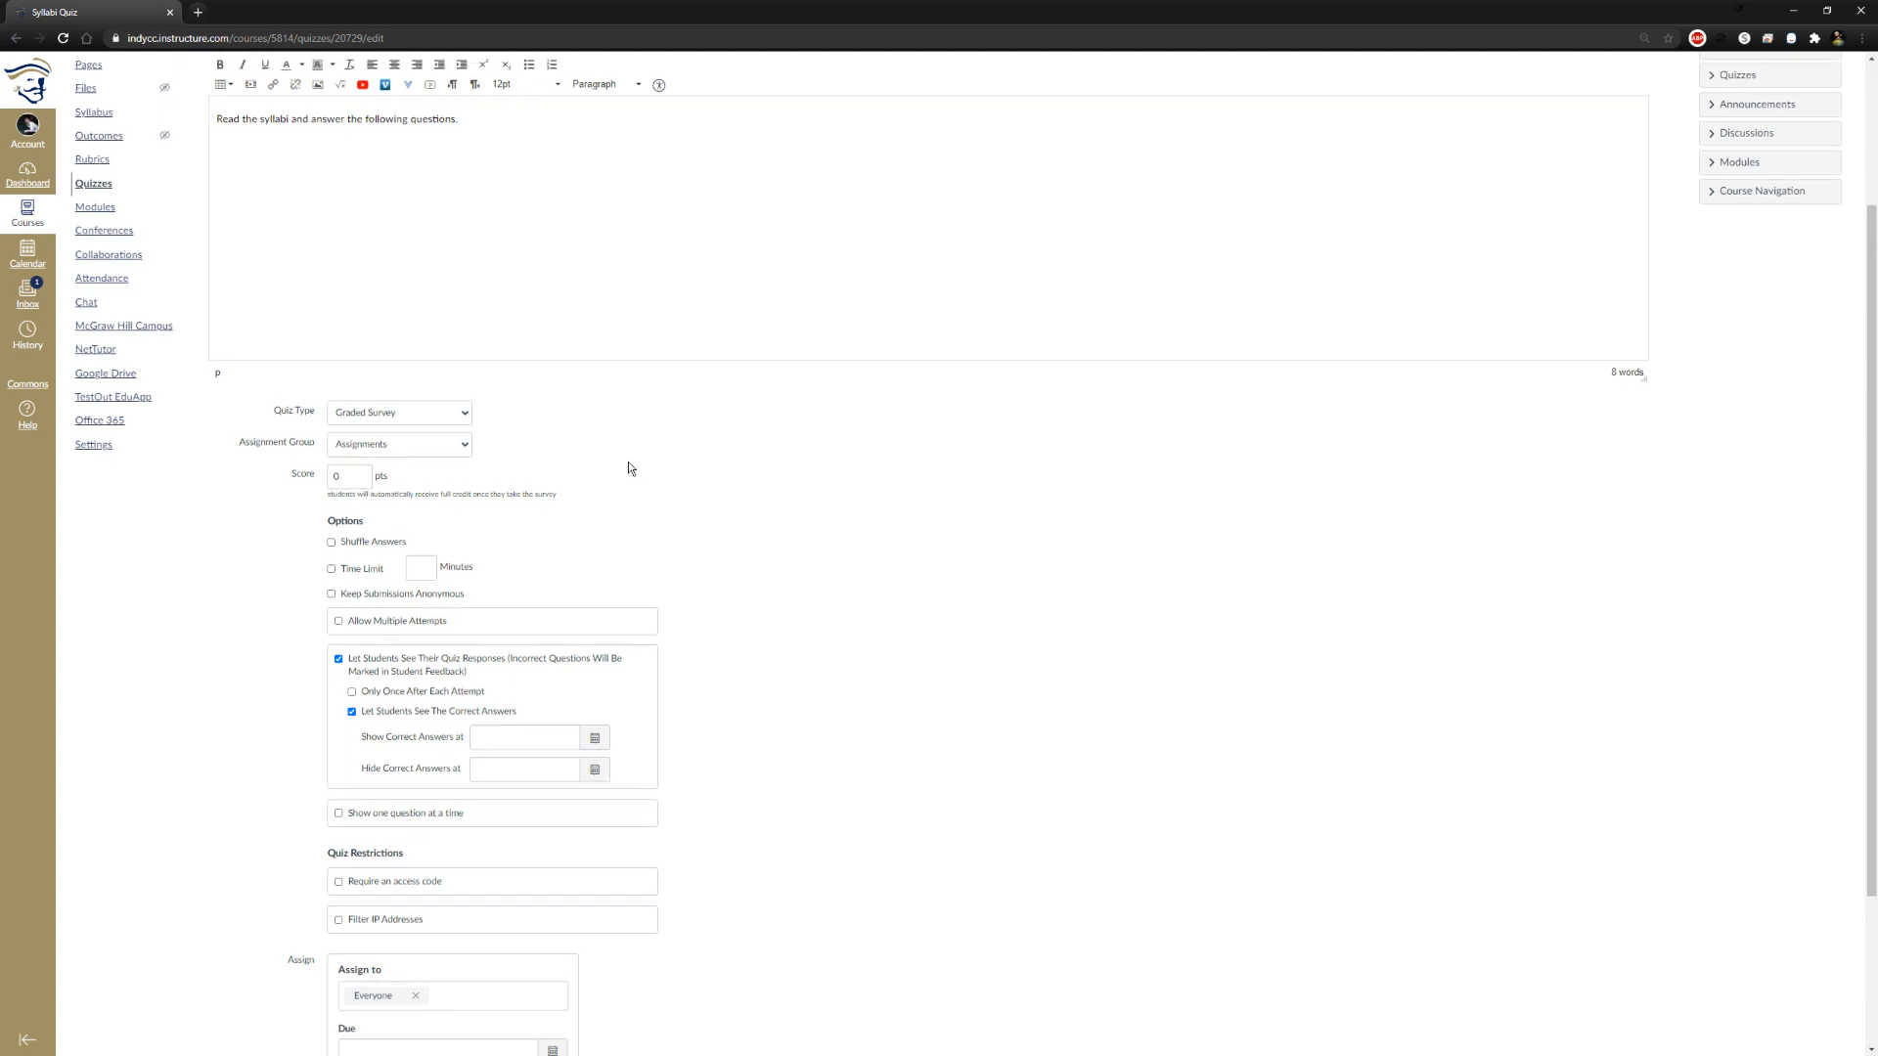
scroll(629, 462, down, 1)
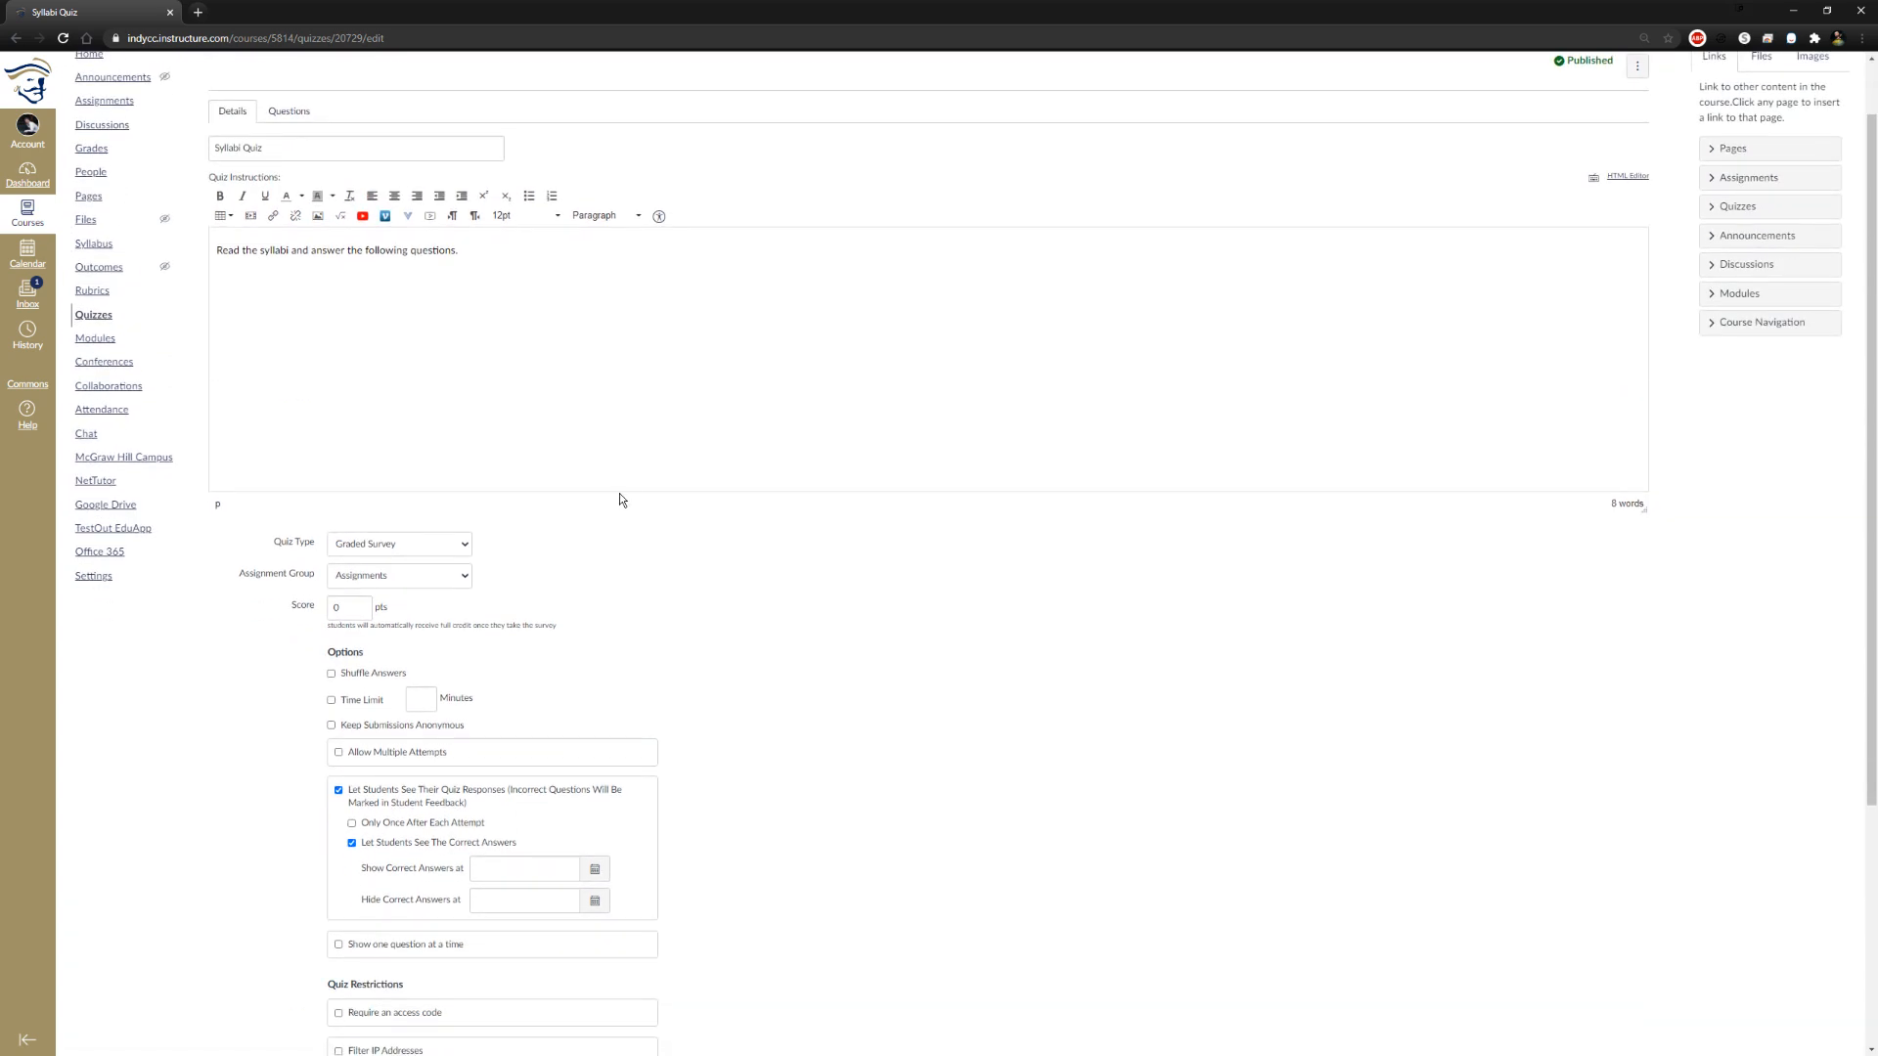
scroll(620, 499, down, 2)
scroll(648, 500, down, 1)
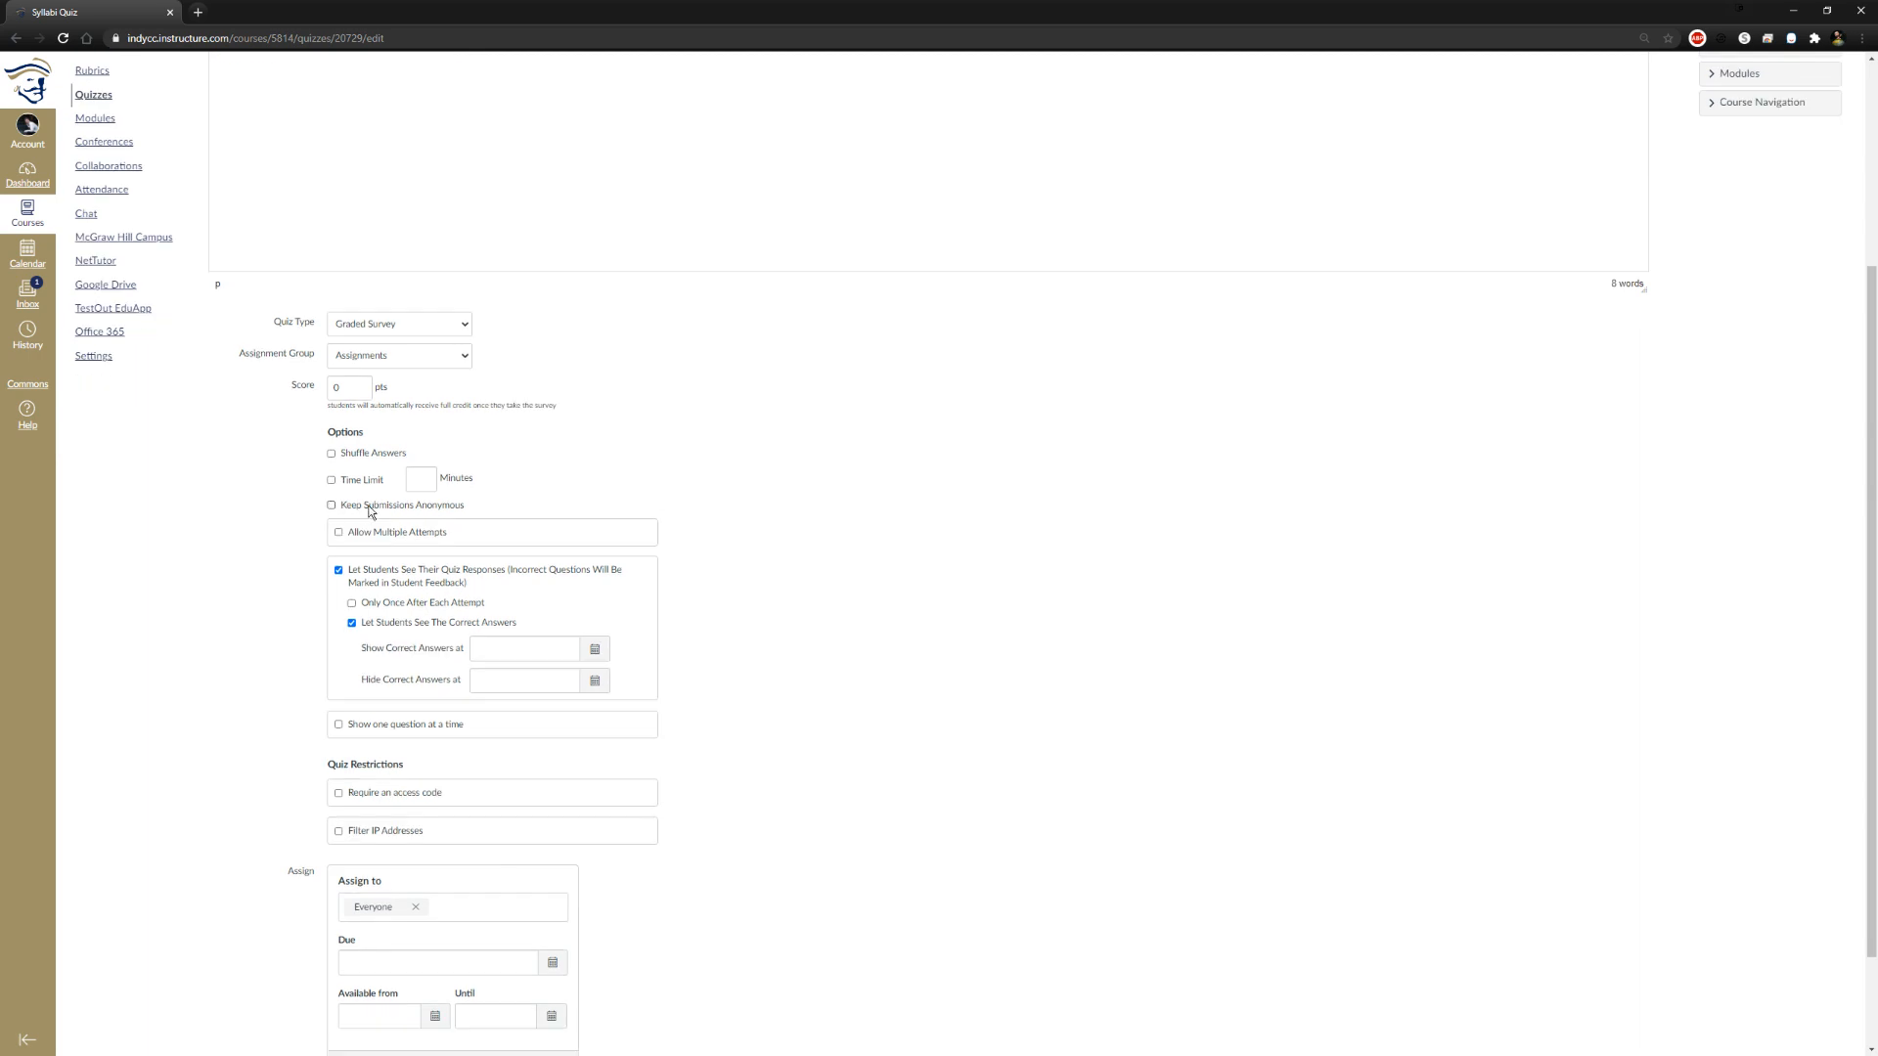
Switch the quiz type to Graded Quiz and back to Graded Survey, and try the Keep Submissions Anonymous option
click(372, 324)
click(382, 353)
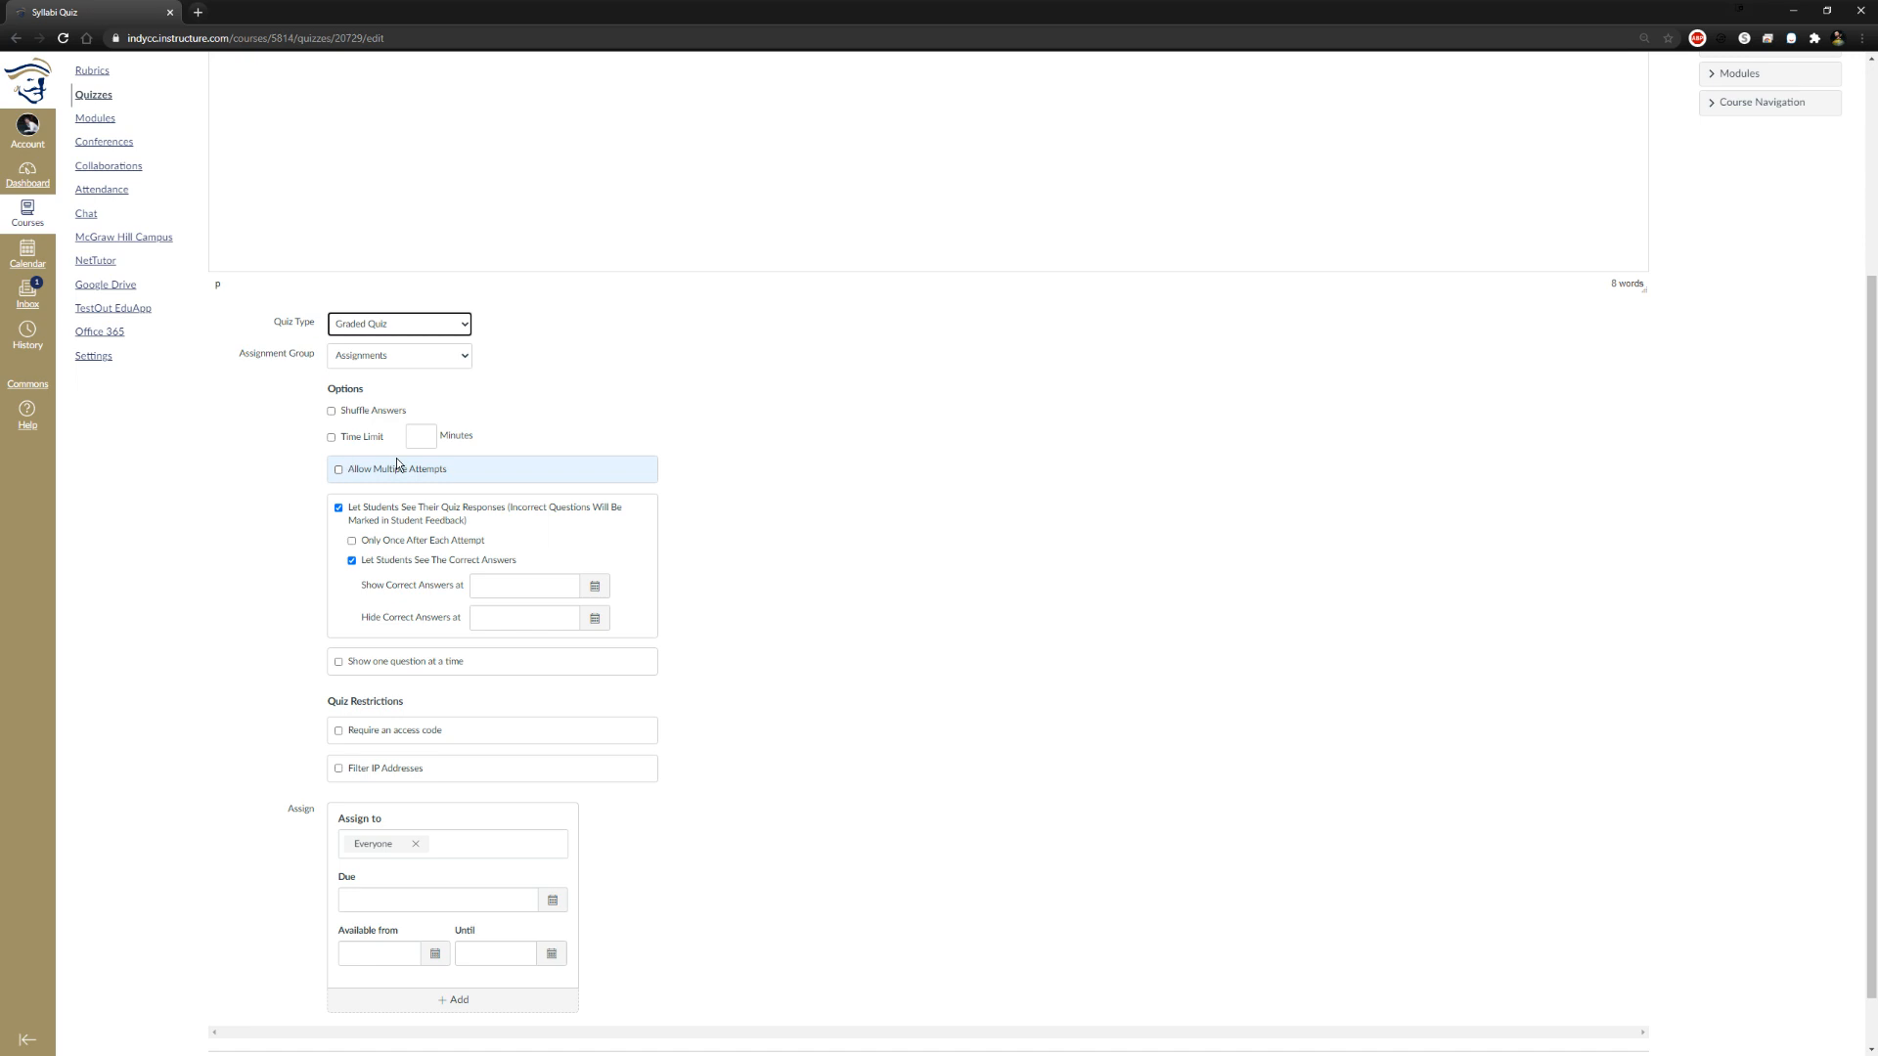
click(392, 331)
click(384, 367)
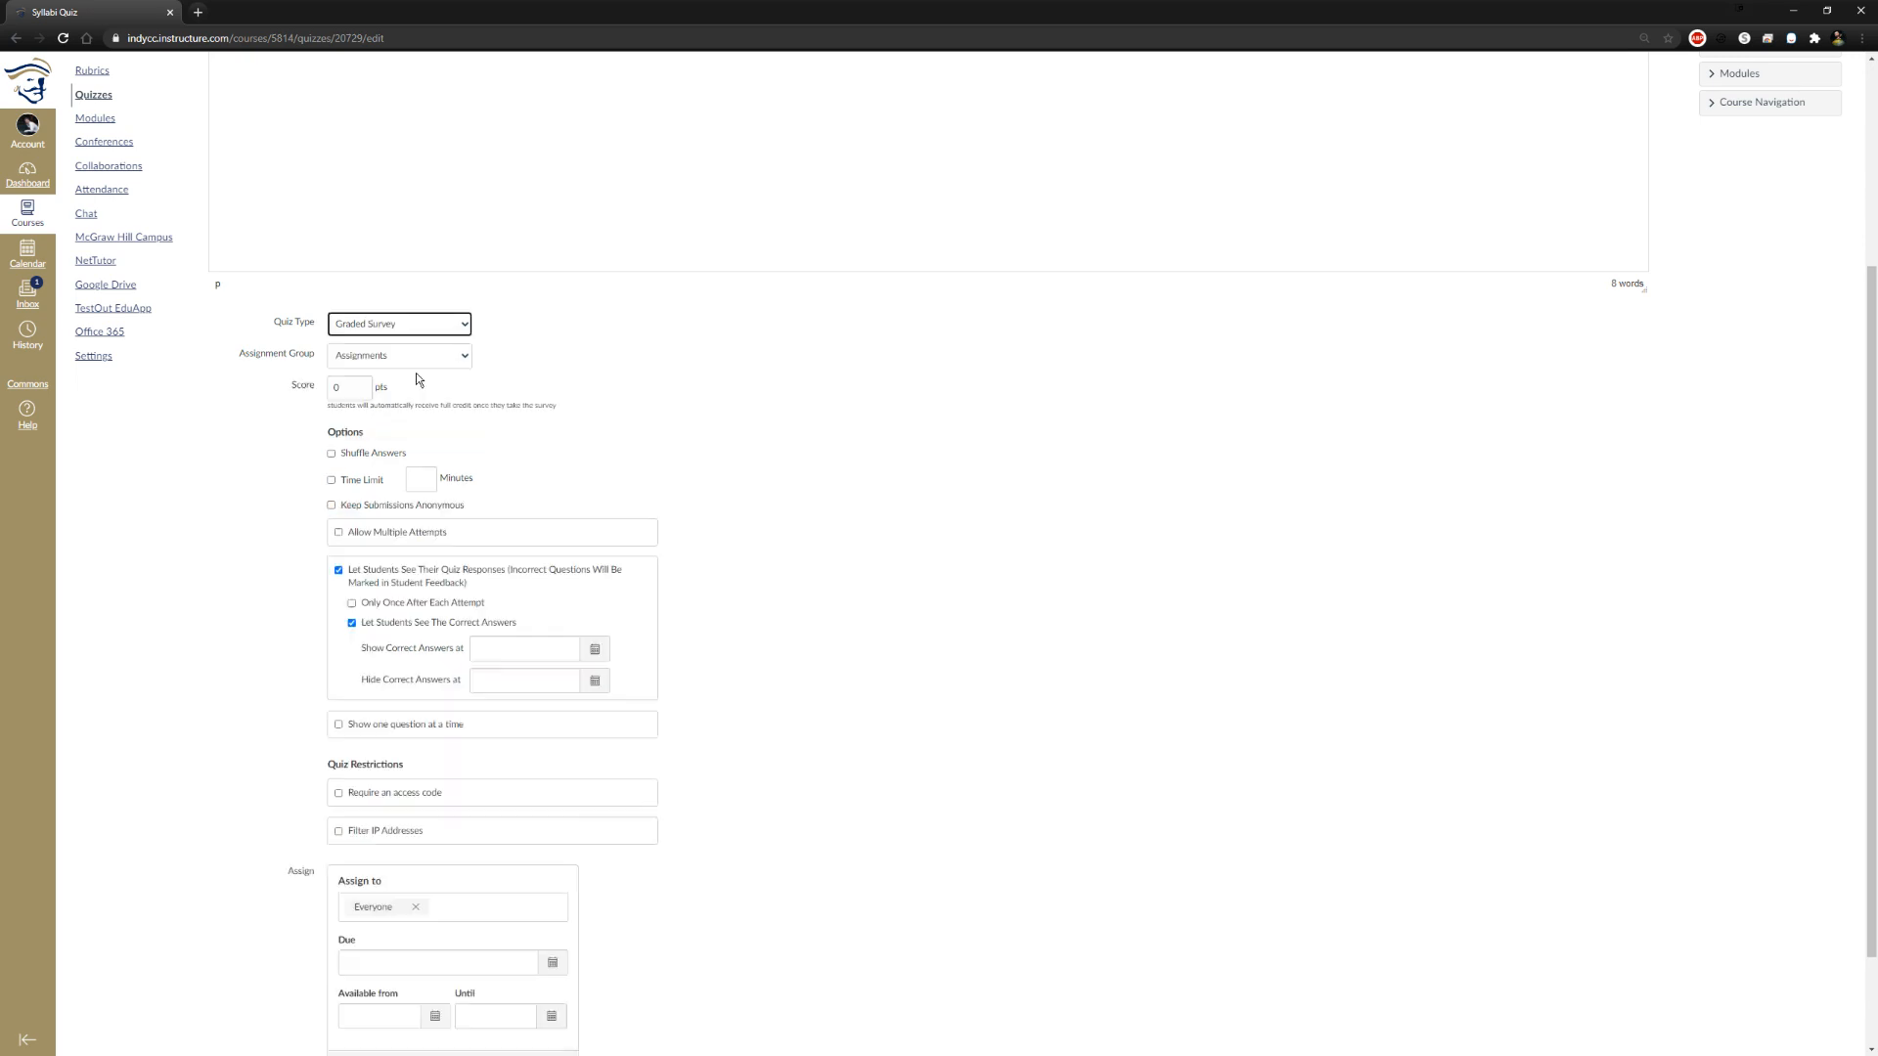
click(343, 507)
Switch the quiz type to Ungraded Survey to compare its settings, and return it to Graded Survey
click(455, 326)
click(434, 378)
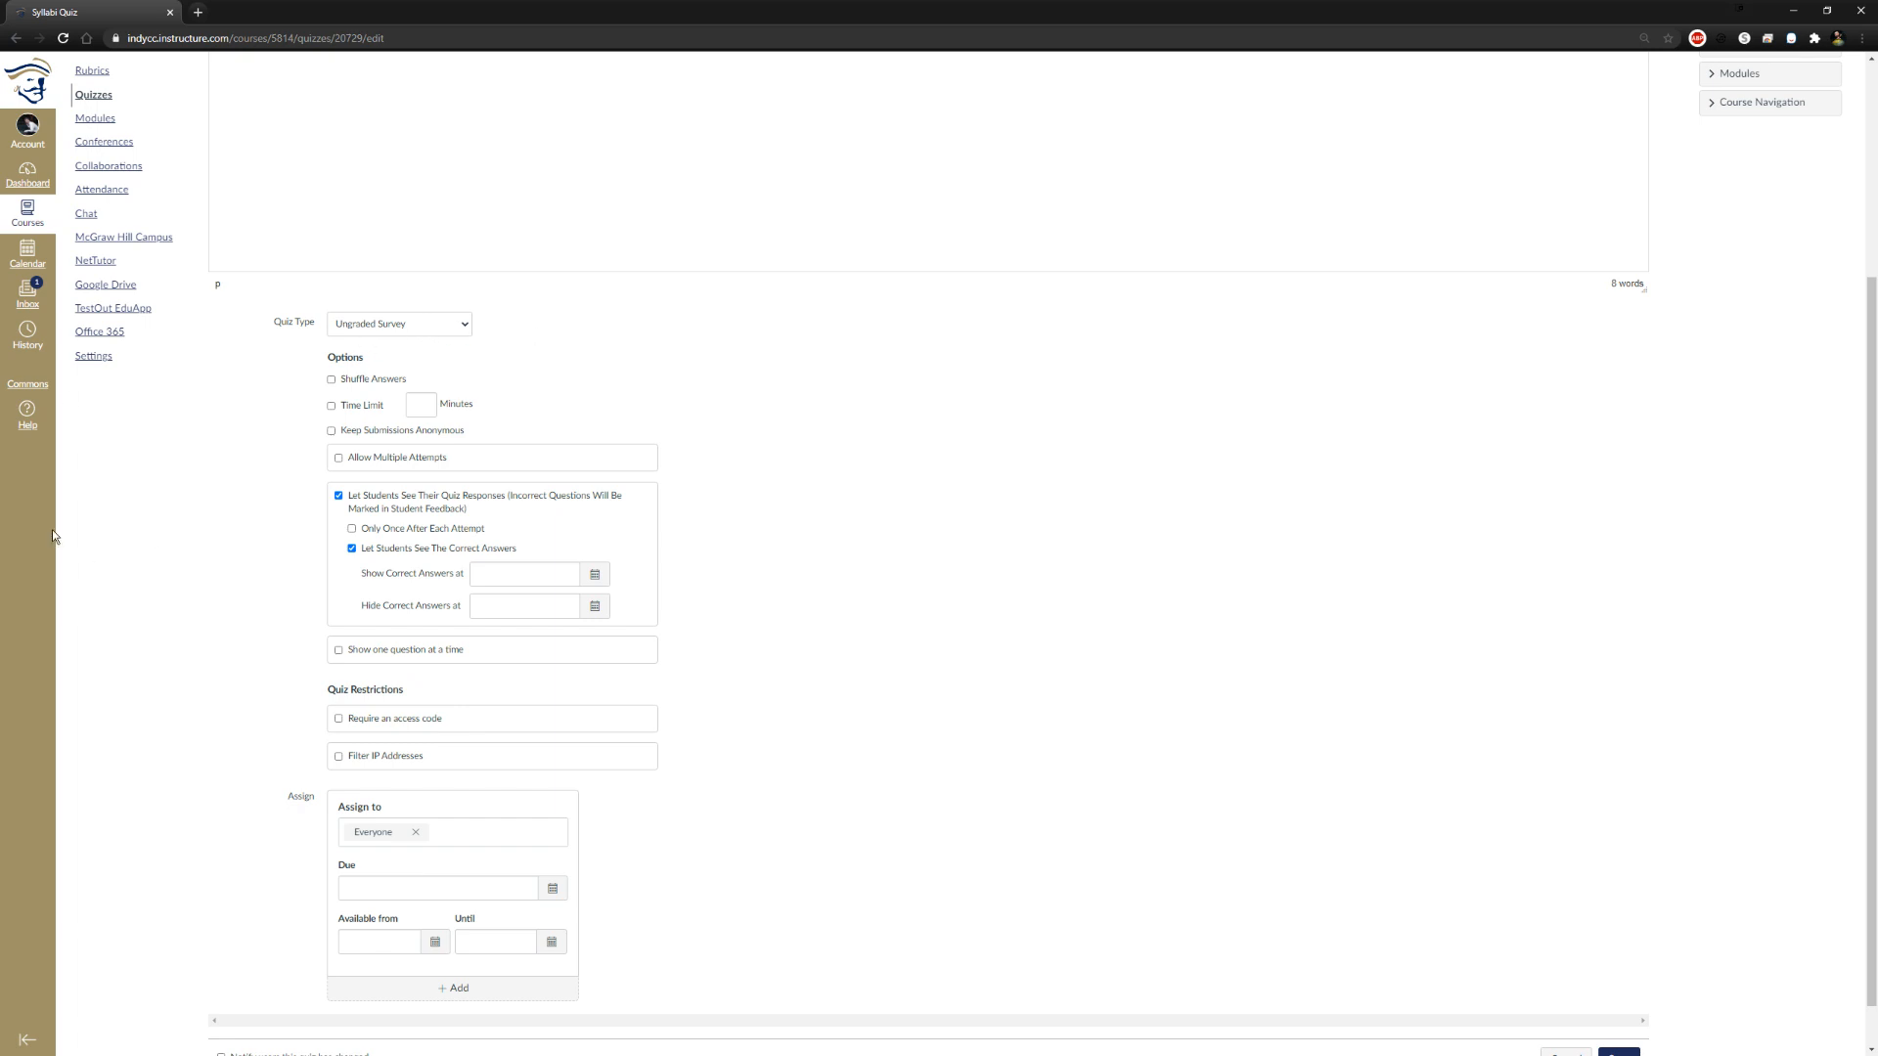
click(454, 334)
click(434, 364)
Try the Keep Submissions Anonymous option on the graded survey, and change the quiz type to Ungraded Survey
click(333, 505)
click(332, 506)
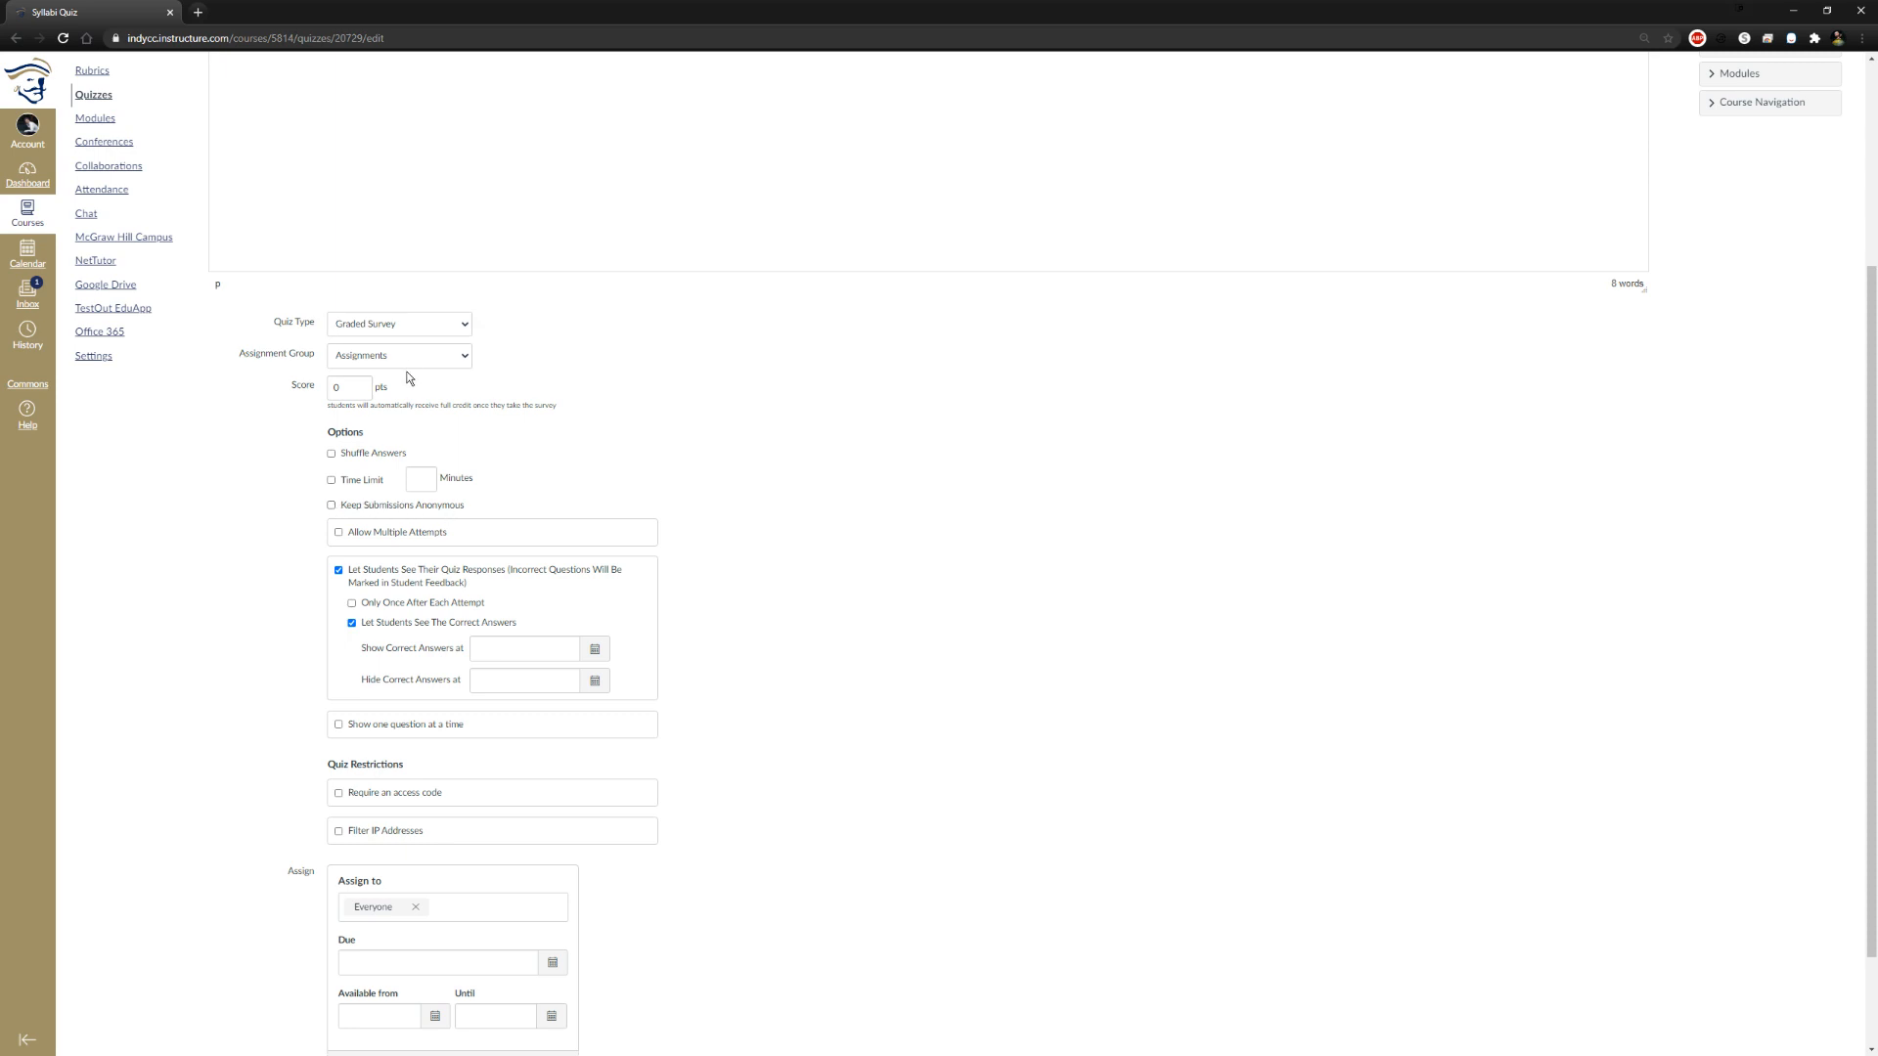
click(407, 332)
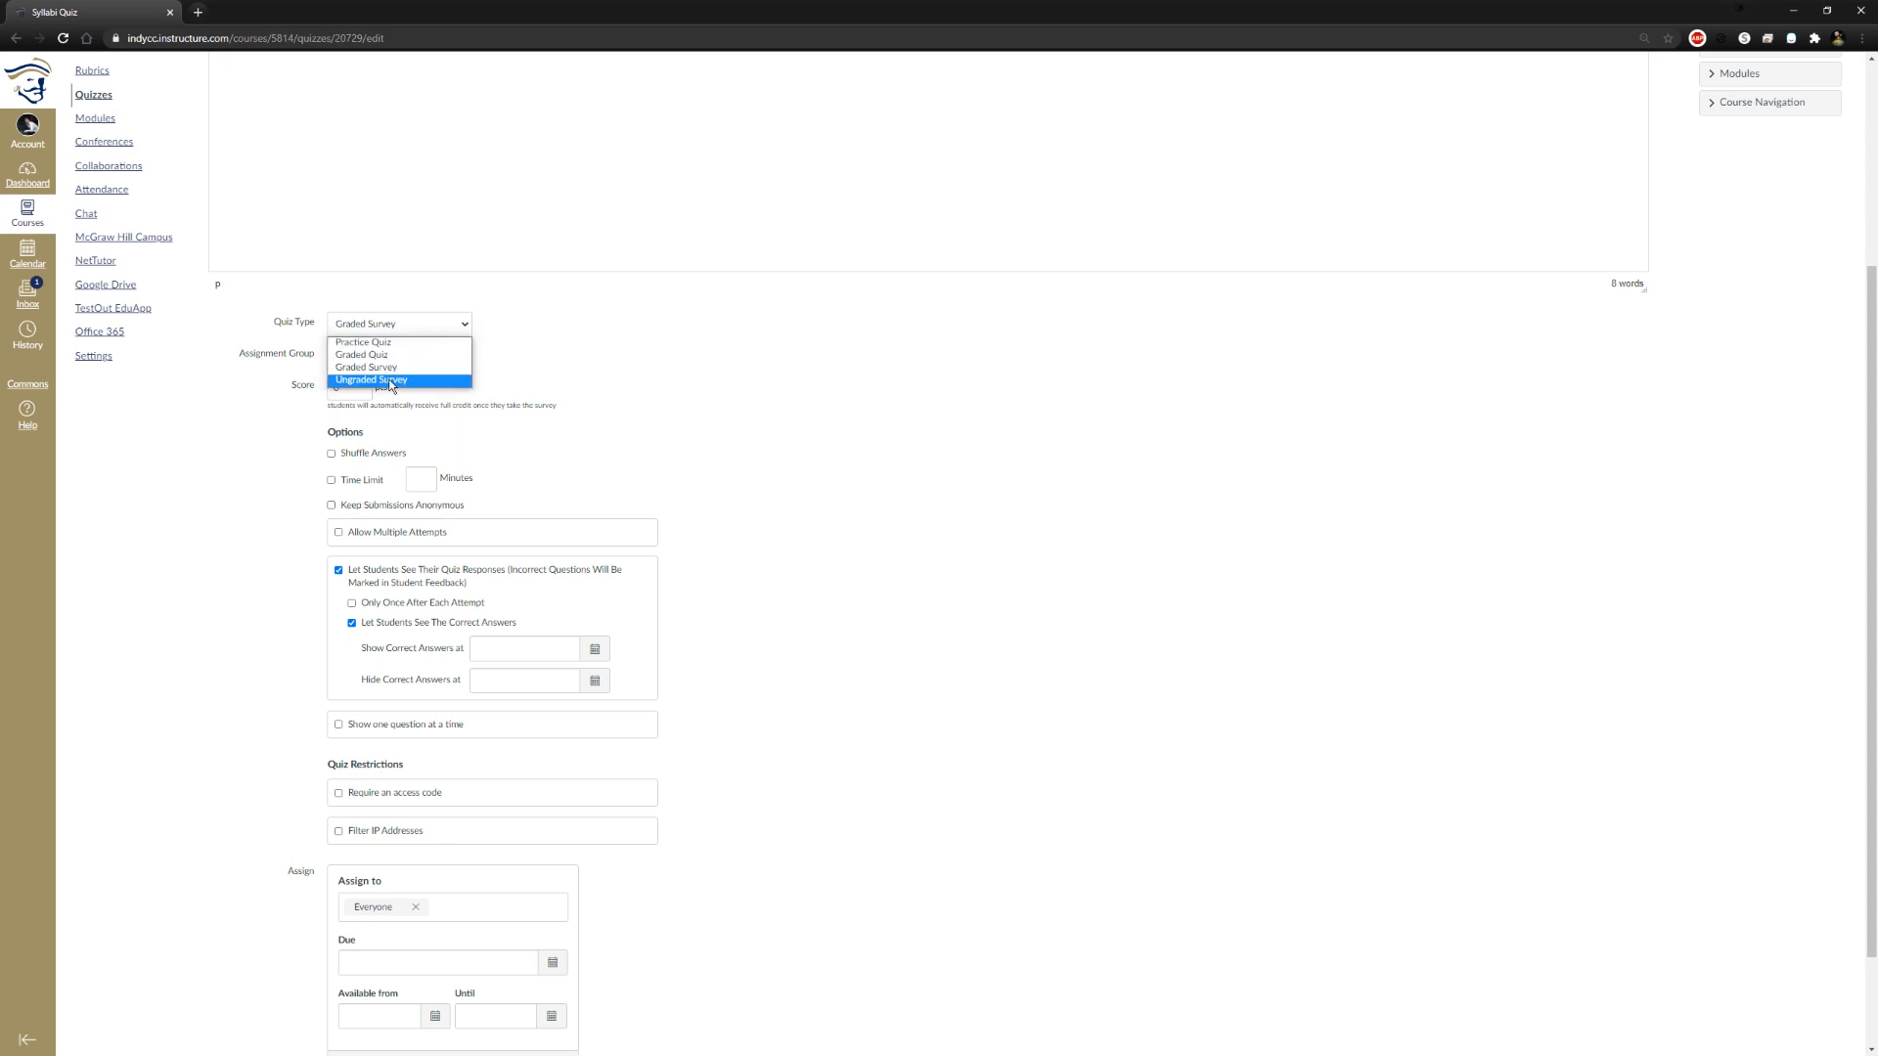
click(416, 379)
Enable Shuffle Answers, a 60-minute Time Limit and Keep Submissions Anonymous for the ungraded survey
click(332, 379)
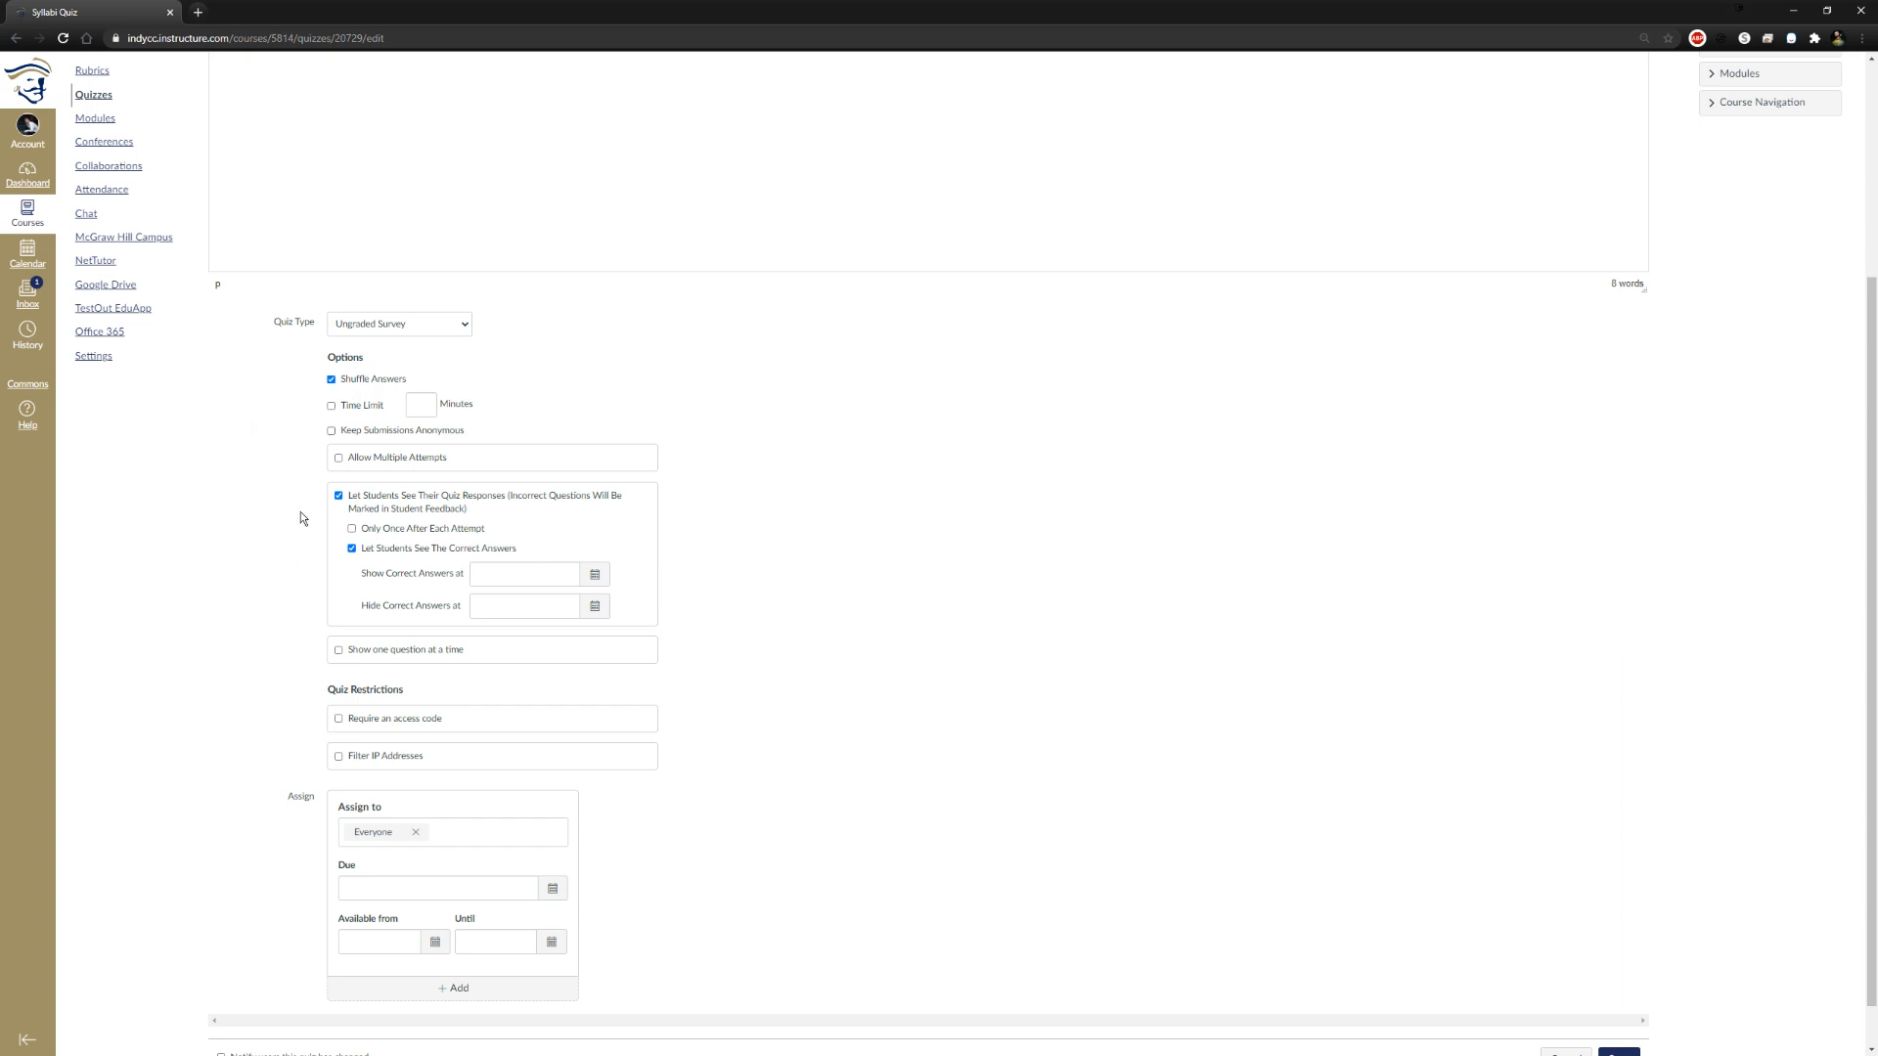
click(333, 407)
text(60)
click(331, 431)
Allow multiple attempts, keeping the Average quiz score and limiting the allowed attempts to 3
scroll(248, 476, down, 1)
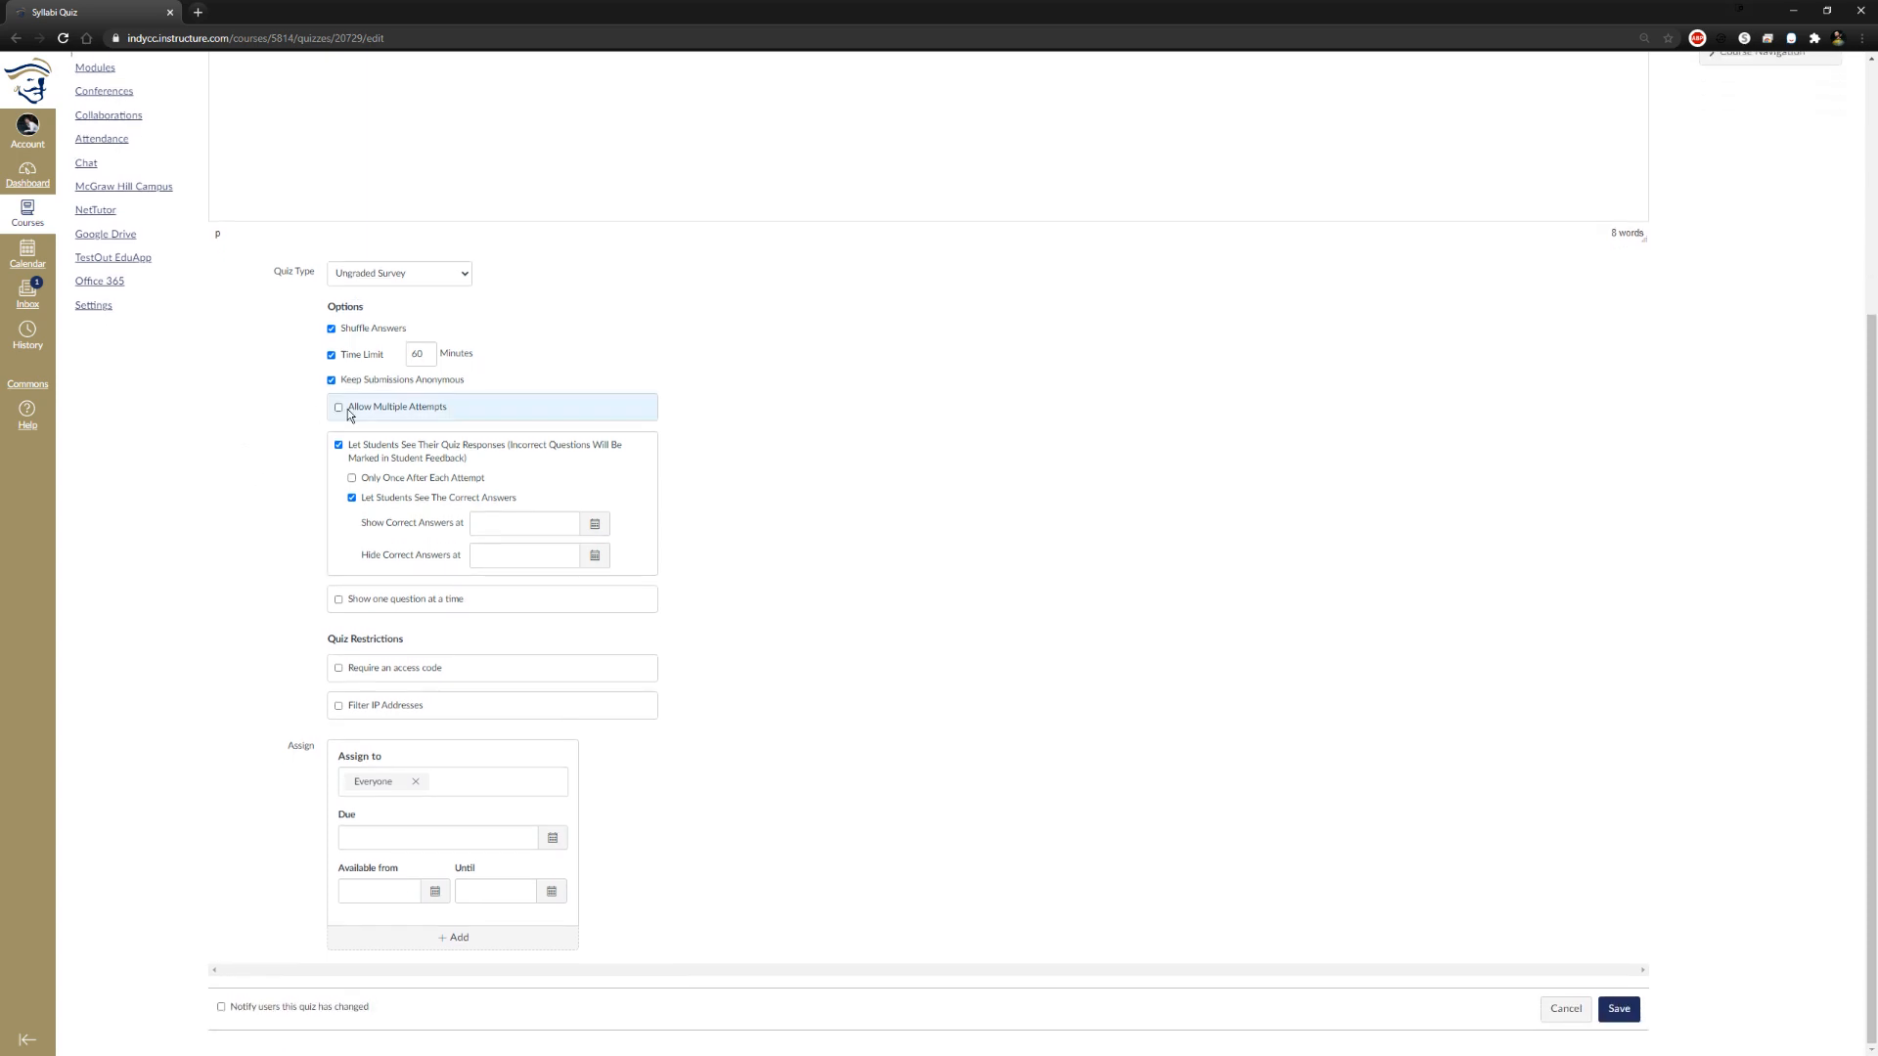
click(339, 458)
click(474, 437)
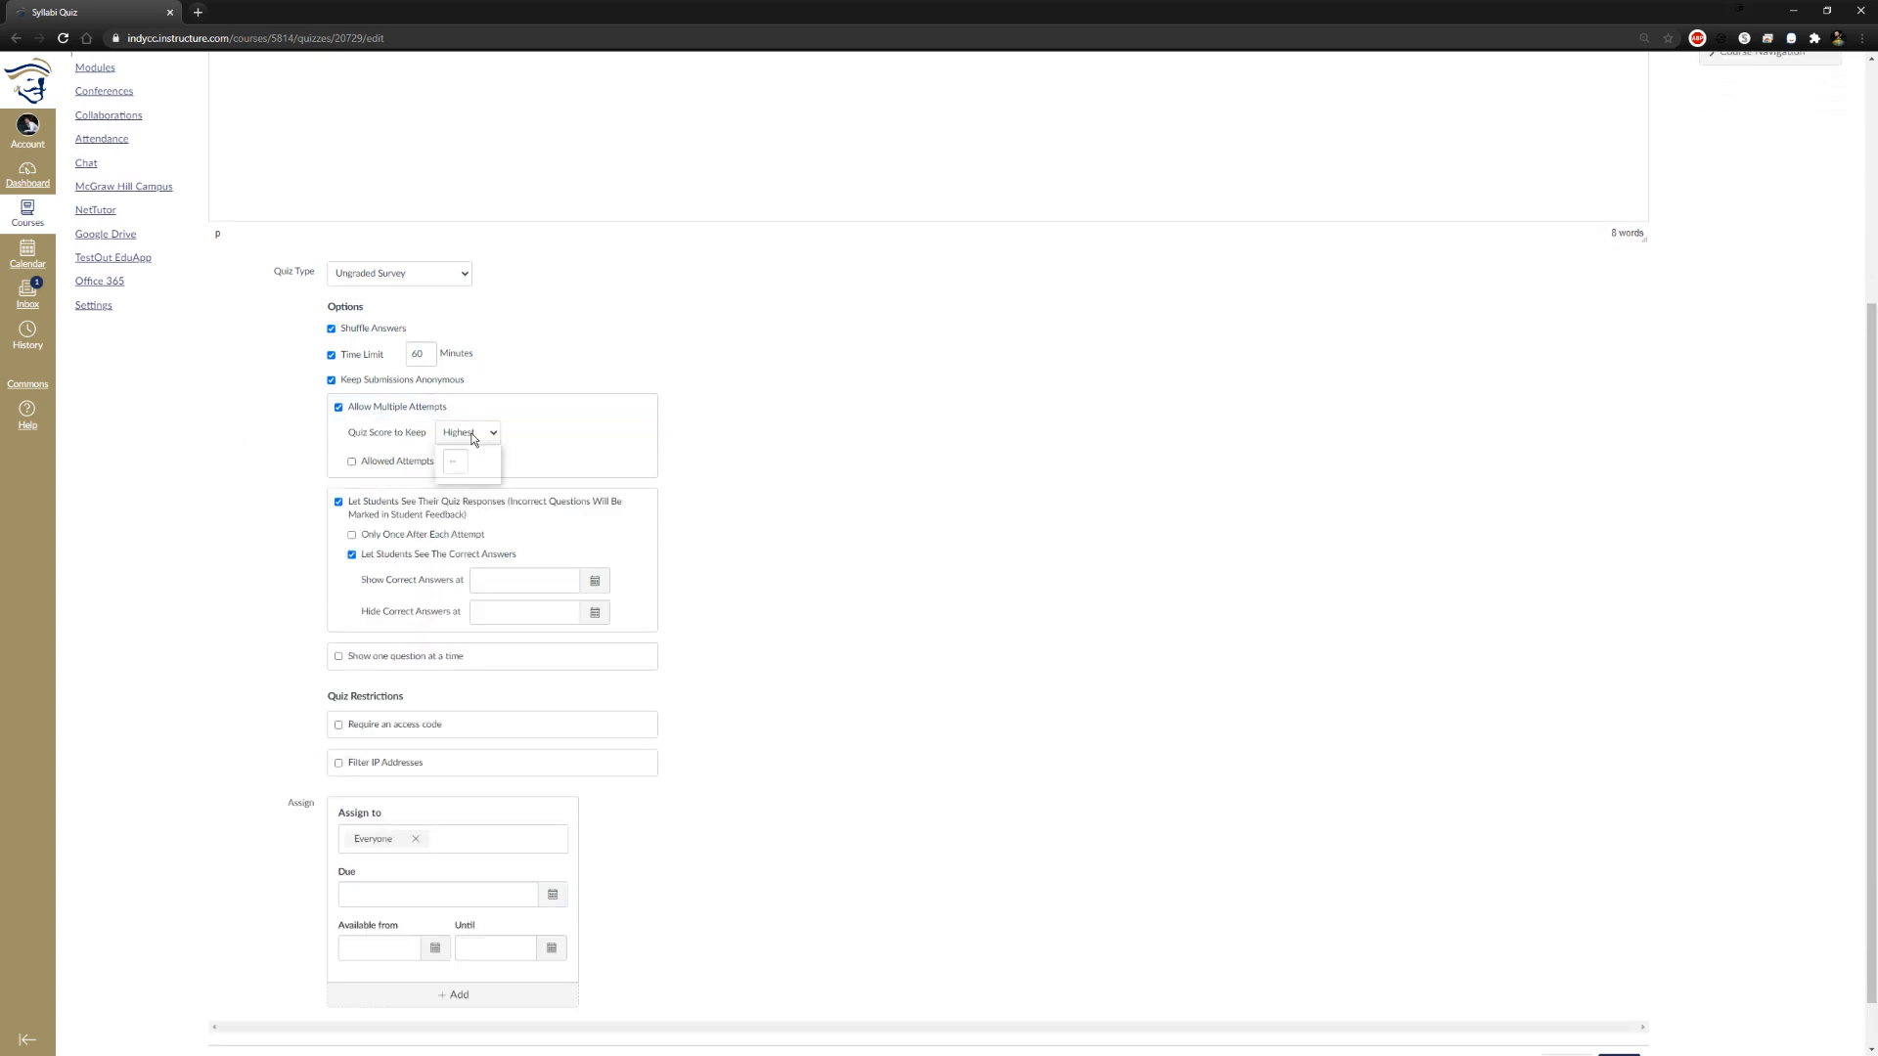
click(351, 461)
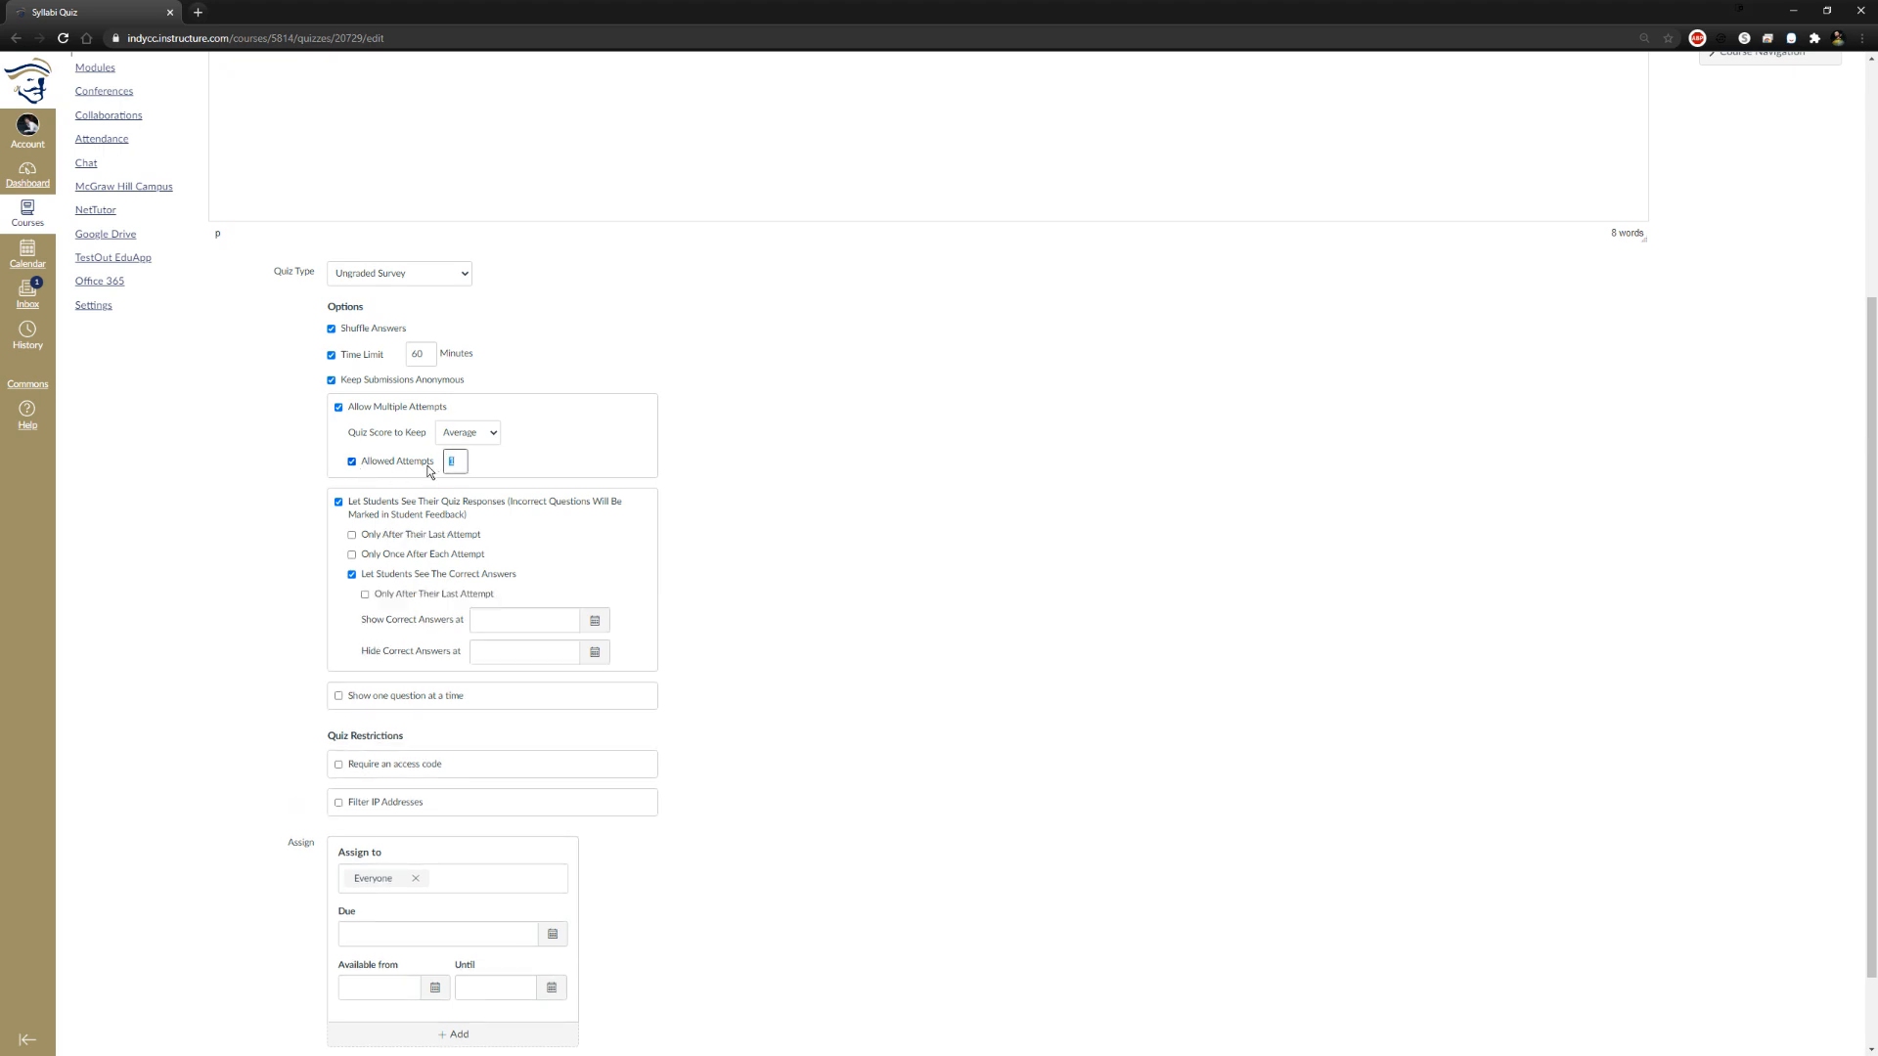
click(295, 473)
Restrict quiz responses and correct answers to Only After Their Last Attempt, with correct answers shown from Nov 13, 2020
click(364, 594)
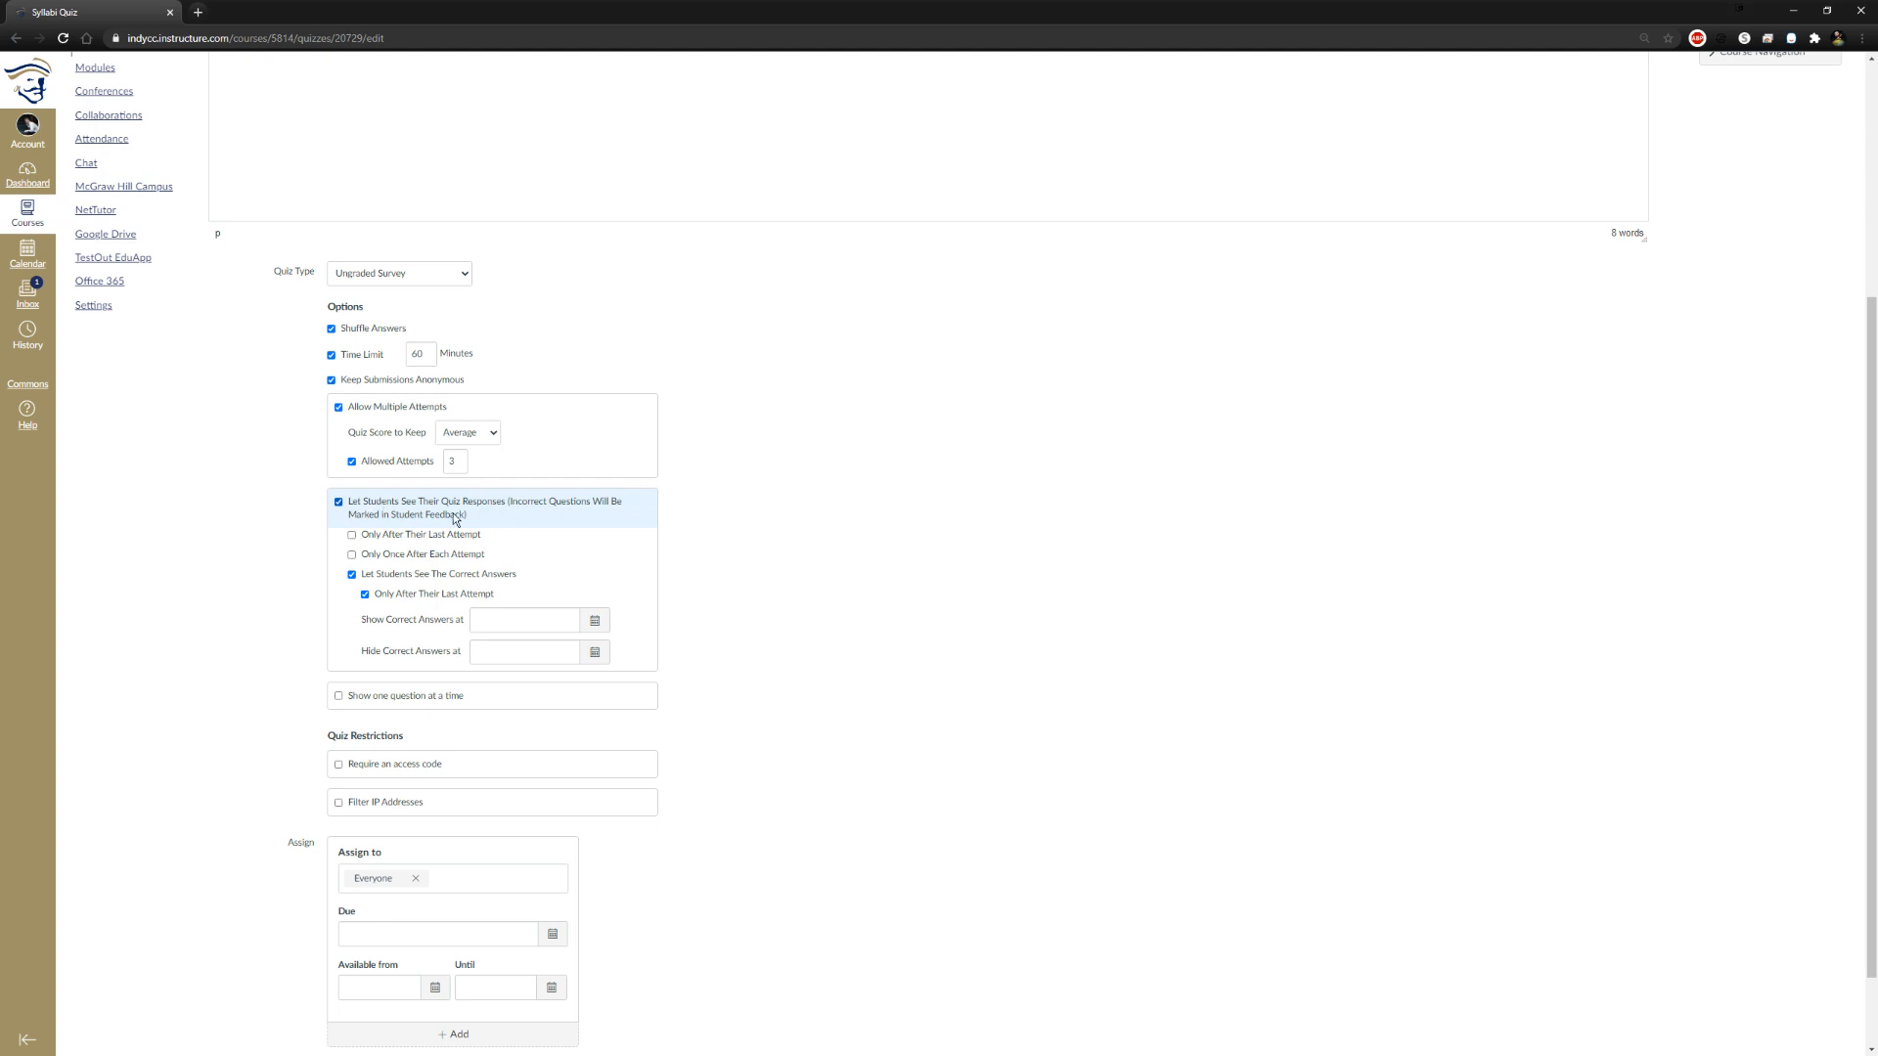
click(352, 535)
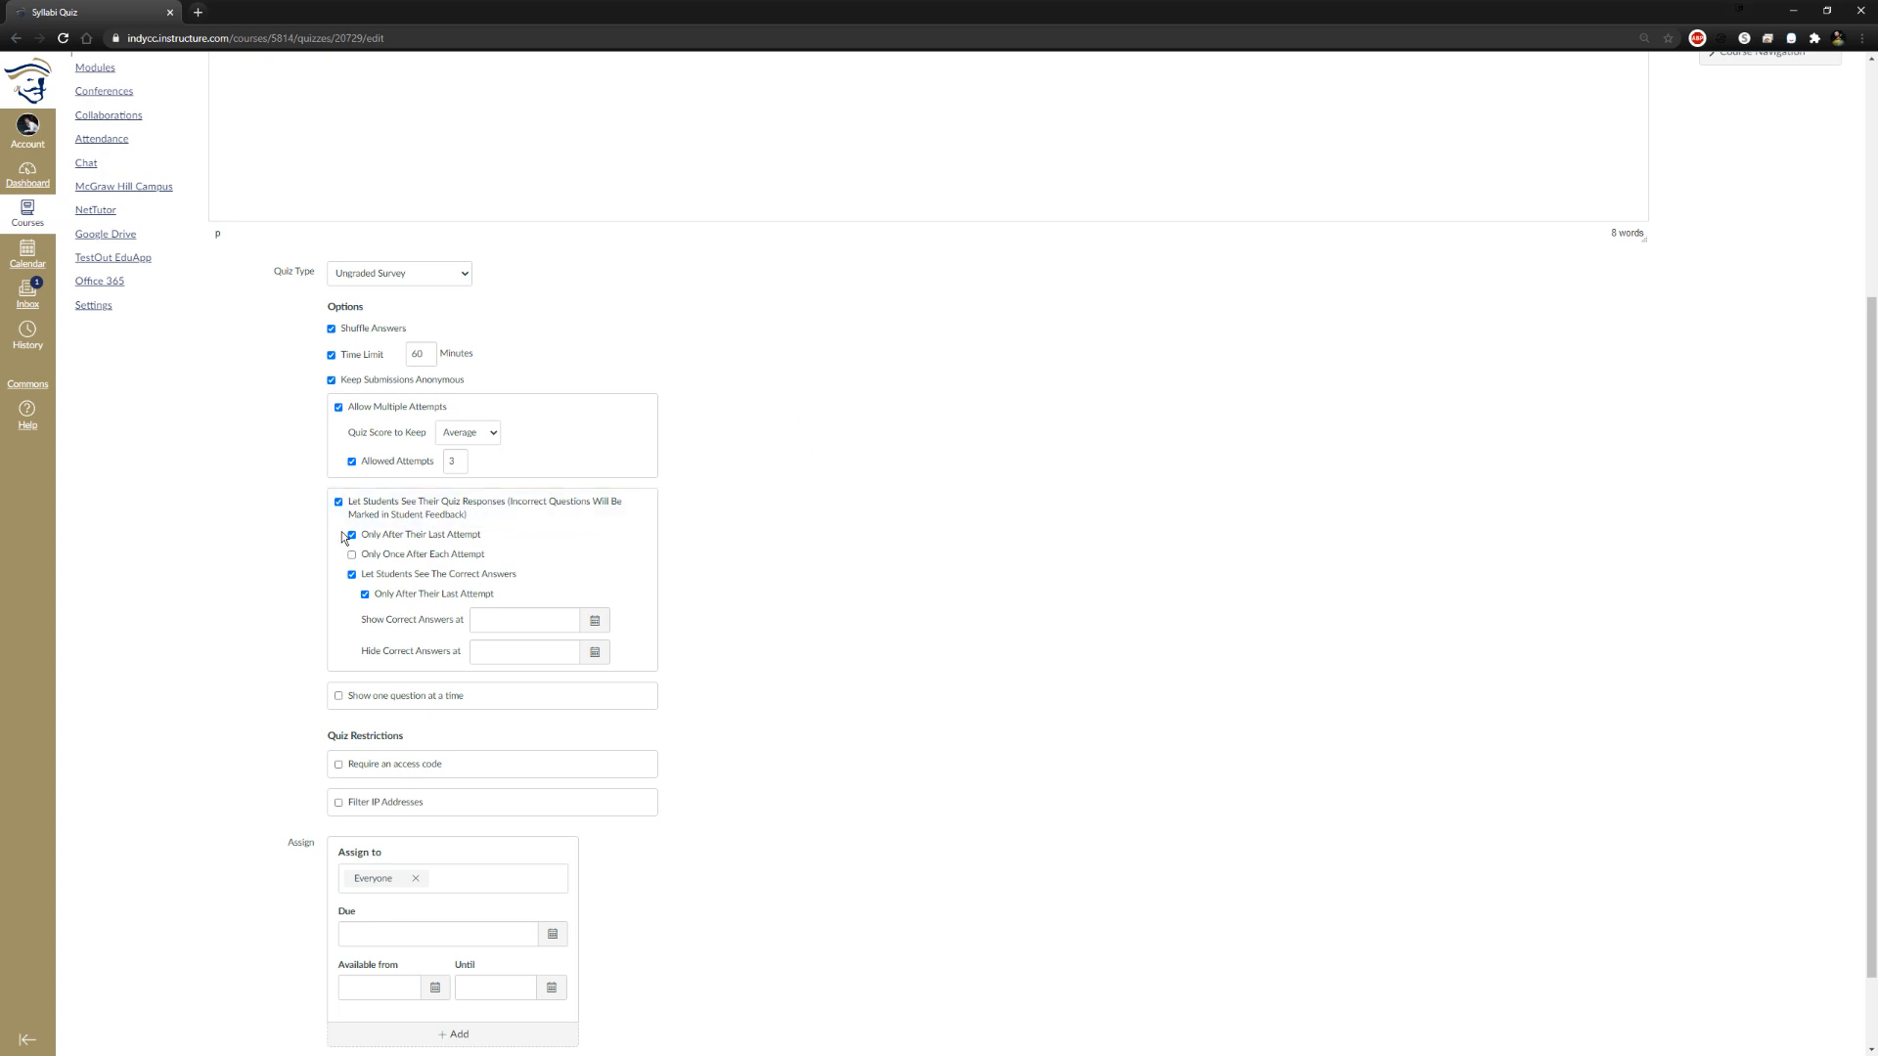
scroll(344, 537, down, 1)
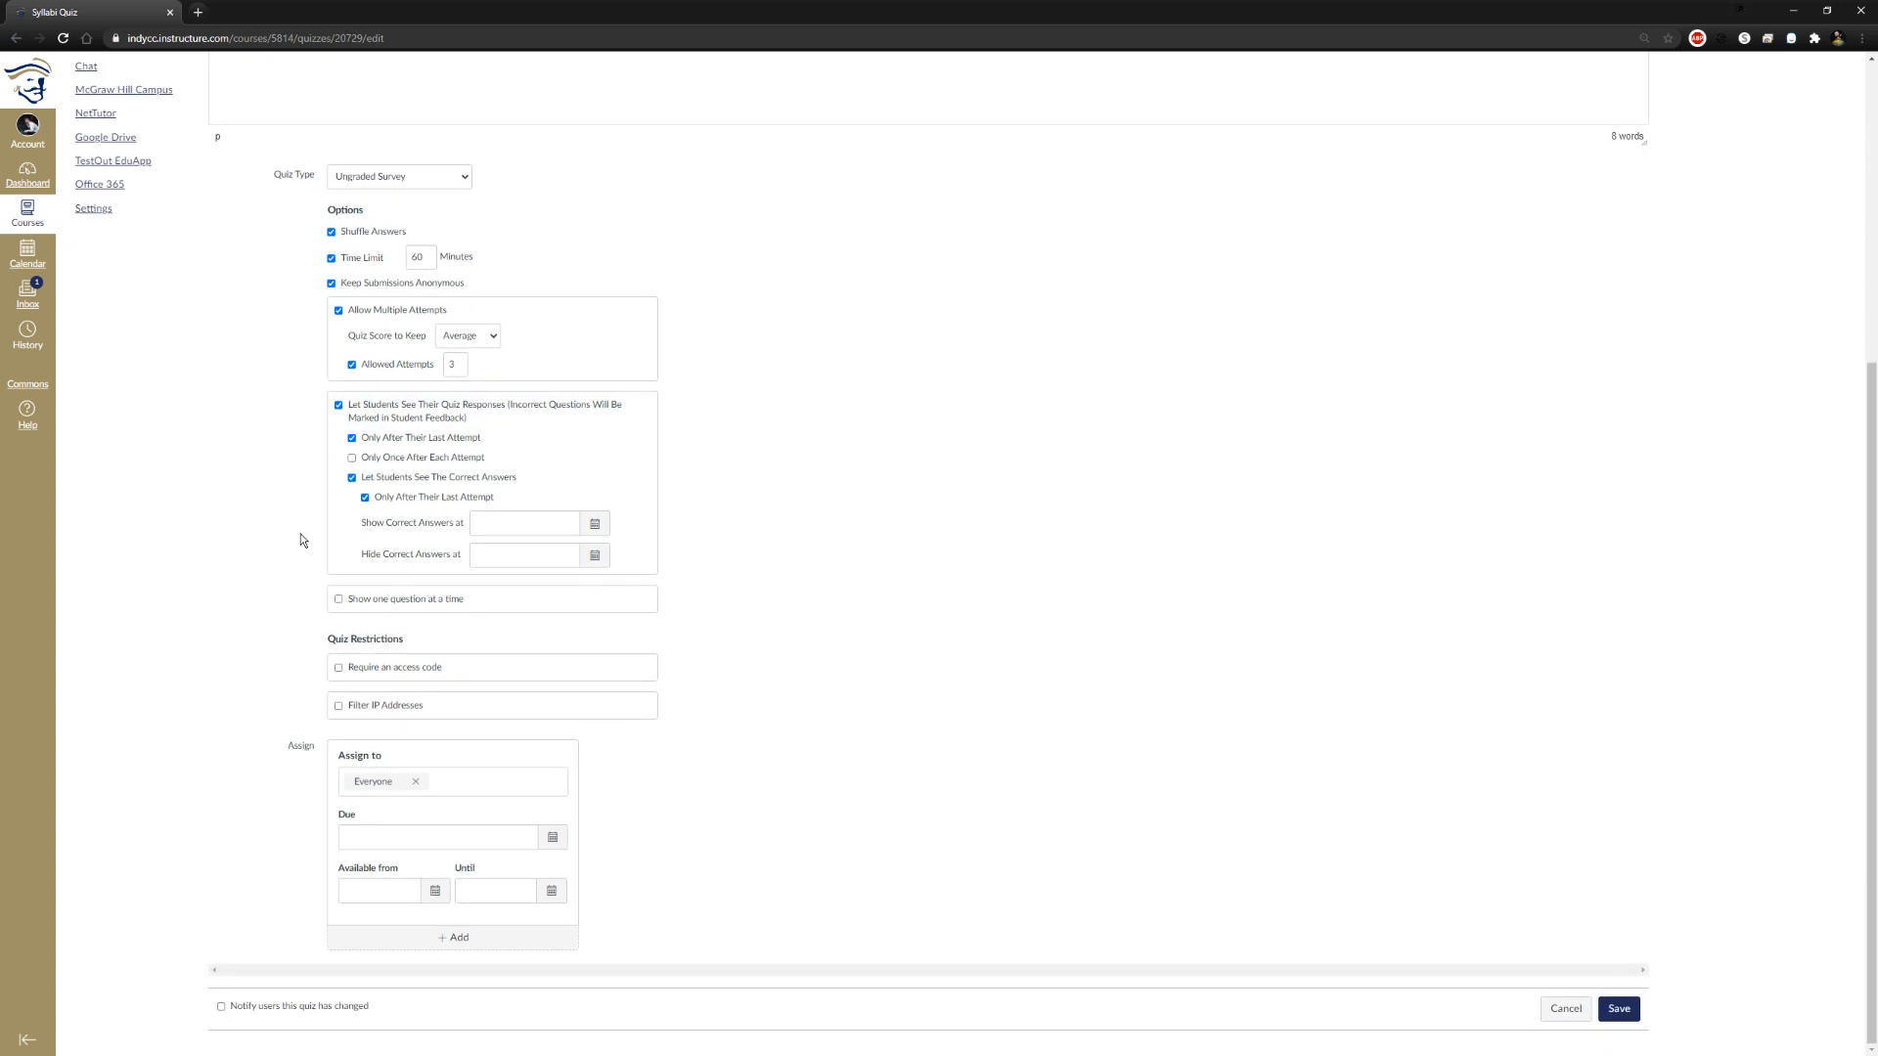
click(595, 526)
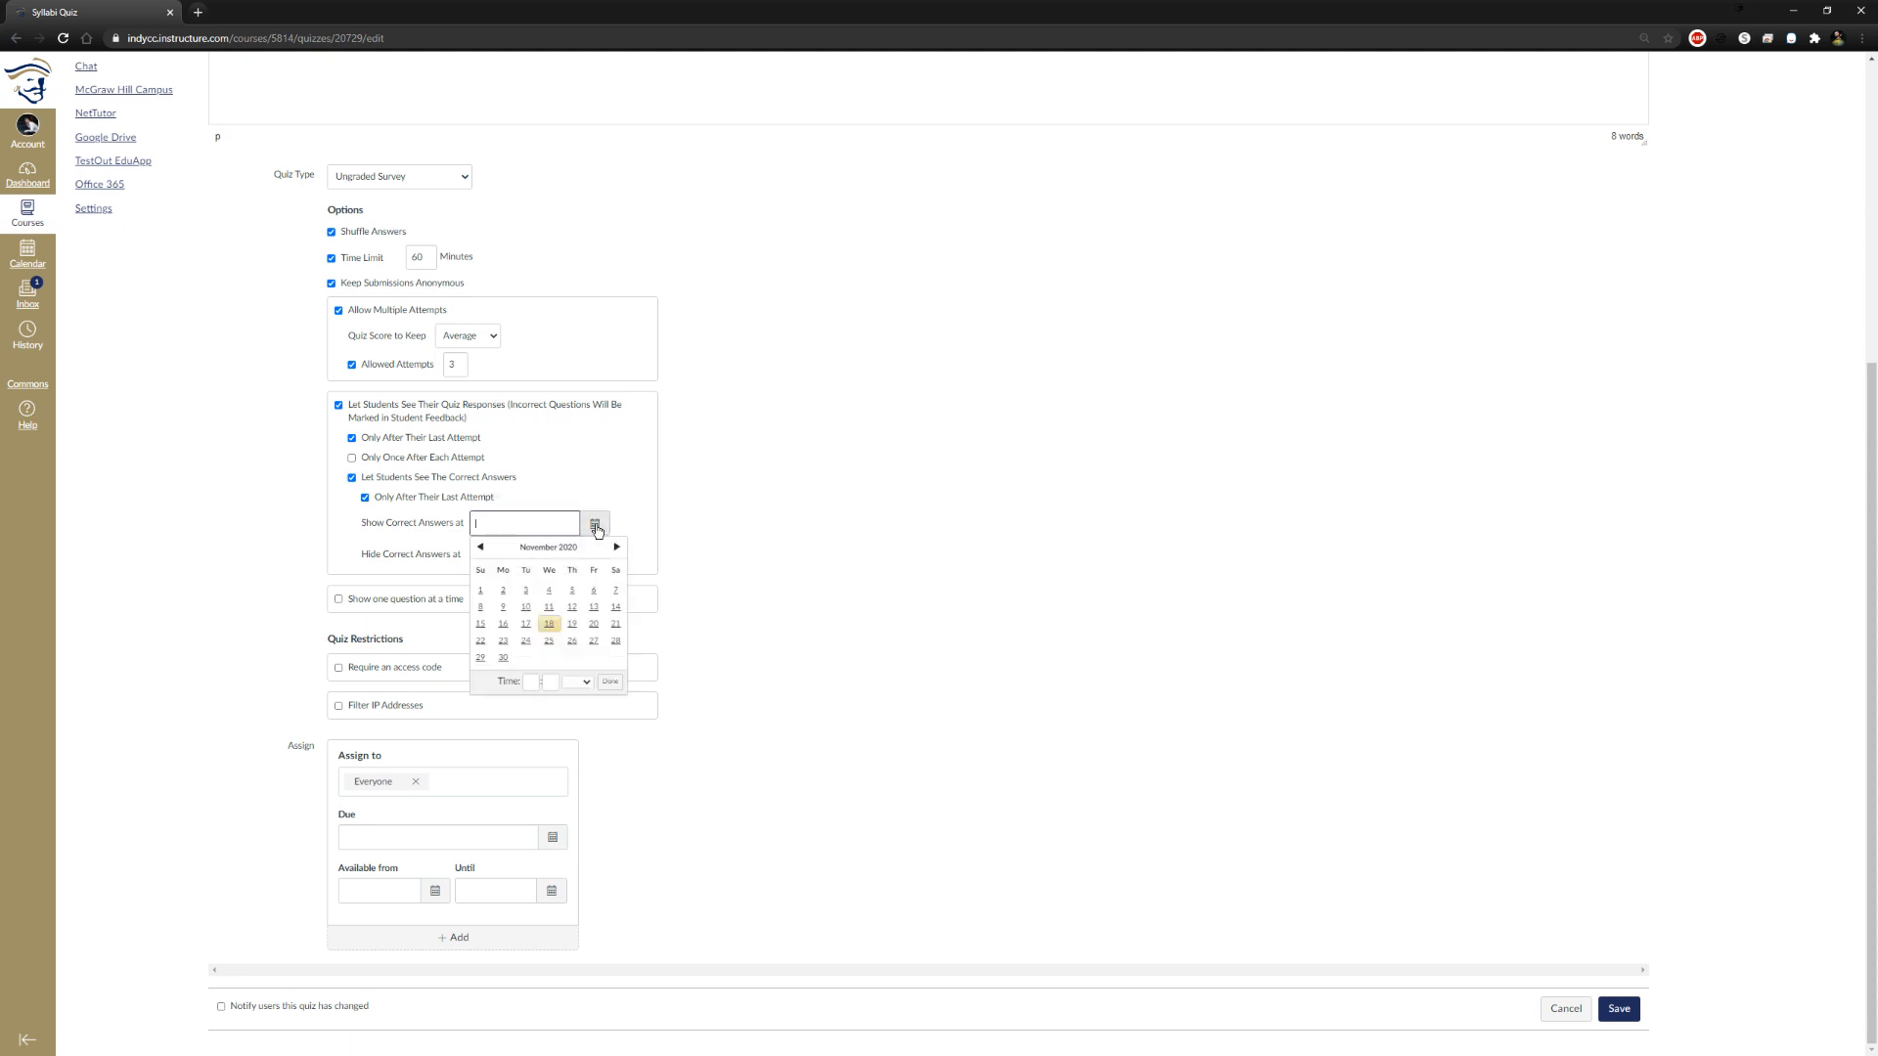
click(594, 607)
click(758, 598)
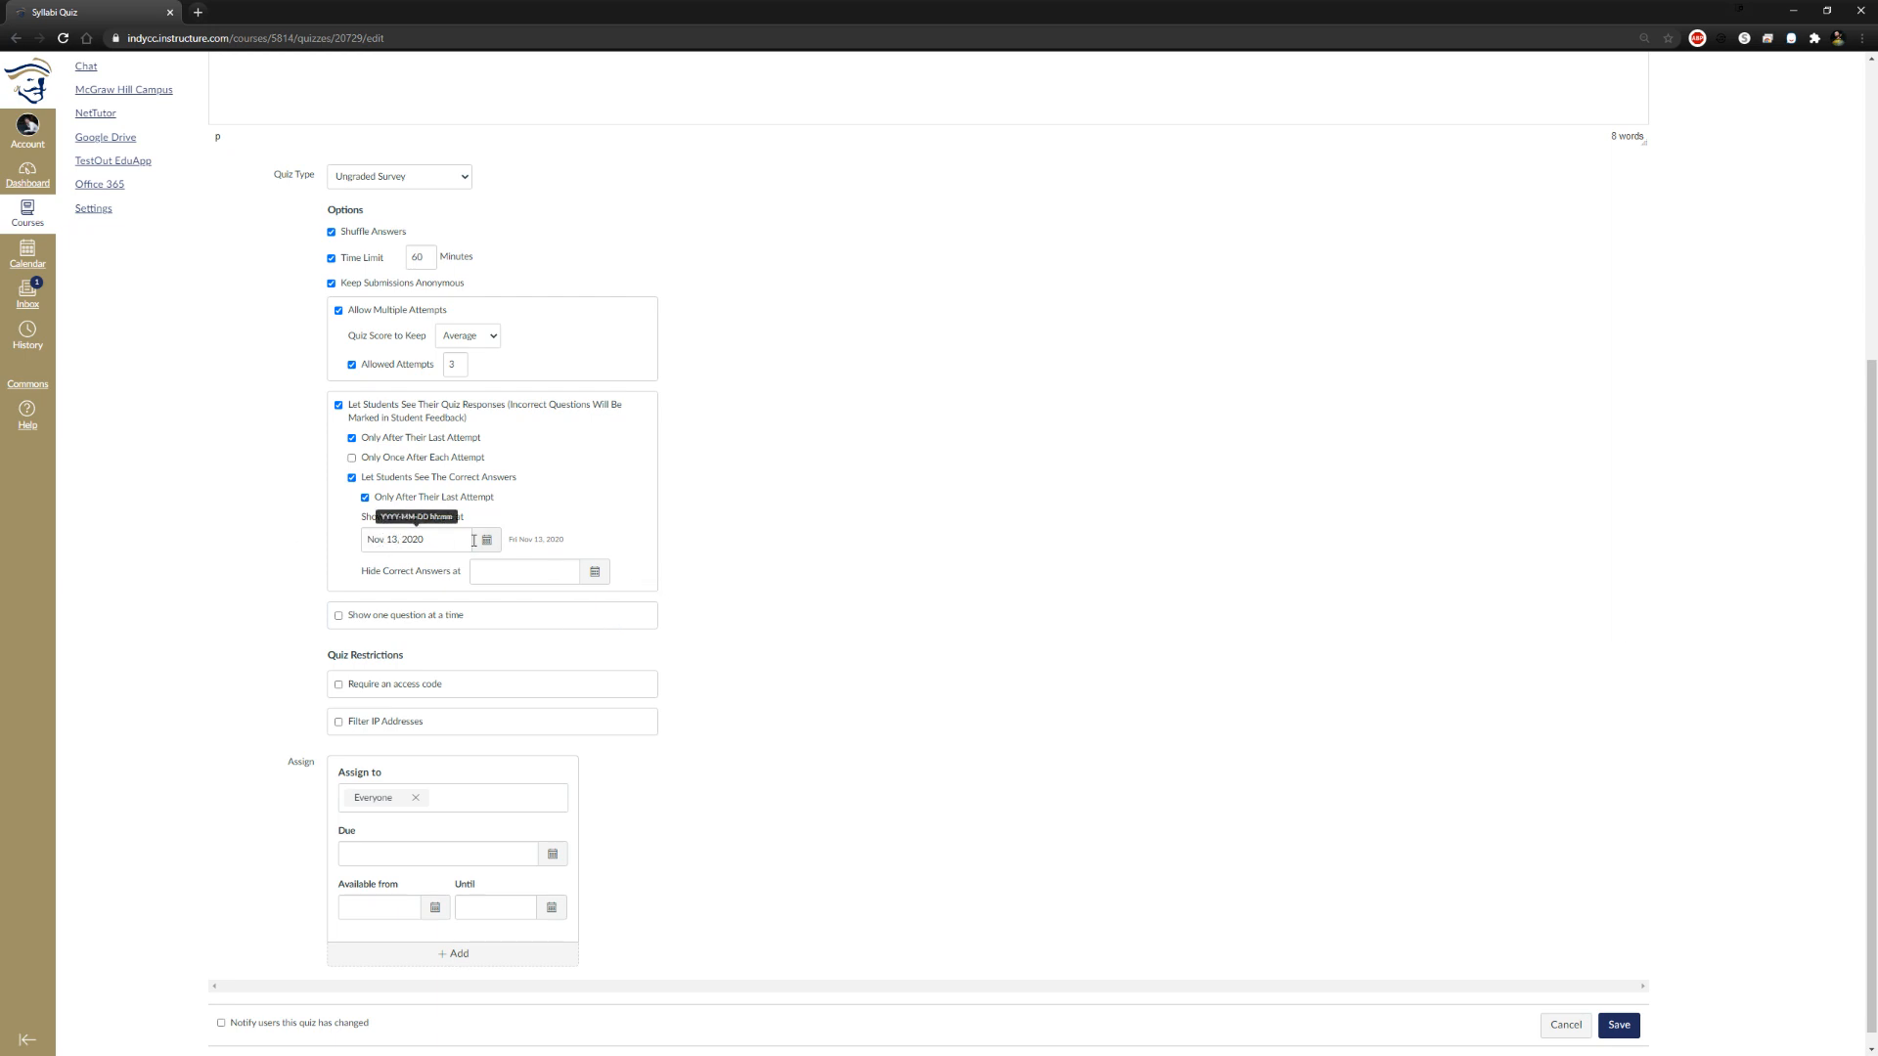
Show one question at a time, and try the Lock questions after answering option, leaving it off
scroll(1224, 545, down, 1)
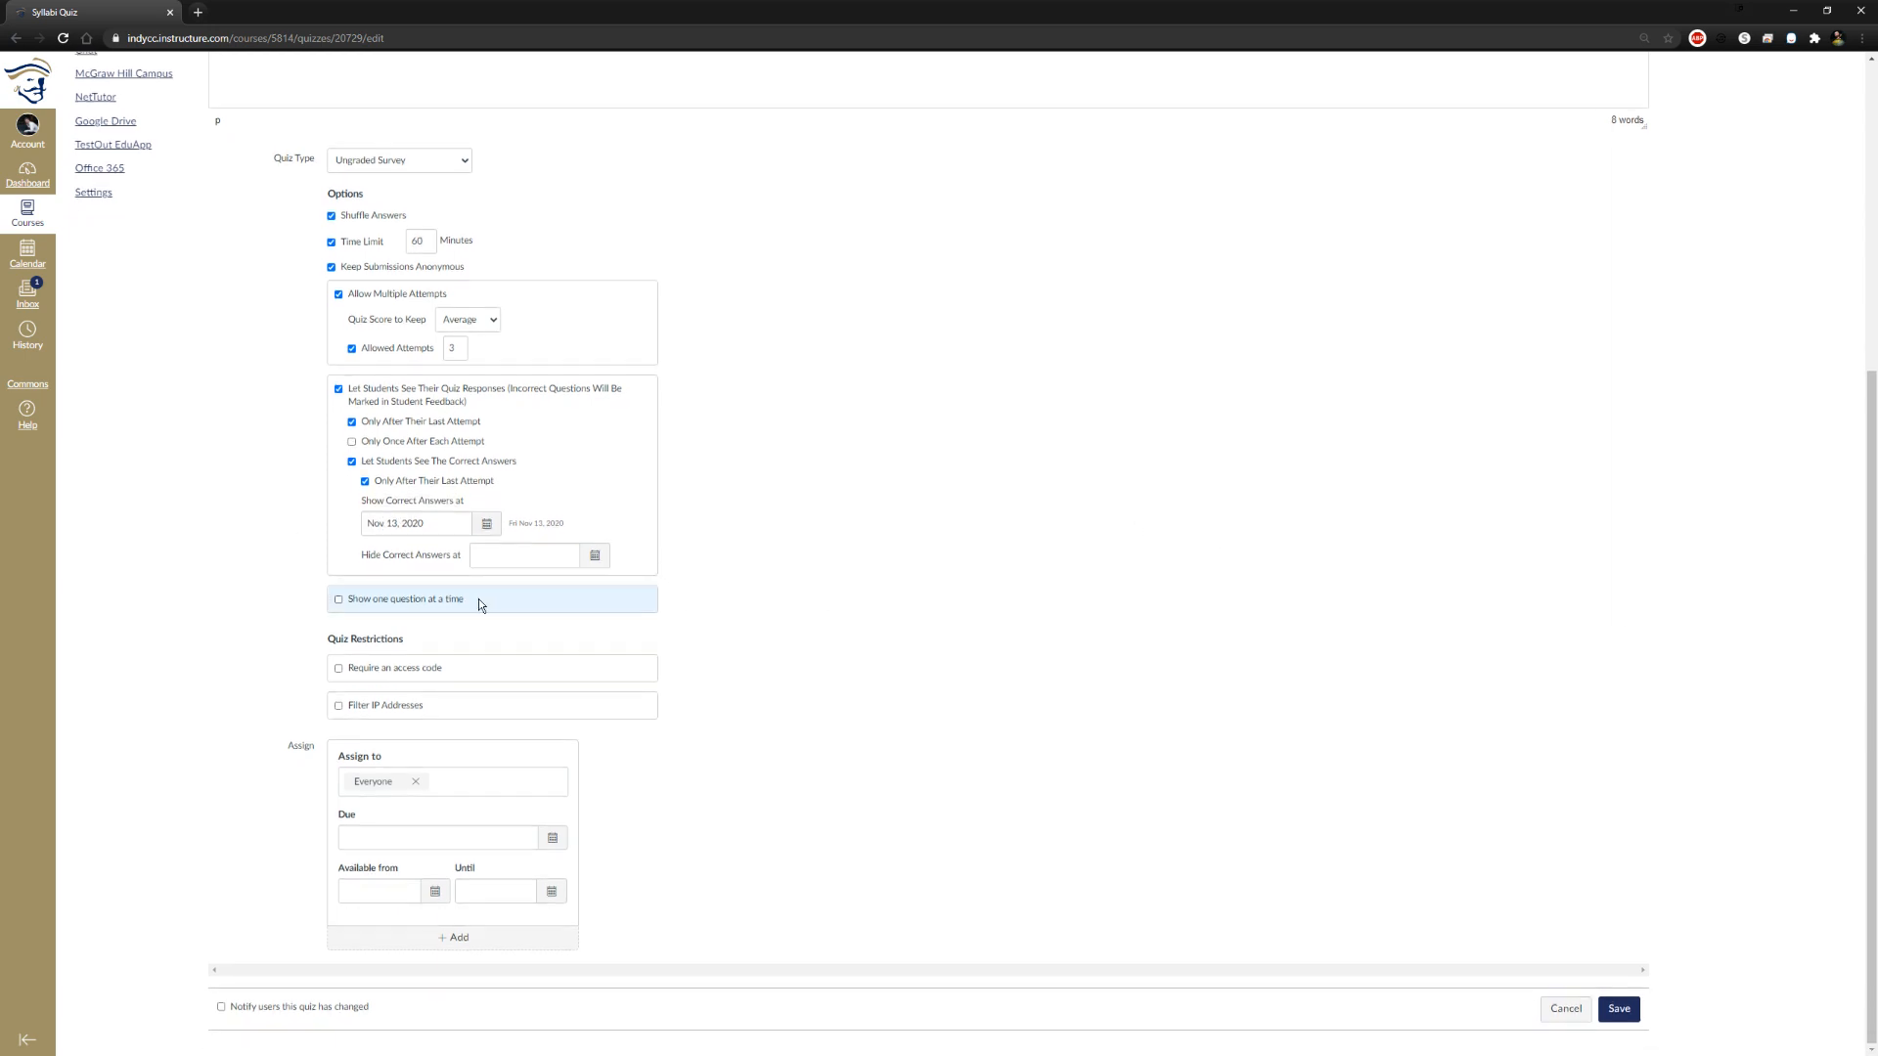
click(355, 603)
click(352, 620)
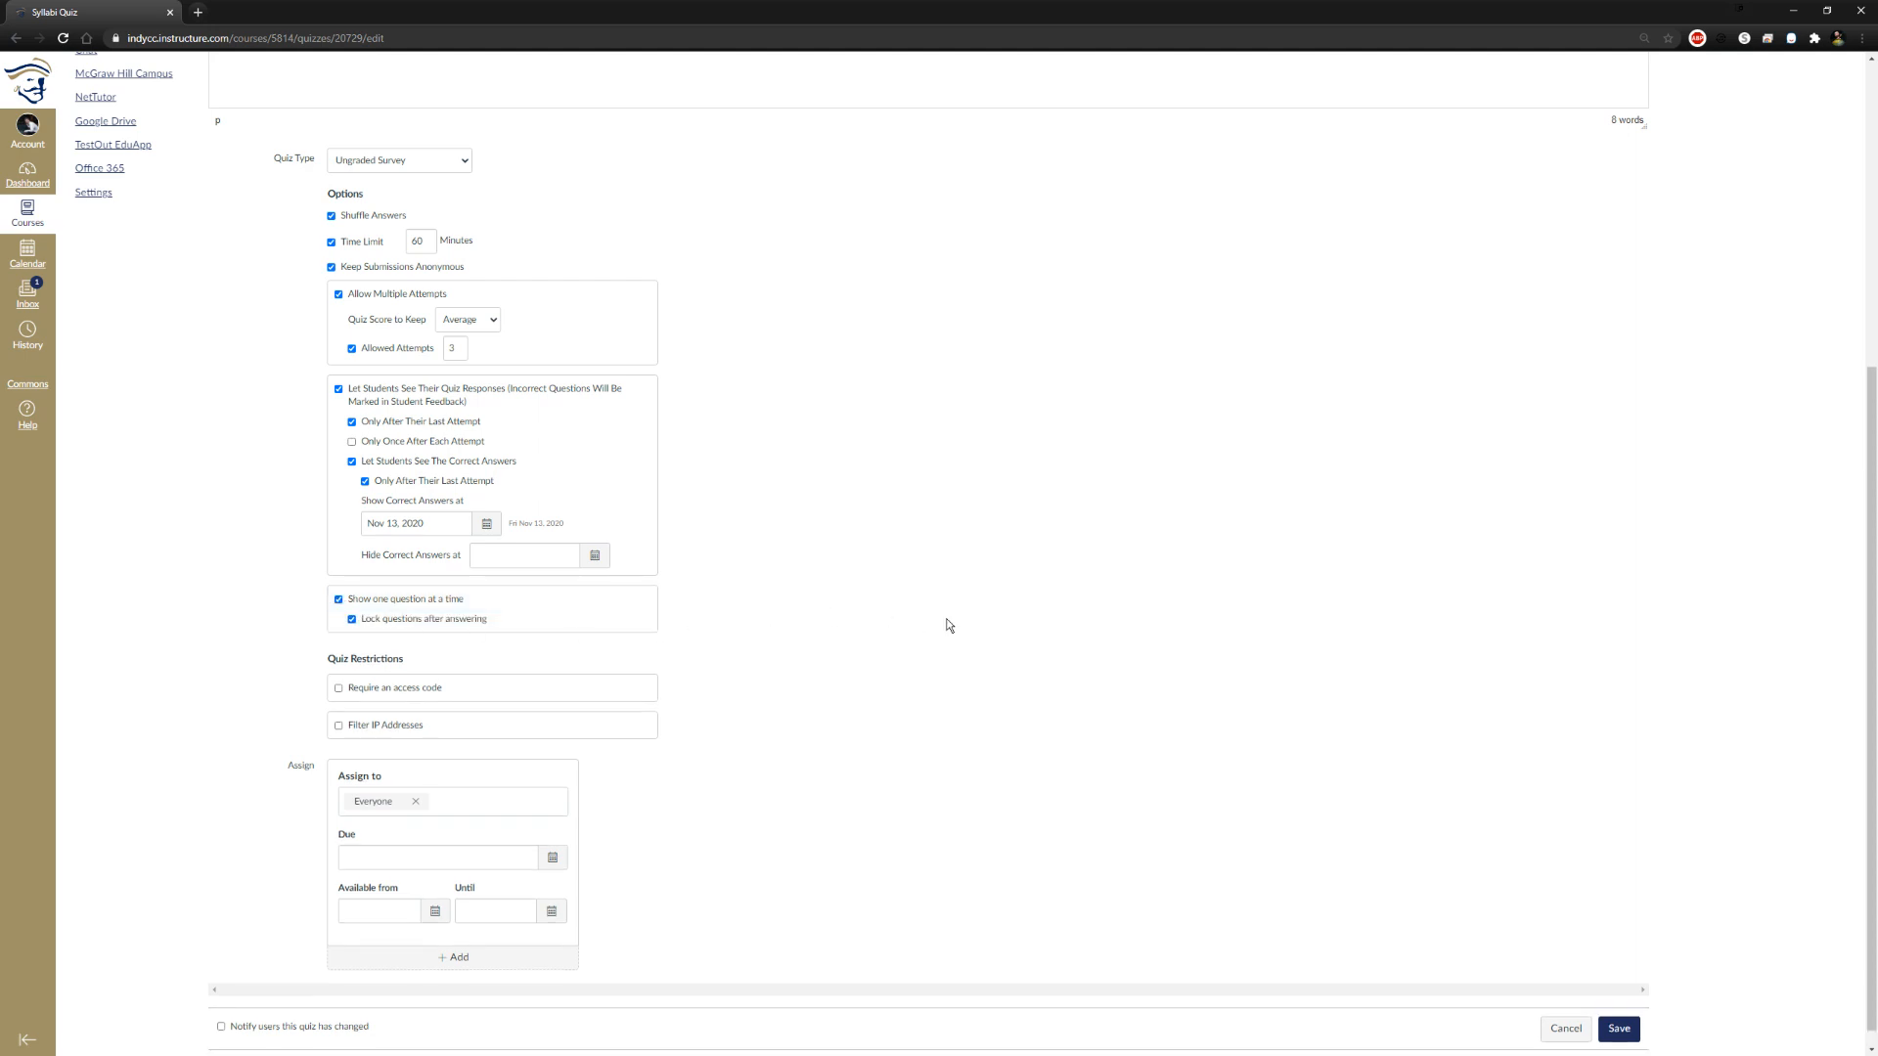
click(353, 619)
Require an access code for the quiz and enter the access code
scroll(923, 655, down, 1)
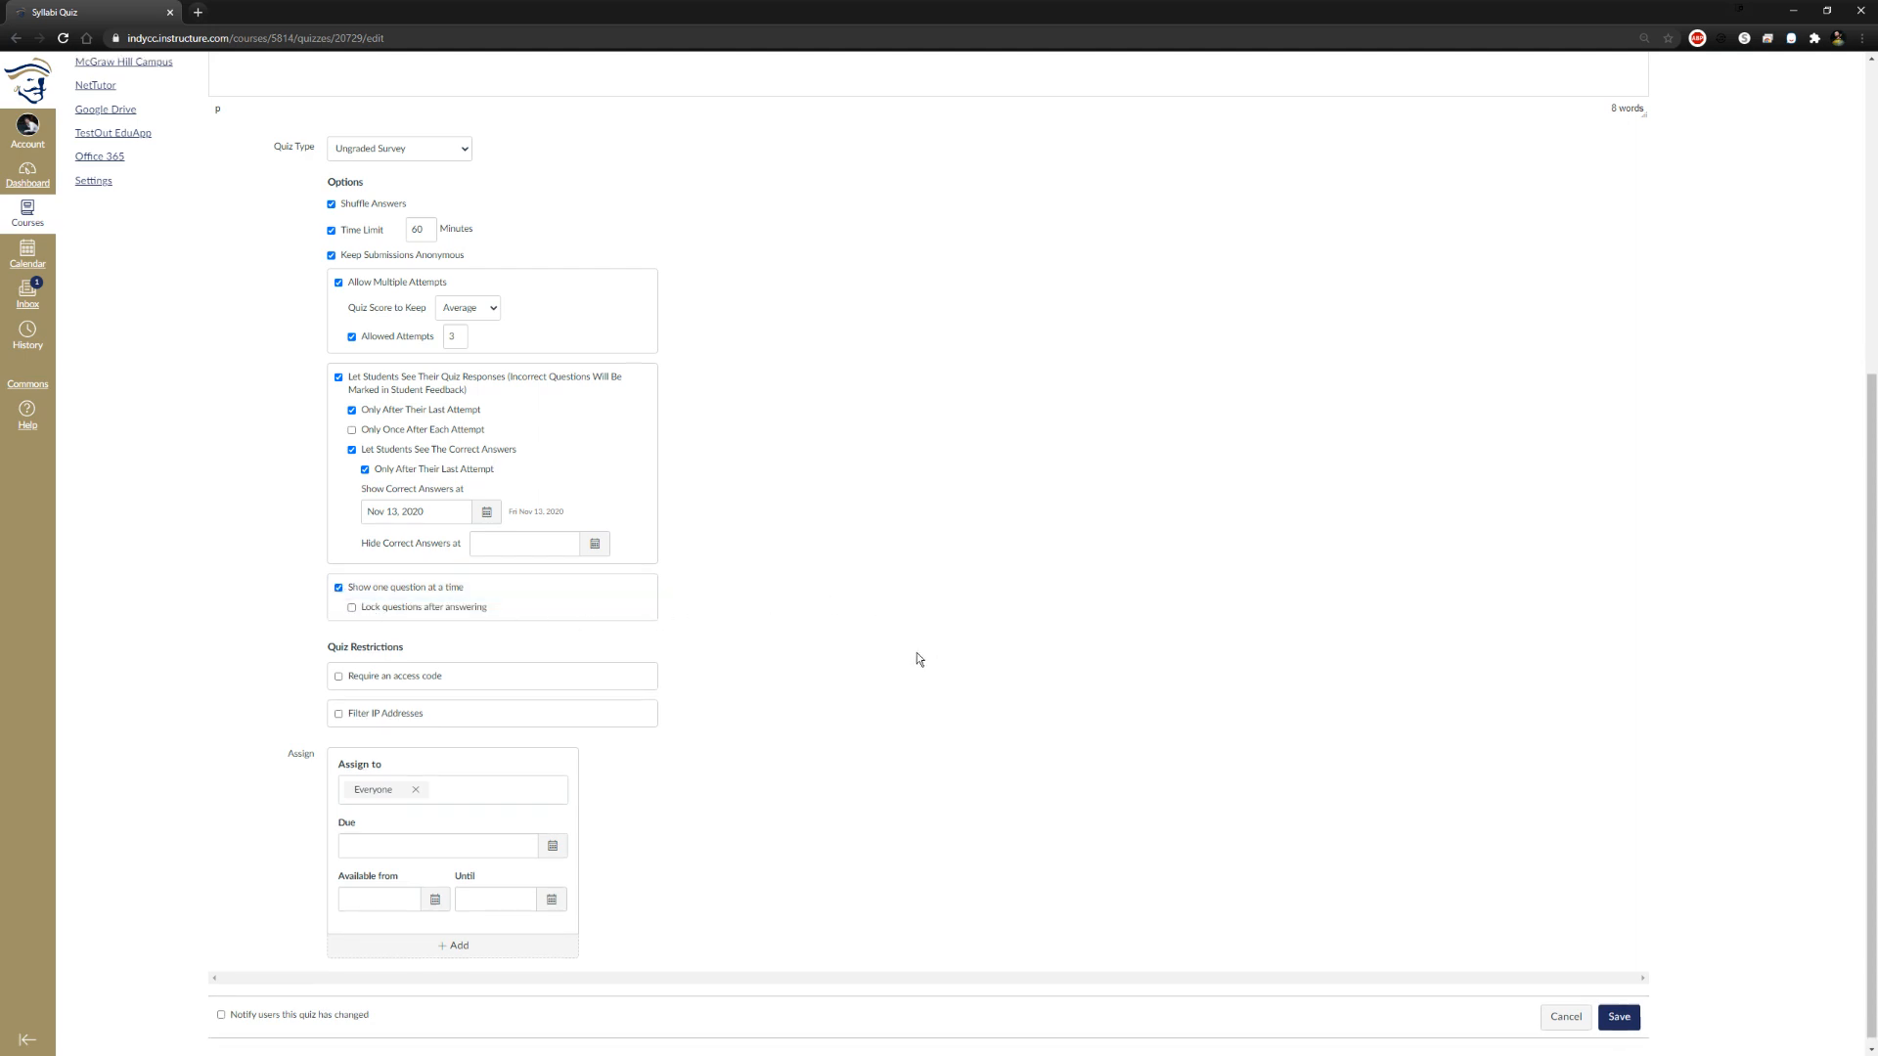
click(339, 669)
click(489, 693)
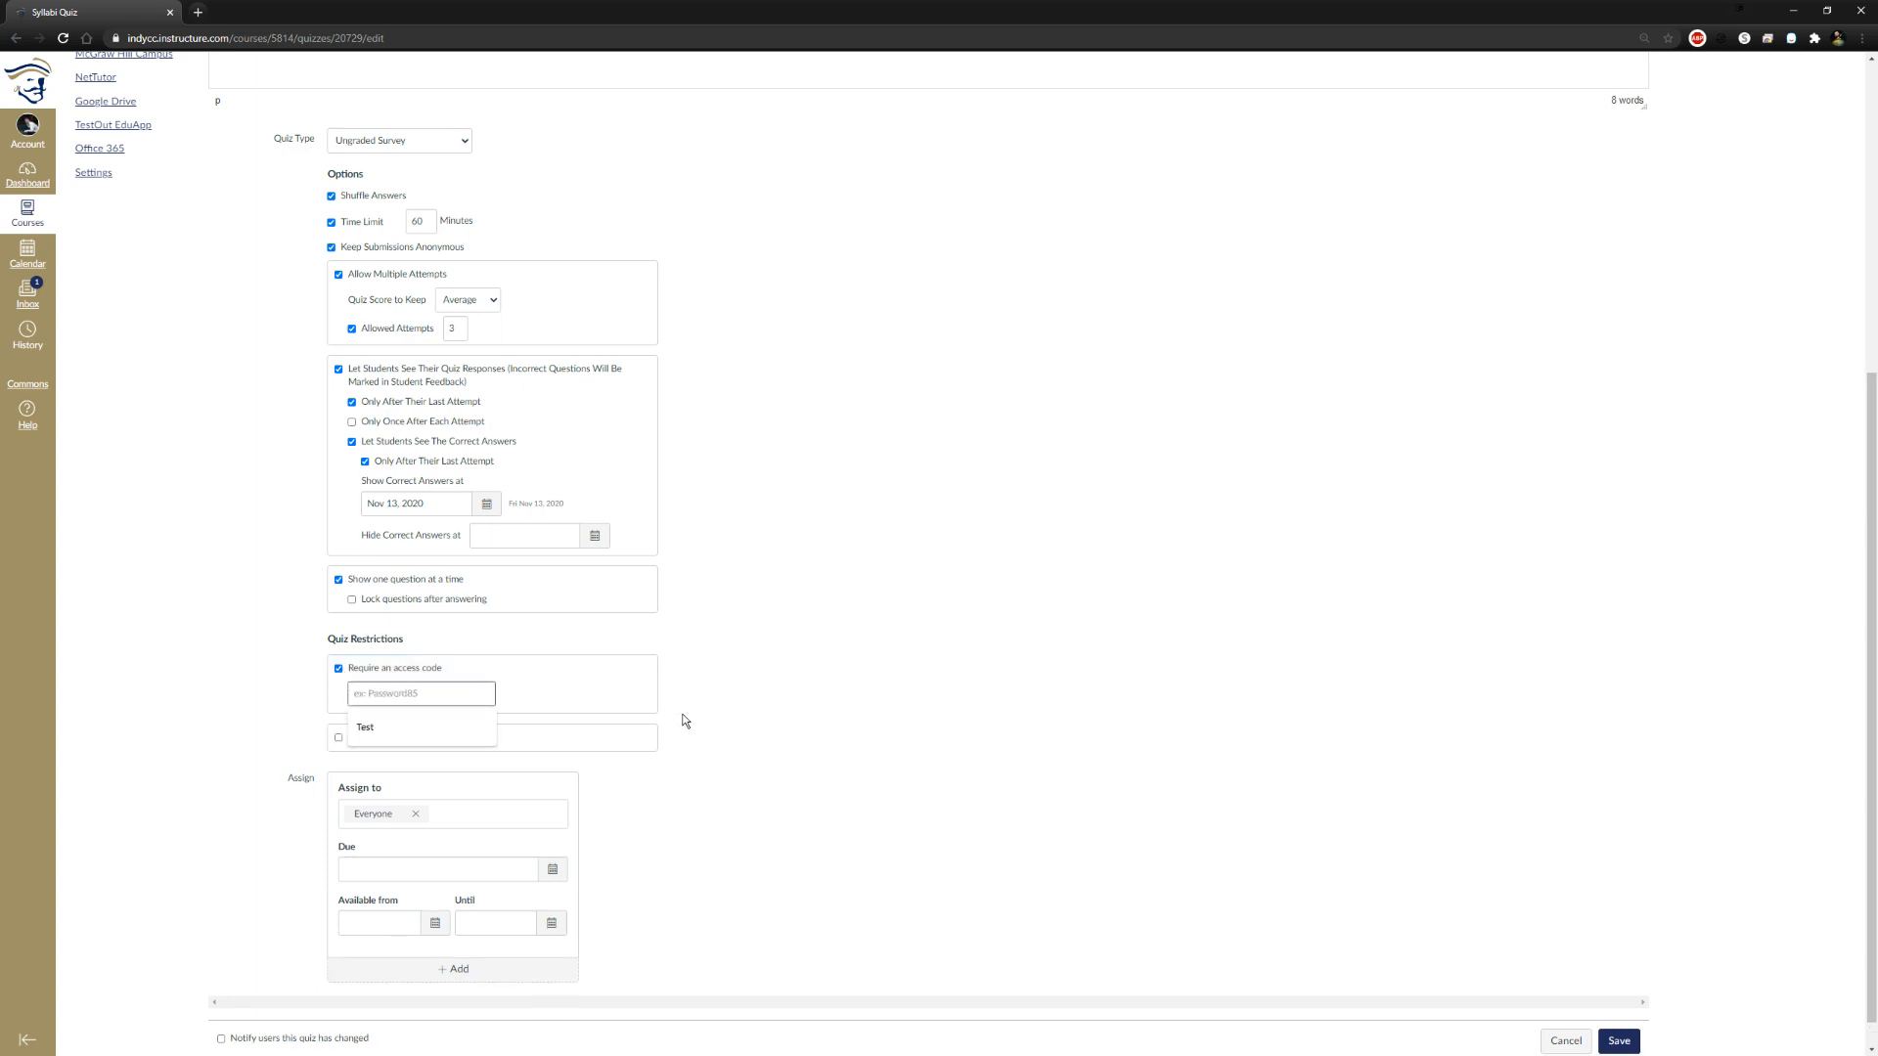
text(Test)
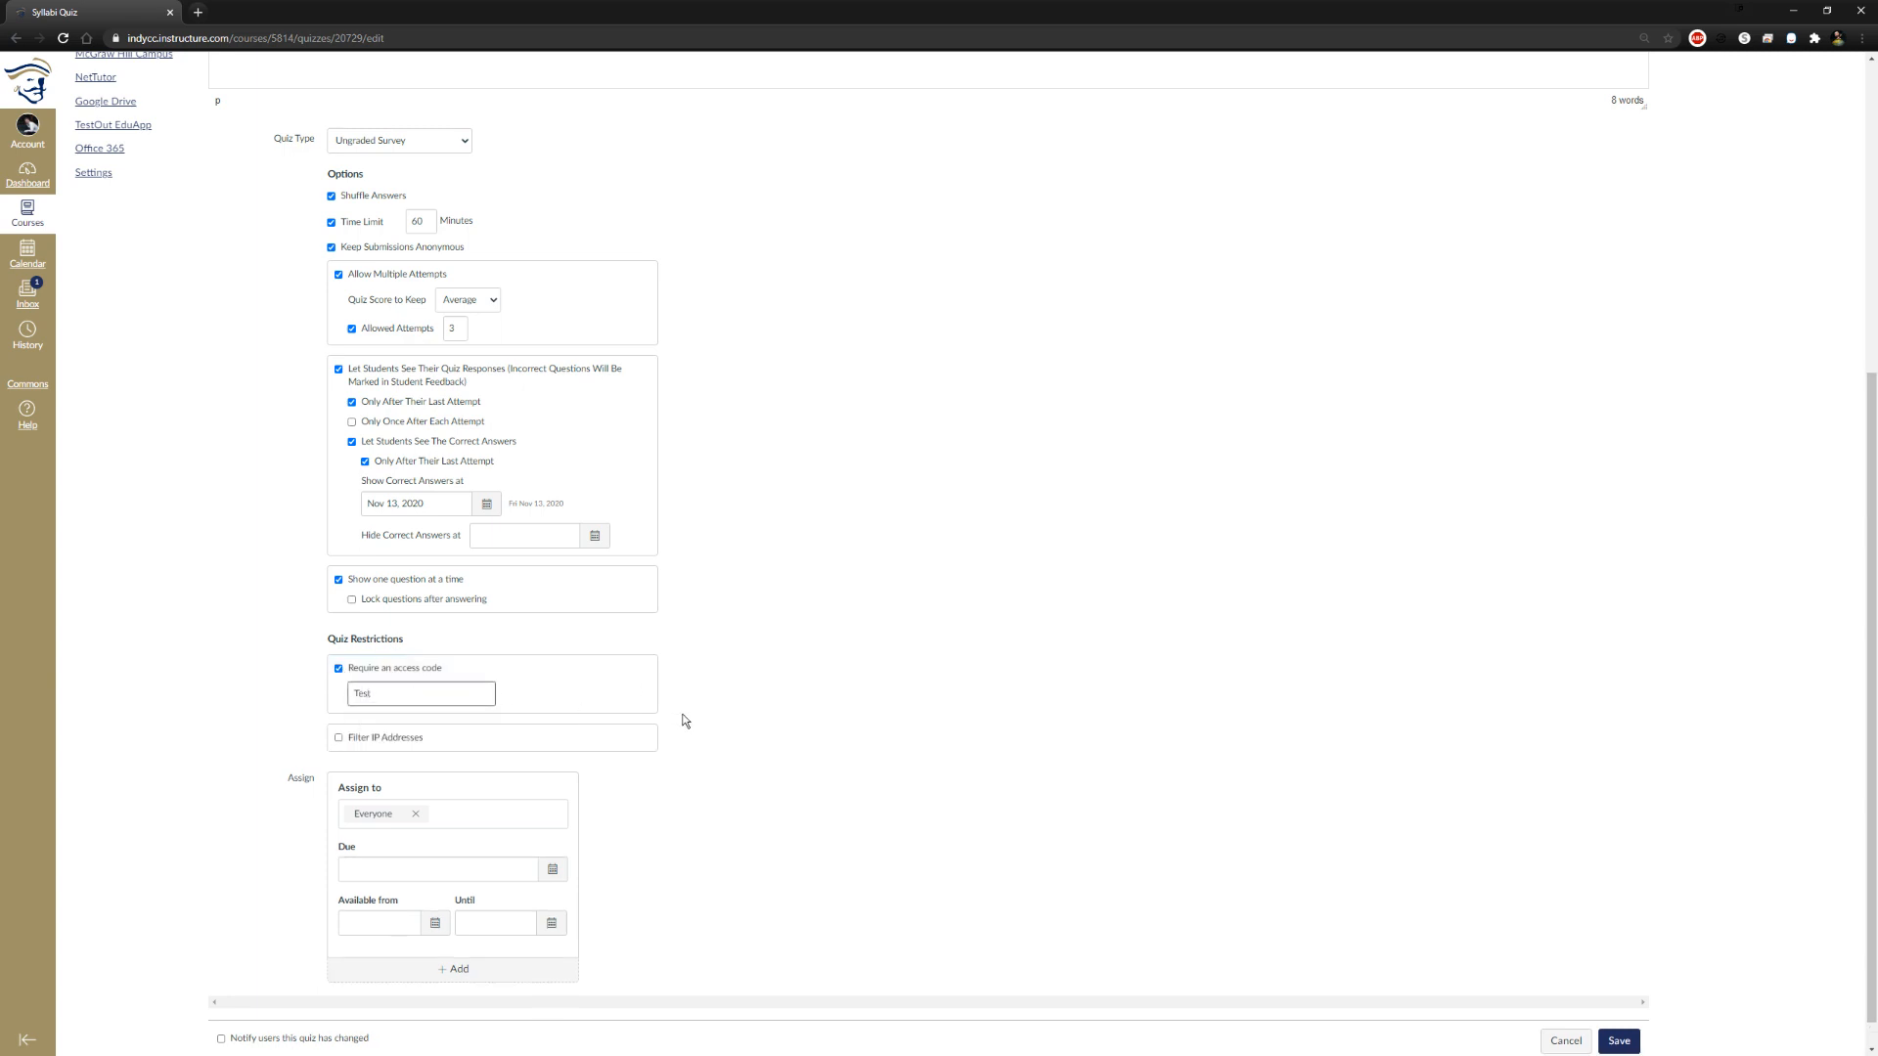
click(738, 710)
scroll(482, 843, down, 1)
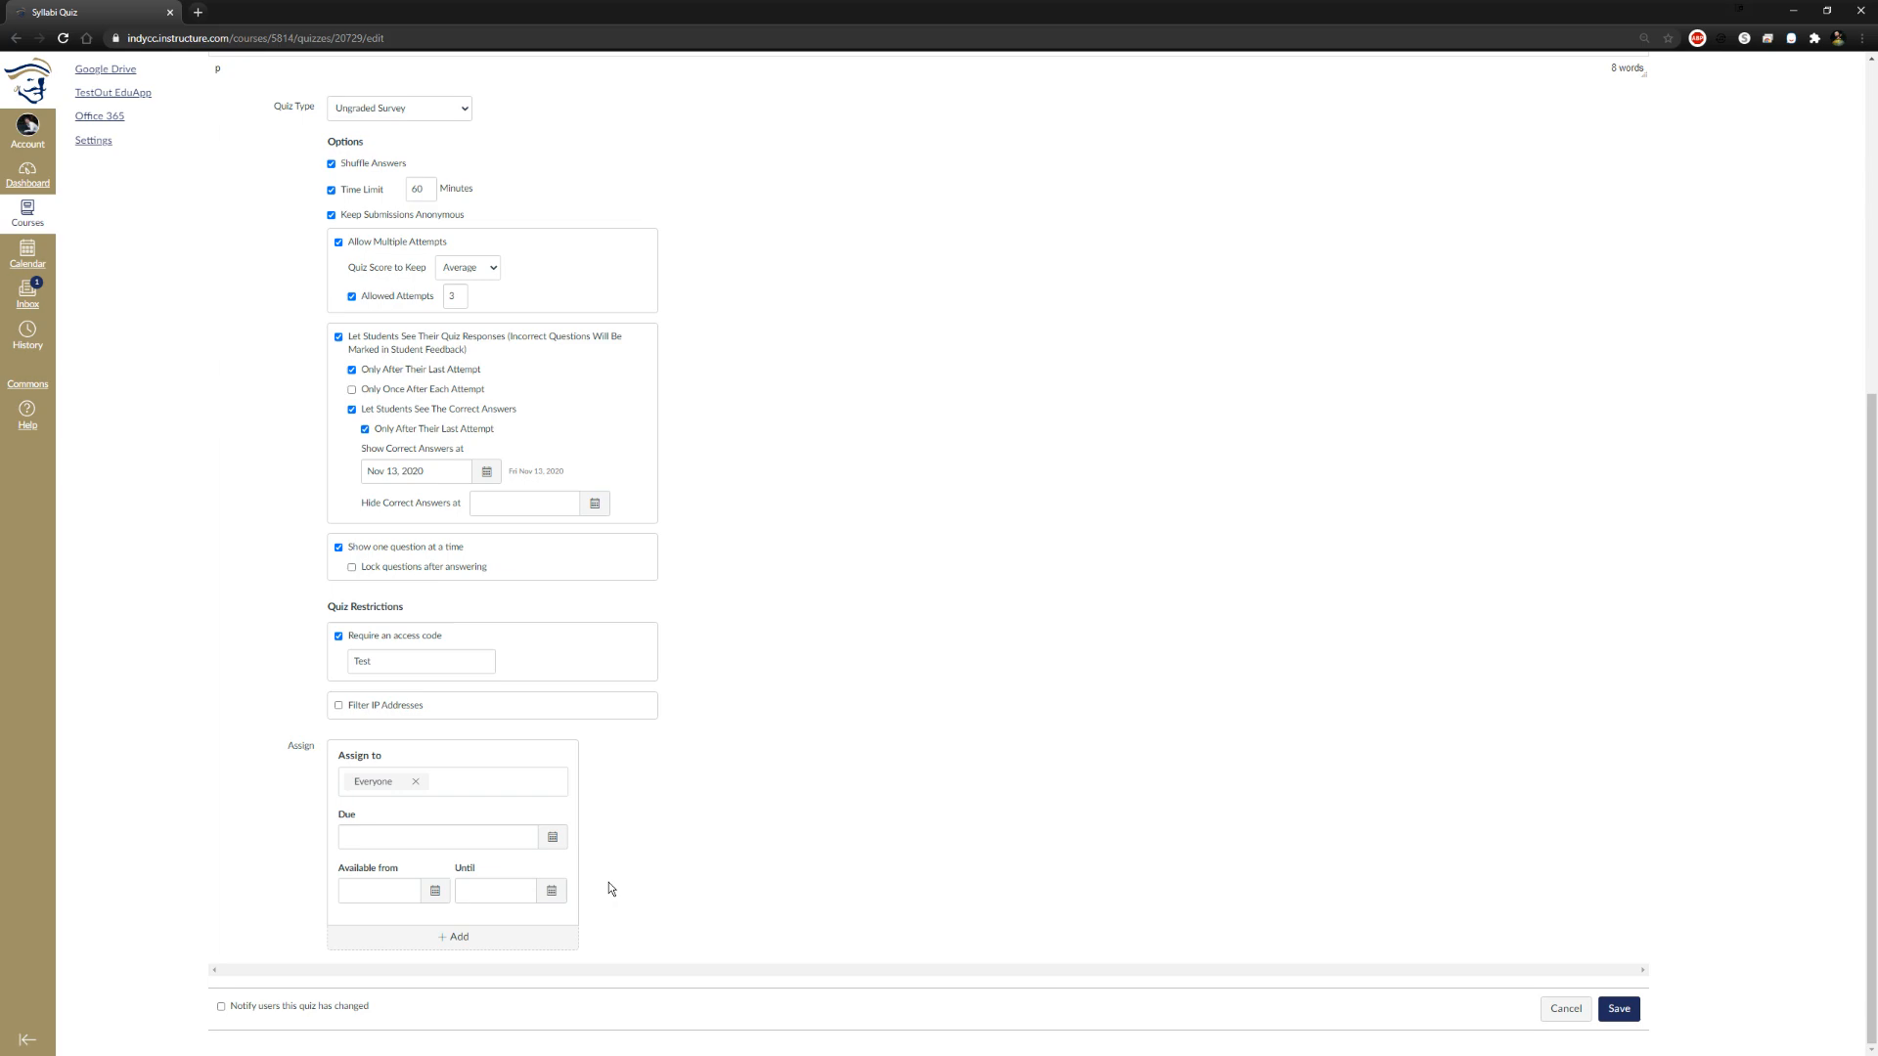
scroll(983, 862, up, 5)
scroll(983, 864, down, 5)
scroll(1008, 860, up, 5)
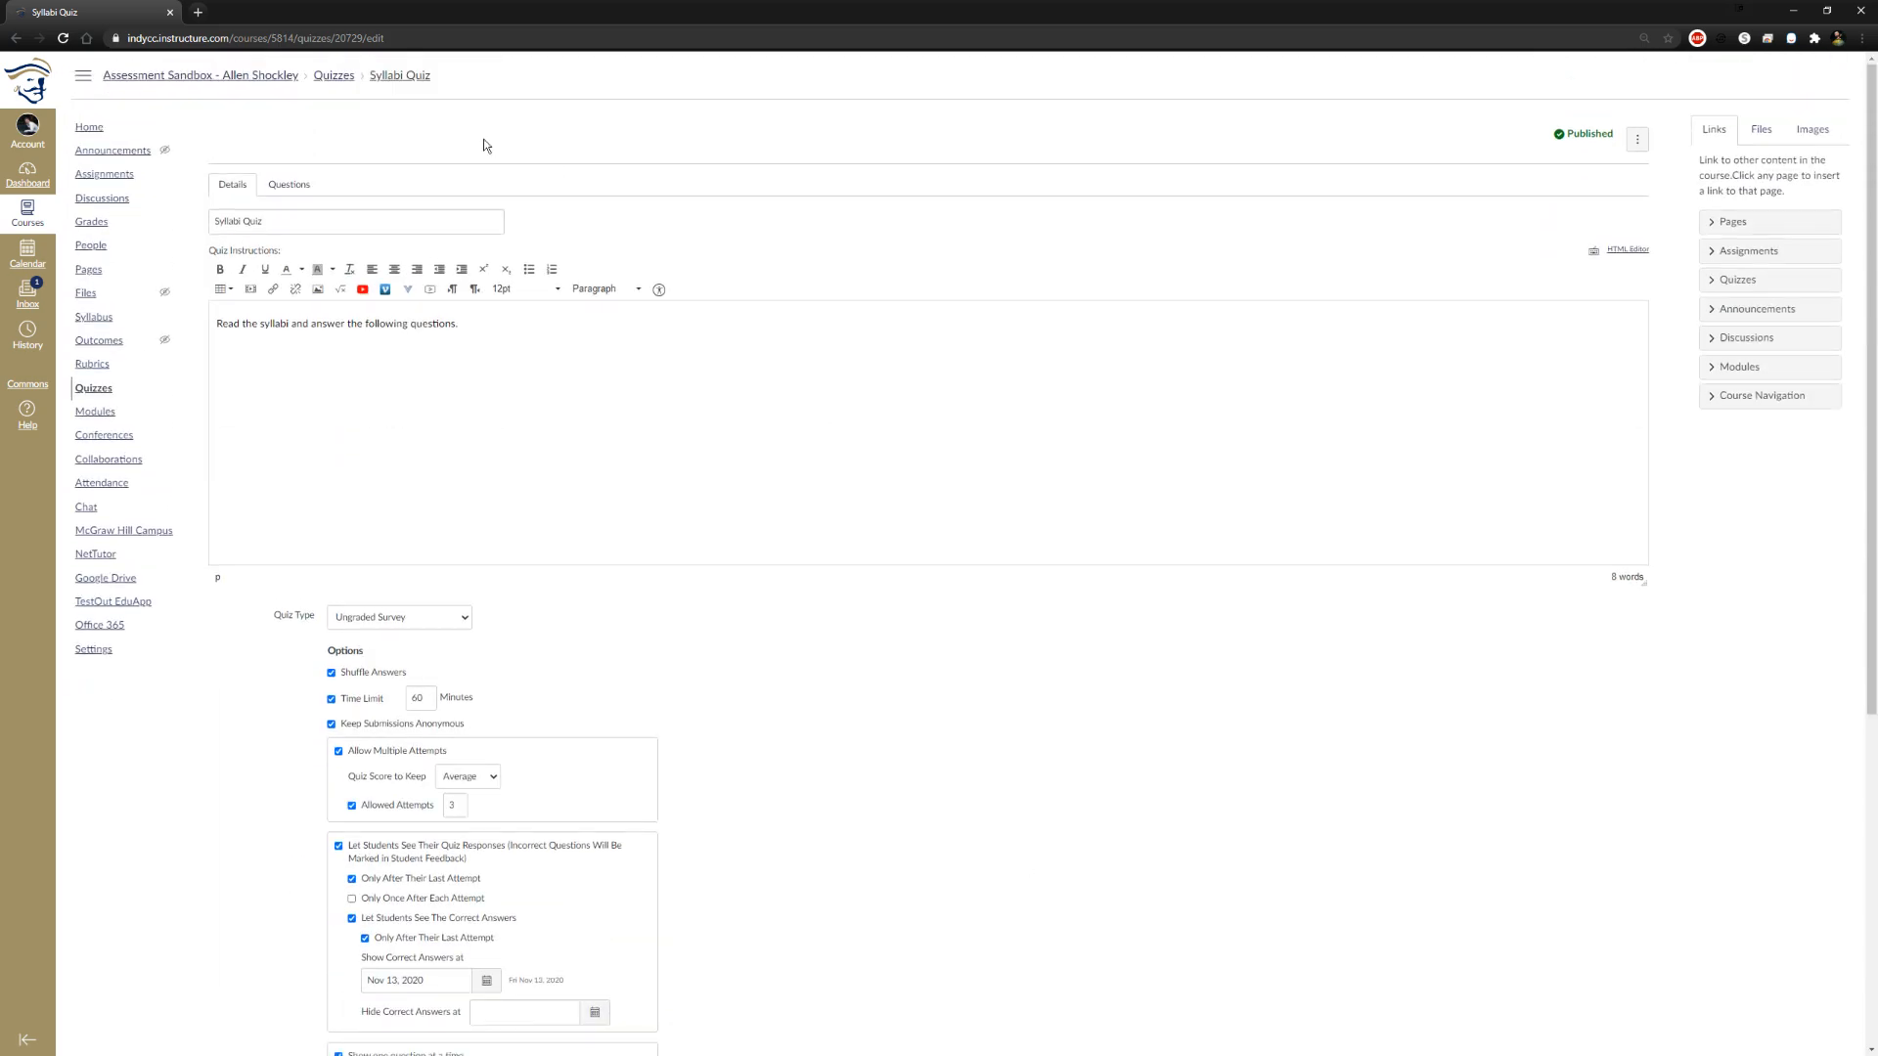
click(307, 186)
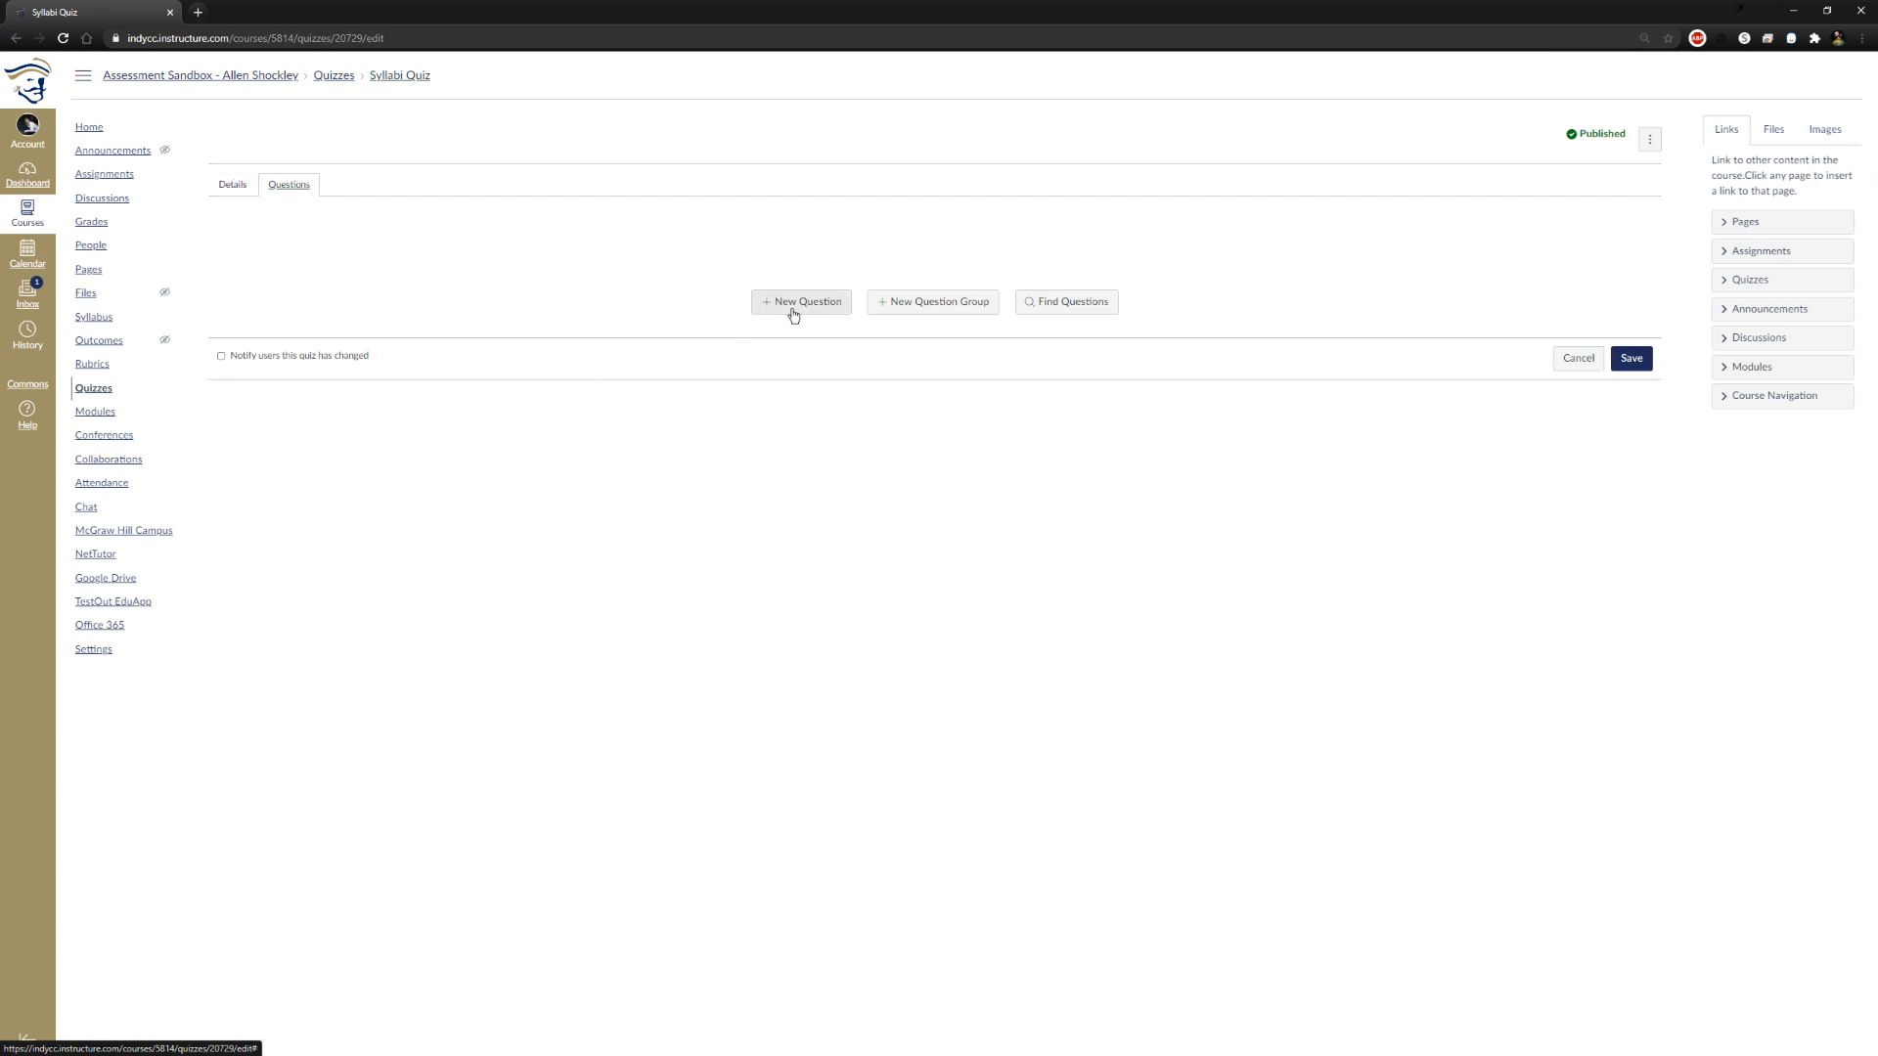
click(931, 305)
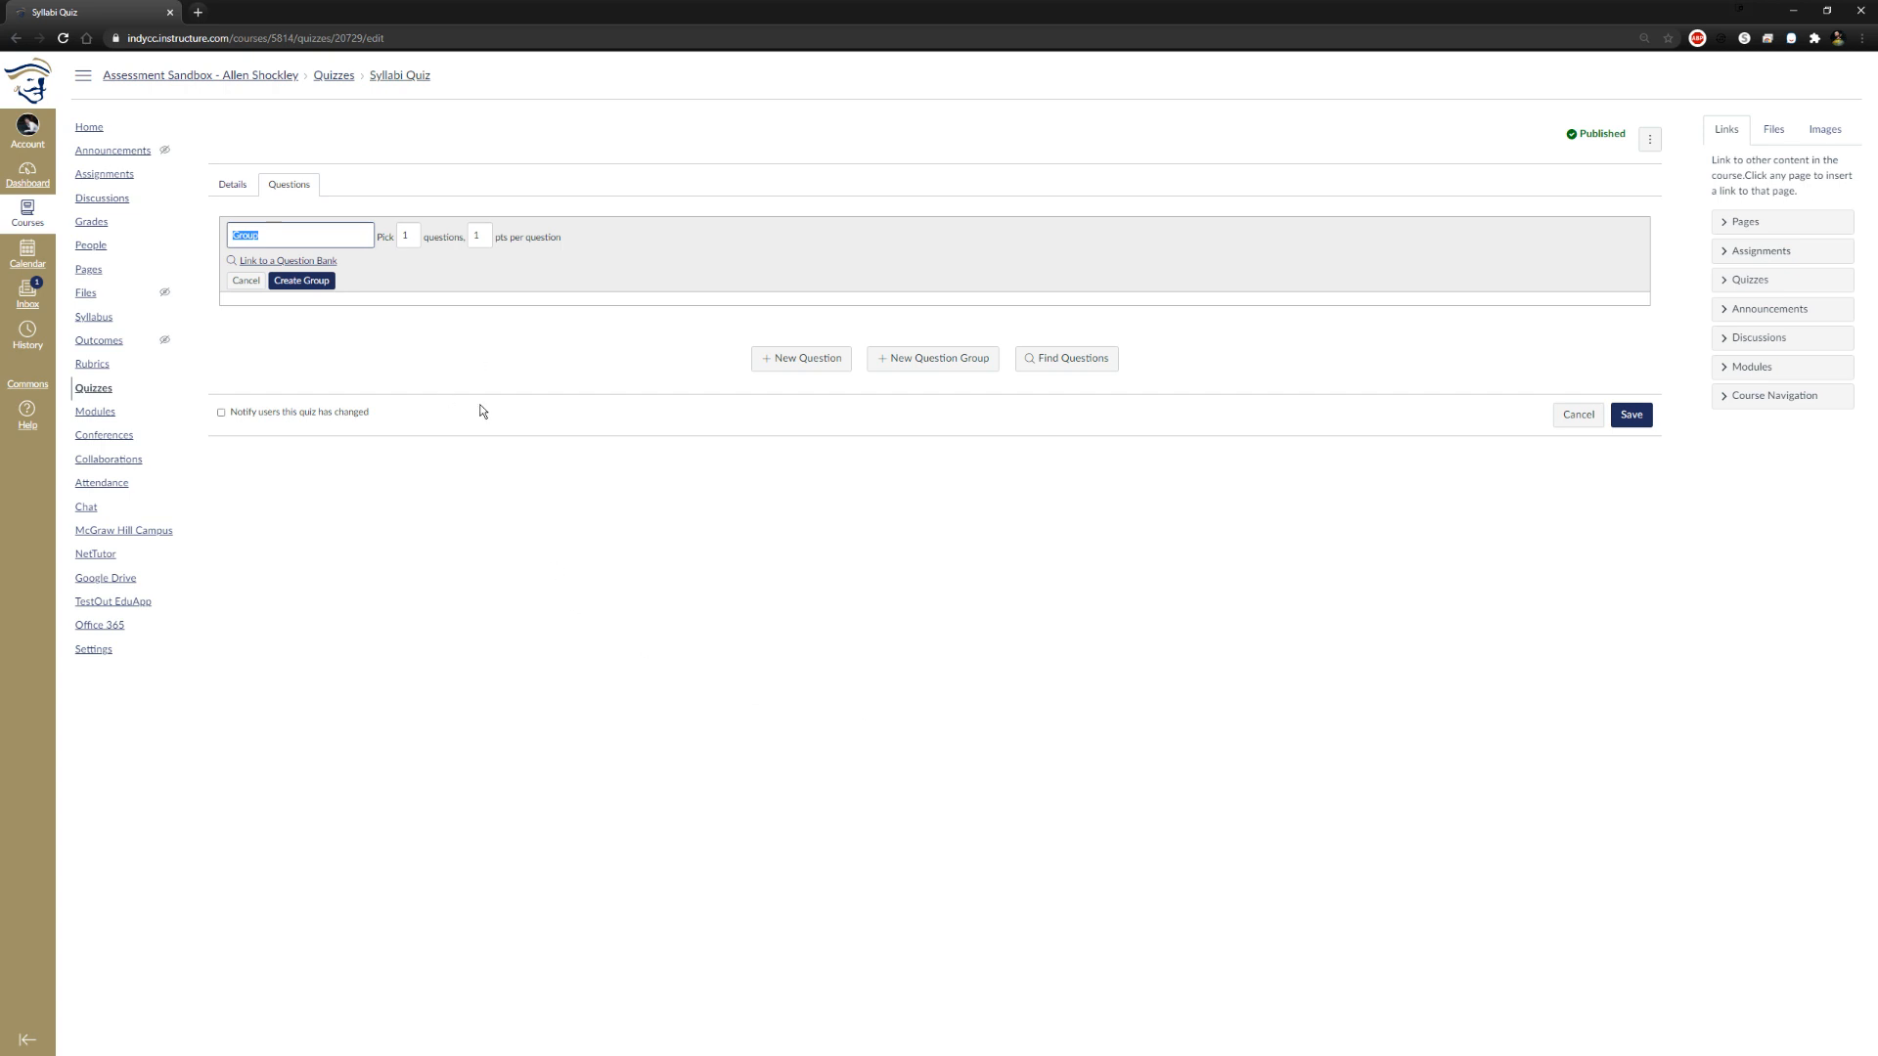
click(388, 236)
drag(488, 233, 470, 246)
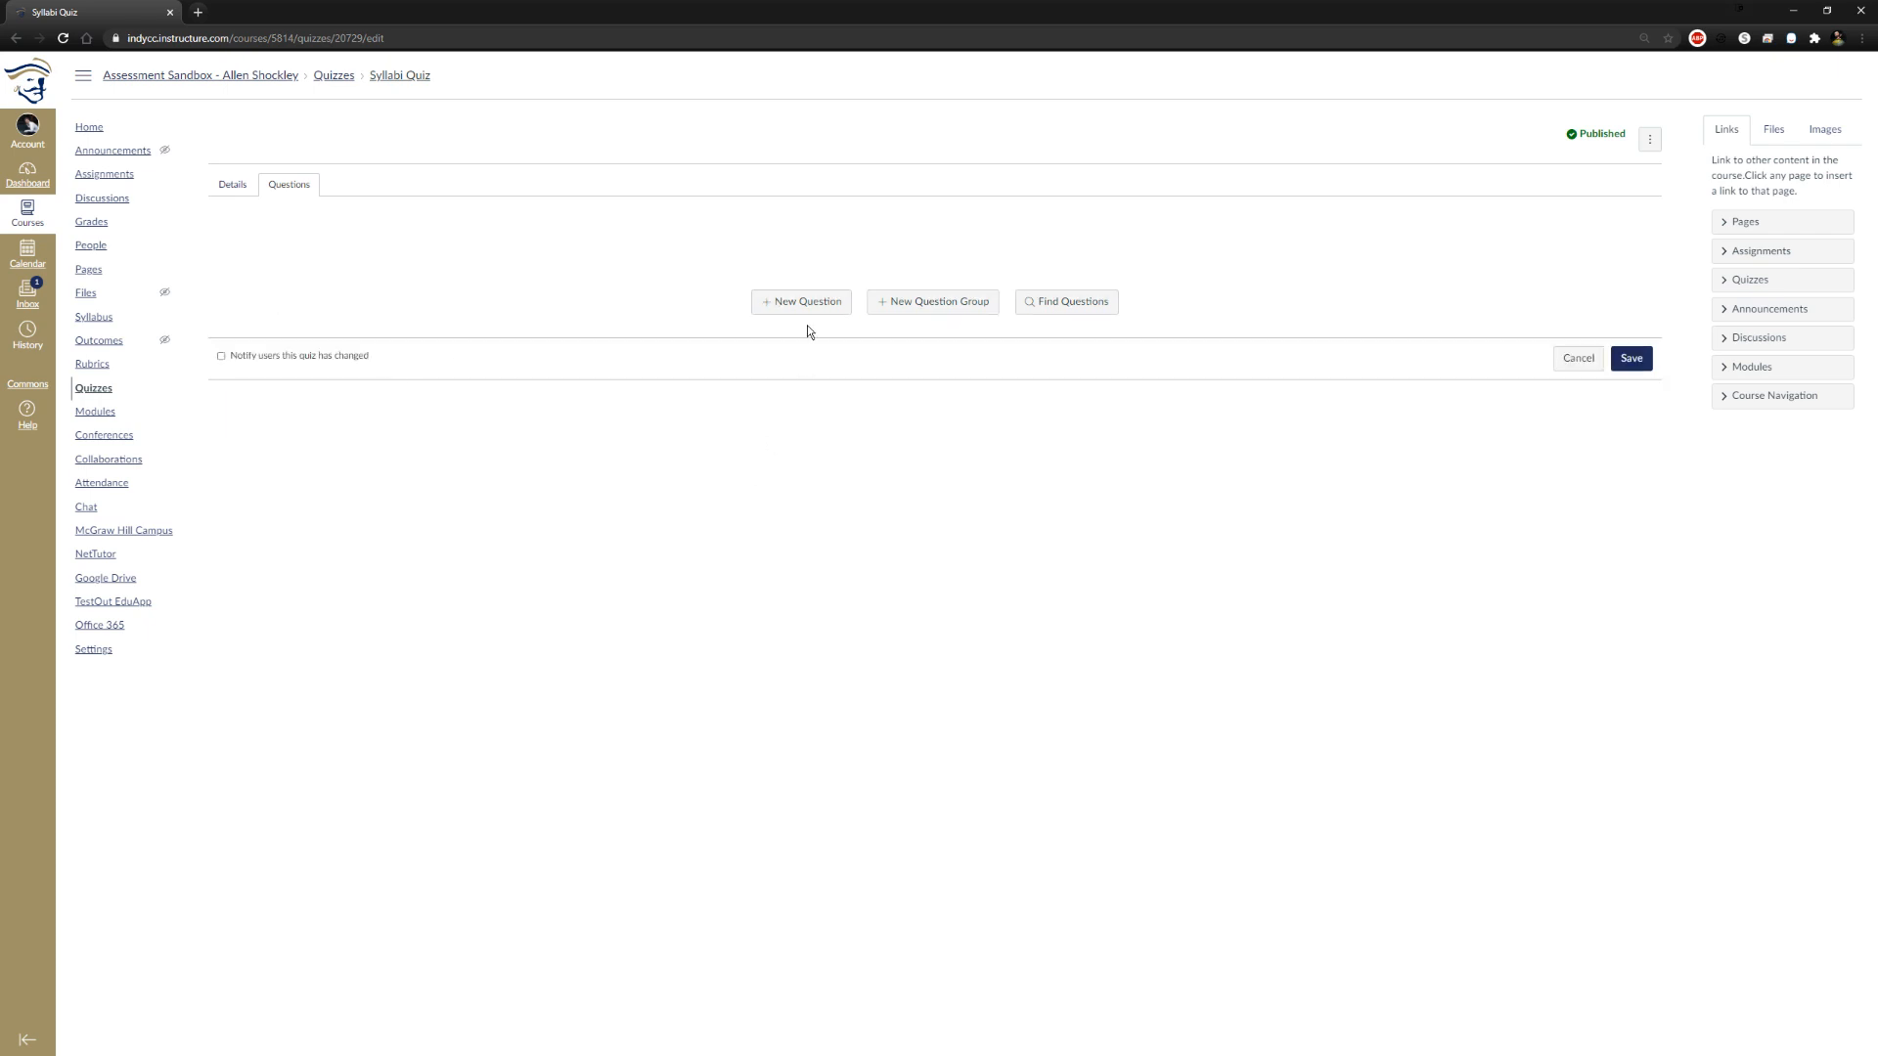
Add a blank question and start a new question group in the Syllabi Quiz, and delete the blank question
click(804, 303)
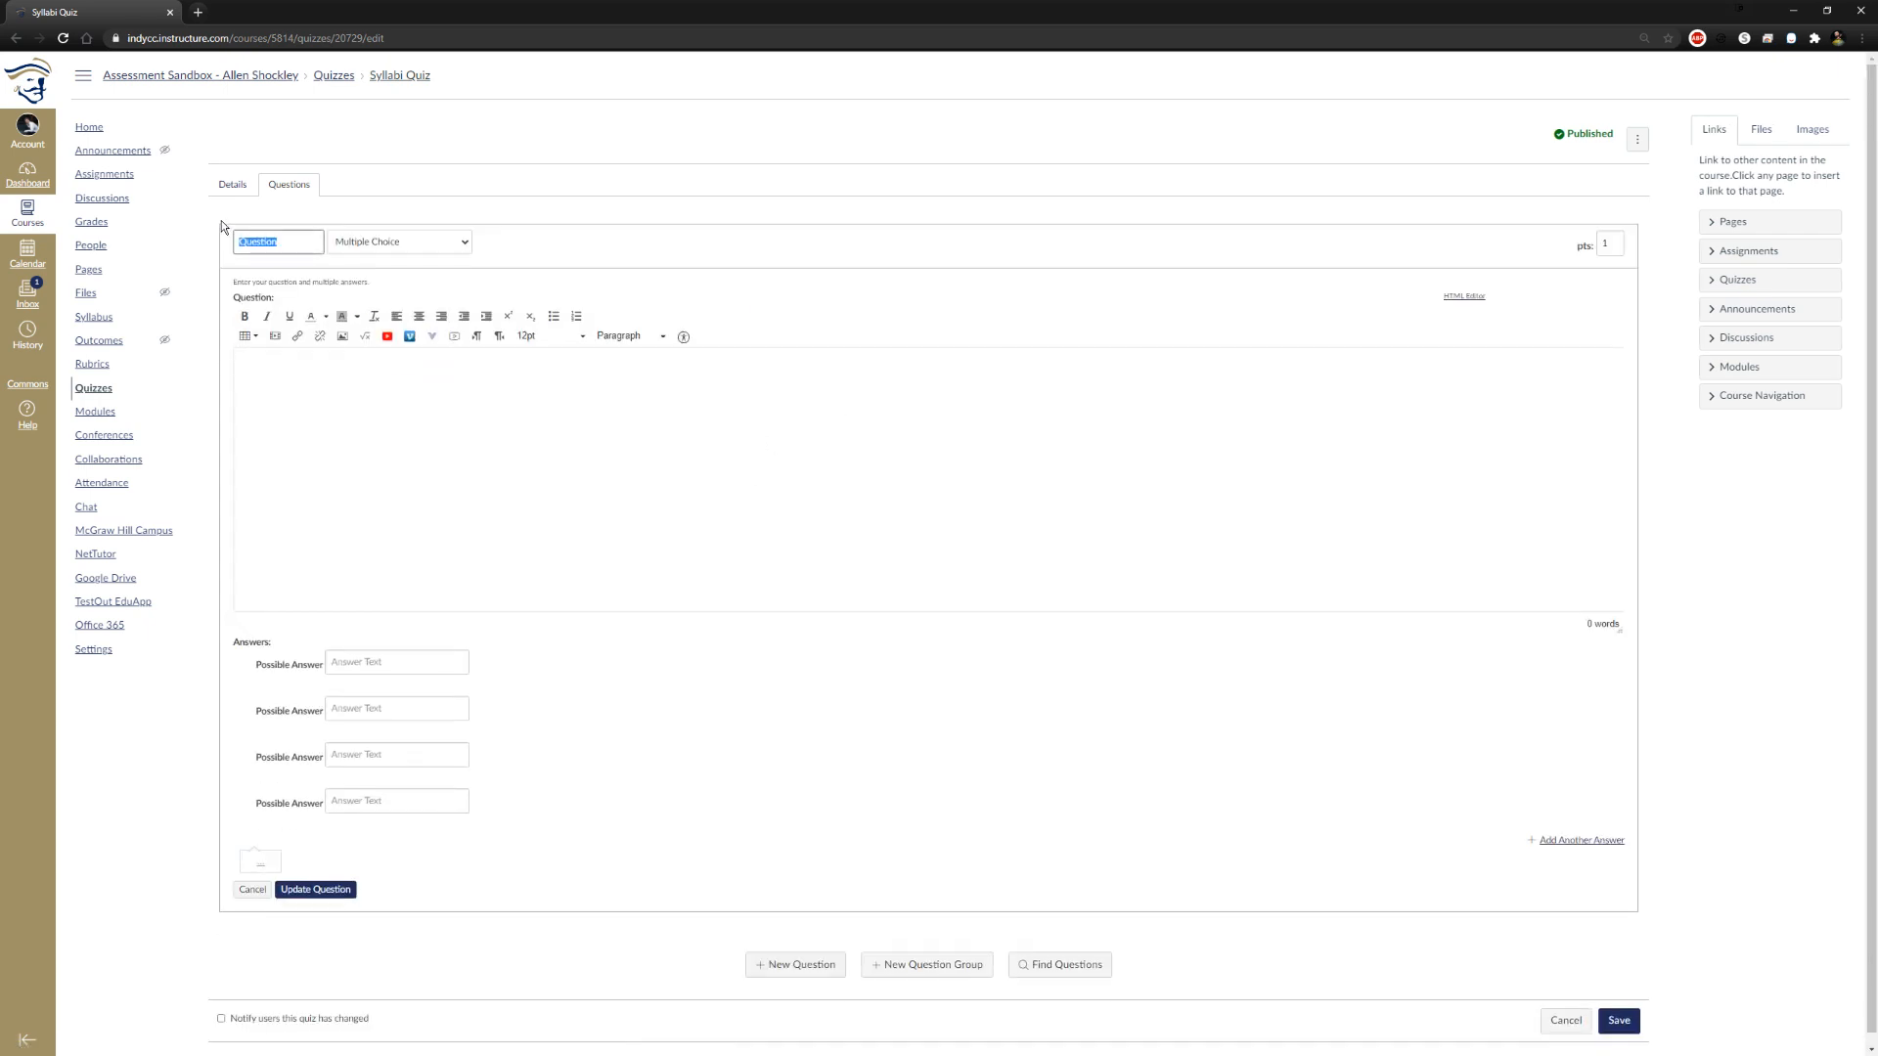
scroll(1351, 444, down, 1)
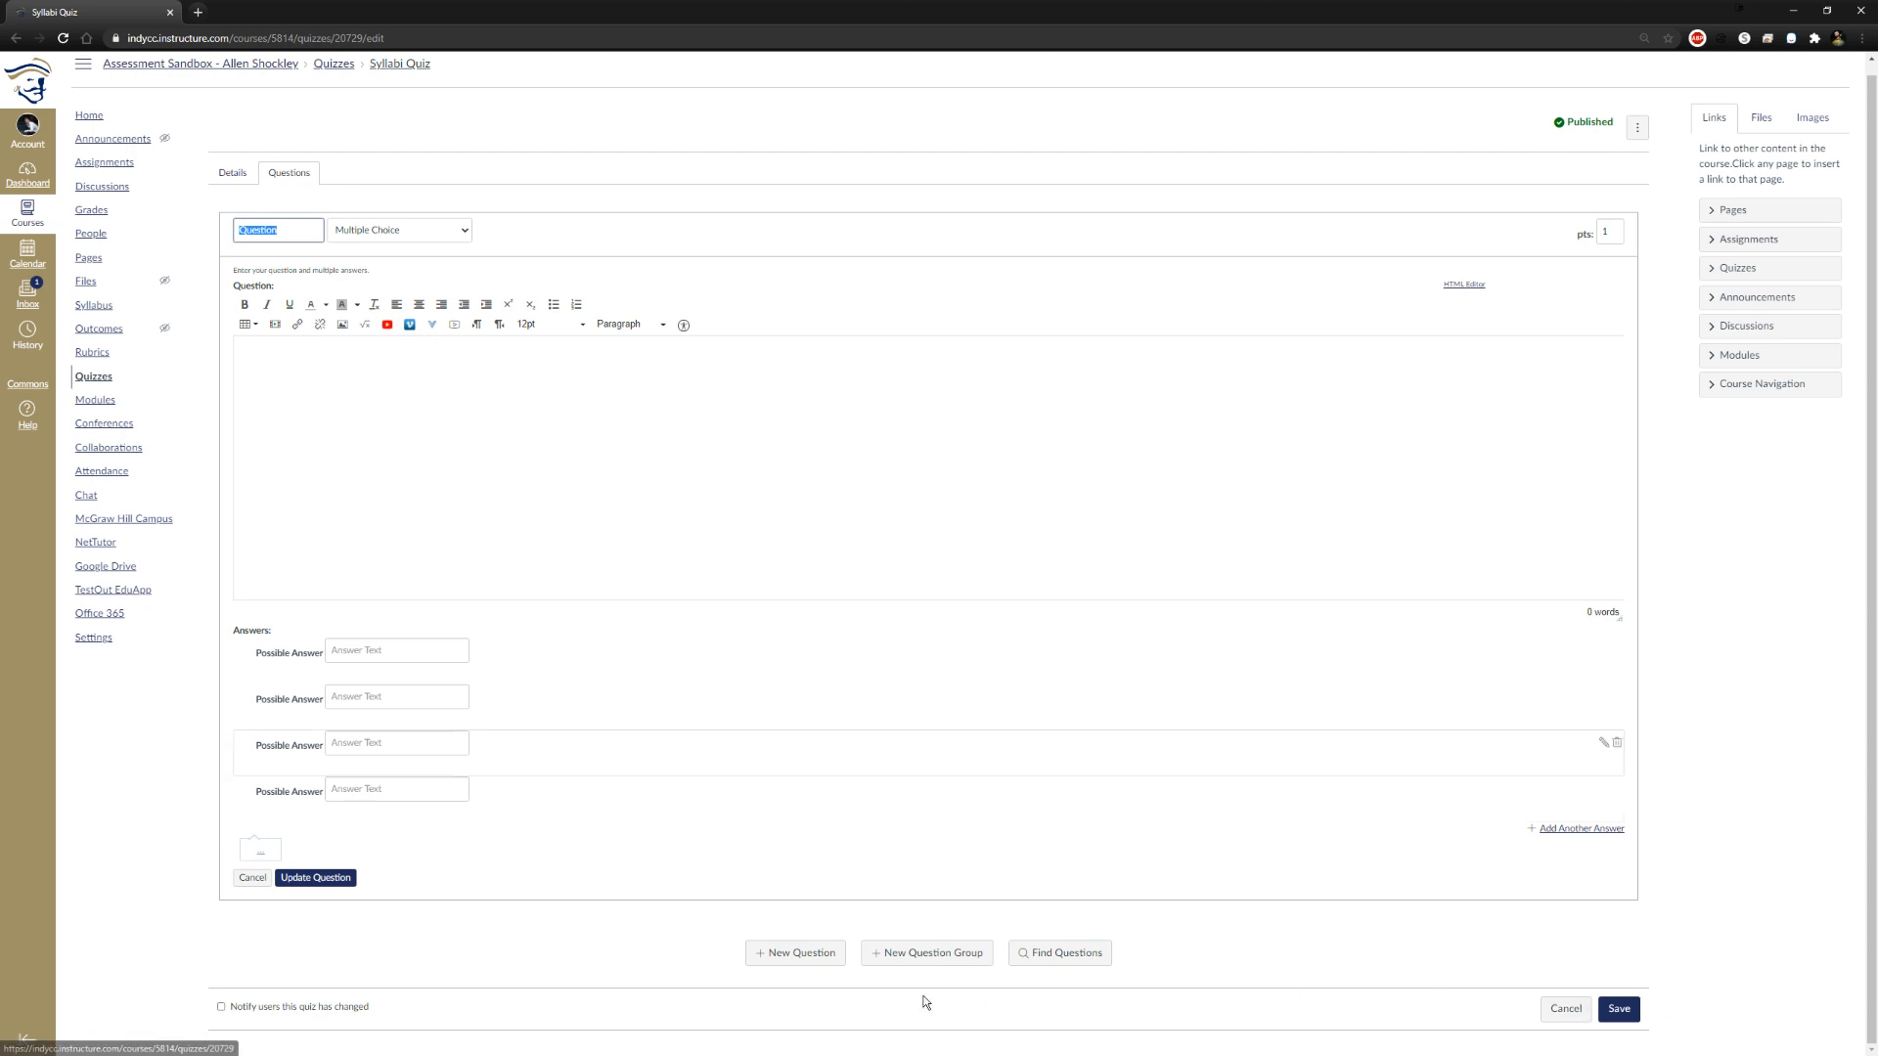
click(934, 954)
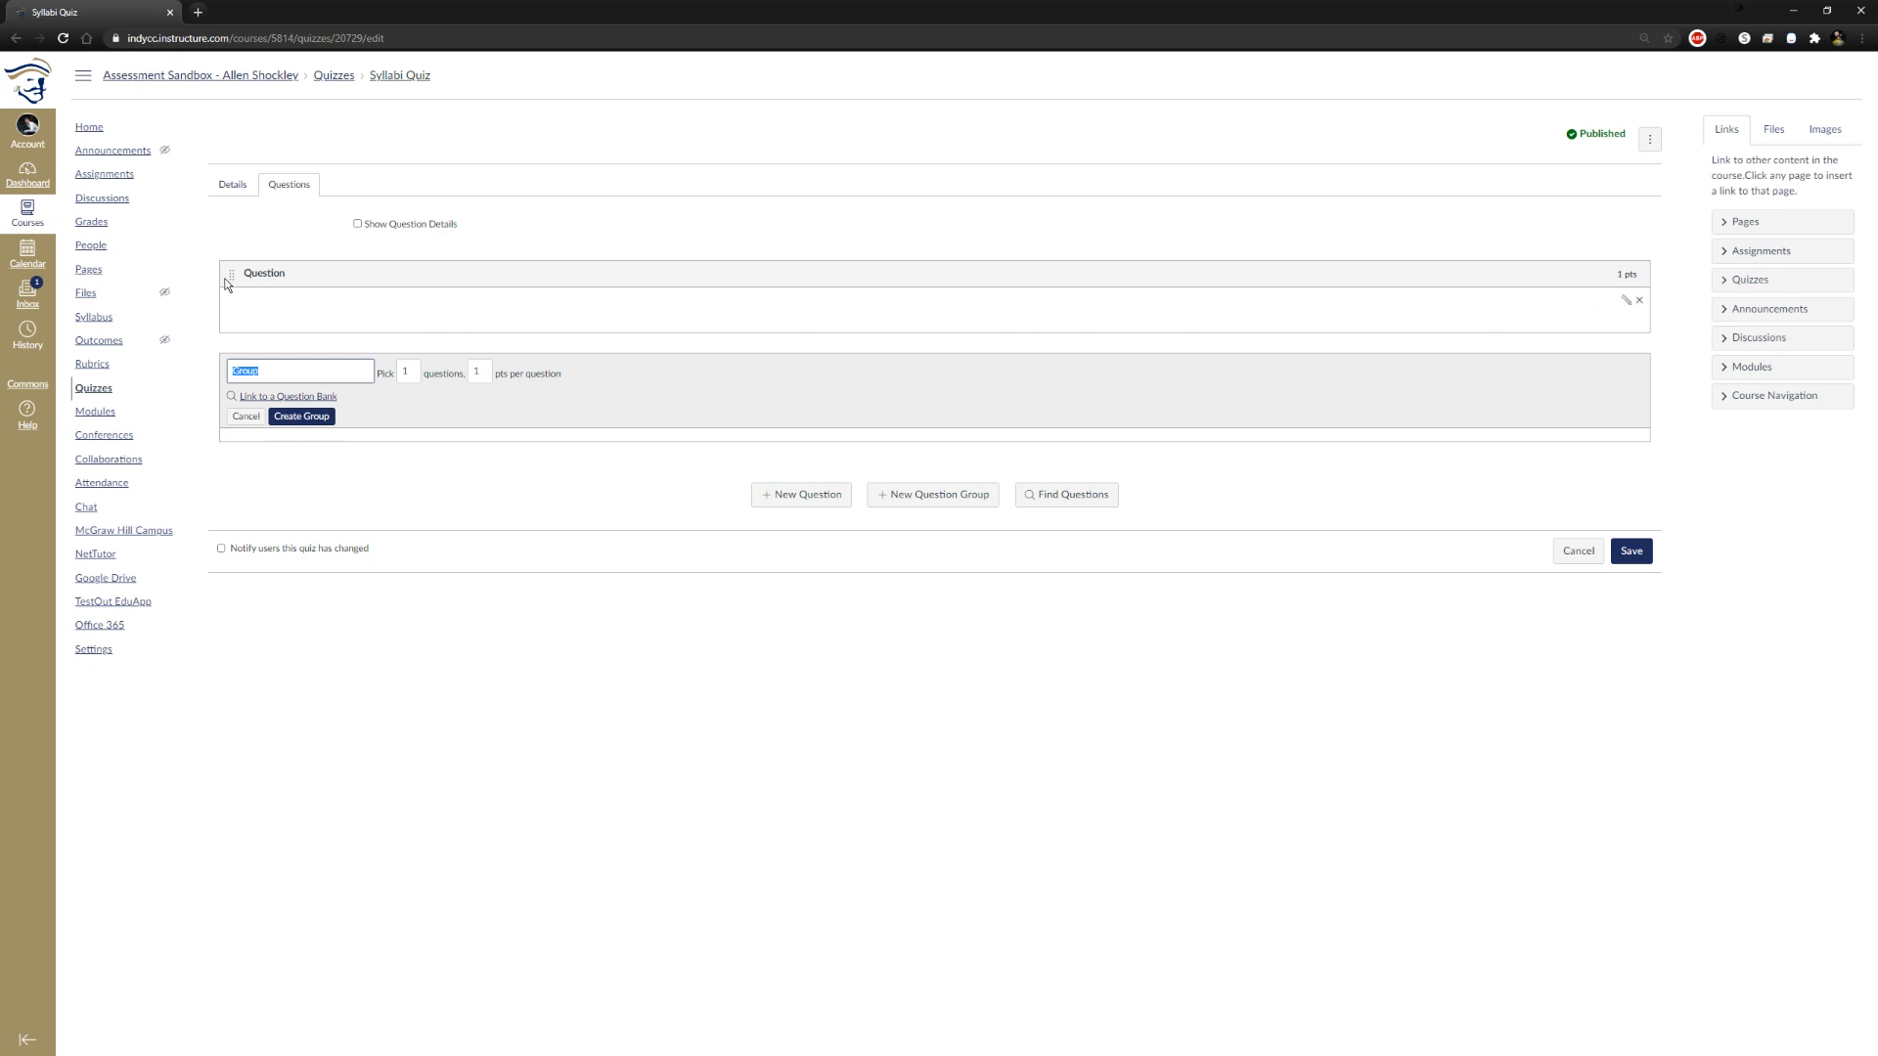
click(1641, 307)
click(1000, 115)
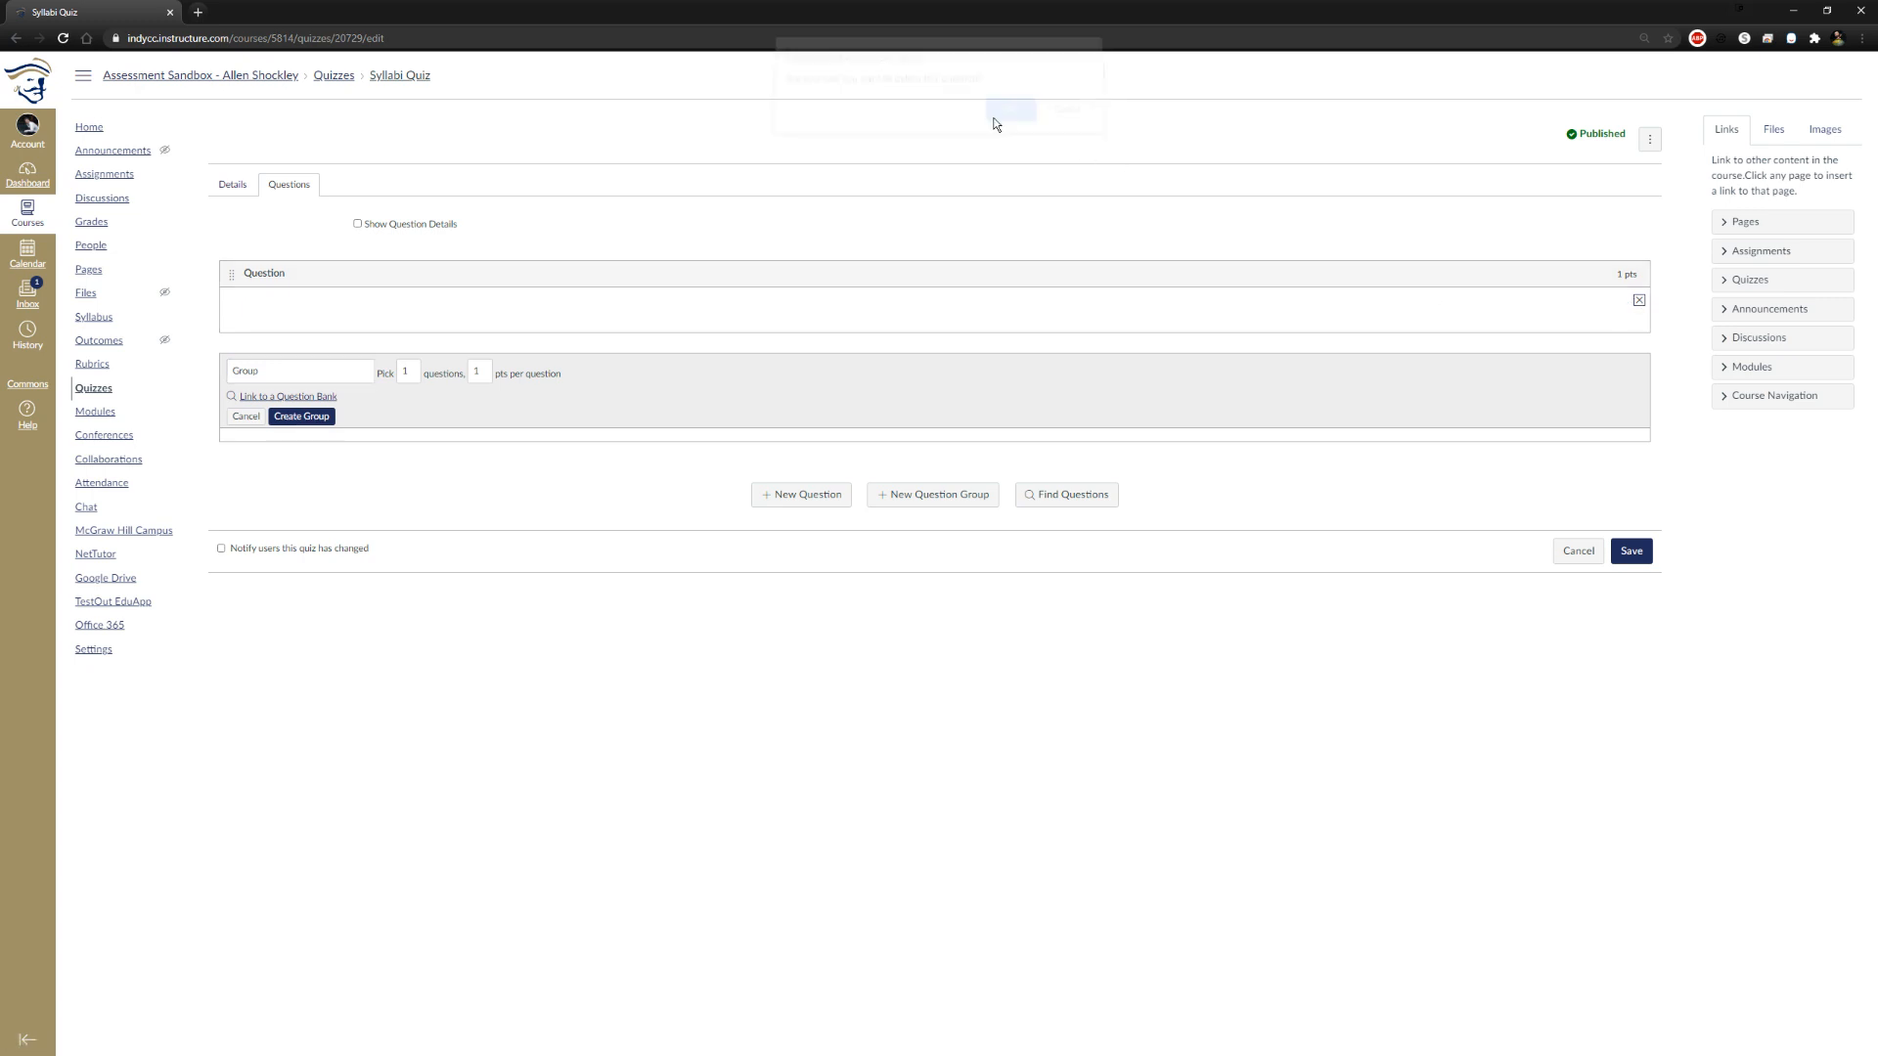
Rename the new question group and set it to pick 2 questions
click(306, 231)
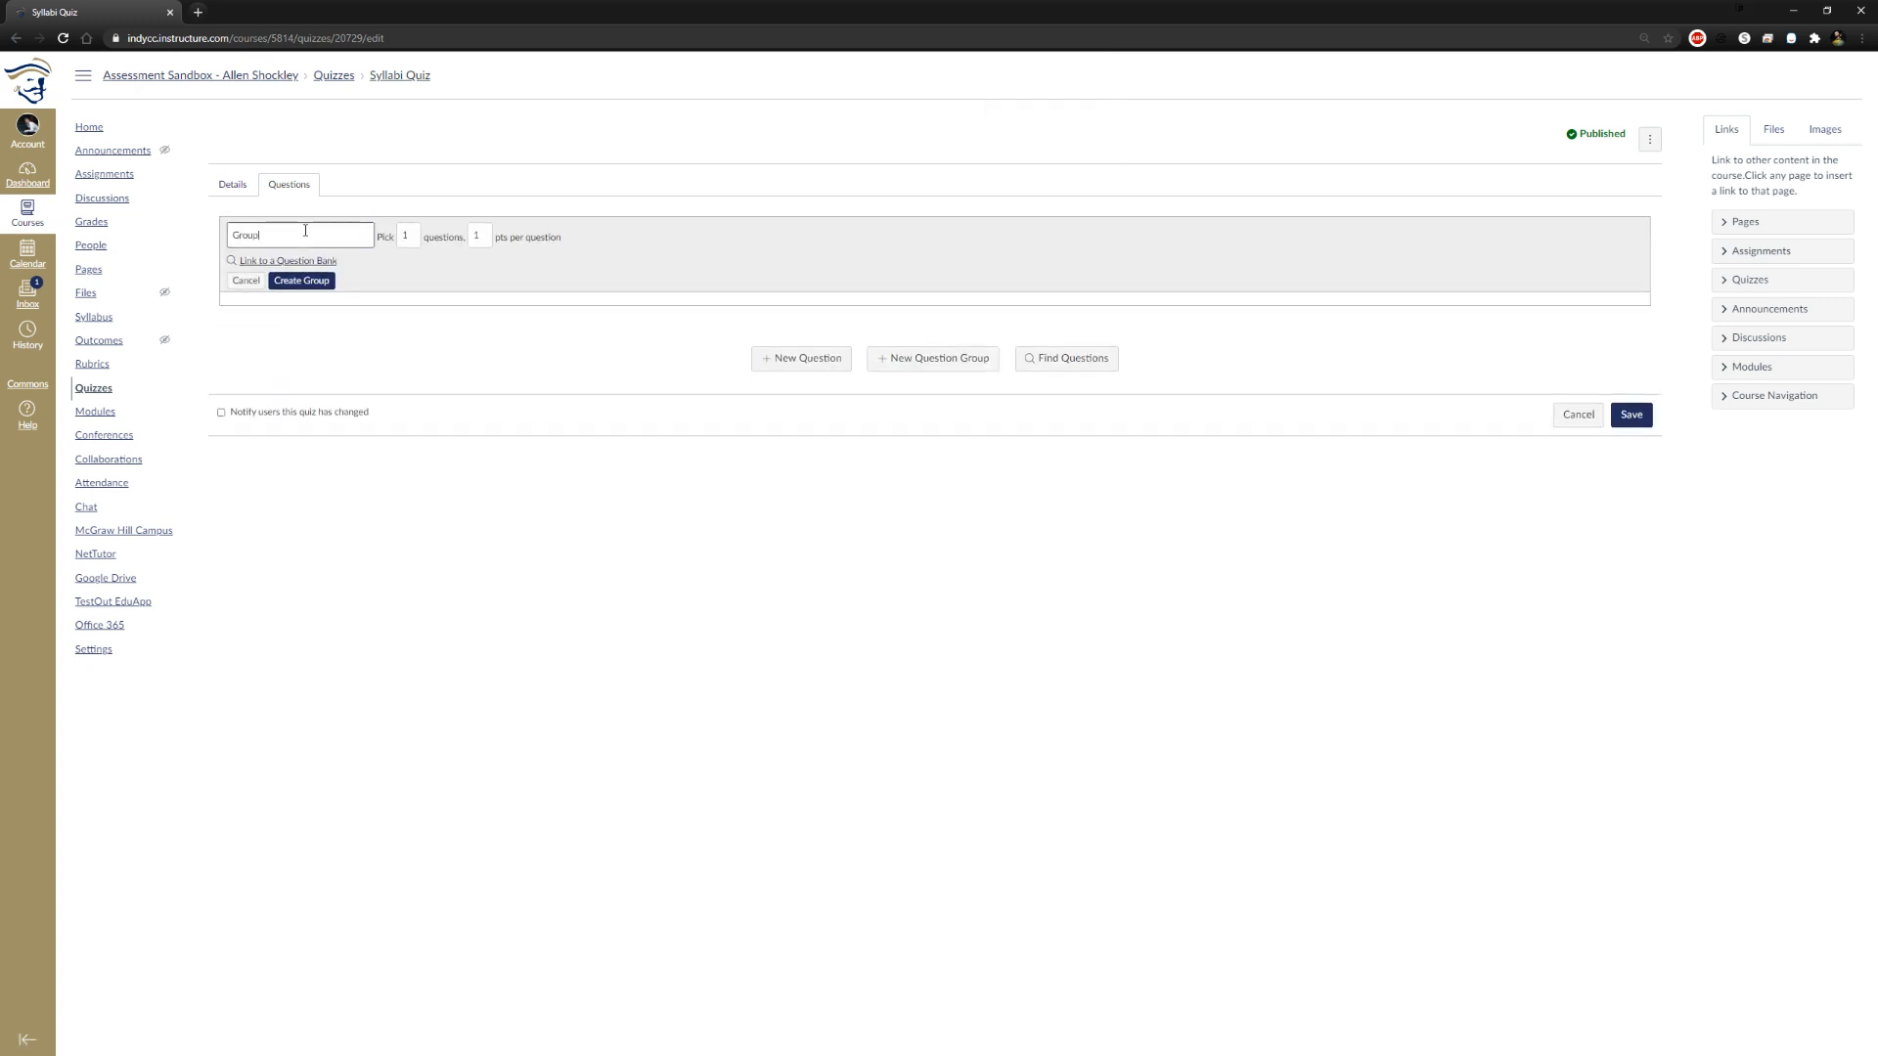
double_click(306, 231)
text(Syllabi G1)
key(Tab)
text(2)
key(Tab)
click(480, 295)
Open the course question banks from the group's question bank link and delete the Unfiled Questions bank
click(318, 264)
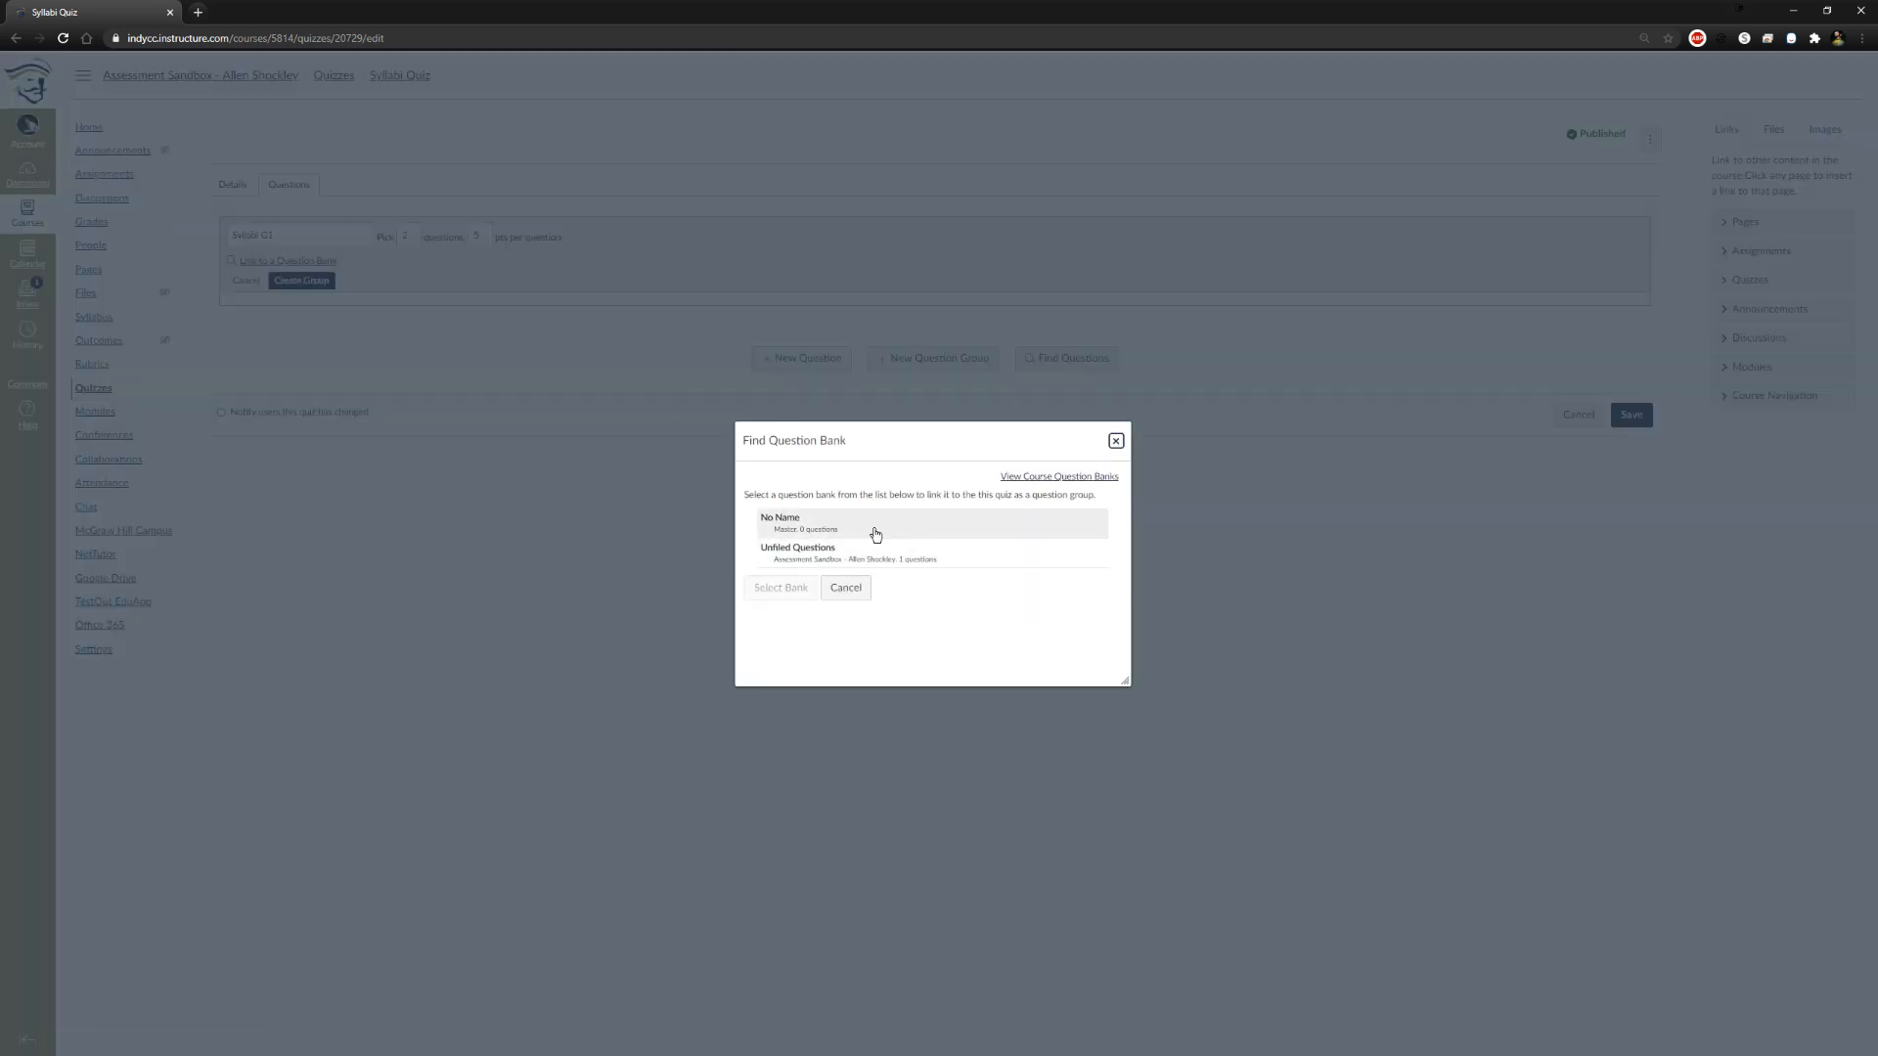
click(1045, 481)
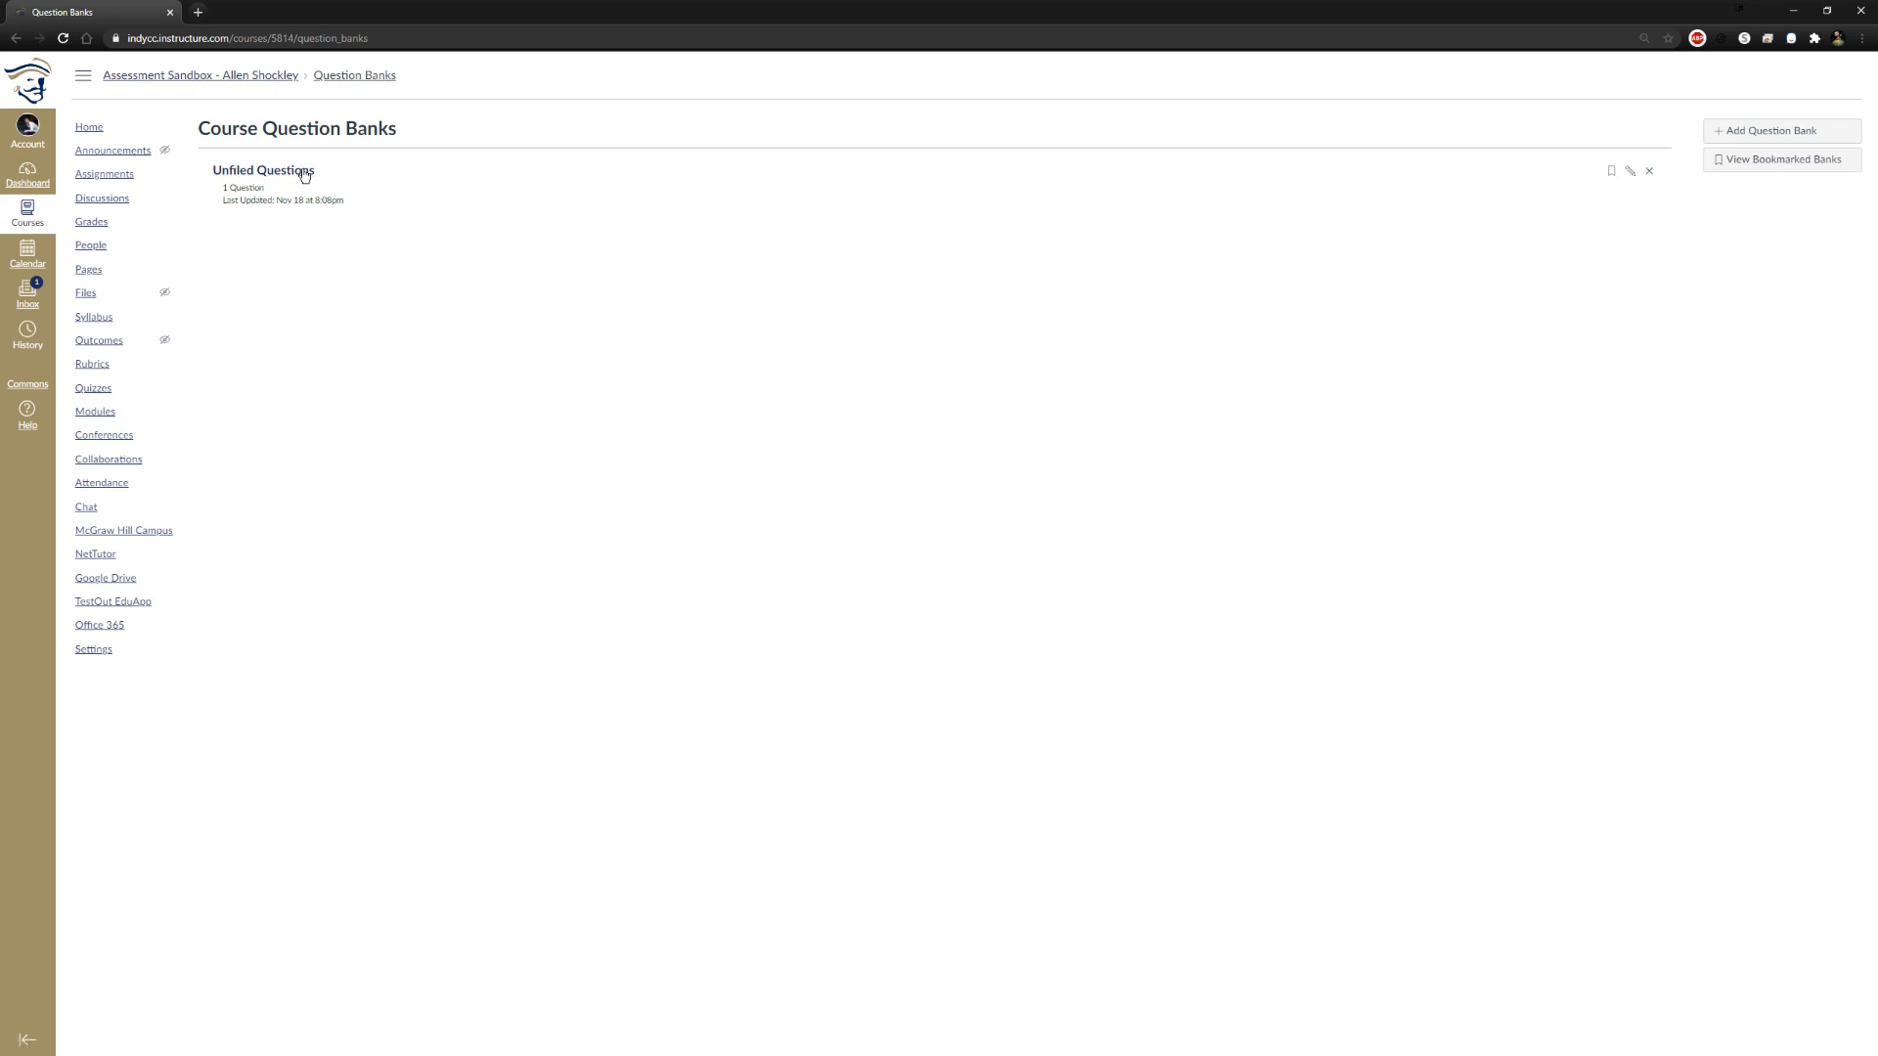
click(1649, 171)
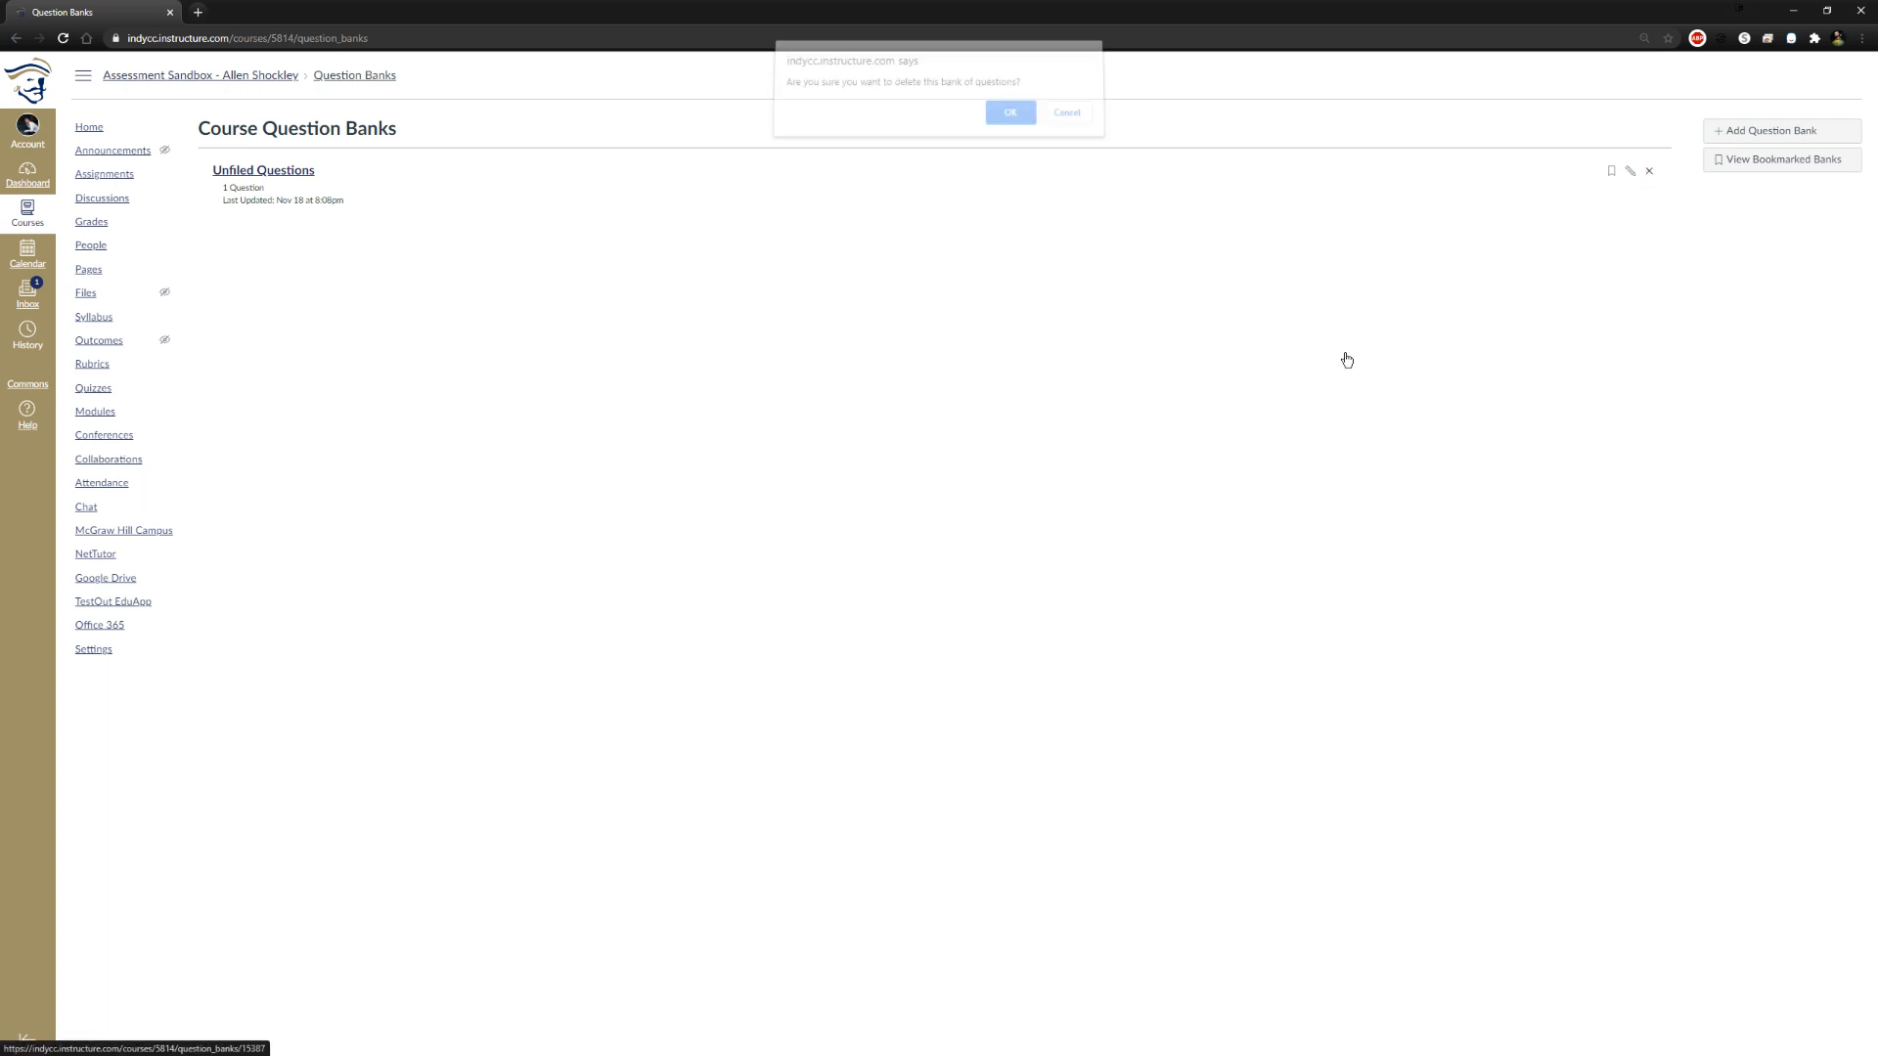
click(1009, 119)
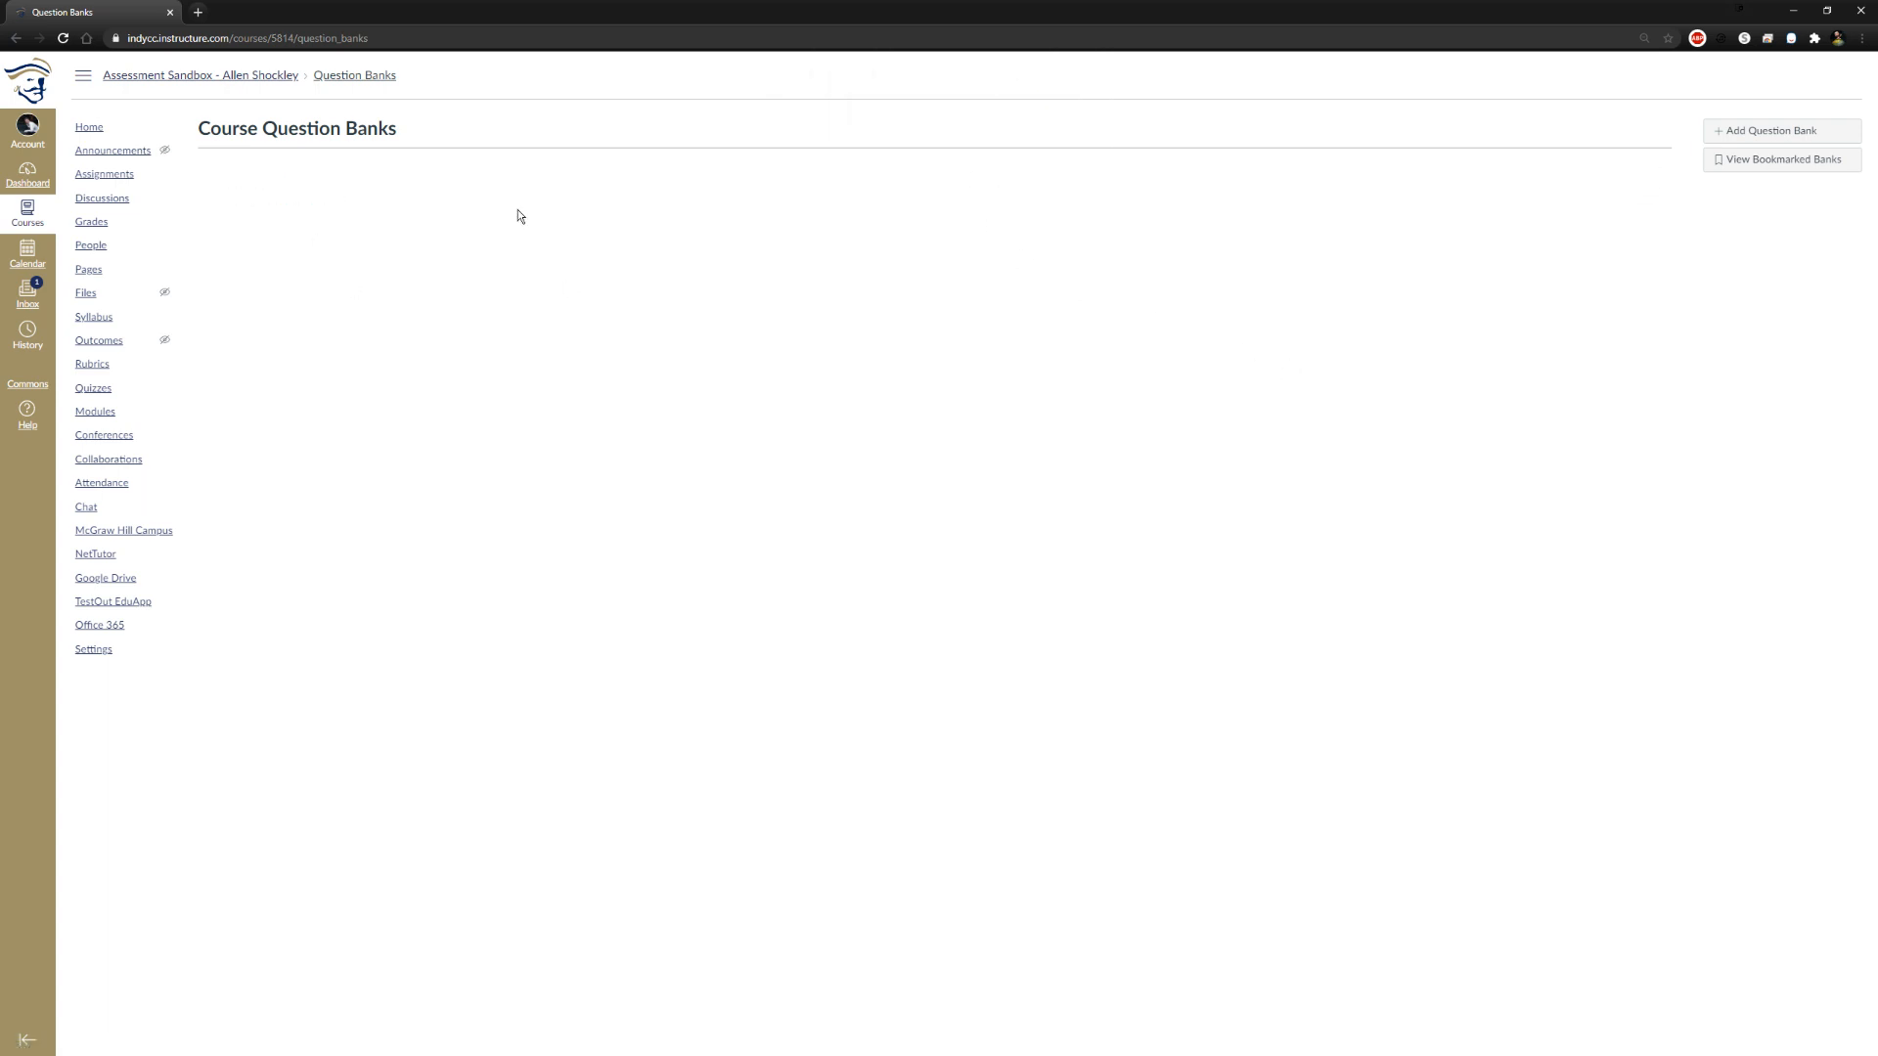
Add a course question bank named Syllabi
click(1790, 130)
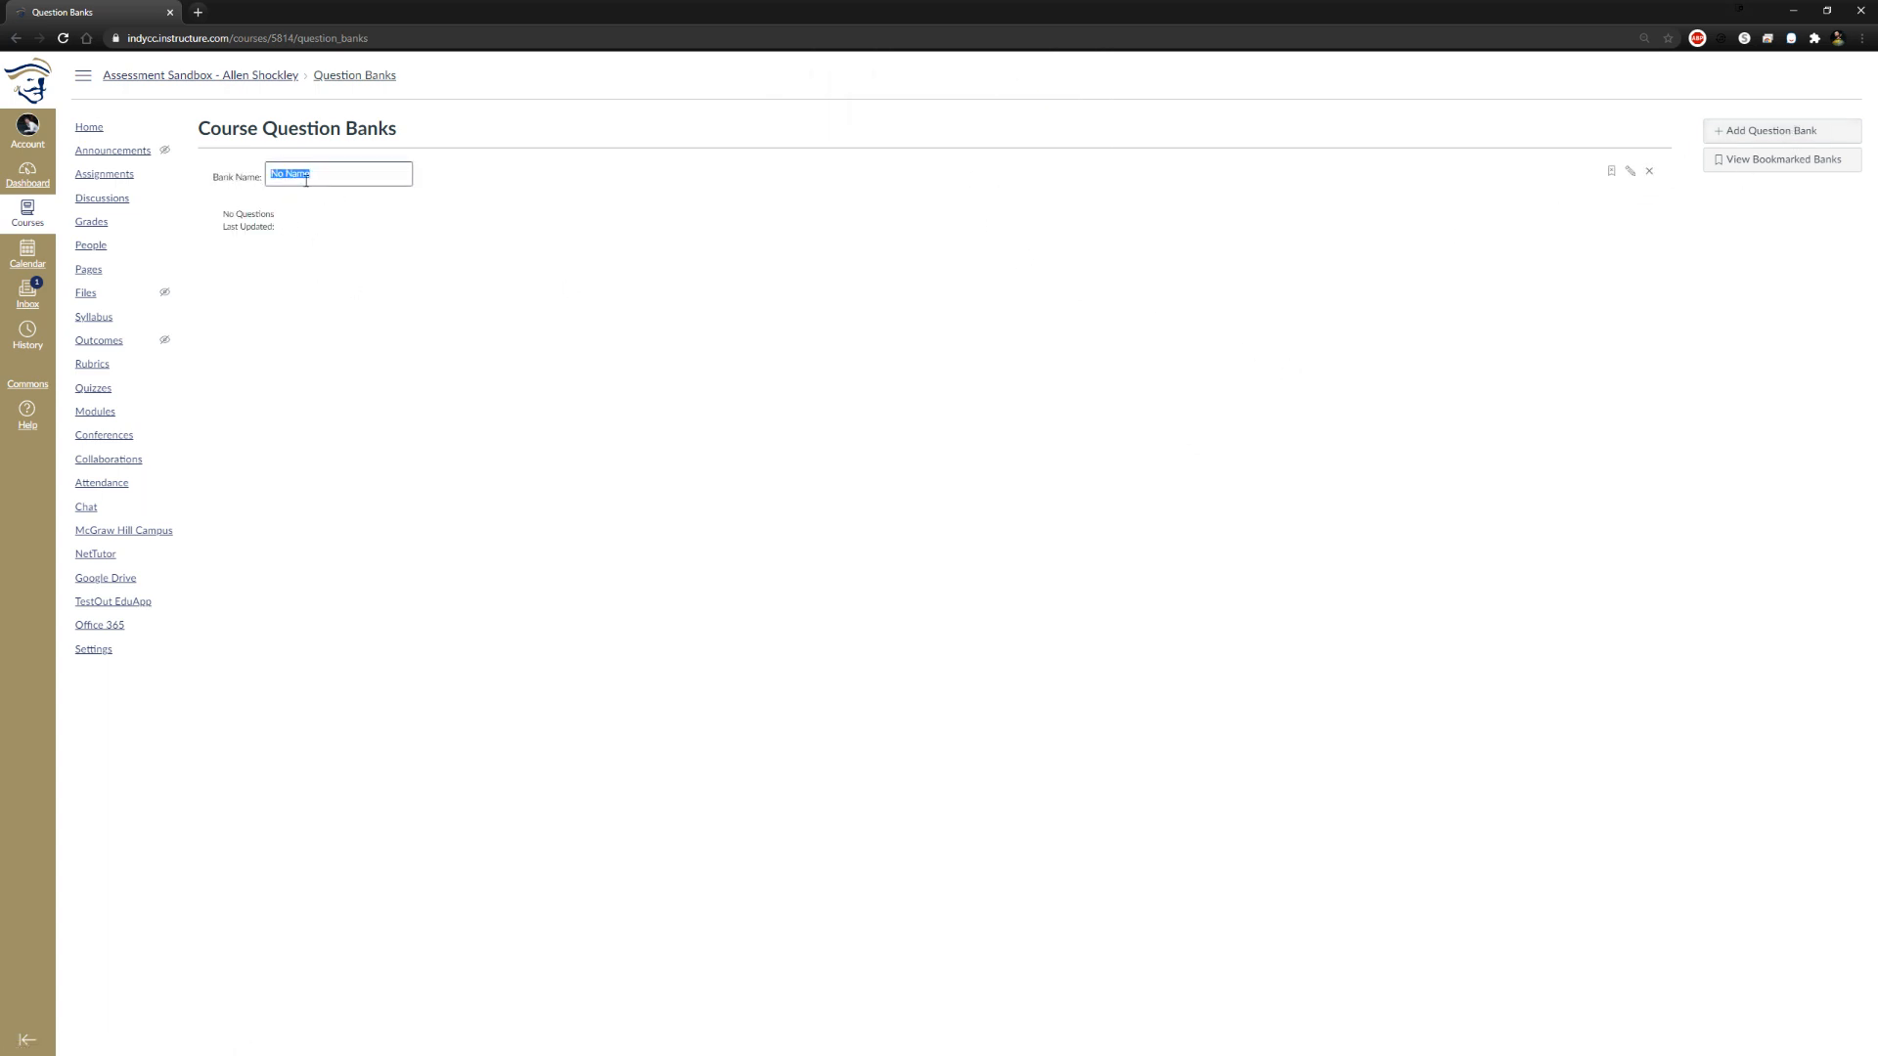
text(Syllabi)
key(Return)
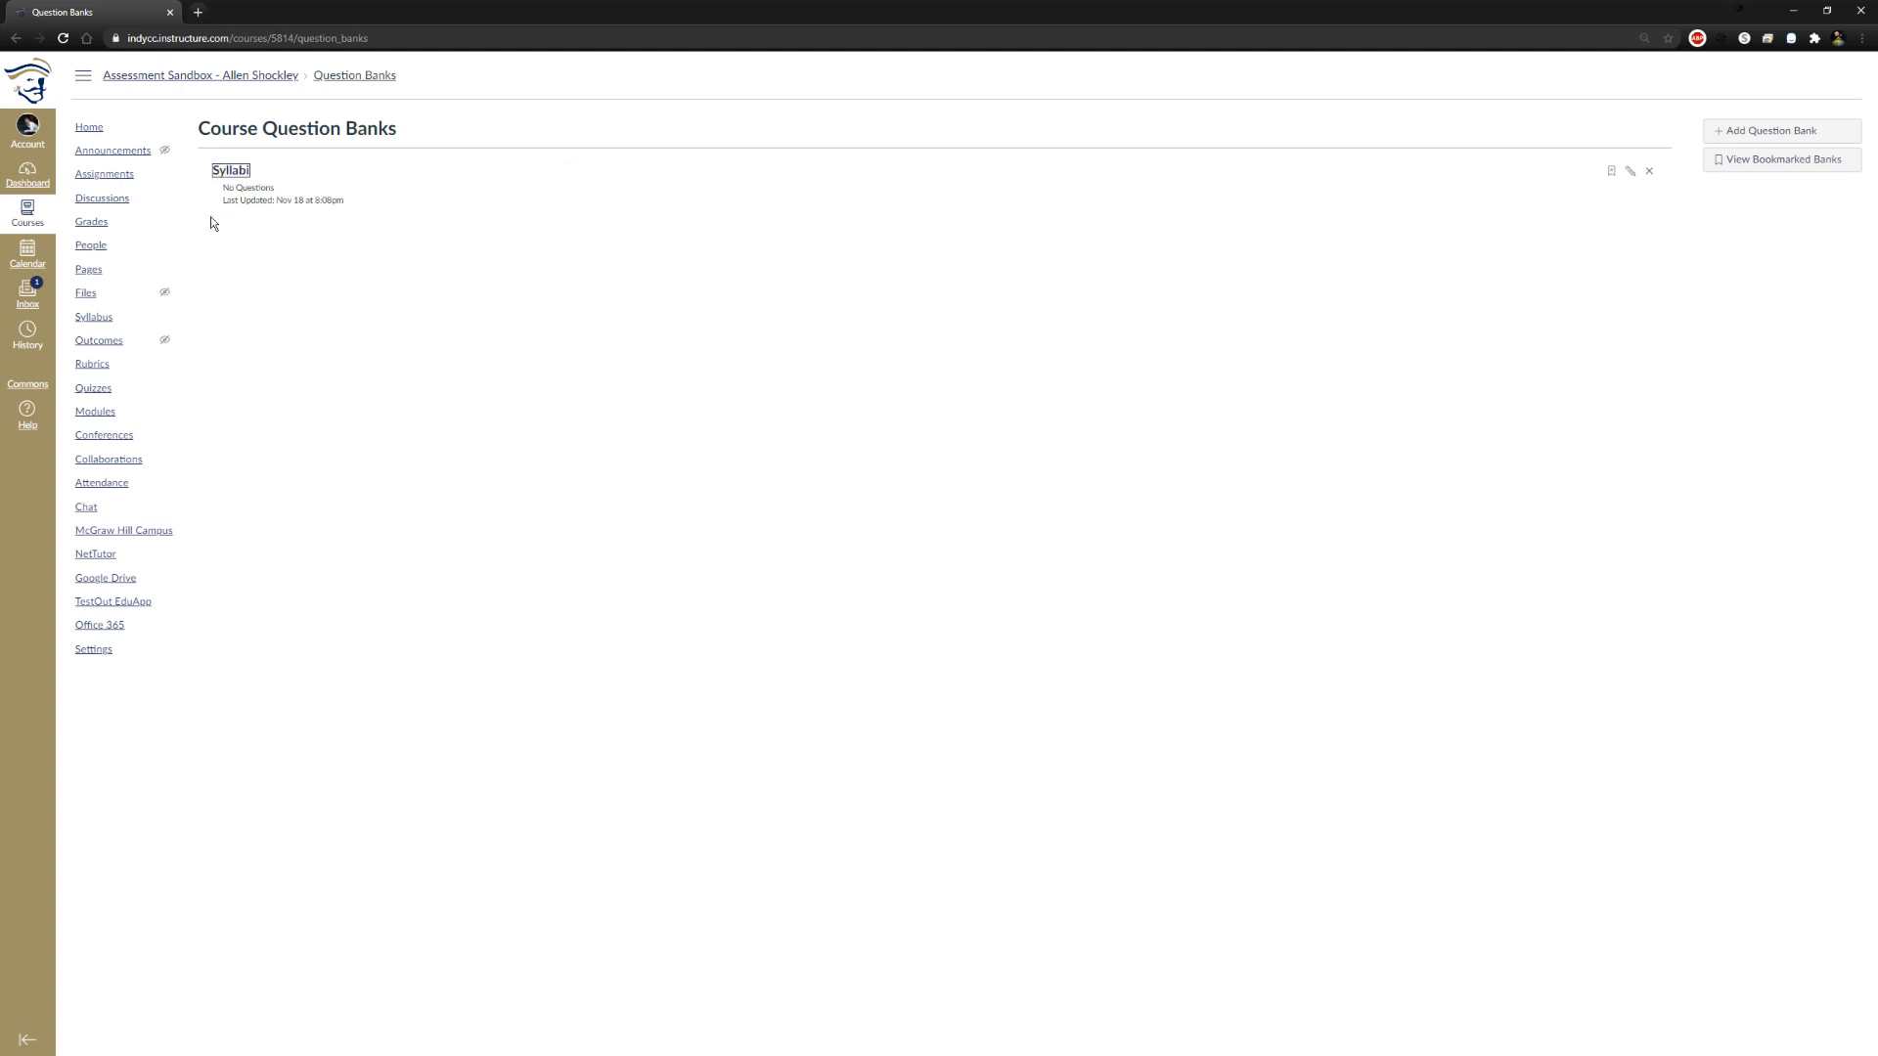
Examine the Syllabi question bank, its Show Question Details option, and its name editing in the course question banks
click(215, 176)
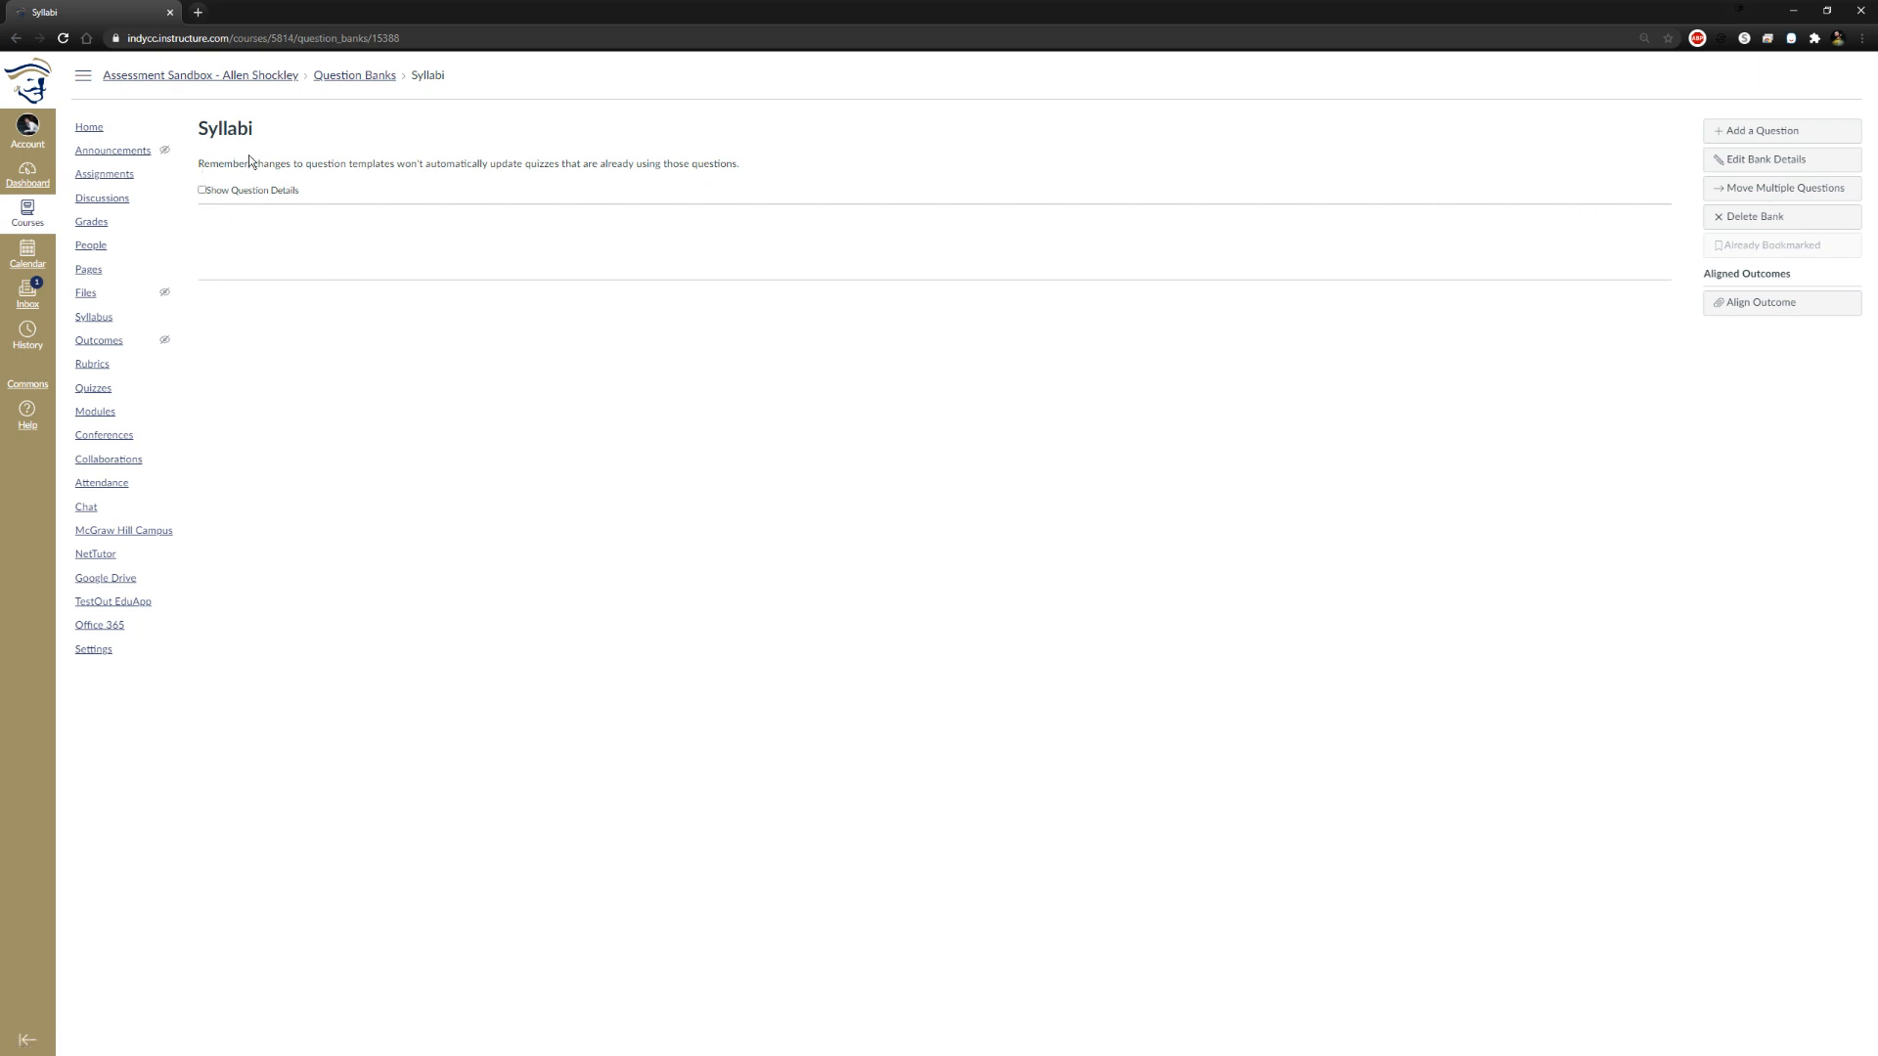
click(202, 191)
click(202, 190)
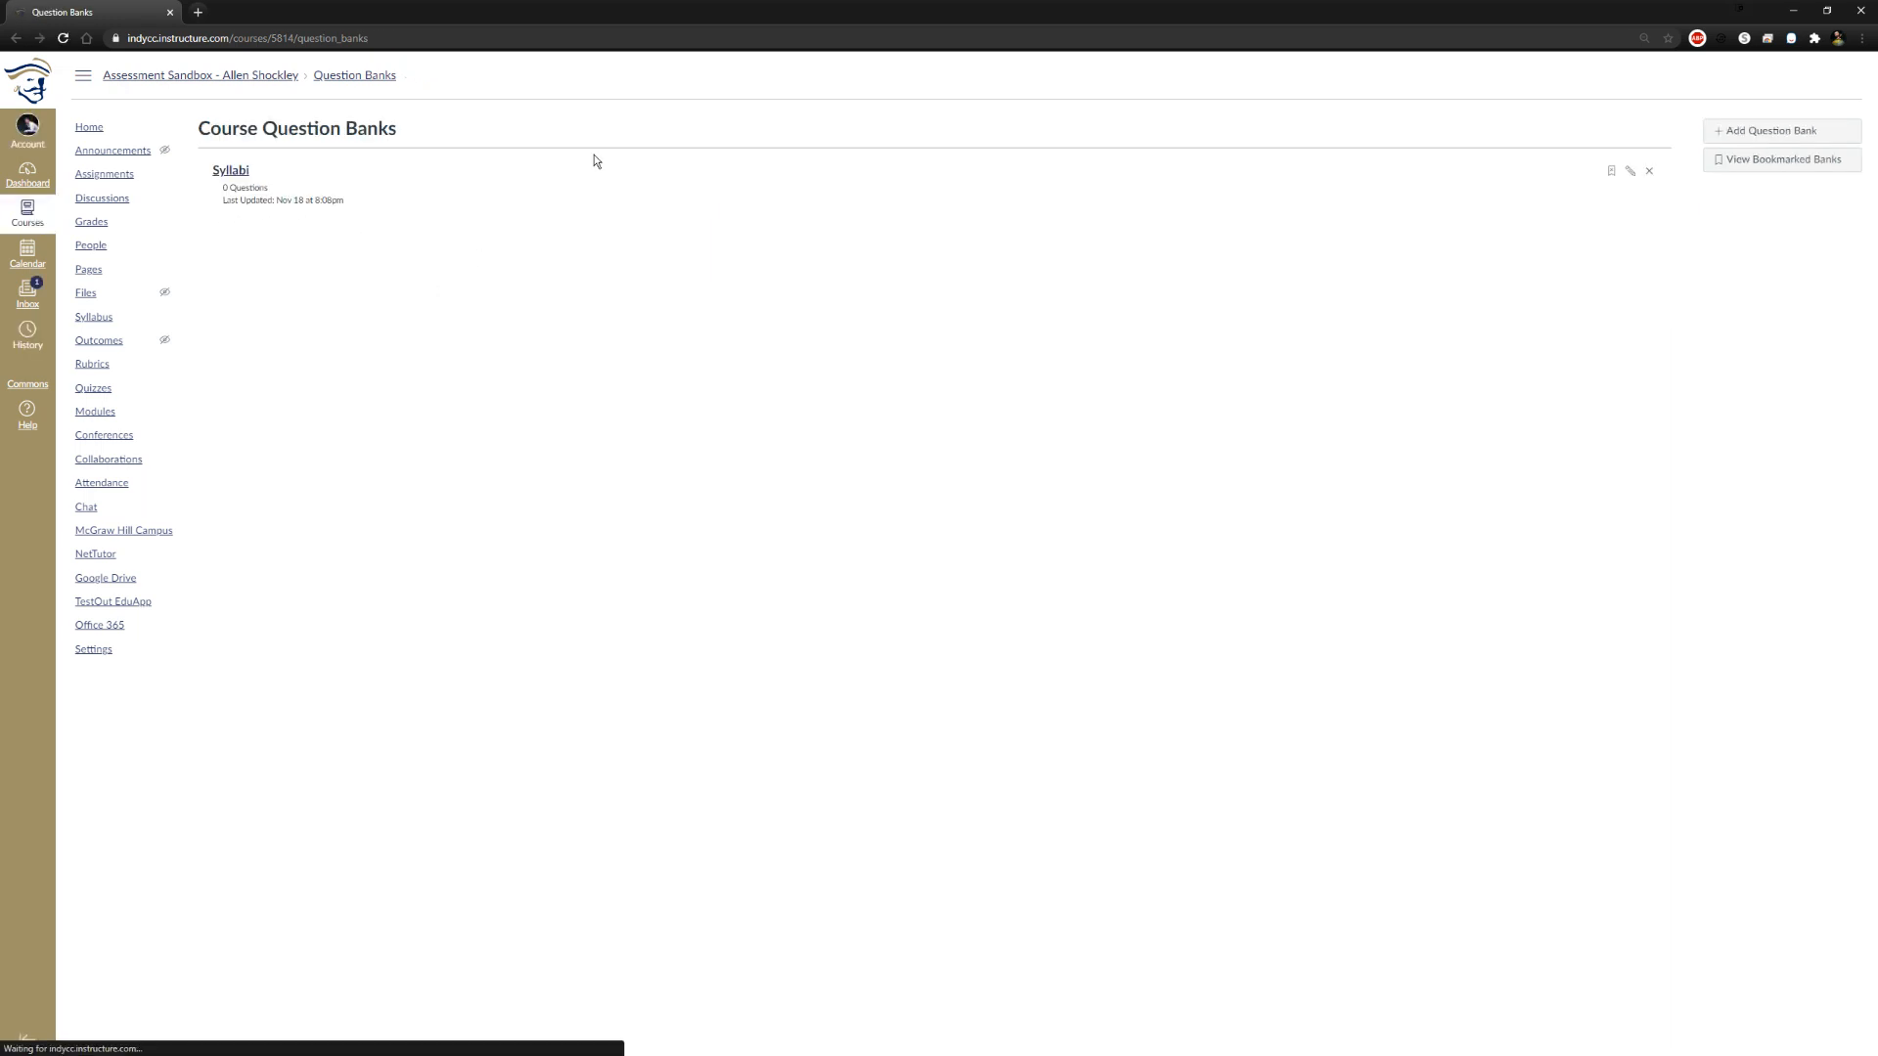
click(1629, 175)
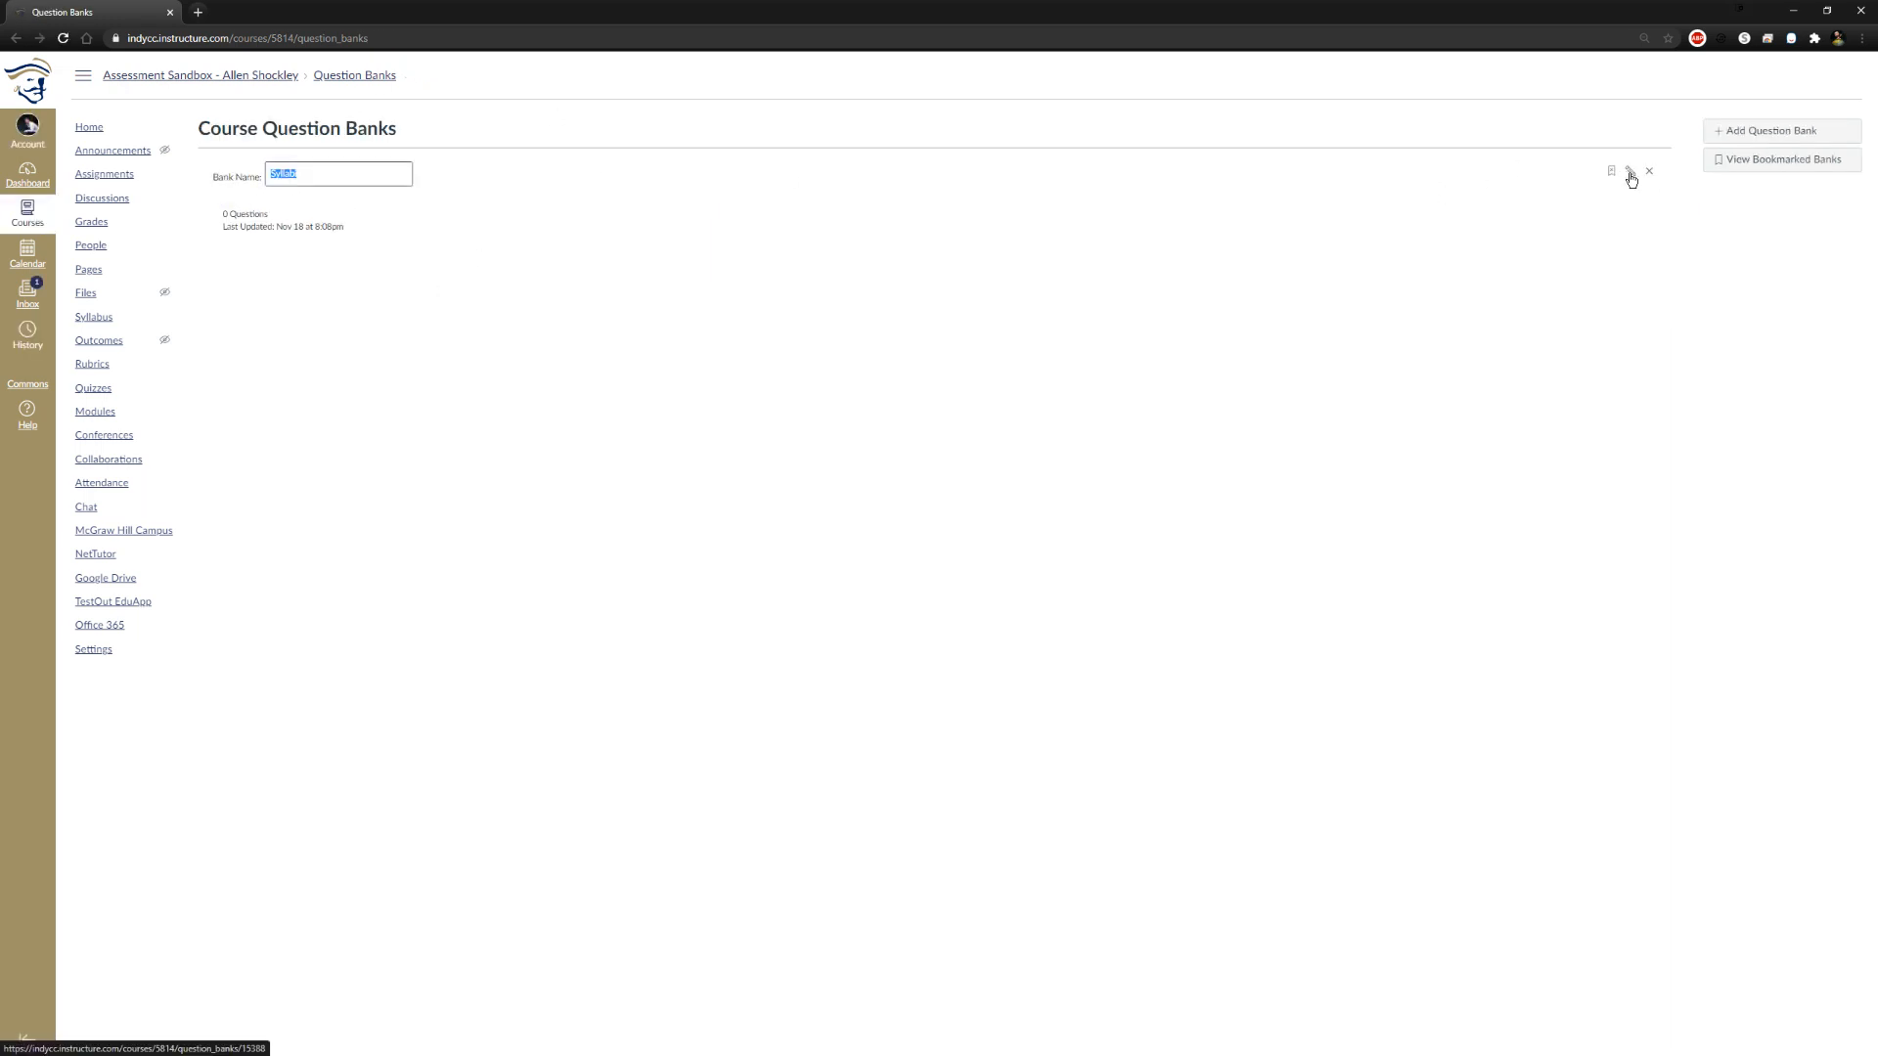
click(1651, 233)
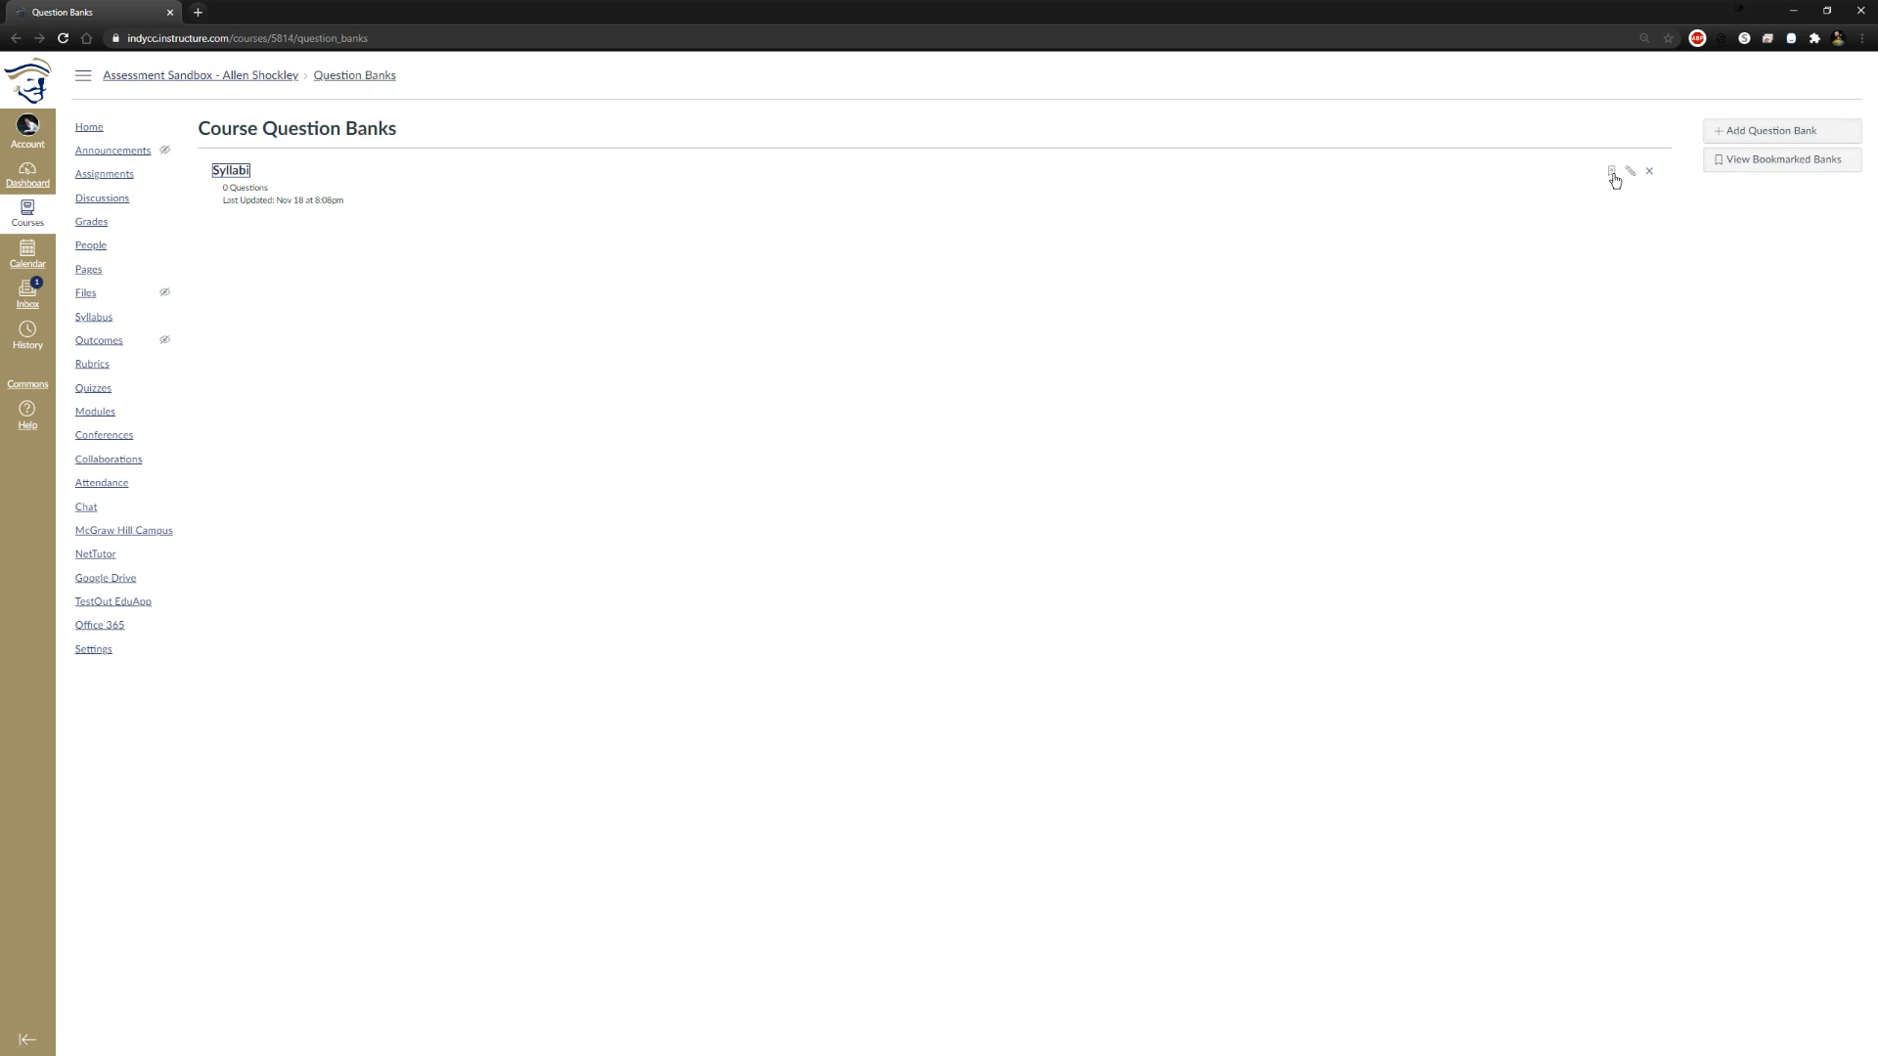
click(346, 73)
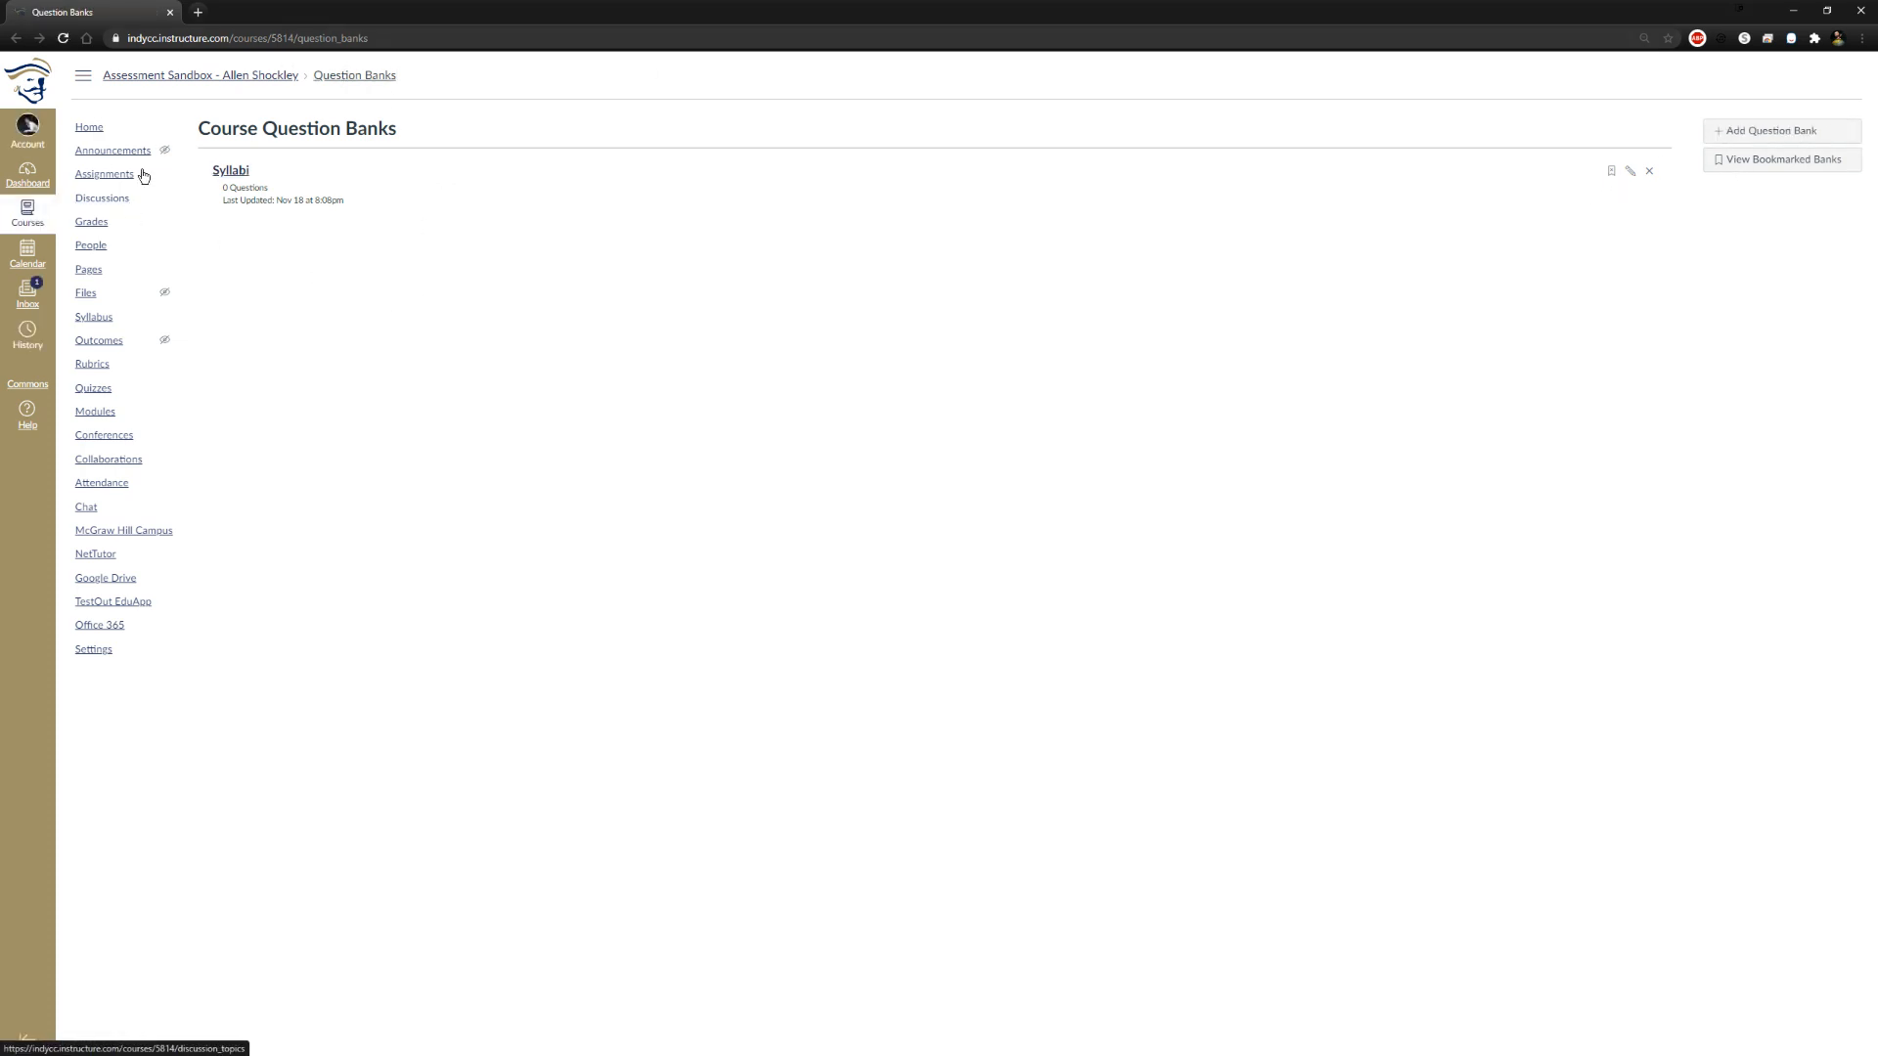
Reopen the Syllabi Quiz for editing and display its questions
click(98, 396)
click(279, 225)
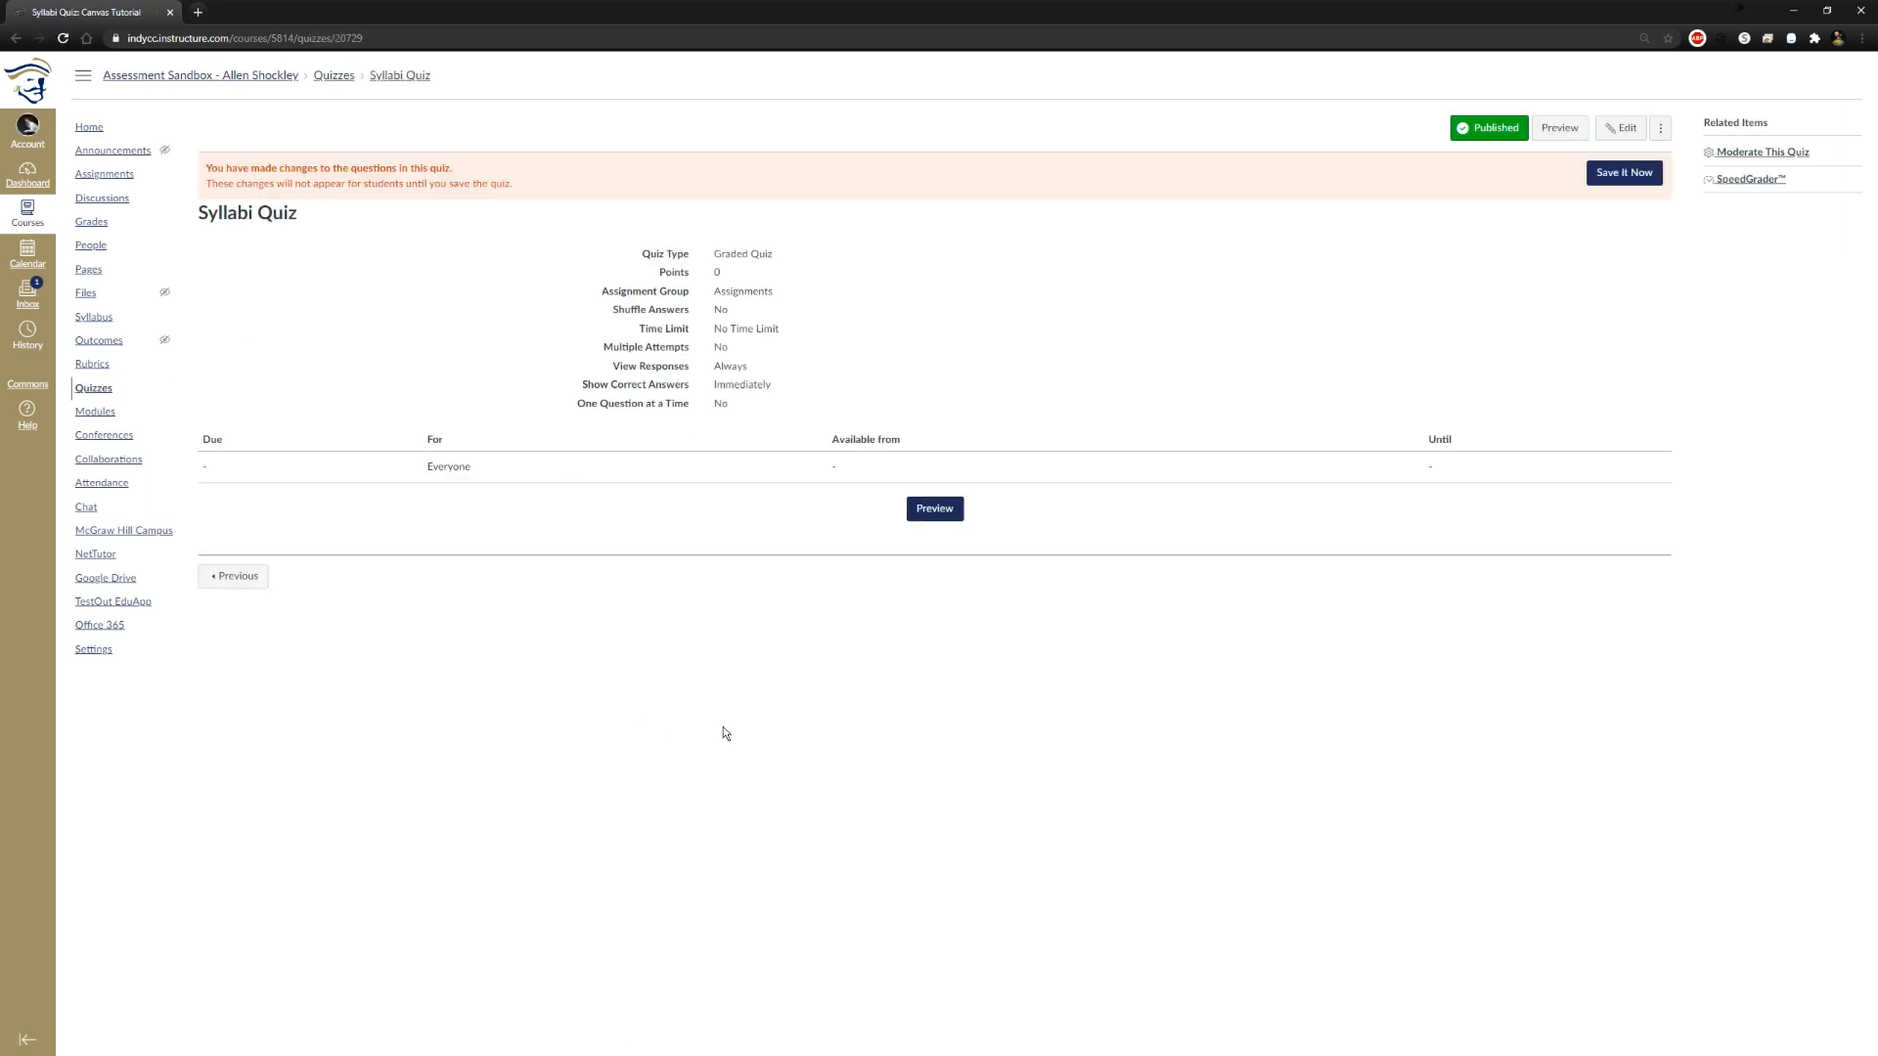
click(1663, 128)
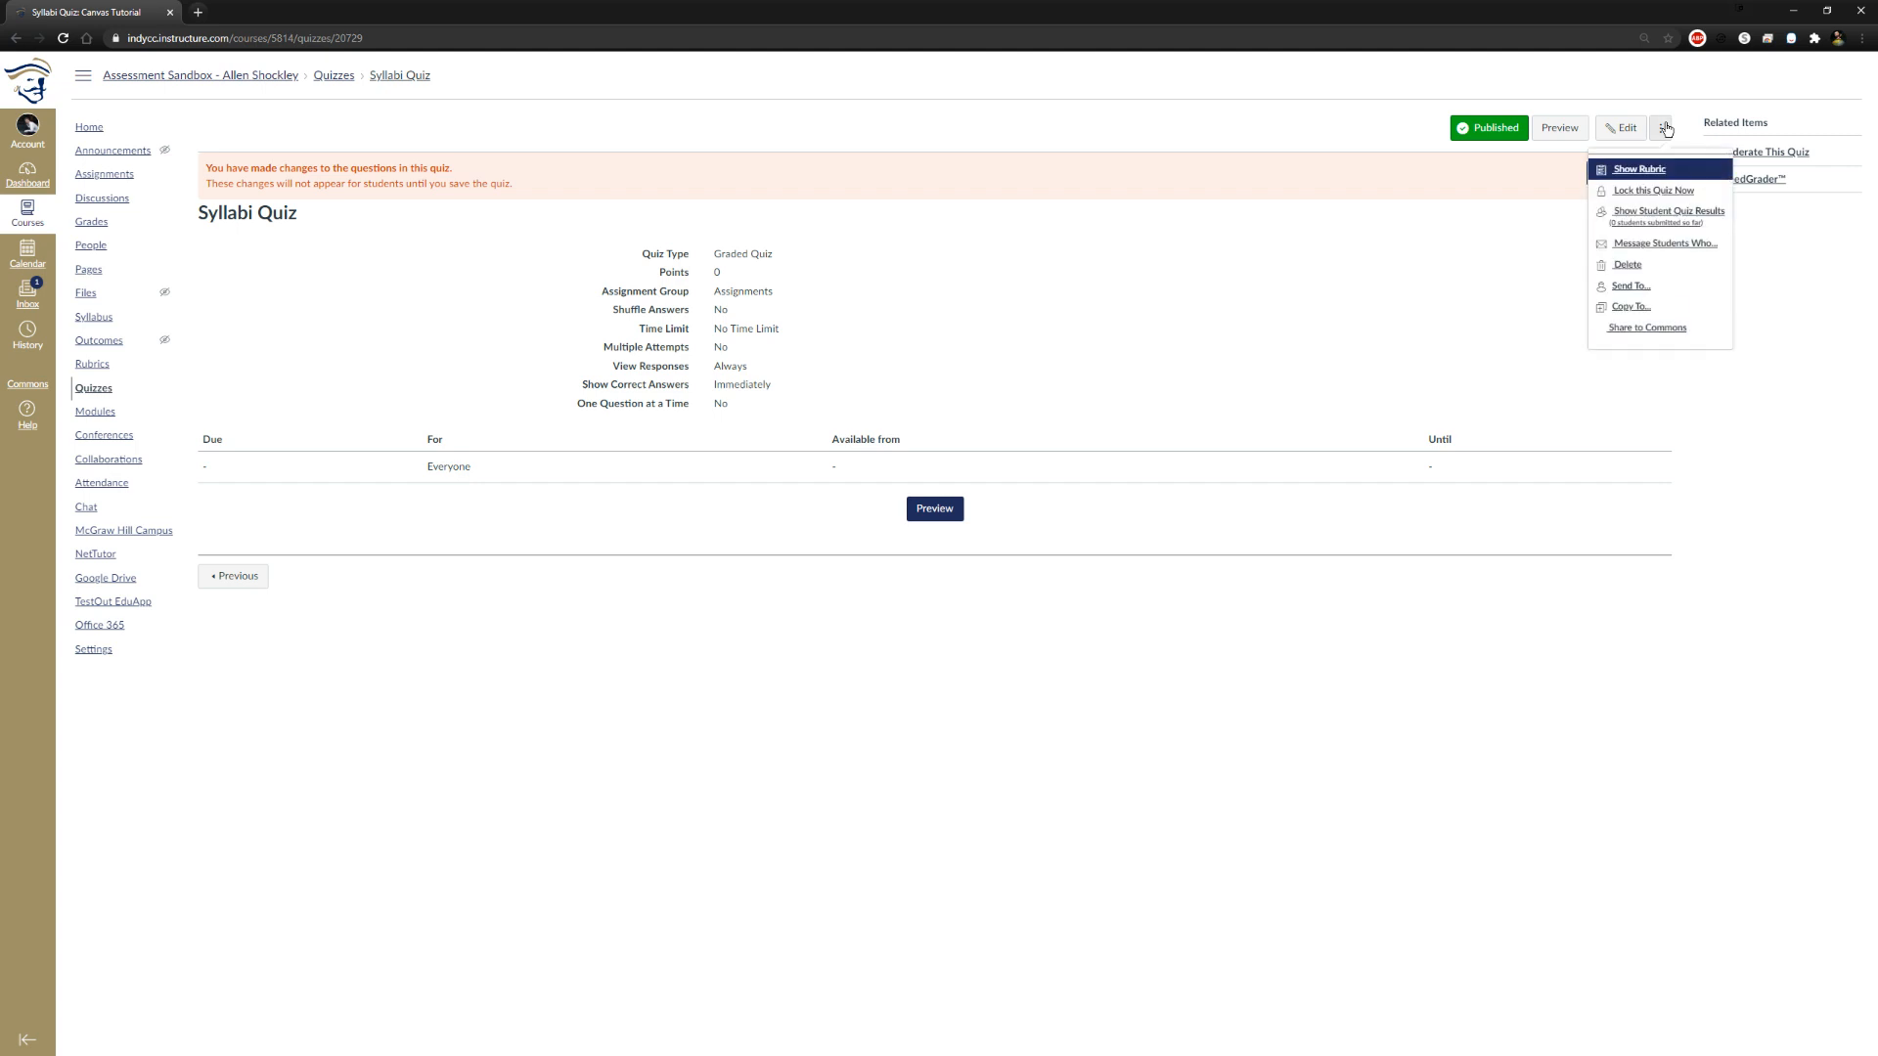
click(1620, 127)
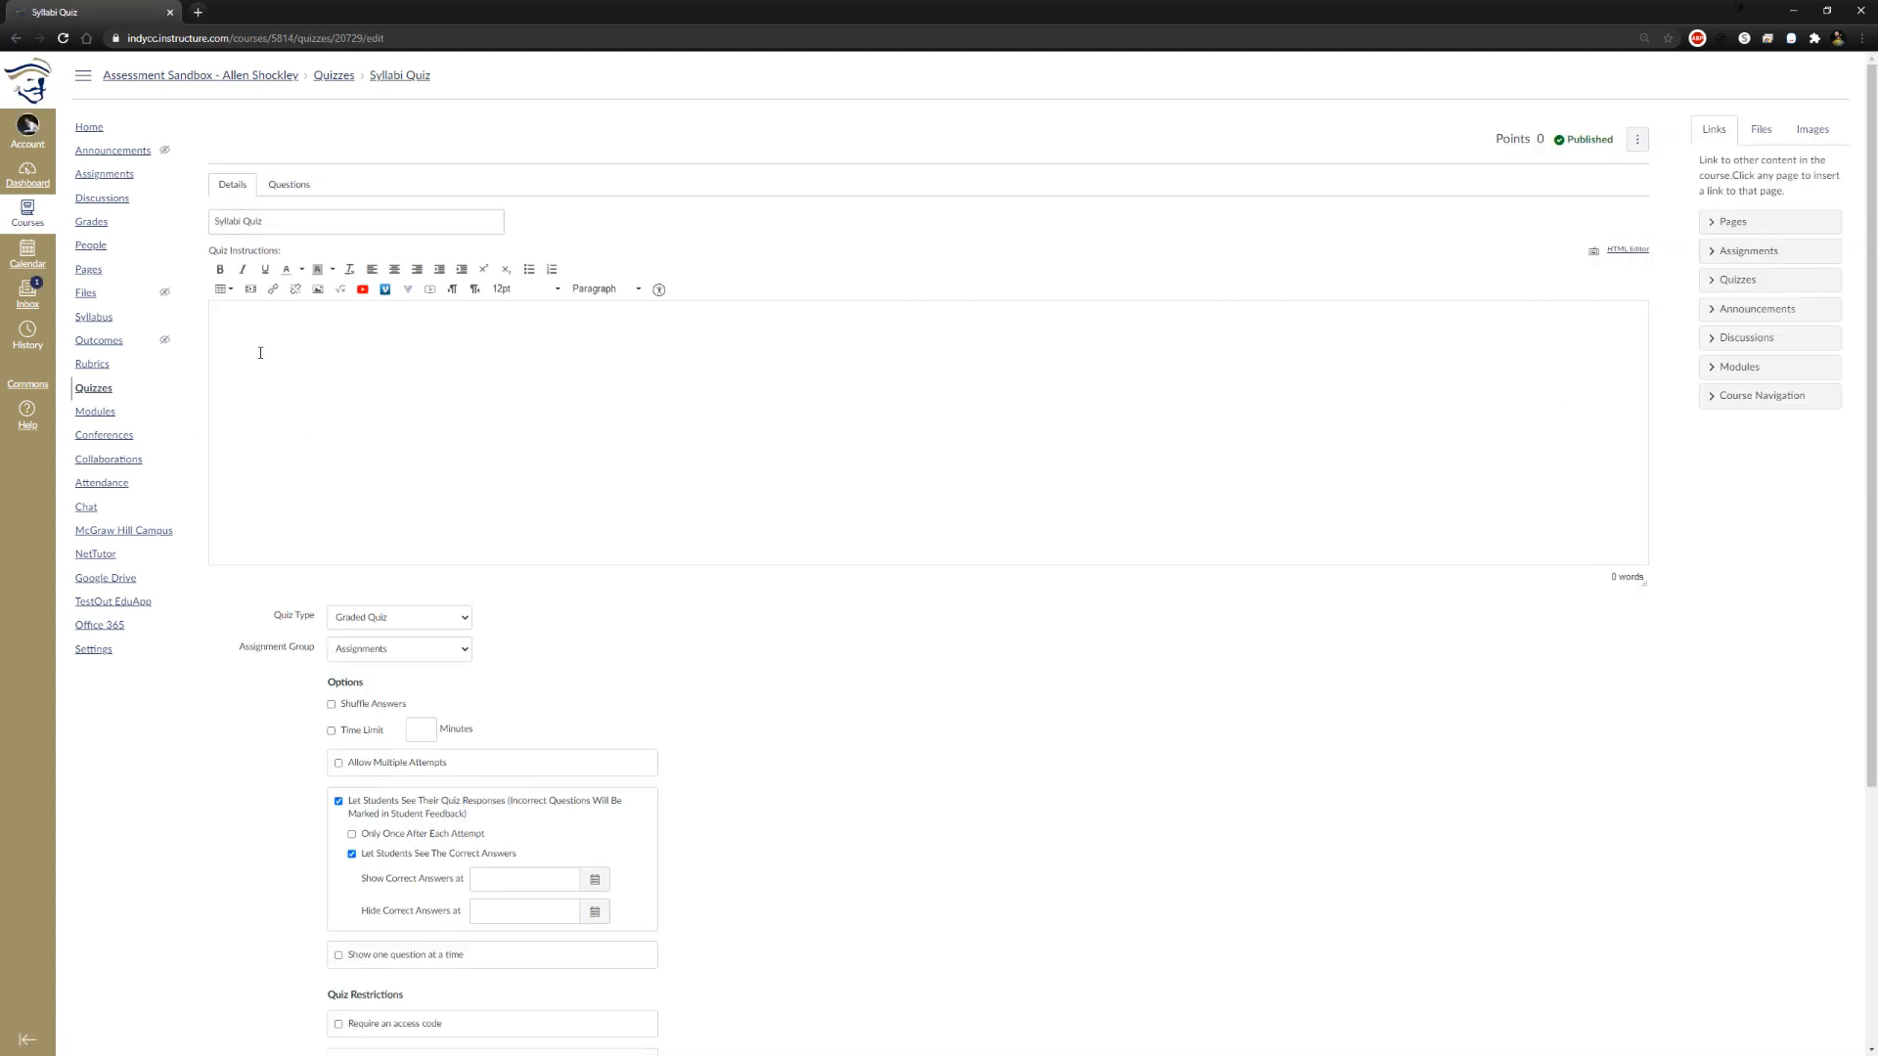
click(300, 185)
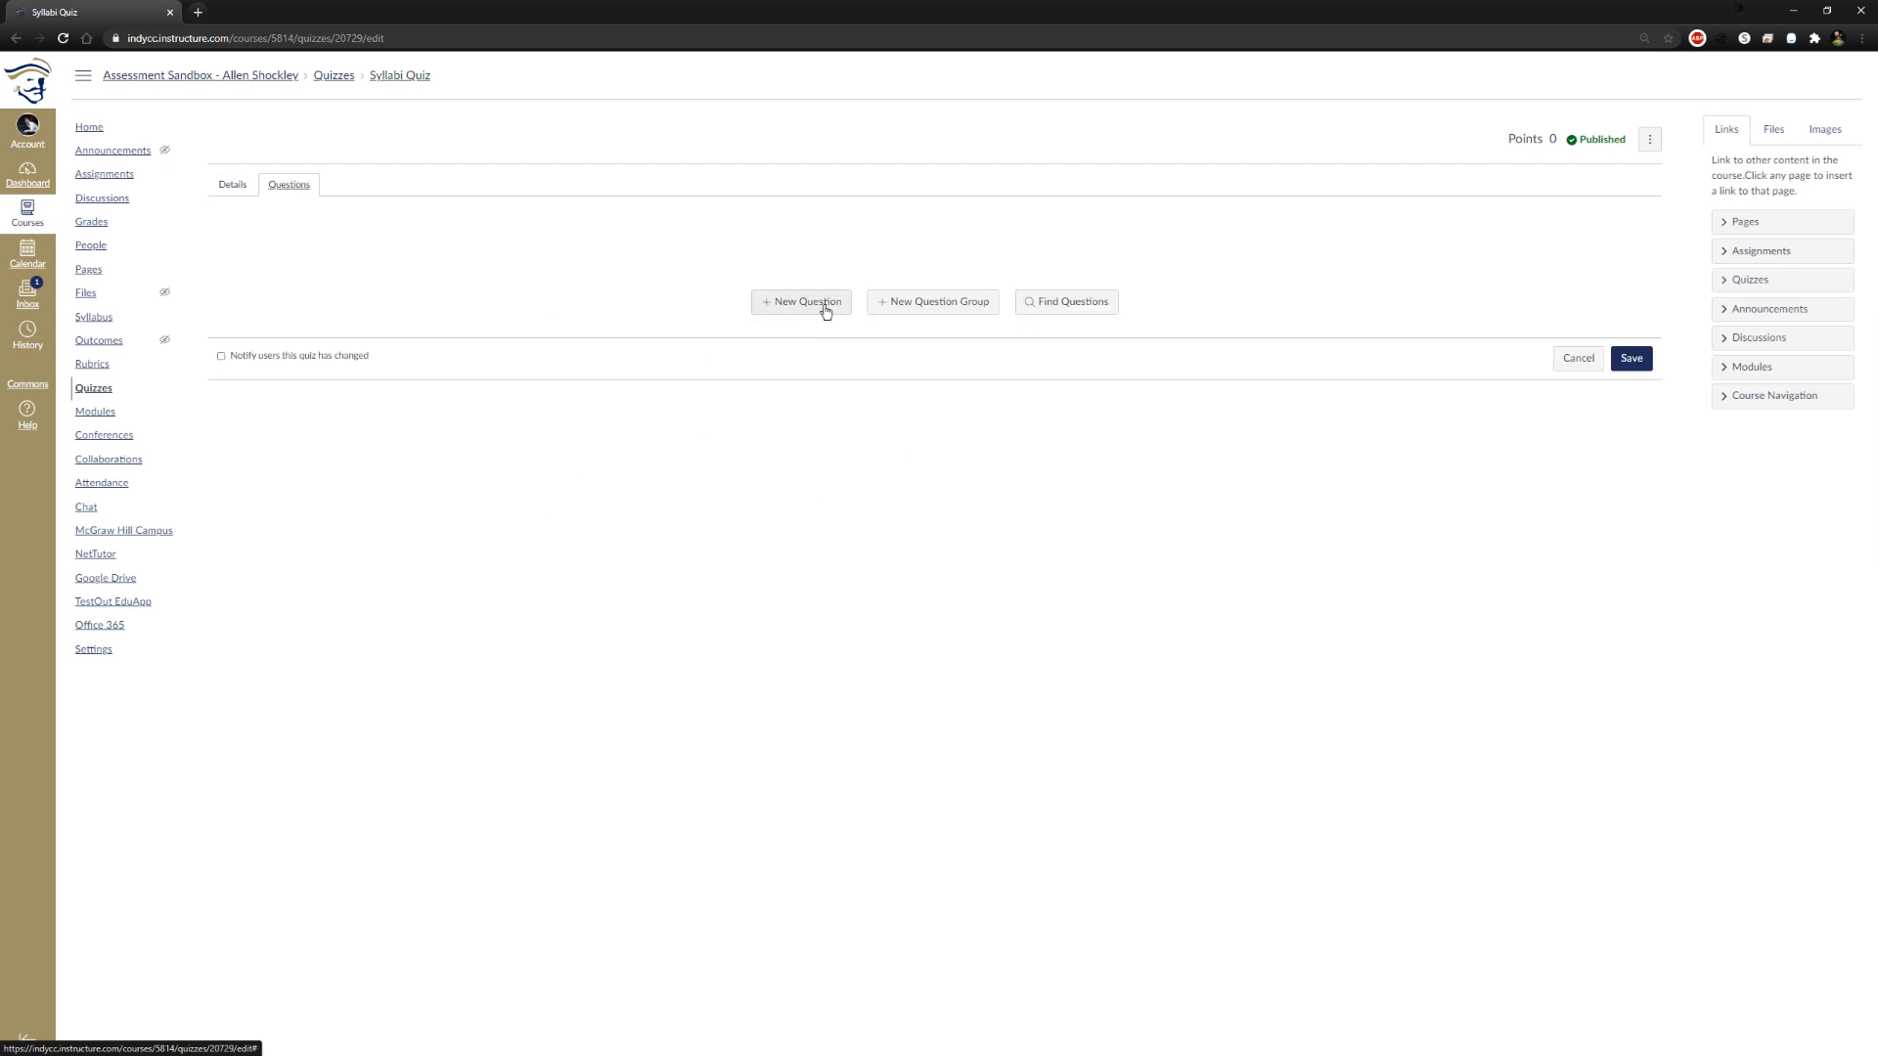
Look through the question banks and question group choices available for finding existing quiz questions
click(1076, 302)
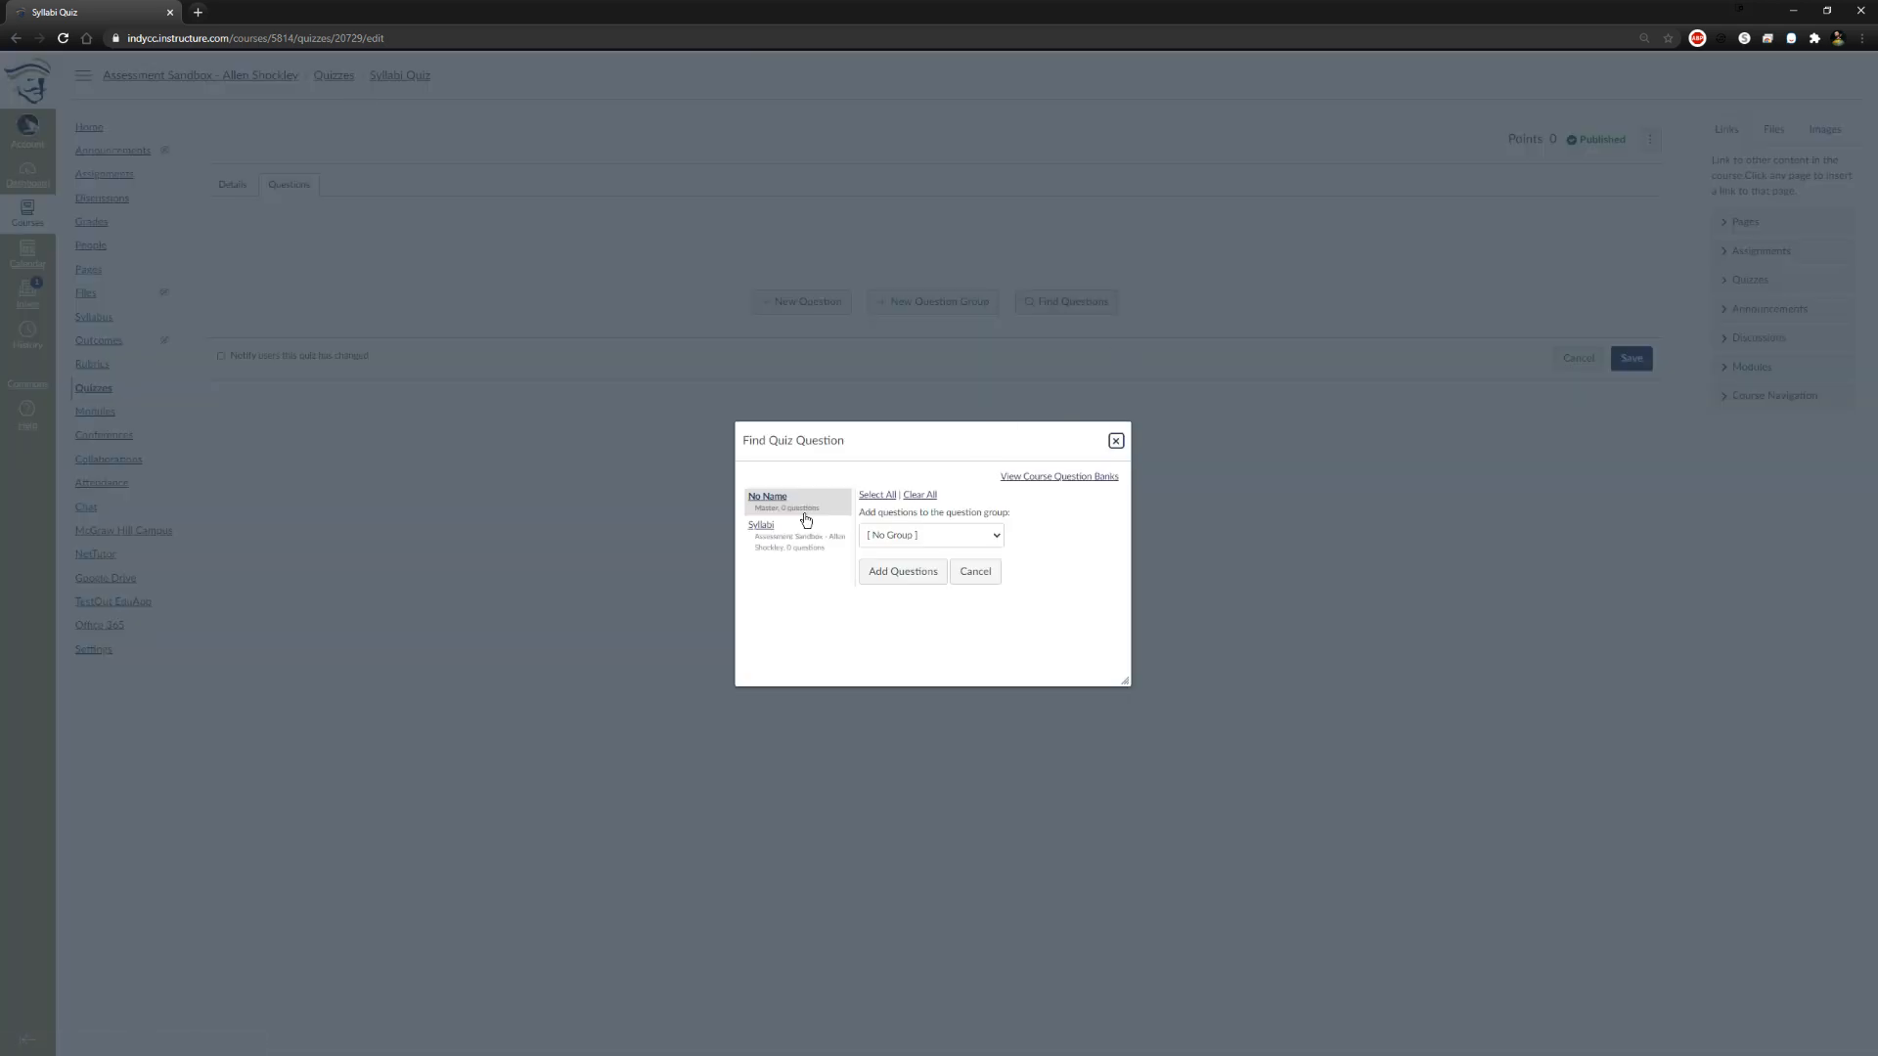
click(959, 536)
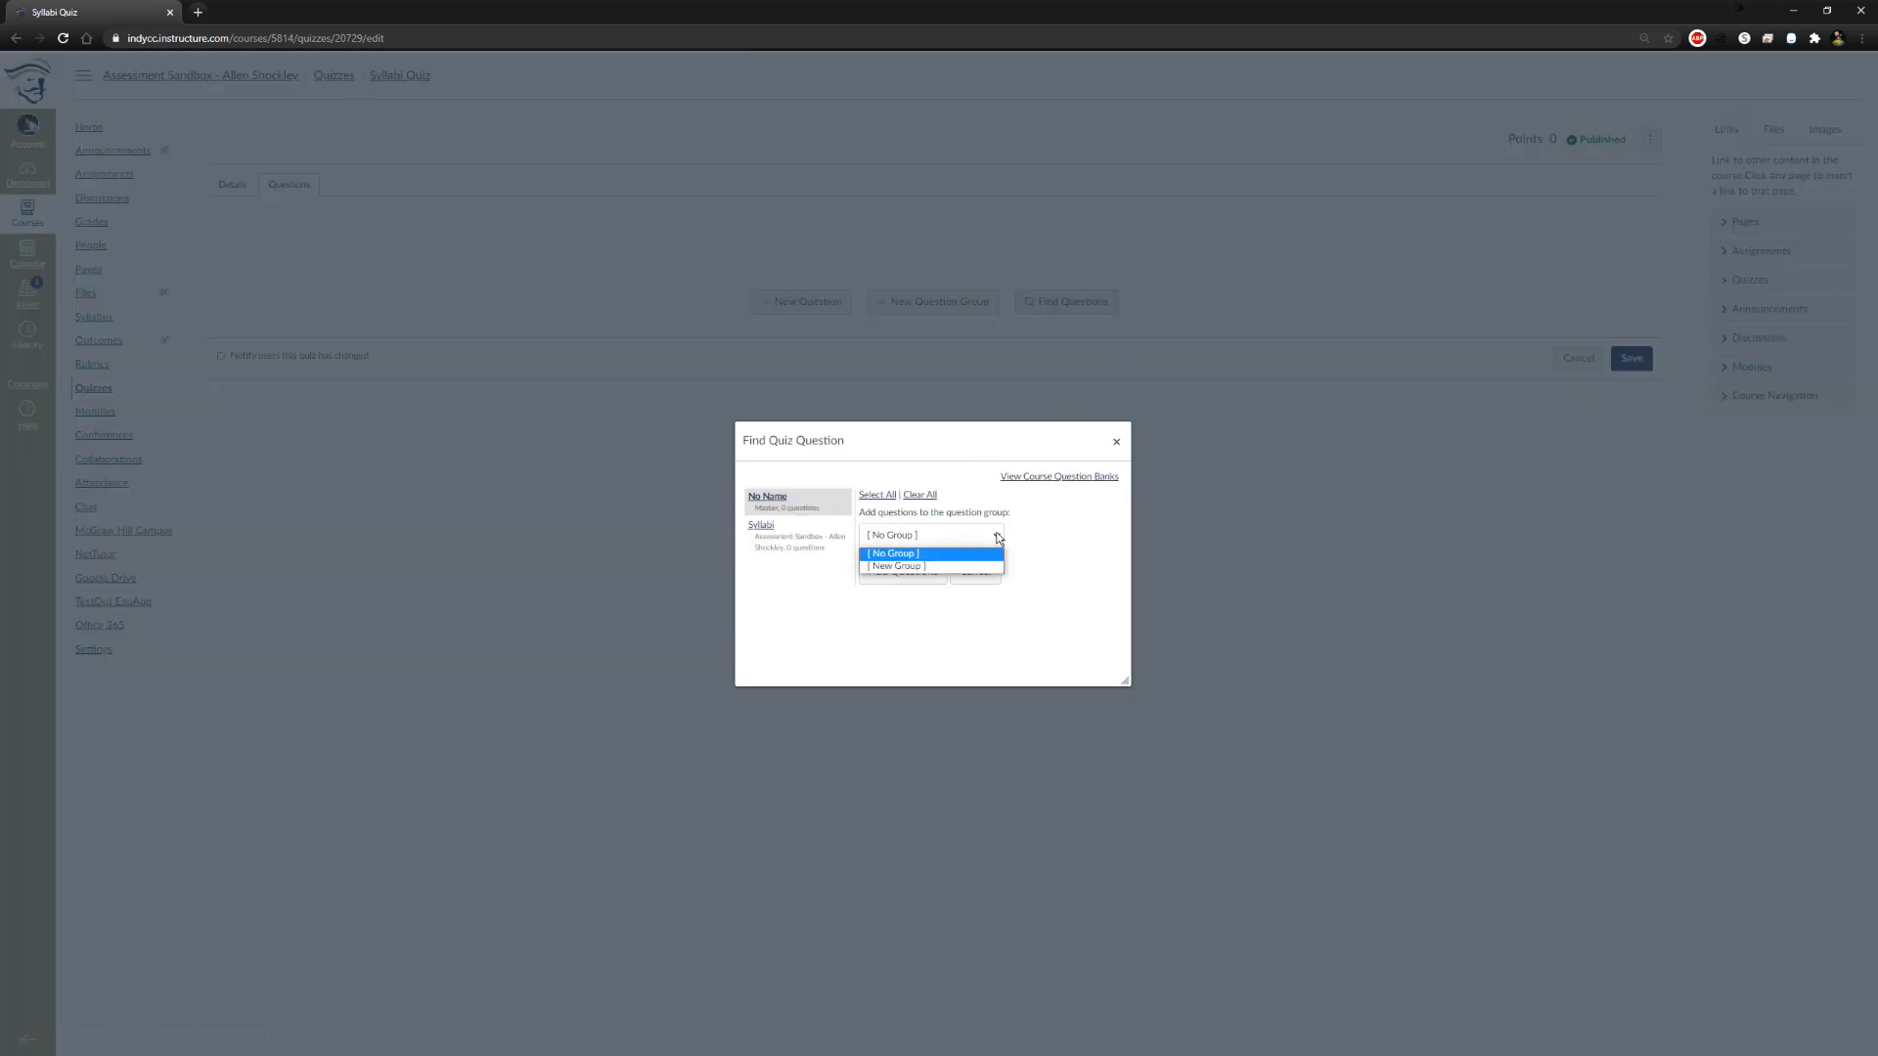
click(1032, 537)
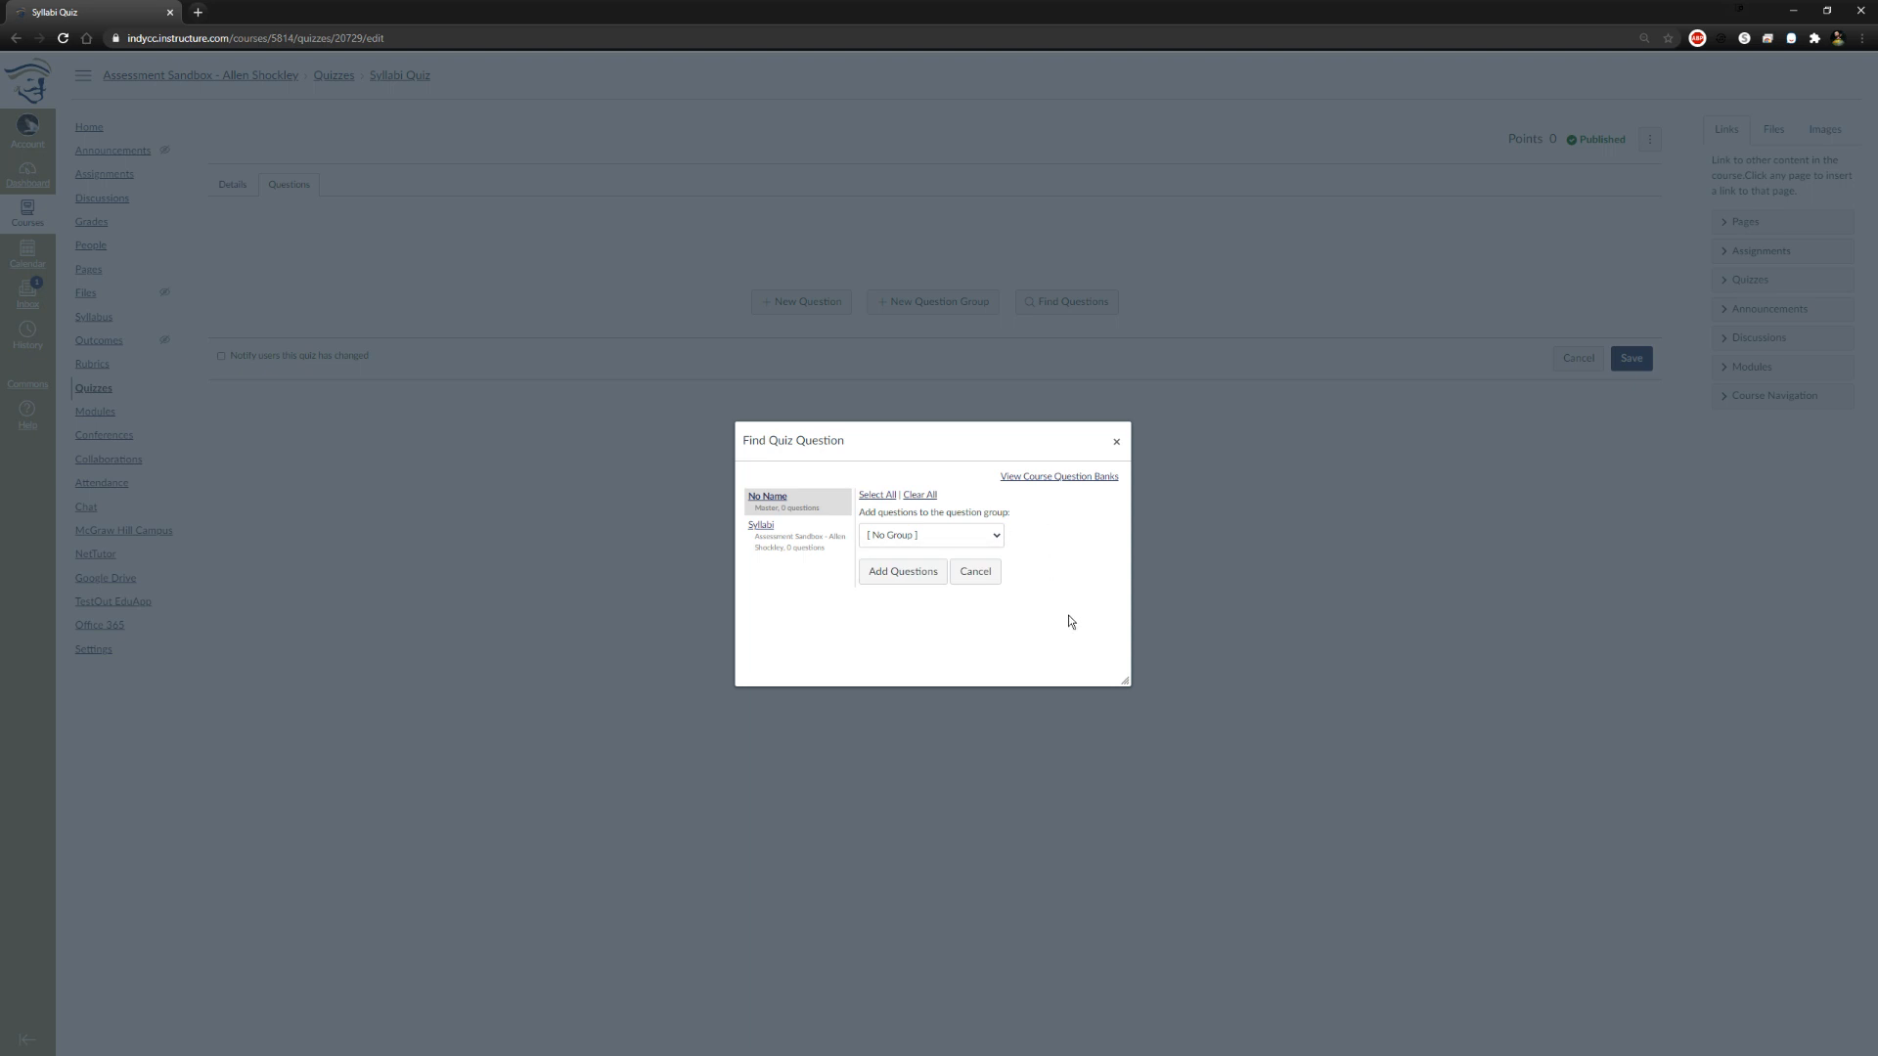
click(924, 576)
Start a new question in the Syllabi Quiz and review its available question types and name
click(787, 305)
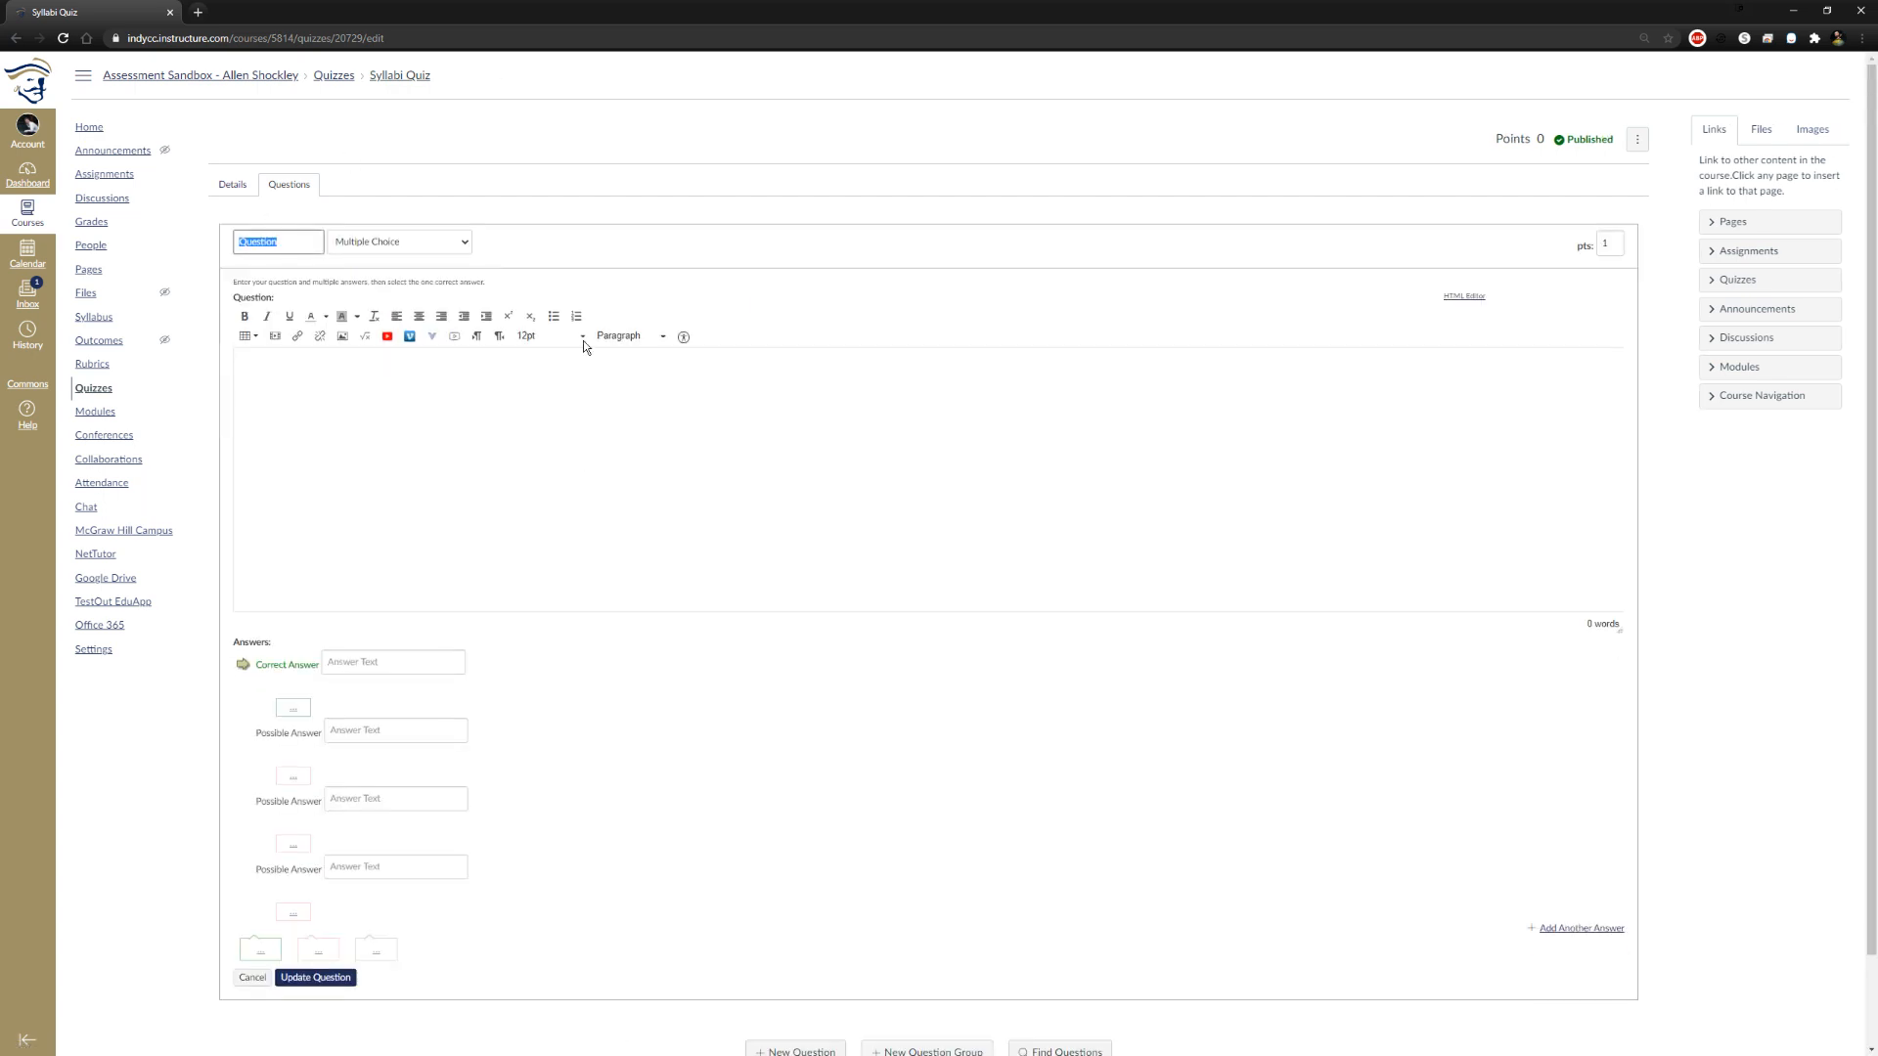
click(384, 244)
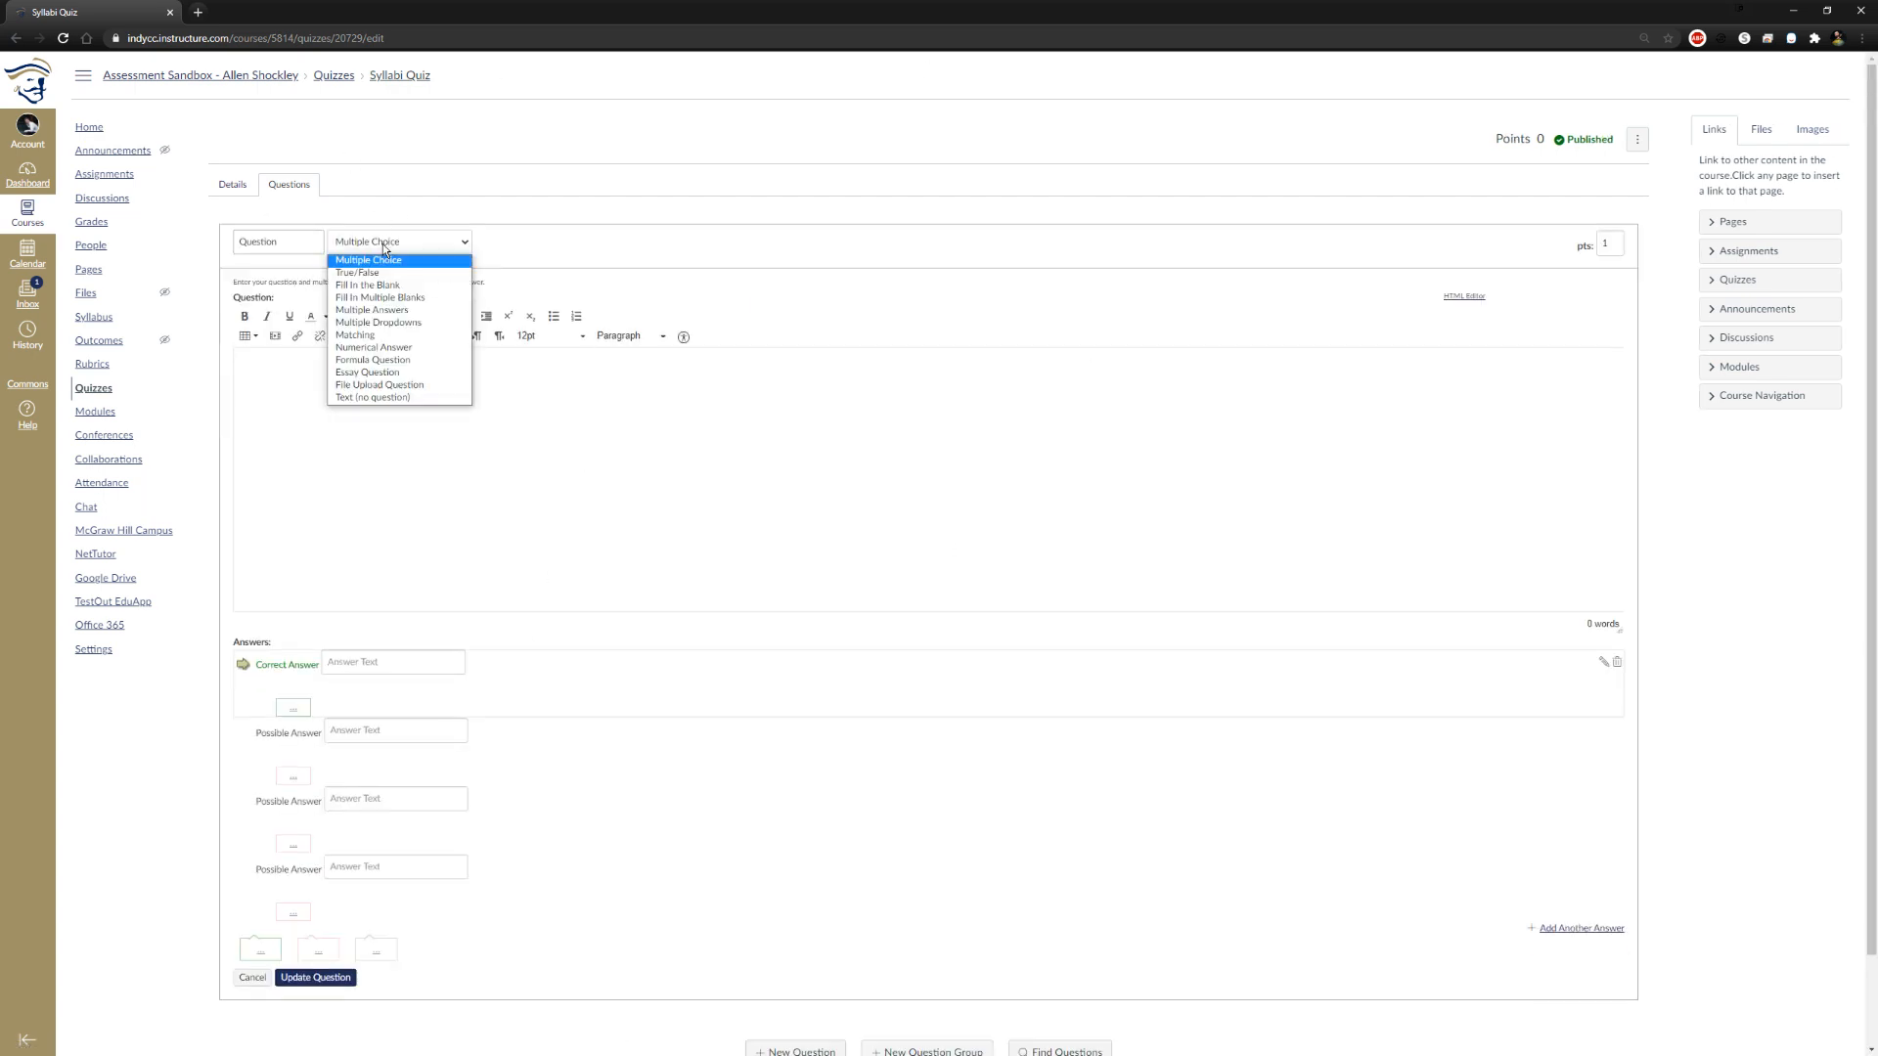
click(275, 245)
drag(284, 246, 208, 245)
click(828, 212)
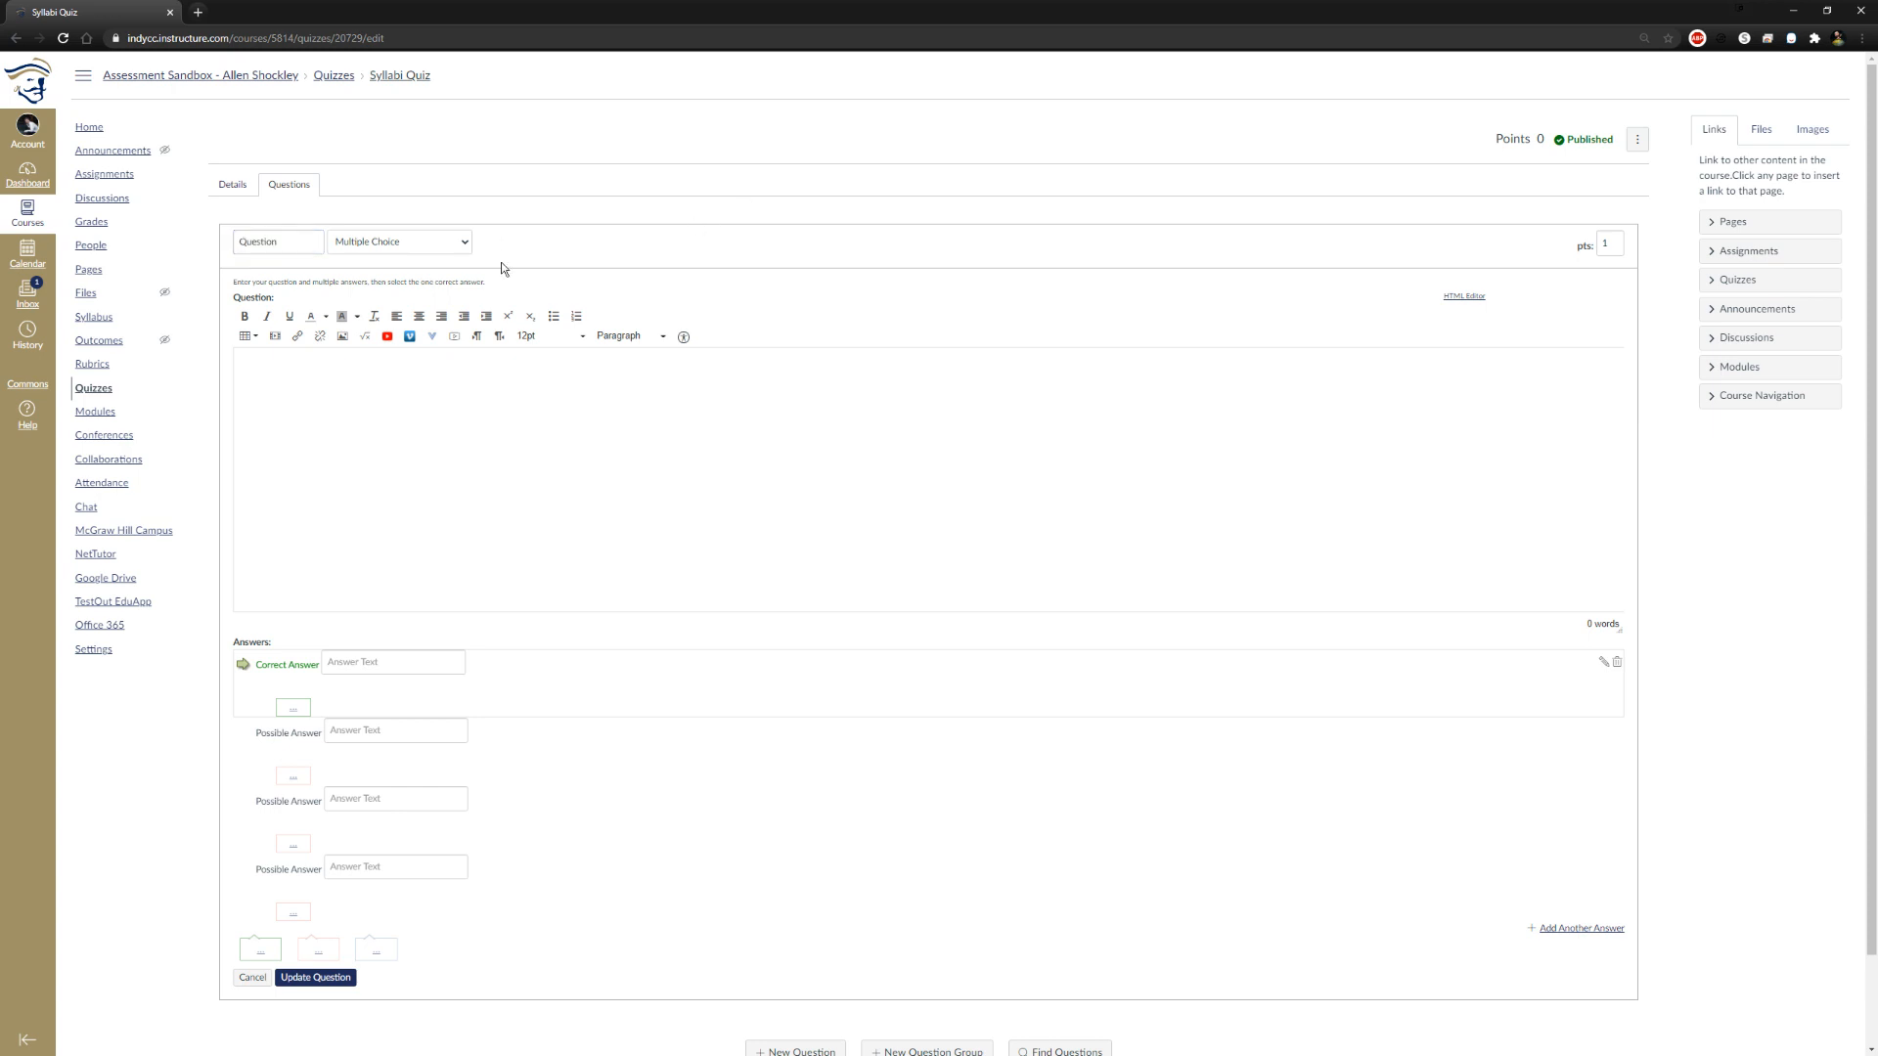
Review the Text (no question), File Upload Question and Essay Question forms by switching the new question's type
click(461, 237)
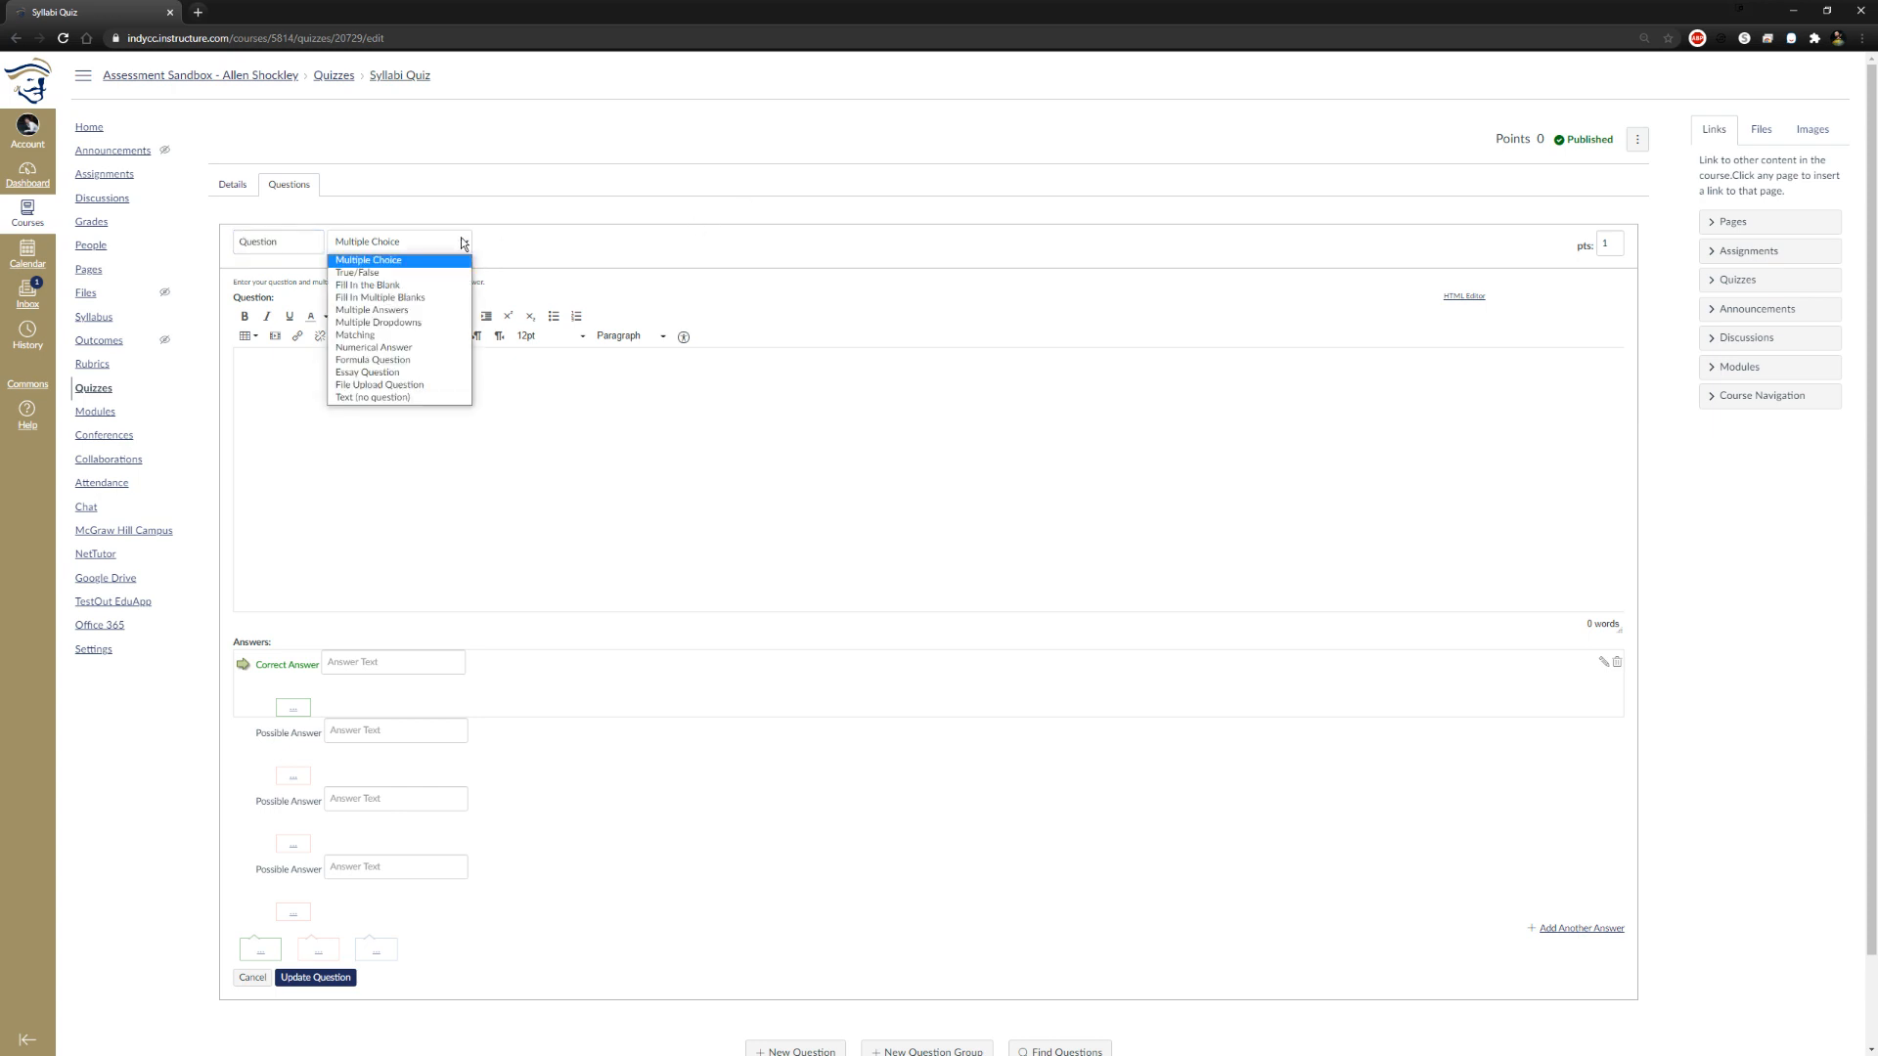
click(405, 398)
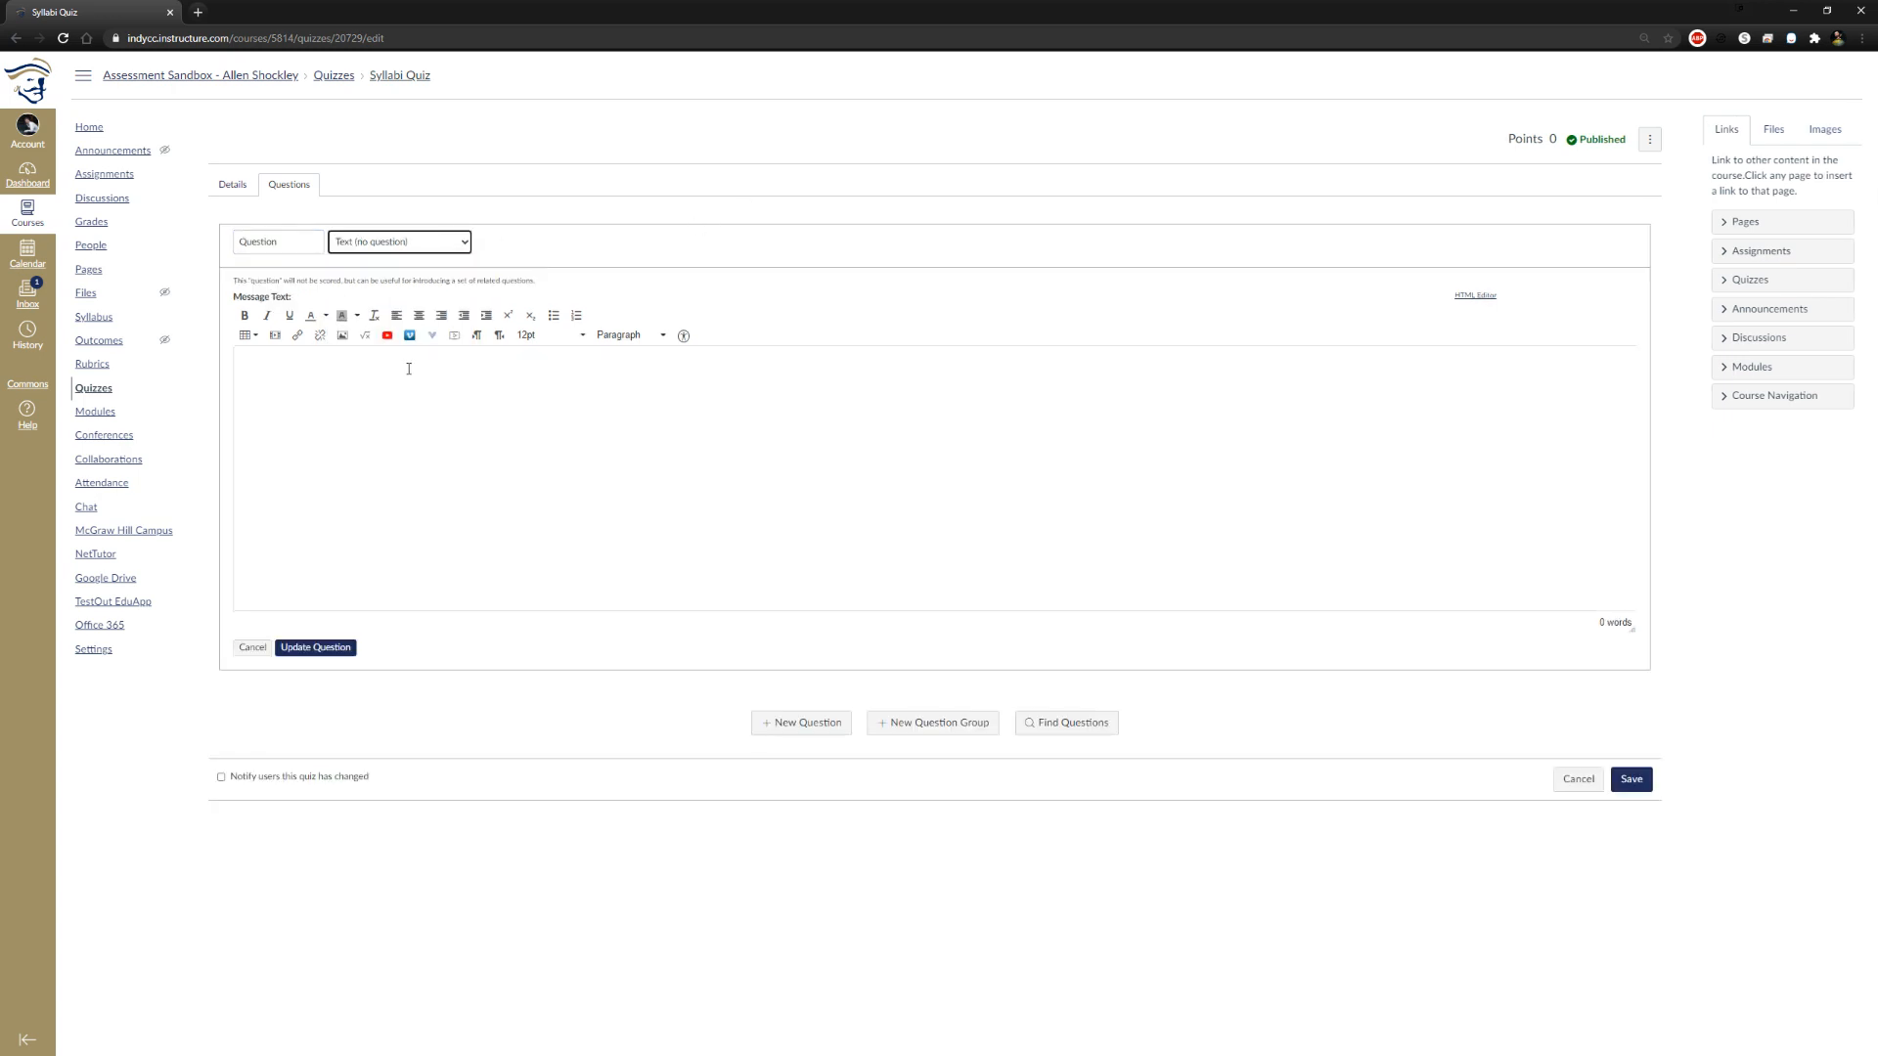
click(465, 245)
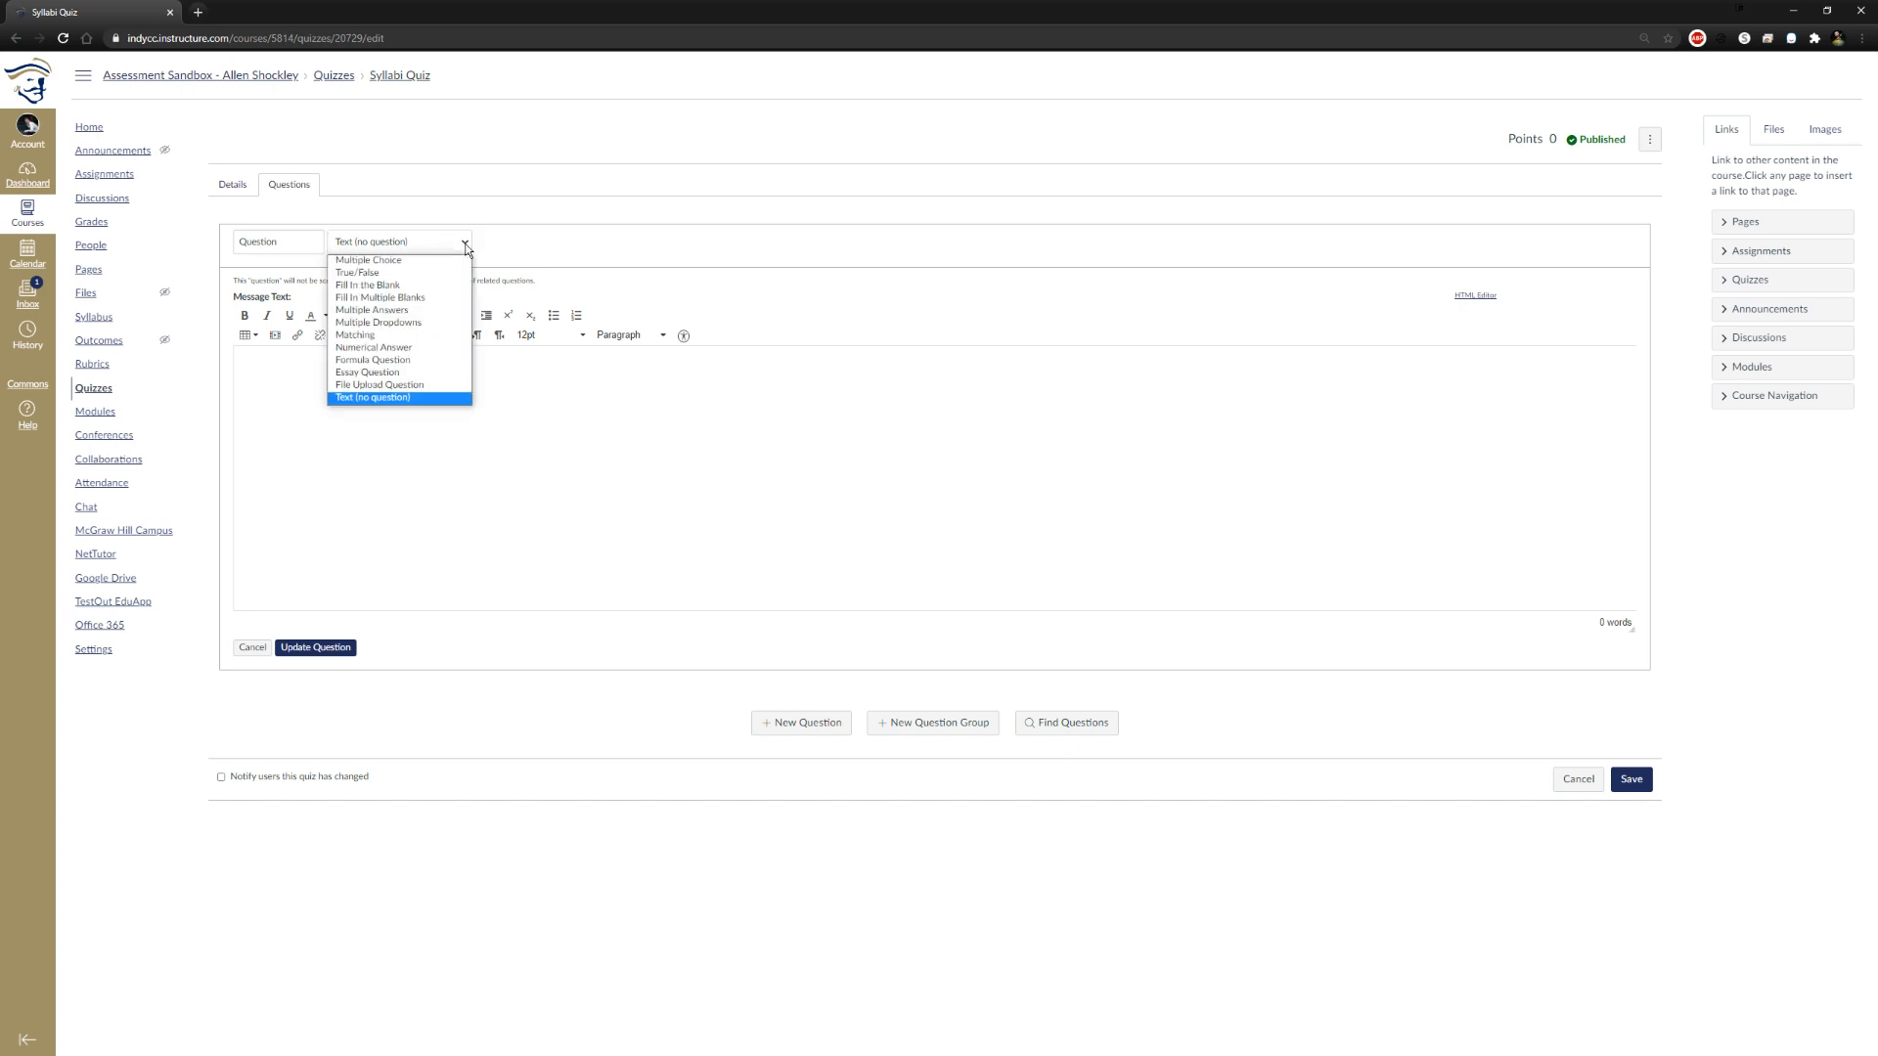
click(398, 385)
click(412, 245)
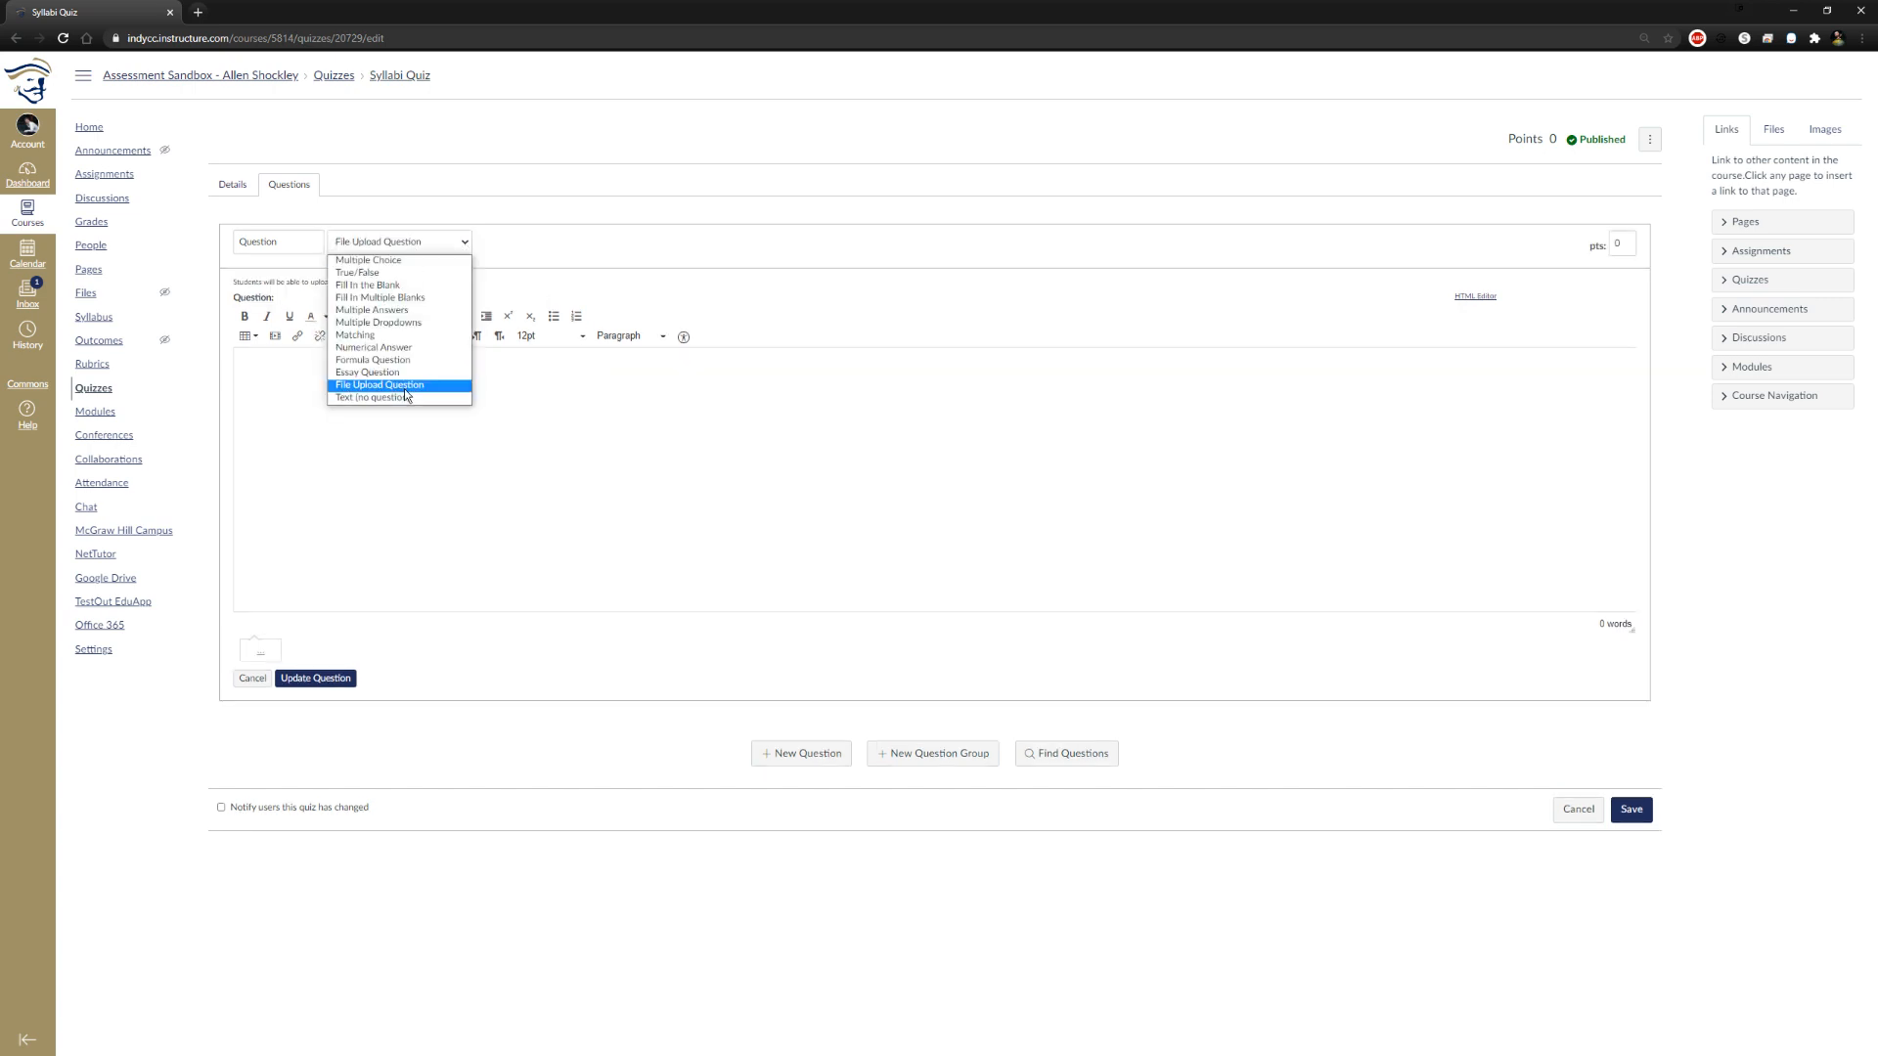
click(403, 372)
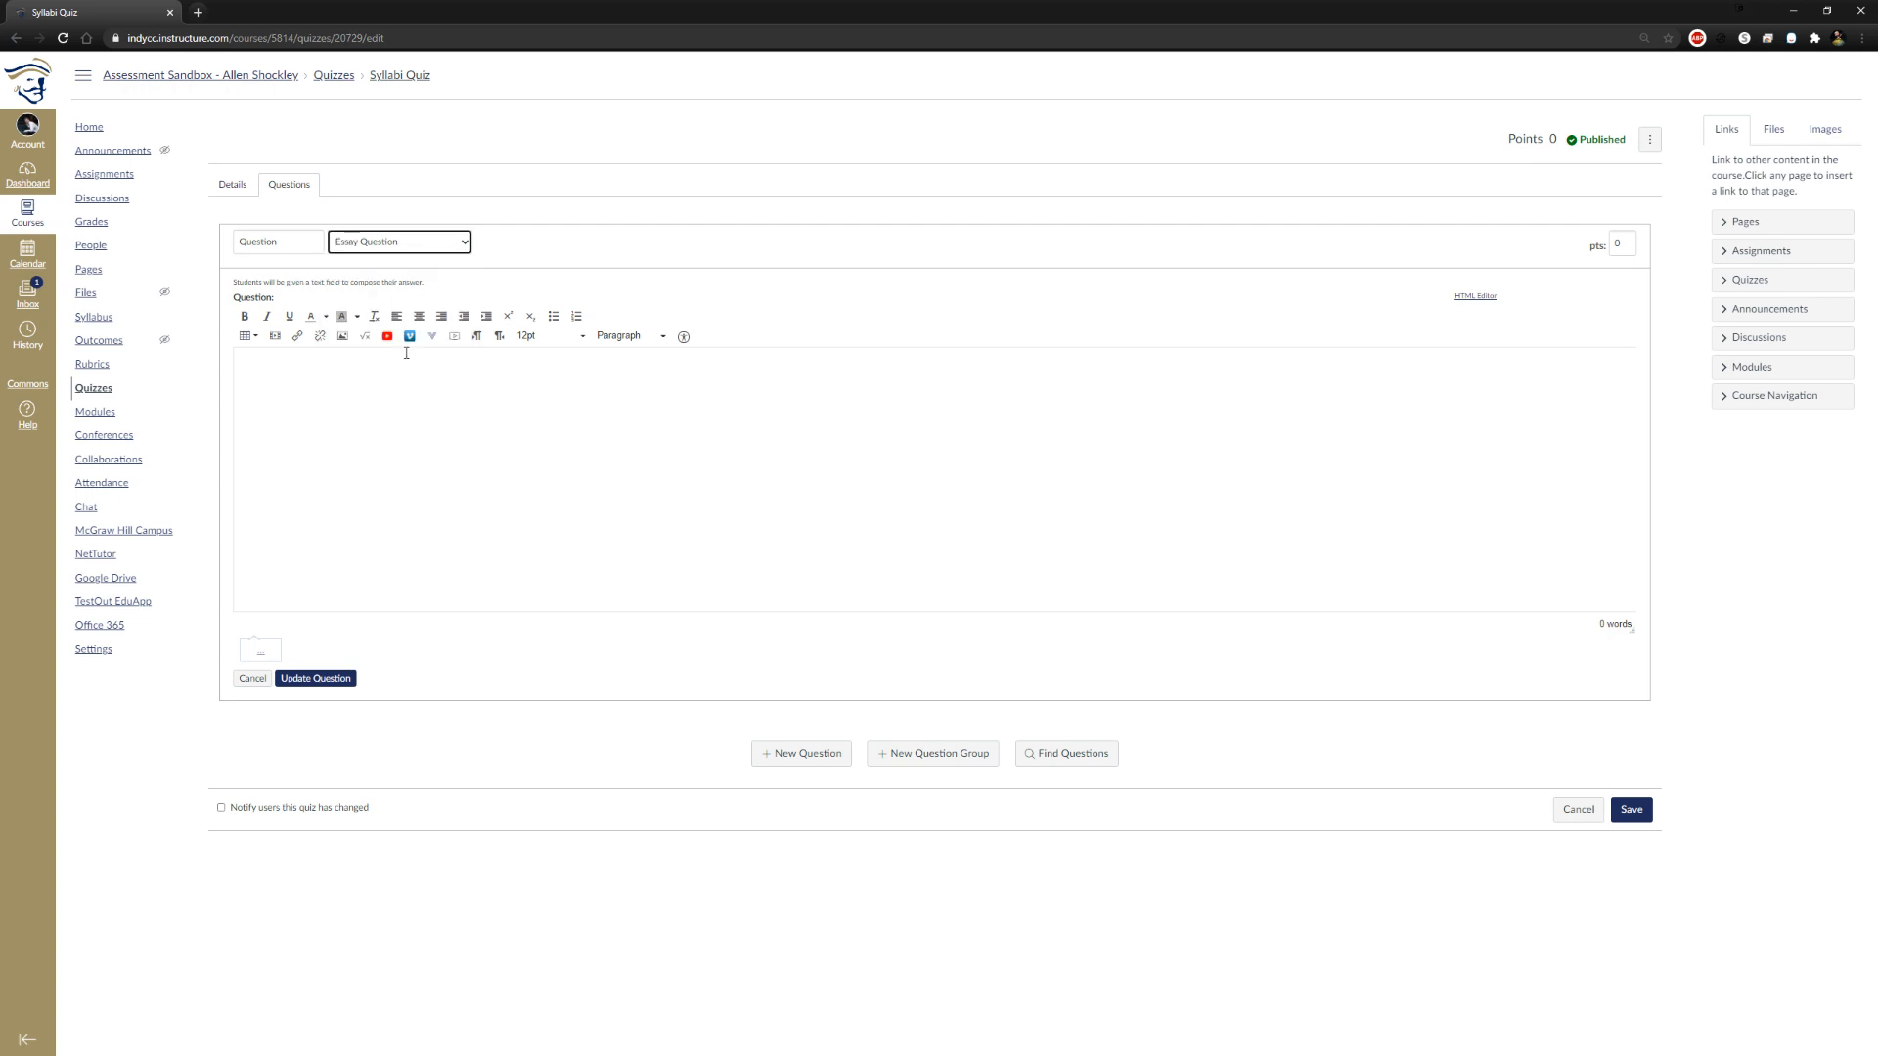
Switch the question type to Formula Question and read its instructions on building formulas and variables
click(405, 245)
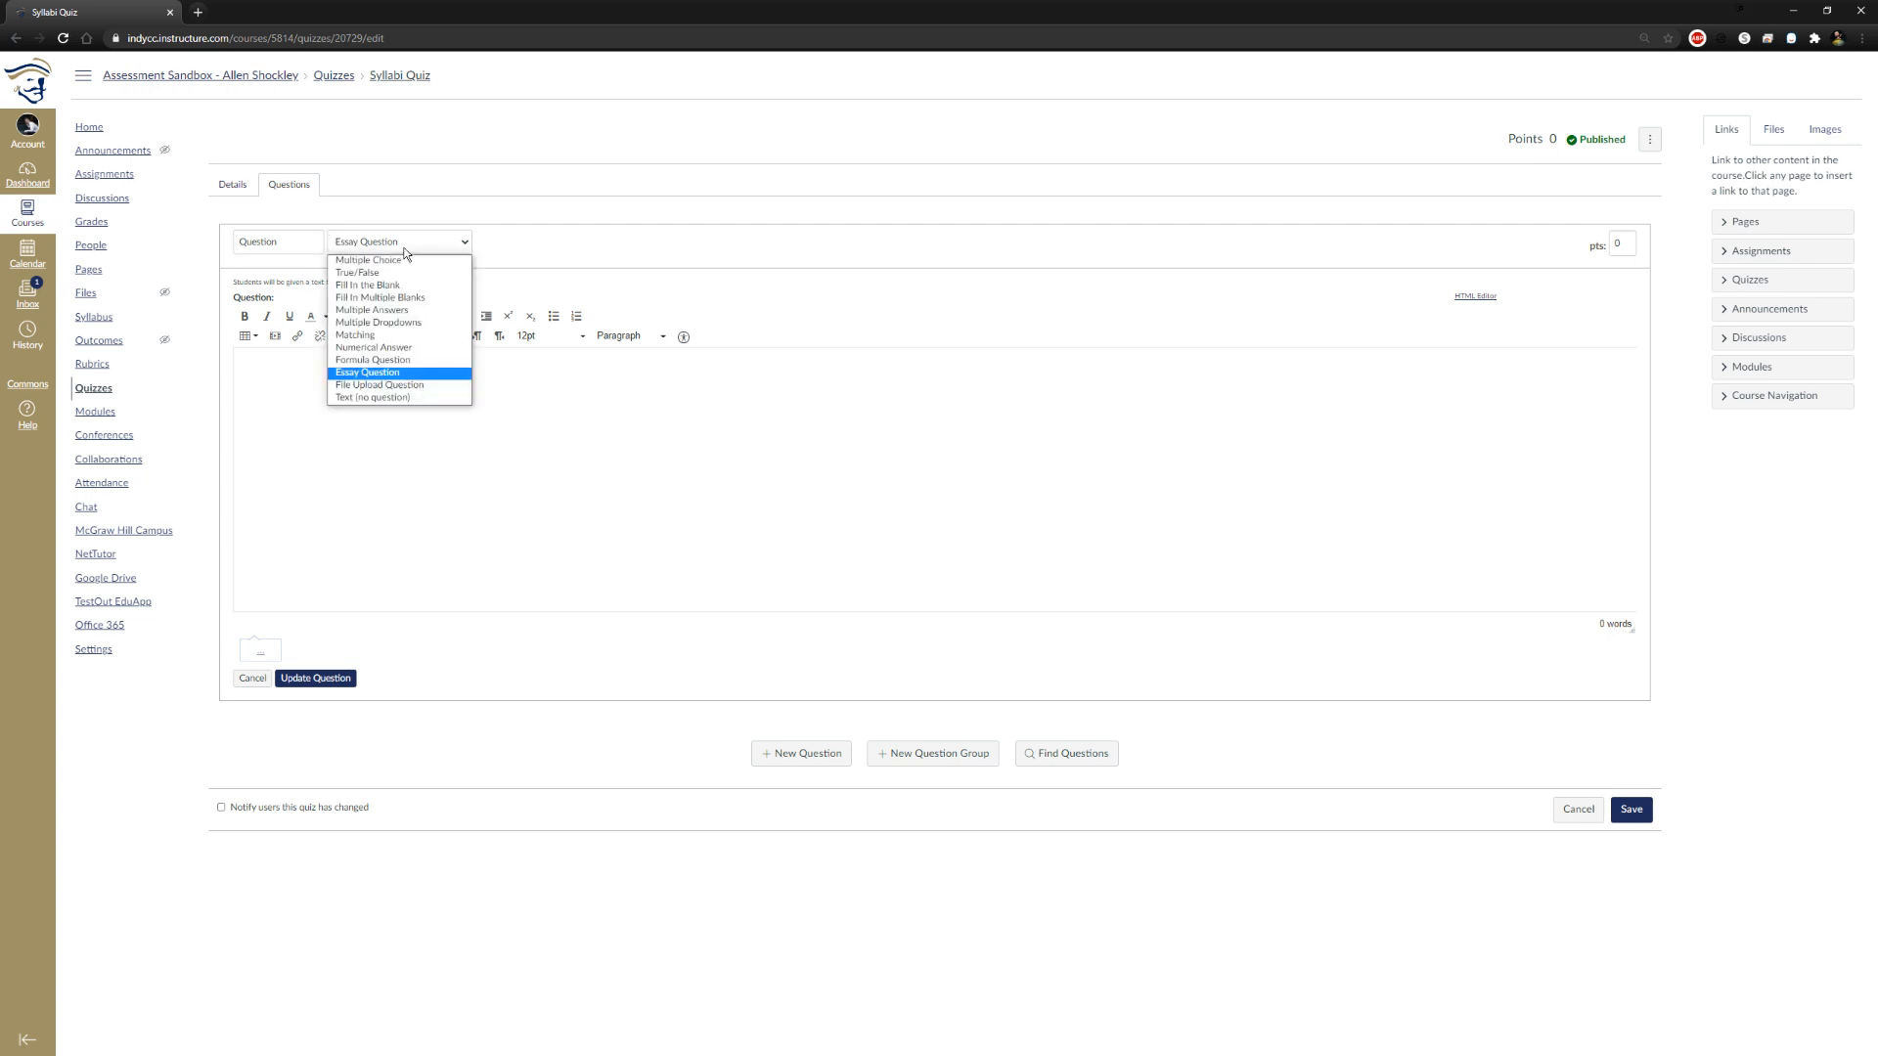
click(415, 361)
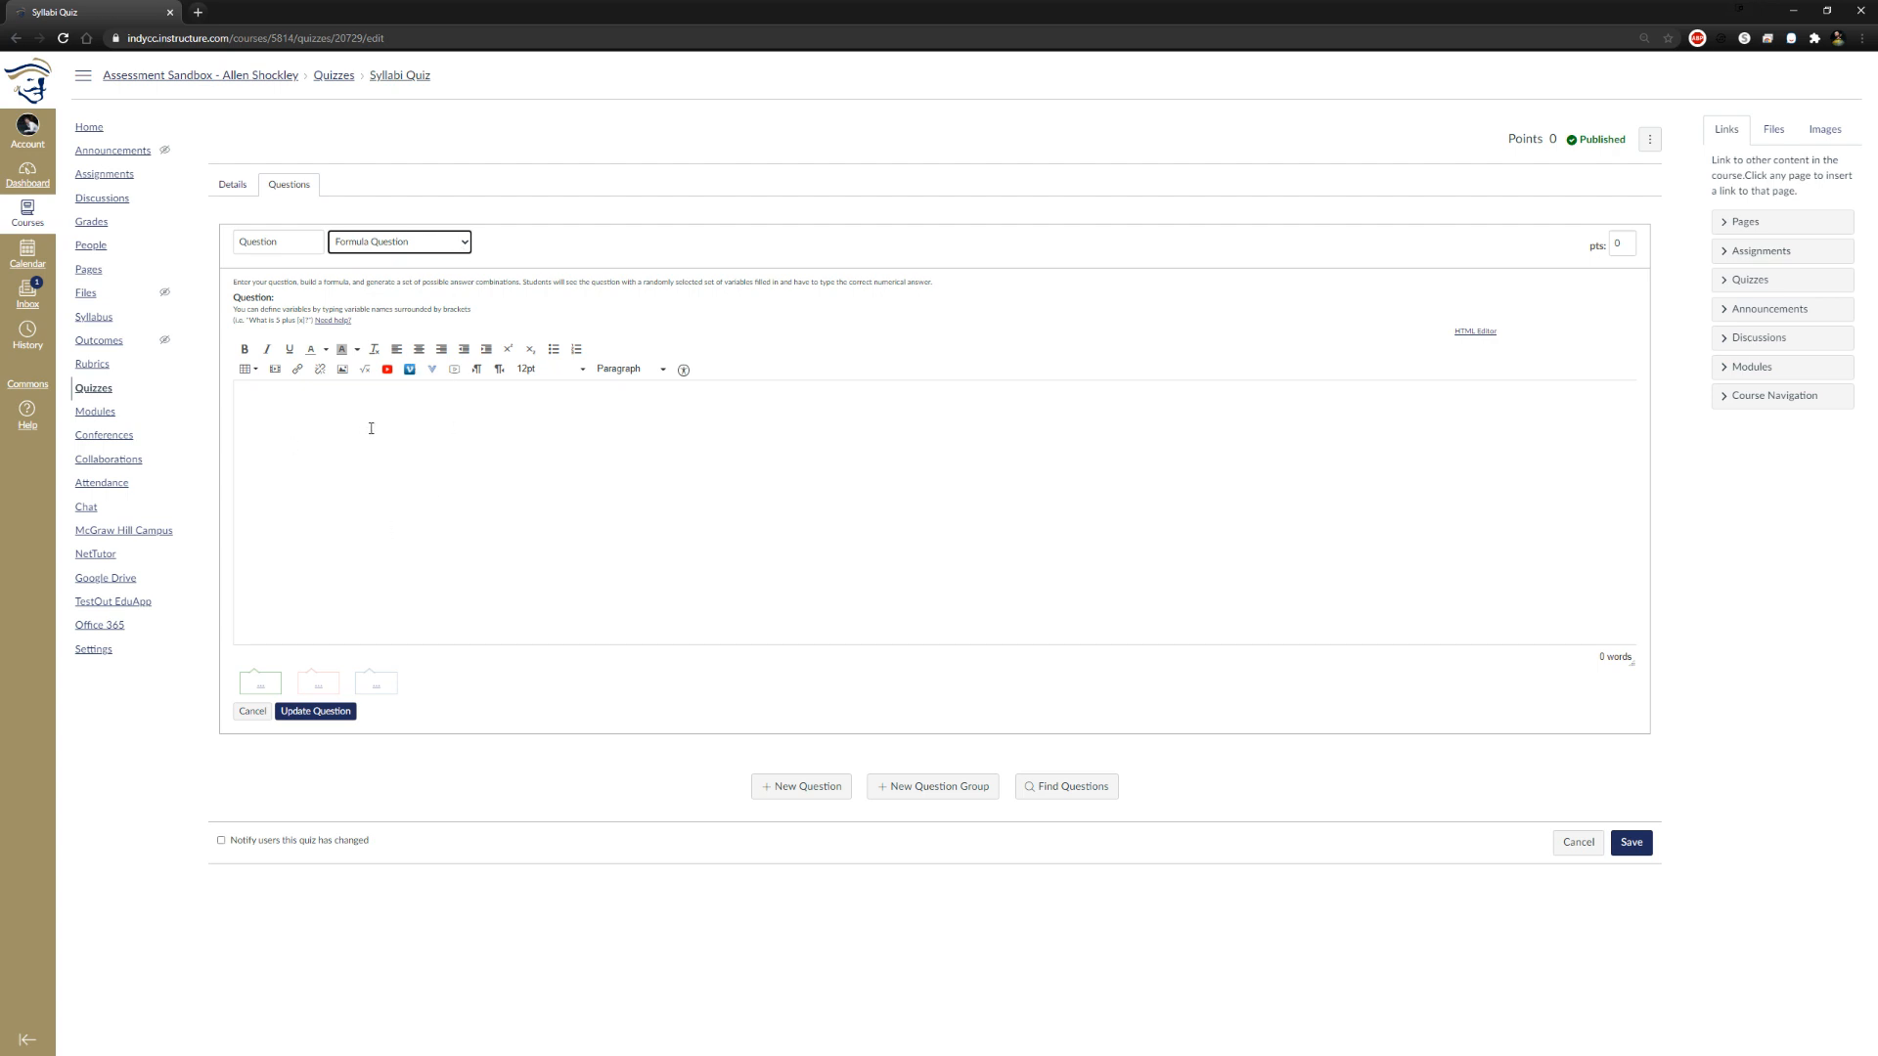
drag(545, 282, 907, 282)
click(944, 285)
click(911, 325)
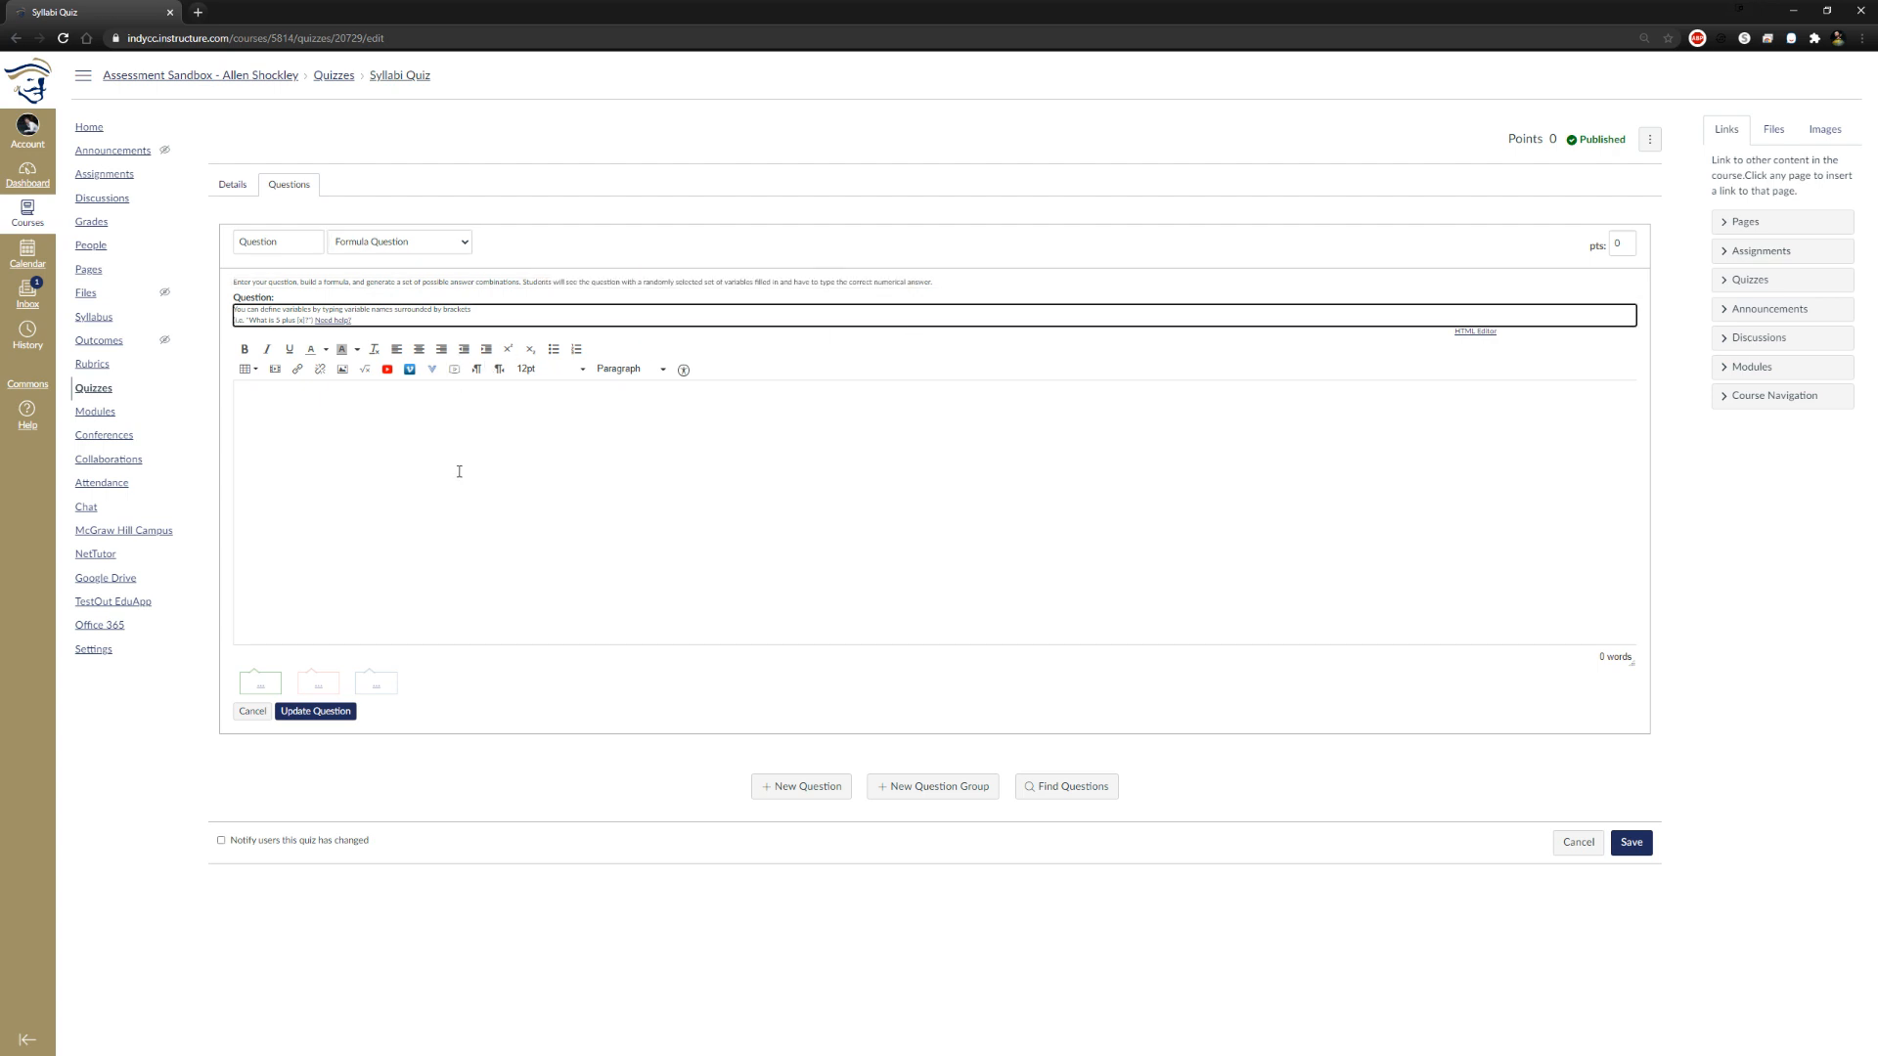
click(1086, 246)
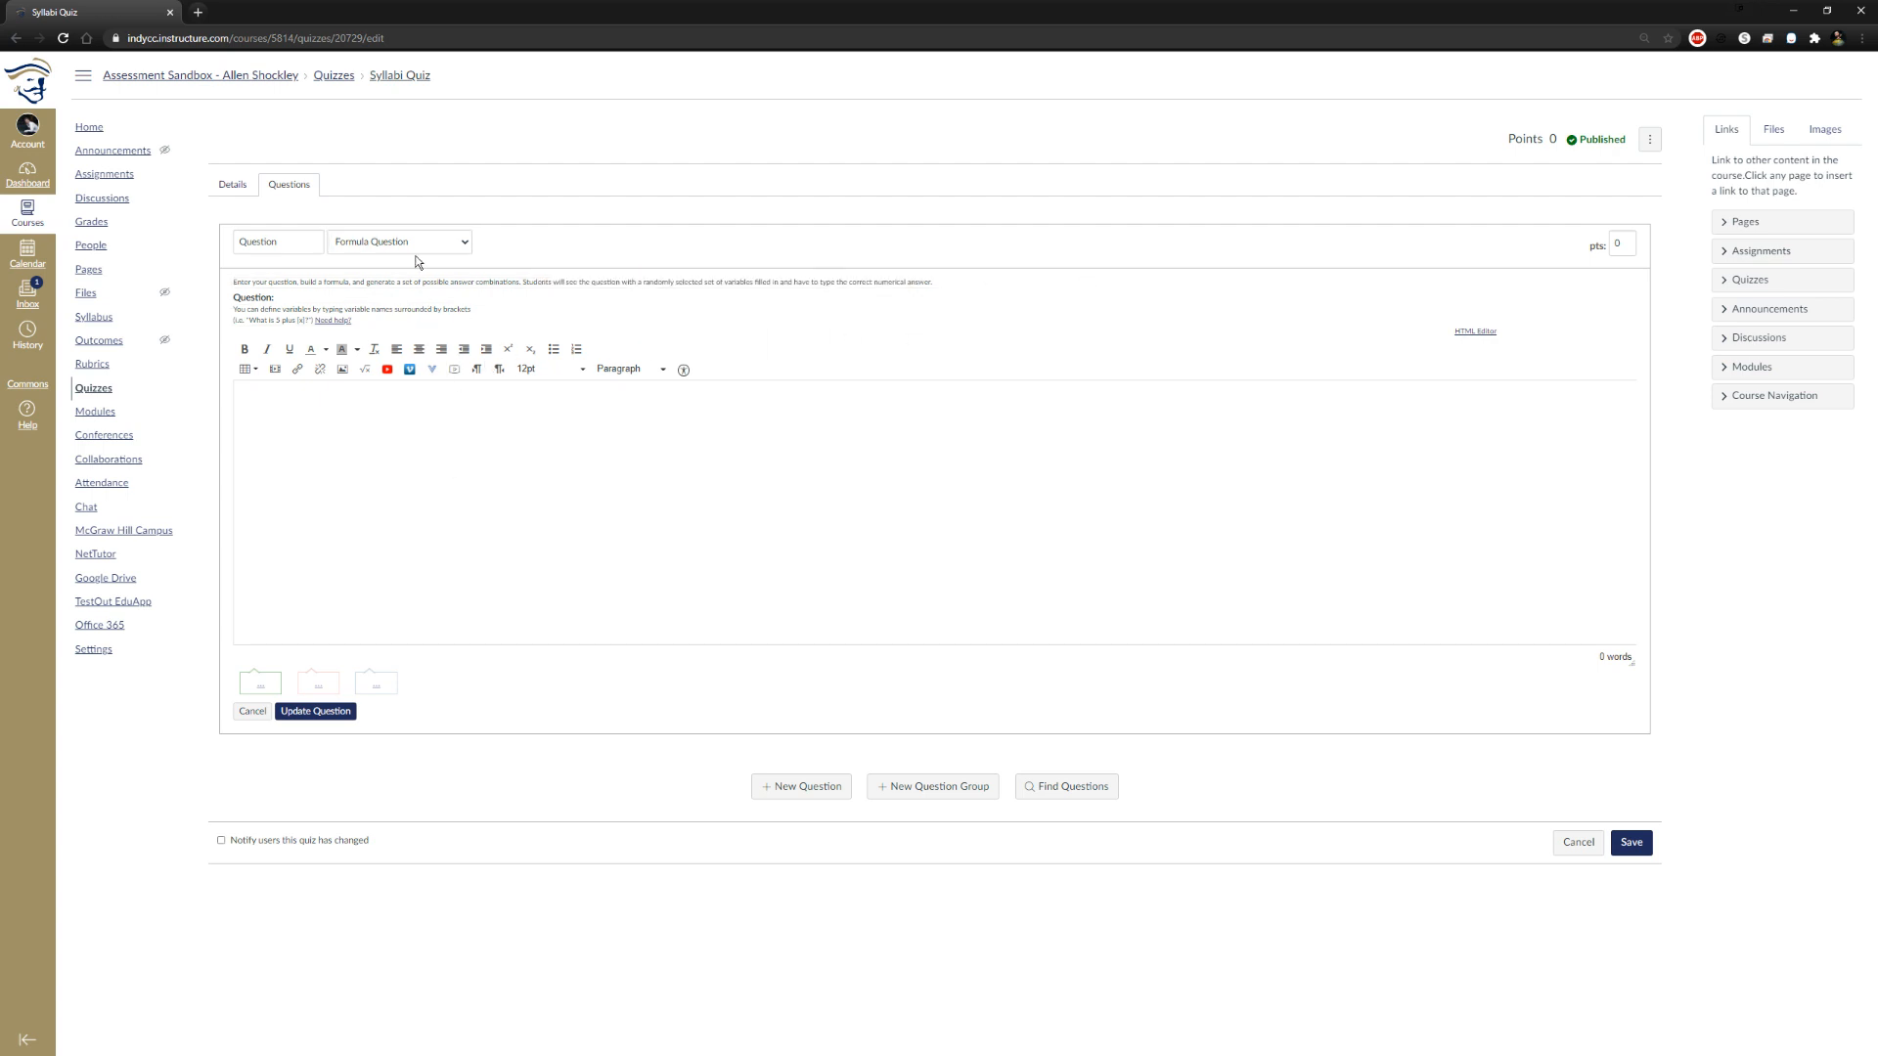
Switch the question type to Numerical Answer and examine its exact answer and error margin fields
click(448, 242)
click(423, 336)
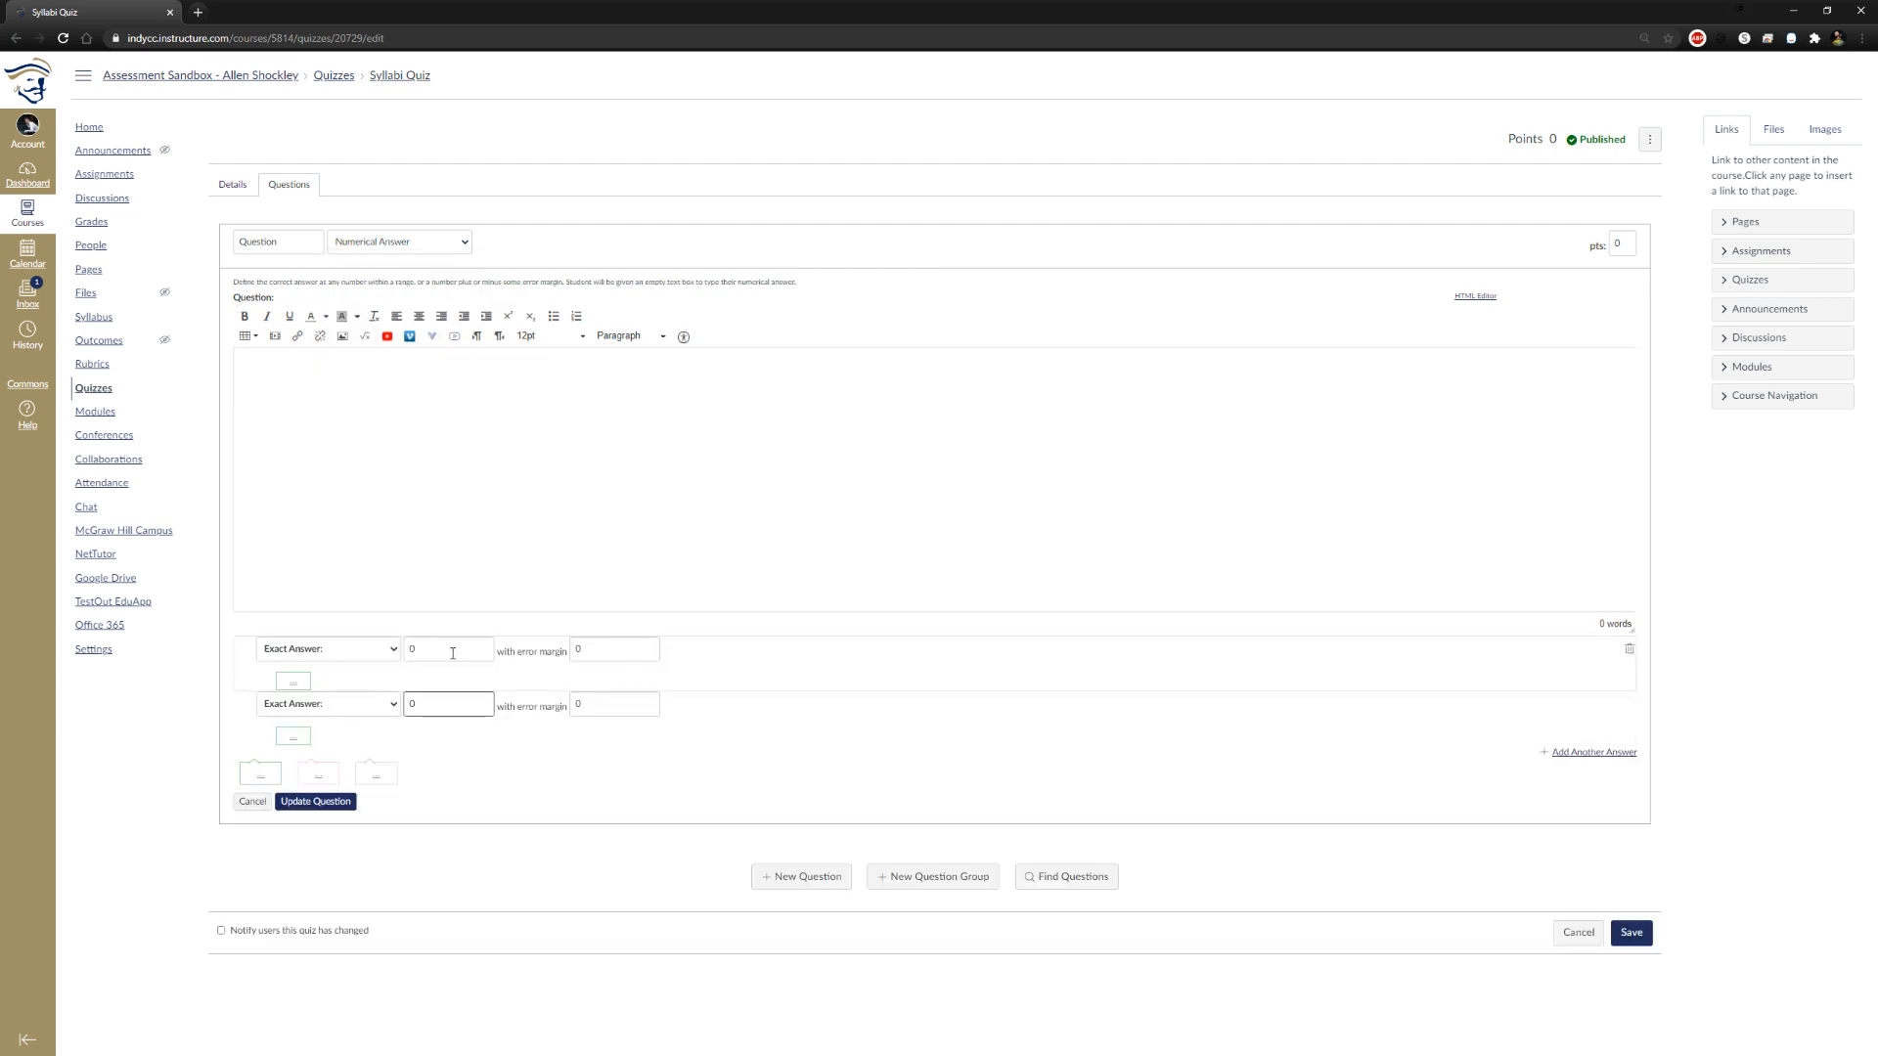
drag(441, 647, 402, 650)
key(Tab)
click(863, 672)
Switch the question type to Matching, add two more matching pairs, and examine the distractors field
click(426, 242)
click(403, 337)
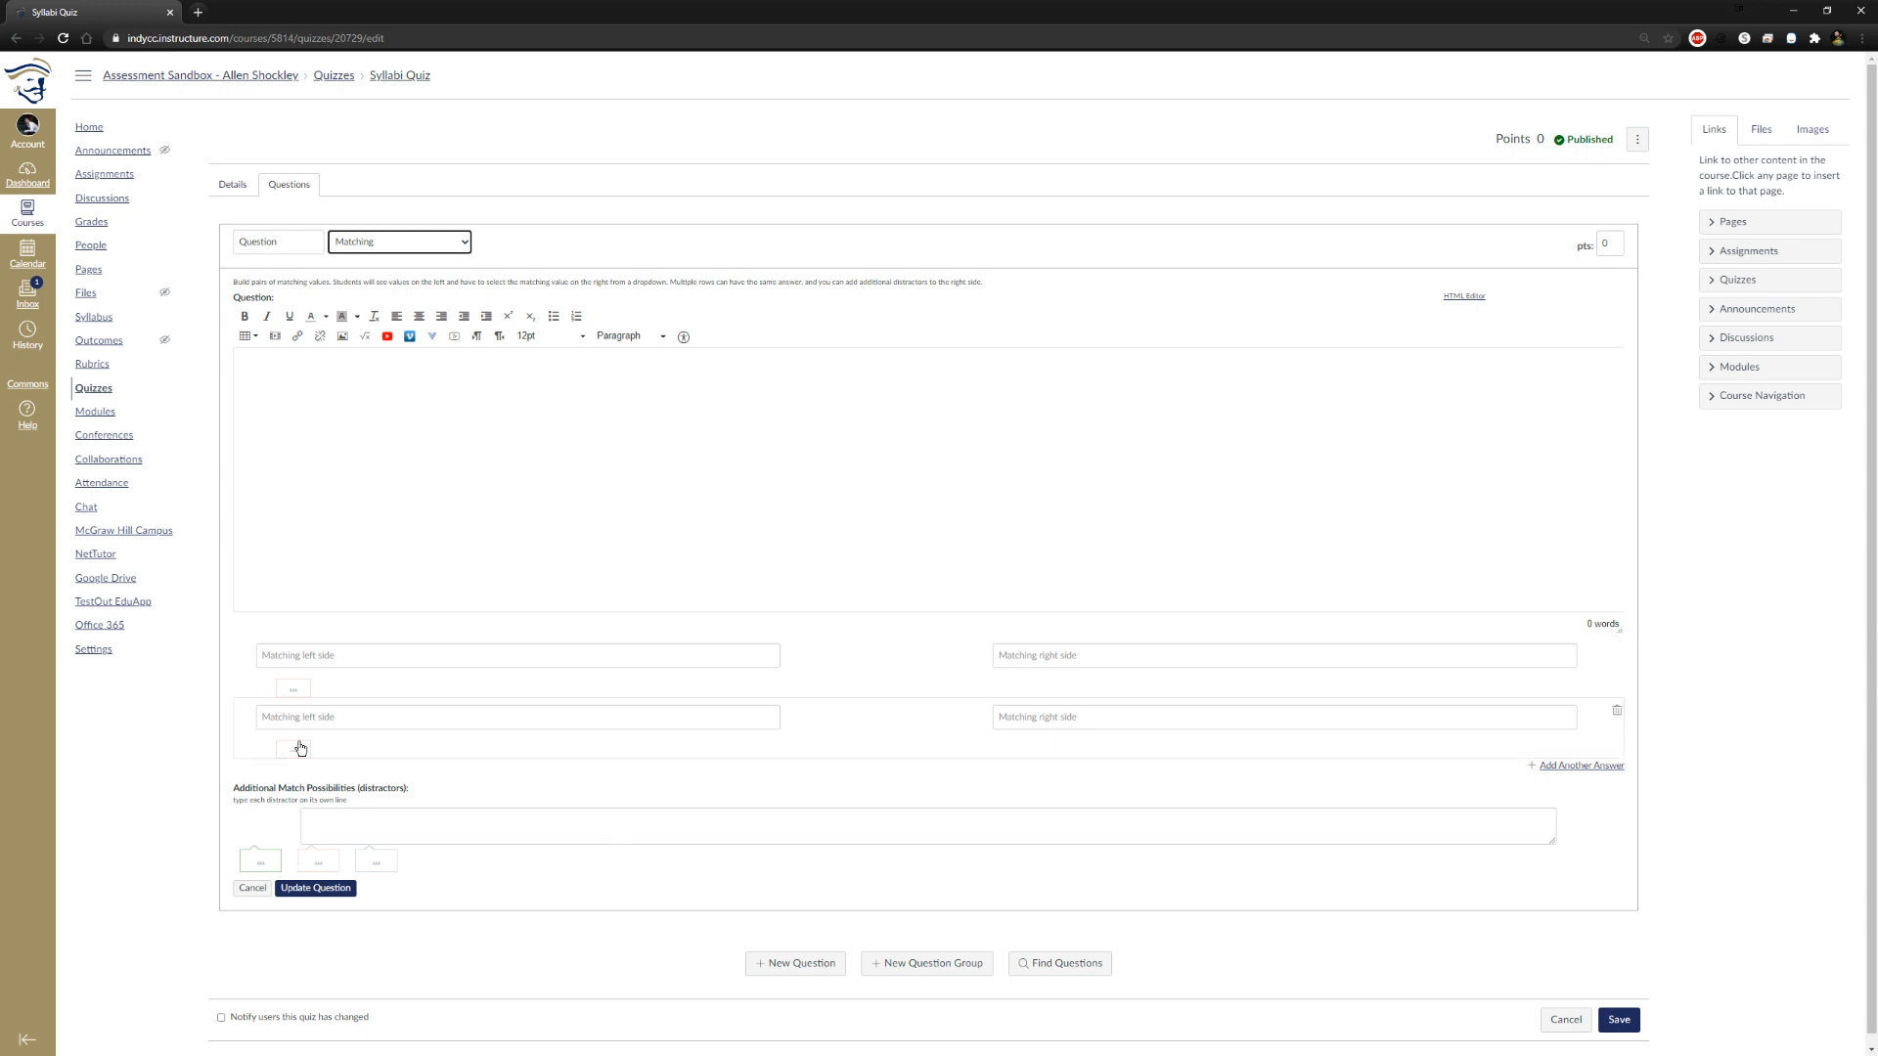
click(1585, 766)
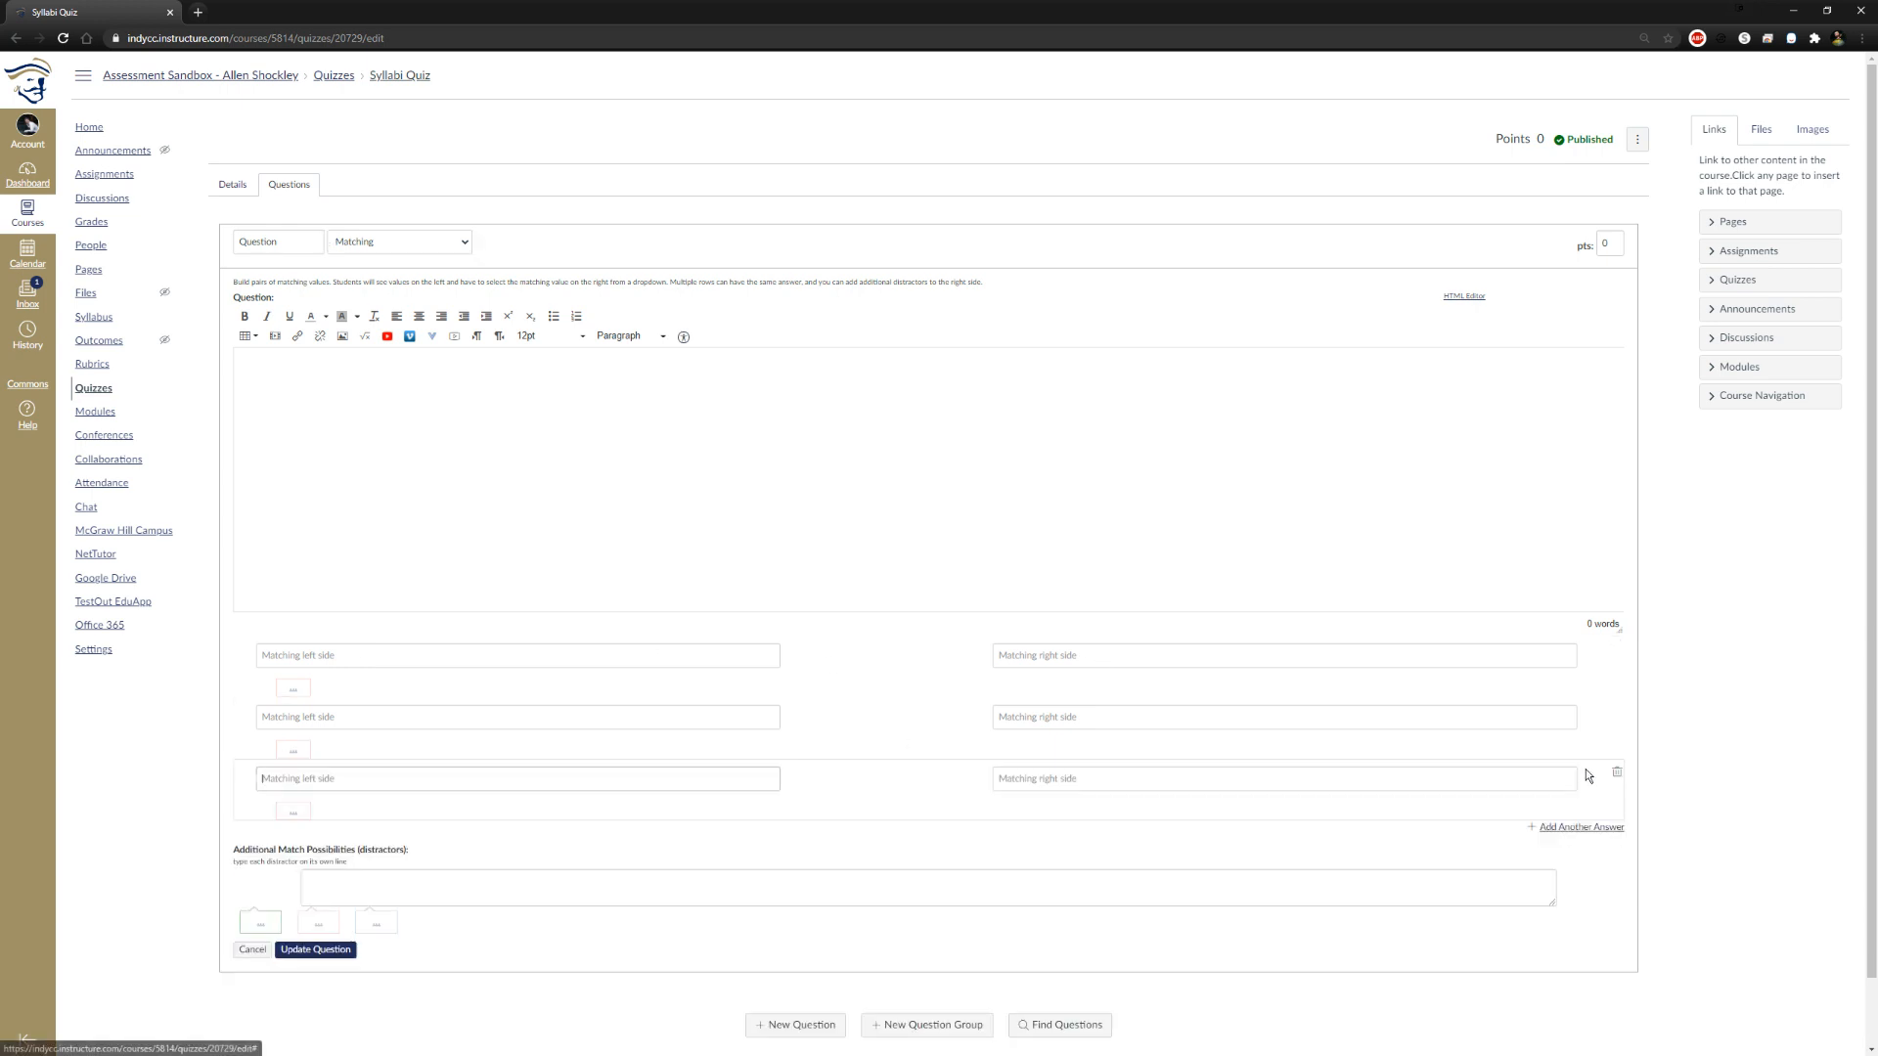
click(1558, 824)
scroll(721, 772, down, 2)
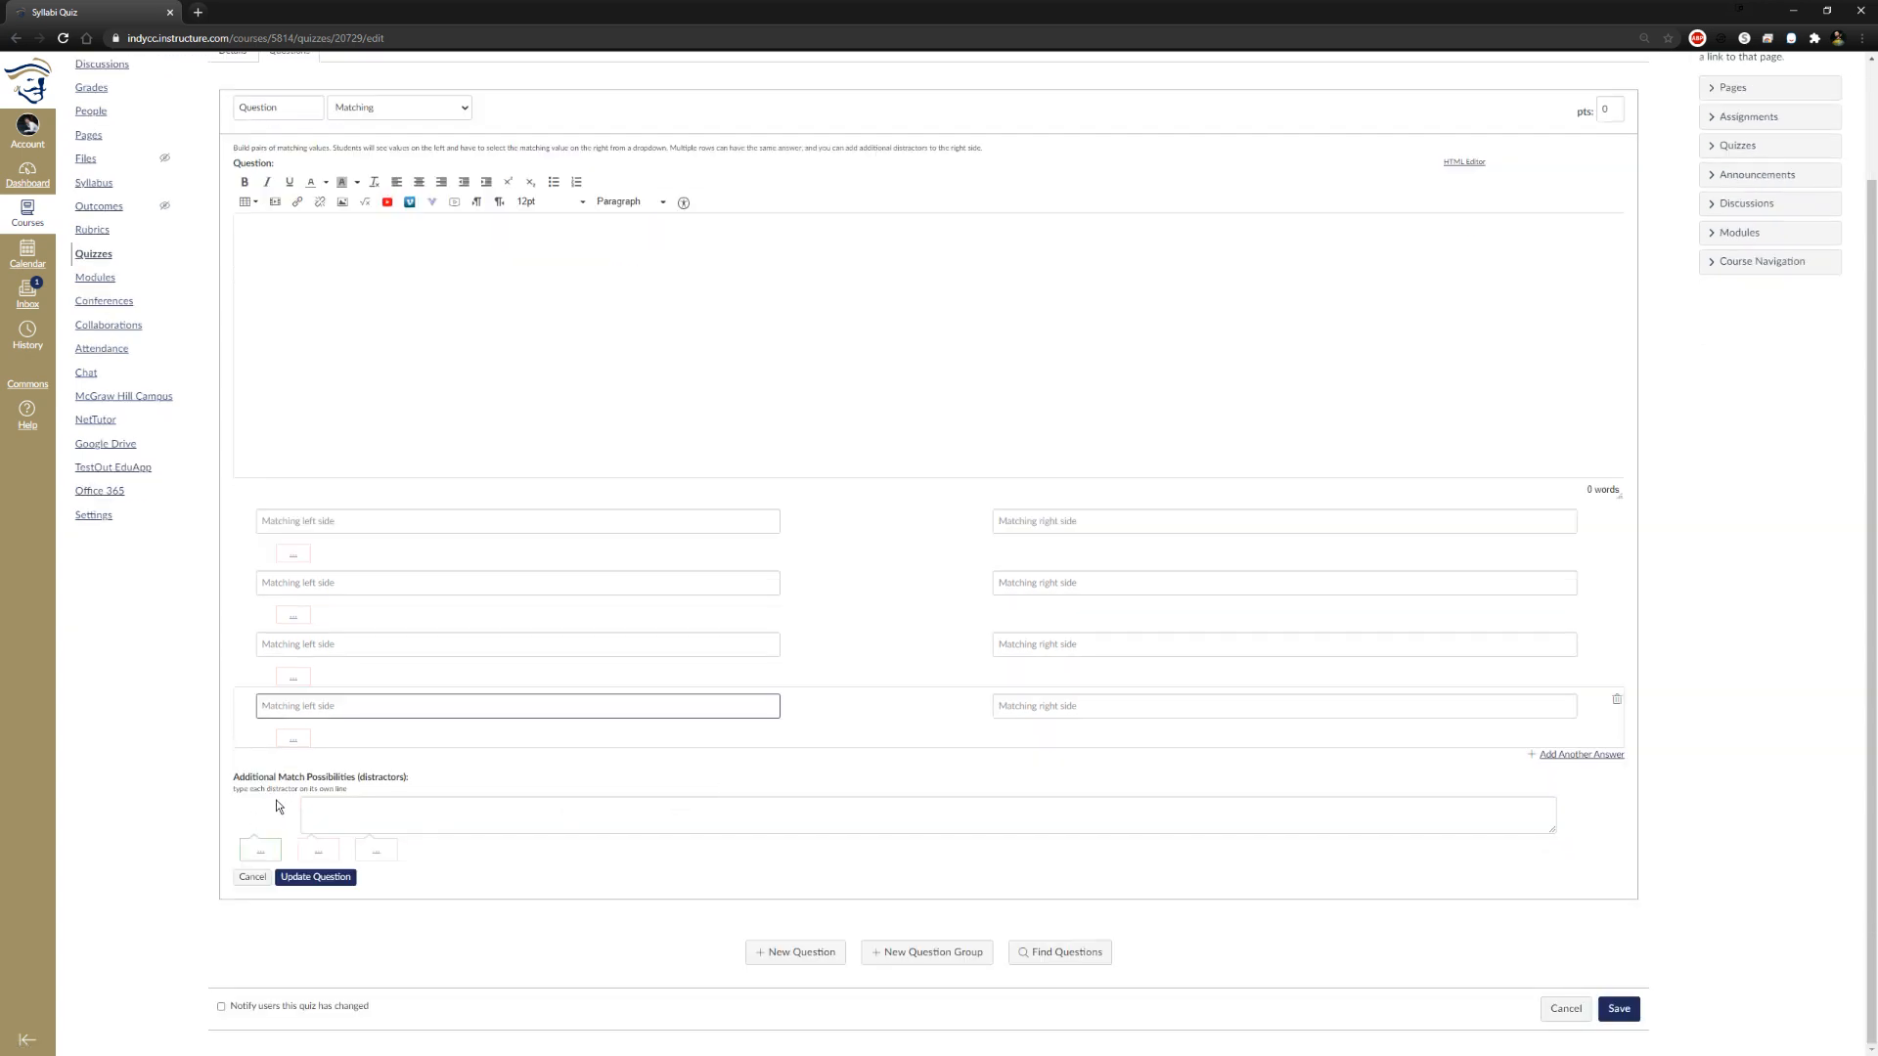
click(301, 811)
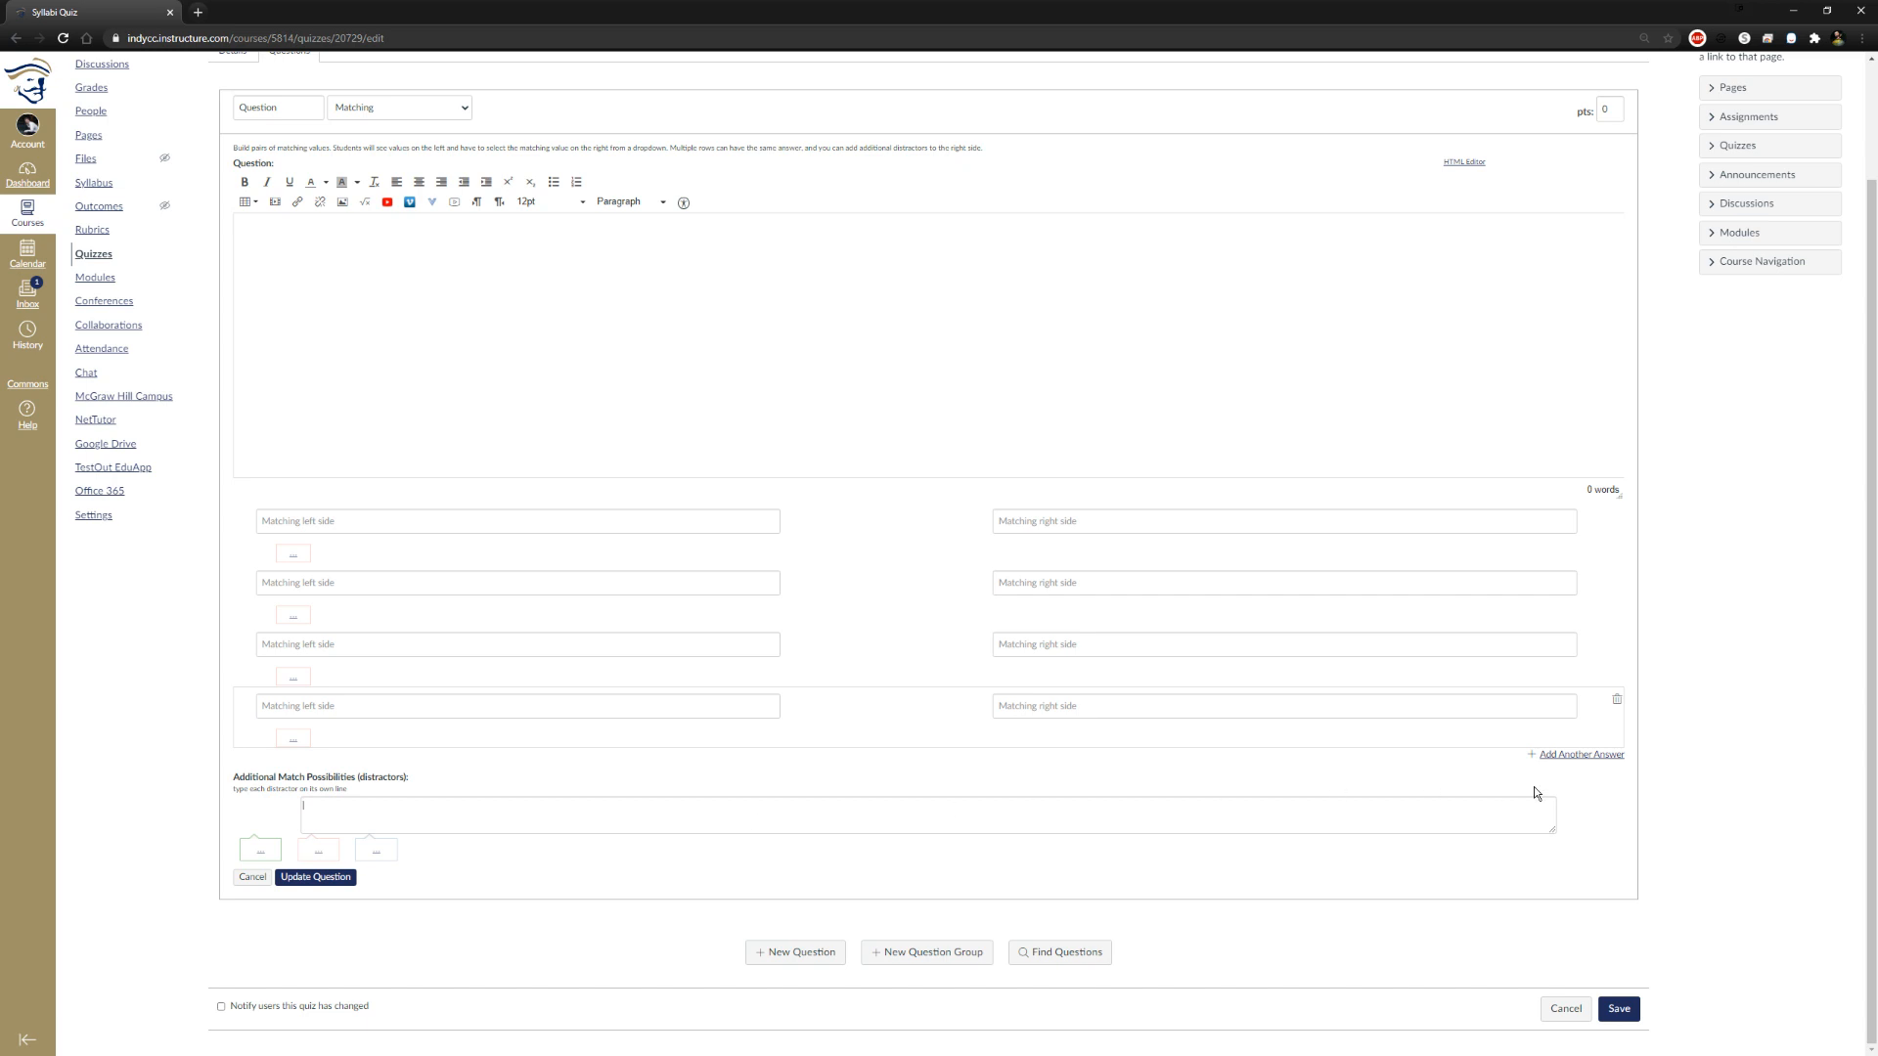
scroll(453, 256, up, 2)
View the Multiple Dropdowns question form, switch the type to Multiple Answers, and add a third possible answer
click(440, 249)
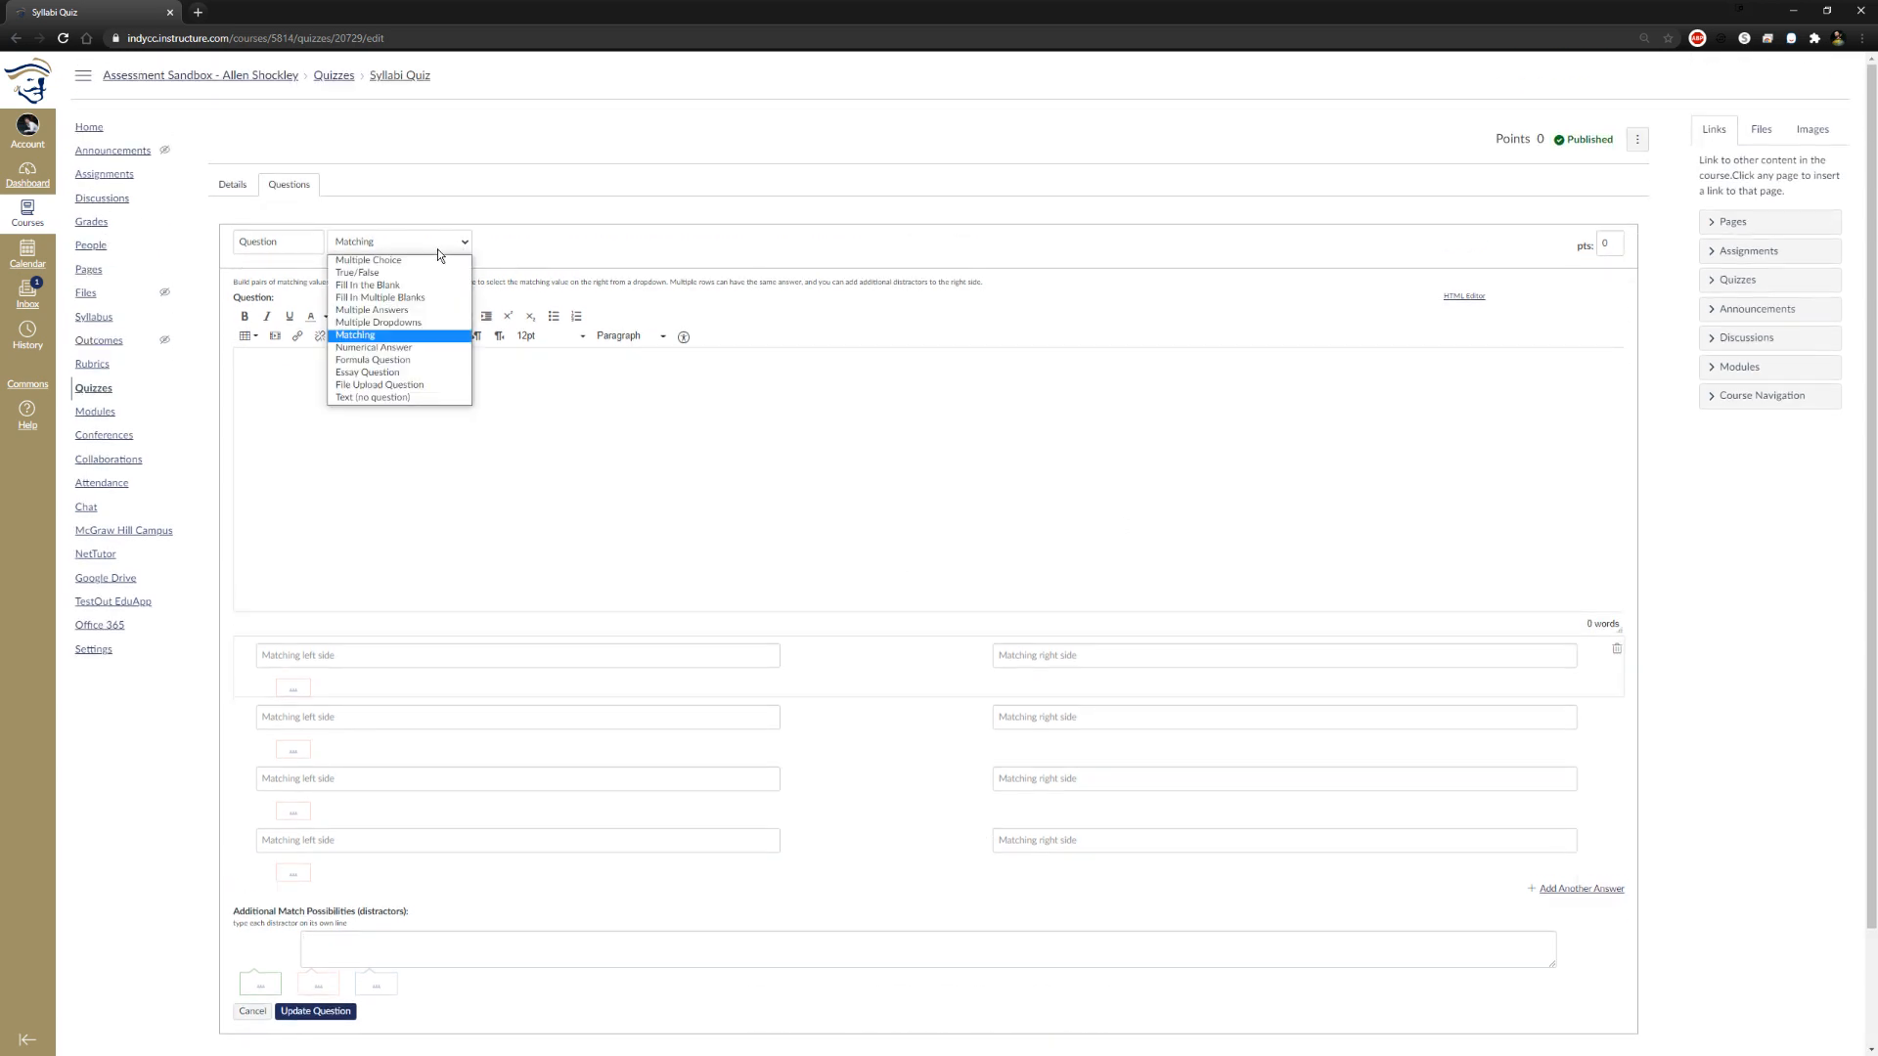
click(409, 321)
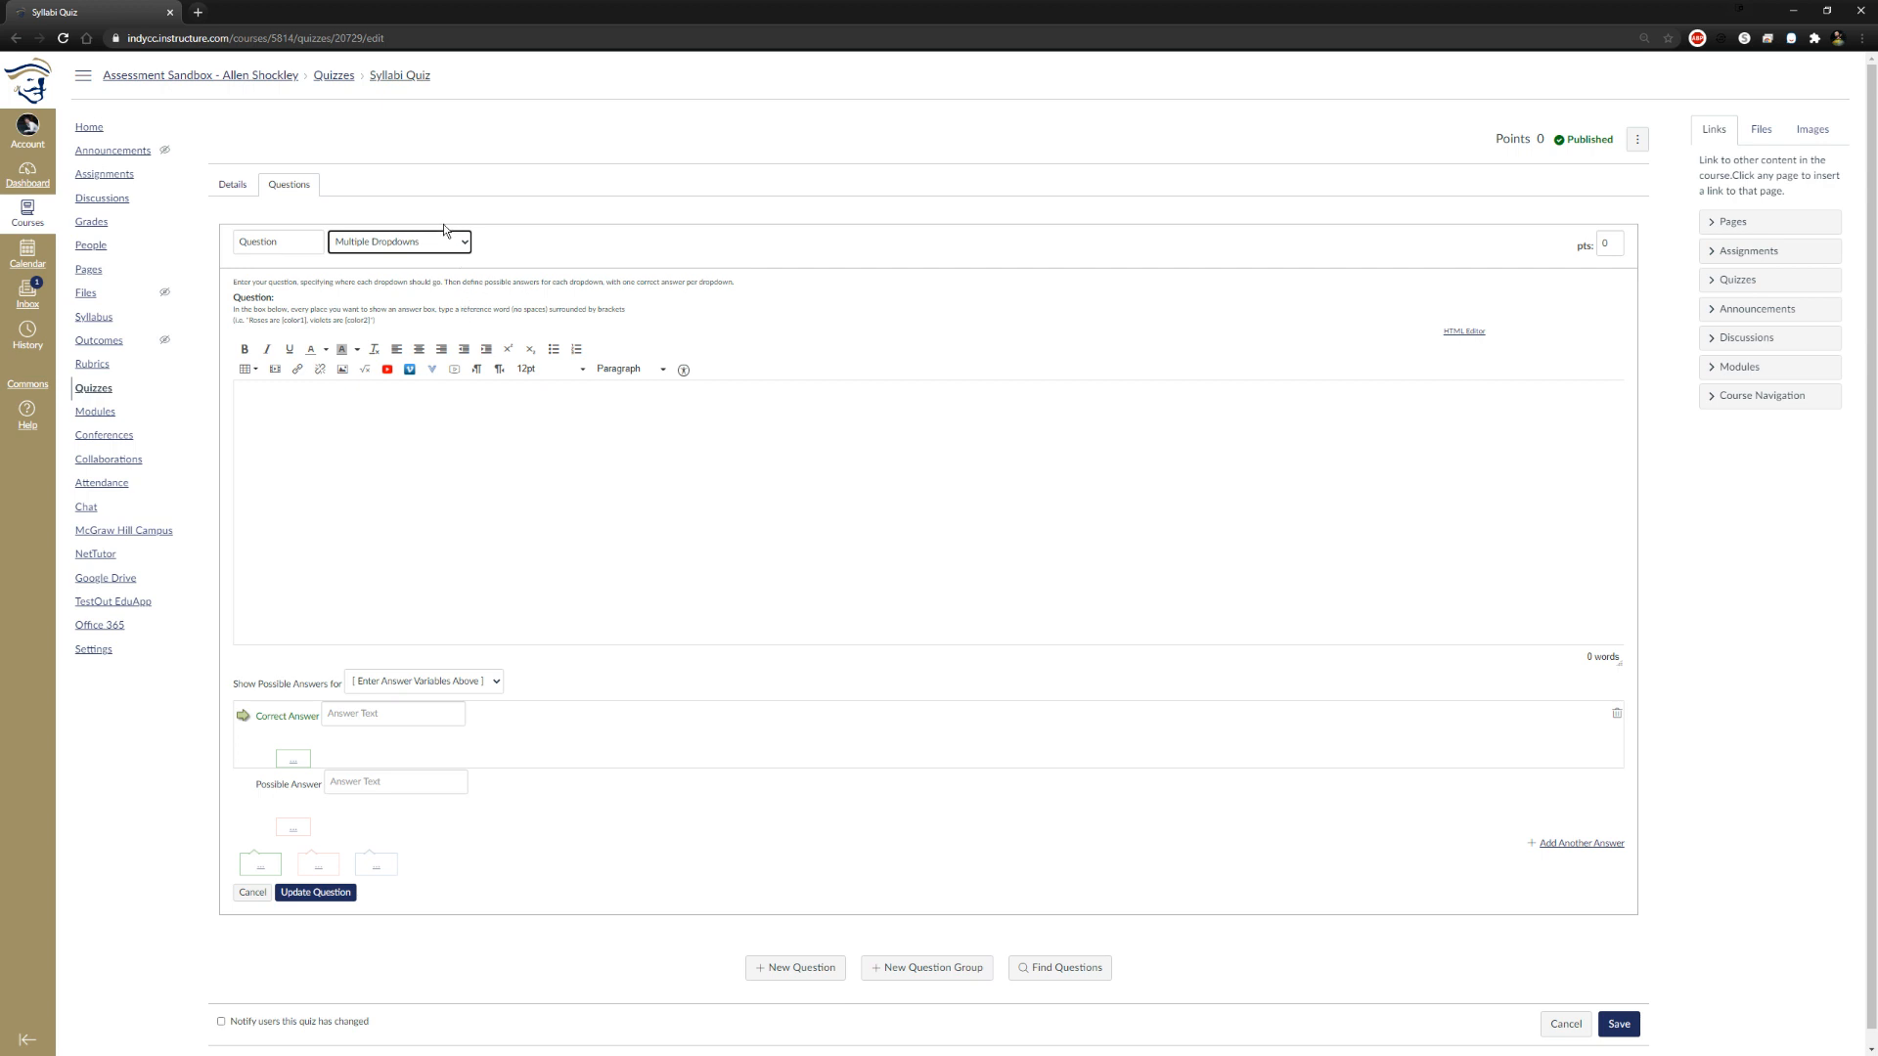
click(420, 242)
click(431, 301)
click(1604, 779)
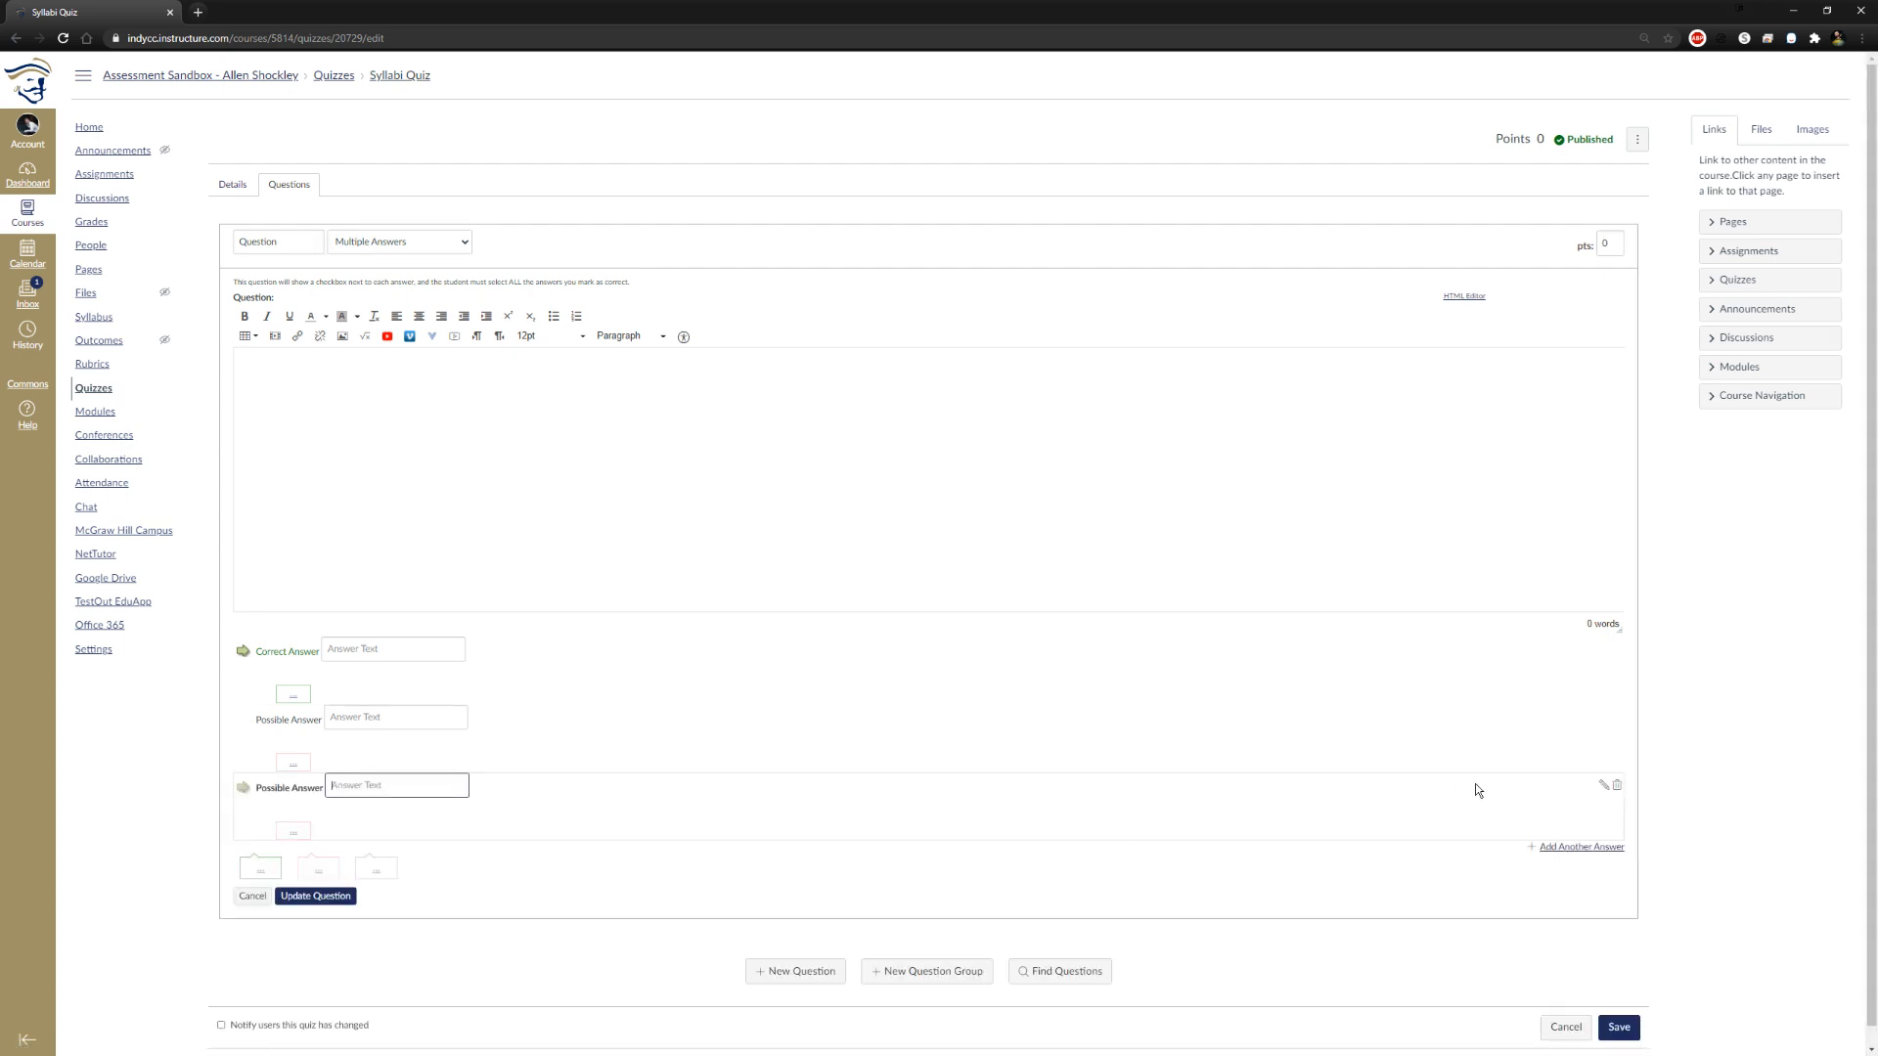
Check the third answer's rich text editor and mark the second answer as another correct answer
click(1606, 788)
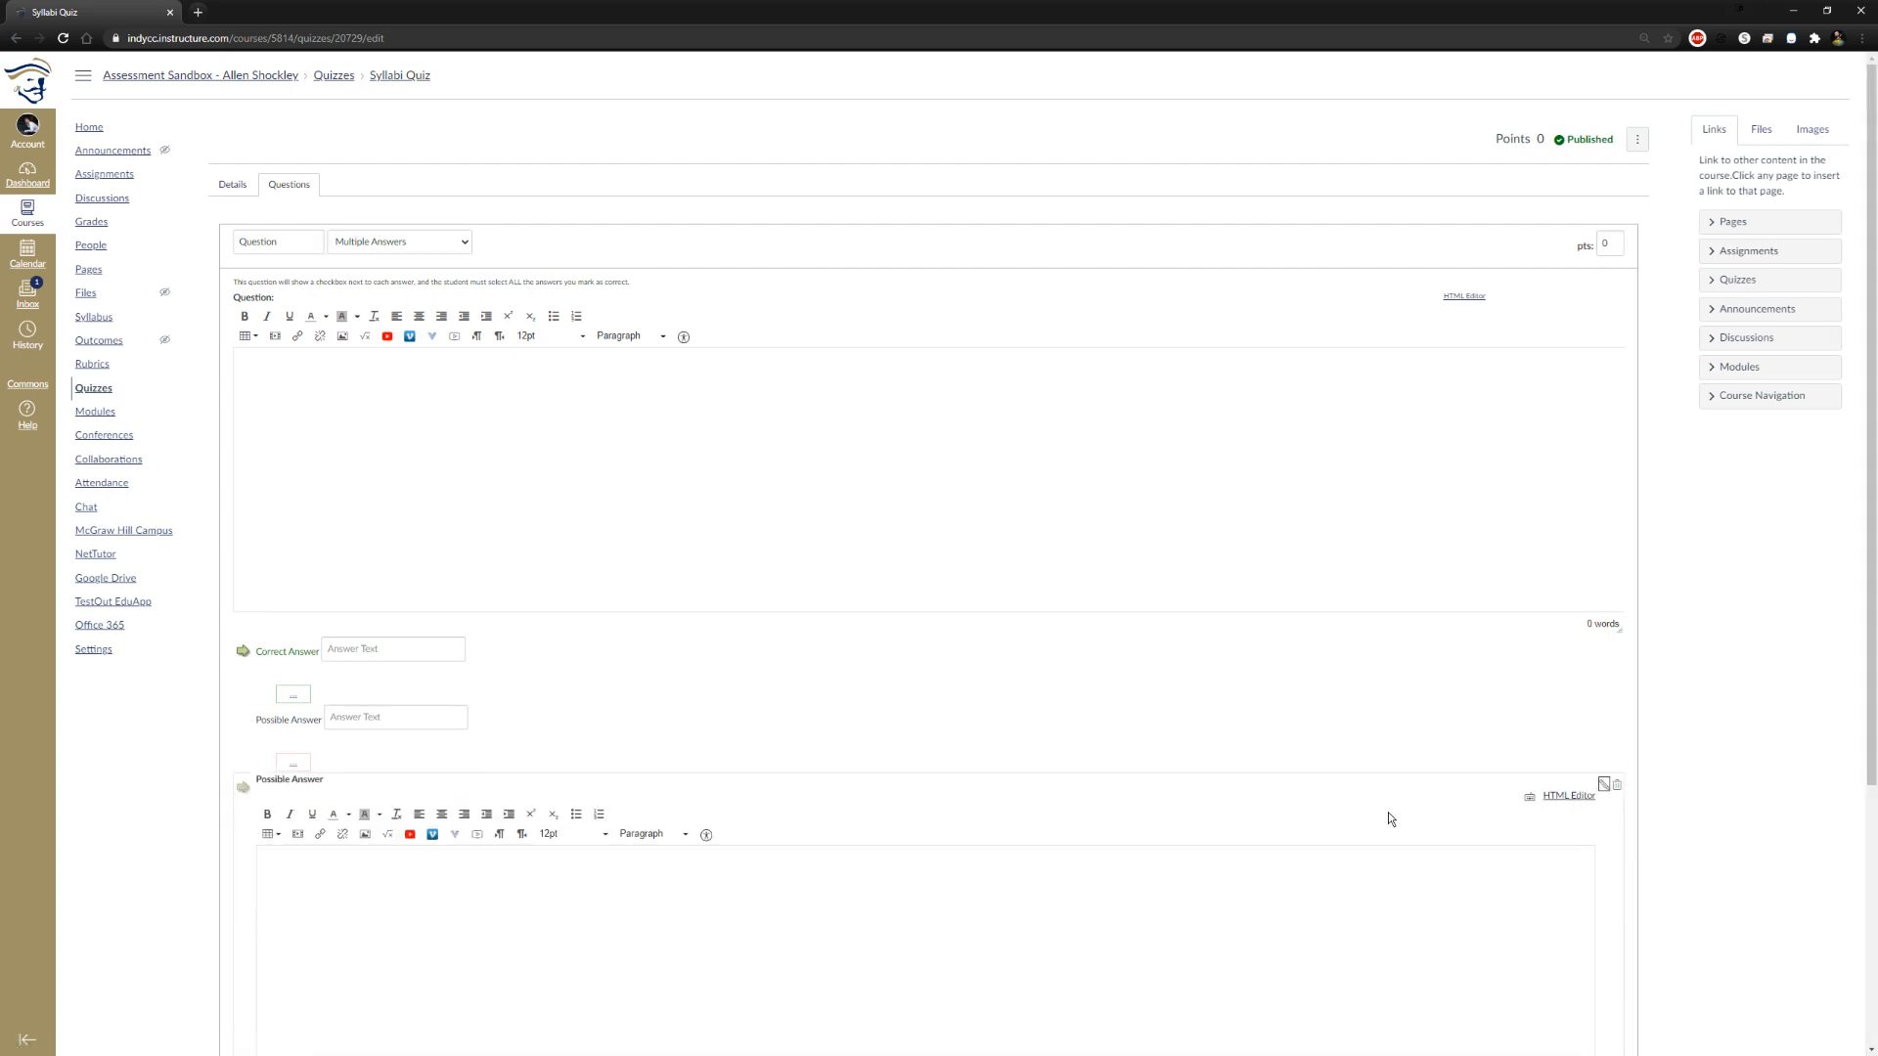
click(1604, 785)
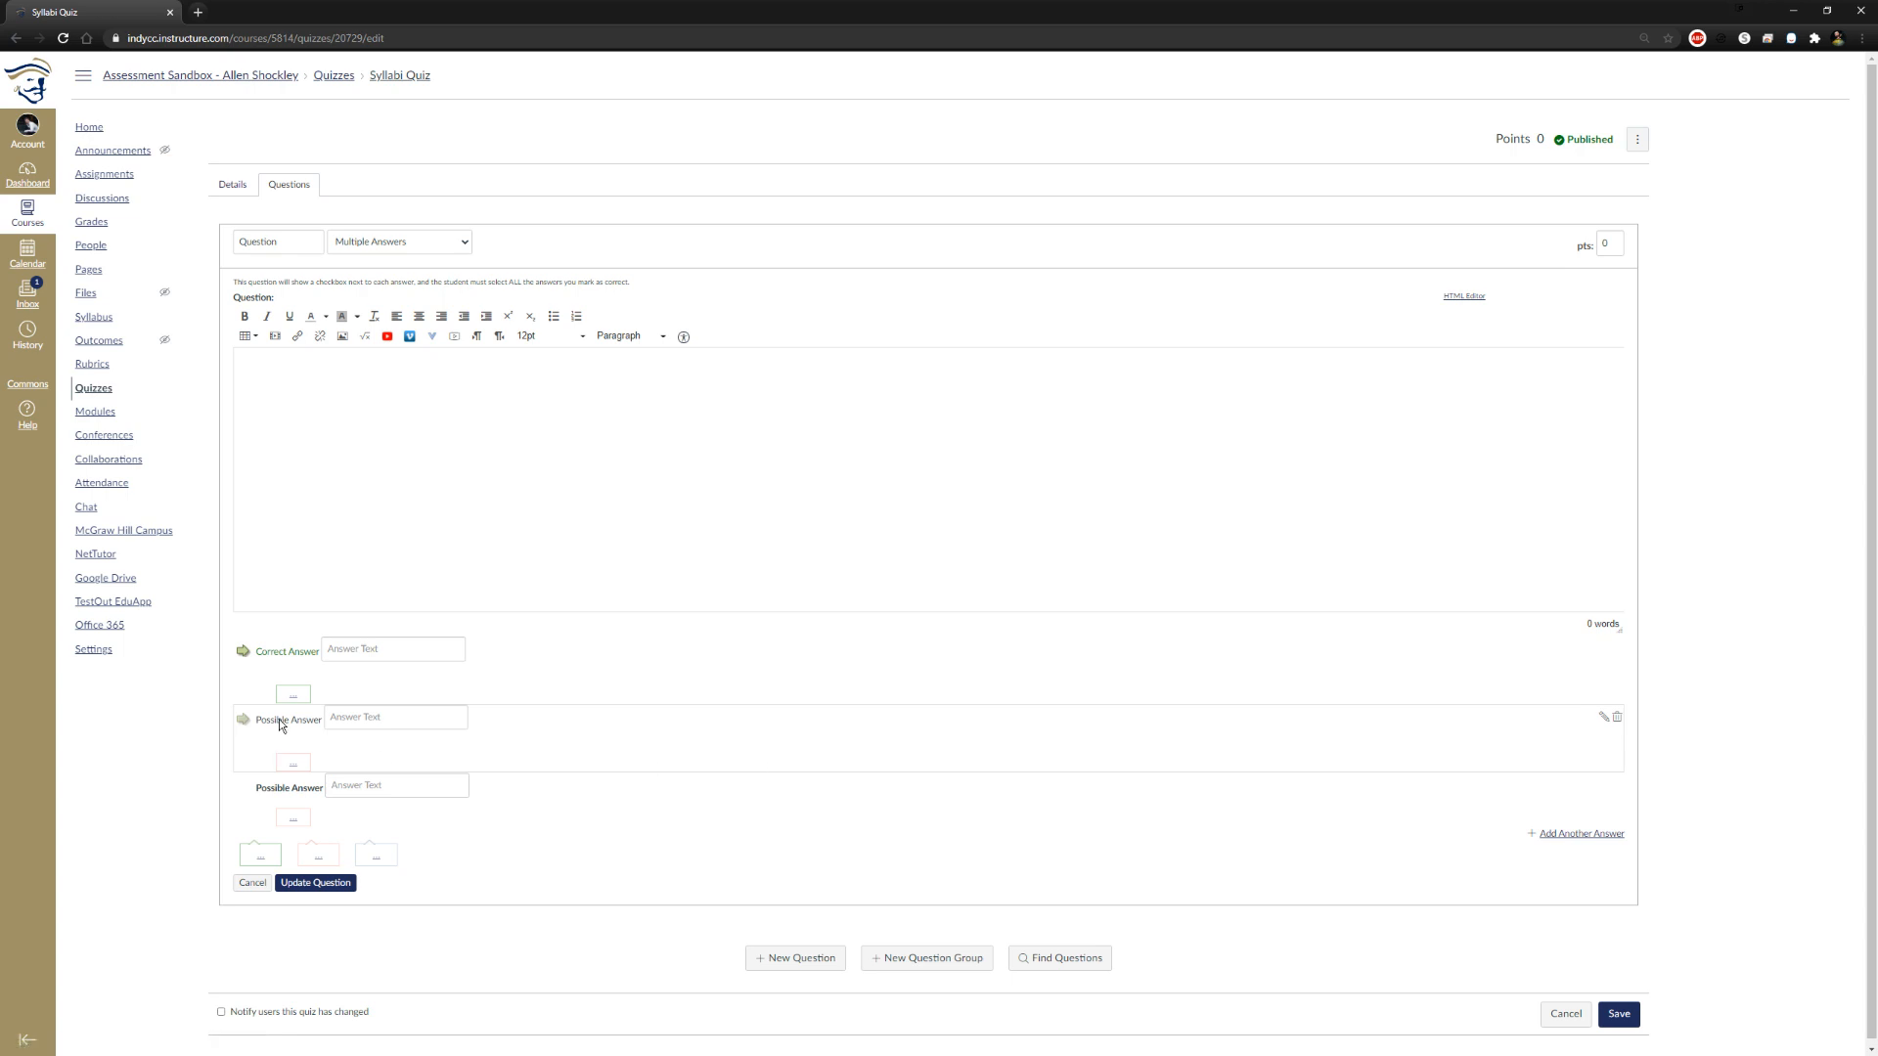
click(244, 723)
click(242, 724)
click(242, 720)
click(409, 458)
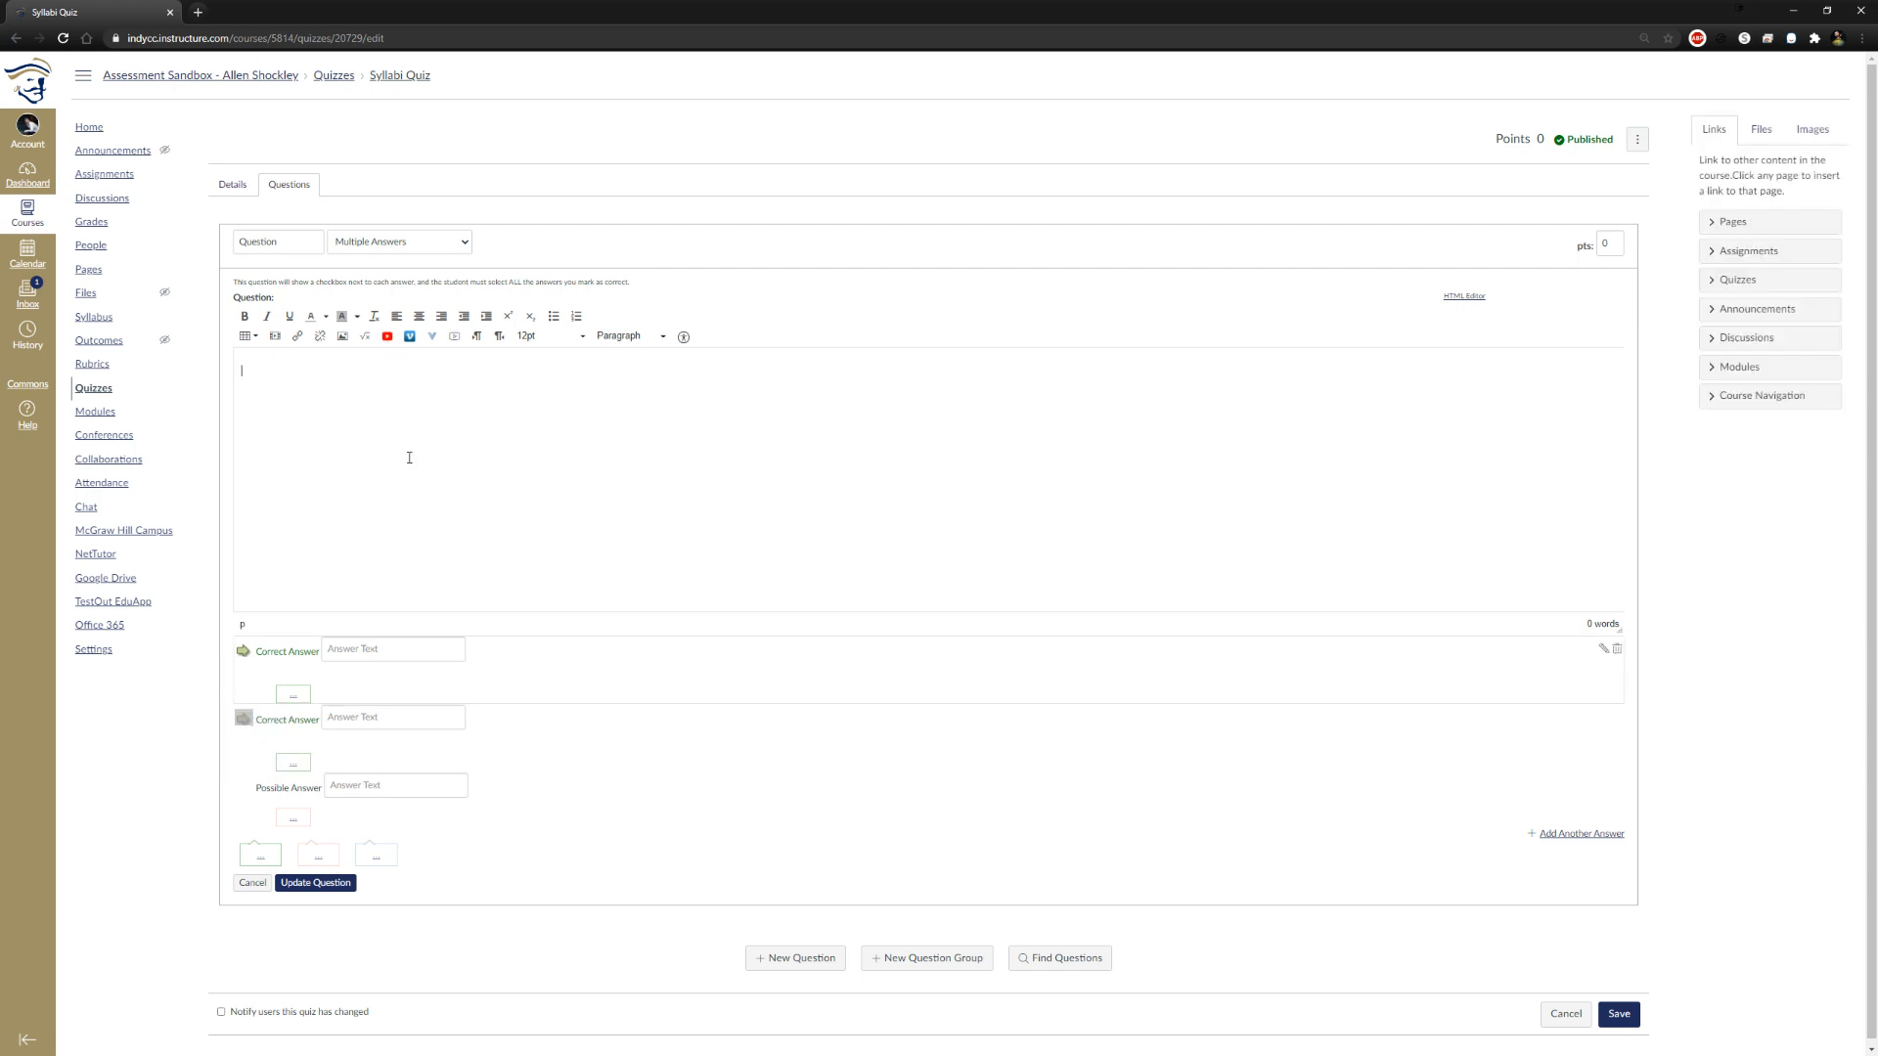
Change the question type to Fill In Multiple Blanks and examine the comment editor of the first possible answer
click(460, 247)
click(442, 298)
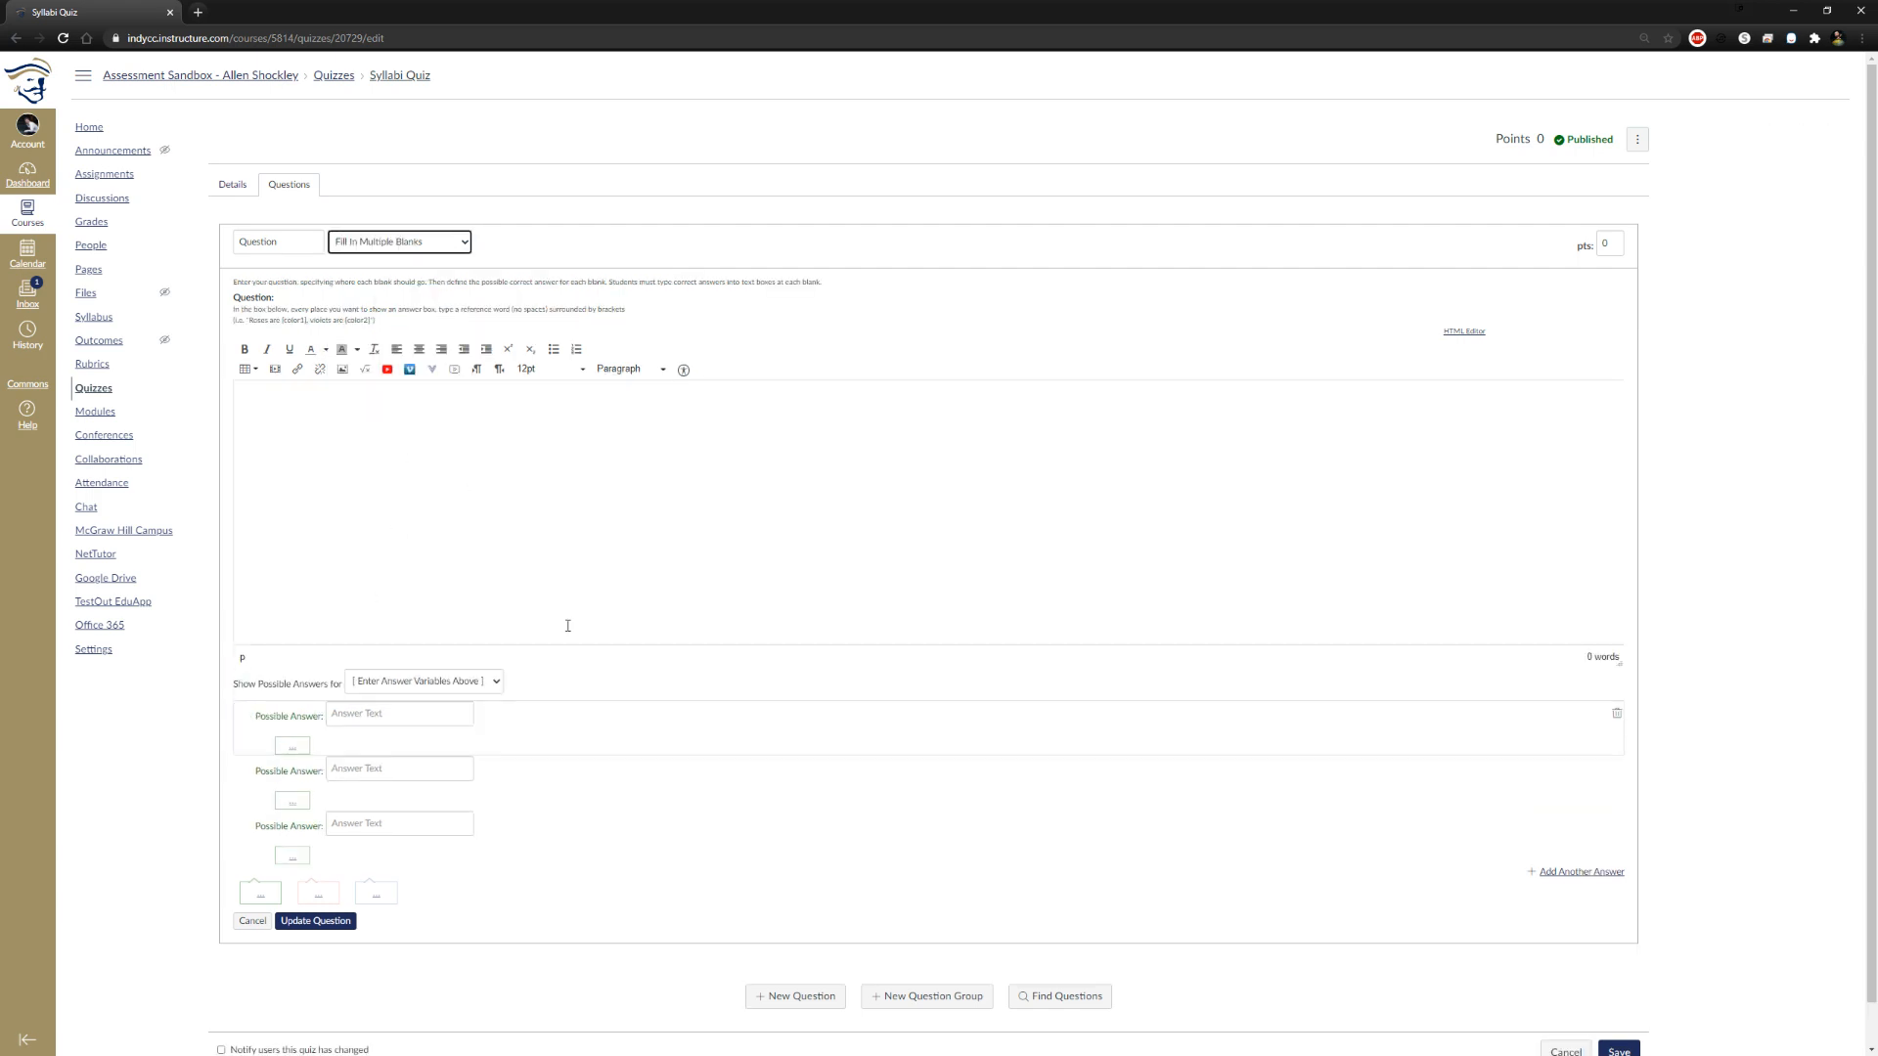
click(478, 684)
click(553, 545)
click(294, 748)
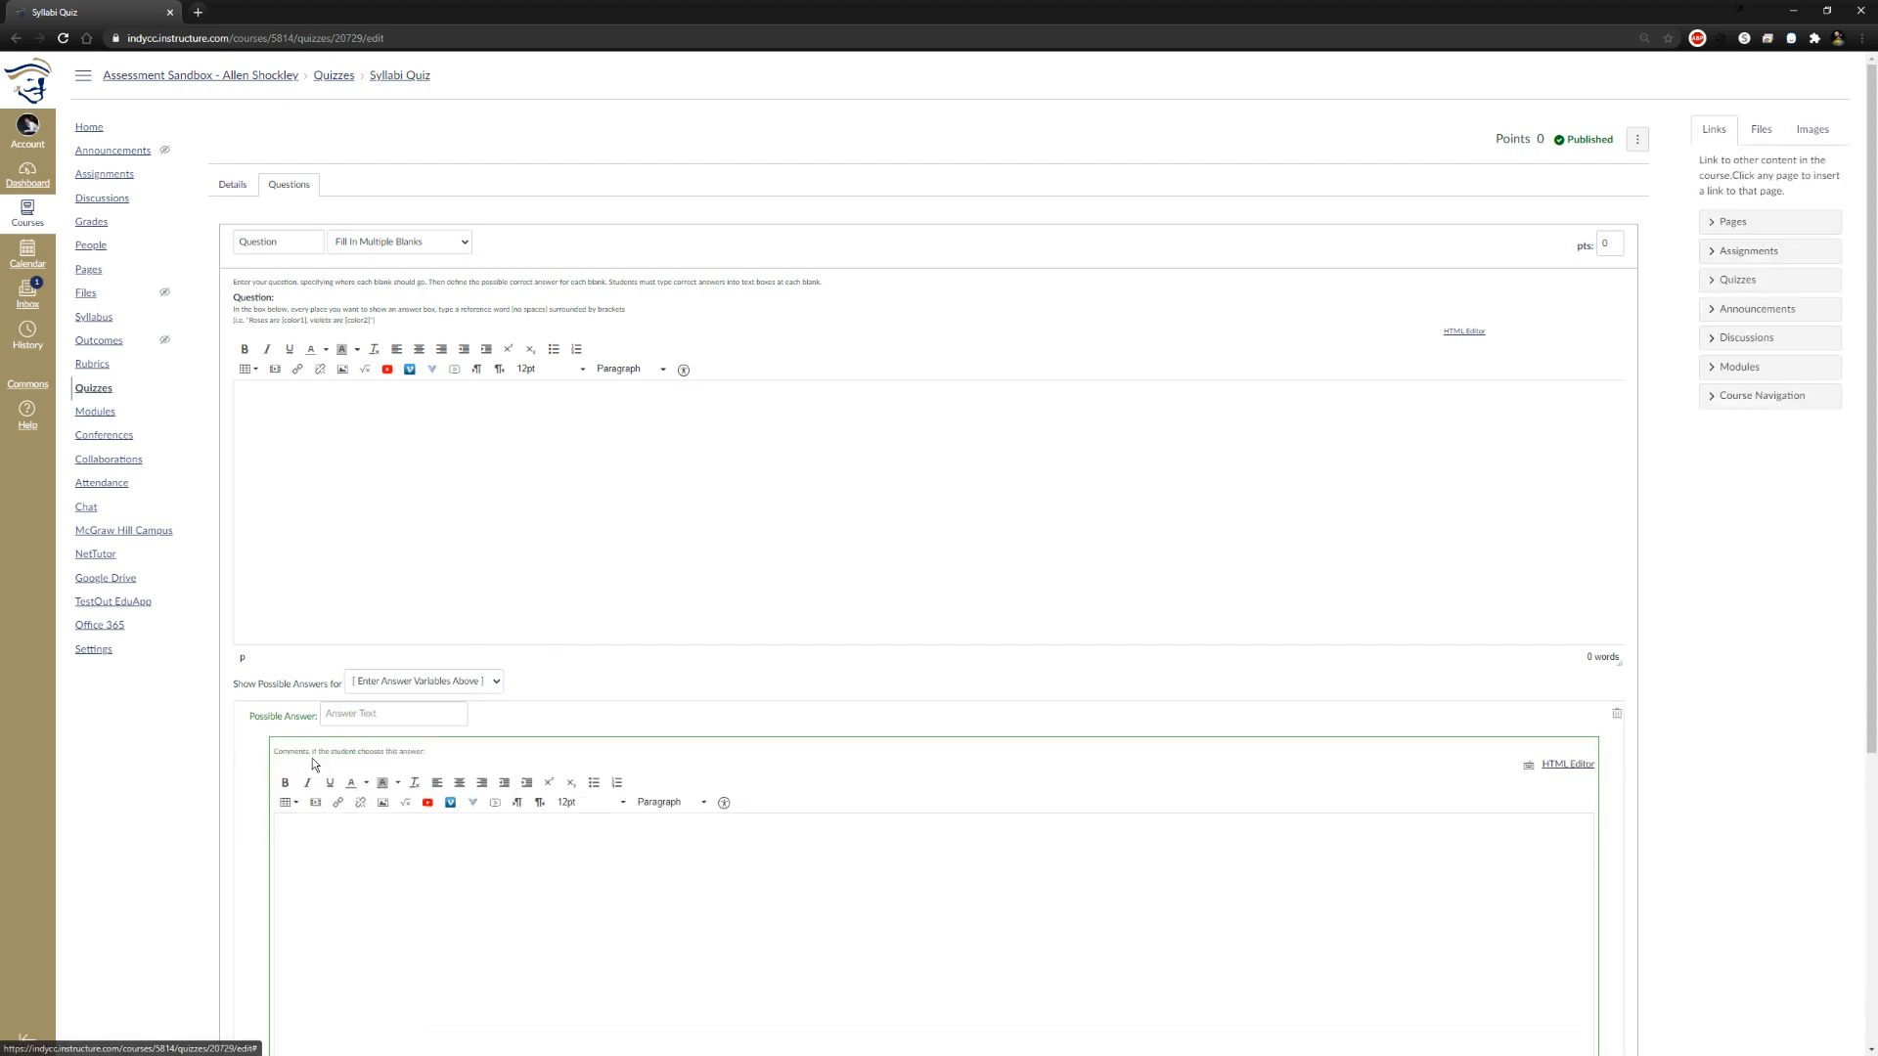
scroll(1597, 765, down, 3)
click(1575, 817)
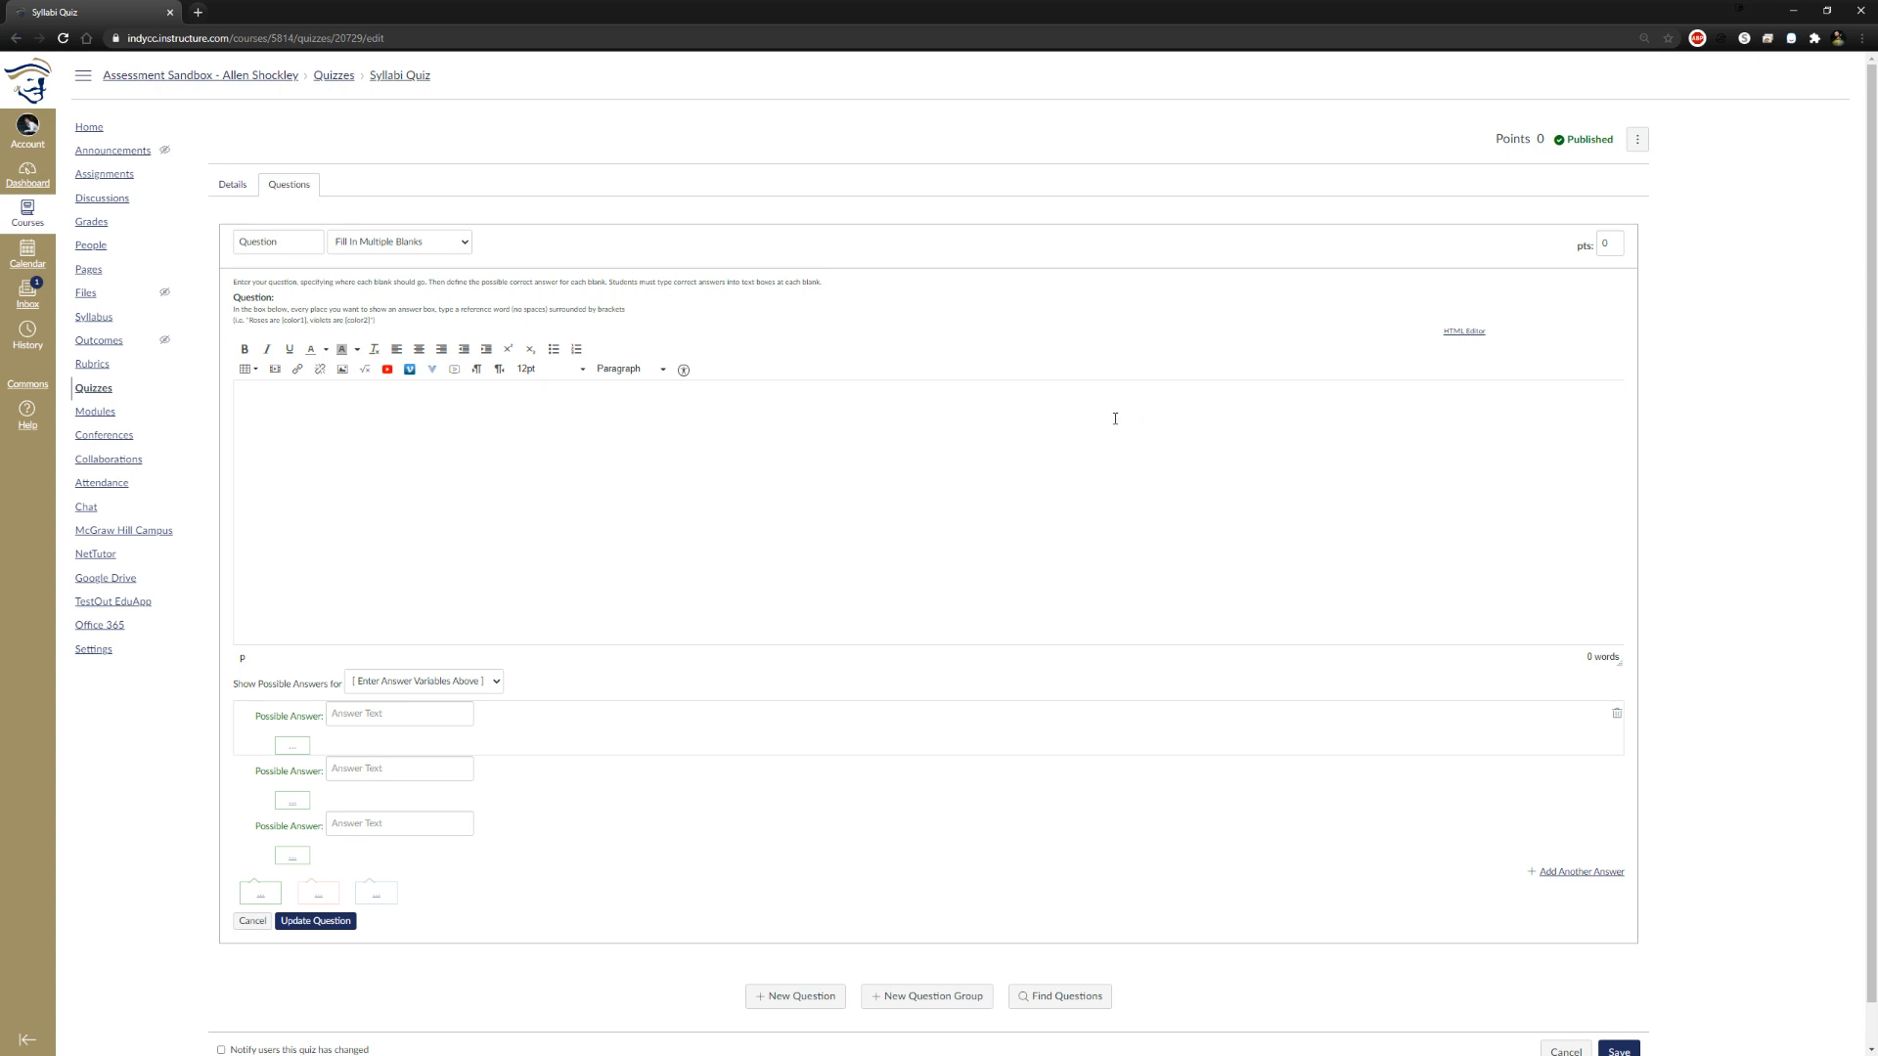
Write the question text "My [color1] ate my [color2]" with two bracketed blank variables
click(705, 420)
text(My _ dog)
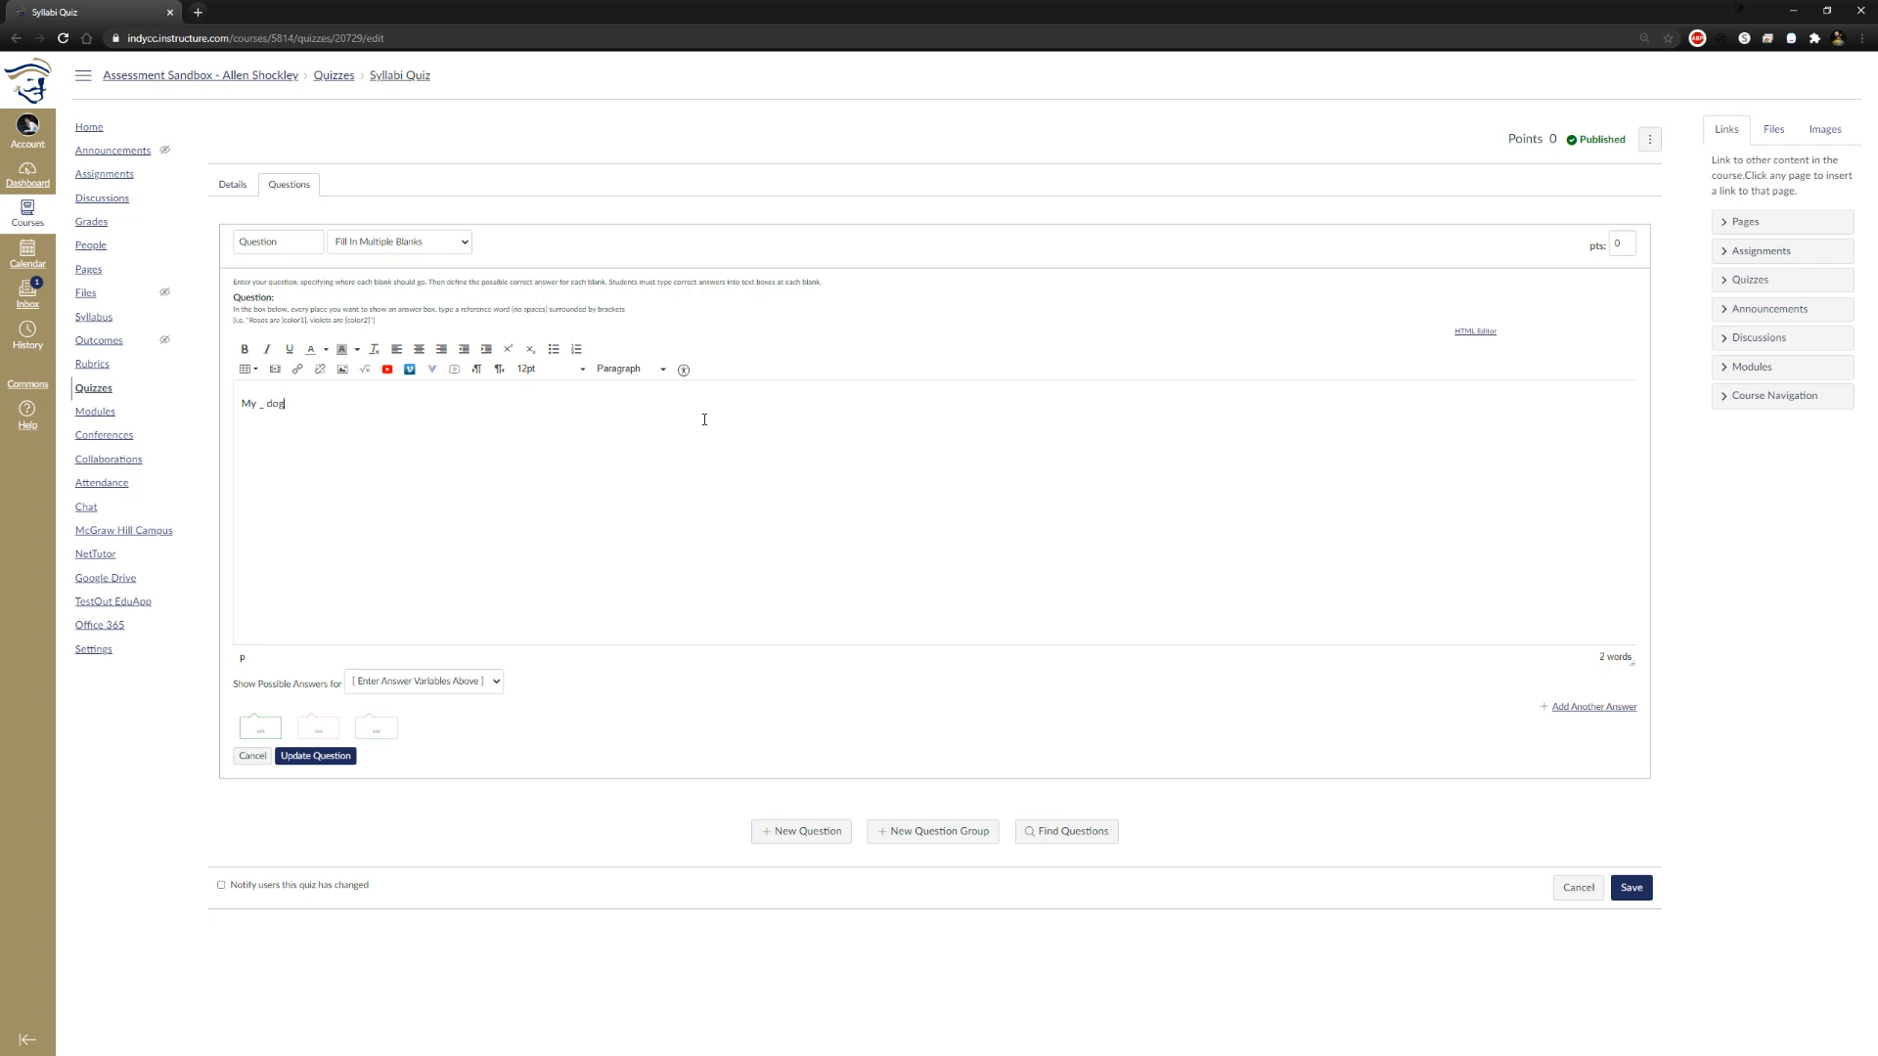
text(e a)
text(olor1])
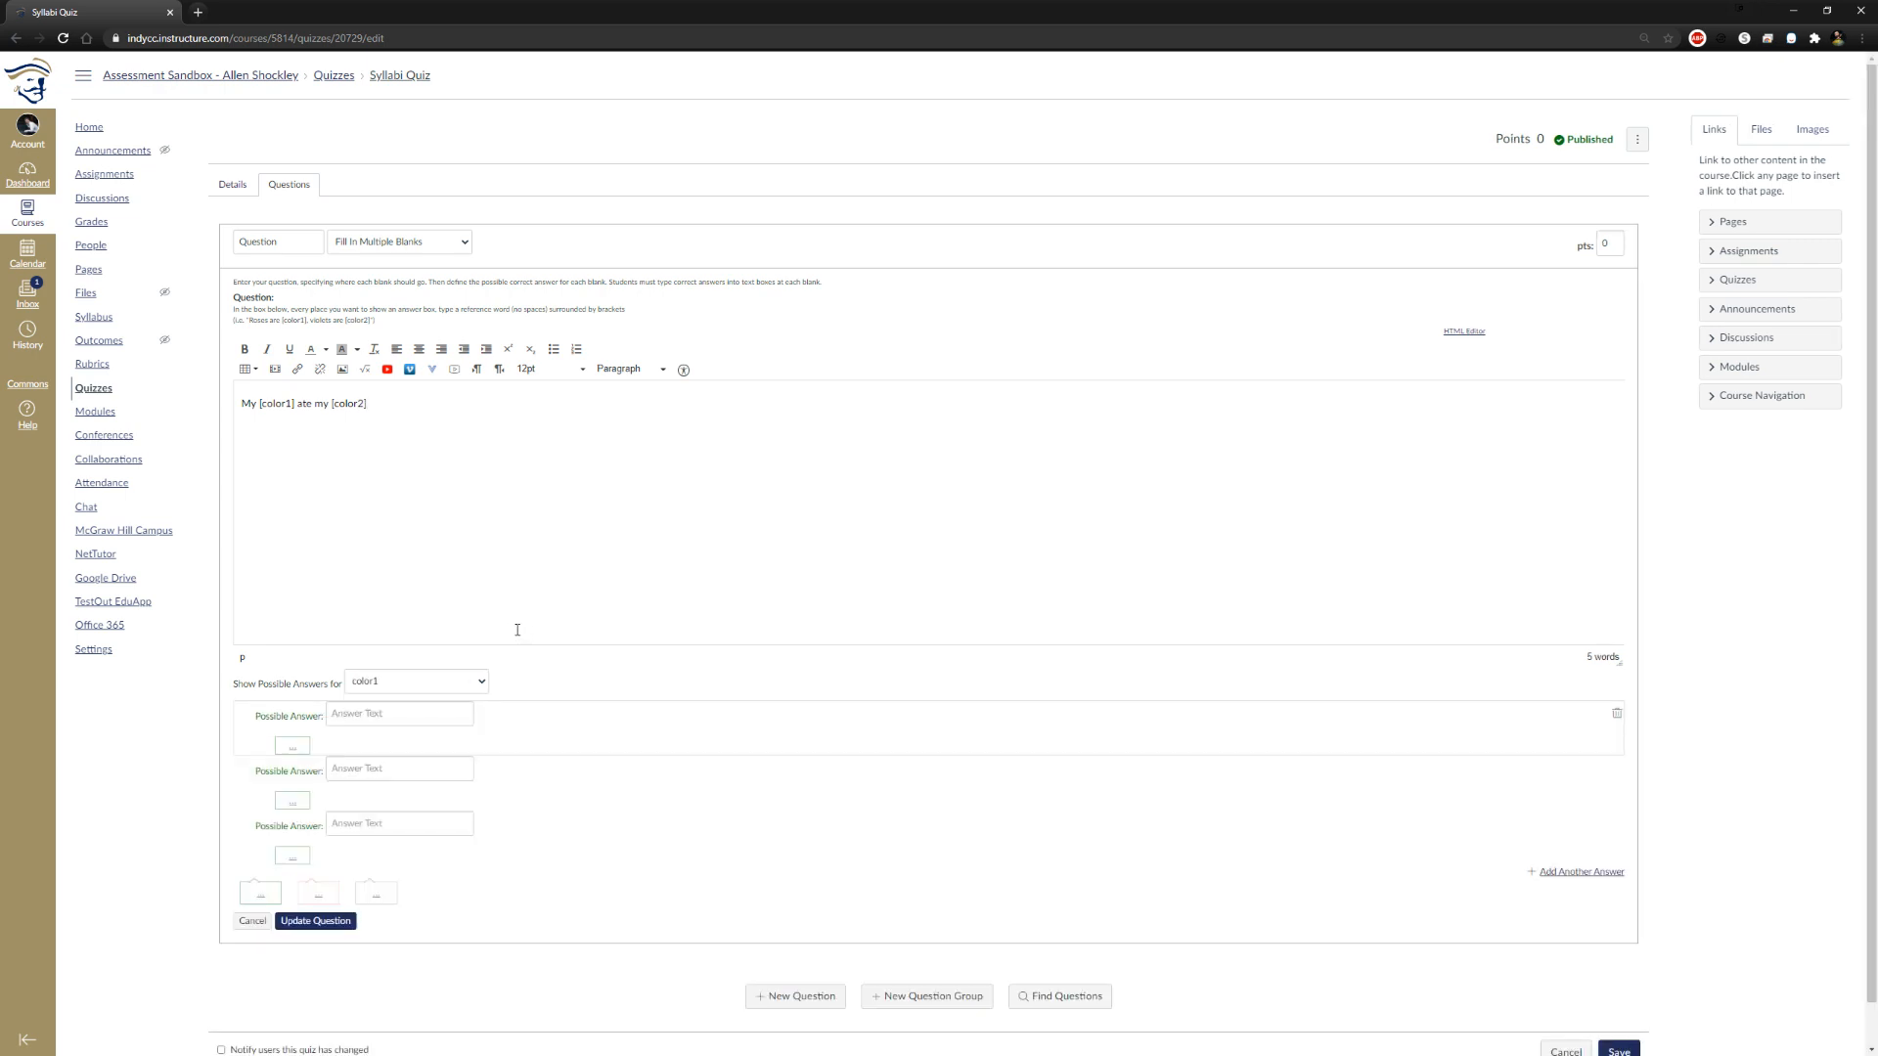
Enter "blue" as the first possible answer for the color1 blank
click(397, 684)
click(397, 683)
click(397, 684)
click(397, 684)
click(365, 717)
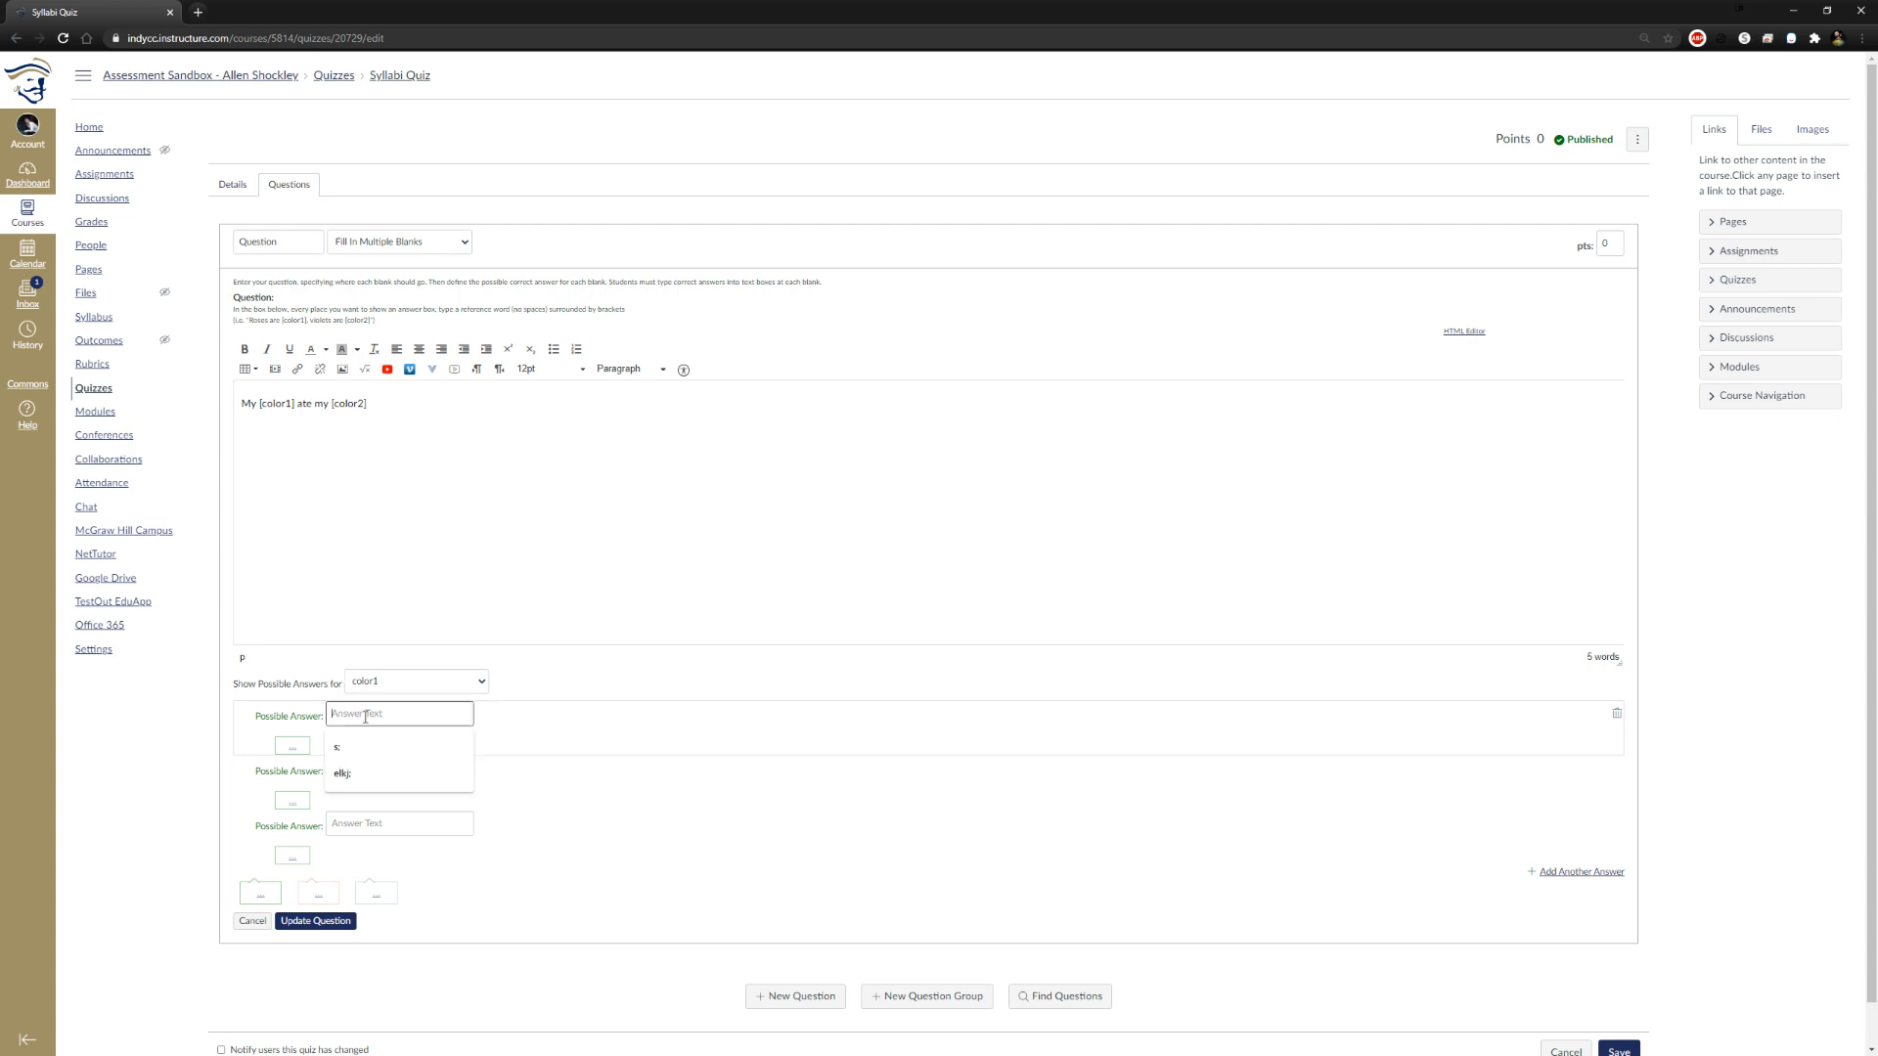
text(blue)
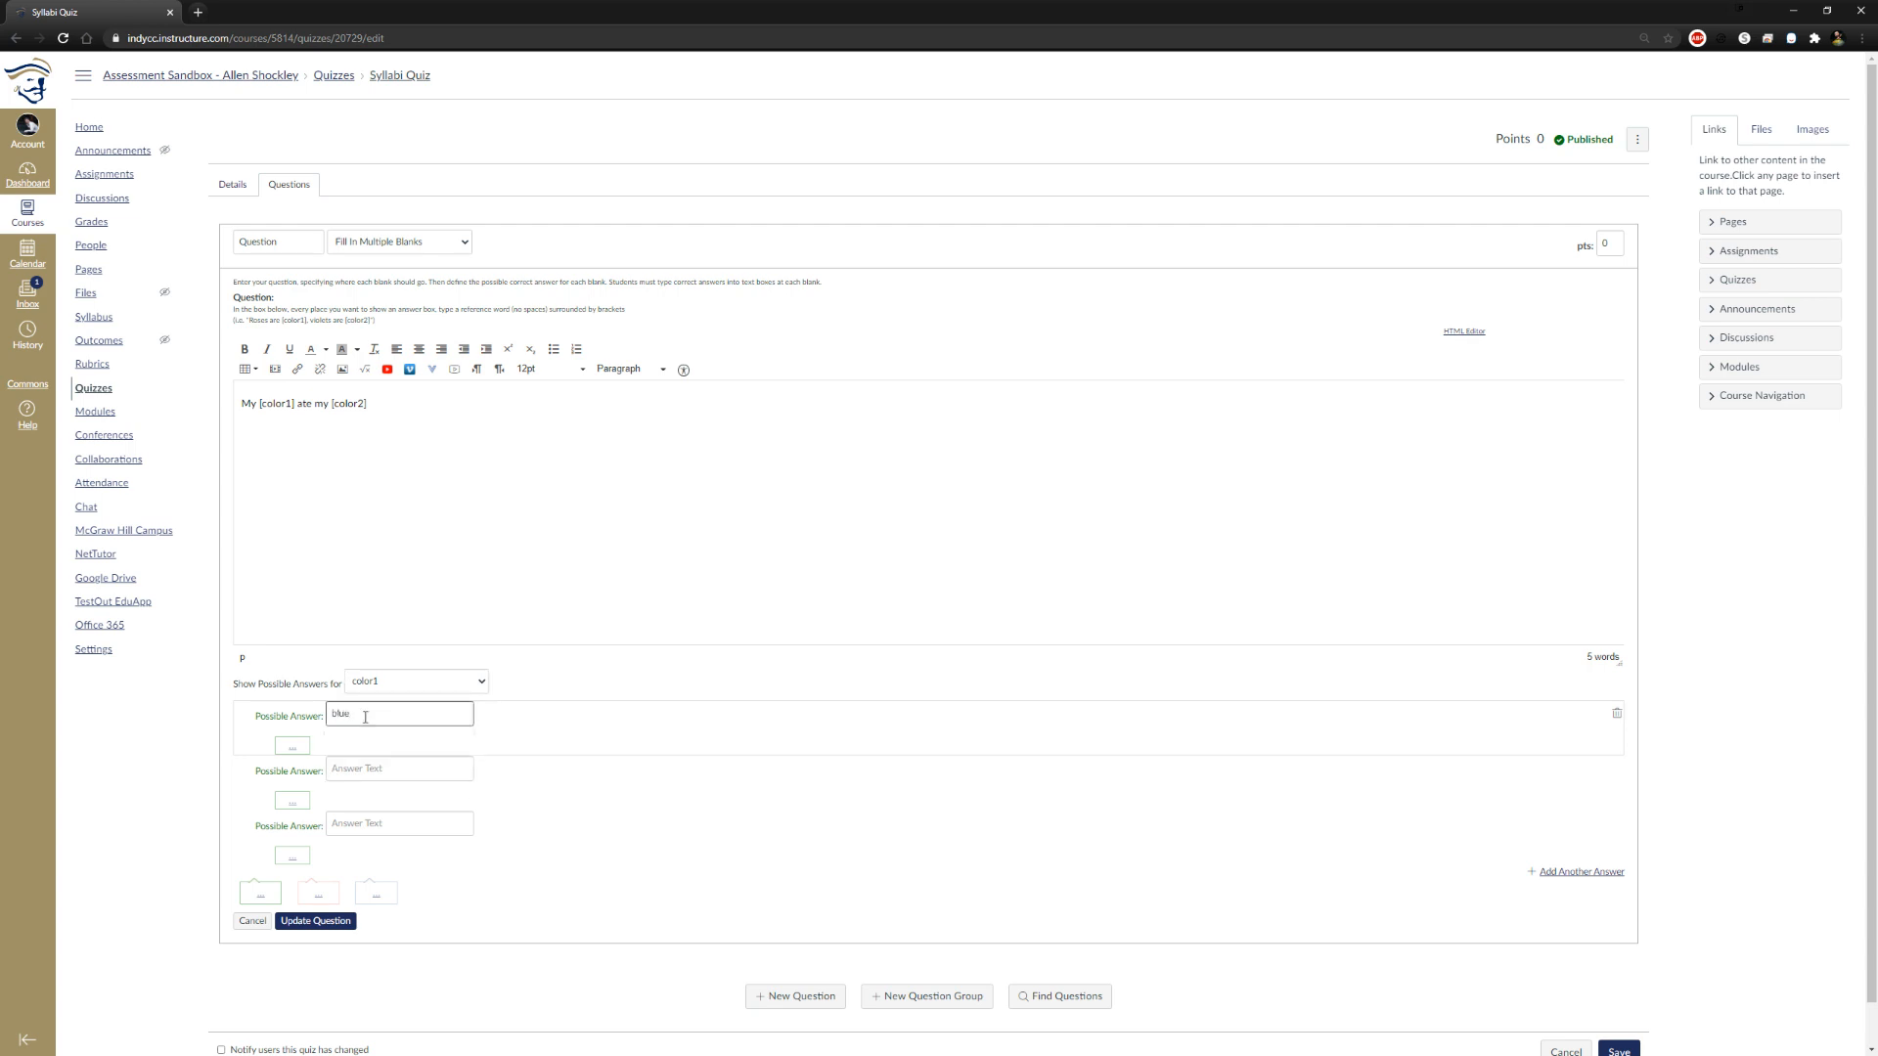
click(282, 730)
Enter "purple" as the first possible answer for the color2 blank
click(479, 682)
click(437, 712)
click(406, 717)
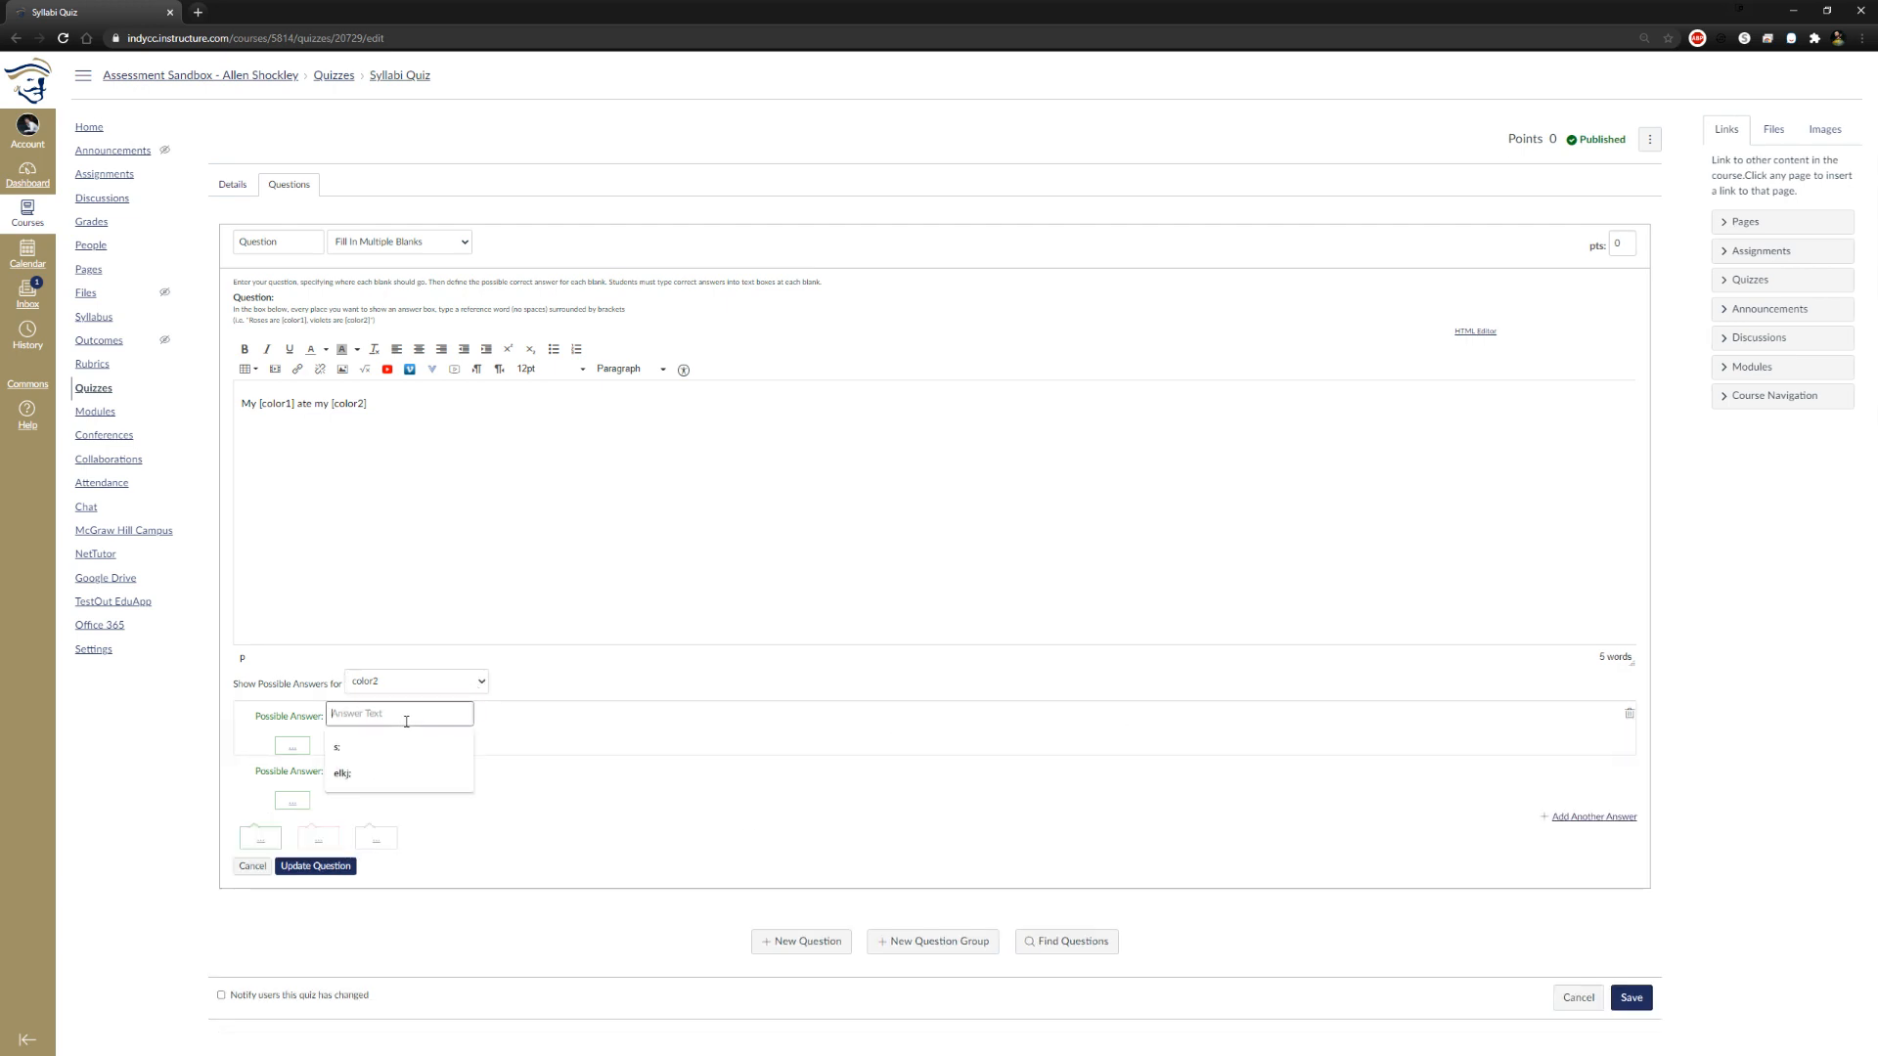
text(purple)
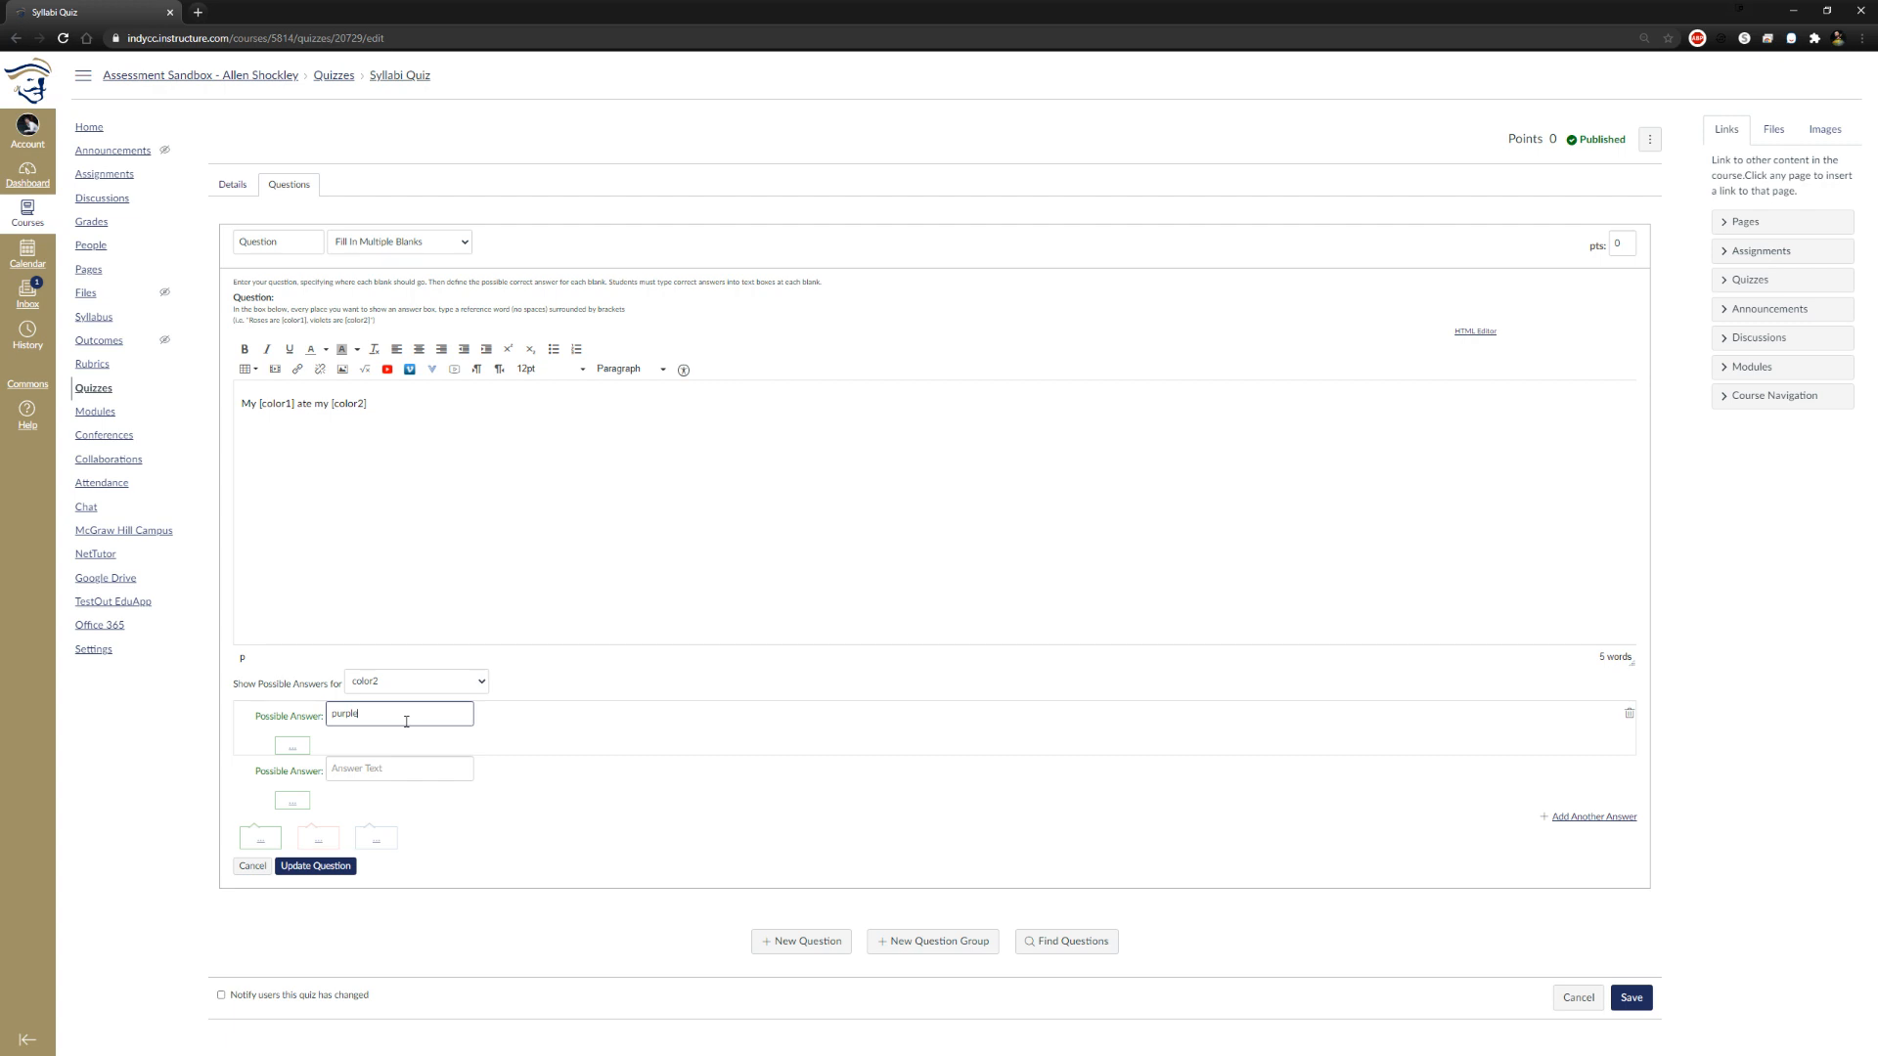
click(506, 671)
click(635, 717)
Add "blu" and "ble" as further possible answers for color1, and display the answers for color2 again
click(417, 684)
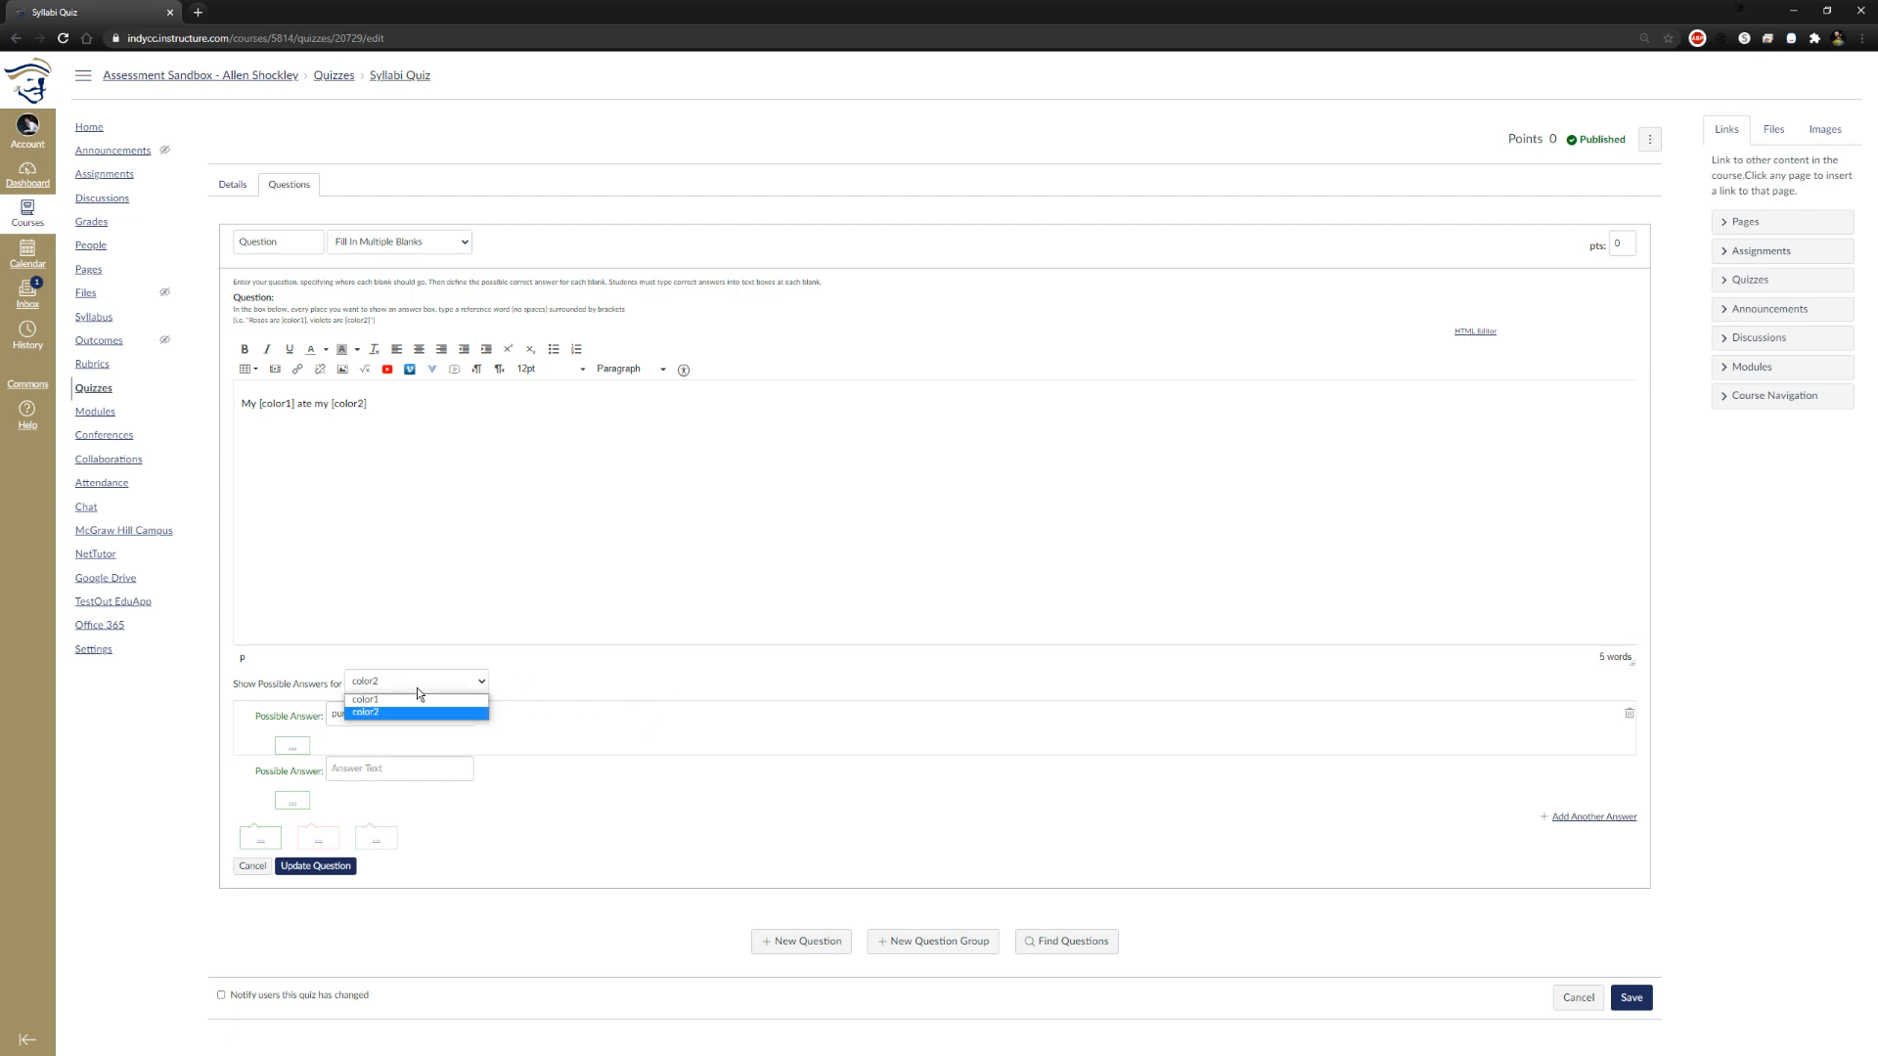
click(417, 696)
click(412, 768)
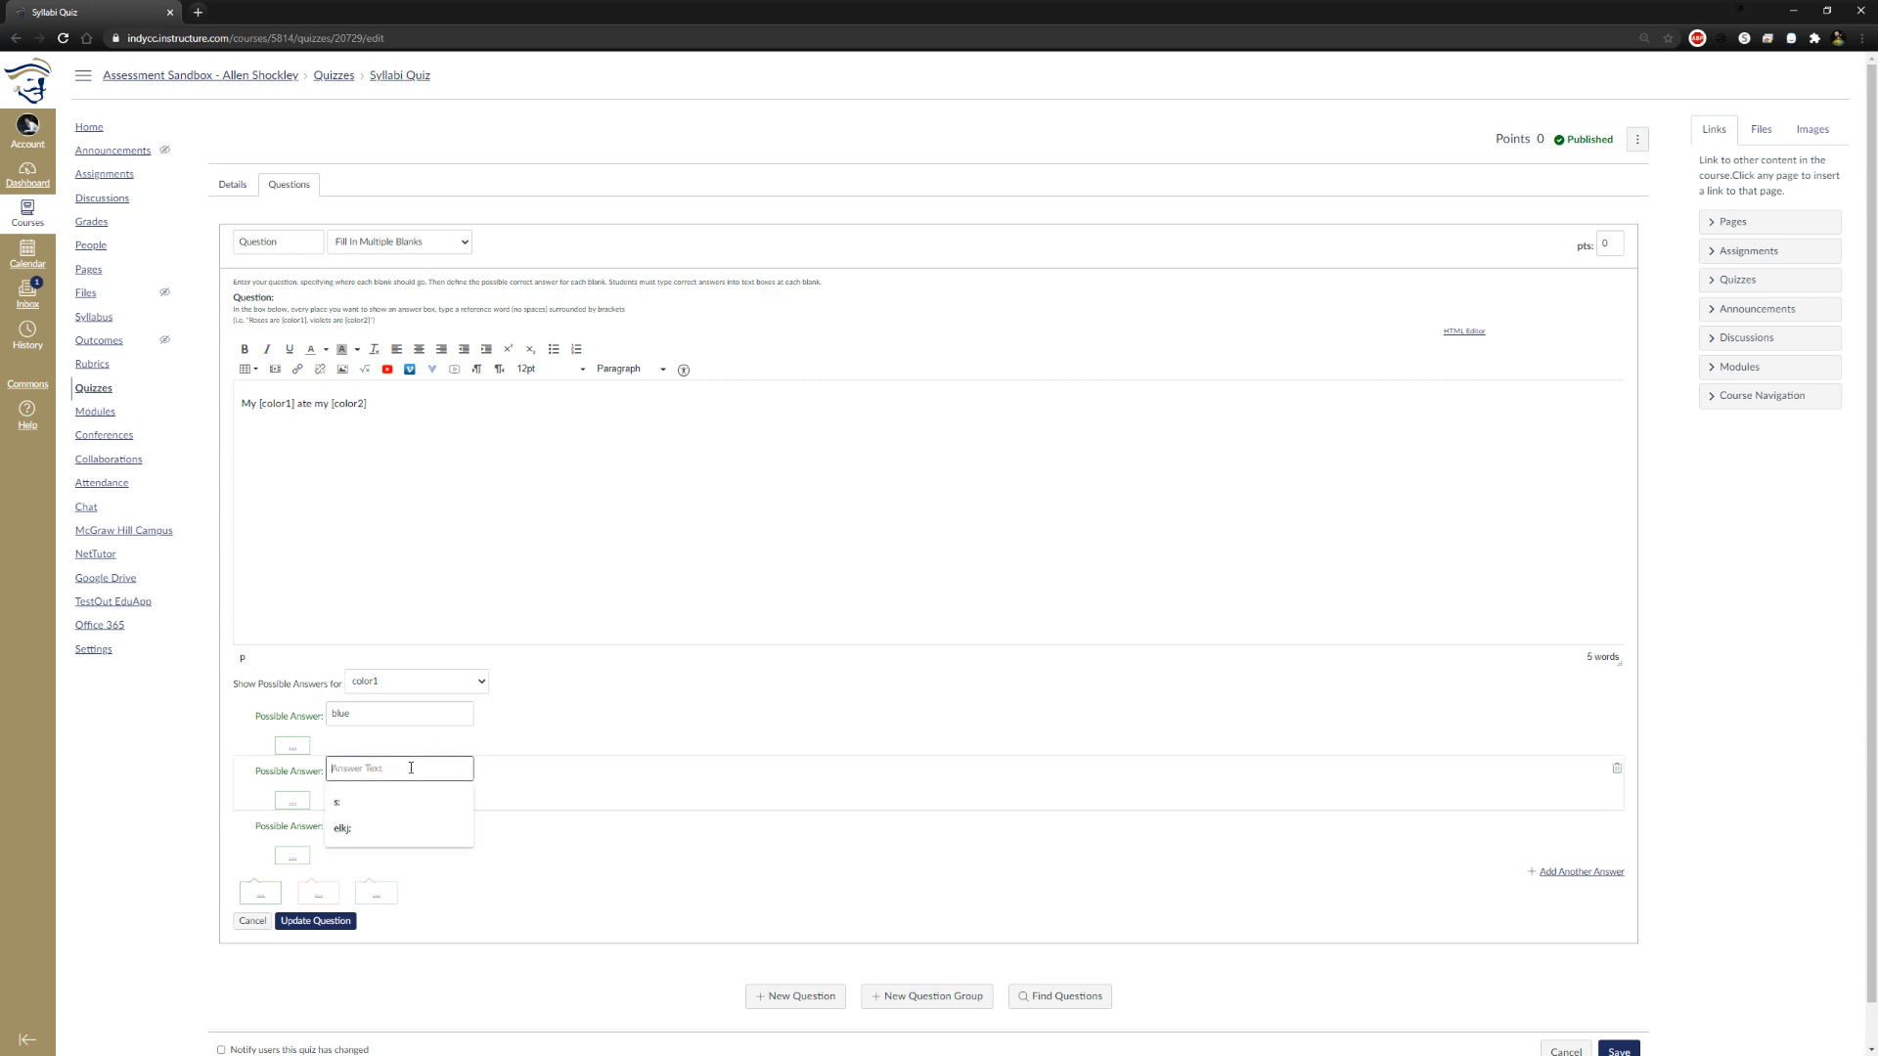
text(bl)
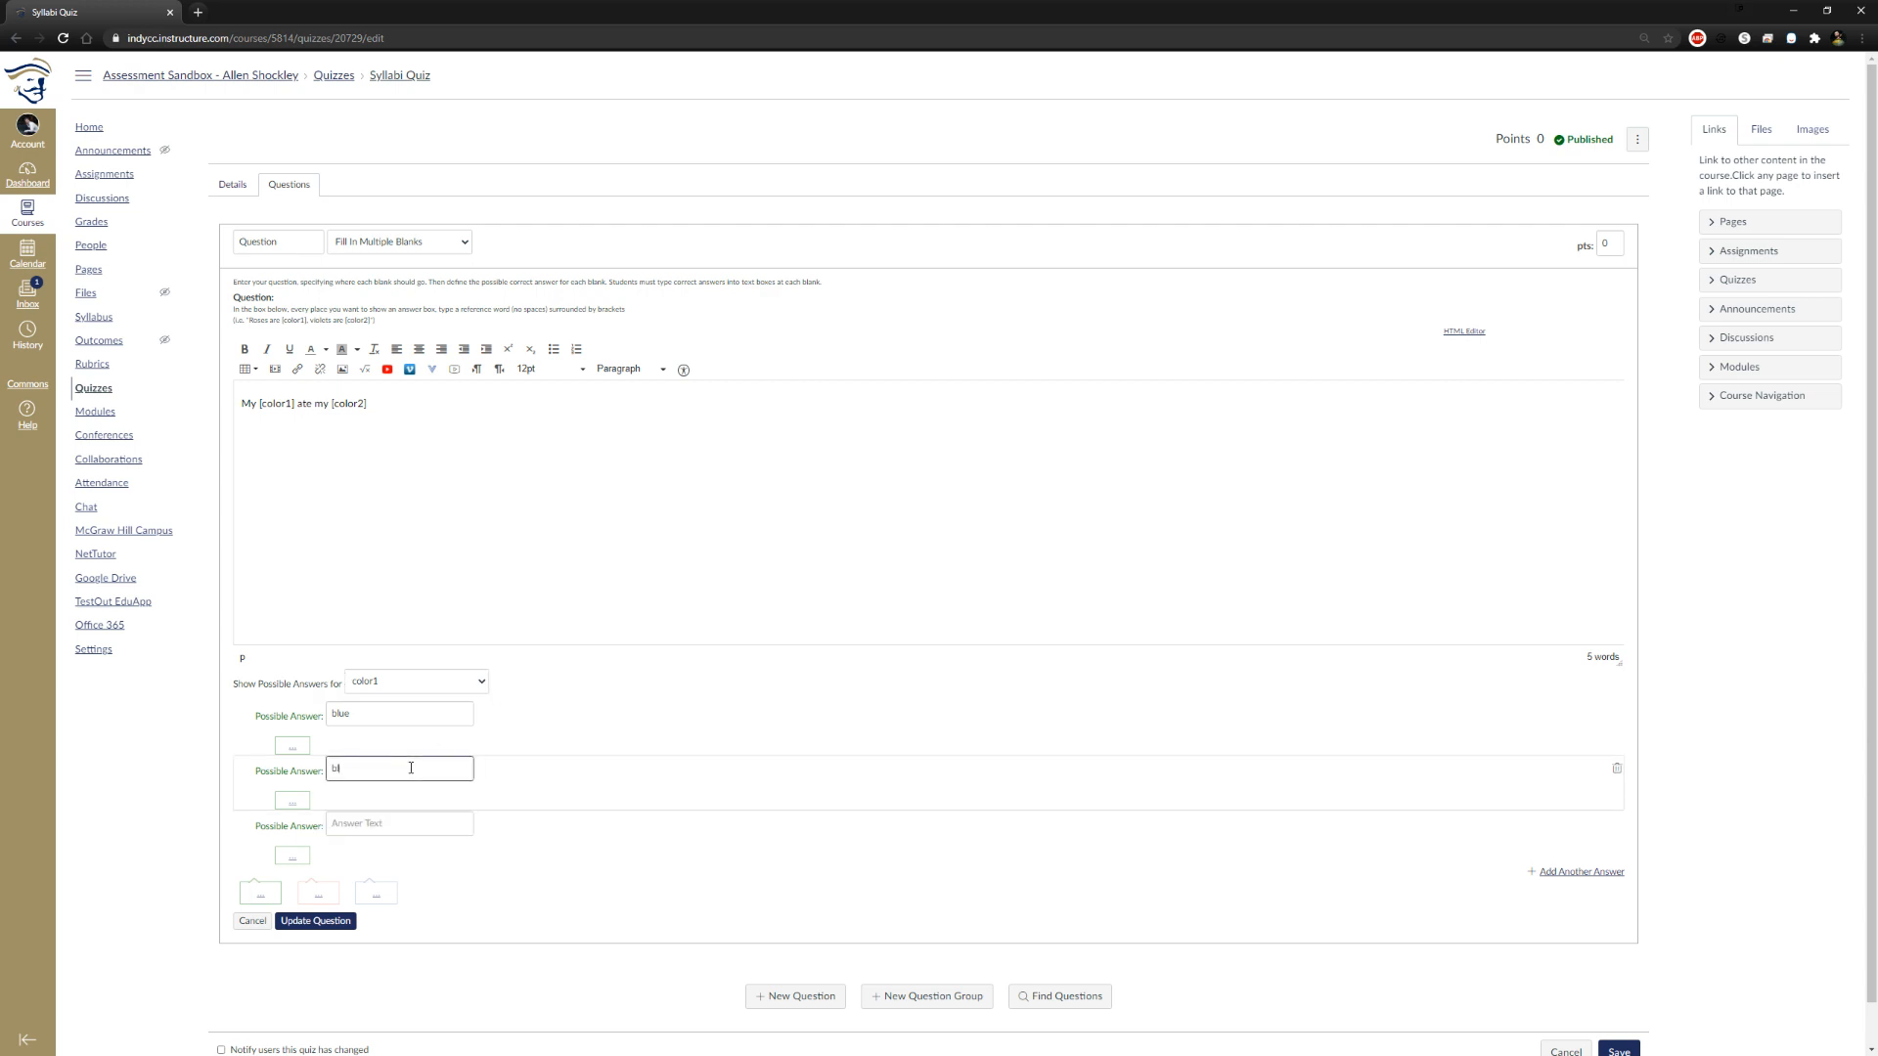
text(u)
click(392, 828)
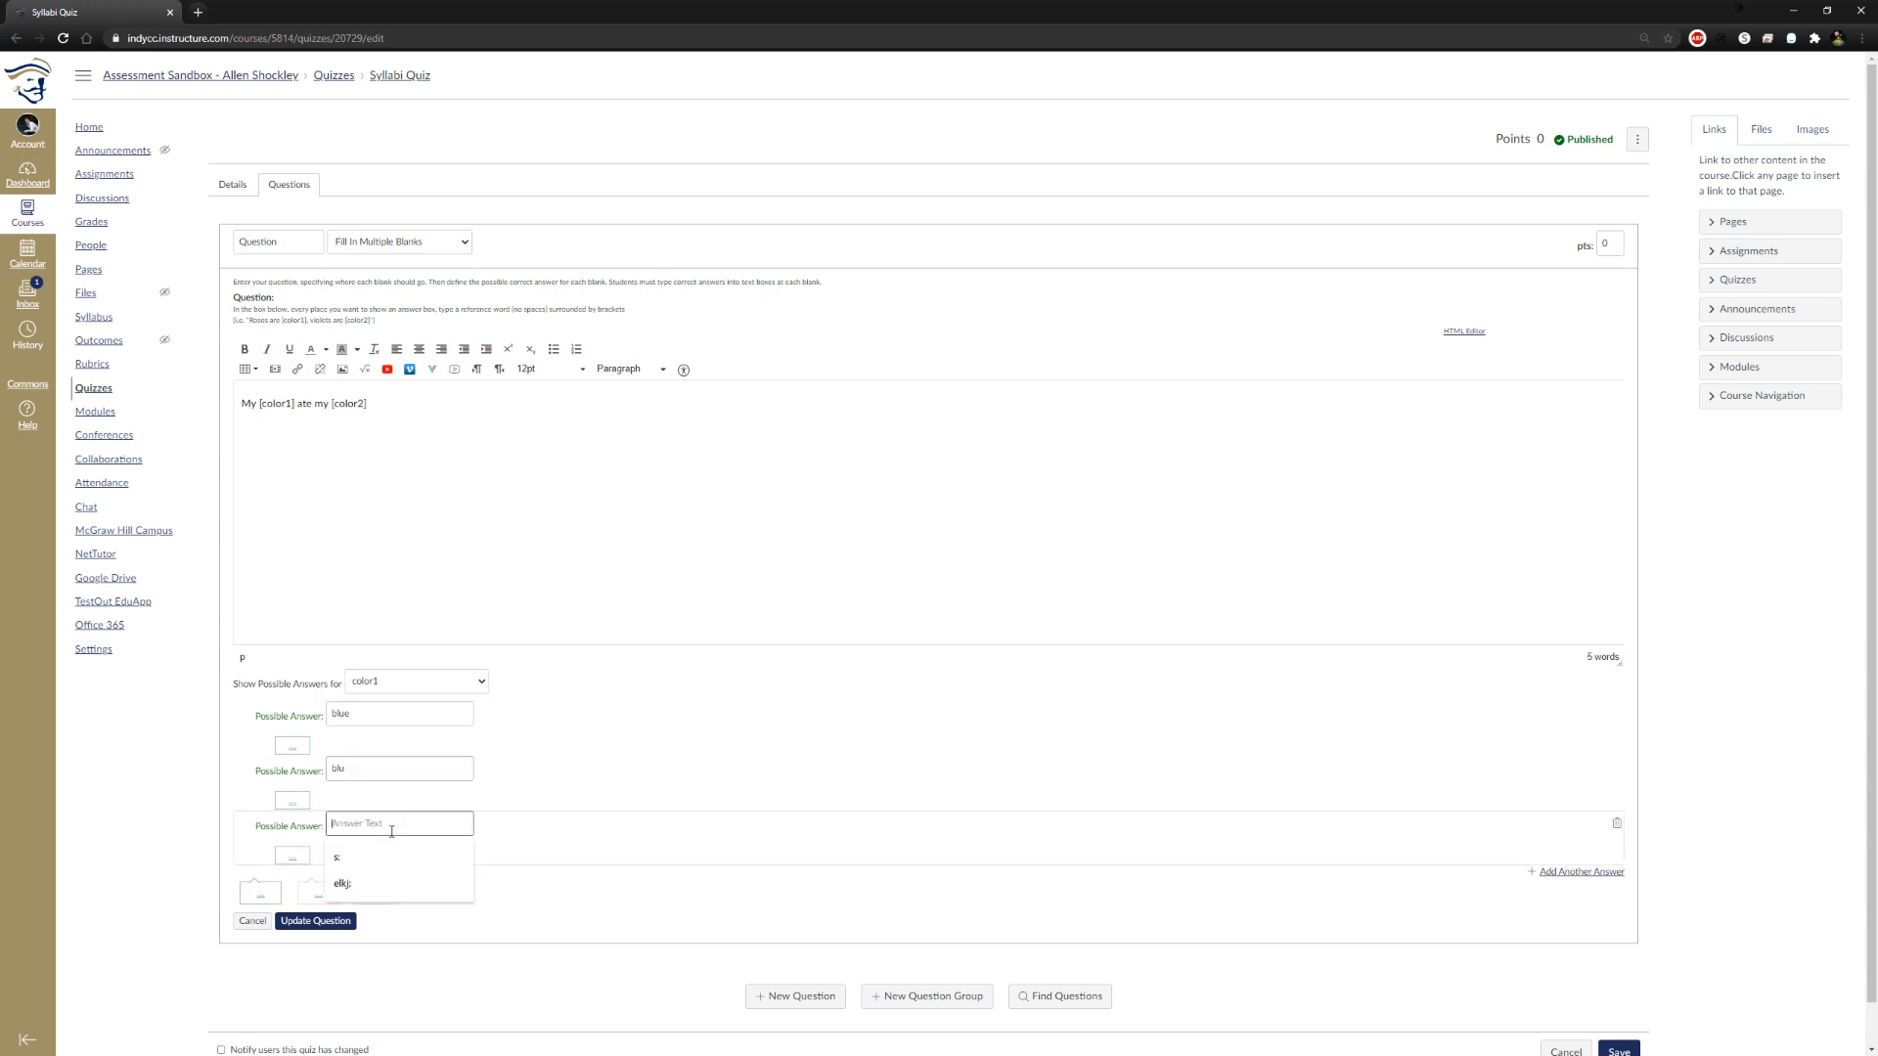
text(ble)
click(162, 773)
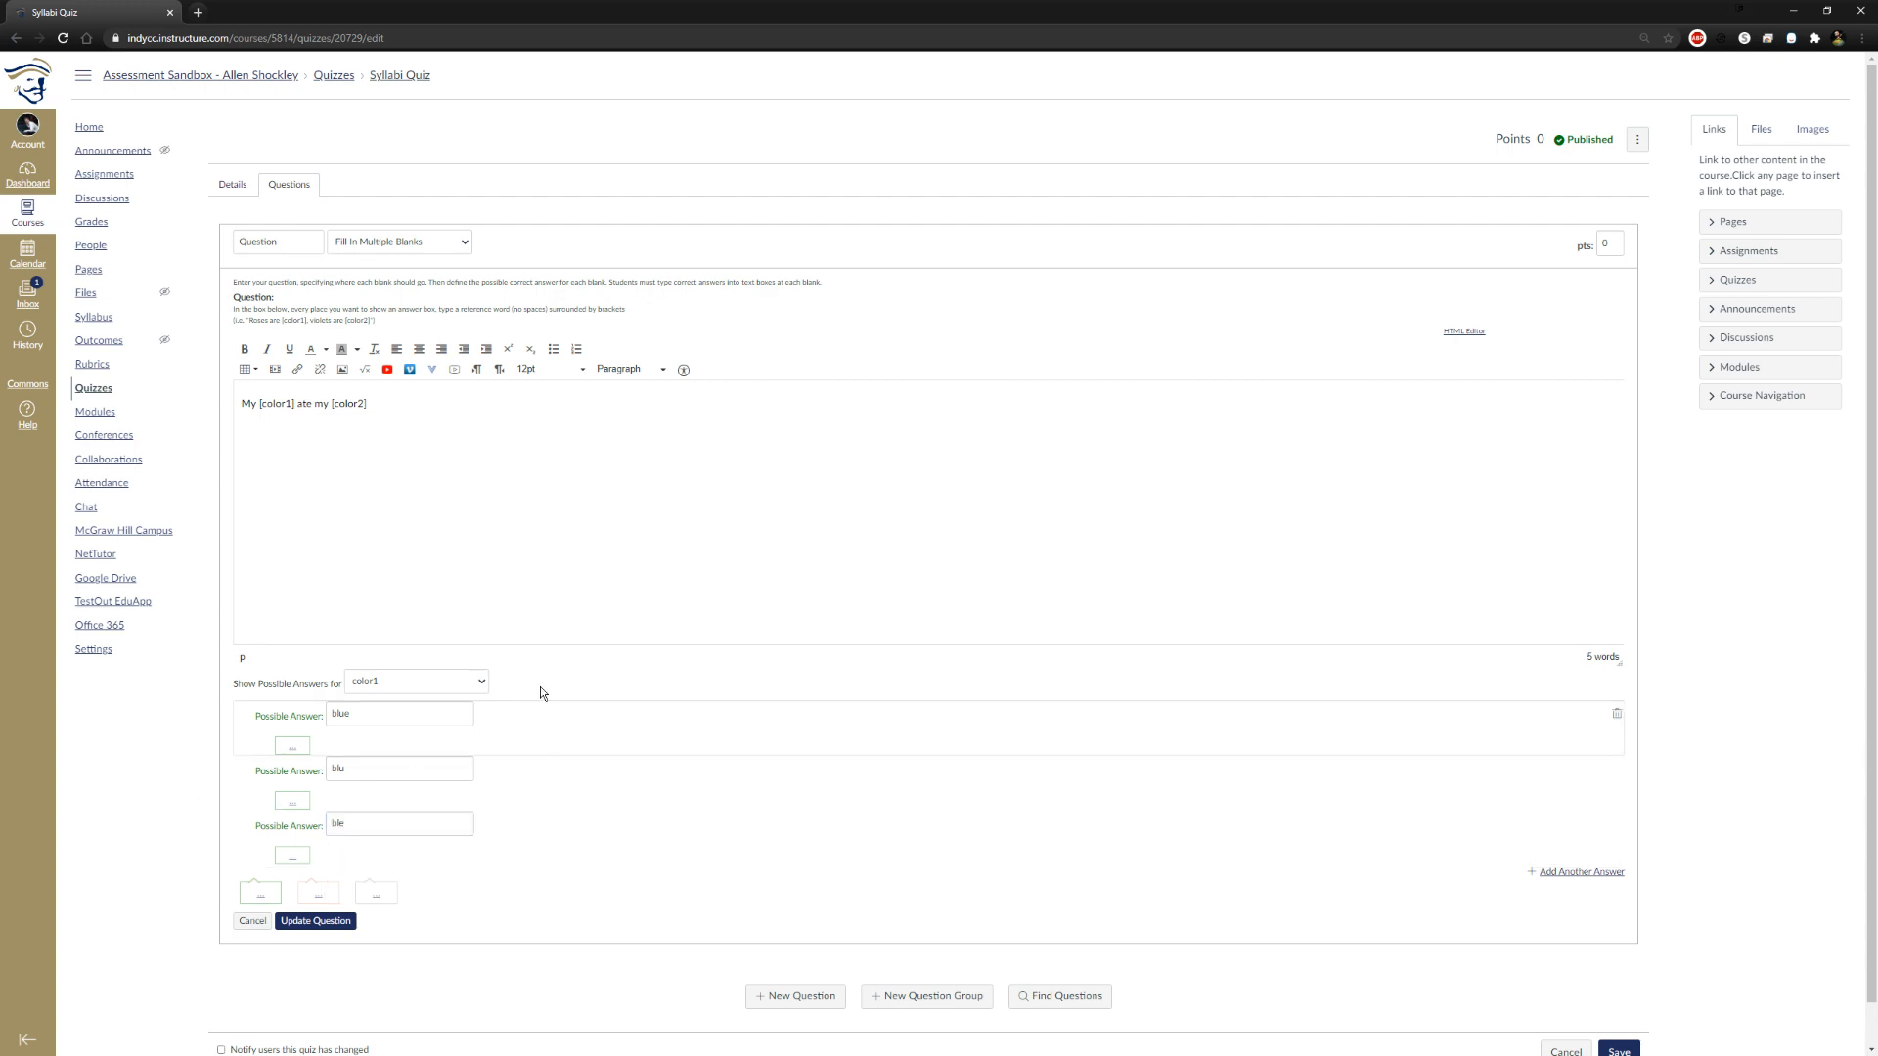
click(477, 683)
click(358, 711)
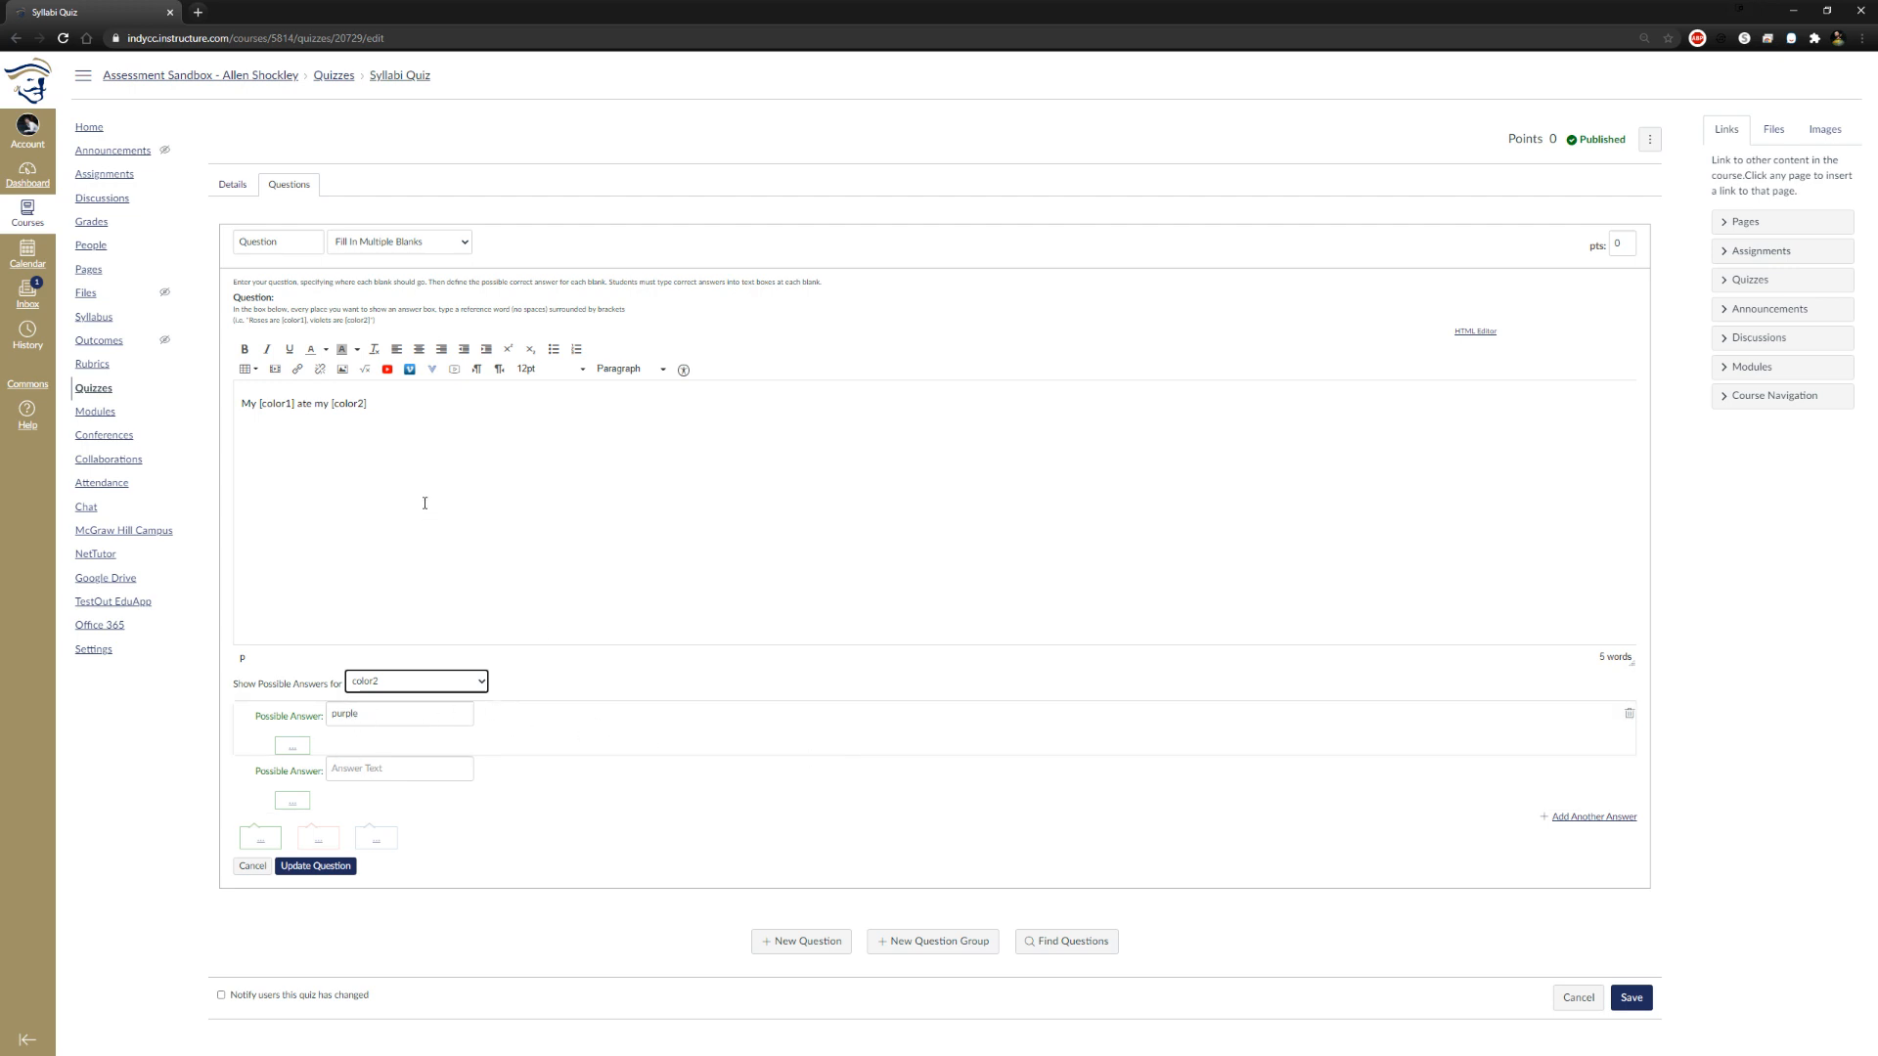
Save the multiple-blanks question and add a new question of type Fill In the Blank
click(303, 866)
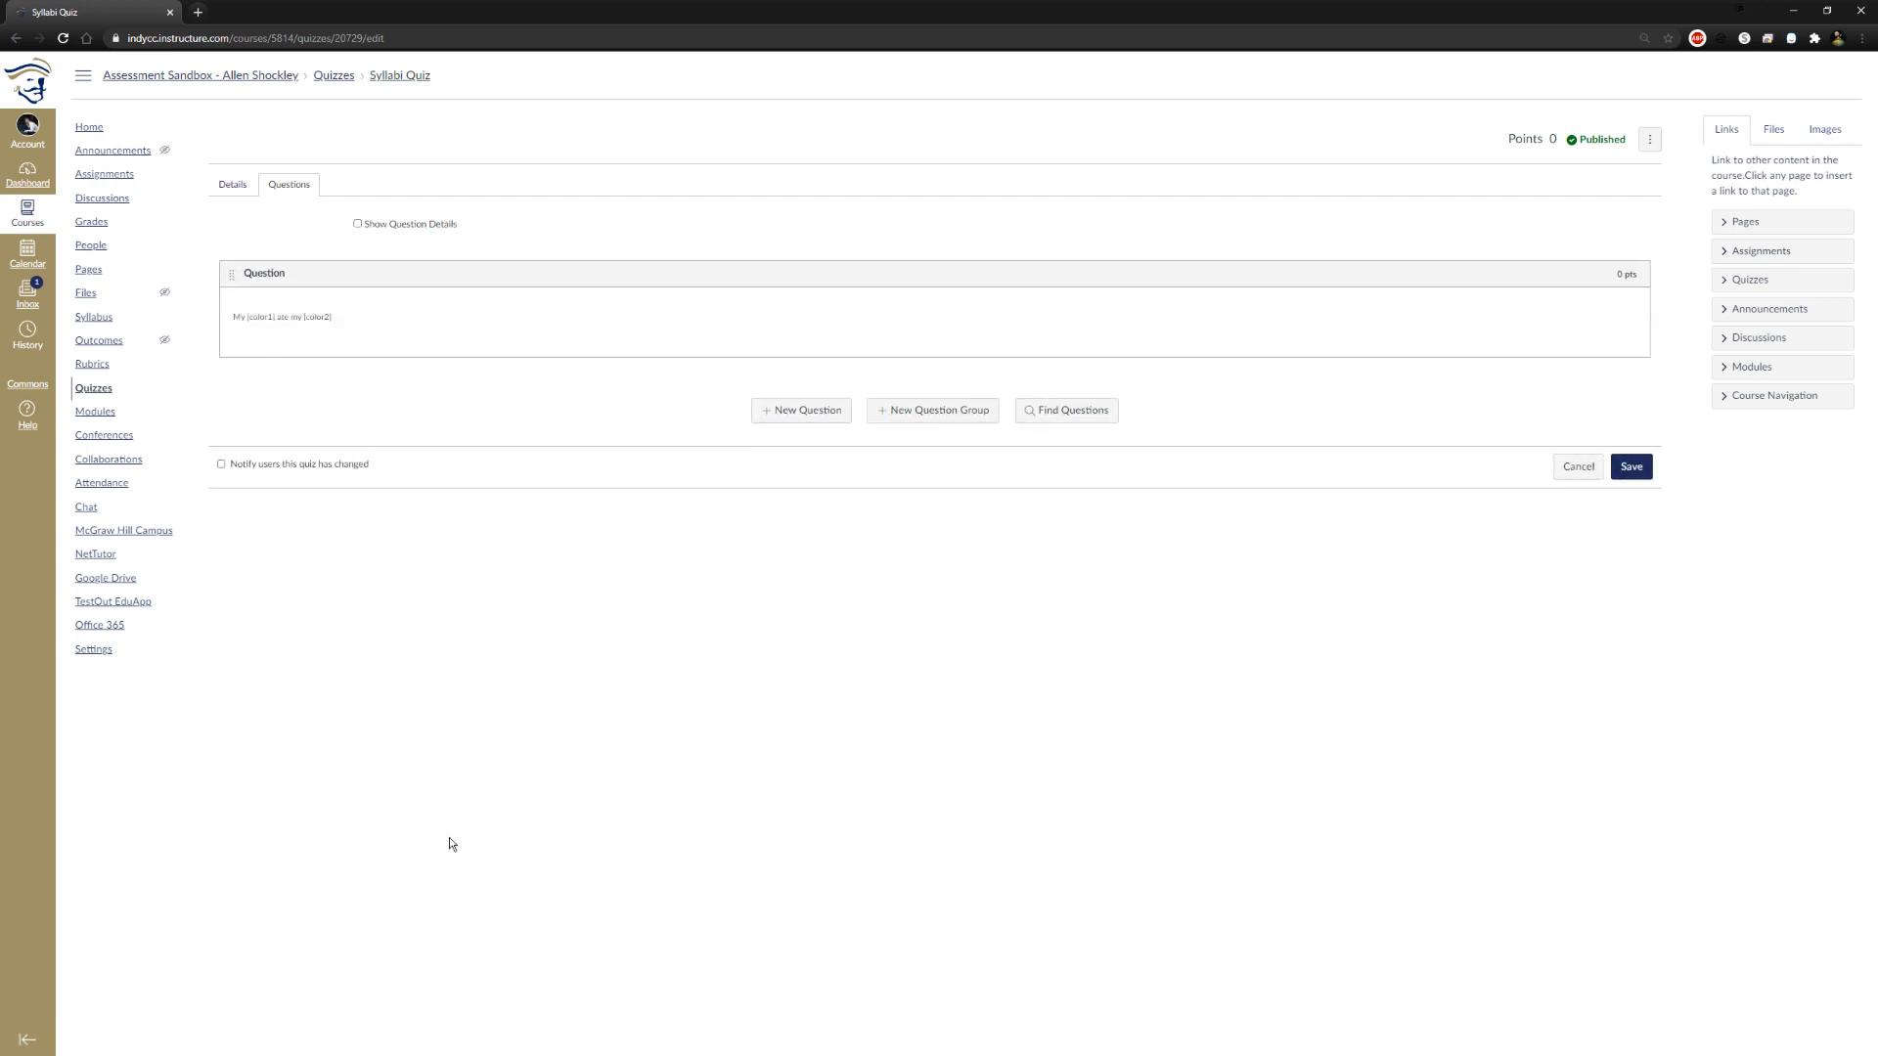
click(812, 422)
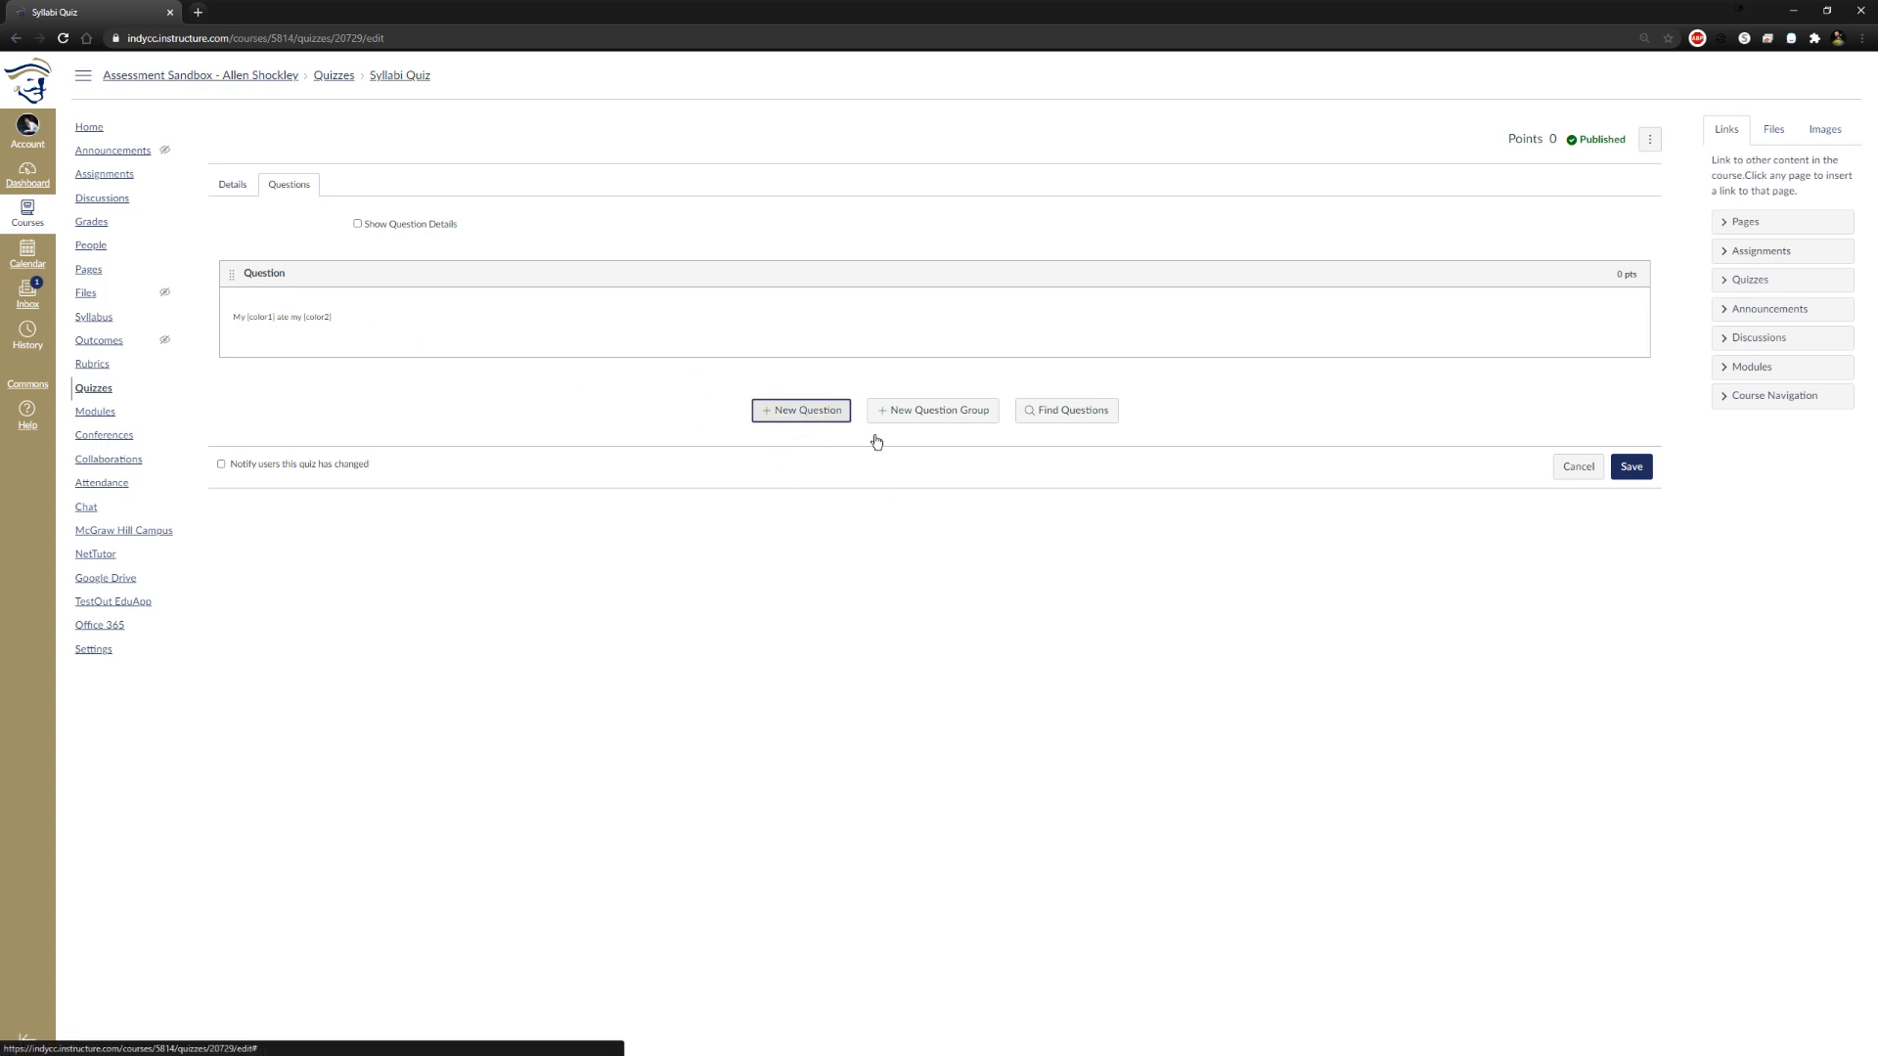
click(401, 403)
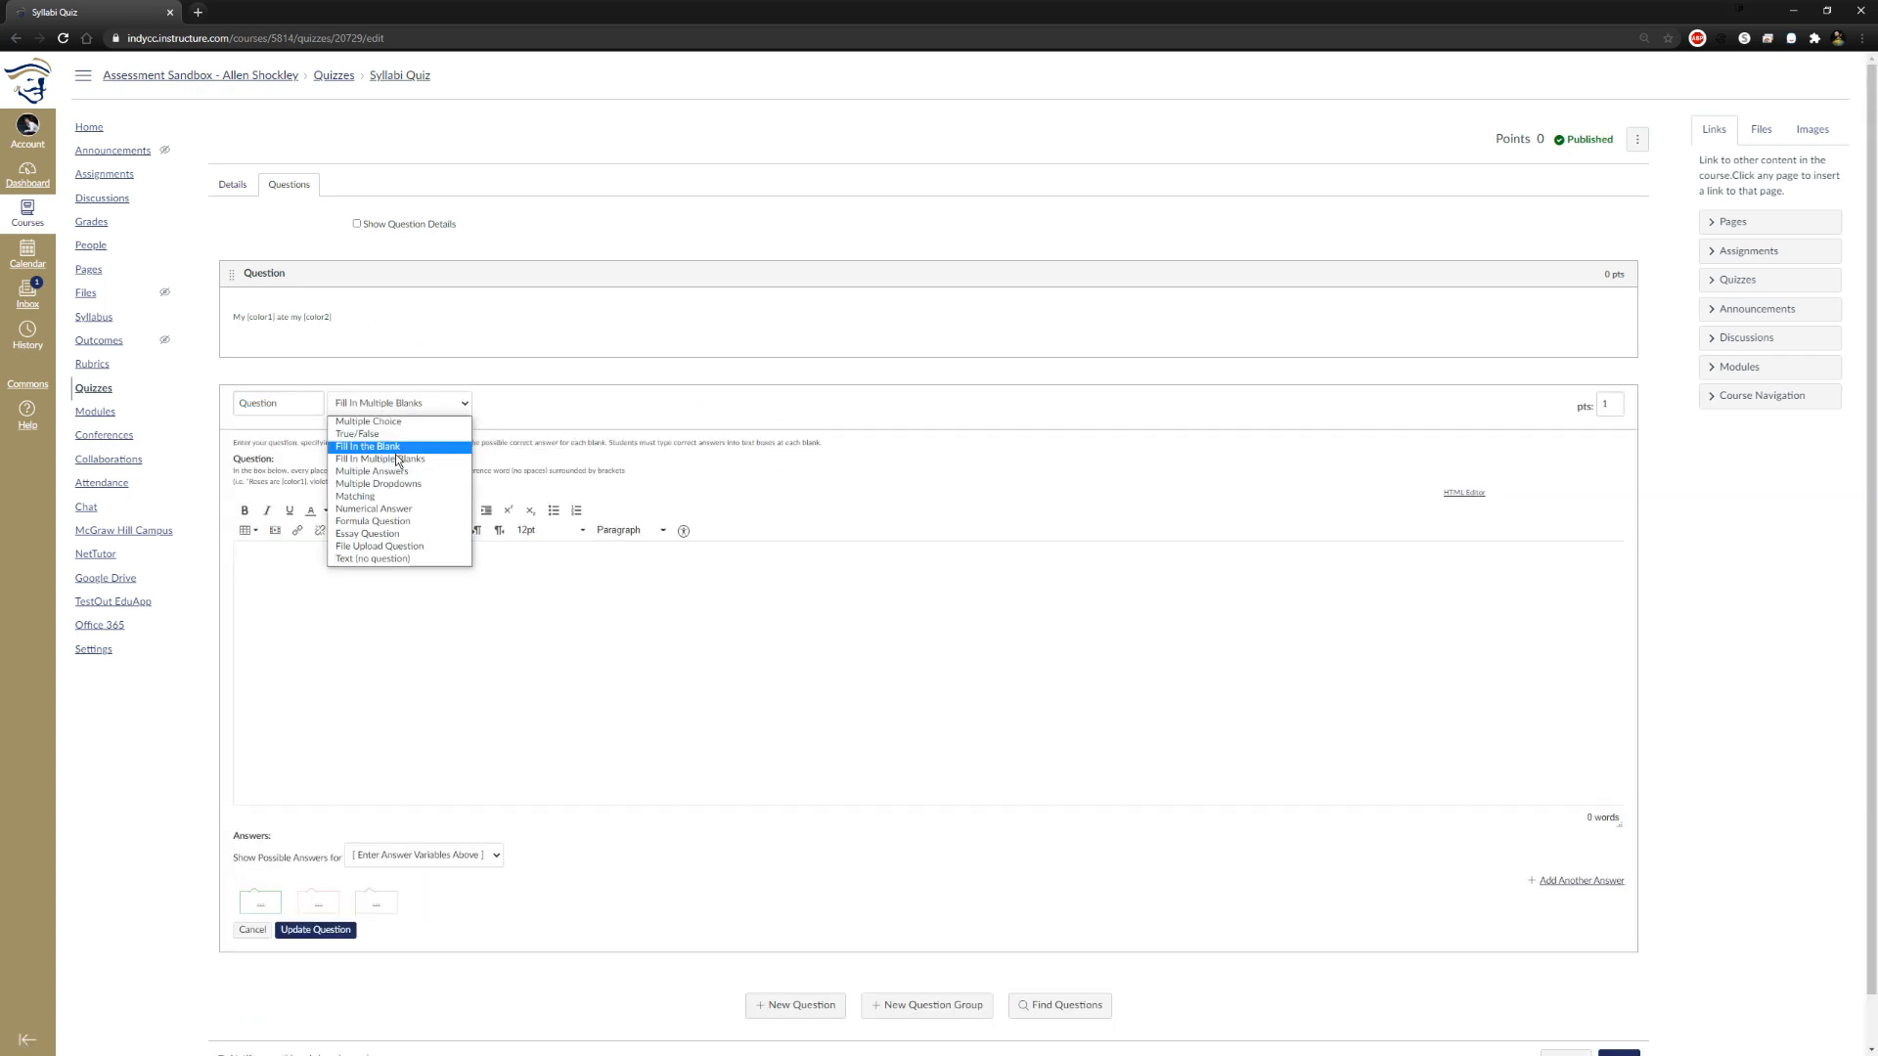
click(405, 449)
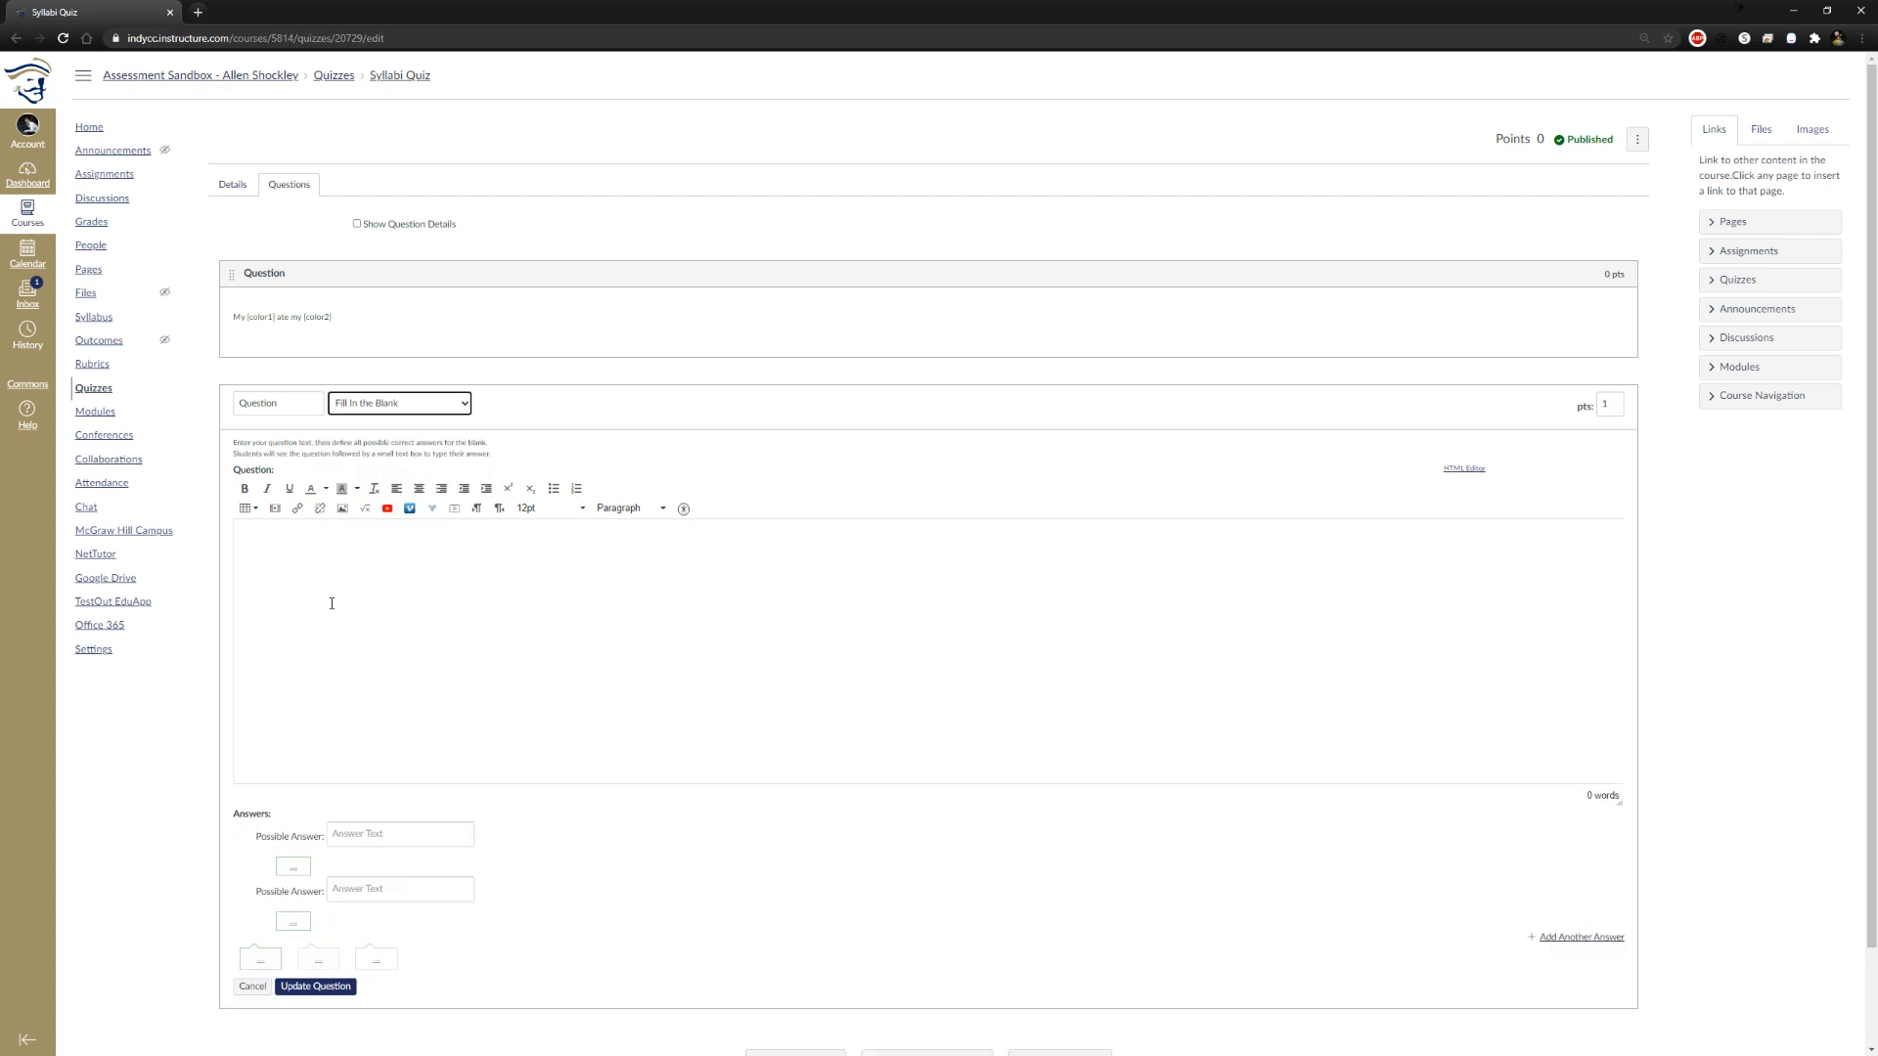
Change the new question's type to True/False, try False as the correct answer, and set it back to True
click(373, 398)
click(391, 432)
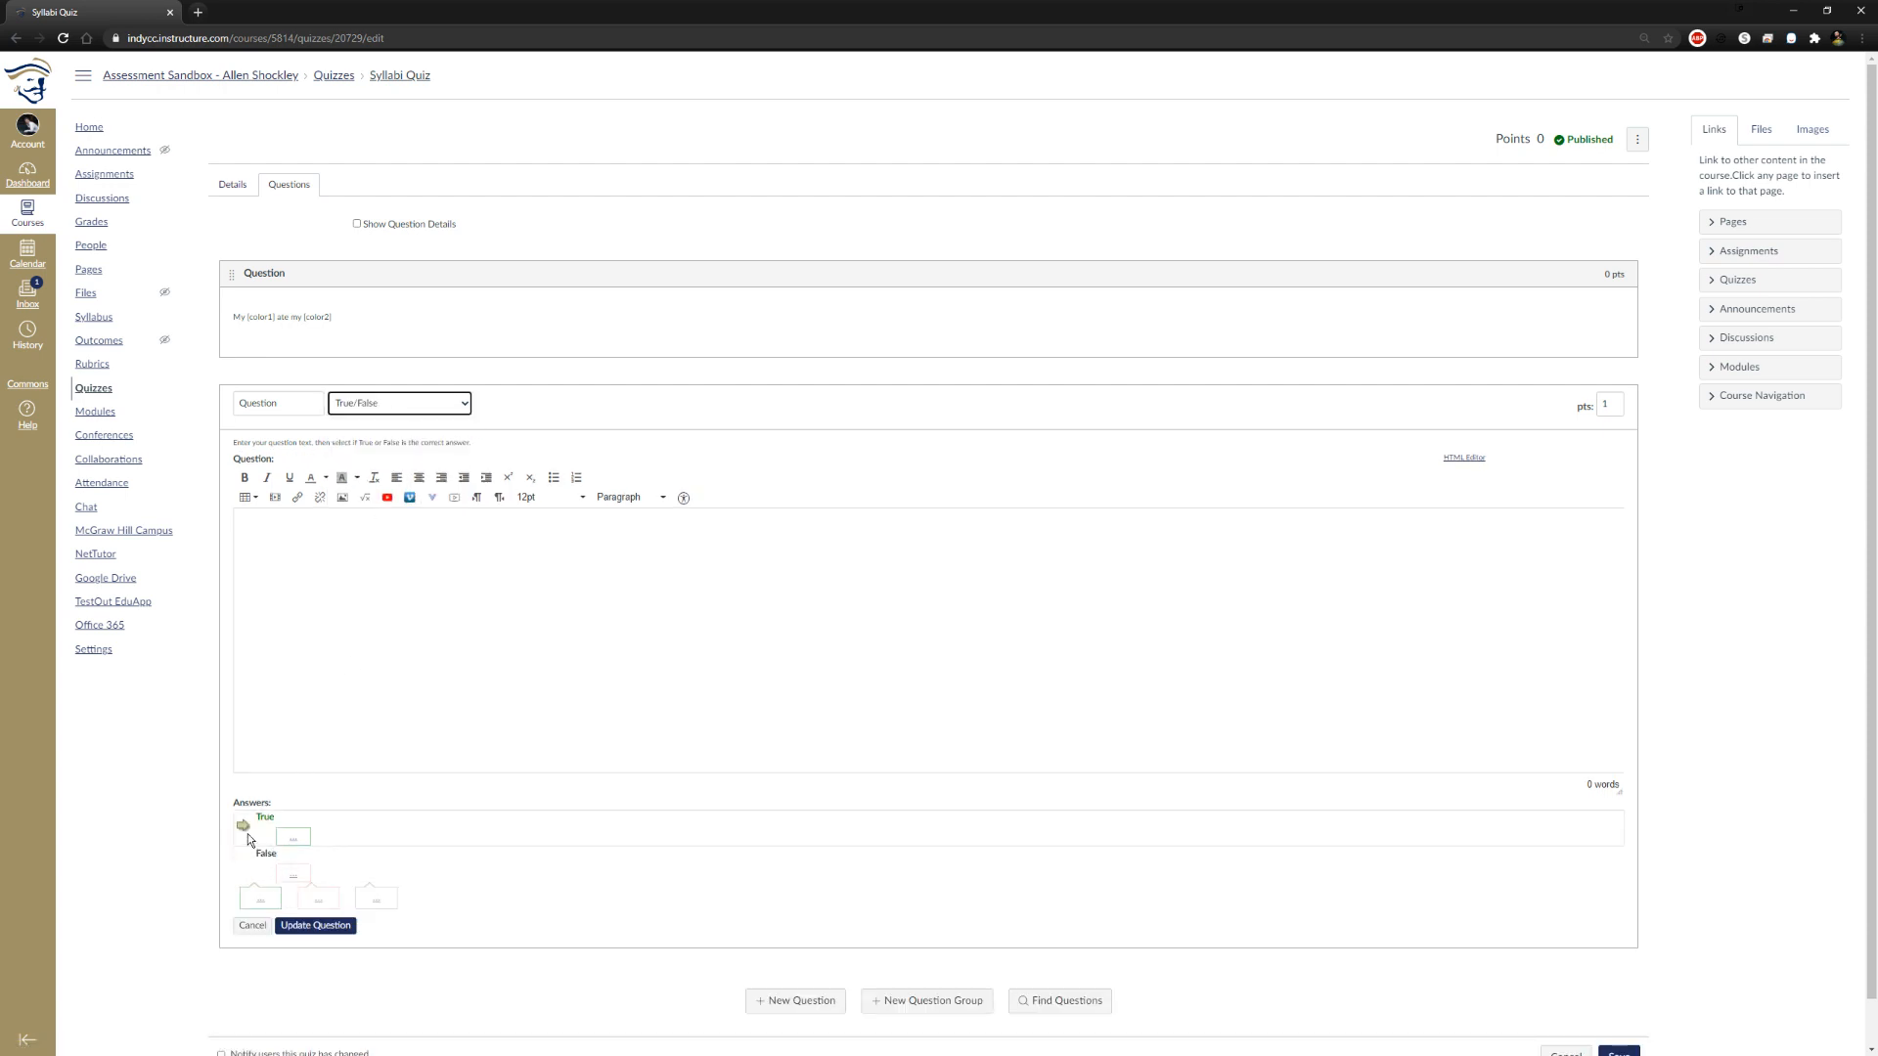
click(243, 862)
click(243, 827)
Change the new question's type to Multiple Choice, keeping True as the correct answer
click(377, 406)
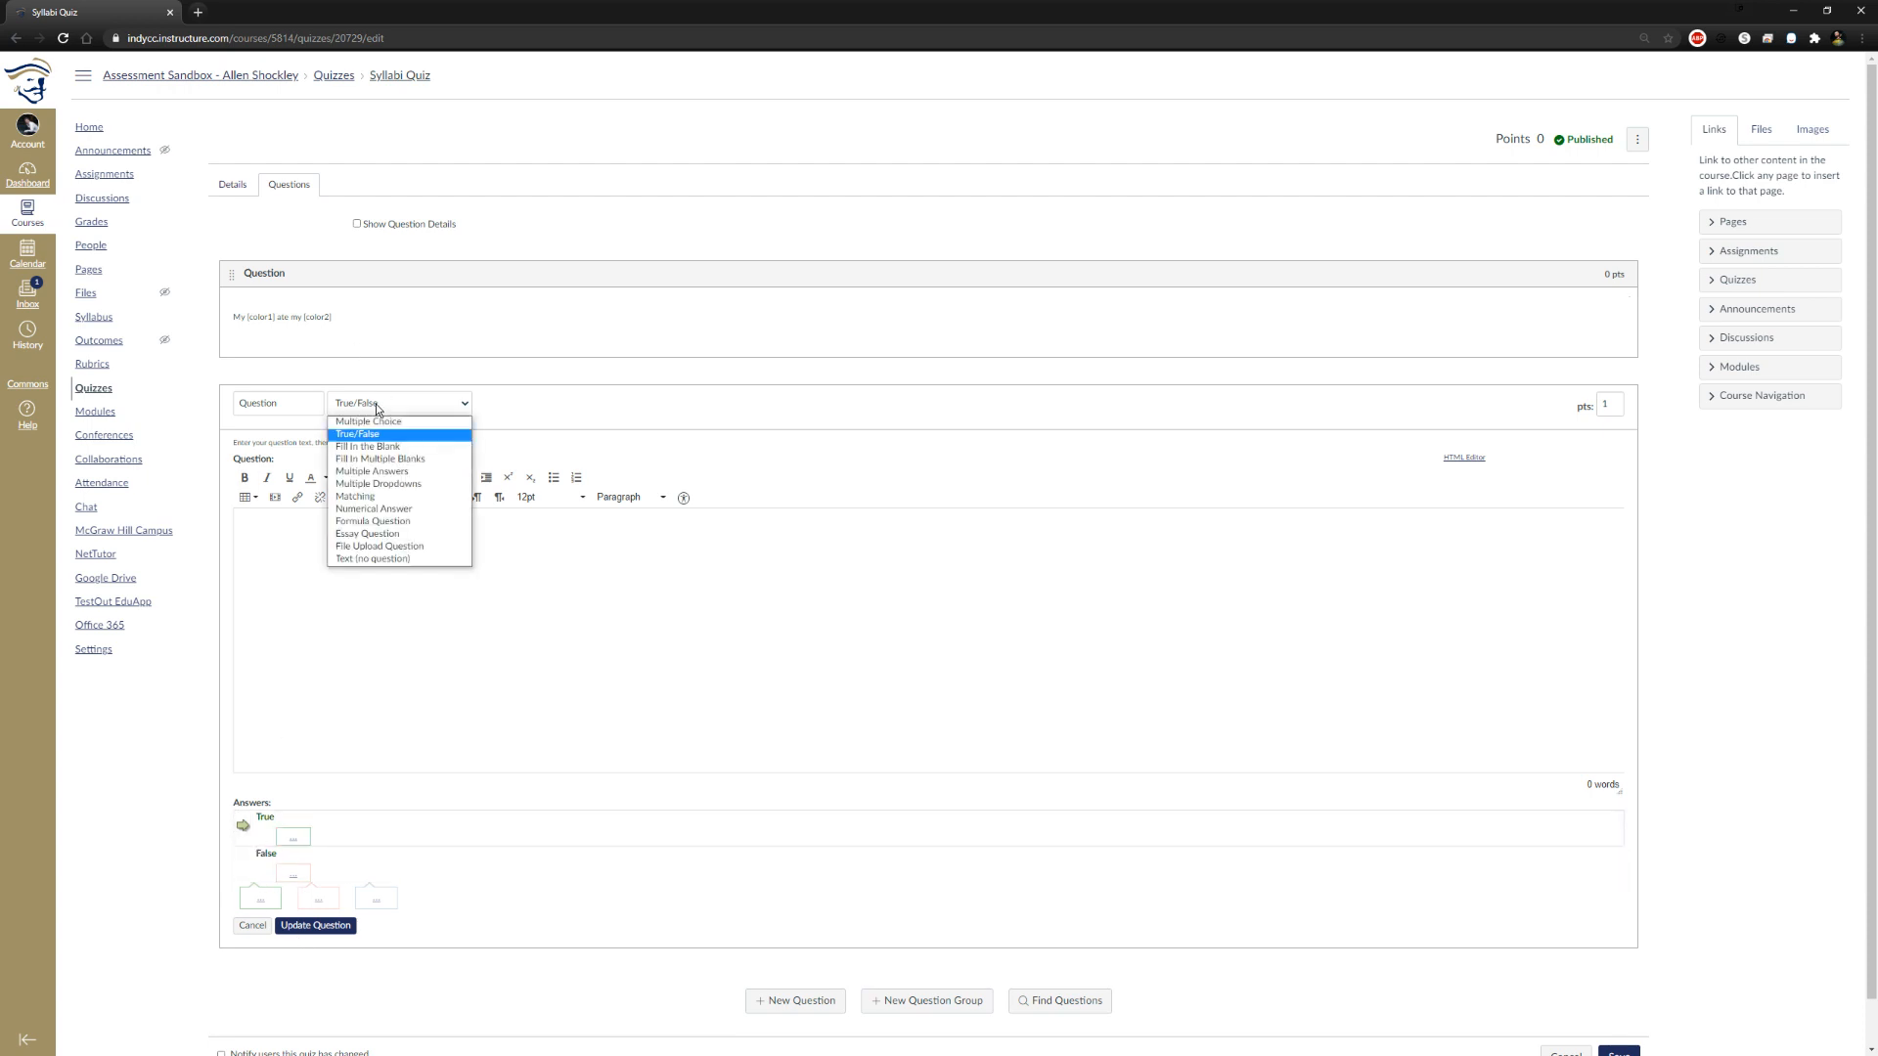
click(382, 422)
scroll(664, 759, down, 1)
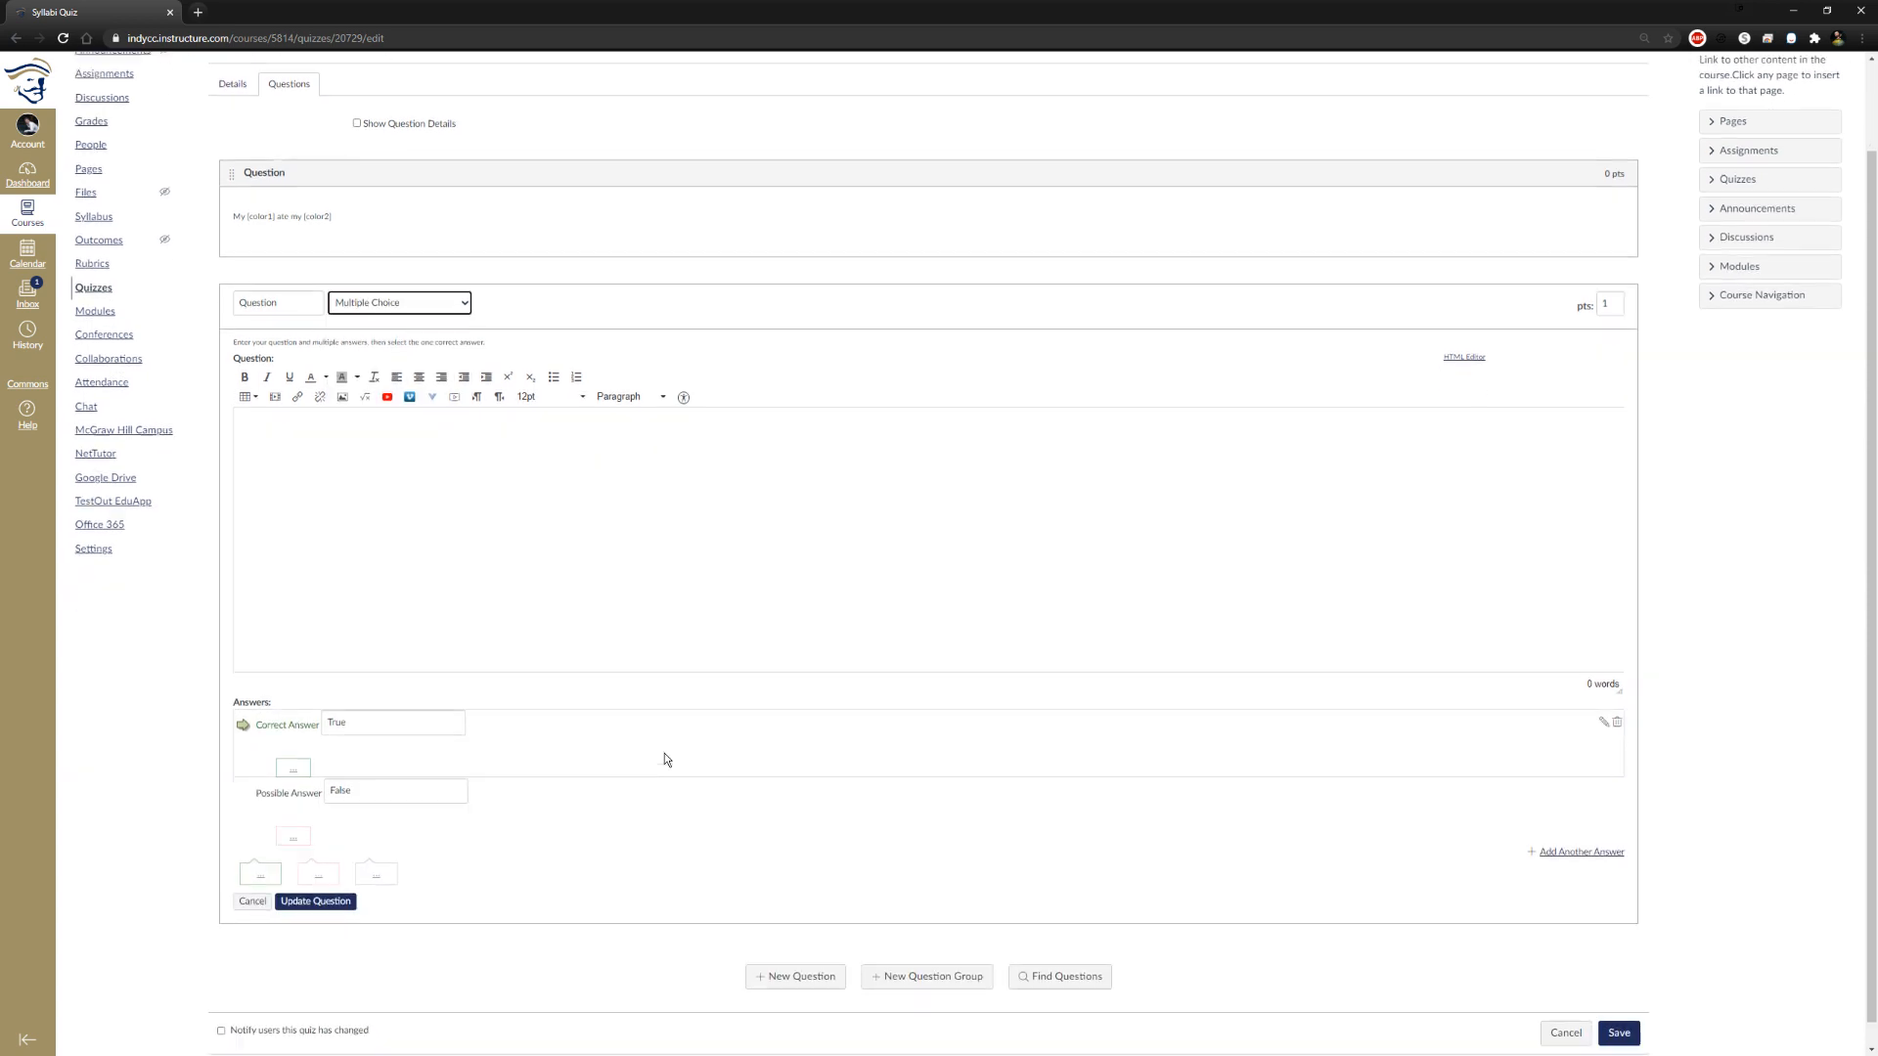
scroll(664, 759, down, 1)
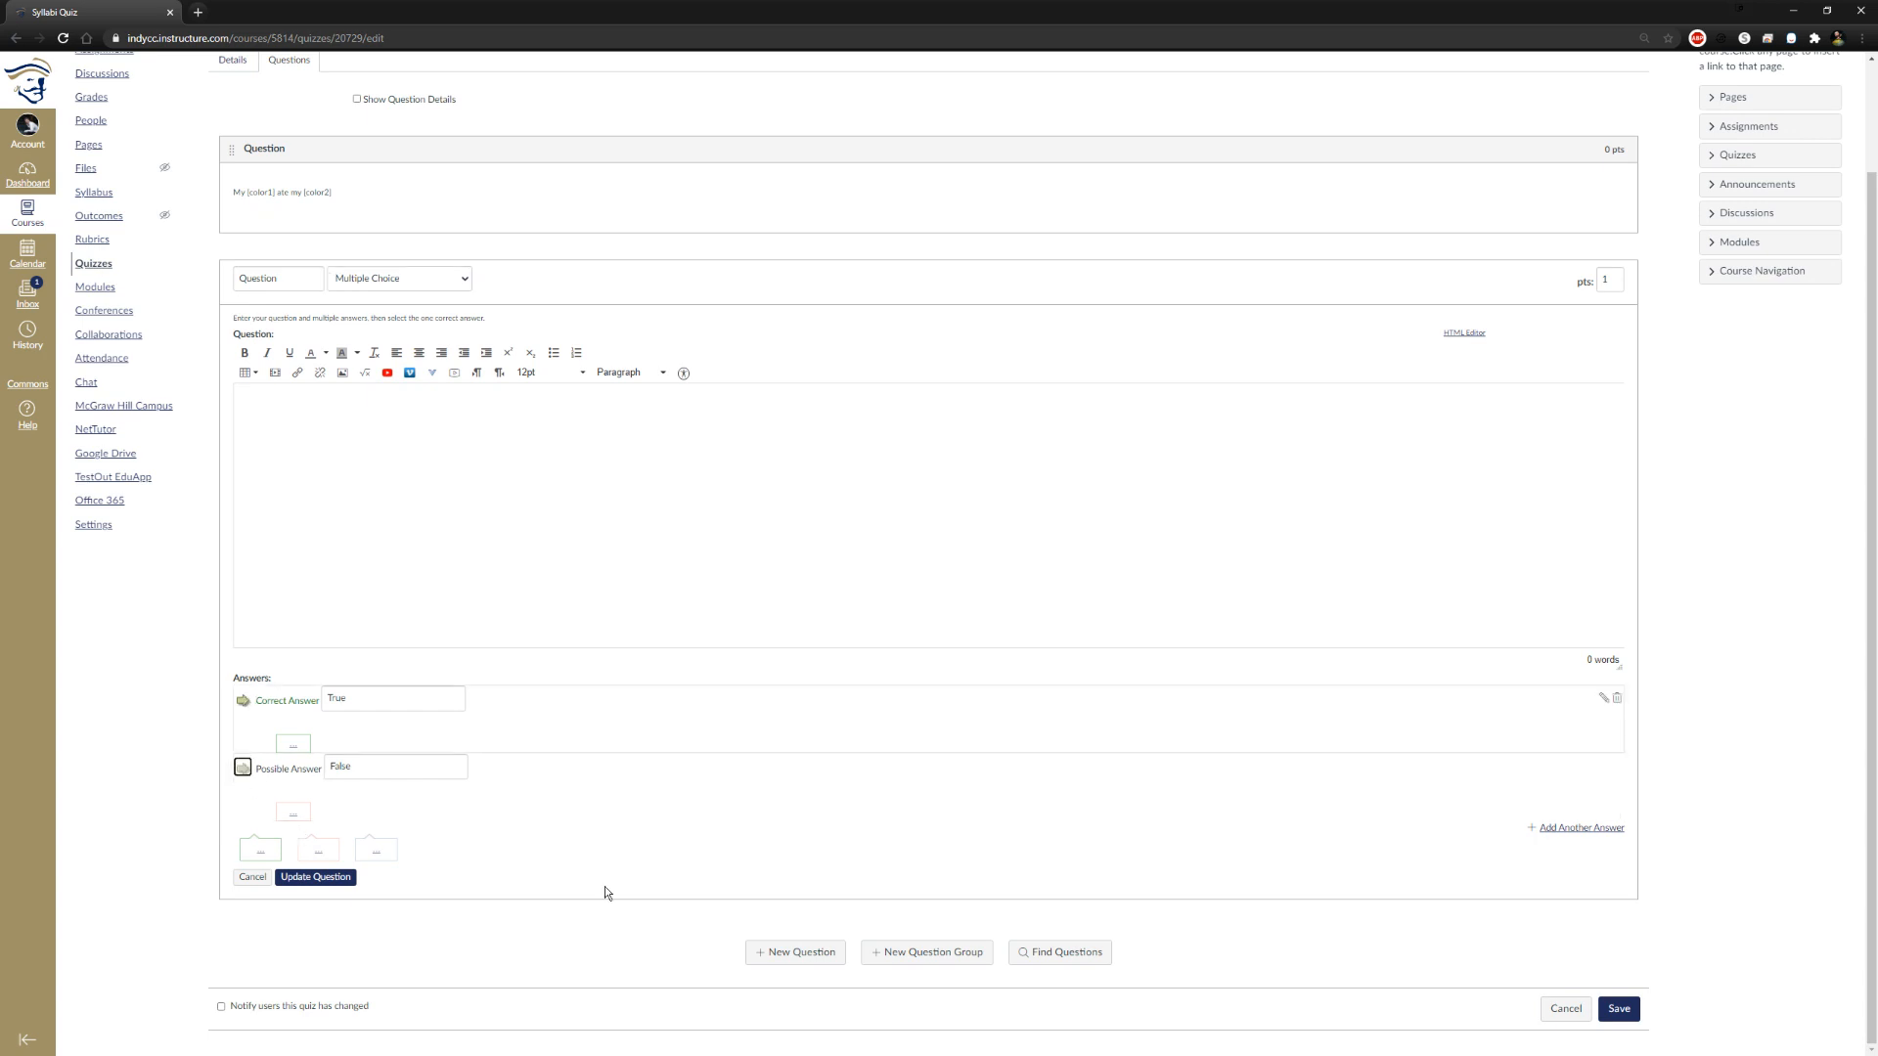
Add three more possible answers below False in the multiple-choice question, leaving their text blank
click(1581, 829)
scroll(1580, 838, down, 1)
click(1581, 828)
scroll(1589, 900, down, 1)
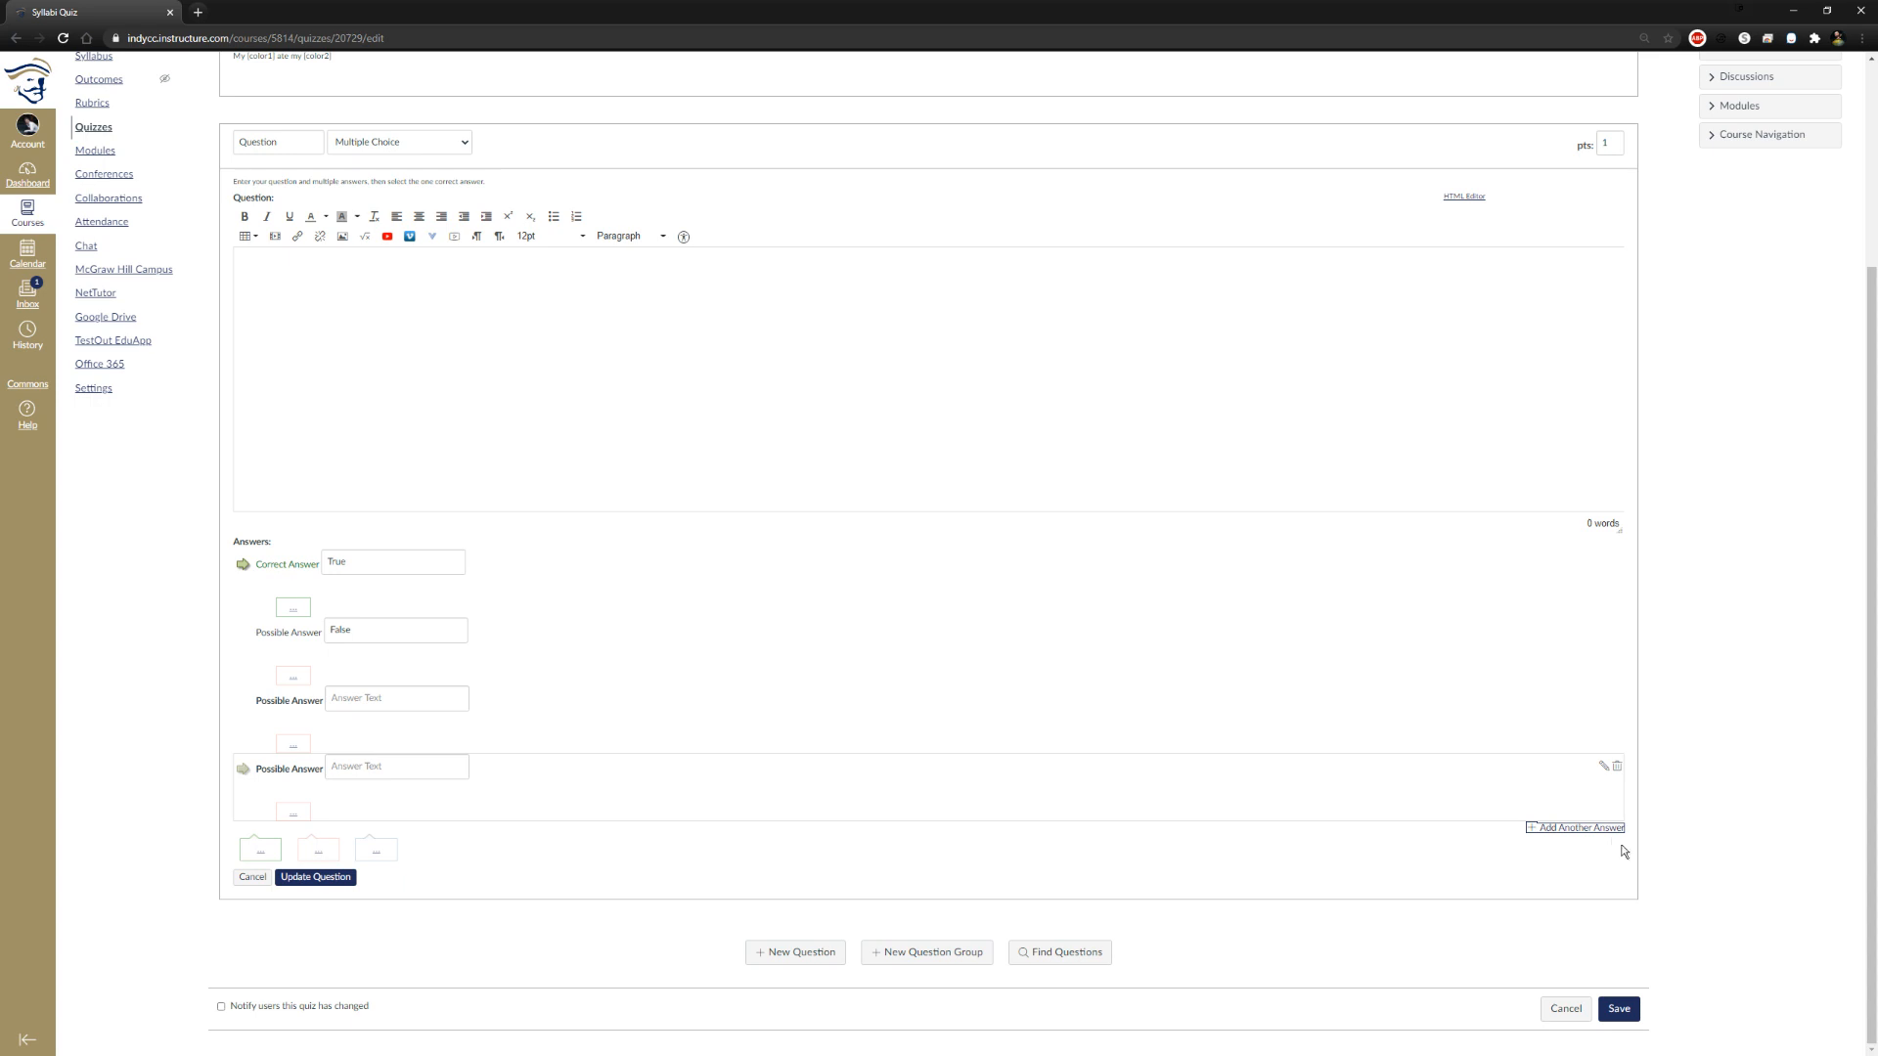
click(1582, 828)
click(462, 833)
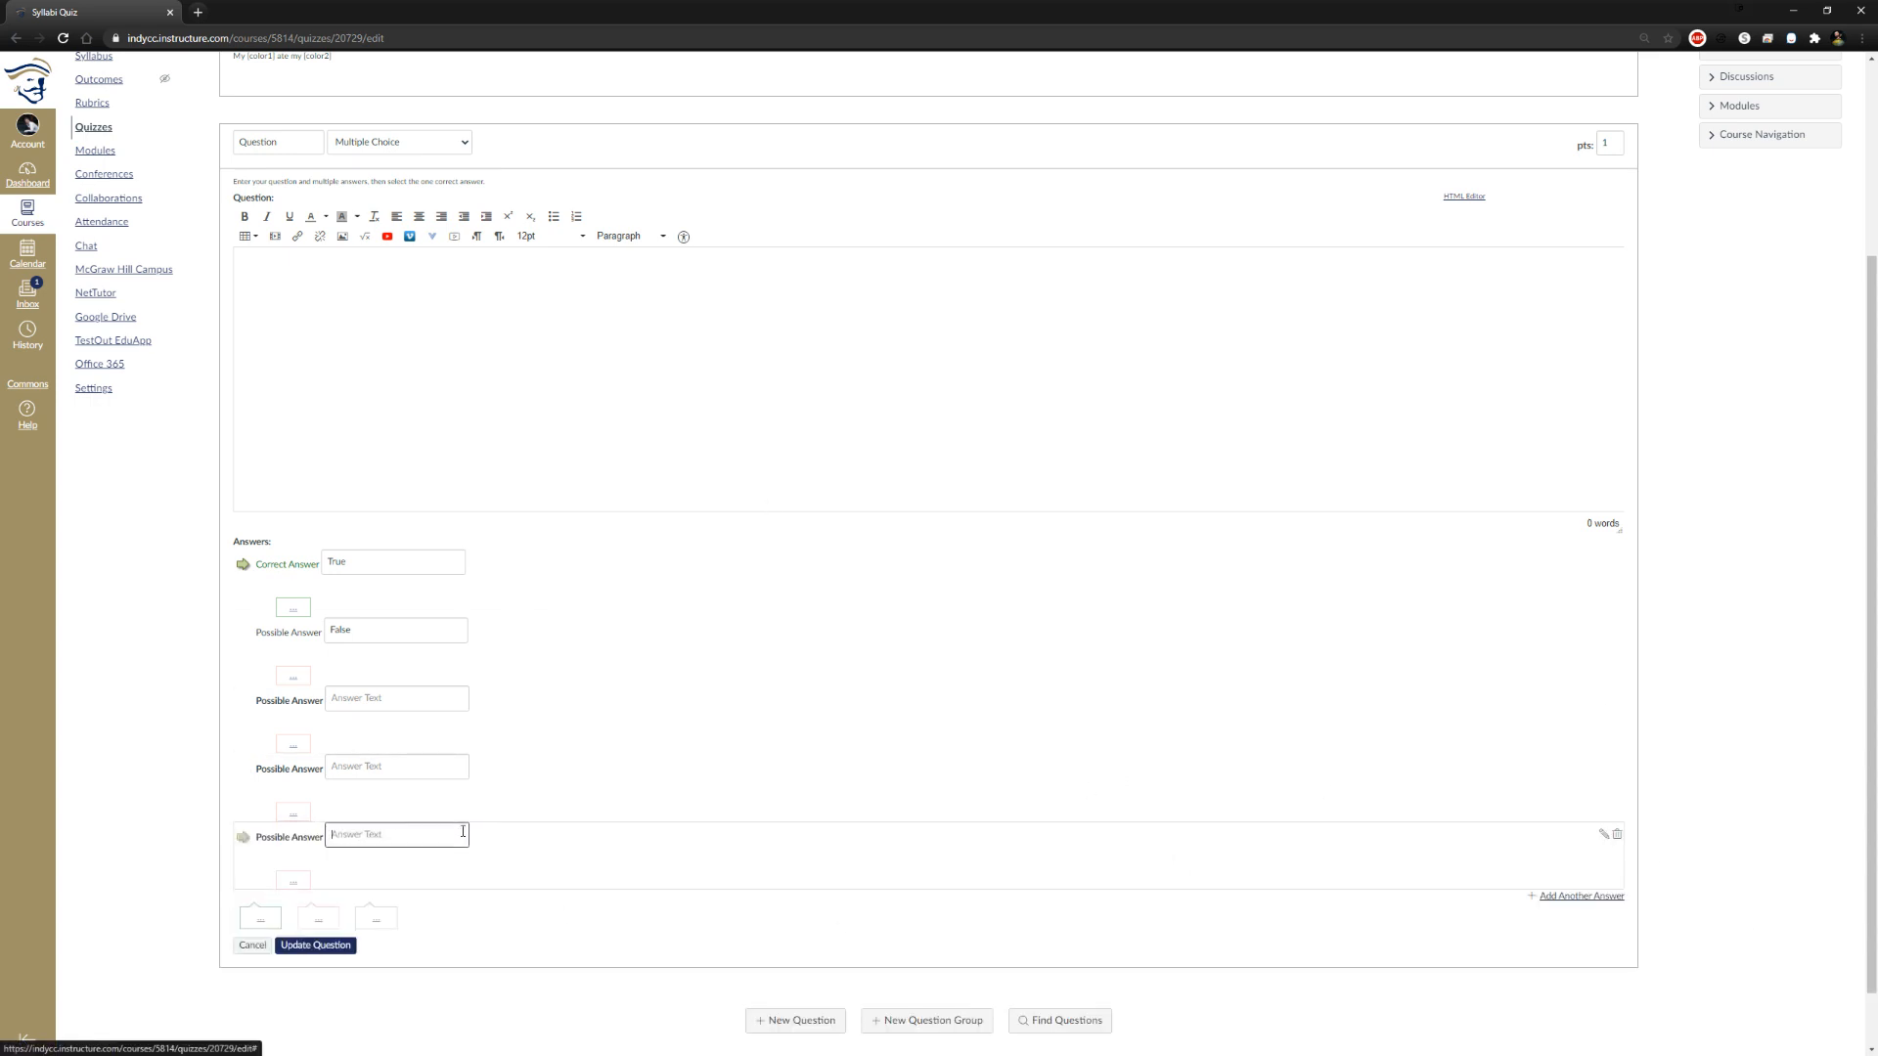
Save the multiple-choice question and the quiz, and open the quiz preview
click(311, 949)
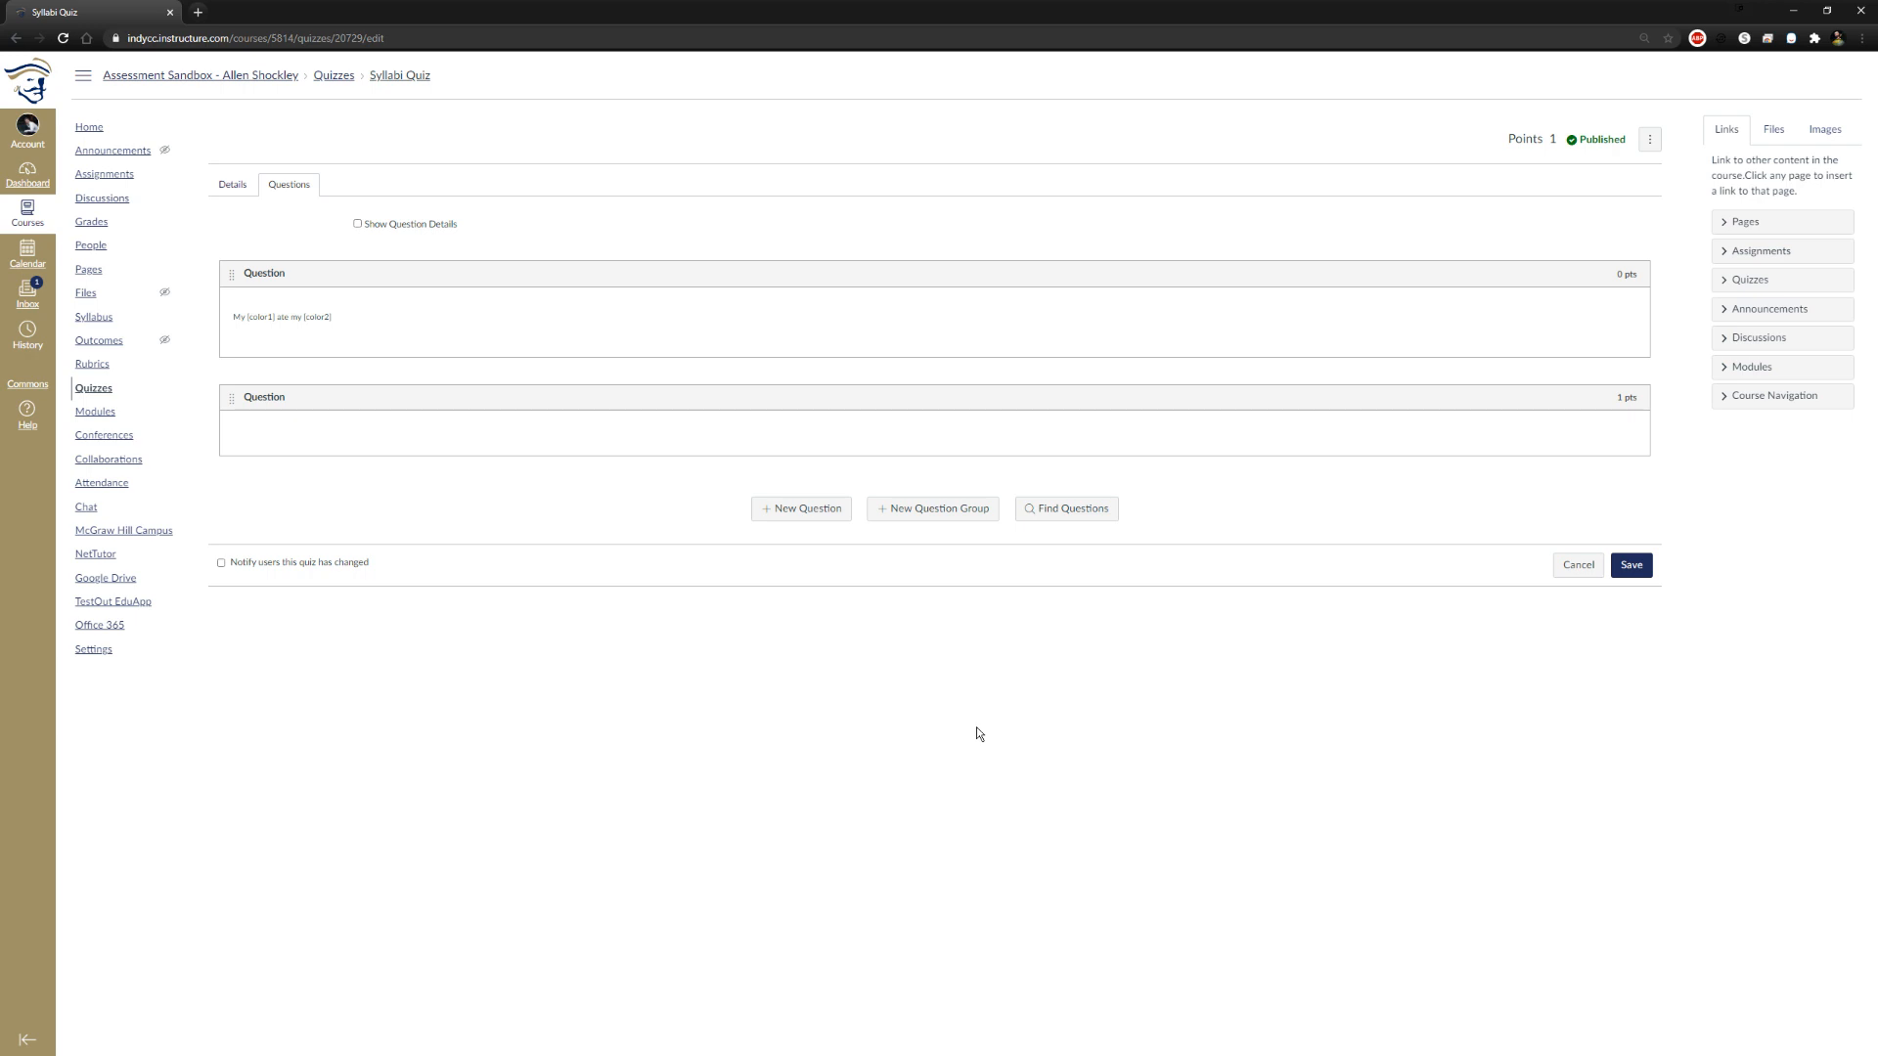
click(1631, 564)
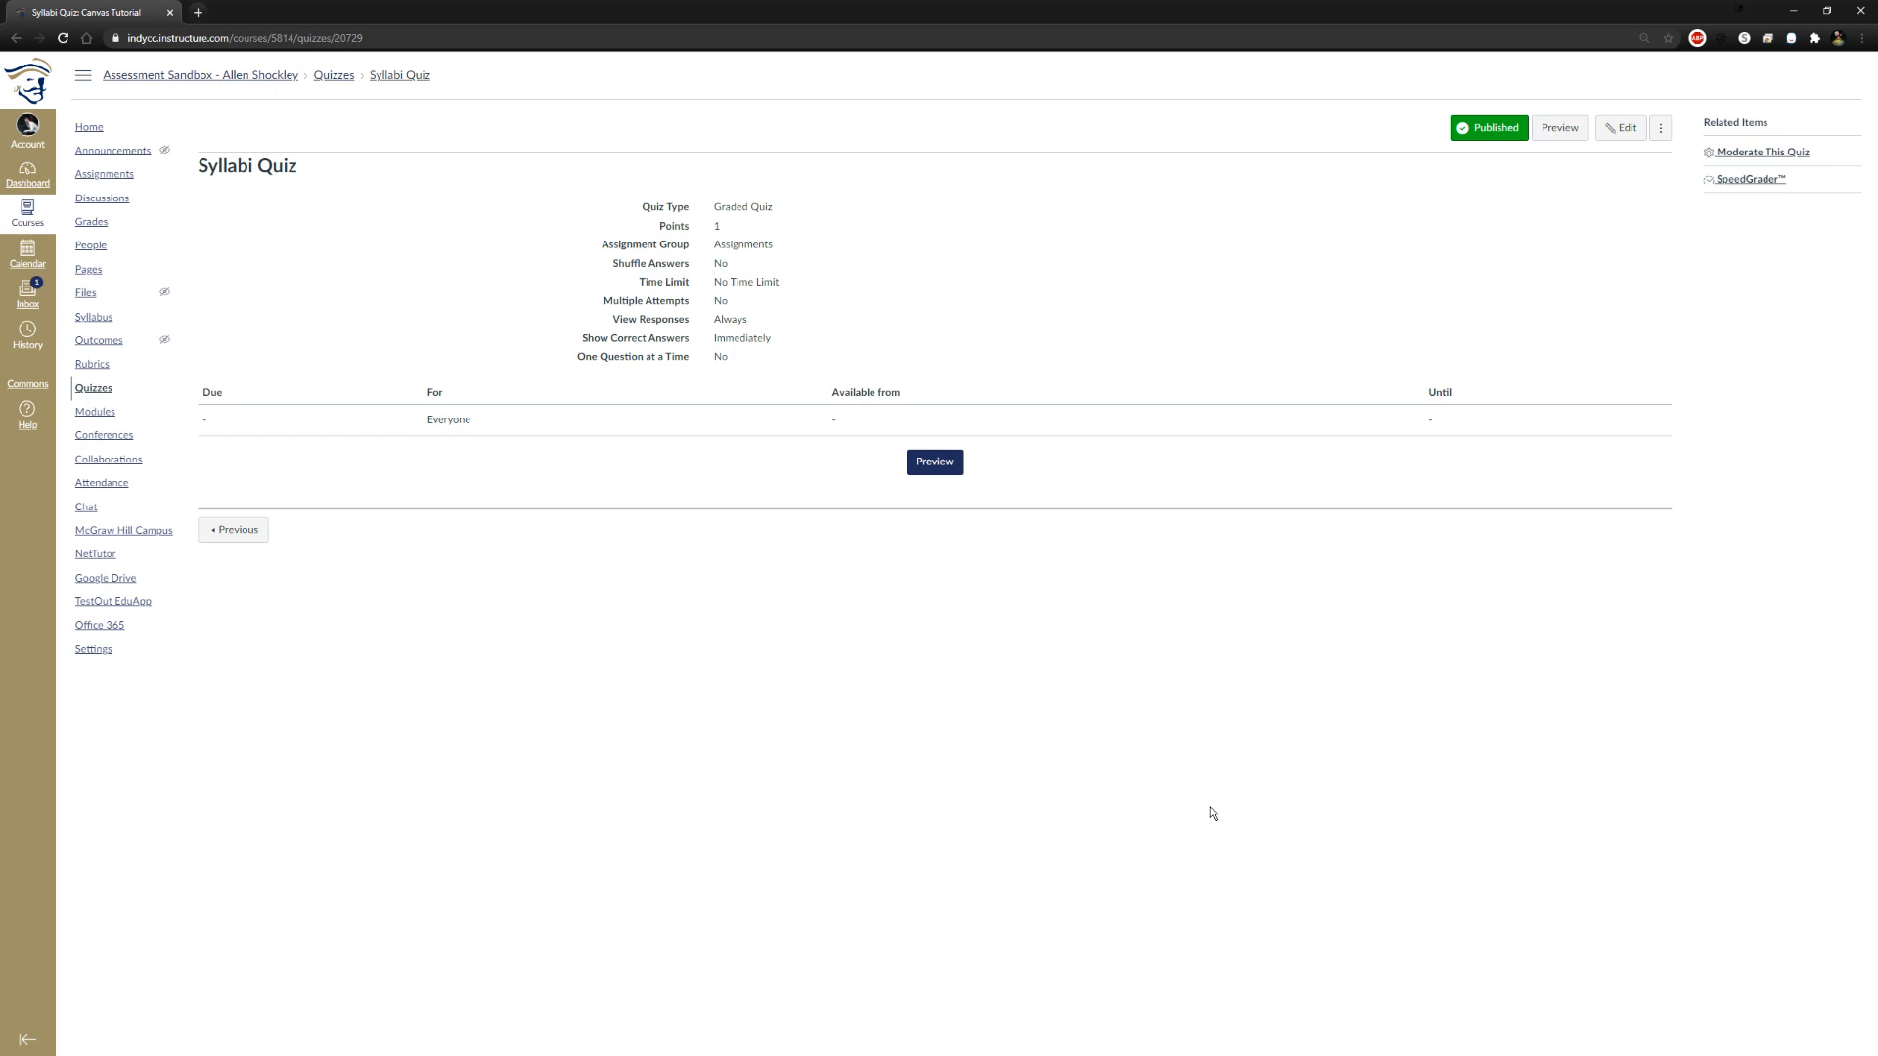
click(1554, 130)
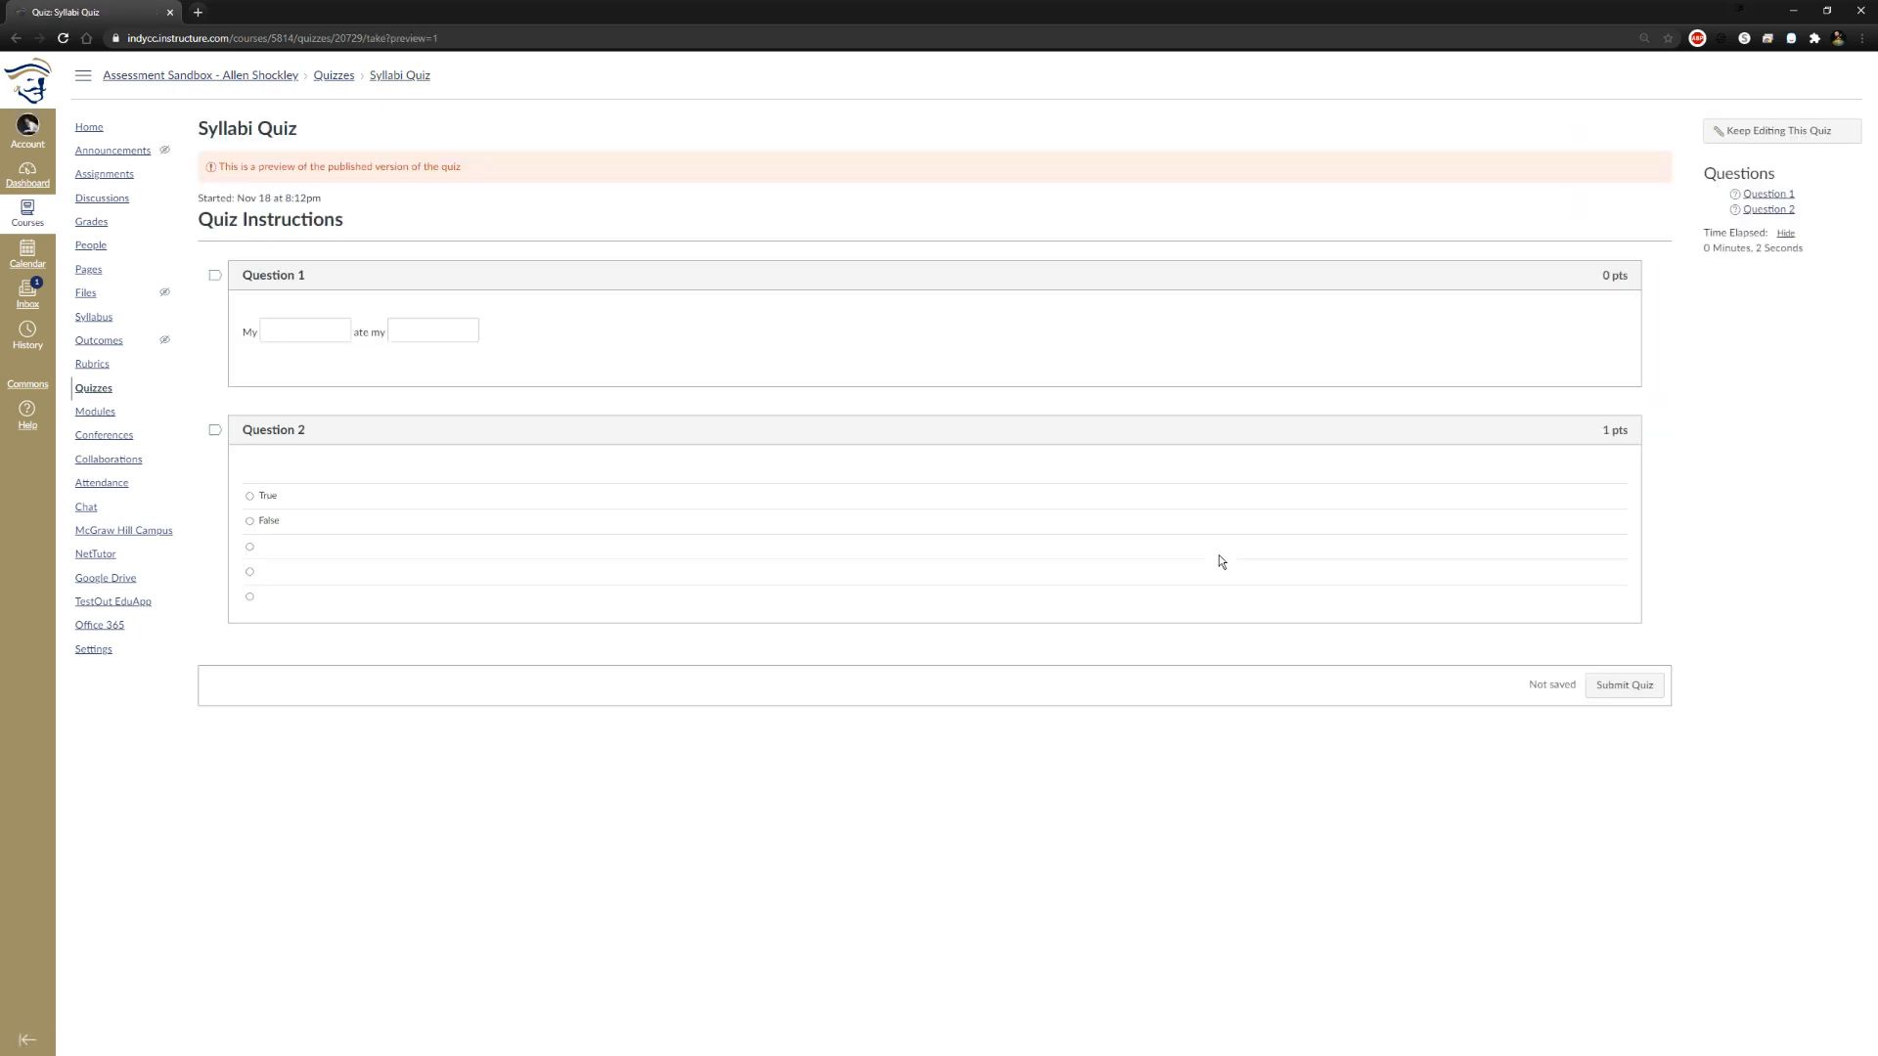
Submit a preview attempt with "blue" and "prple" in the blanks and True for Question 2, and review its scoring
click(338, 331)
key(Tab)
click(255, 496)
click(1628, 696)
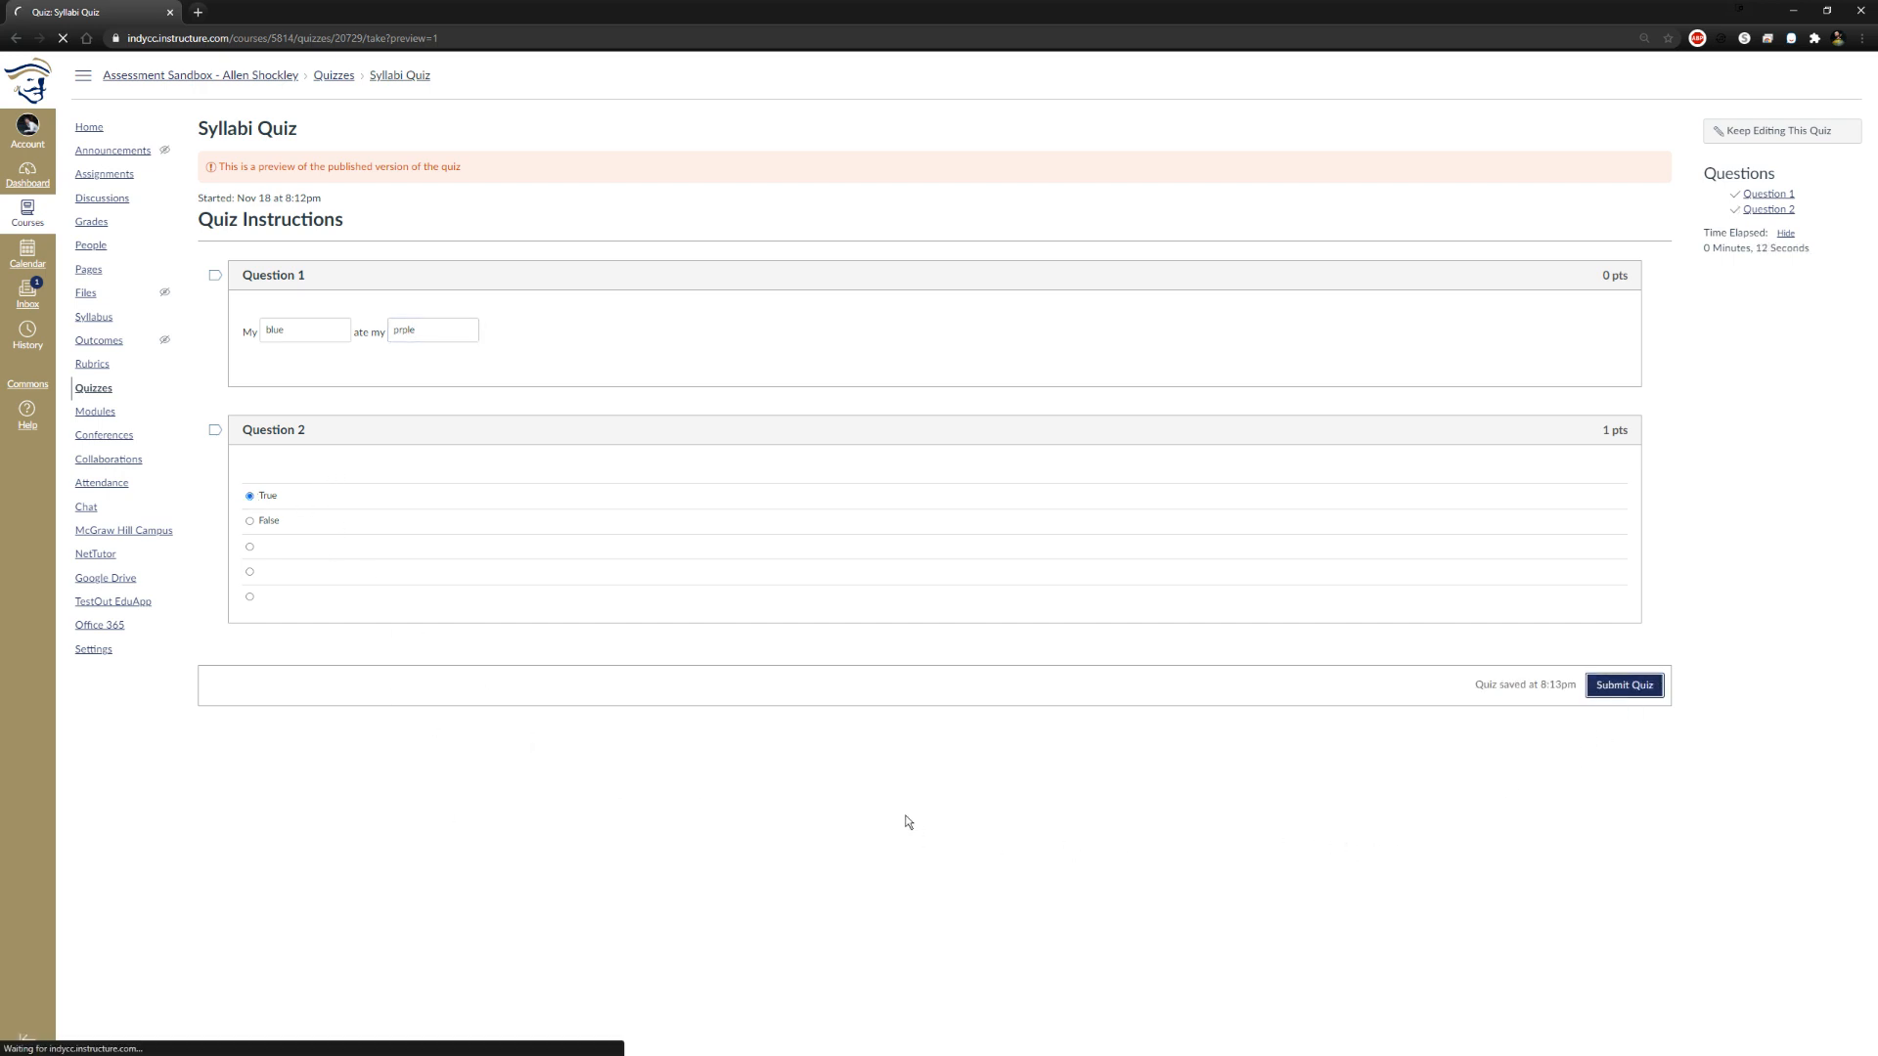
scroll(676, 700, down, 3)
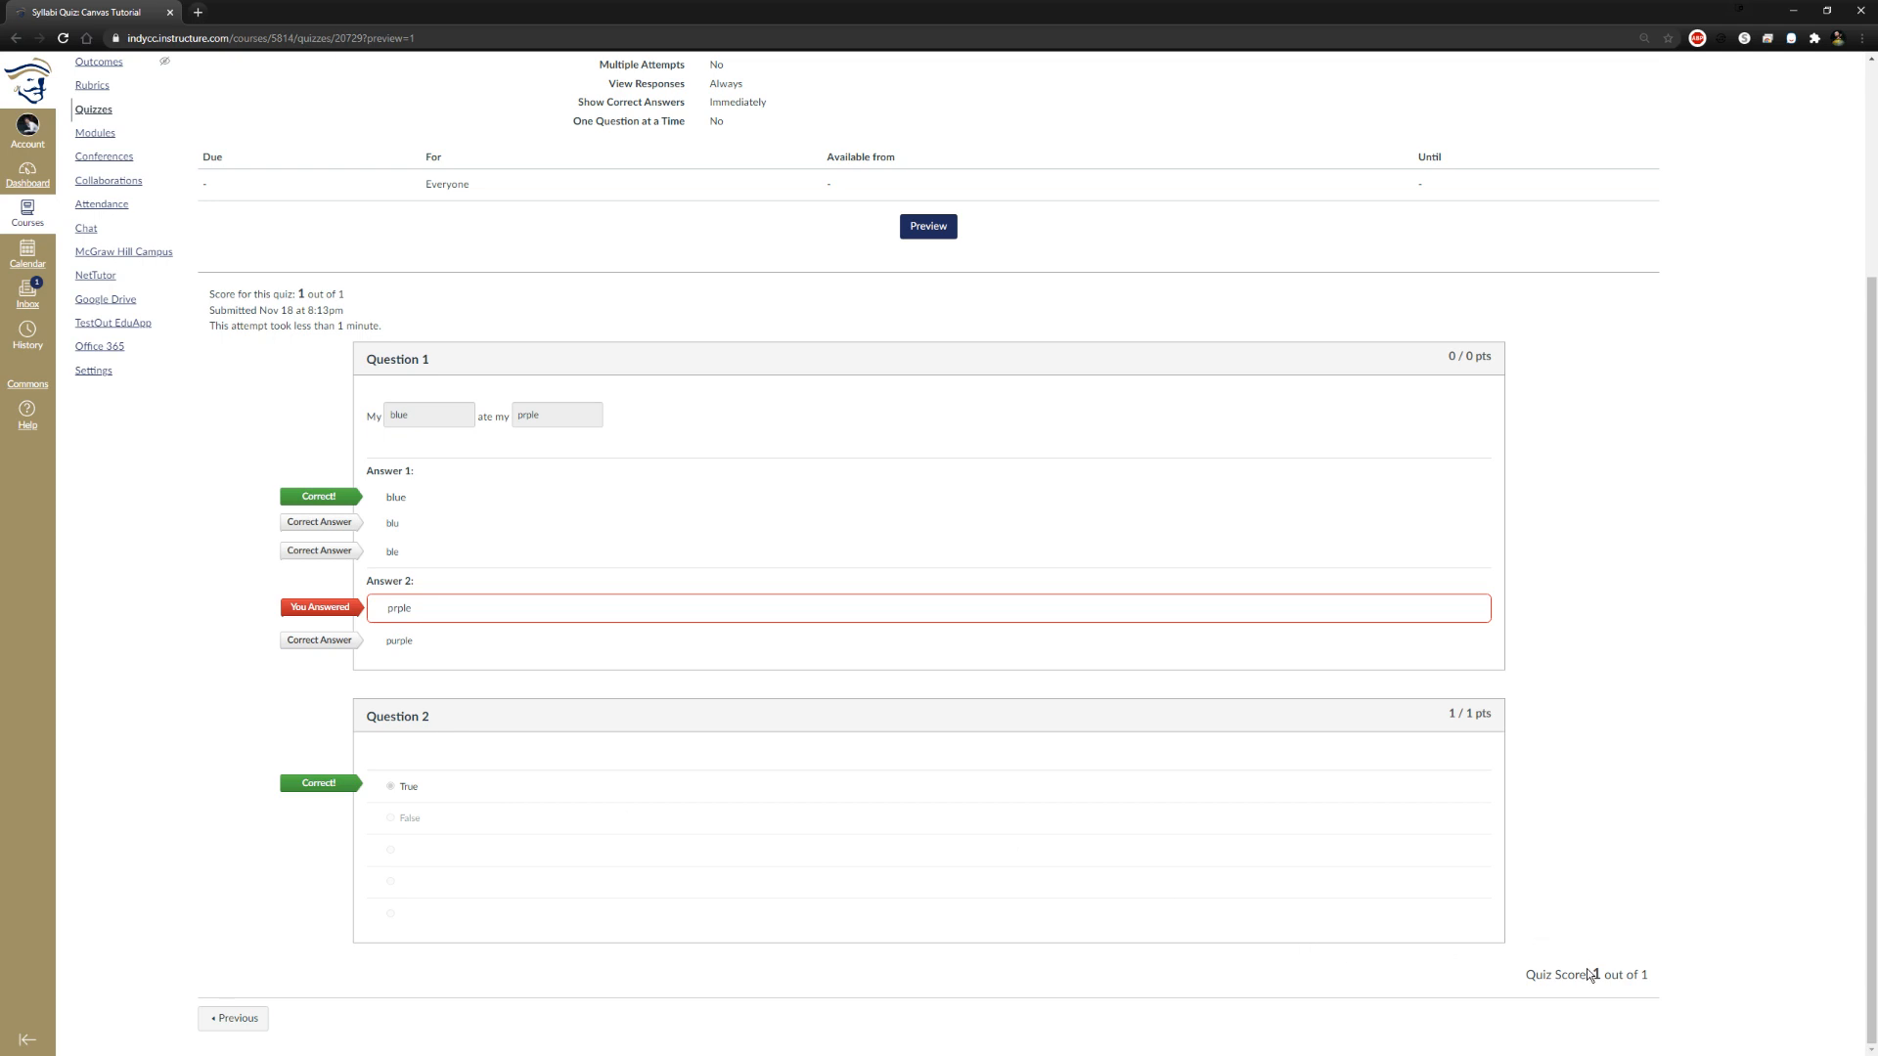
scroll(1463, 558, up, 2)
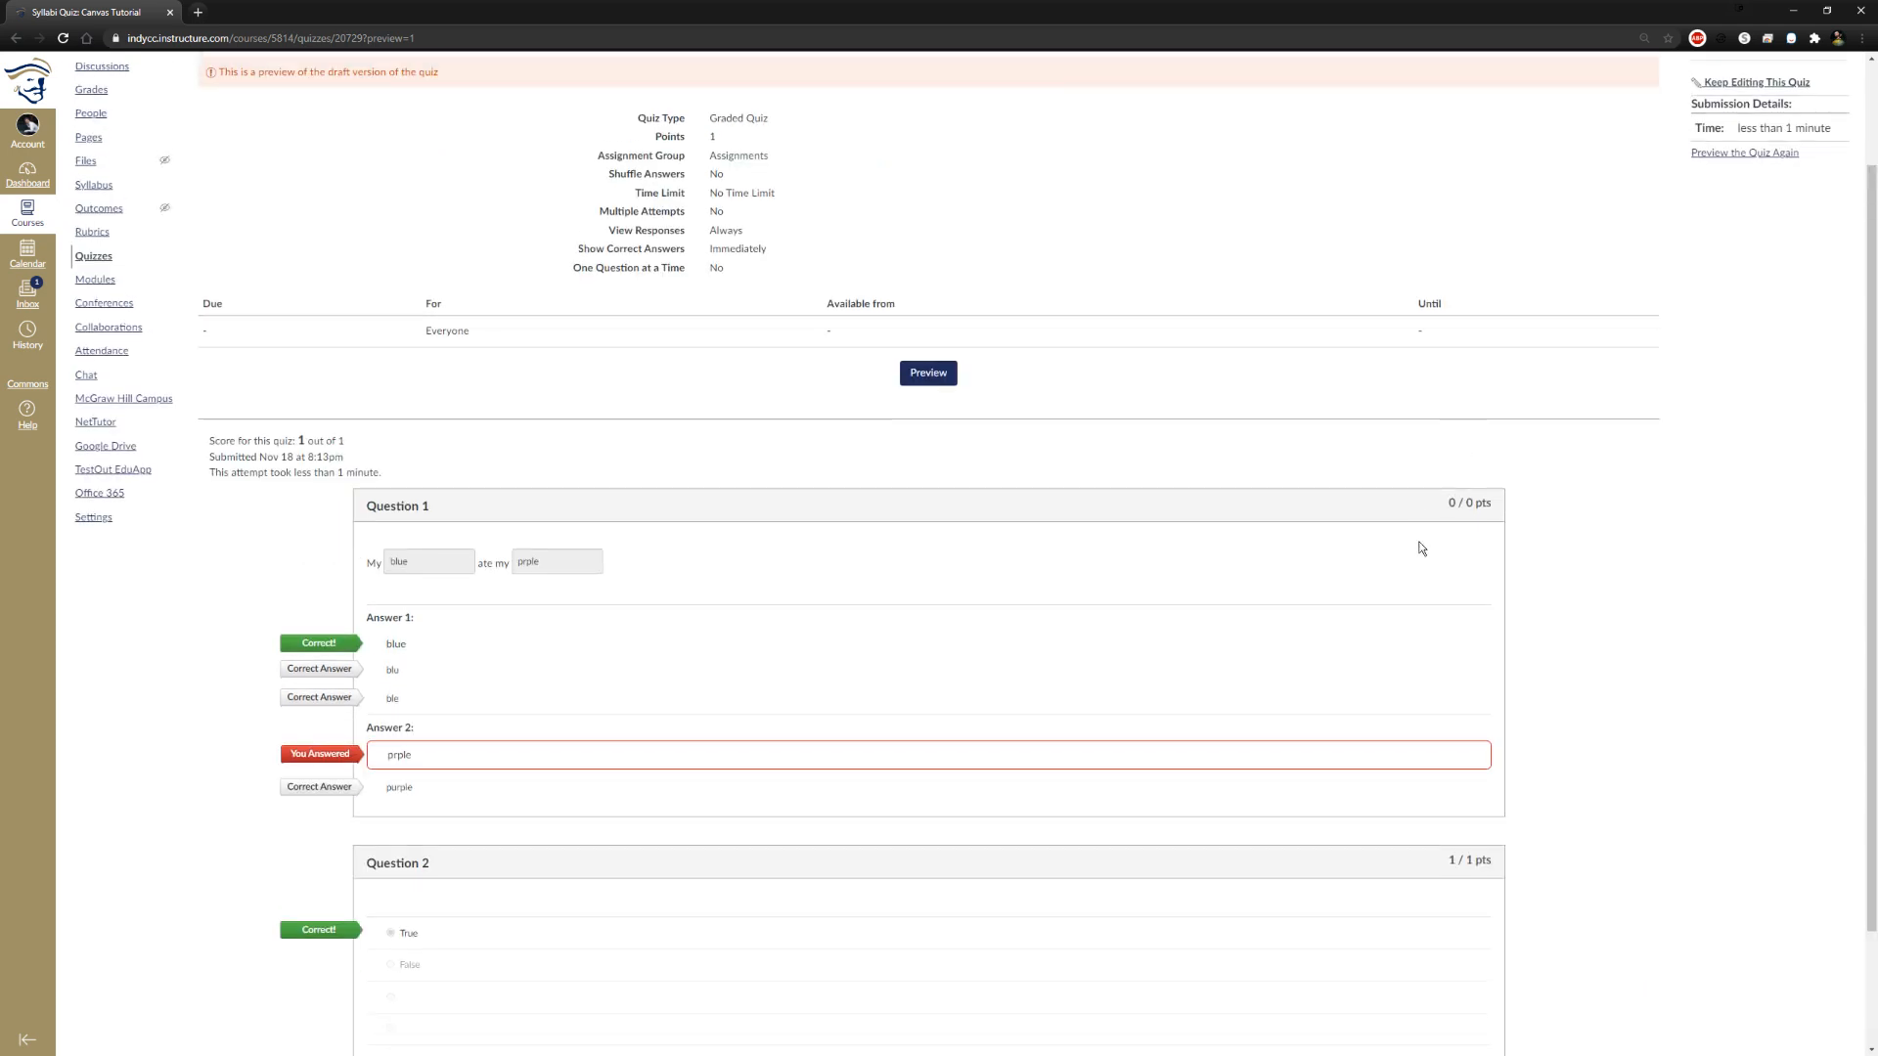
scroll(649, 582, down, 2)
scroll(1332, 556, up, 3)
scroll(1311, 534, up, 1)
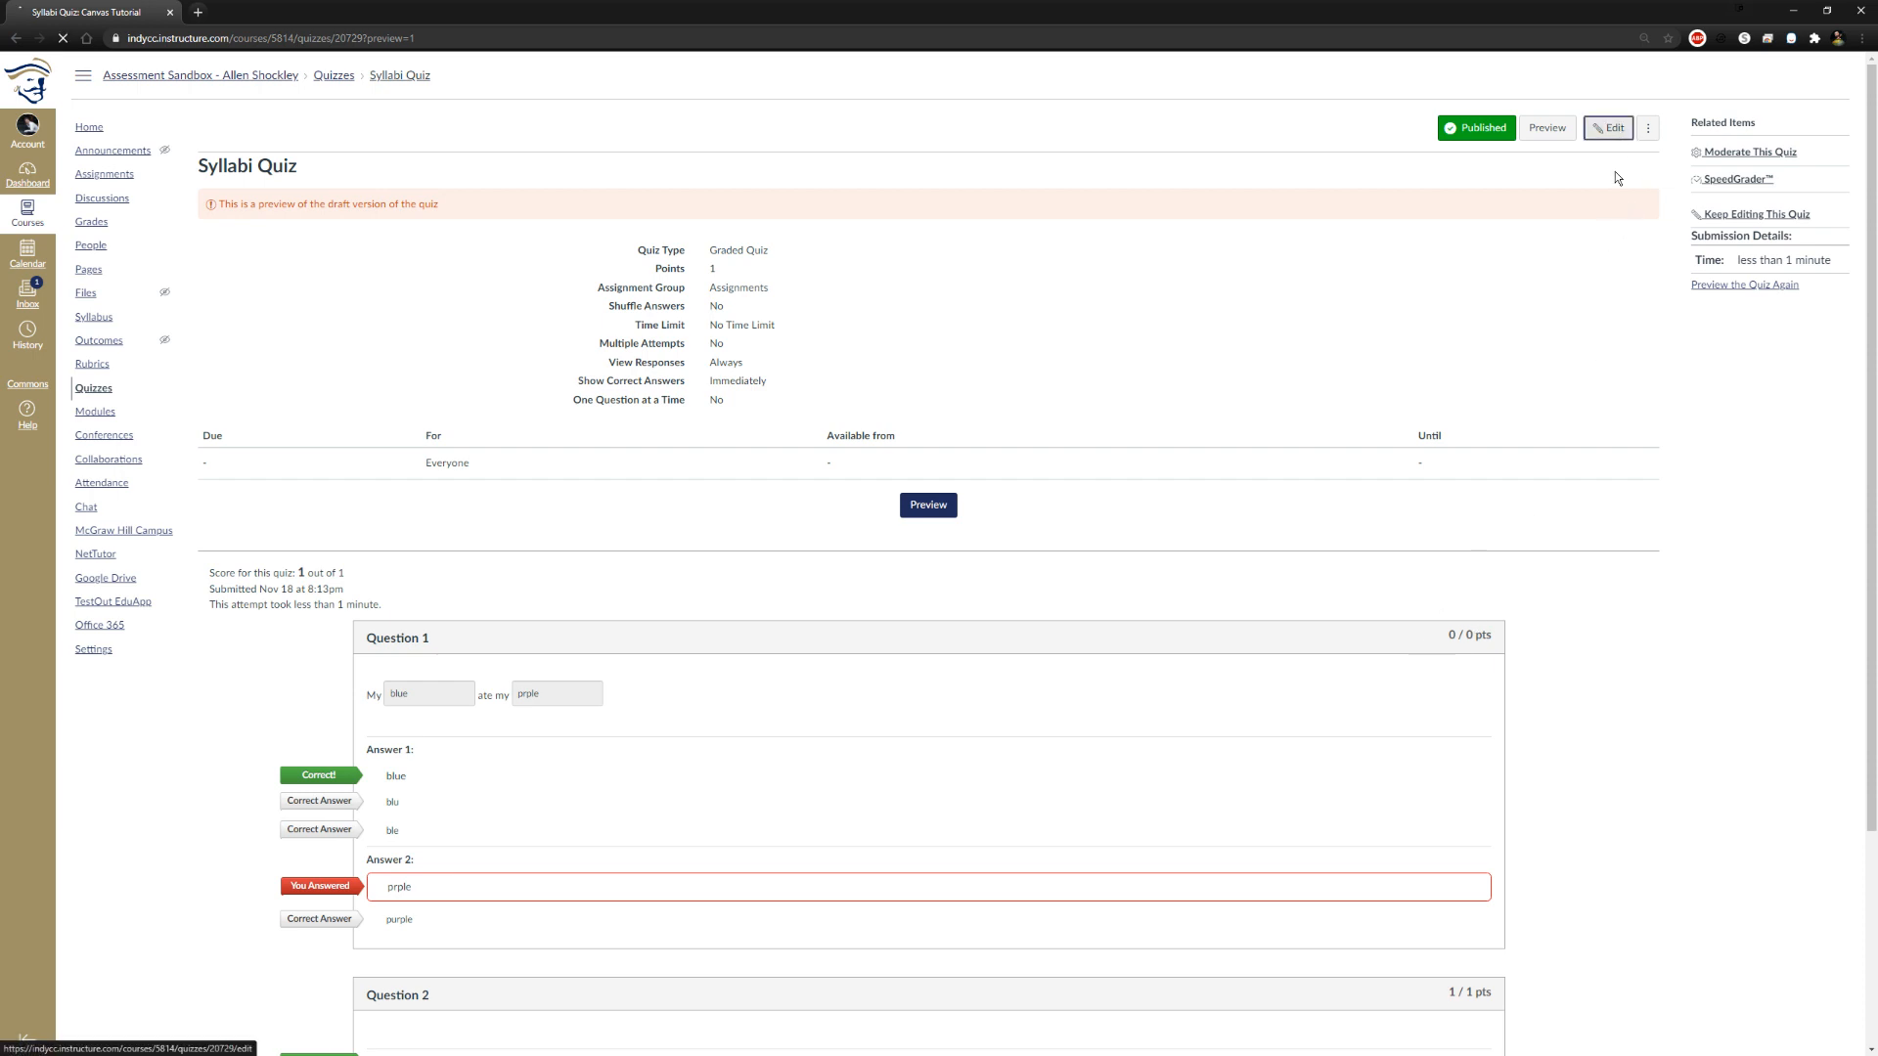
Set the points of the "My [color1] ate my [color2]" question to 1, update it, and save the quiz
click(1608, 129)
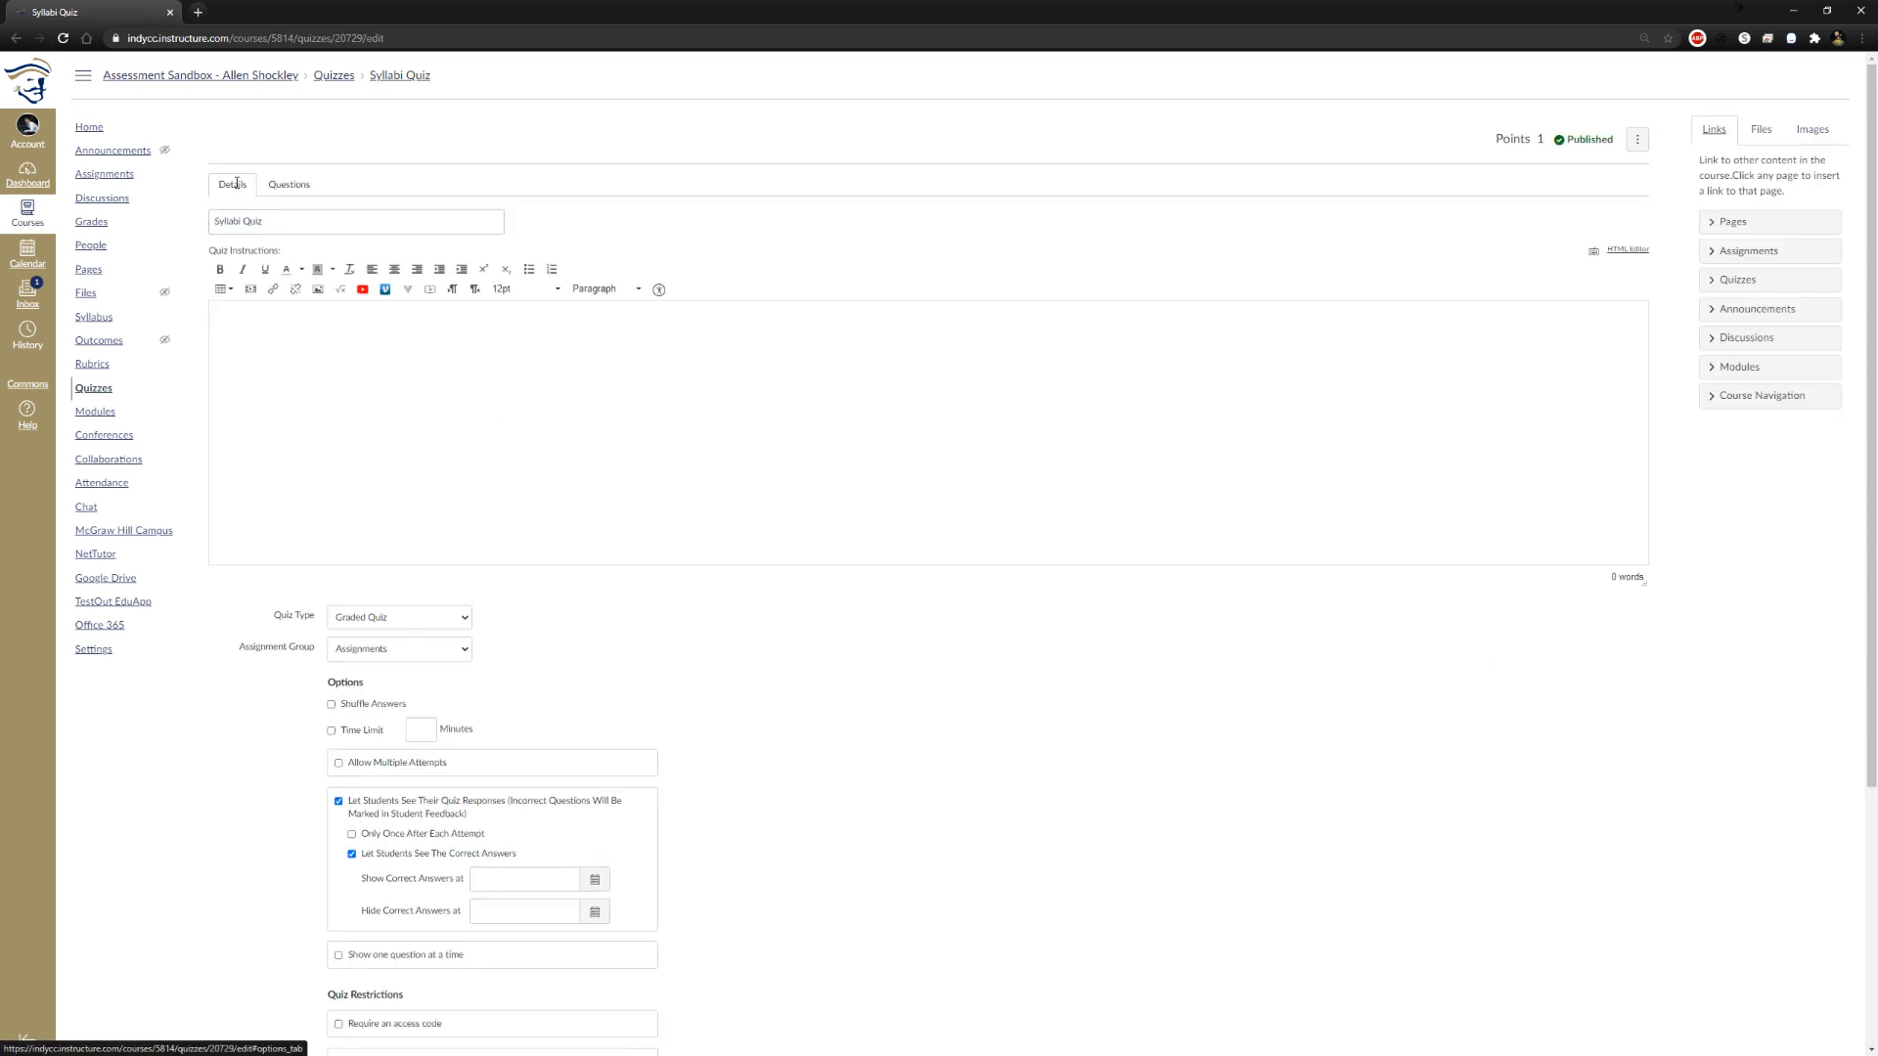
click(302, 179)
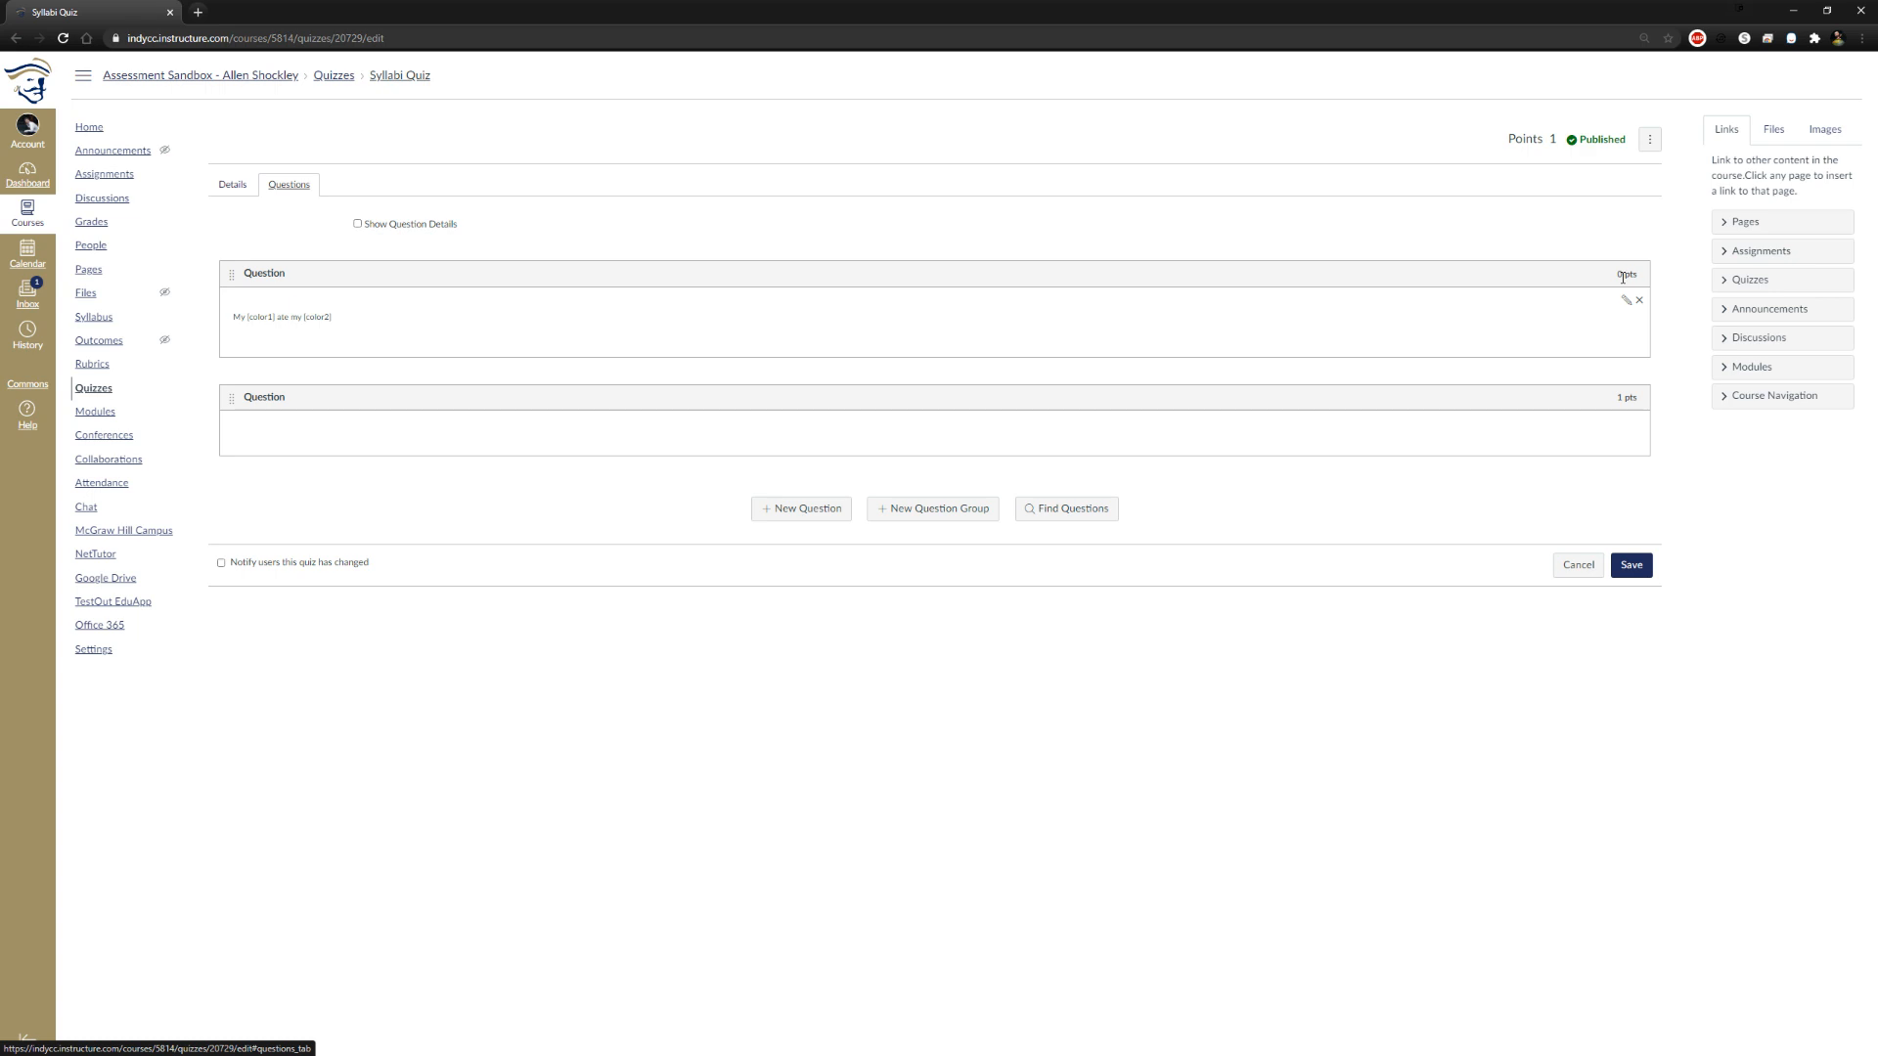
click(1627, 300)
drag(1614, 283, 1591, 284)
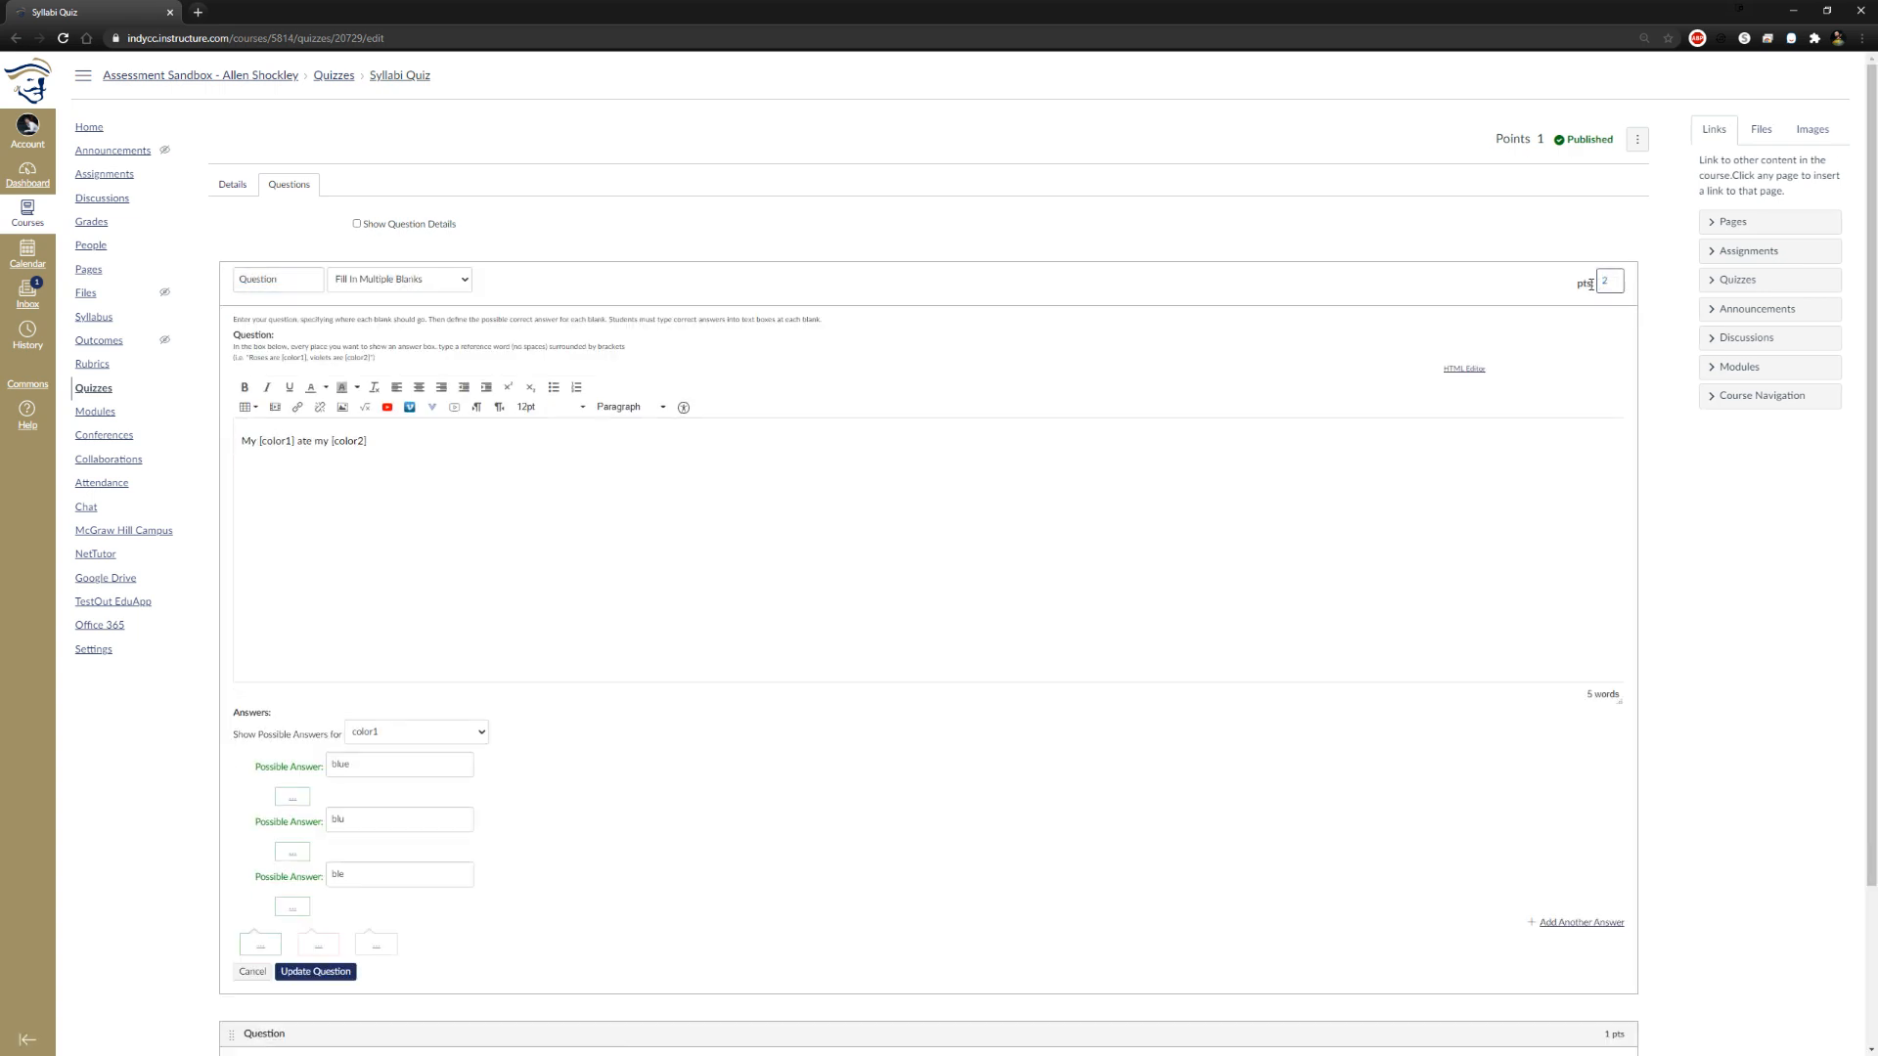
text(1)
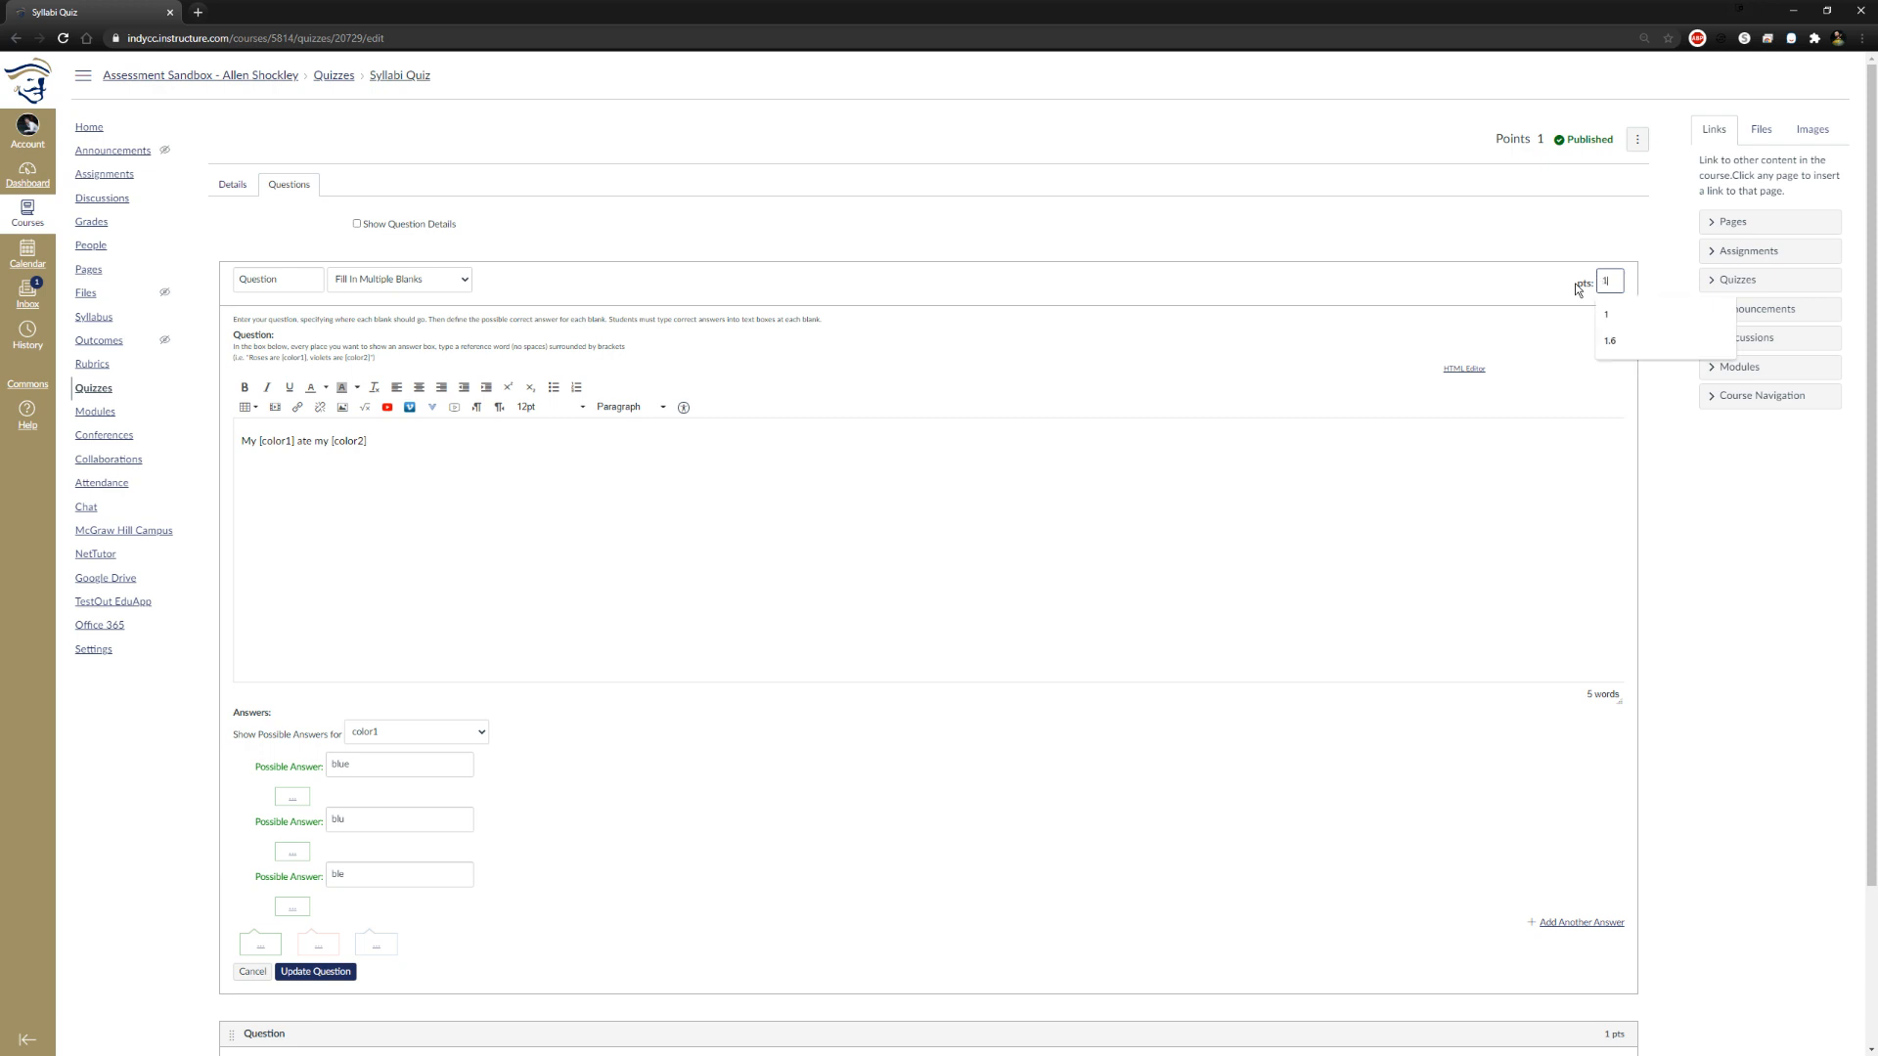
scroll(1656, 767, down, 2)
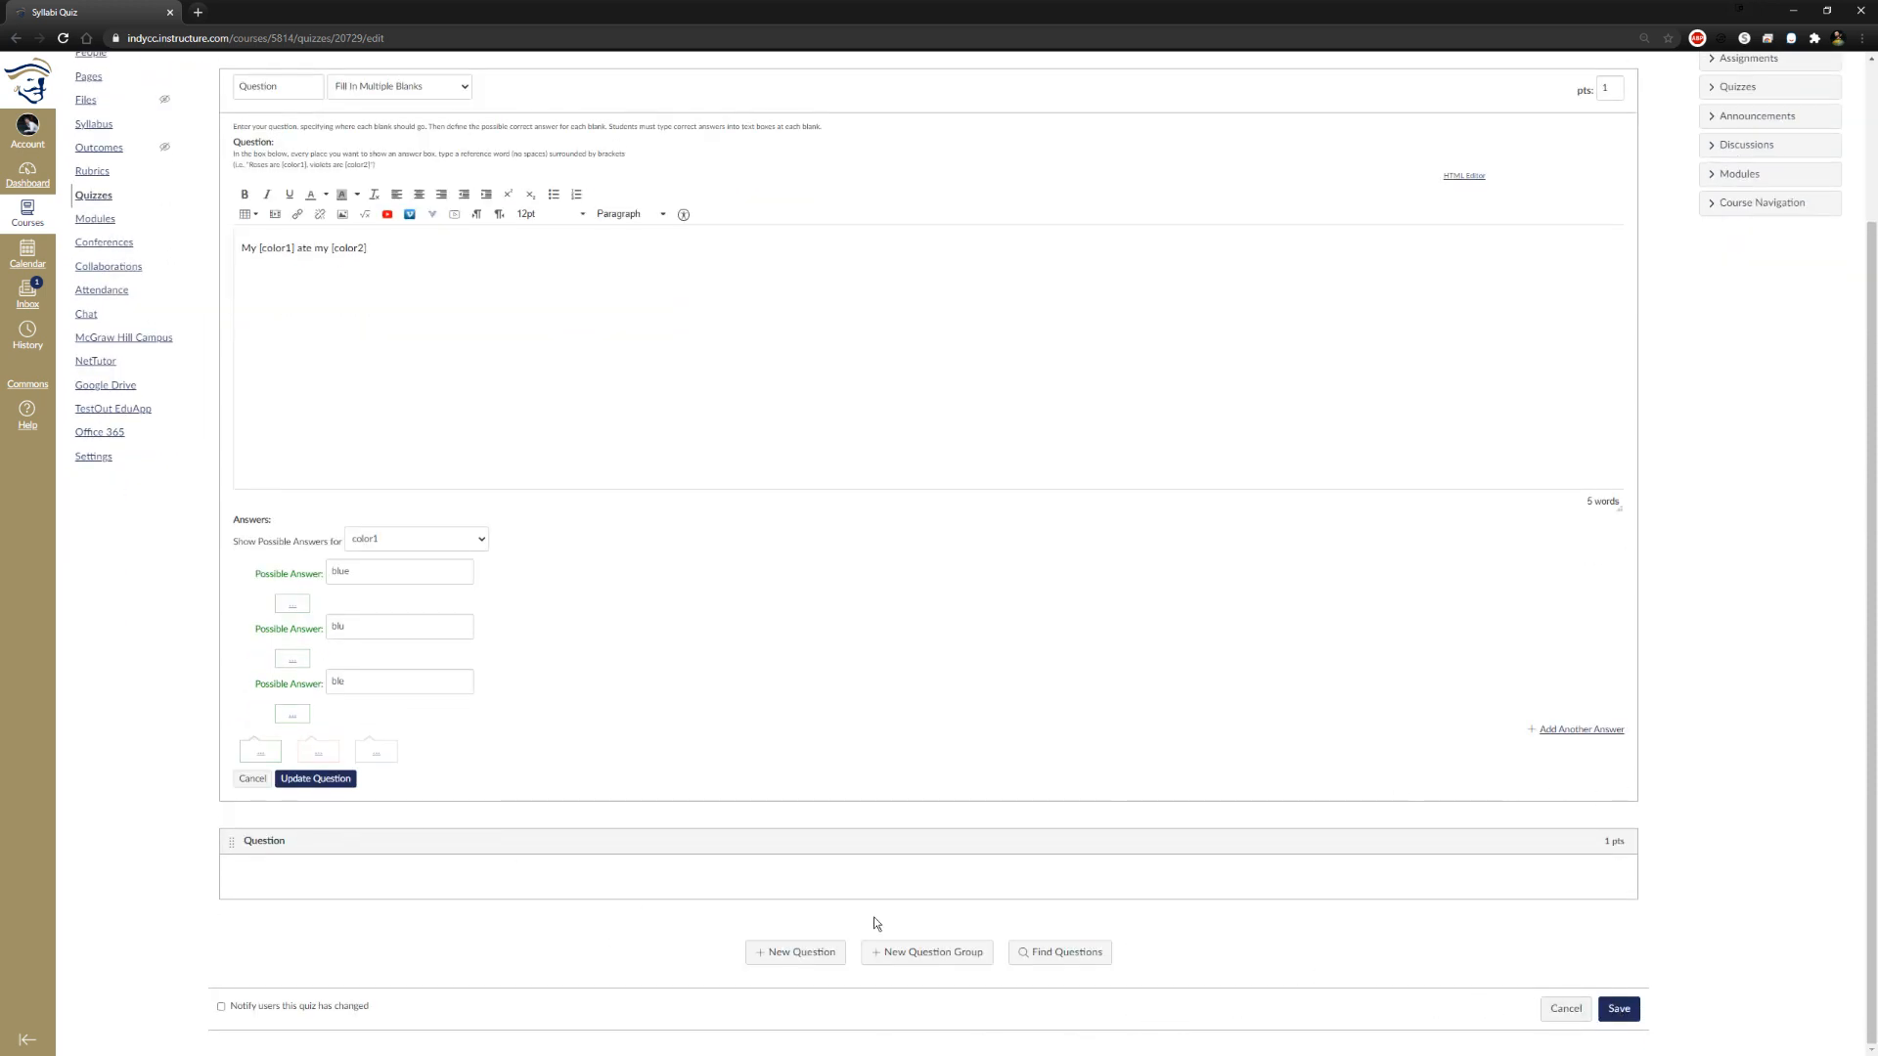
click(294, 782)
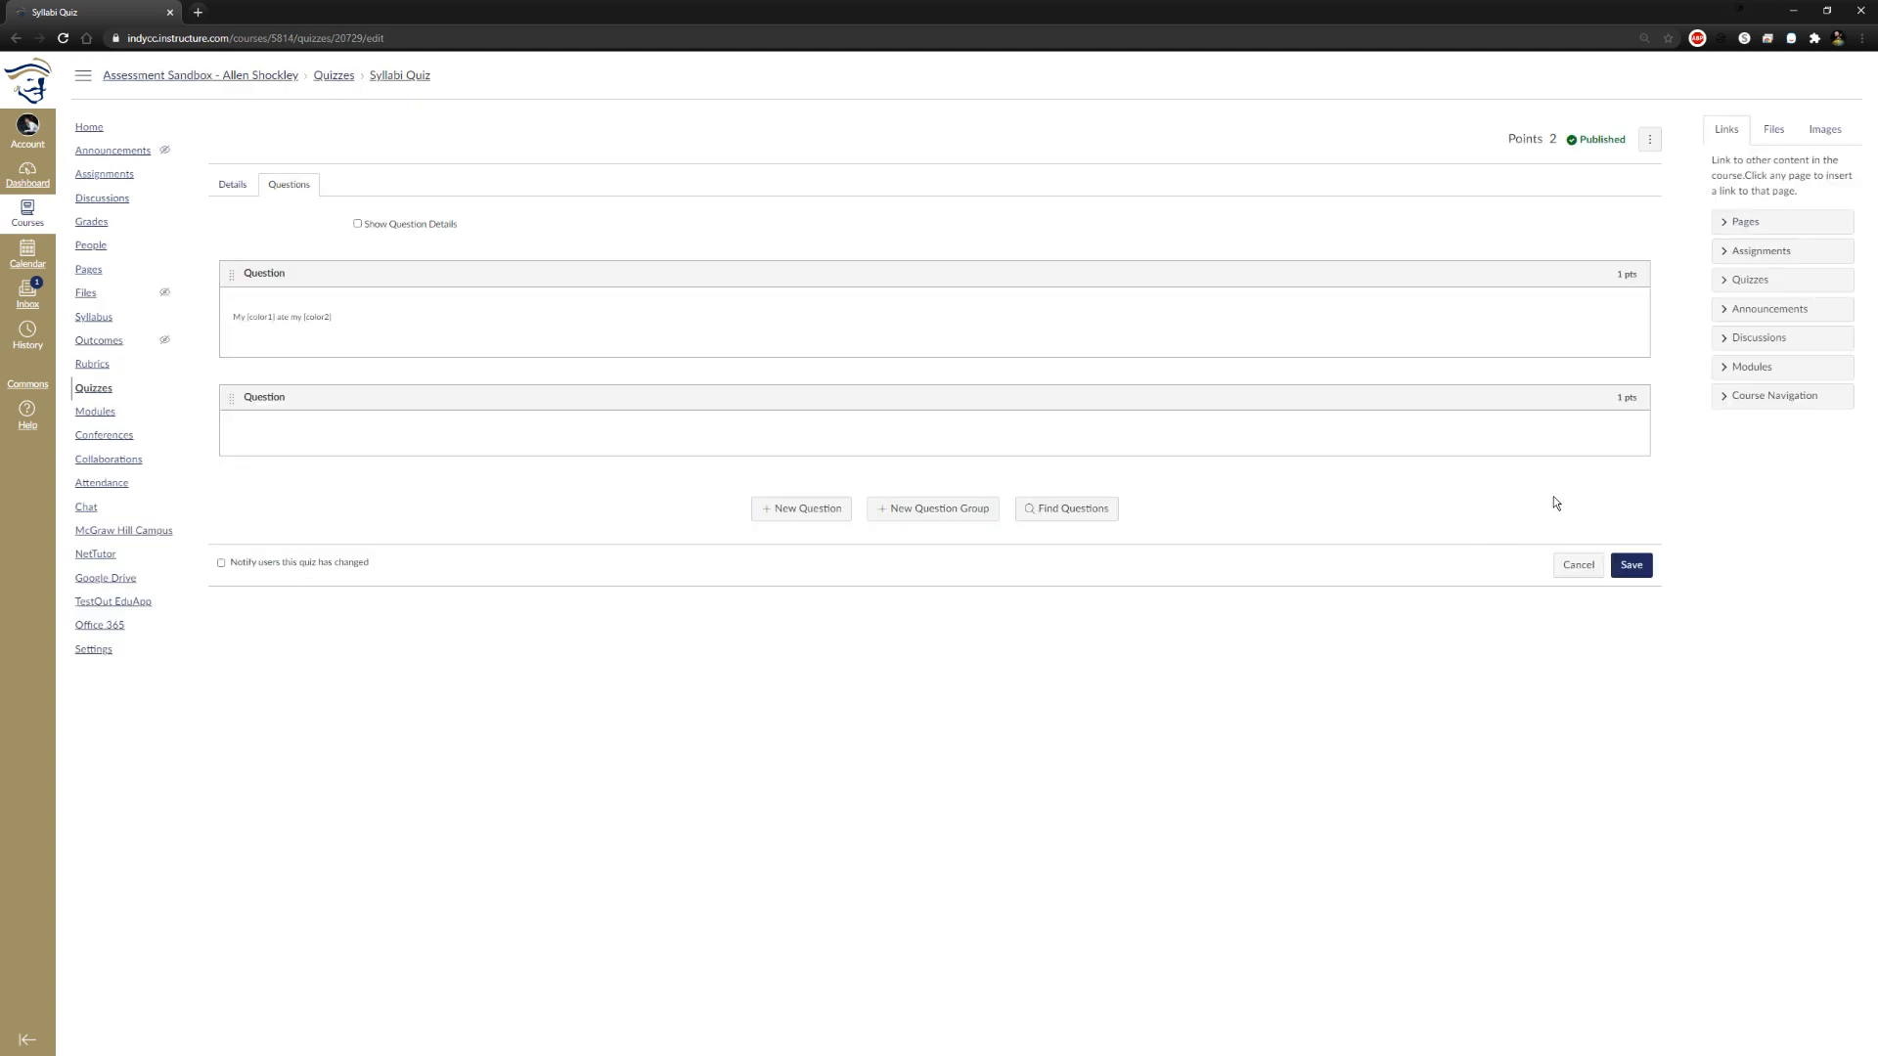
click(1632, 567)
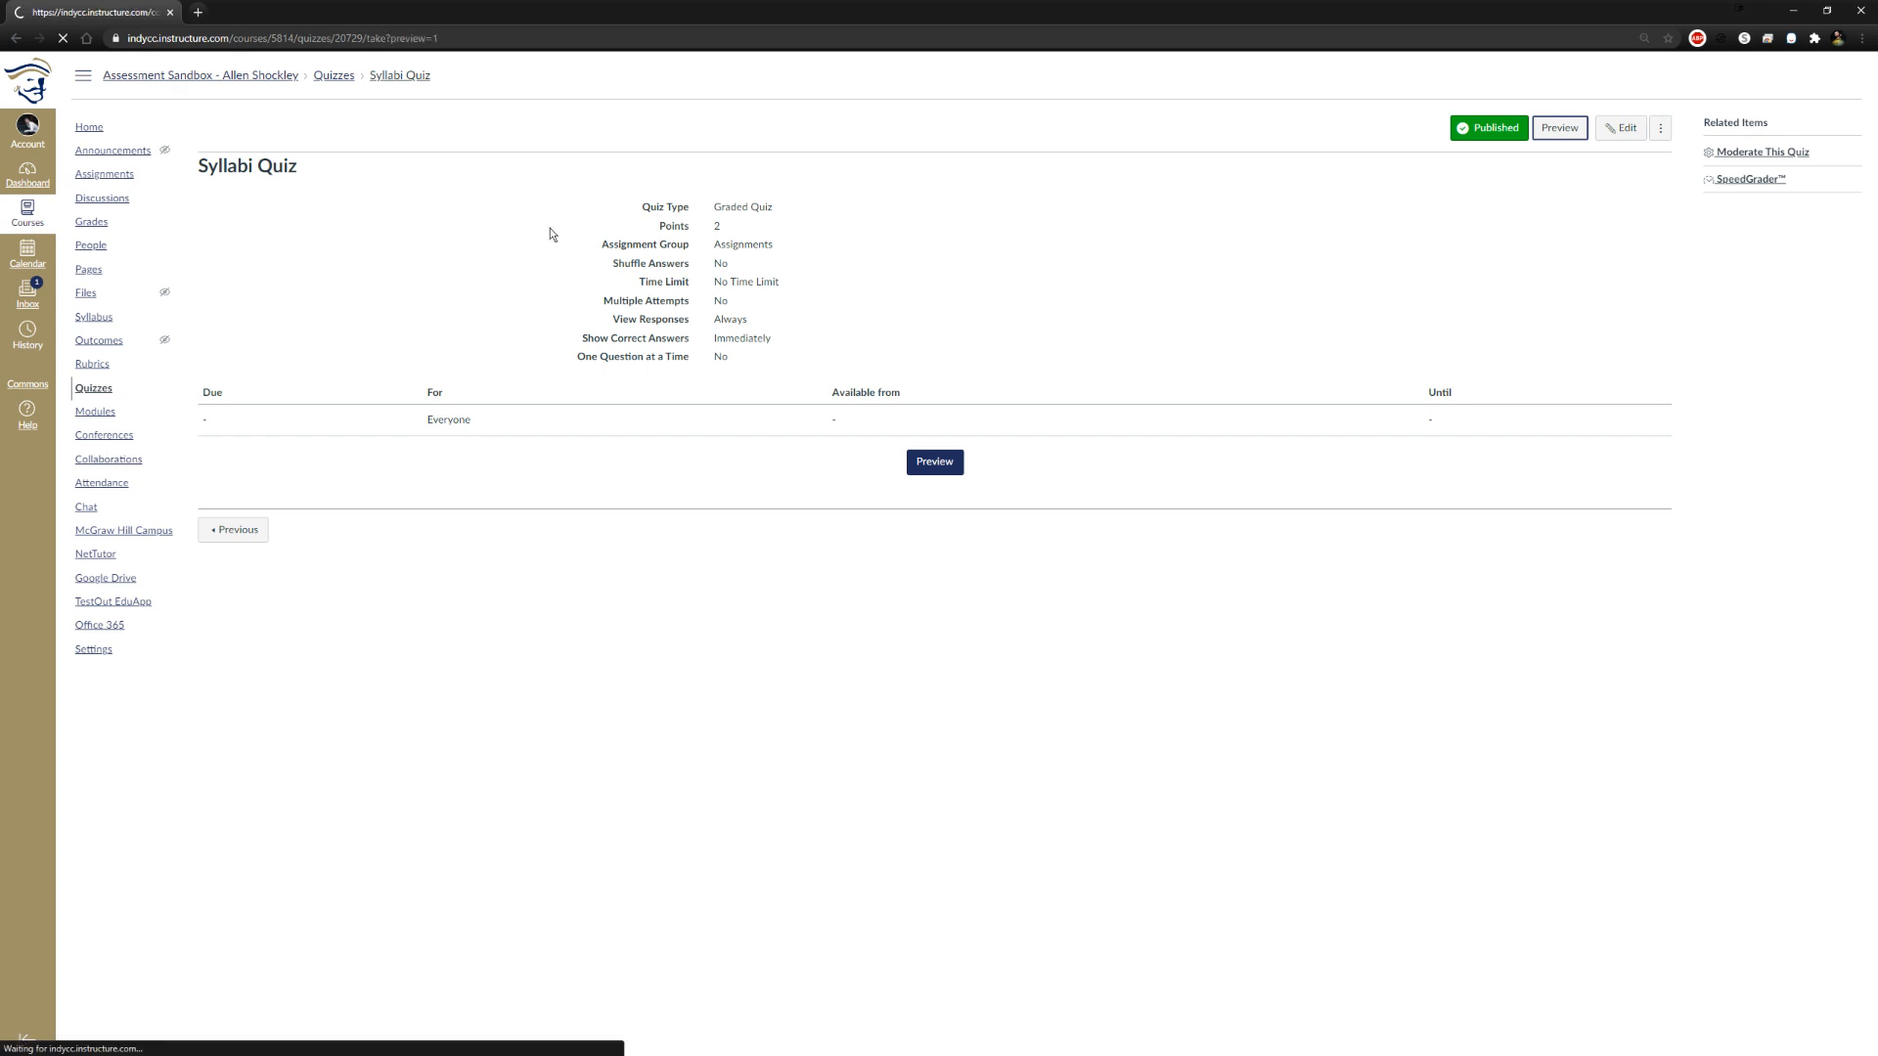
Preview the quiz again, submit "bllue" and "purple" for the blanks and True for Question 2, and review the scoring
click(277, 331)
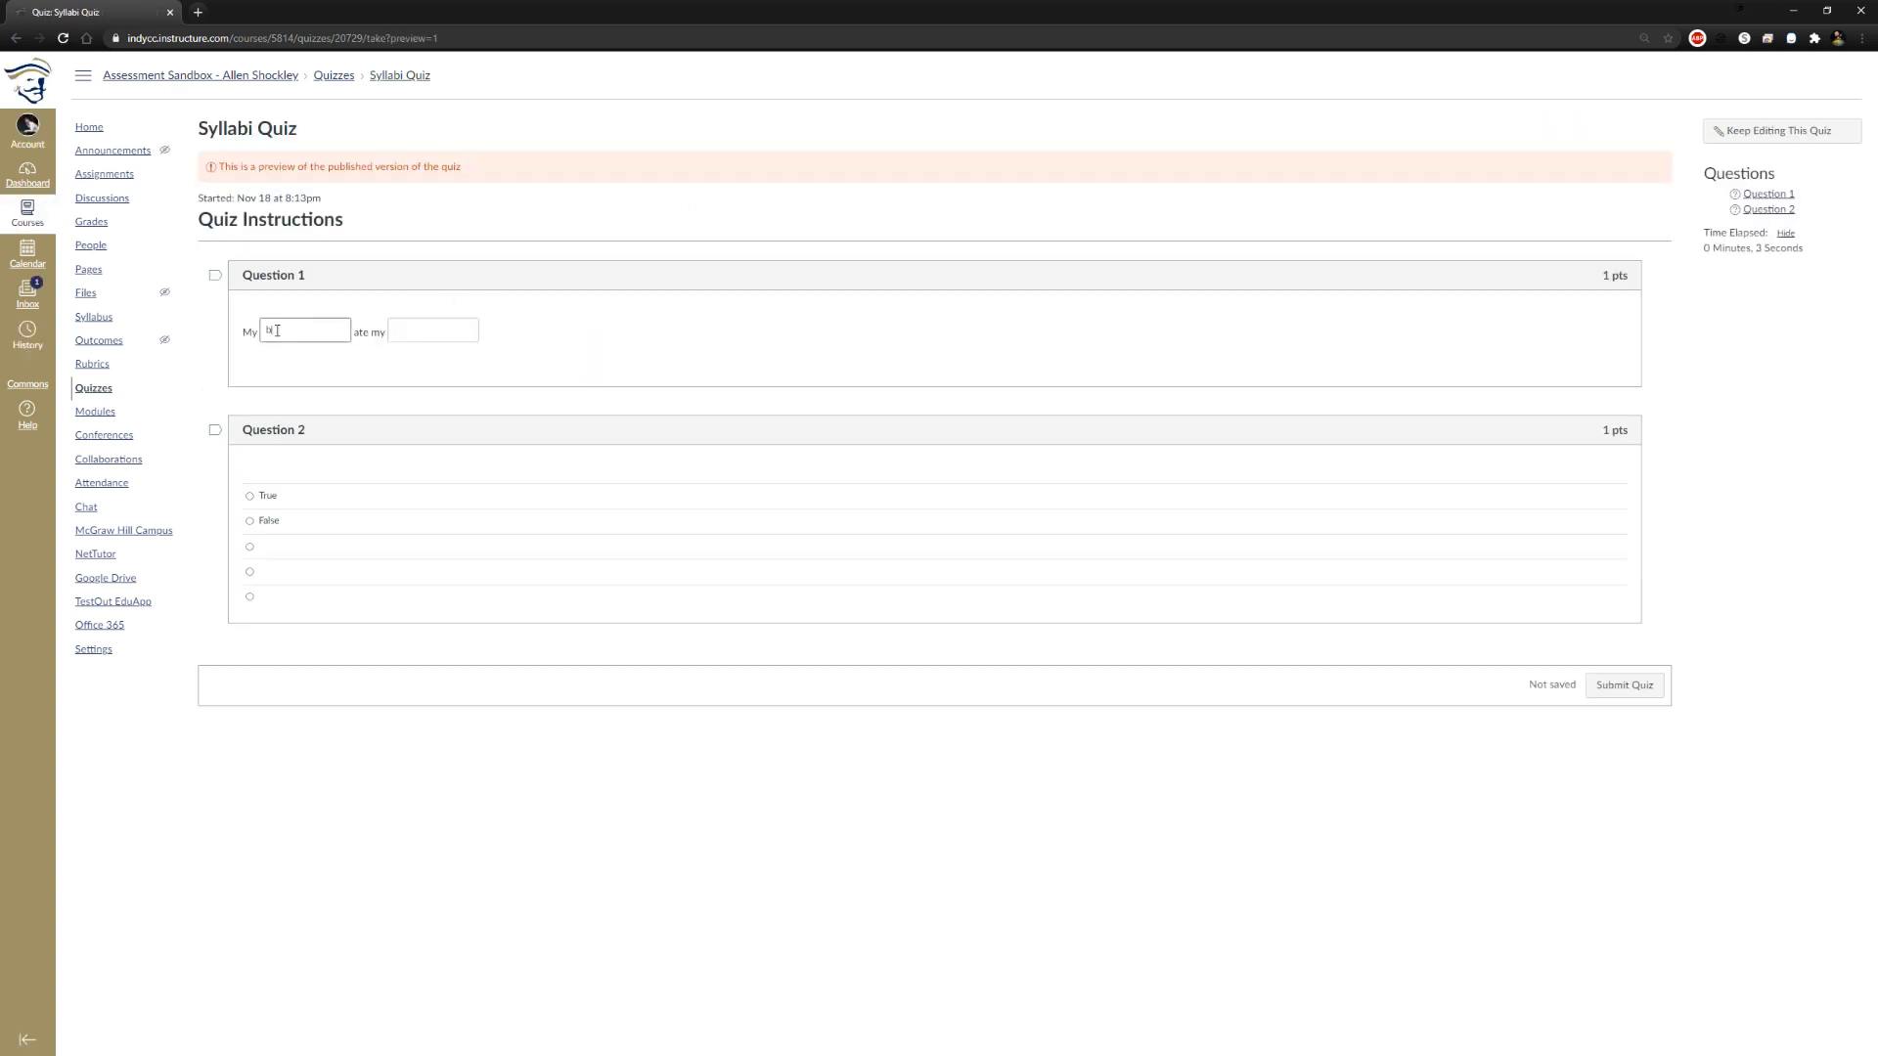
key(Tab)
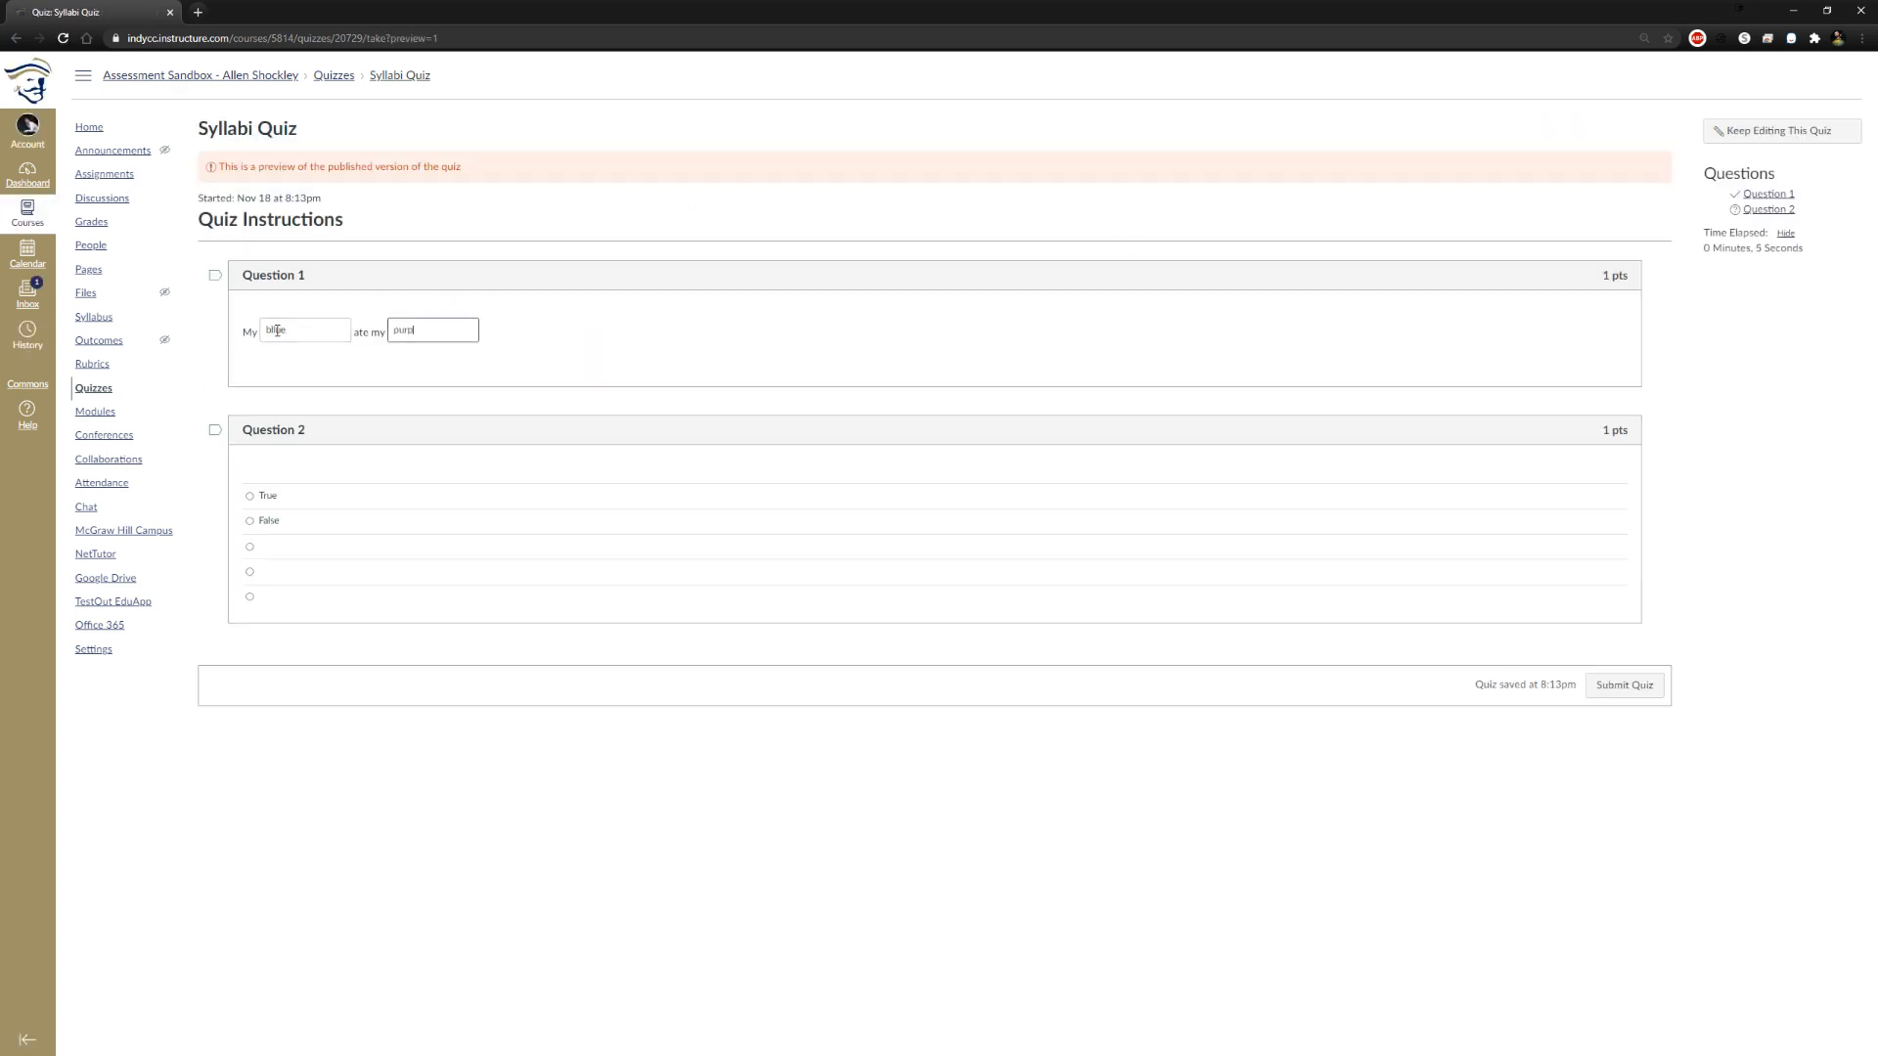
click(250, 496)
click(1623, 686)
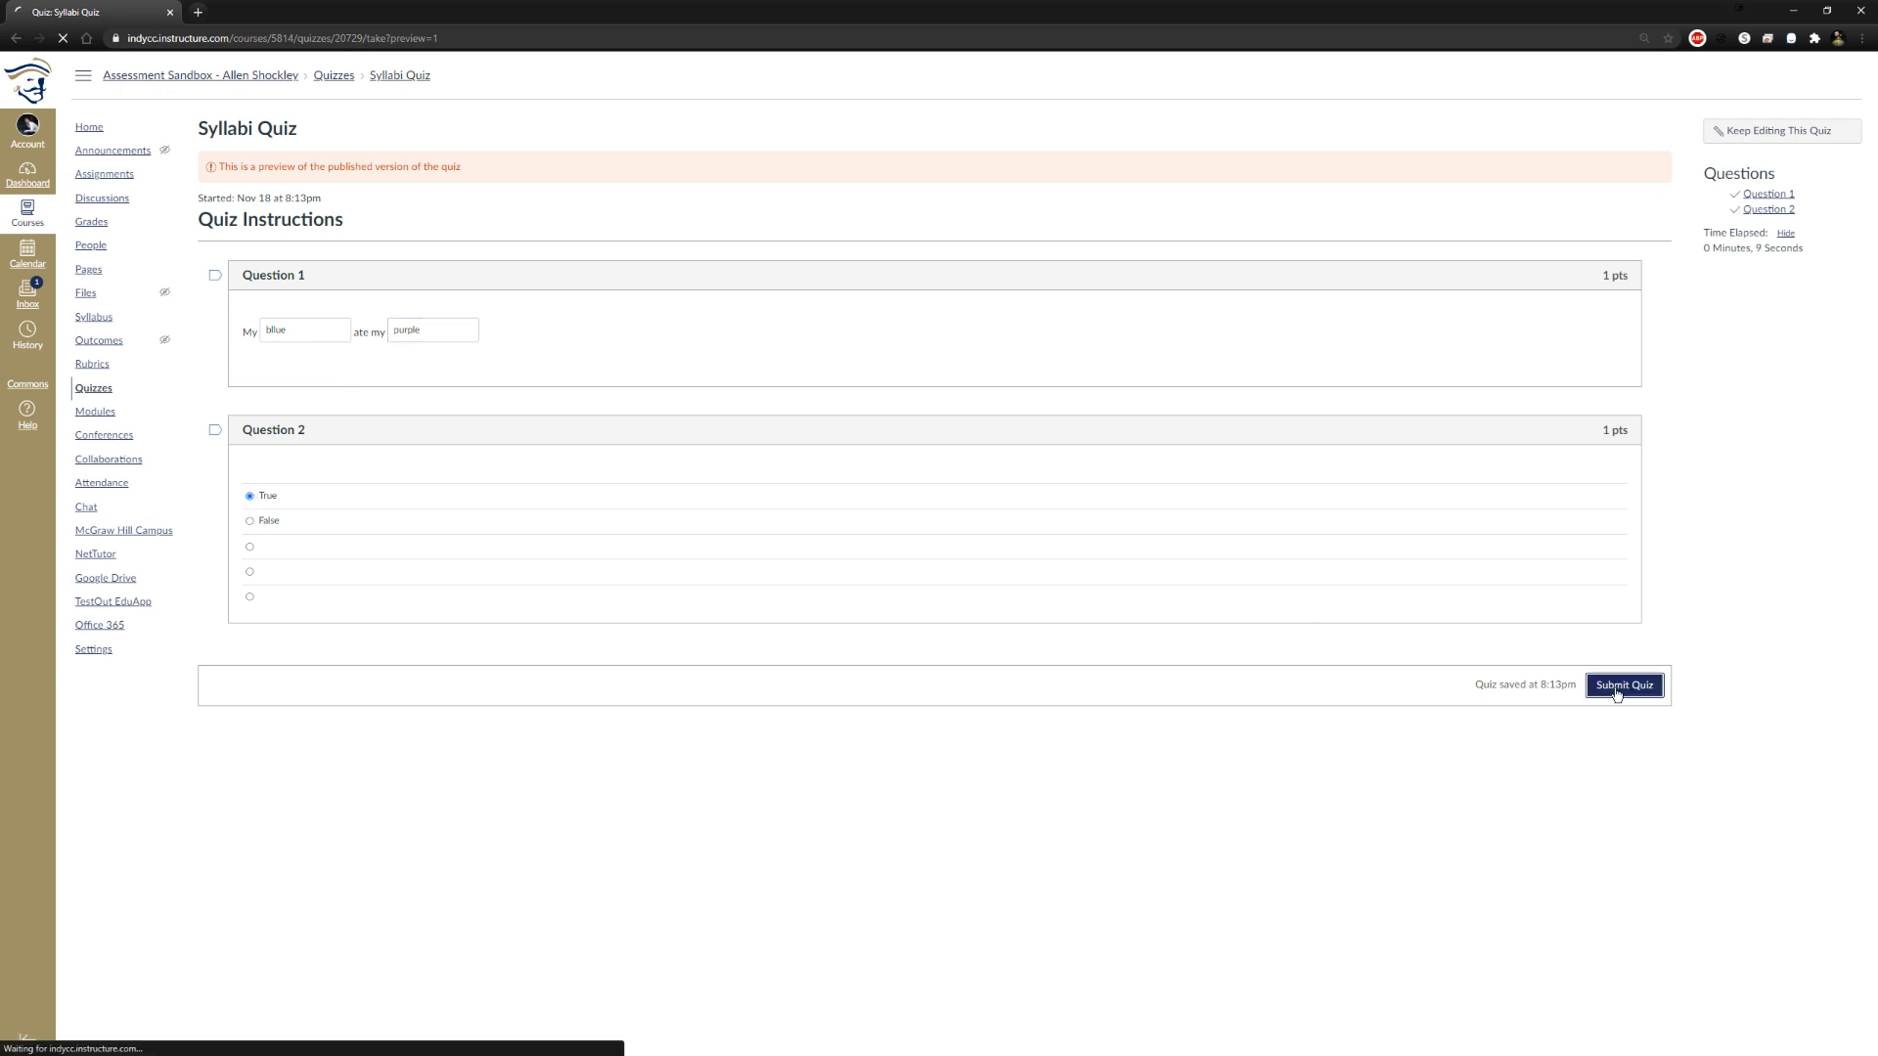
scroll(1518, 683, down, 3)
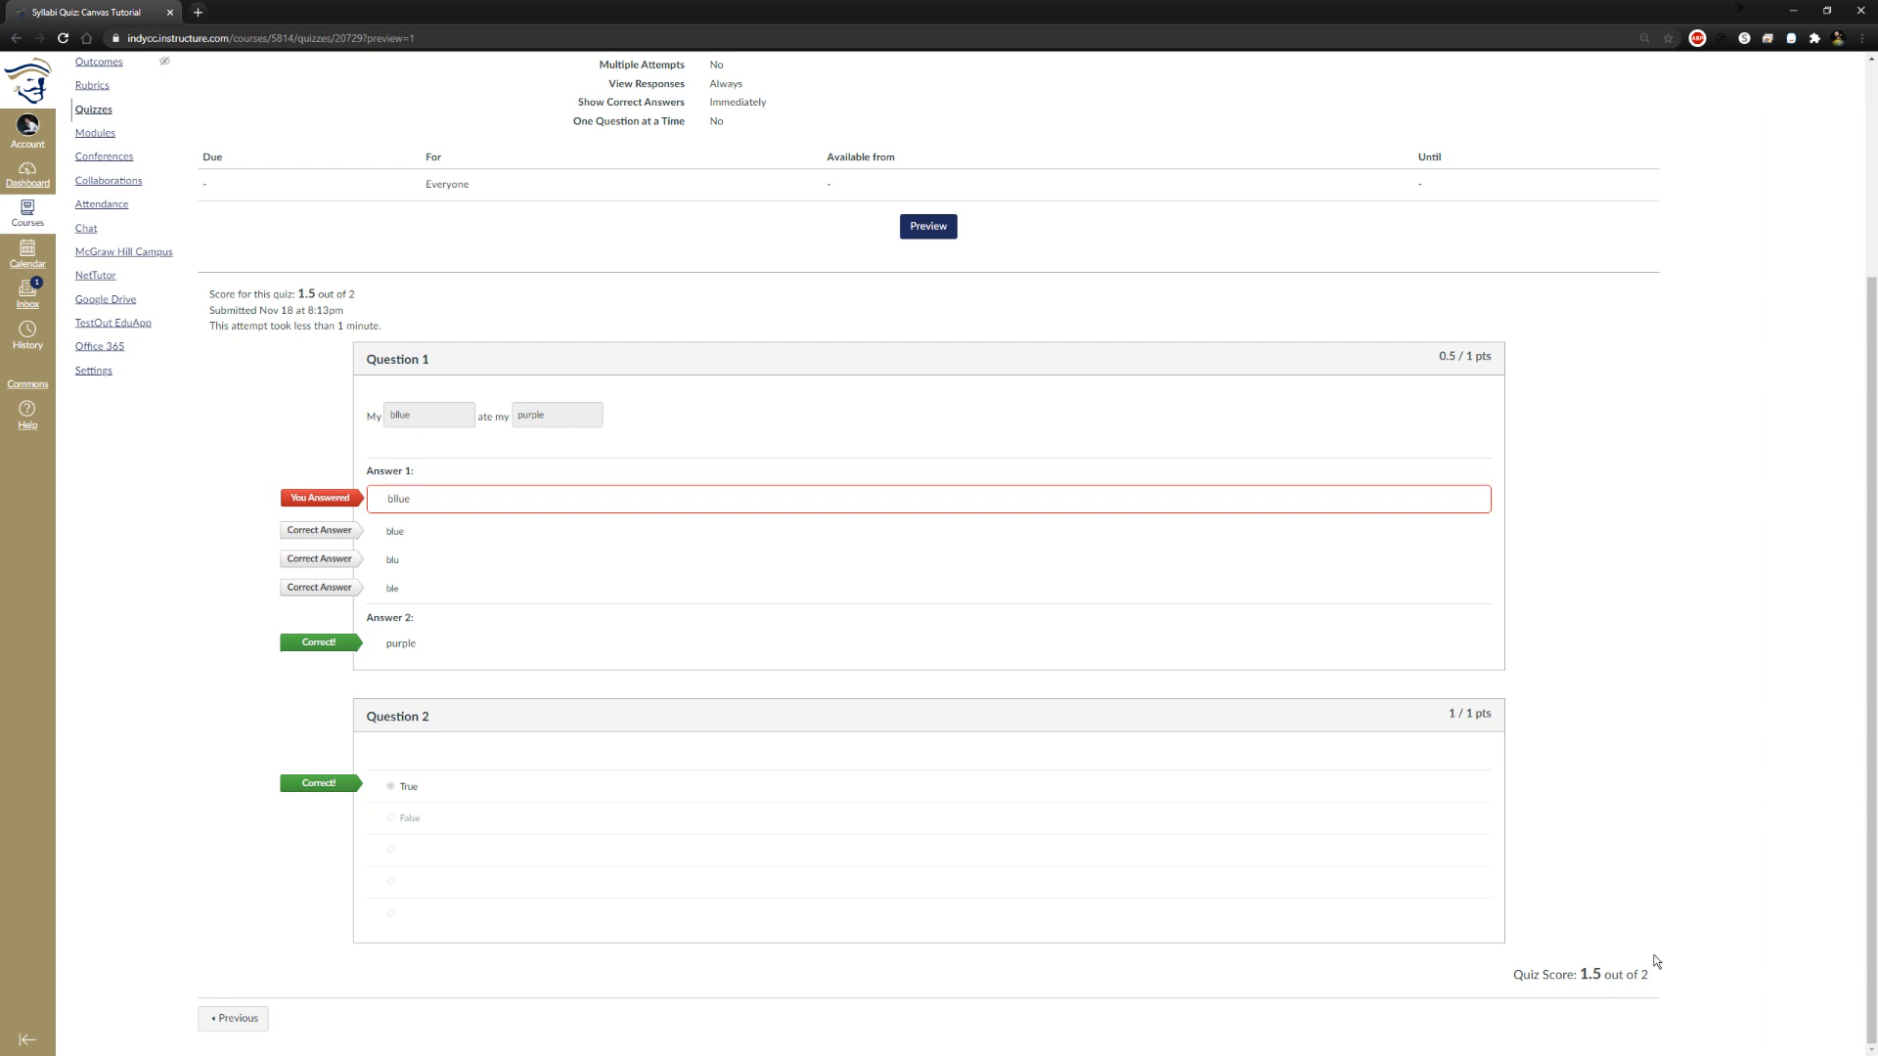
scroll(1604, 675, up, 3)
scroll(1602, 673, down, 1)
scroll(1602, 673, up, 1)
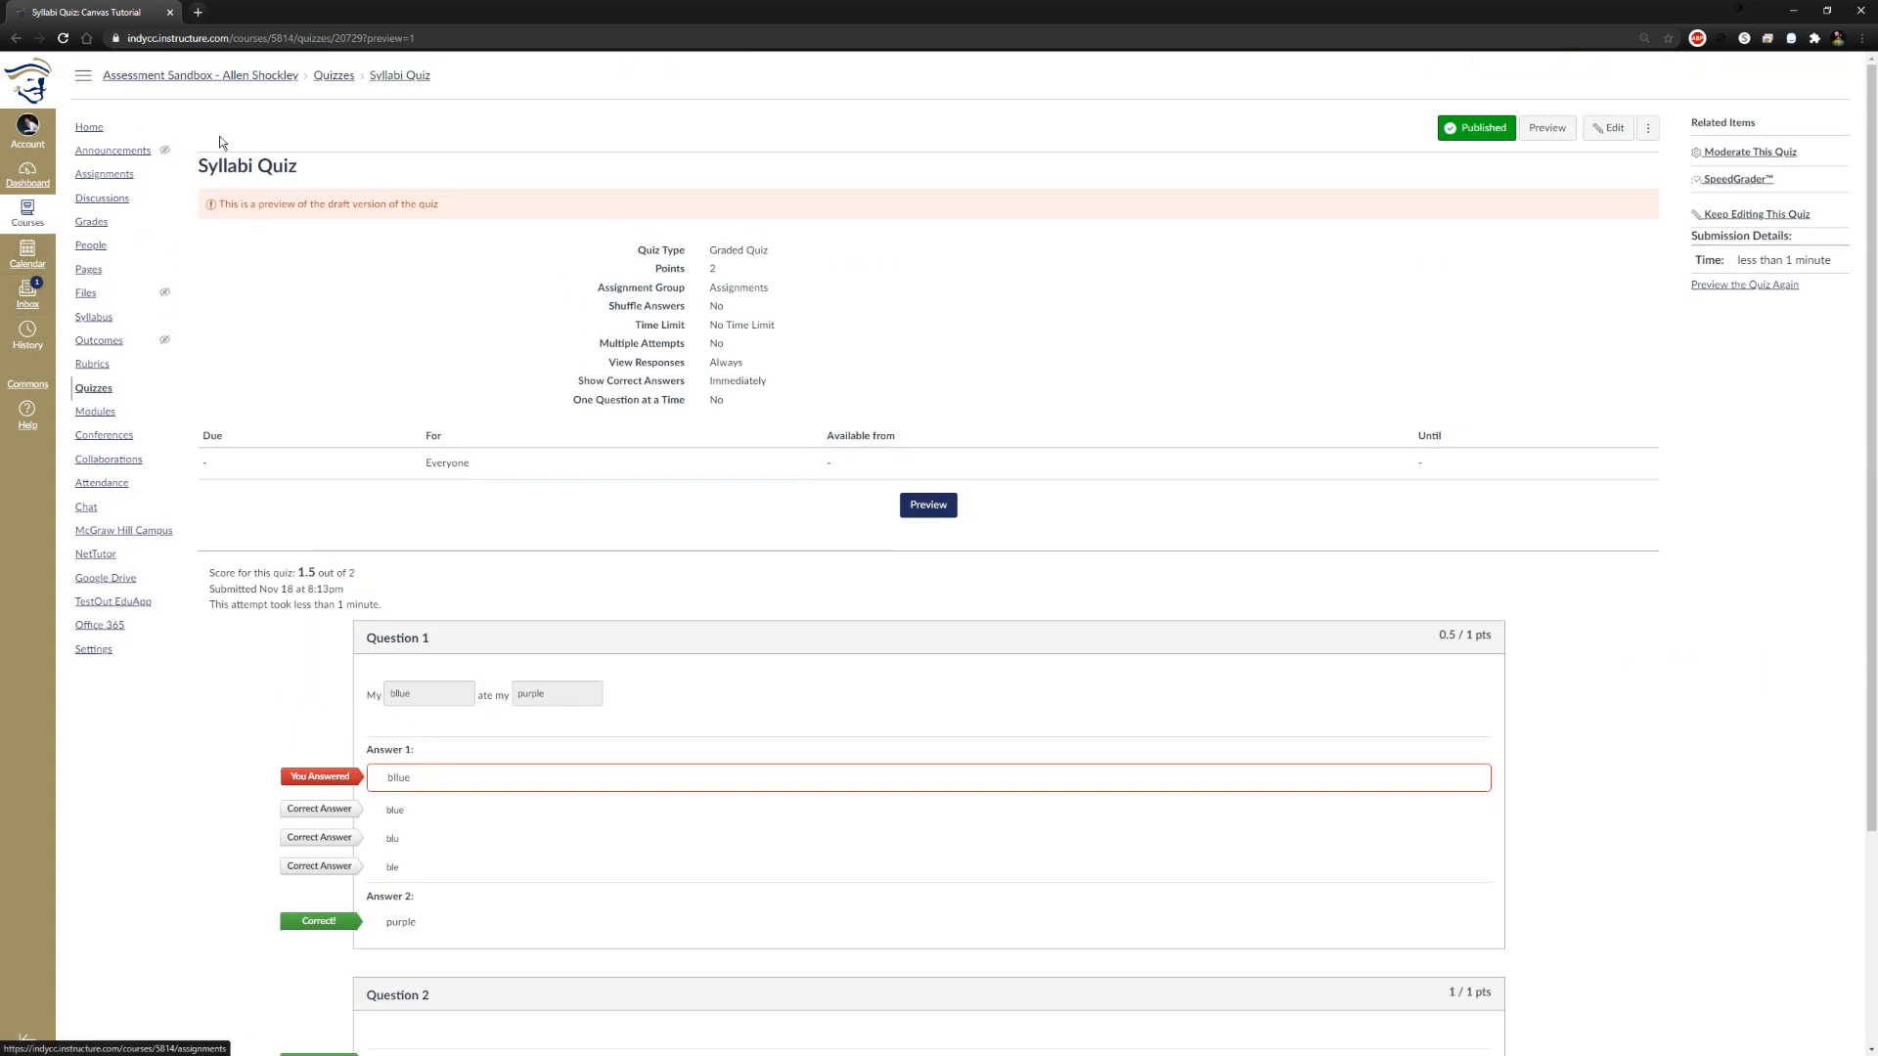
Return to the Syllabi Quiz page, examine the Message Students Who form and its recipient choices, and close it without sending
click(334, 76)
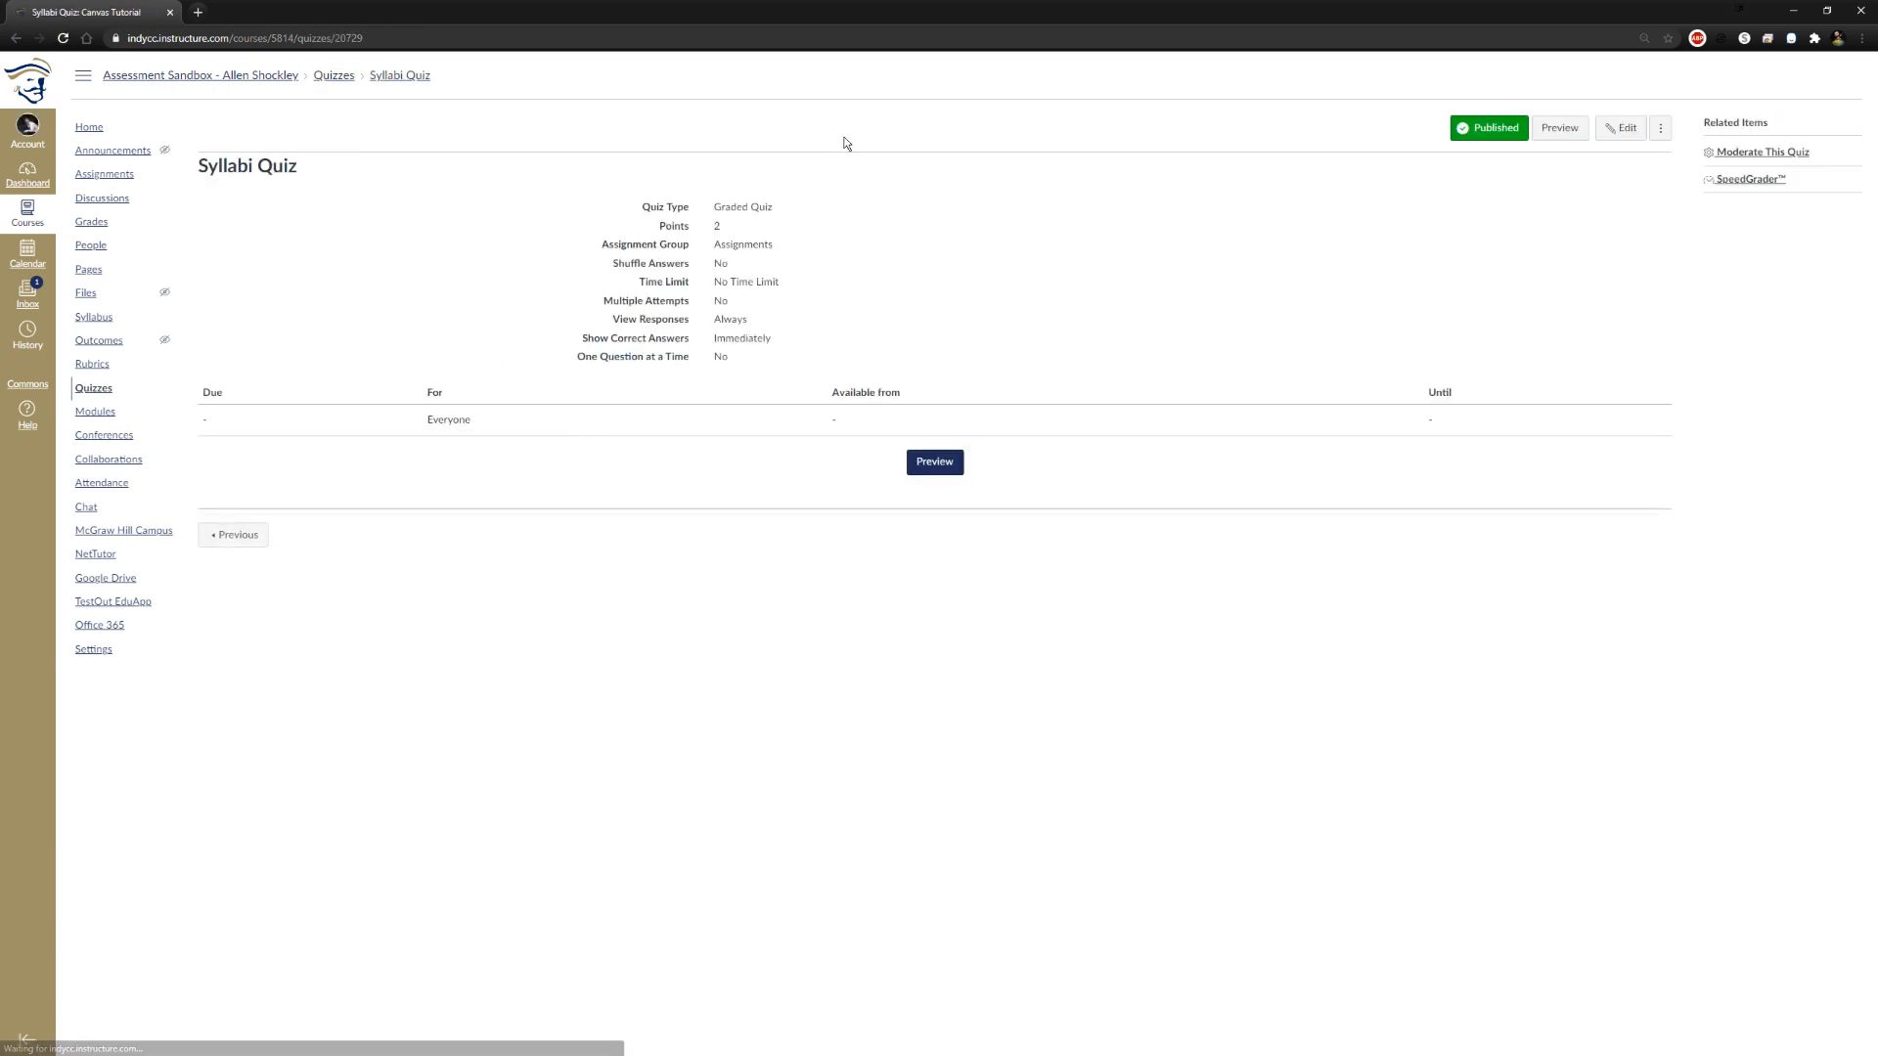
click(1660, 129)
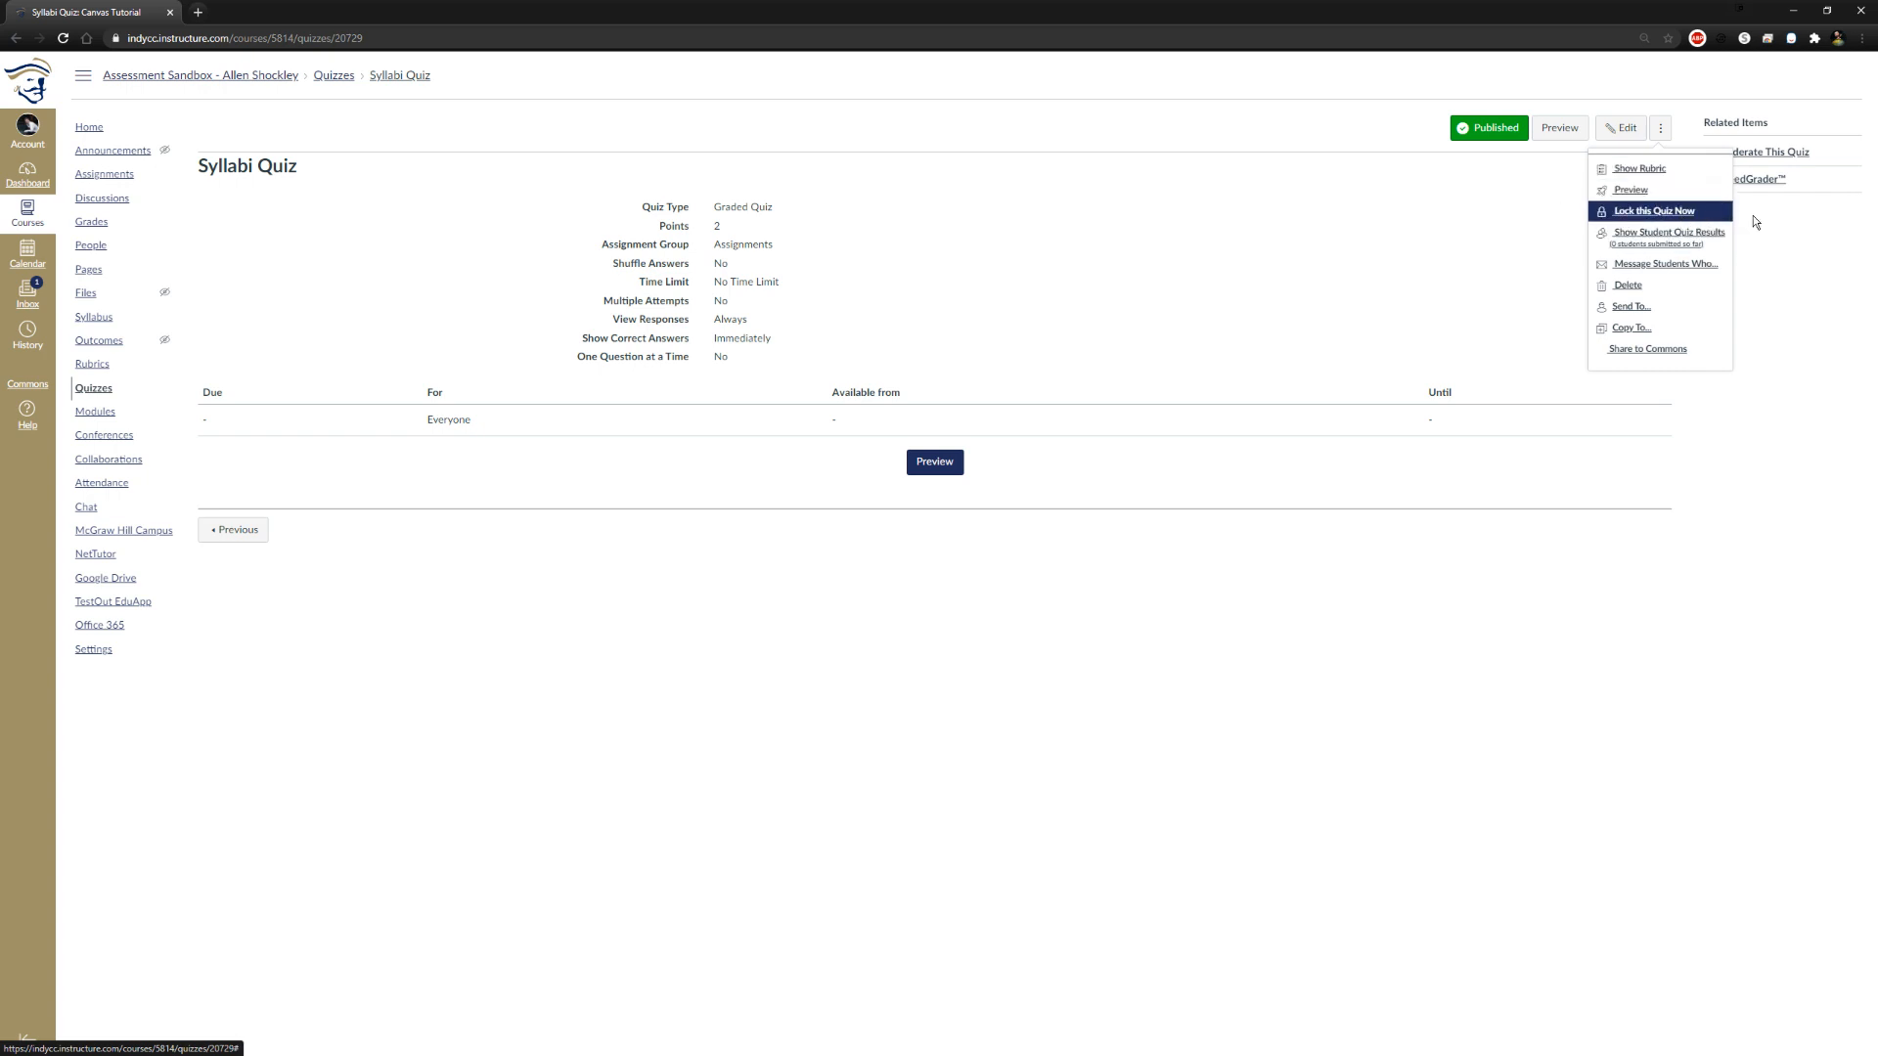
click(1660, 266)
click(987, 459)
click(996, 488)
click(976, 702)
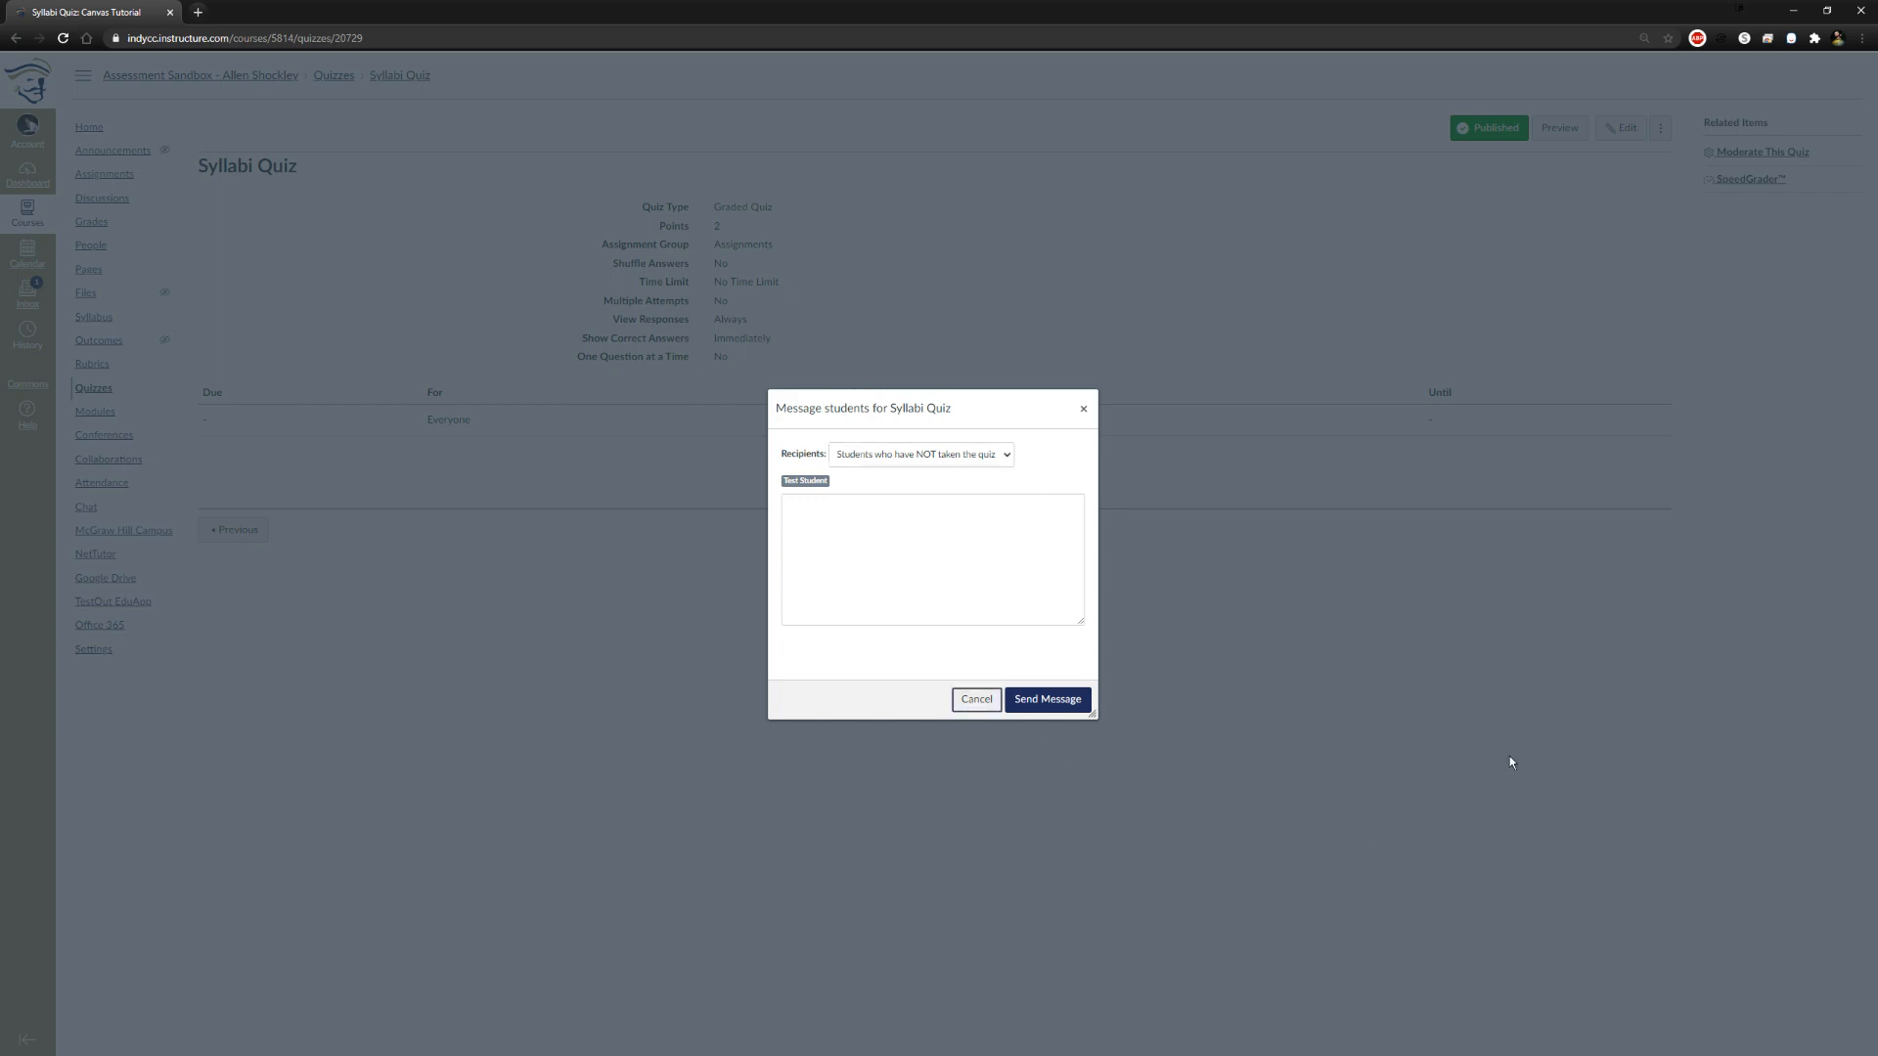
click(966, 702)
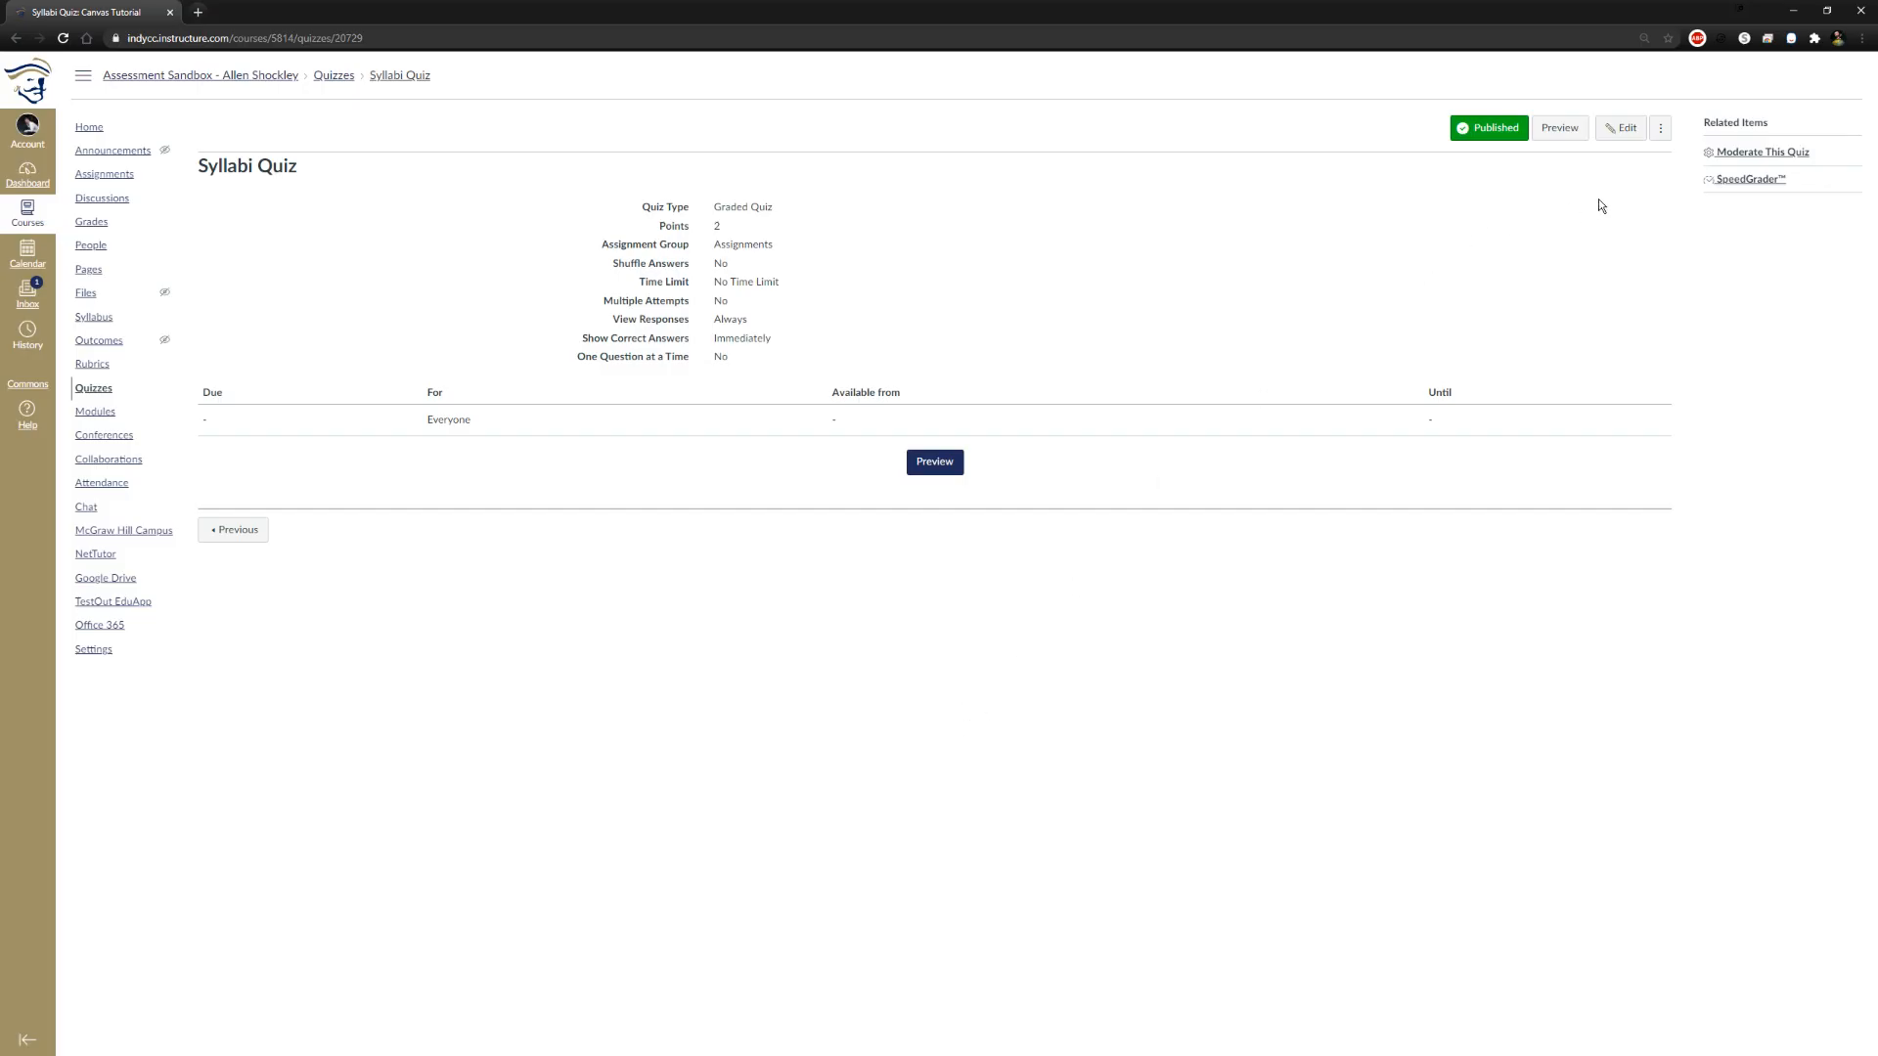
click(1660, 128)
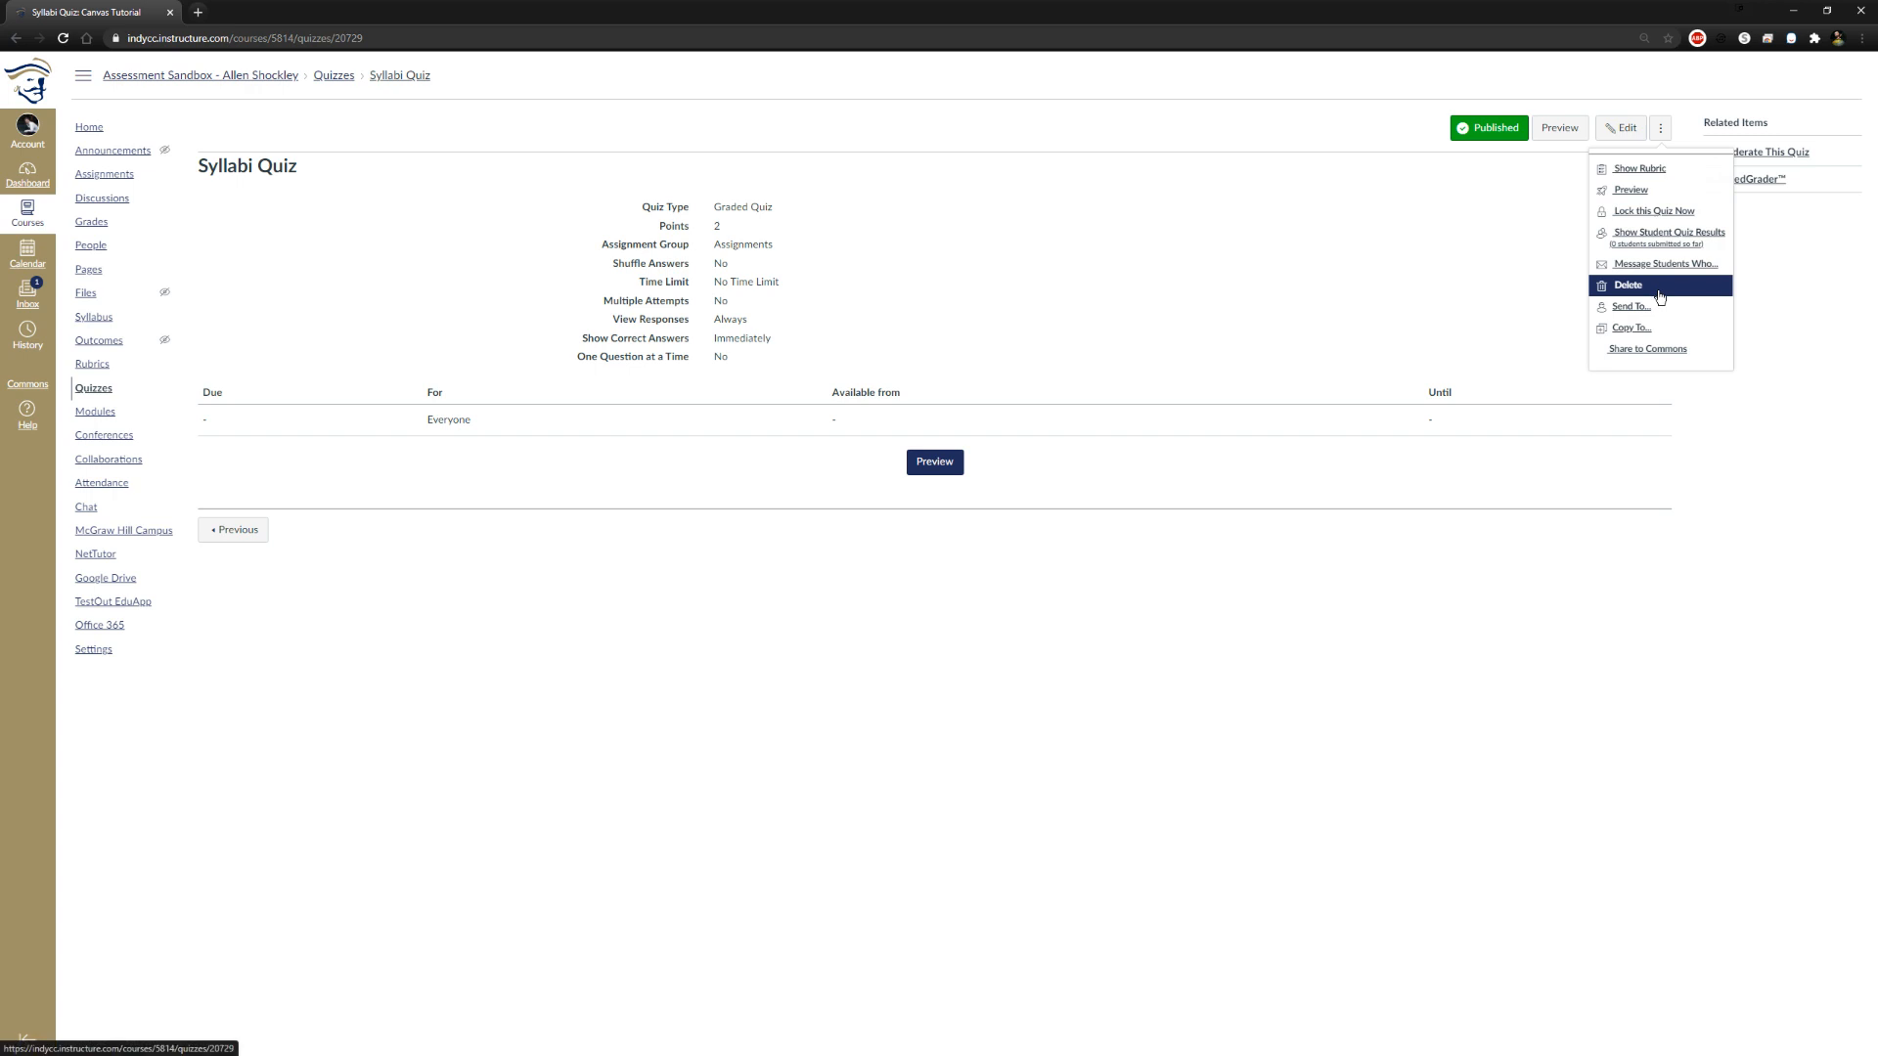
click(1620, 667)
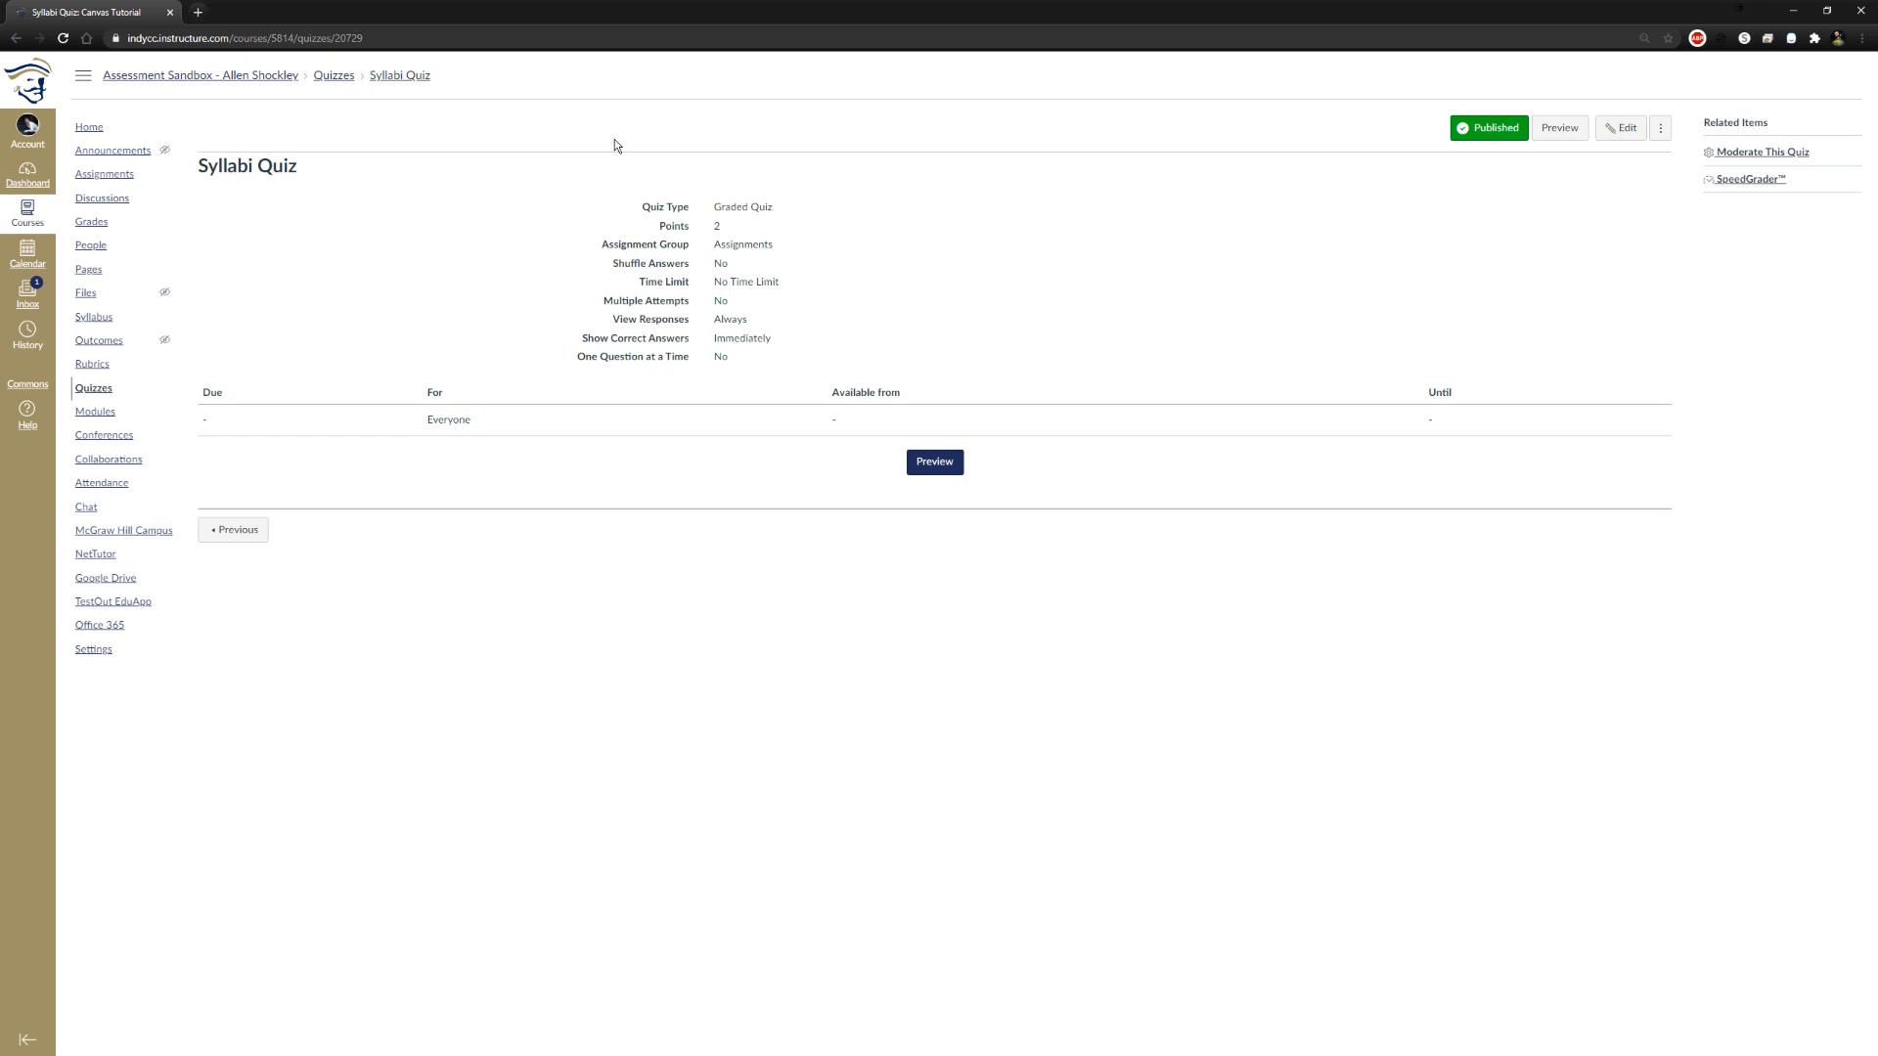
Add a new assignment named "Written Prompt" to Module 1: Weeks 1-2, indented 1 level
click(332, 76)
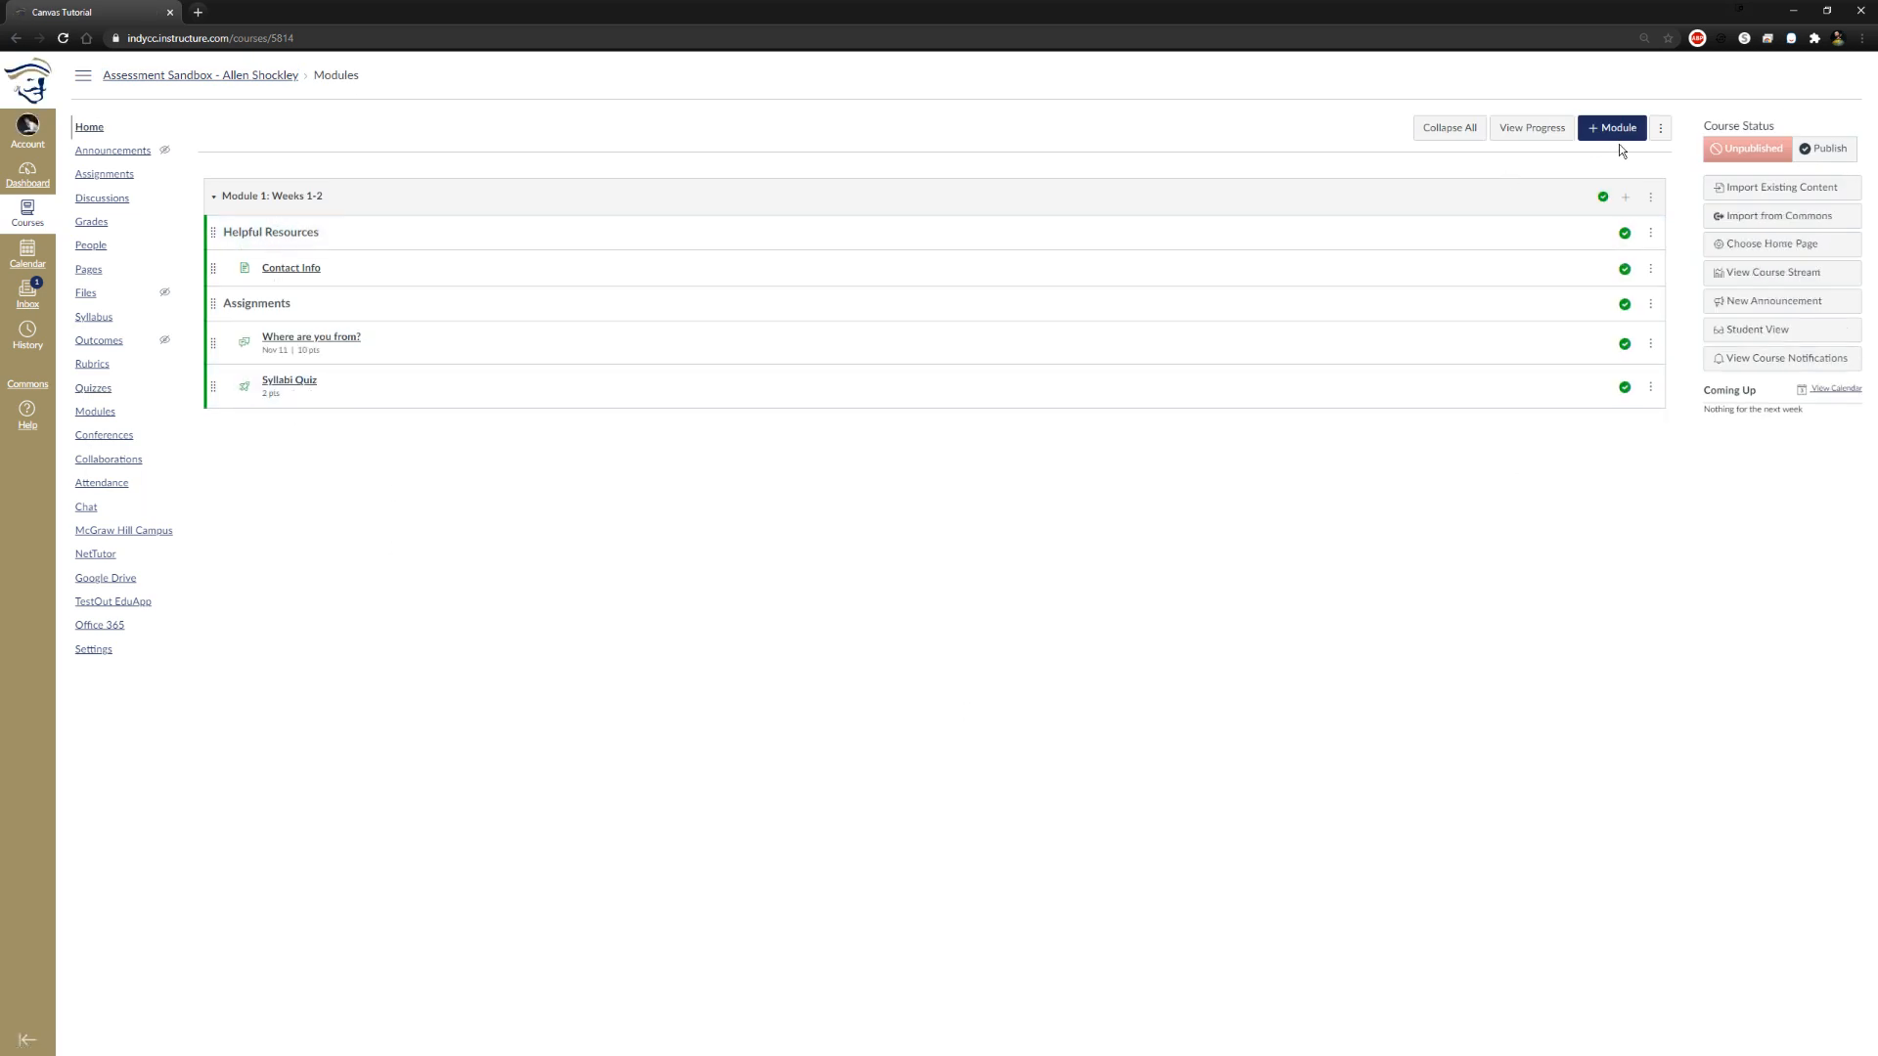
click(1626, 199)
click(792, 447)
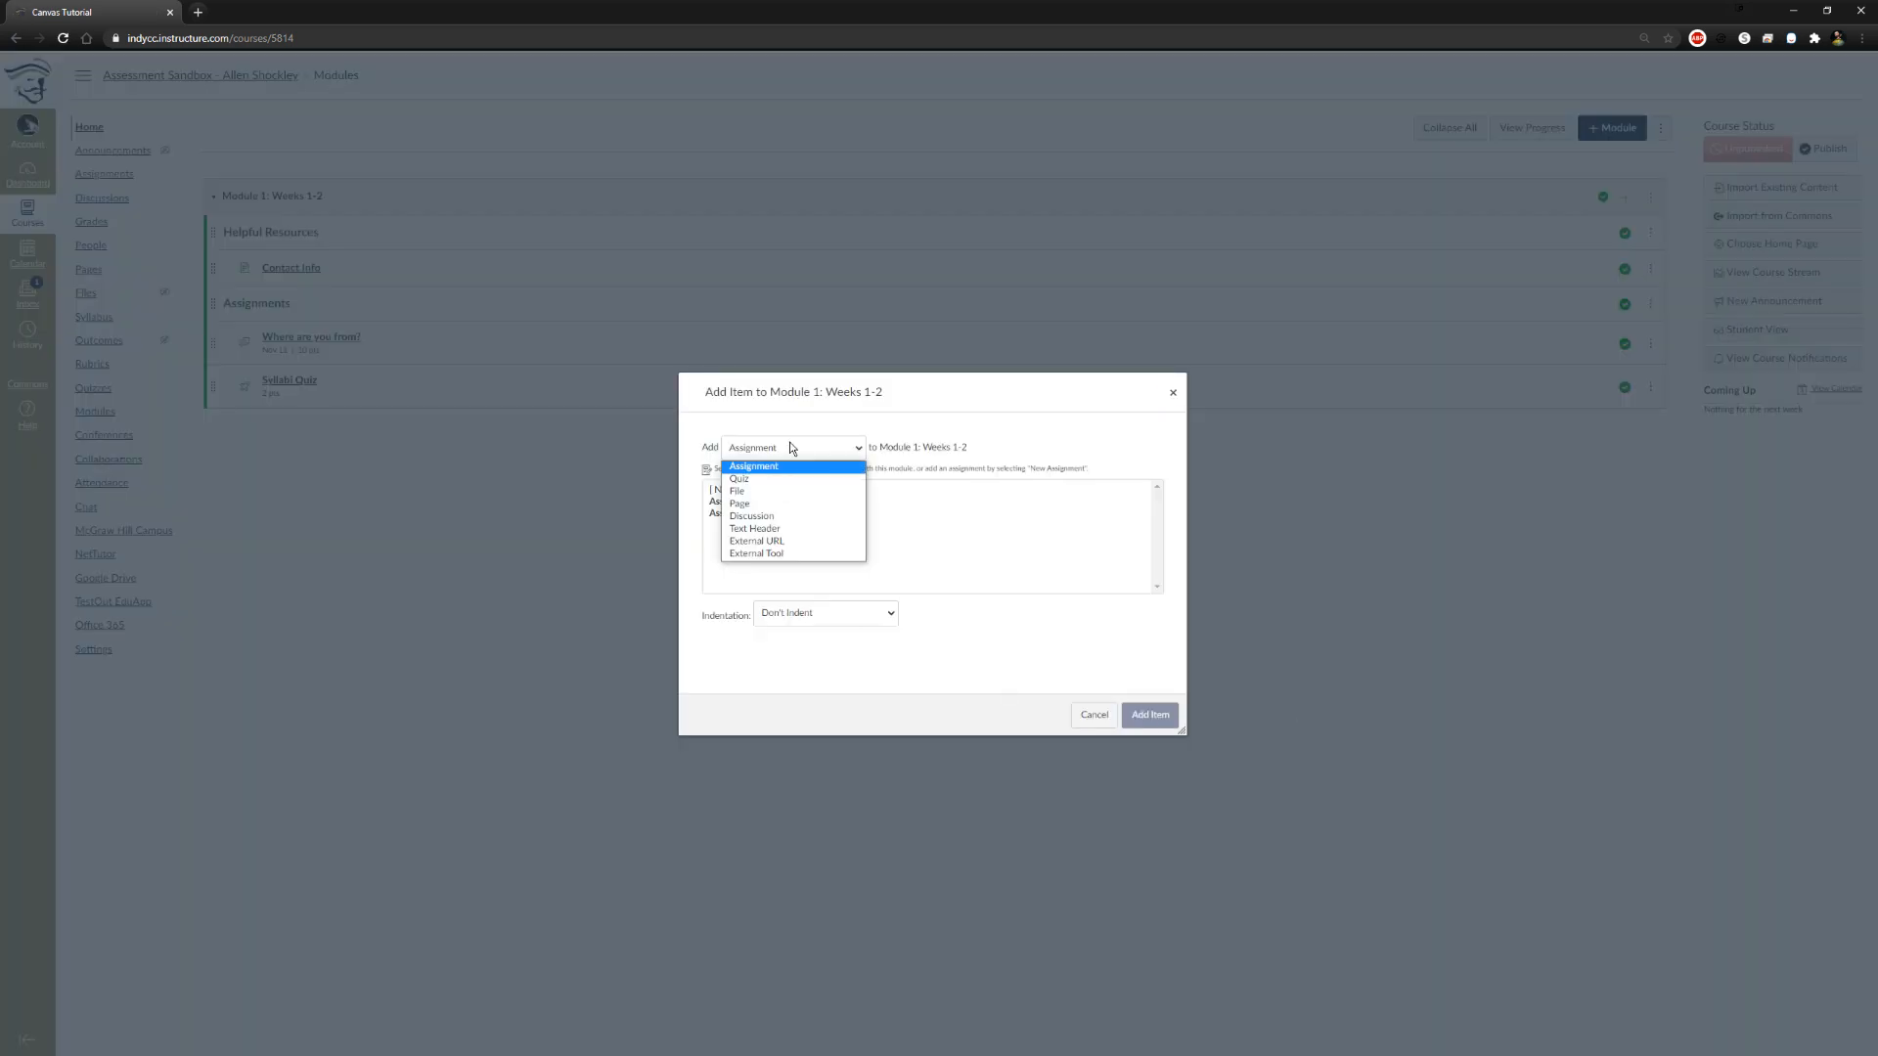
click(788, 464)
click(763, 490)
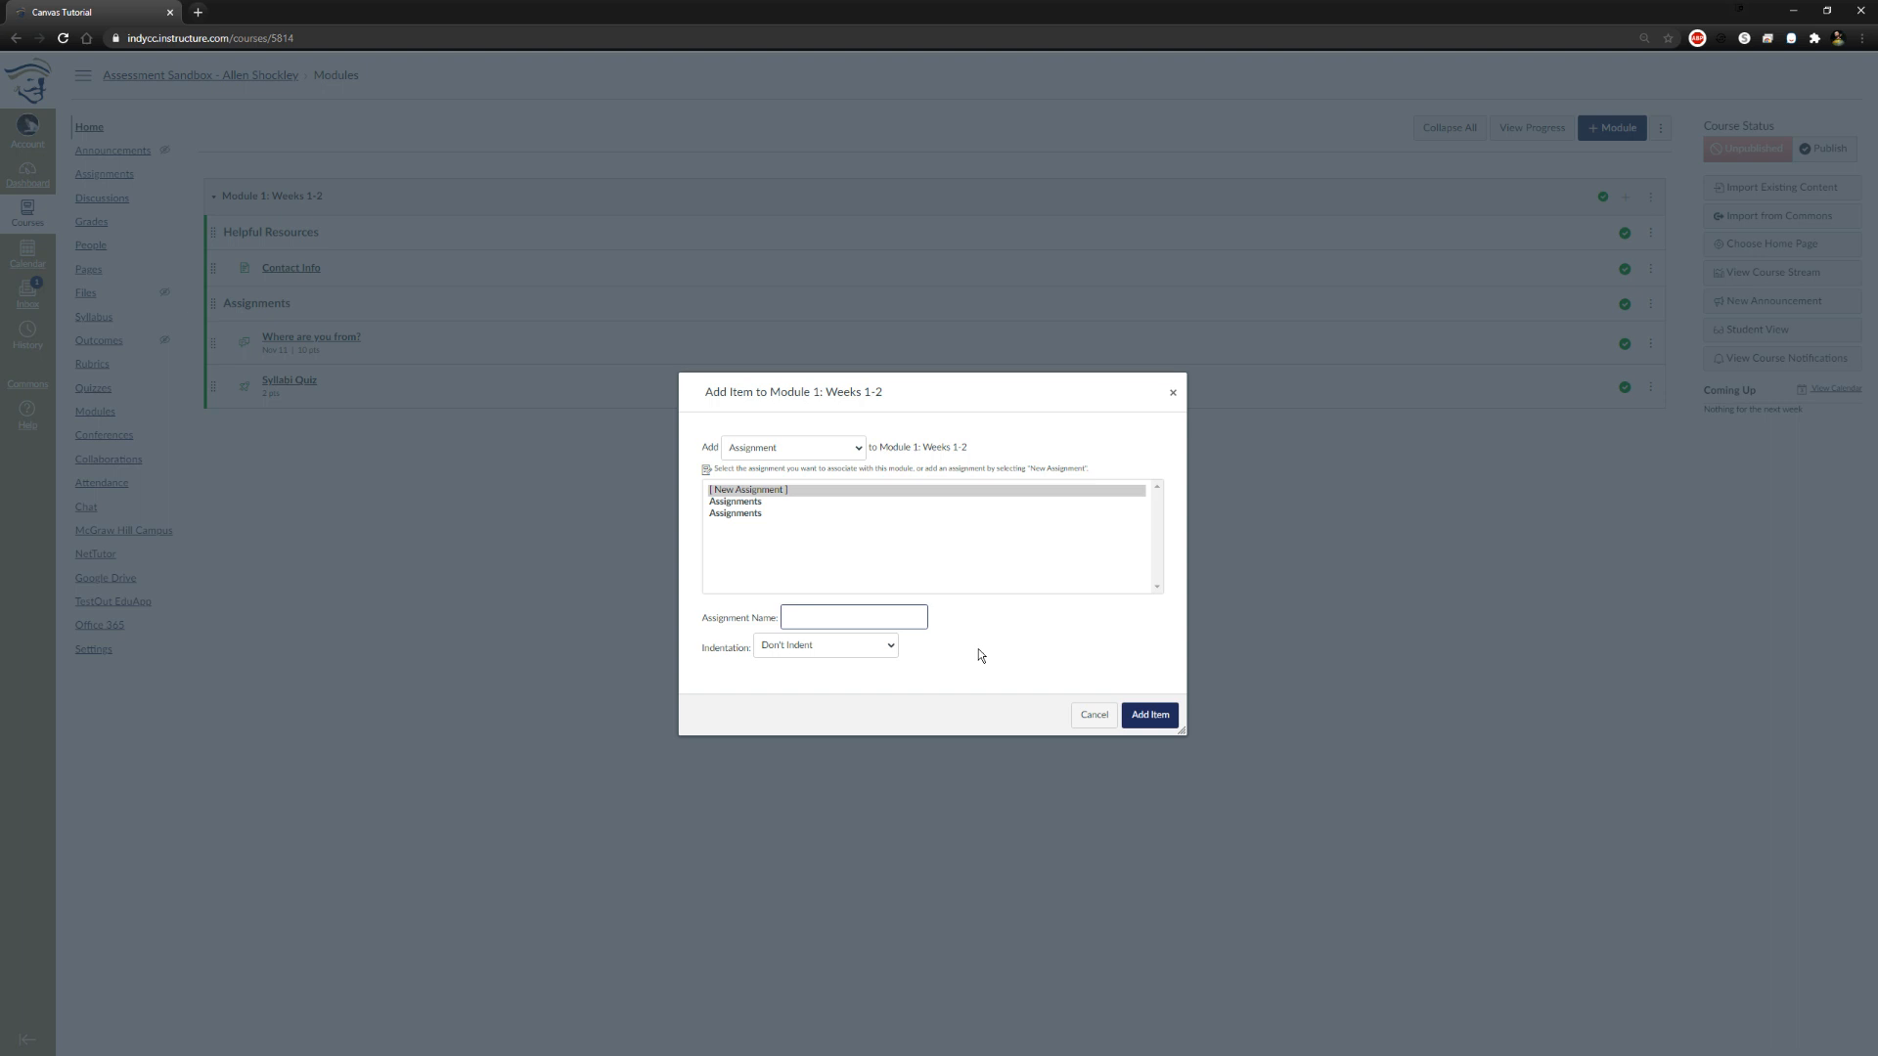
text(Written Prompt)
click(871, 646)
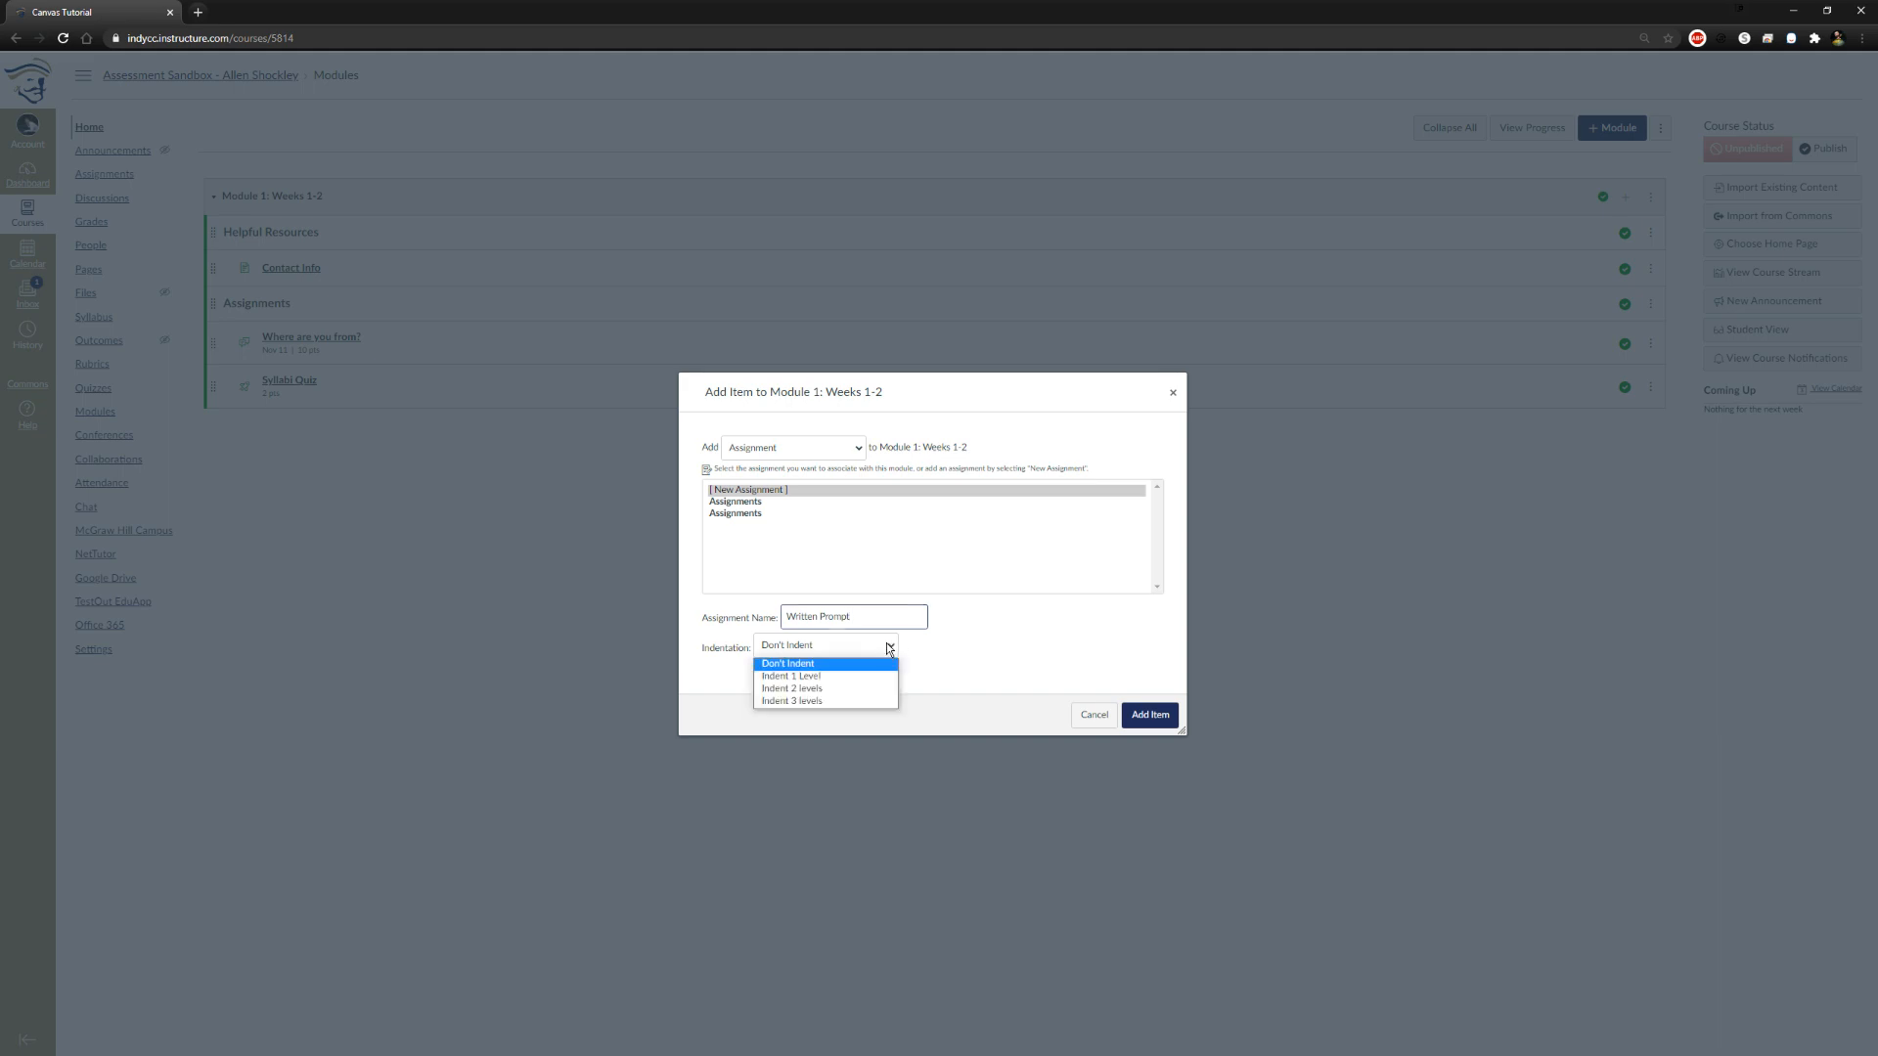
click(868, 675)
click(1147, 720)
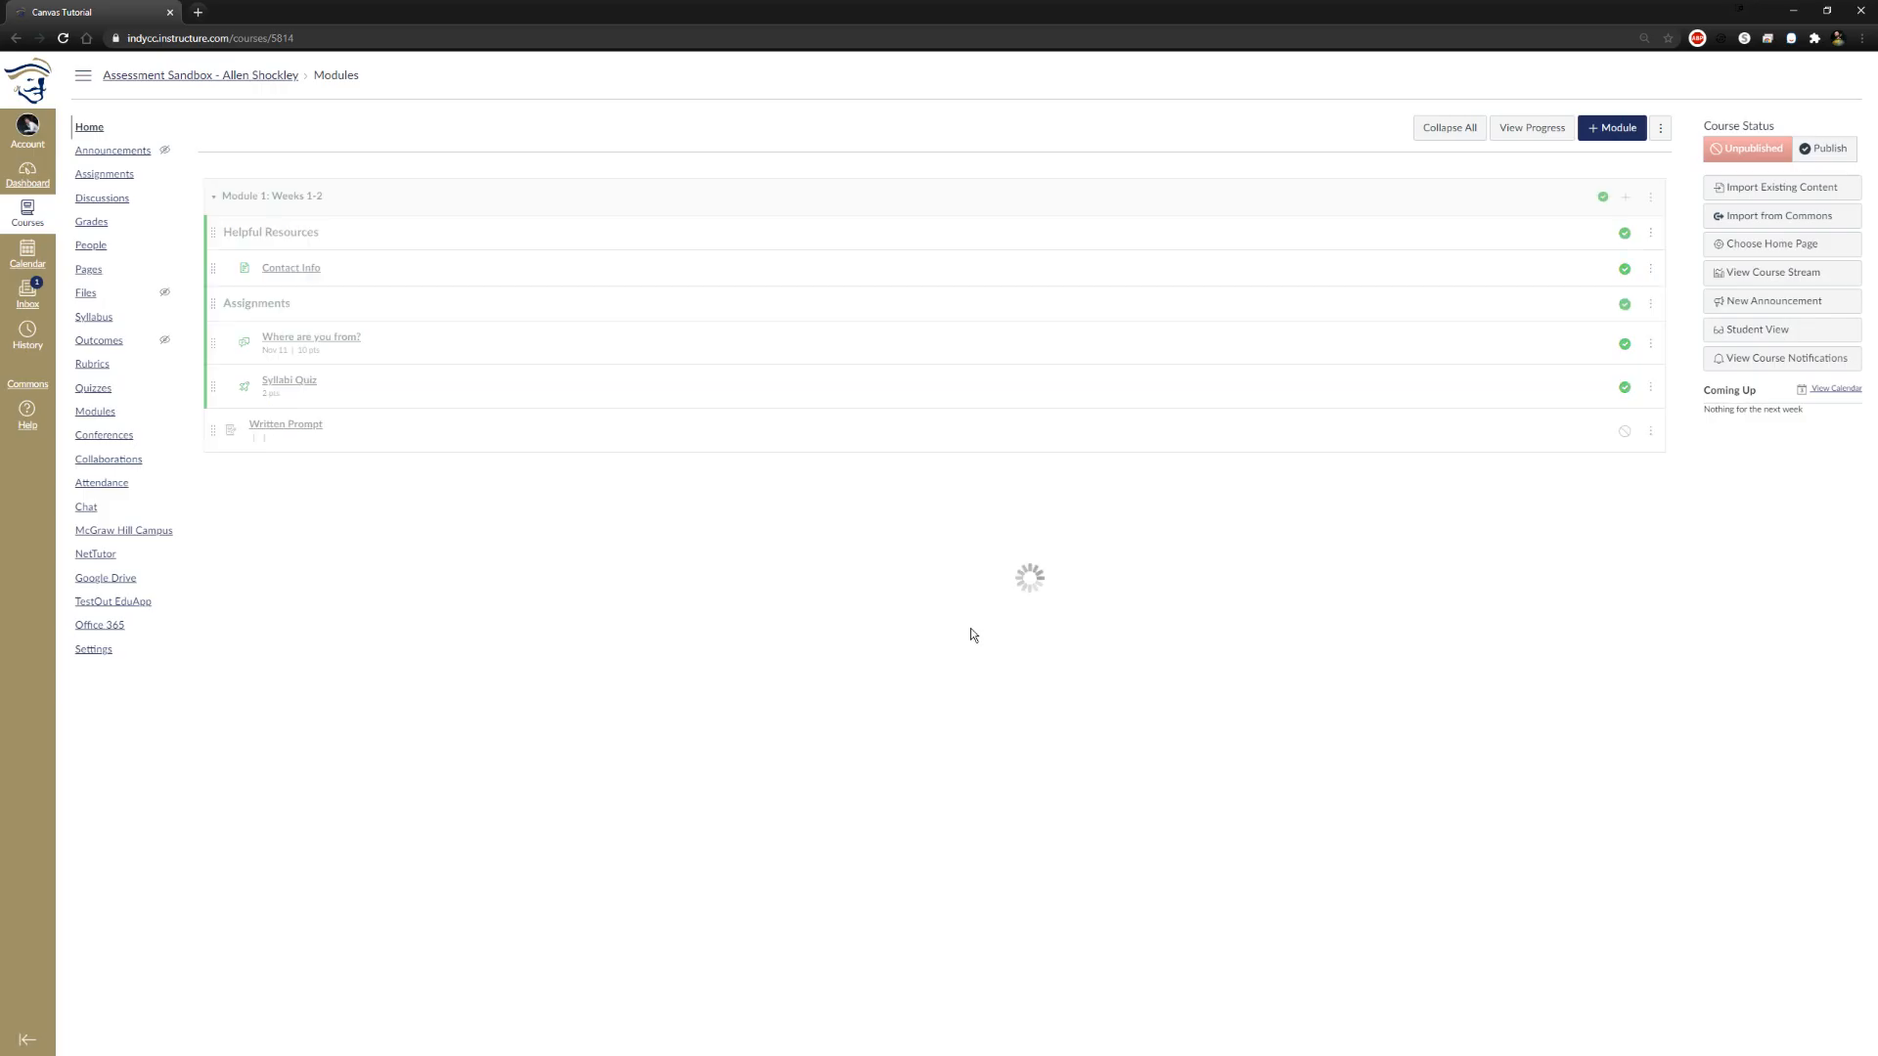
Publish the Written Prompt assignment and open it for editing
click(1618, 427)
click(281, 428)
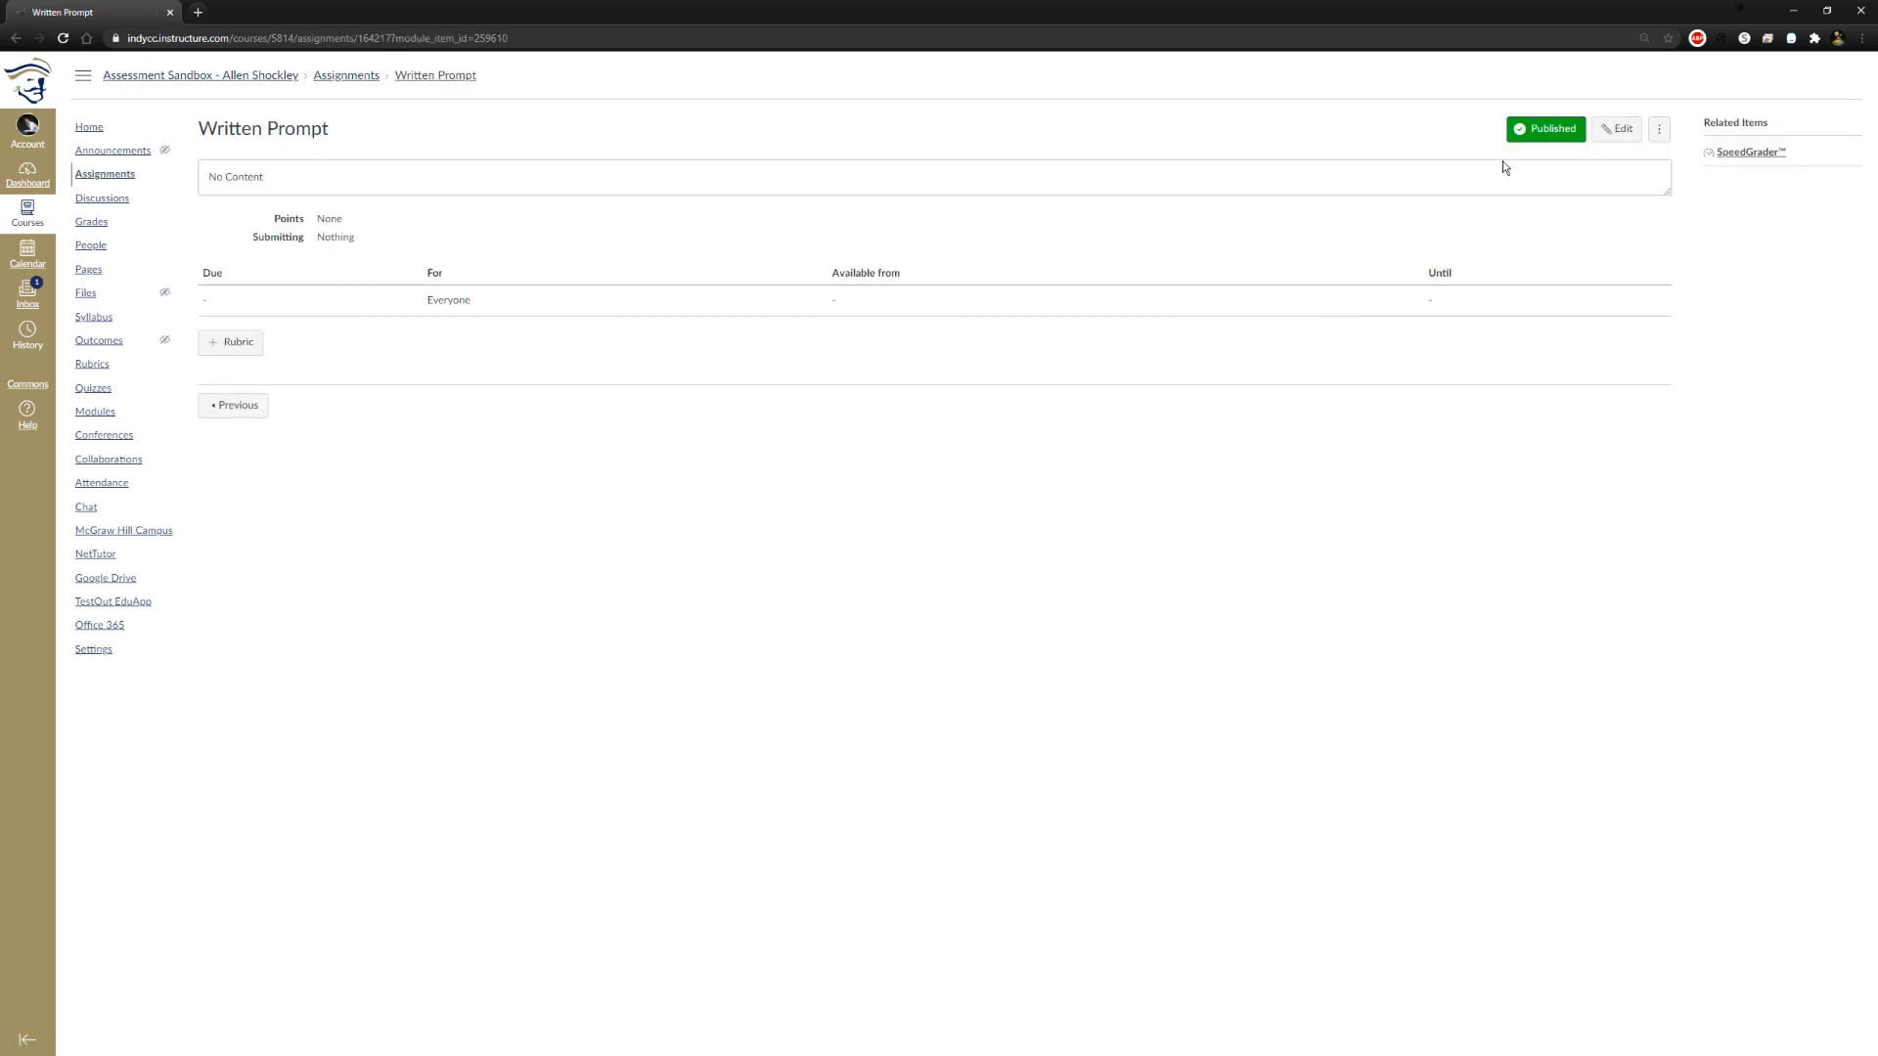
click(1617, 128)
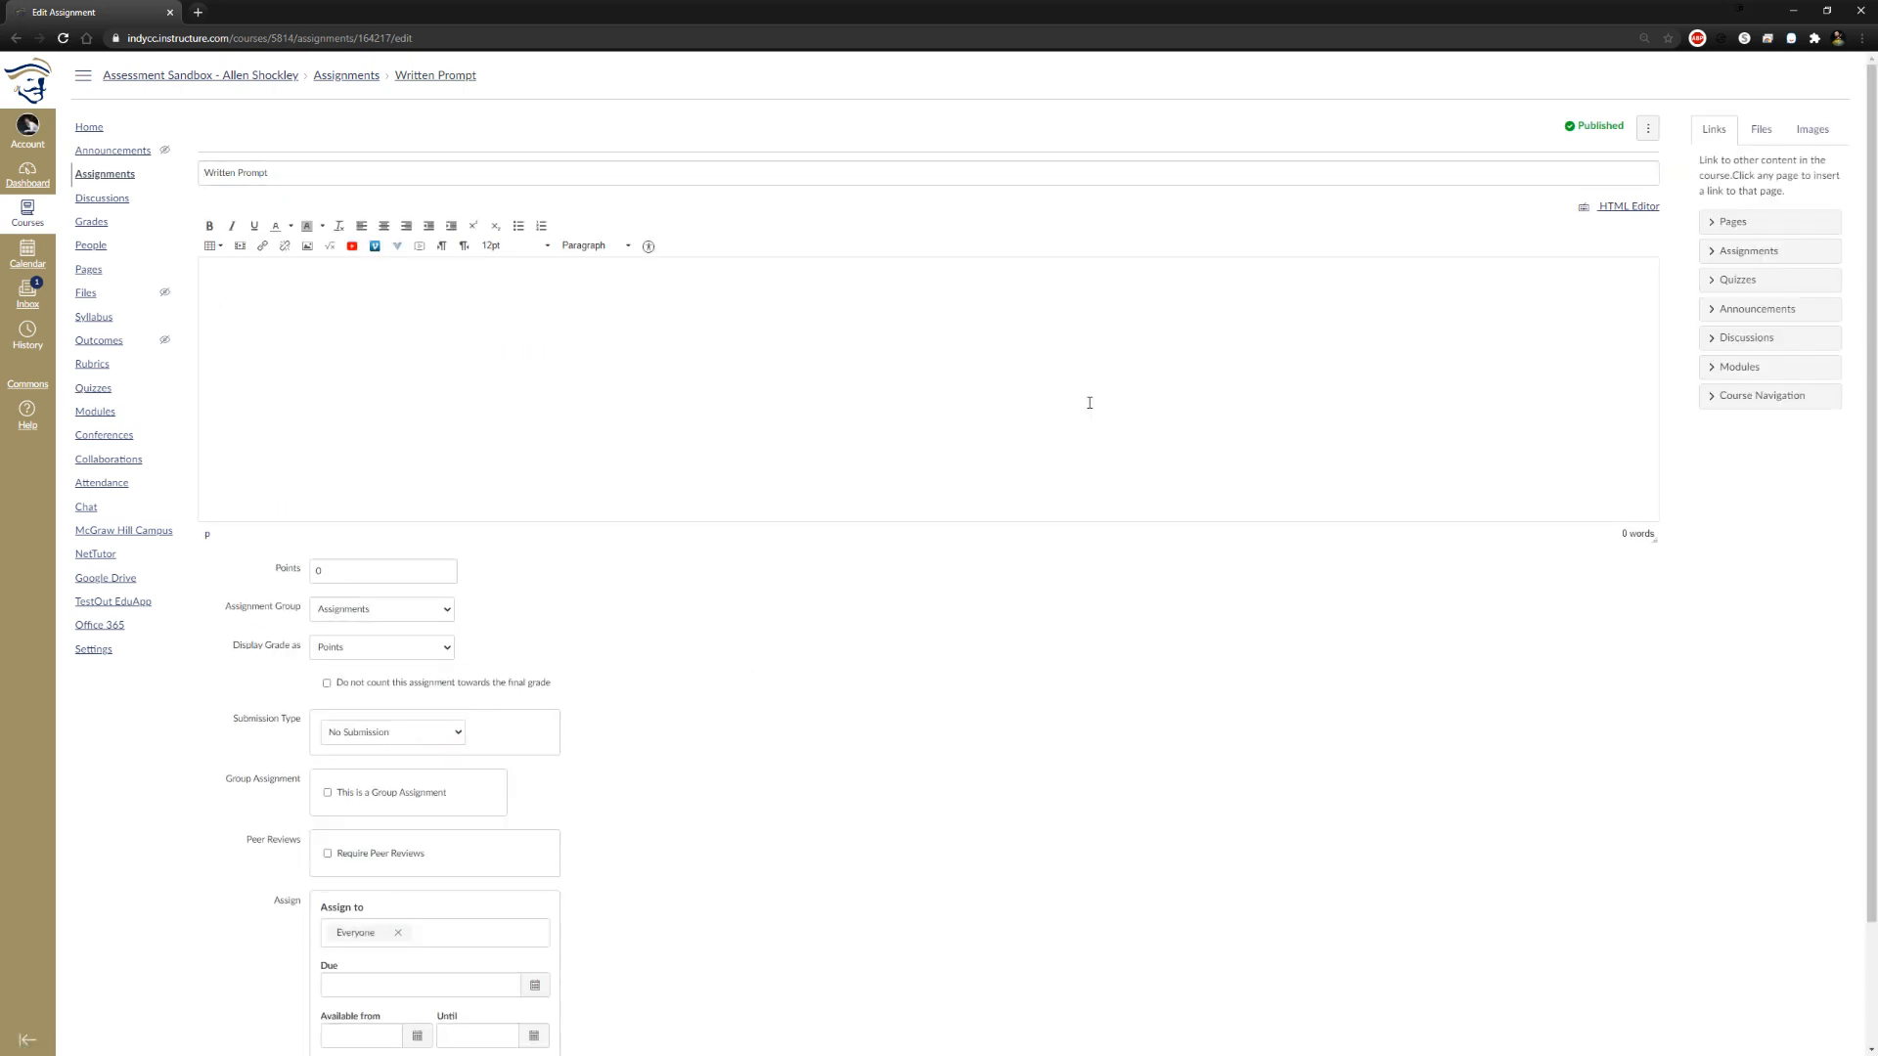
scroll(510, 262, down, 2)
scroll(569, 355, up, 1)
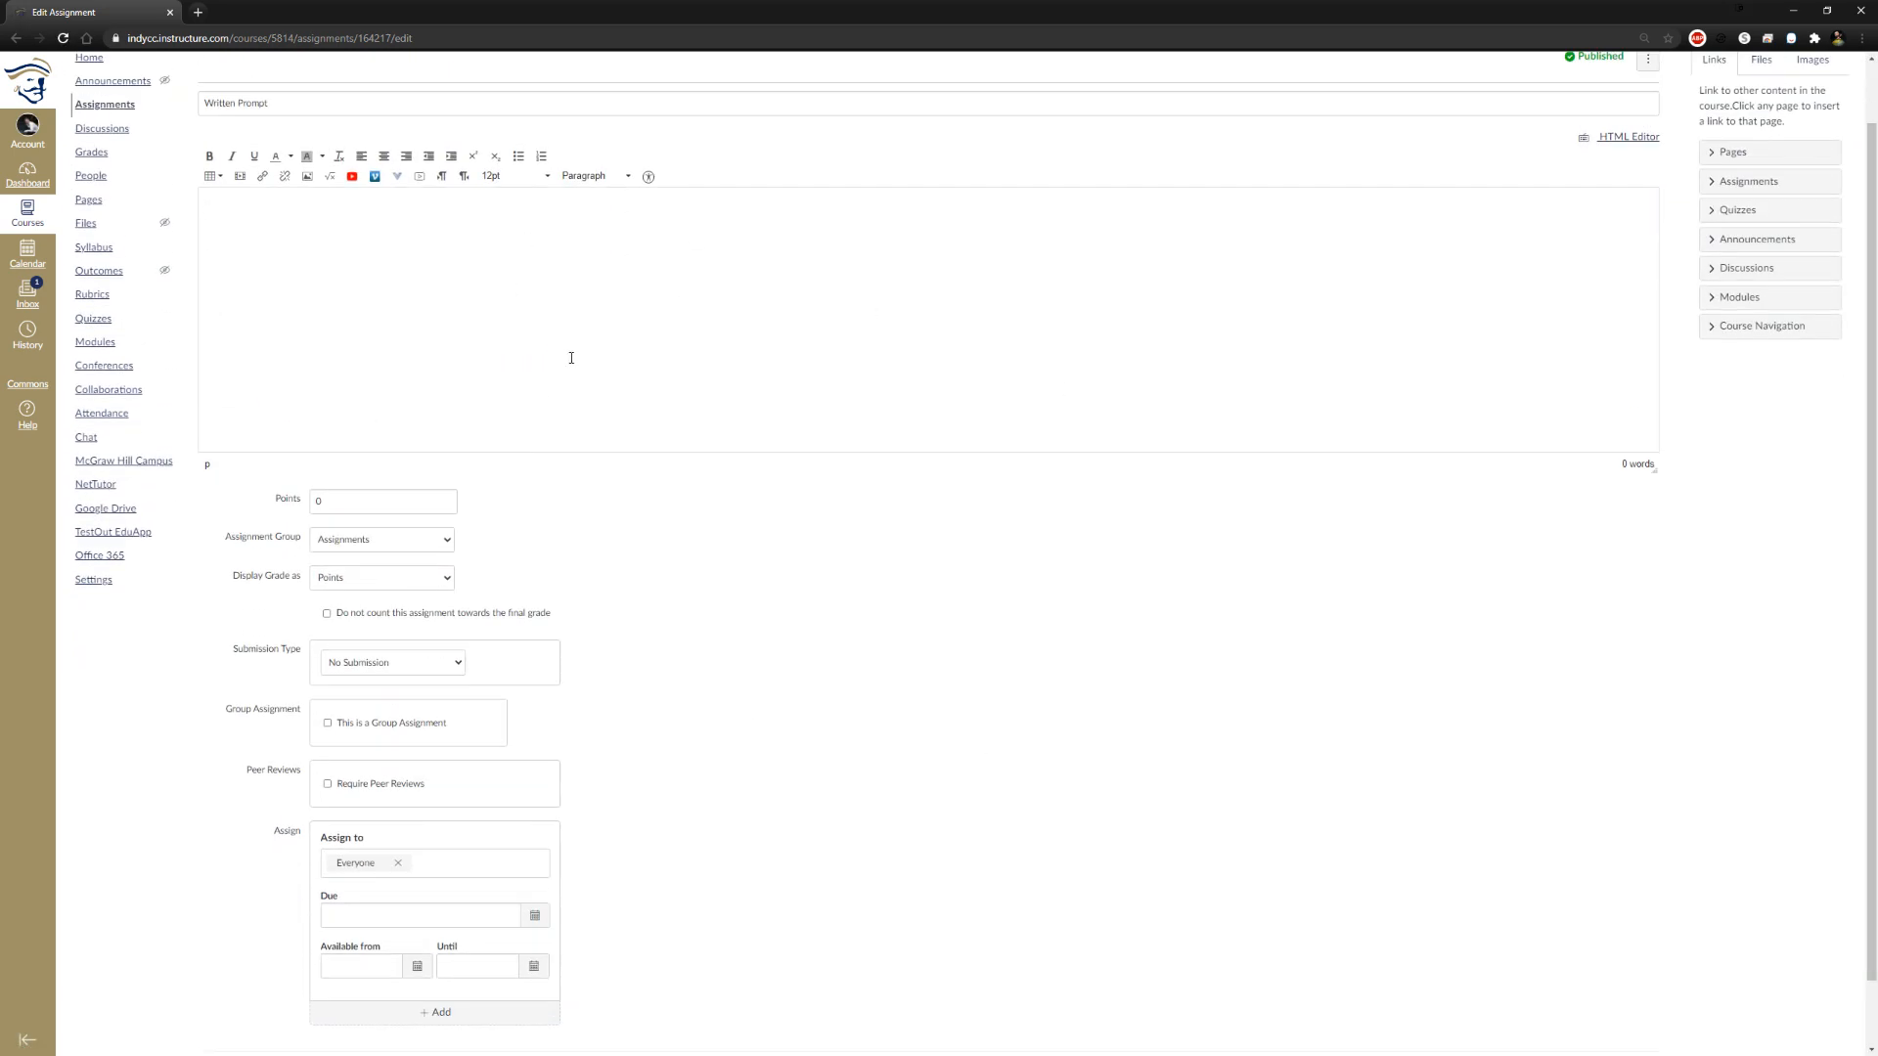
Set the assignment's points to 10 and display its grade as Percentage
click(341, 503)
text(10)
click(519, 572)
click(410, 585)
click(401, 593)
Set the submission type to Online and allow Text Entry, File Uploads and Website URL
scroll(830, 590, down, 1)
click(457, 586)
click(445, 619)
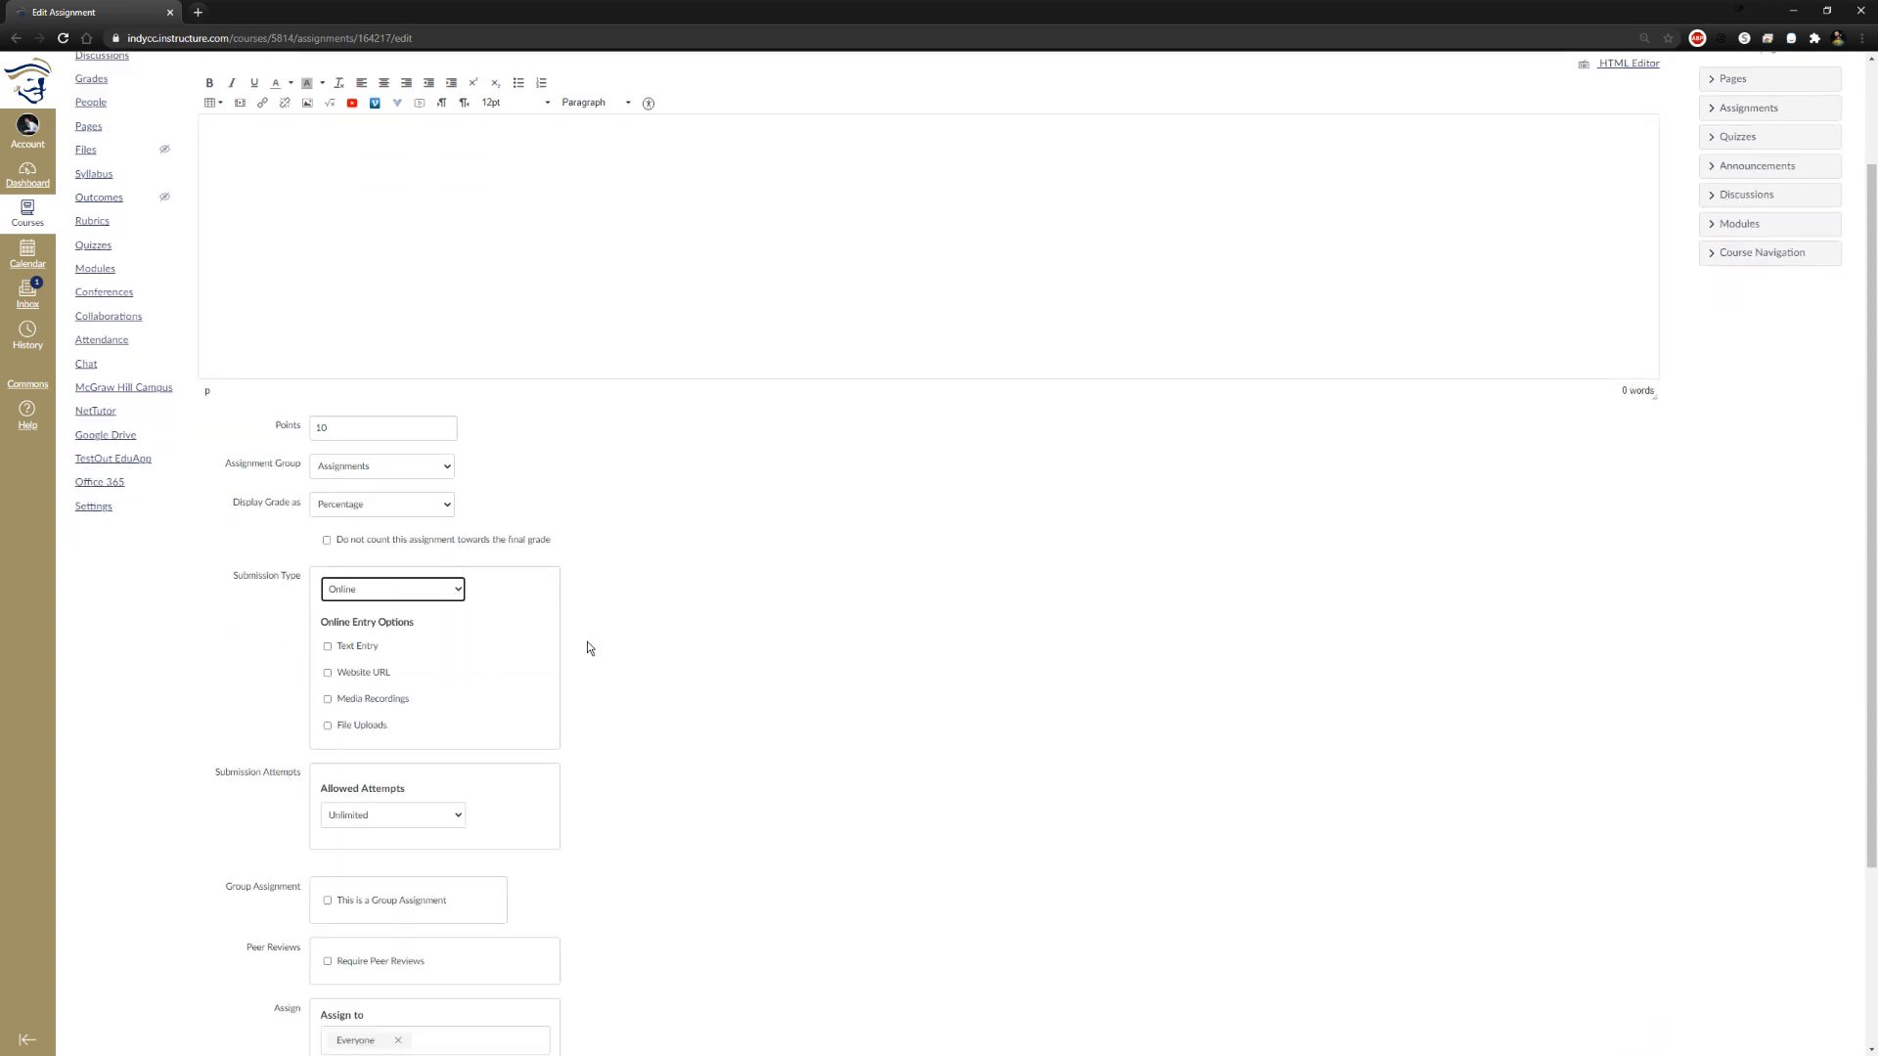
click(332, 648)
scroll(650, 658, down, 1)
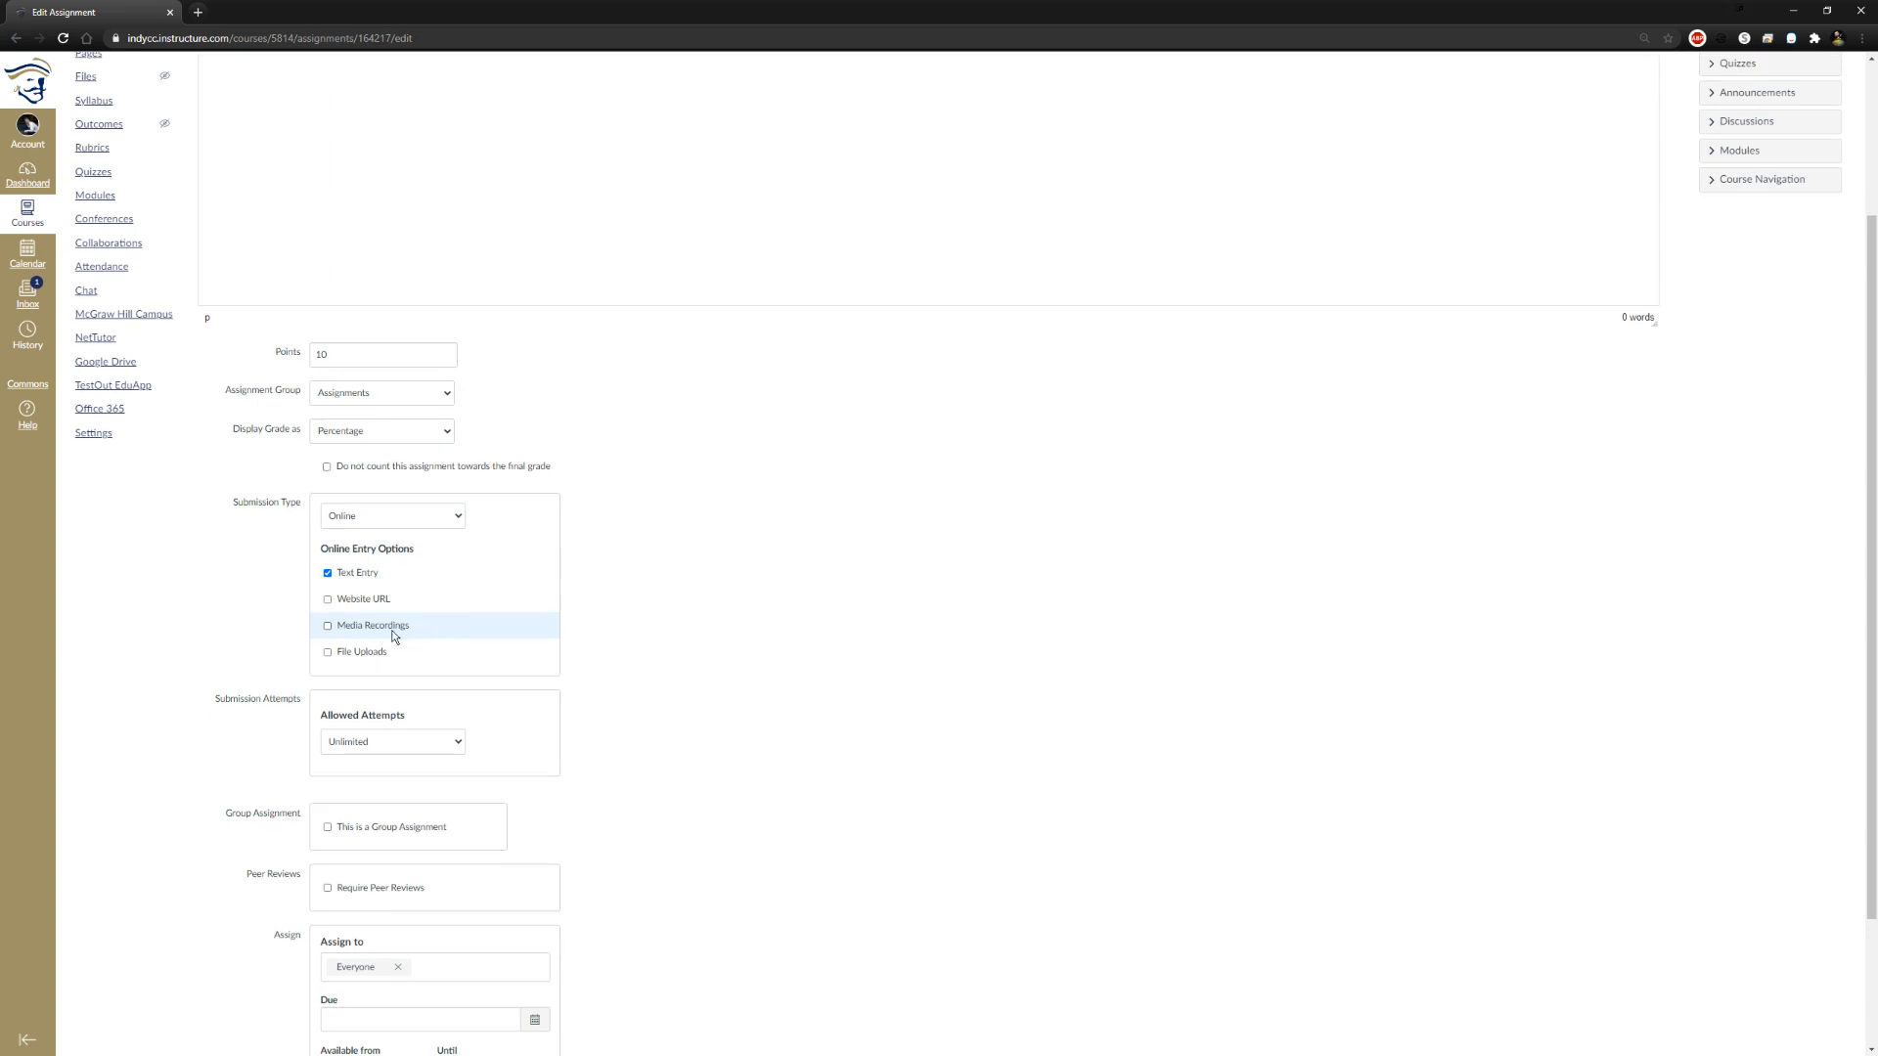
click(328, 653)
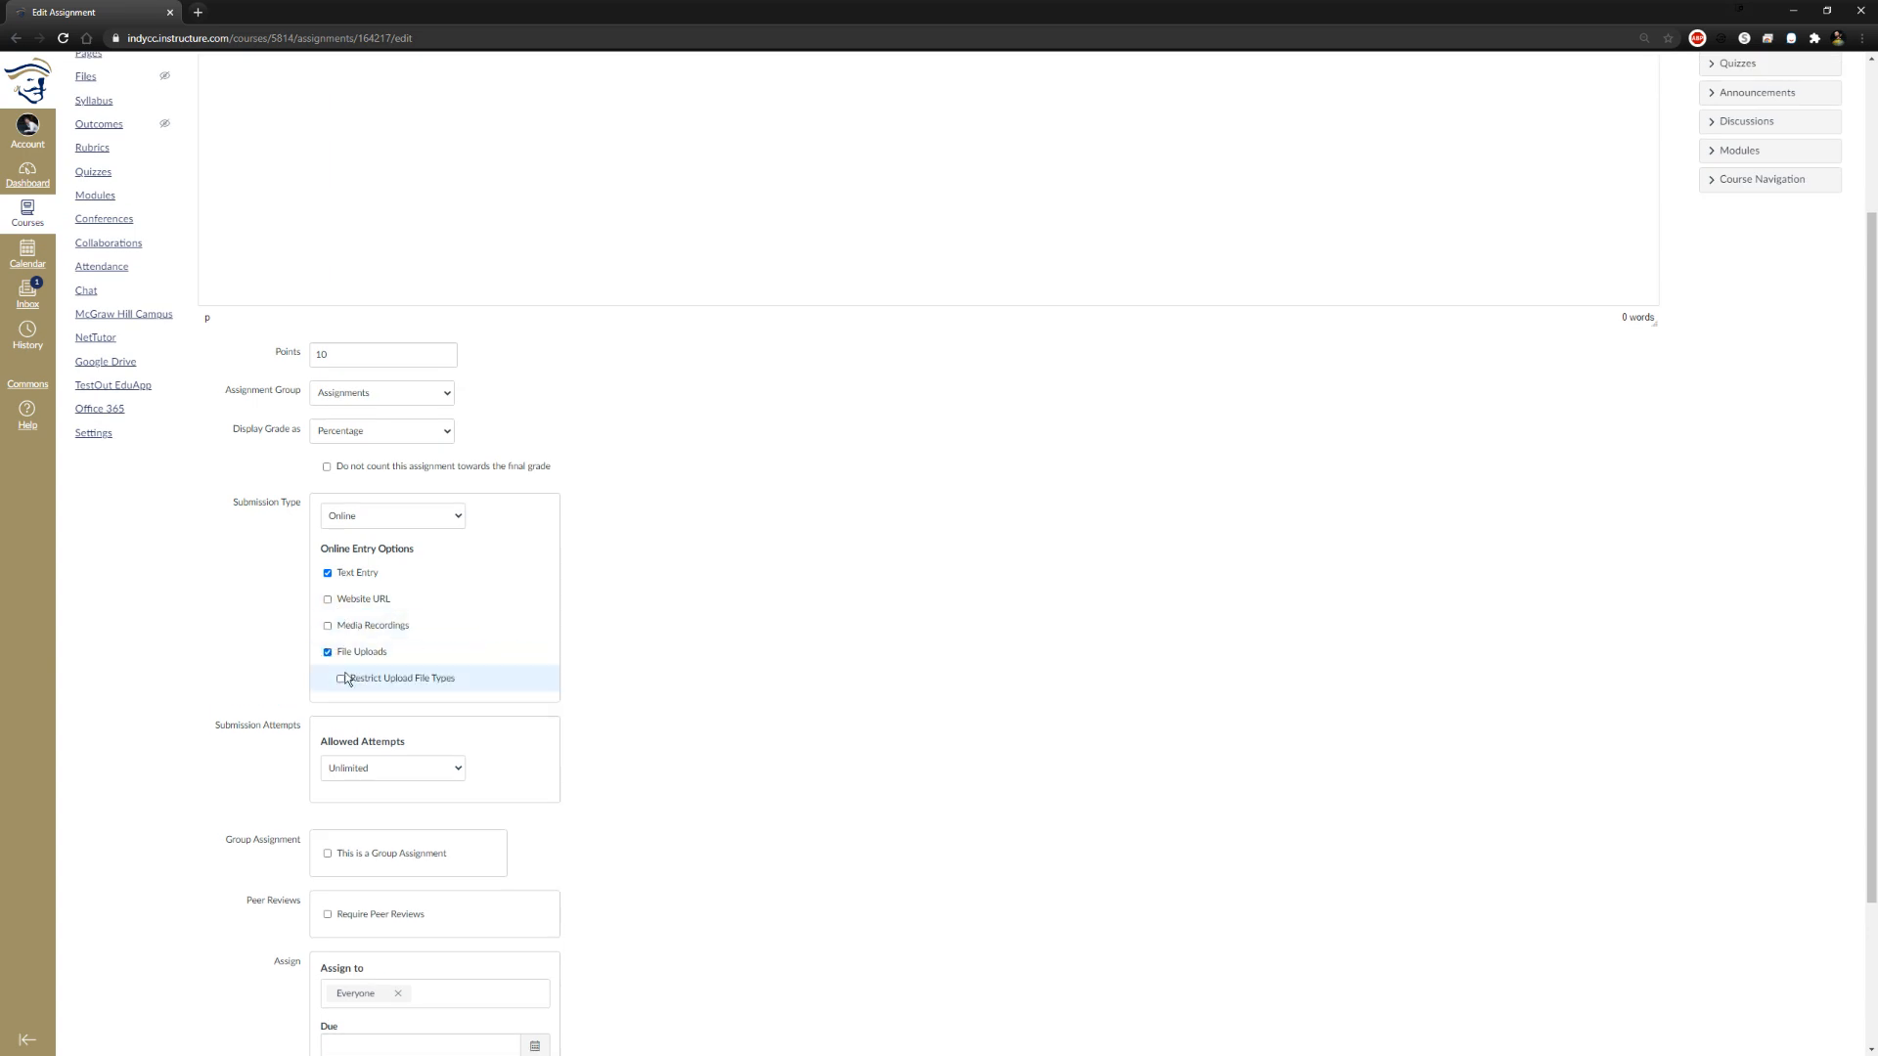
click(329, 601)
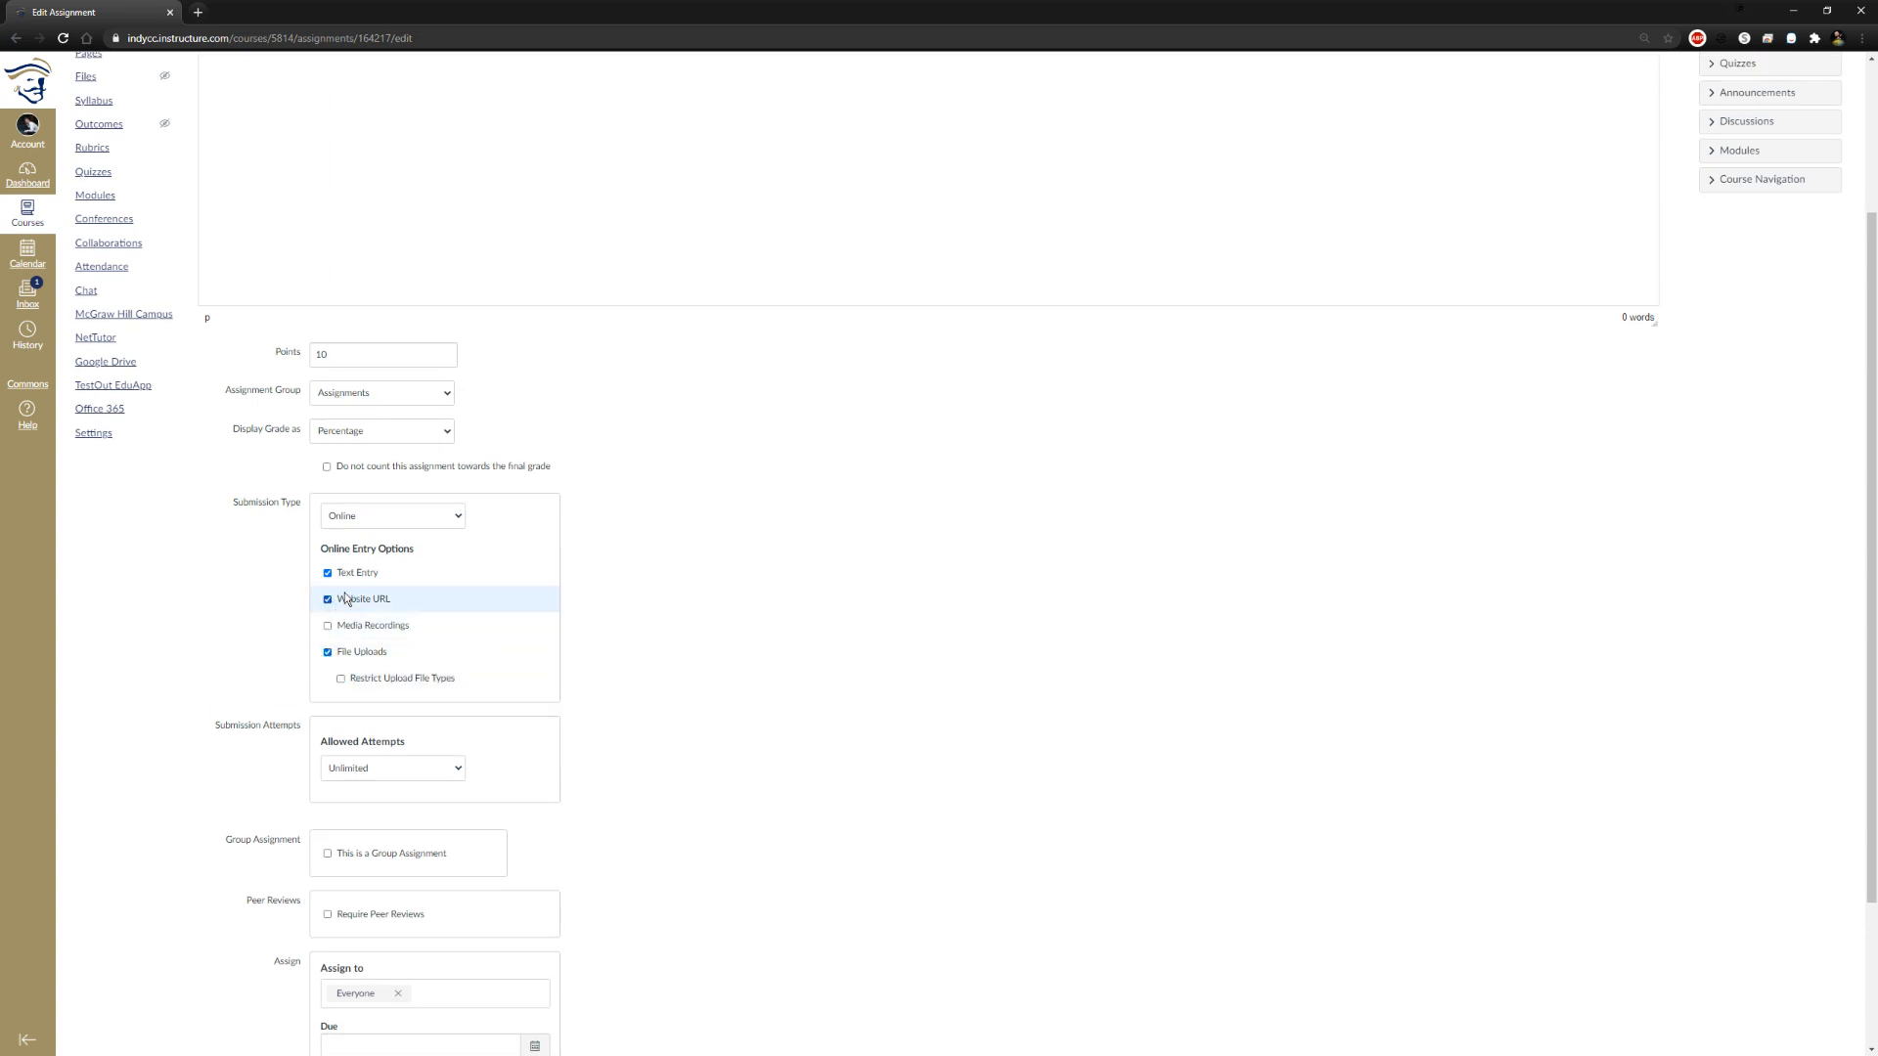
Try the On Paper, External Tool and No Submission submission types, and set the type back to Online
click(386, 518)
click(411, 564)
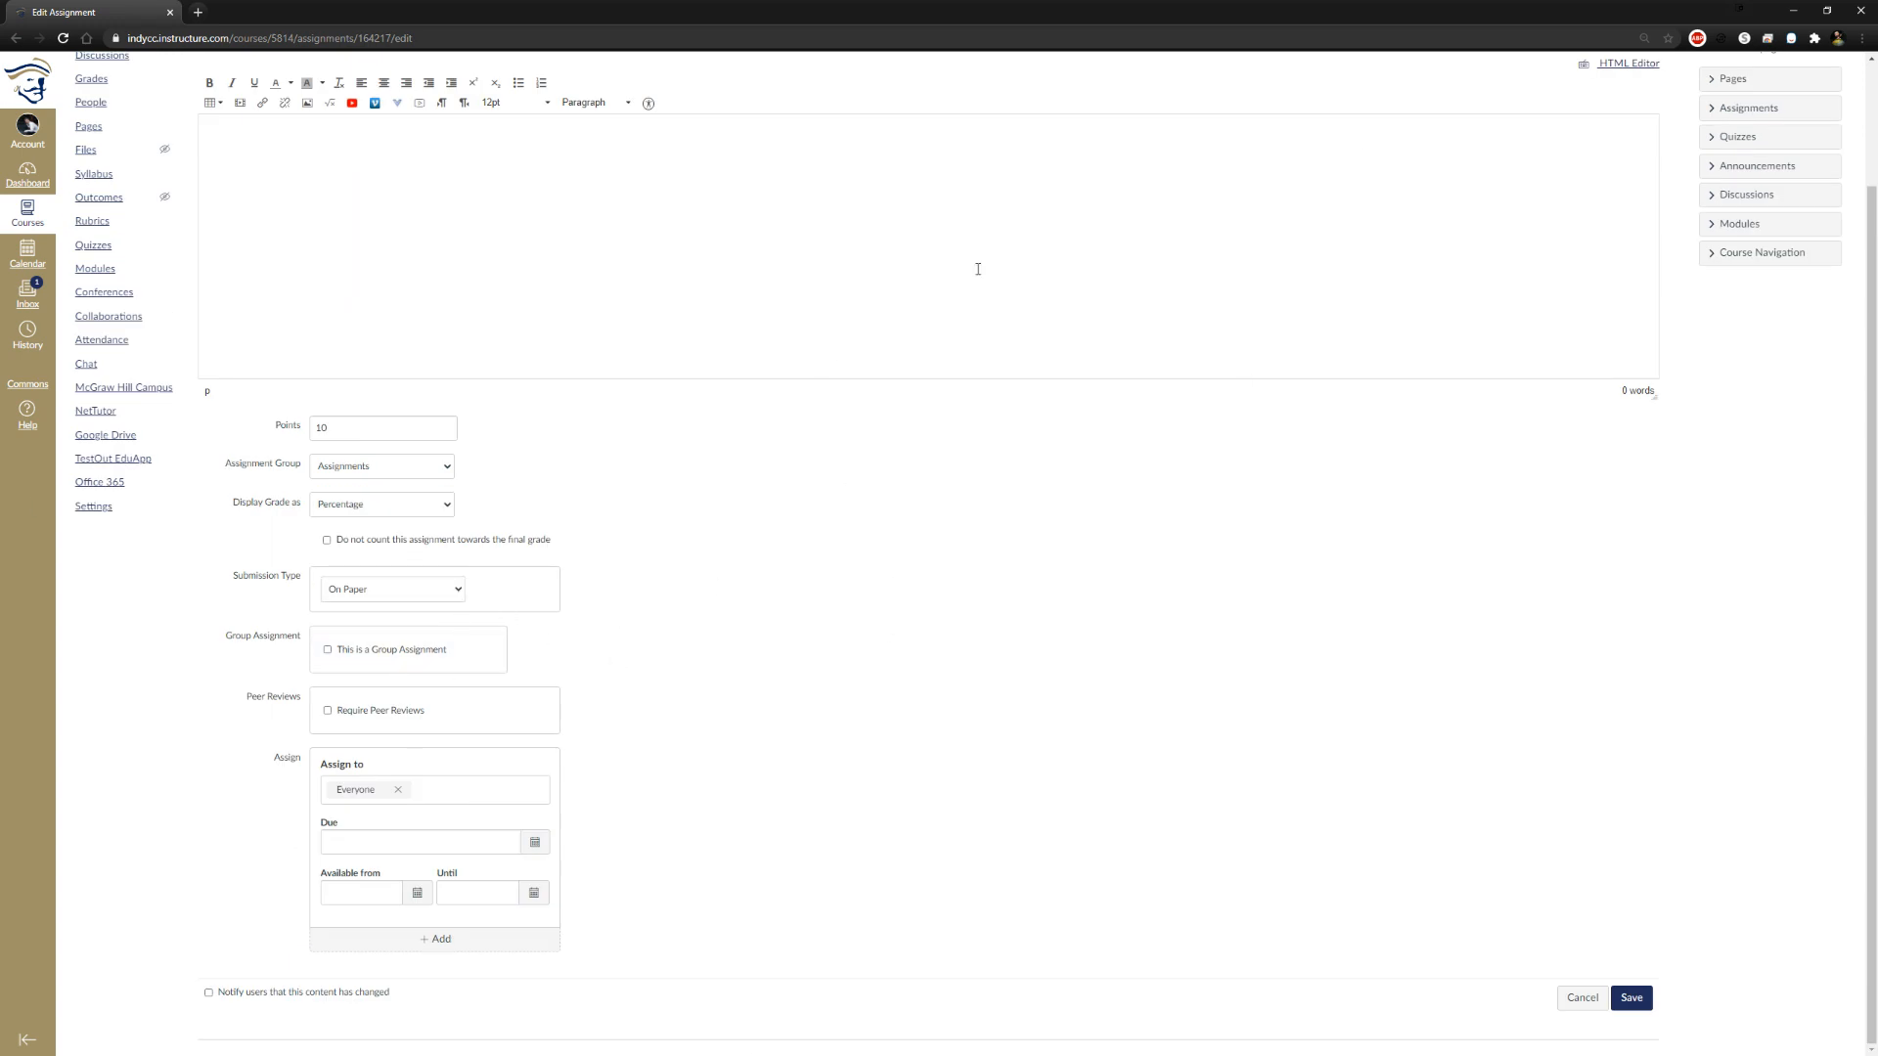
scroll(983, 548, up, 1)
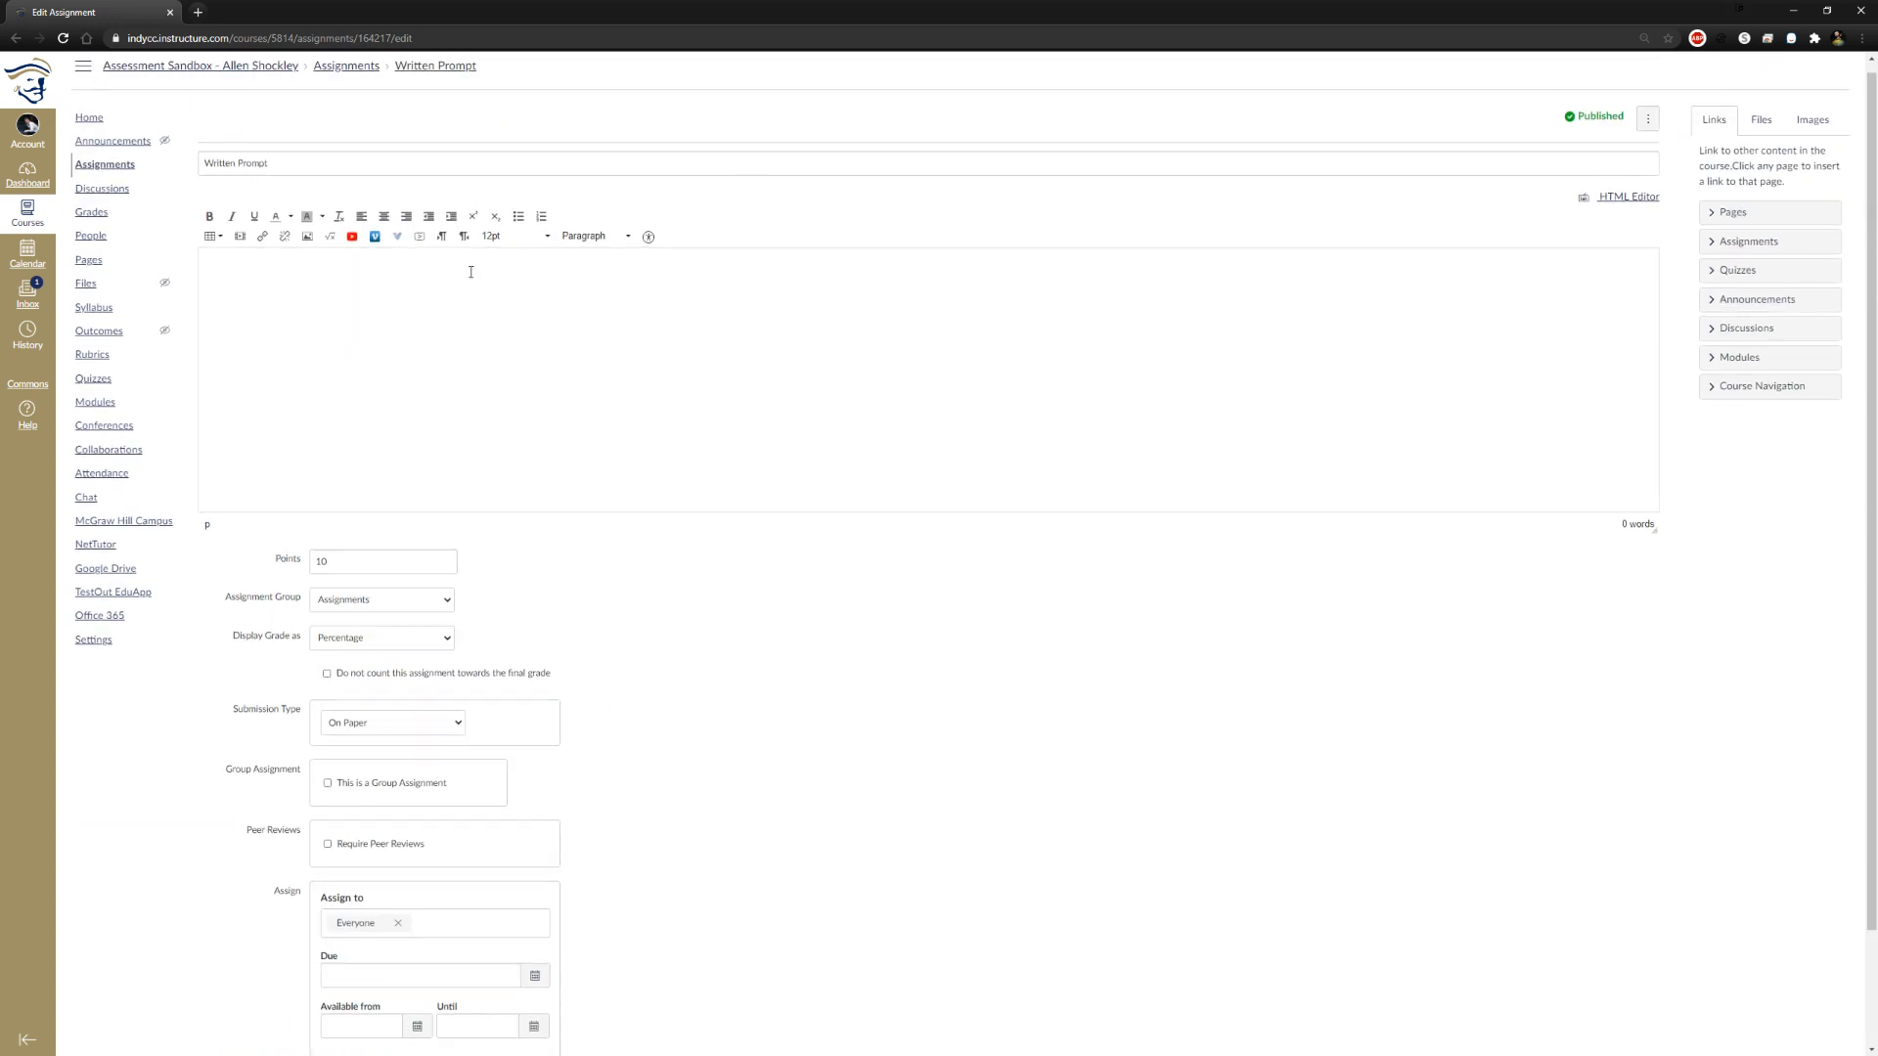
scroll(1146, 813, down, 1)
click(391, 588)
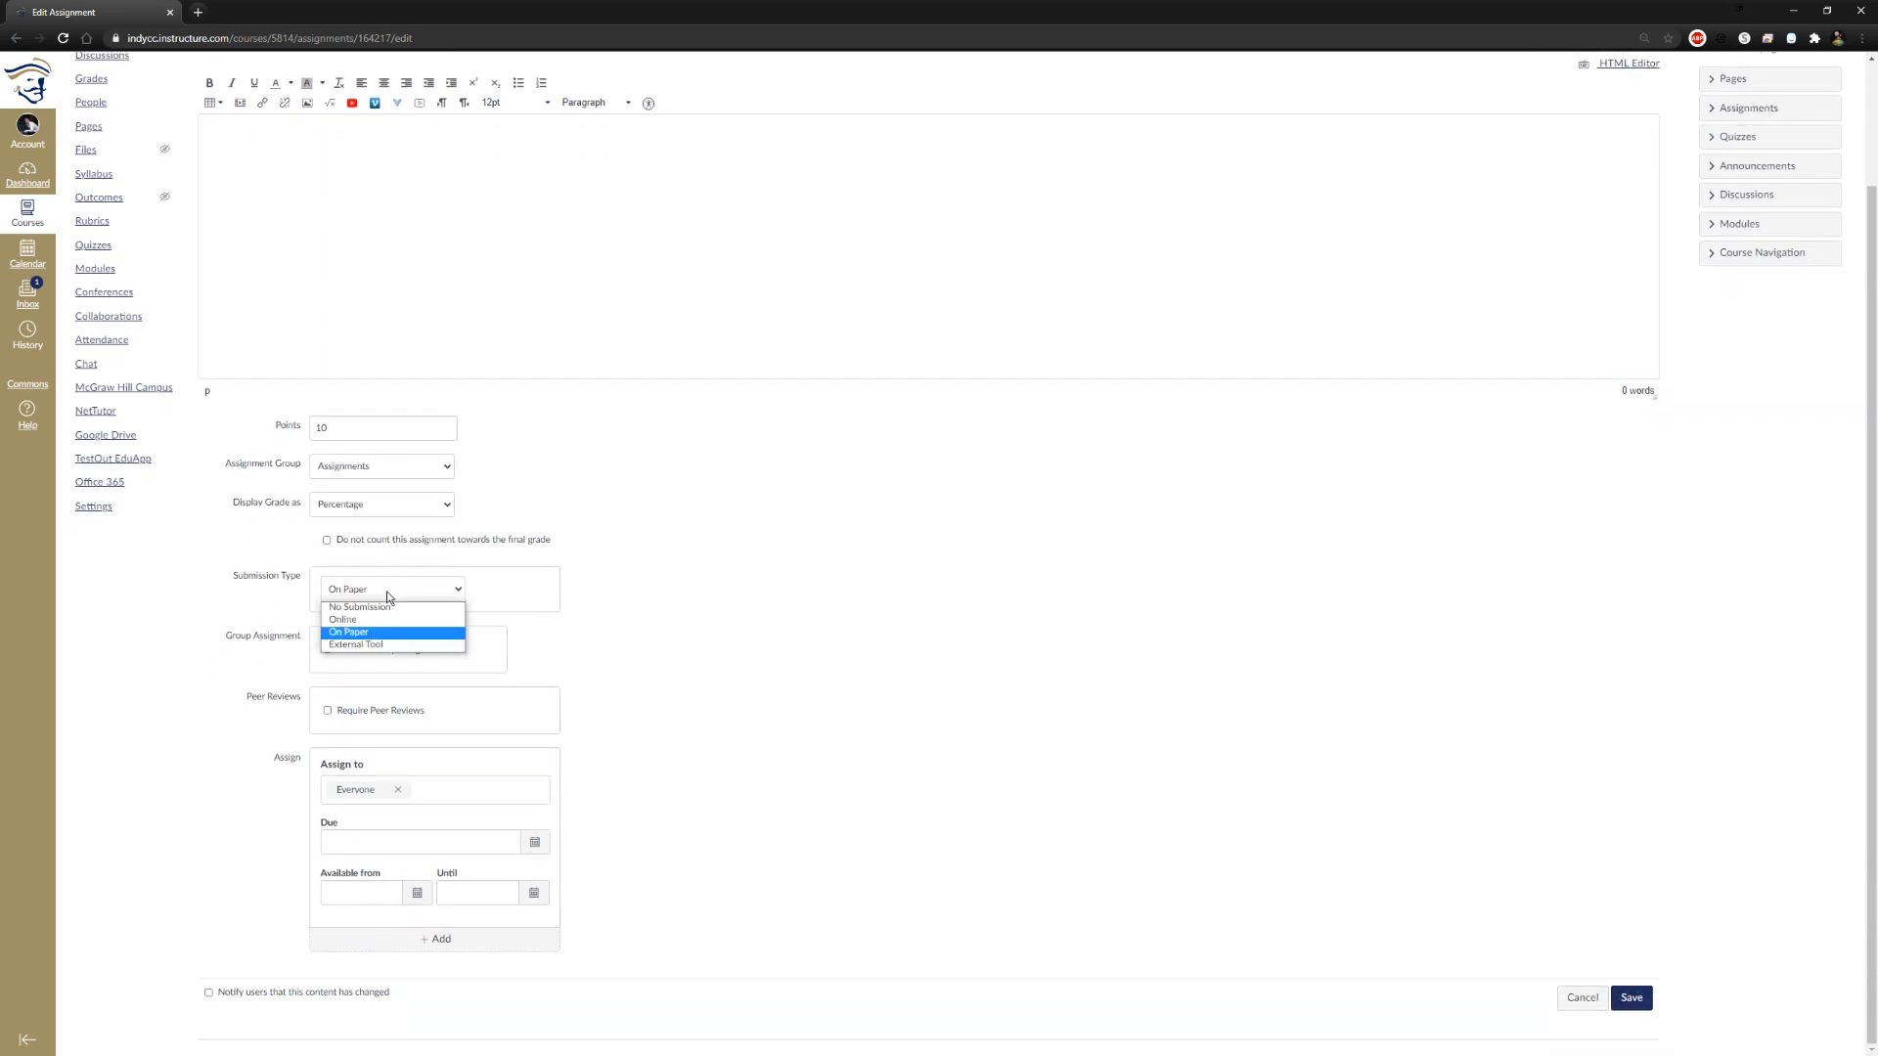
click(367, 644)
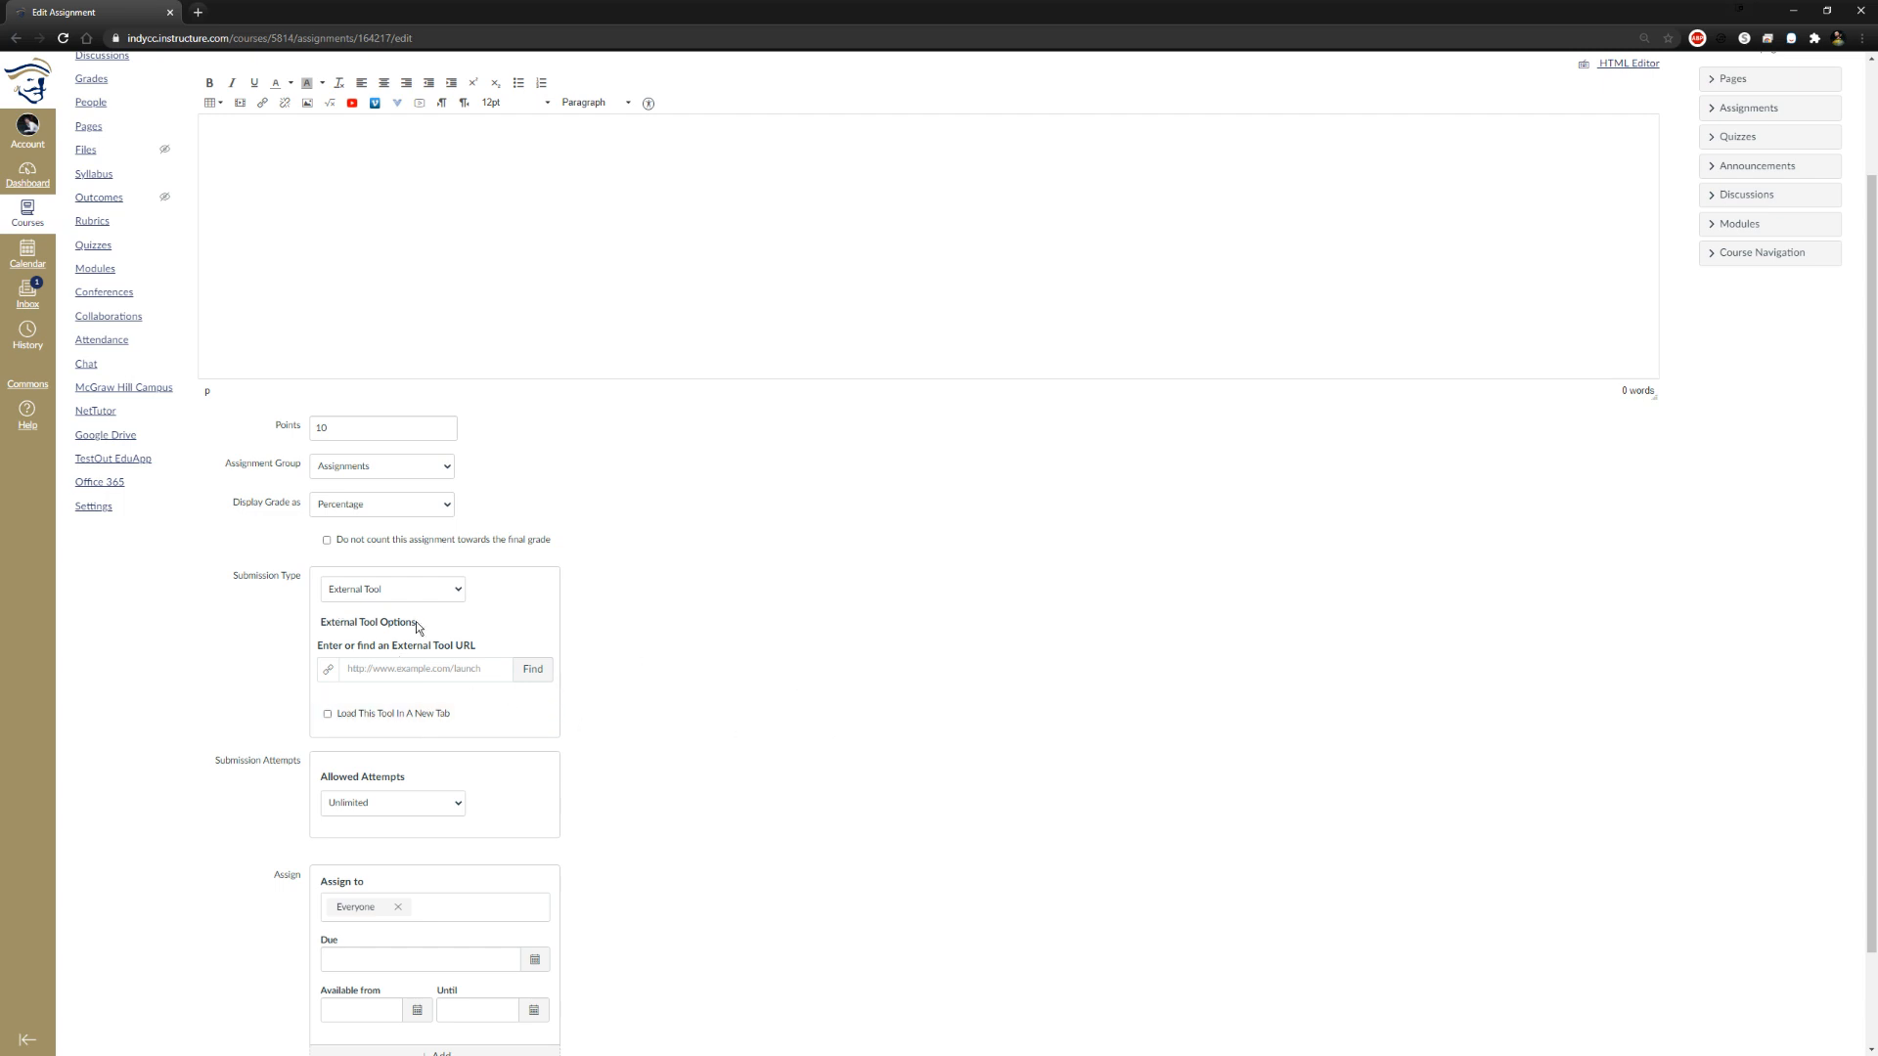
click(456, 590)
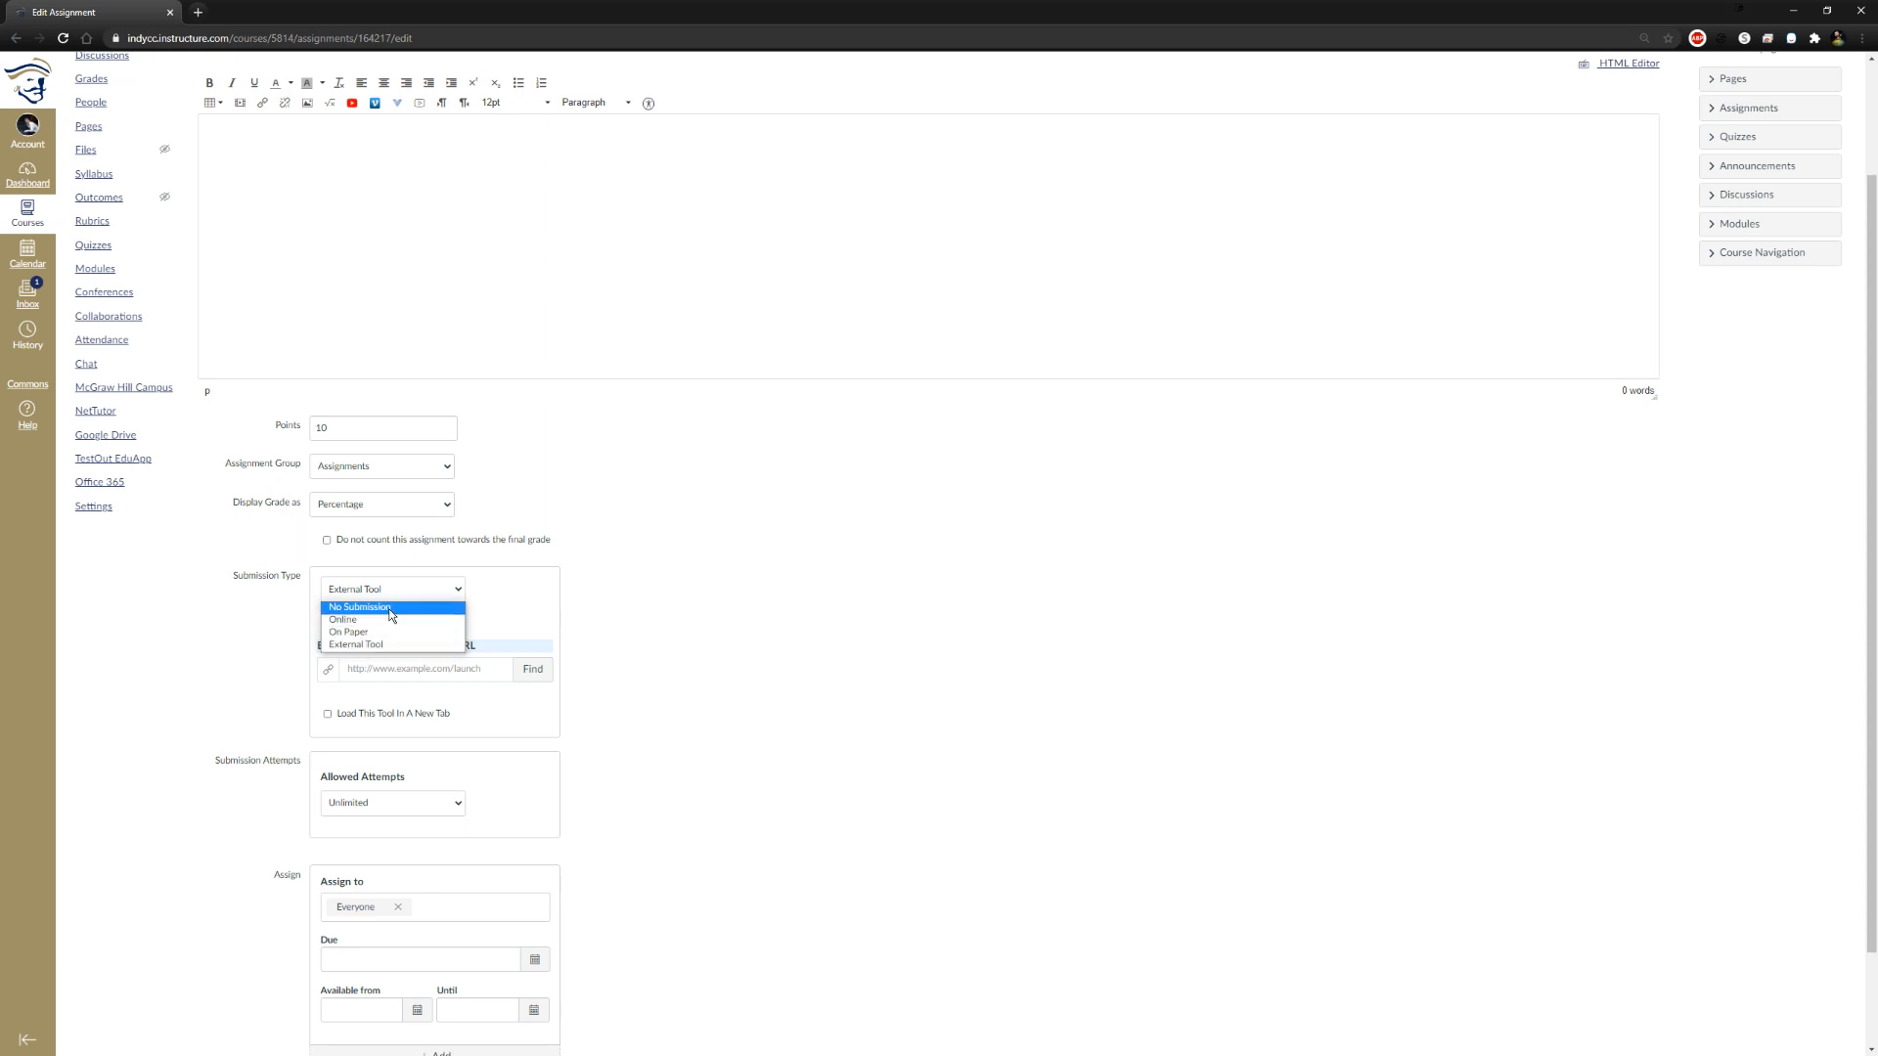
click(401, 608)
click(411, 591)
click(391, 620)
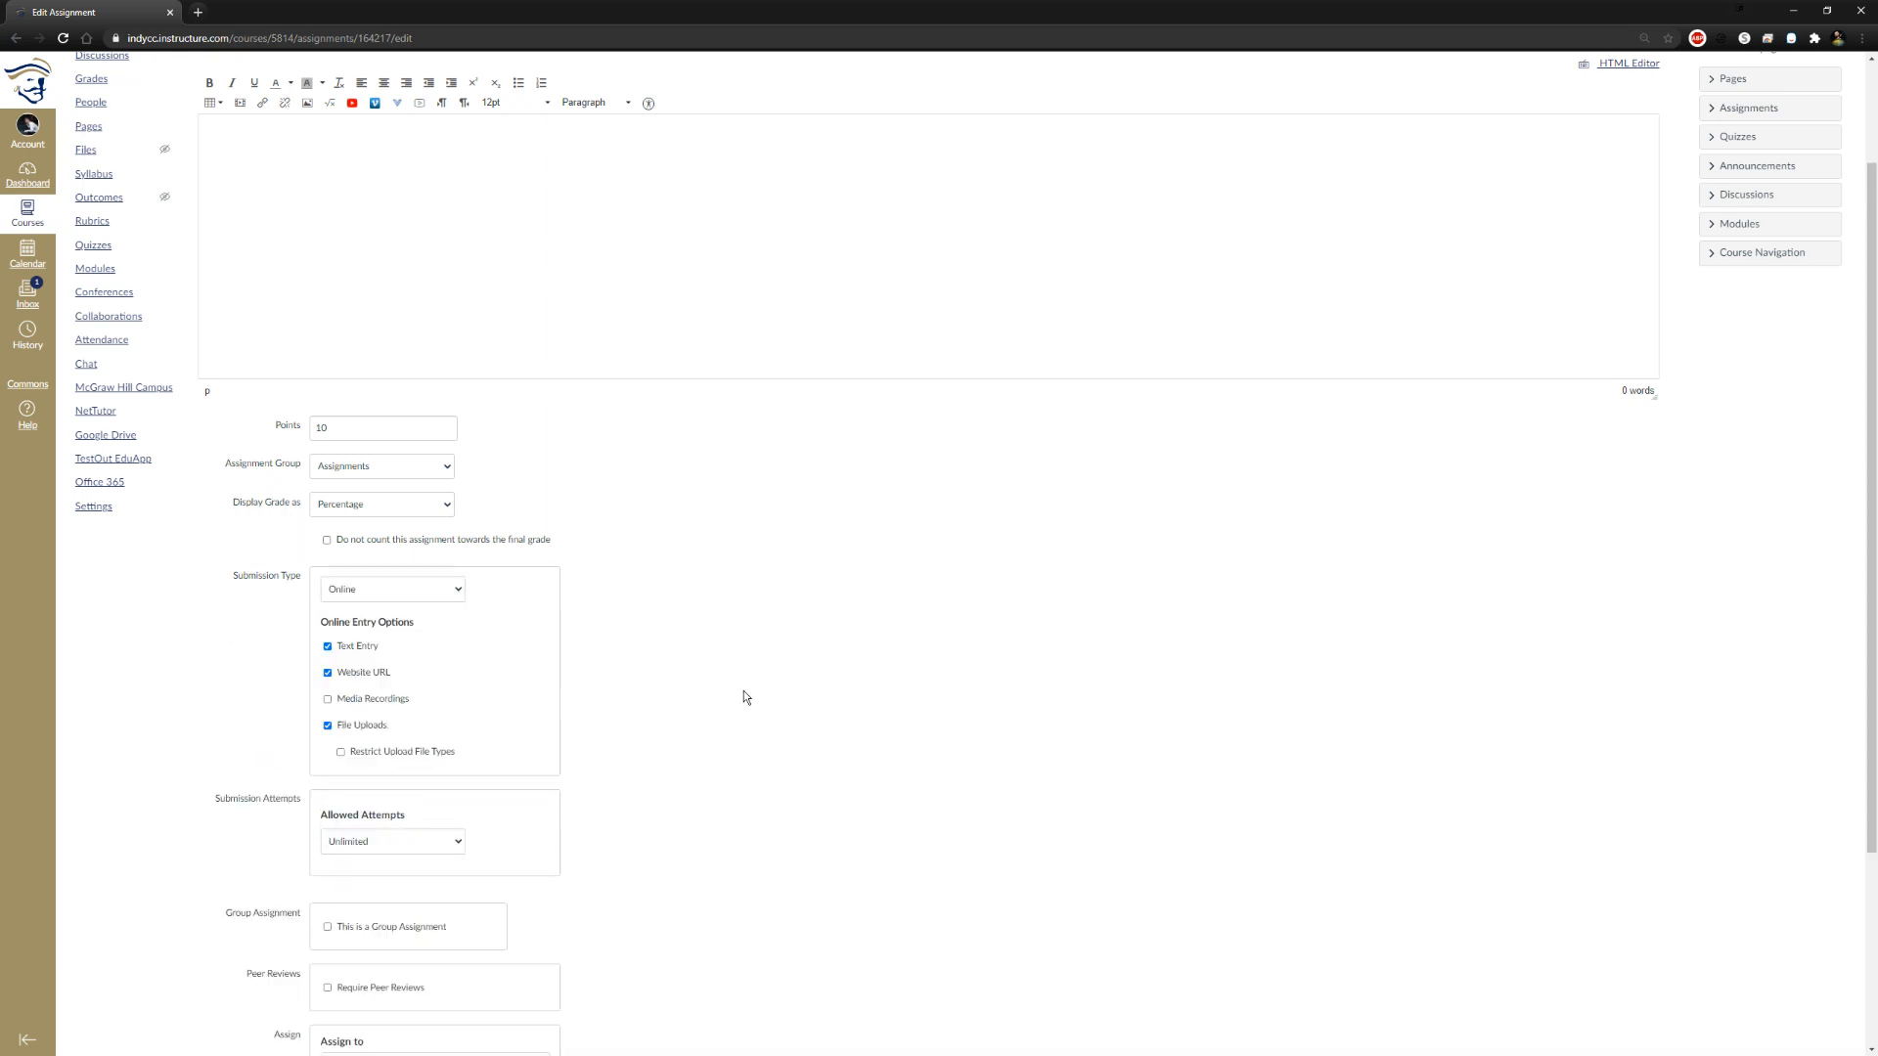
Try limiting the allowed submission attempts to 2, and set them back to Unlimited
scroll(744, 691, down, 2)
click(430, 696)
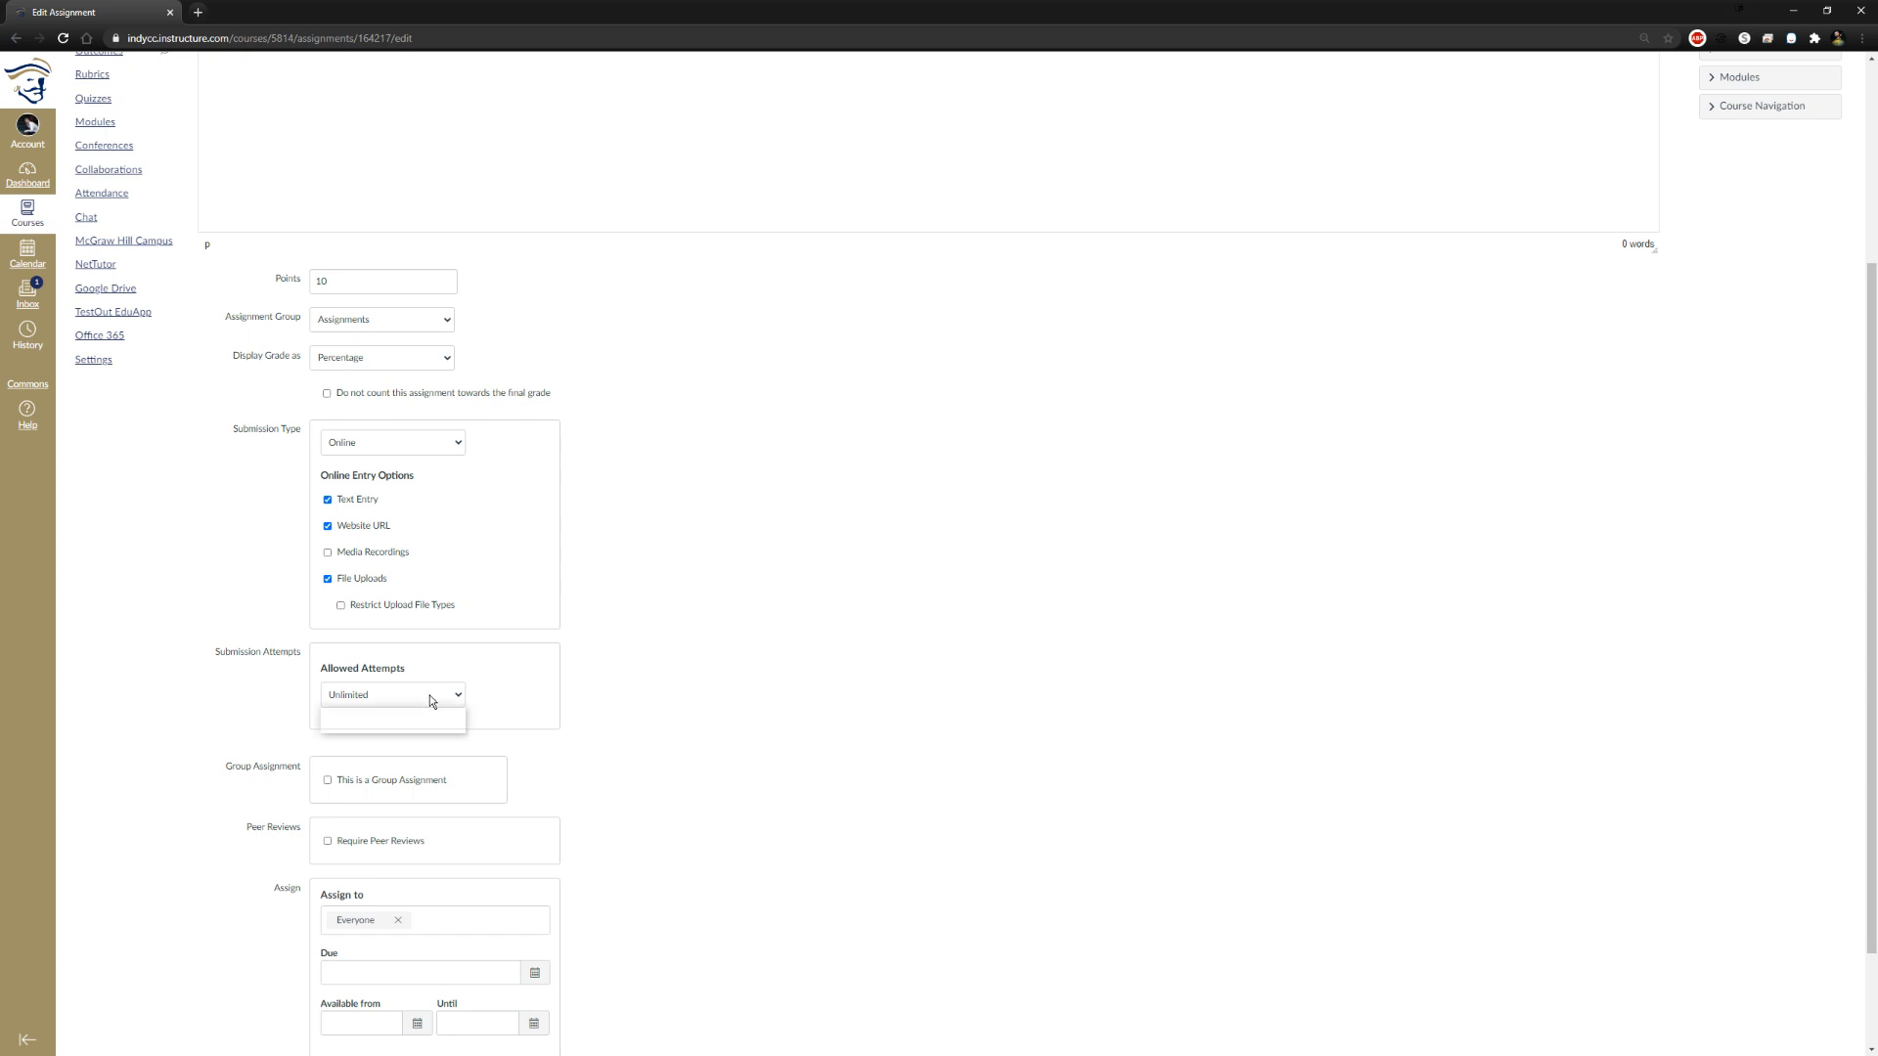
click(391, 722)
scroll(761, 688, down, 2)
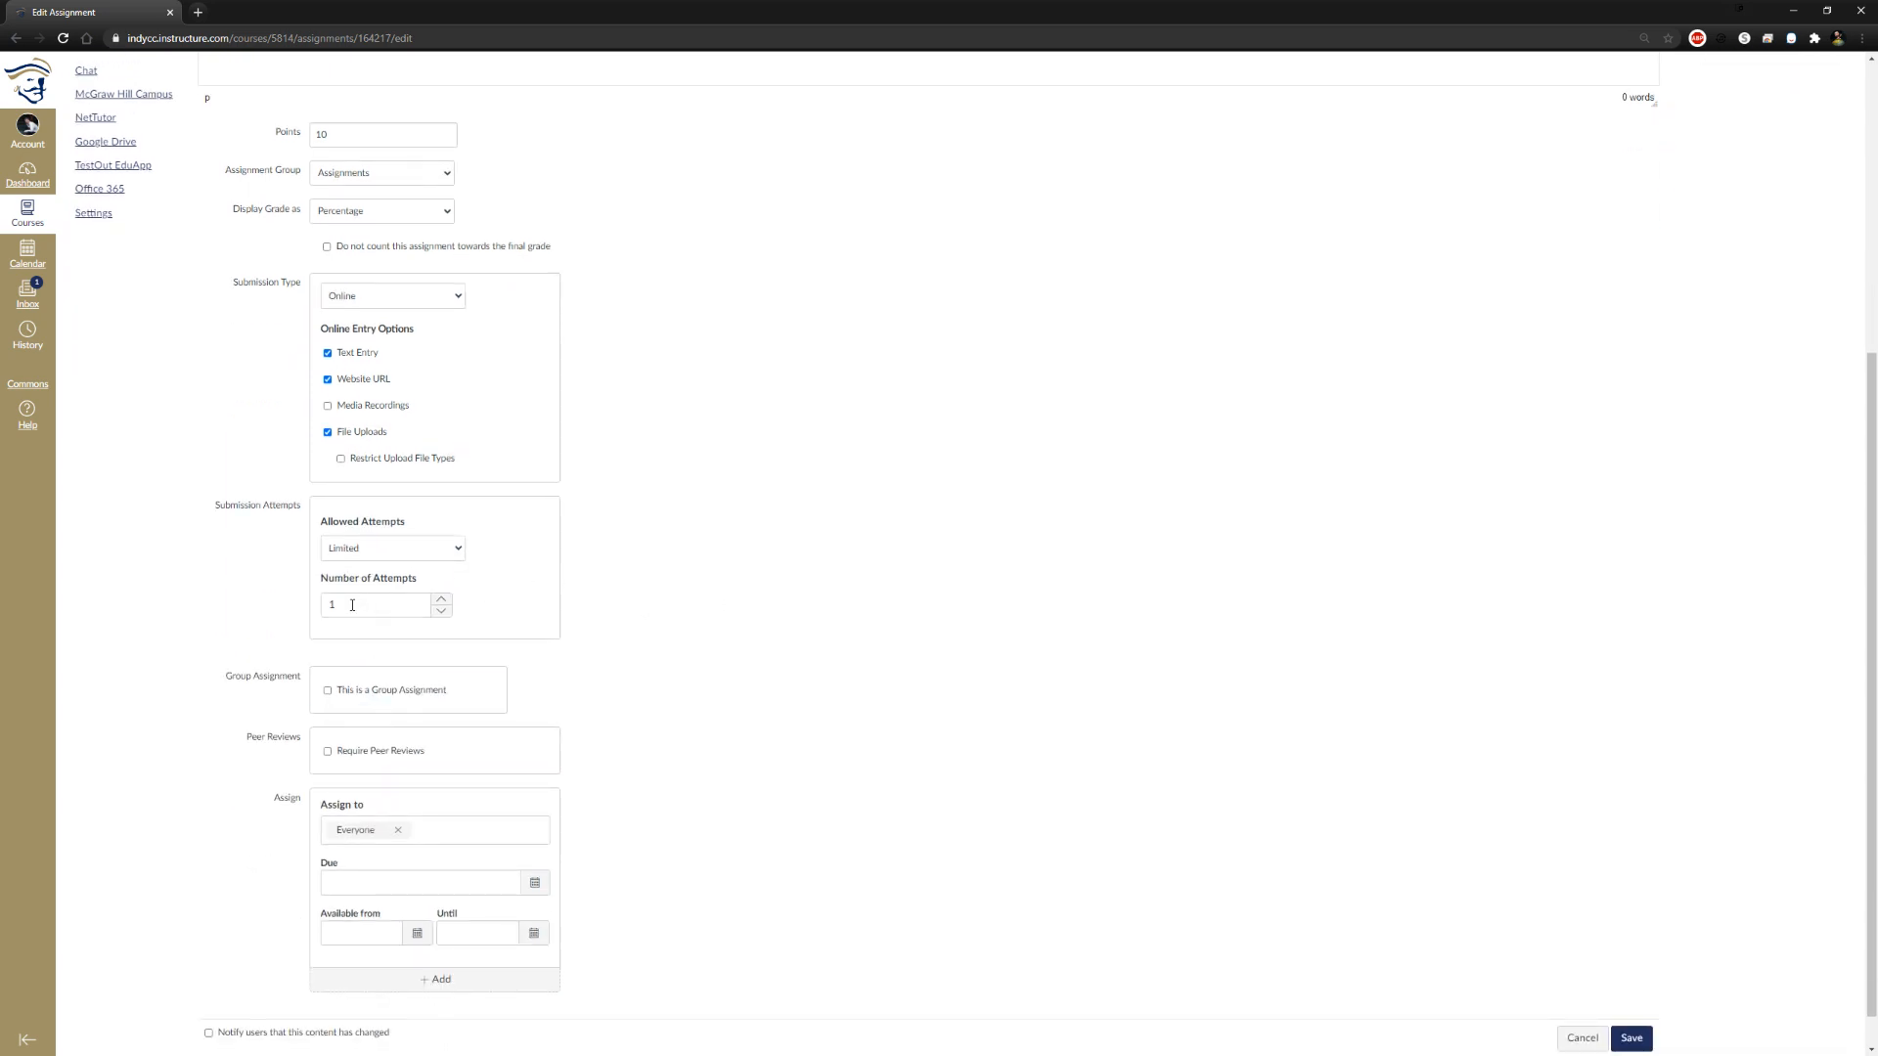
key(Tab)
click(441, 602)
scroll(614, 655, down, 1)
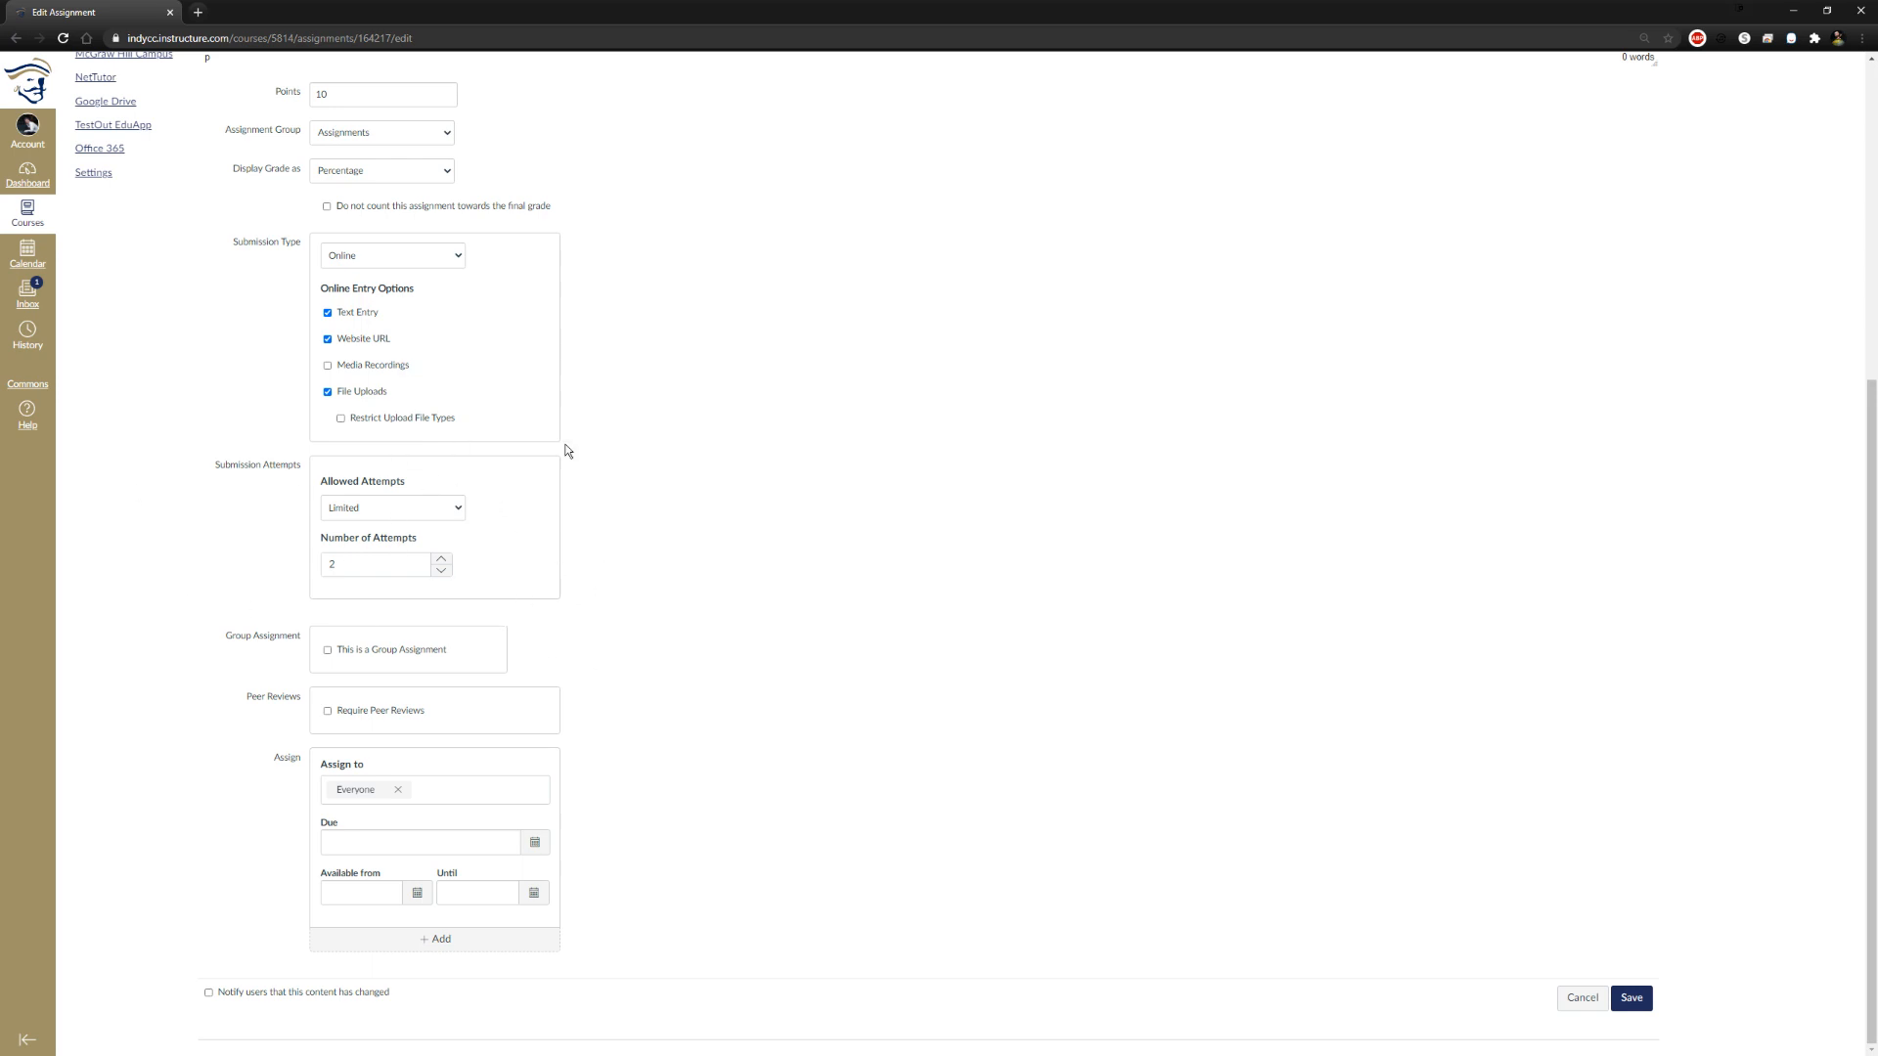
click(442, 506)
click(410, 530)
click(737, 583)
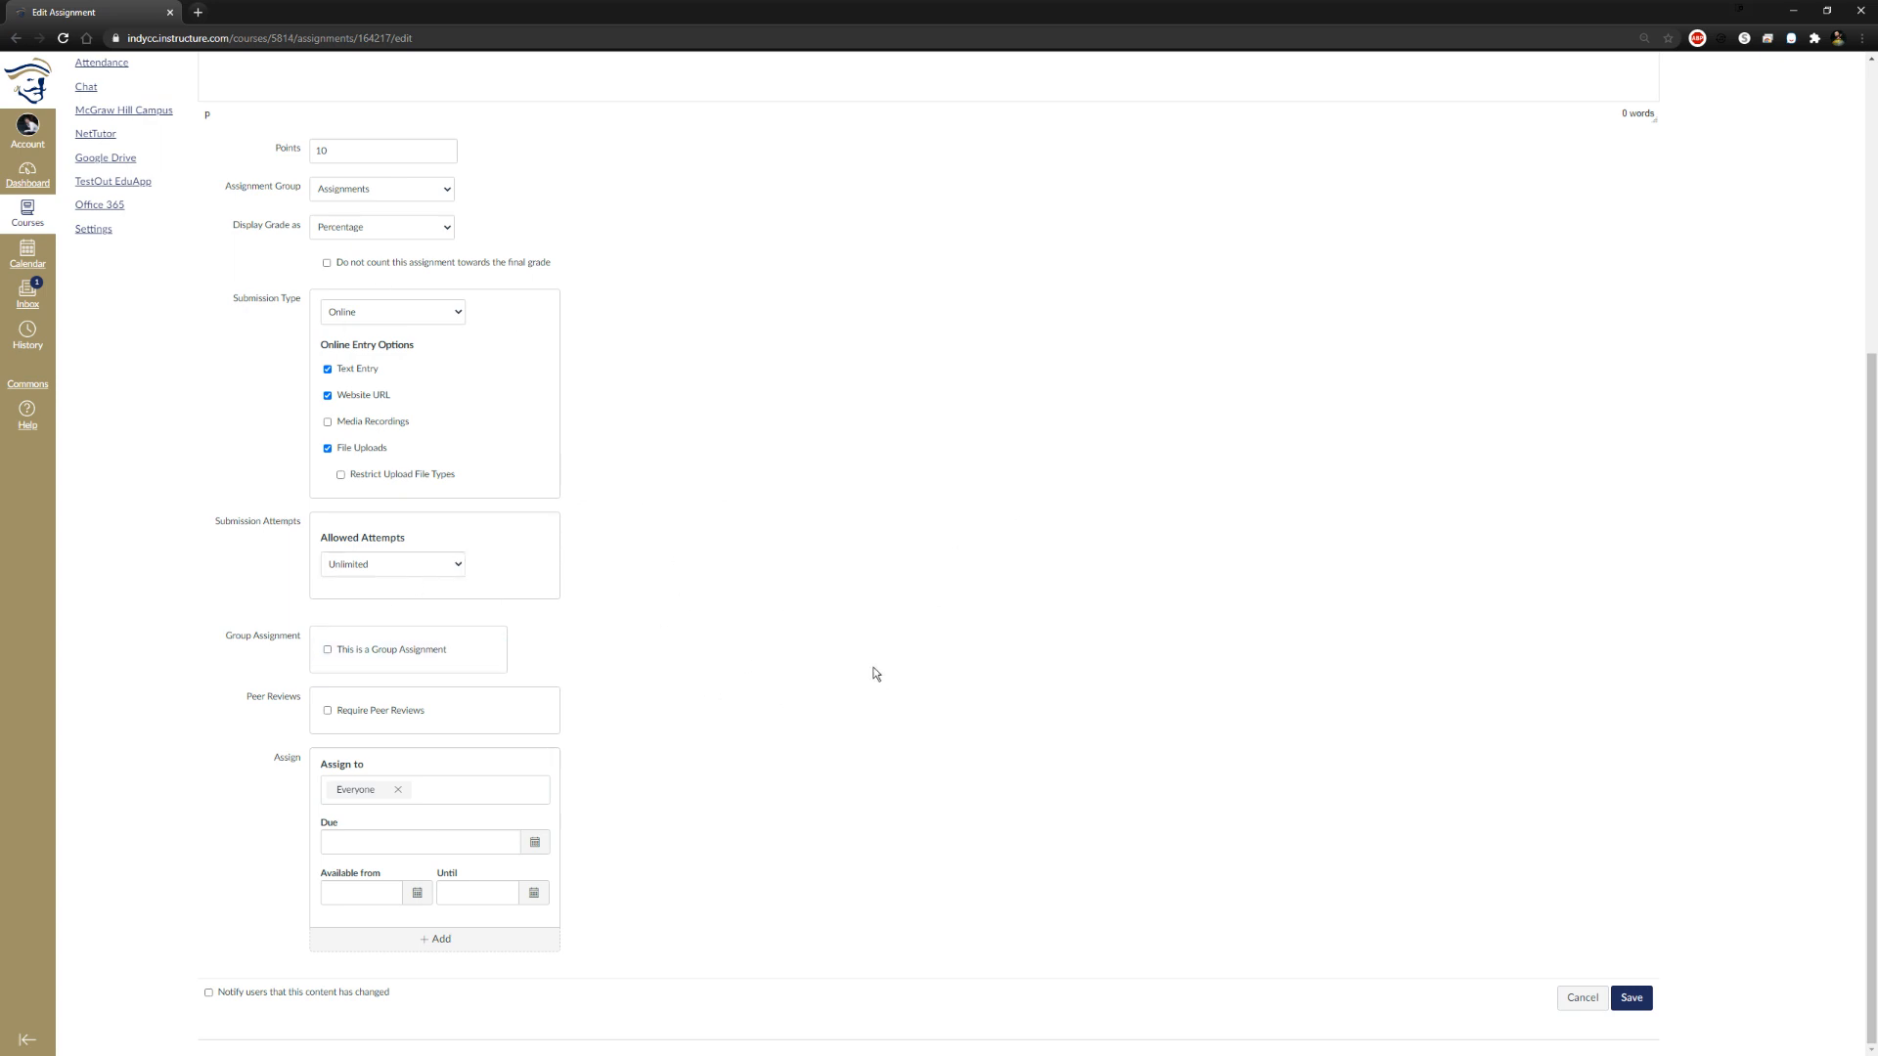
Make this a group assignment and try splitting students into 5 groups in the new group set
click(347, 660)
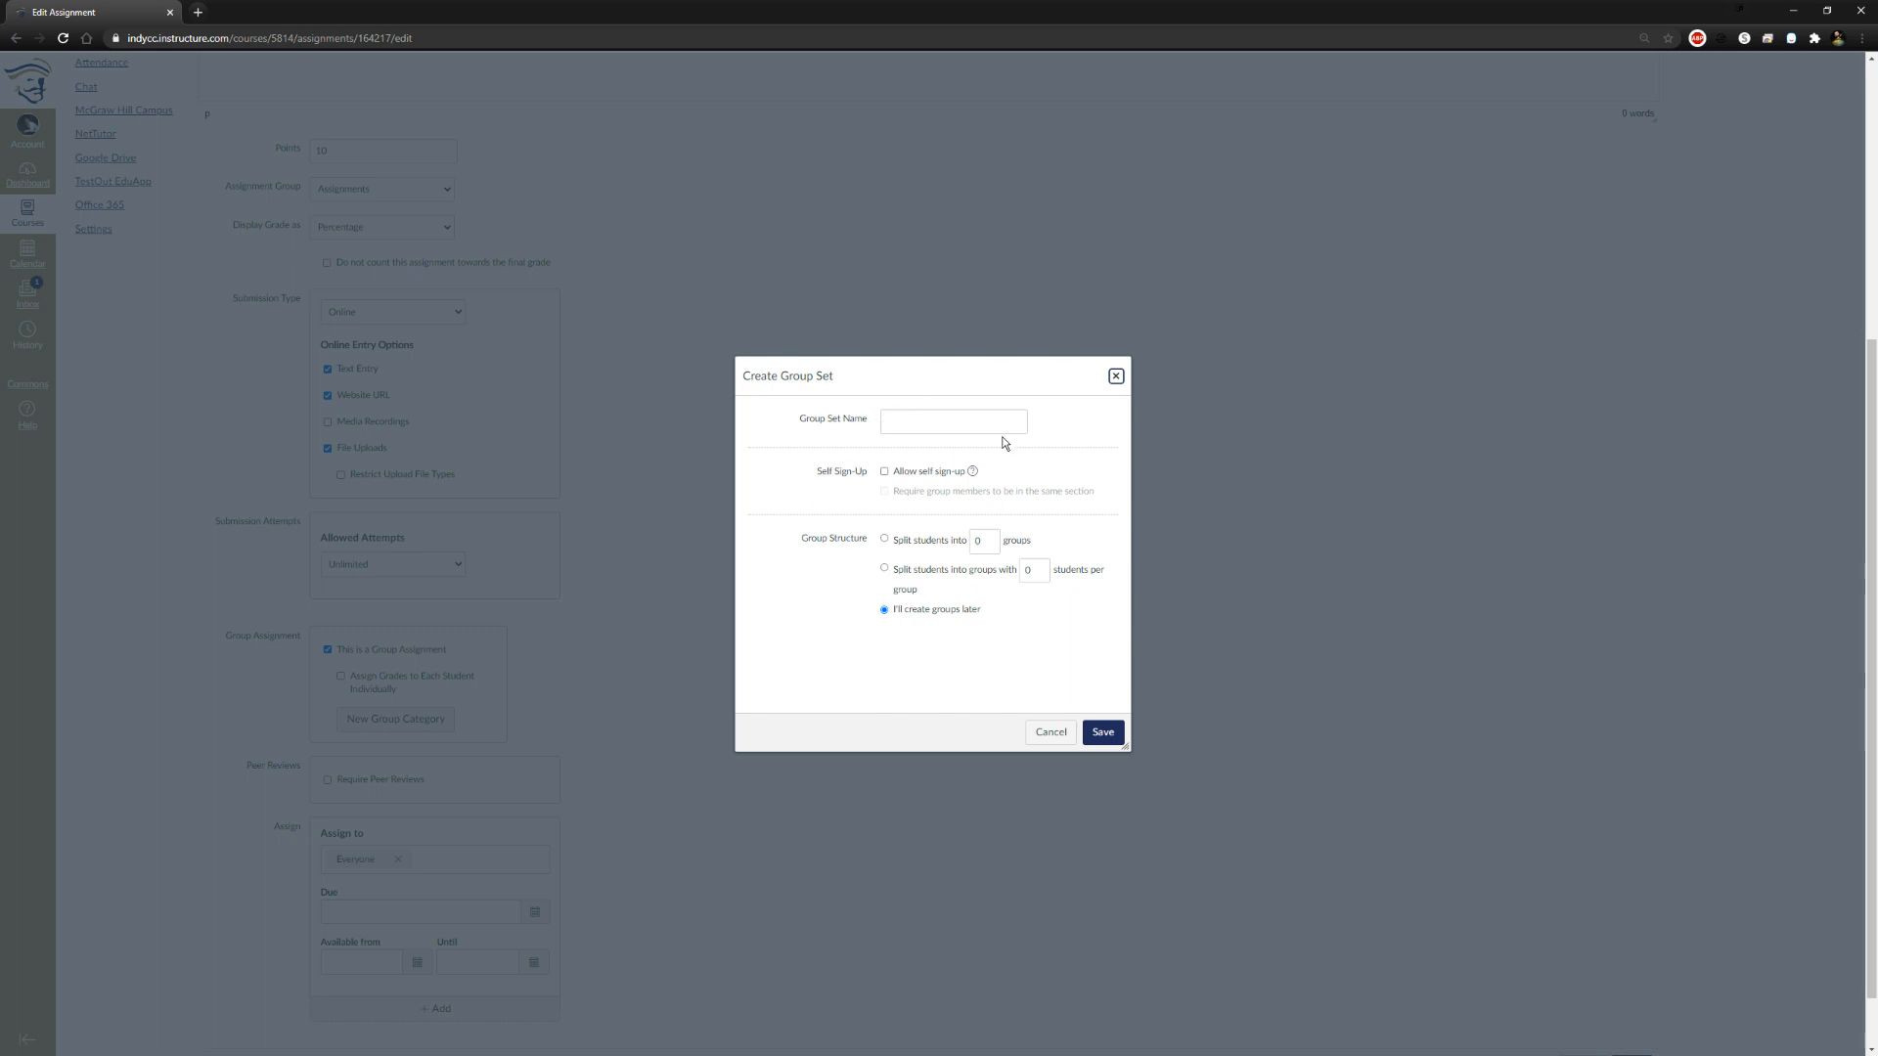
click(884, 474)
click(885, 474)
click(884, 540)
double_click(983, 556)
text(5)
Split students into groups with 3 students per group and automatically assign a random student as group leader
click(884, 581)
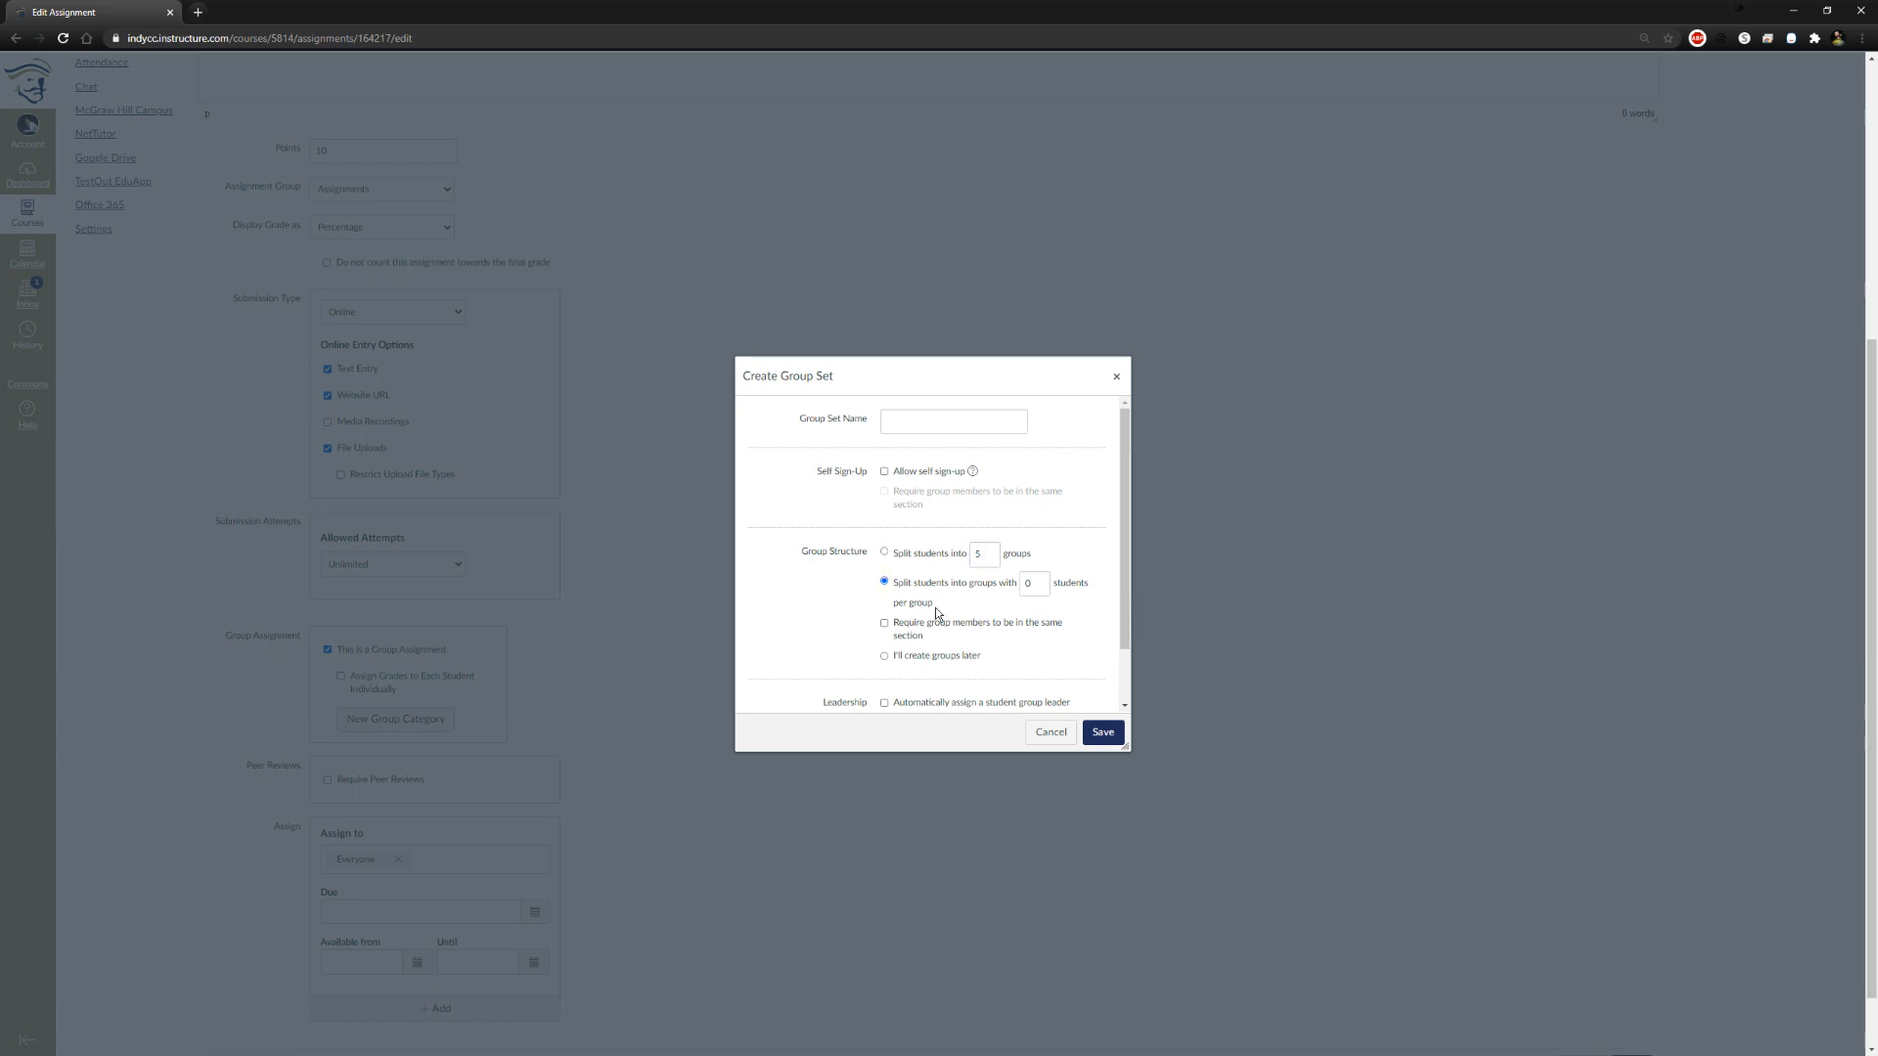
click(1040, 581)
click(1039, 581)
click(1040, 581)
scroll(901, 588, down, 1)
scroll(926, 614, down, 2)
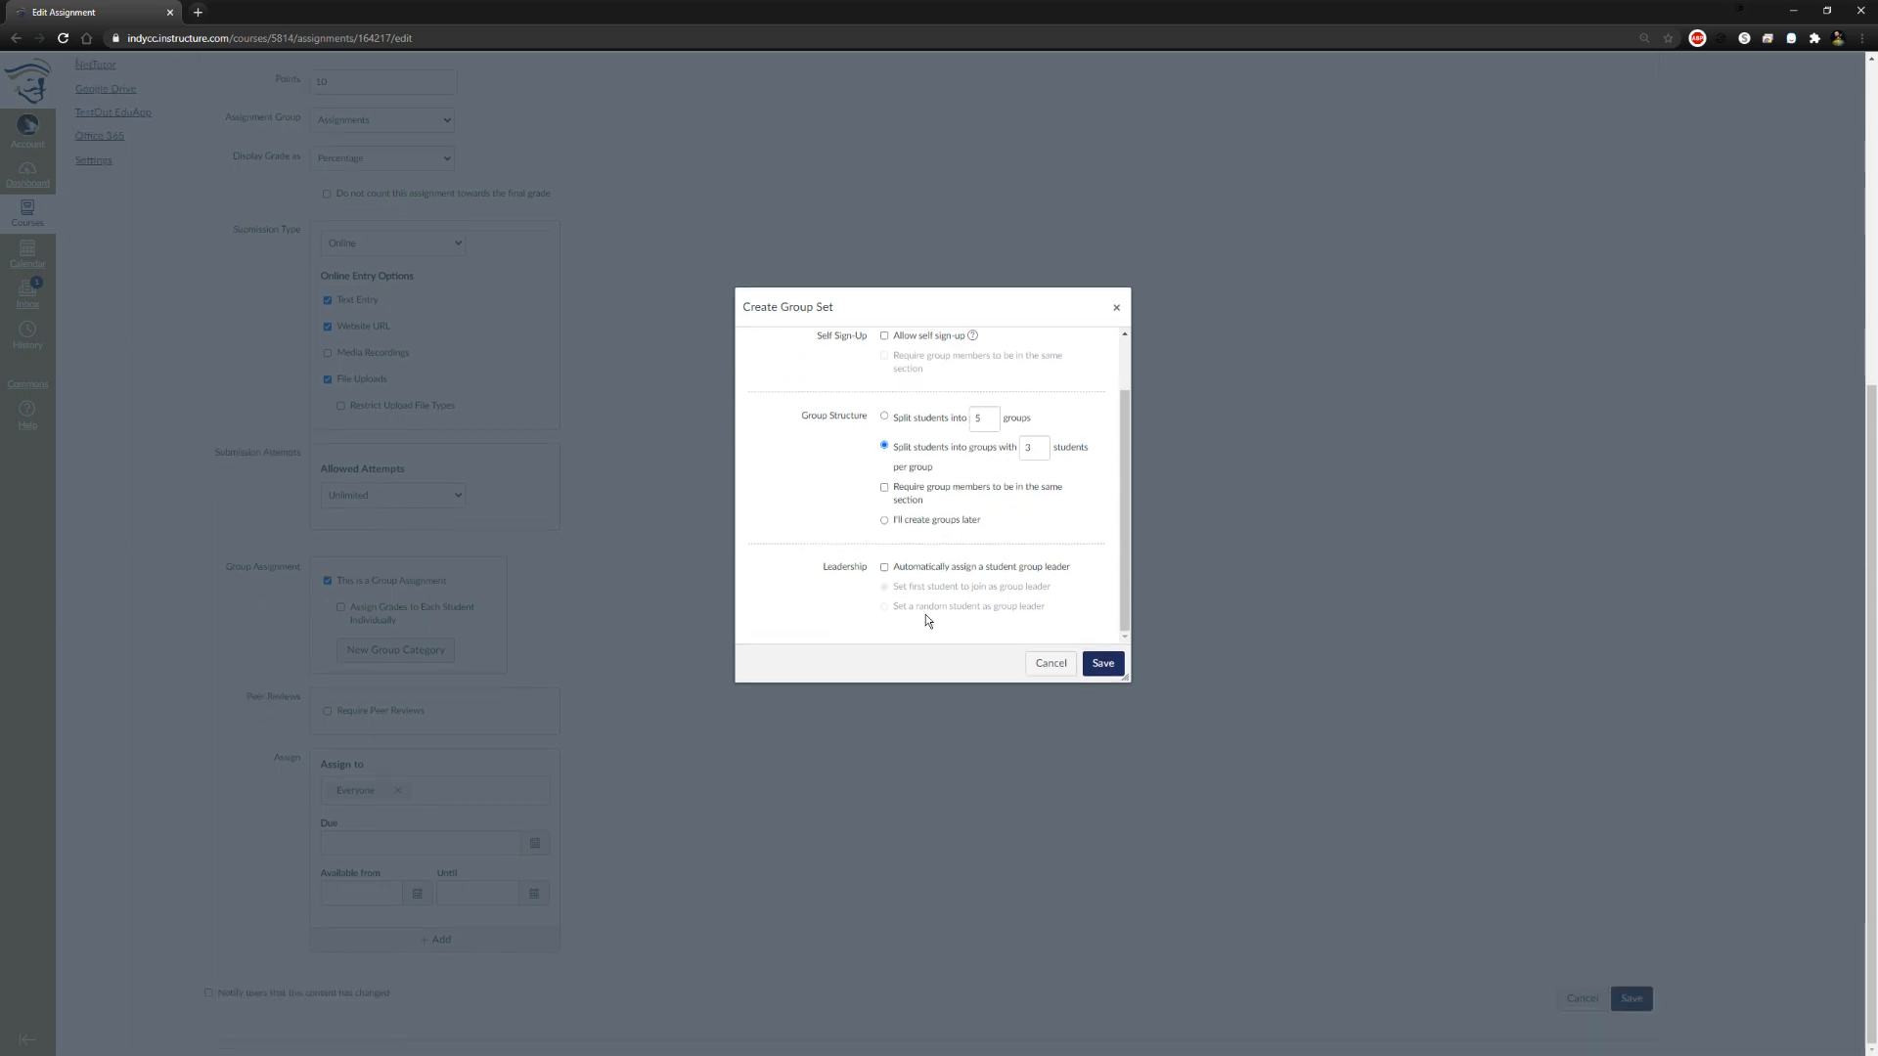
click(882, 570)
click(885, 607)
Name the group set "Know-it-alls" and save it
click(1082, 673)
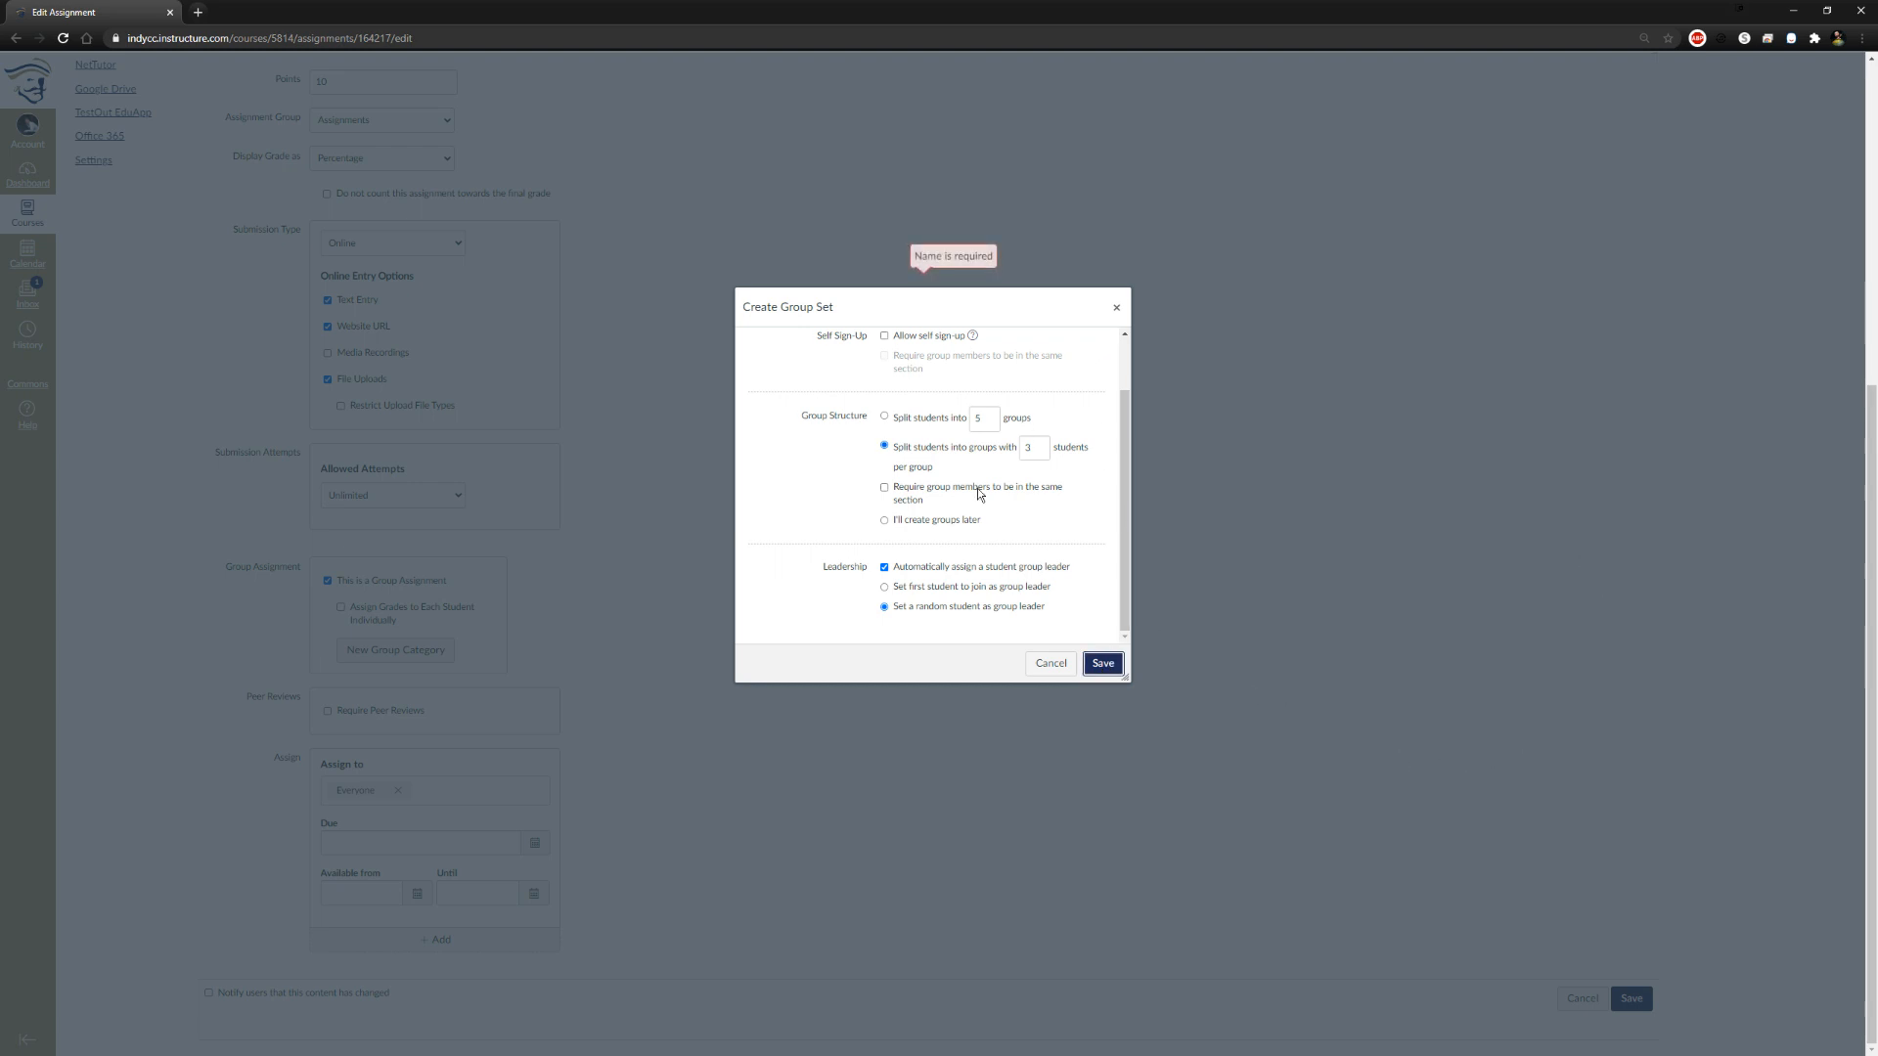
click(931, 357)
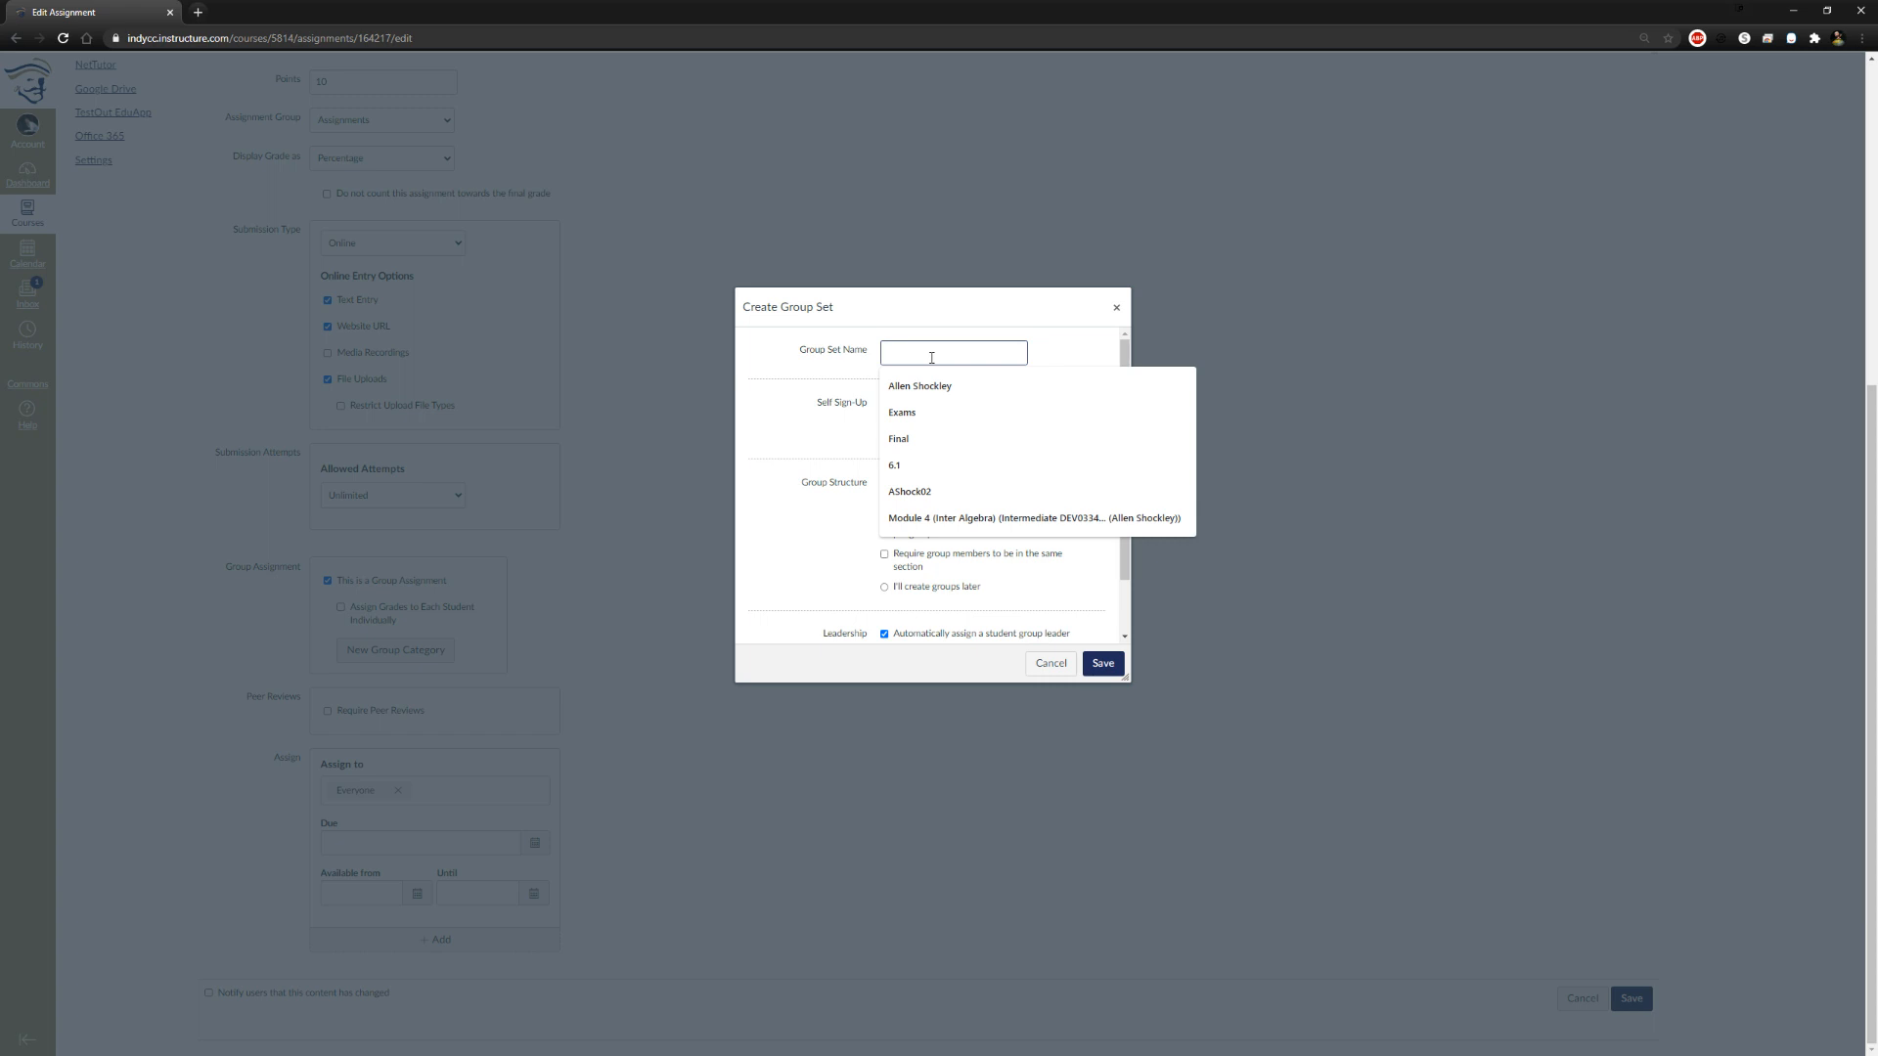
text(Know-it-alls)
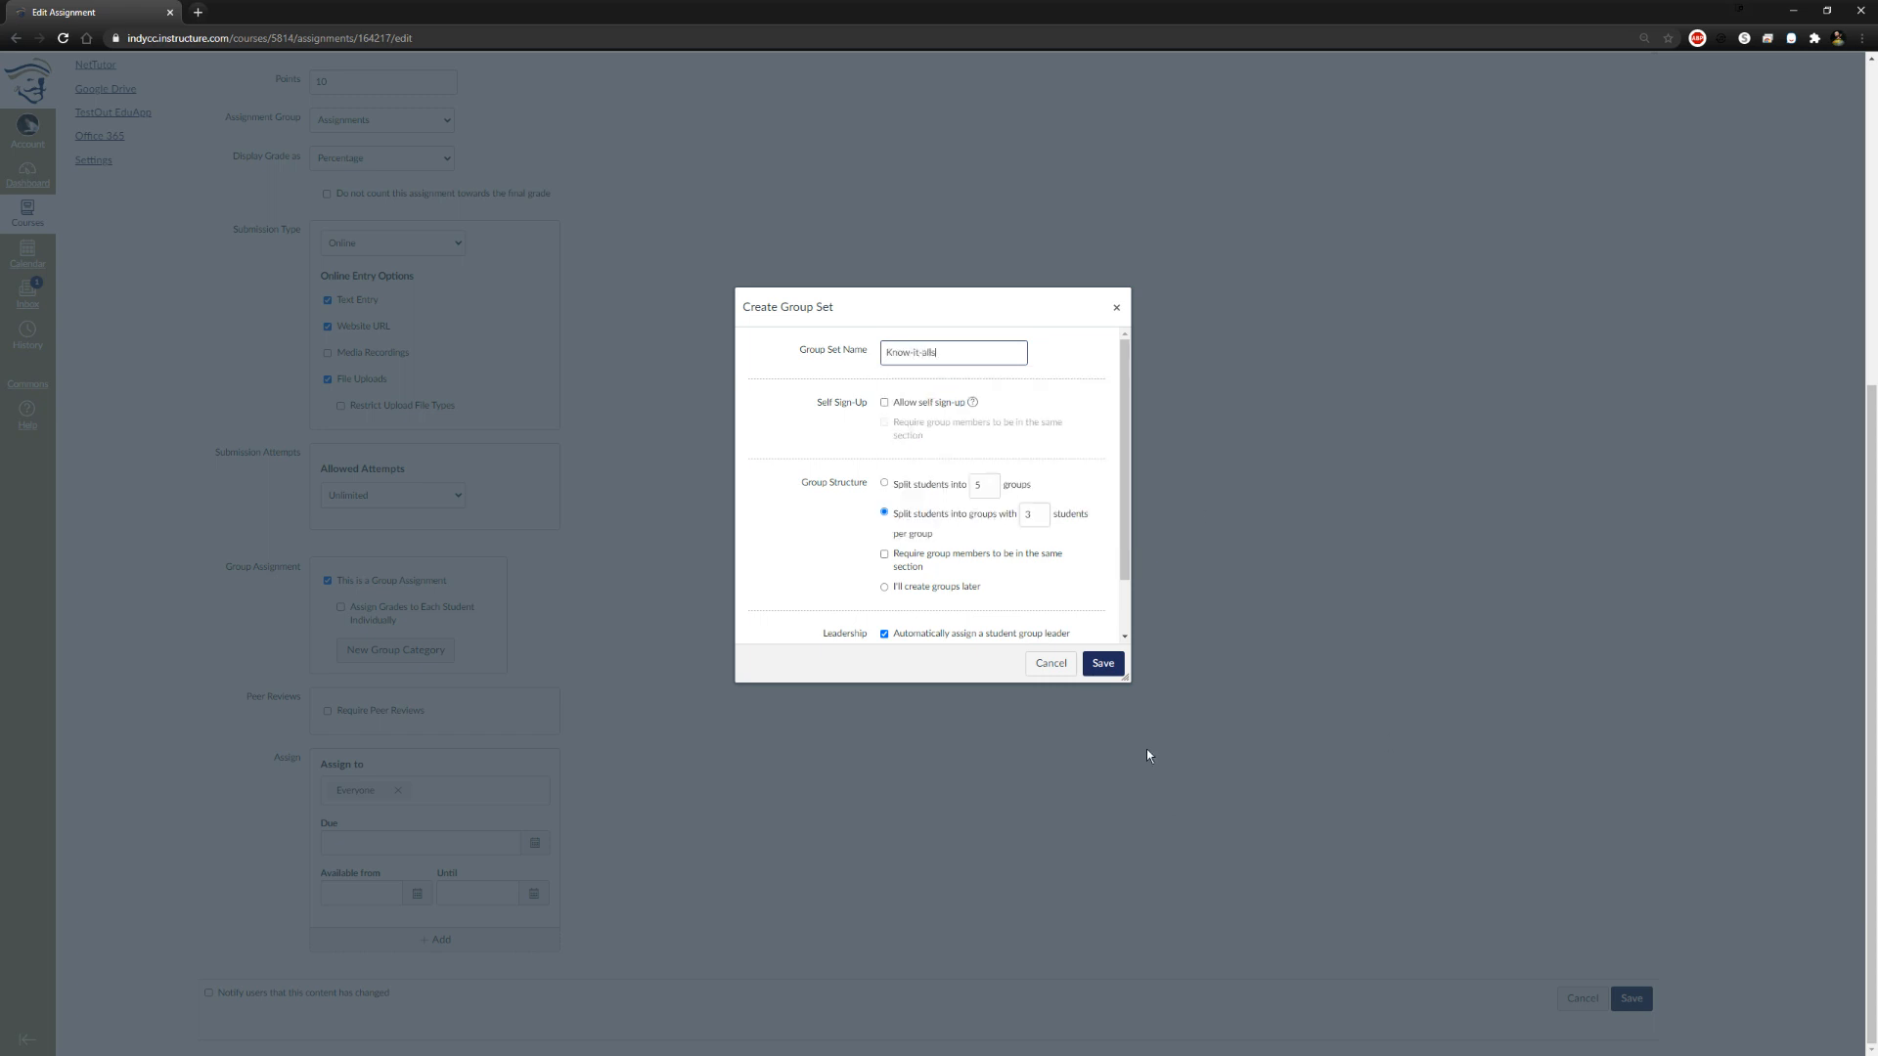
key(Return)
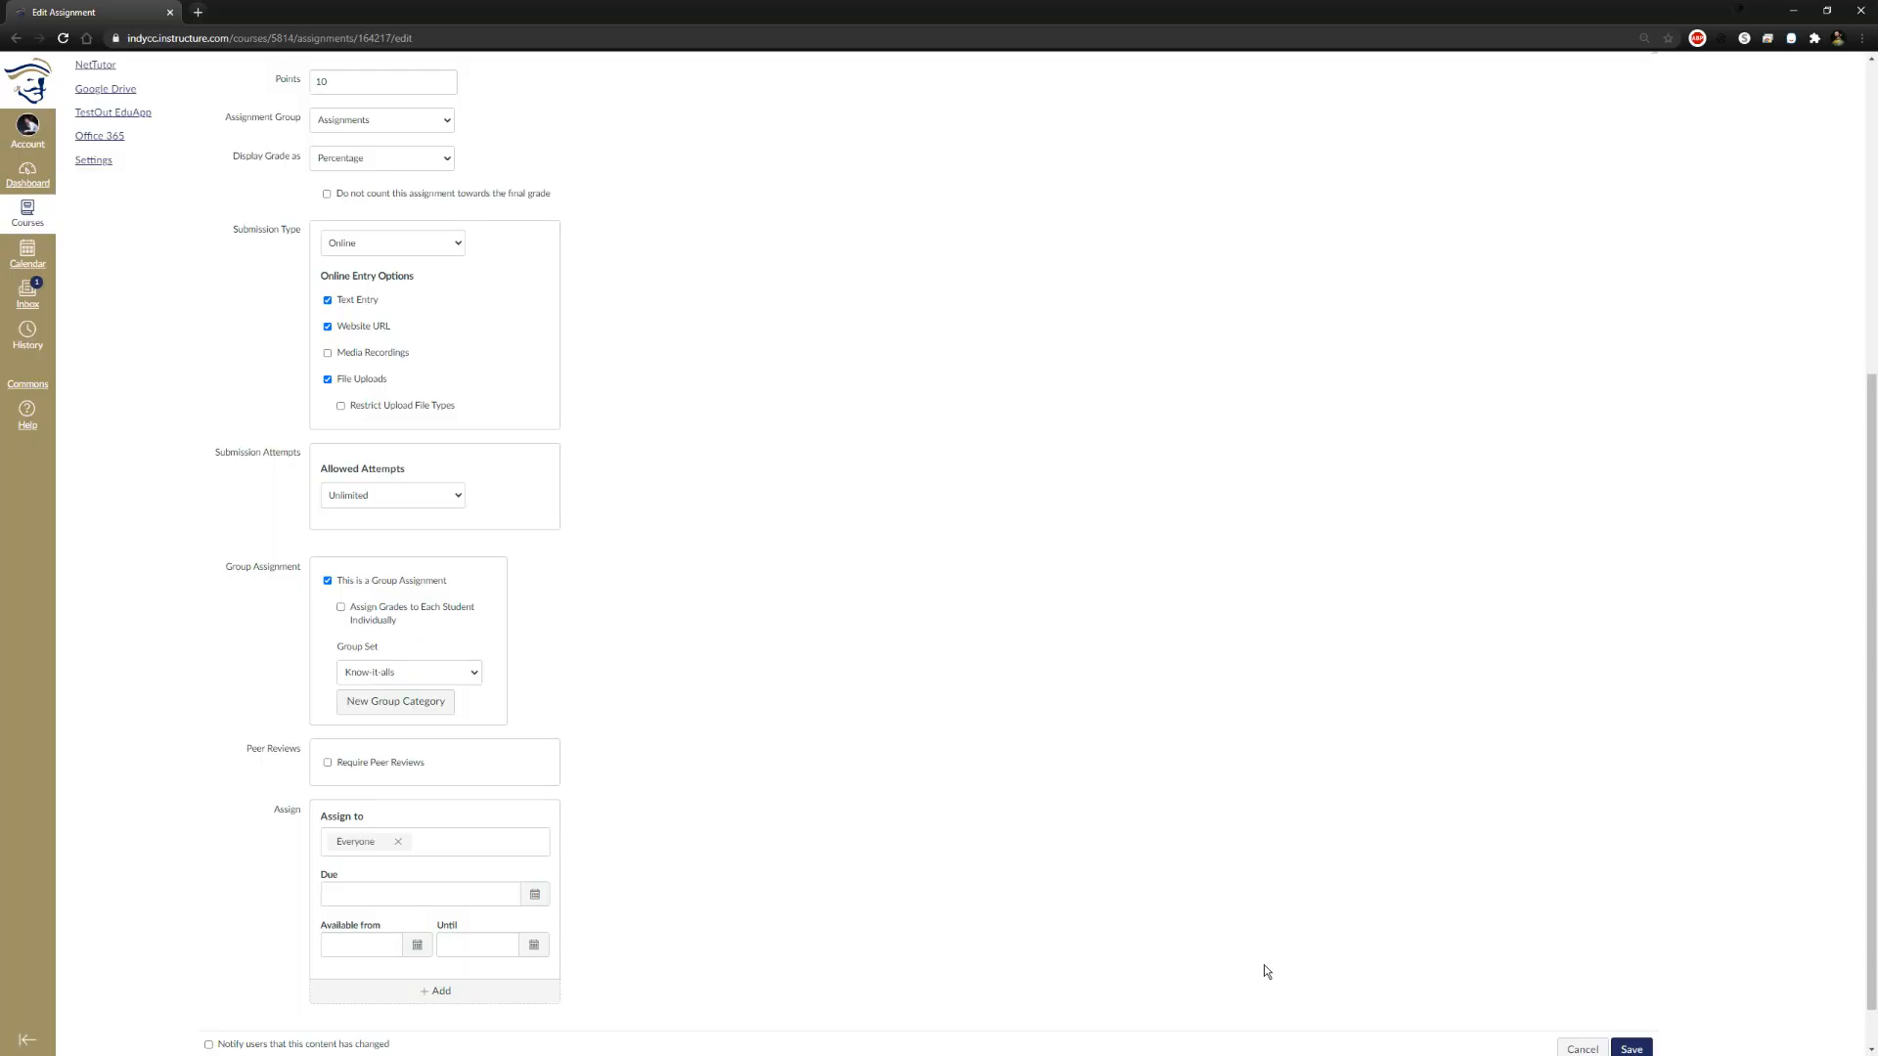
Examine the form for creating another group category and close it without saving
scroll(1131, 738, down, 1)
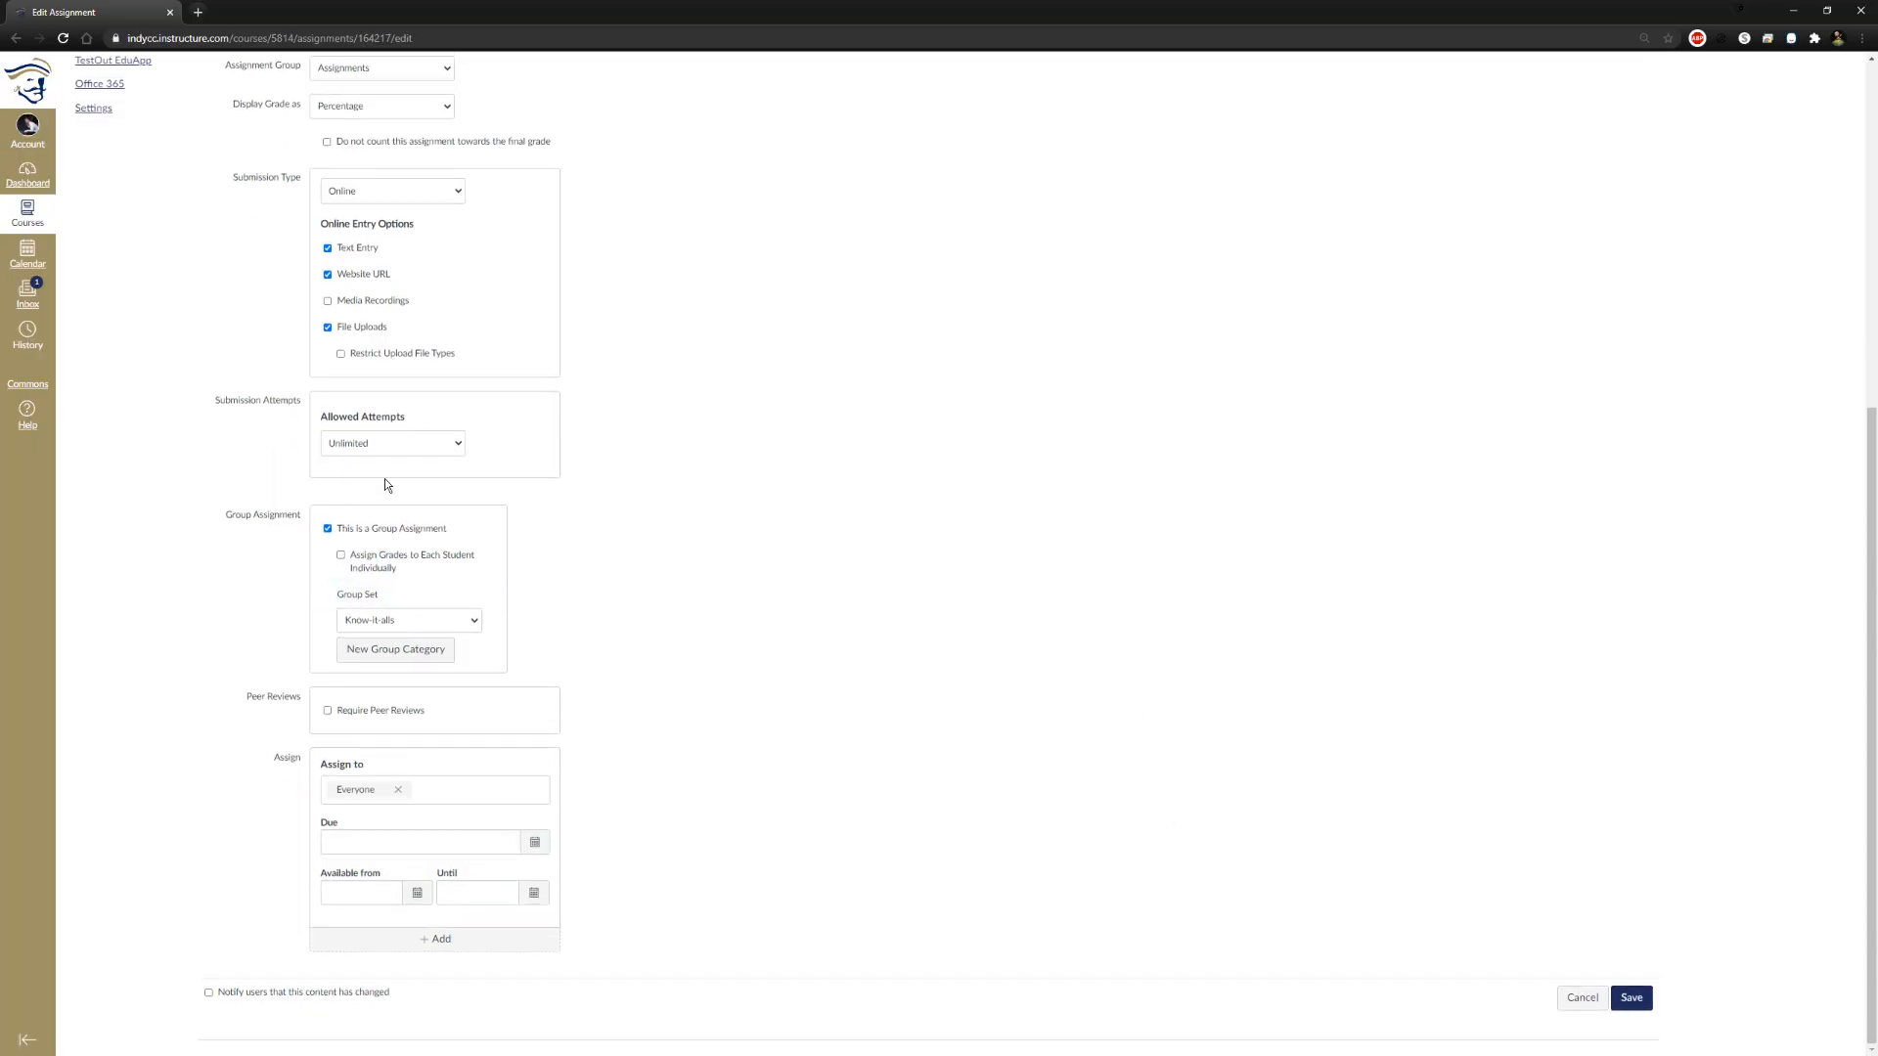
click(420, 650)
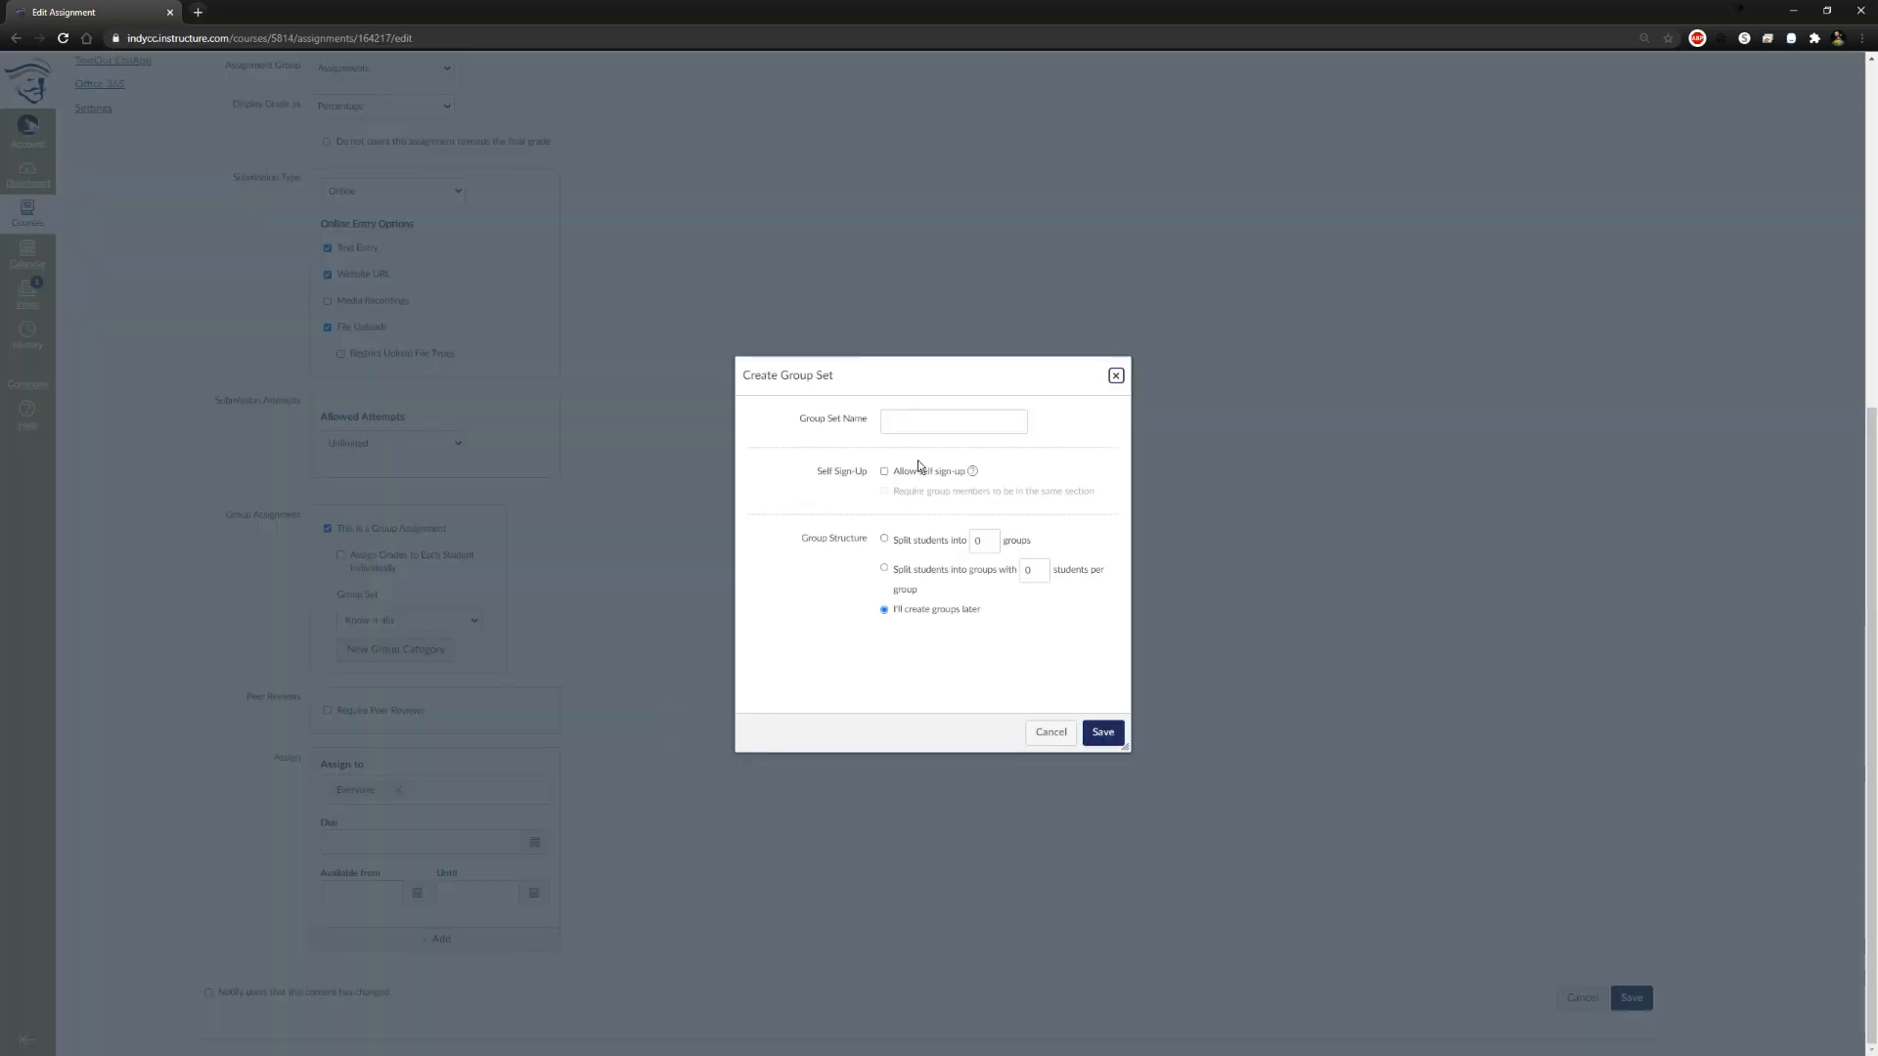
click(932, 423)
click(1116, 376)
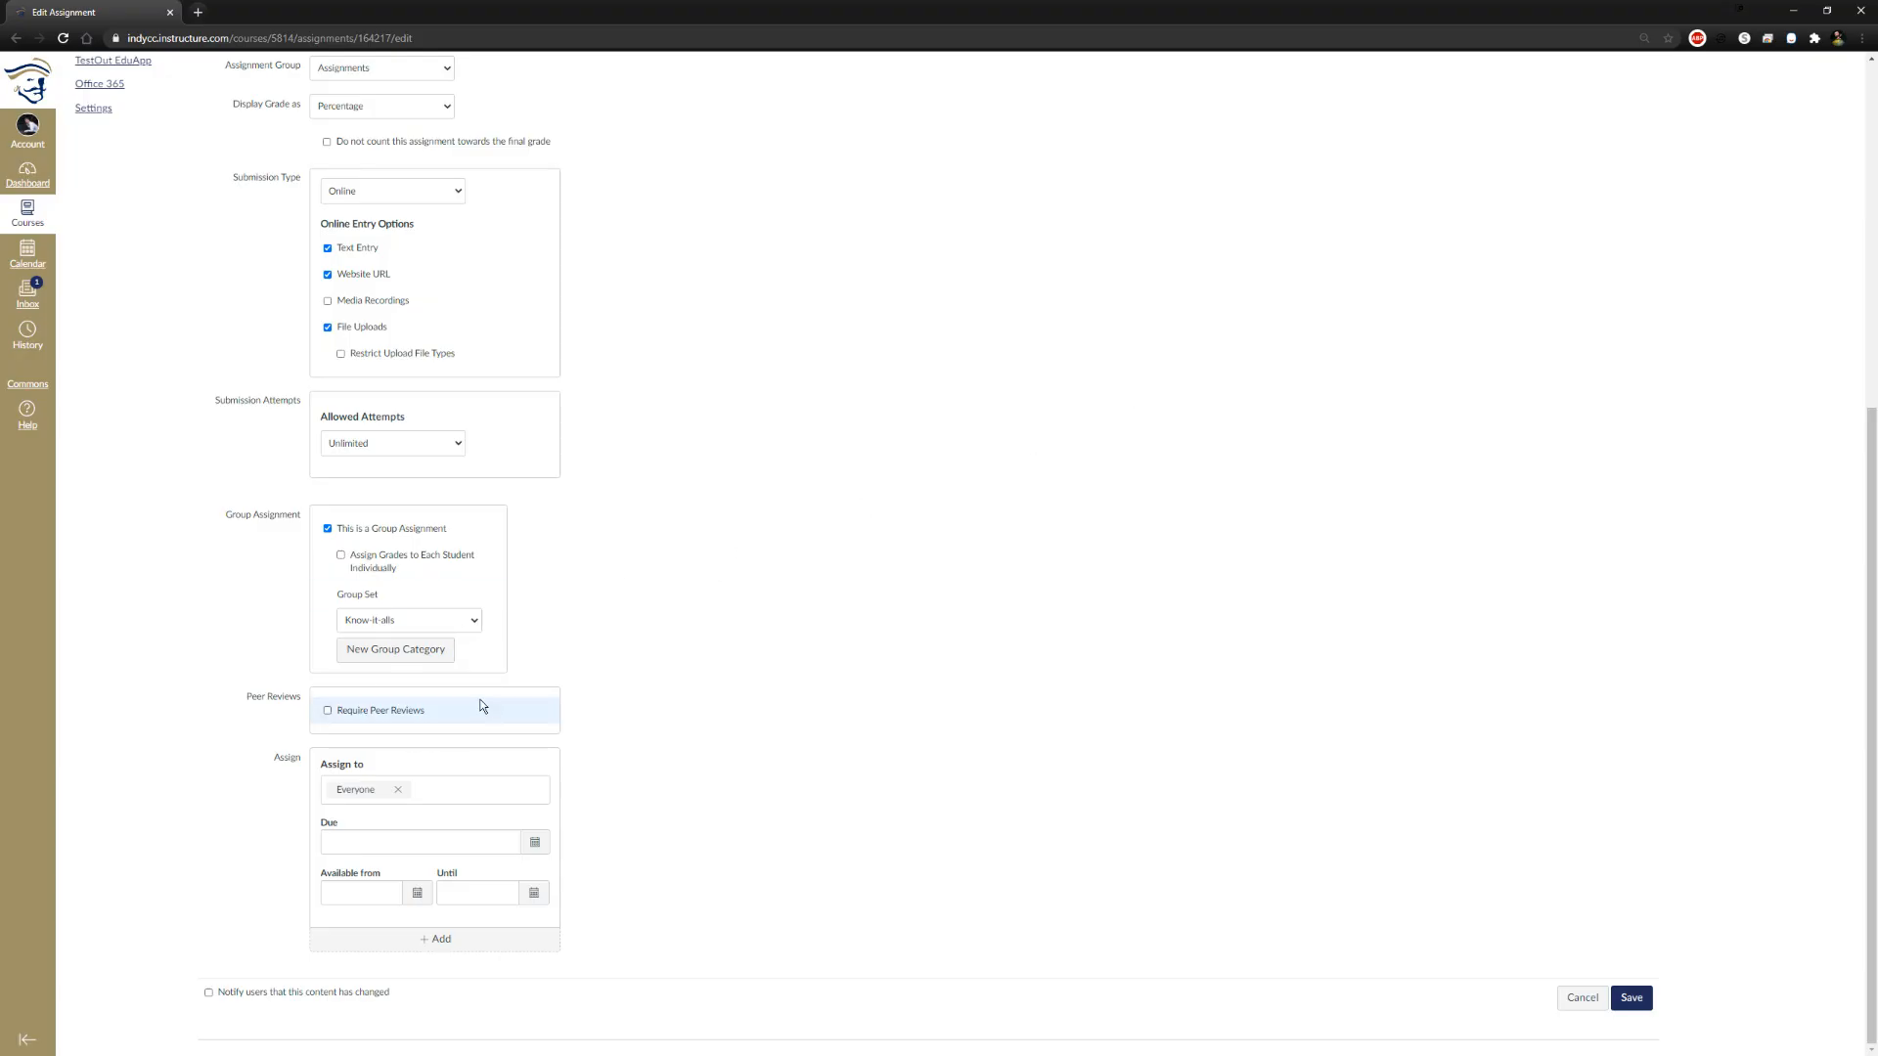
Assign grades to each student individually, save the Written Prompt assignment, and return to the course modules
click(458, 564)
scroll(849, 929, up, 4)
scroll(669, 765, down, 4)
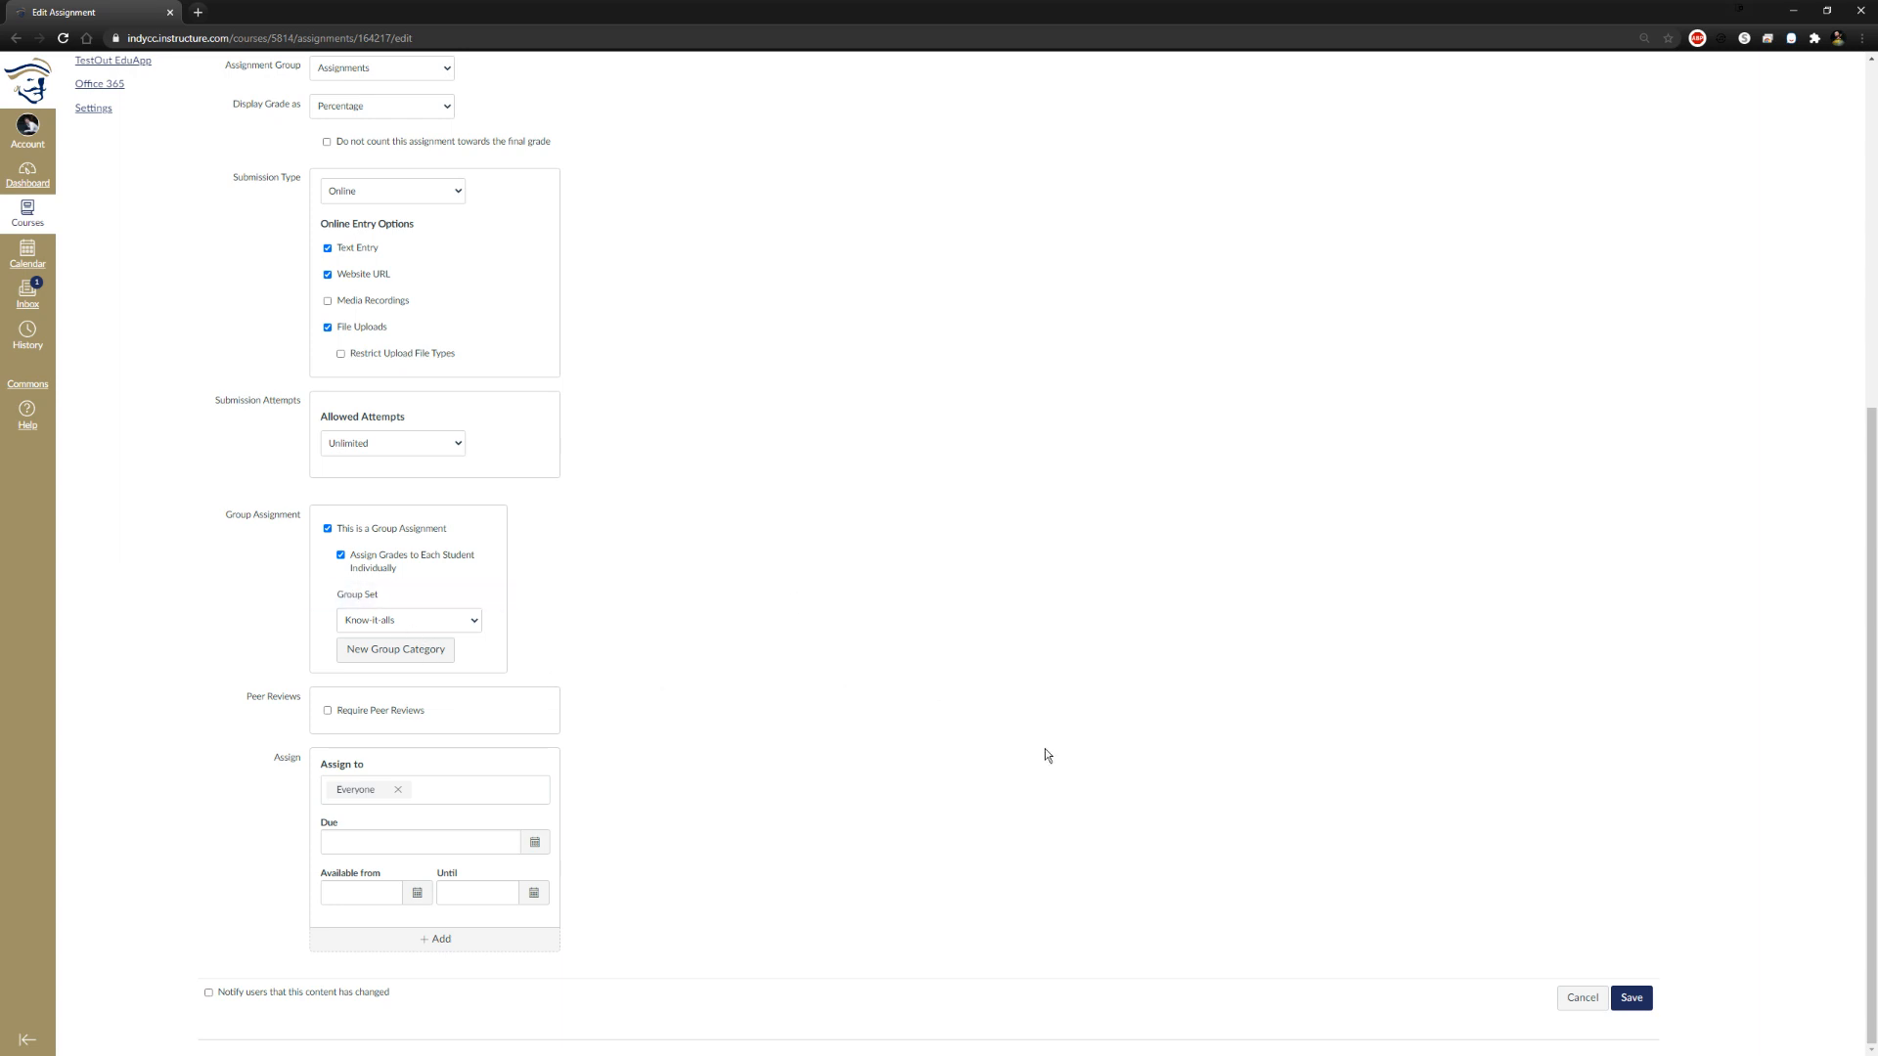
click(1631, 998)
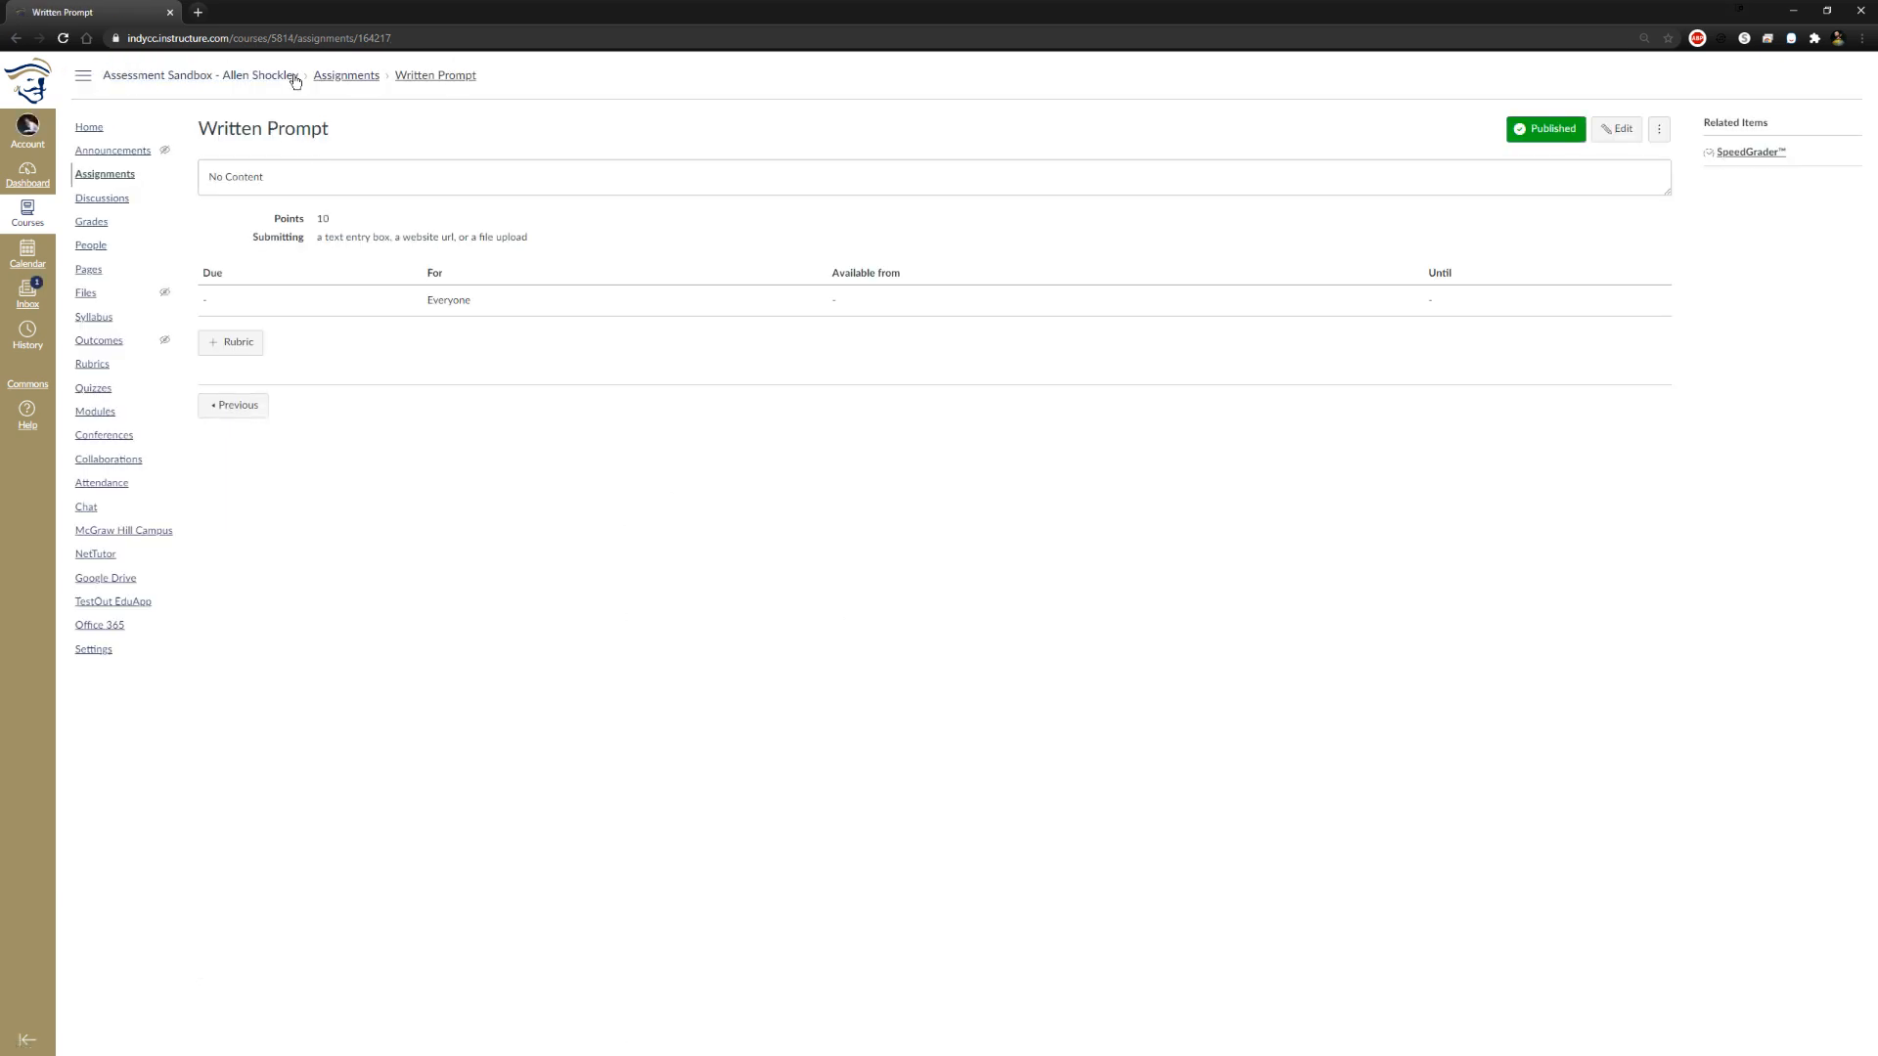
click(95, 411)
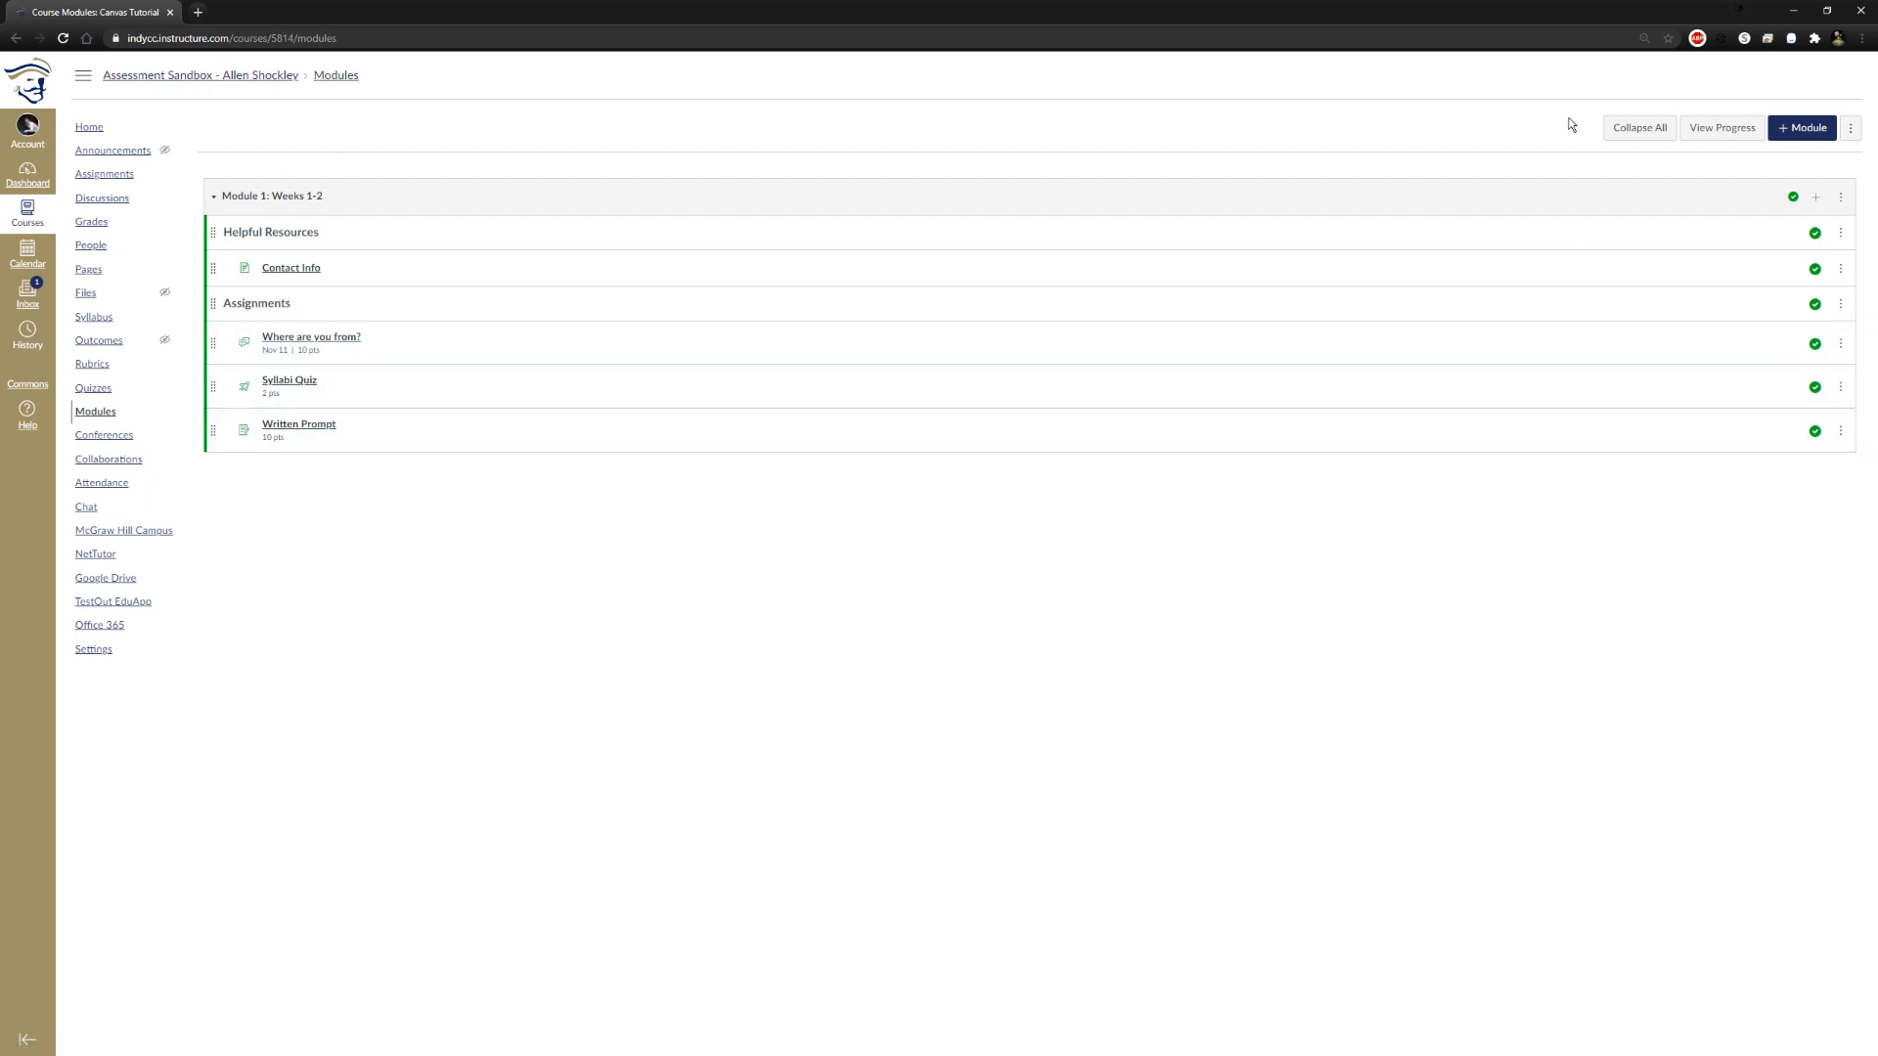
Examine the item types available to add to Module 1: Weeks 1-2 and close the form without adding anything
click(1815, 196)
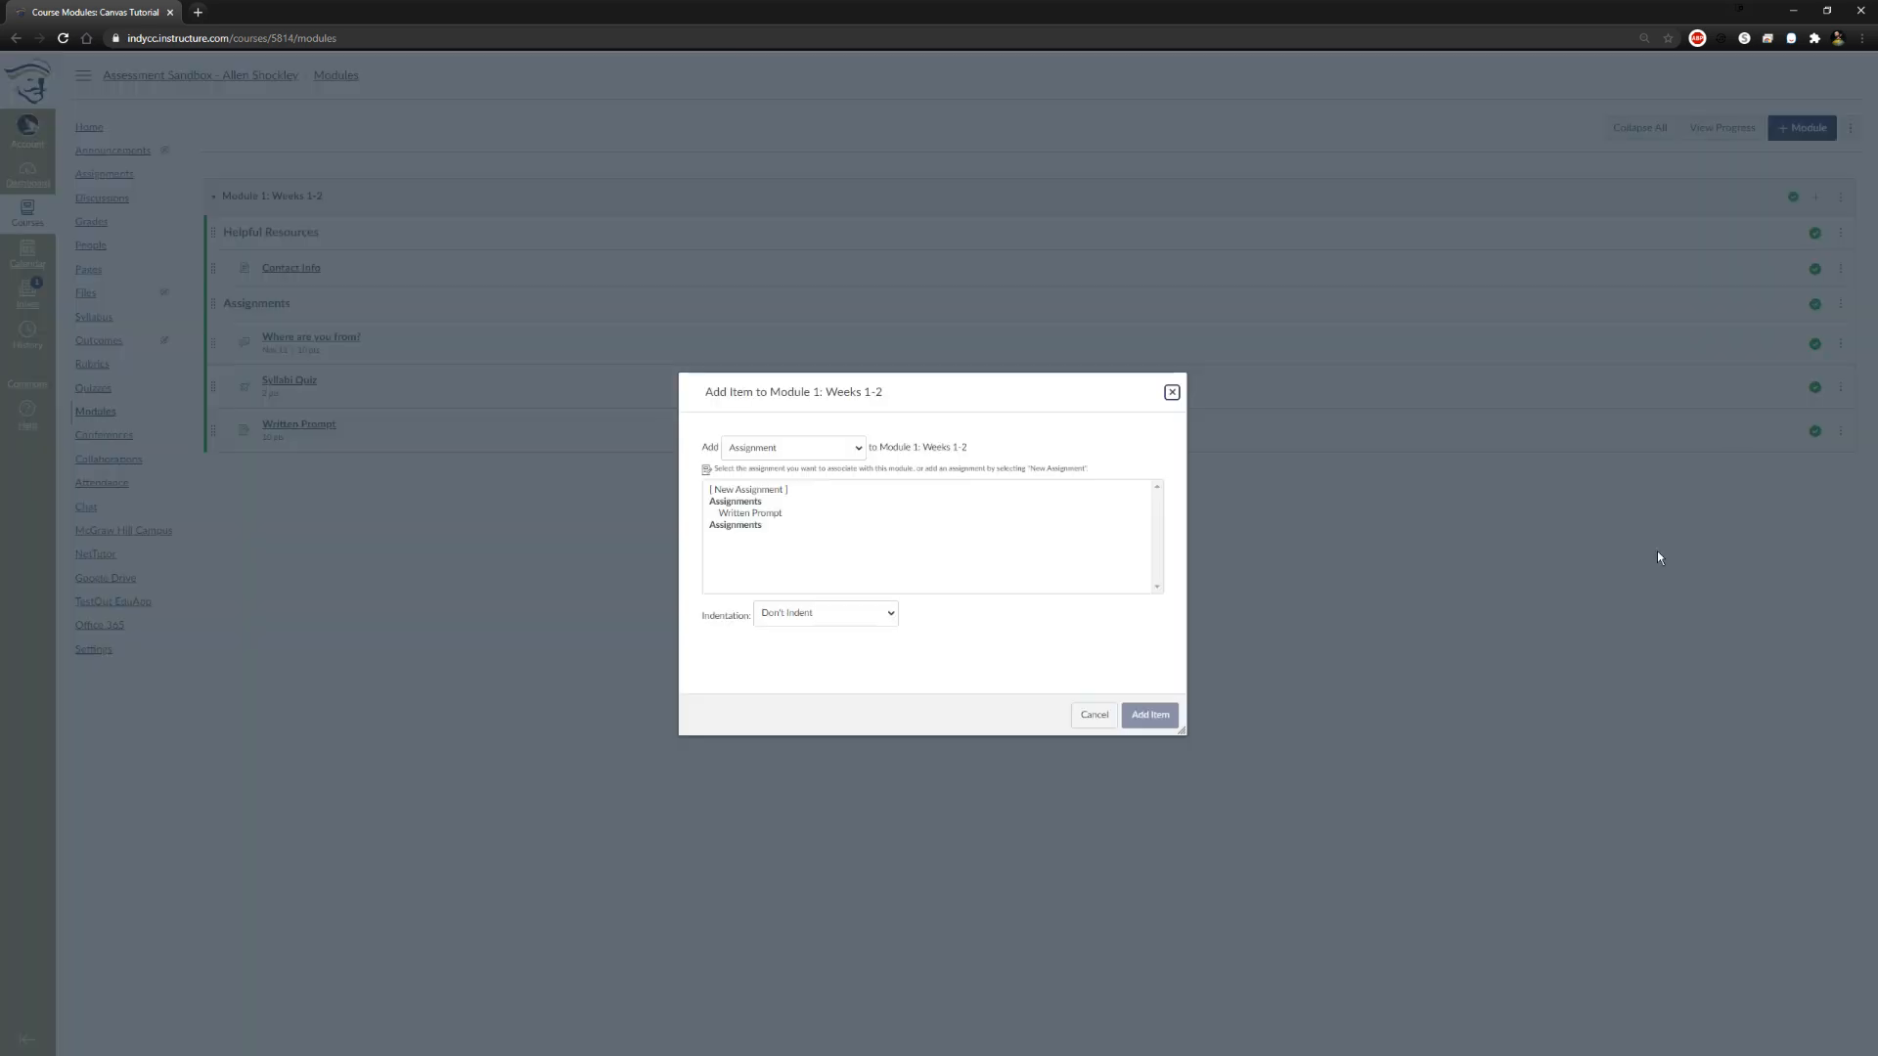
click(819, 449)
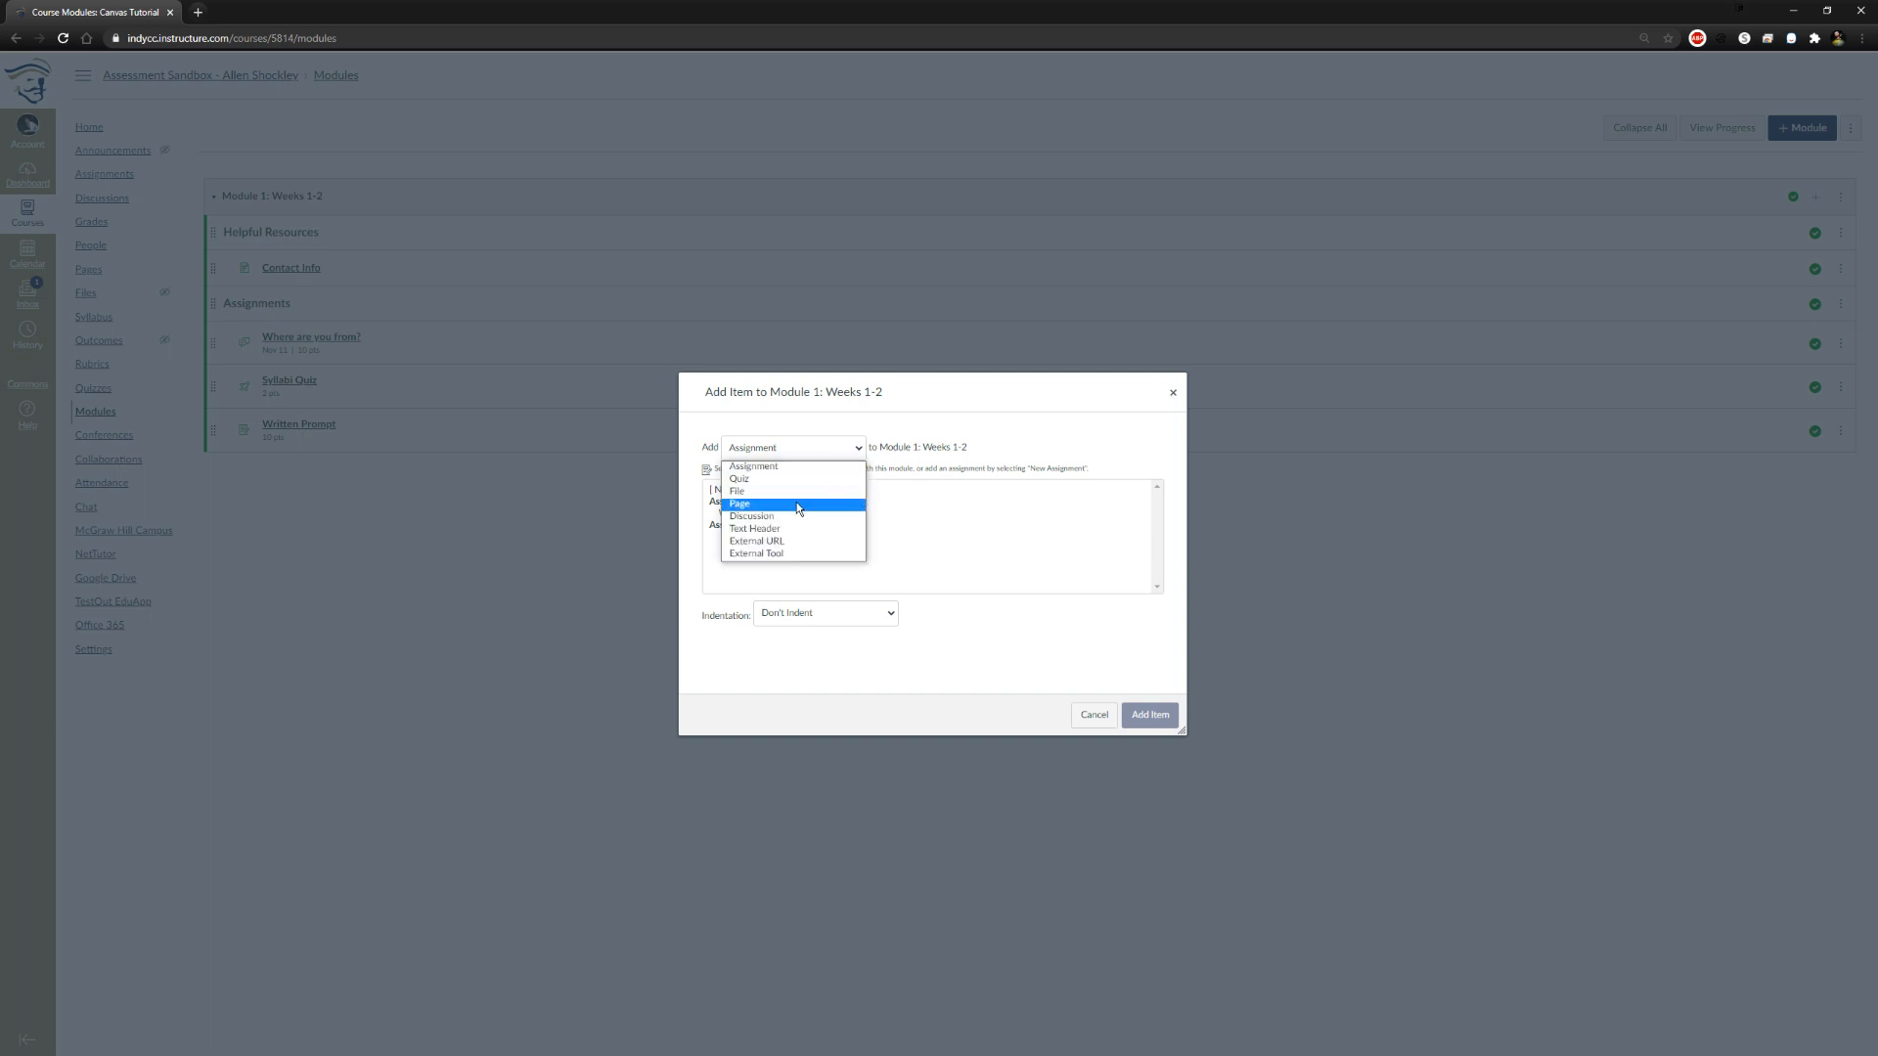
click(1046, 725)
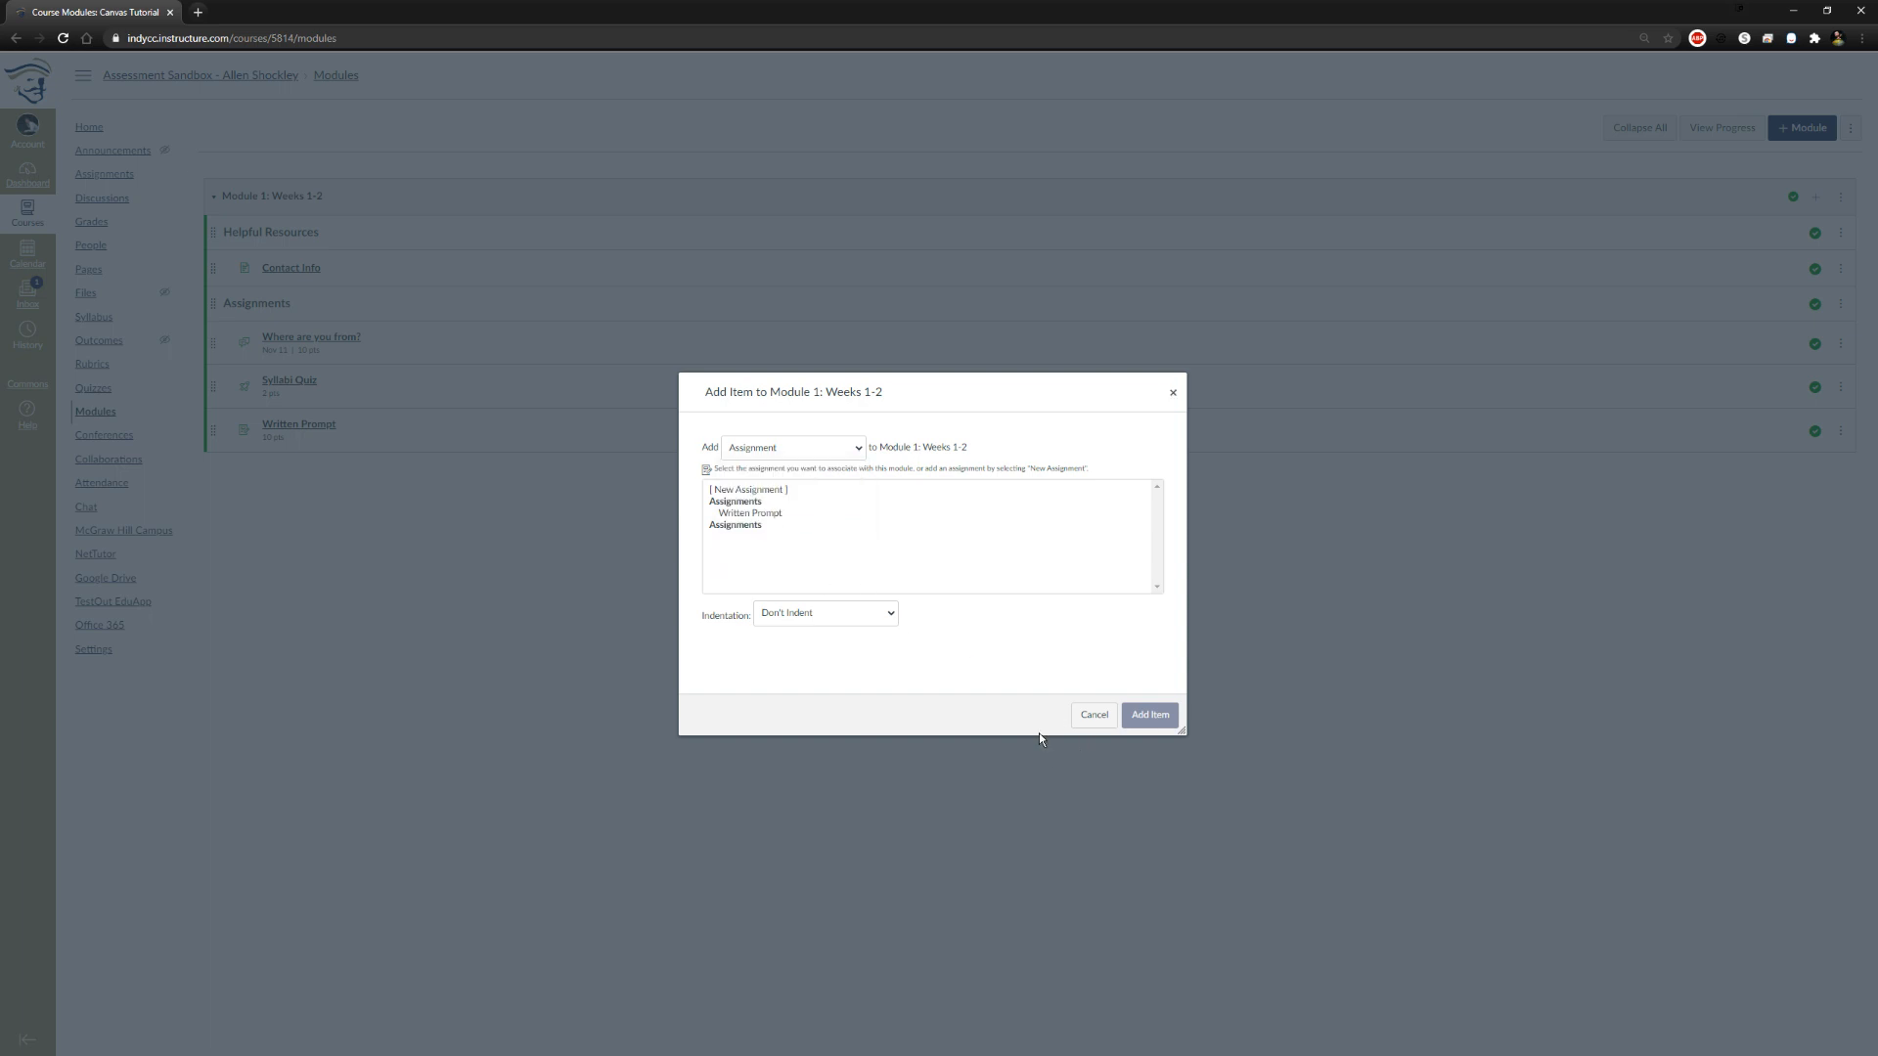
click(1093, 715)
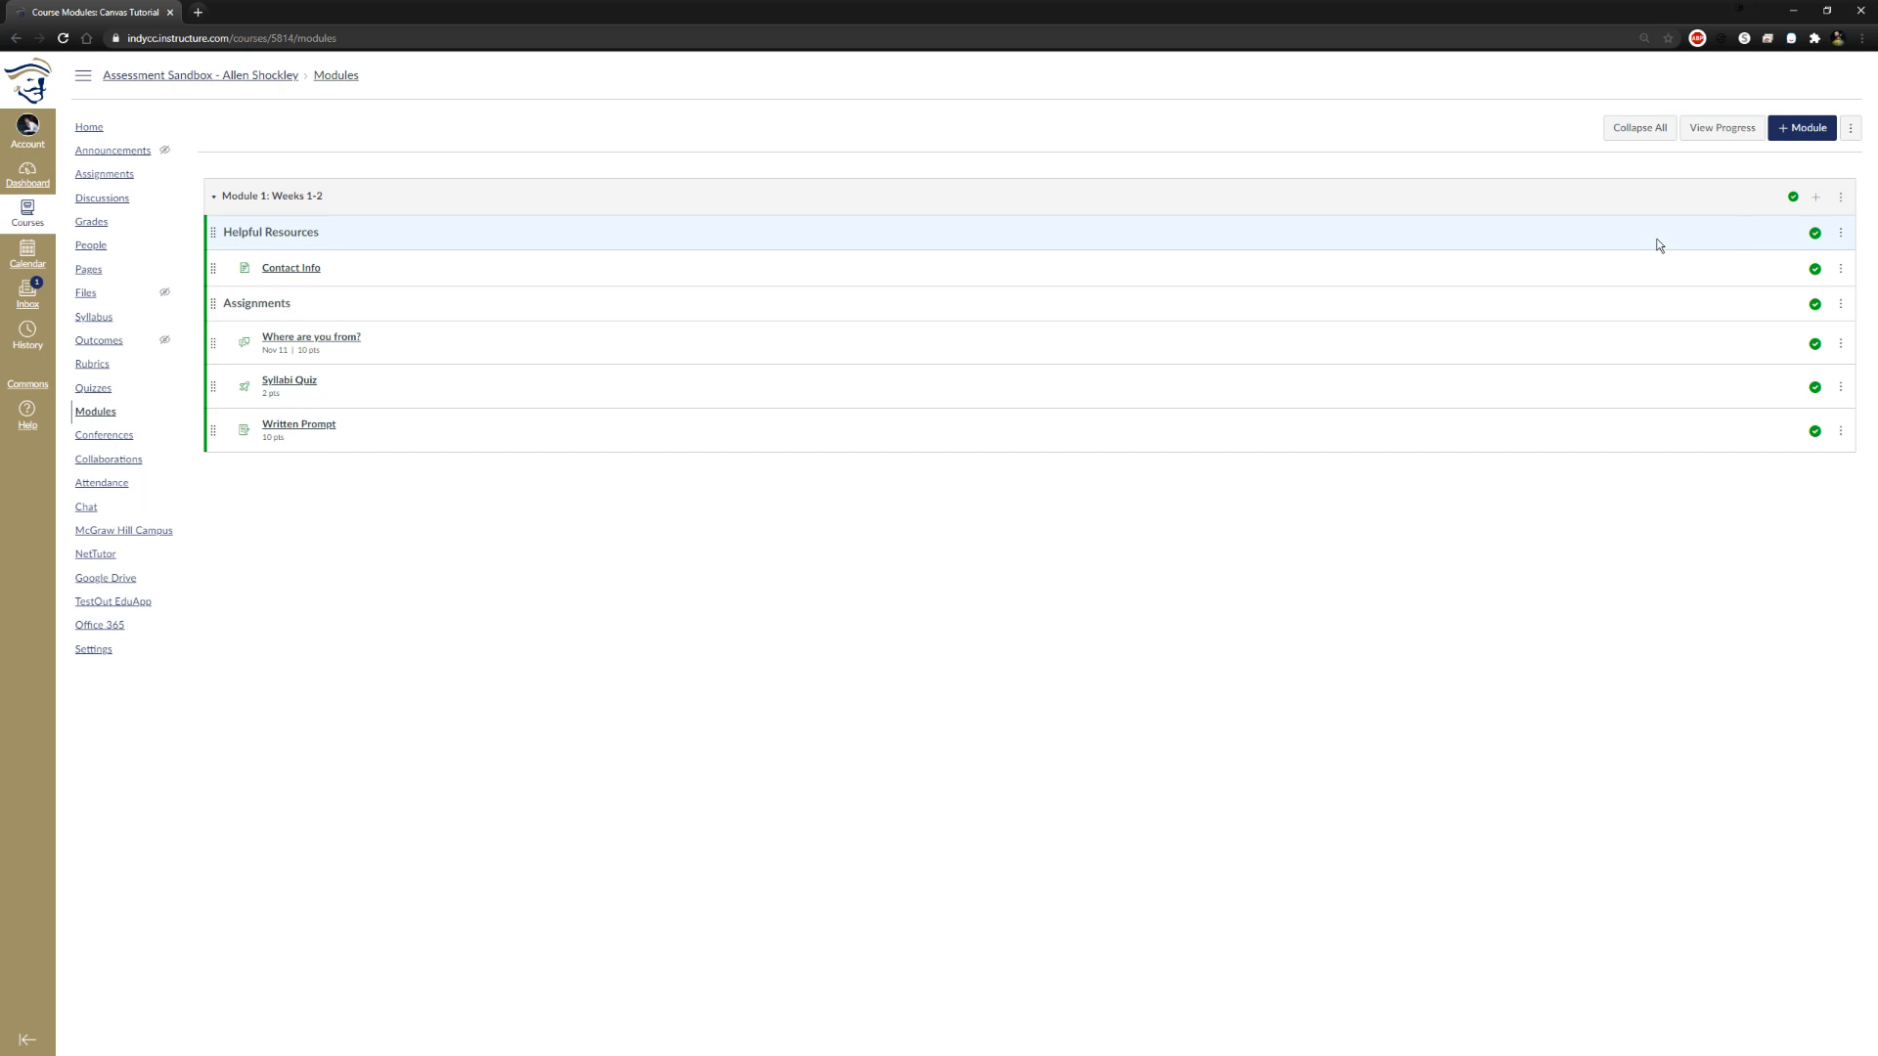
Create a module named "Module 2: Chapter 3 & 4" with Module 1: Weeks 1-2 as its only prerequisite
click(1802, 127)
click(876, 496)
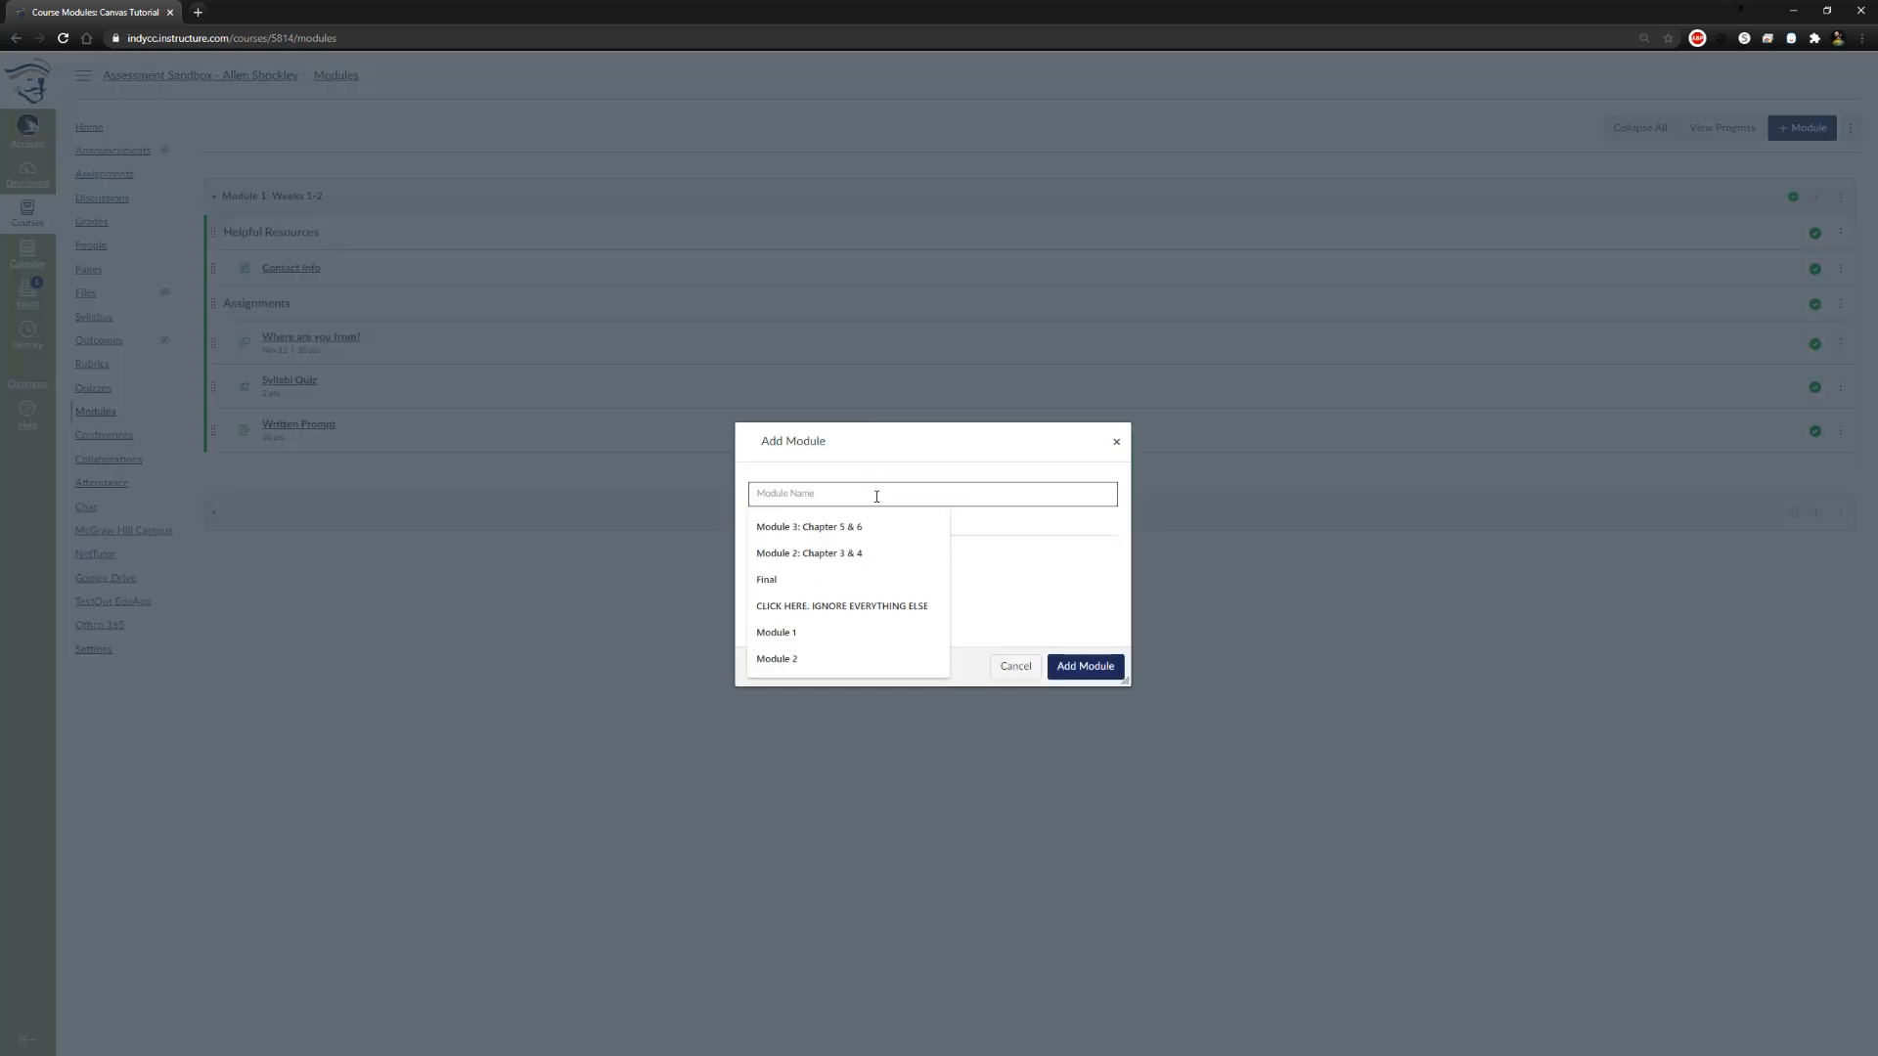
click(844, 554)
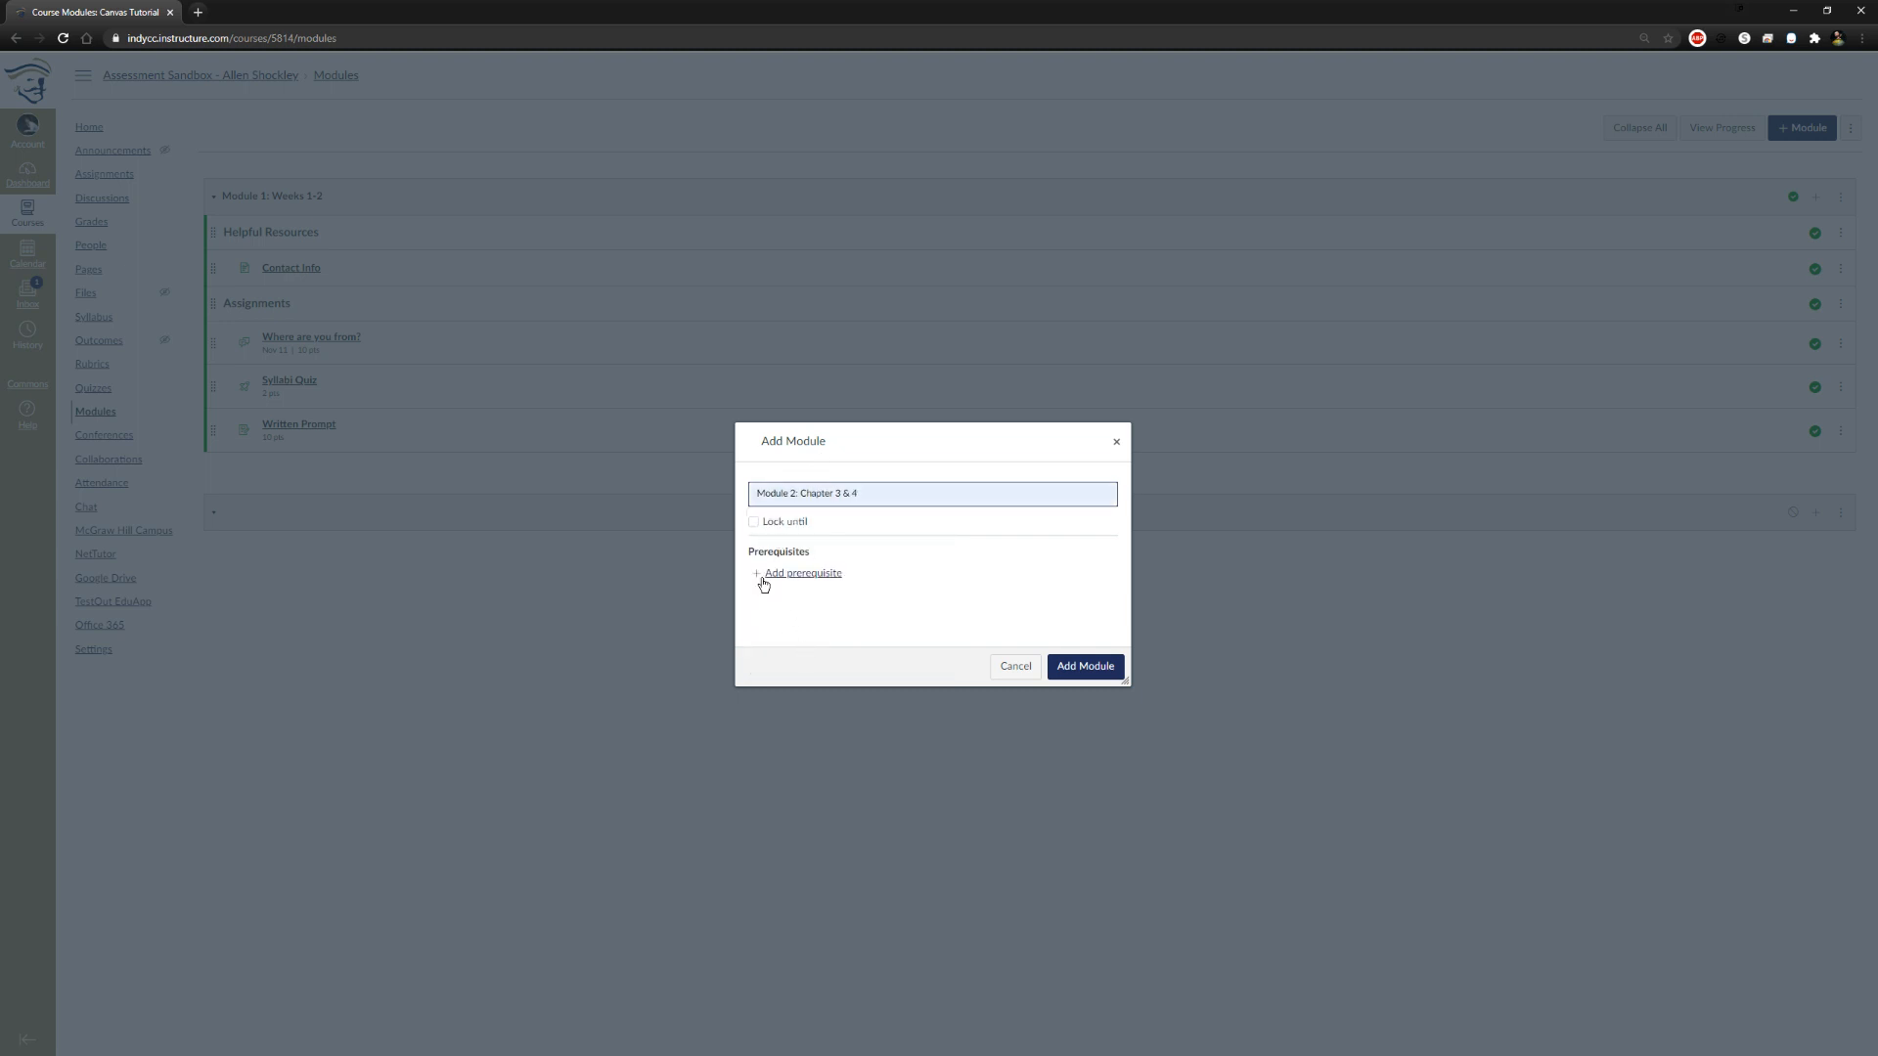
click(764, 584)
click(826, 582)
click(847, 610)
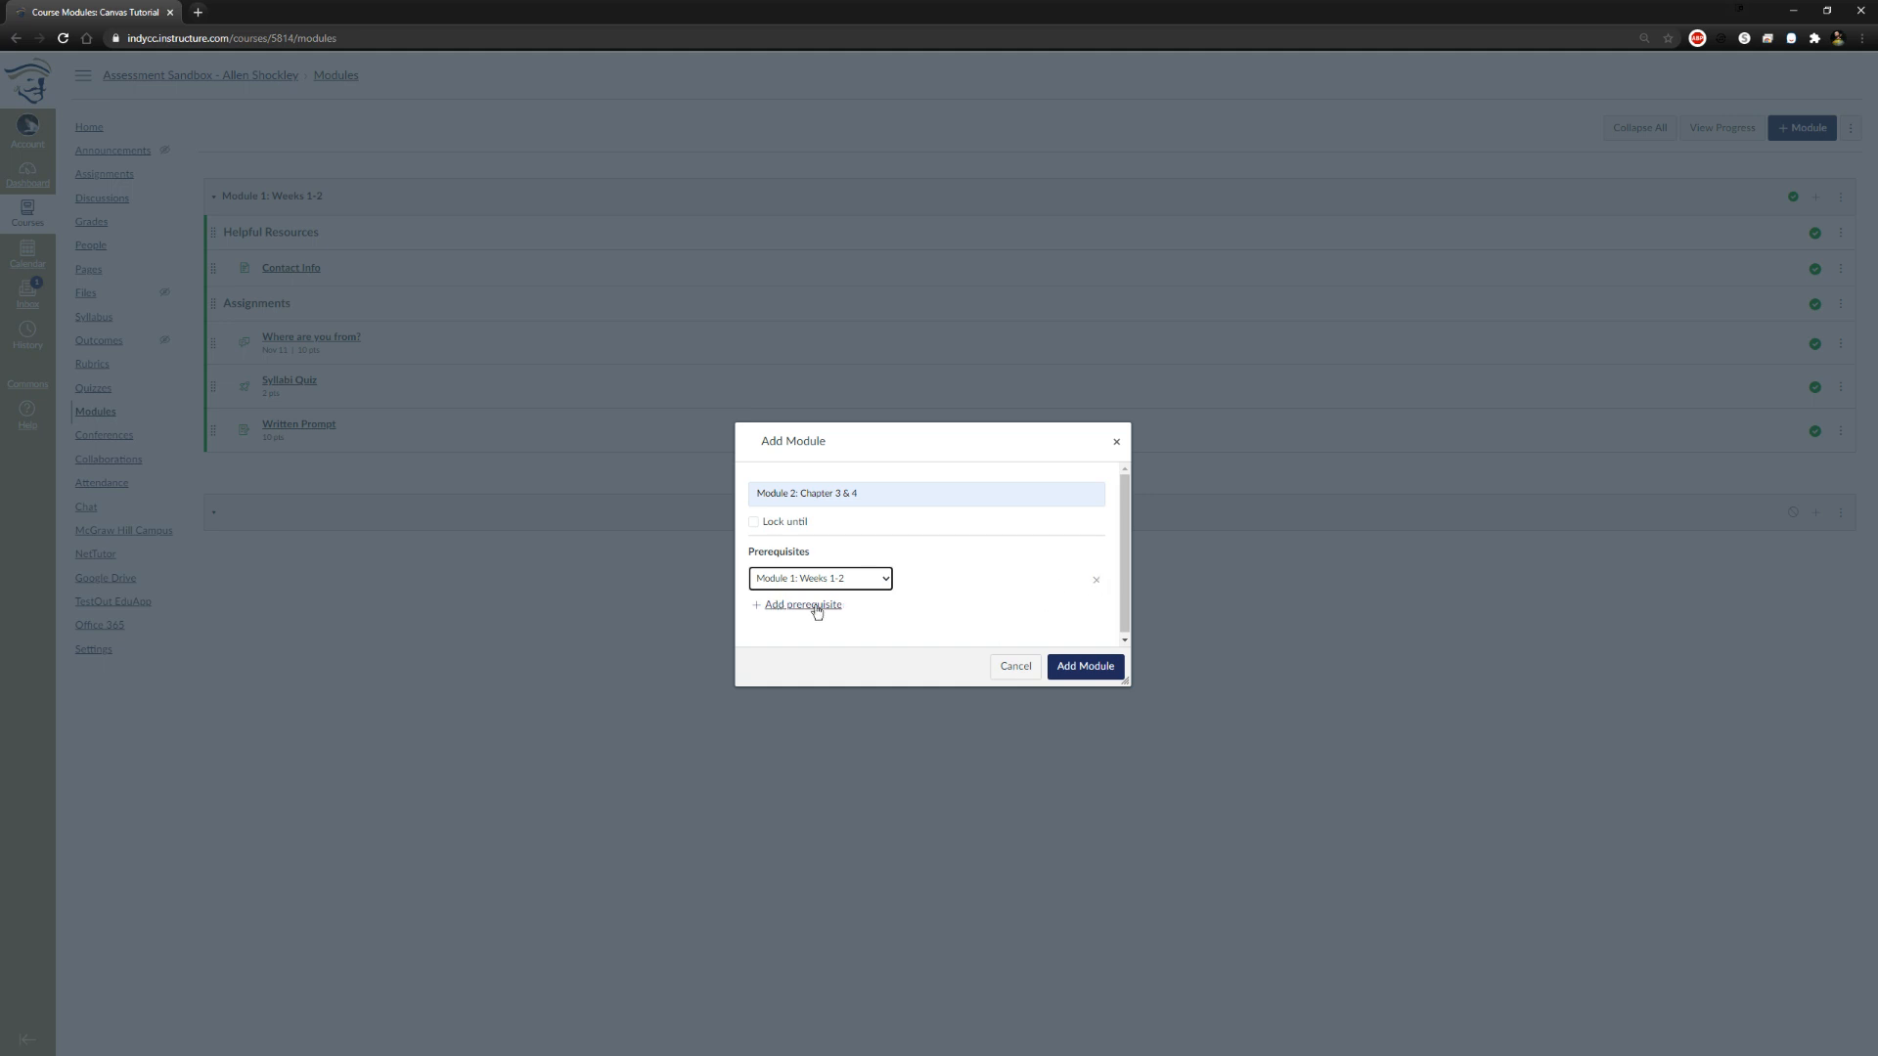
click(812, 607)
click(885, 577)
click(913, 600)
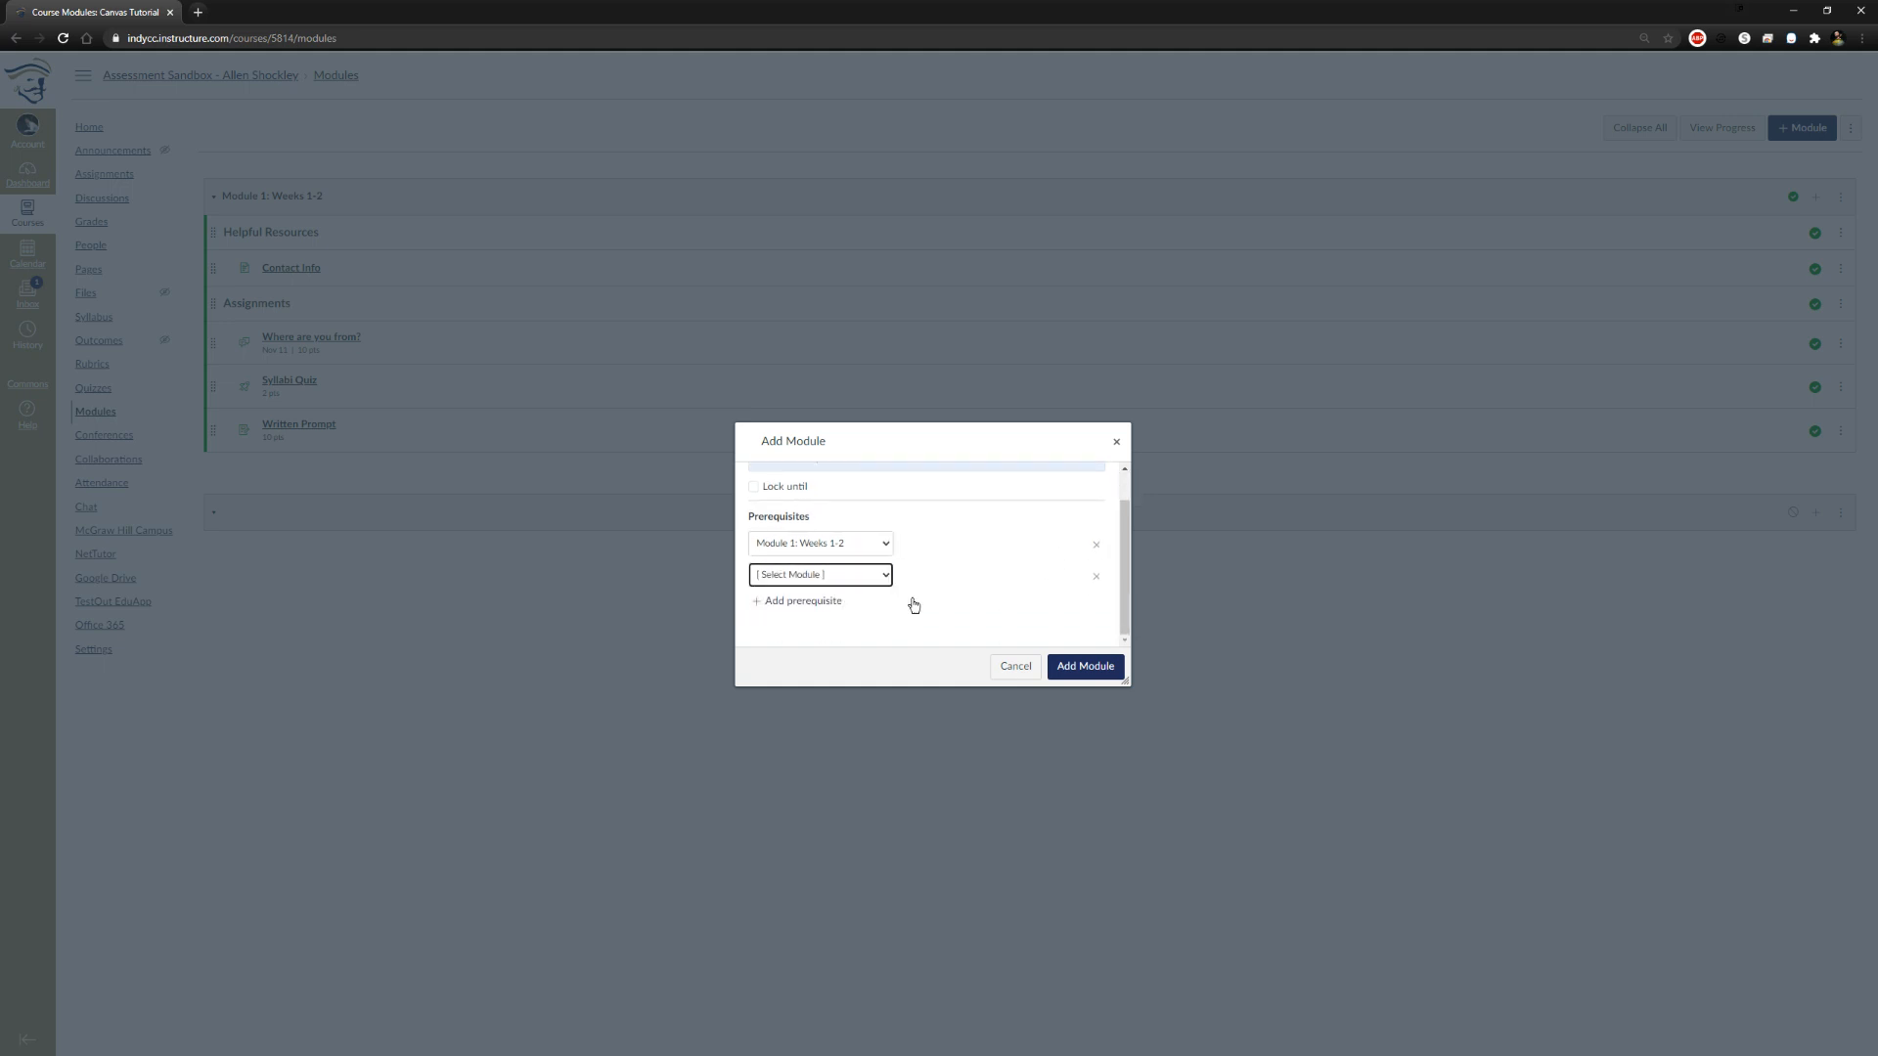
click(1096, 578)
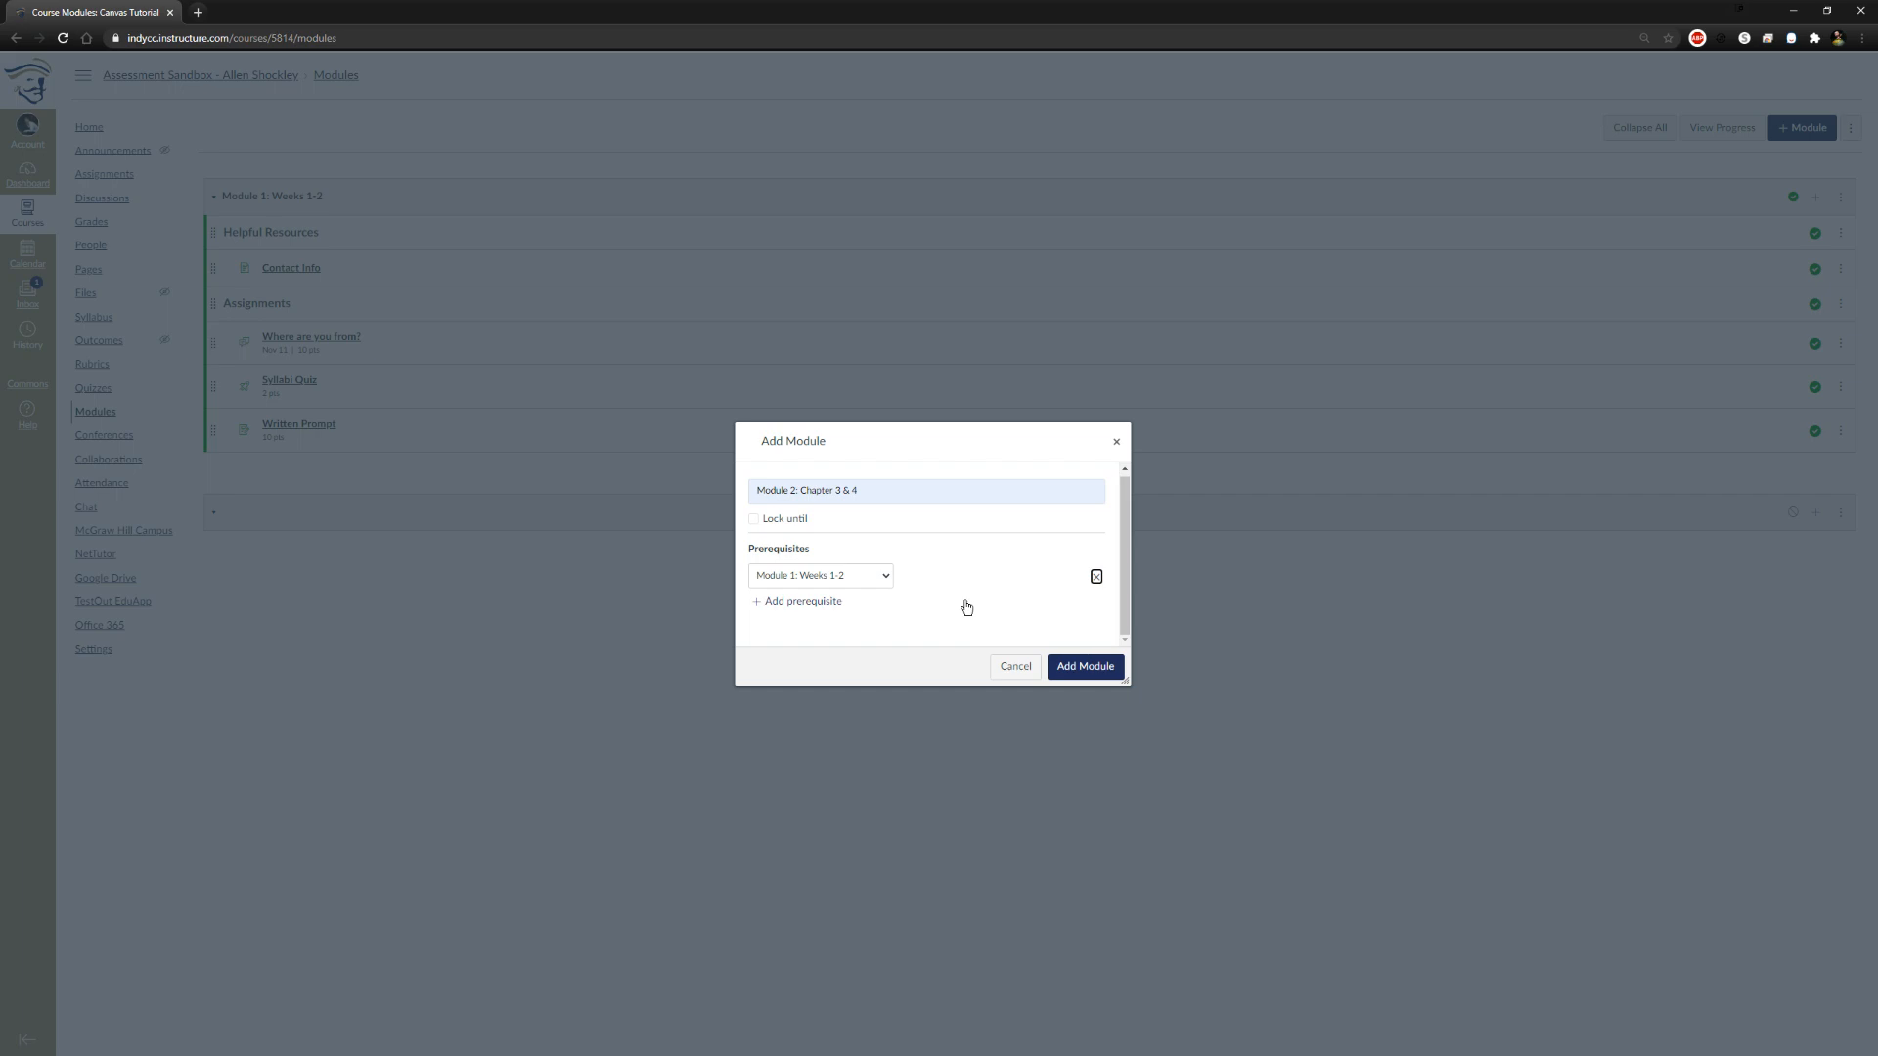
click(1084, 665)
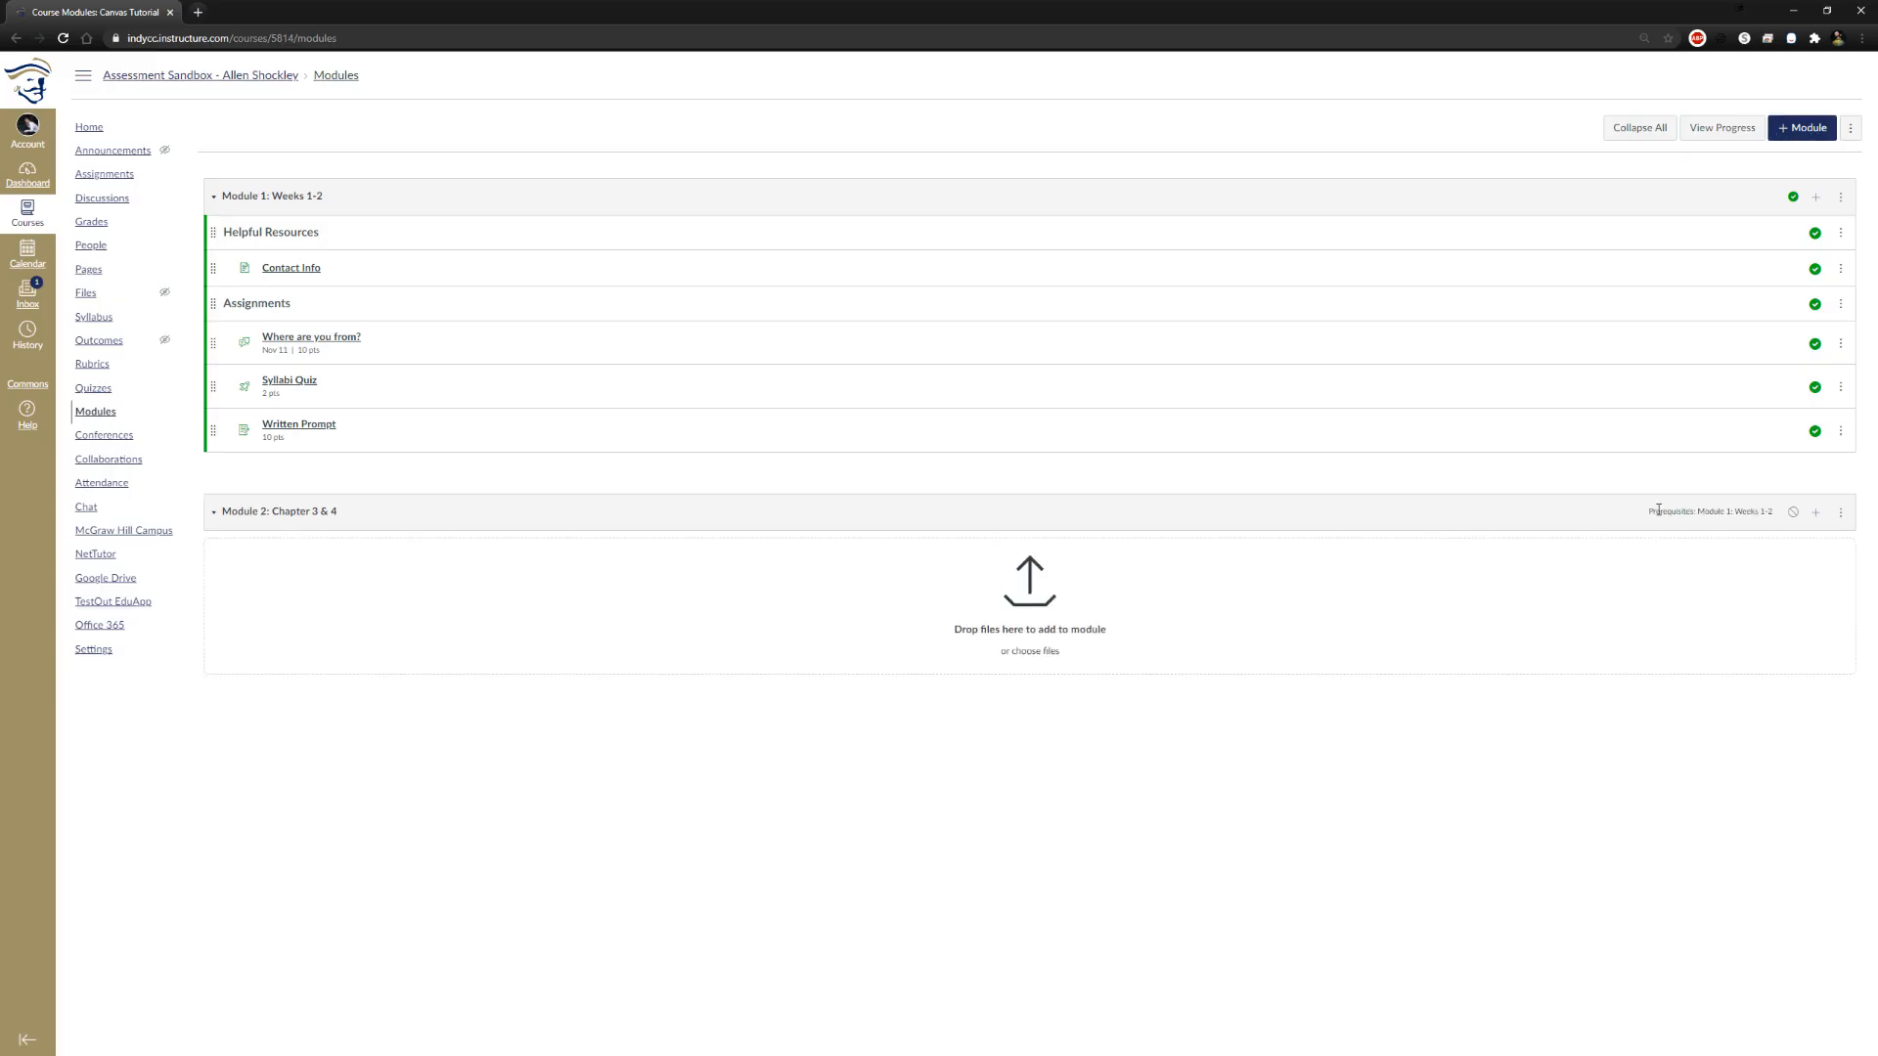
Review the management options of both modules and publish Module 2: Chapter 3 & 4
click(1841, 513)
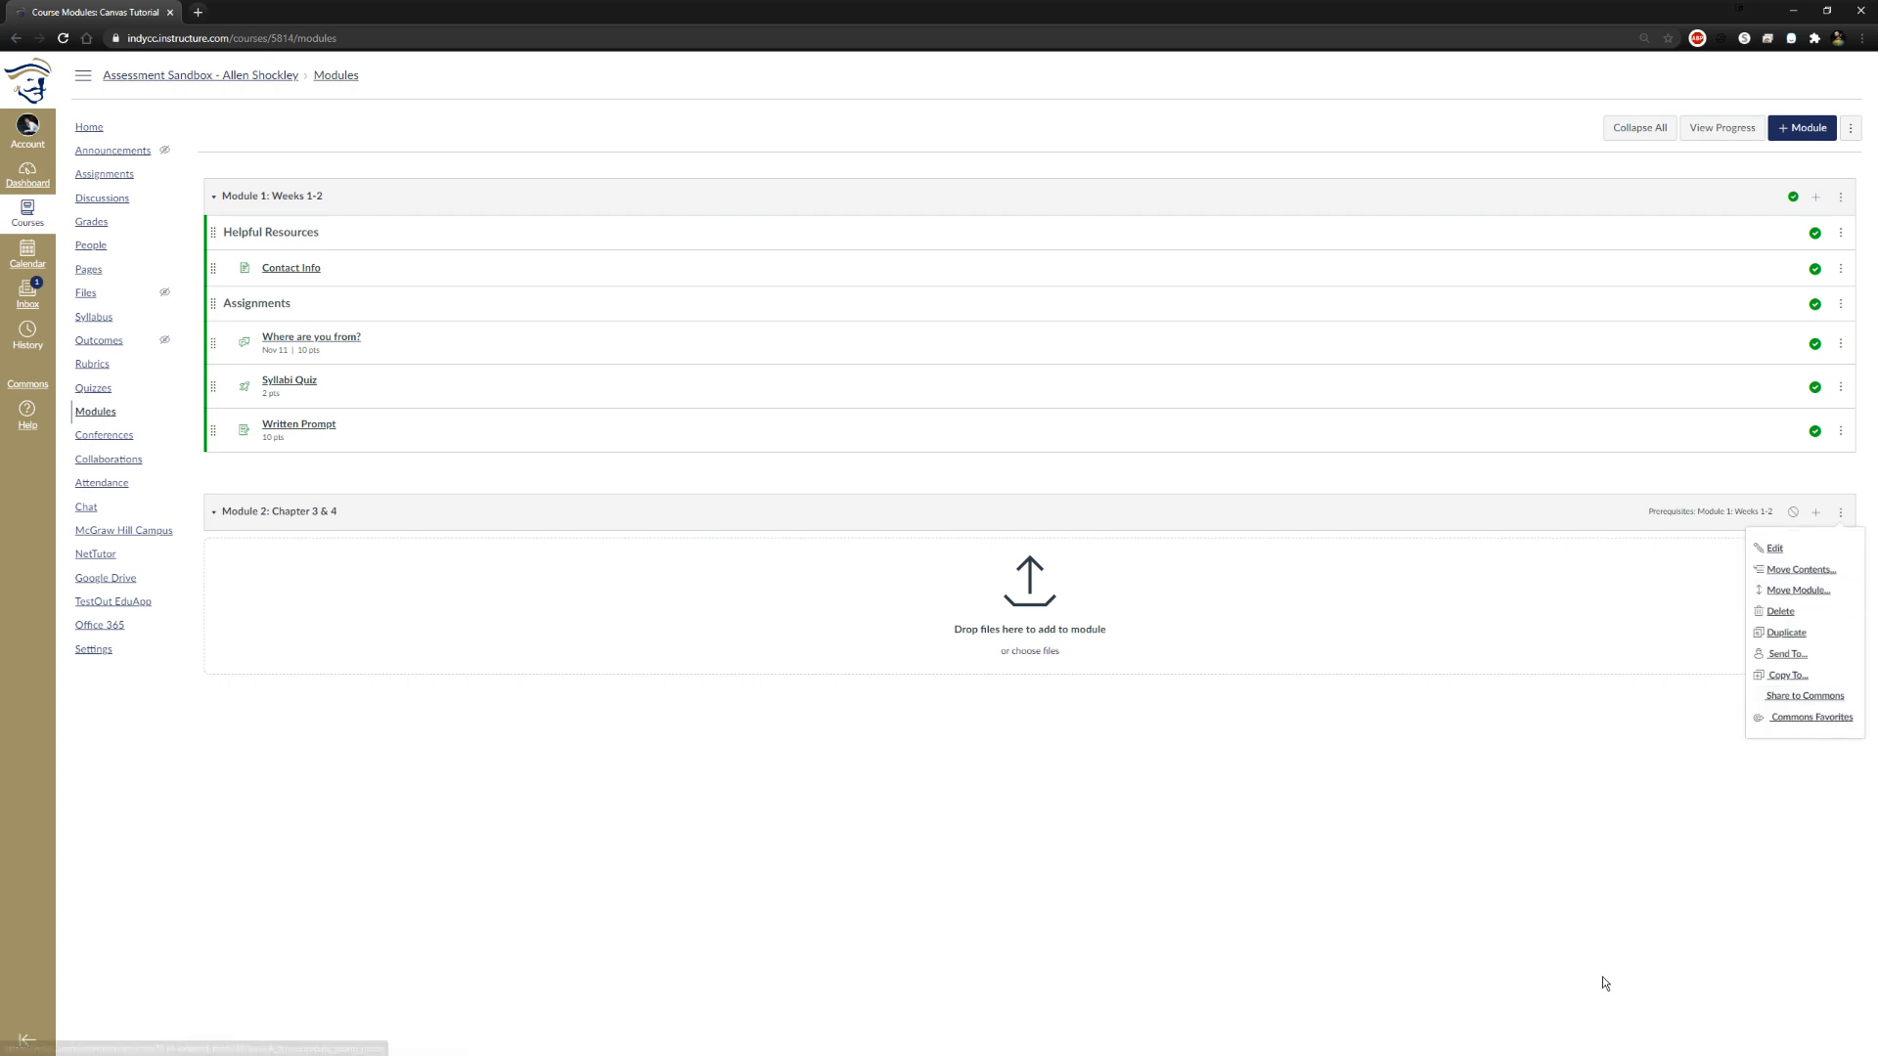
click(1593, 811)
click(1841, 197)
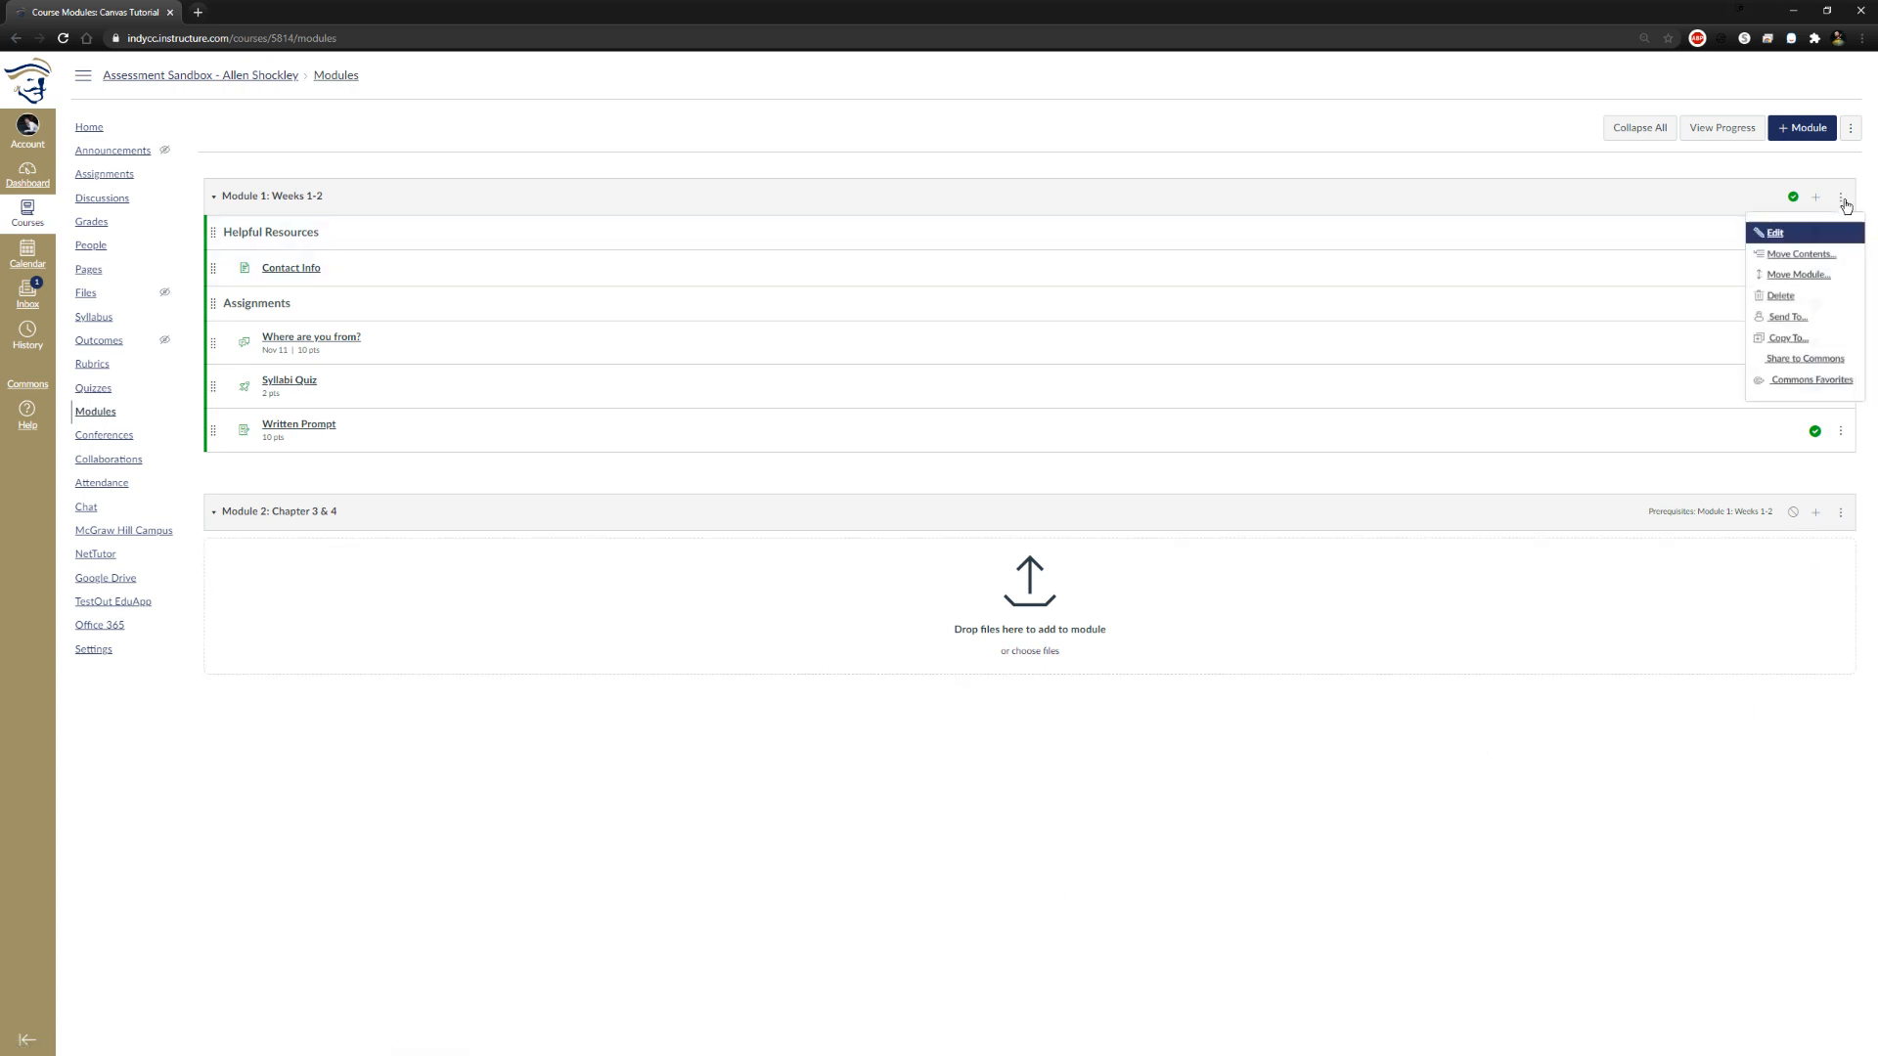
click(1707, 699)
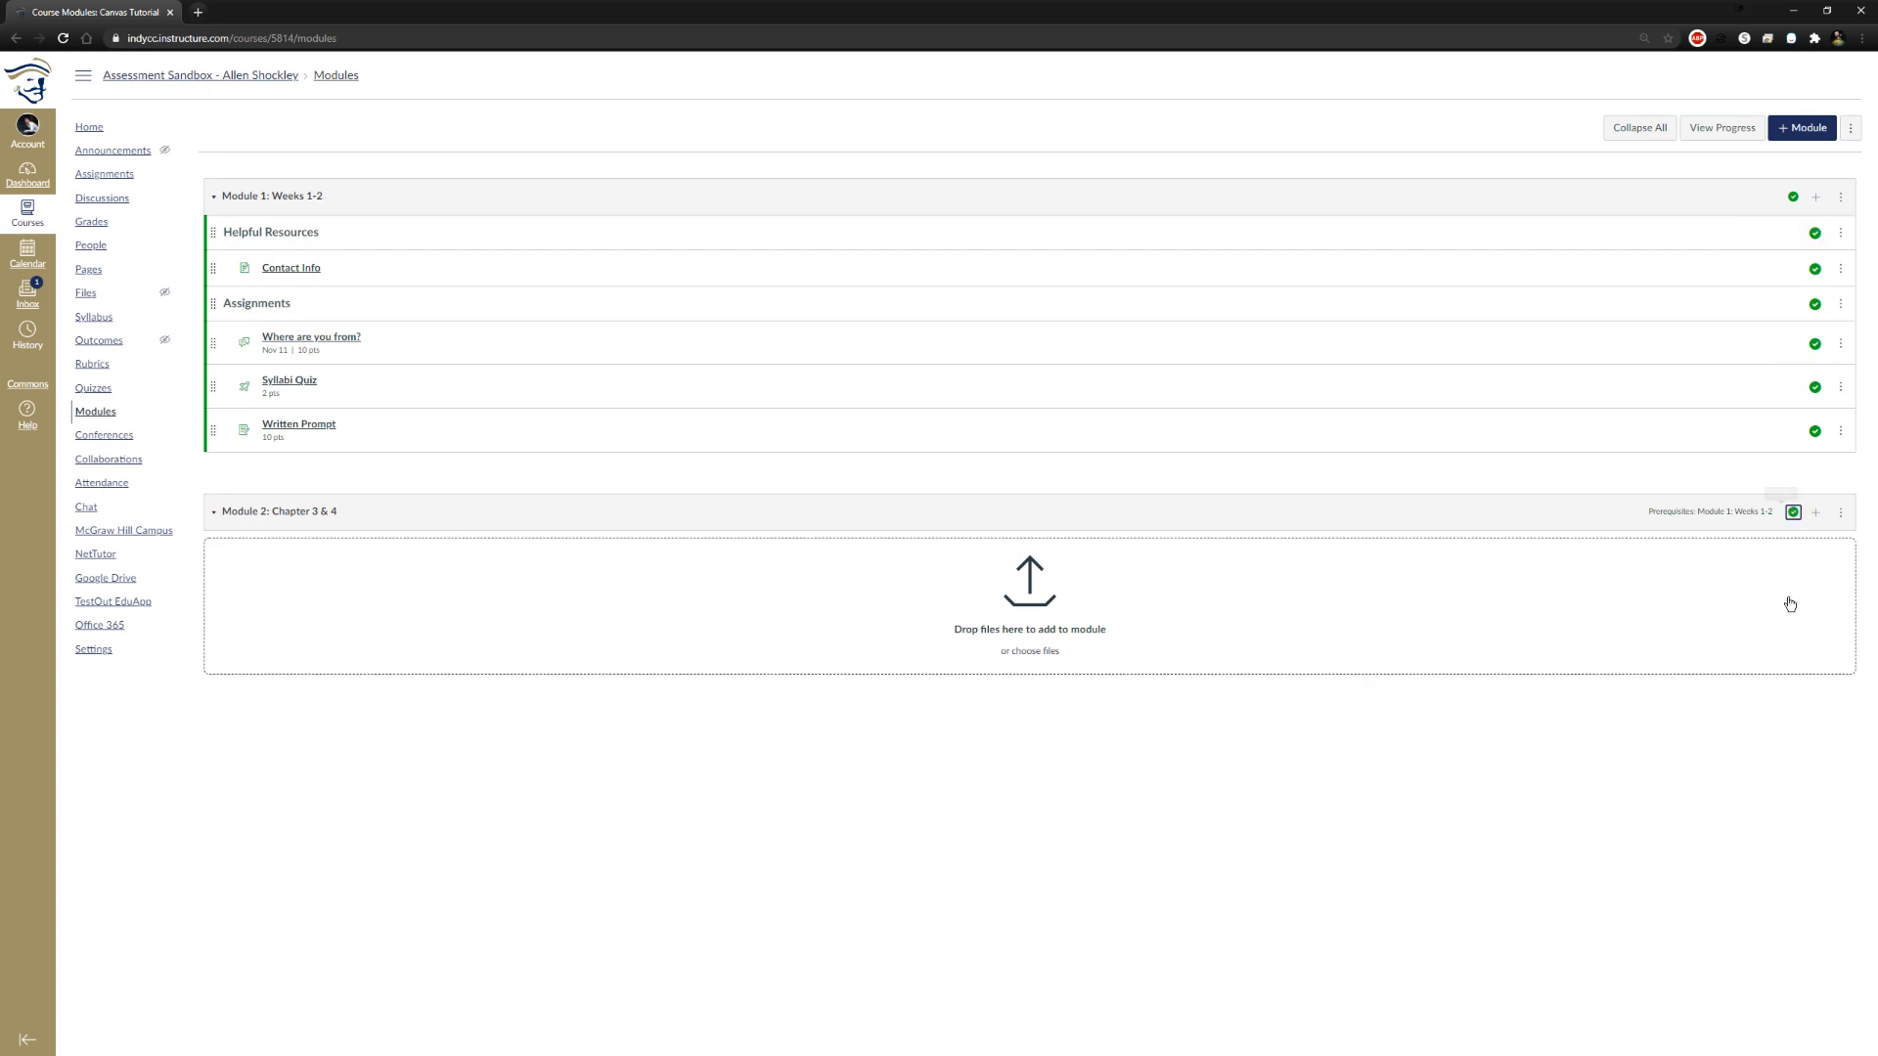
Examine the item types available to add to Module 2: Chapter 3 & 4 and close the form without adding anything
click(1816, 513)
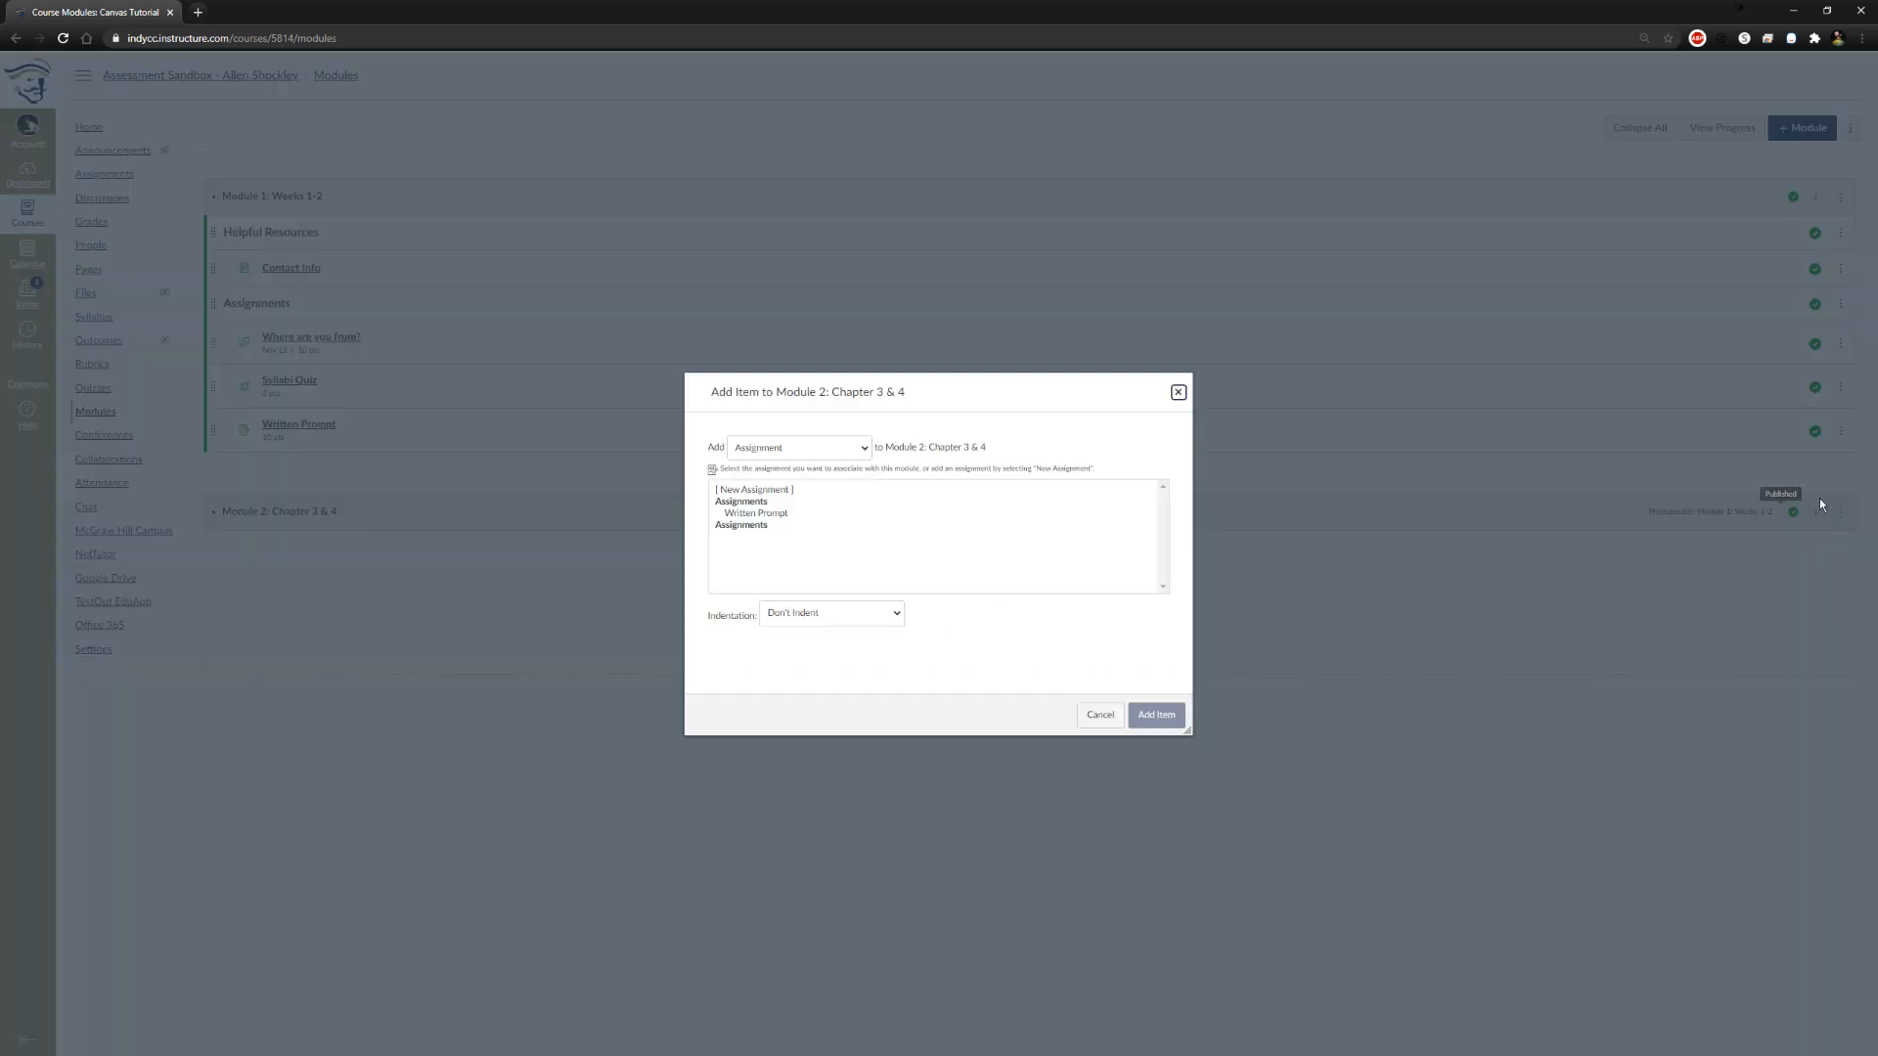
click(813, 449)
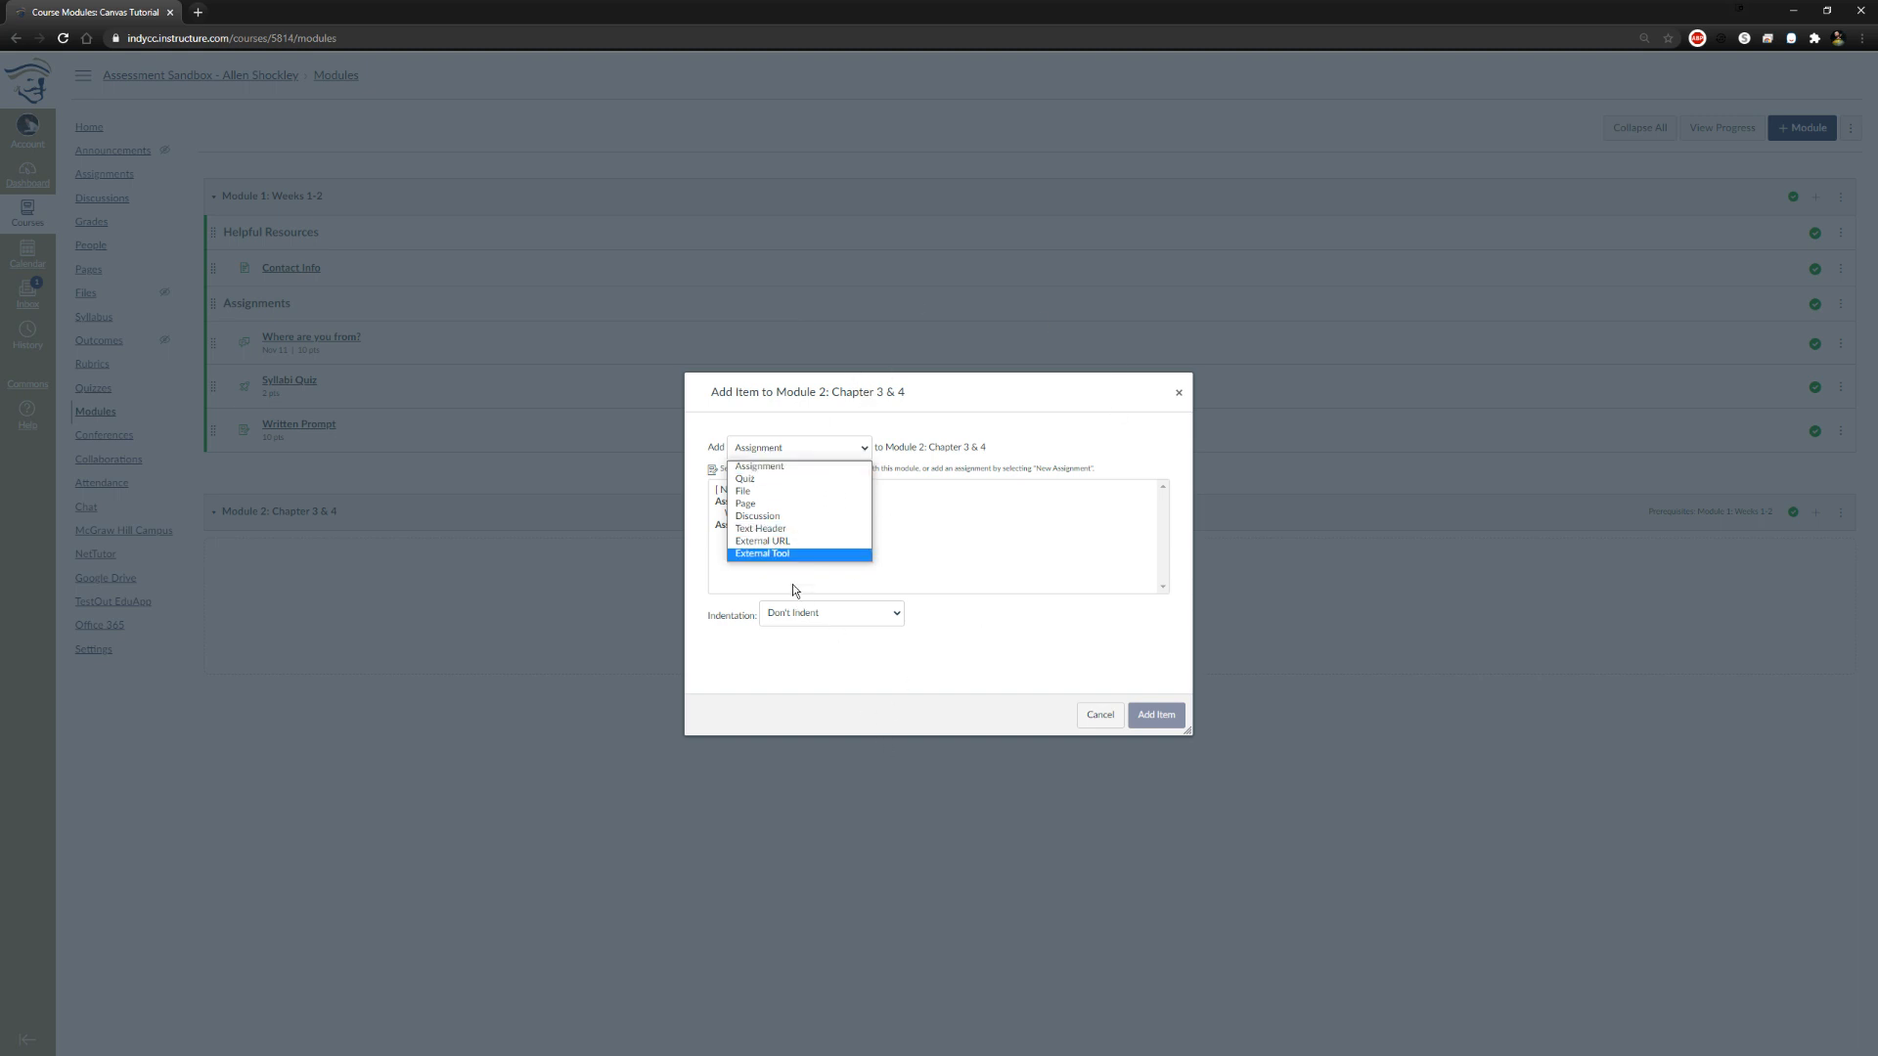
click(1095, 715)
click(1099, 714)
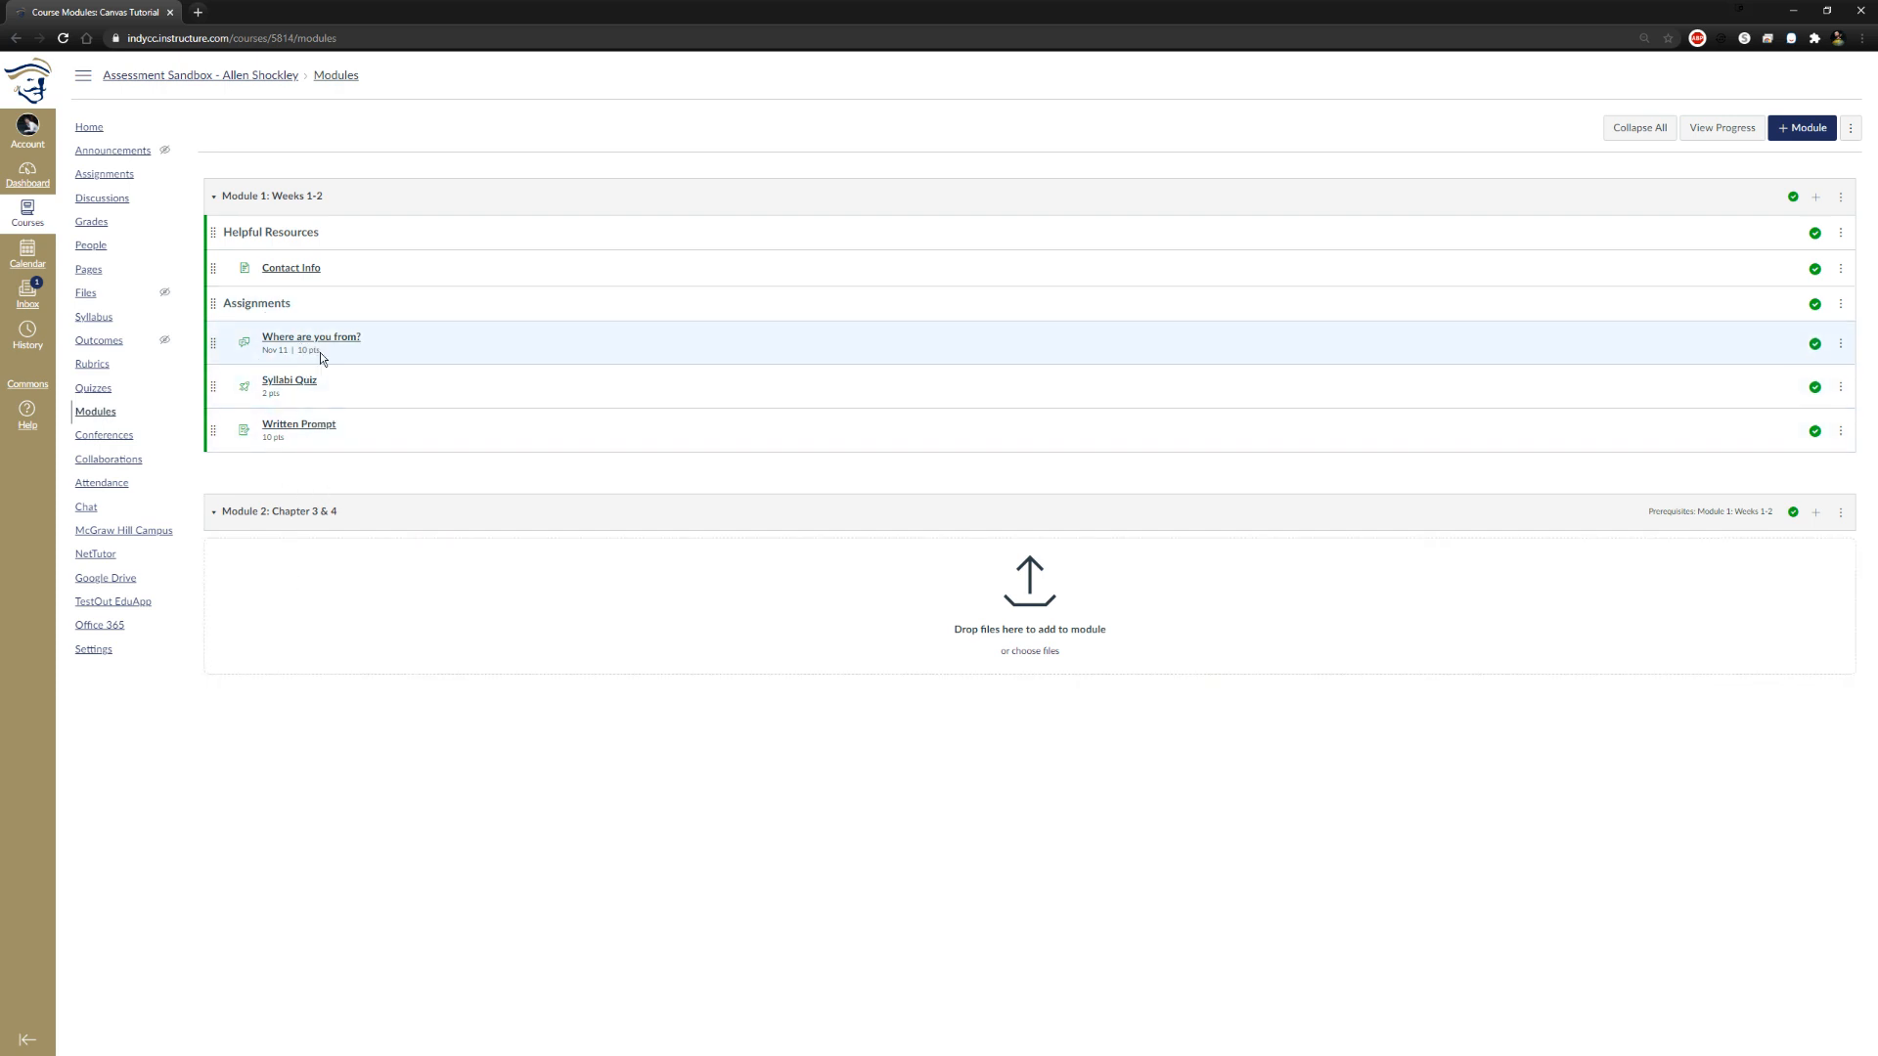
drag(293, 356, 264, 442)
click(268, 464)
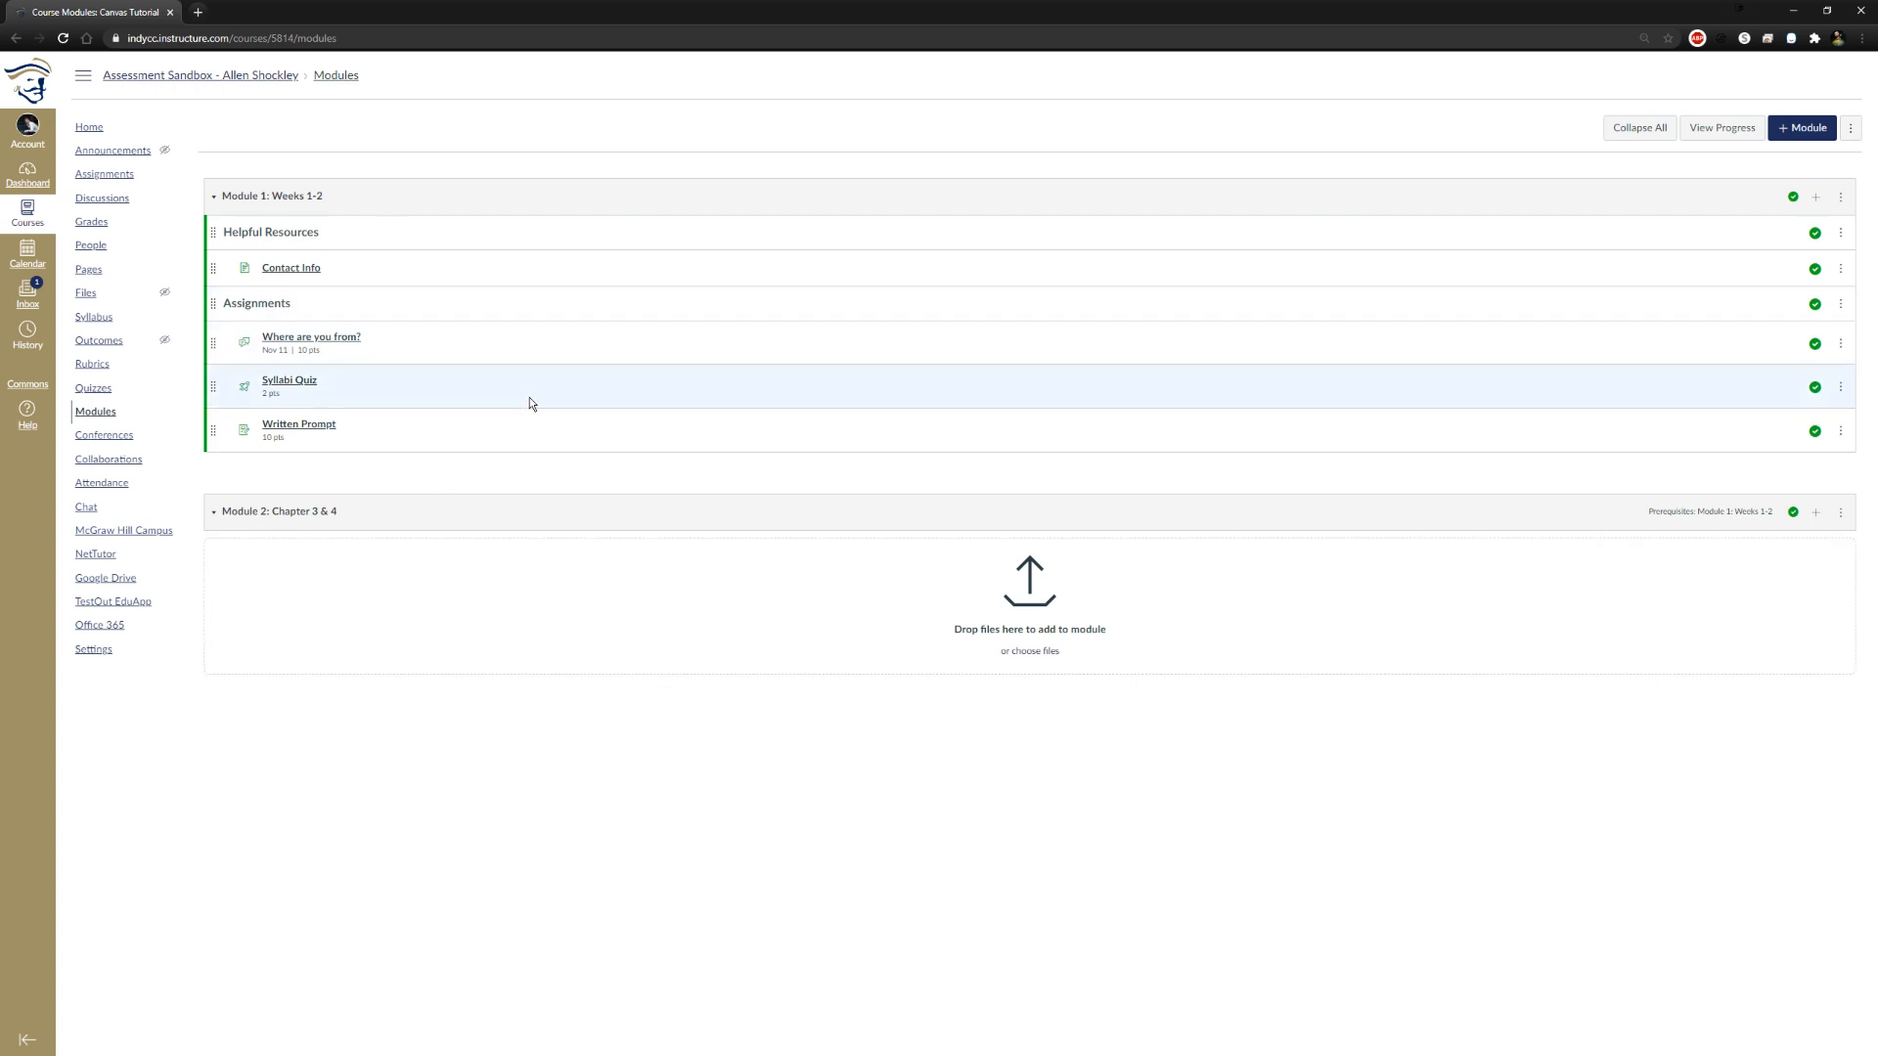
click(96, 412)
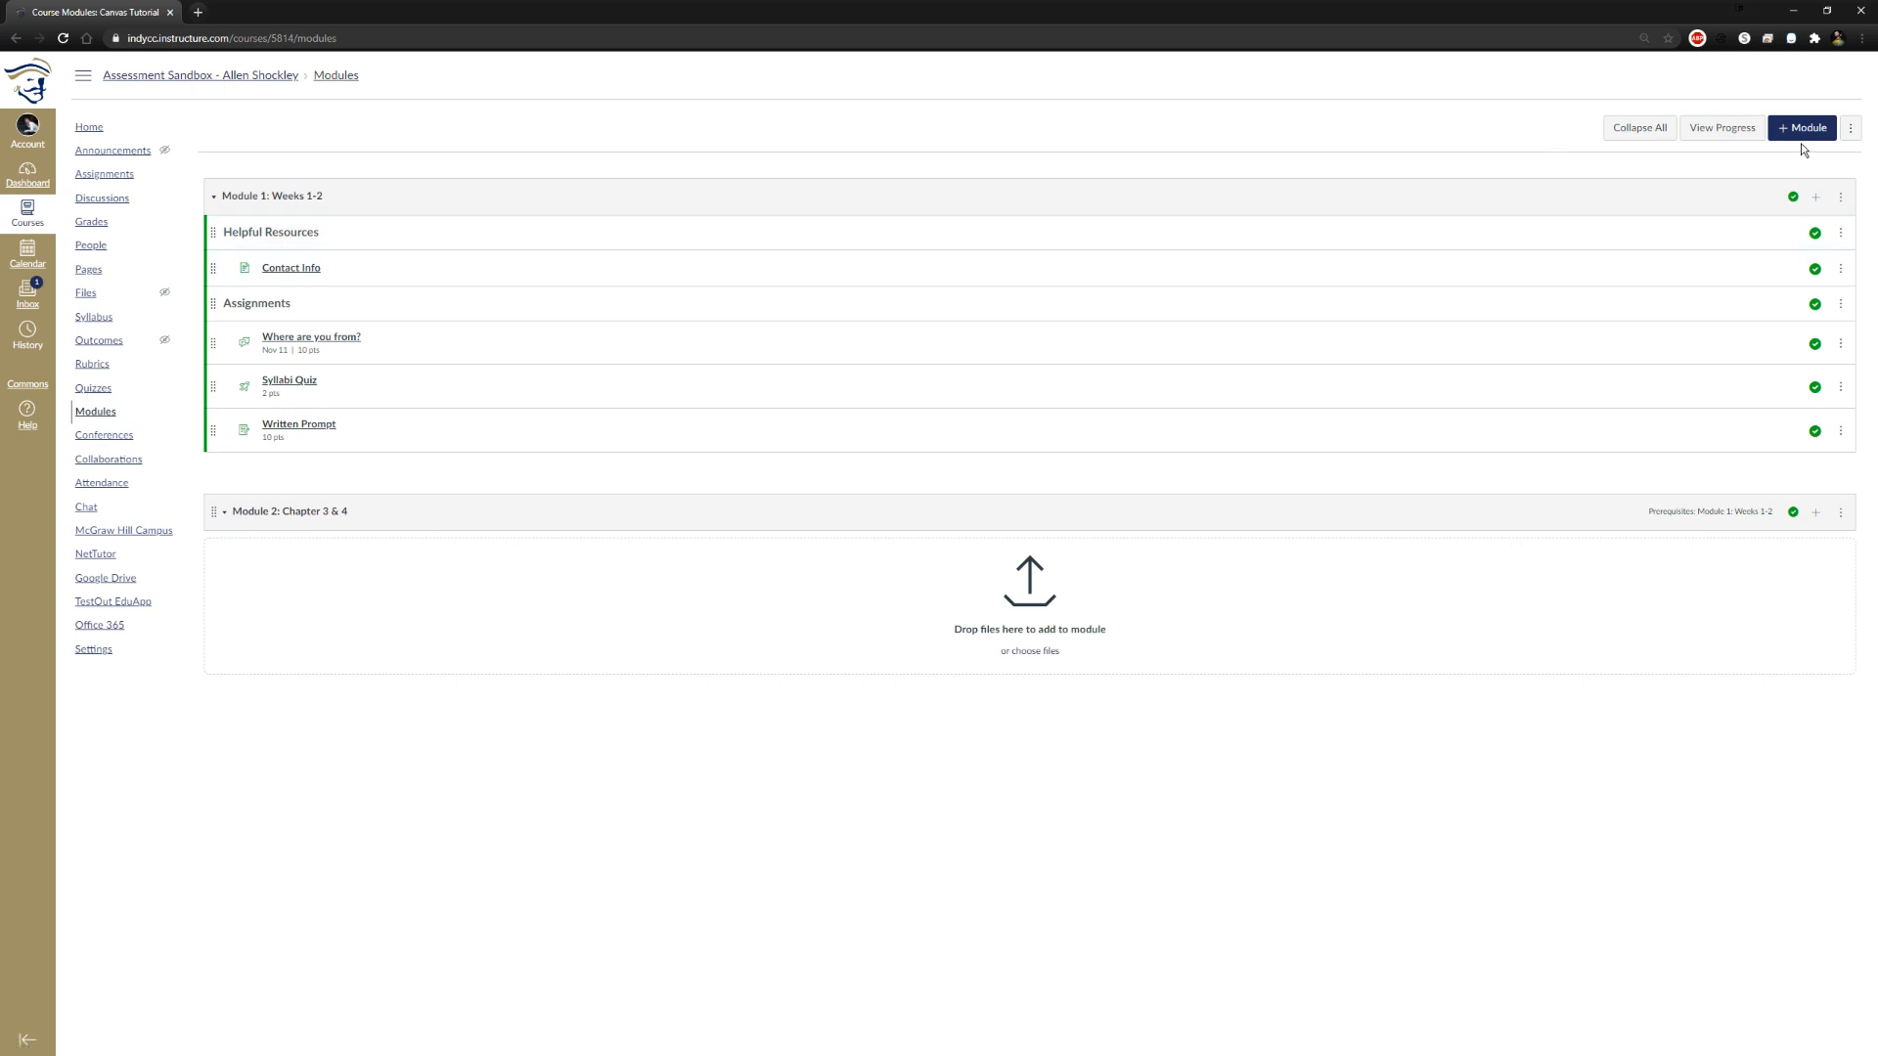
click(1841, 516)
click(1559, 826)
Open the course's Assignments page and delete the empty second Assignments group
click(120, 174)
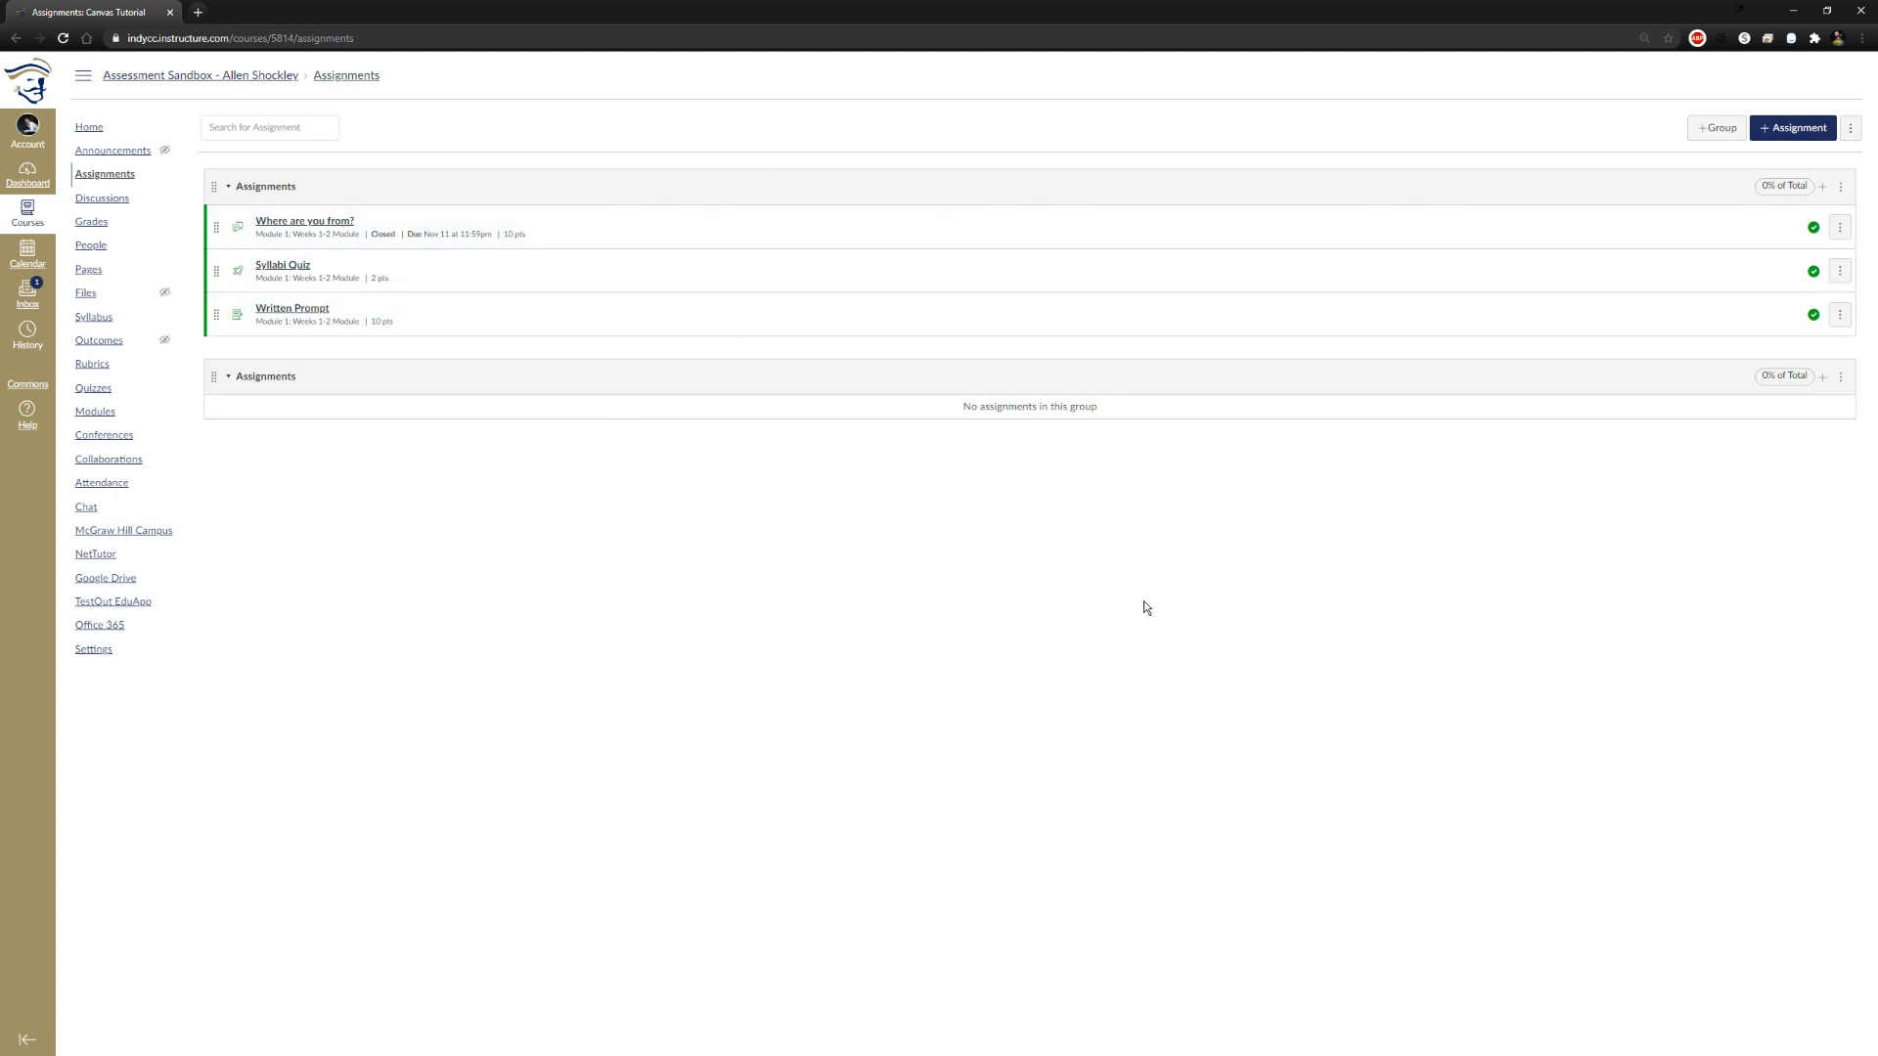
click(228, 186)
click(228, 186)
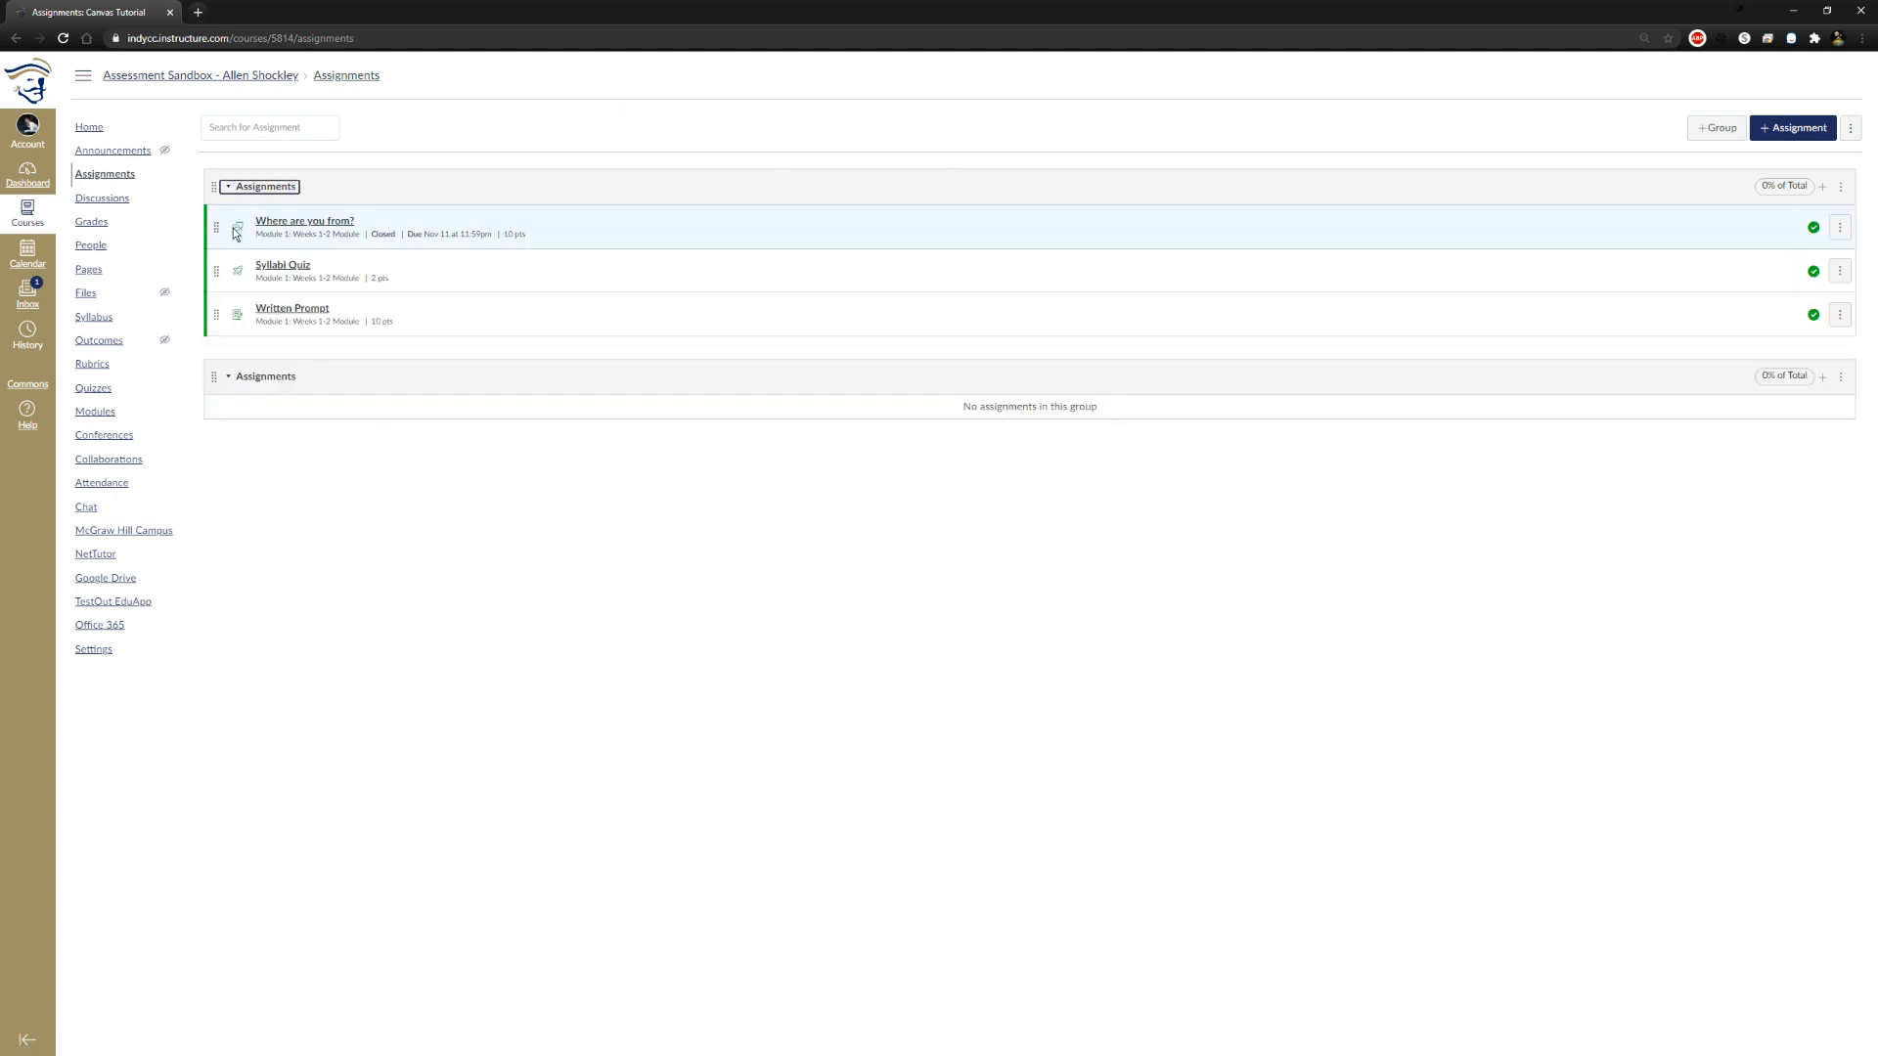
click(233, 378)
click(233, 378)
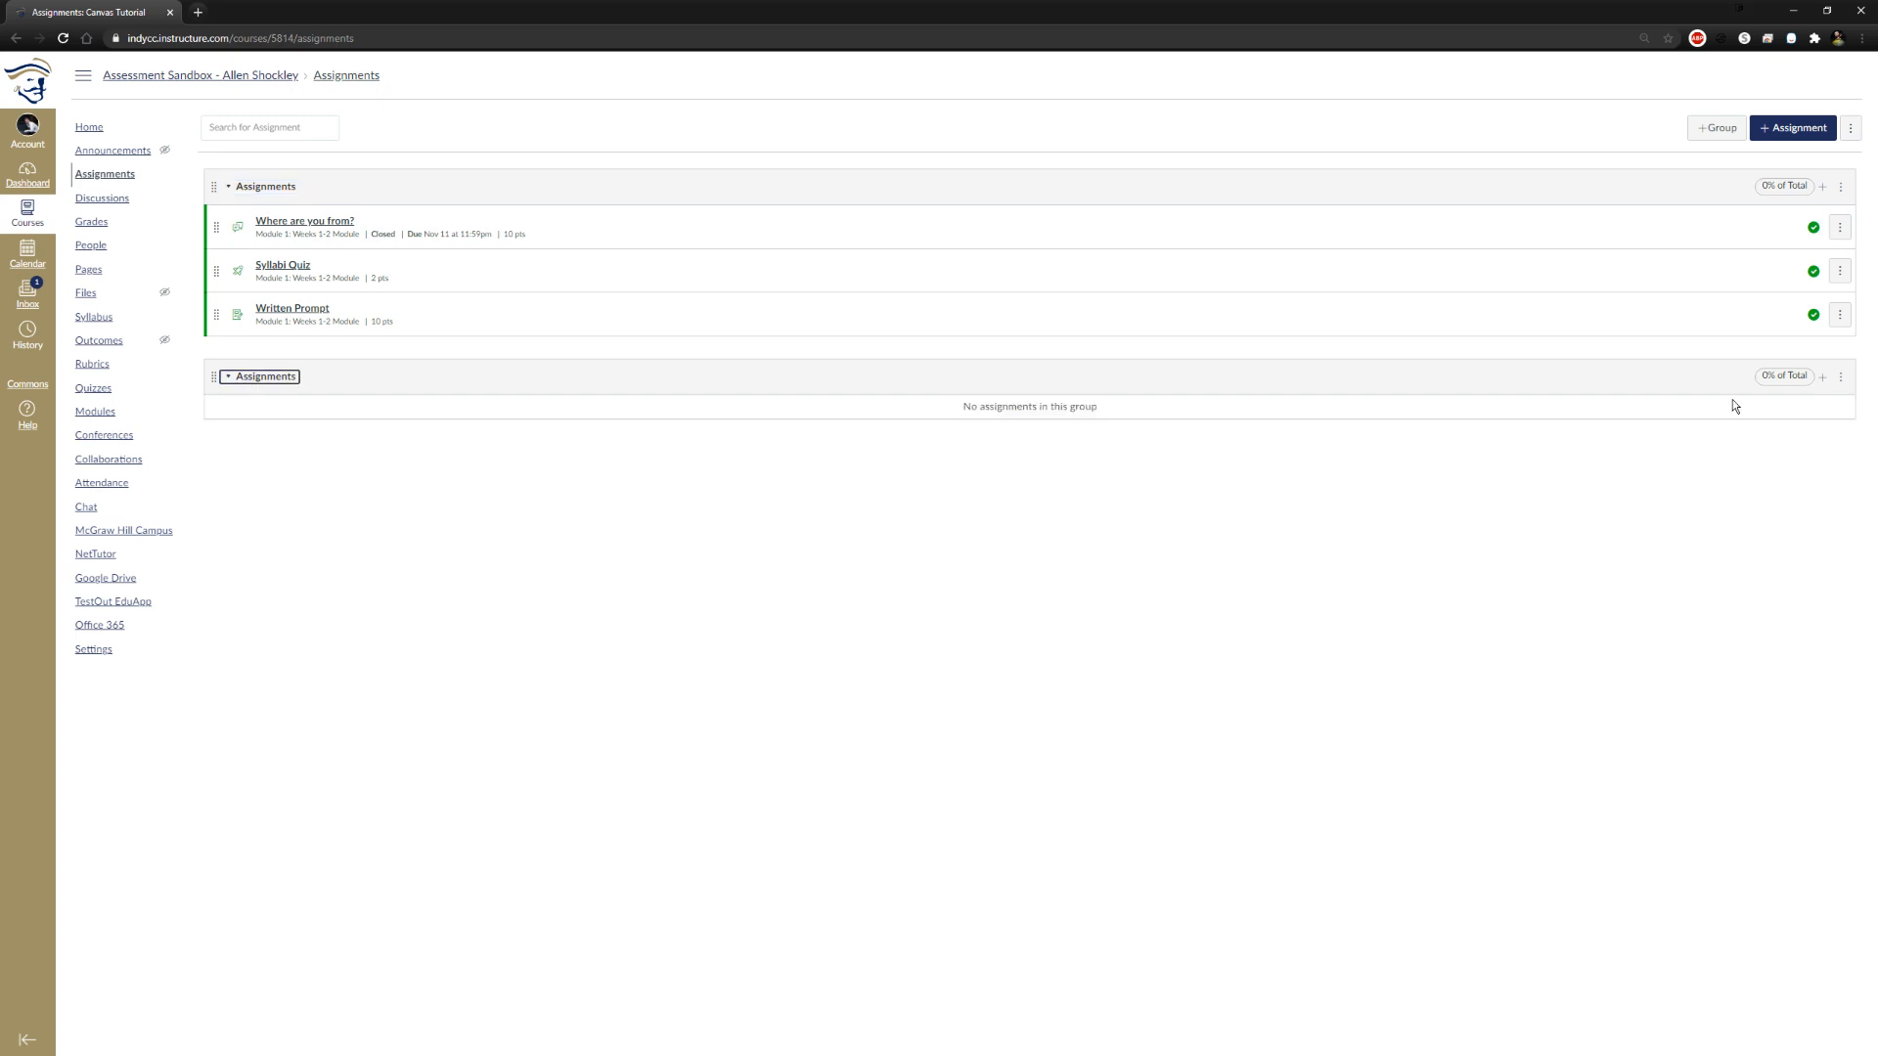
click(1841, 377)
click(1779, 432)
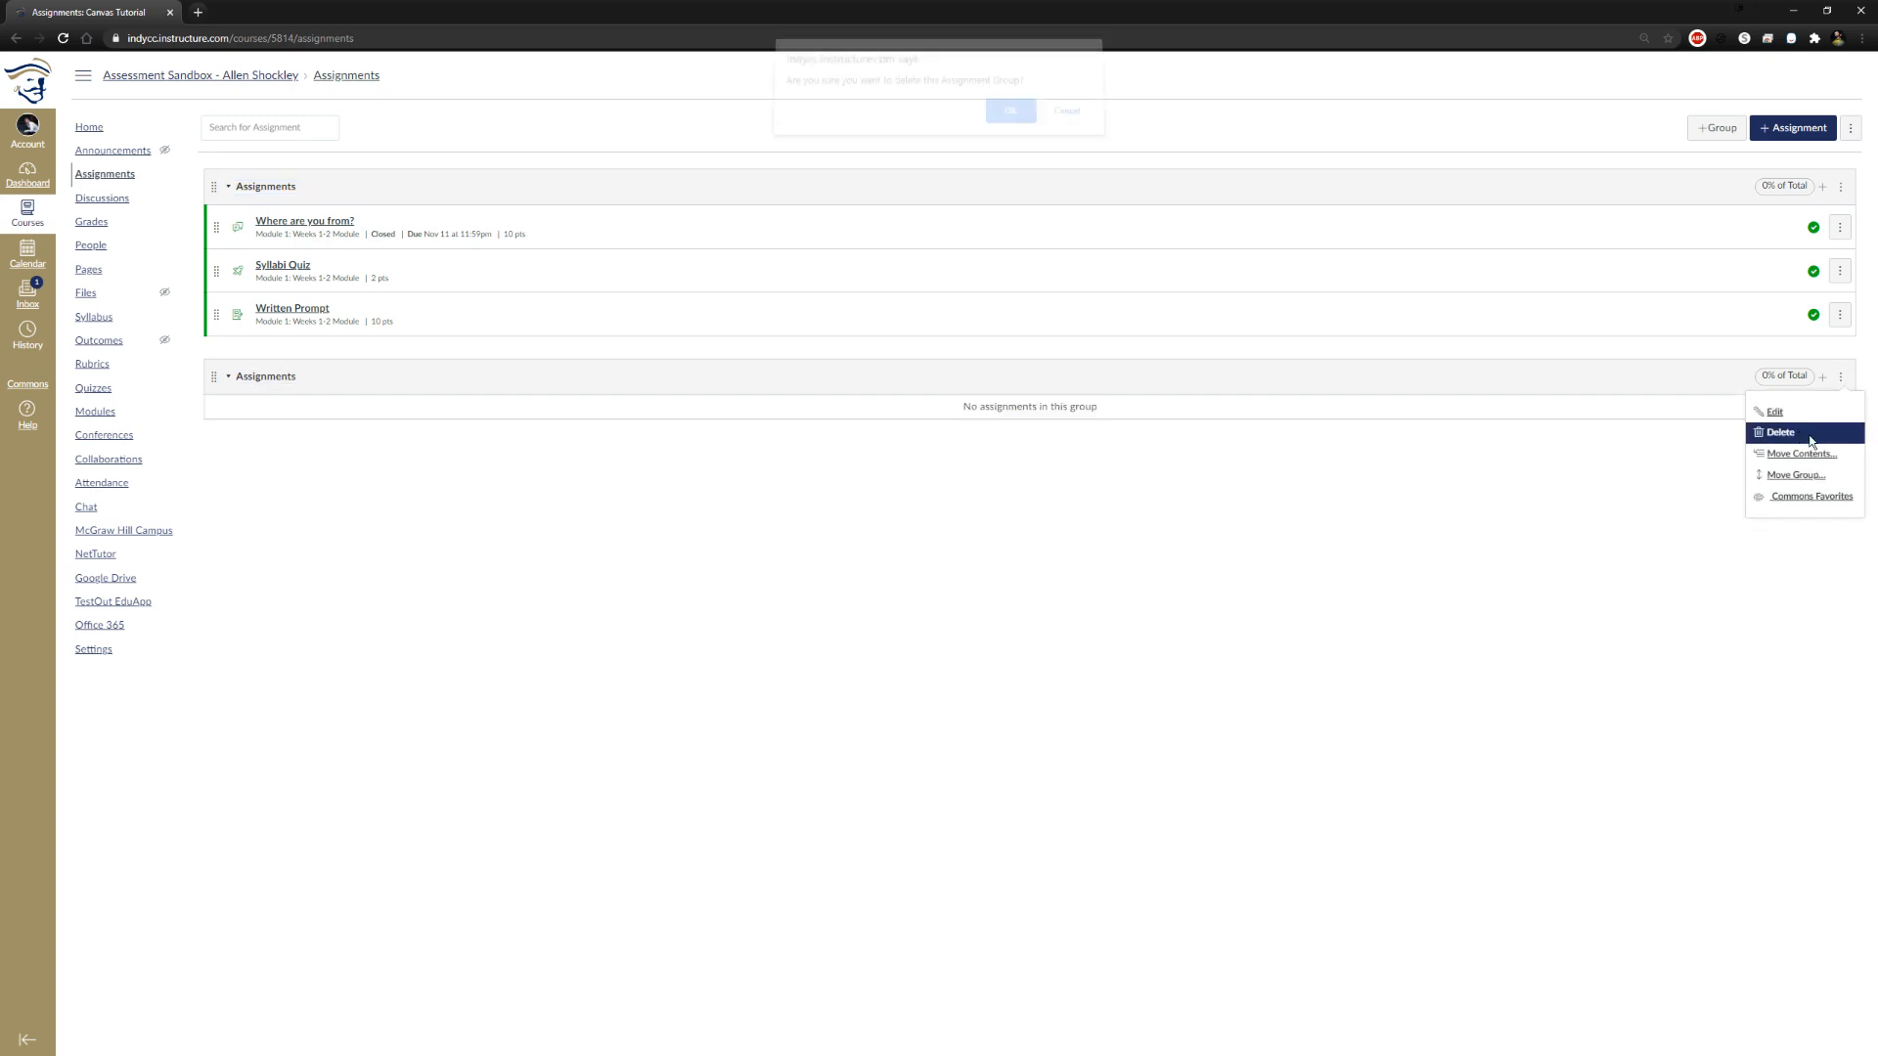
click(993, 121)
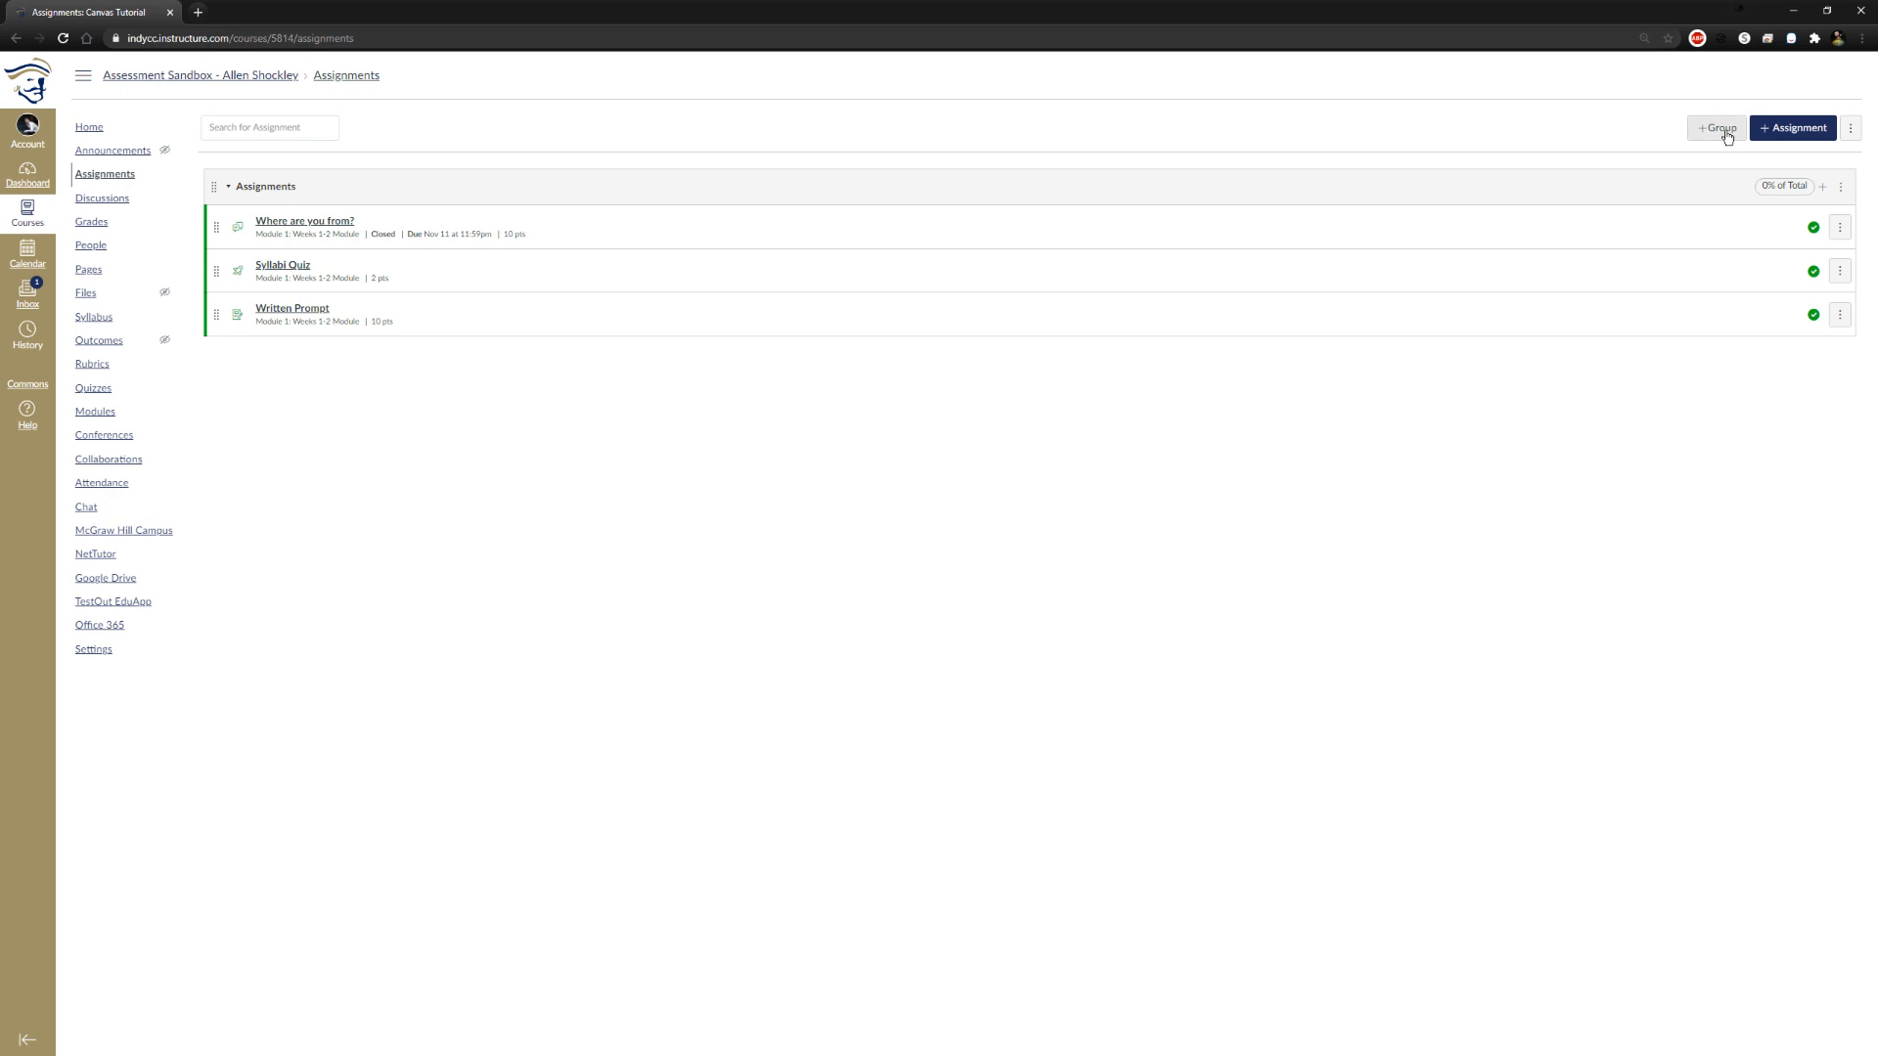
Add an assignment group named Final worth 20% of the total grade and save it
click(1718, 128)
click(943, 537)
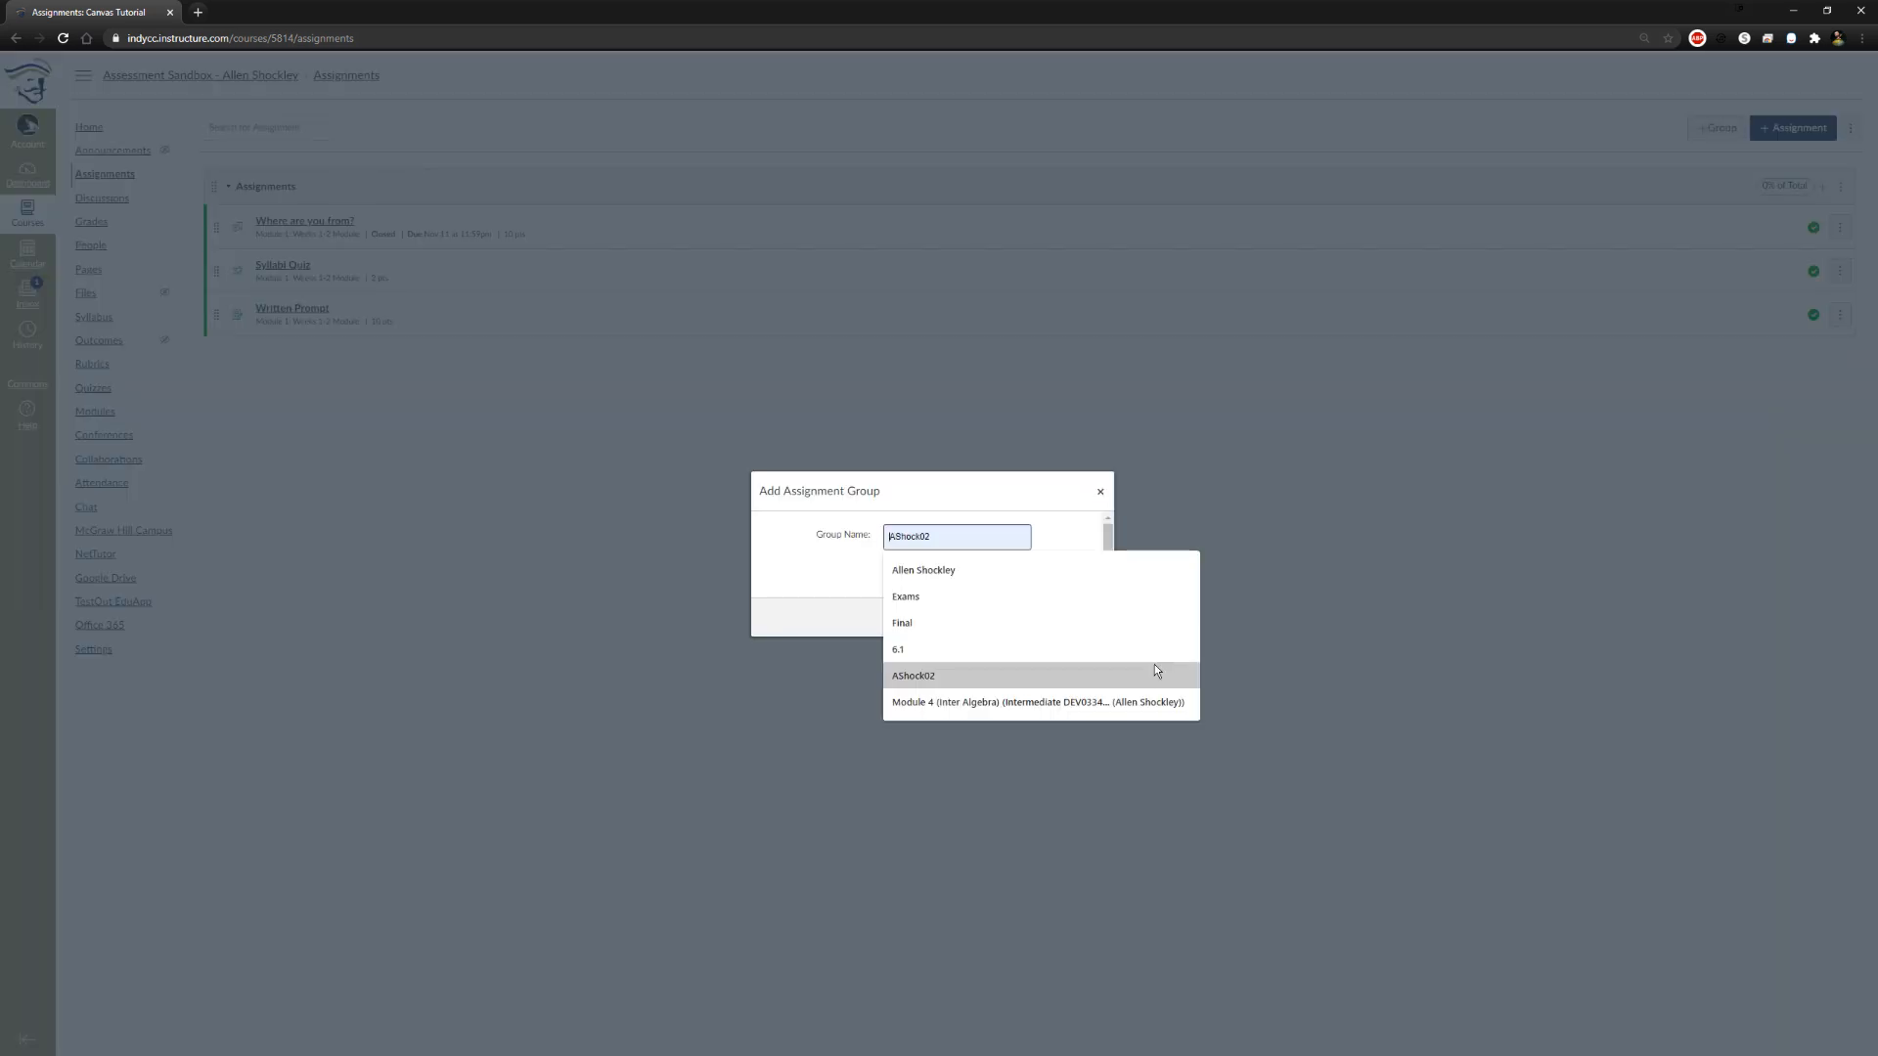
click(1056, 622)
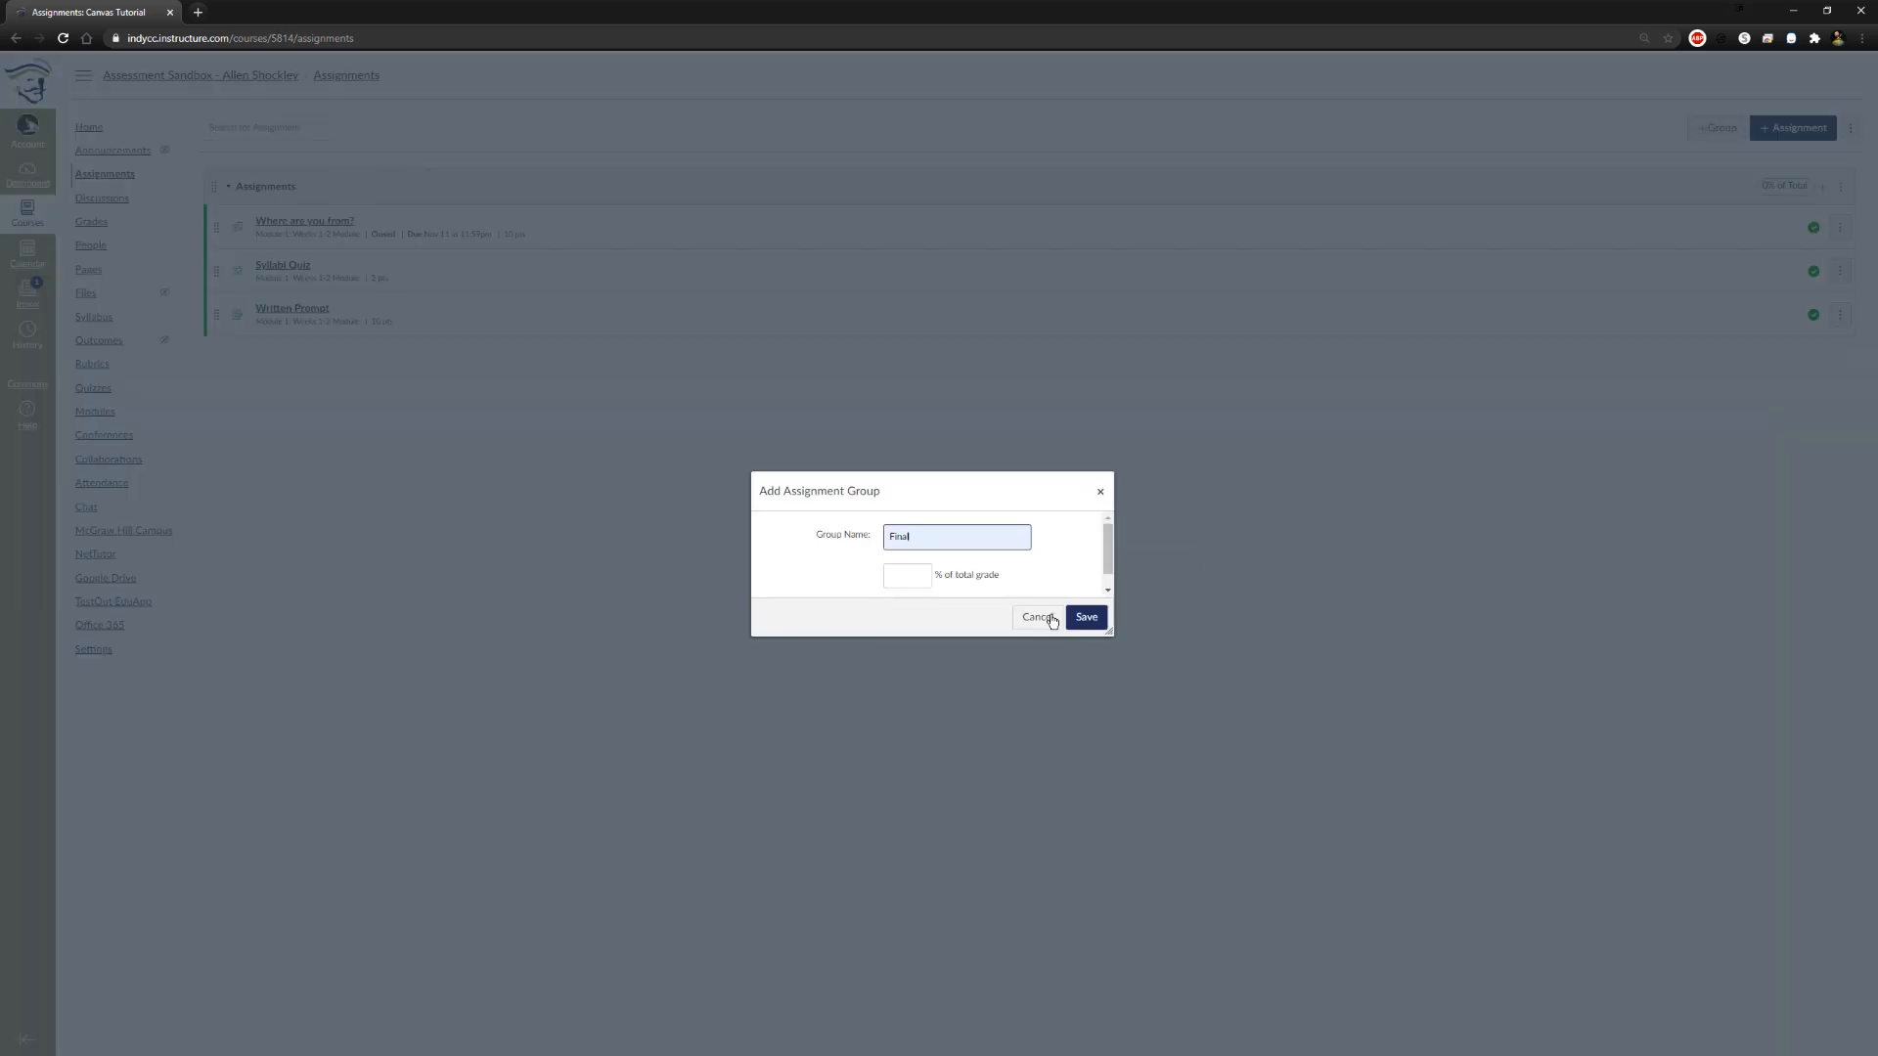
key(Tab)
text(20)
click(1087, 617)
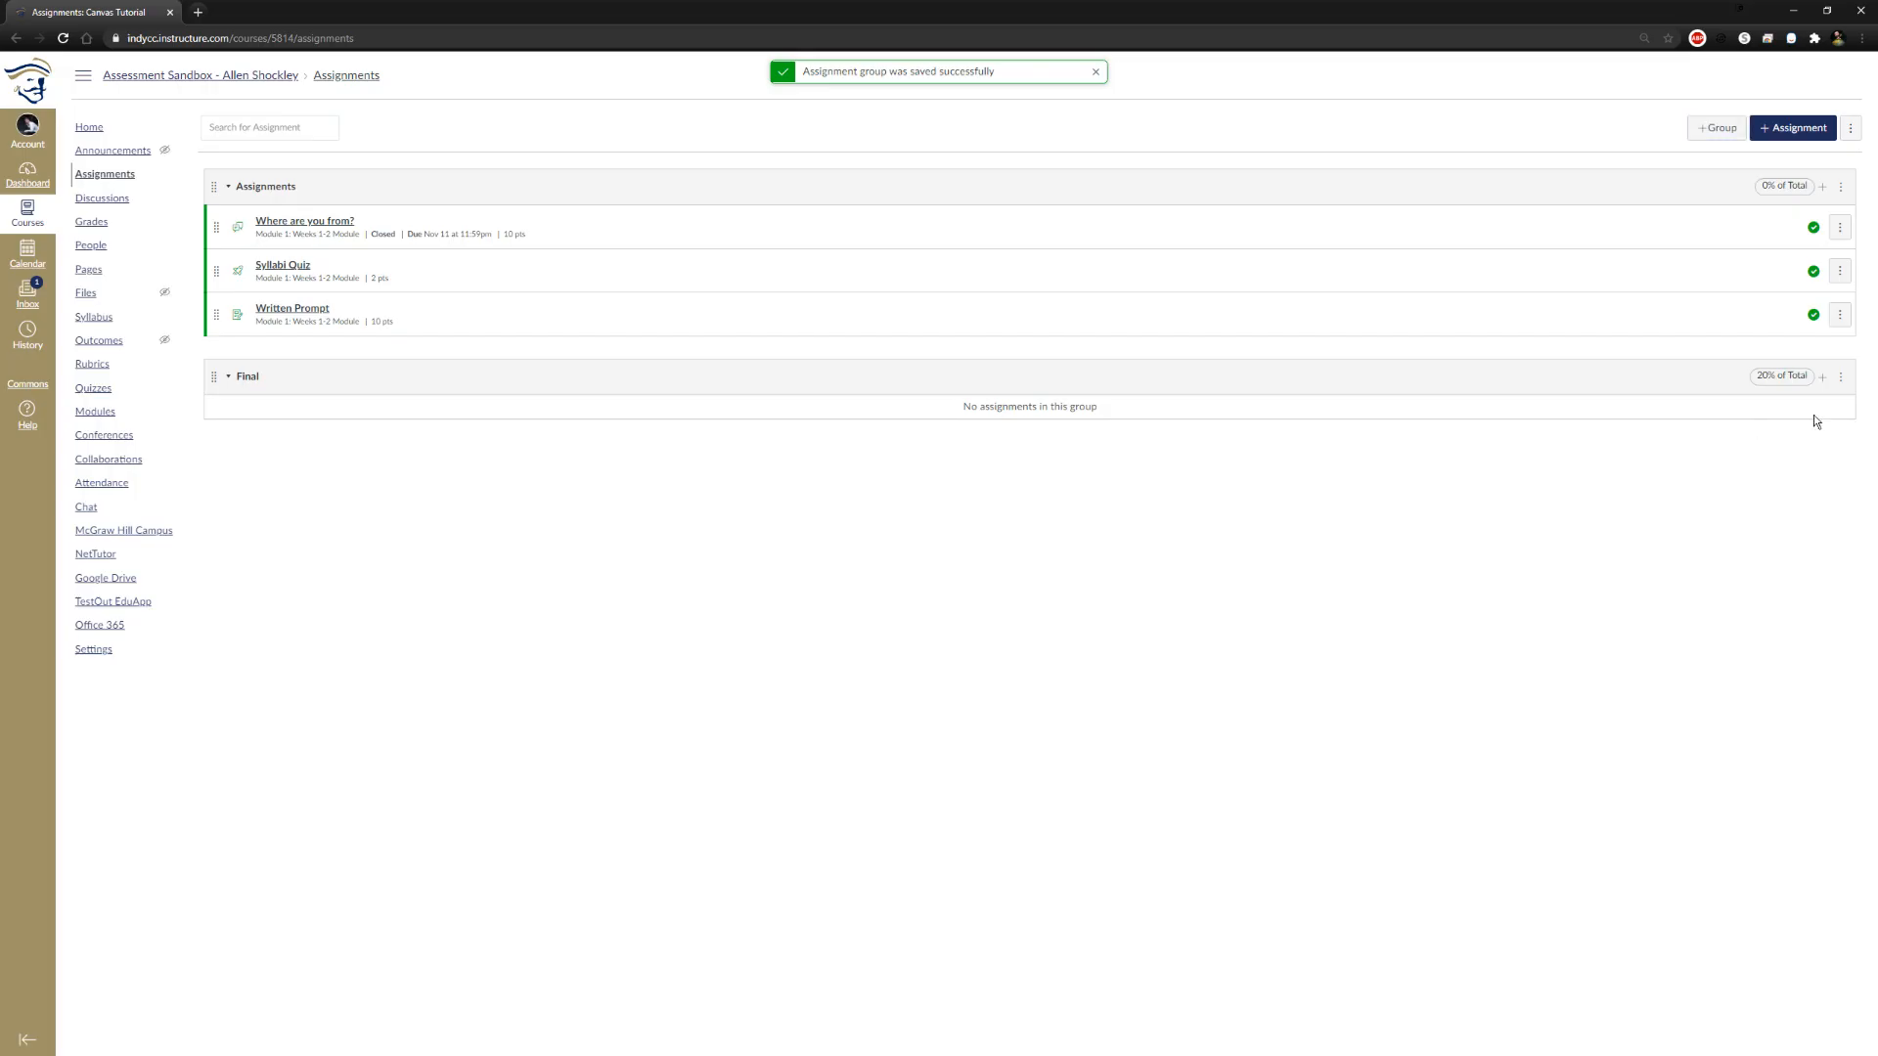
Edit the Assignments group and set its weight to 60% of the total grade
click(1840, 186)
click(1774, 221)
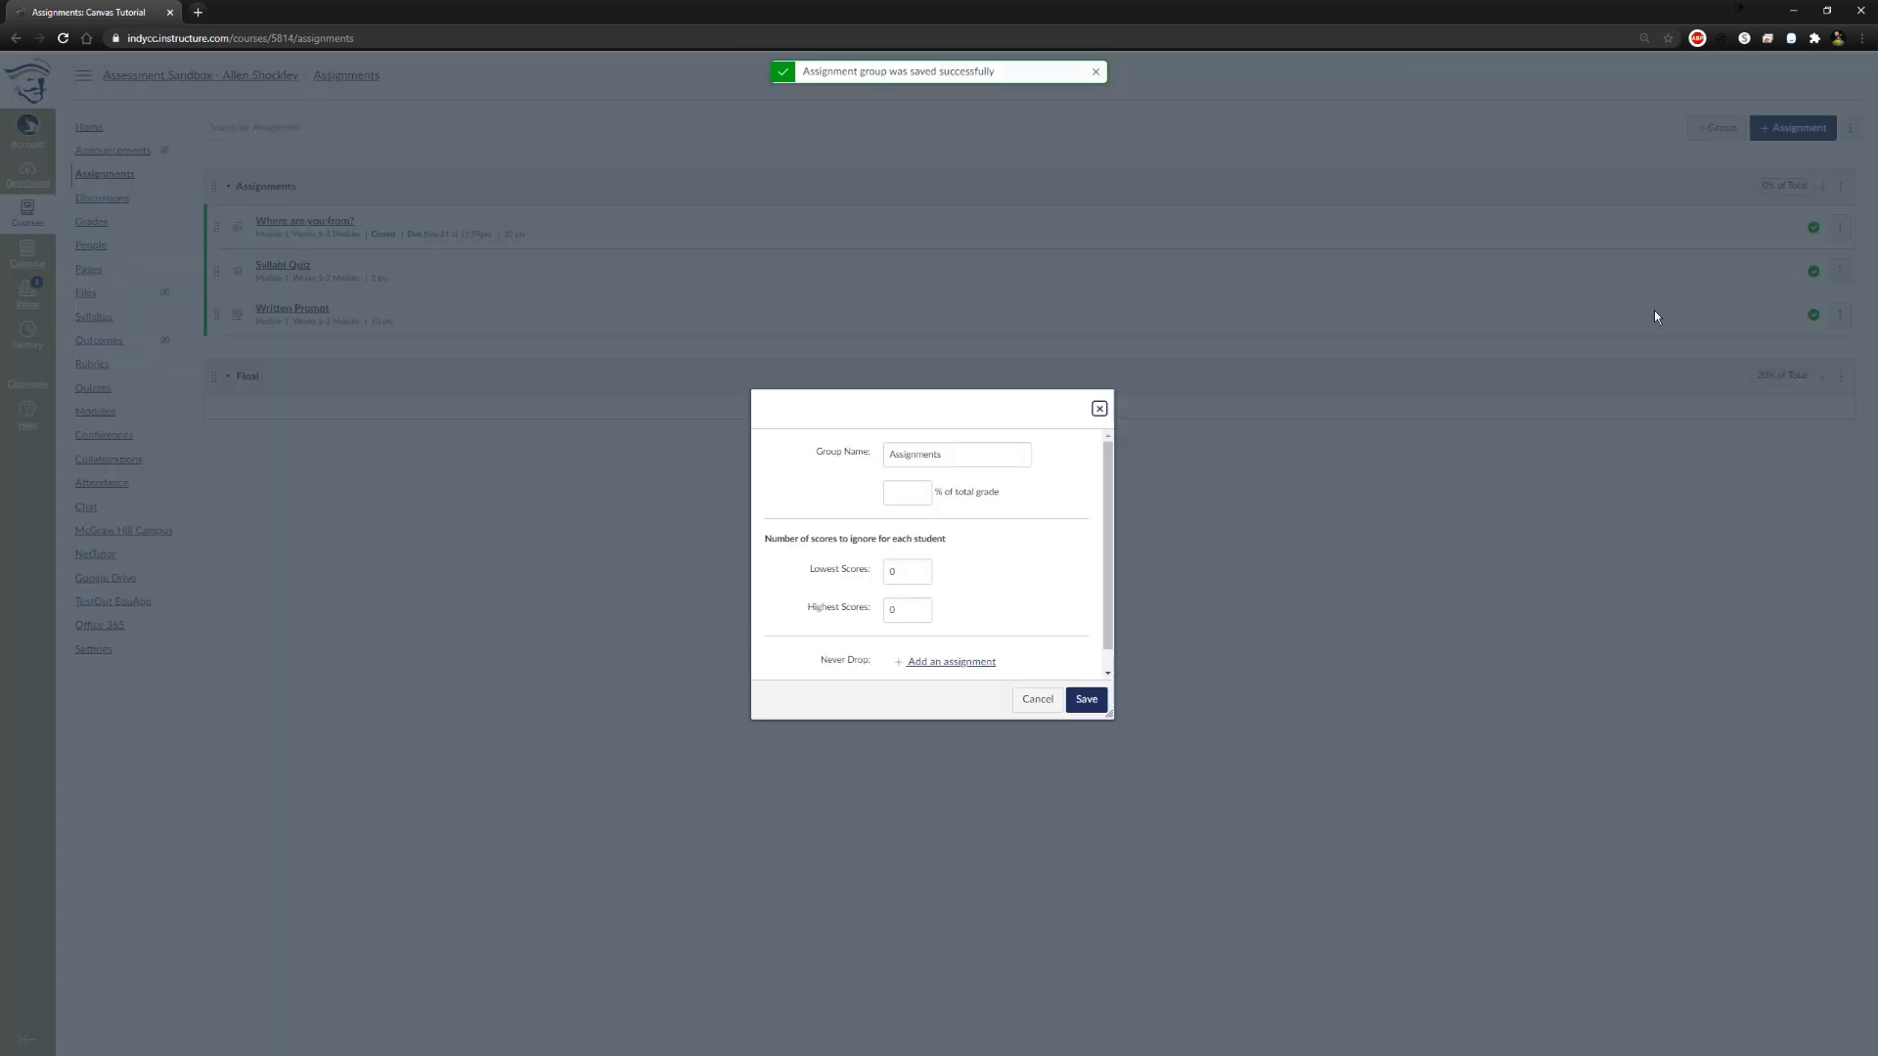
click(909, 487)
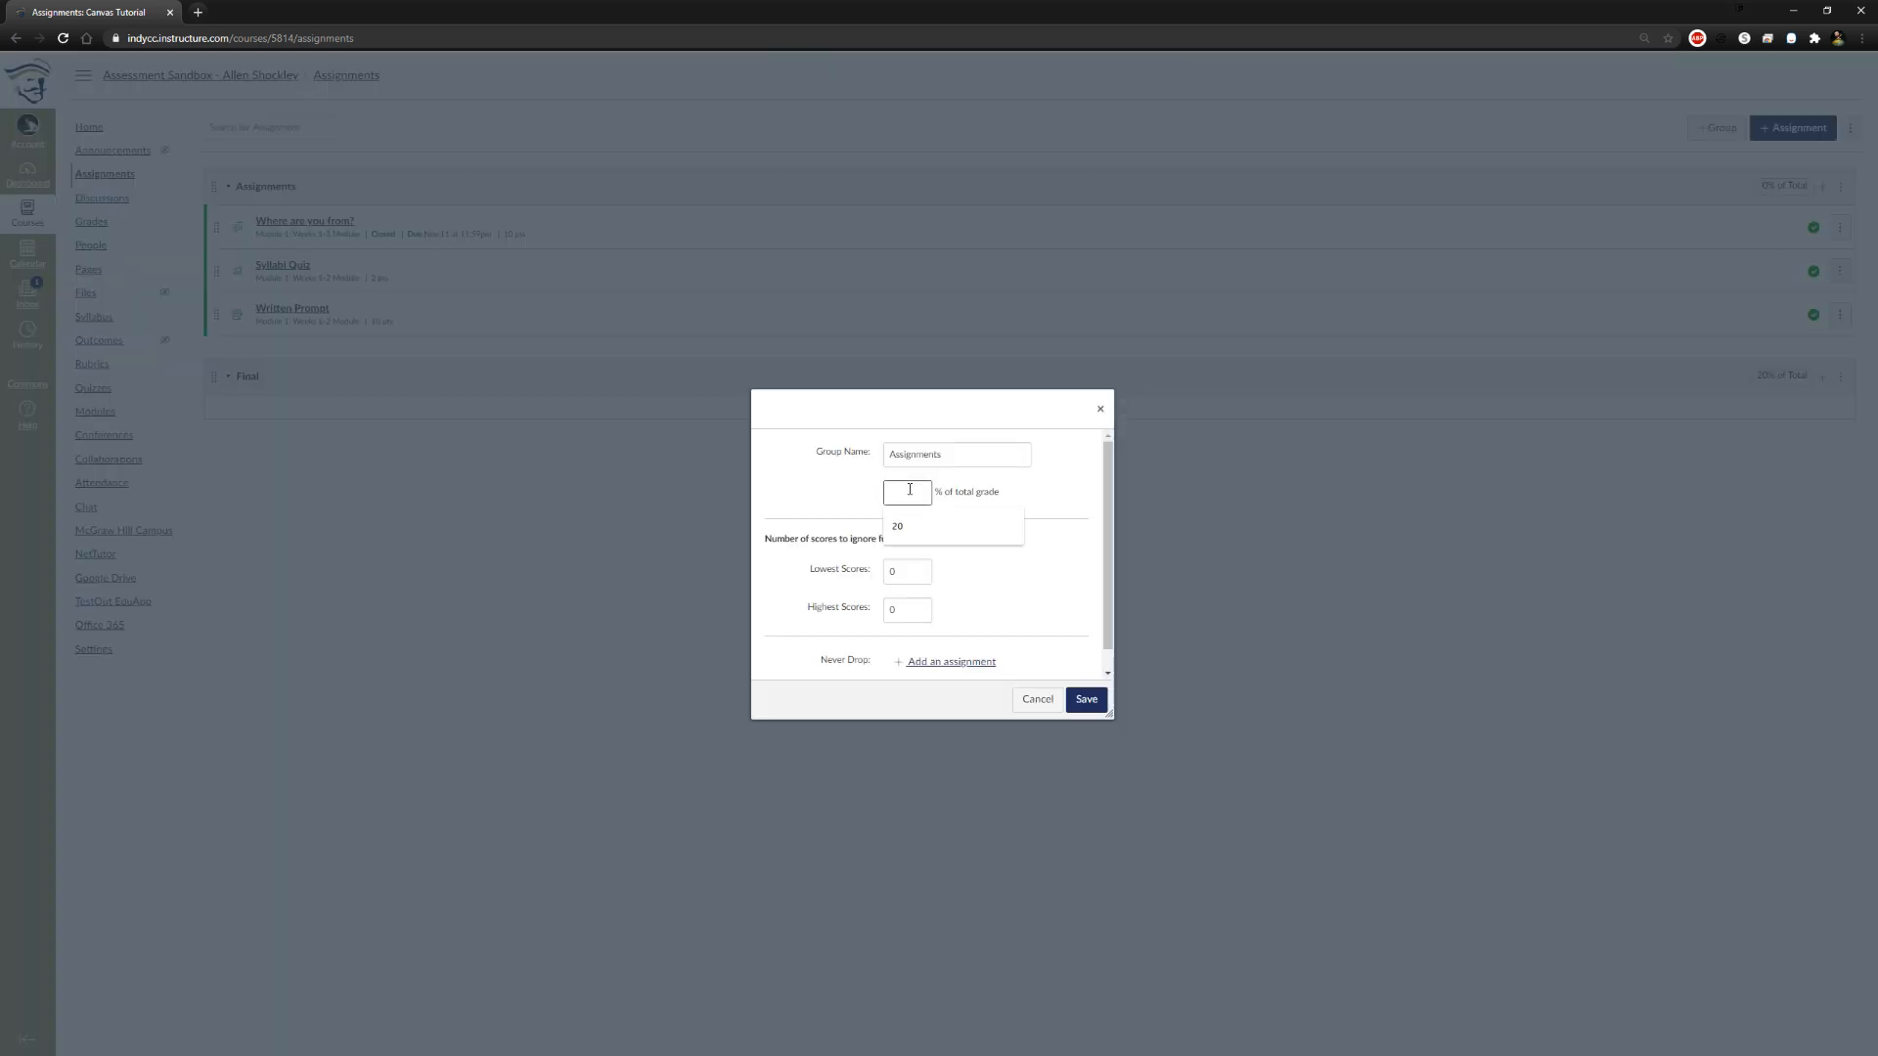
text(60)
click(828, 499)
Set the group to never drop the Syllabi Quiz and to ignore 1 lowest score per student, and save it
scroll(841, 519, down, 1)
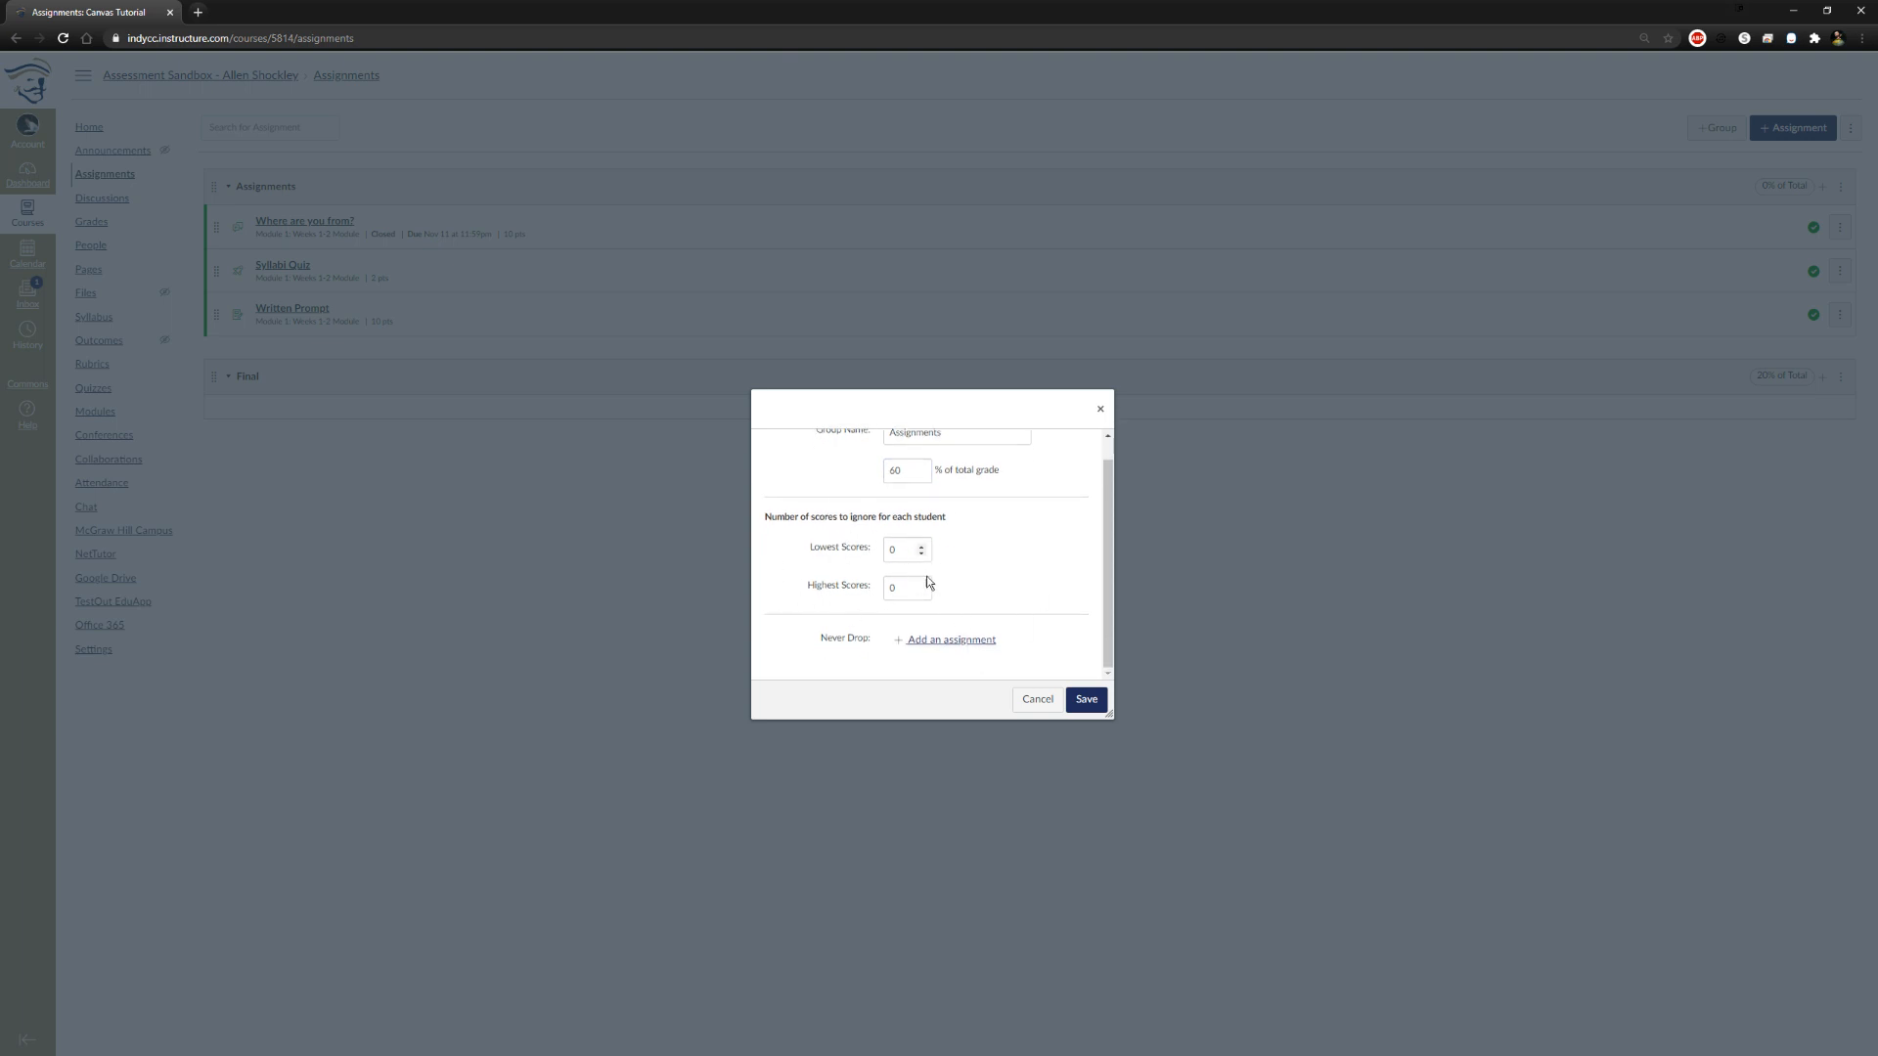
click(944, 643)
scroll(992, 645, down, 1)
click(983, 612)
click(990, 641)
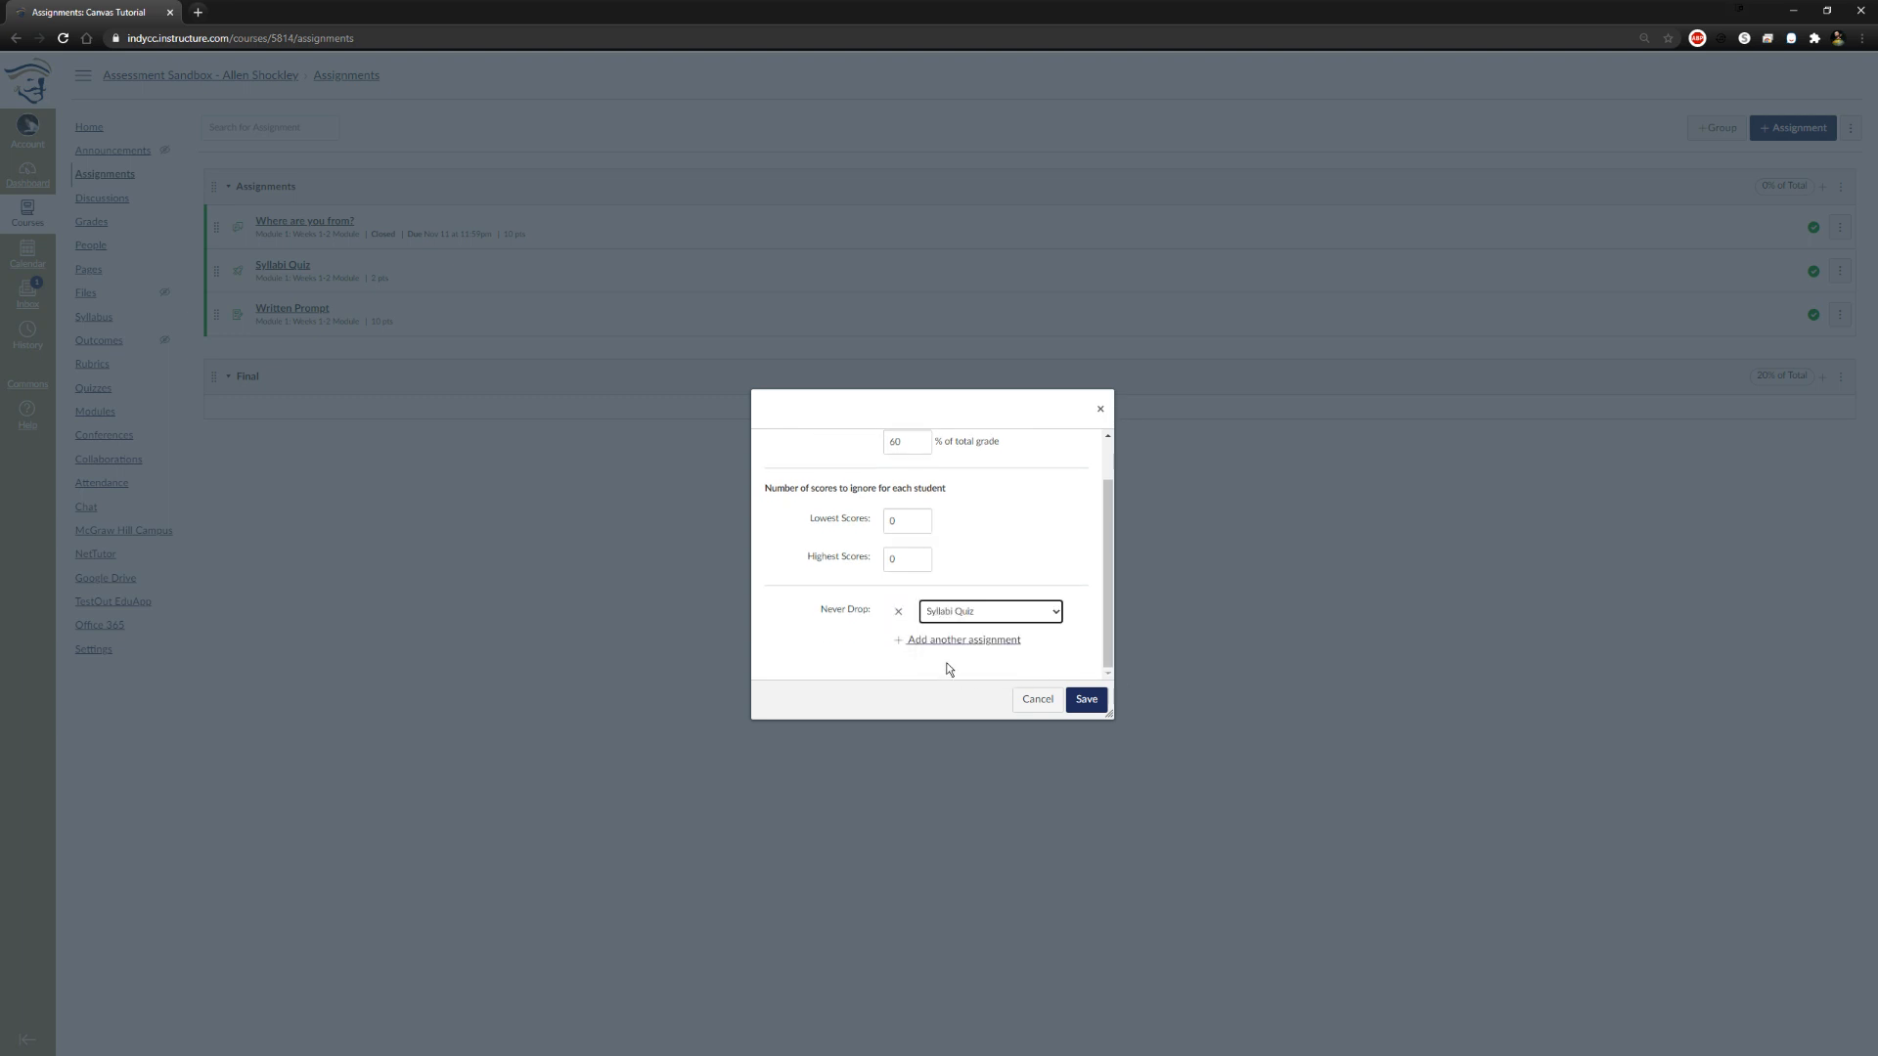
click(921, 519)
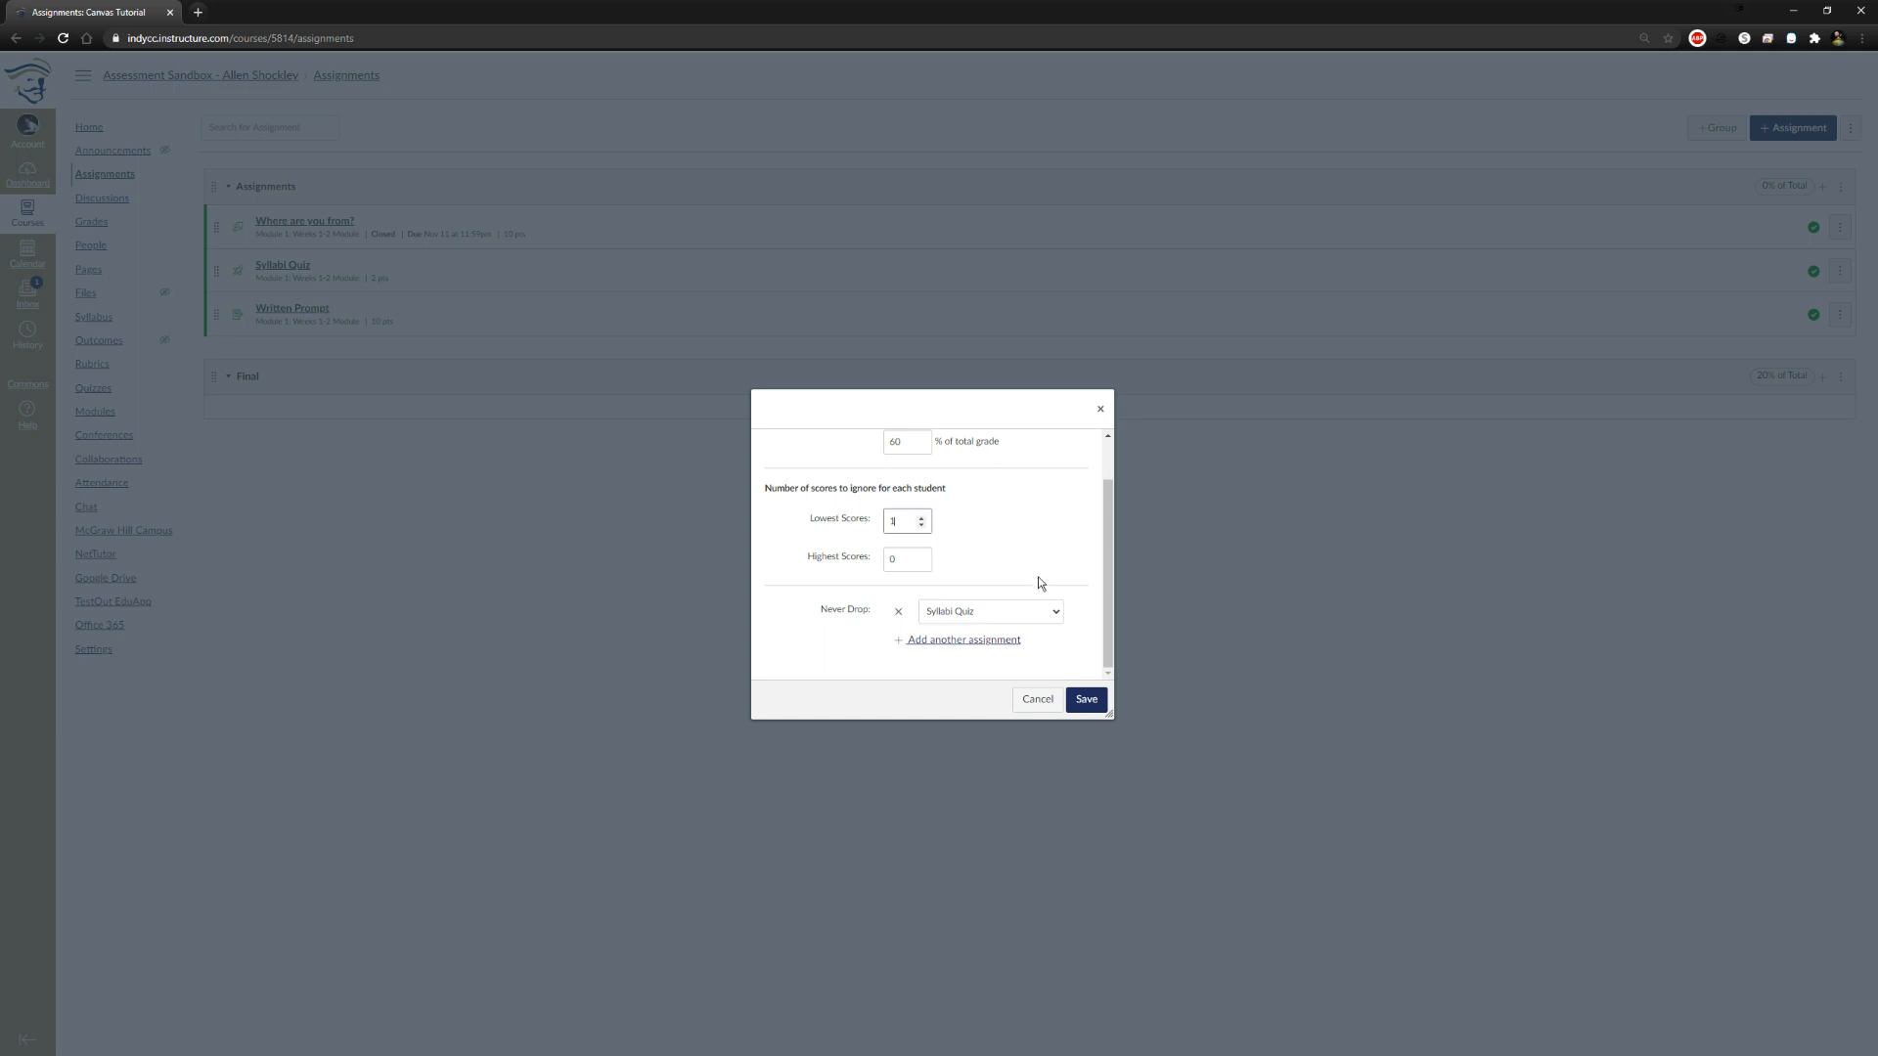
click(921, 556)
click(921, 563)
click(1085, 699)
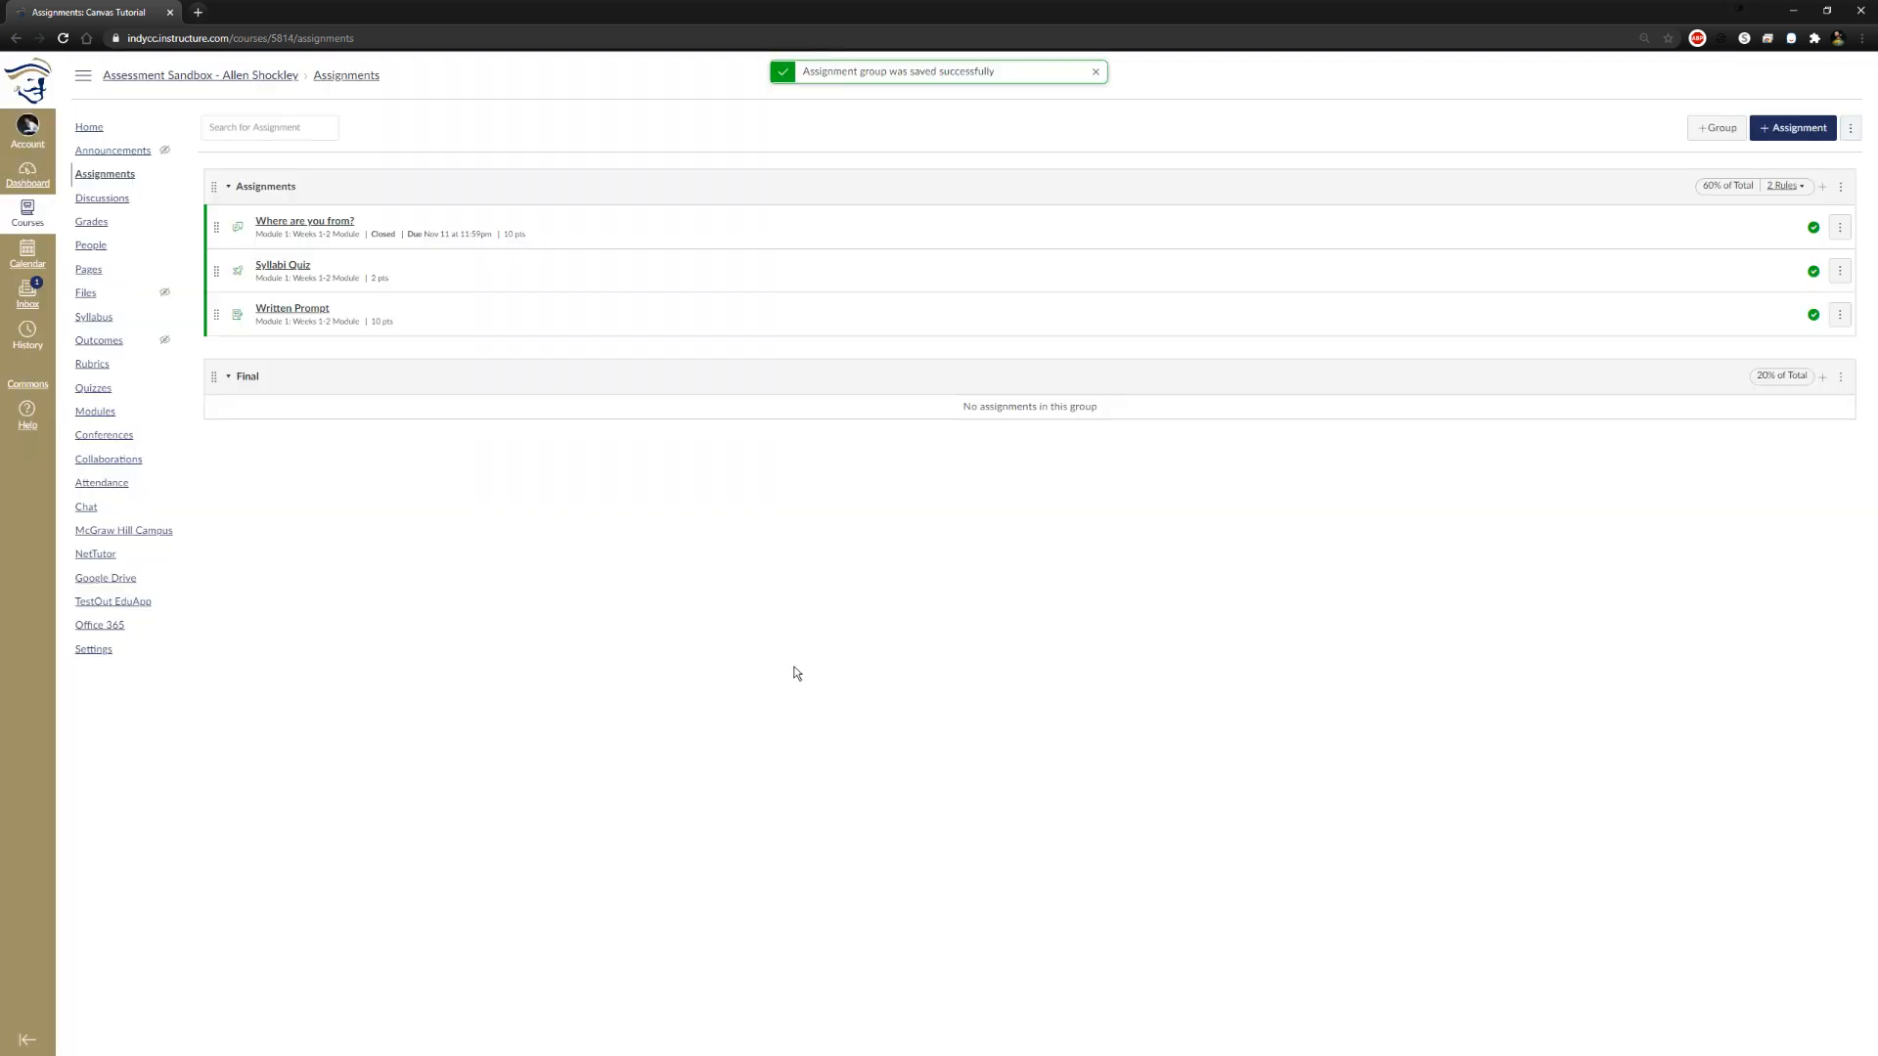
Rename the Assignments group as Quizzes and save it
mouse_move(1793, 193)
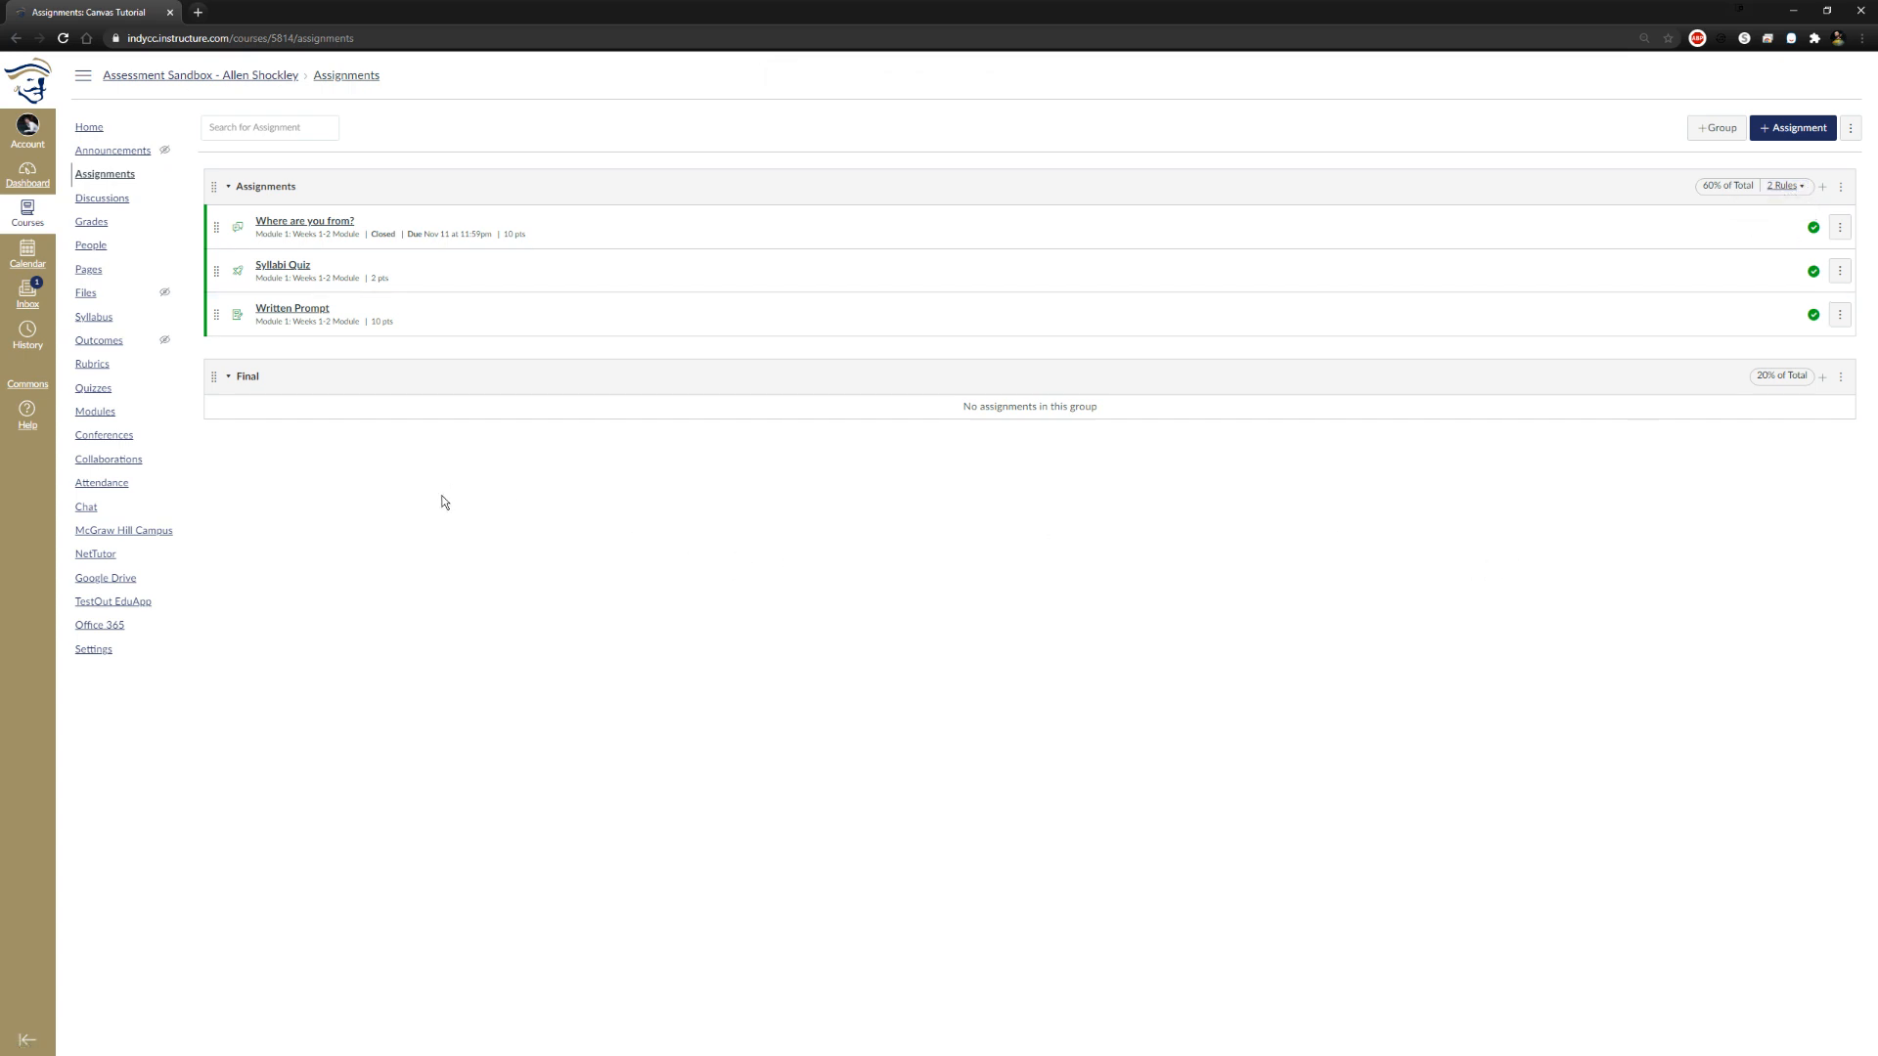
click(274, 192)
click(280, 192)
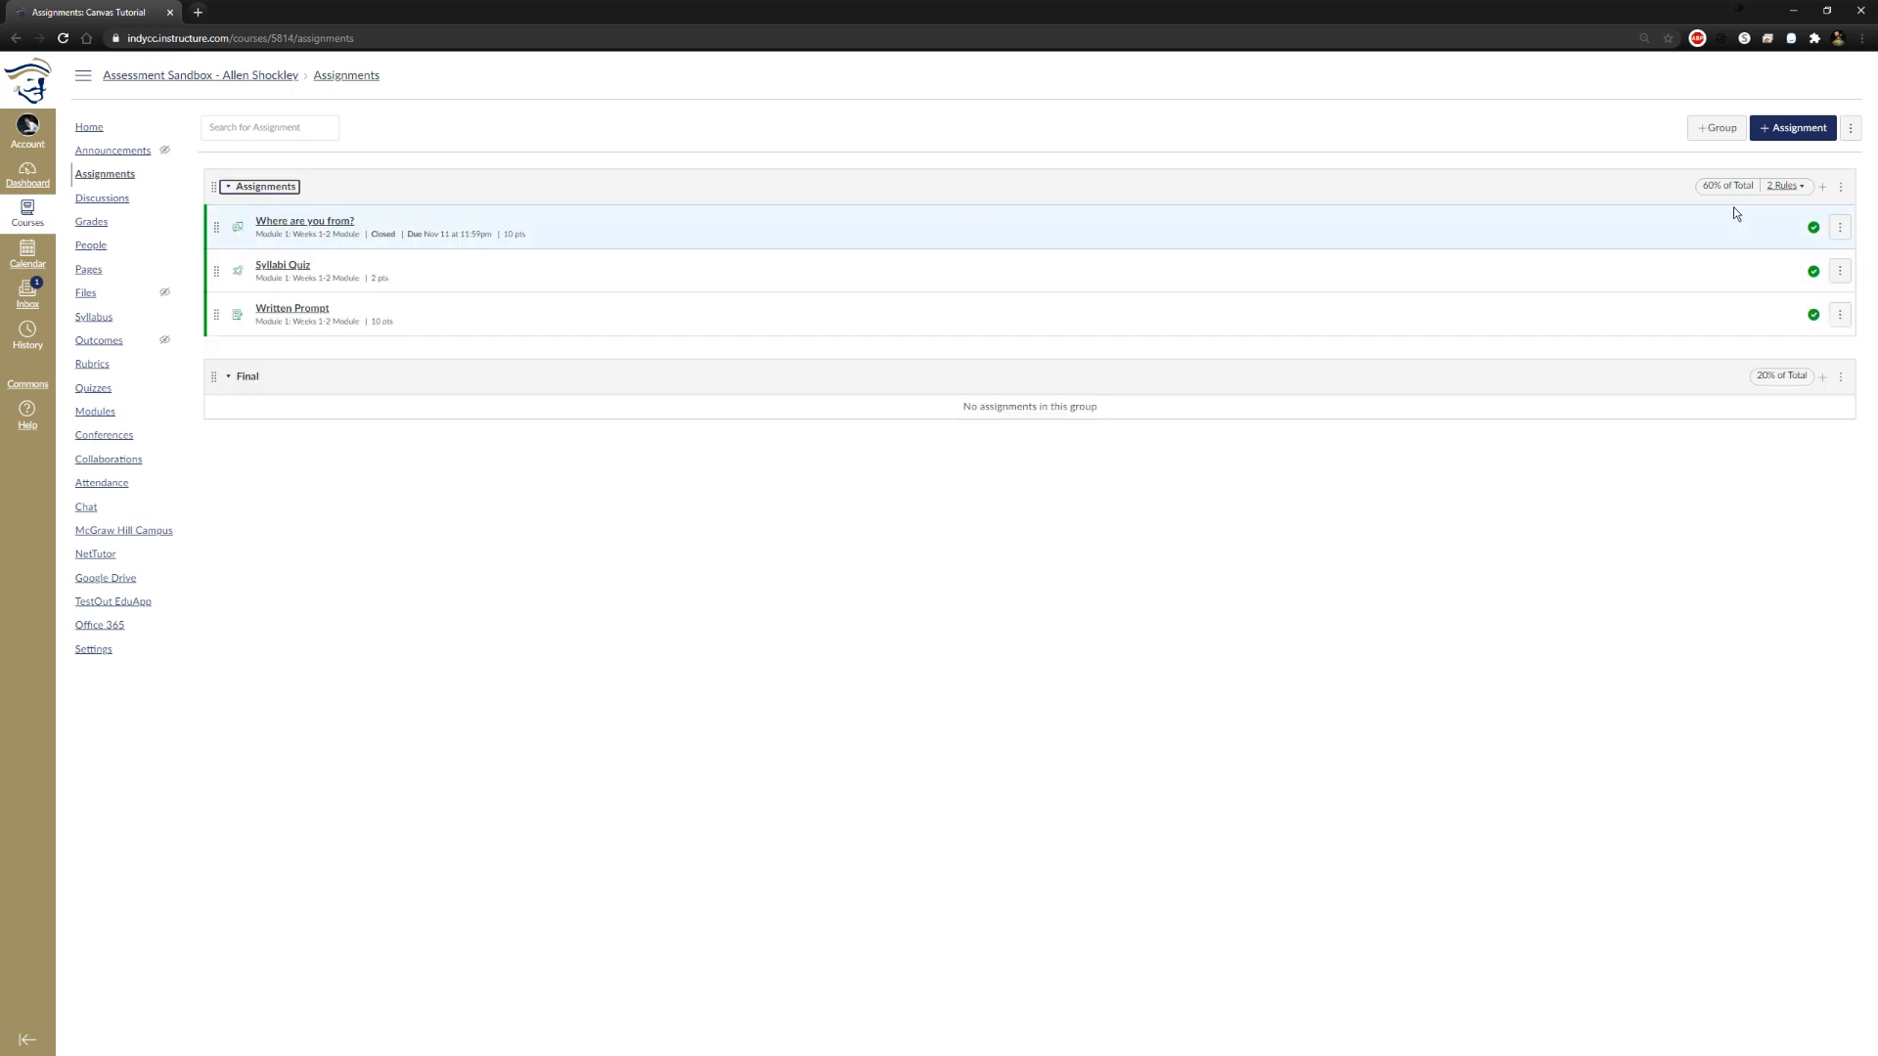
click(1843, 189)
drag(964, 454, 822, 453)
text(Quizzes)
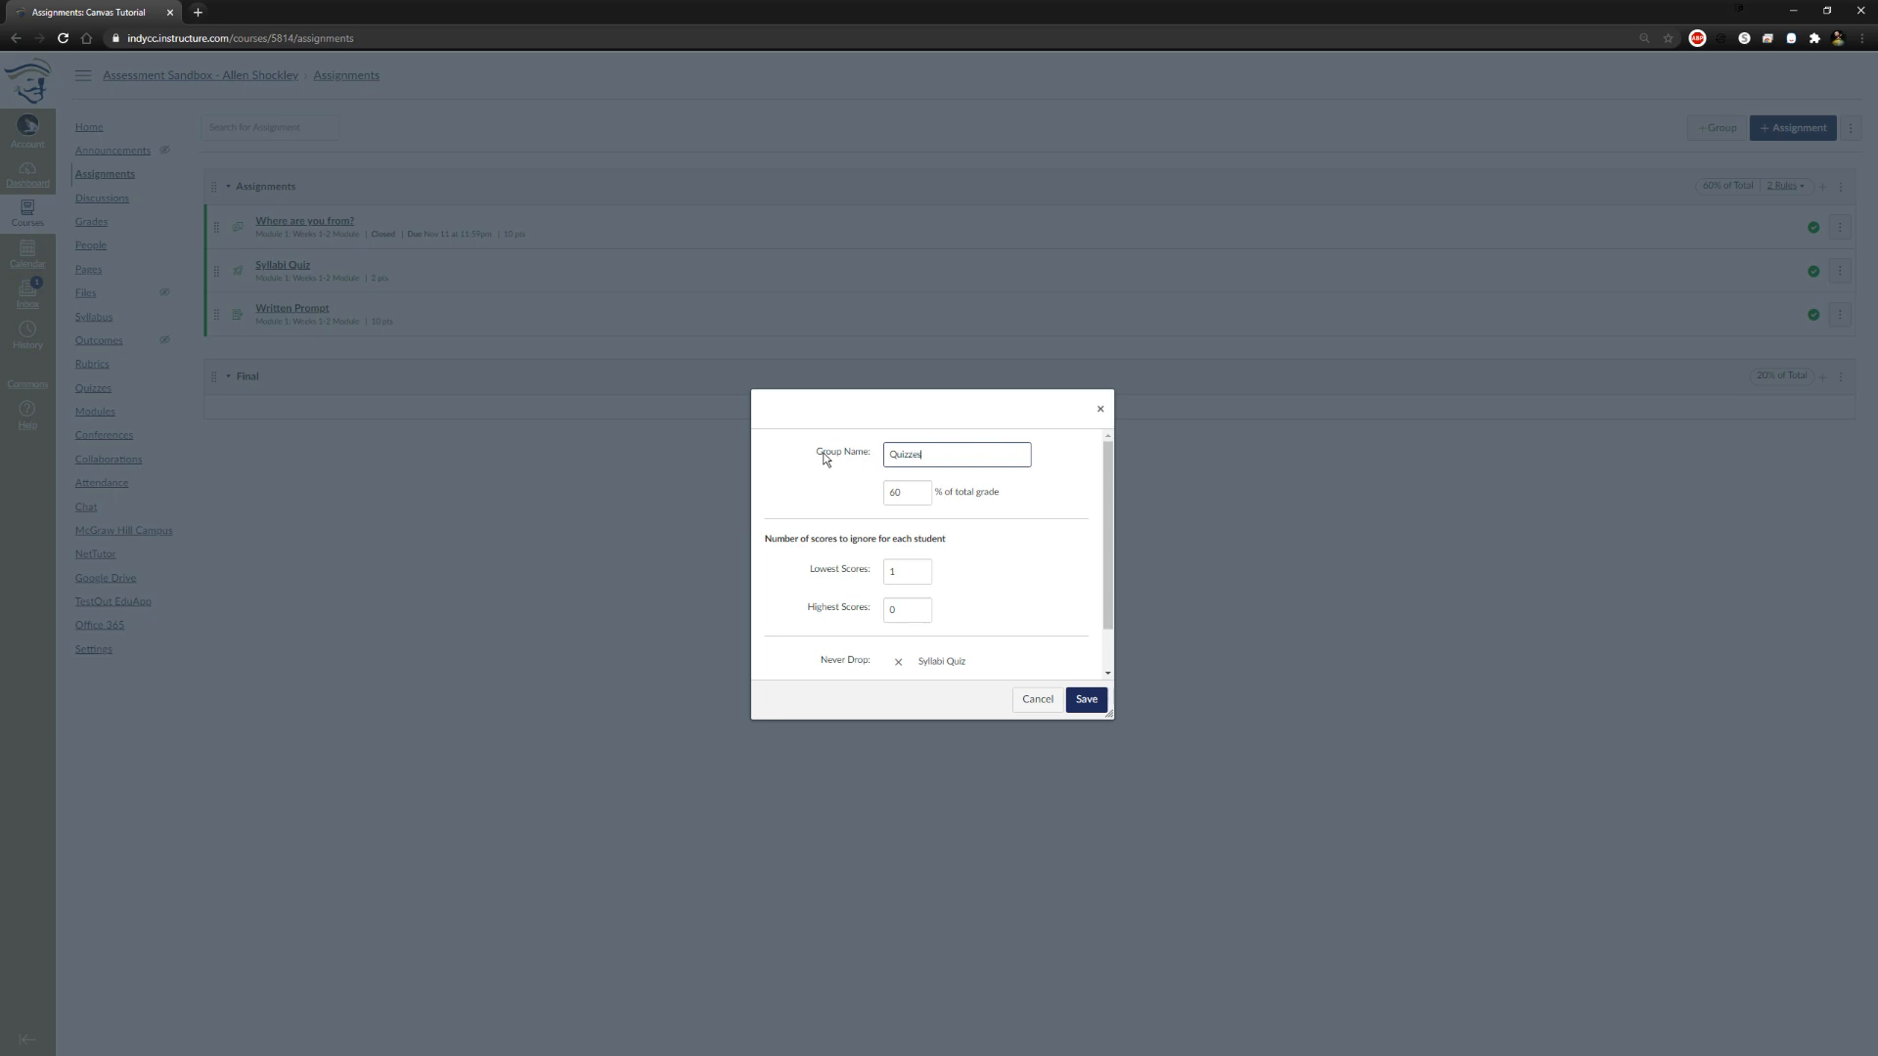
click(1101, 704)
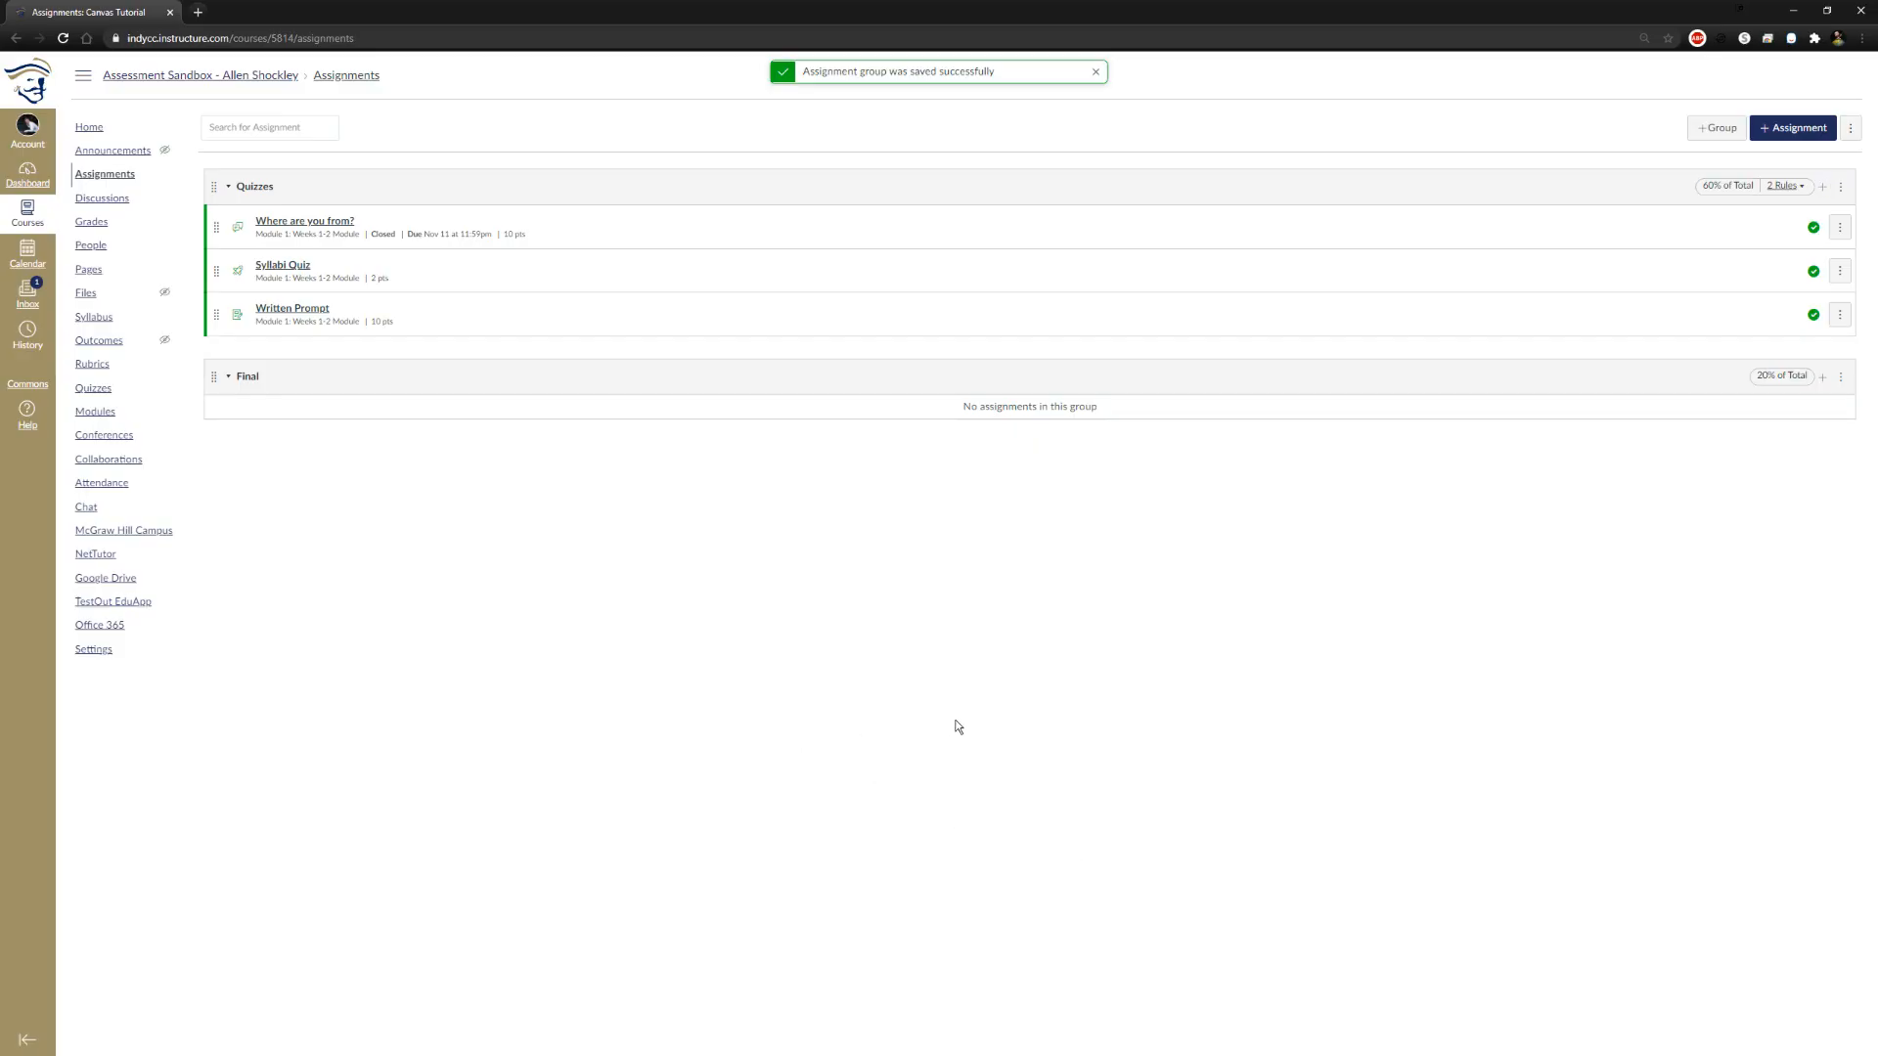
Add an assignment group named Prompts worth 20% of the total grade and save it
click(1795, 127)
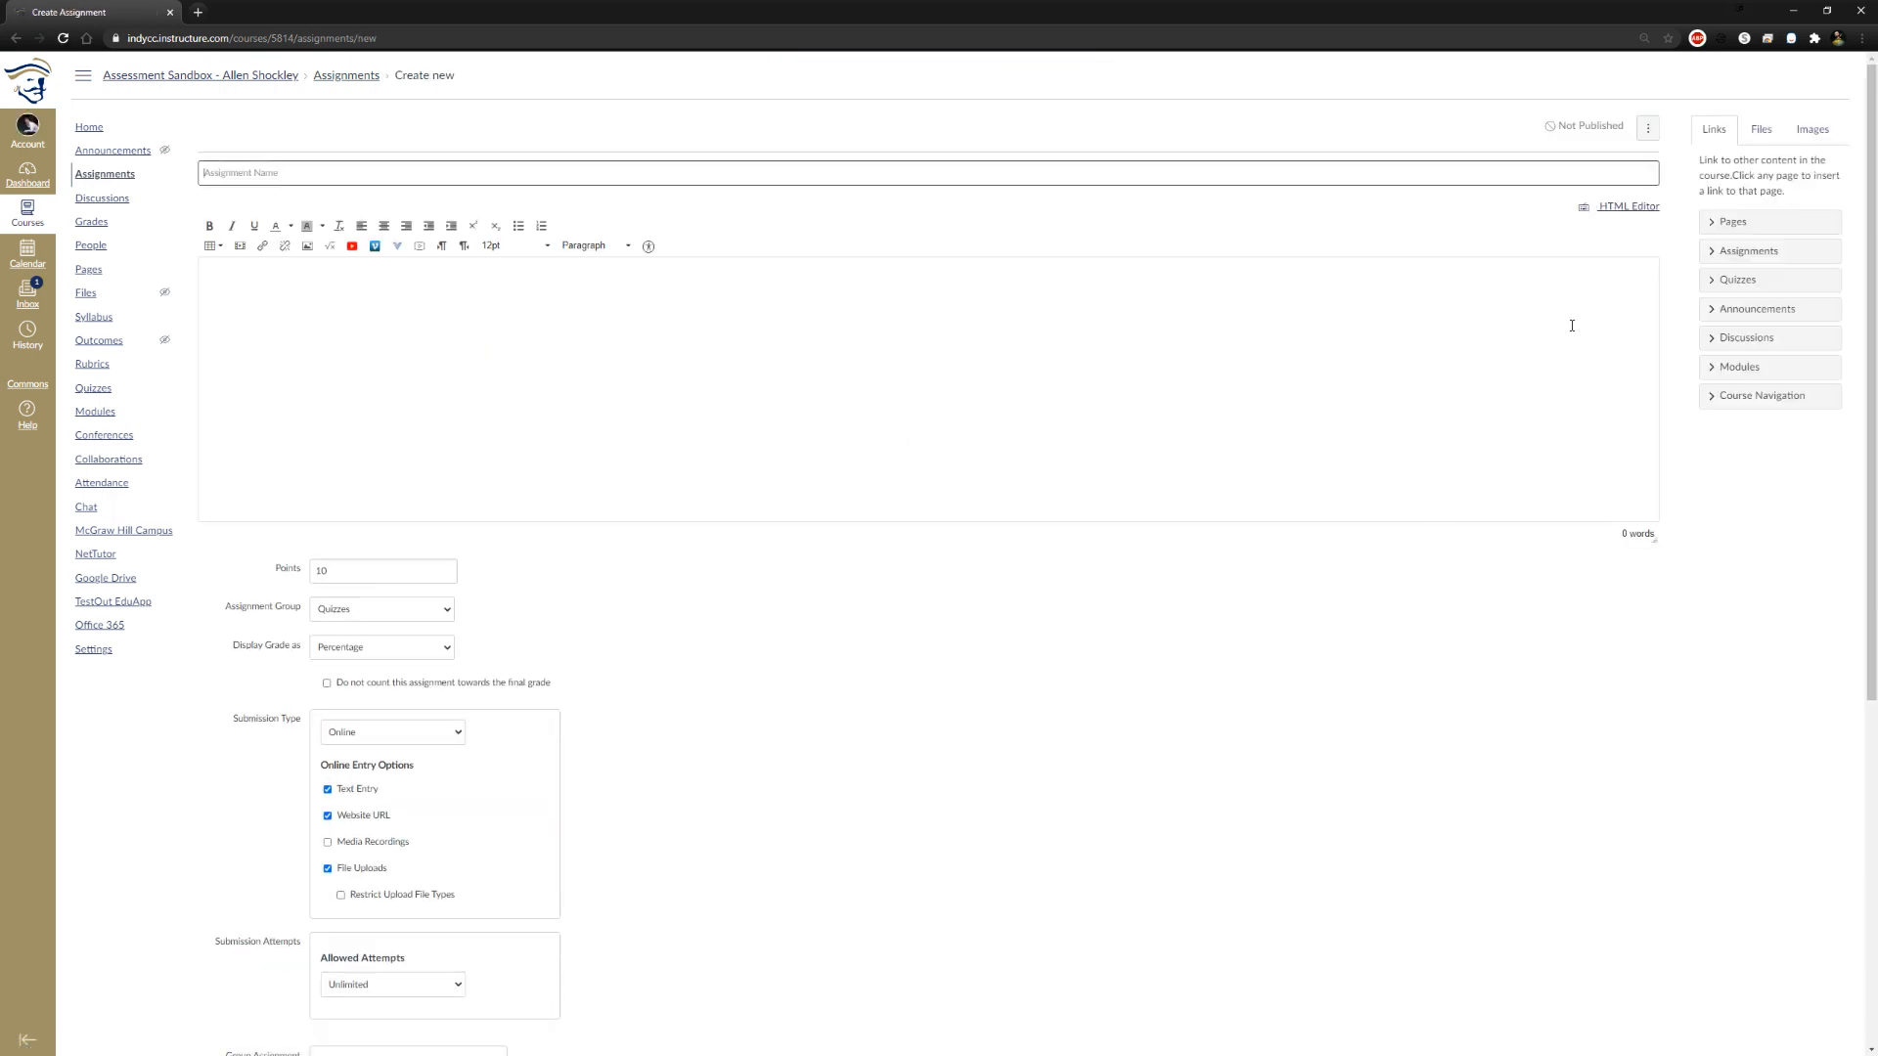
key(alt+Left)
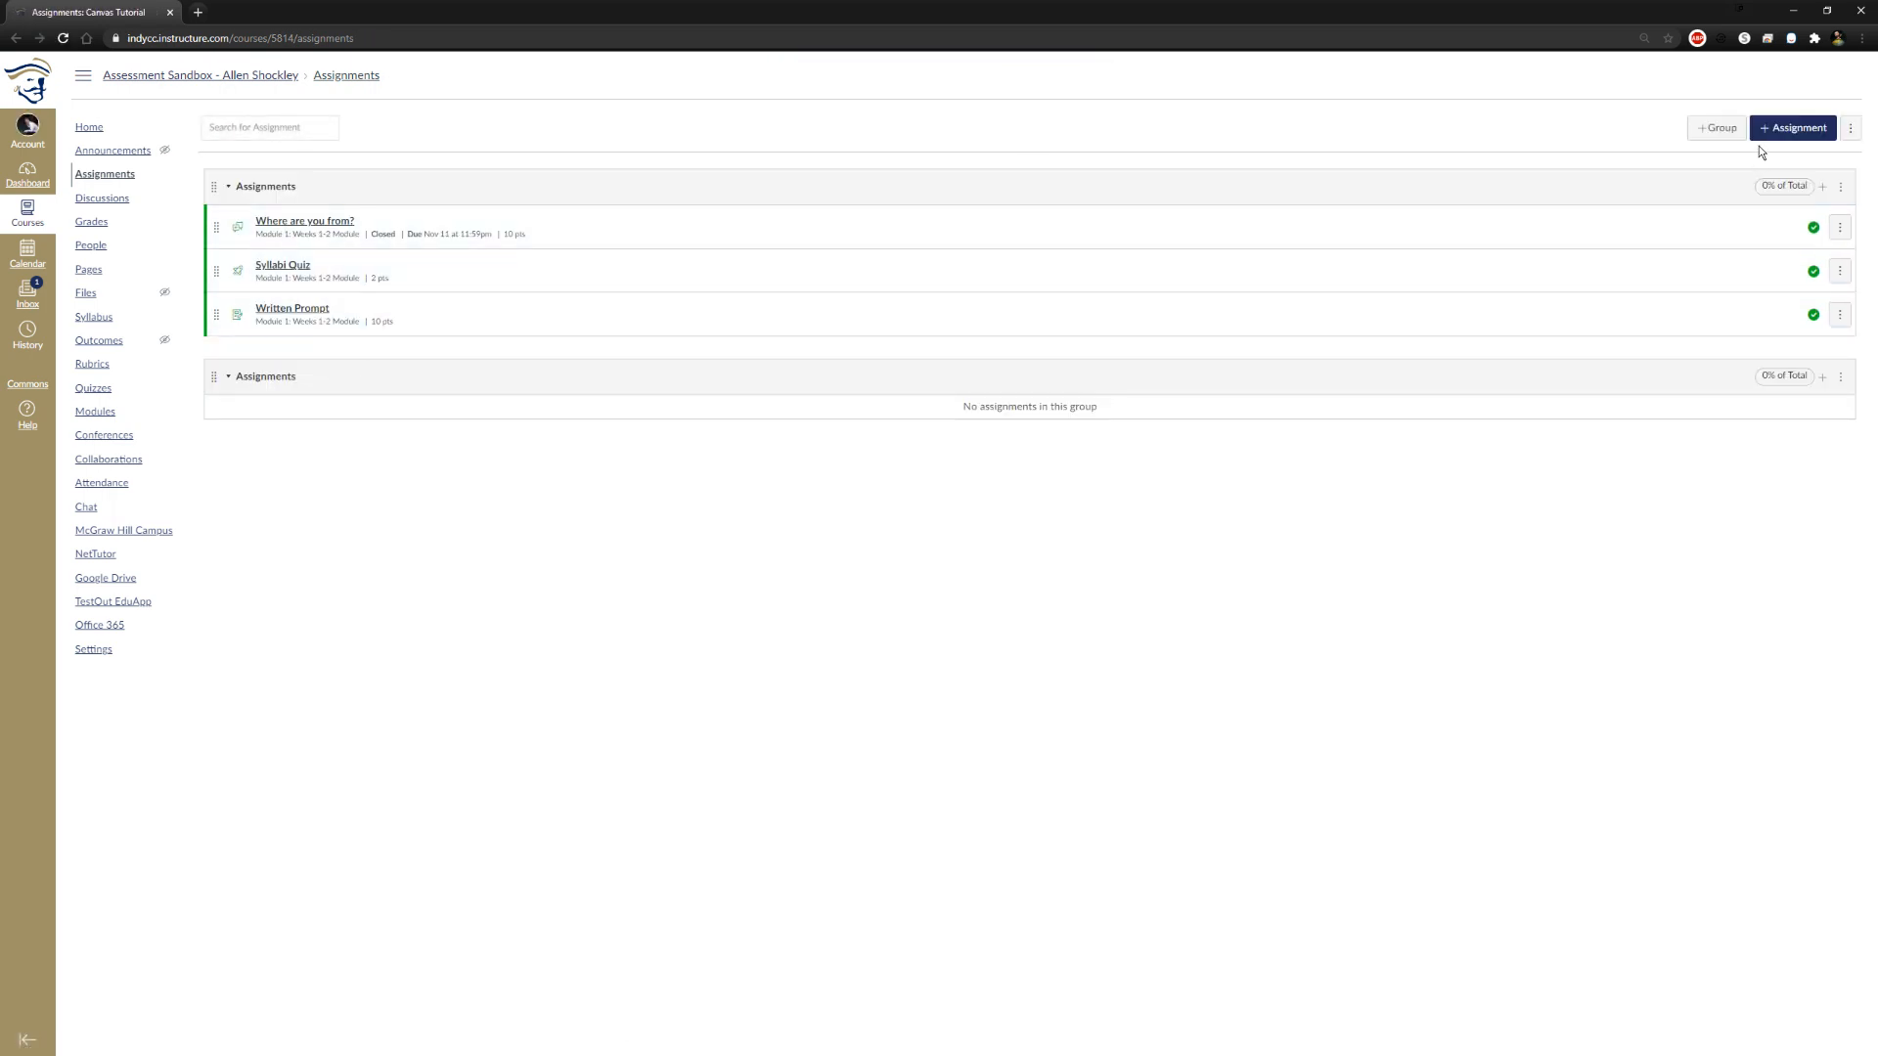
click(1716, 128)
click(934, 541)
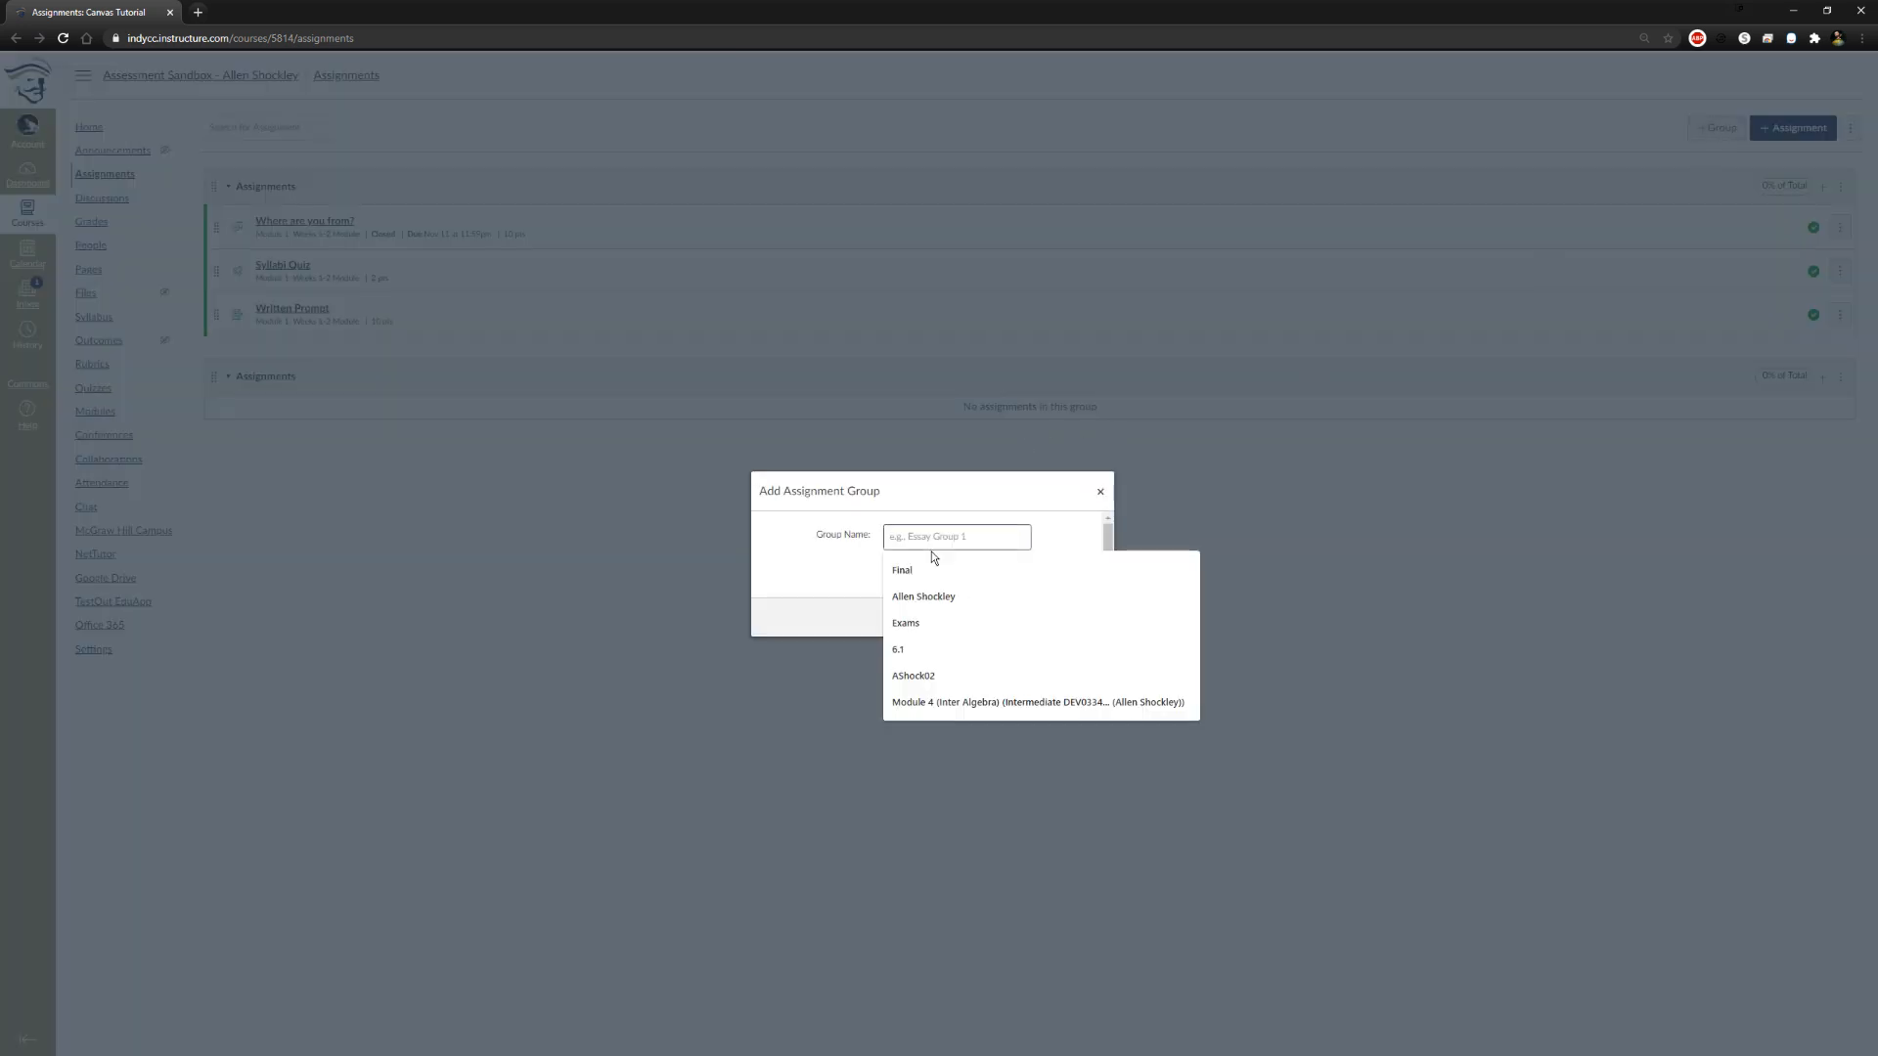
text(Prompts)
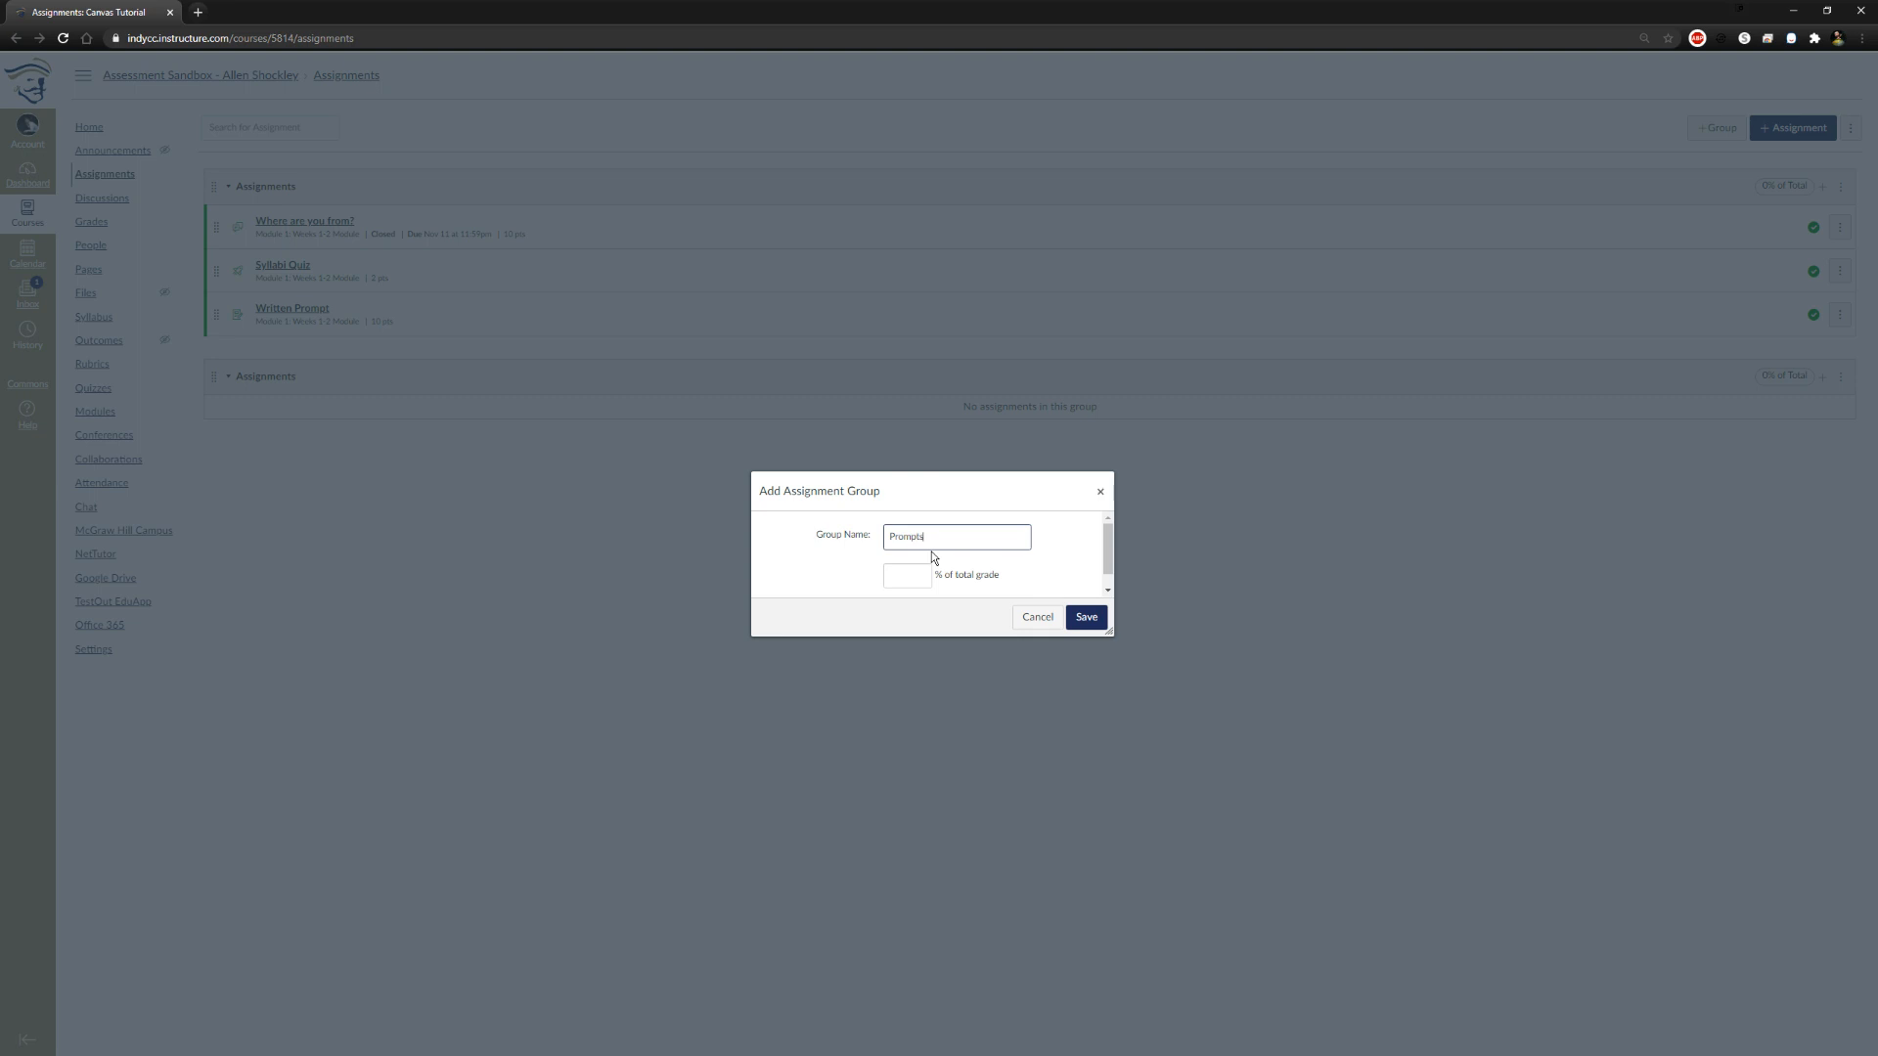
click(922, 568)
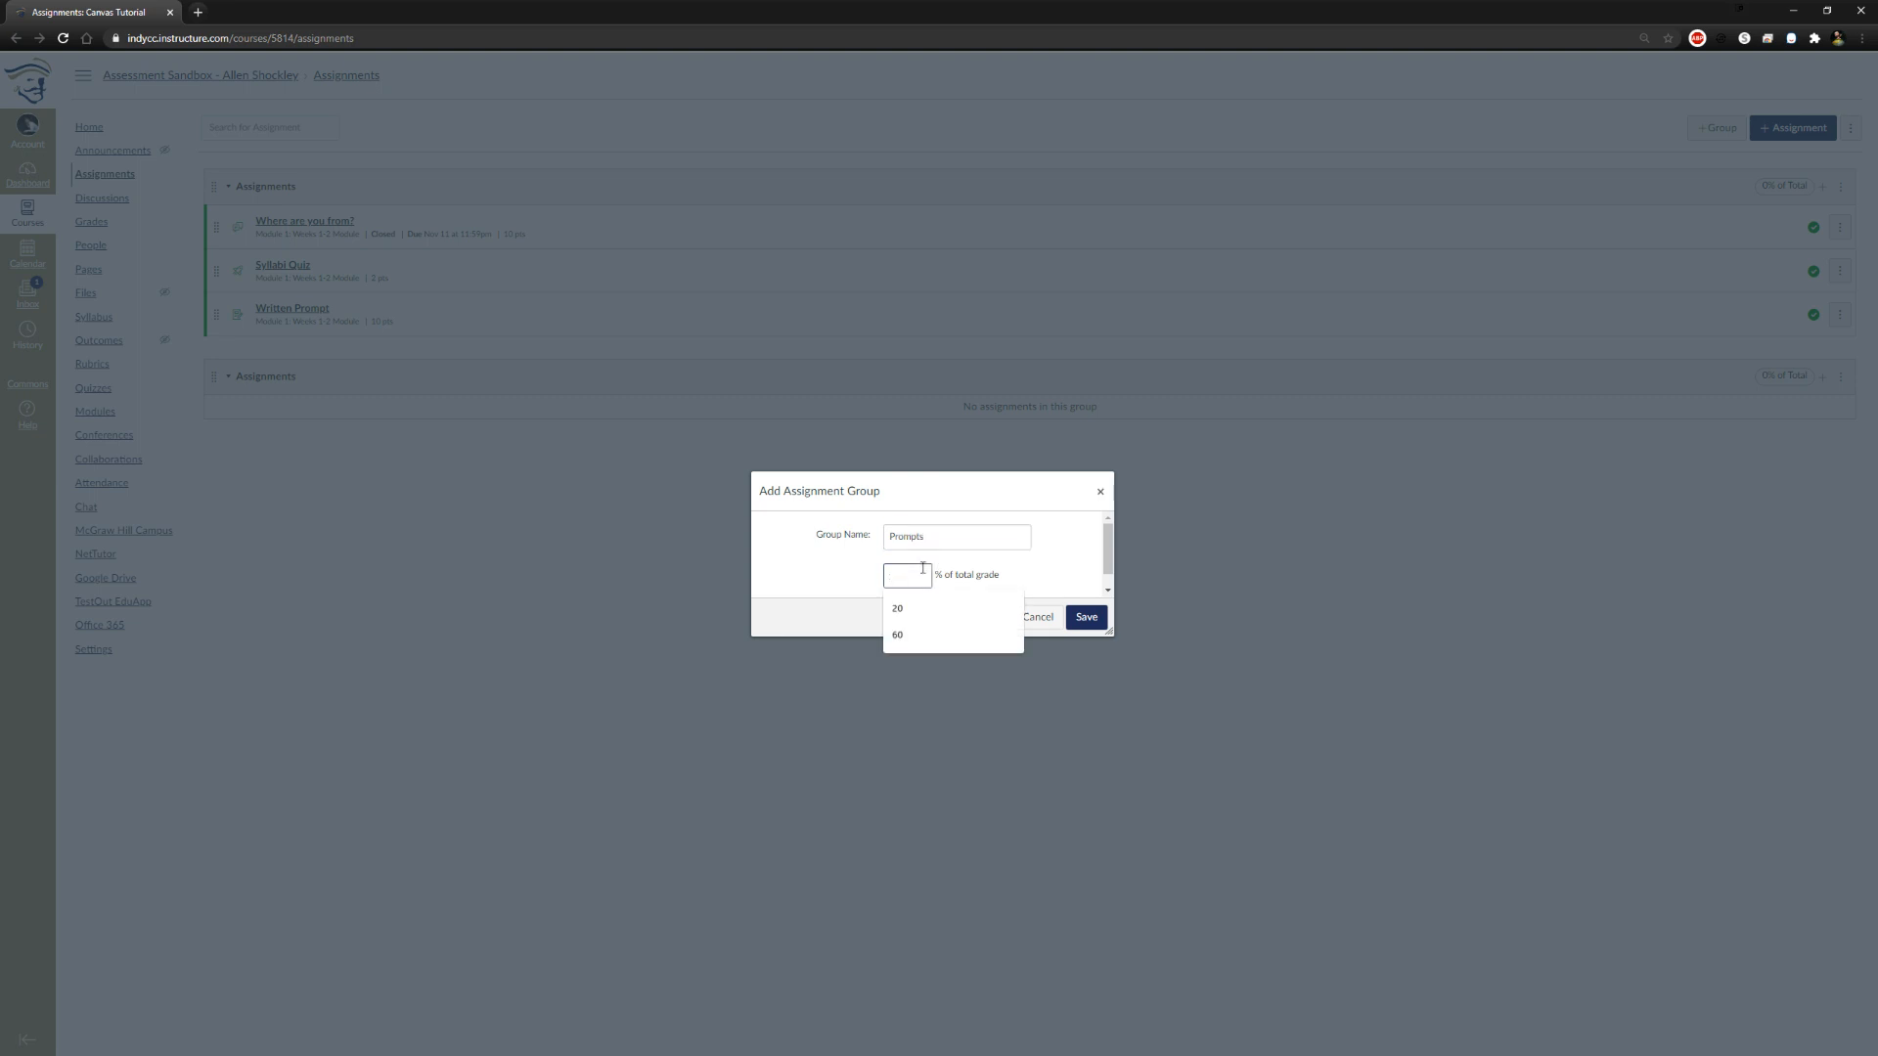
text(20)
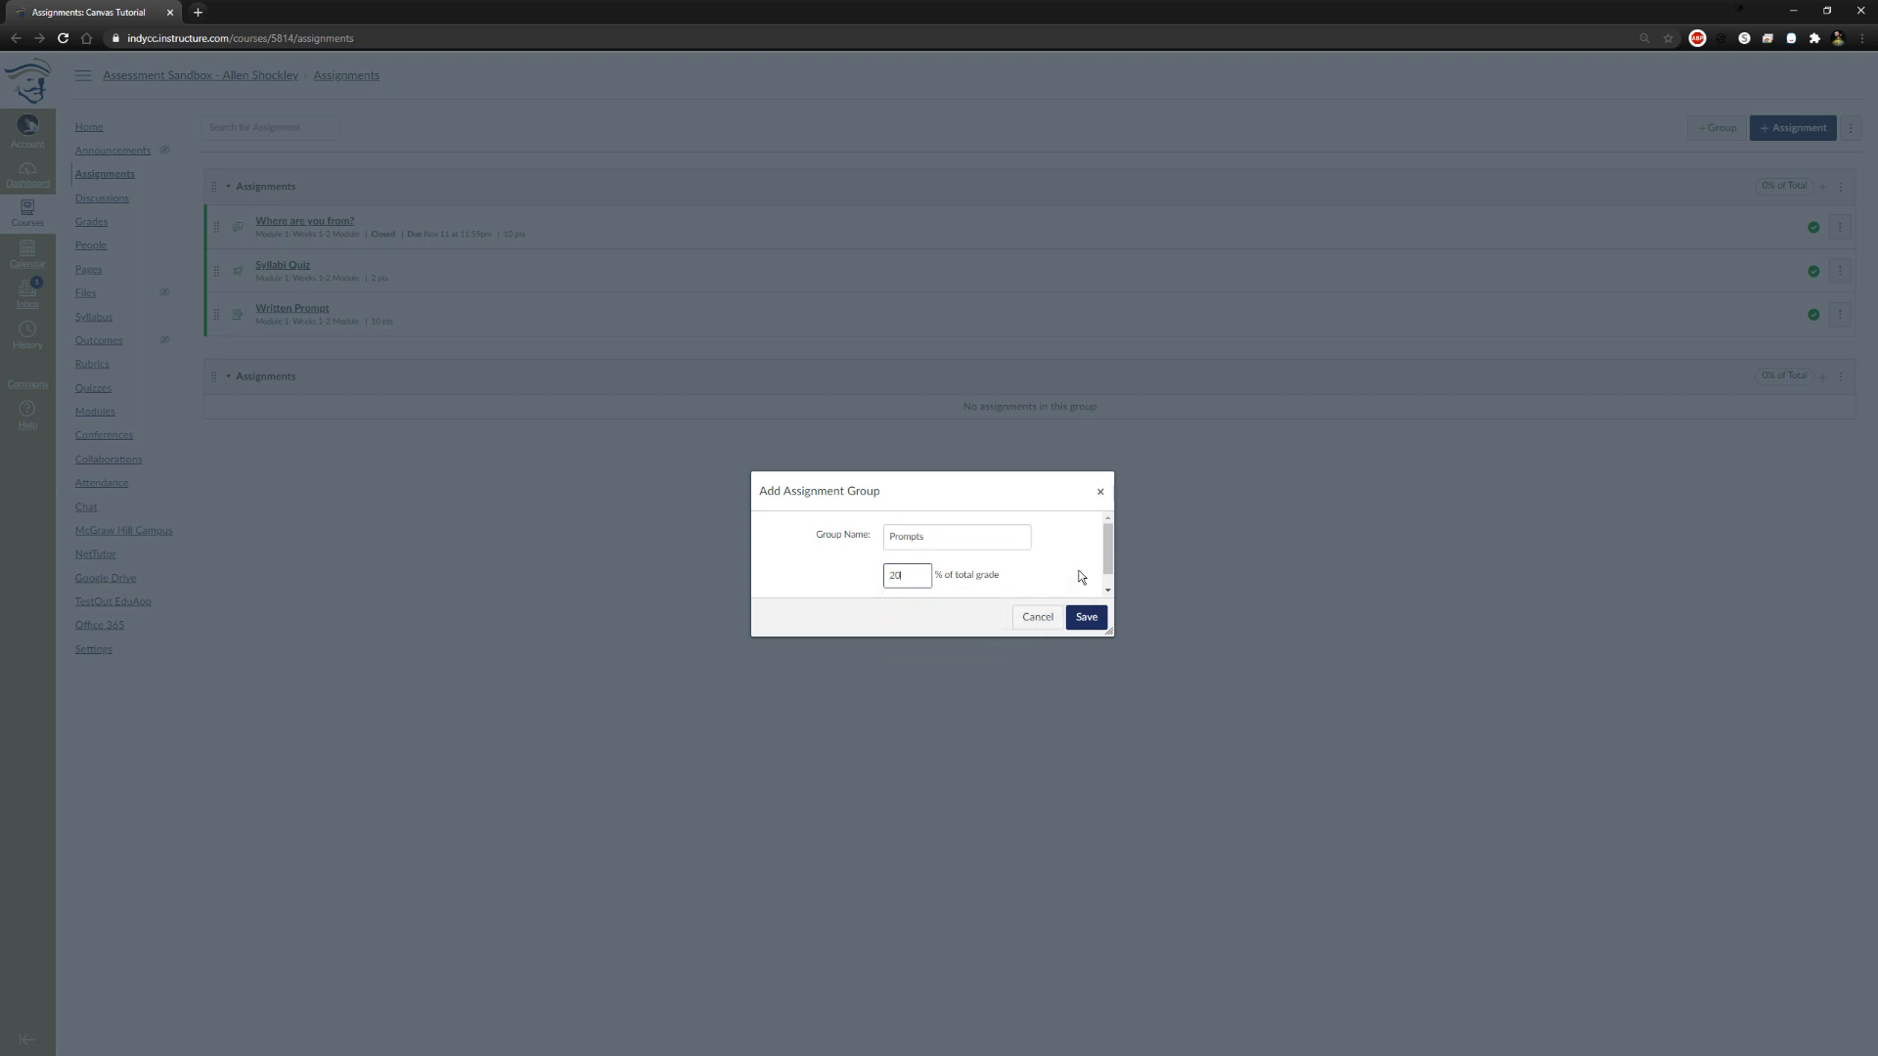
click(1087, 616)
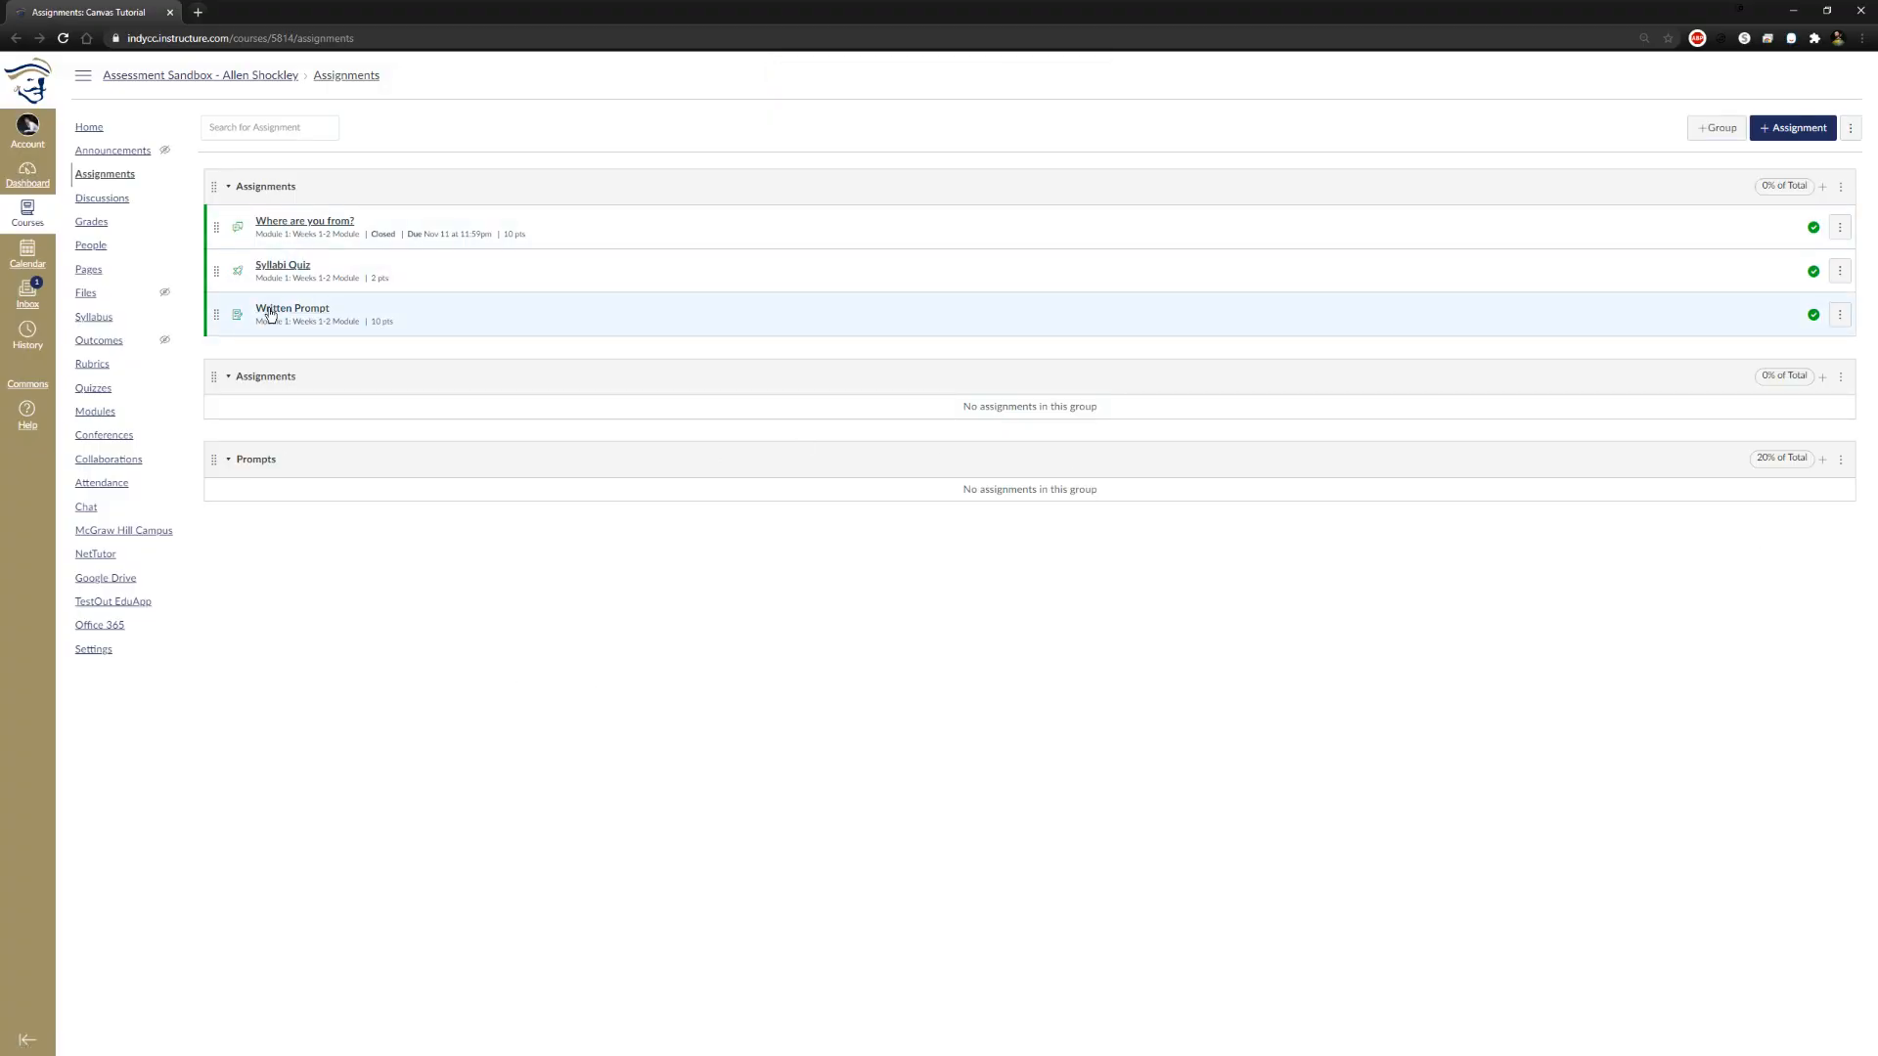
Move the Written Prompt assignment into the Prompts group and reload the assignments page
drag(218, 323, 222, 469)
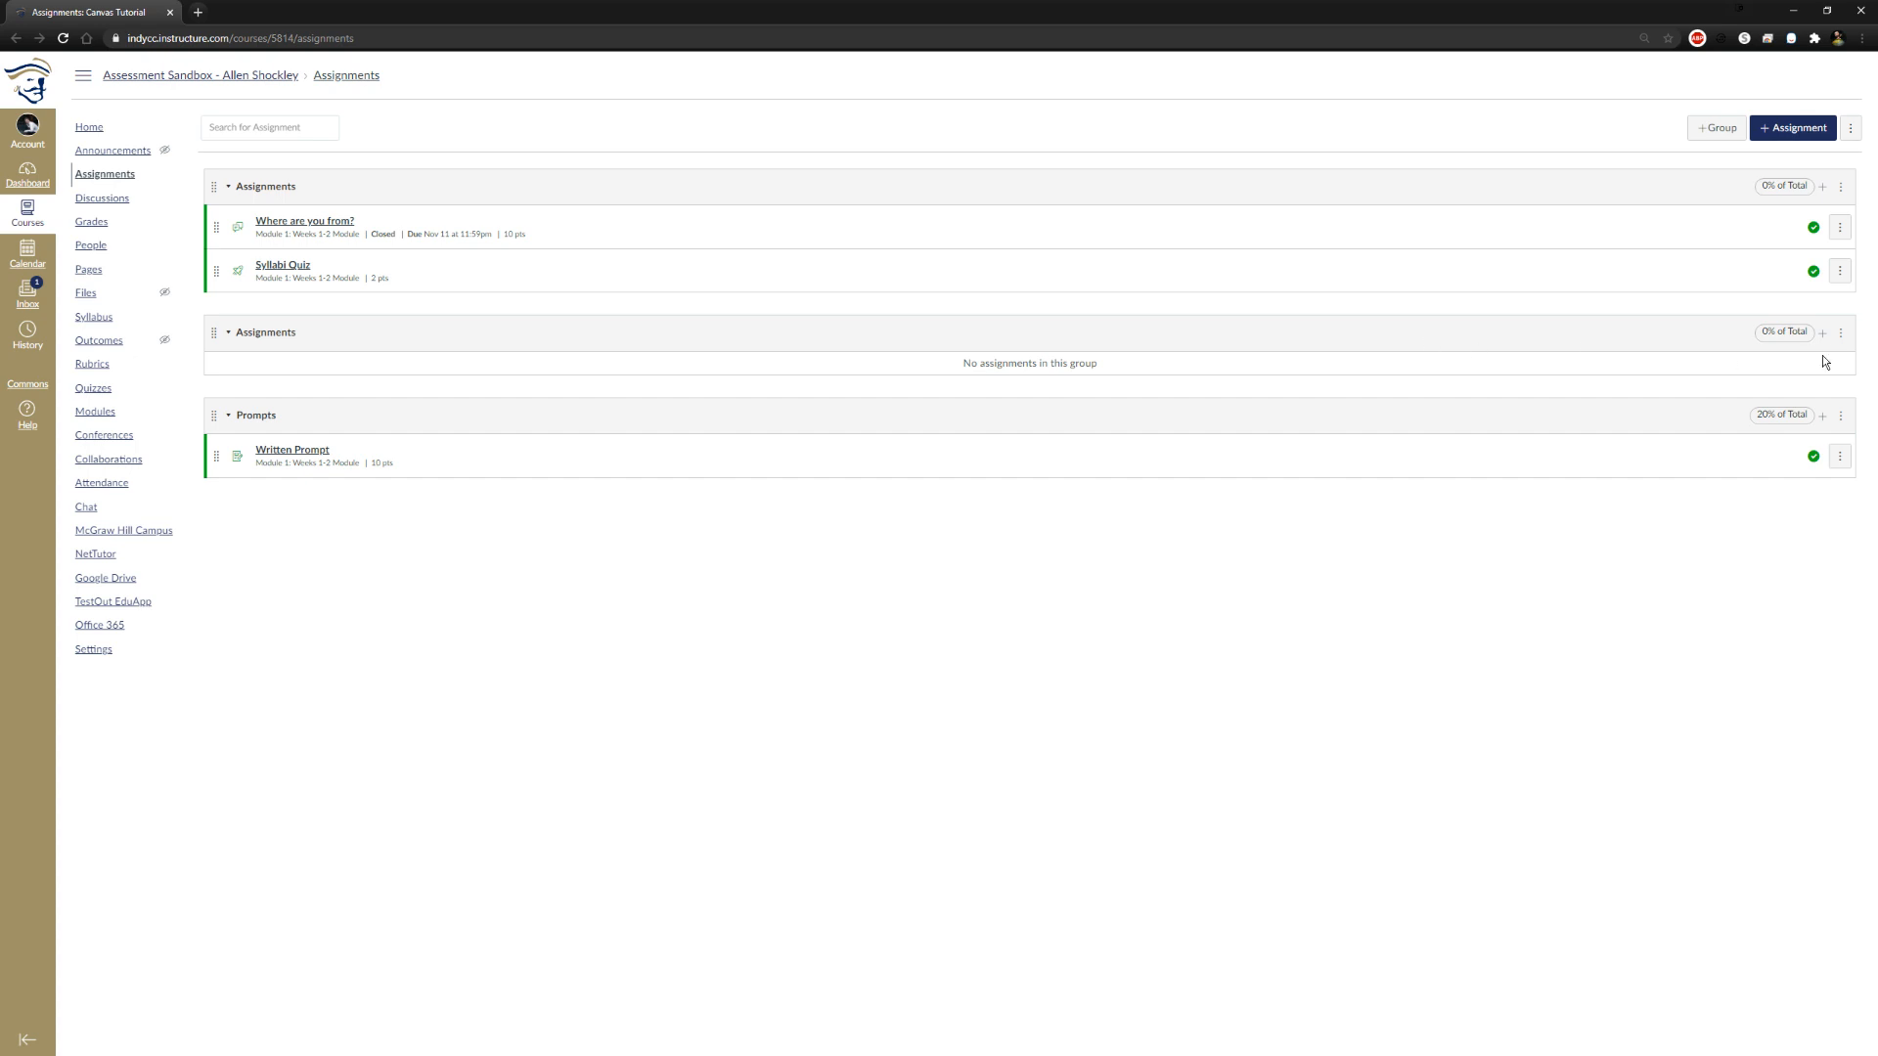
click(1841, 332)
click(1557, 551)
click(64, 39)
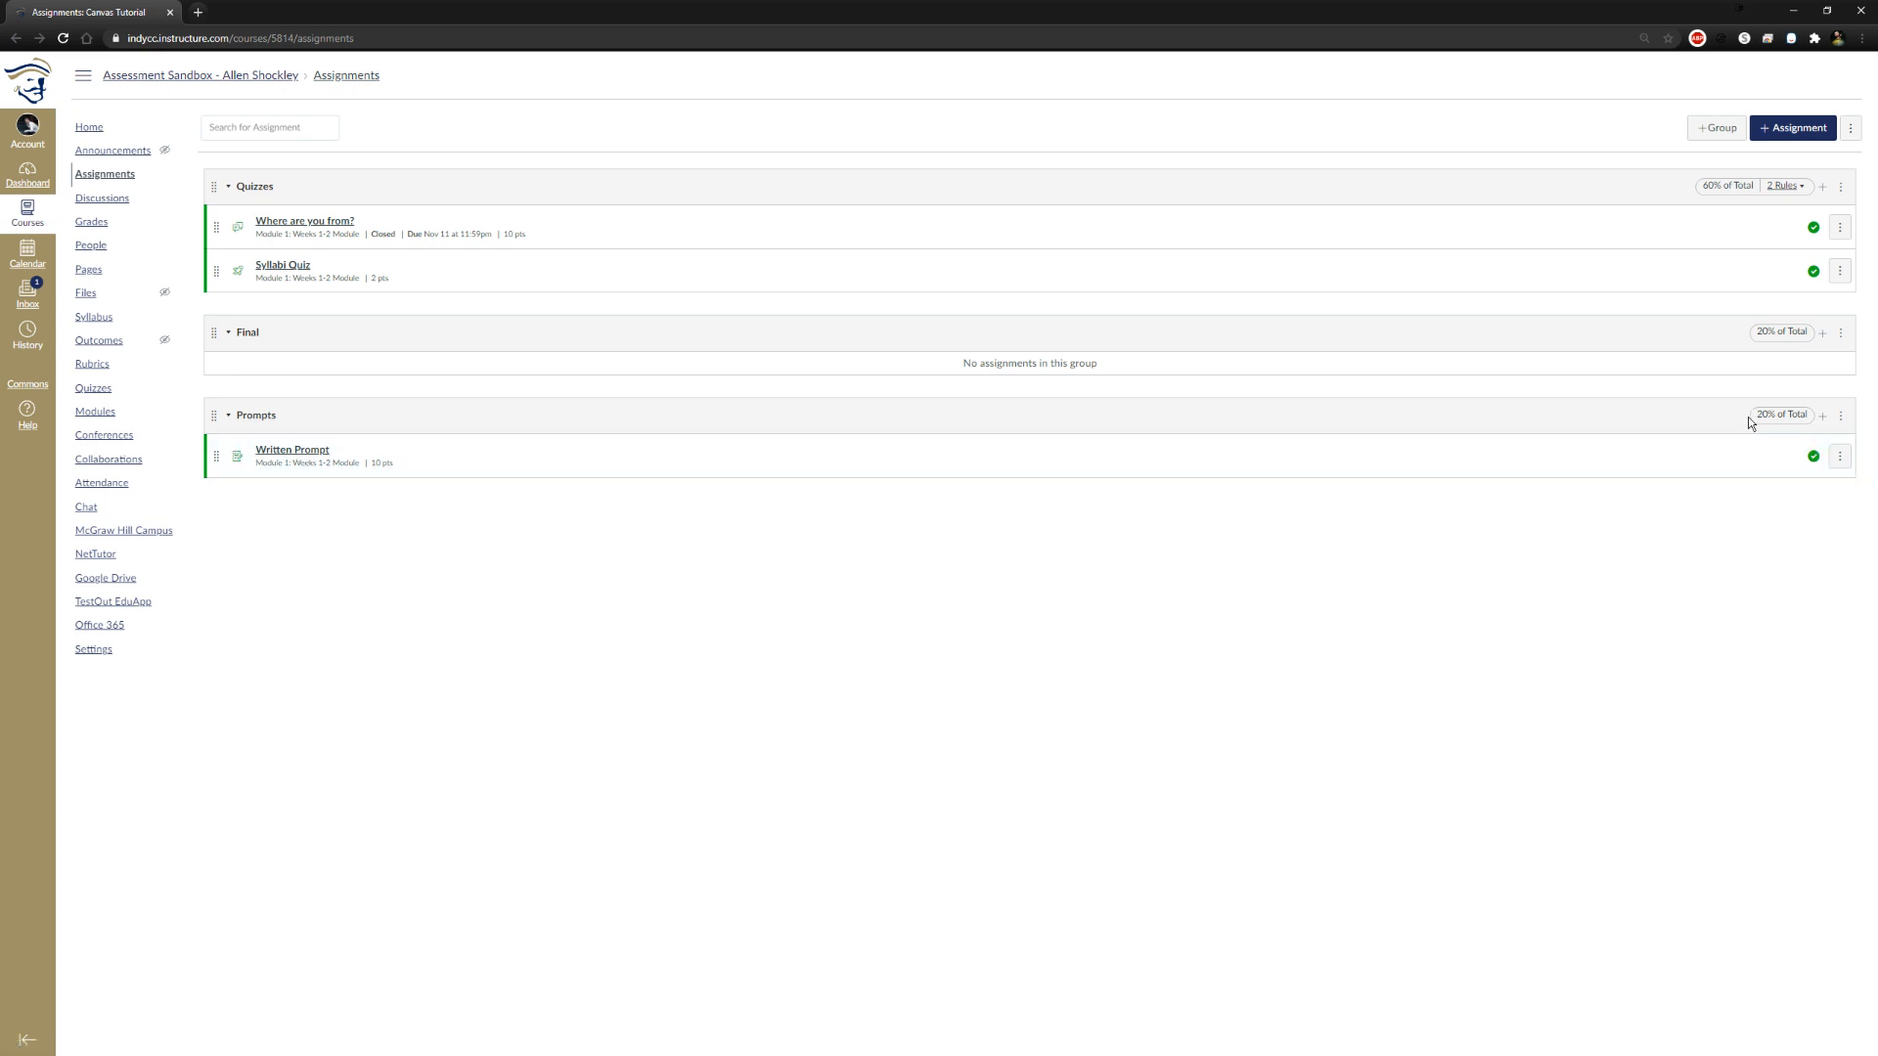
click(1823, 186)
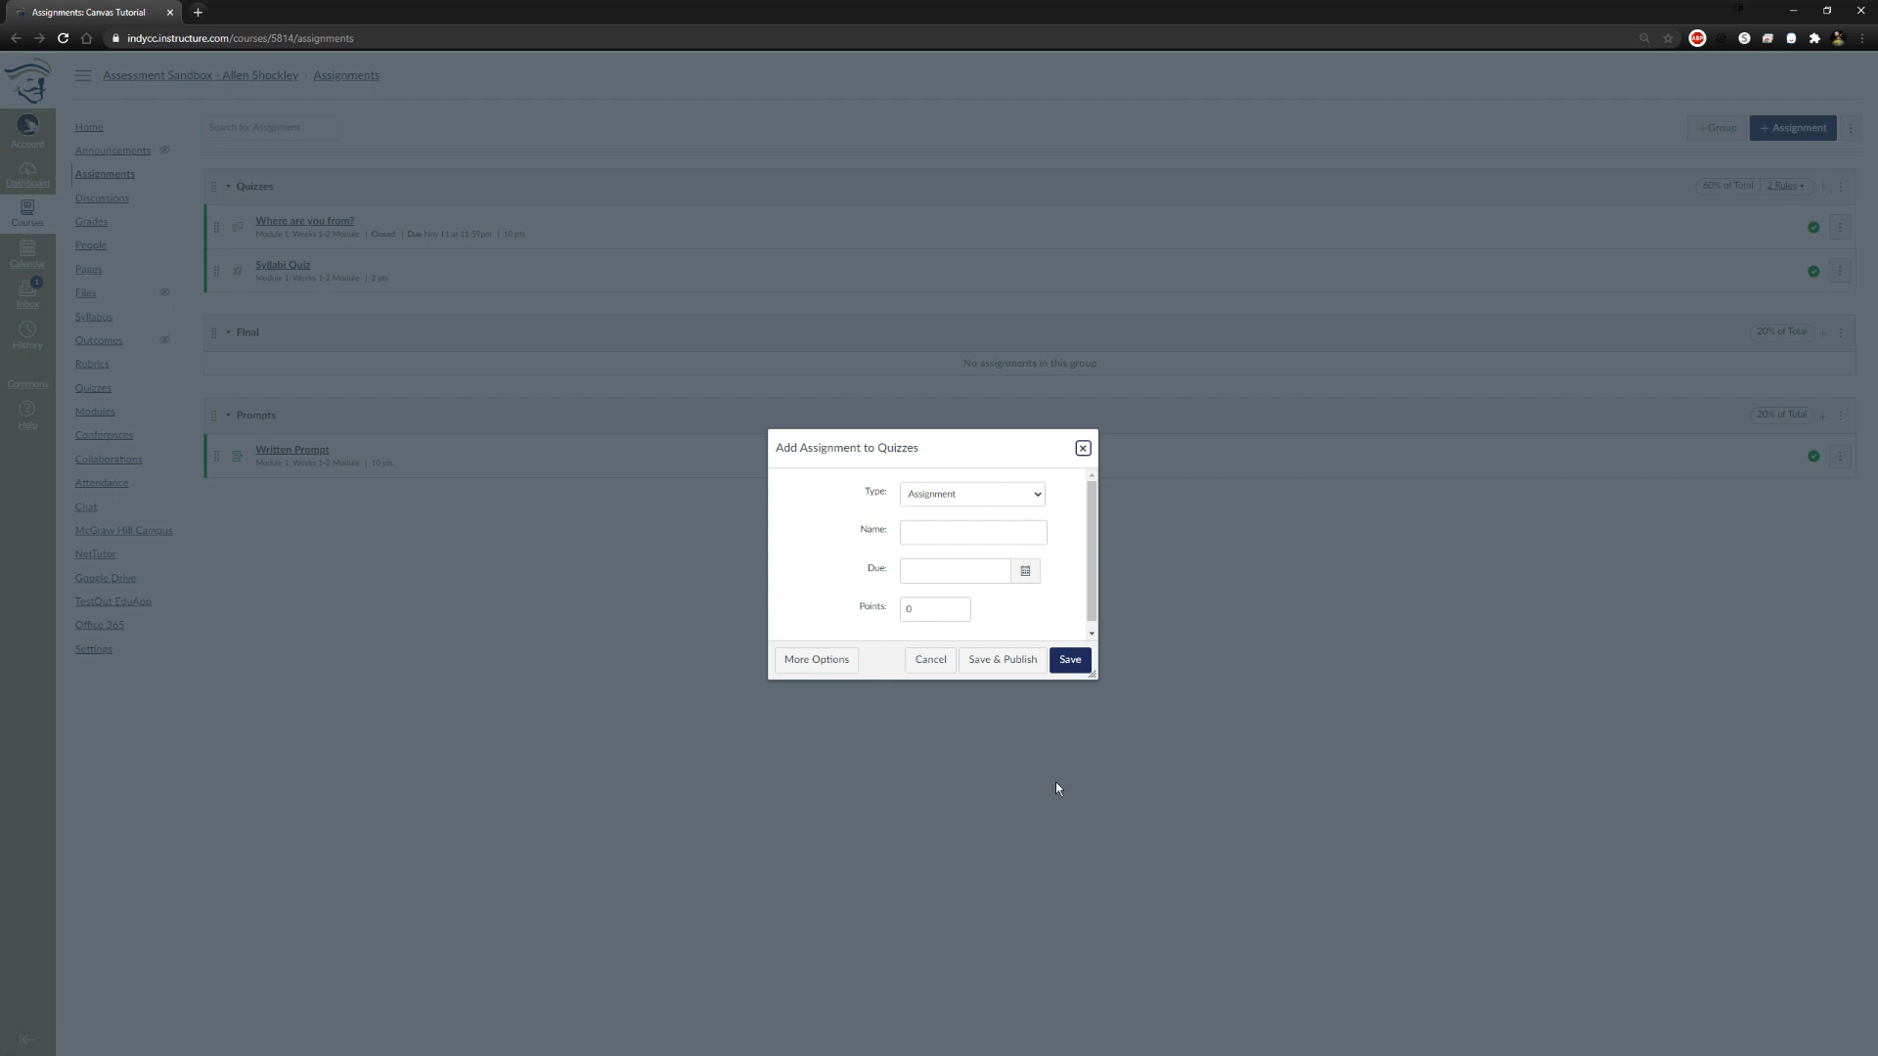
click(1081, 449)
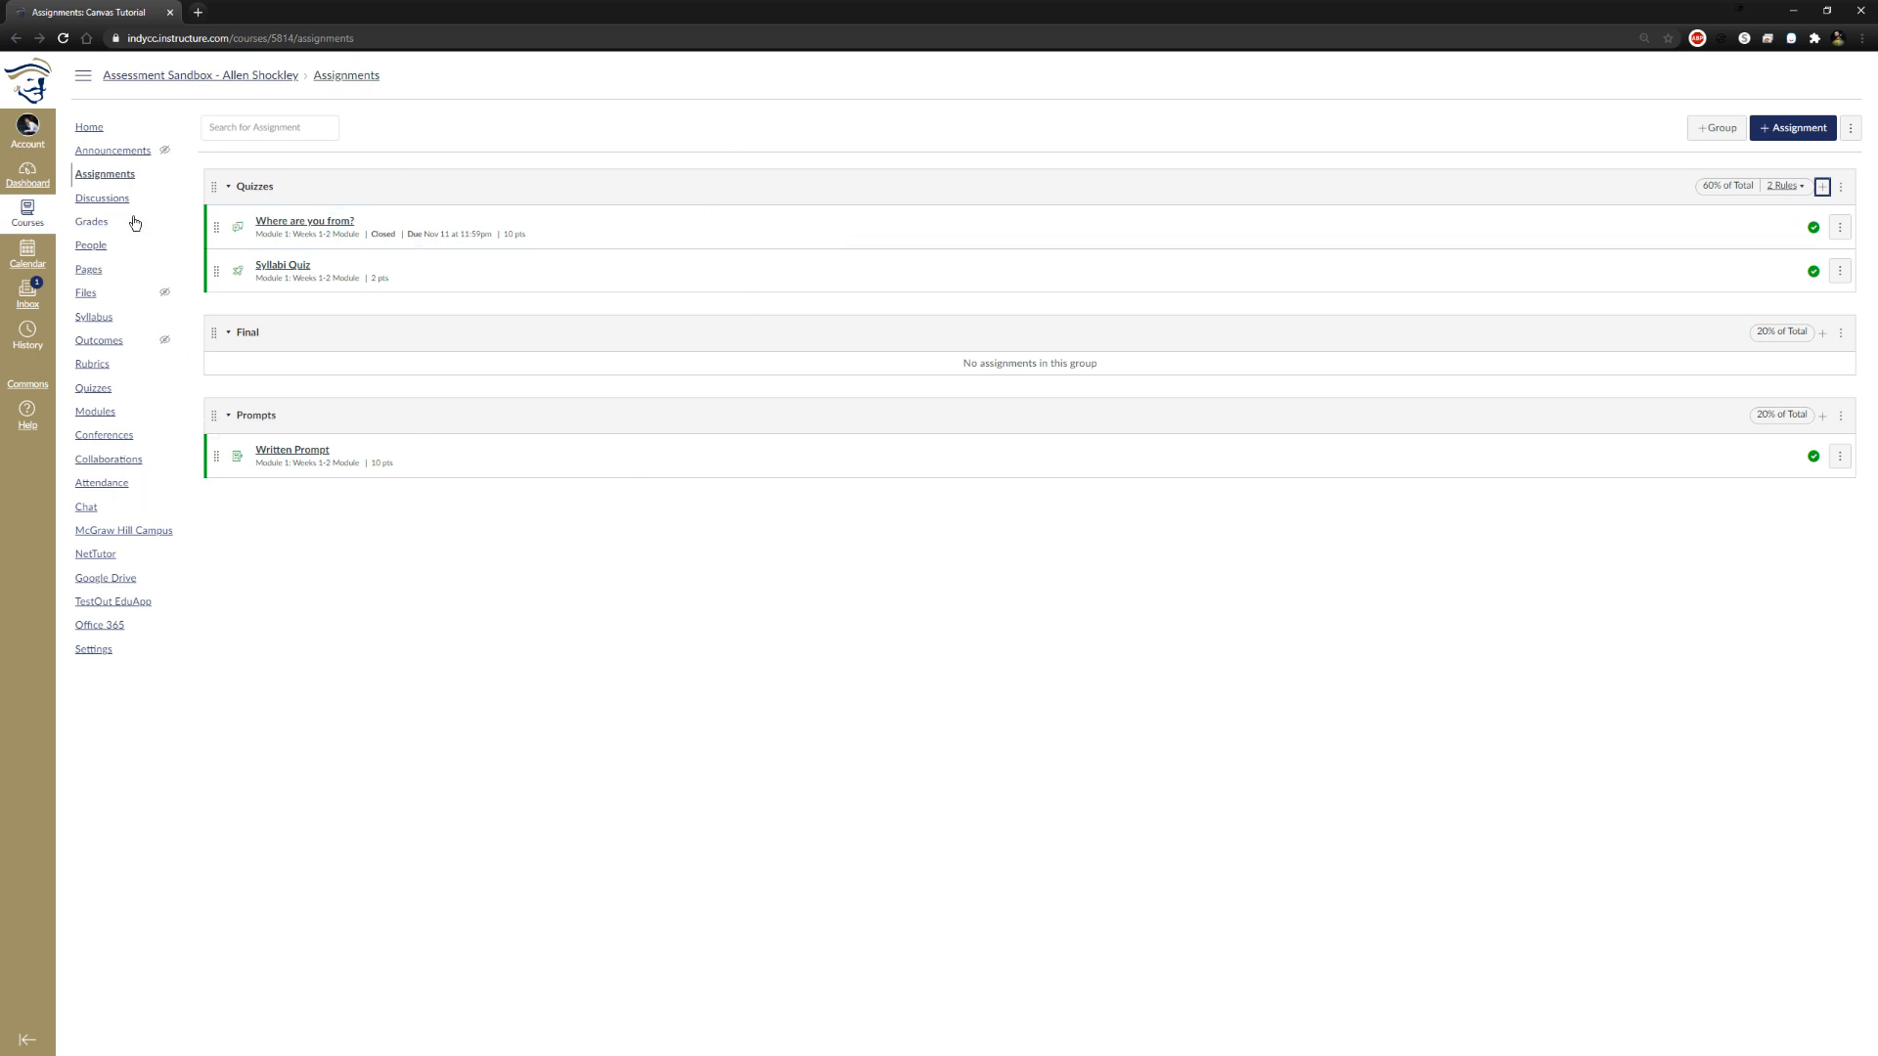
click(95, 411)
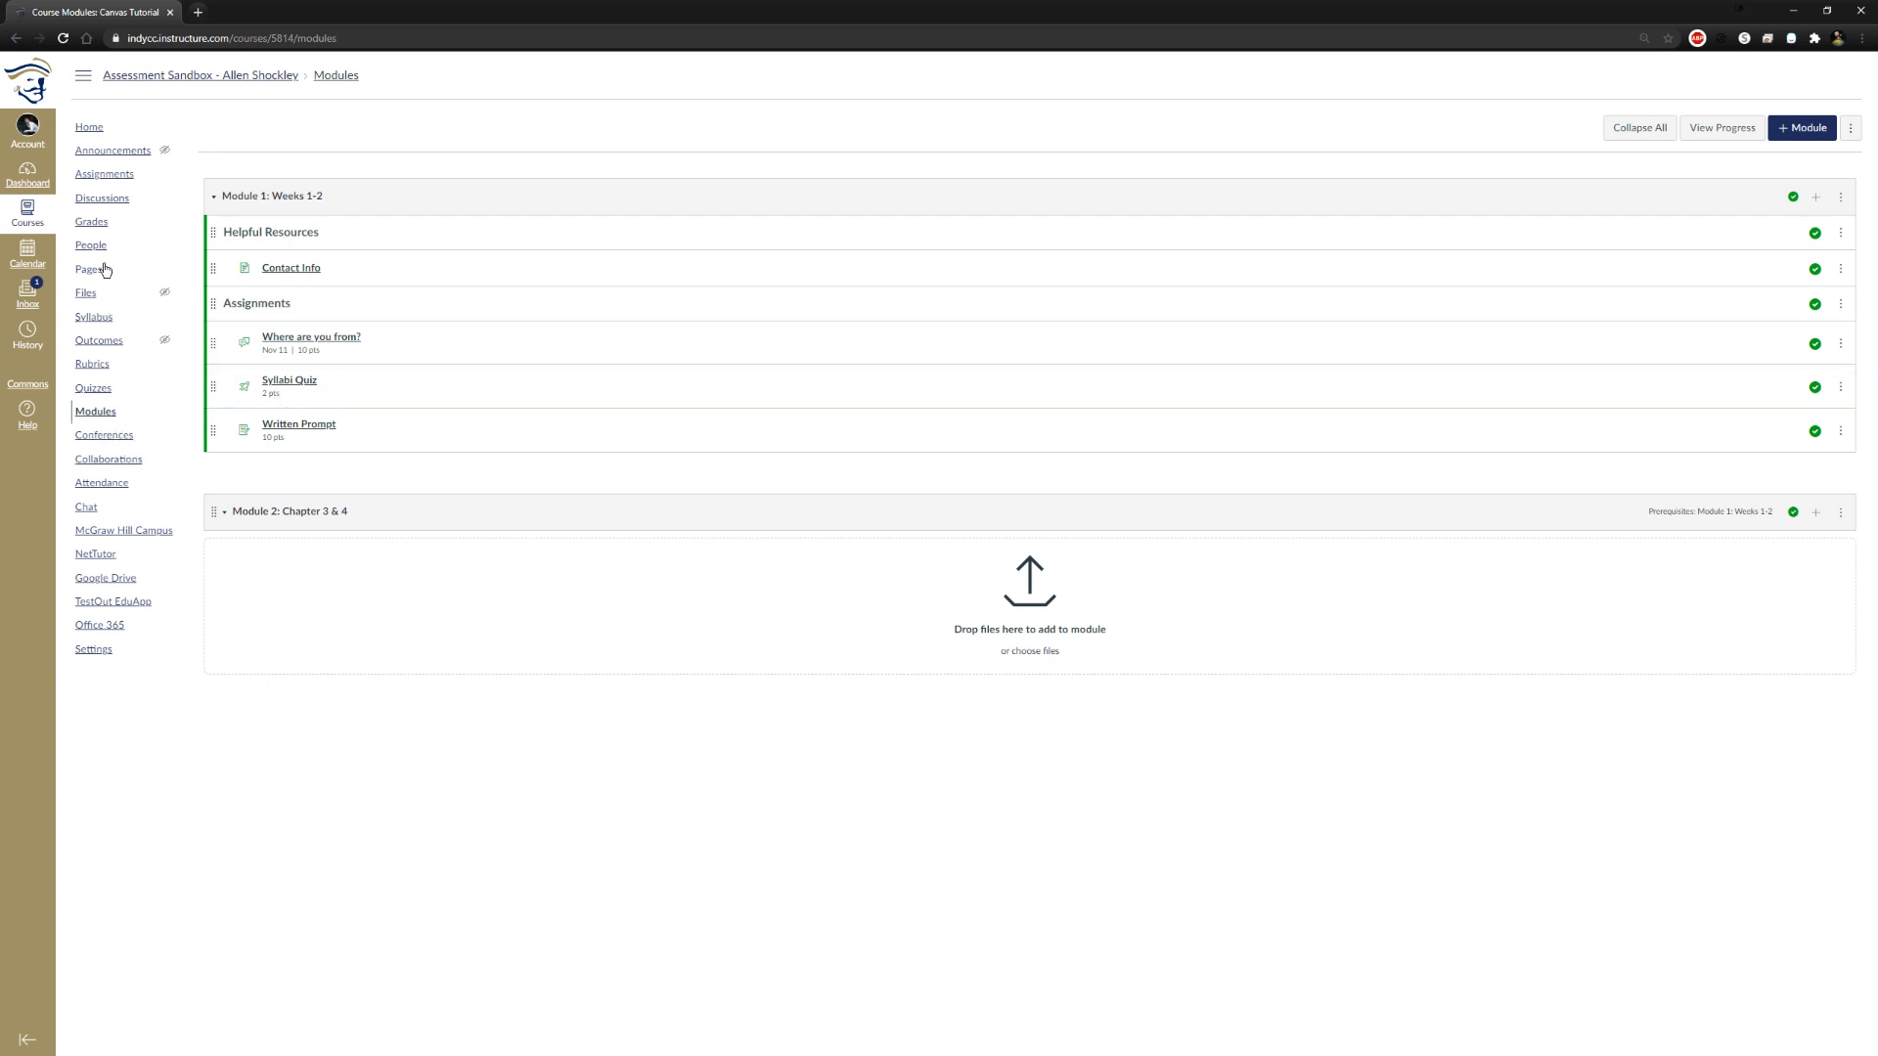
click(105, 173)
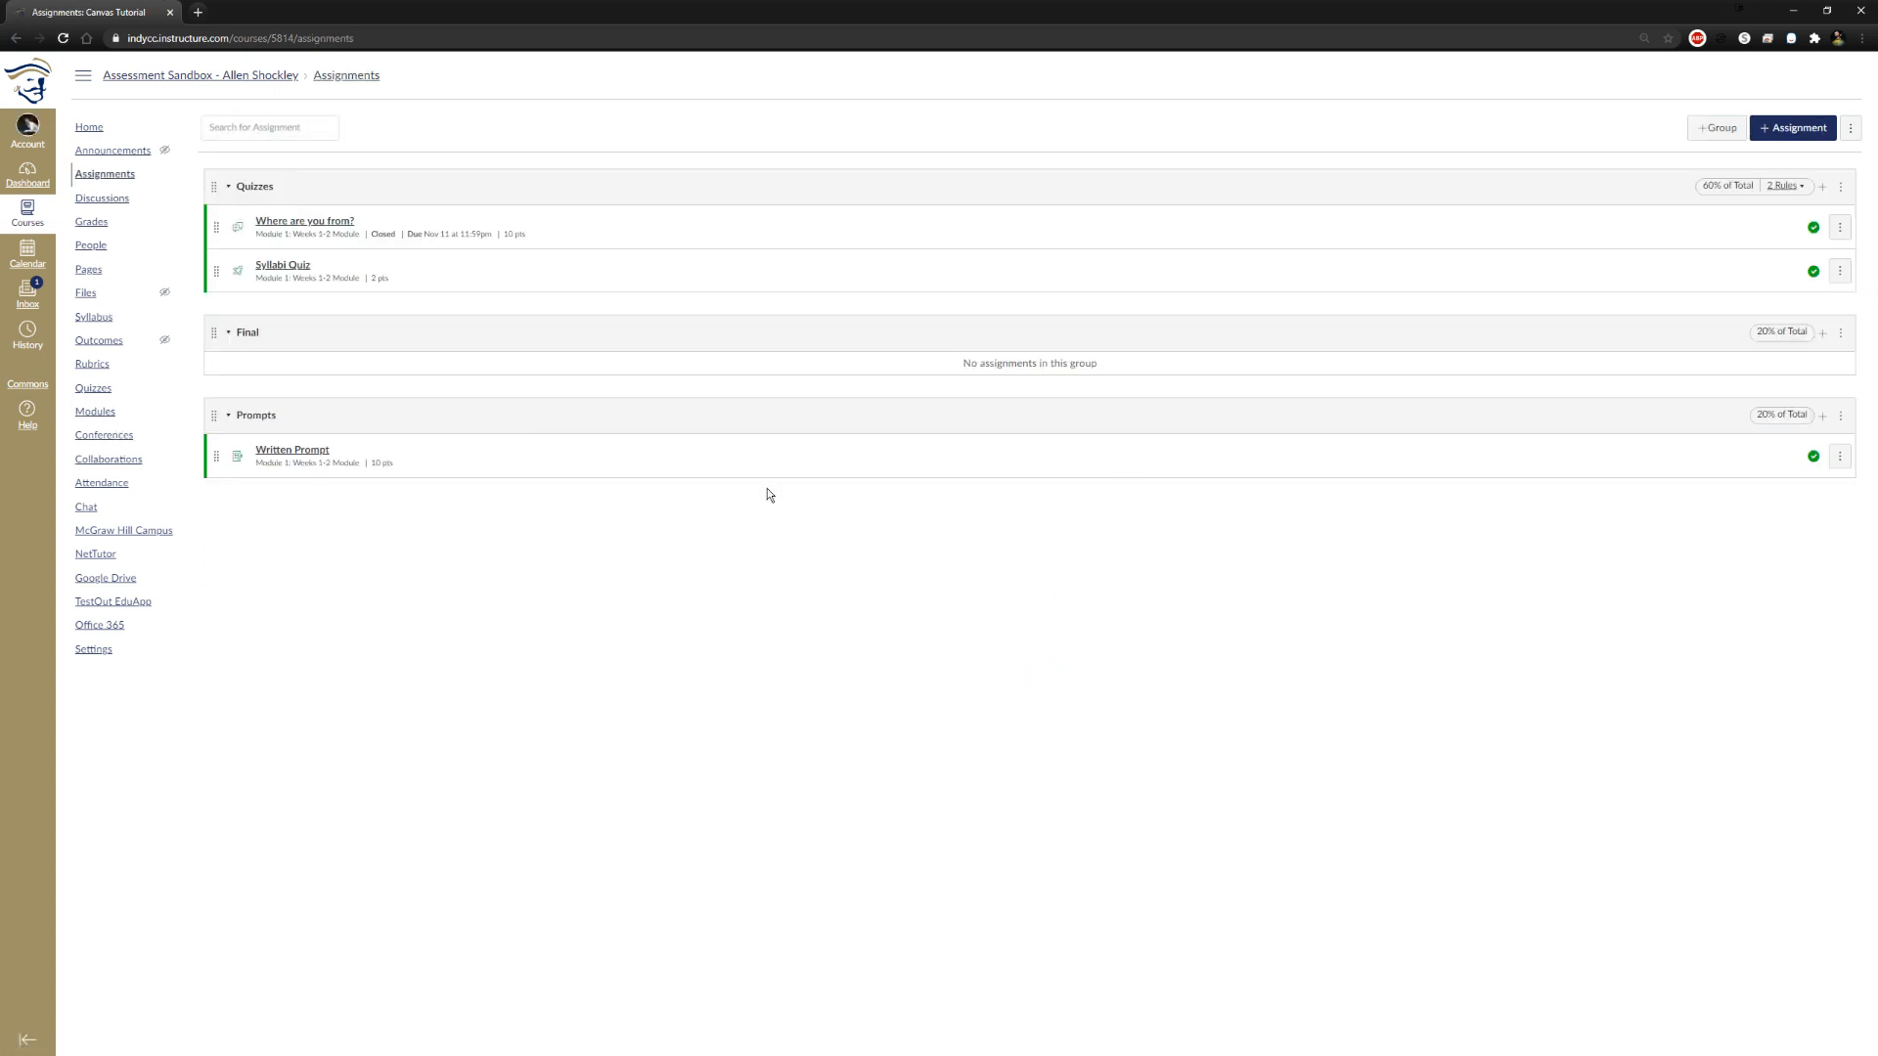
Add an assignment named Final worth 350,654 points to the Final group, then save and publish it
click(1823, 333)
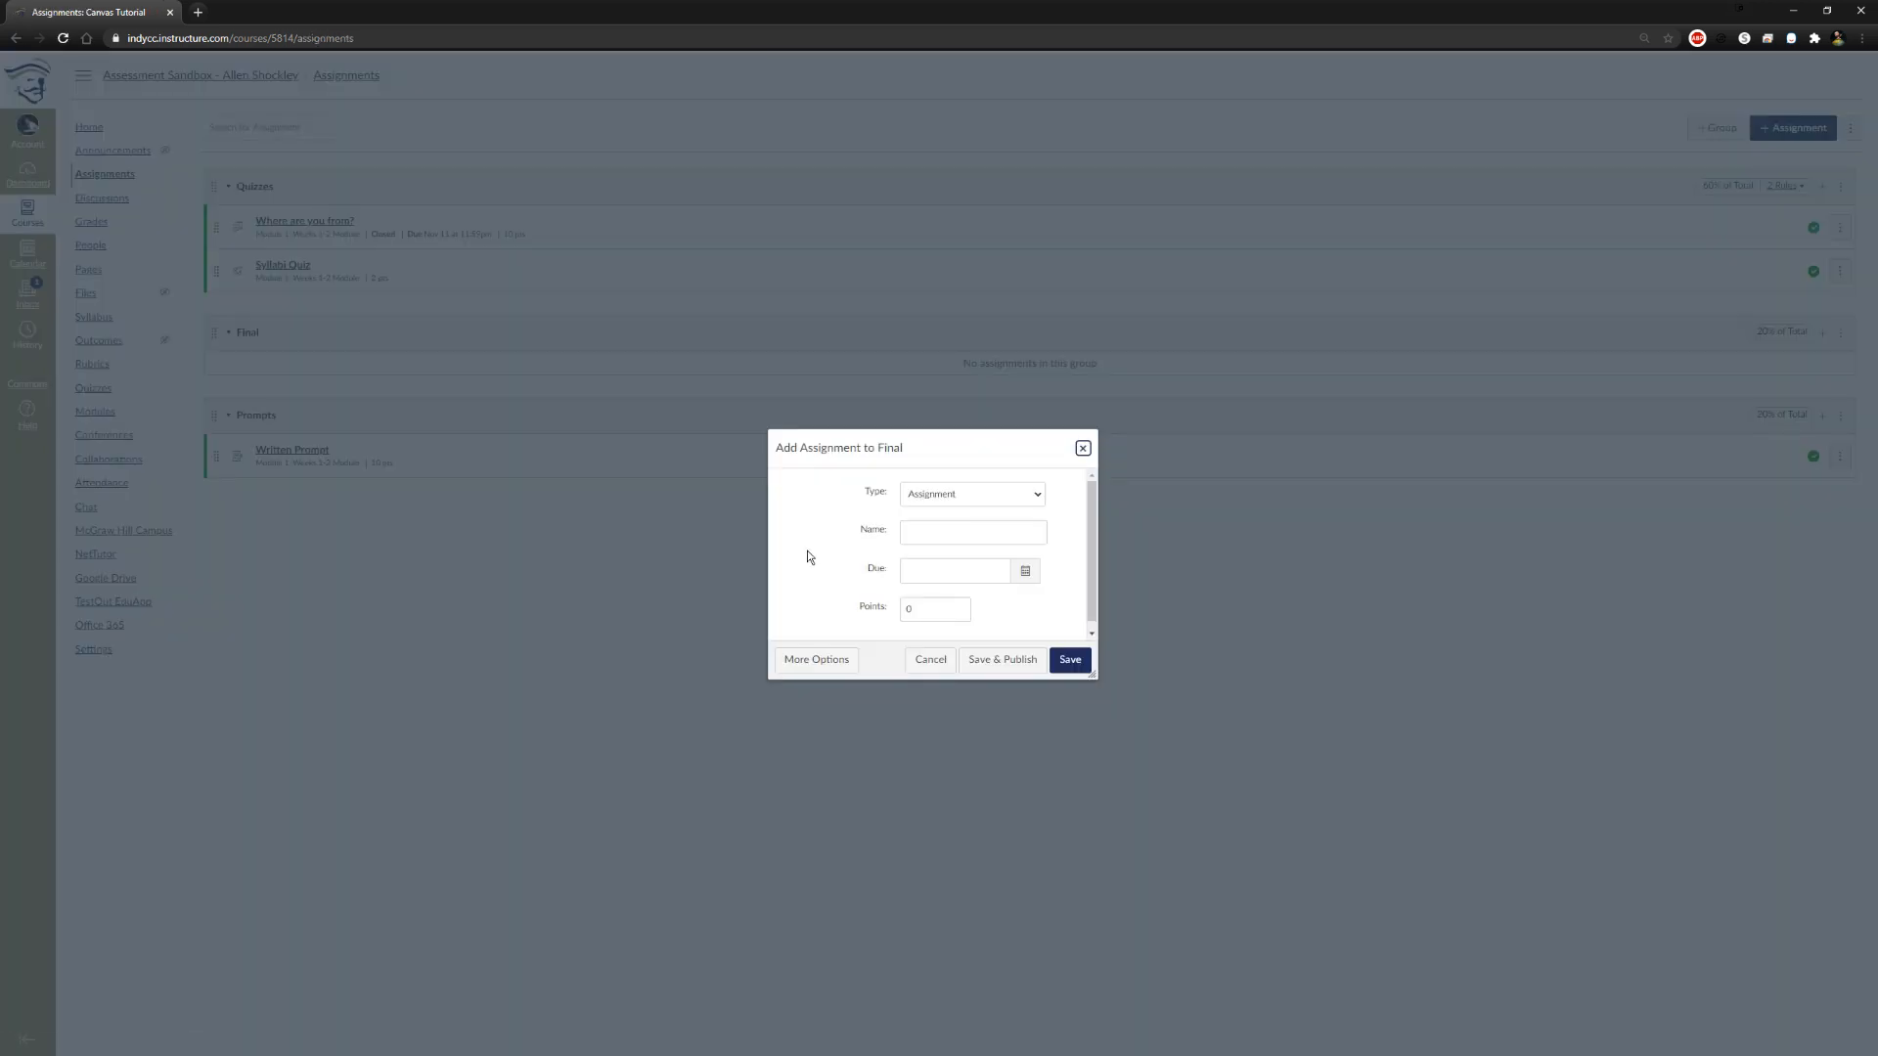
click(969, 495)
click(1027, 509)
click(916, 534)
text(Final)
key(Tab)
key(Tab)
scroll(1023, 615, down, 1)
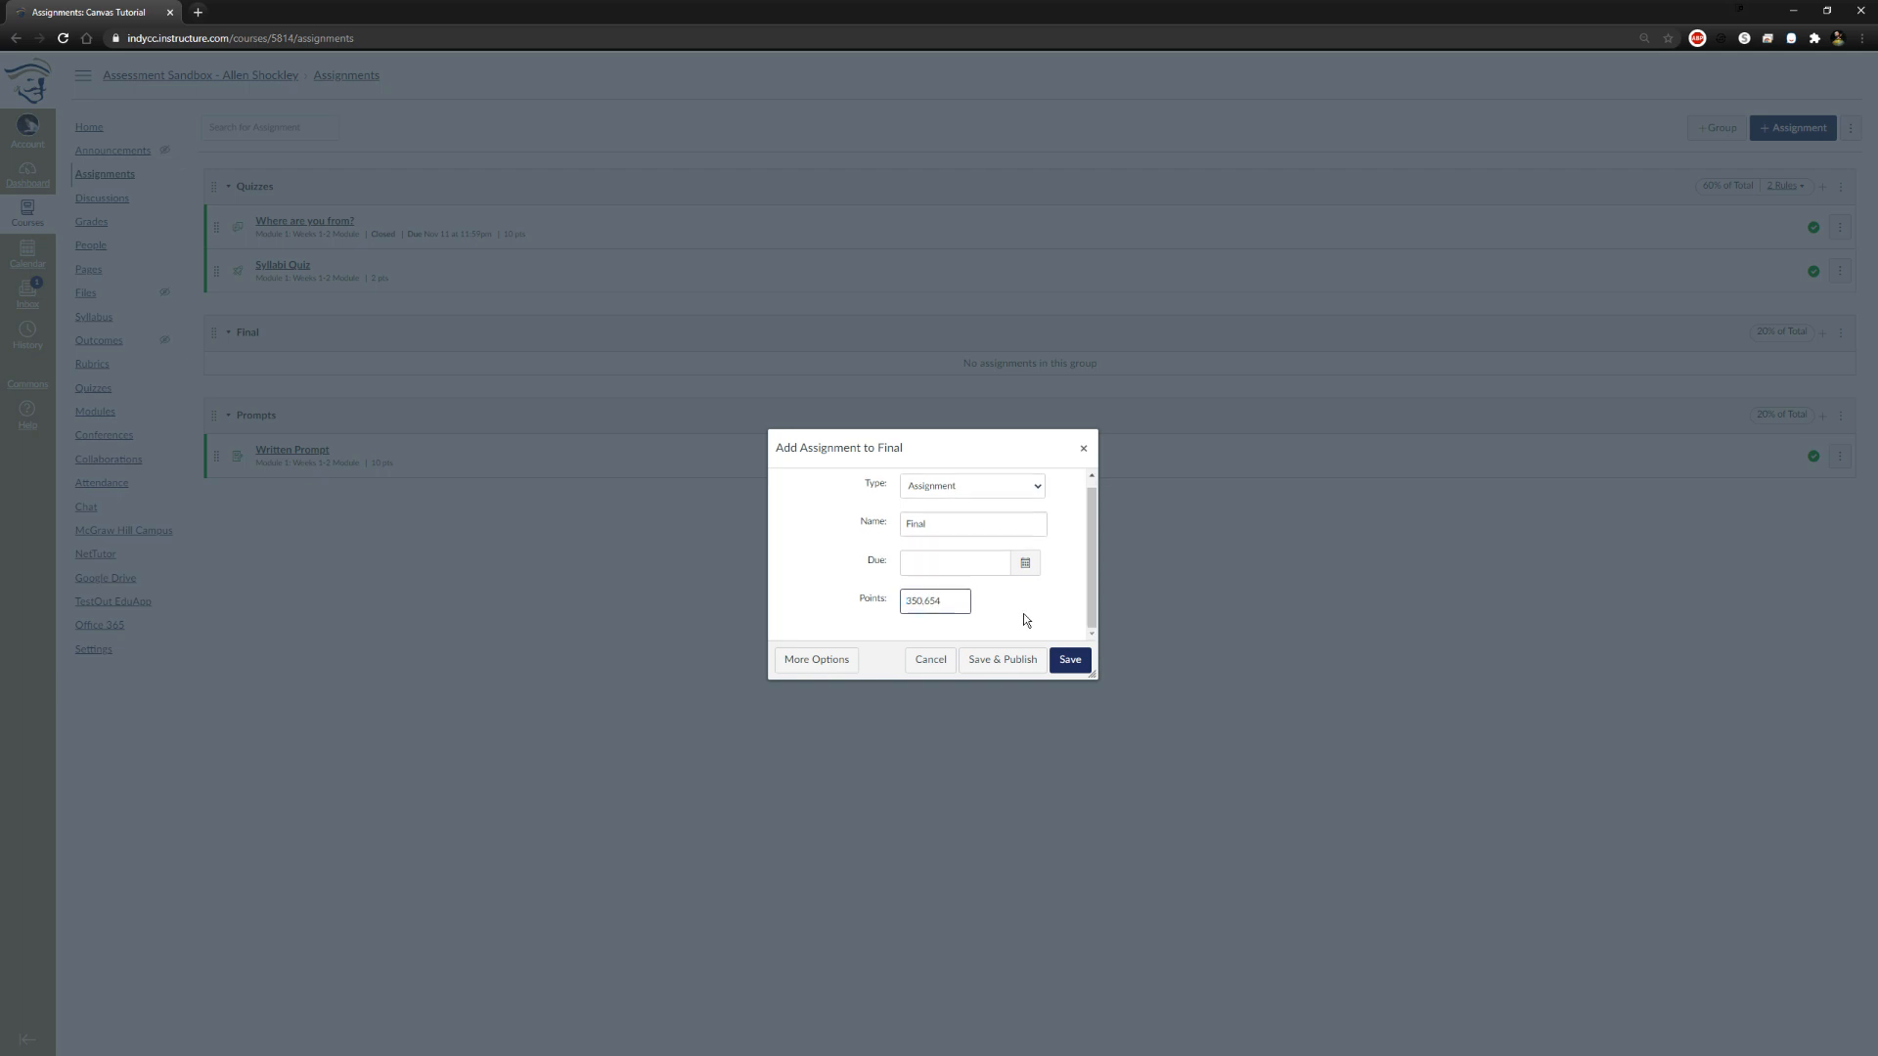
click(1023, 663)
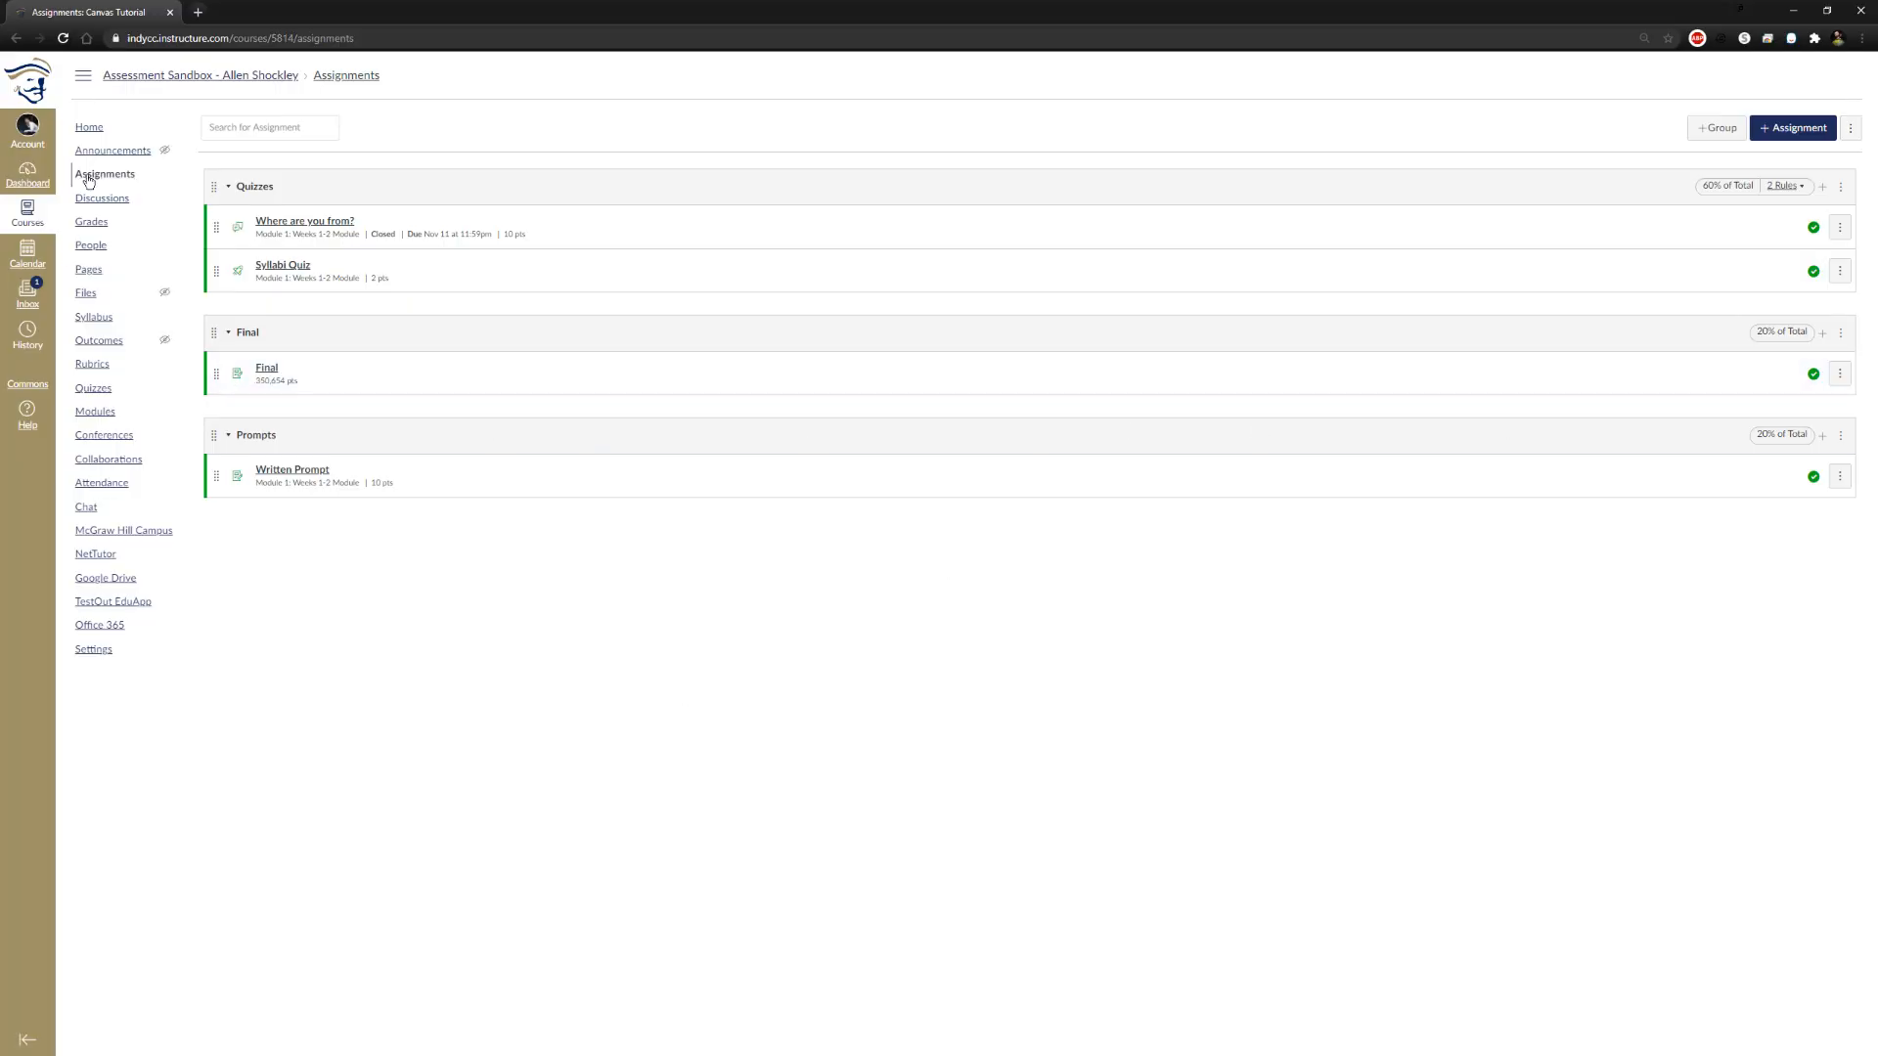
Start adding an item to Module 2: Chapter 3 & 4 and select the existing Final assignment
click(95, 412)
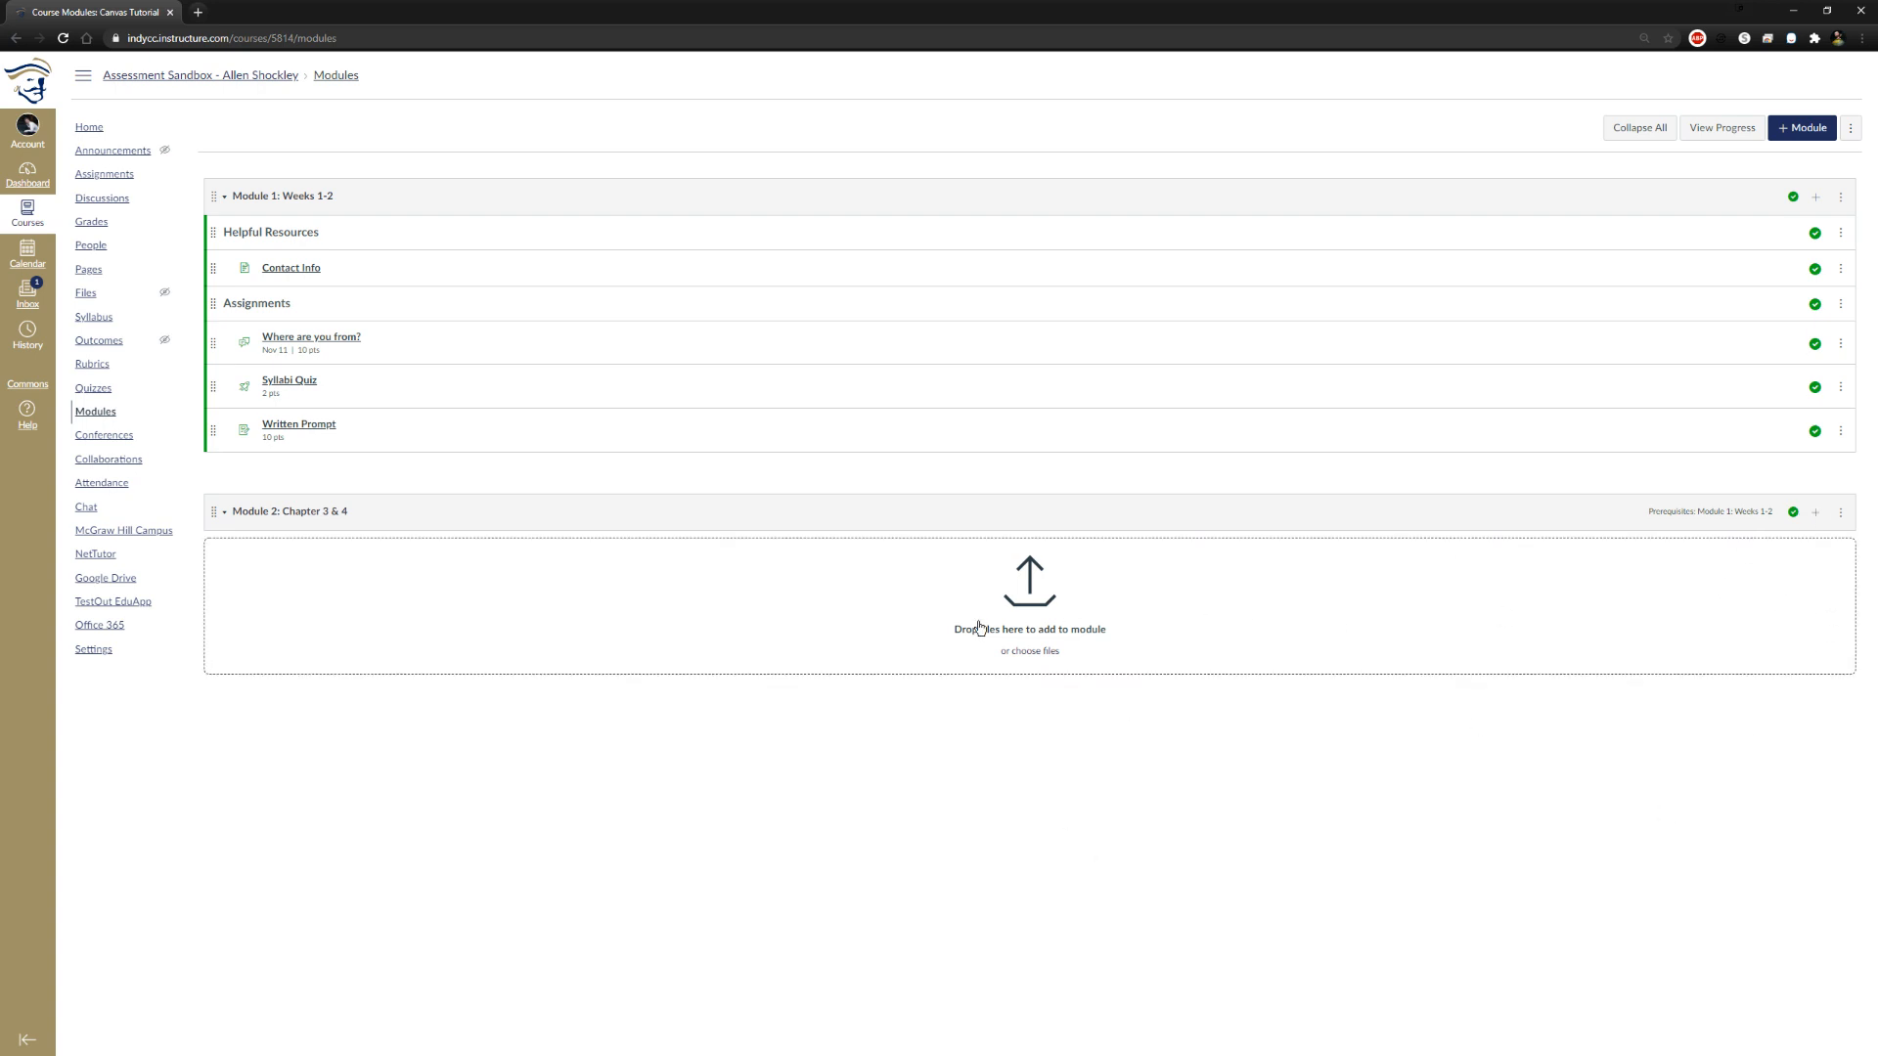
click(1029, 650)
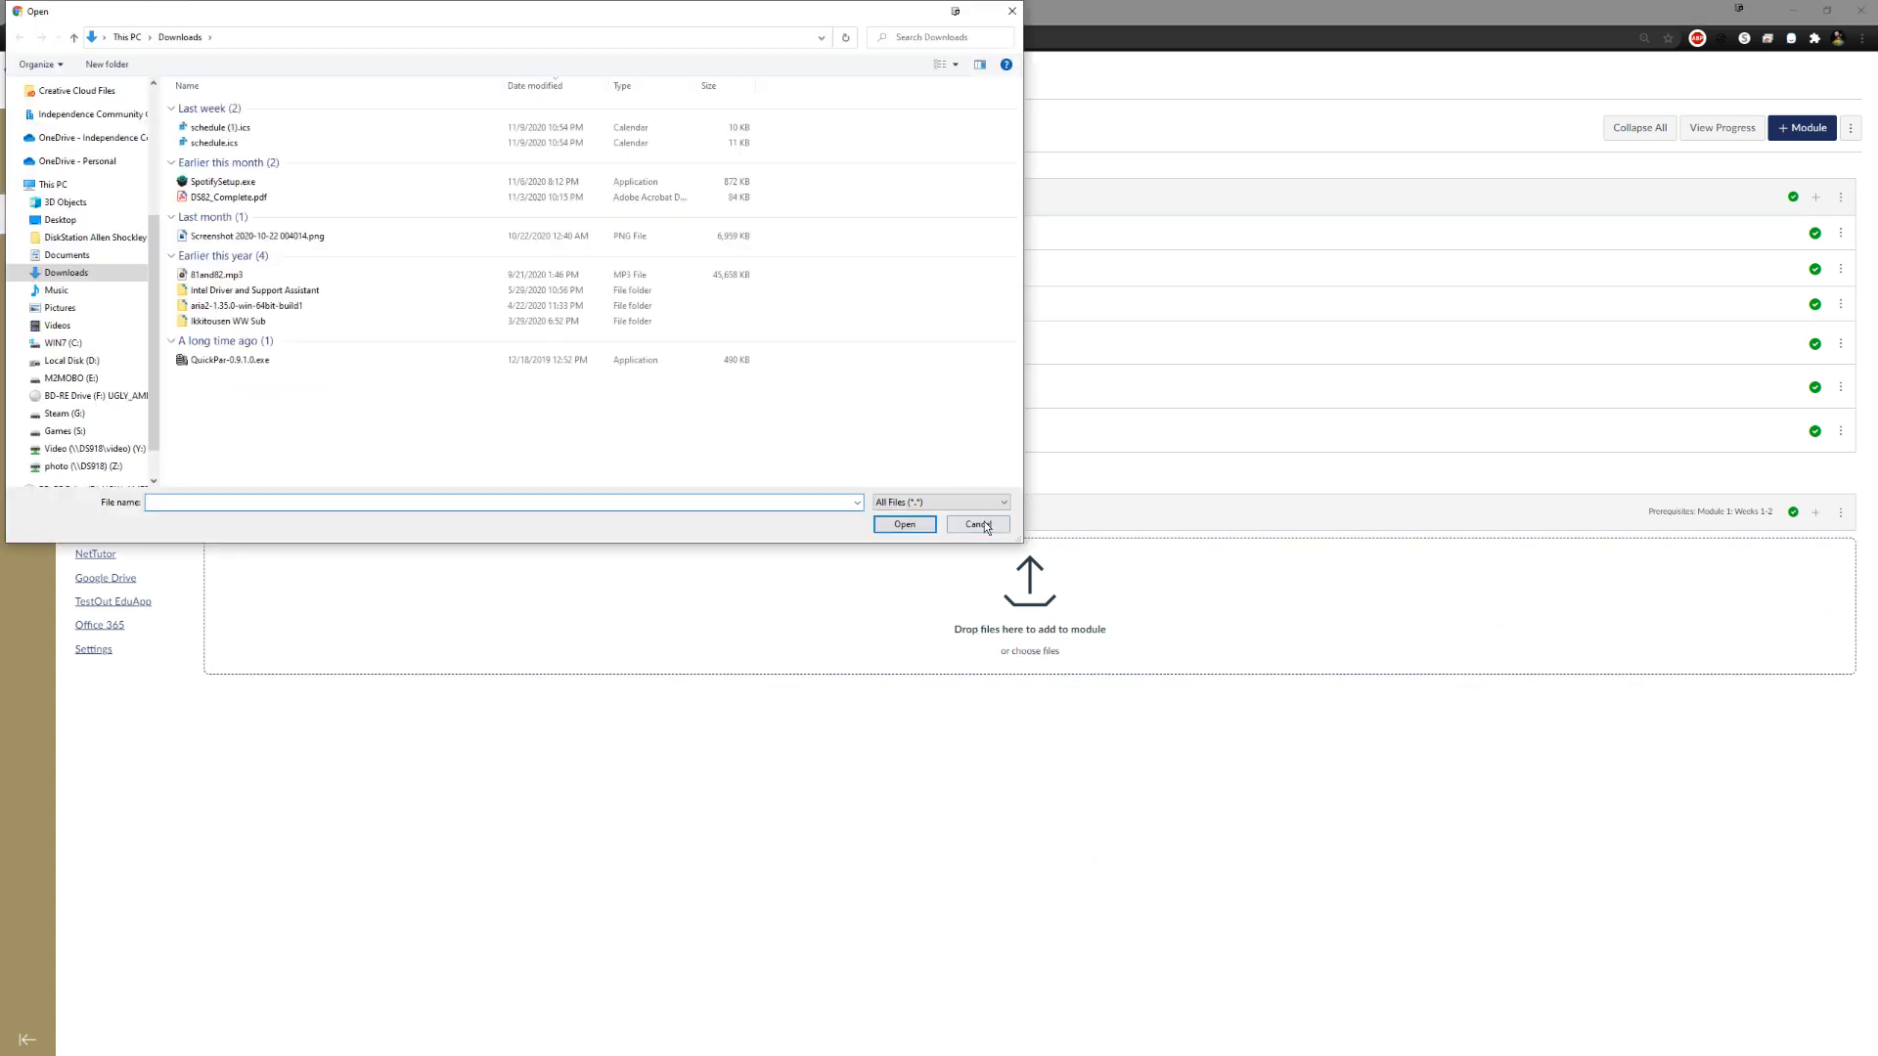
click(976, 526)
click(1816, 514)
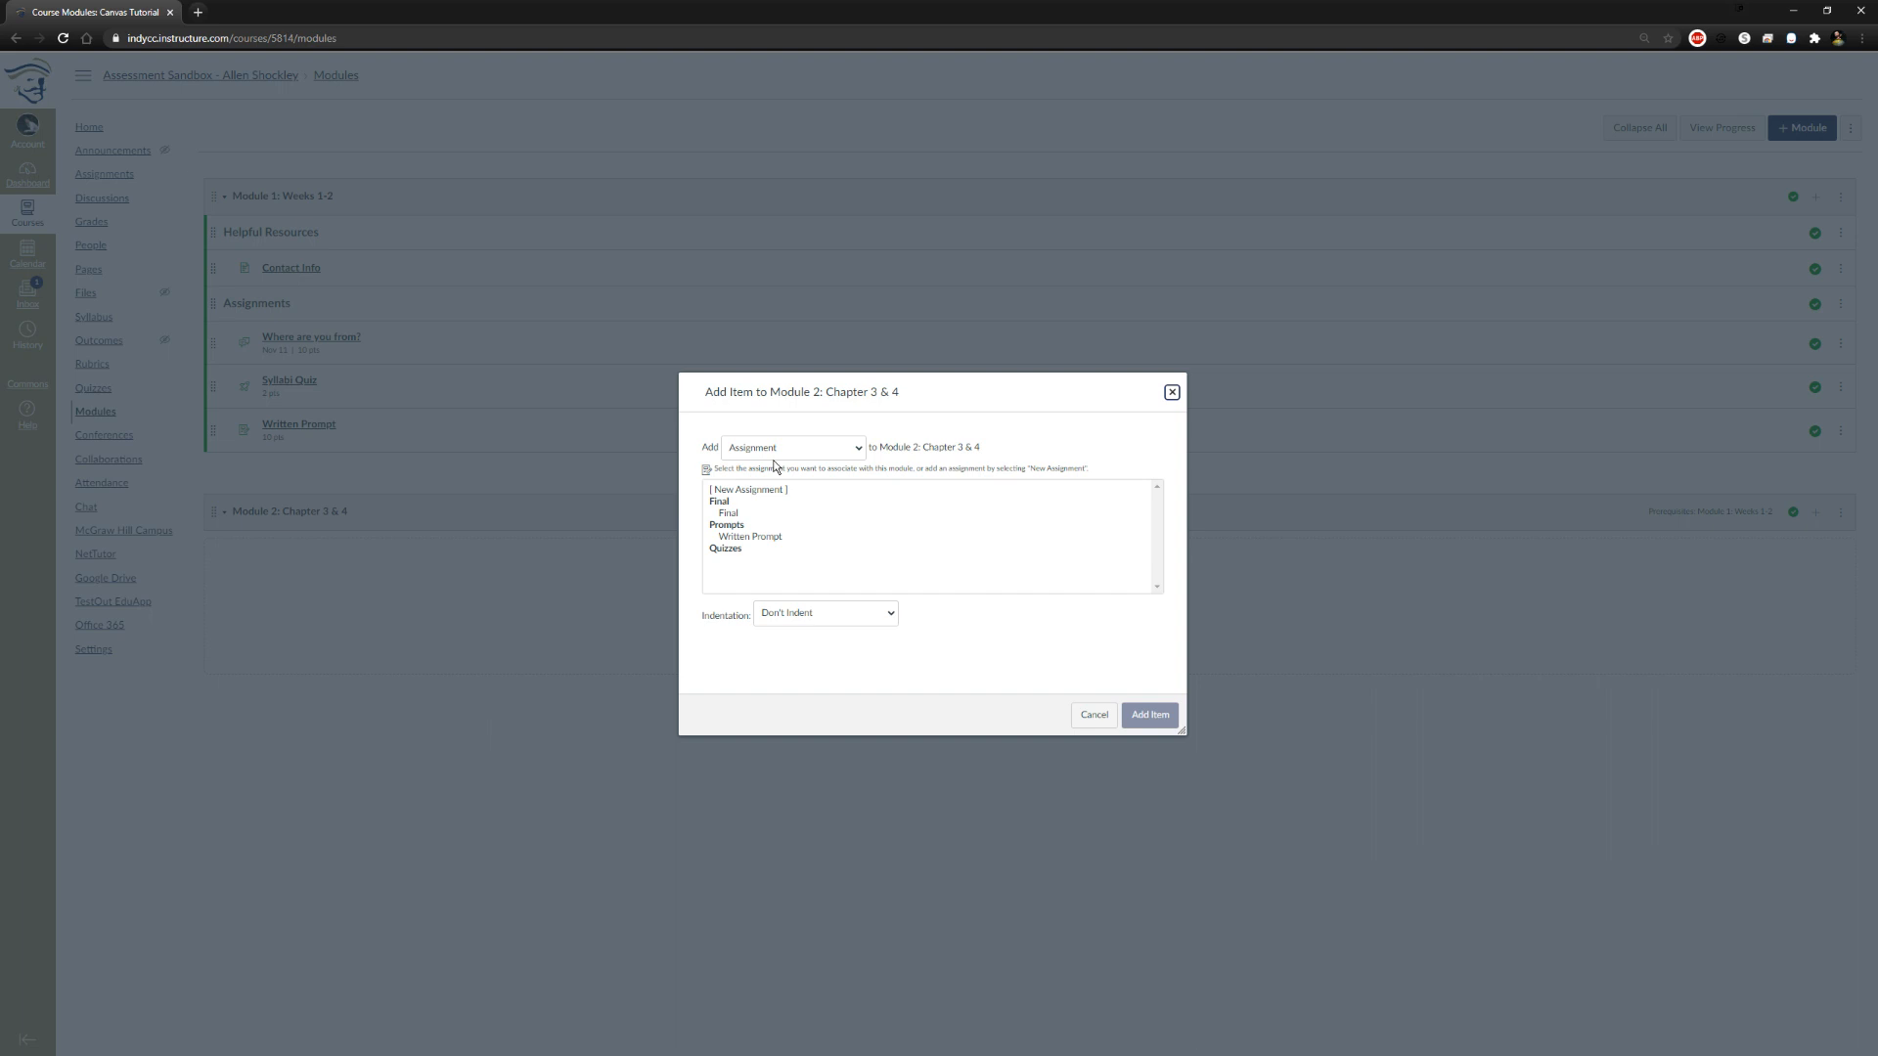
click(728, 515)
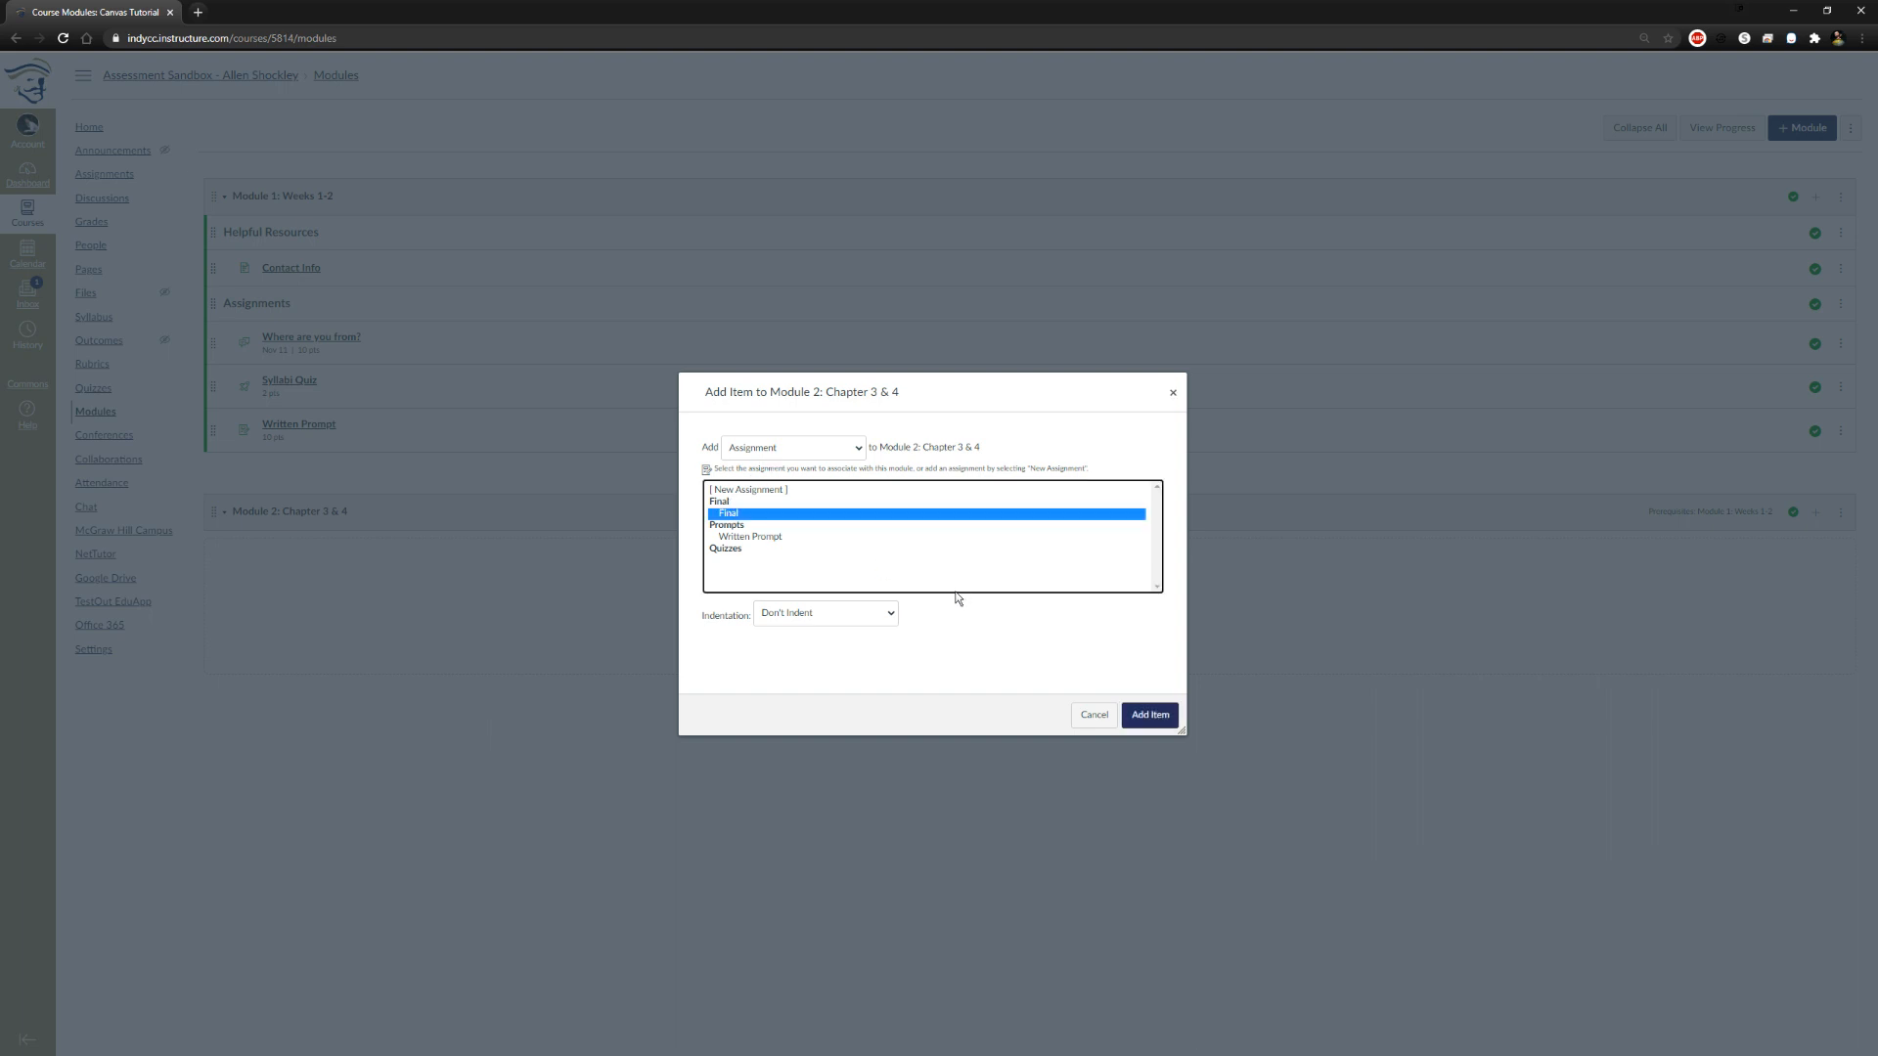
Look through the existing quizzes and discussions that can be added to Module 2: Chapter 3 & 4
click(752, 448)
click(750, 479)
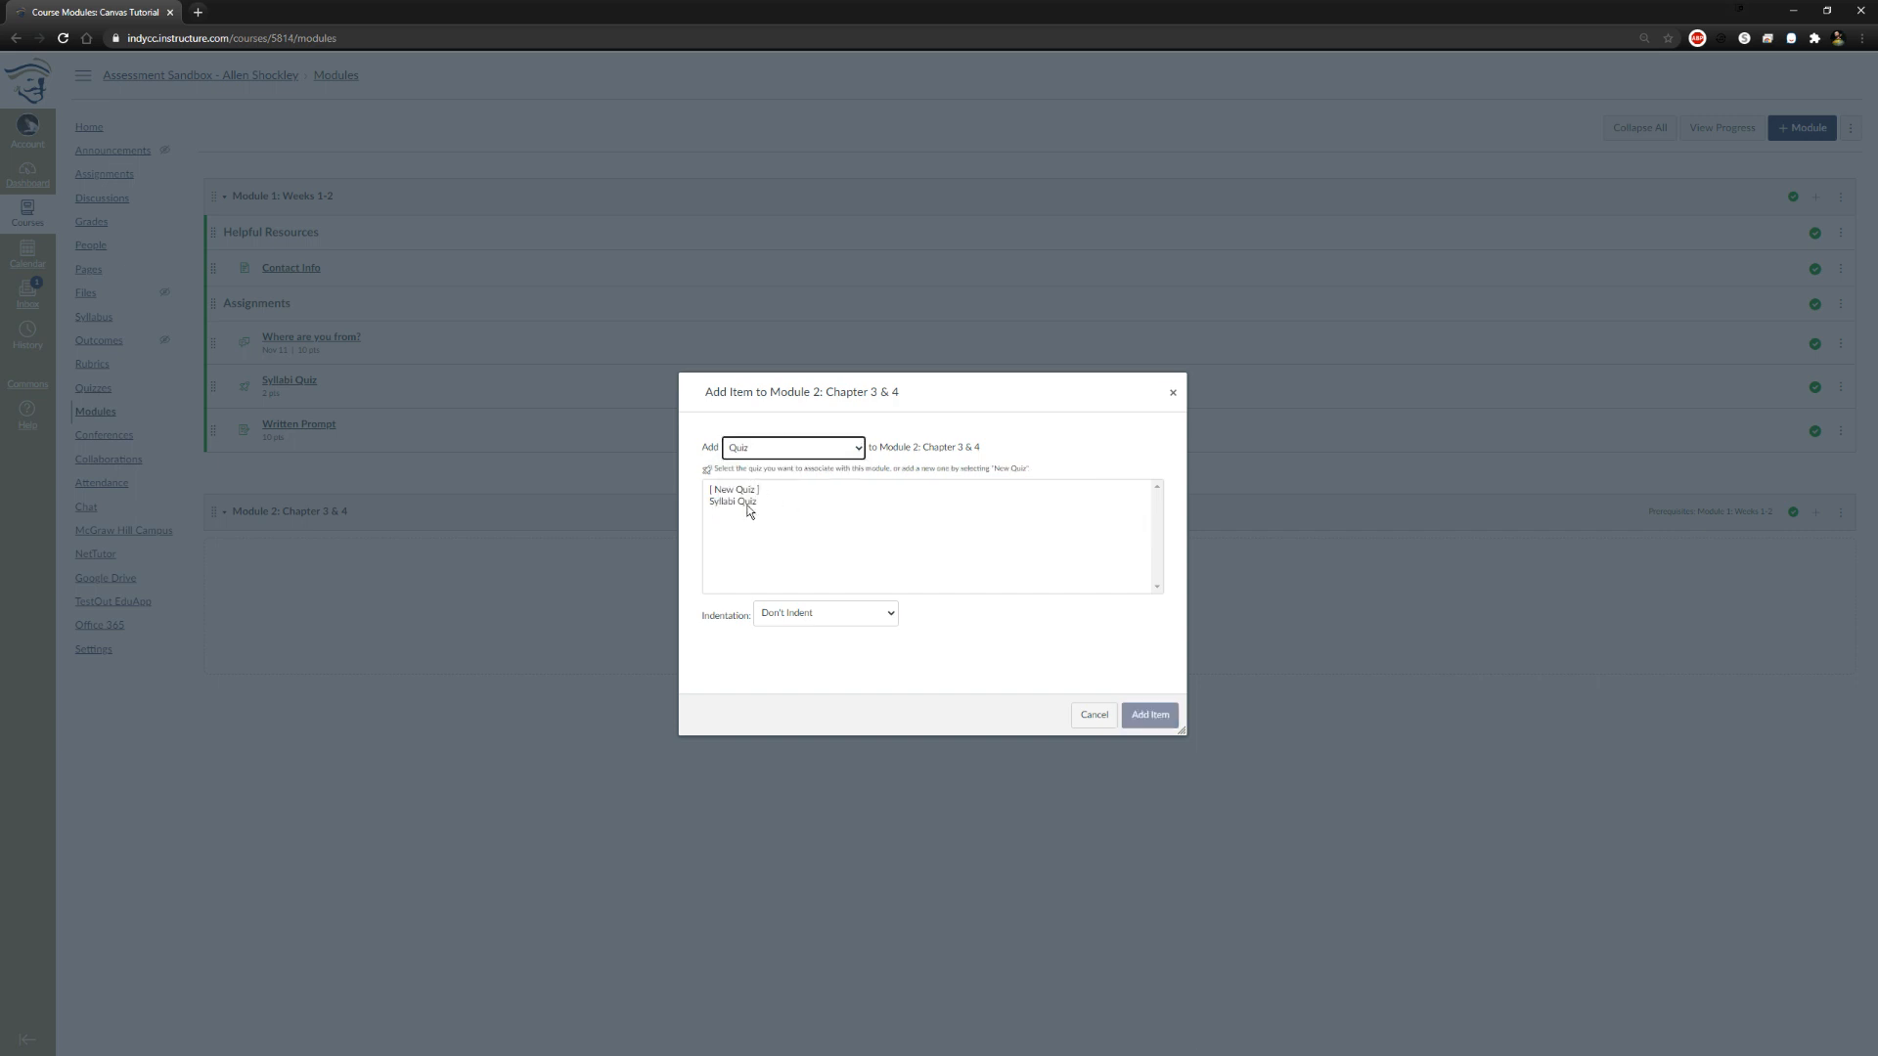
click(740, 505)
click(761, 449)
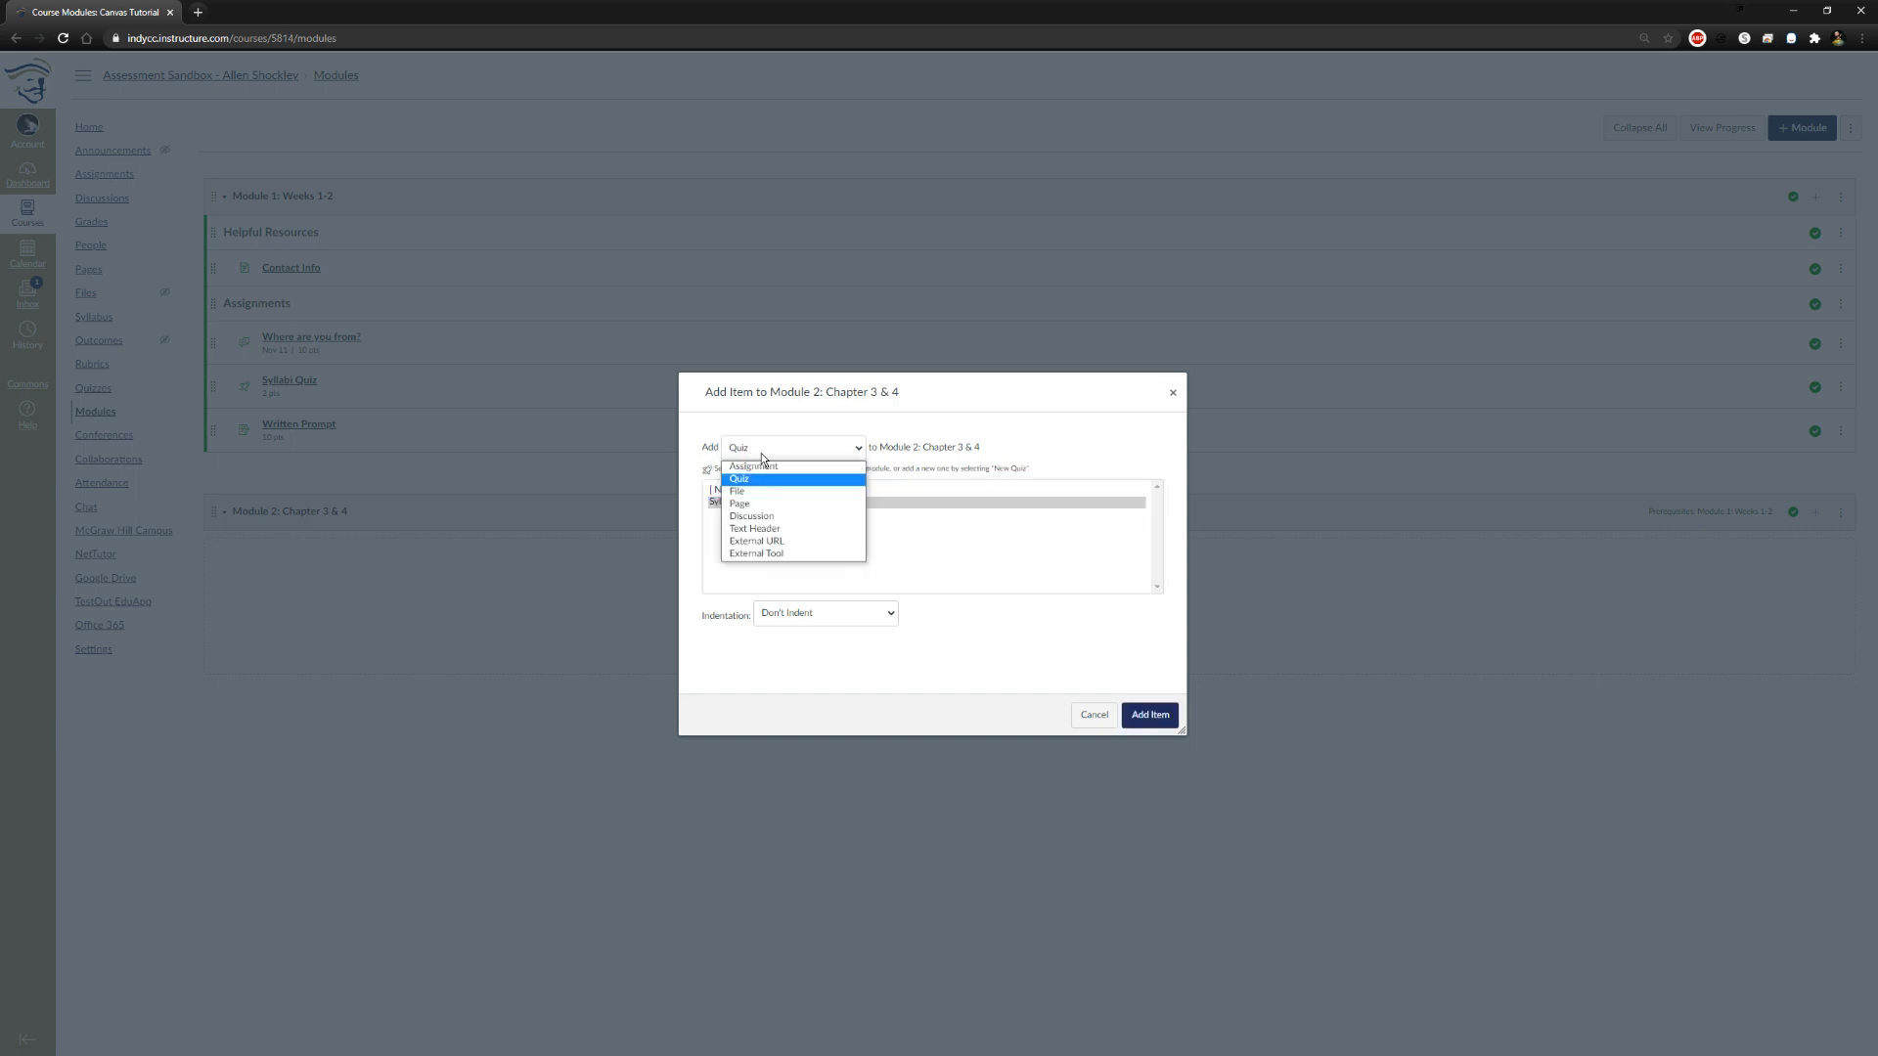
click(788, 522)
click(742, 500)
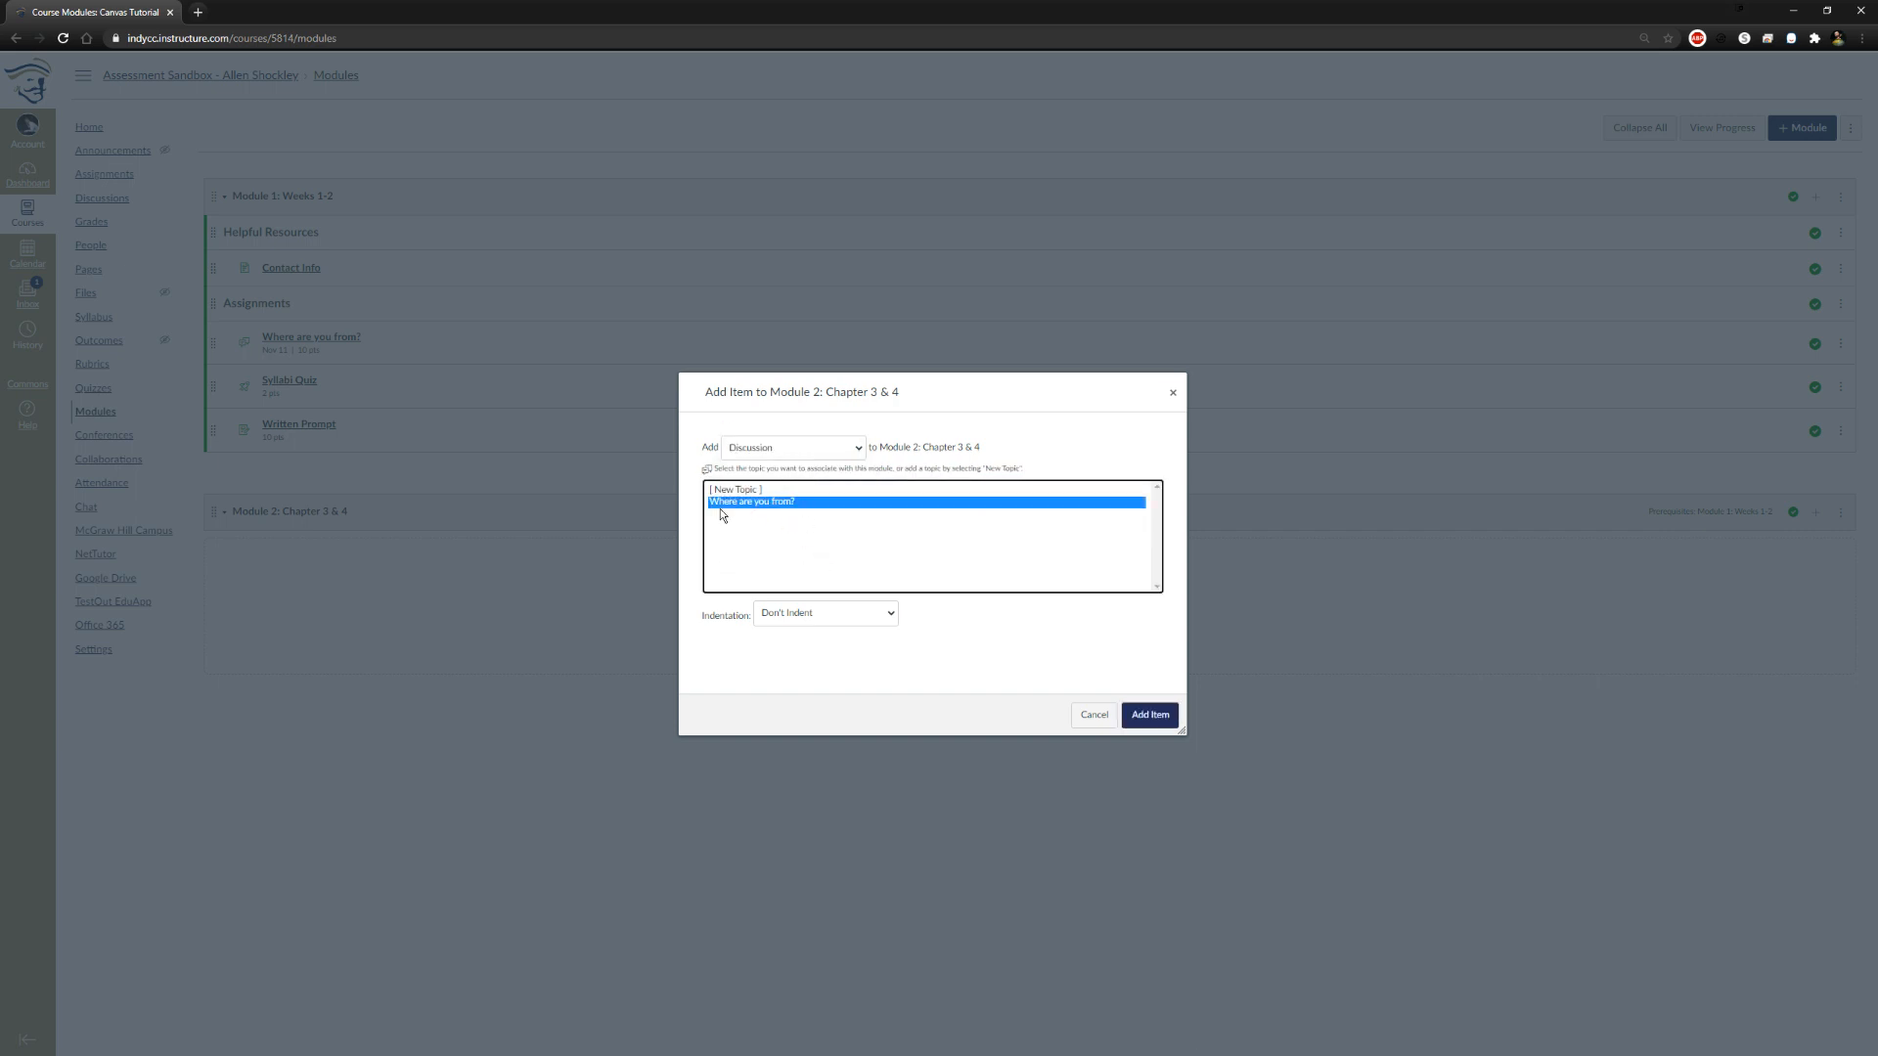
click(820, 448)
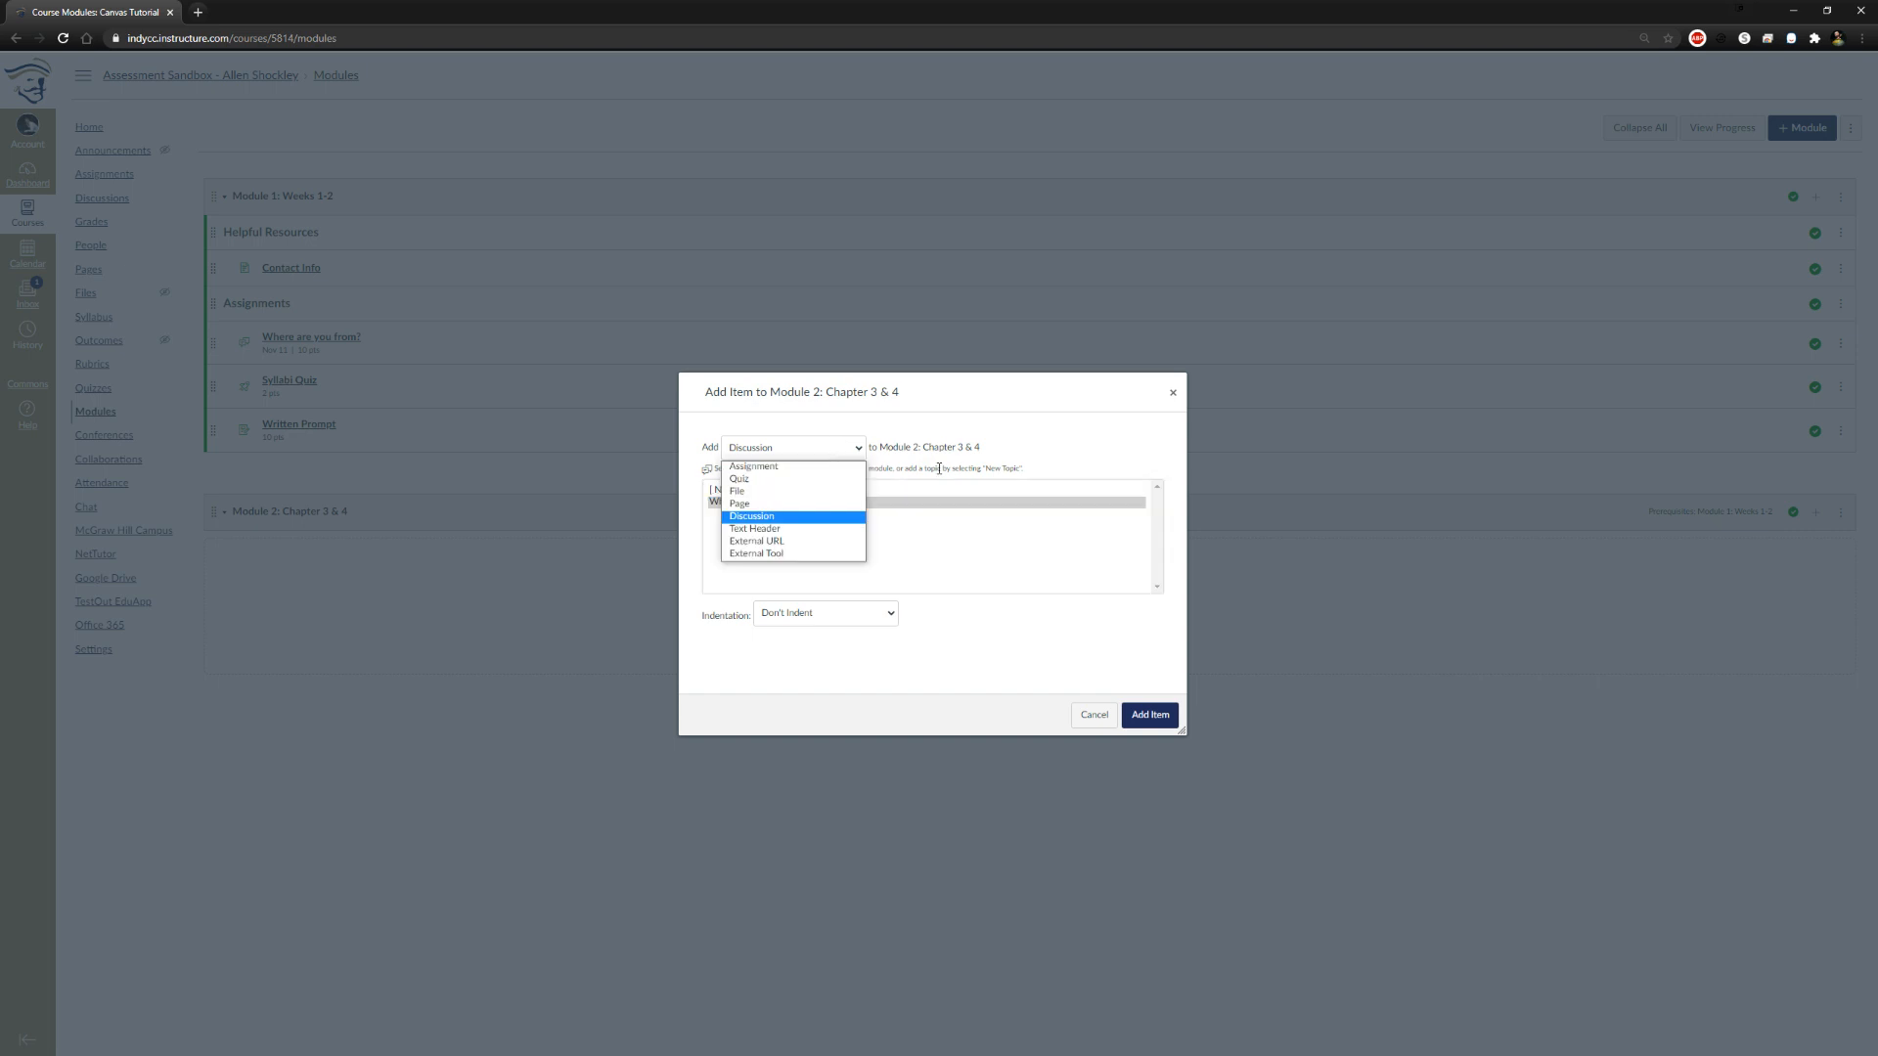
Set the item type back to Assignment and add Final to Module 2: Chapter 3 & 4
click(773, 465)
click(862, 567)
click(1144, 717)
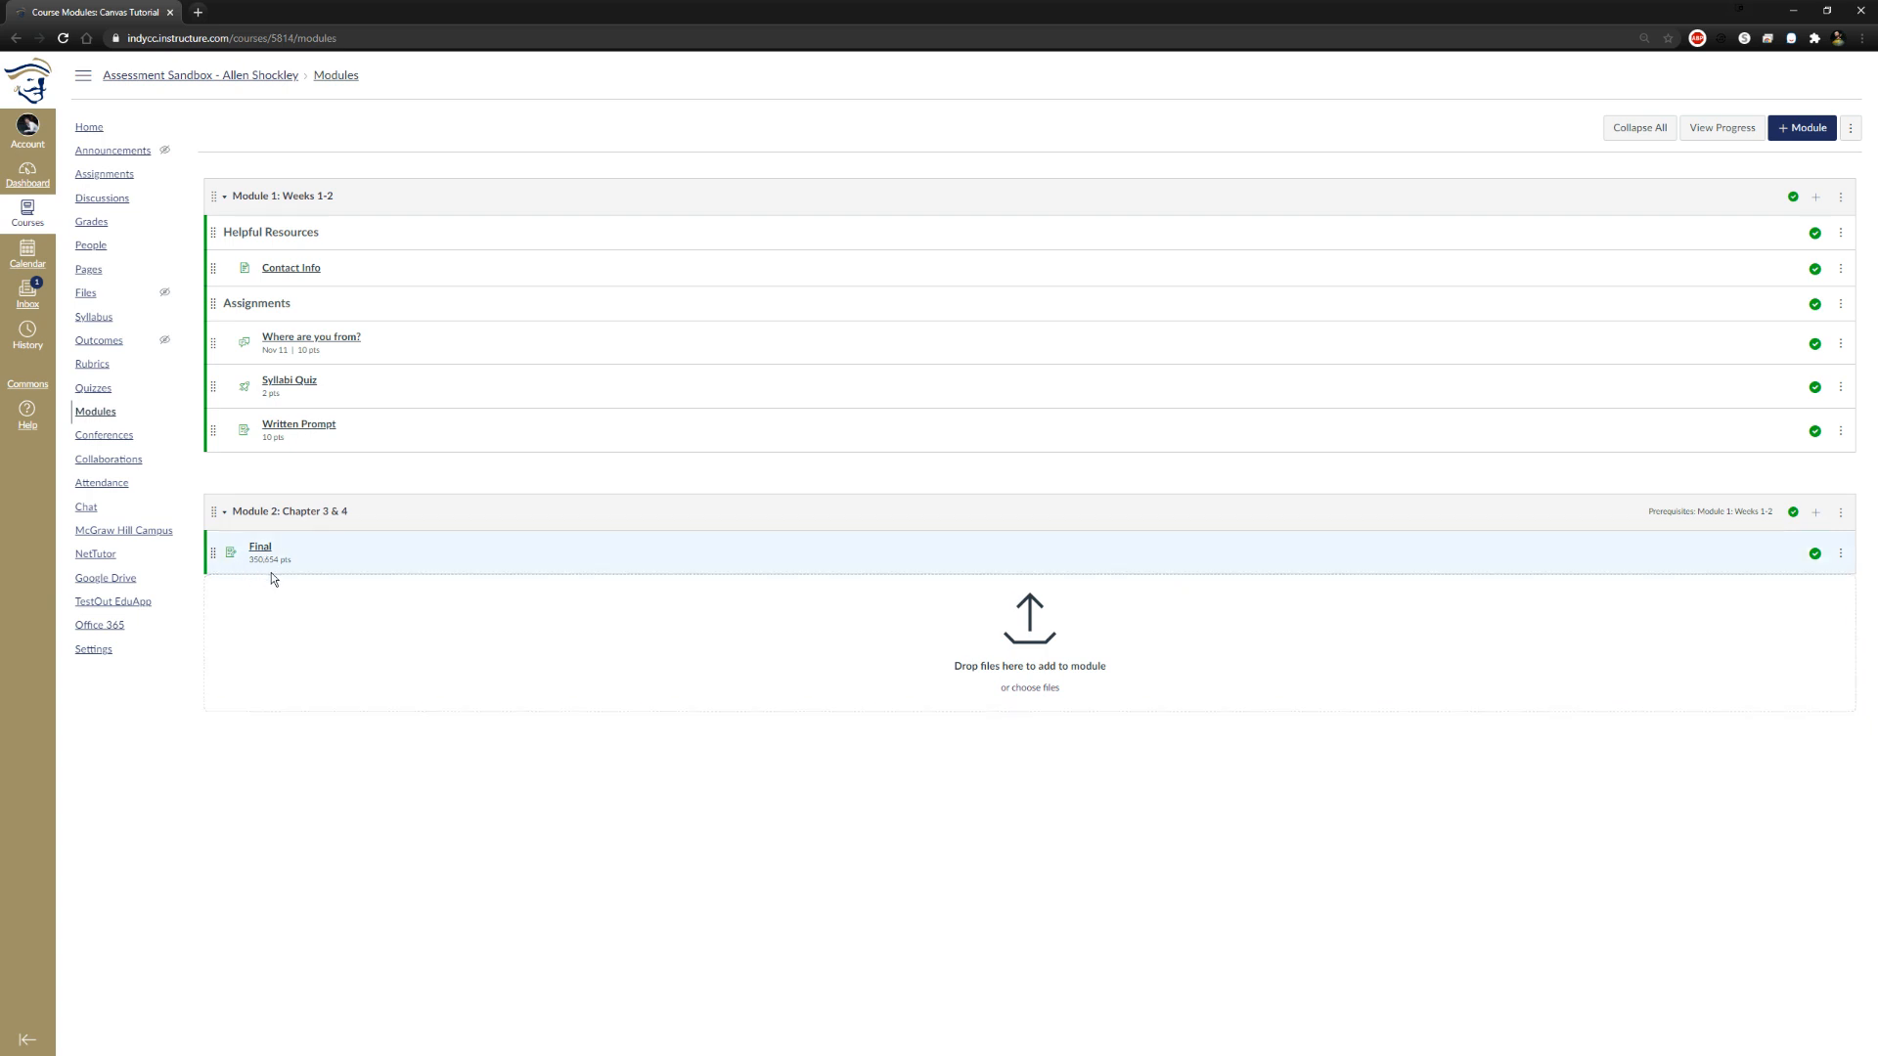
Review the assignment groups and the options available for the Quizzes group
click(116, 174)
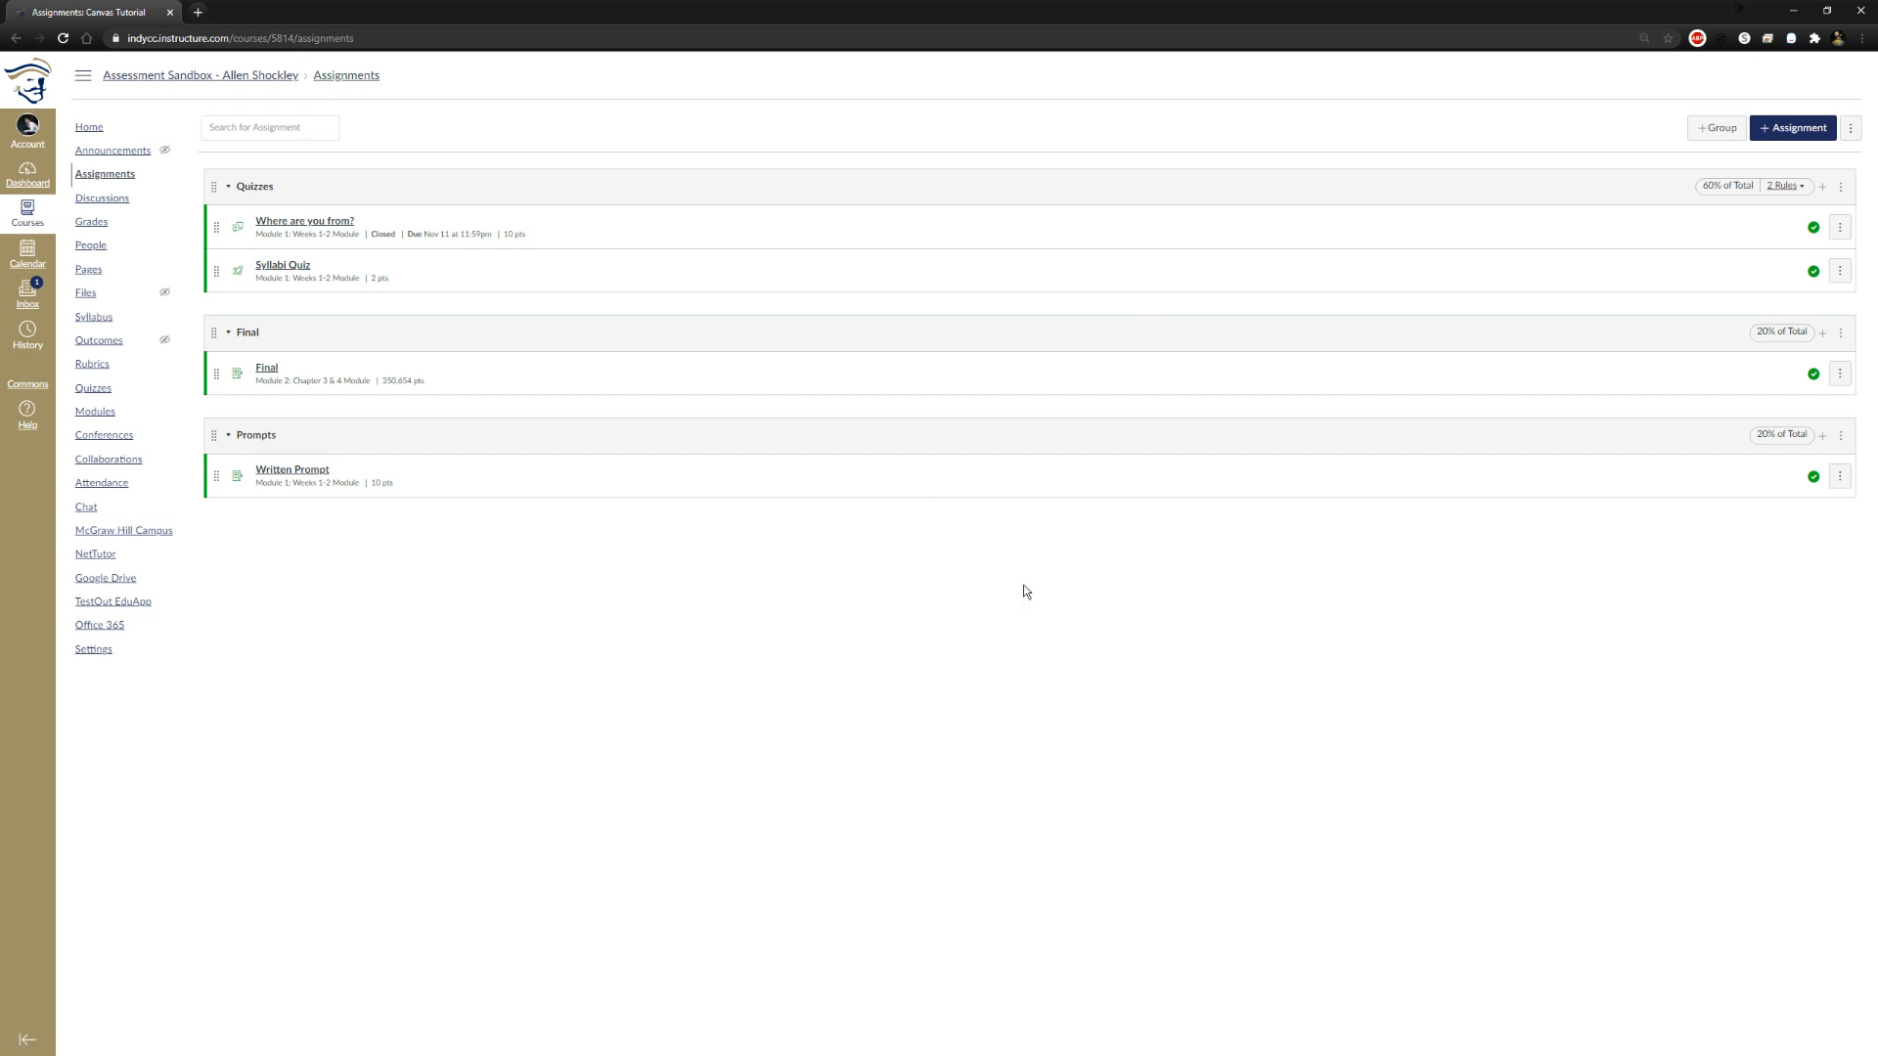
click(1839, 187)
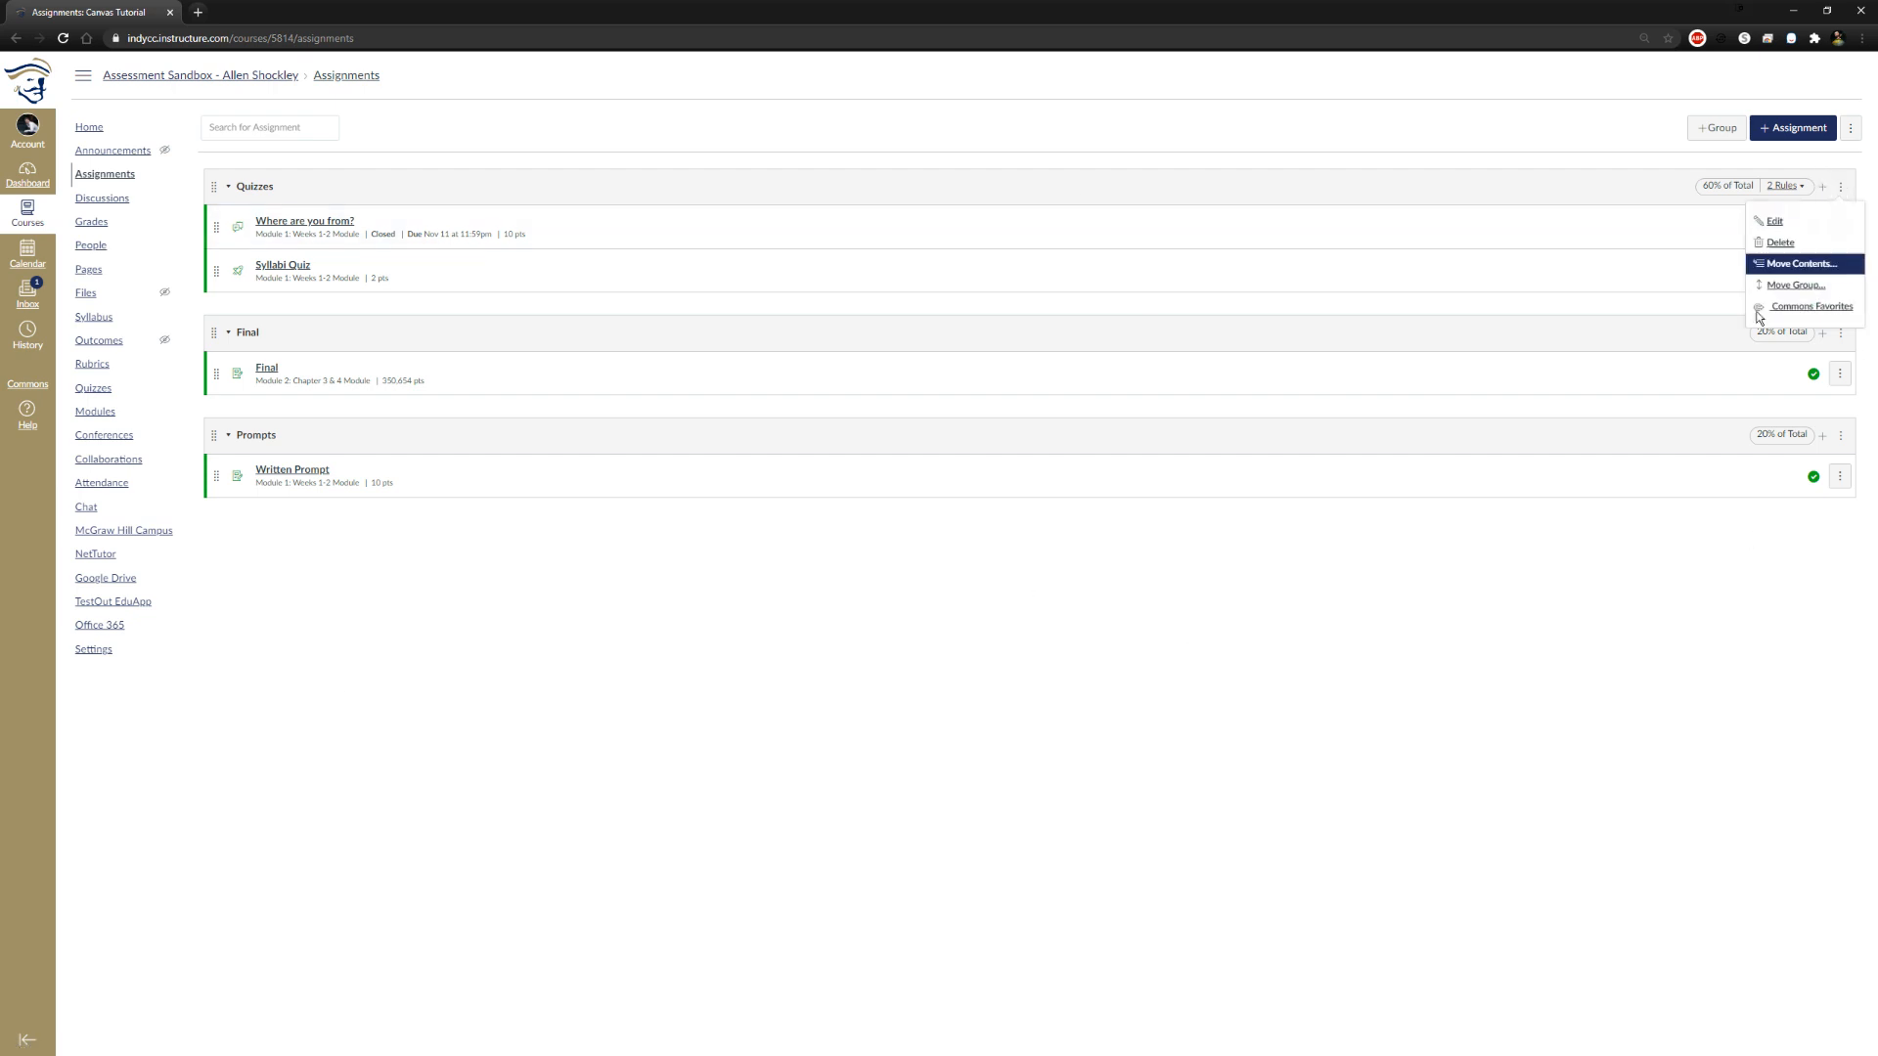
click(1657, 618)
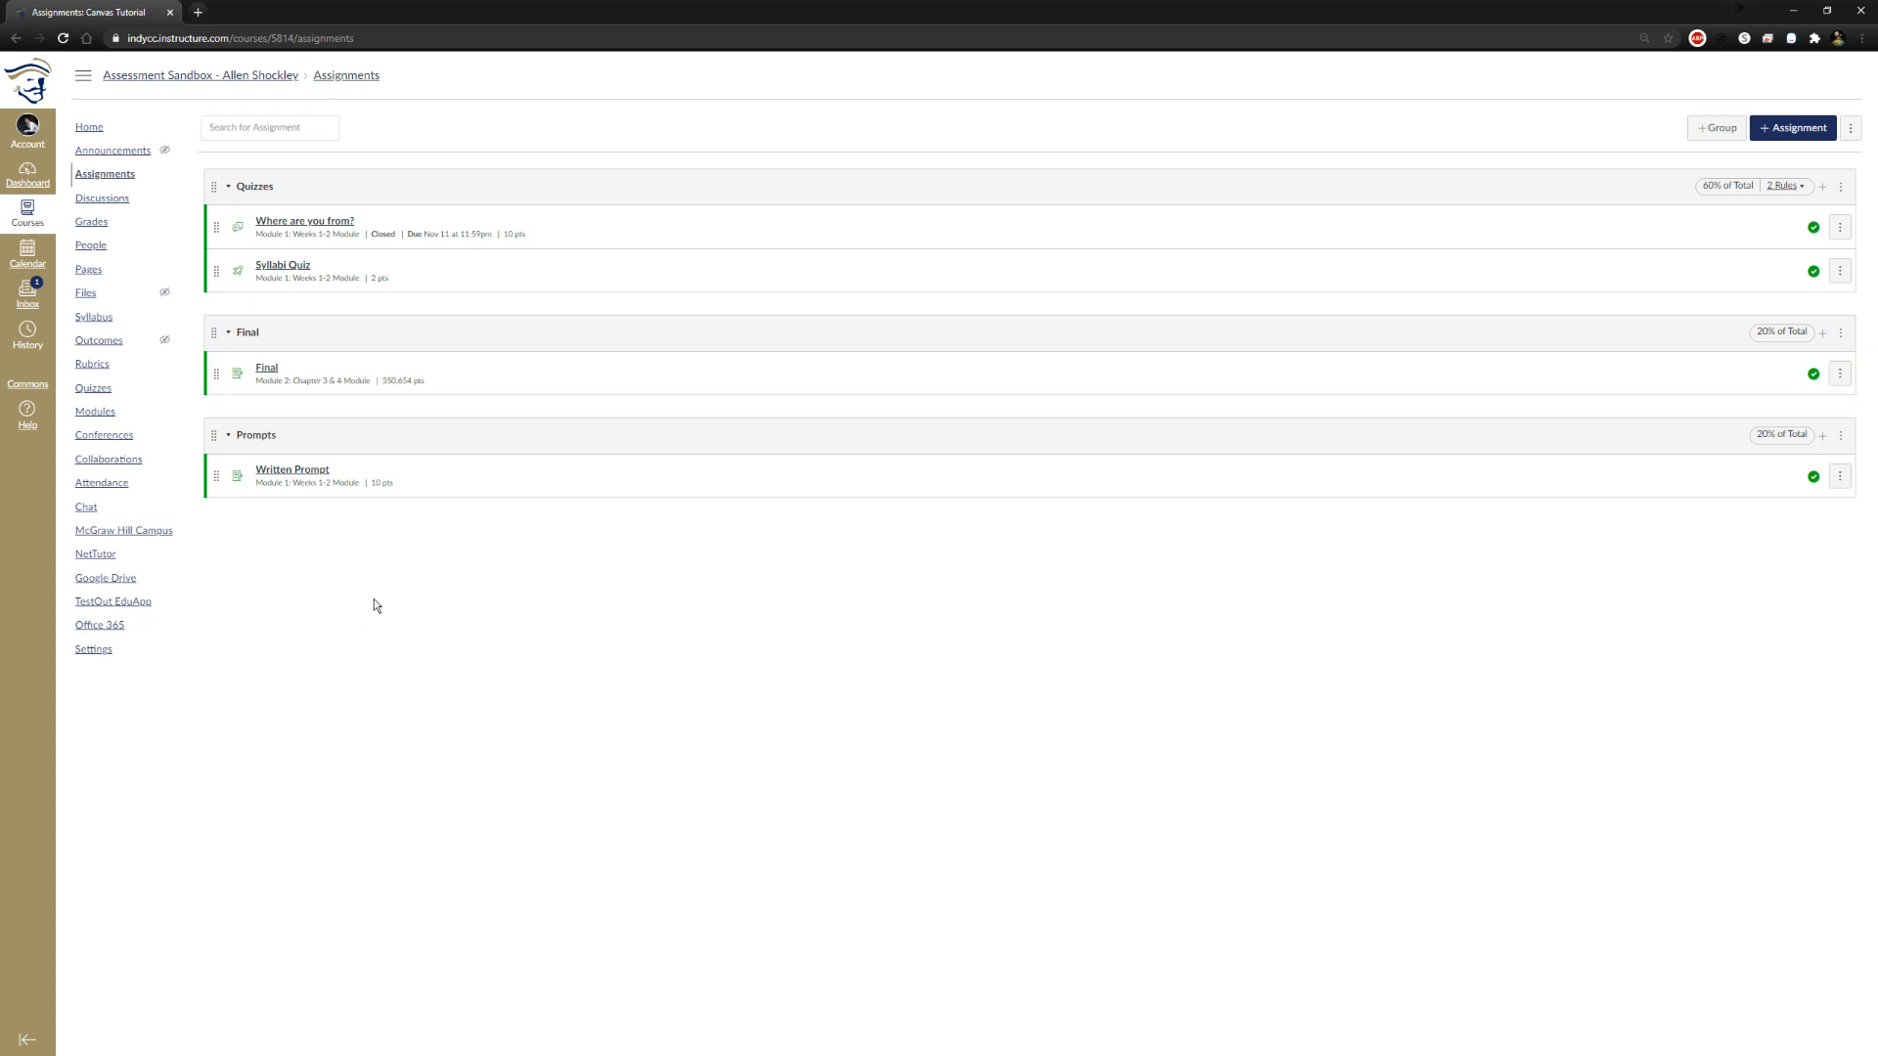
Open the course settings
click(93, 649)
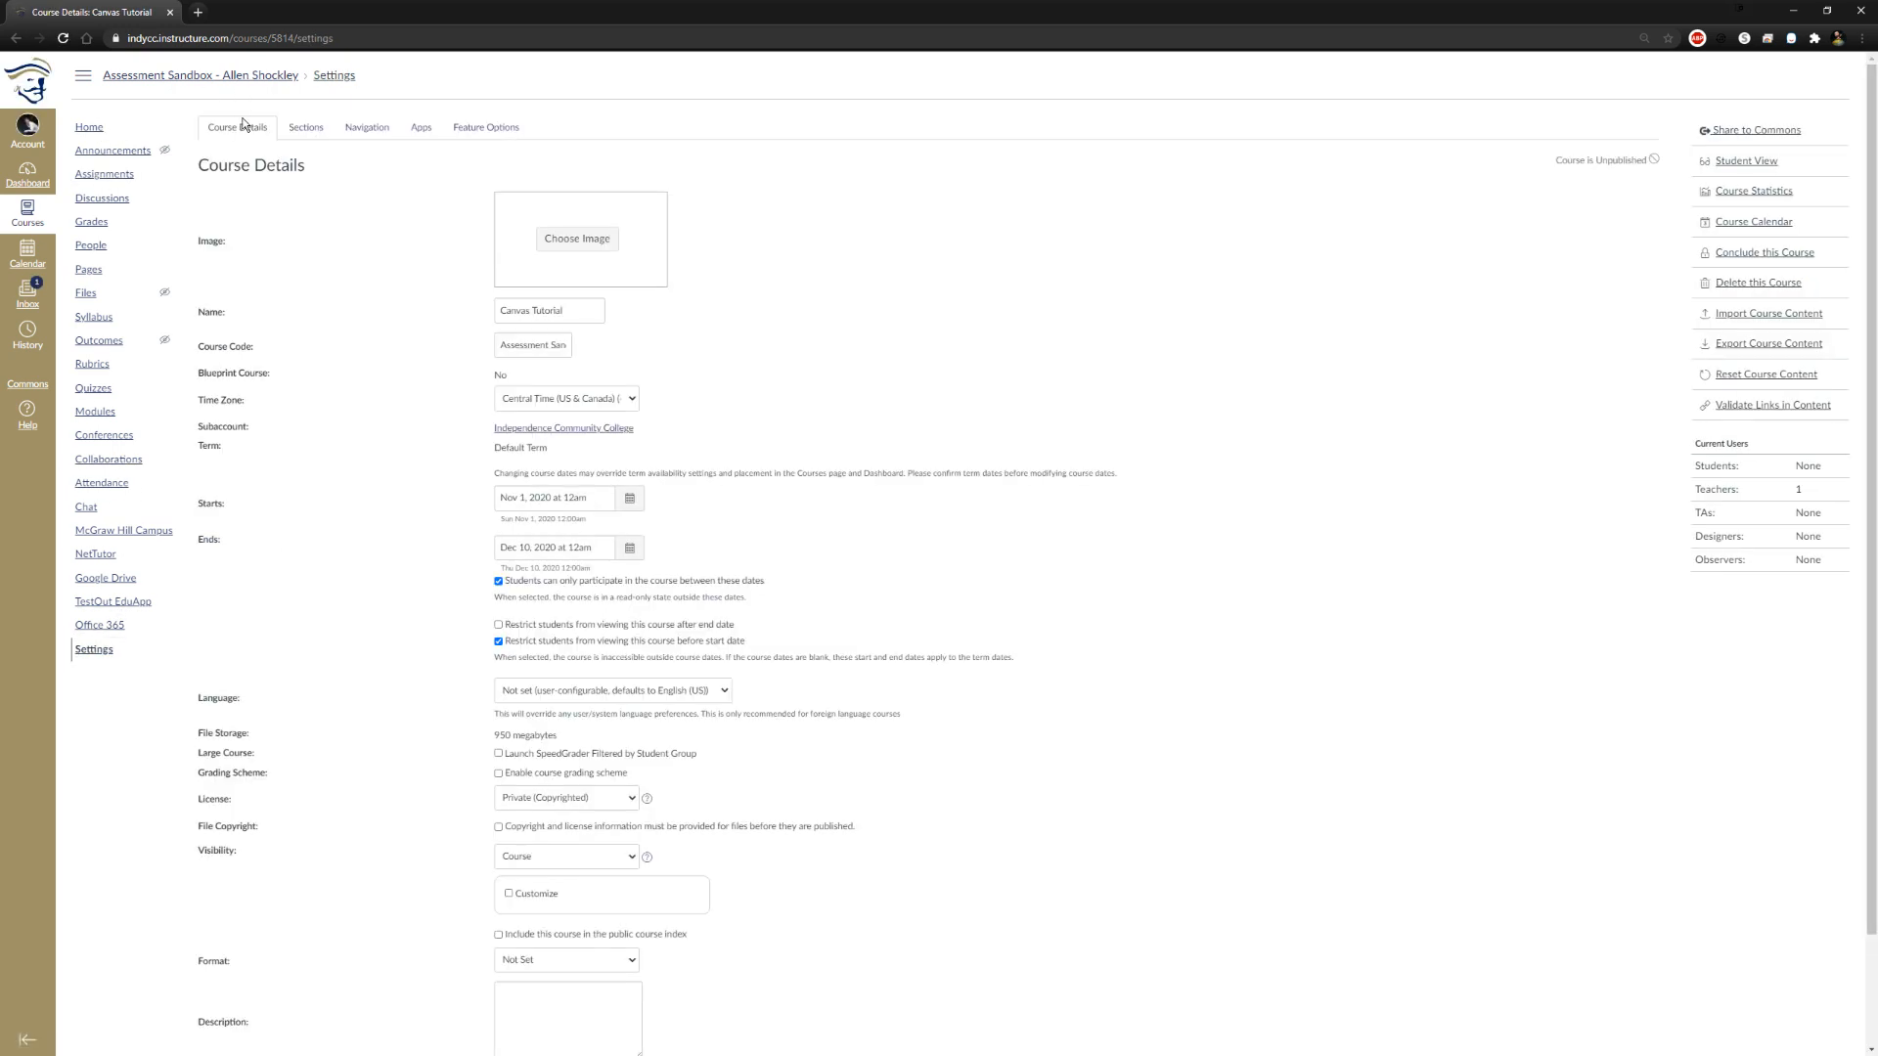
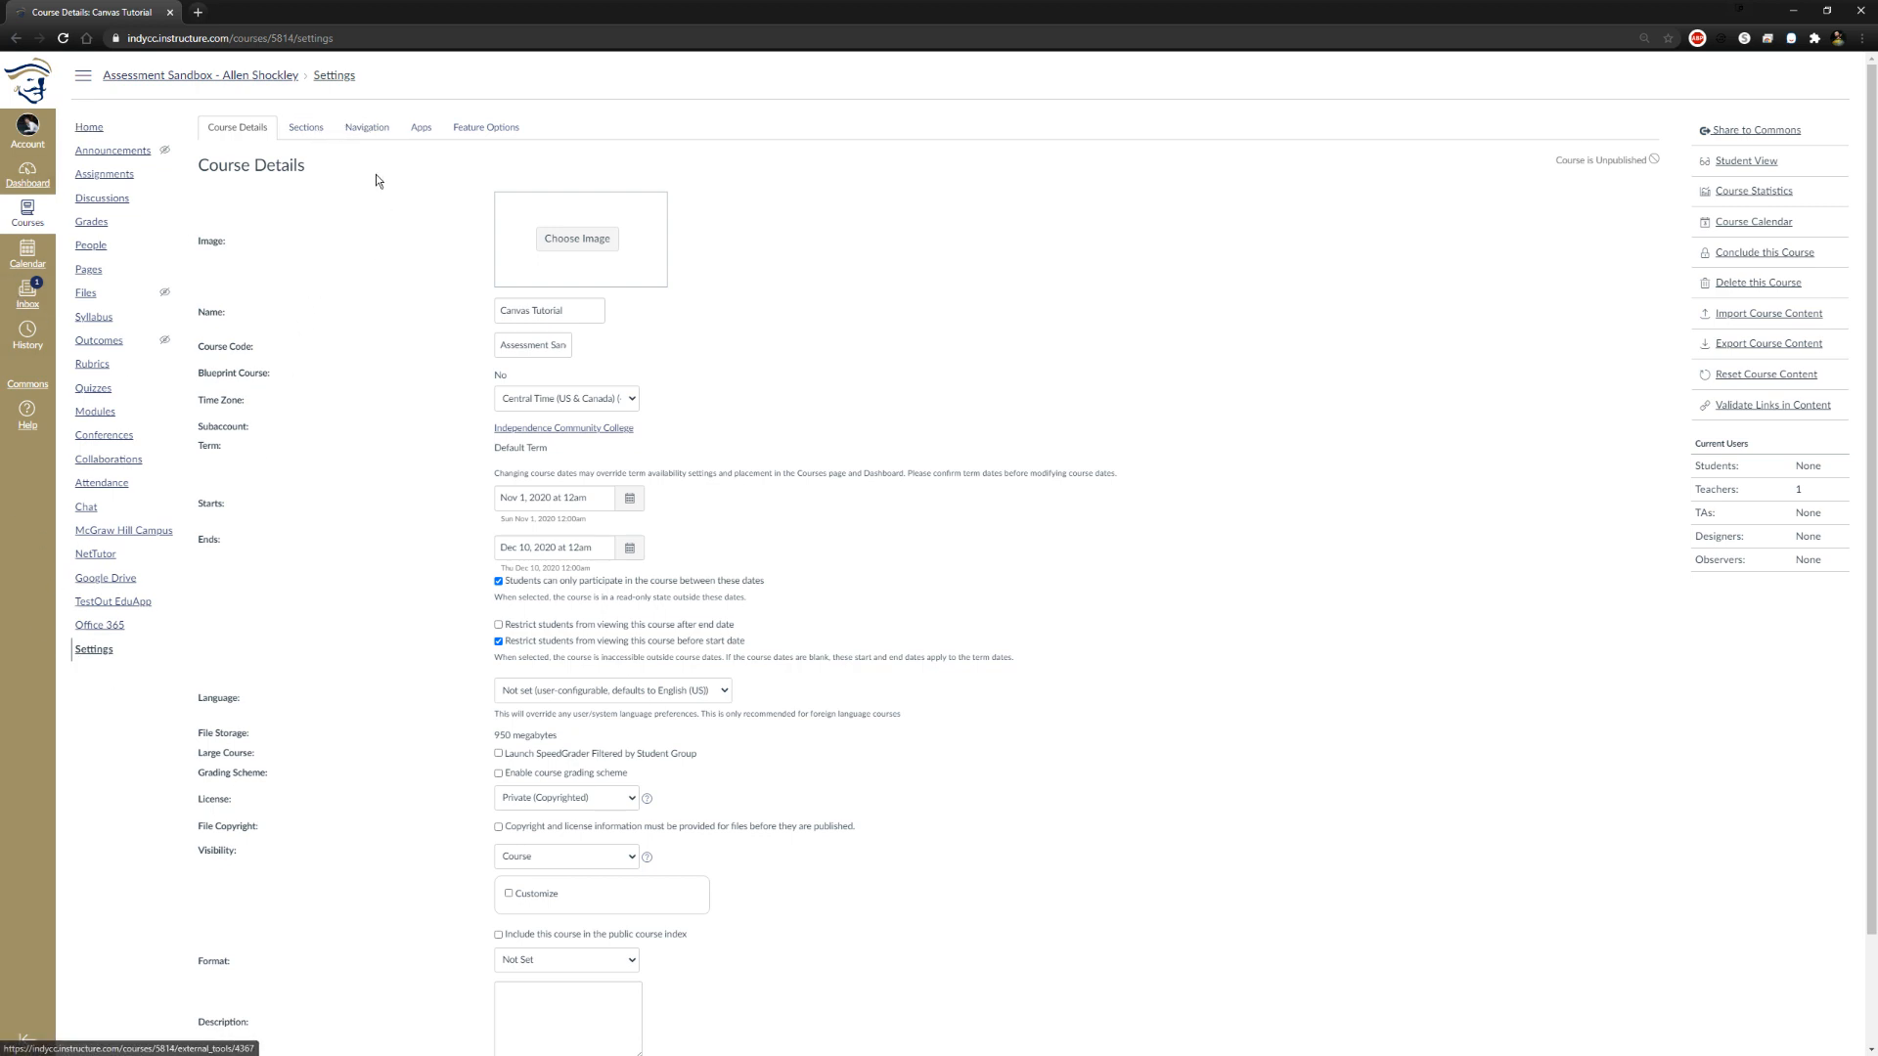
Hide TestOut EduApp, Google Drive, McGraw Hill Campus, Chat and Attendance from students in the course navigation
click(380, 129)
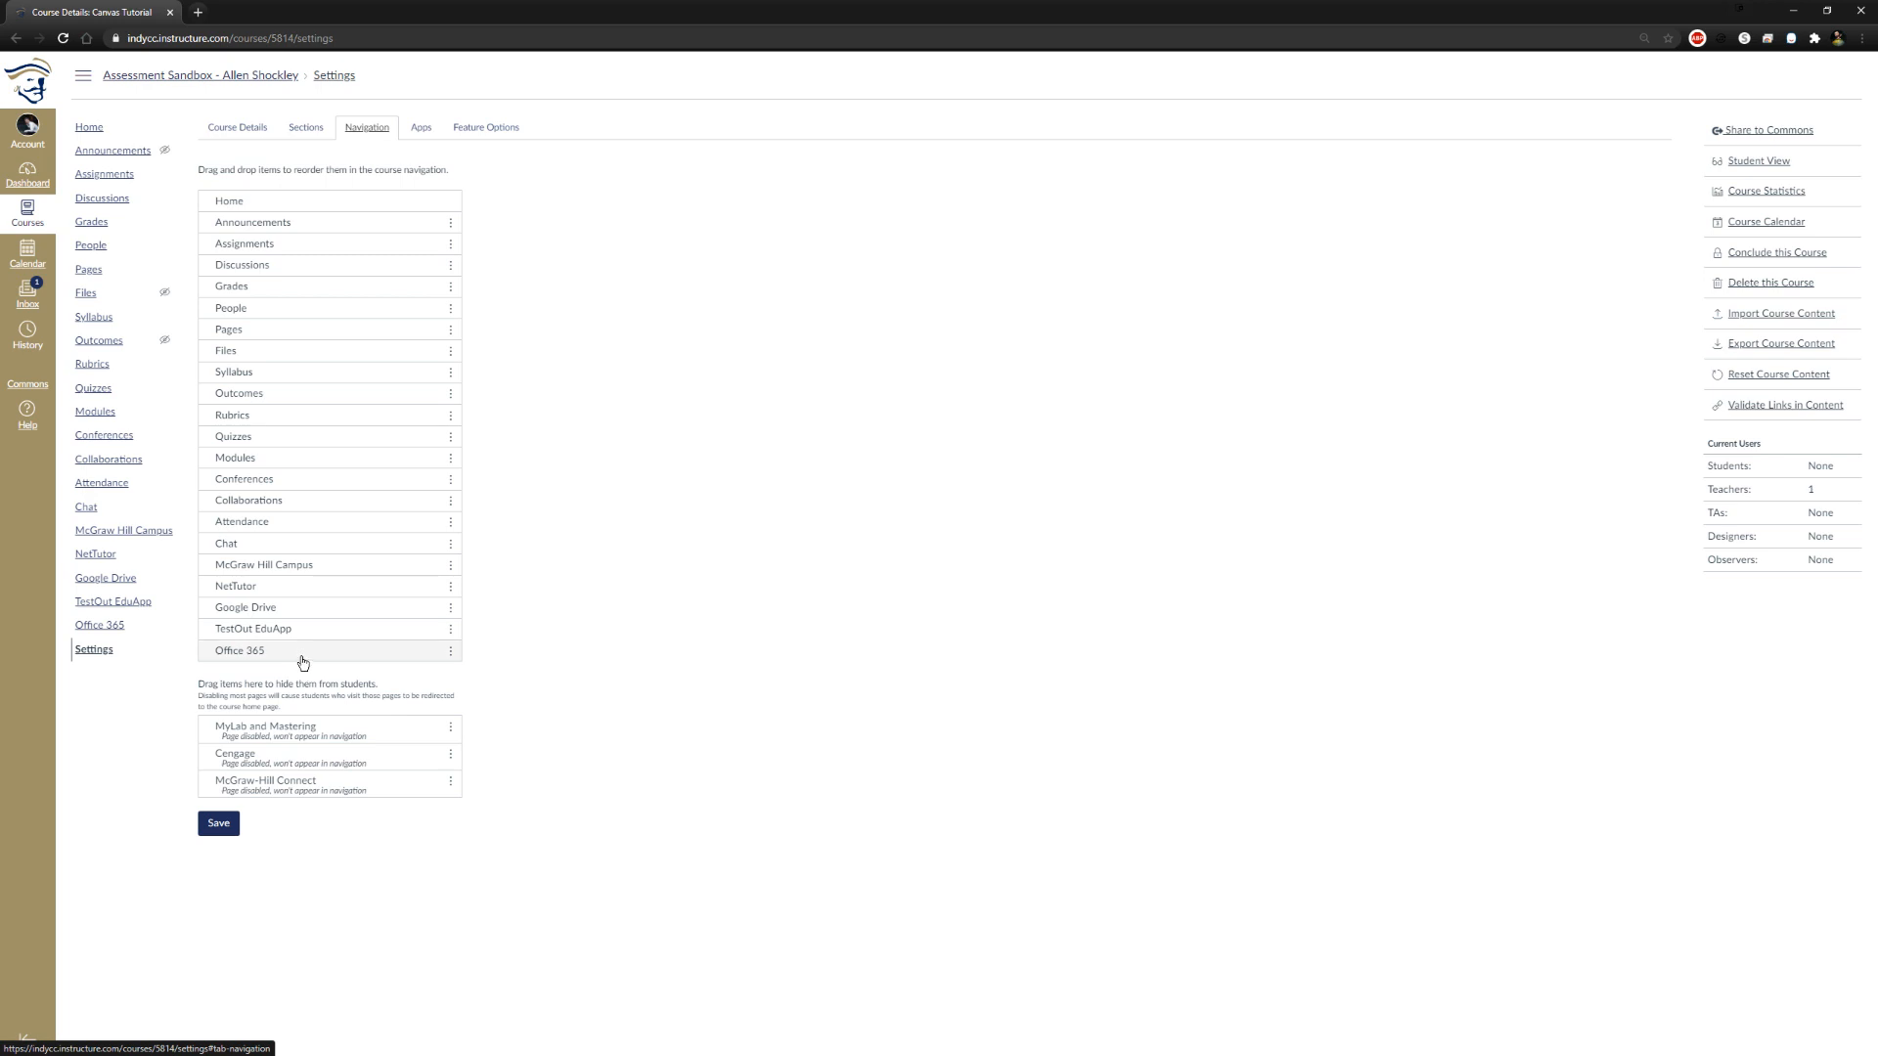
drag(310, 634, 467, 784)
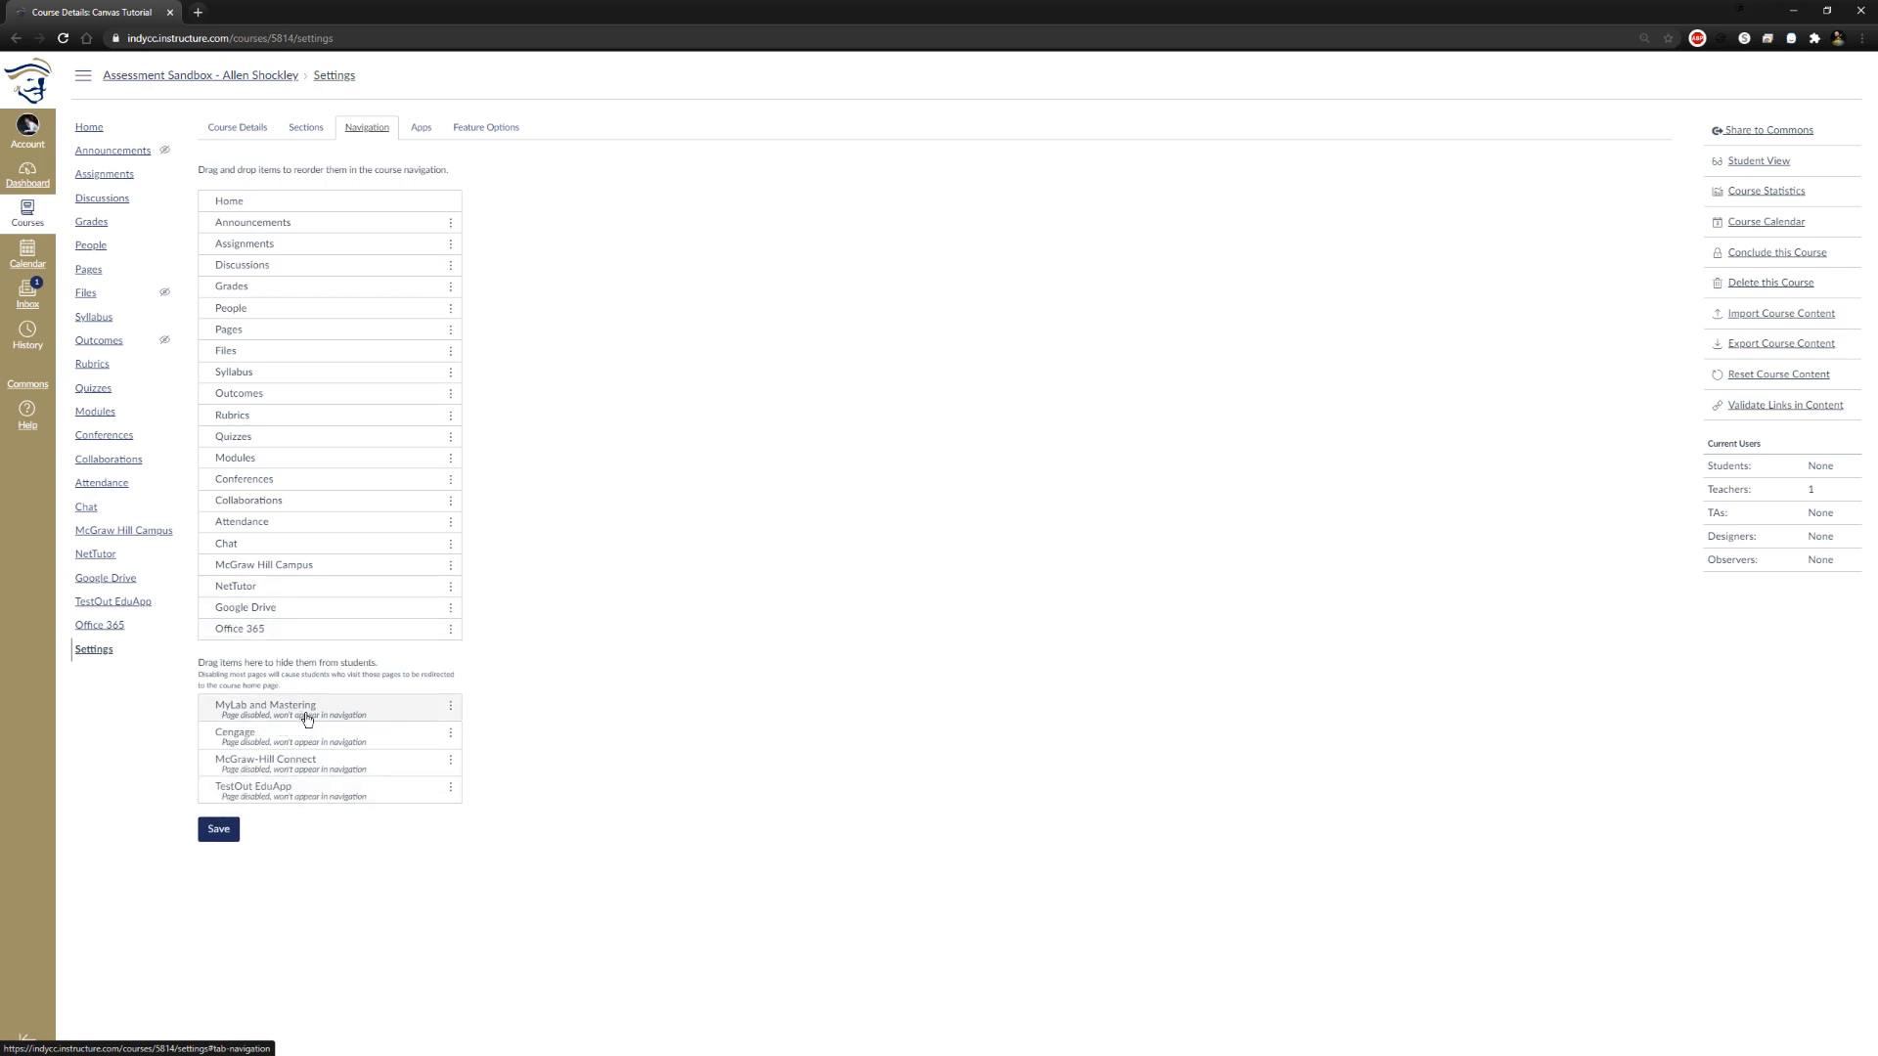
drag(247, 609, 253, 712)
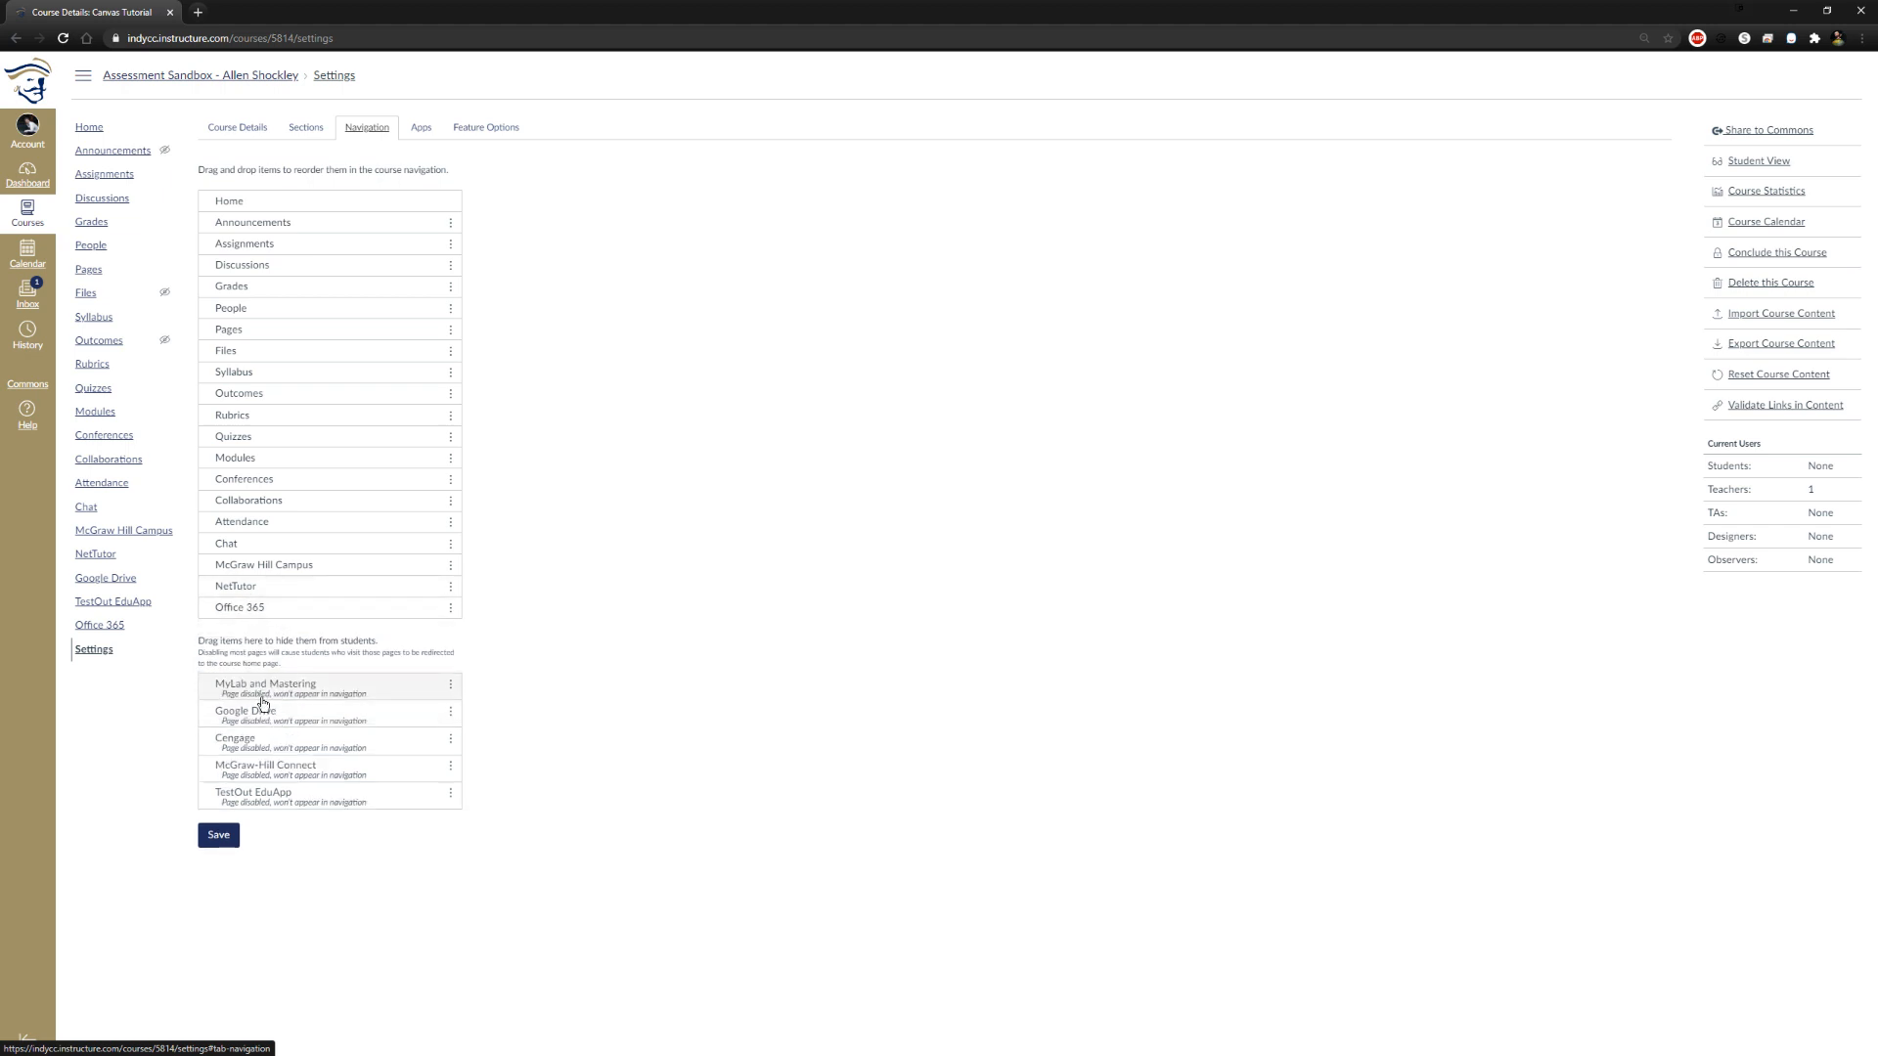
drag(297, 567, 293, 734)
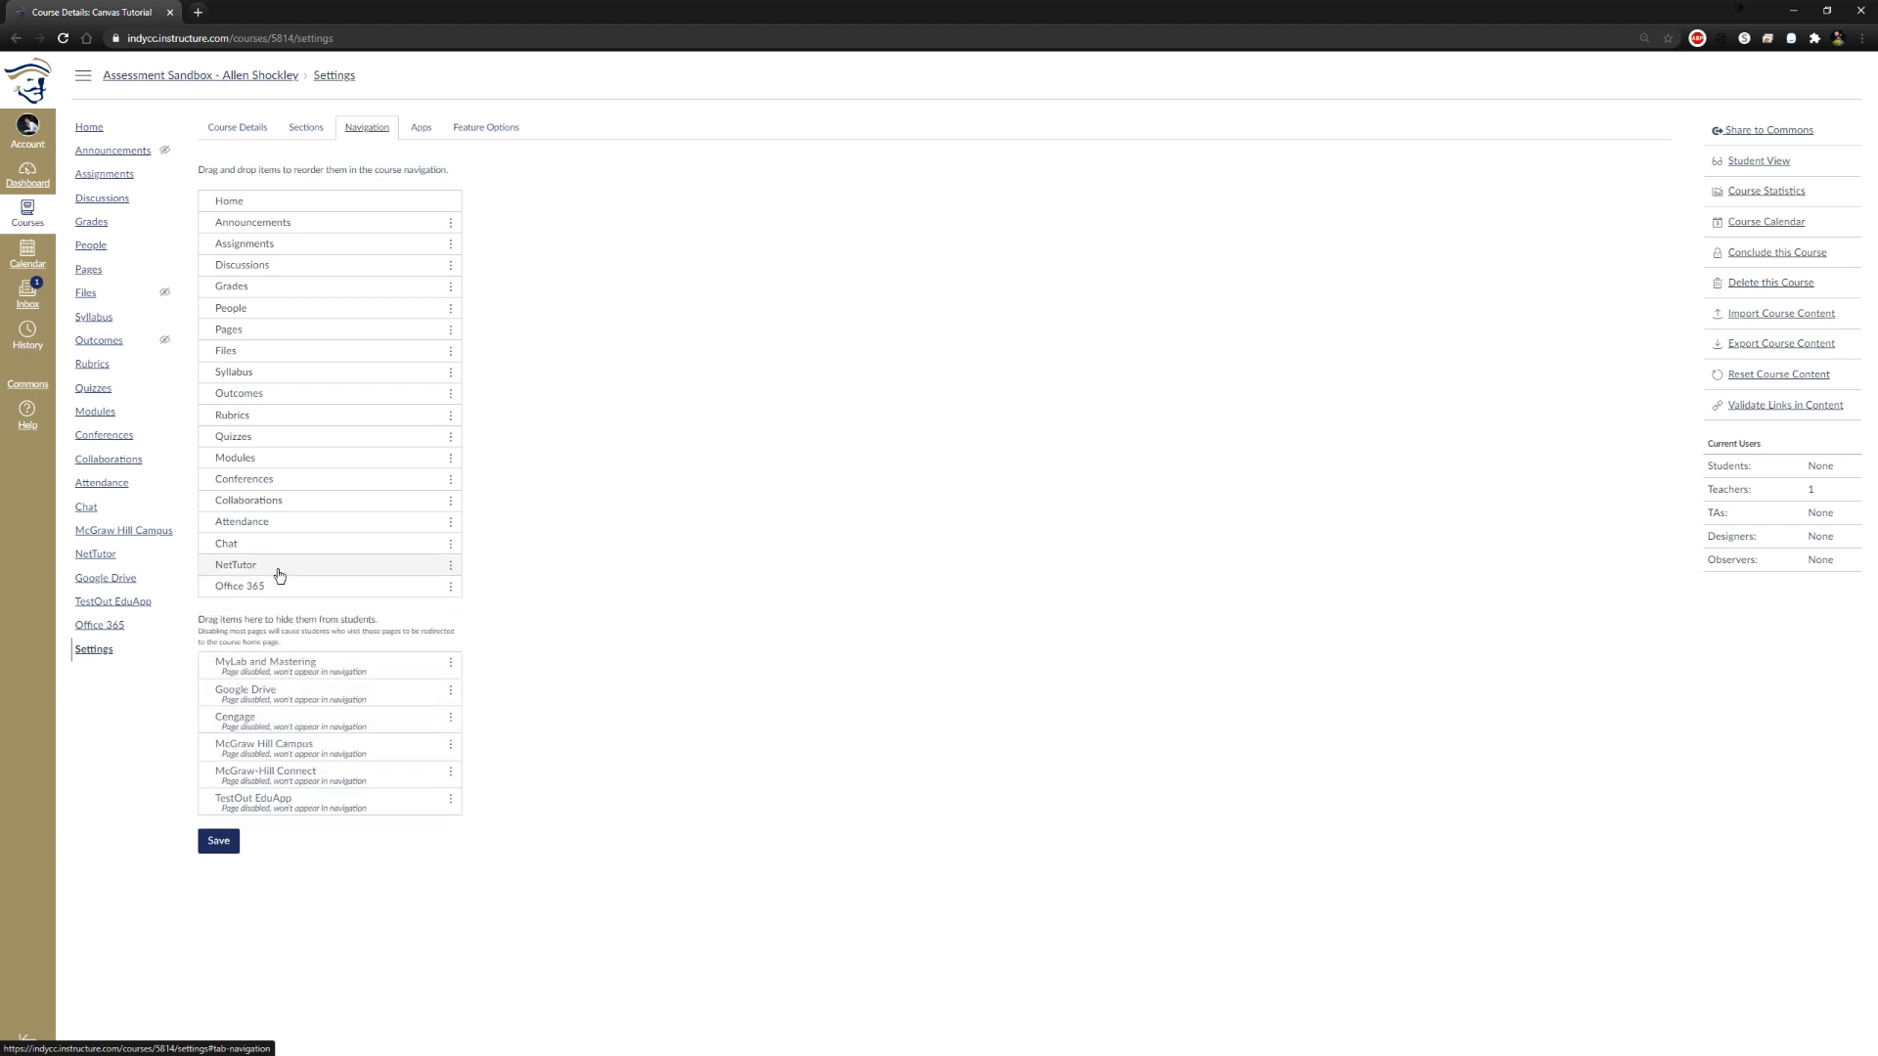
drag(277, 554, 285, 725)
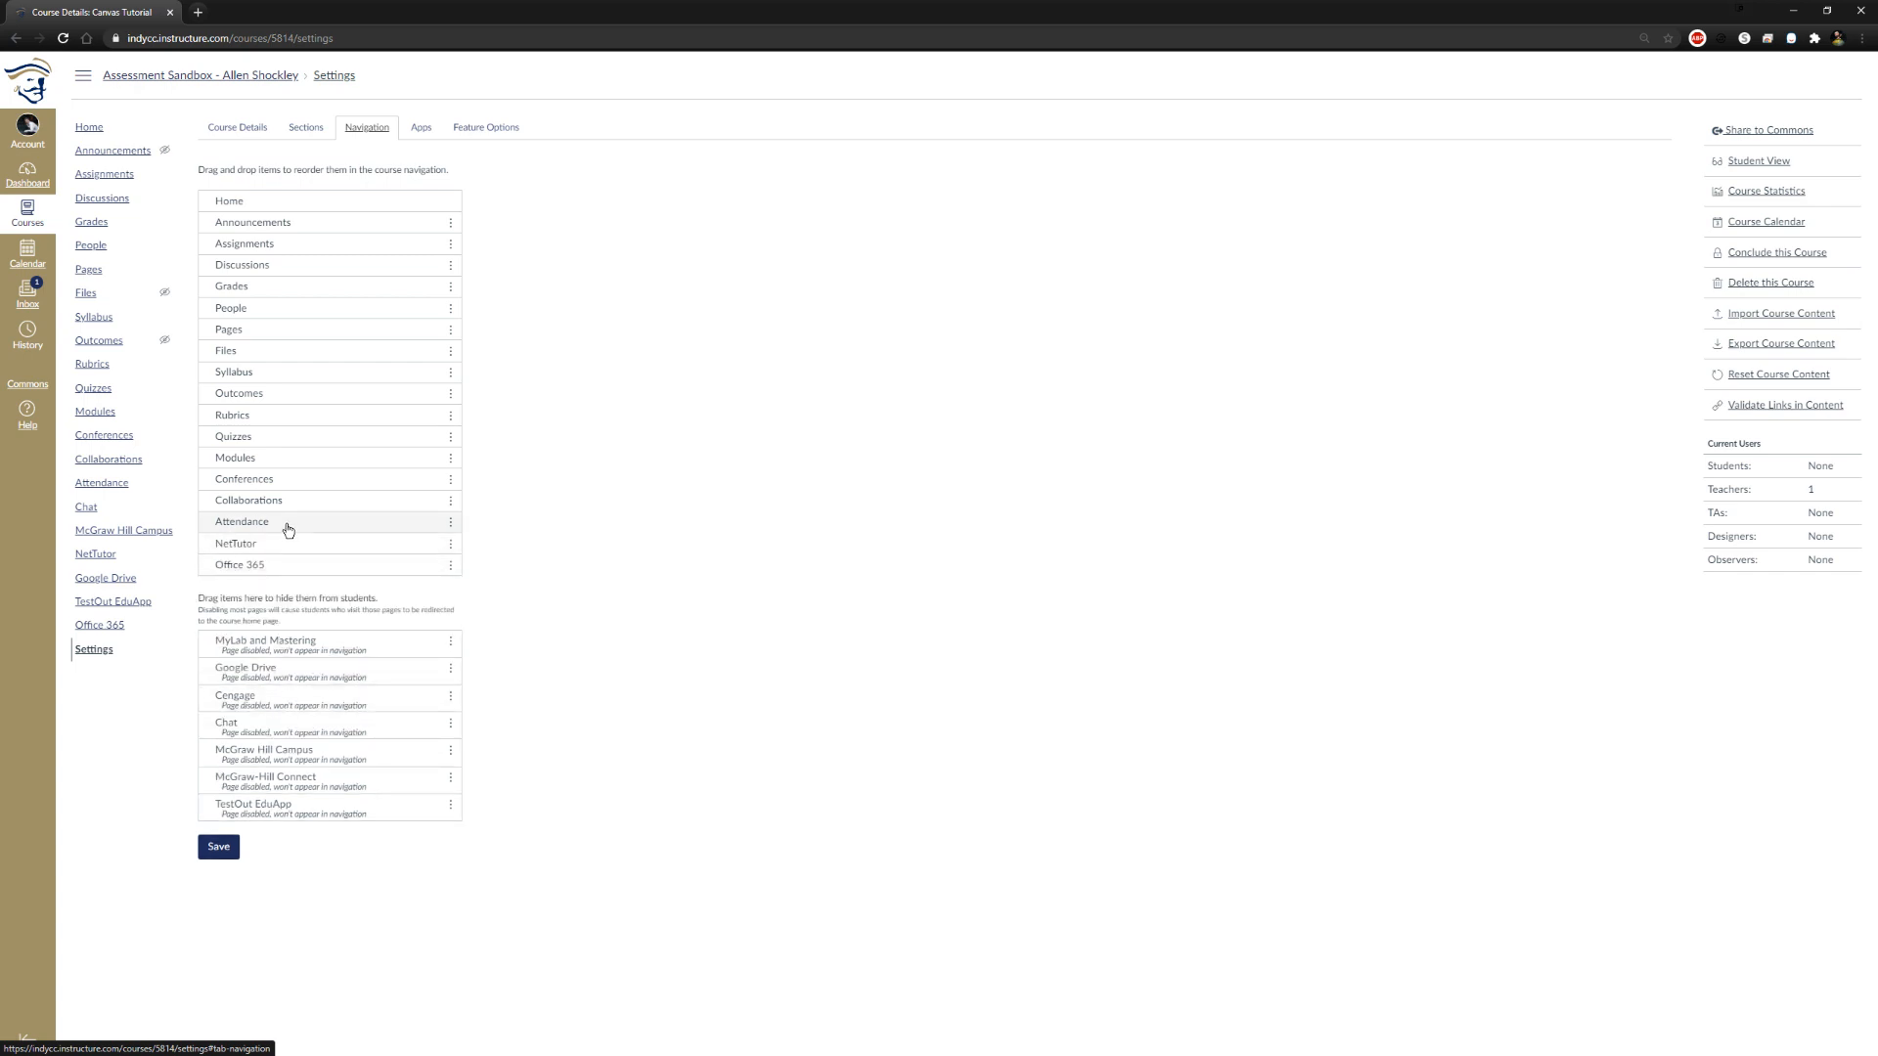
drag(287, 529, 278, 692)
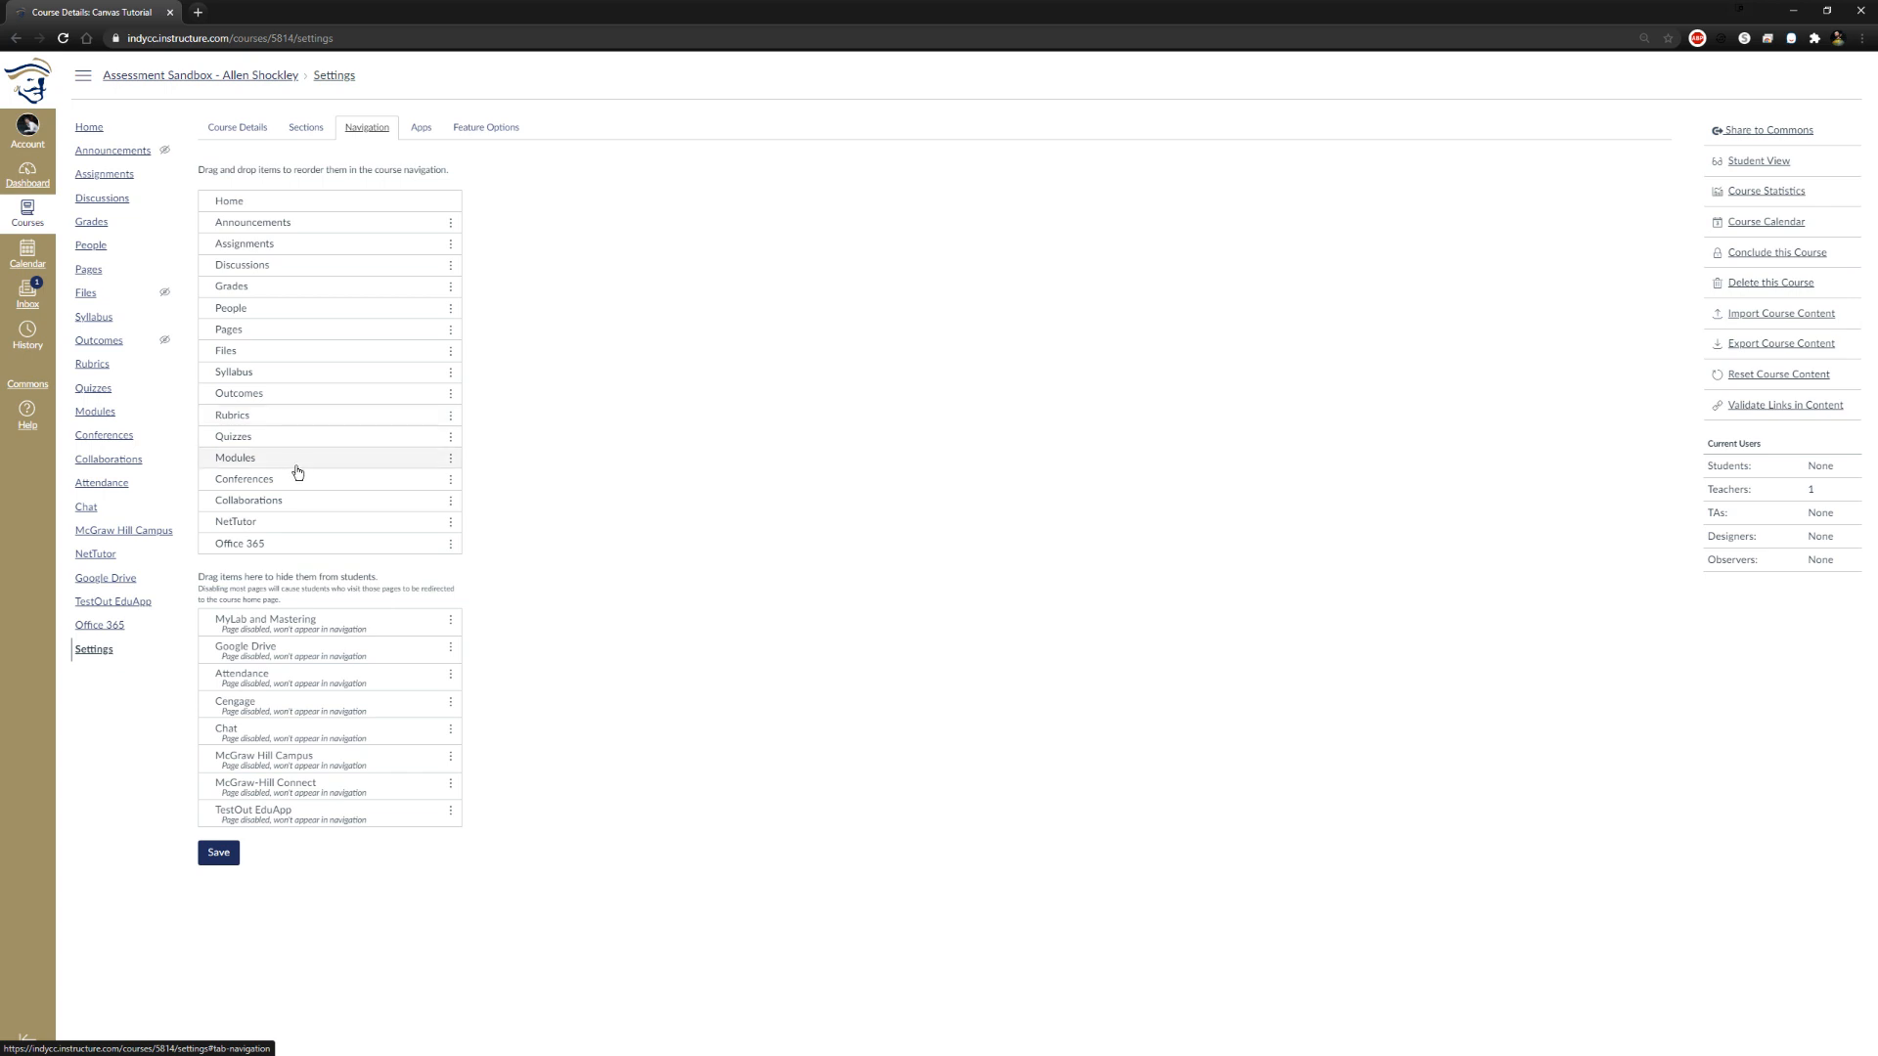
Hide Conferences, Collaborations, Outcomes, Files and People from students in the course navigation
drag(283, 482, 285, 631)
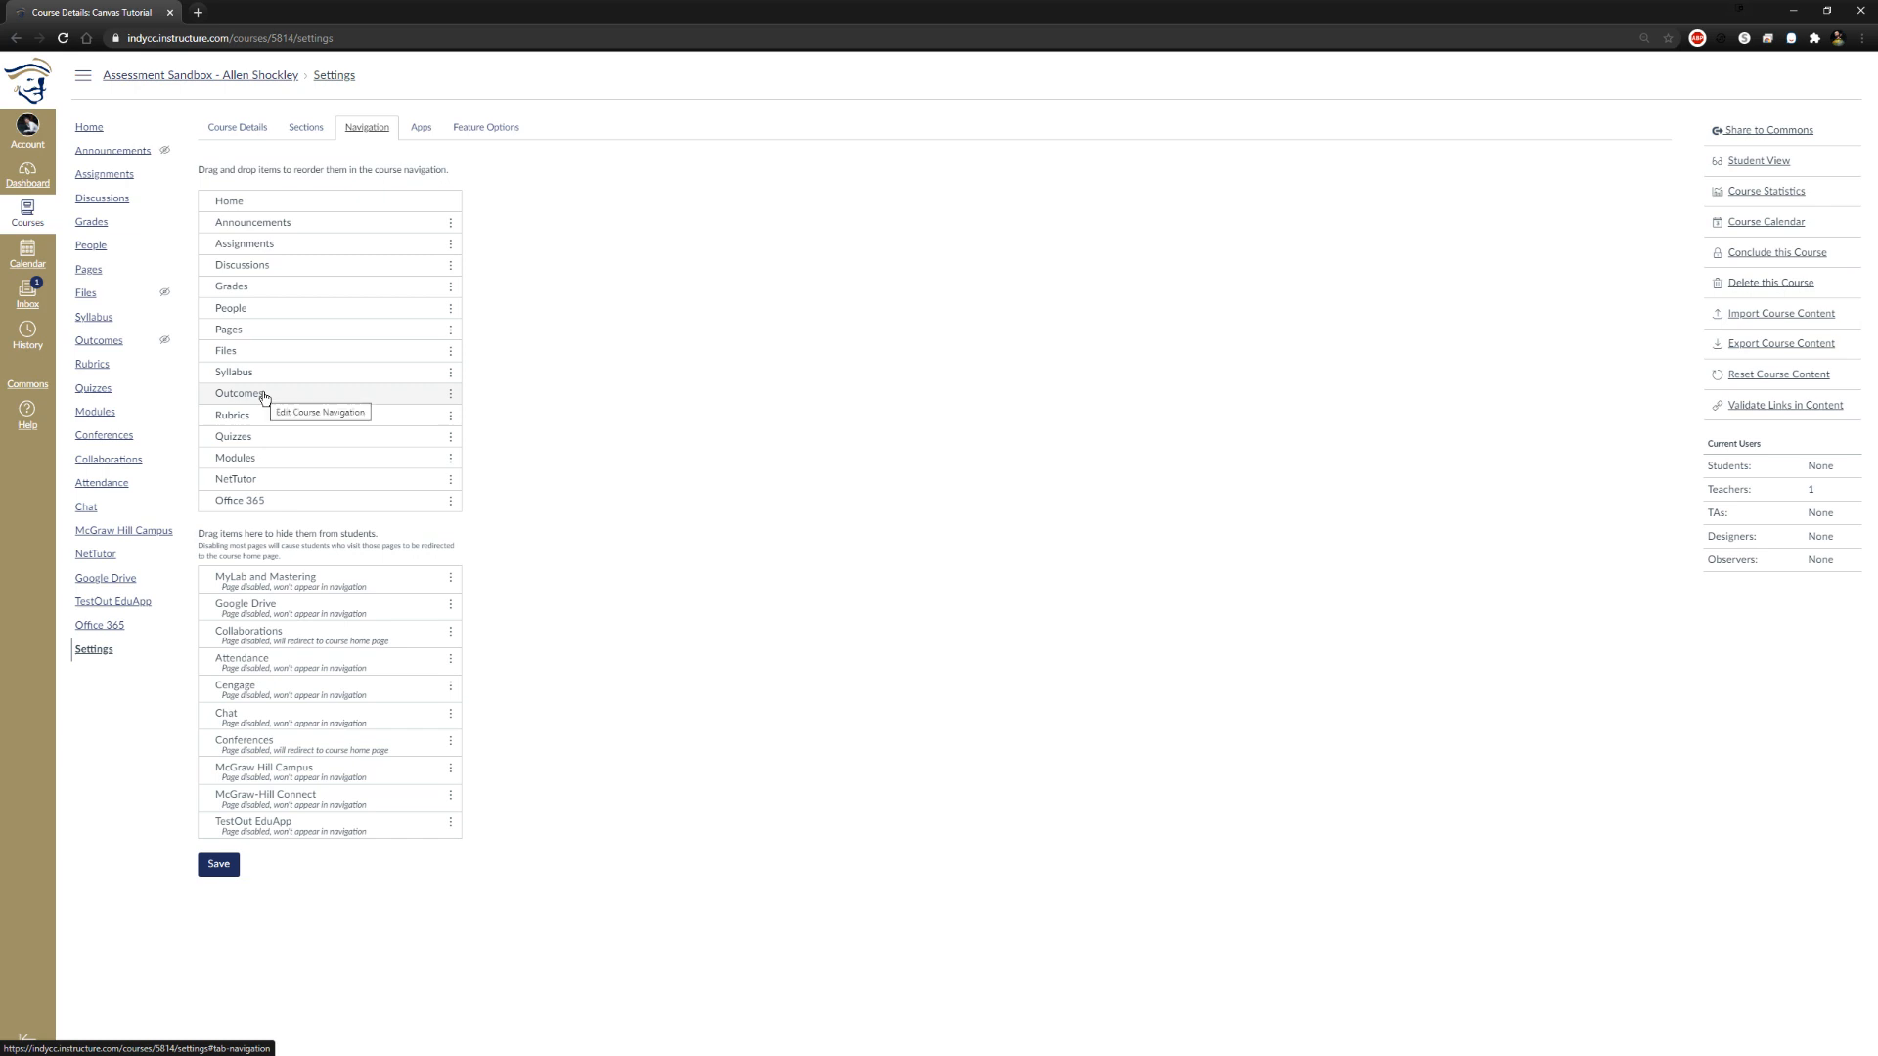
drag(264, 397, 314, 670)
drag(252, 351, 370, 629)
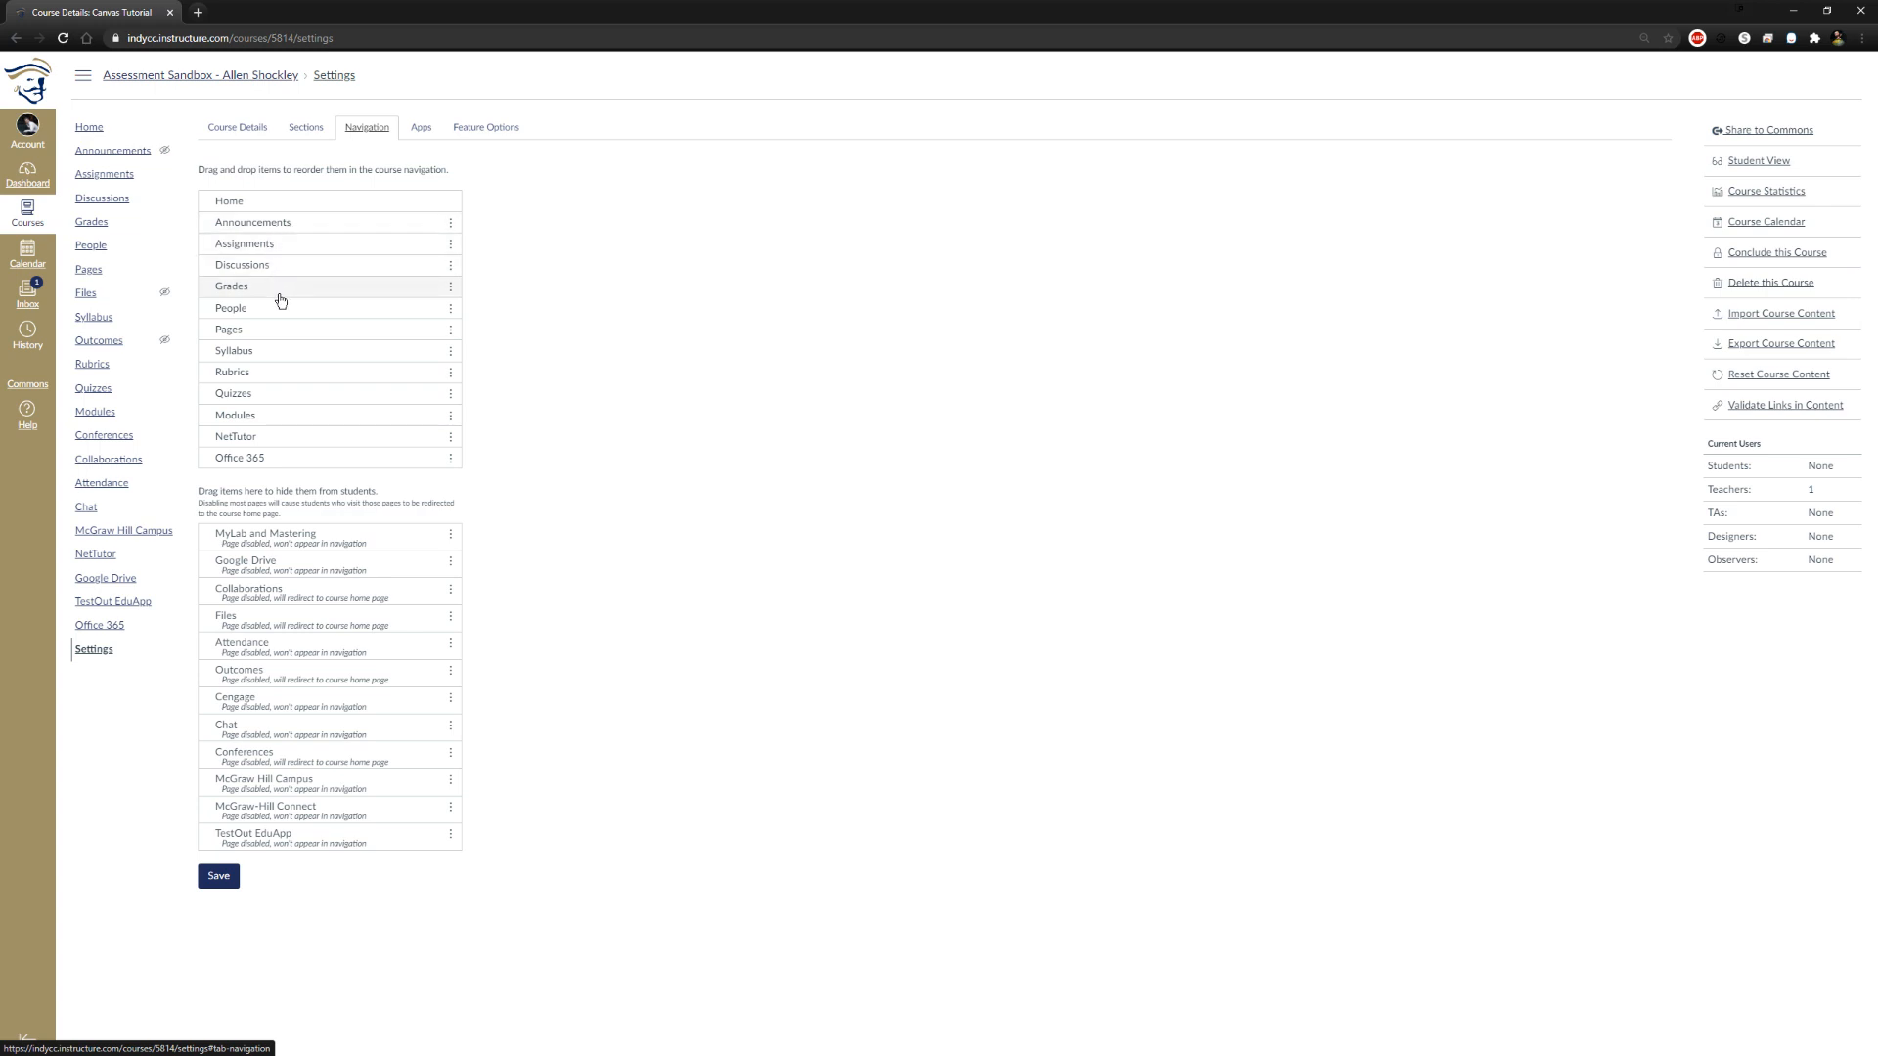
drag(282, 315, 278, 811)
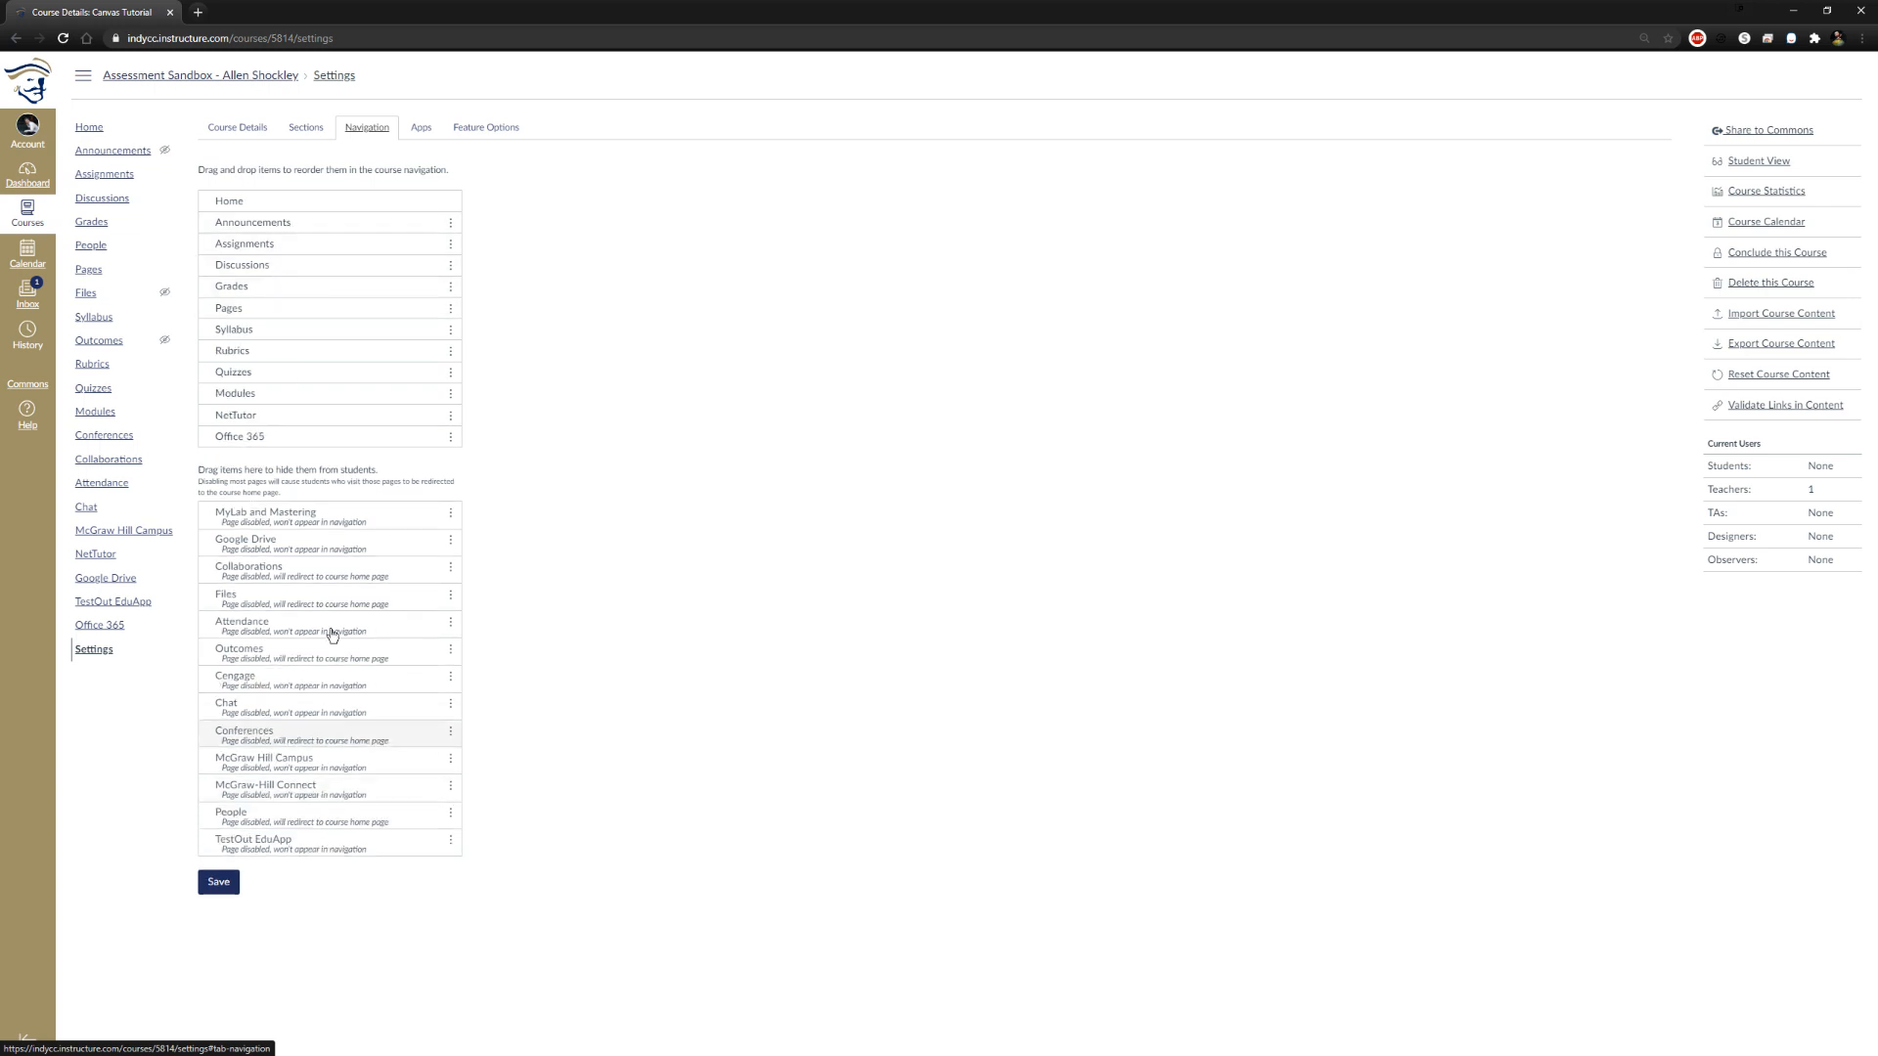
Order the navigation after Announcements as Syllabus, Modules, Assignments, Grades, Discussions, Quizzes and Pages, hide Rubrics, and save the navigation
drag(279, 333, 293, 252)
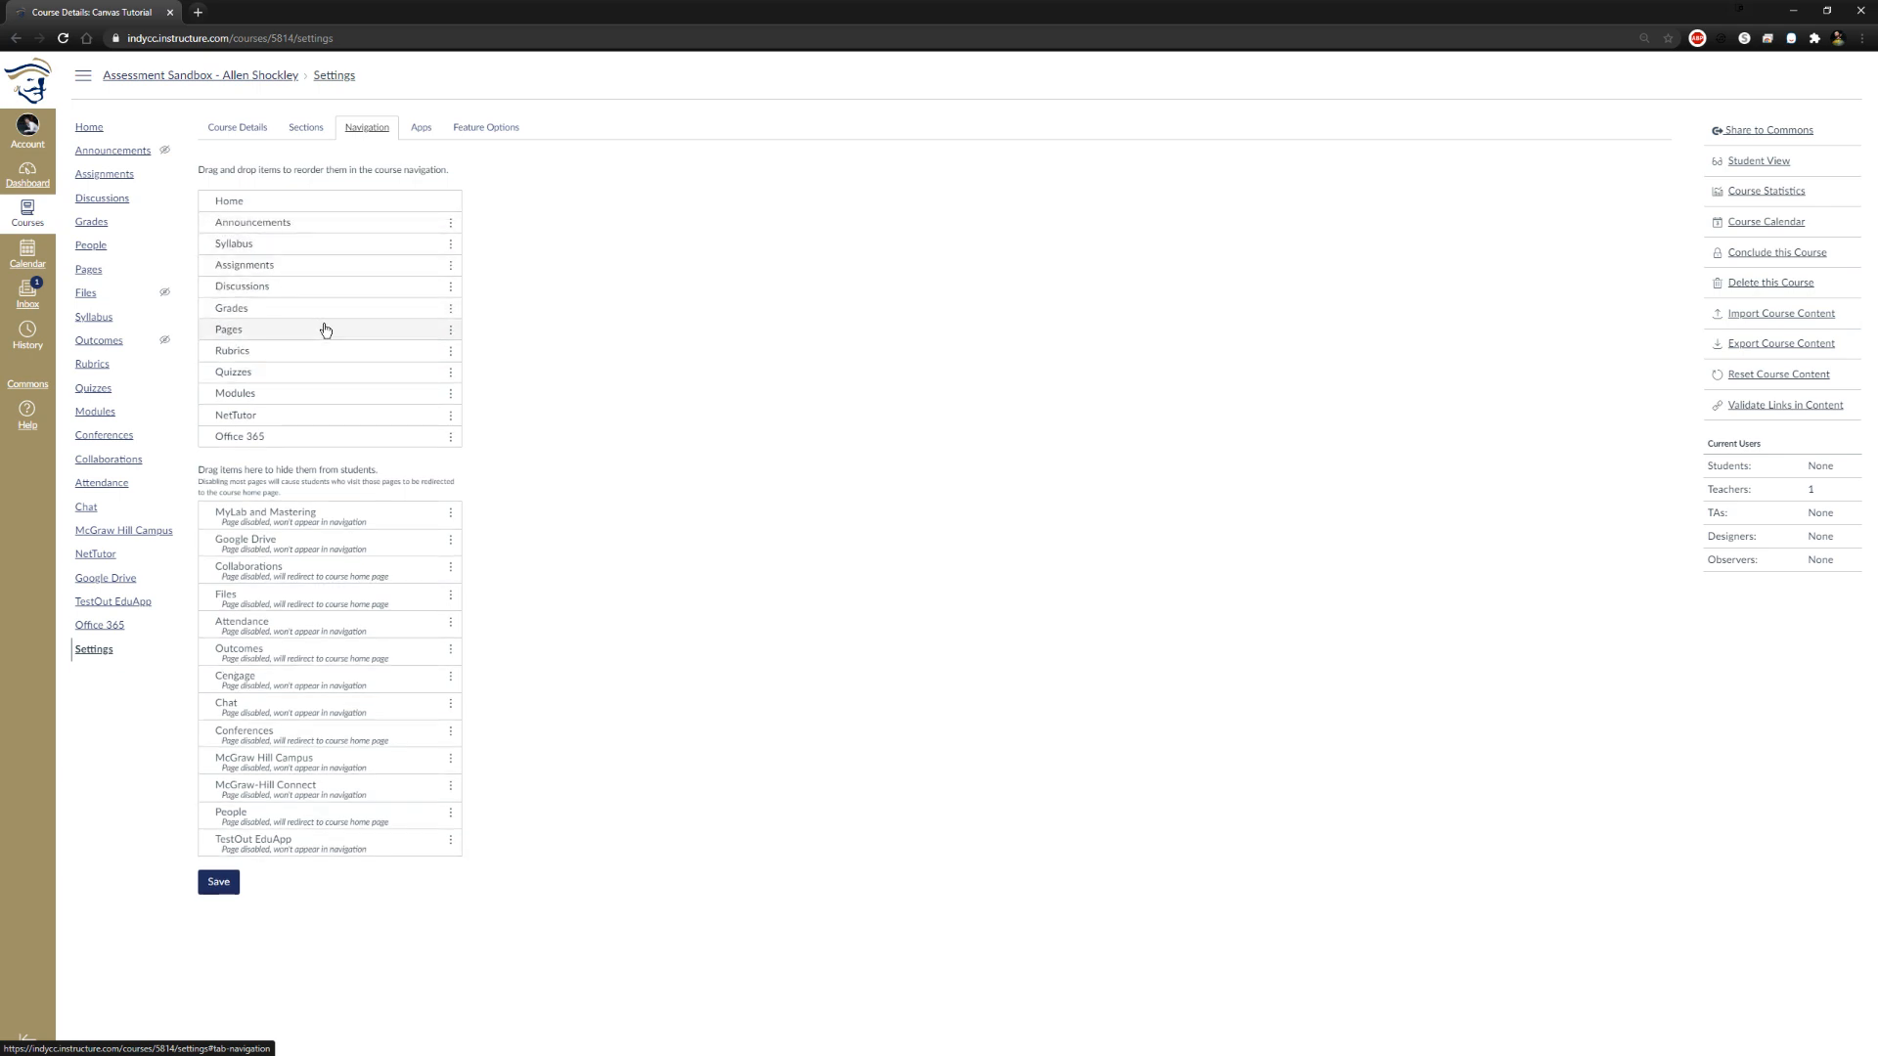
drag(289, 395, 260, 579)
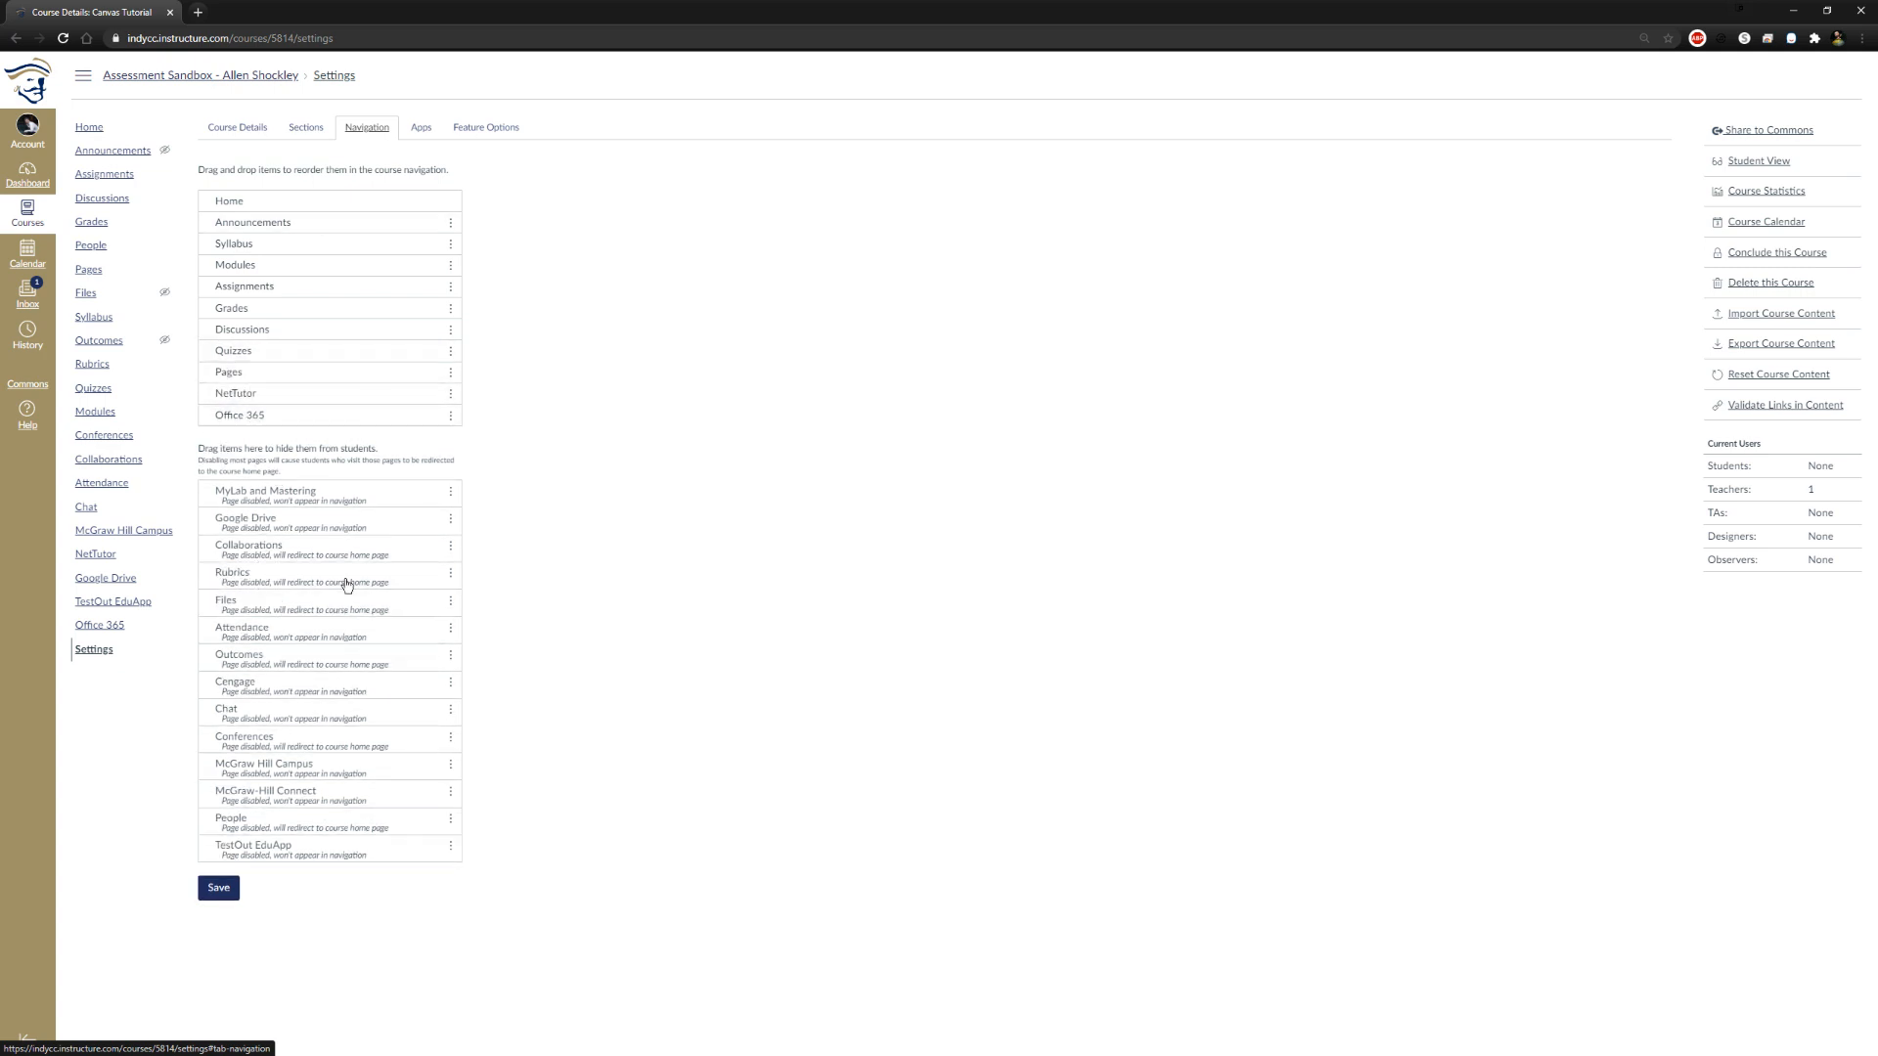
click(218, 887)
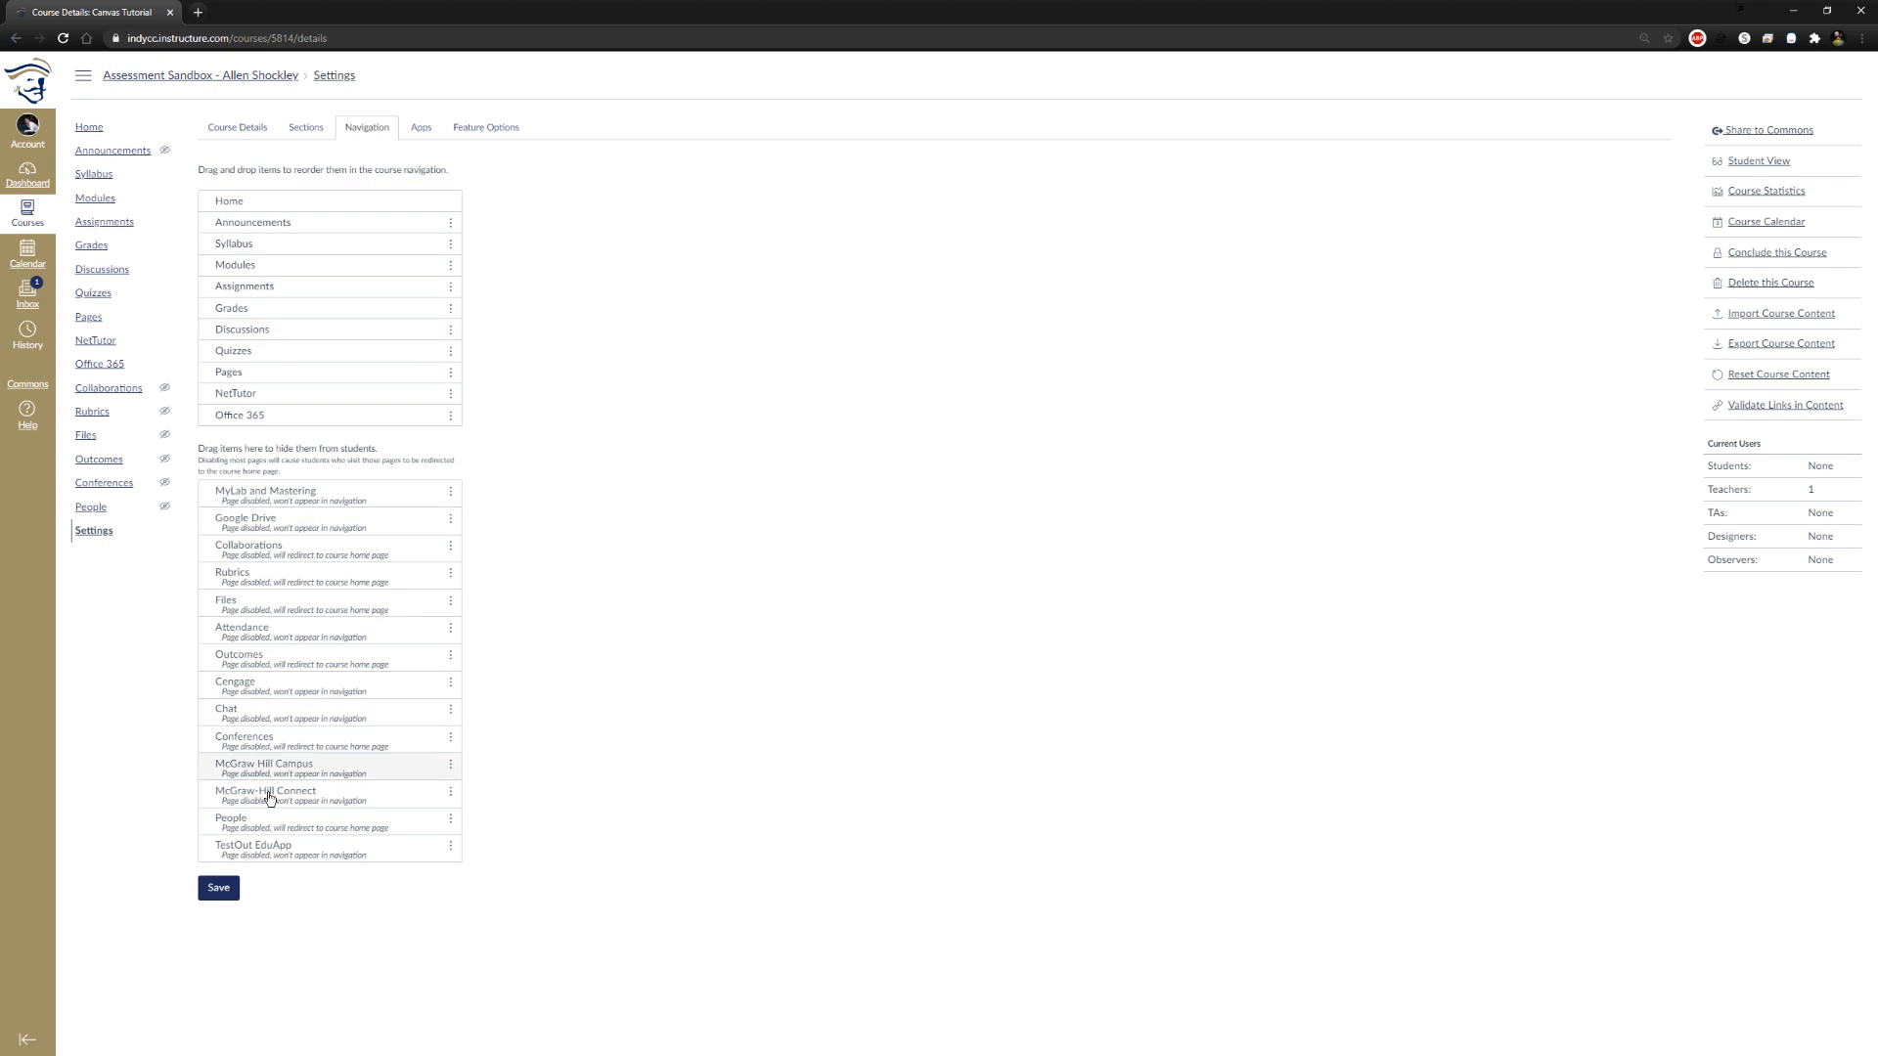
click(218, 887)
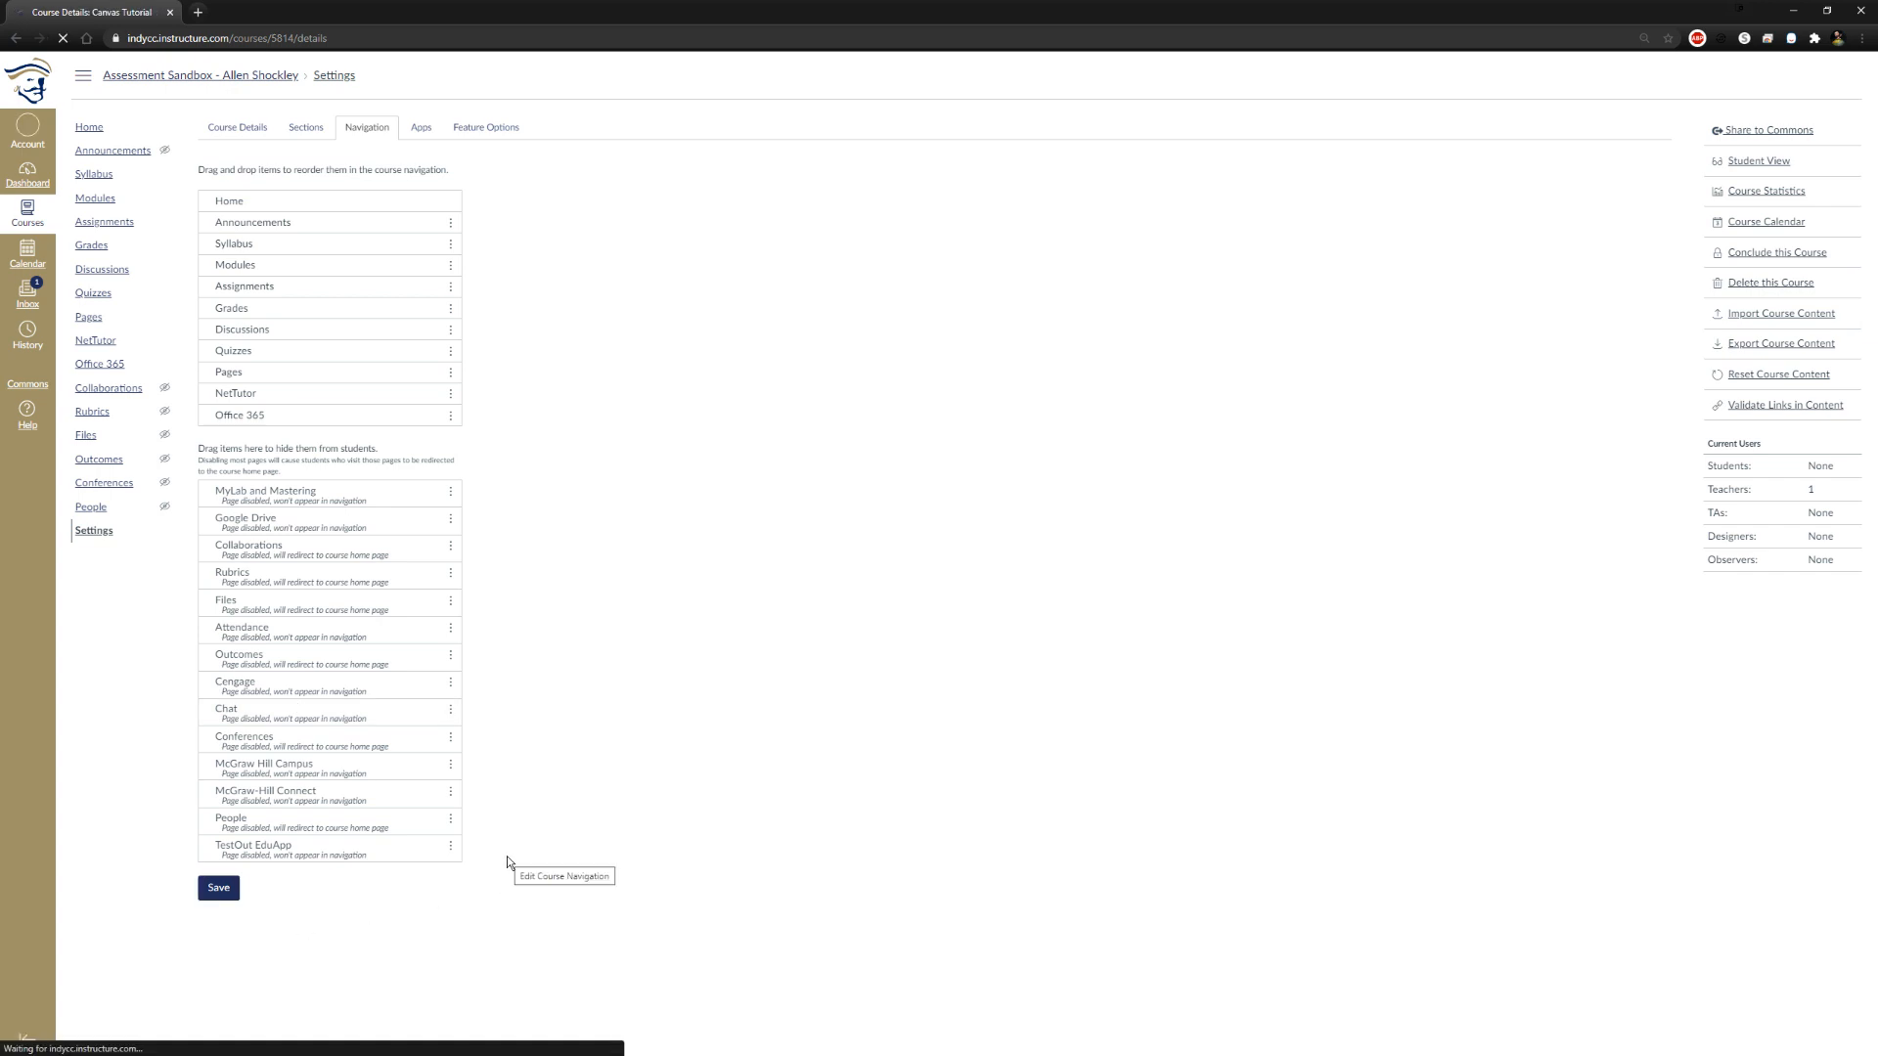
Review the course home page, the announcements page with its form for a new announcement, and the modules page
click(152, 75)
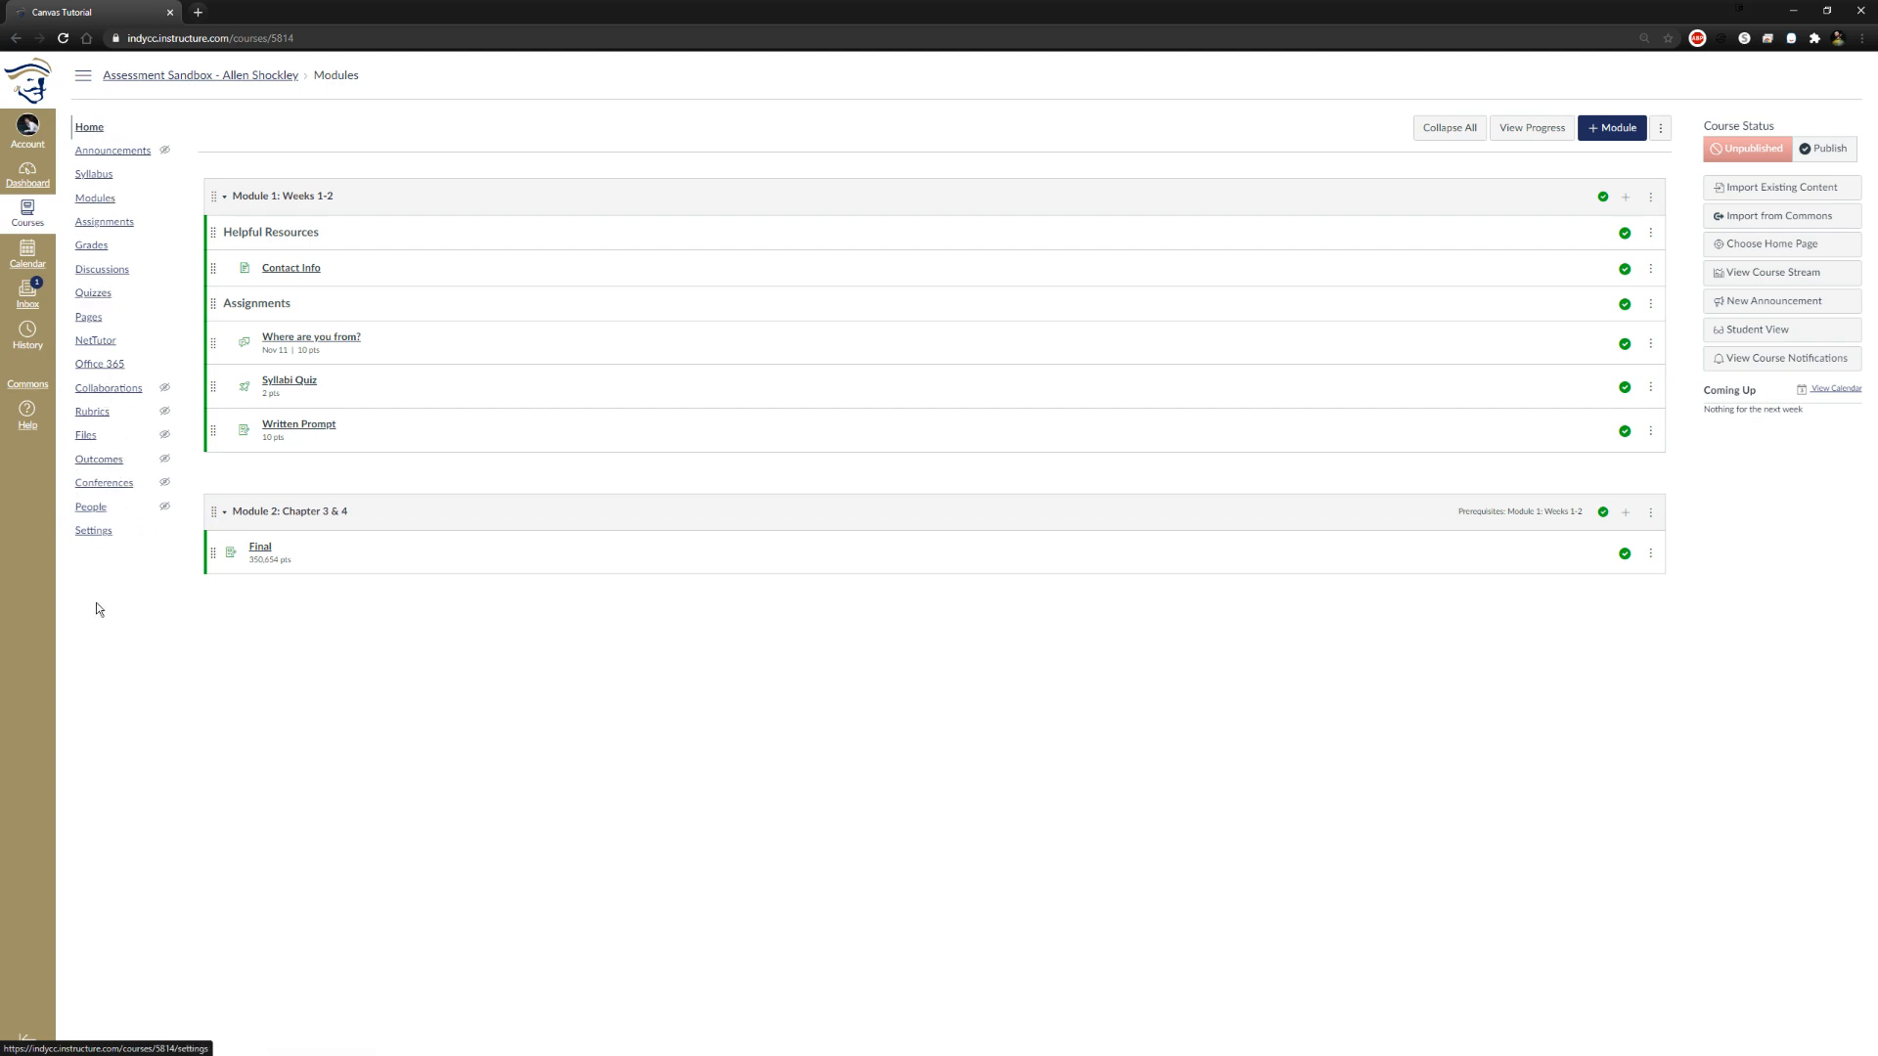
mouse_move(163, 154)
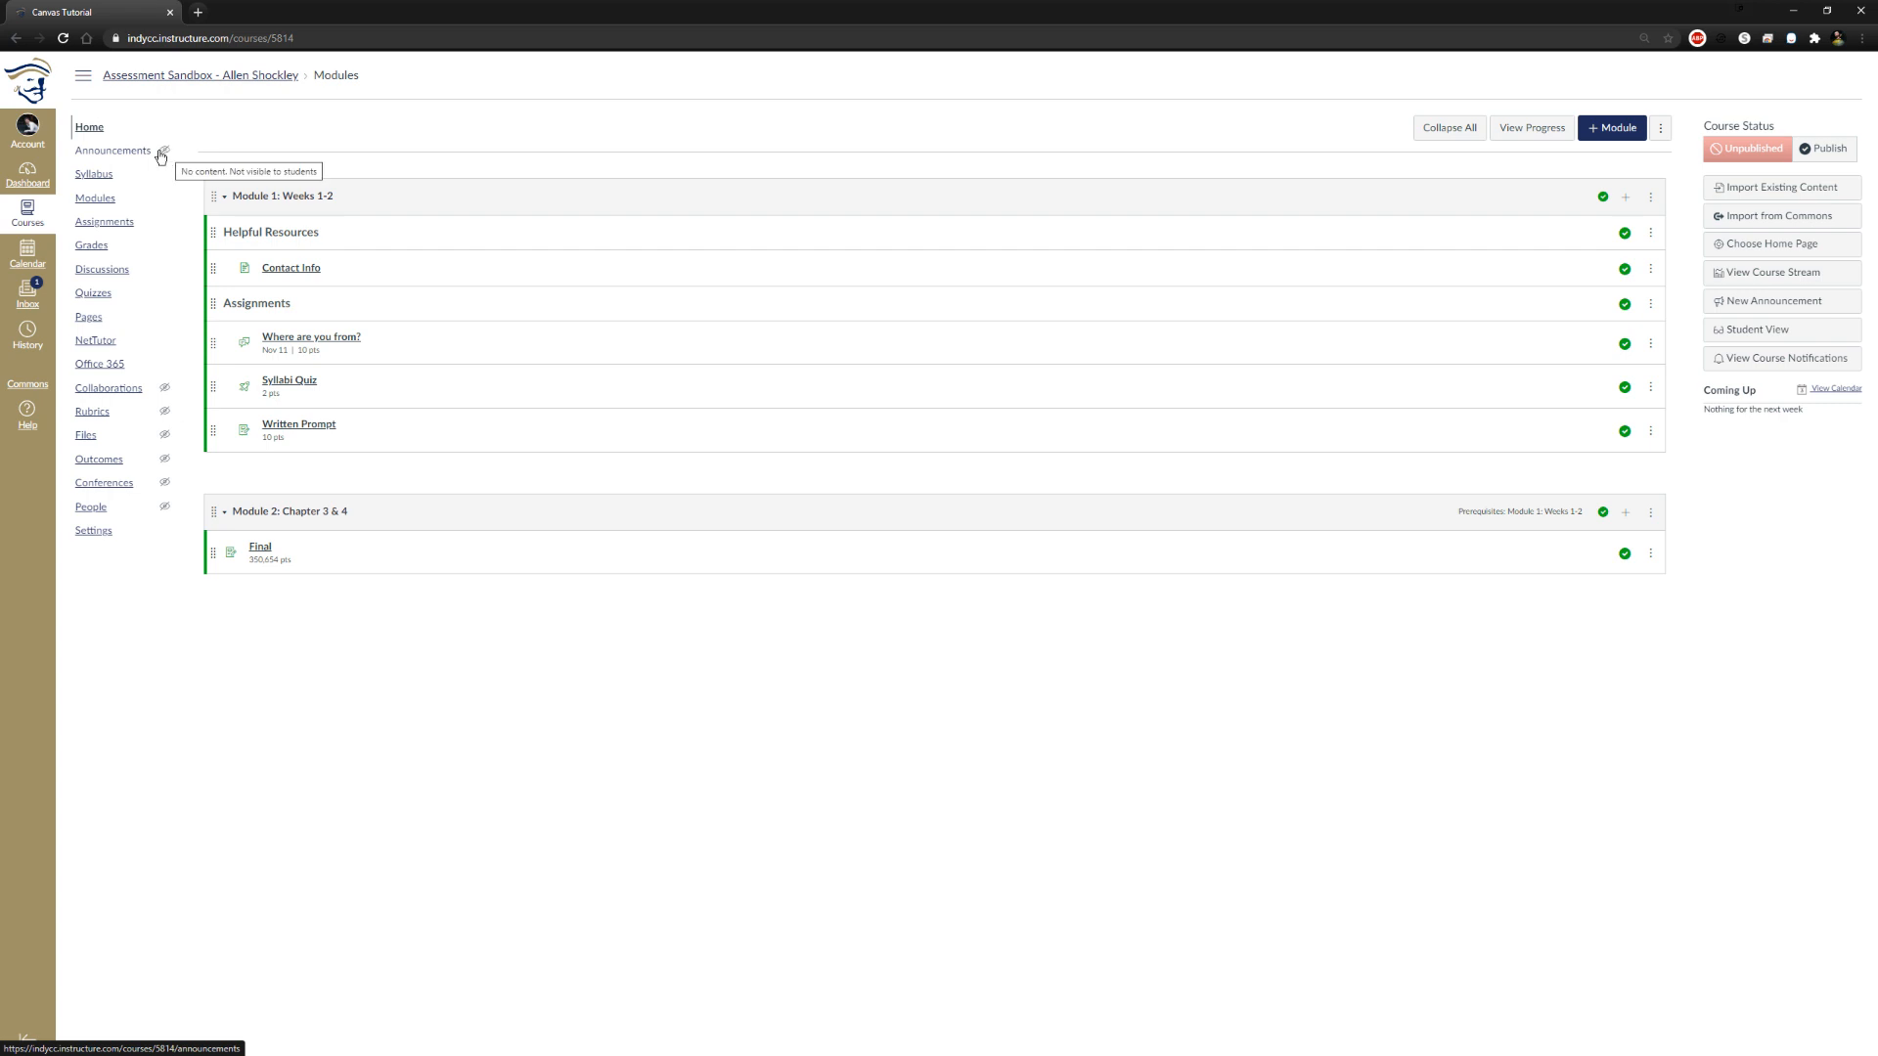
click(161, 153)
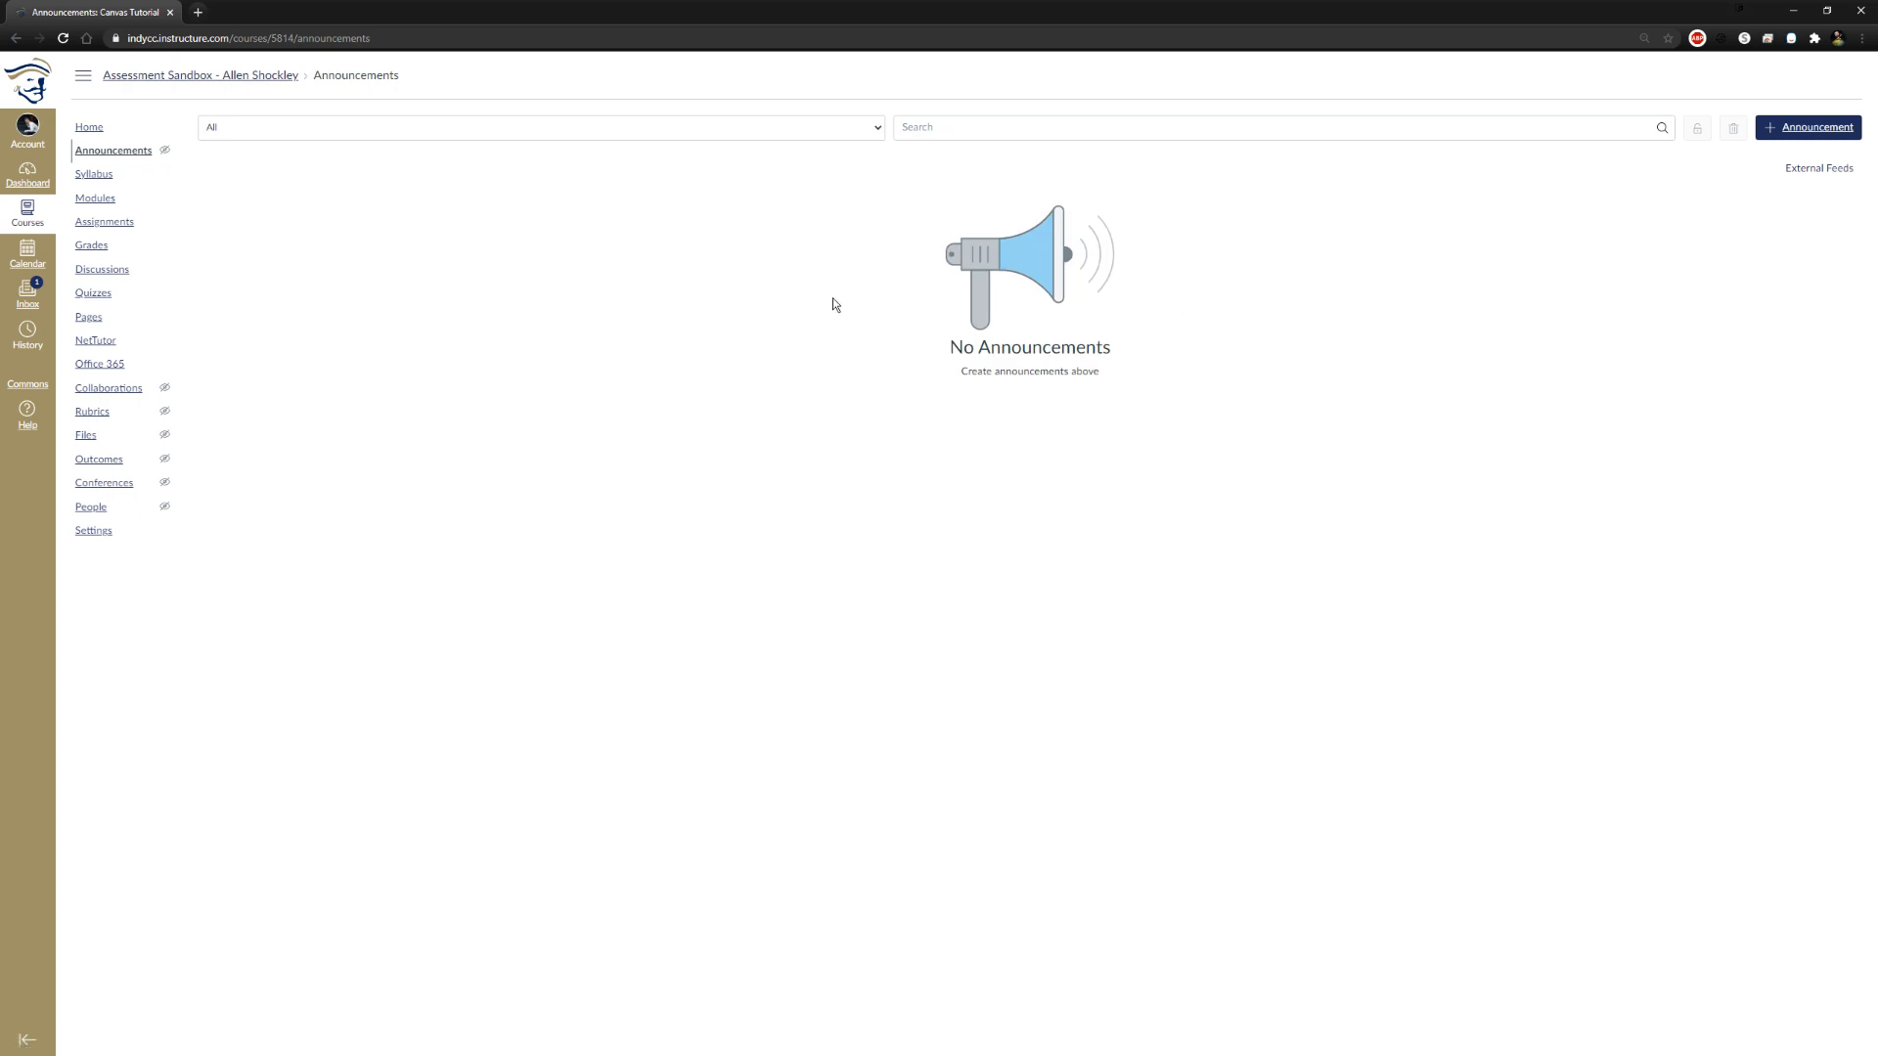
click(1825, 128)
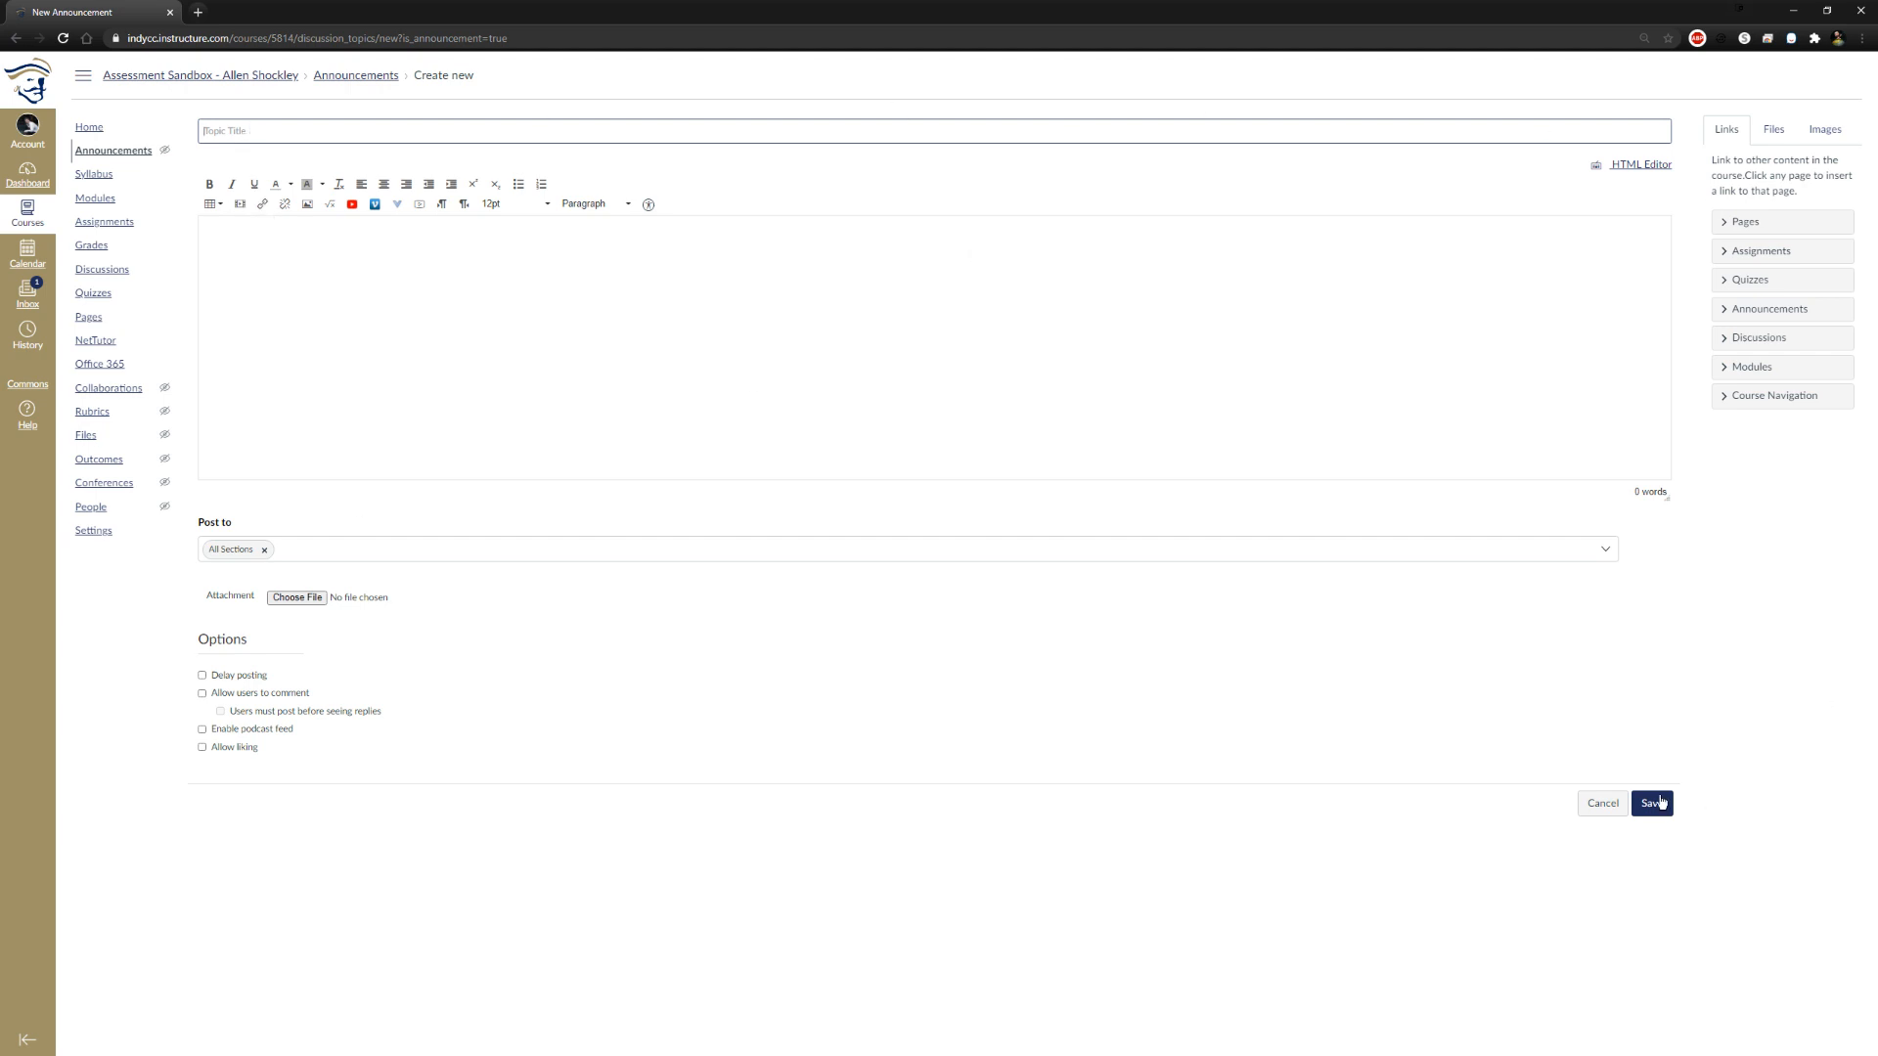
click(1599, 801)
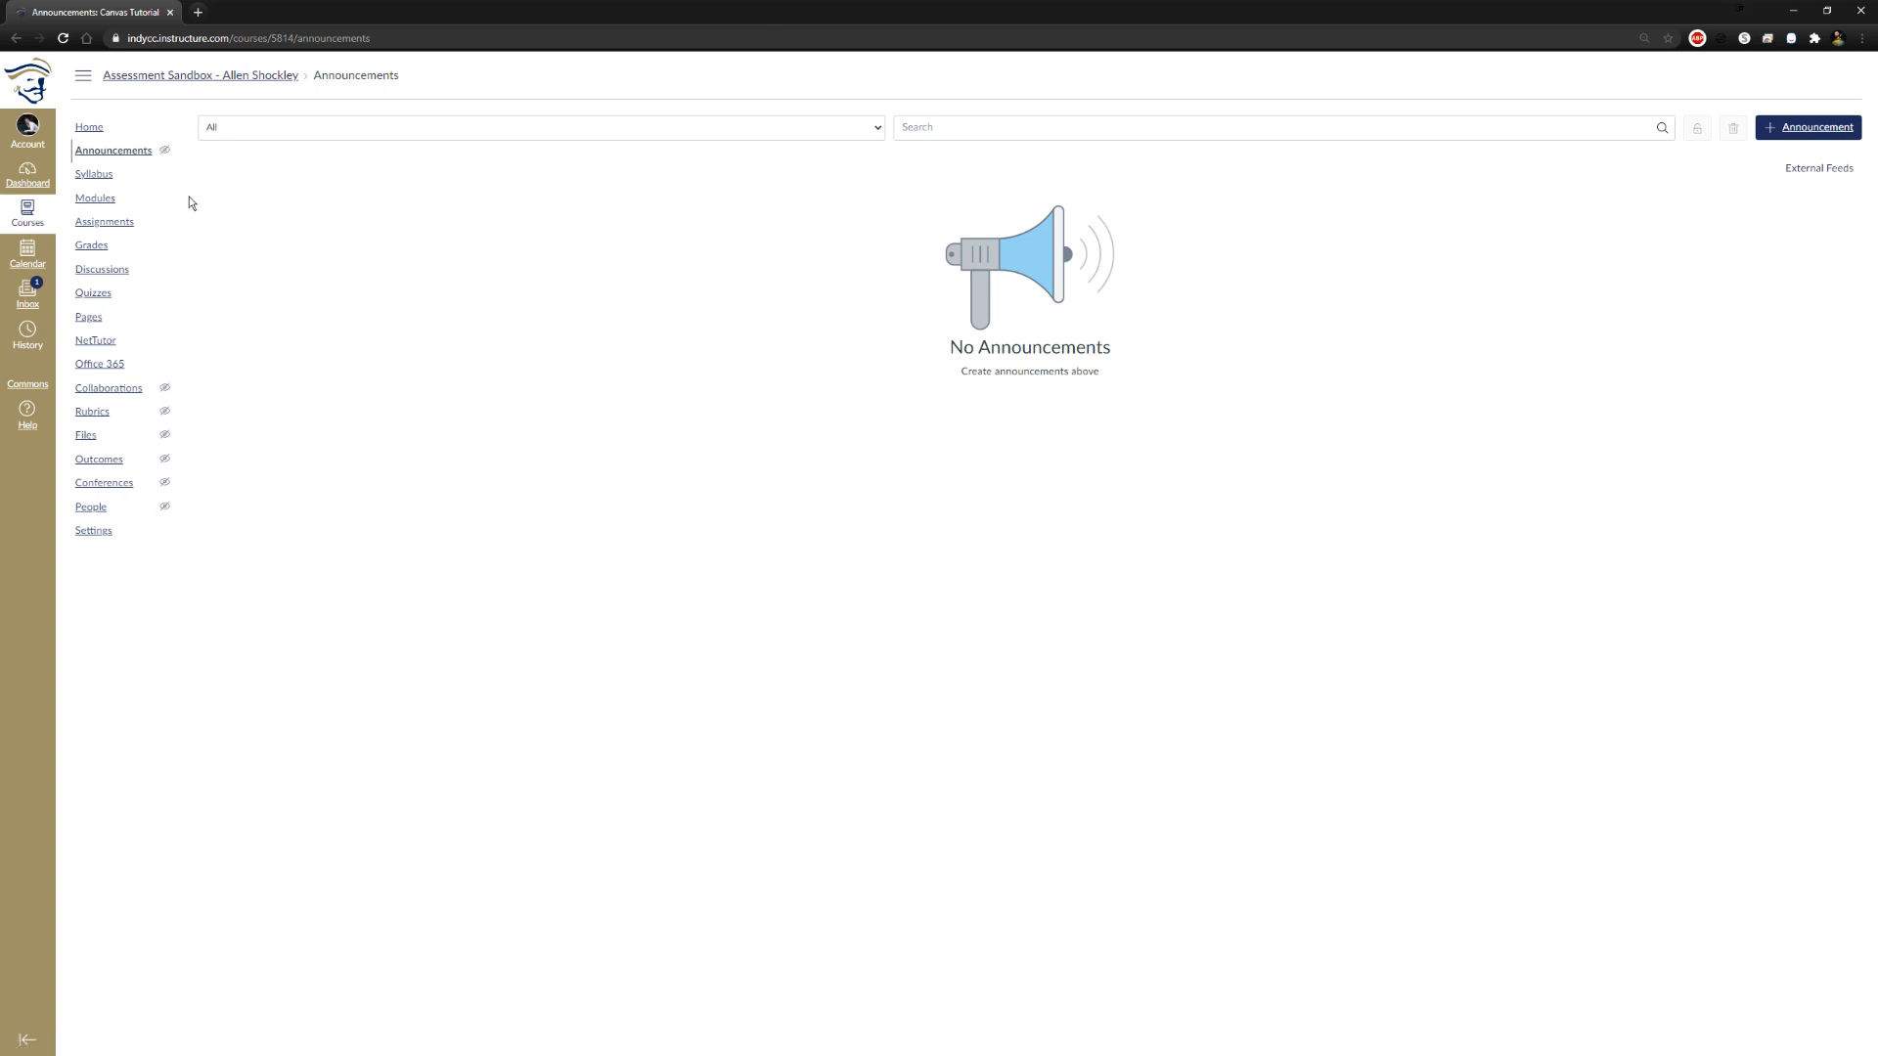
click(96, 201)
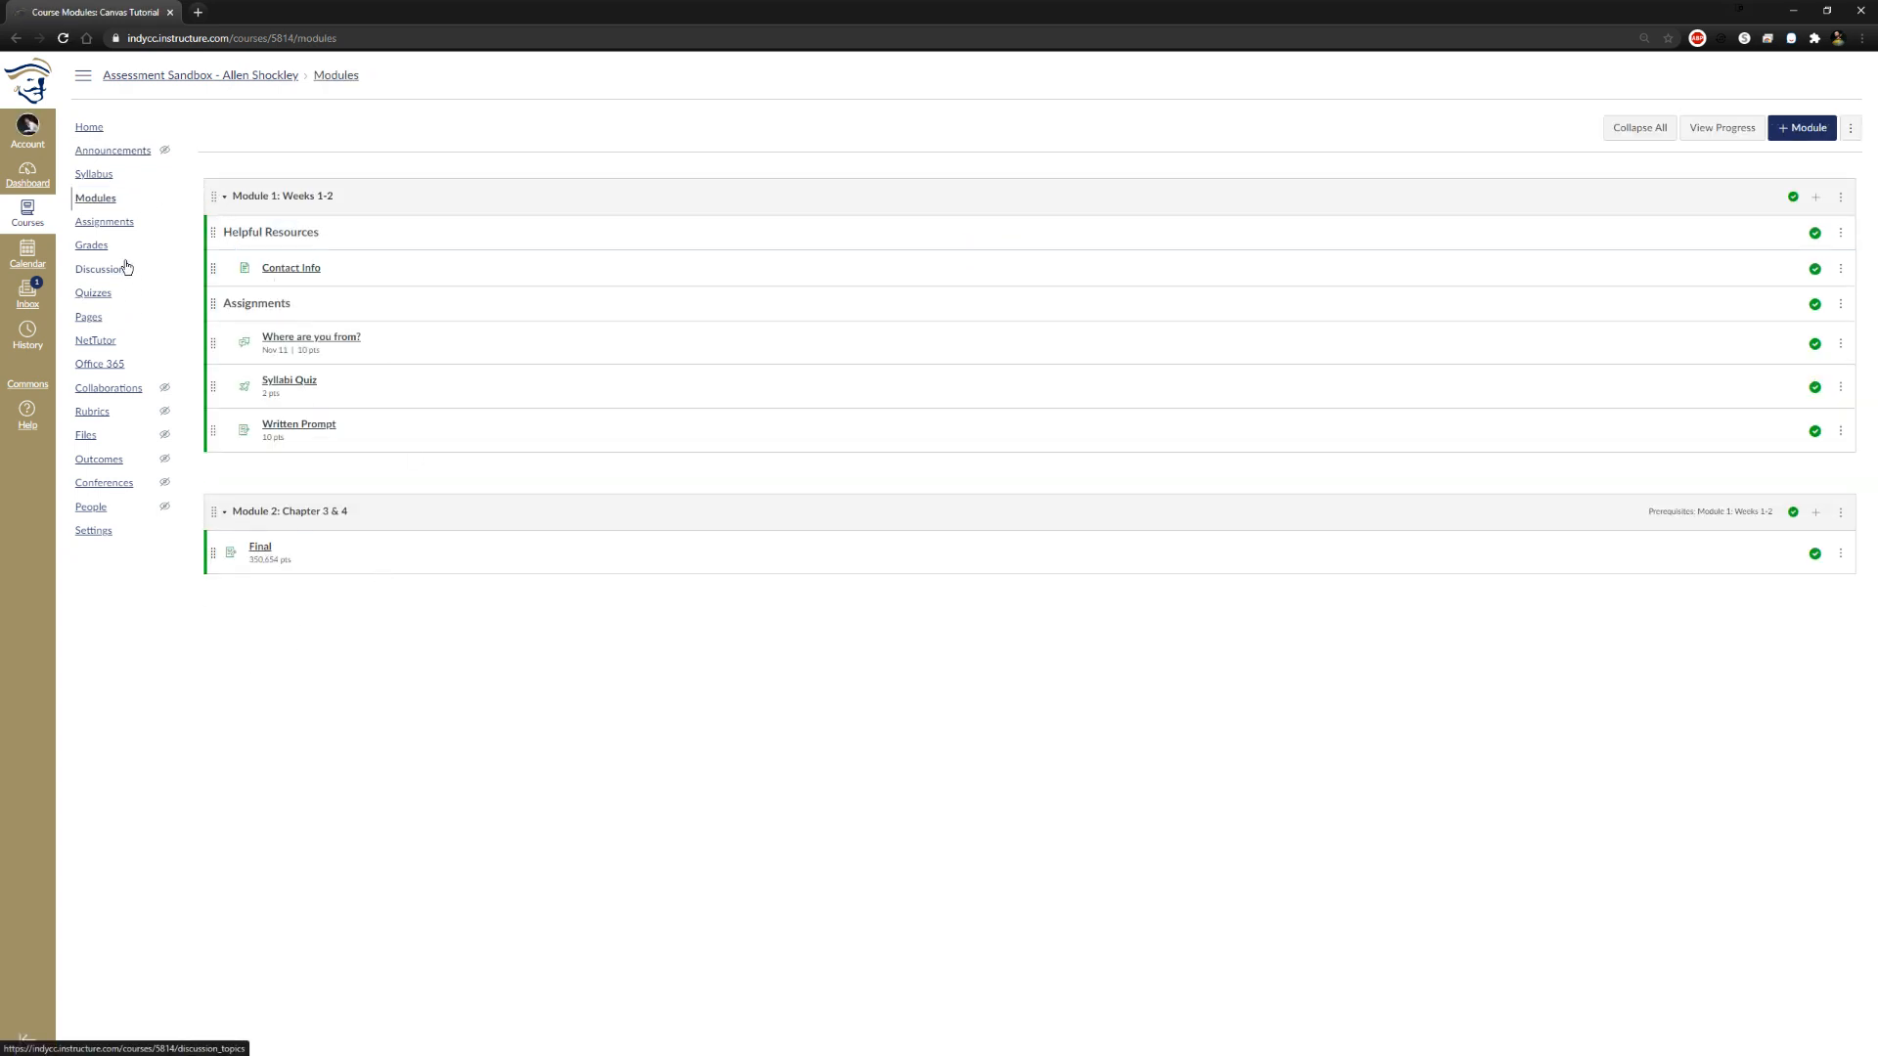
Review the course sections and the full course details in the course settings
click(124, 532)
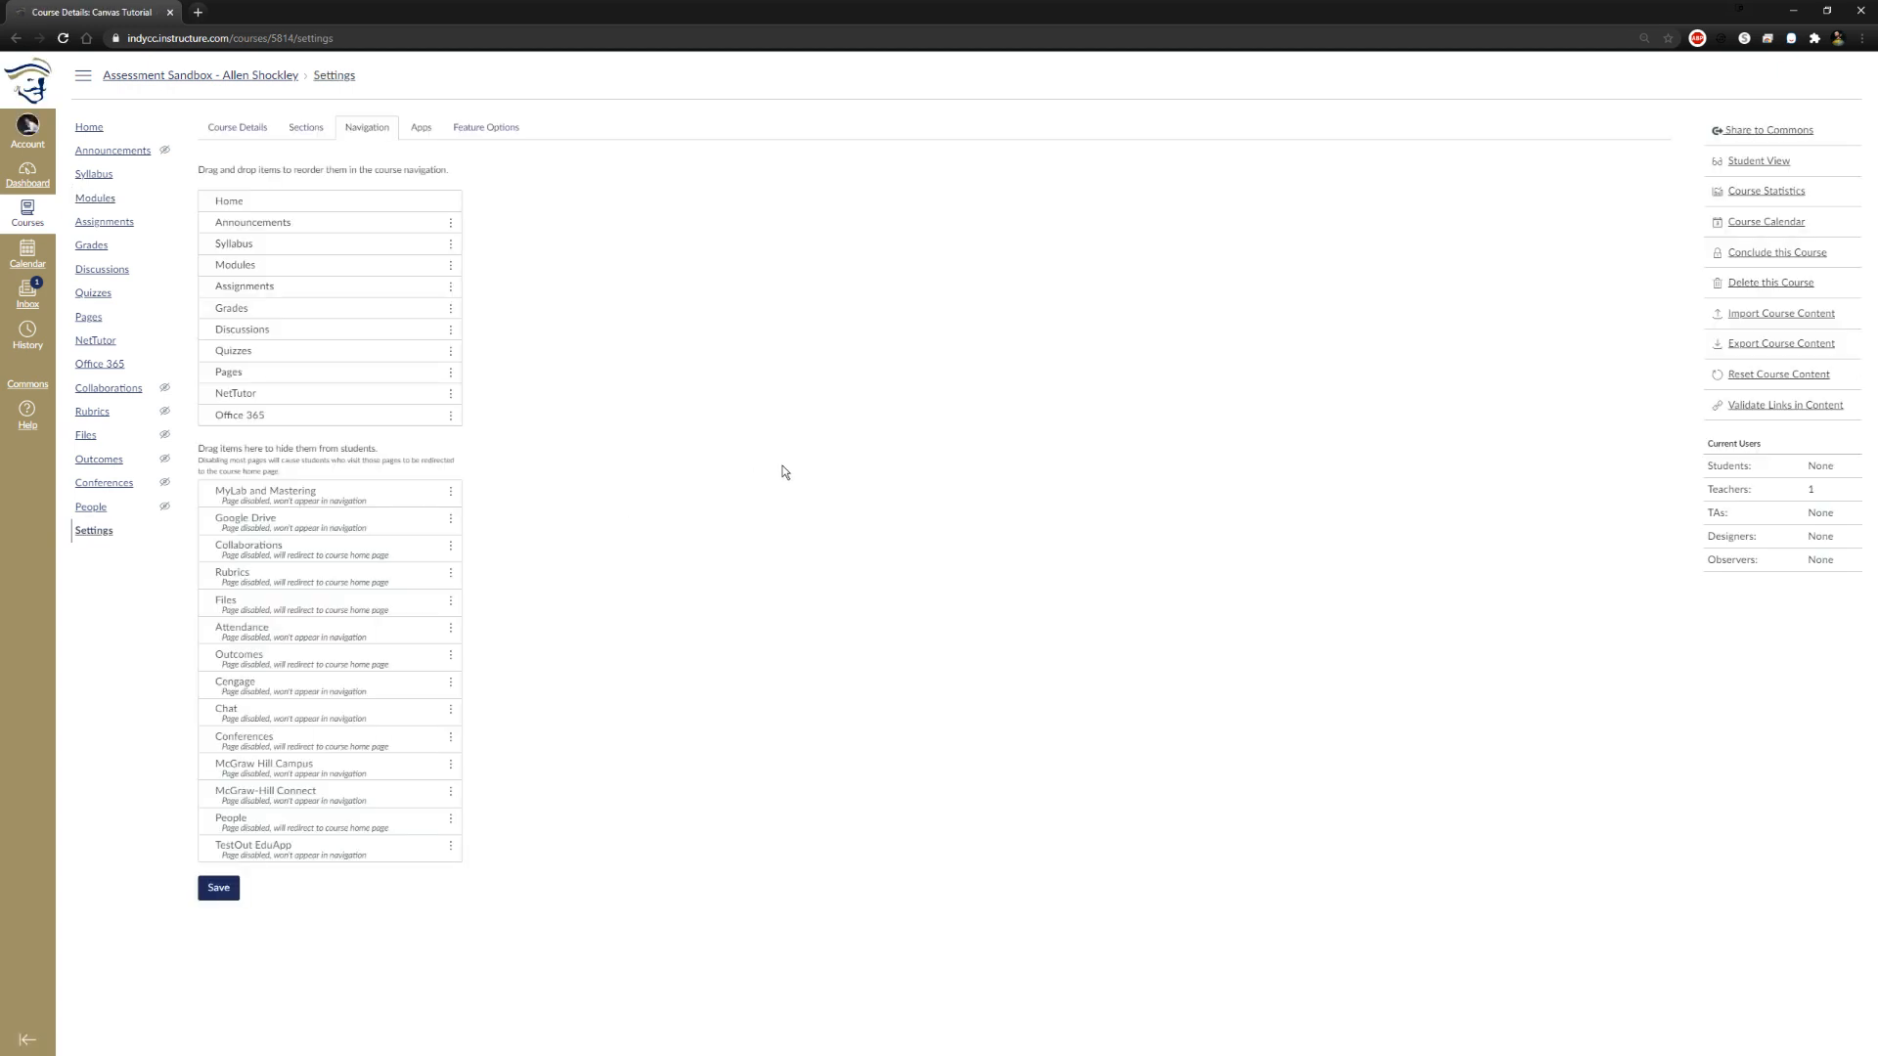
click(307, 129)
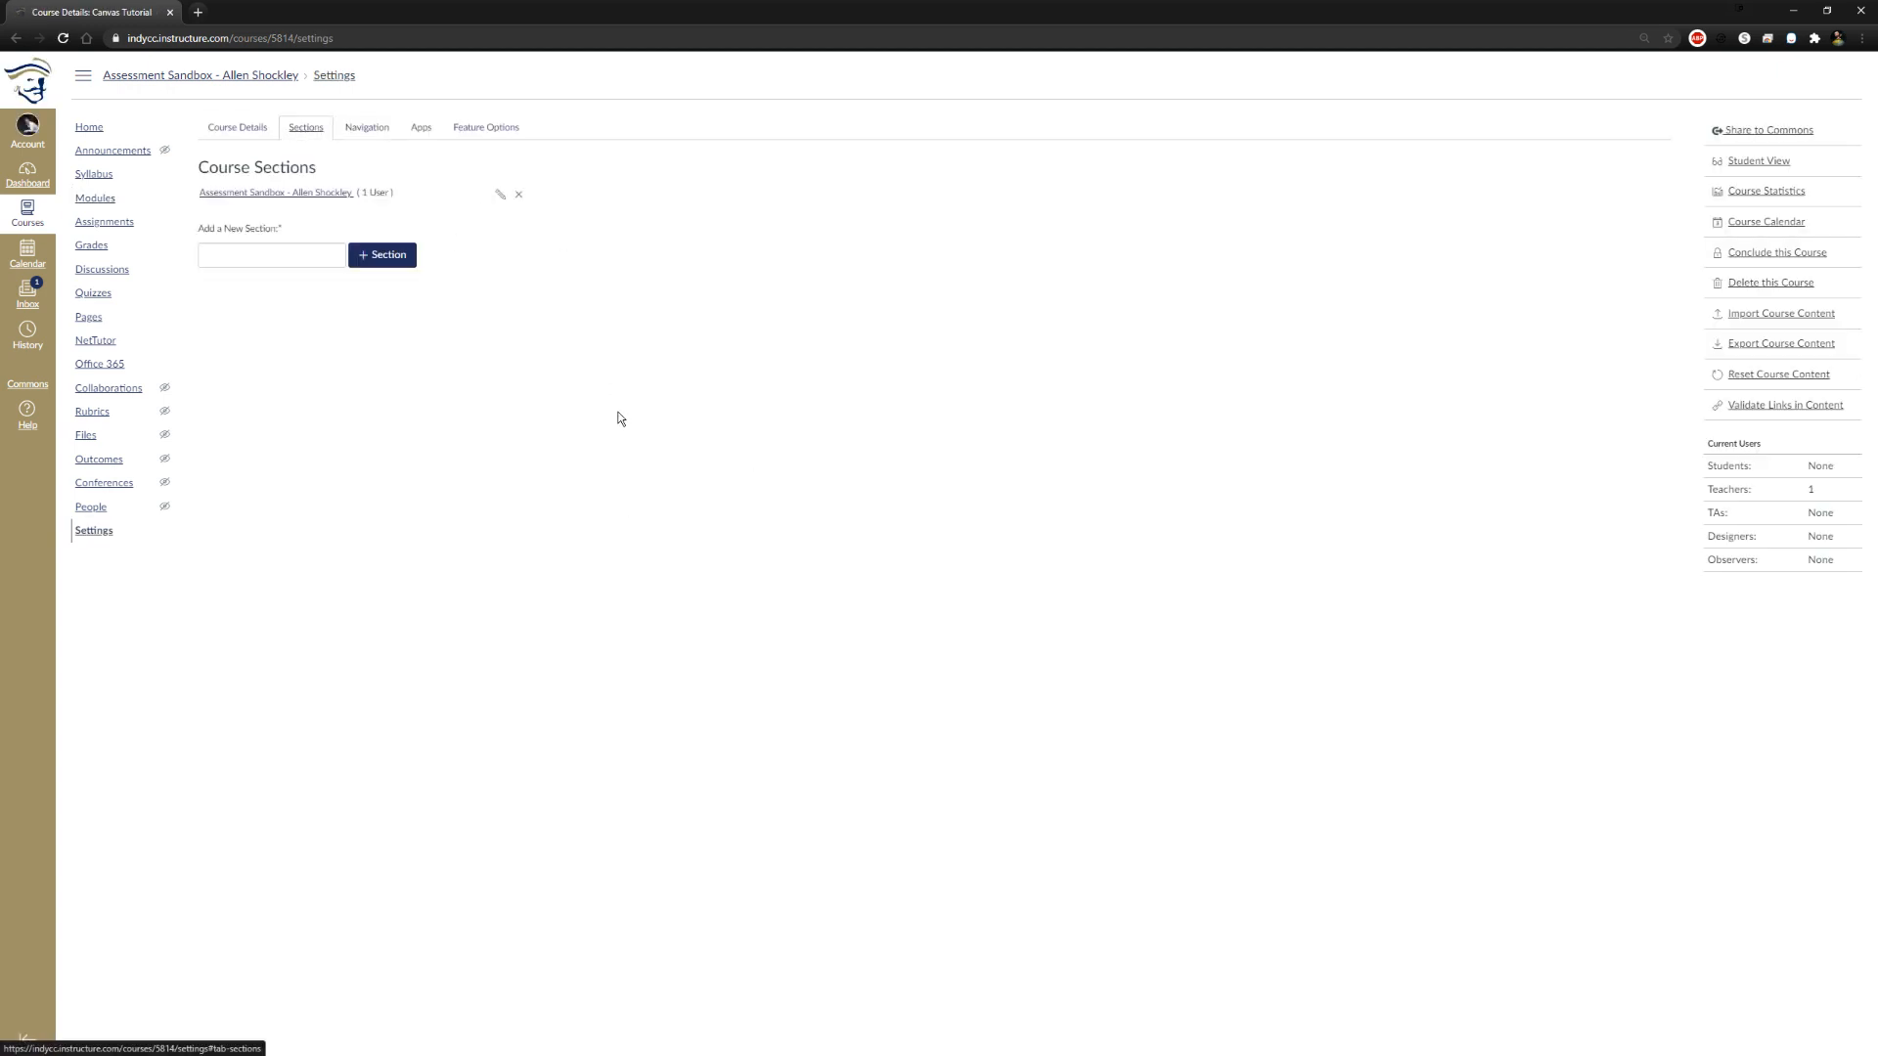
click(225, 129)
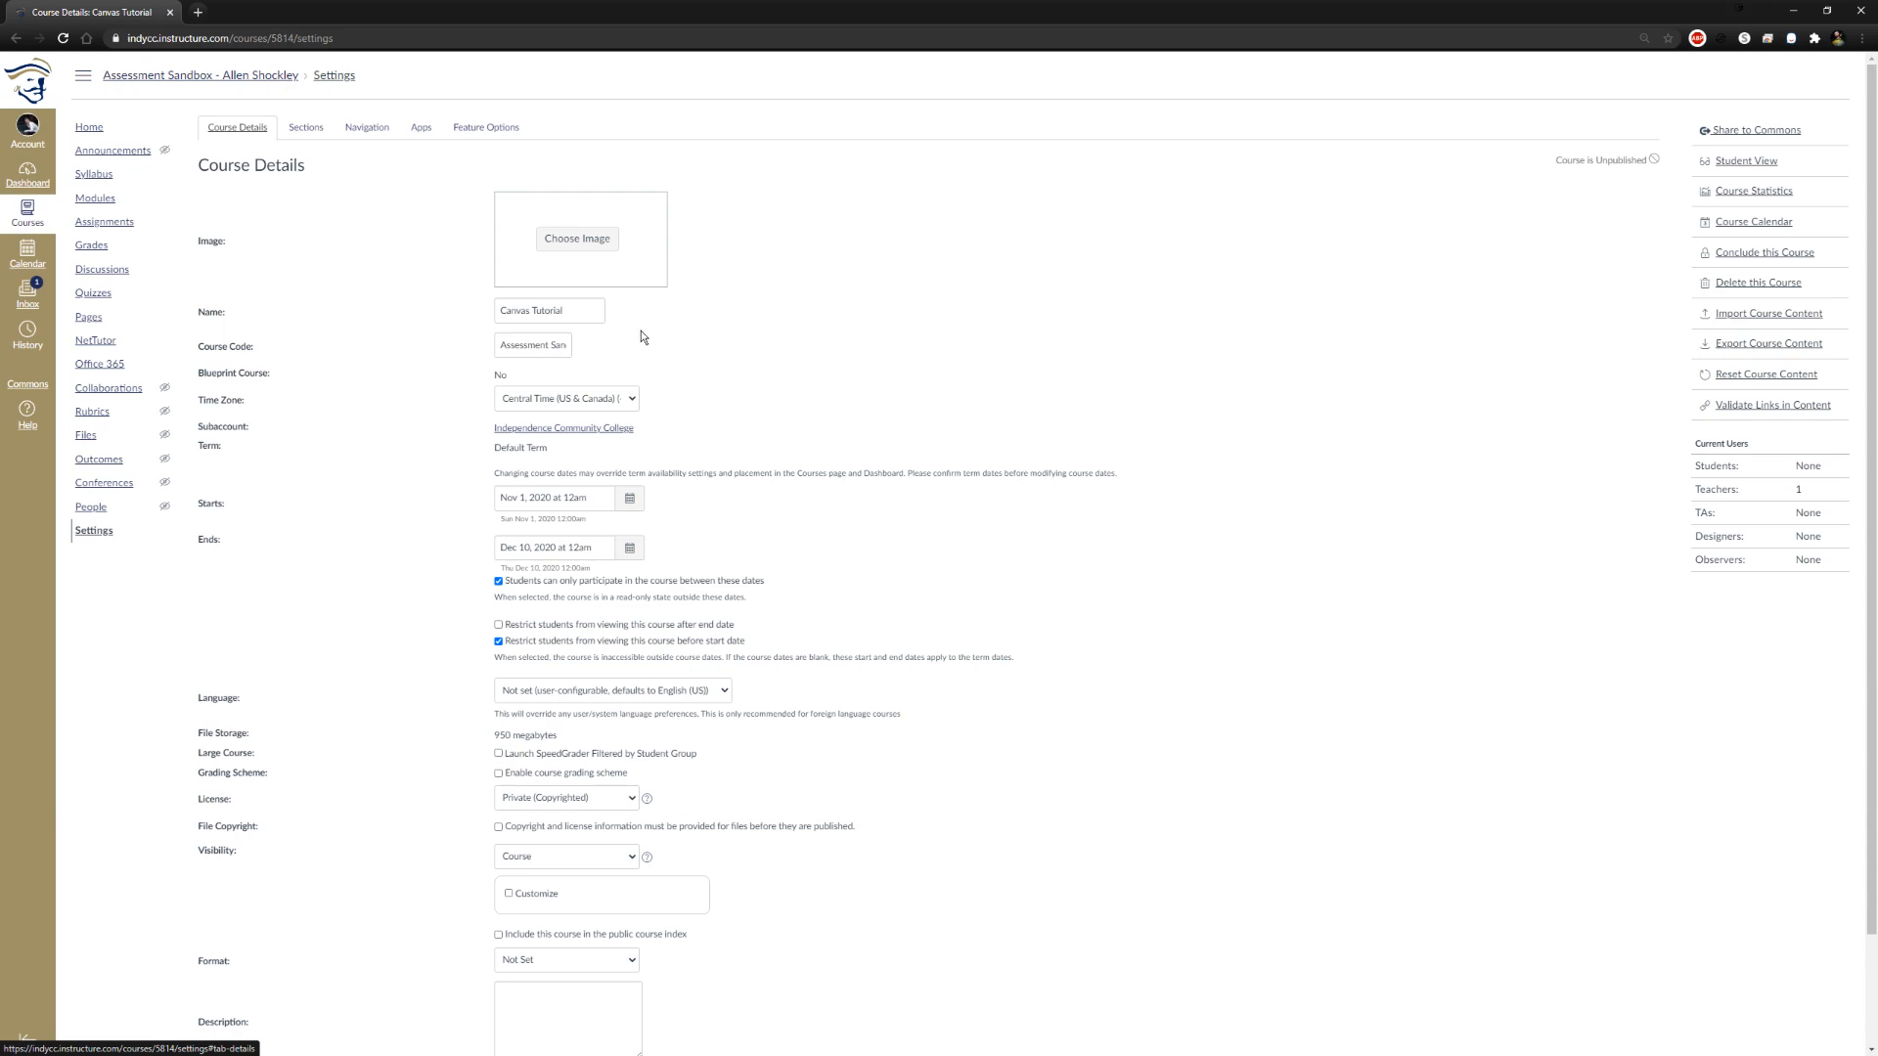
scroll(892, 525, down, 2)
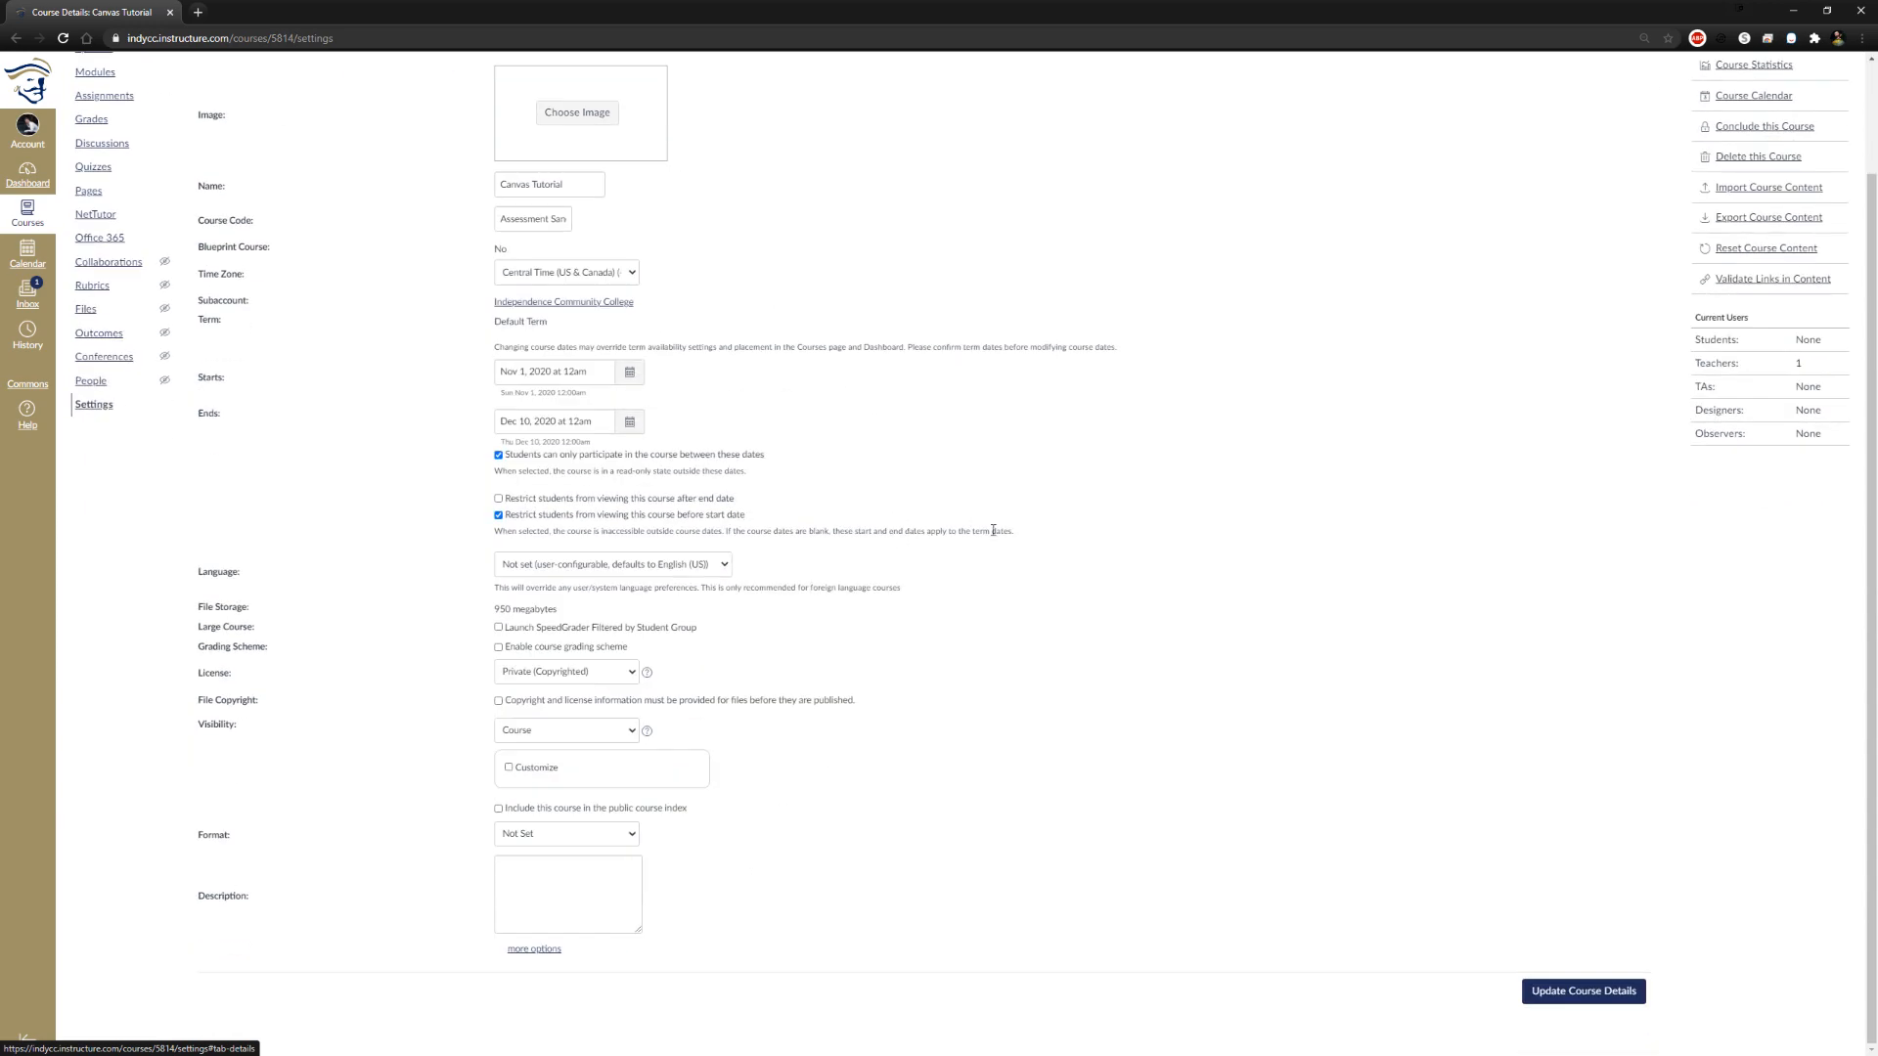
scroll(1045, 822, up, 1)
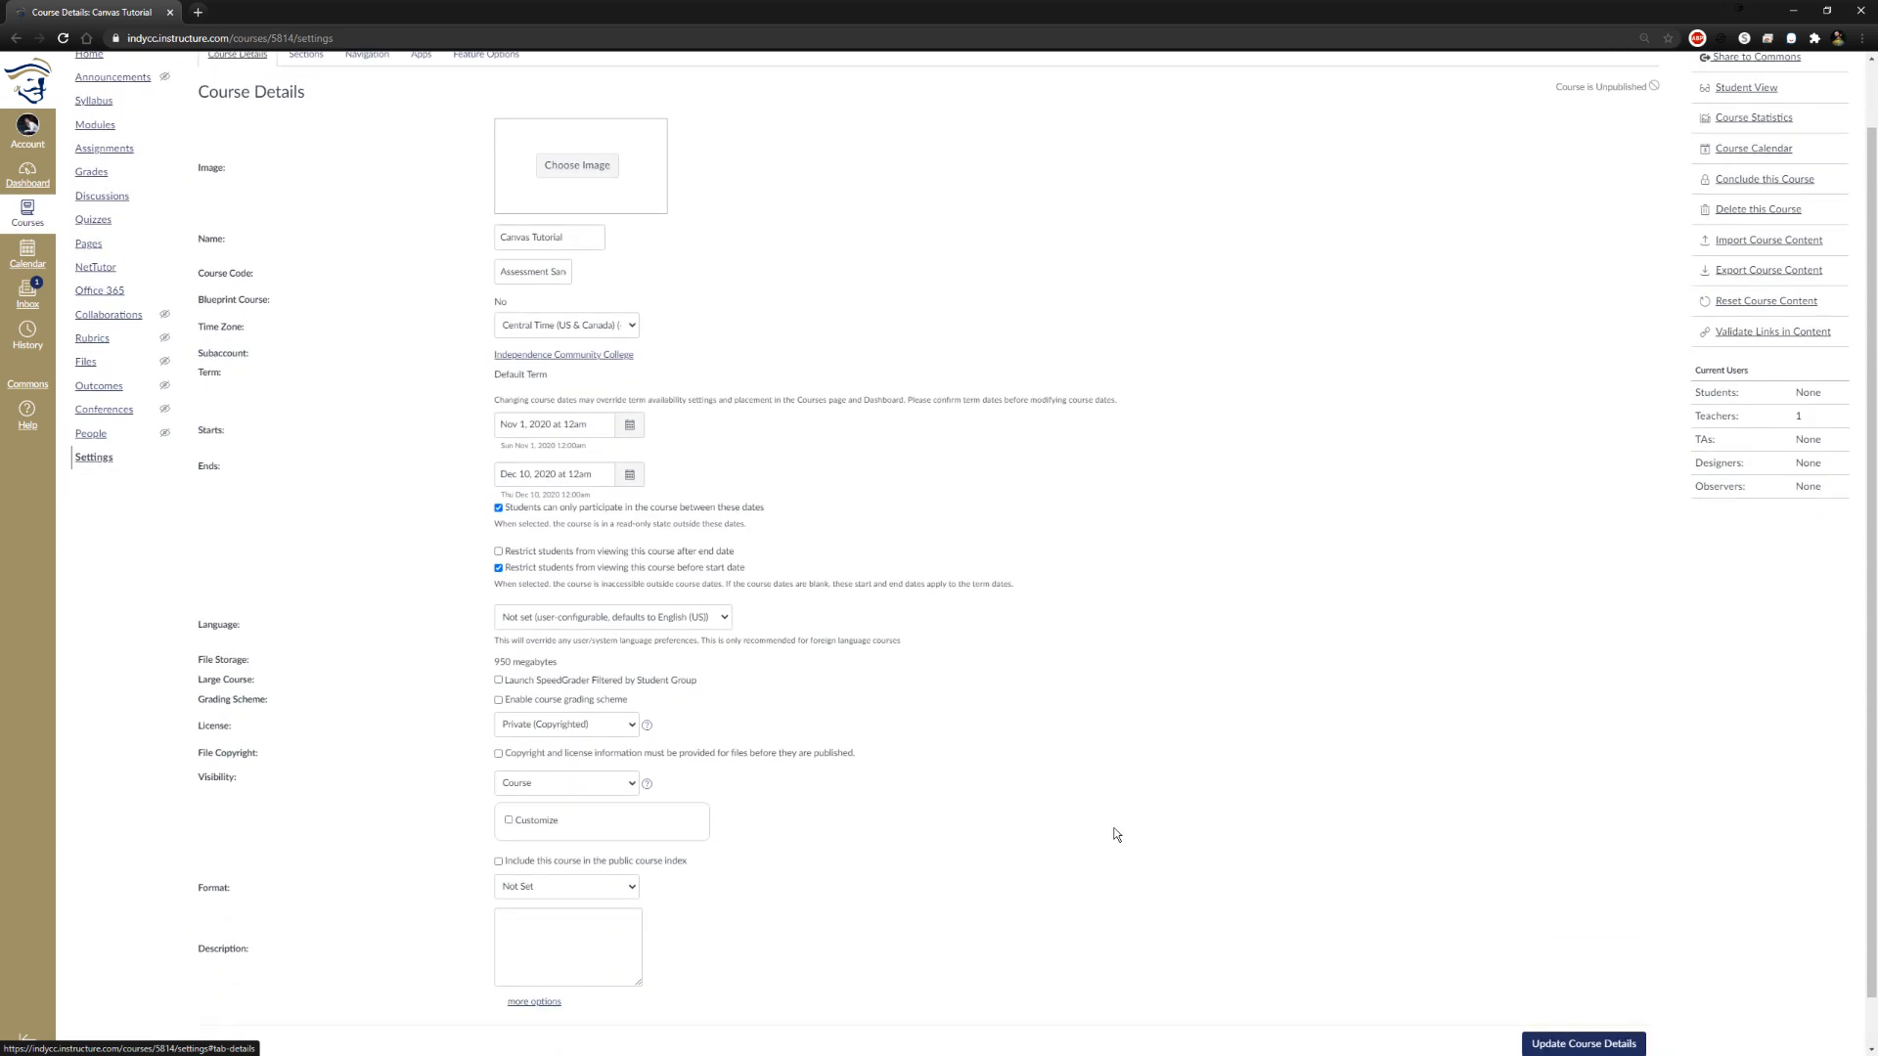
scroll(1117, 827, down, 1)
scroll(1119, 825, up, 2)
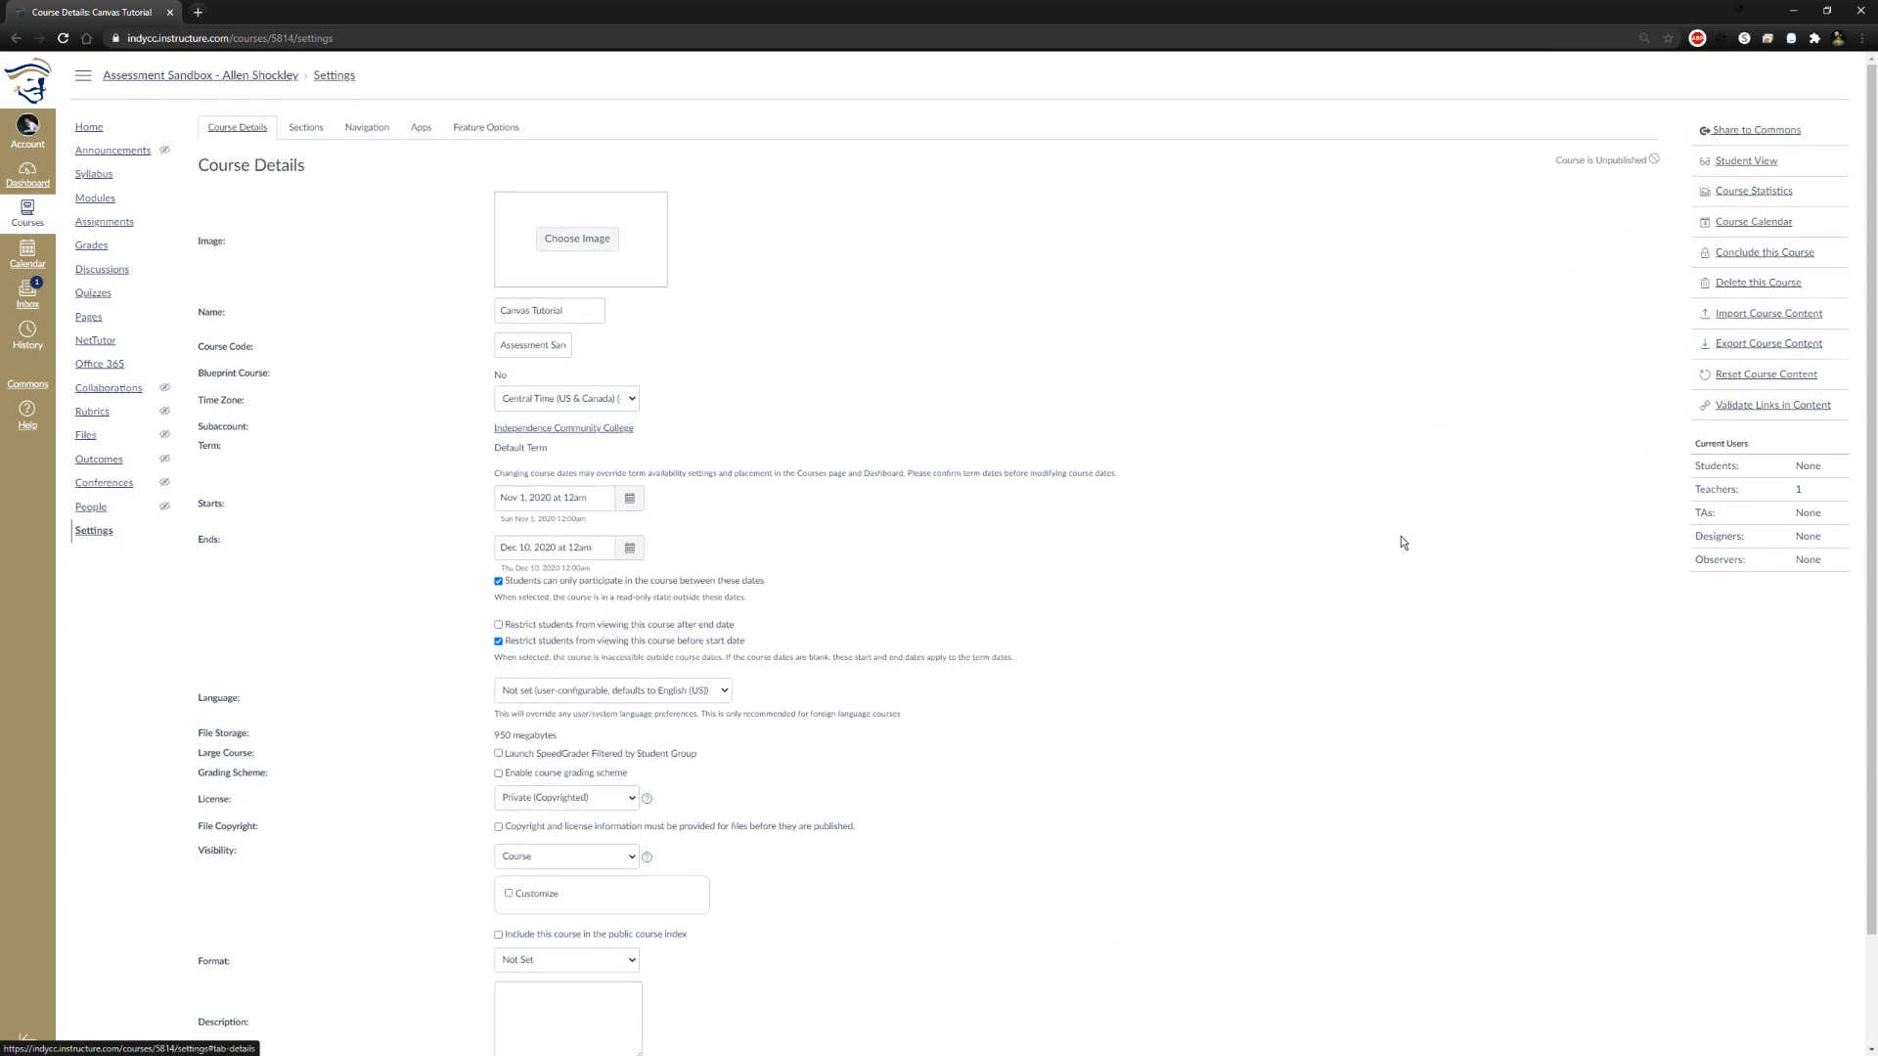
scroll(385, 411, down, 2)
scroll(277, 356, up, 2)
scroll(841, 654, down, 1)
scroll(689, 624, up, 1)
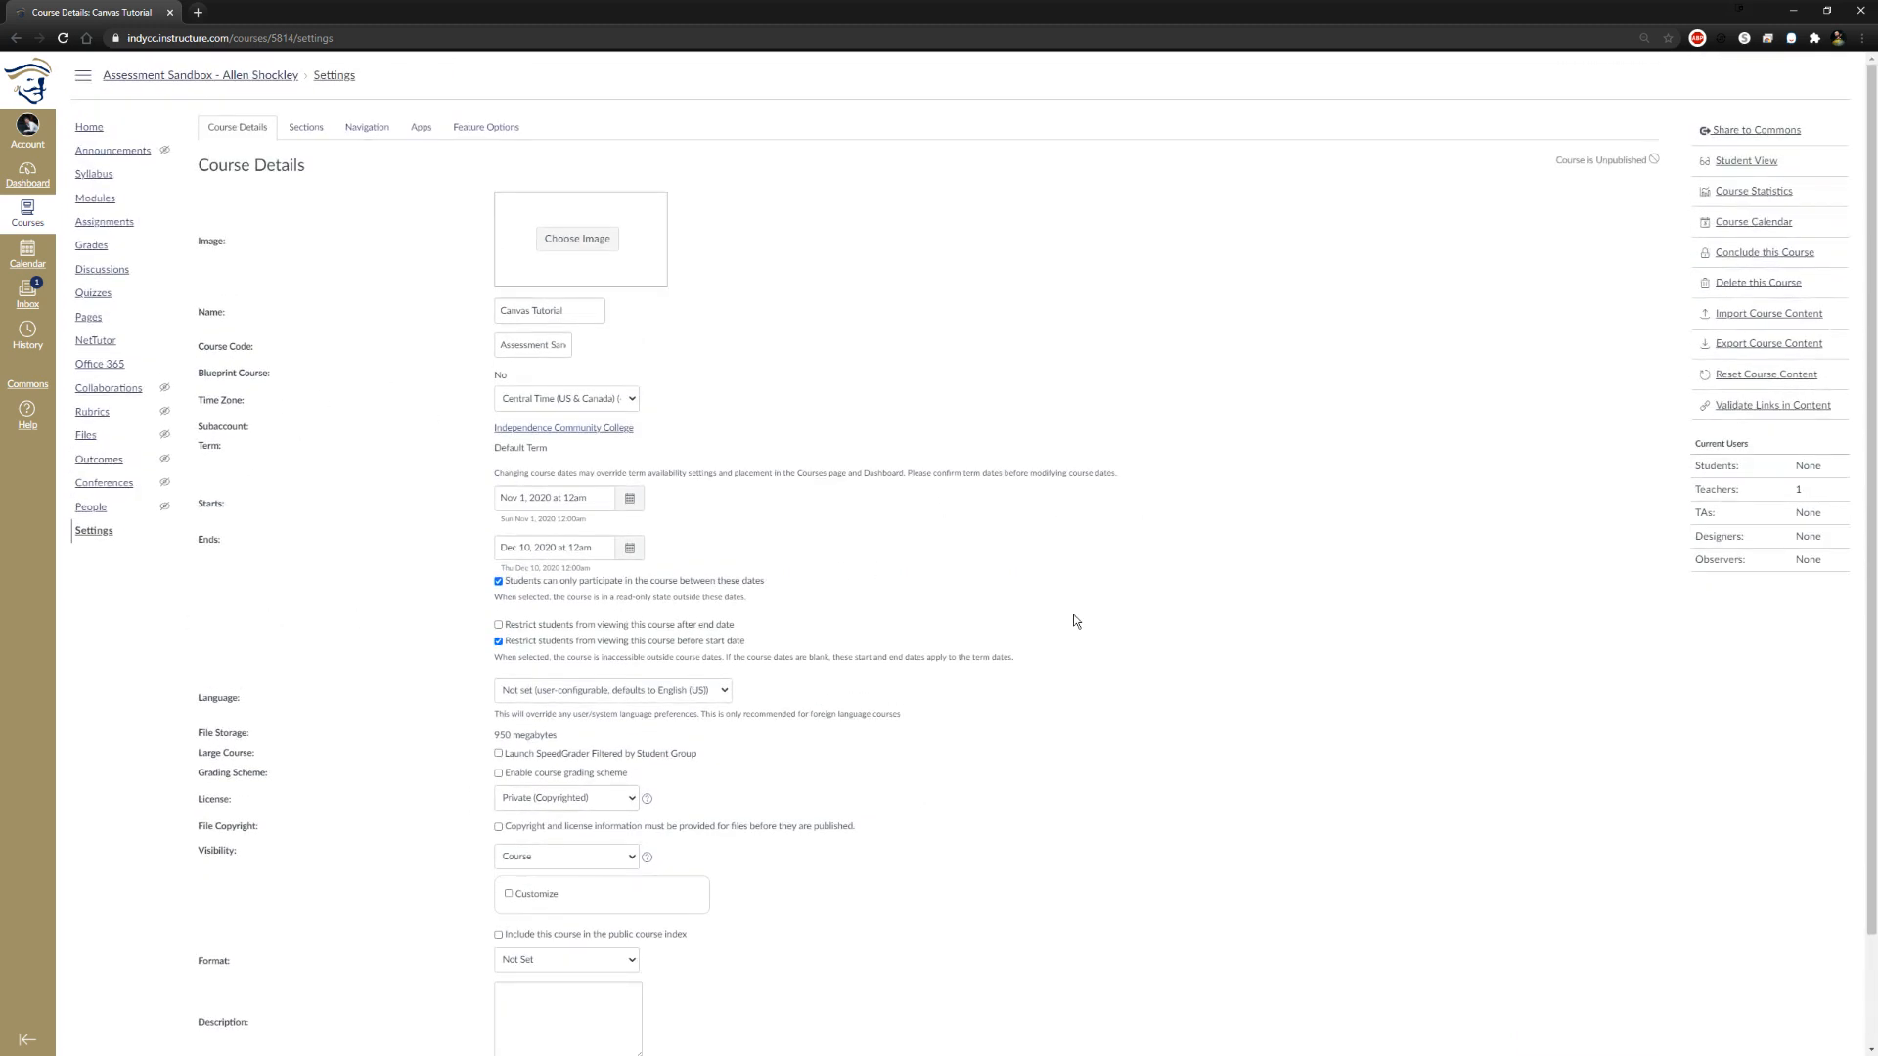
scroll(499, 351, down, 2)
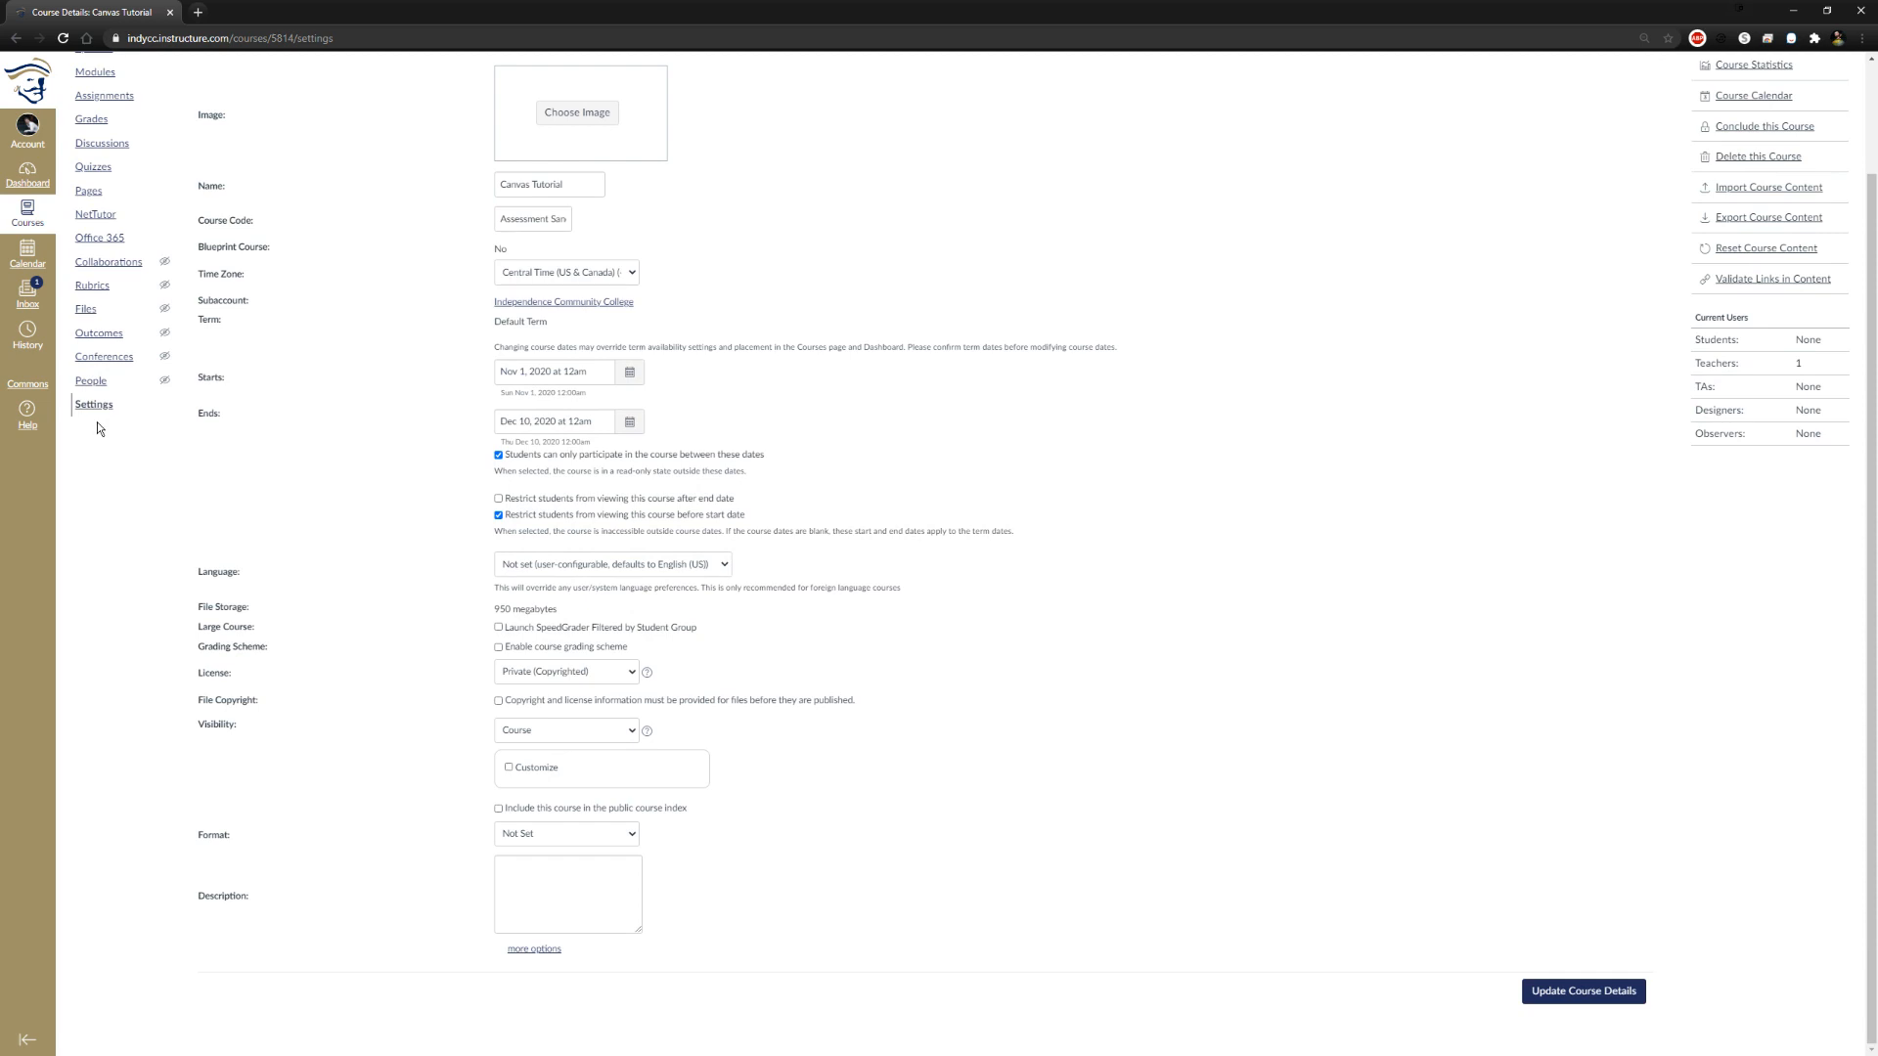
scroll(1534, 365, up, 2)
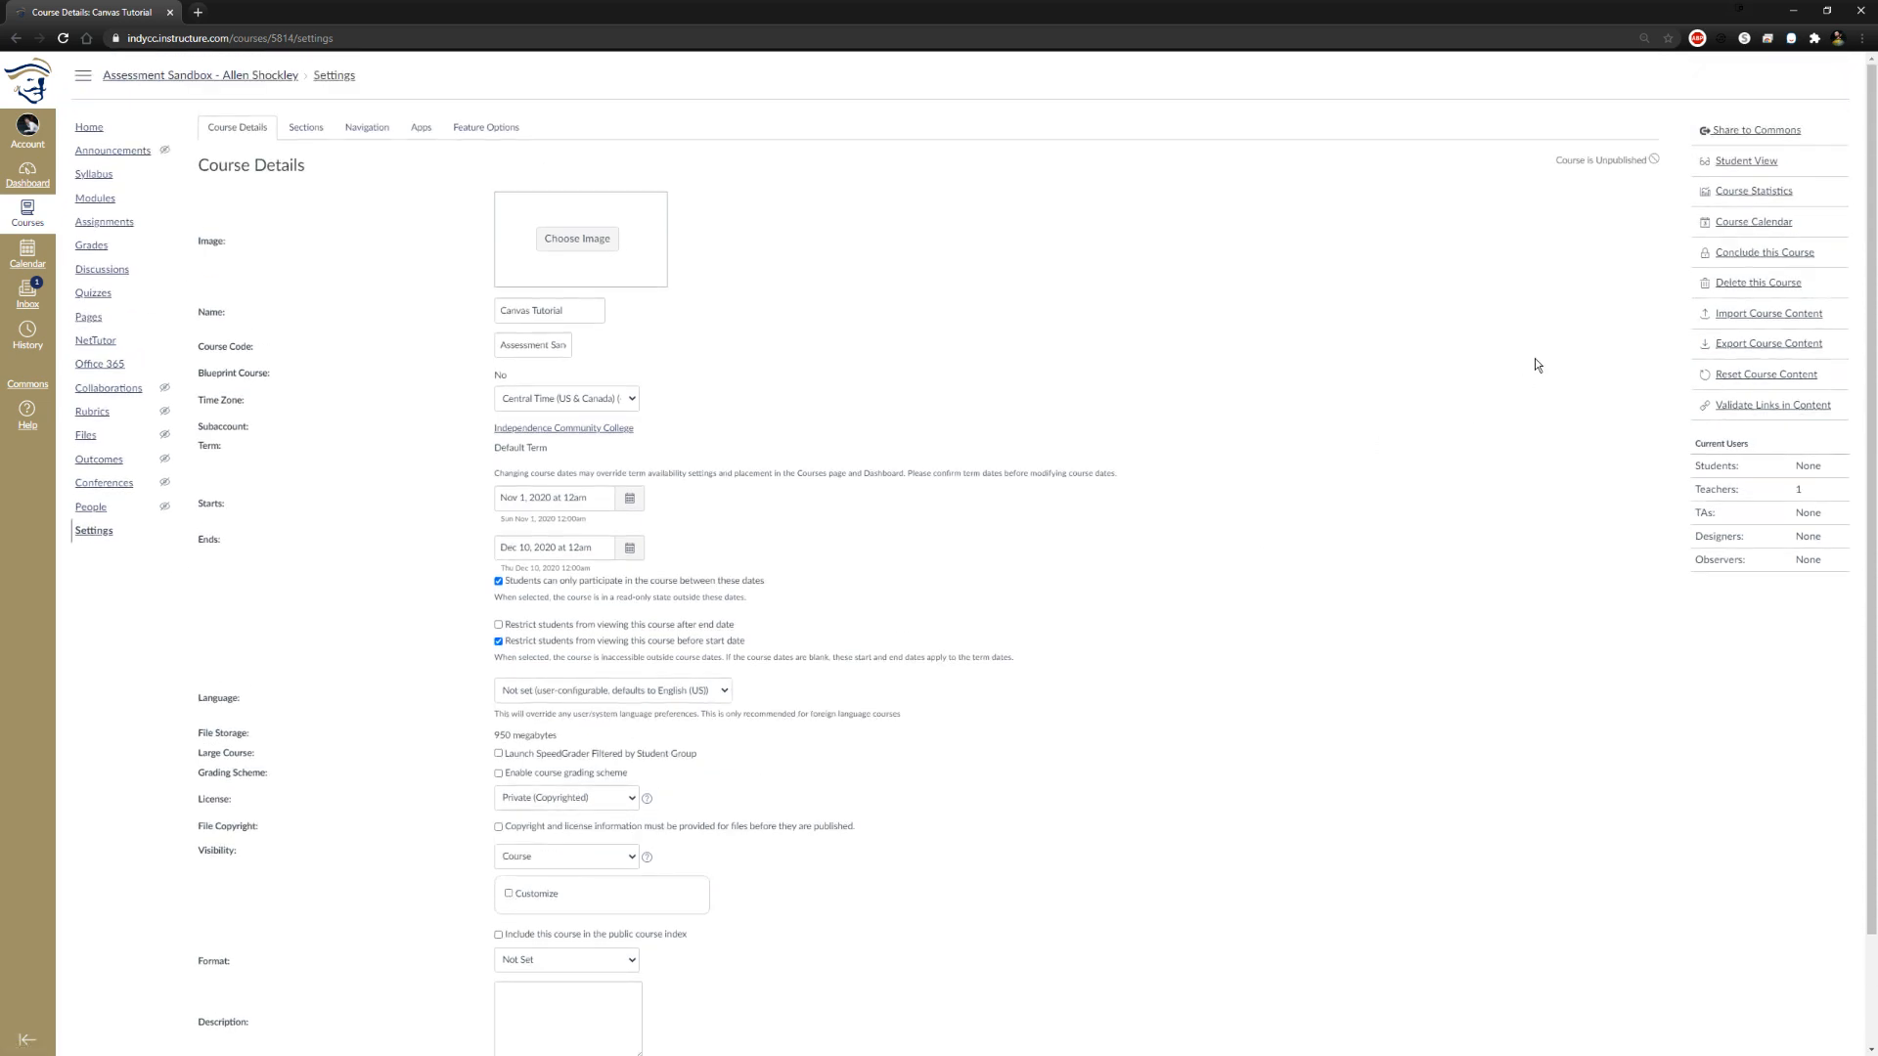
Enter Student View and examine the "Where are you from?" discussion, including when its topic was locked
click(1746, 166)
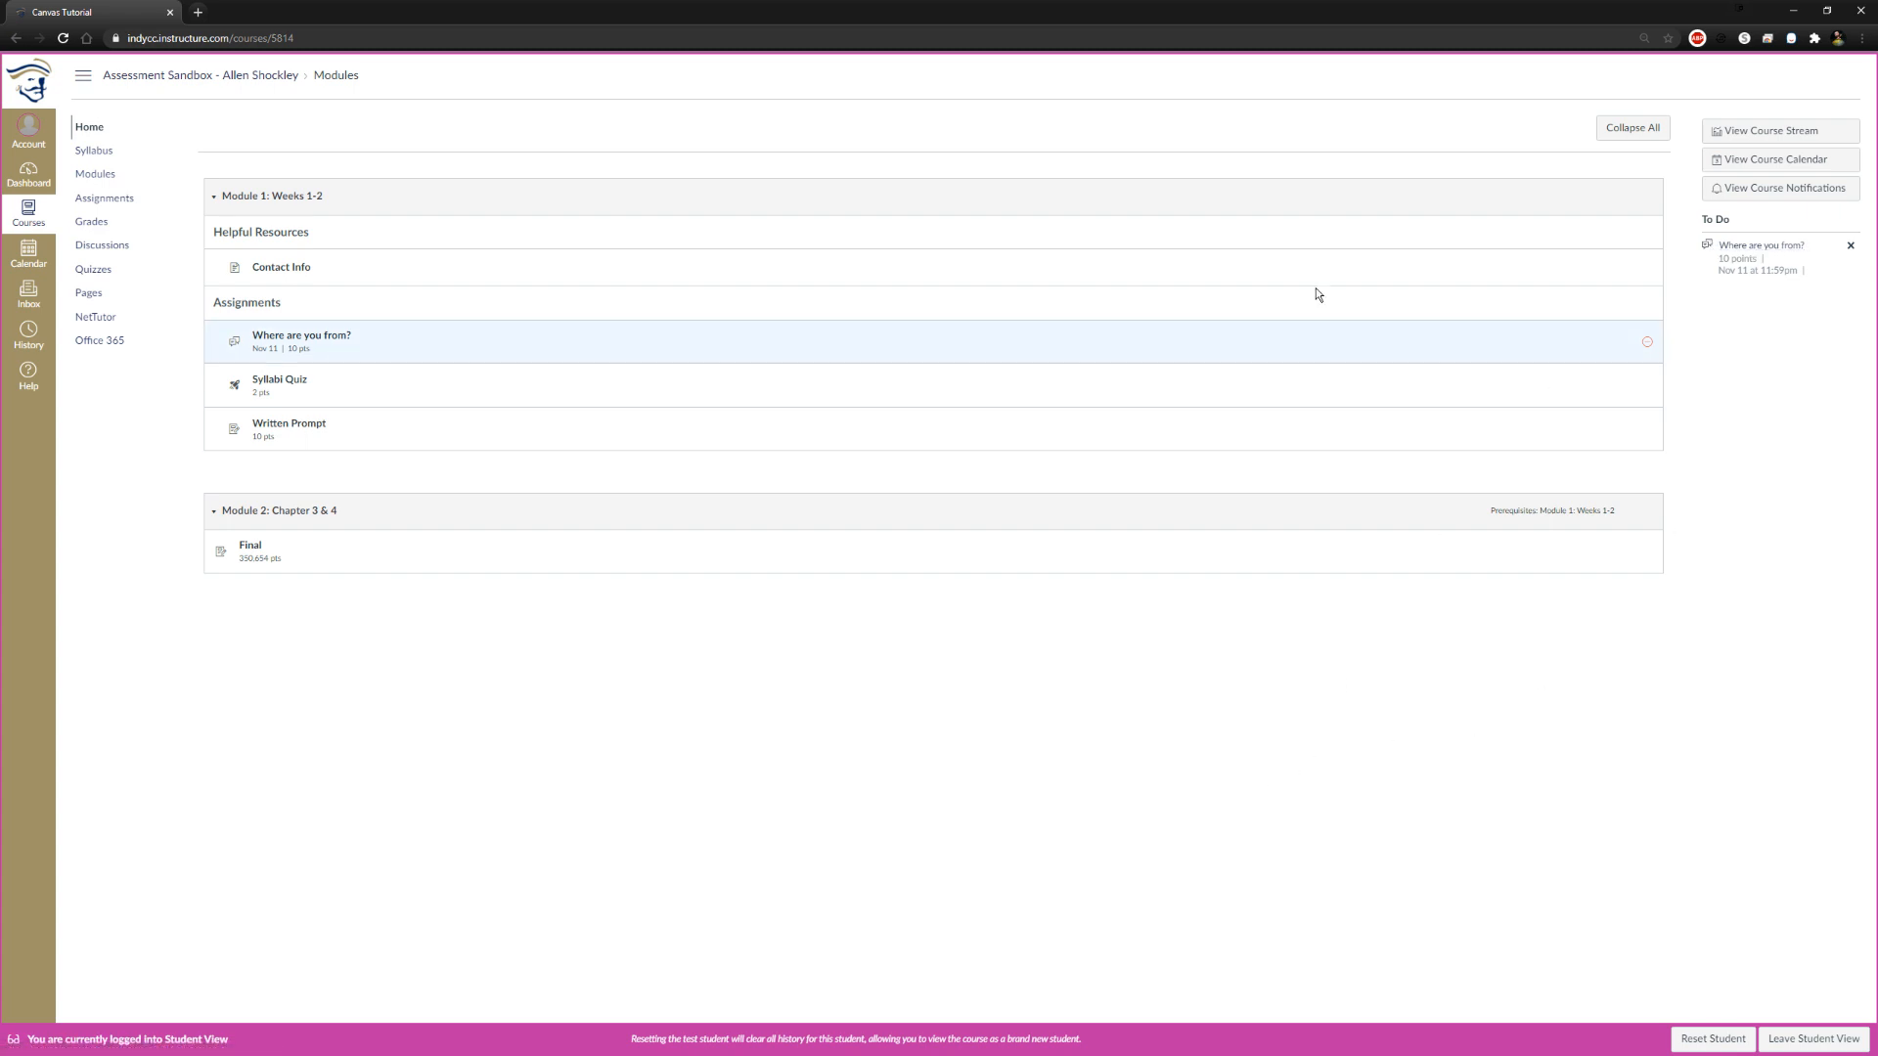
click(294, 336)
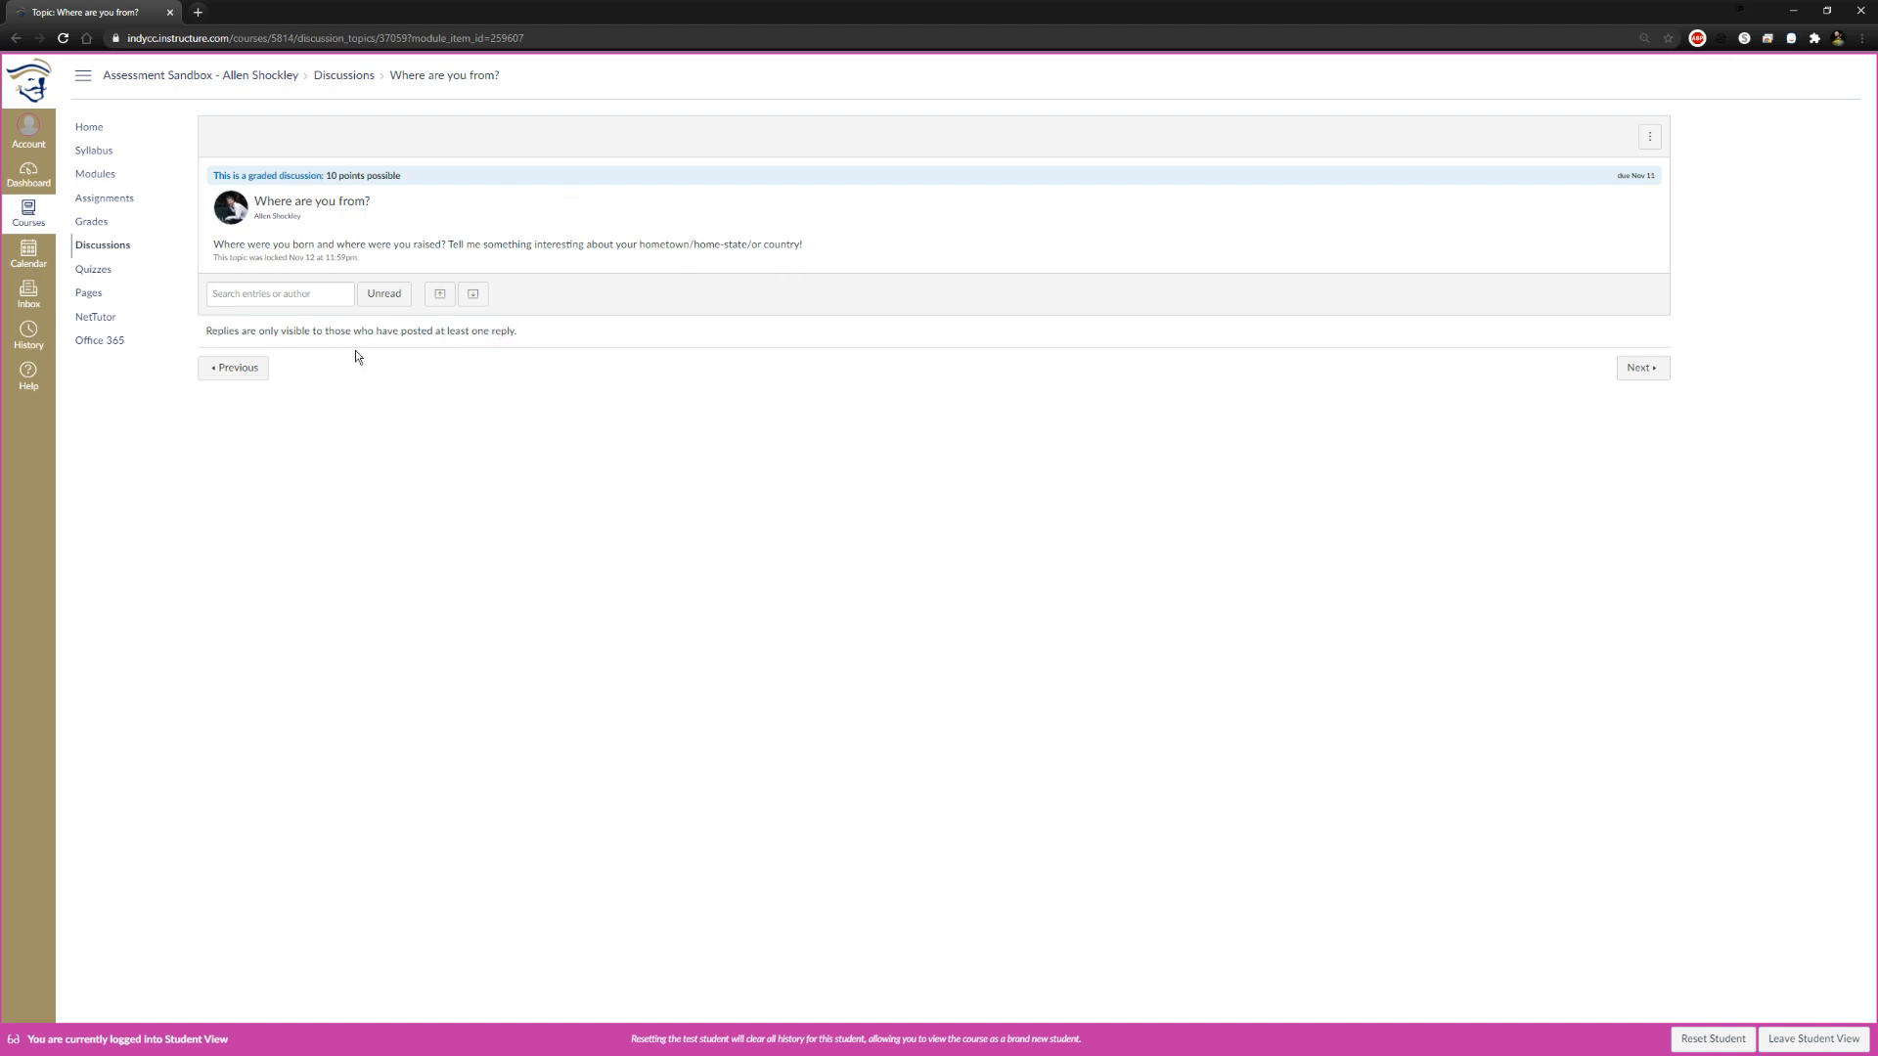
drag(238, 257, 337, 258)
click(427, 473)
drag(214, 258, 354, 259)
click(445, 295)
Start the Syllabi Quiz from the course home page in Student View and fill in both blanks of Question 1
click(95, 174)
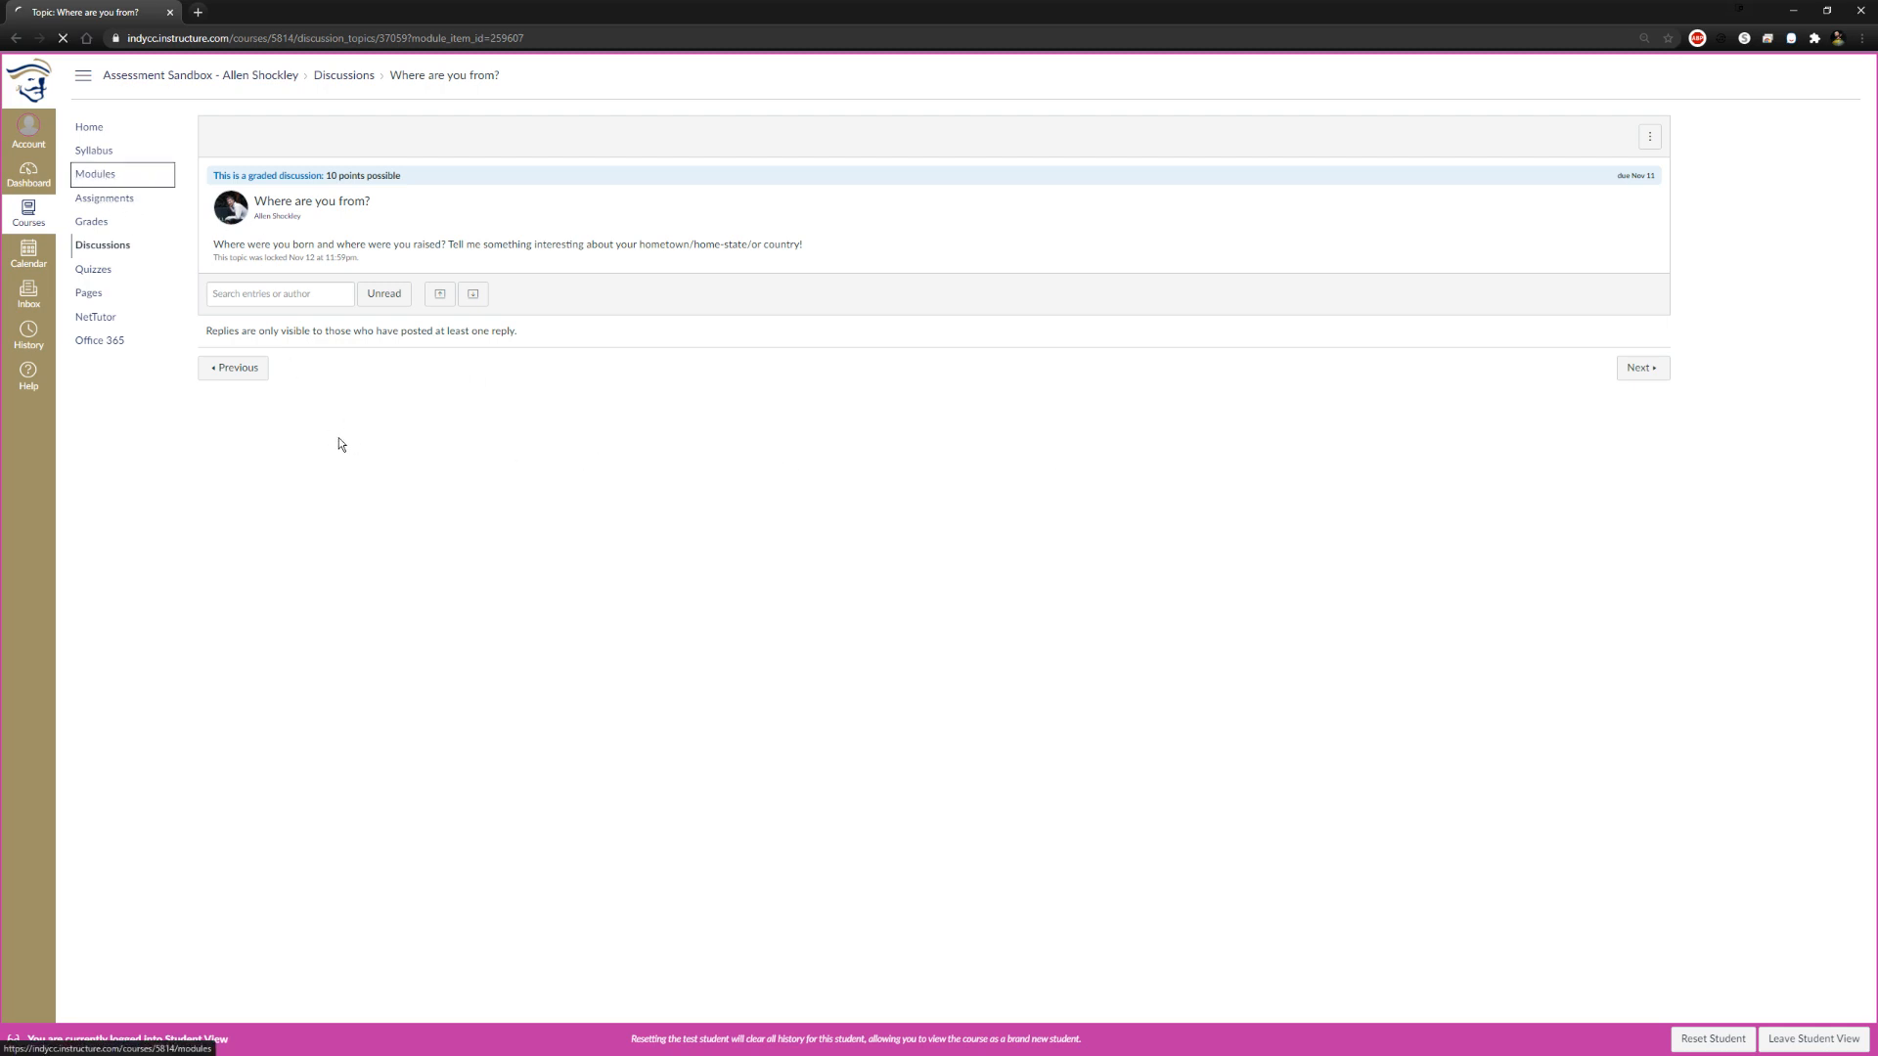
click(91, 128)
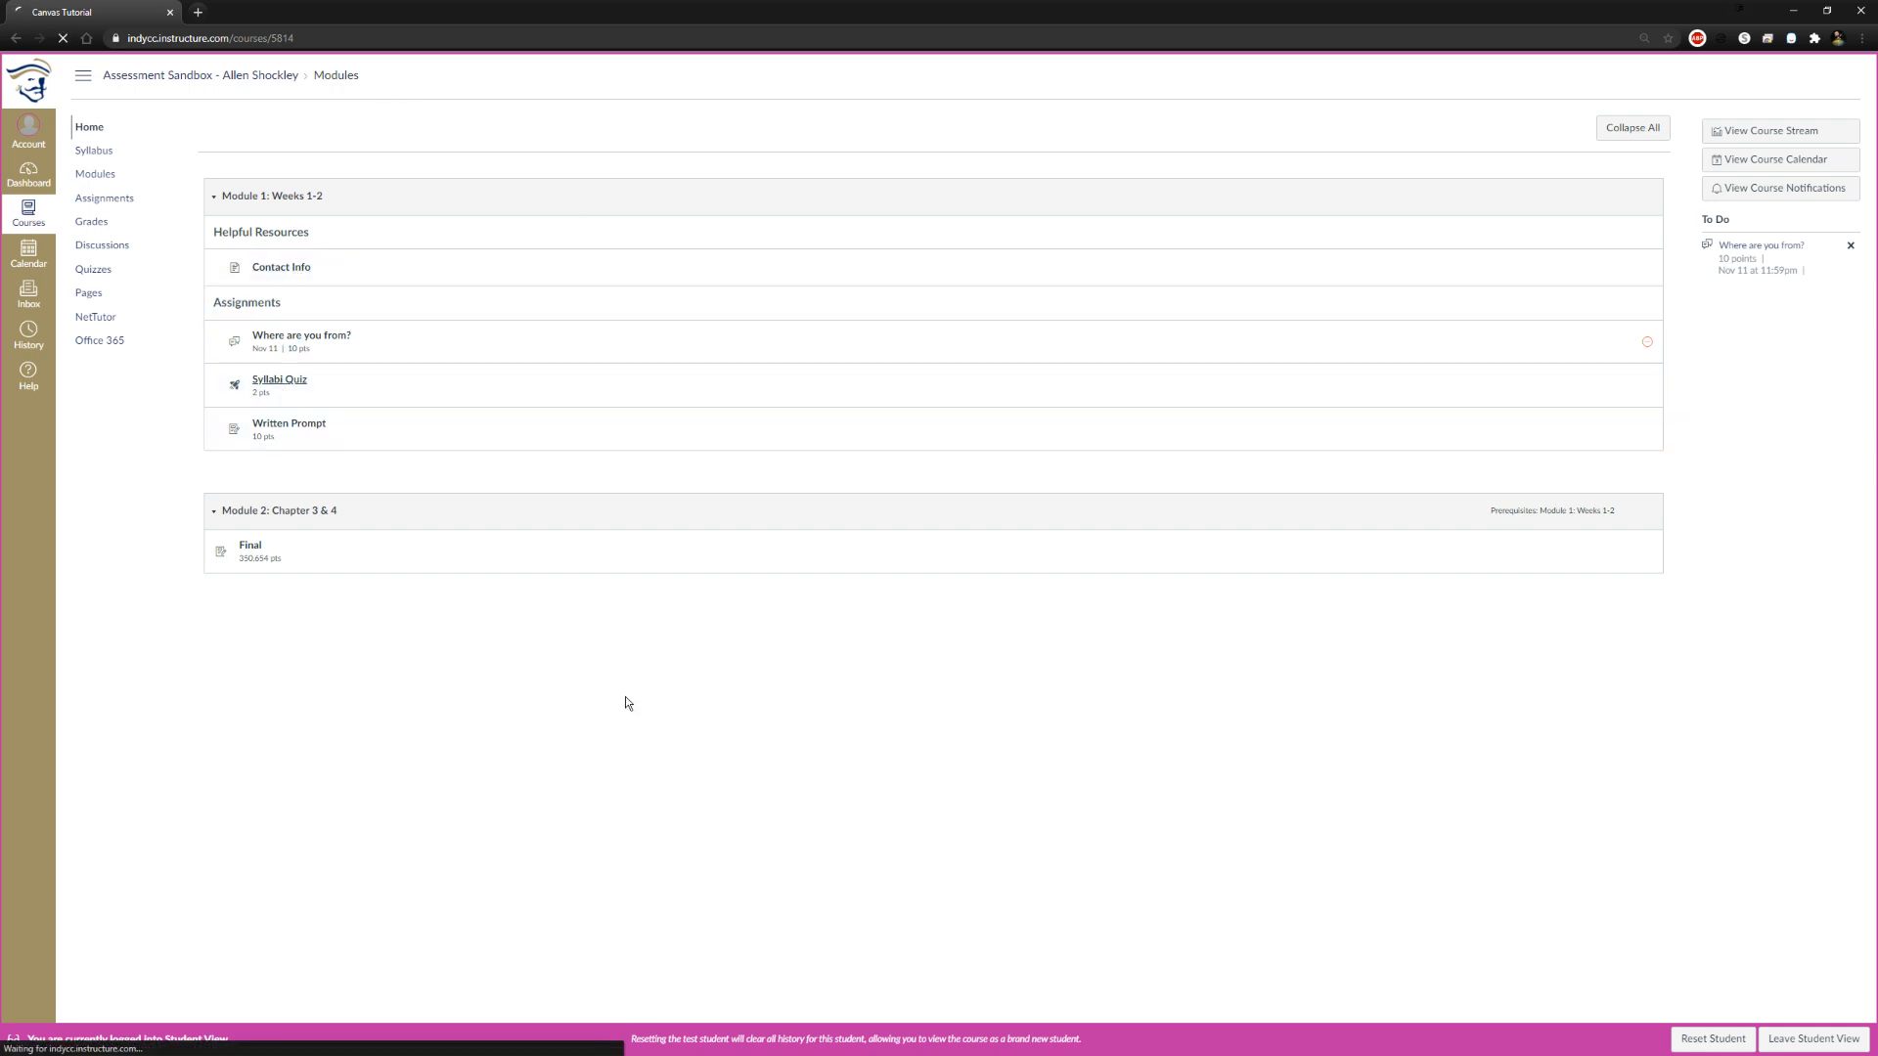
click(284, 381)
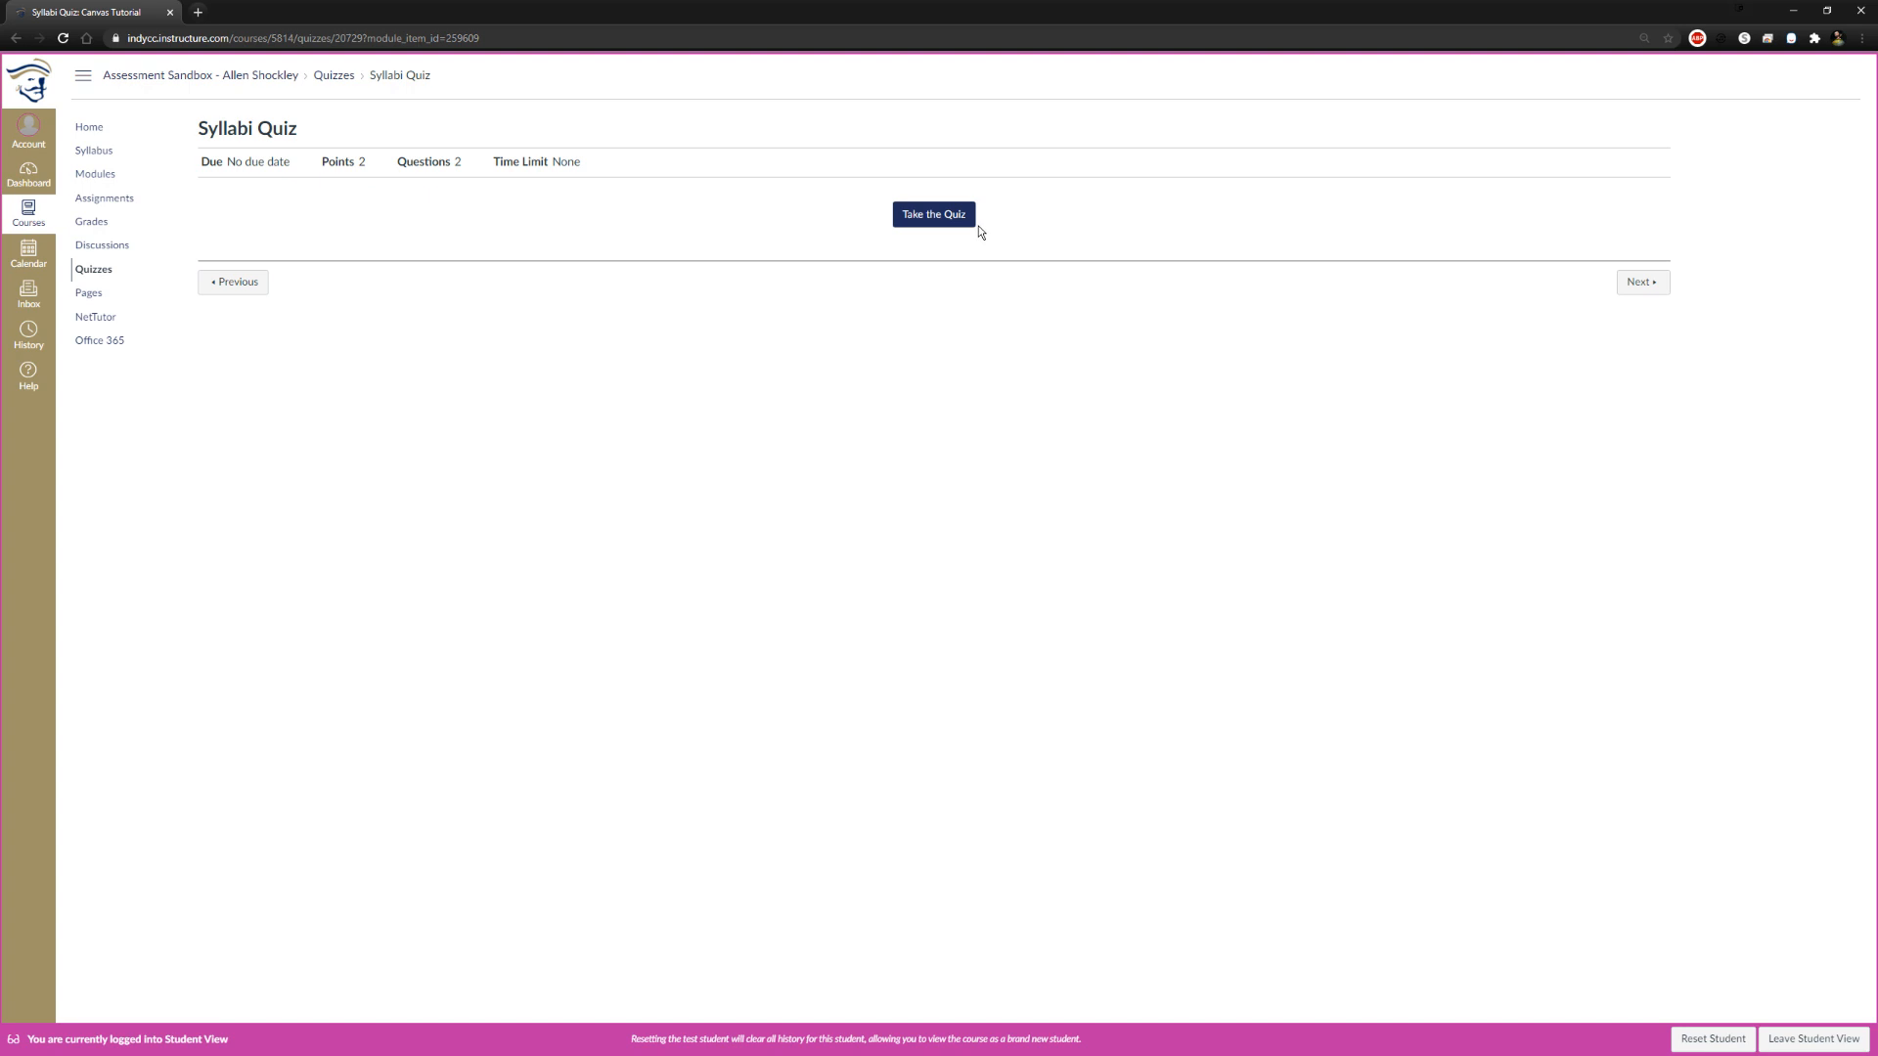
click(947, 224)
click(350, 295)
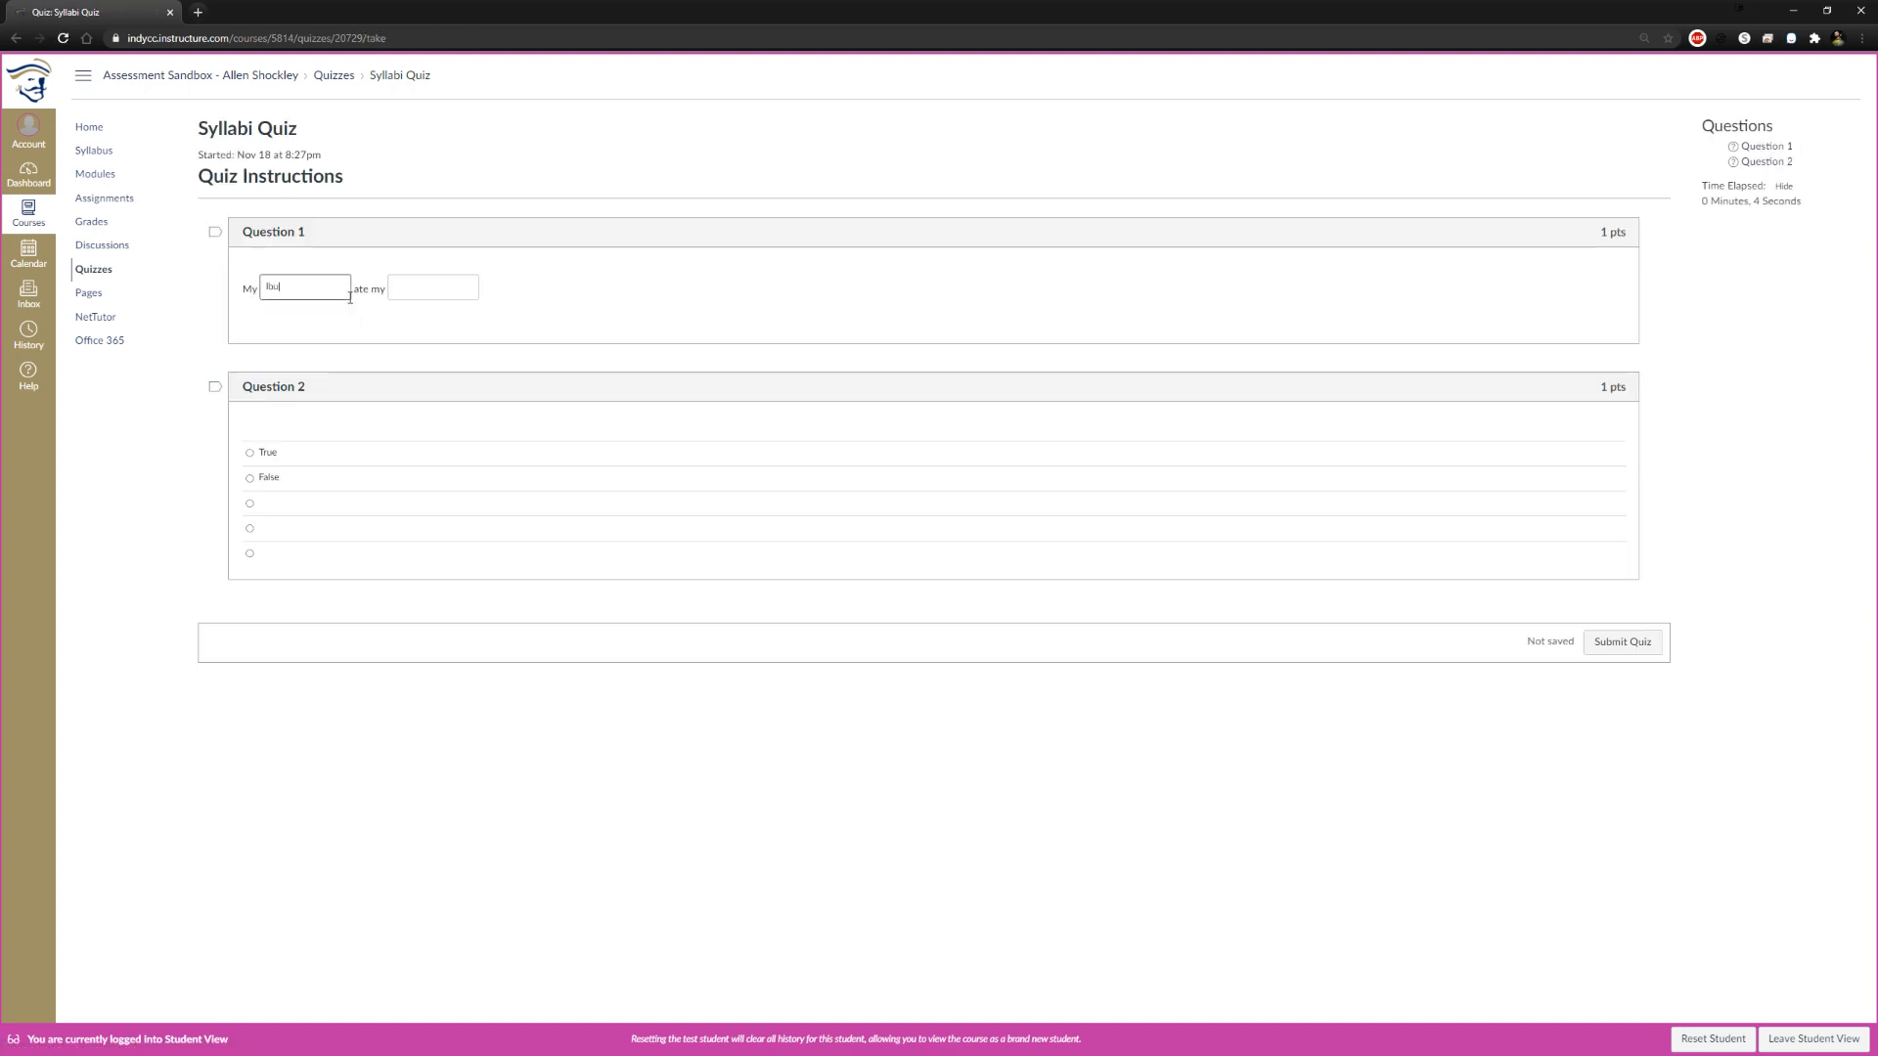
key(Tab)
key(Tab)
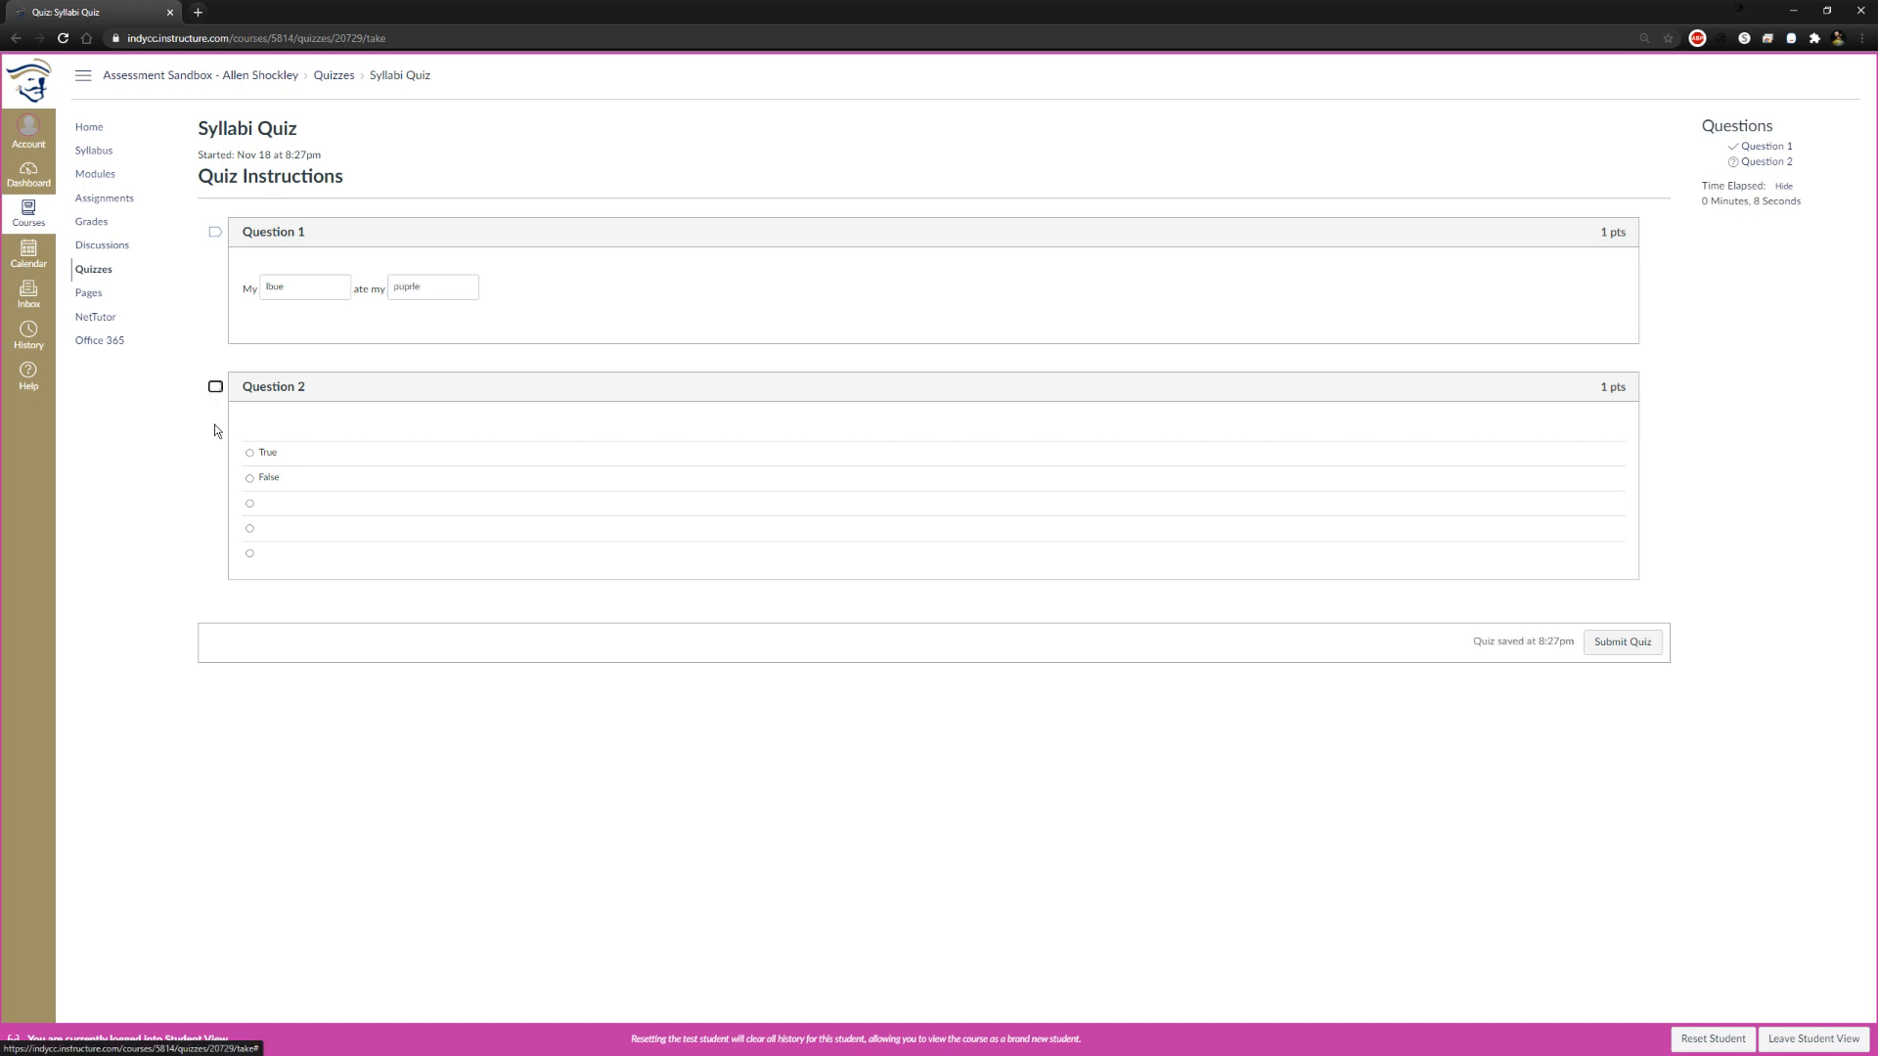
Choose the first blank option for Question 2, submit the Syllabi Quiz and review the graded attempt
click(250, 505)
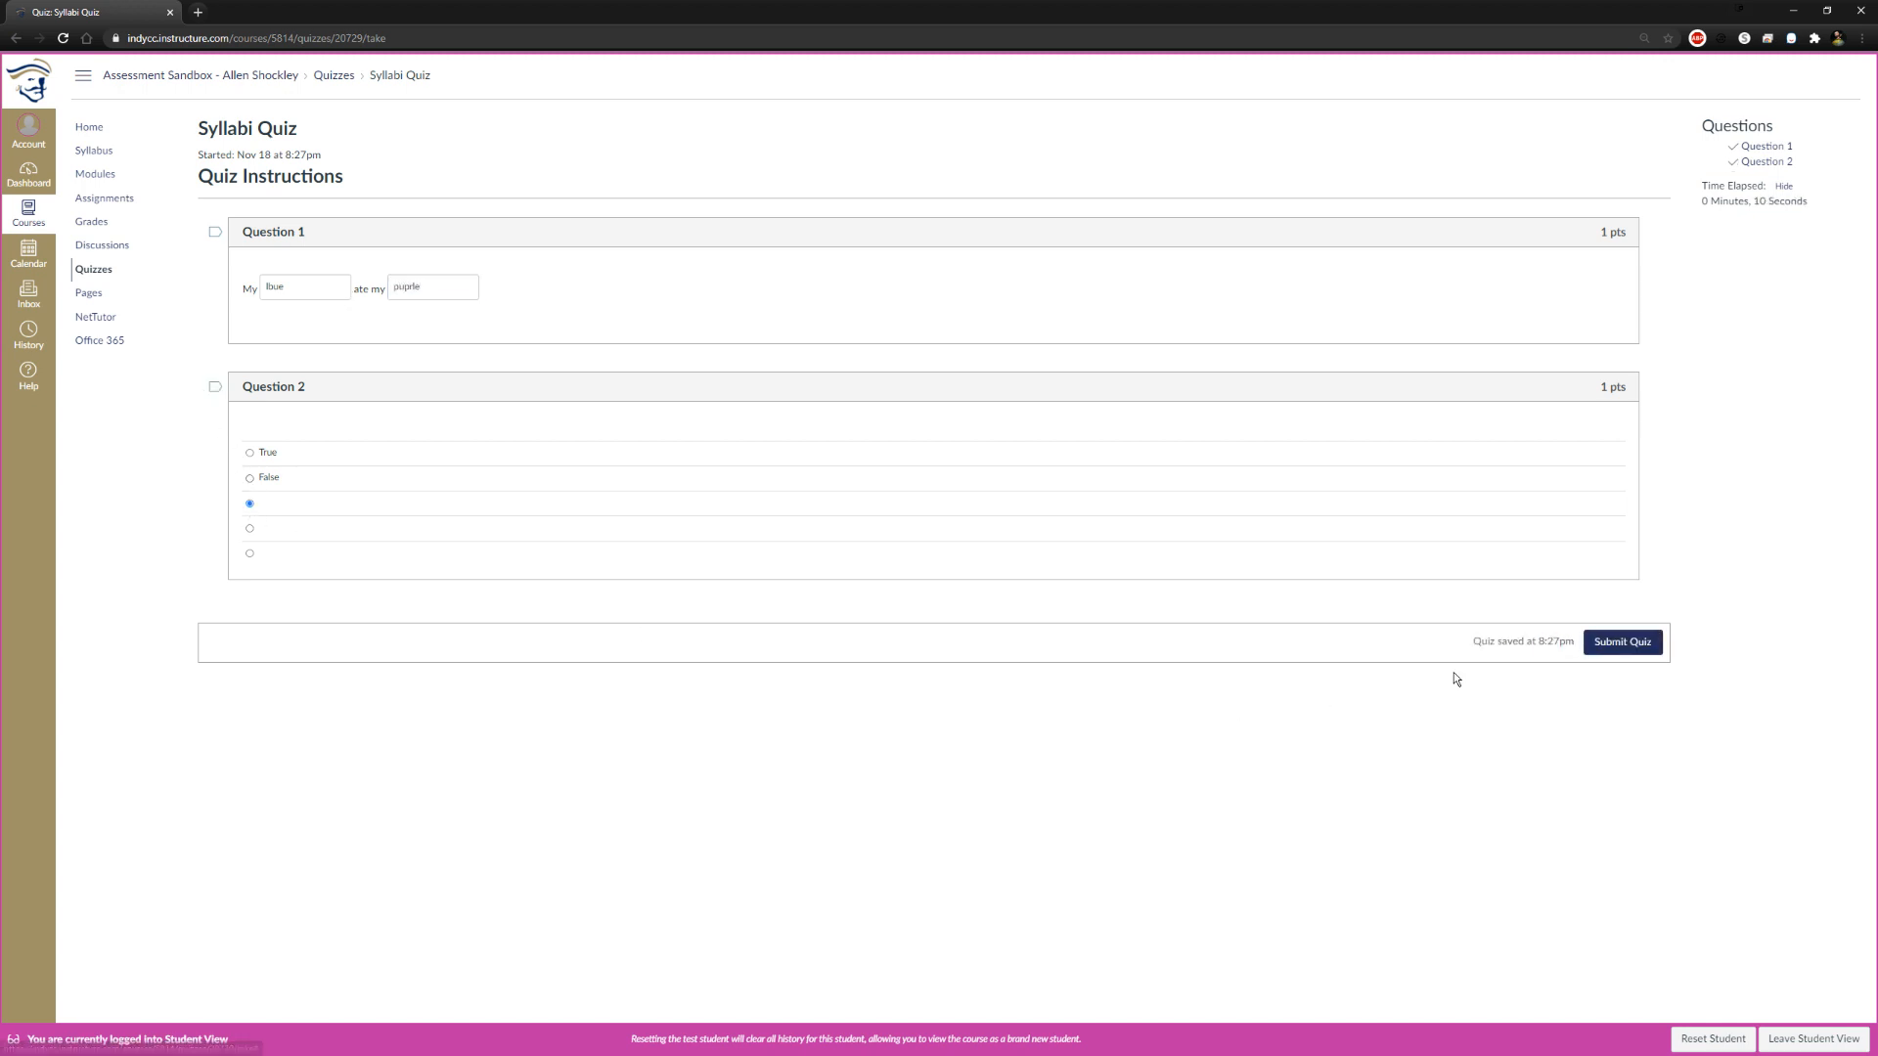
click(1623, 642)
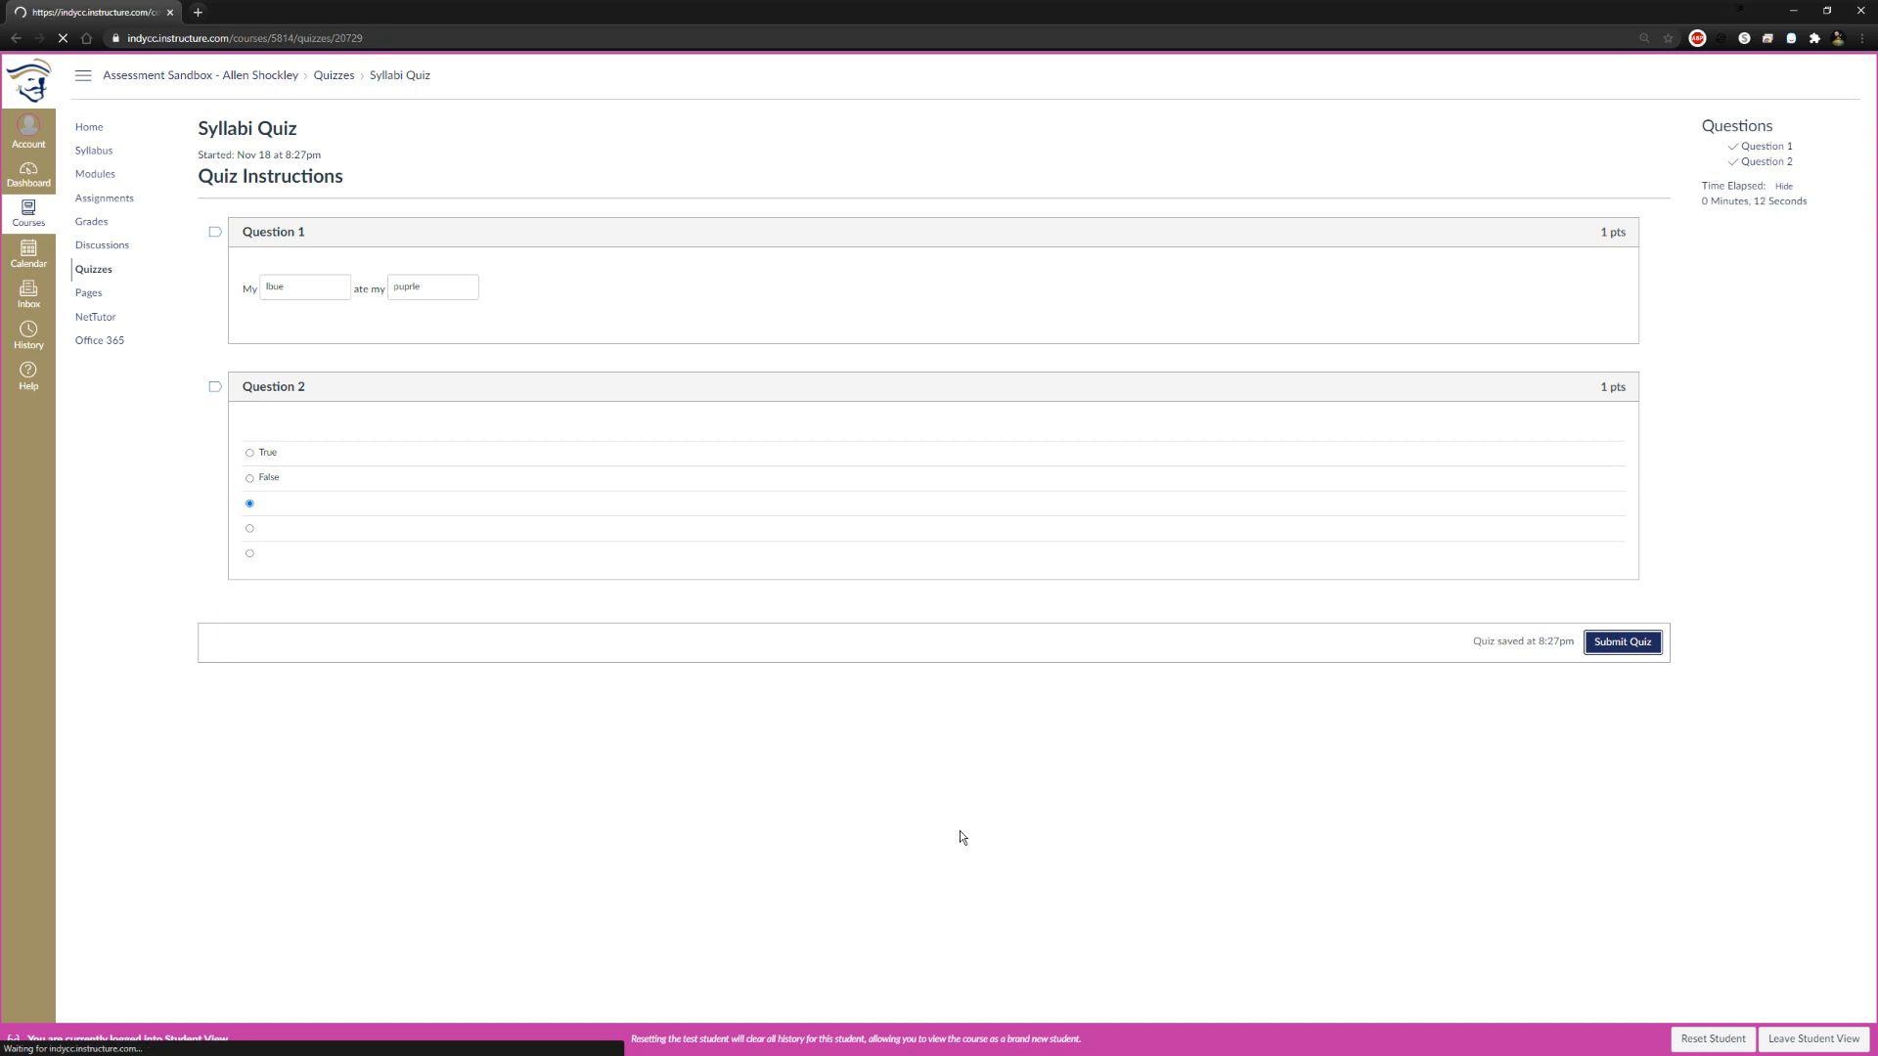
scroll(1090, 795, down, 1)
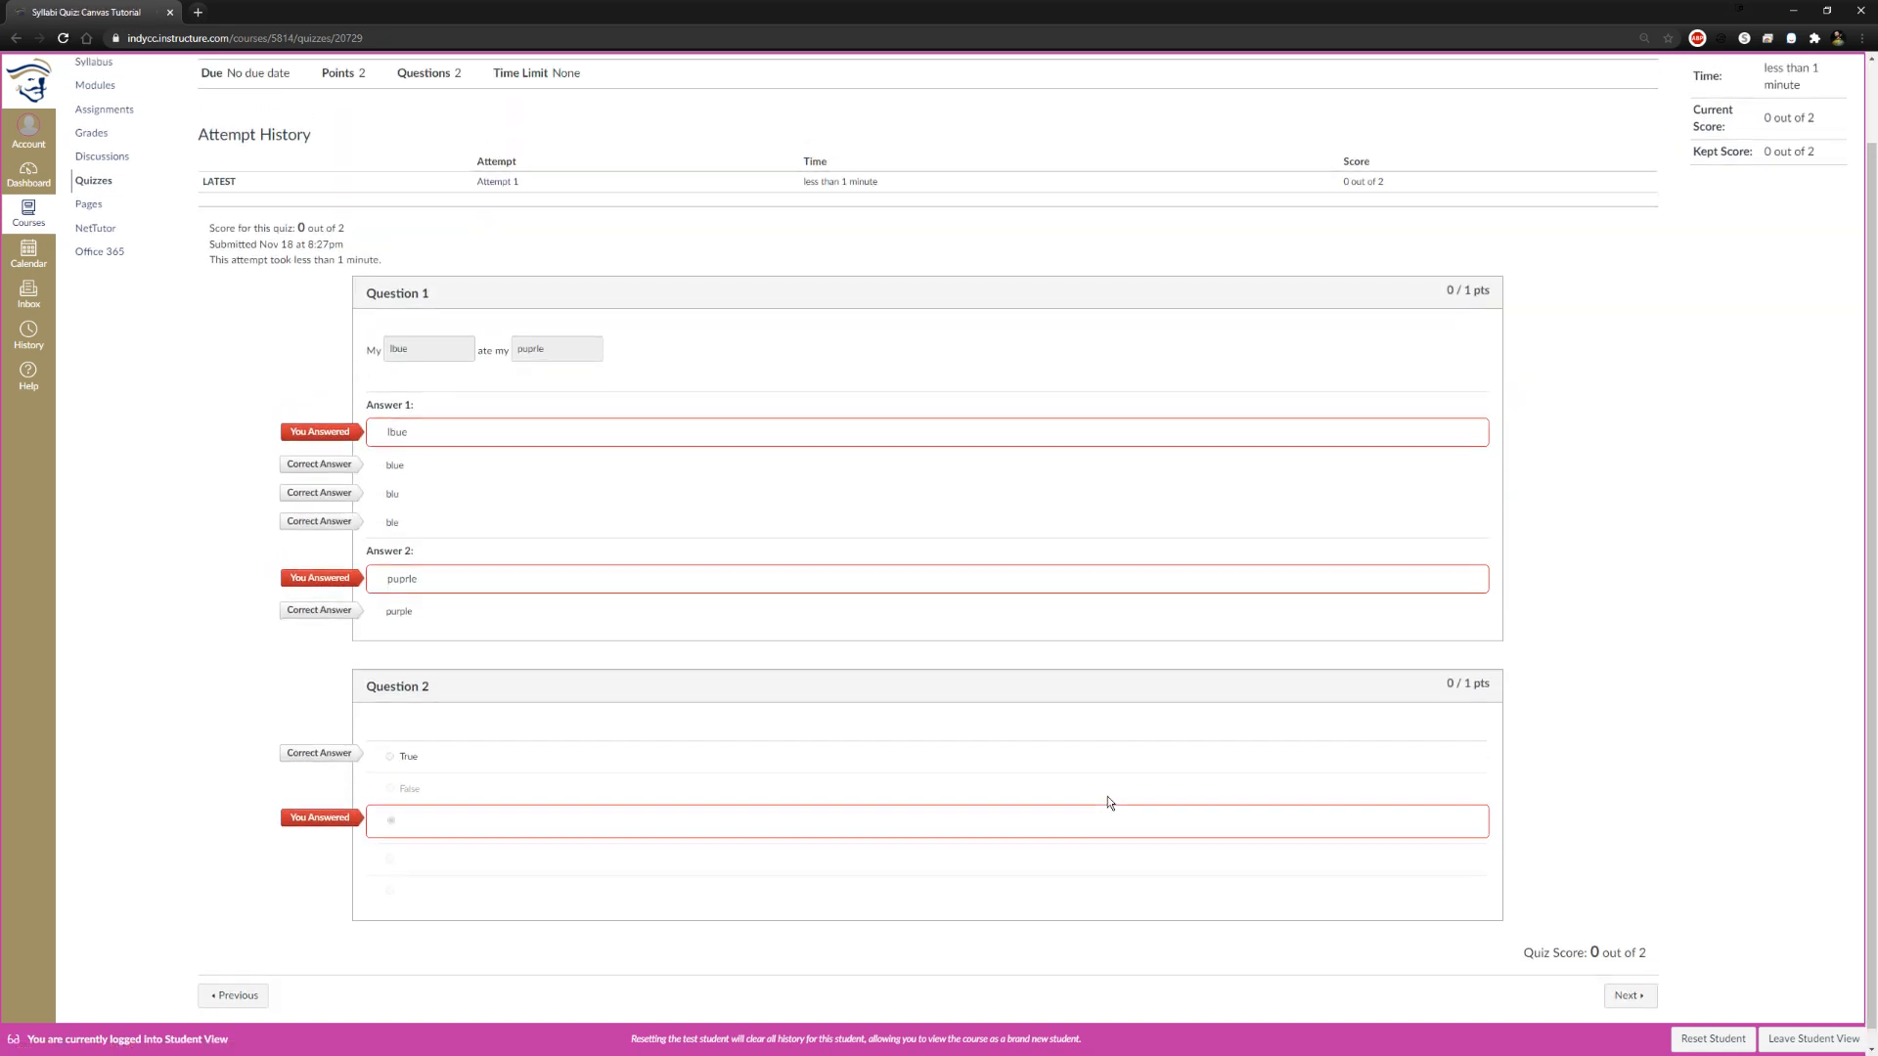
scroll(1106, 802, up, 1)
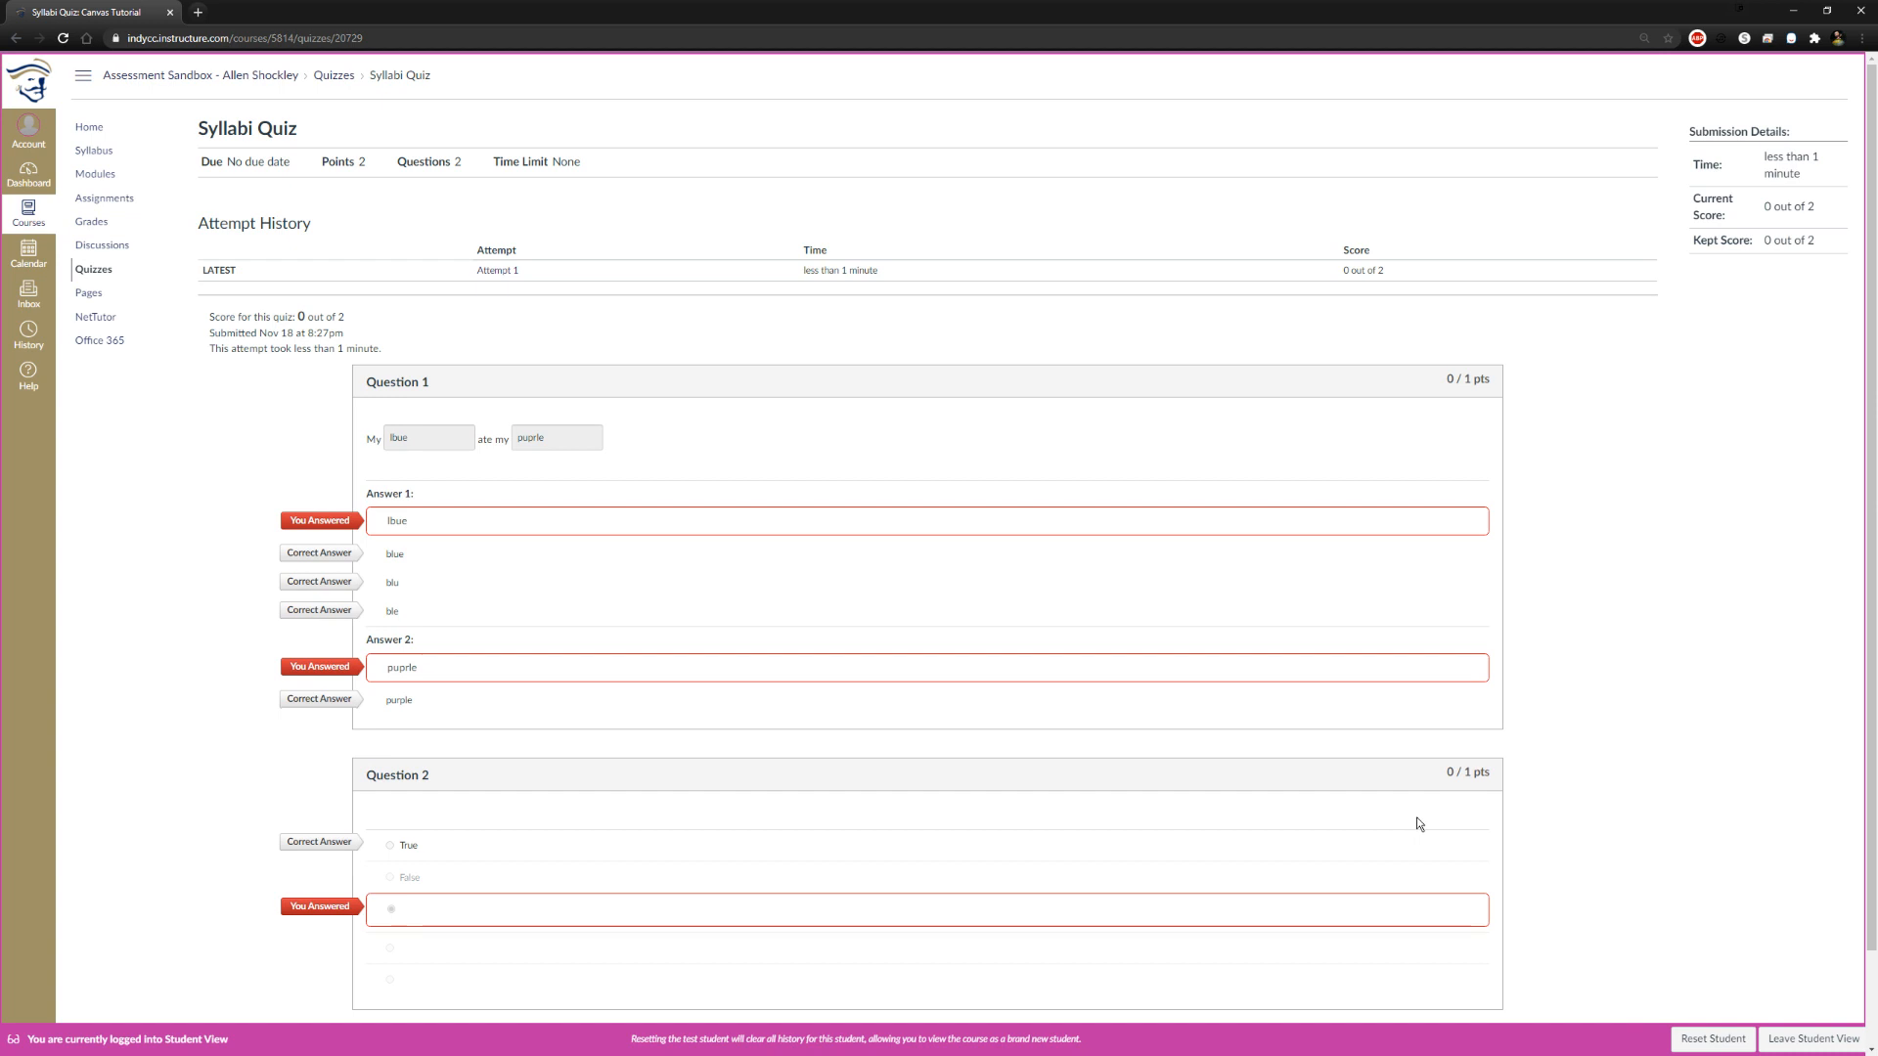
Continue from the quiz results to the Written Prompt assignment and reset the test student
scroll(1416, 817, down, 1)
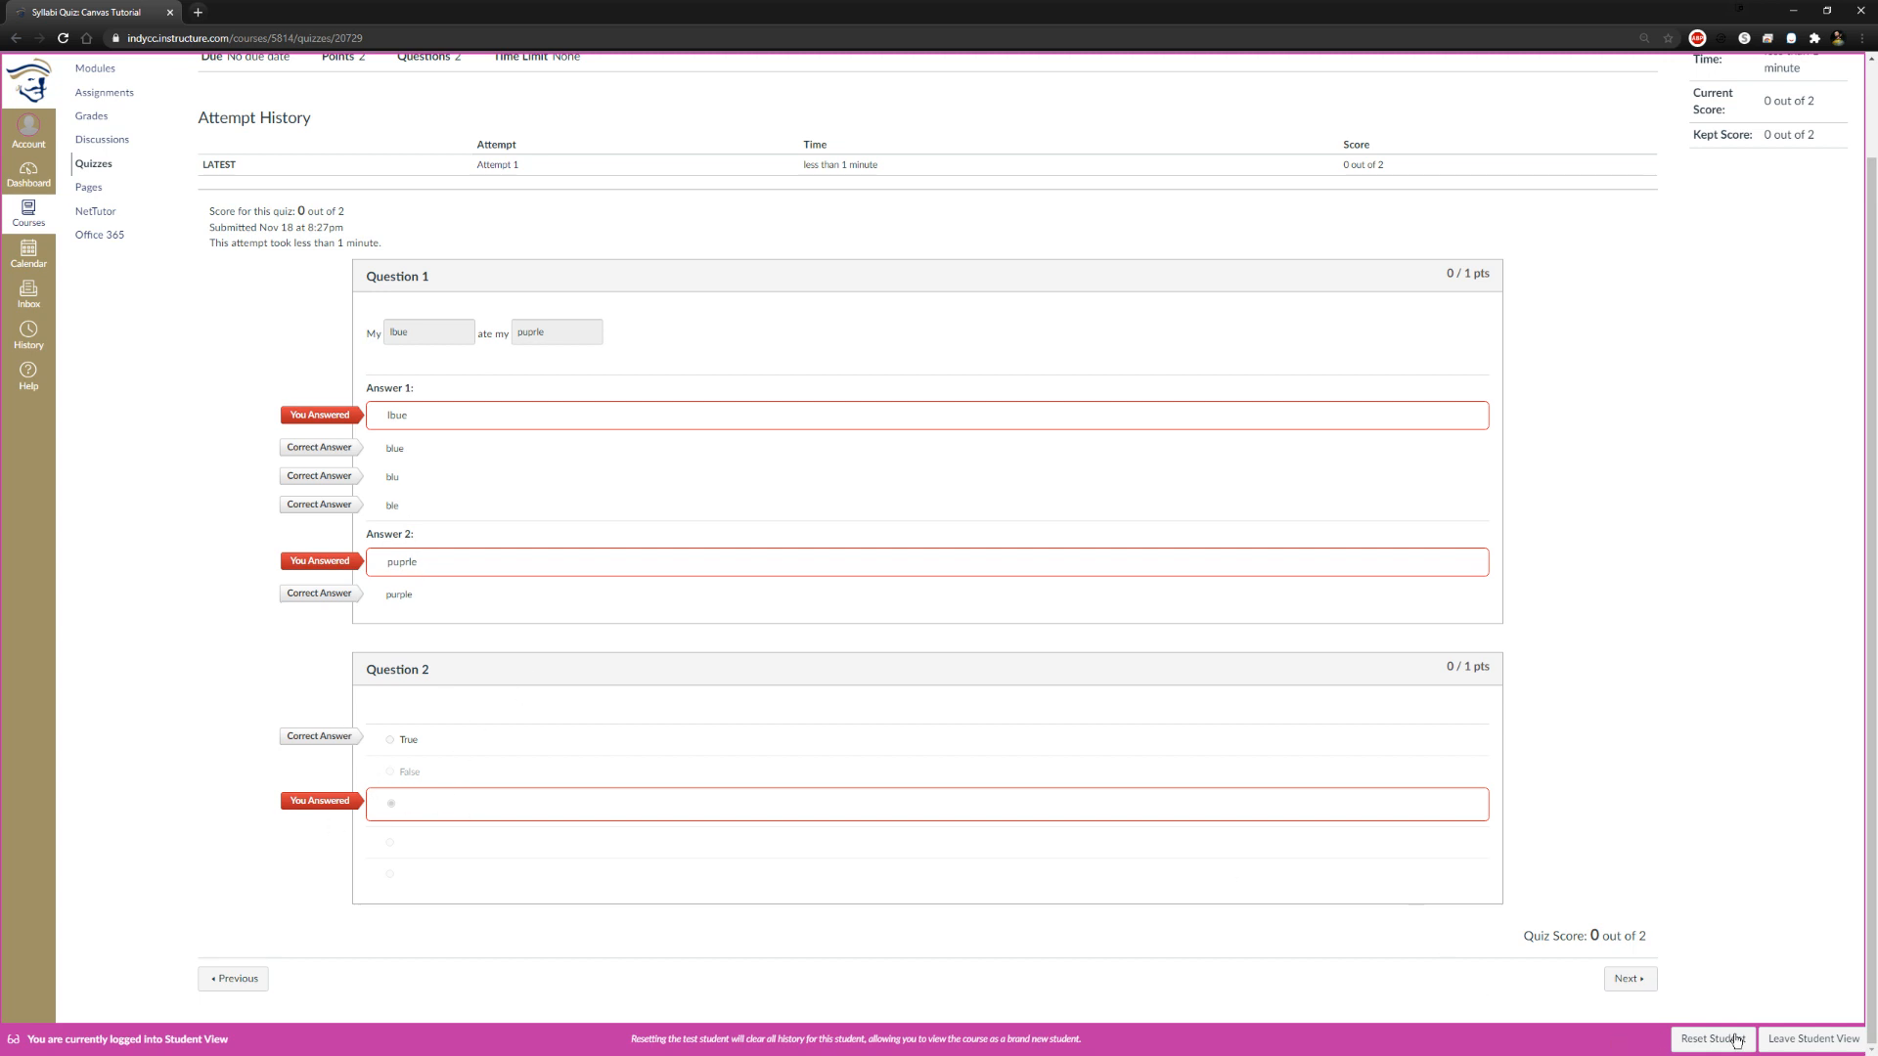
click(1628, 978)
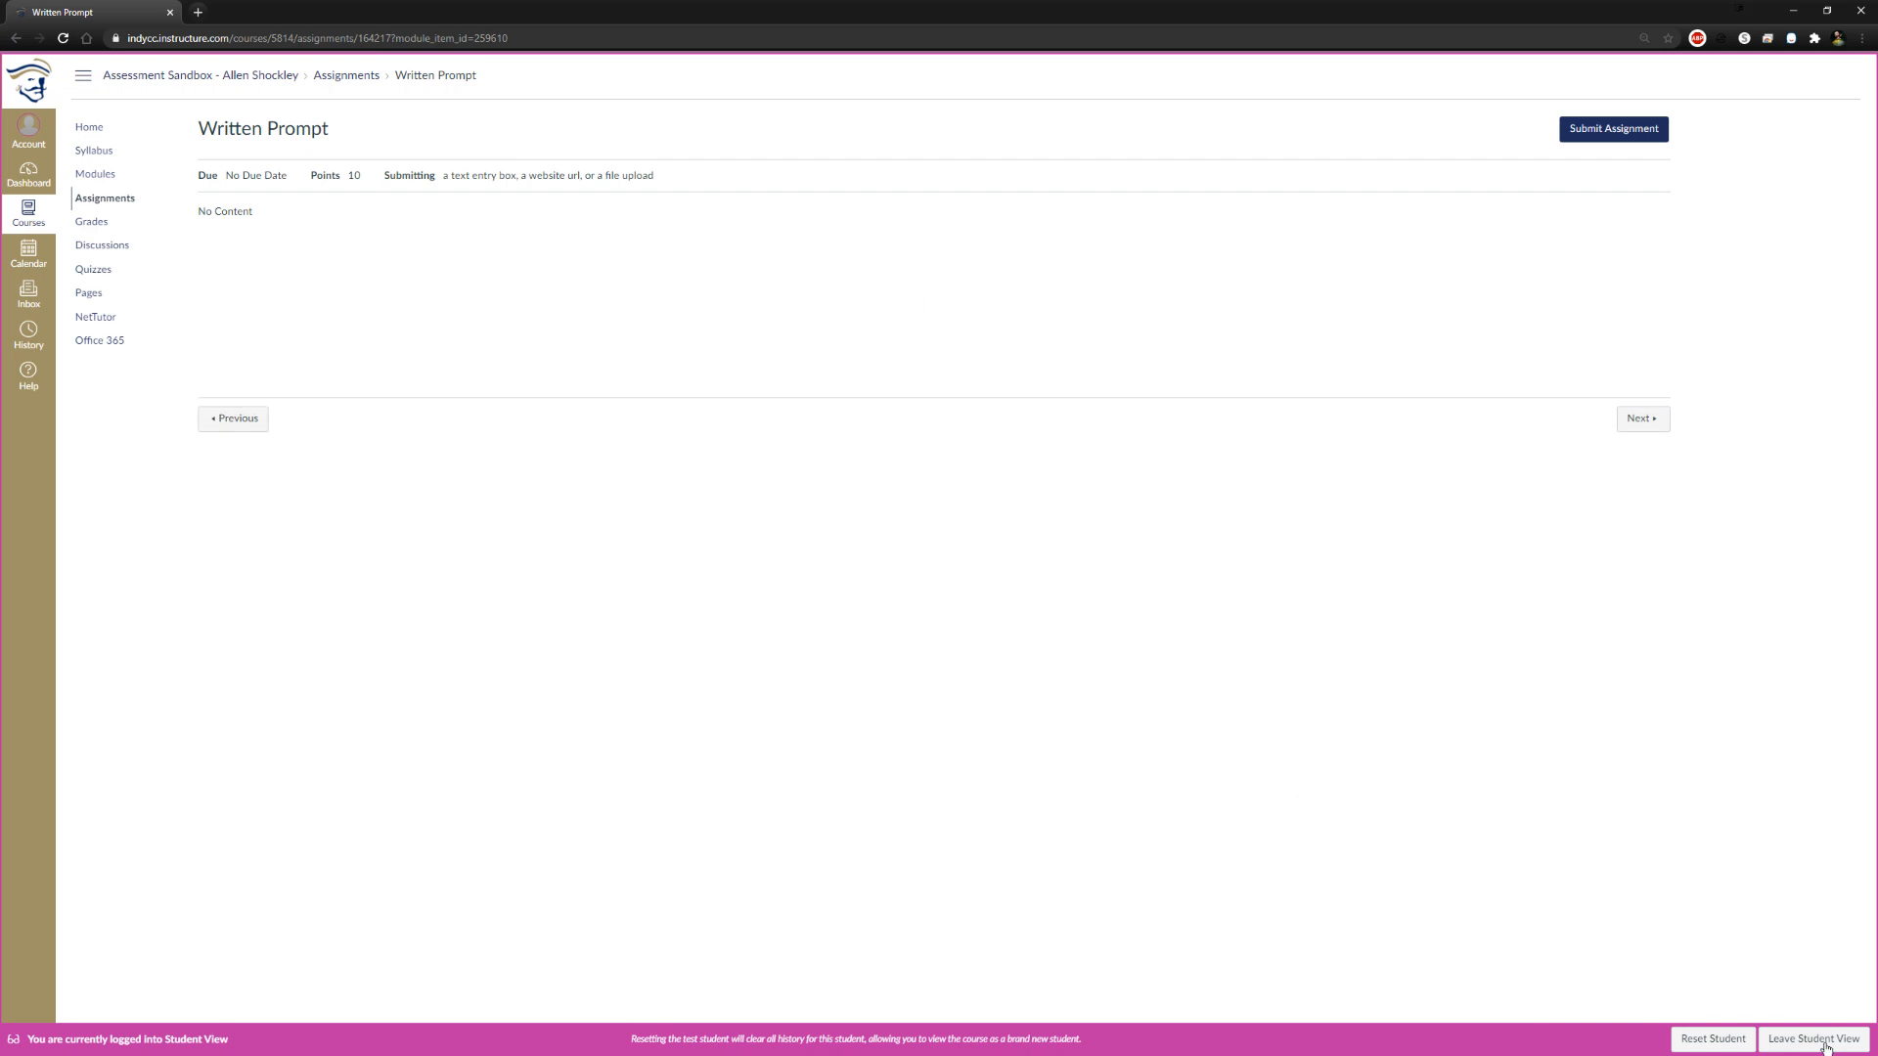
click(1691, 1039)
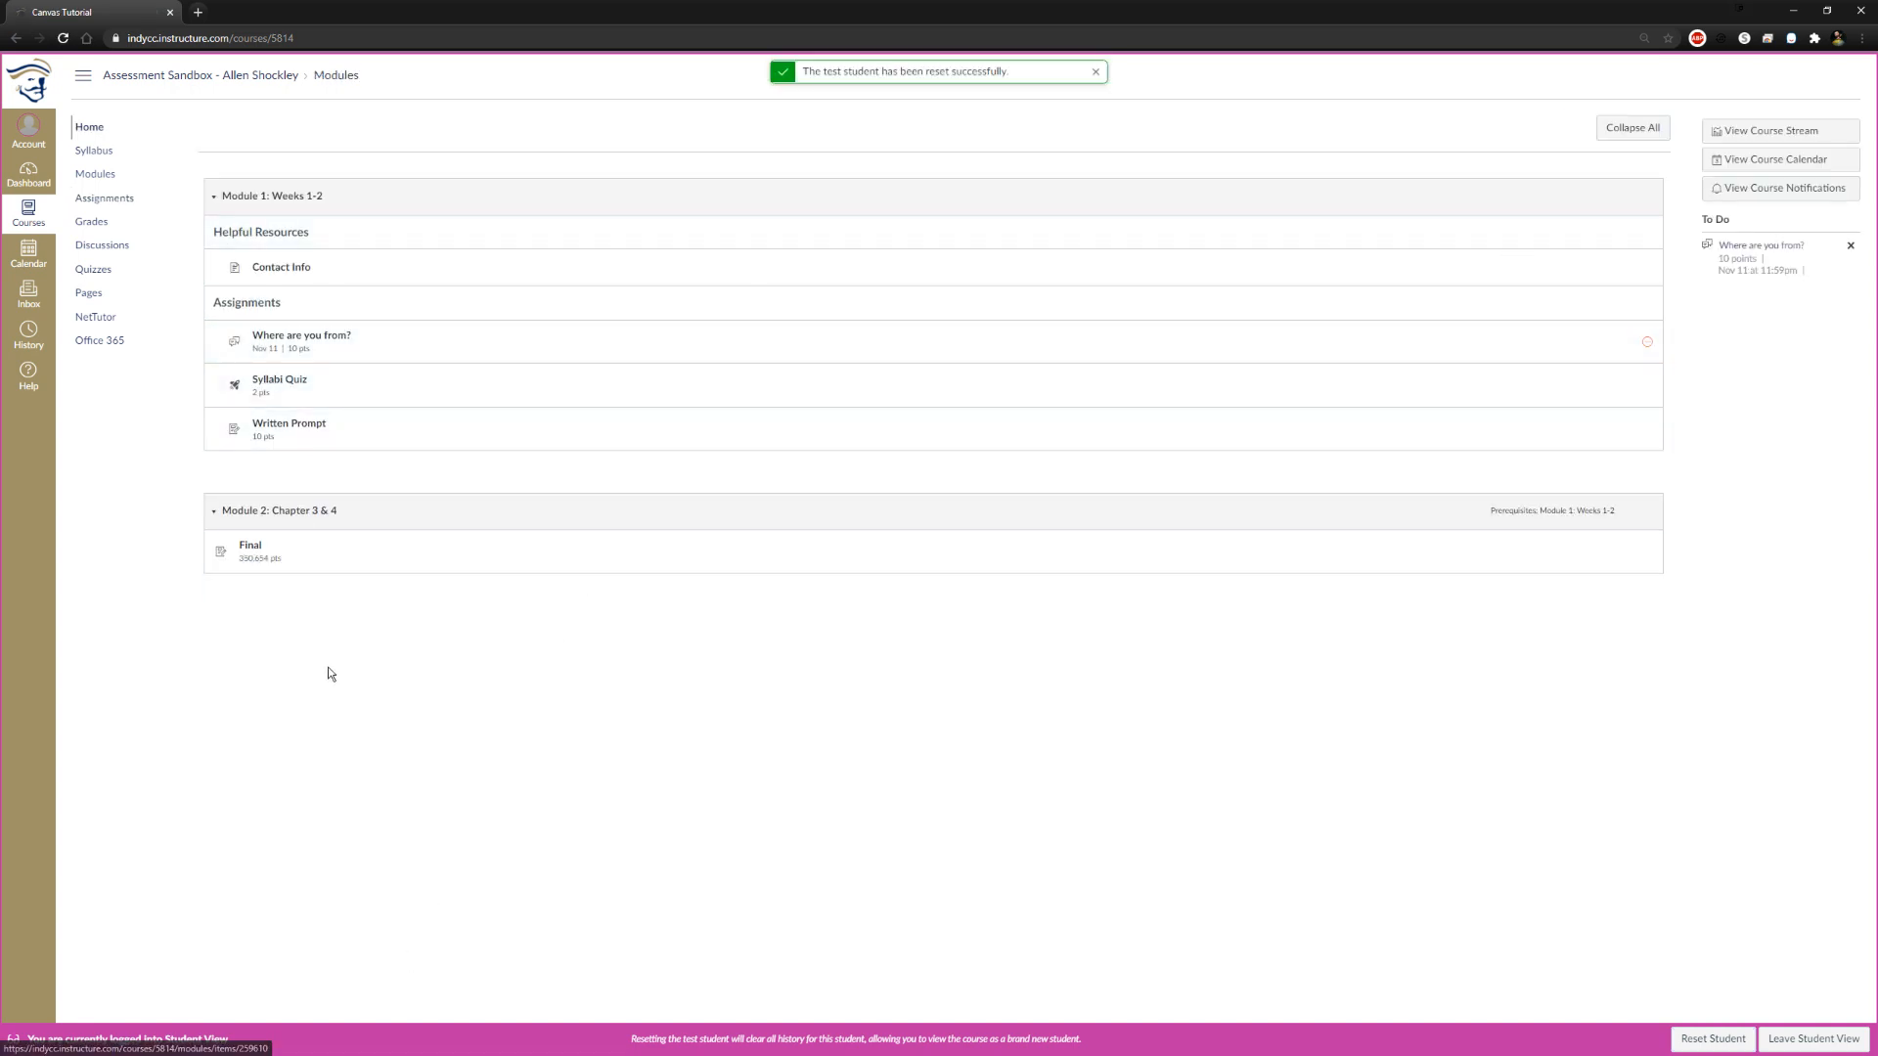
Examine the Written Prompt submission form with its comment box, and leave it without submitting to view the Final assignment
click(283, 427)
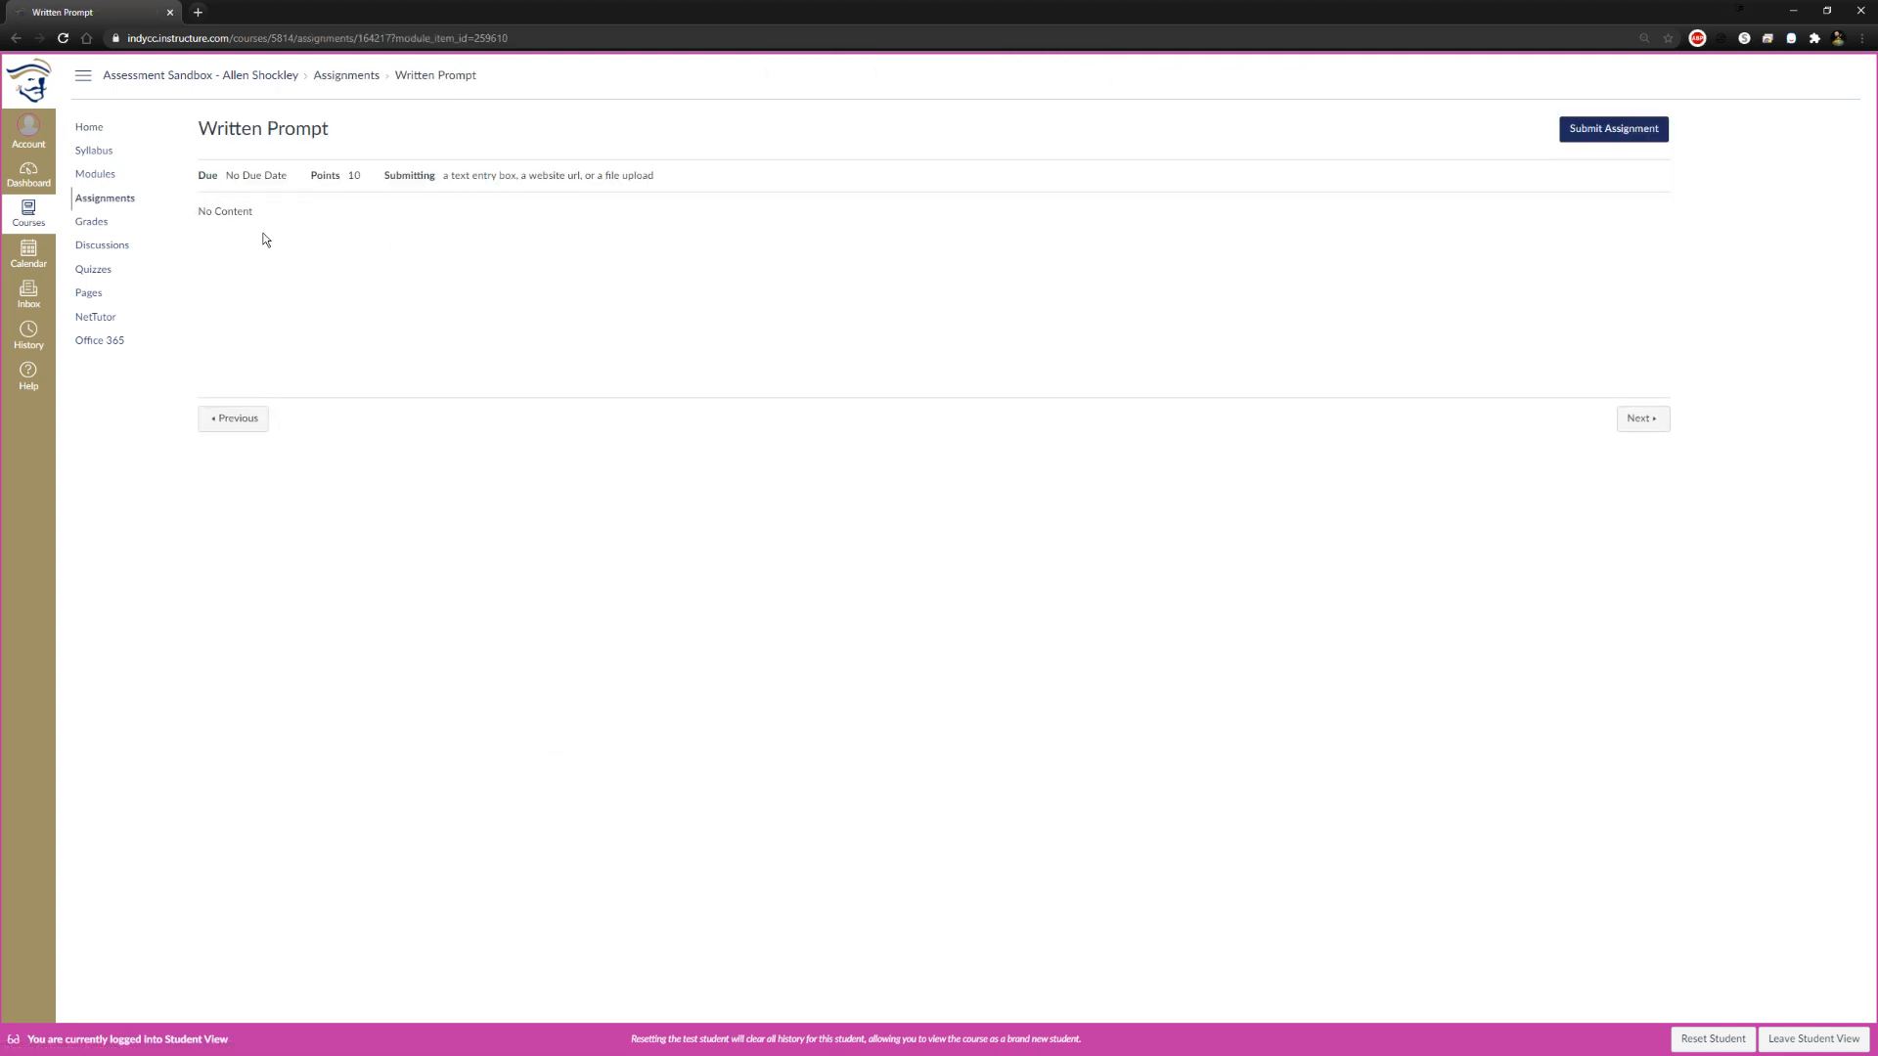
click(1614, 131)
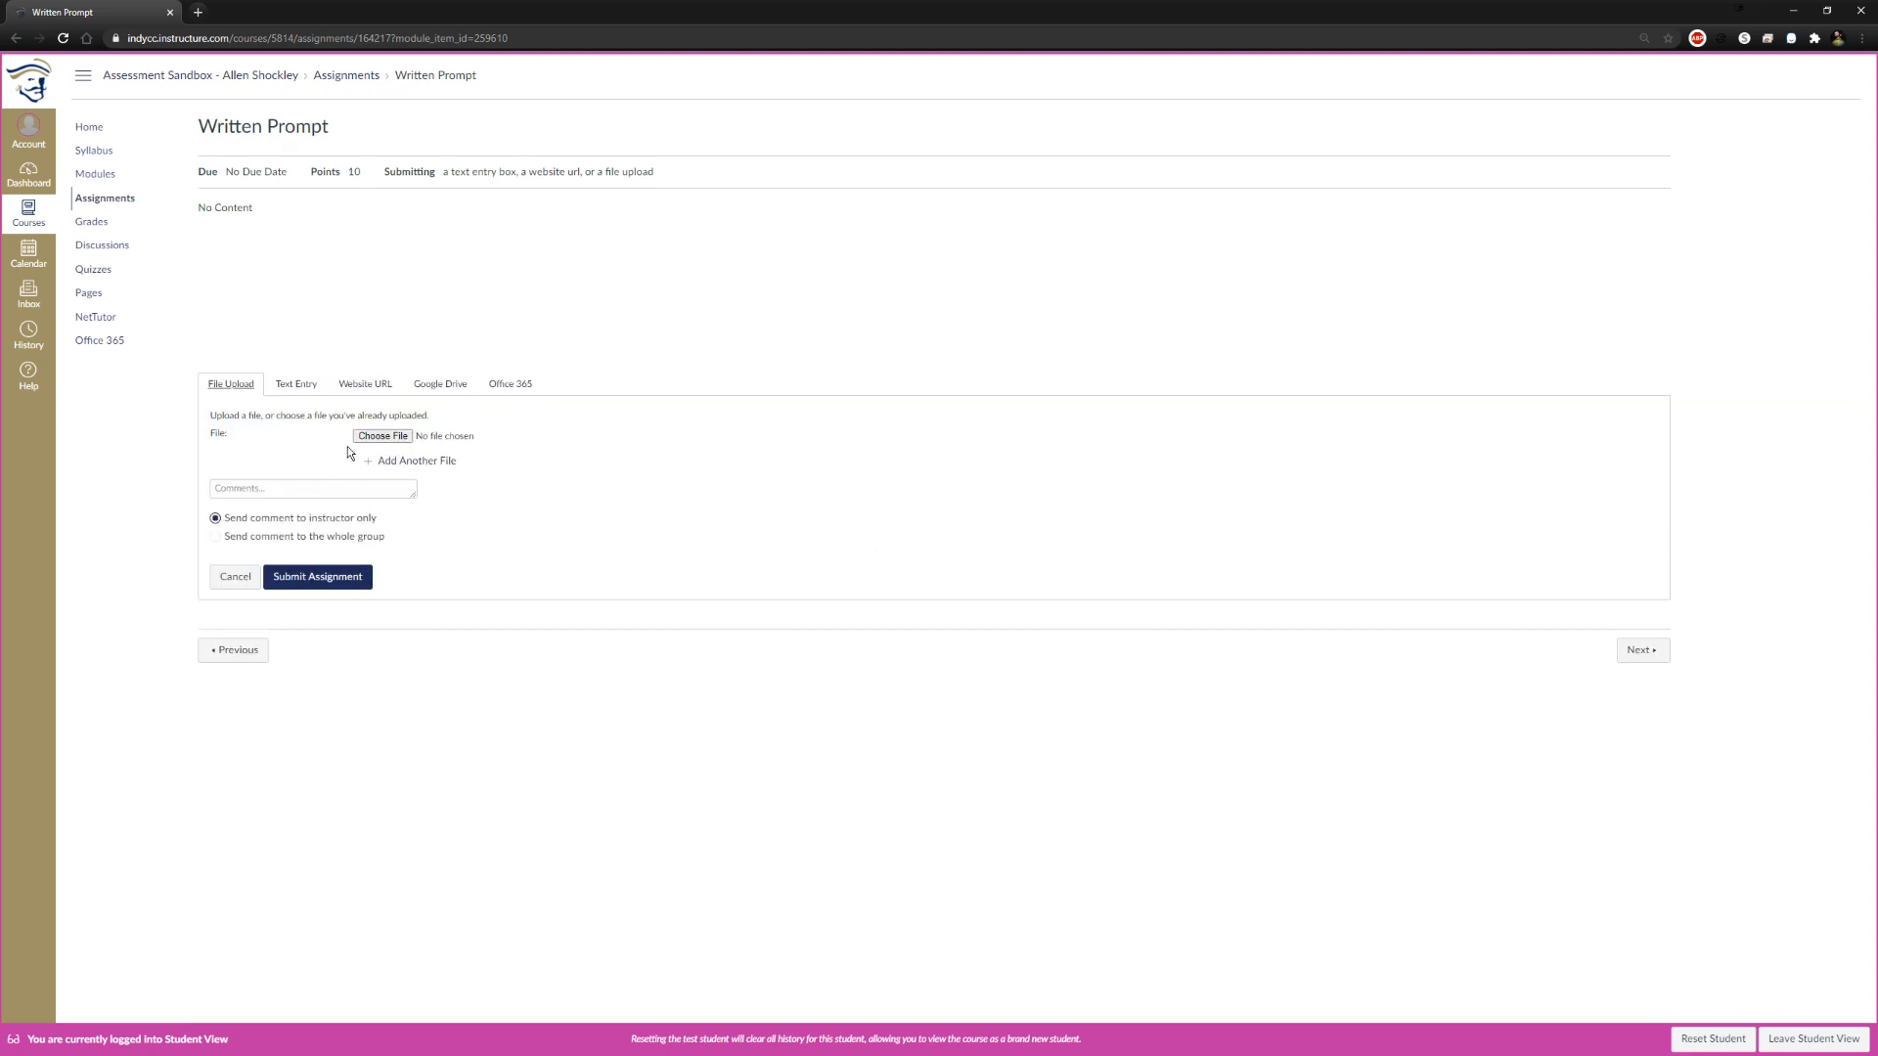
click(301, 491)
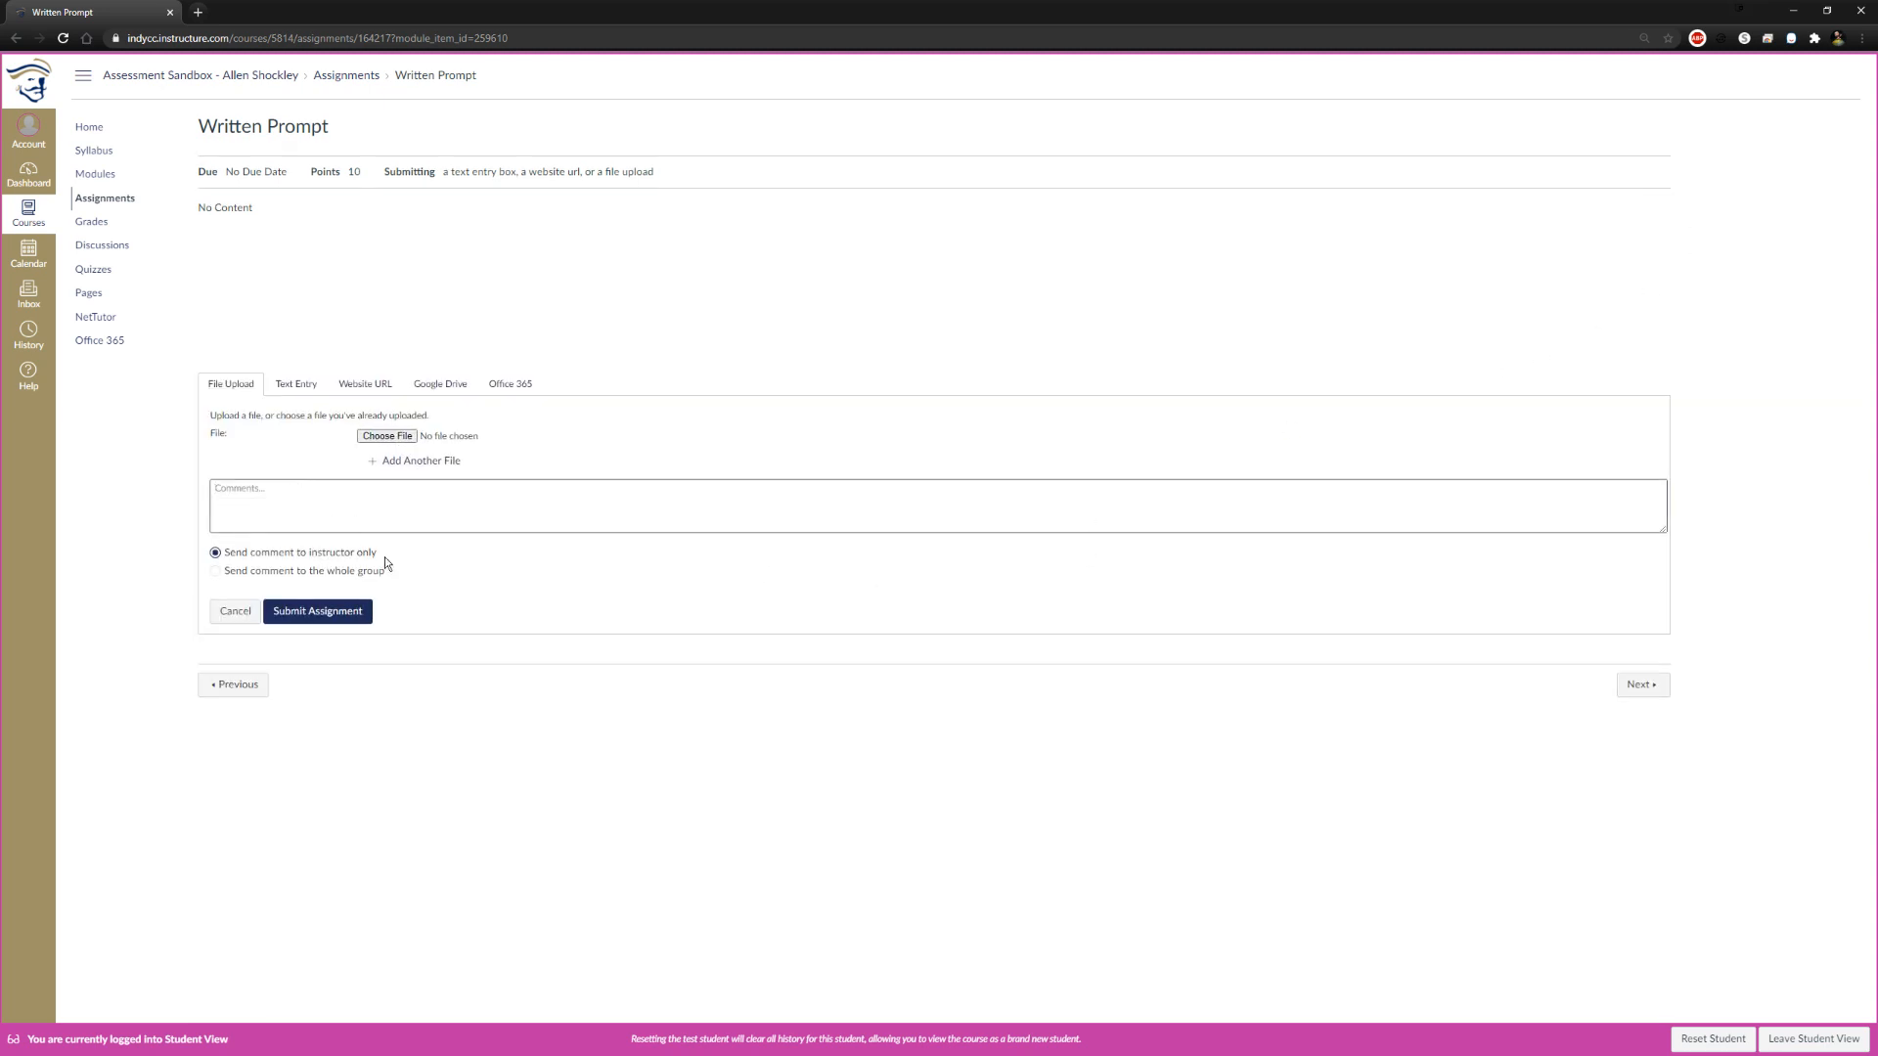
click(519, 628)
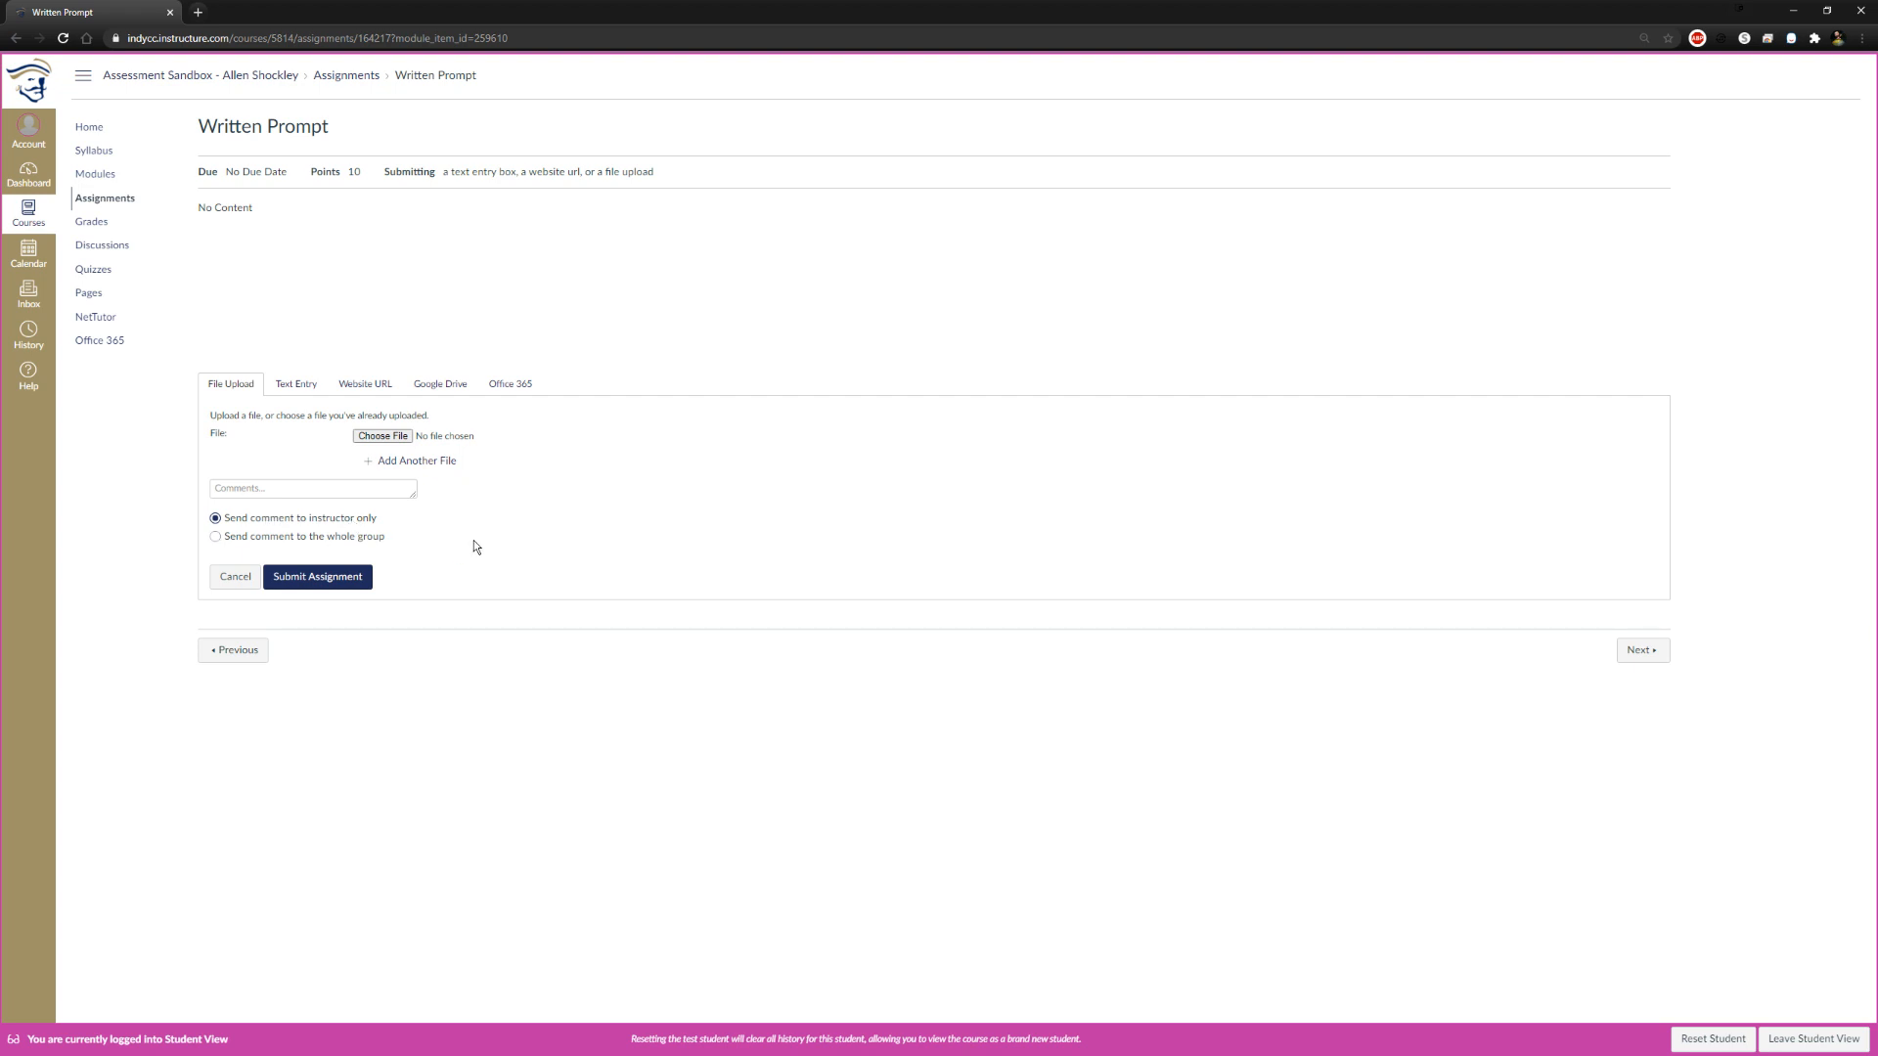
click(1625, 652)
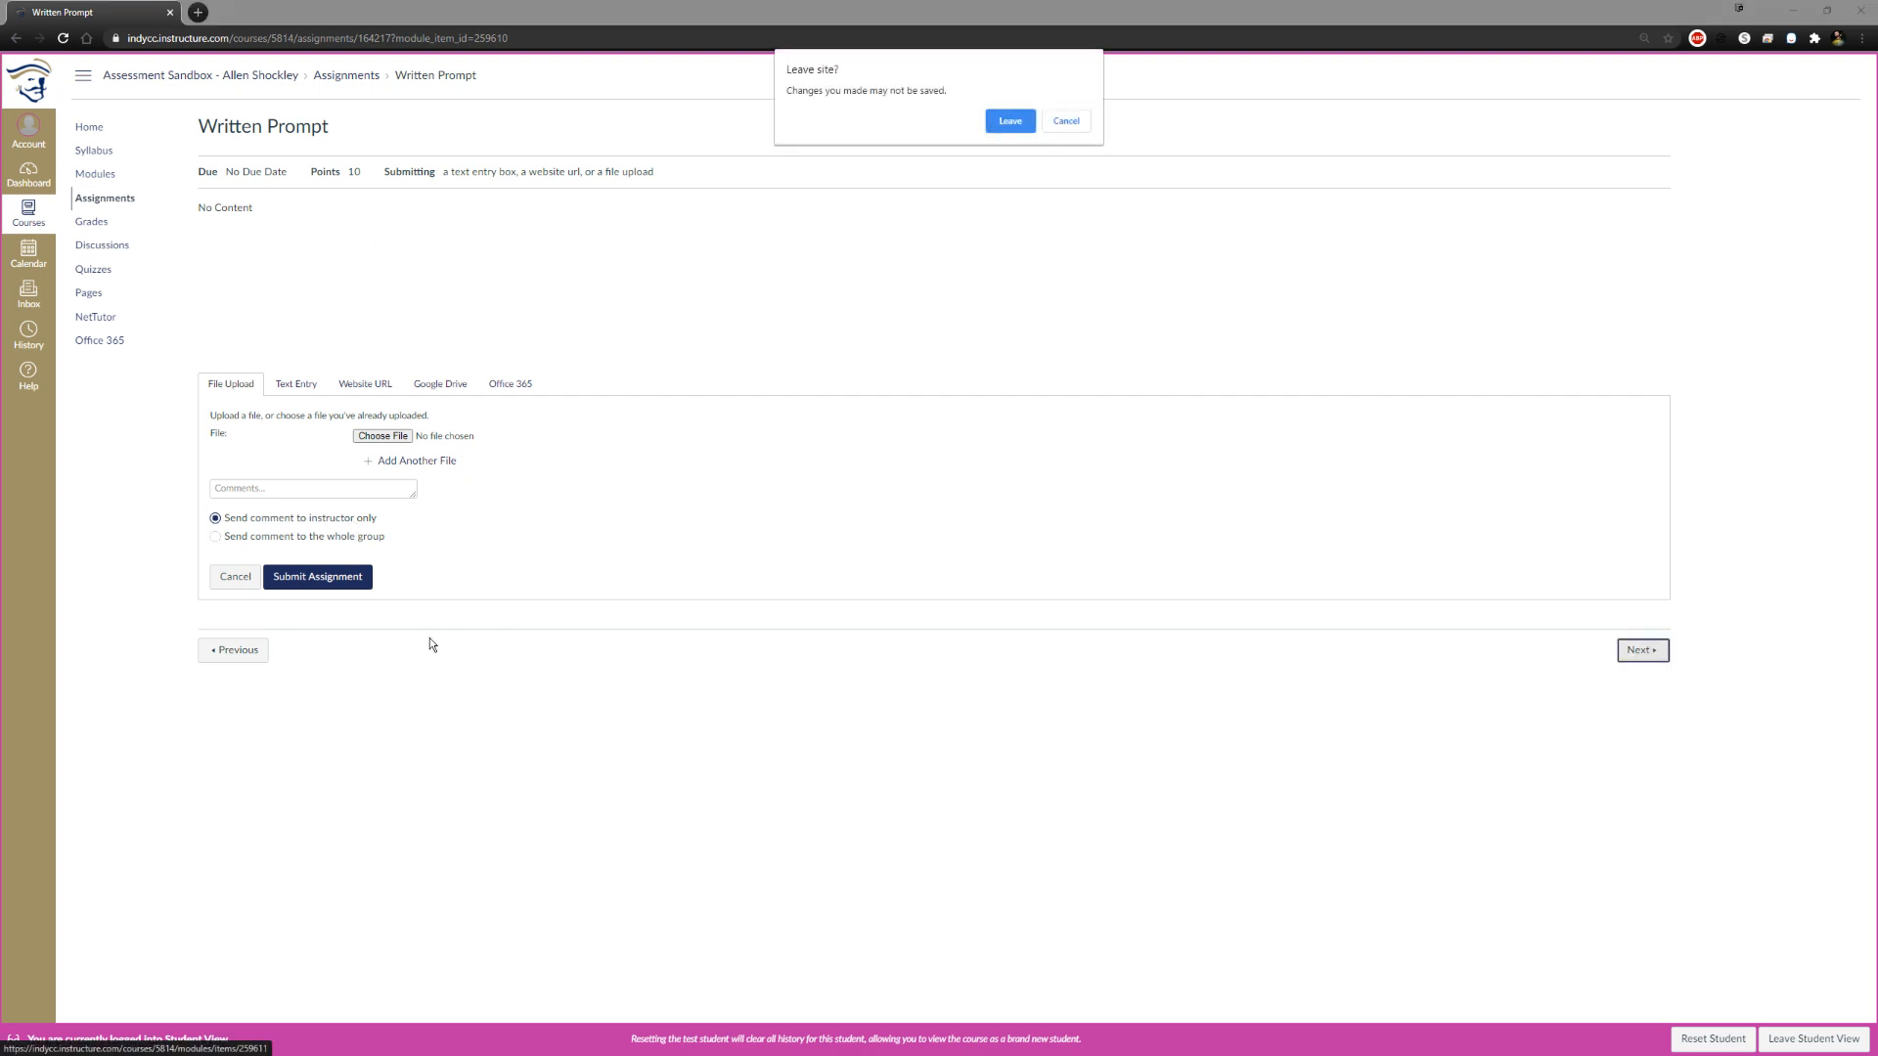
click(1023, 125)
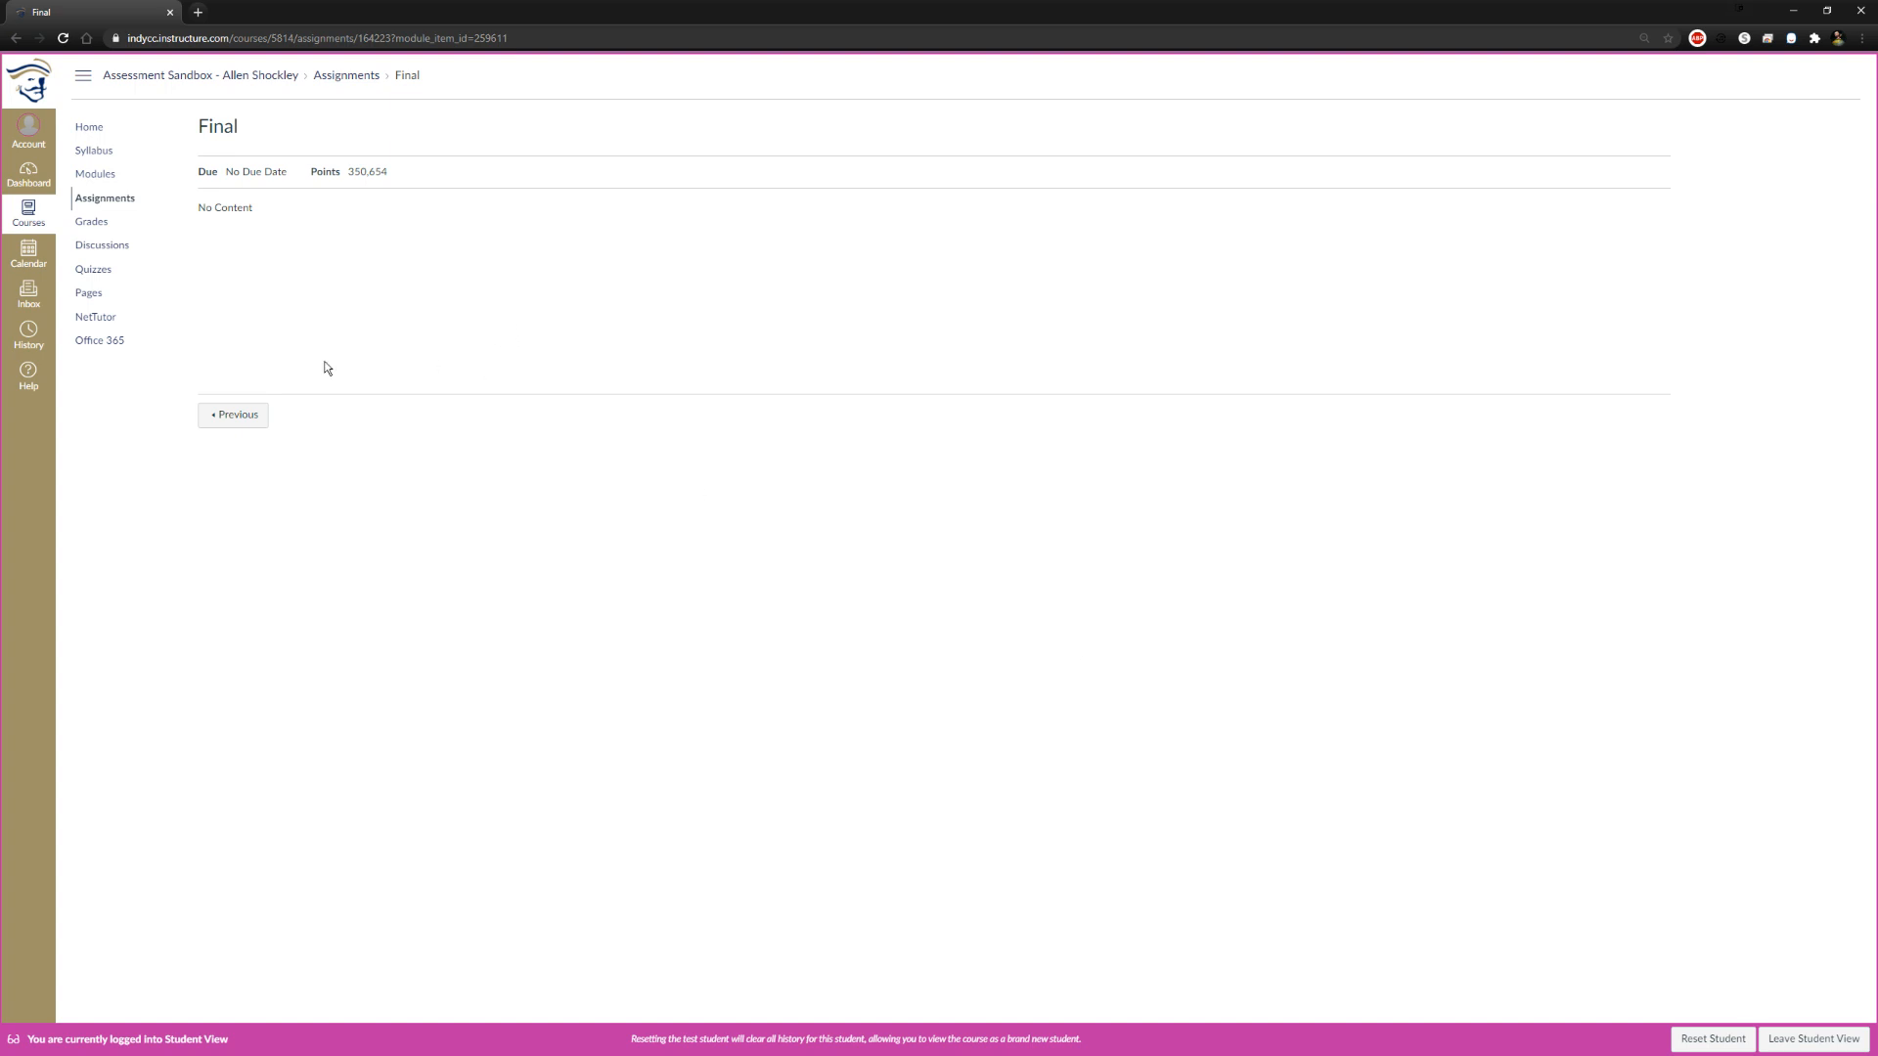
Leave Student View, set the Final assignment's submission type to On Paper and save it
click(1805, 1049)
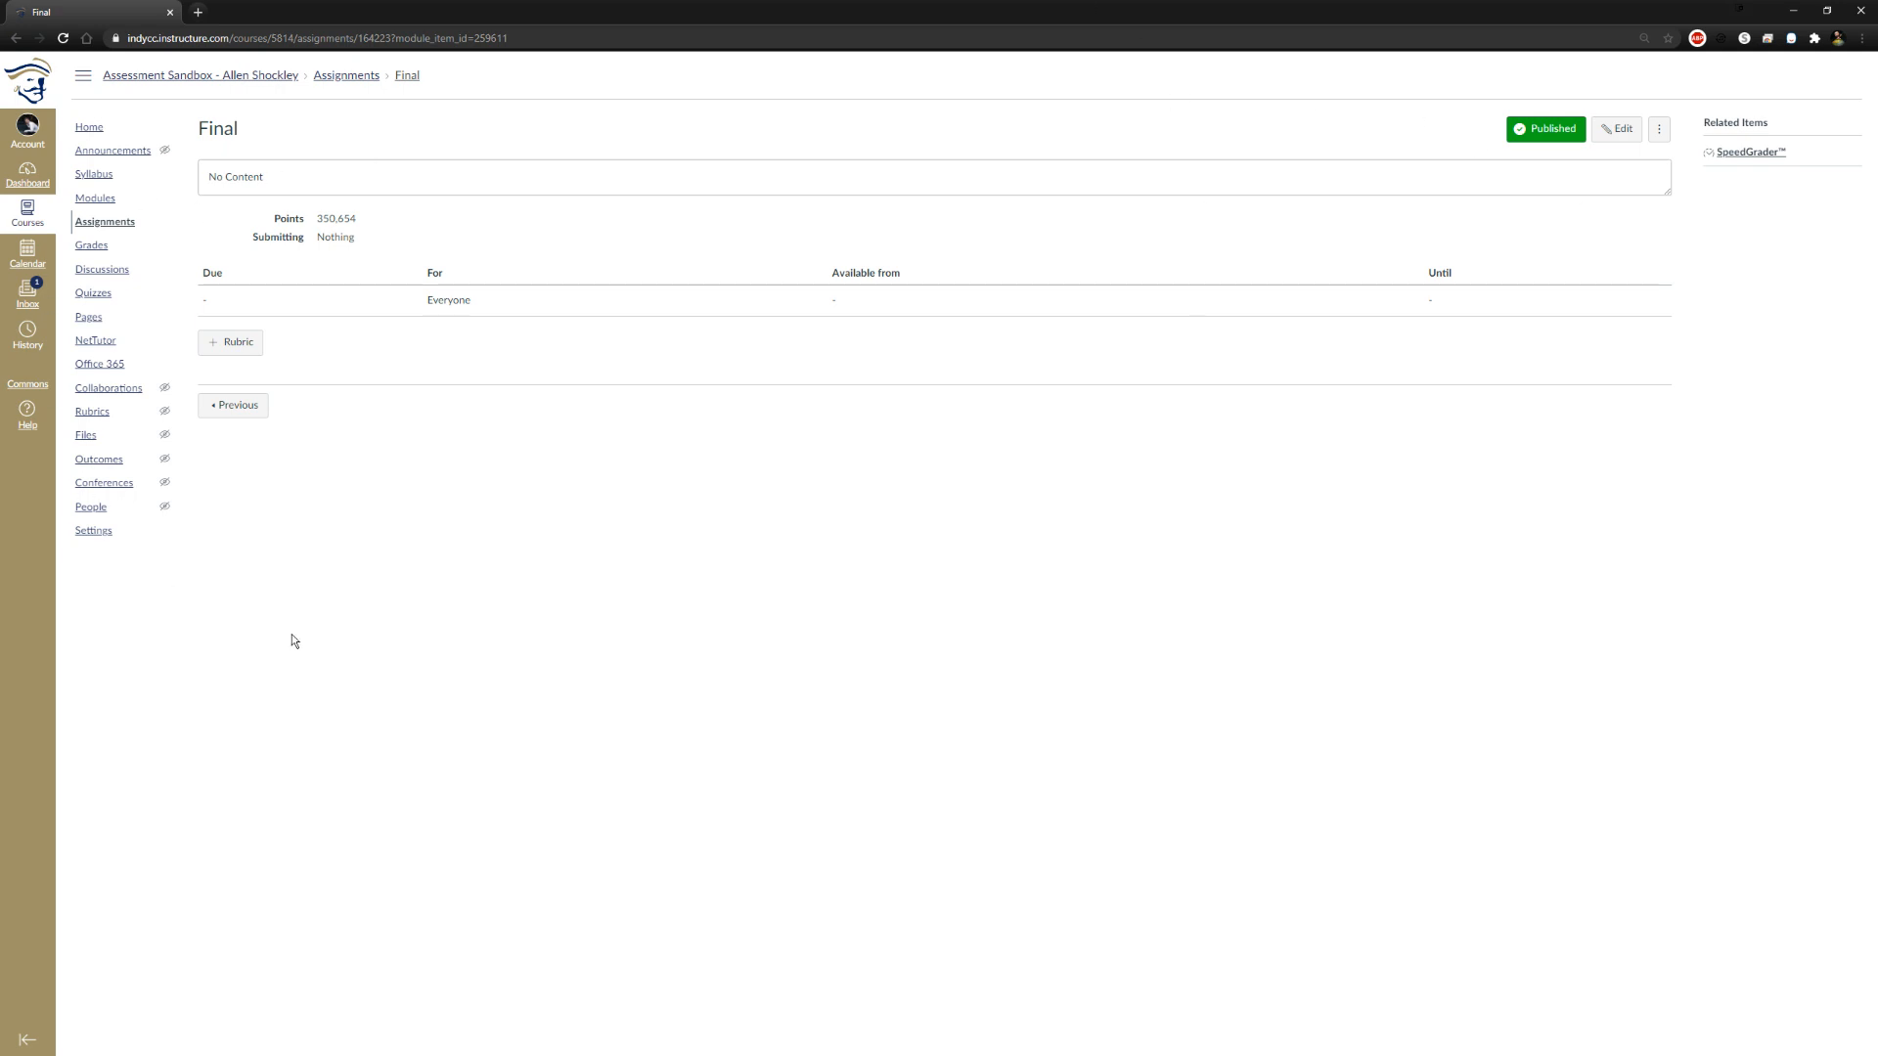
click(1624, 129)
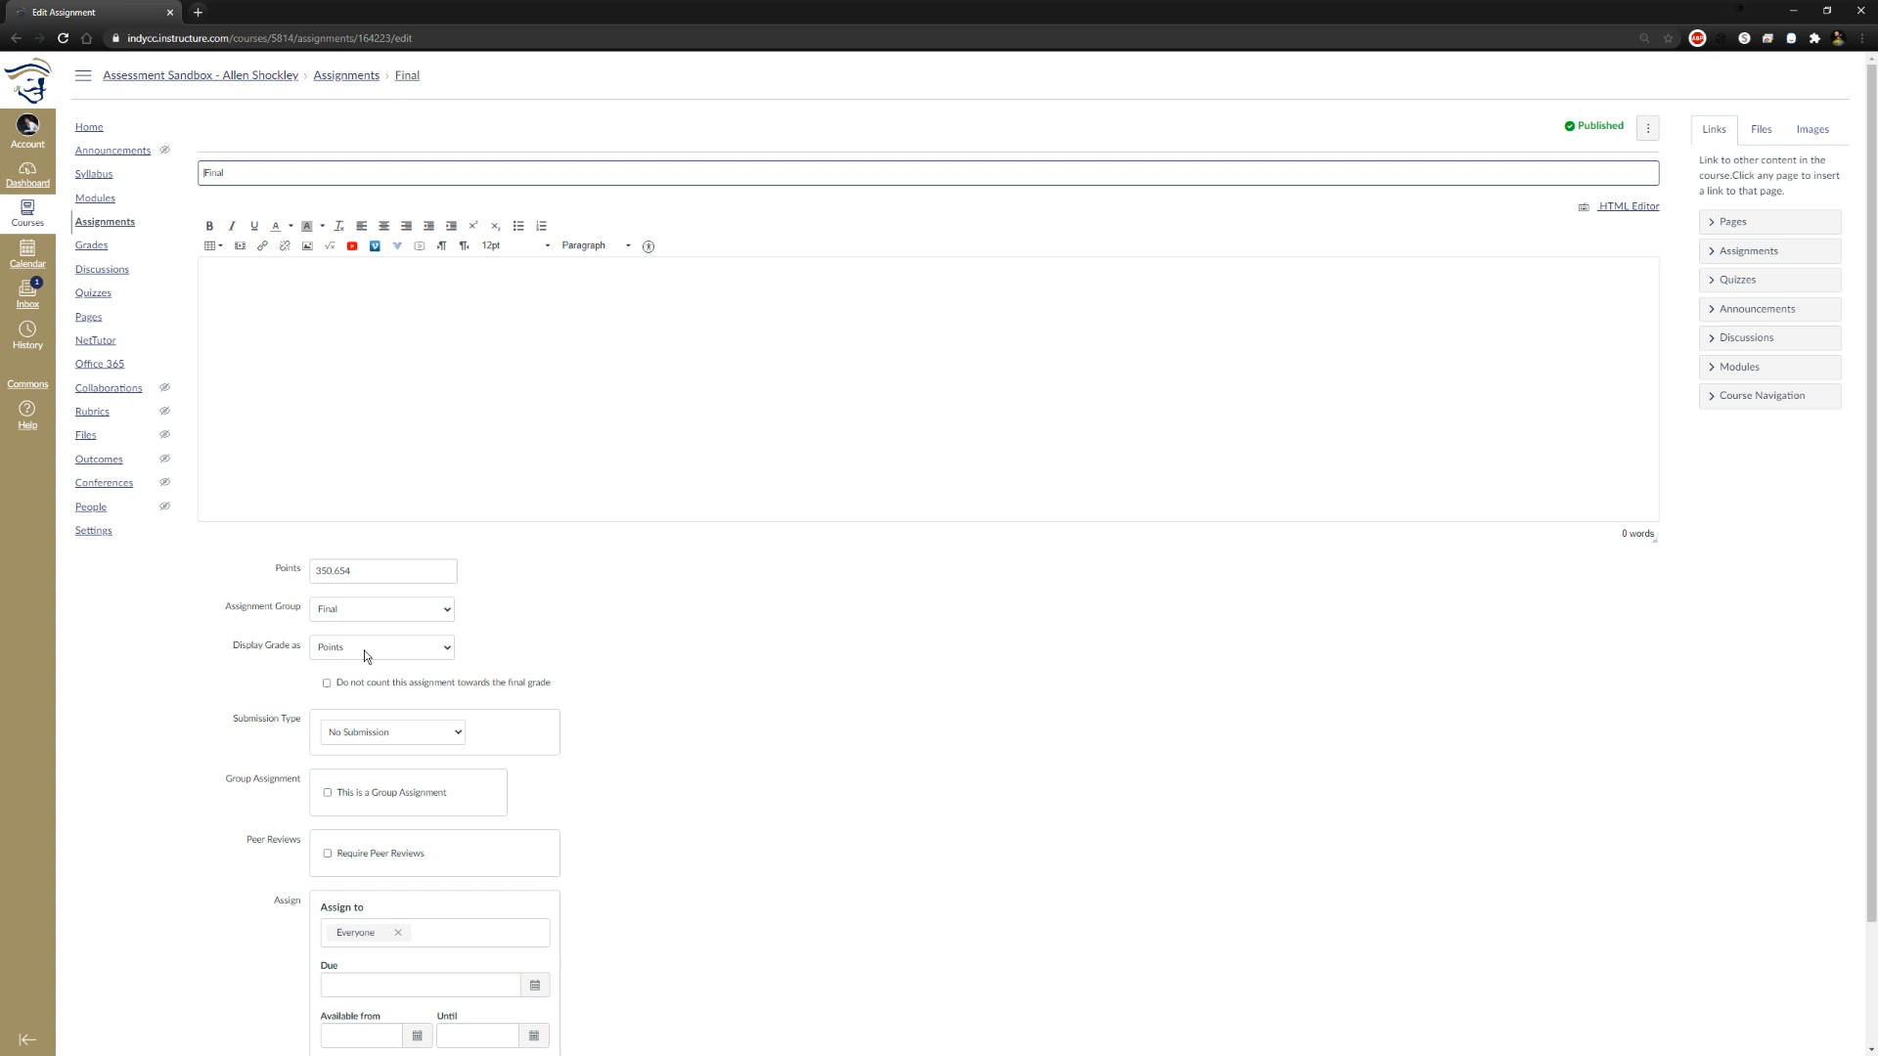
click(391, 734)
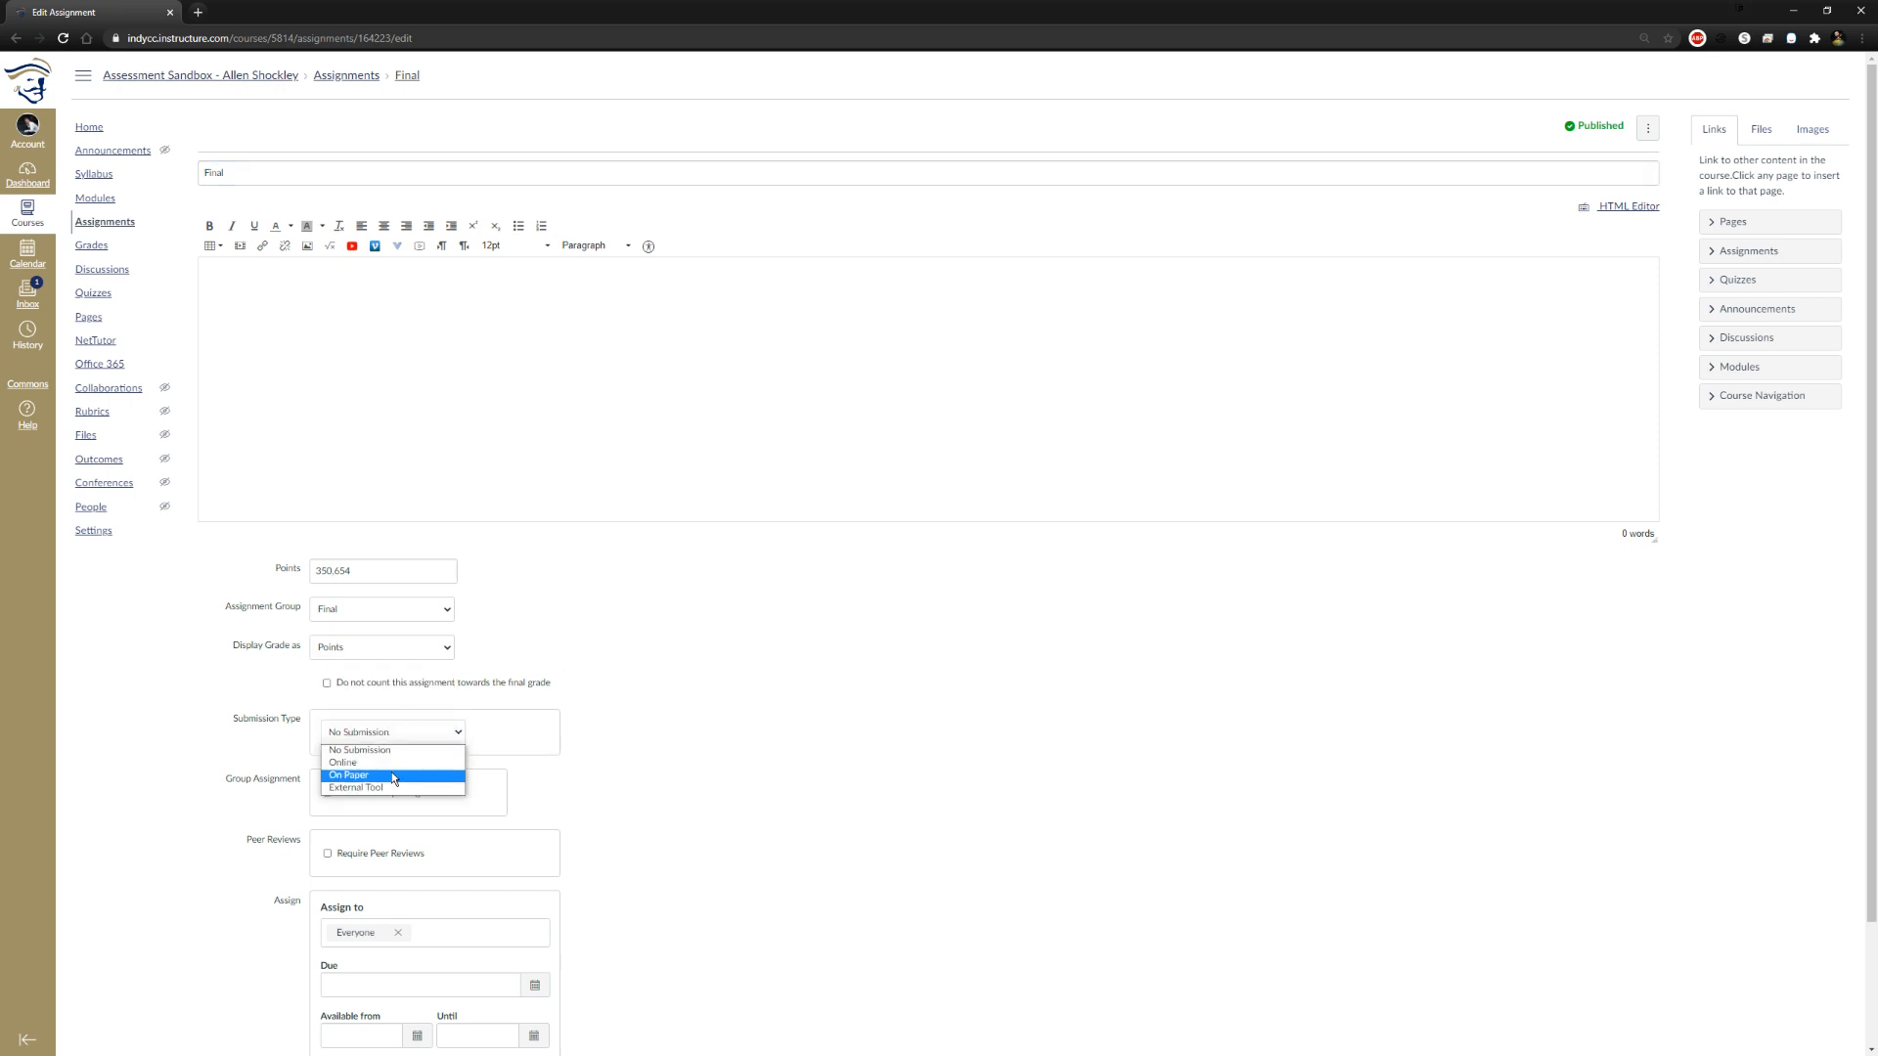
click(394, 775)
scroll(880, 768, down, 2)
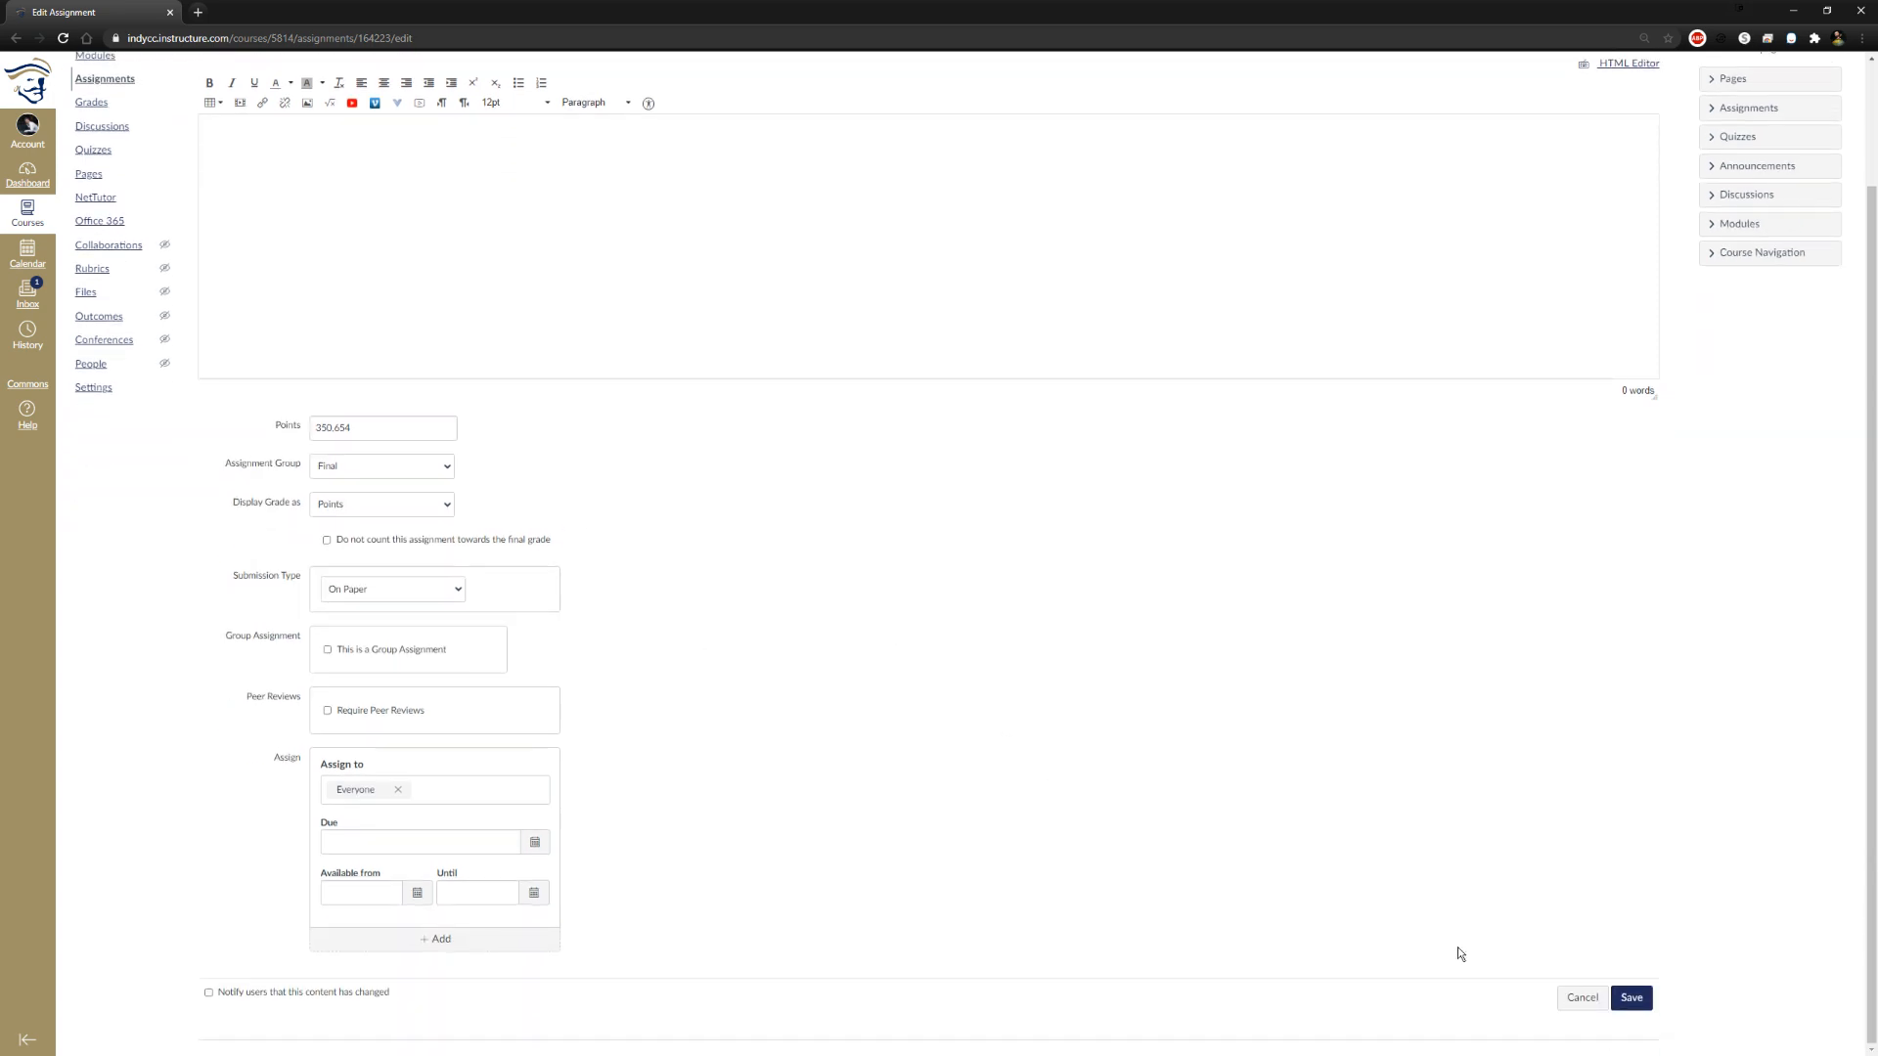
click(1630, 998)
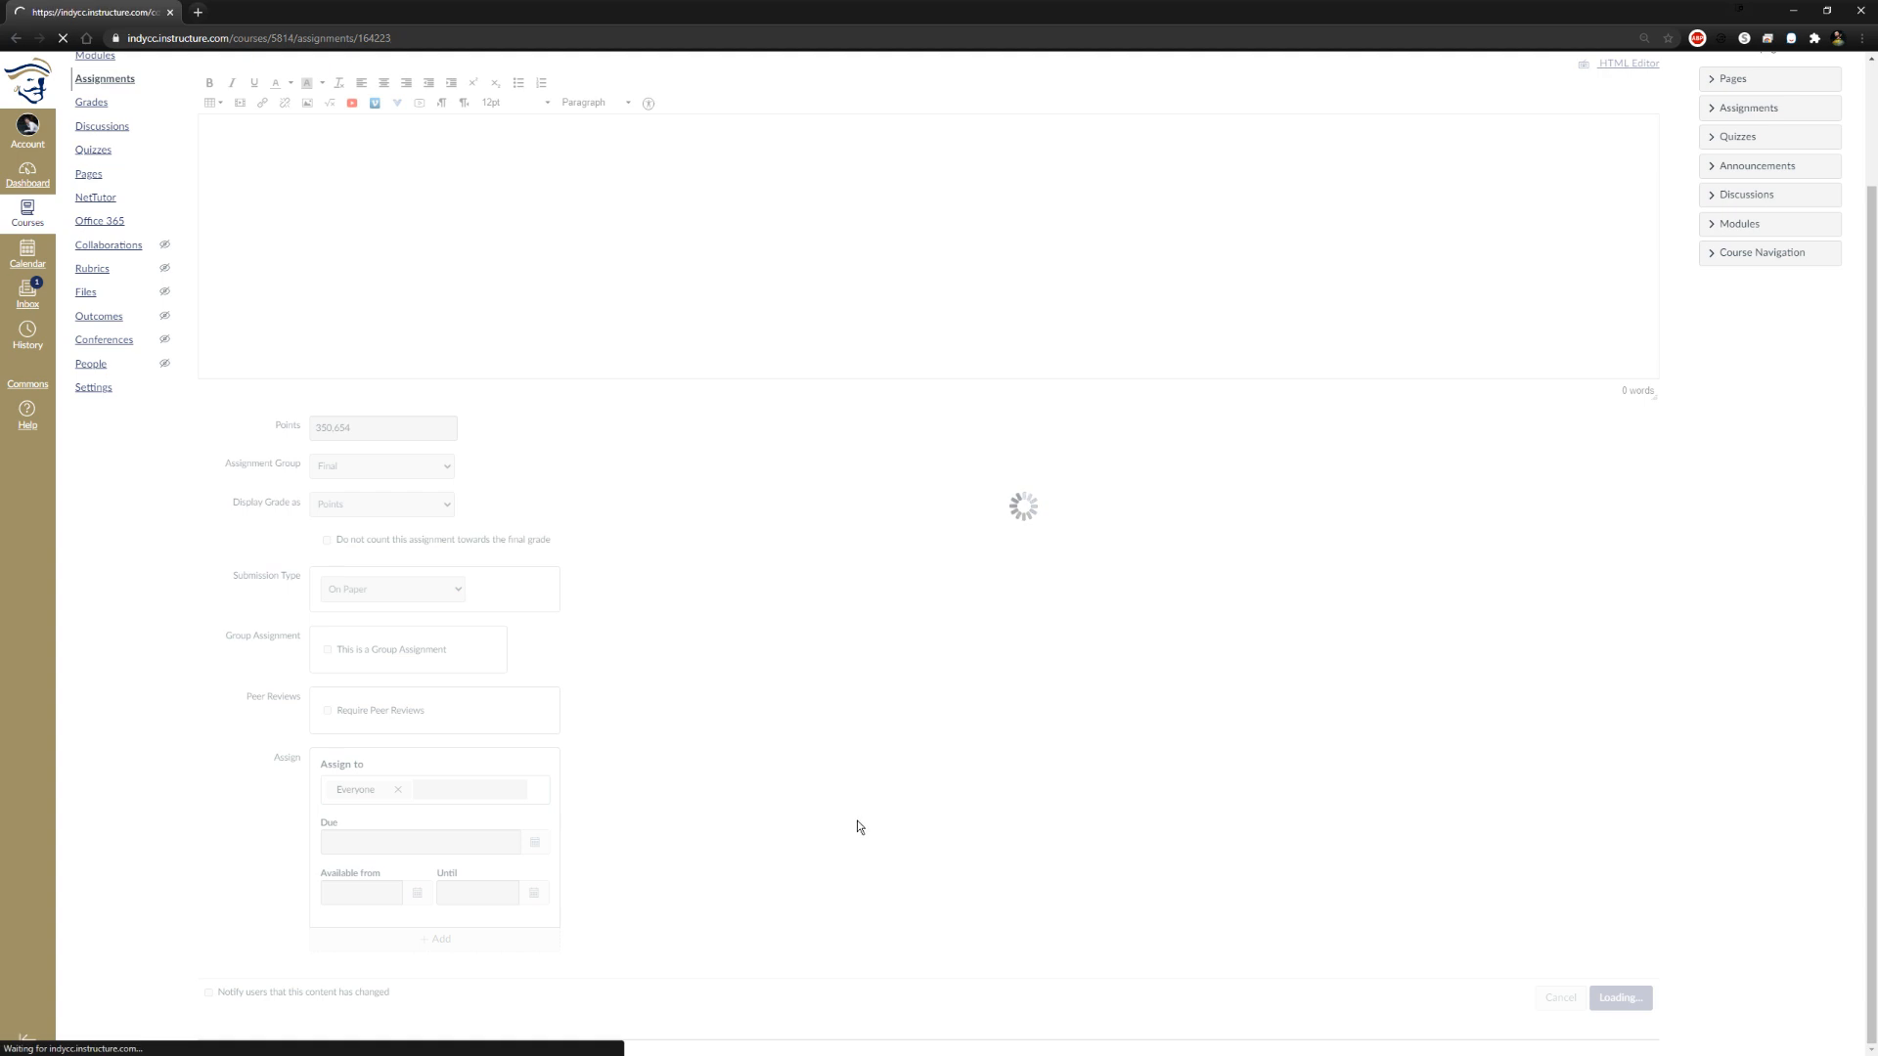
drag(316, 240, 377, 244)
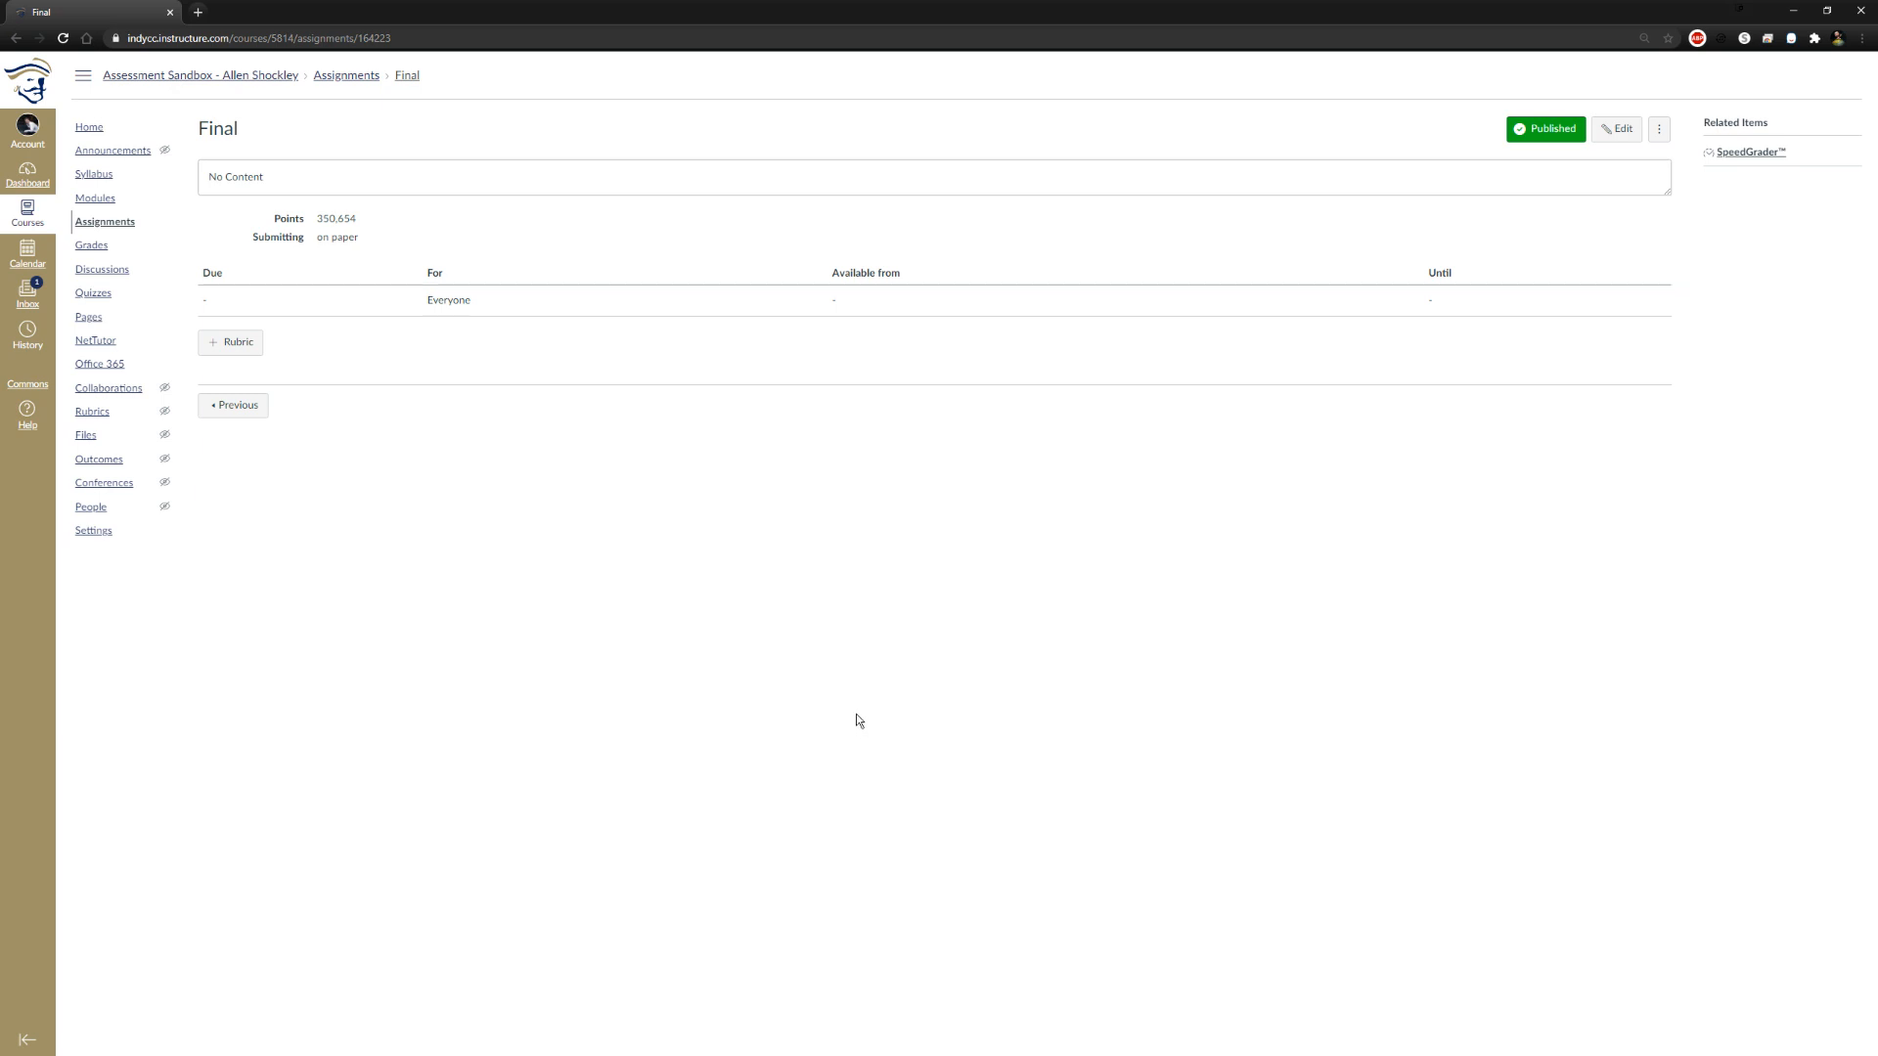
Review the course details and the home page, including how the home page appears in Student View
click(98, 534)
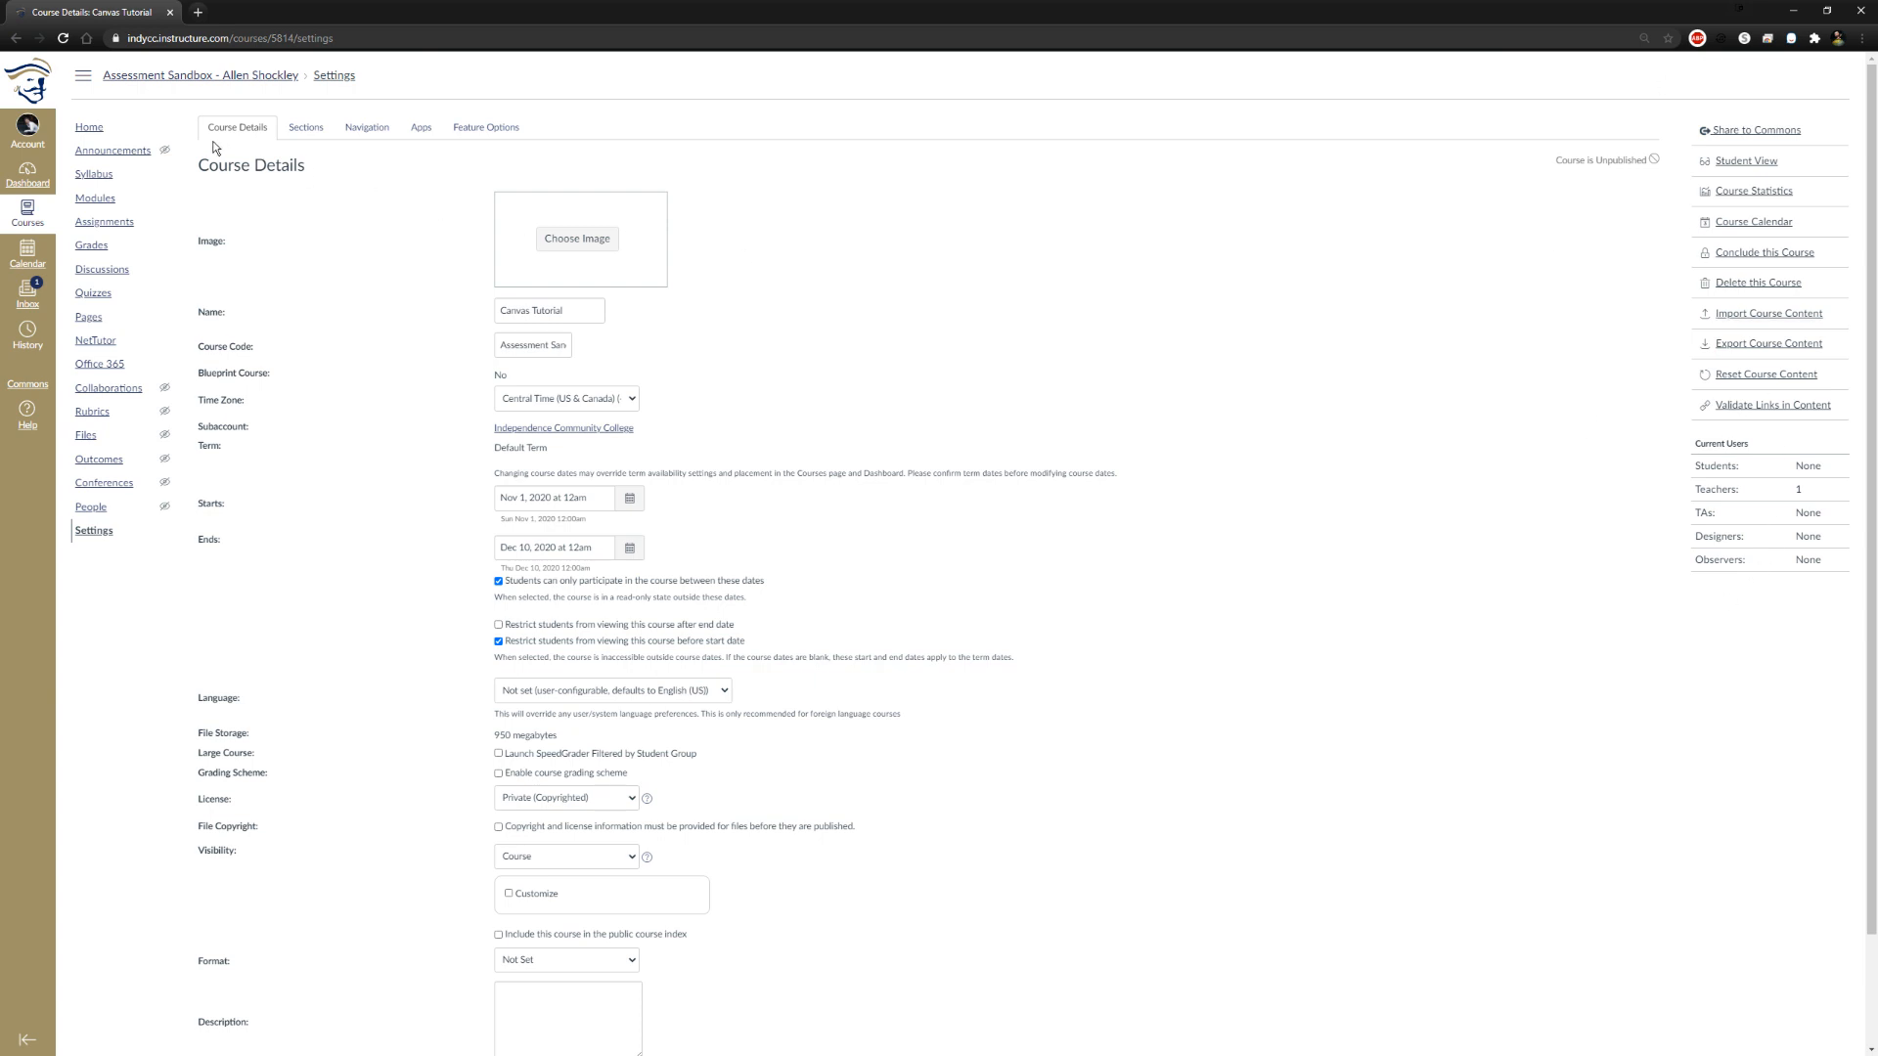
click(89, 130)
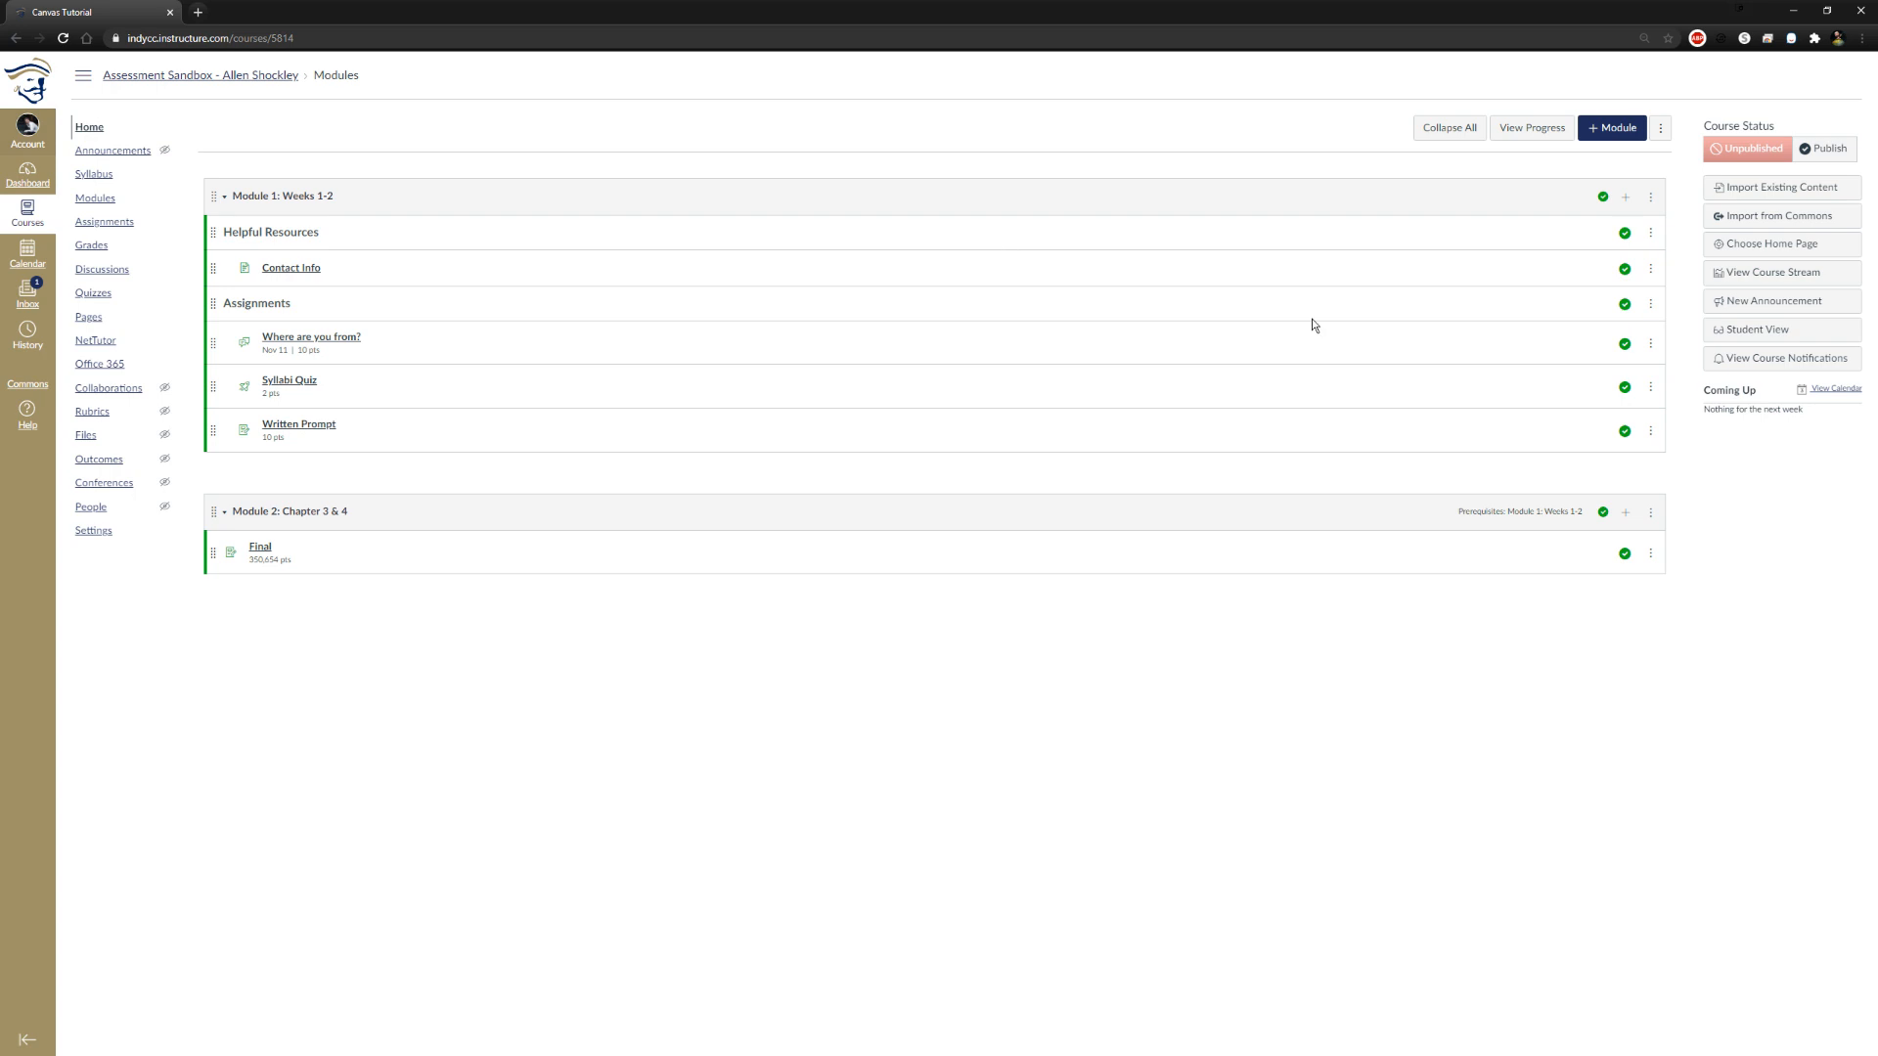
click(1757, 330)
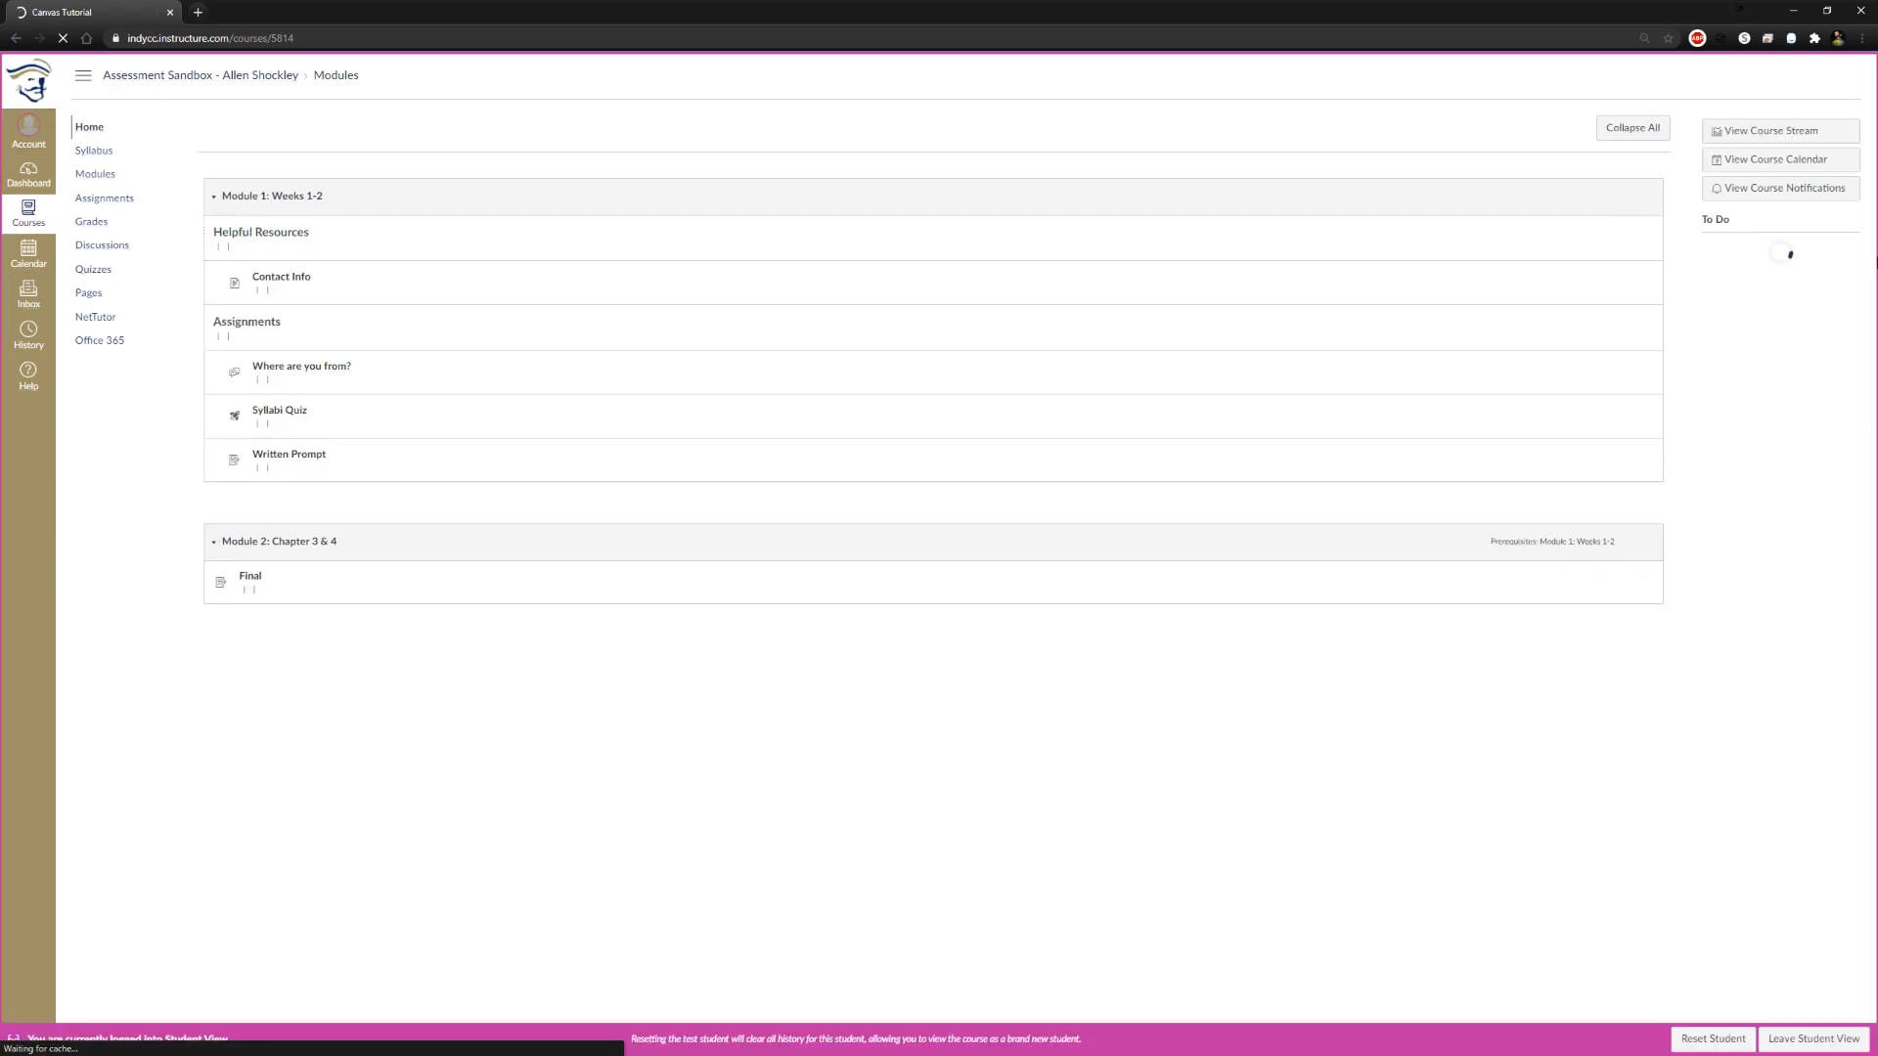
click(1814, 1039)
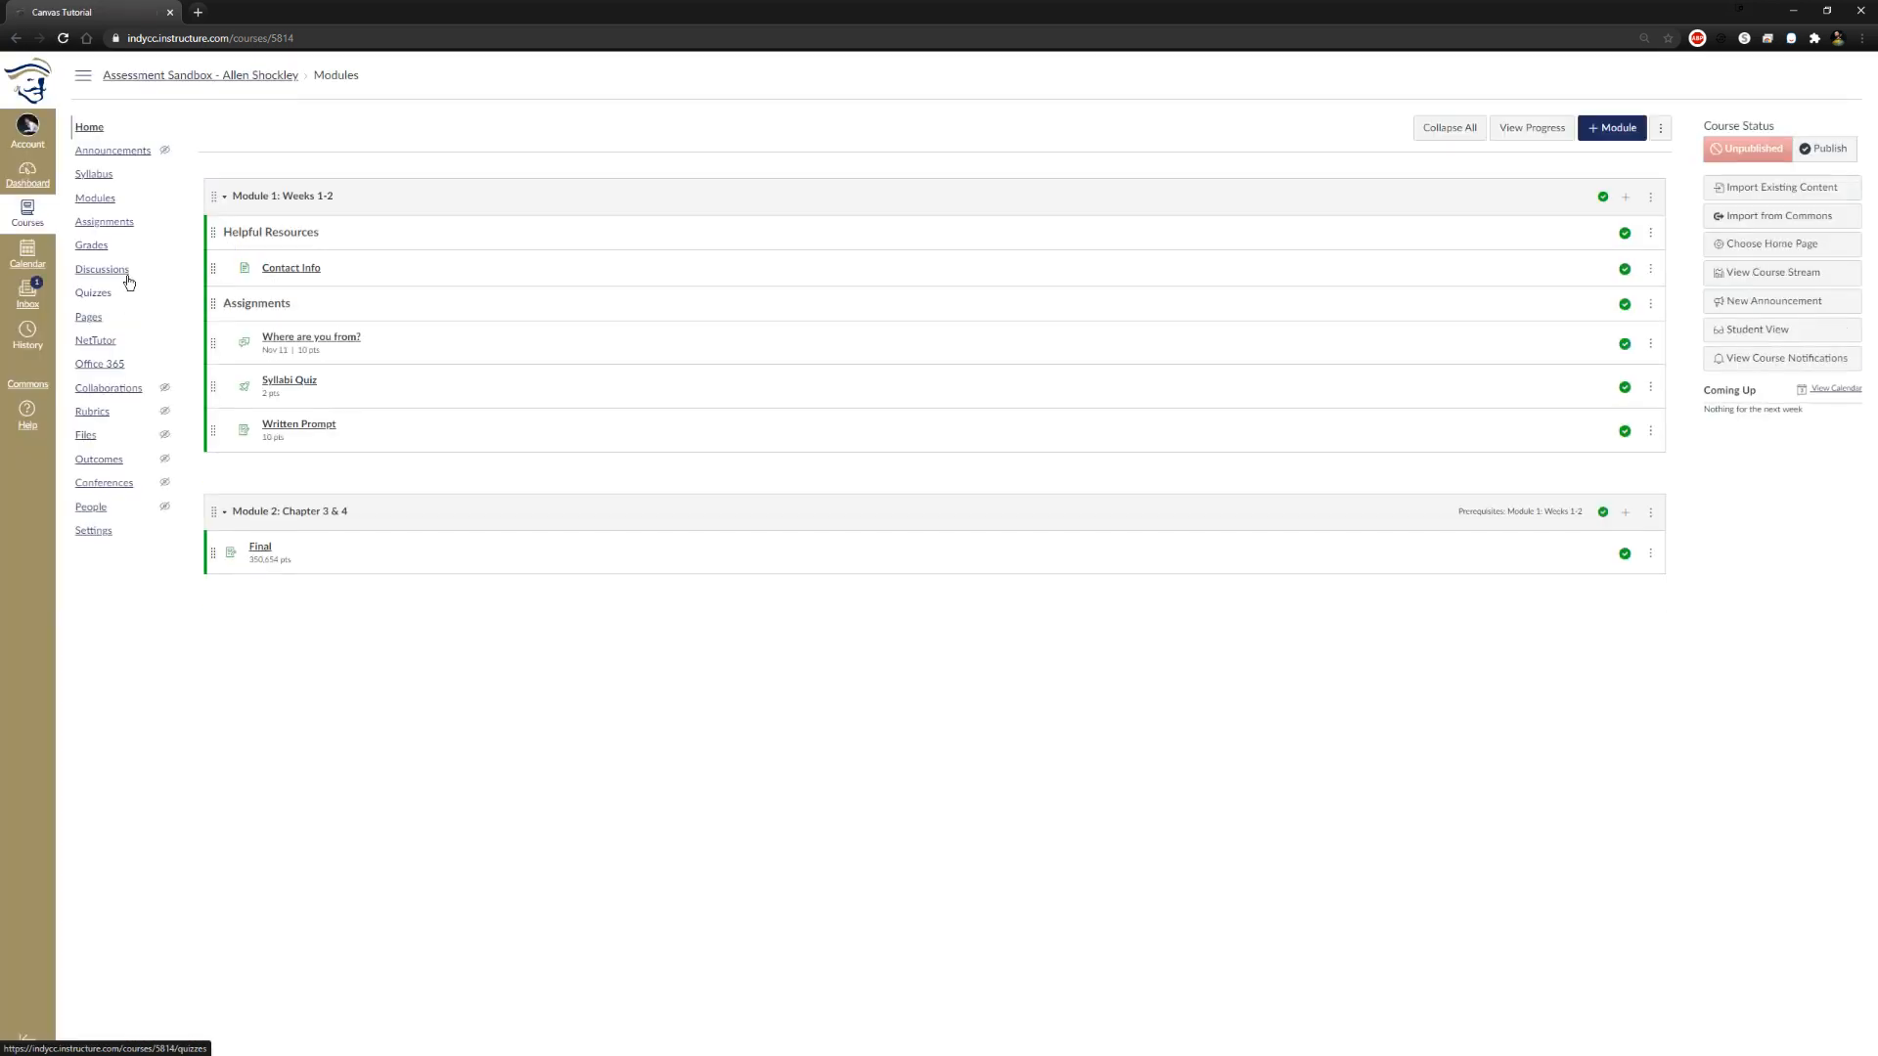
Review the course's pages list, its modules page and the navigation items in the course settings
click(99, 534)
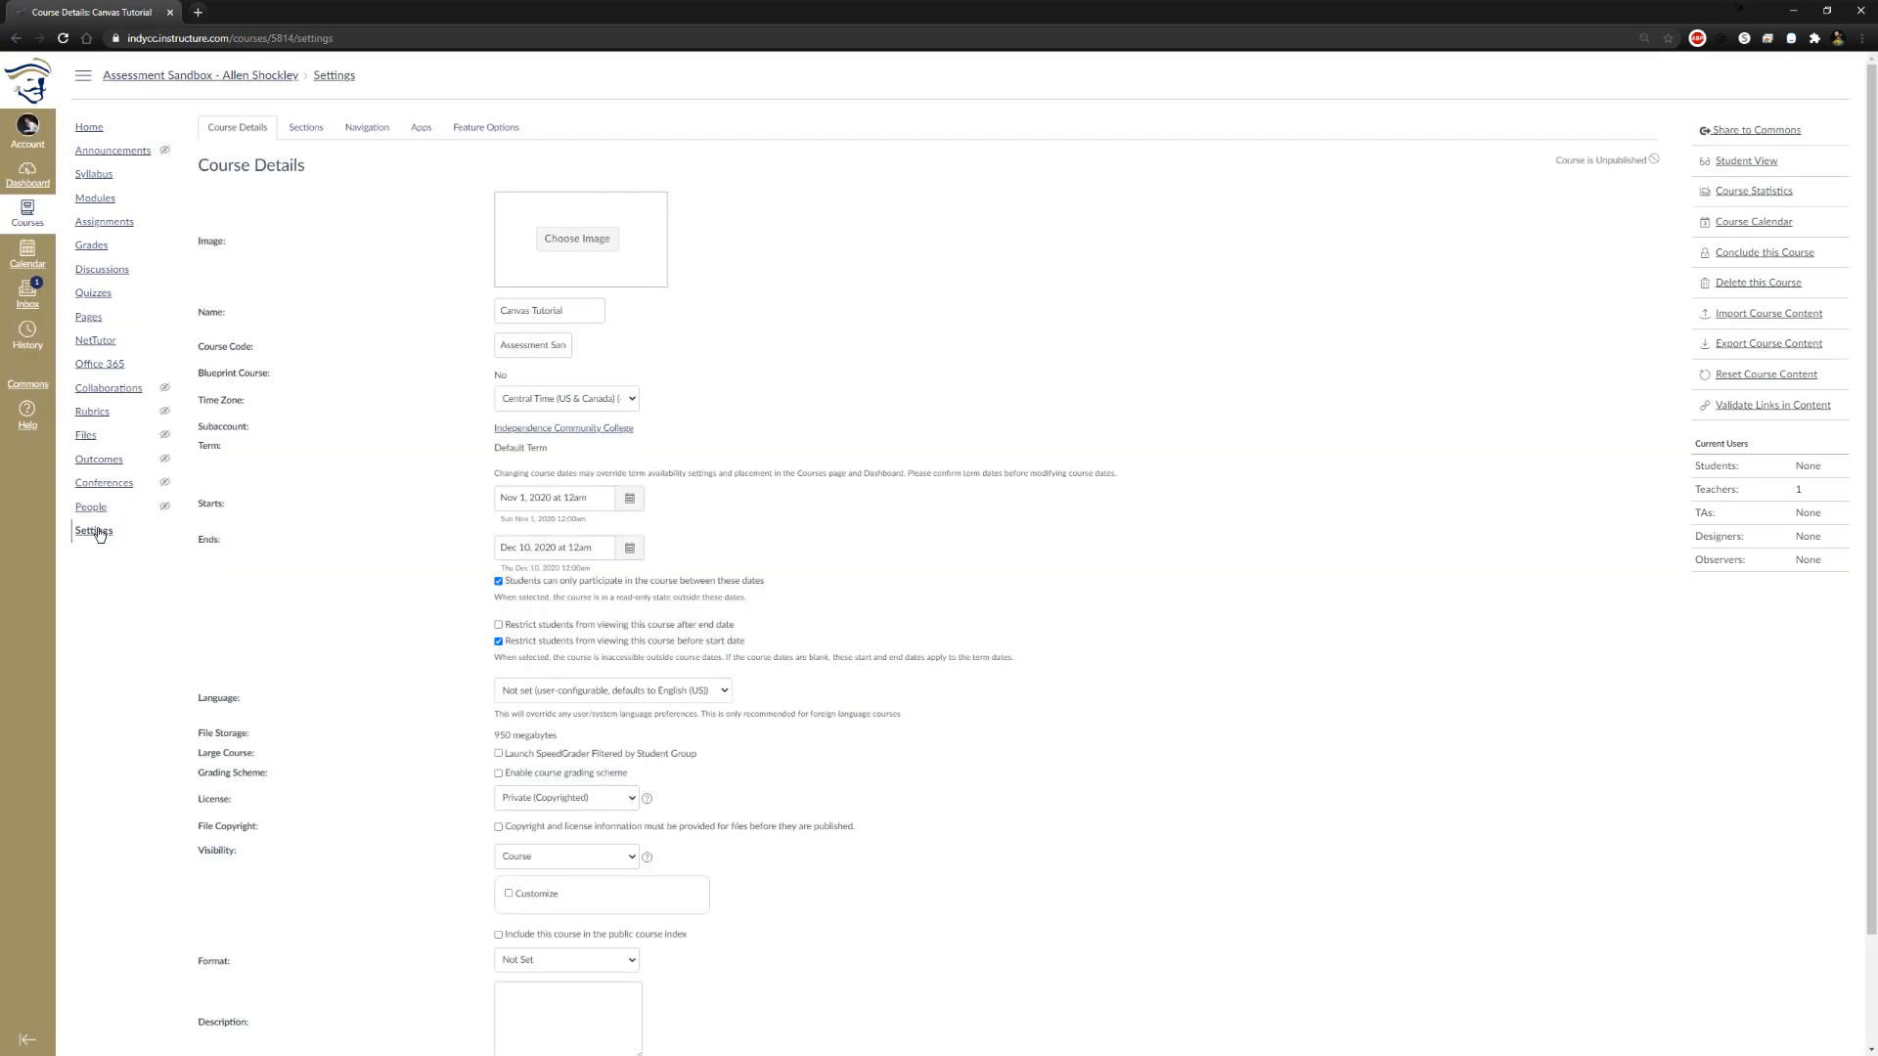
click(88, 319)
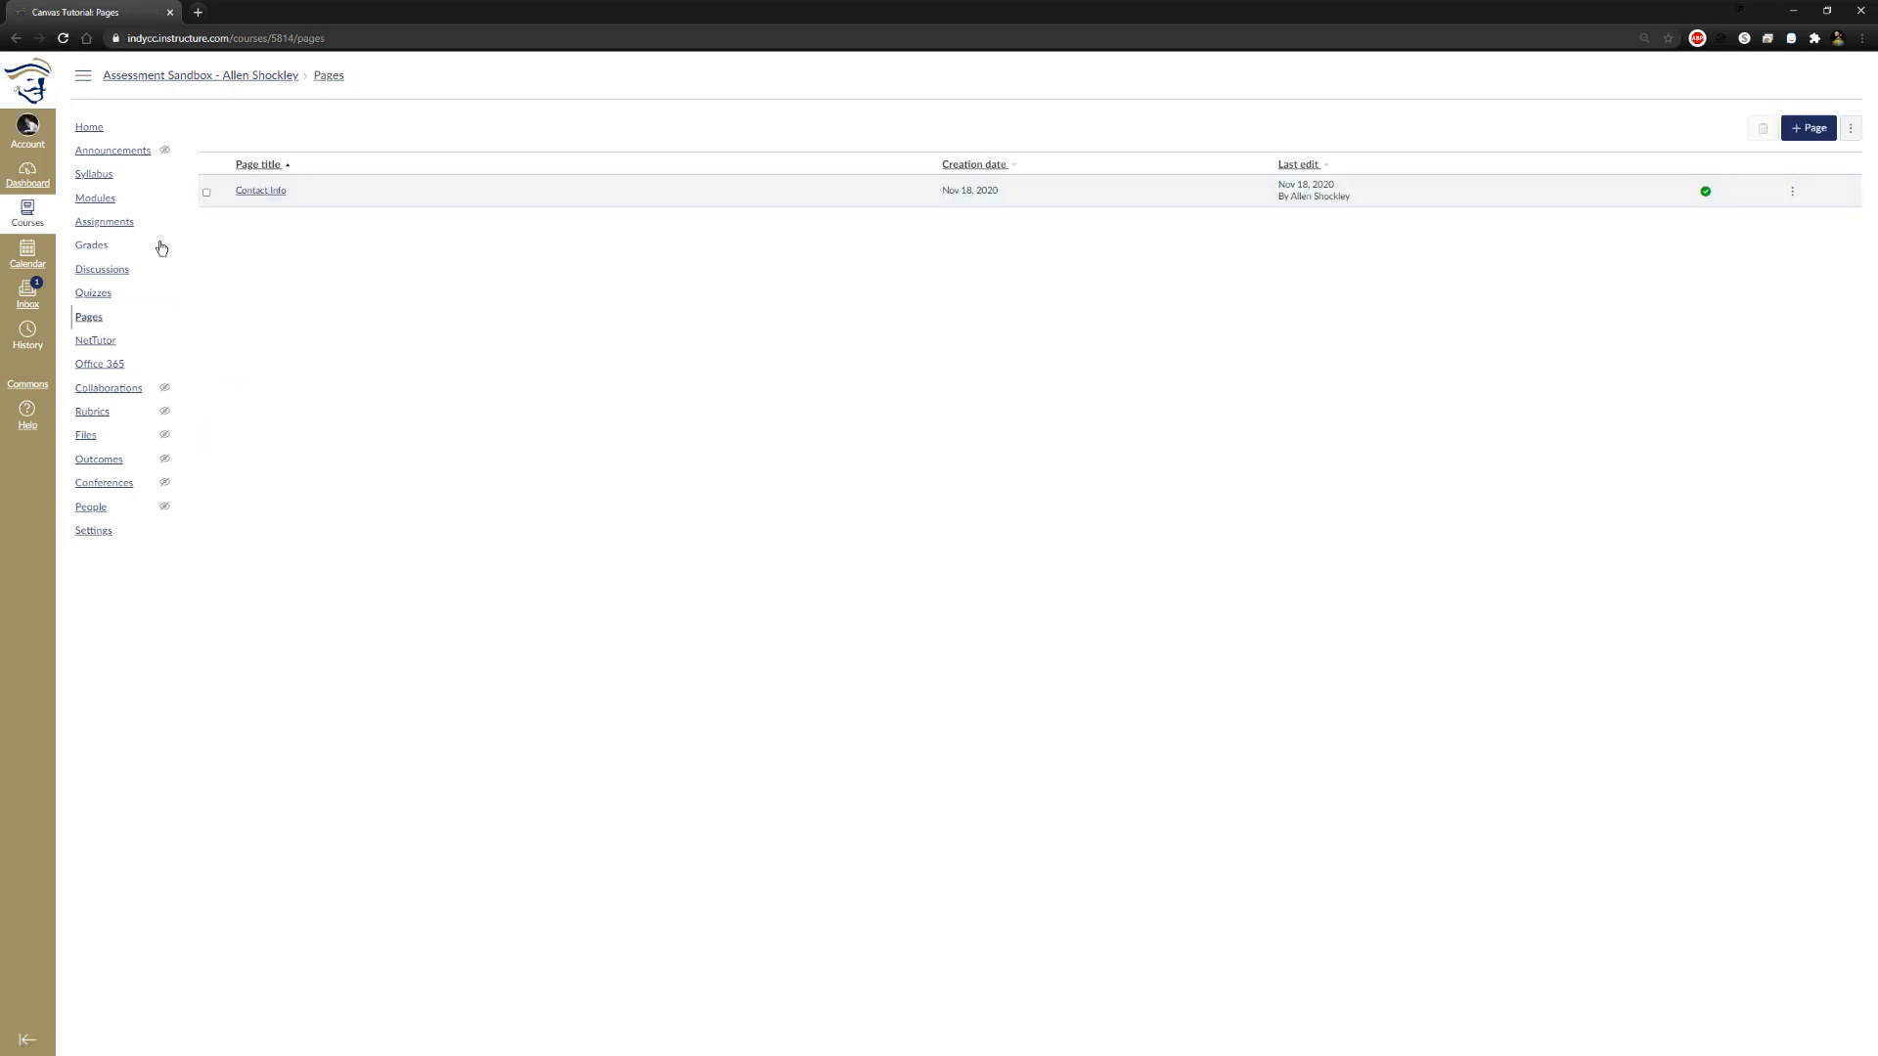
click(87, 198)
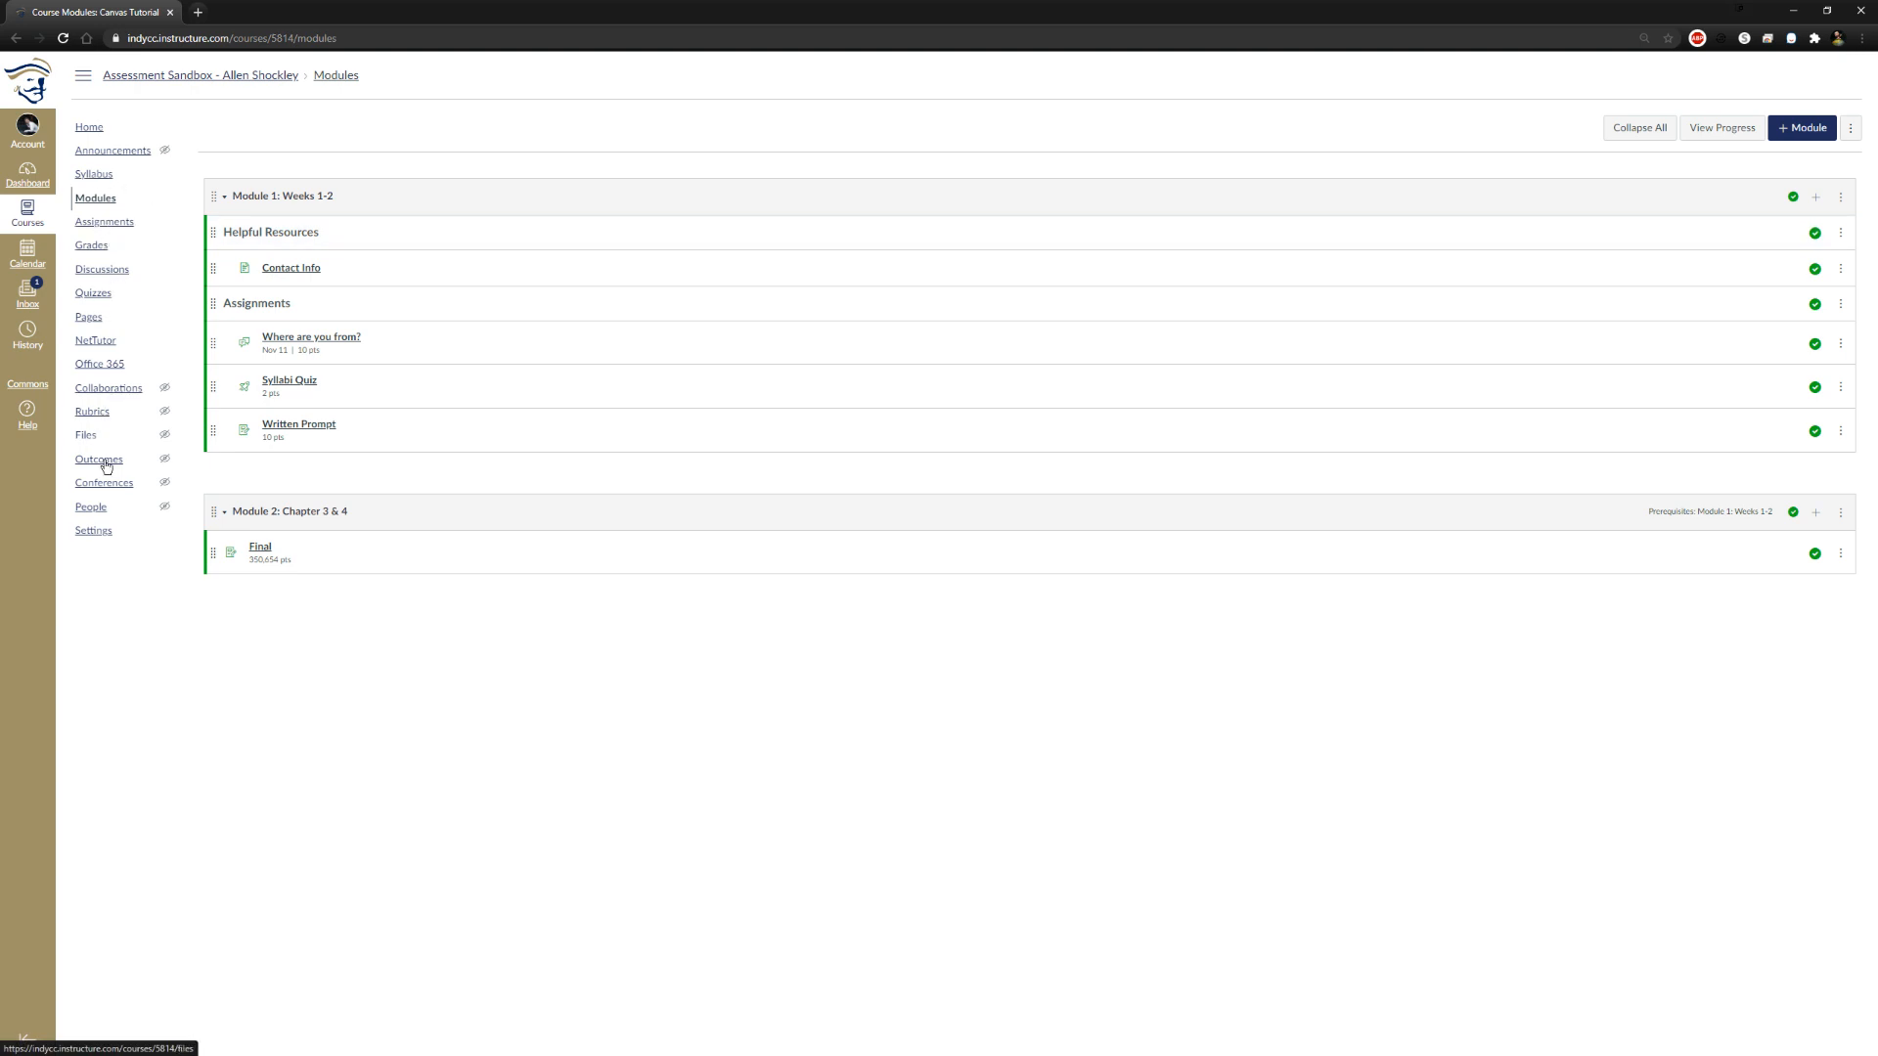
click(103, 531)
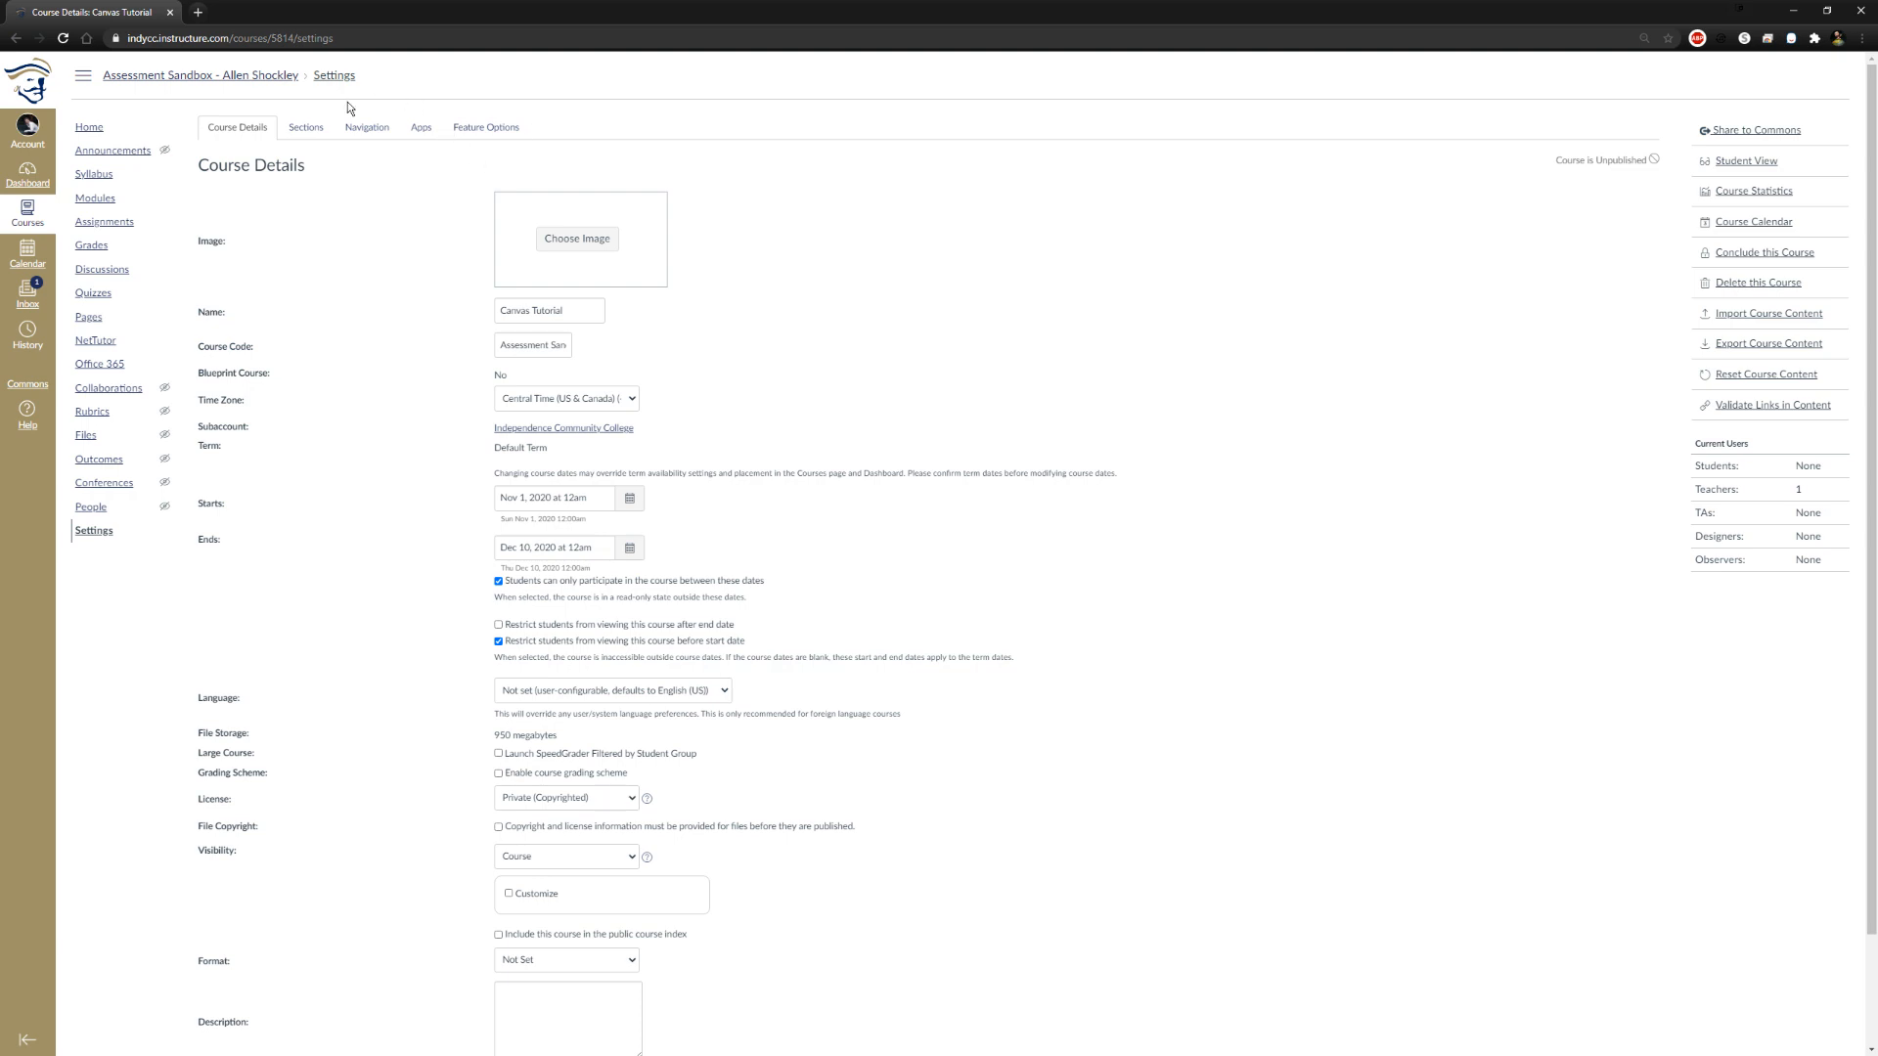
click(354, 128)
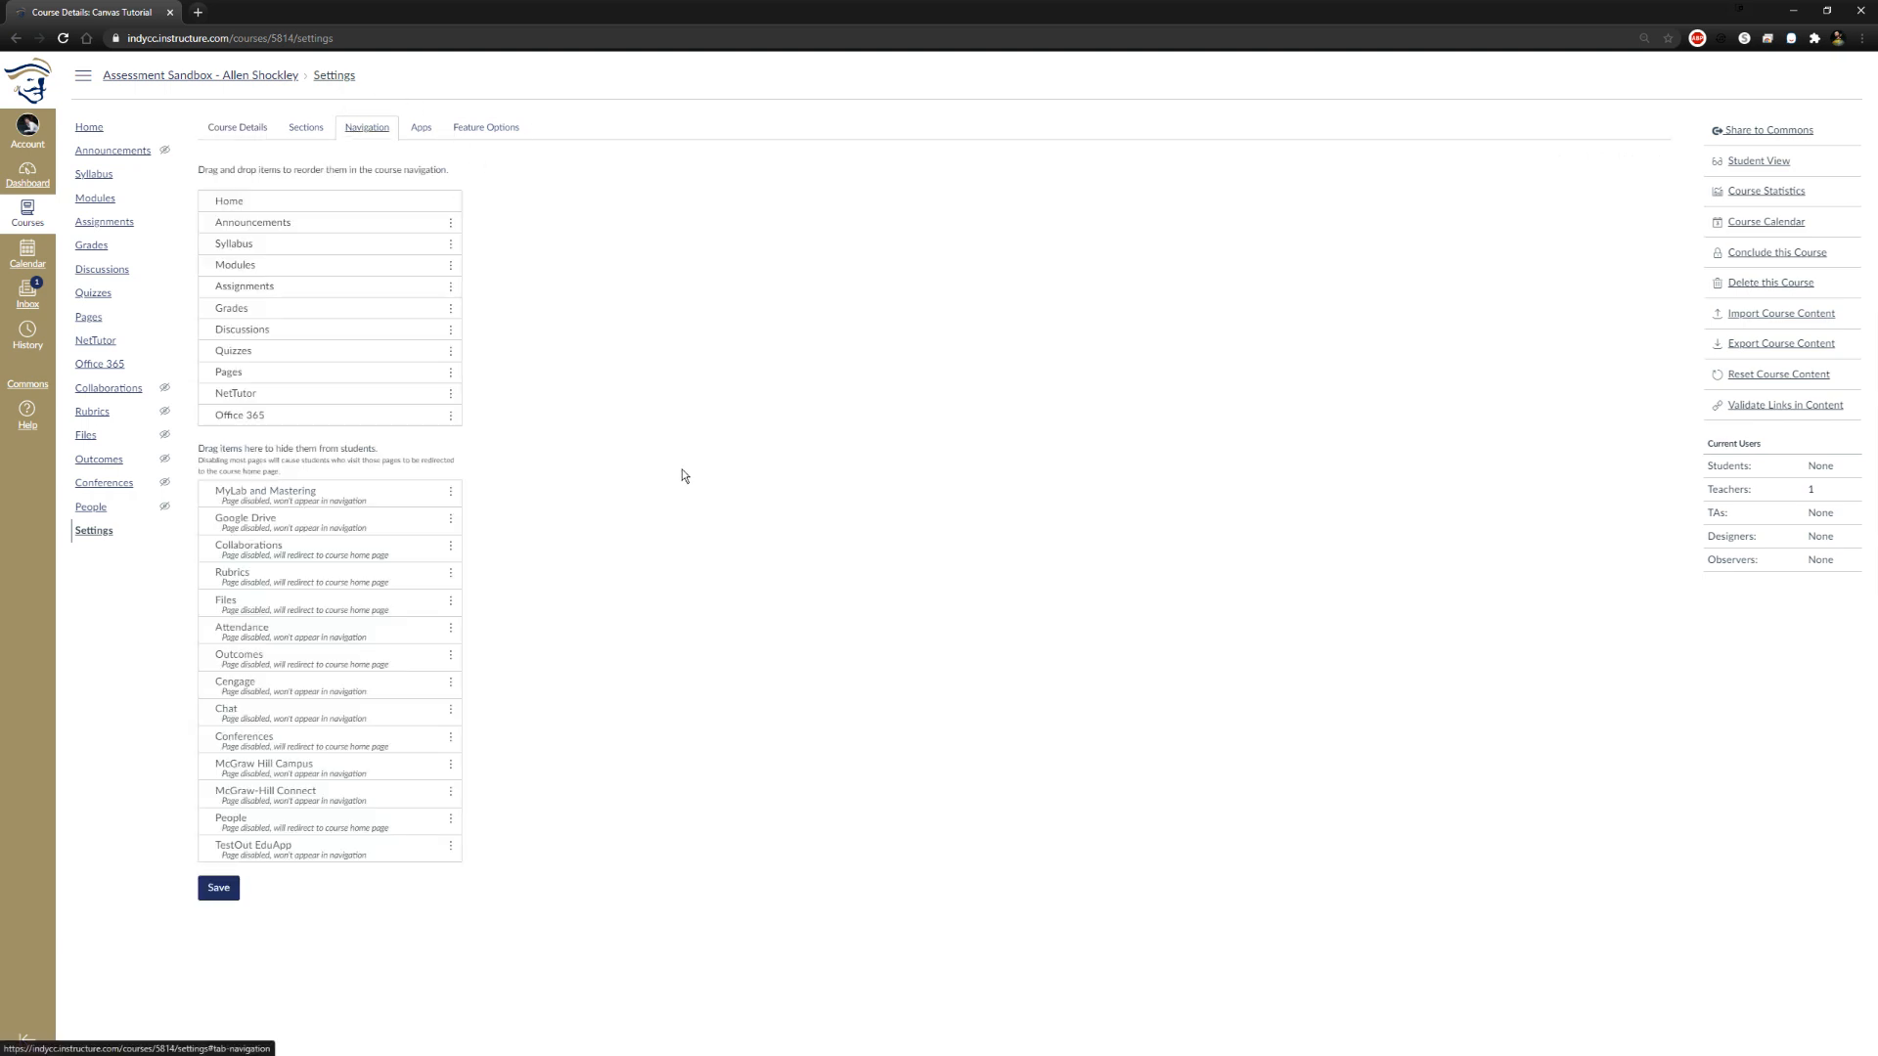
Enable the Quiz Log Auditing feature option for the course and read its description
click(491, 131)
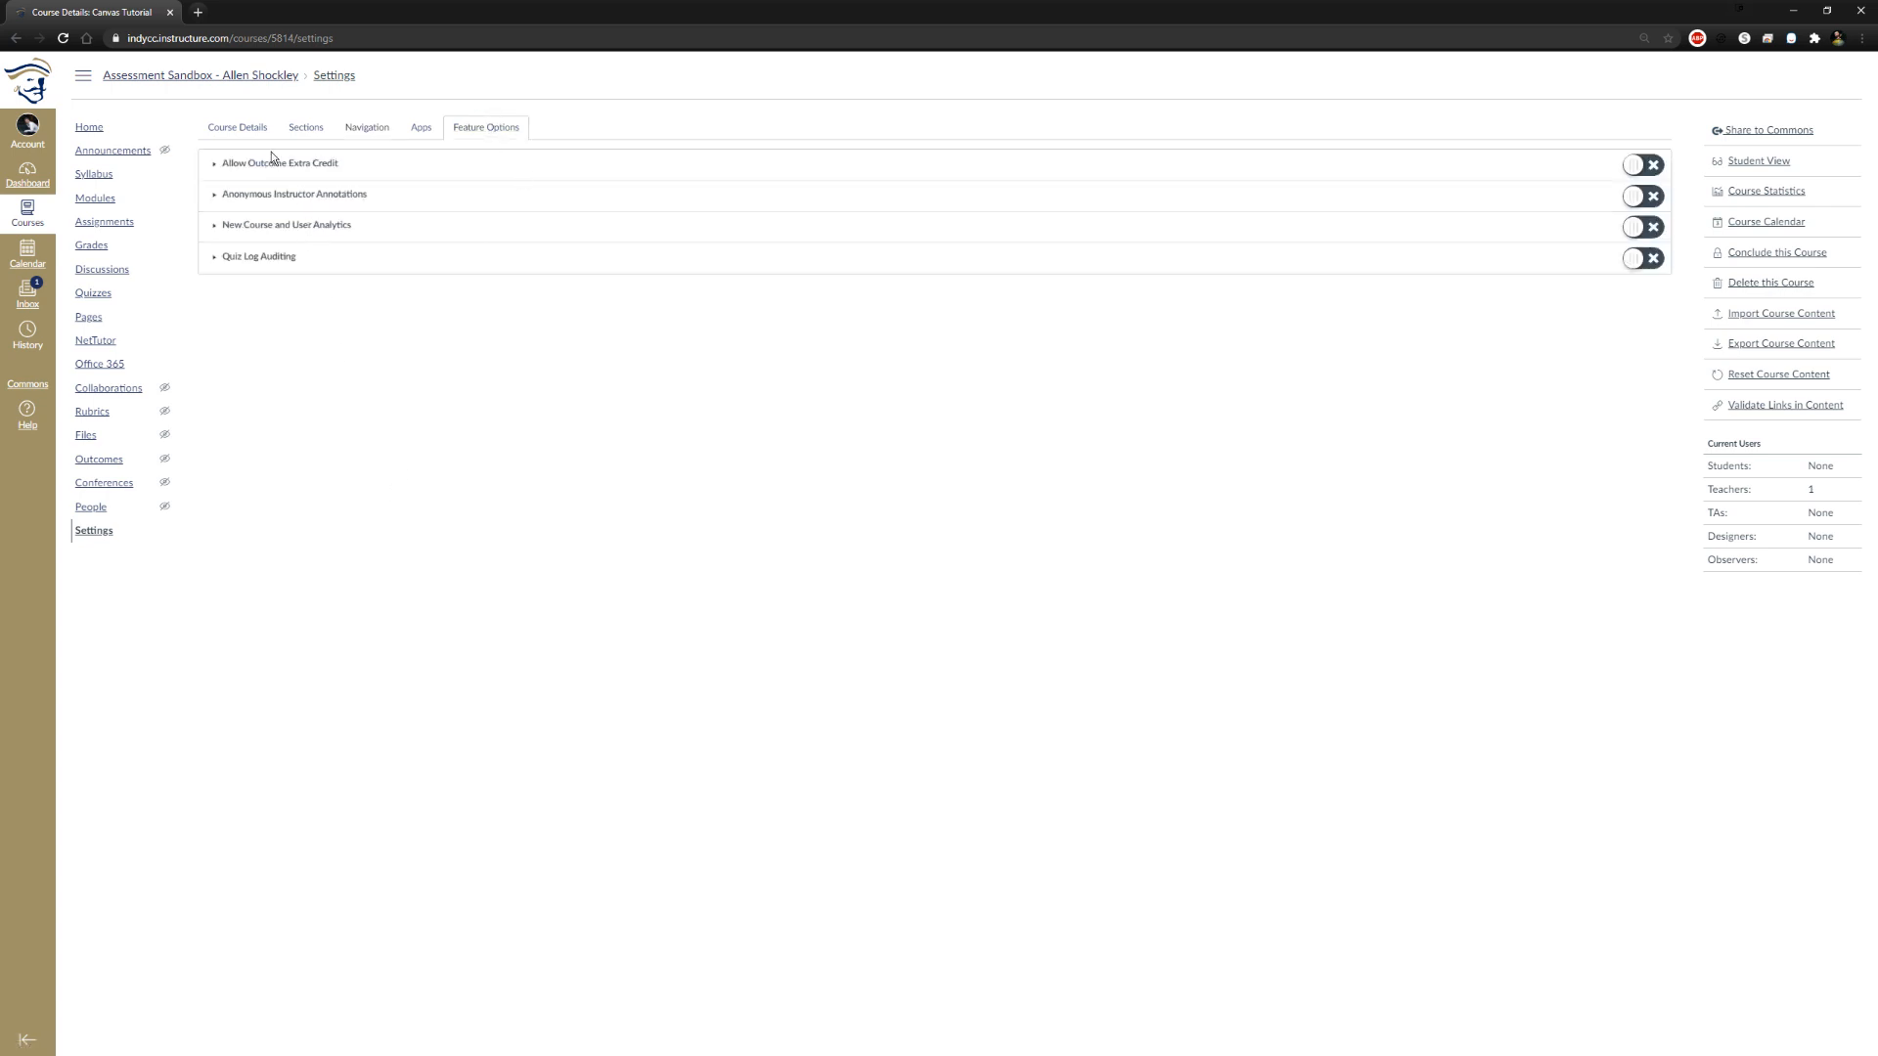
click(217, 168)
click(221, 167)
click(1640, 261)
click(214, 260)
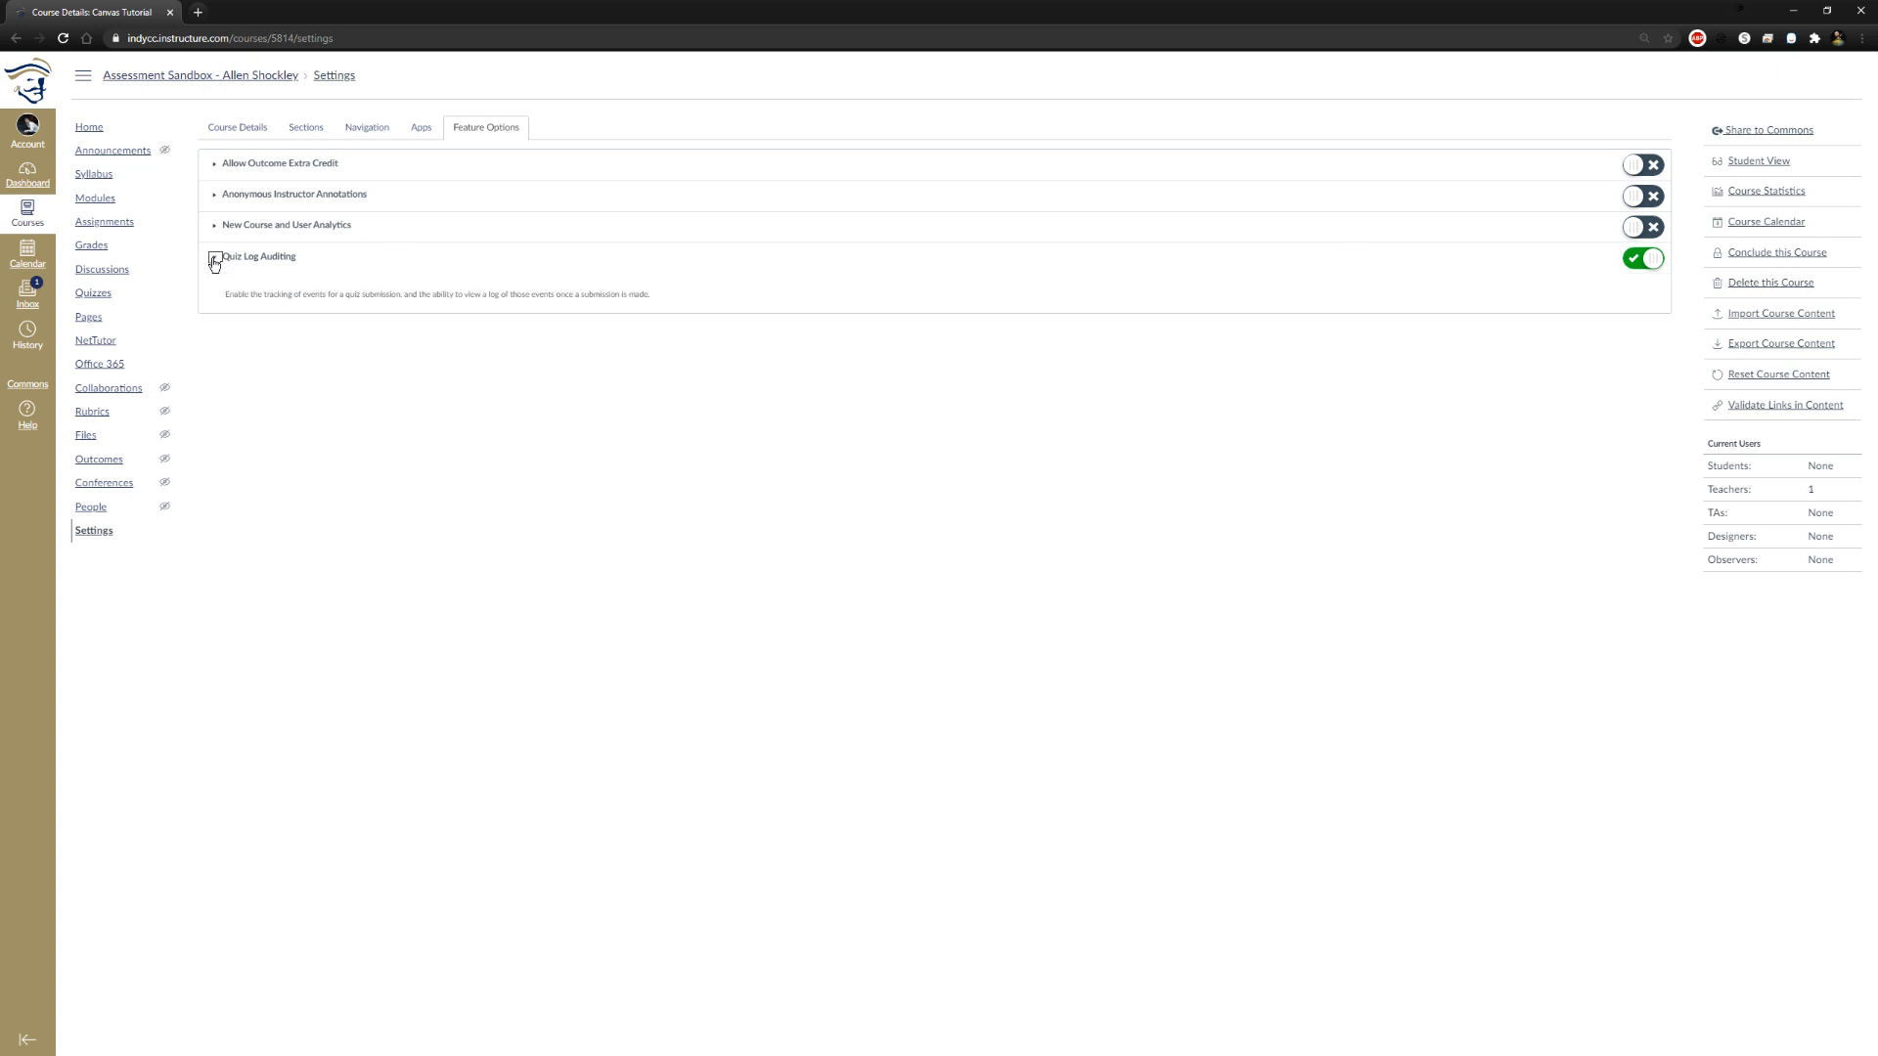
click(291, 407)
drag(224, 297, 664, 295)
click(664, 296)
click(215, 257)
Read the descriptions of the New Course and User Analytics, Anonymous Instructor Annotations and Allow Outcome Extra Credit feature options
click(216, 226)
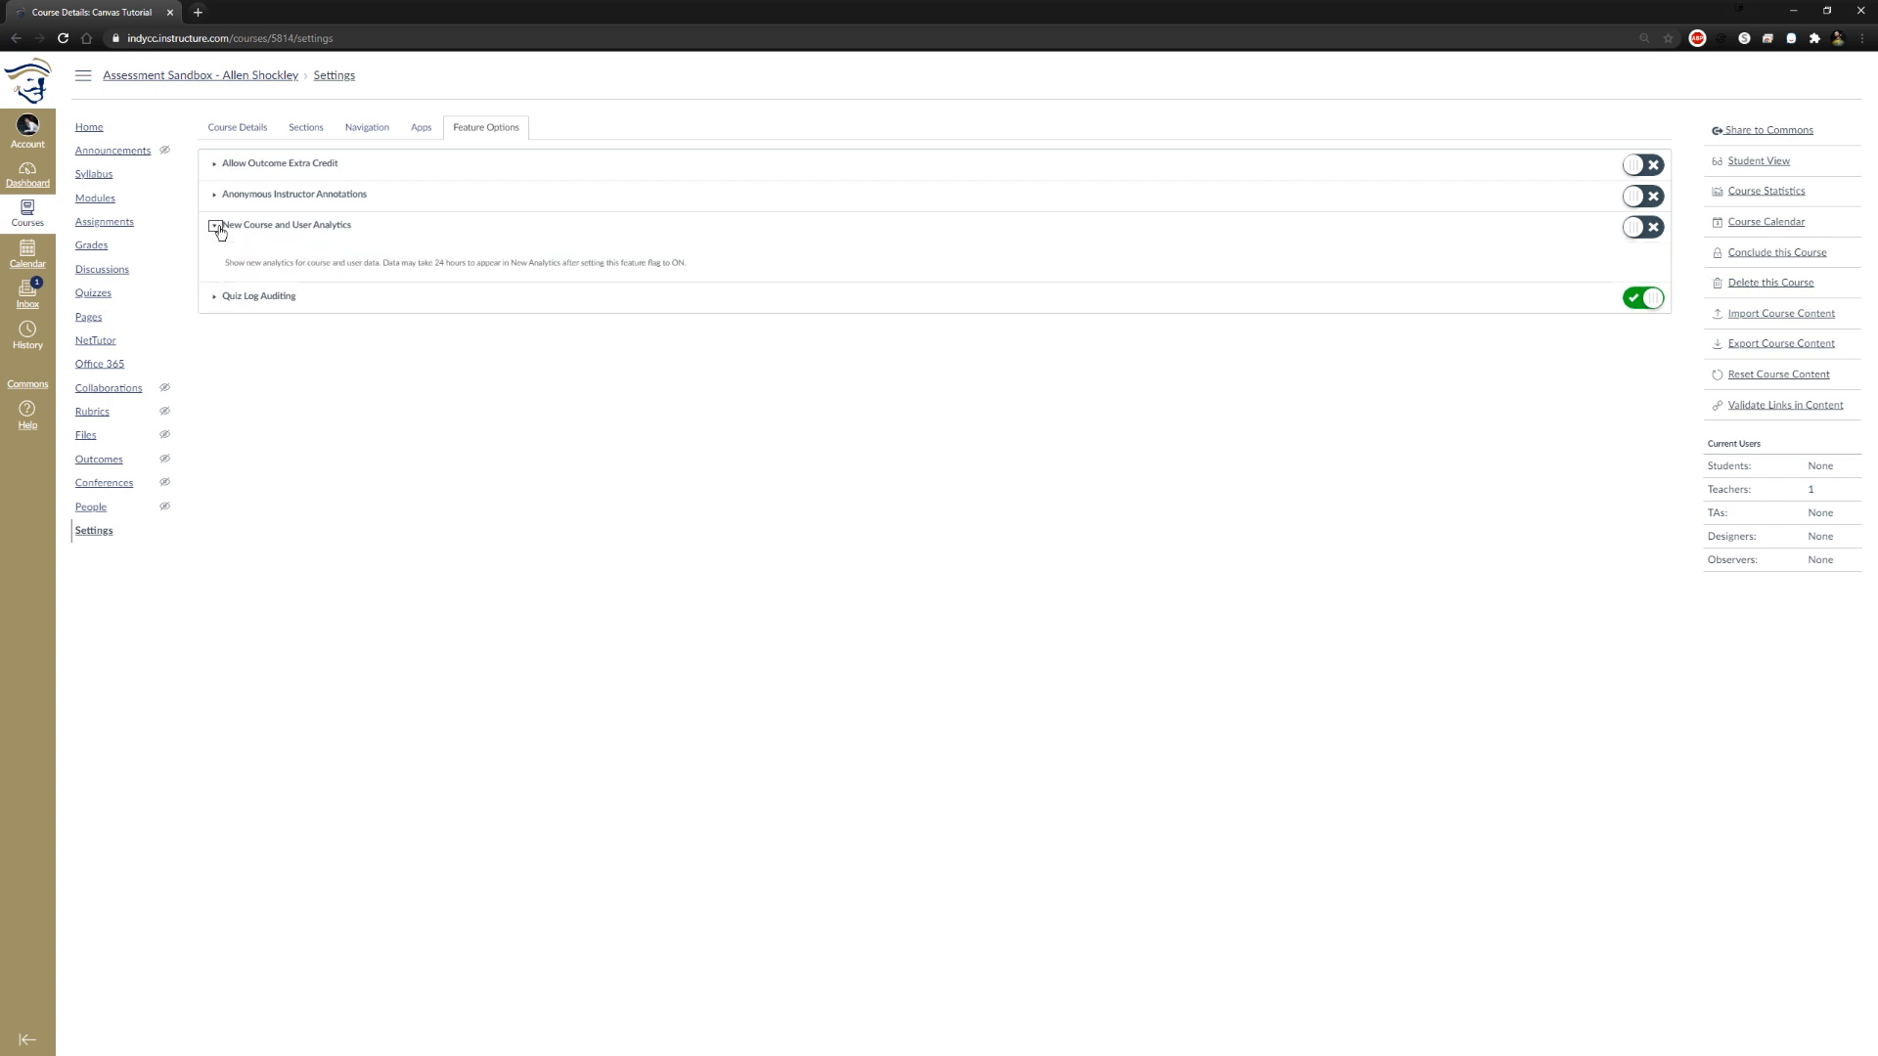
click(218, 228)
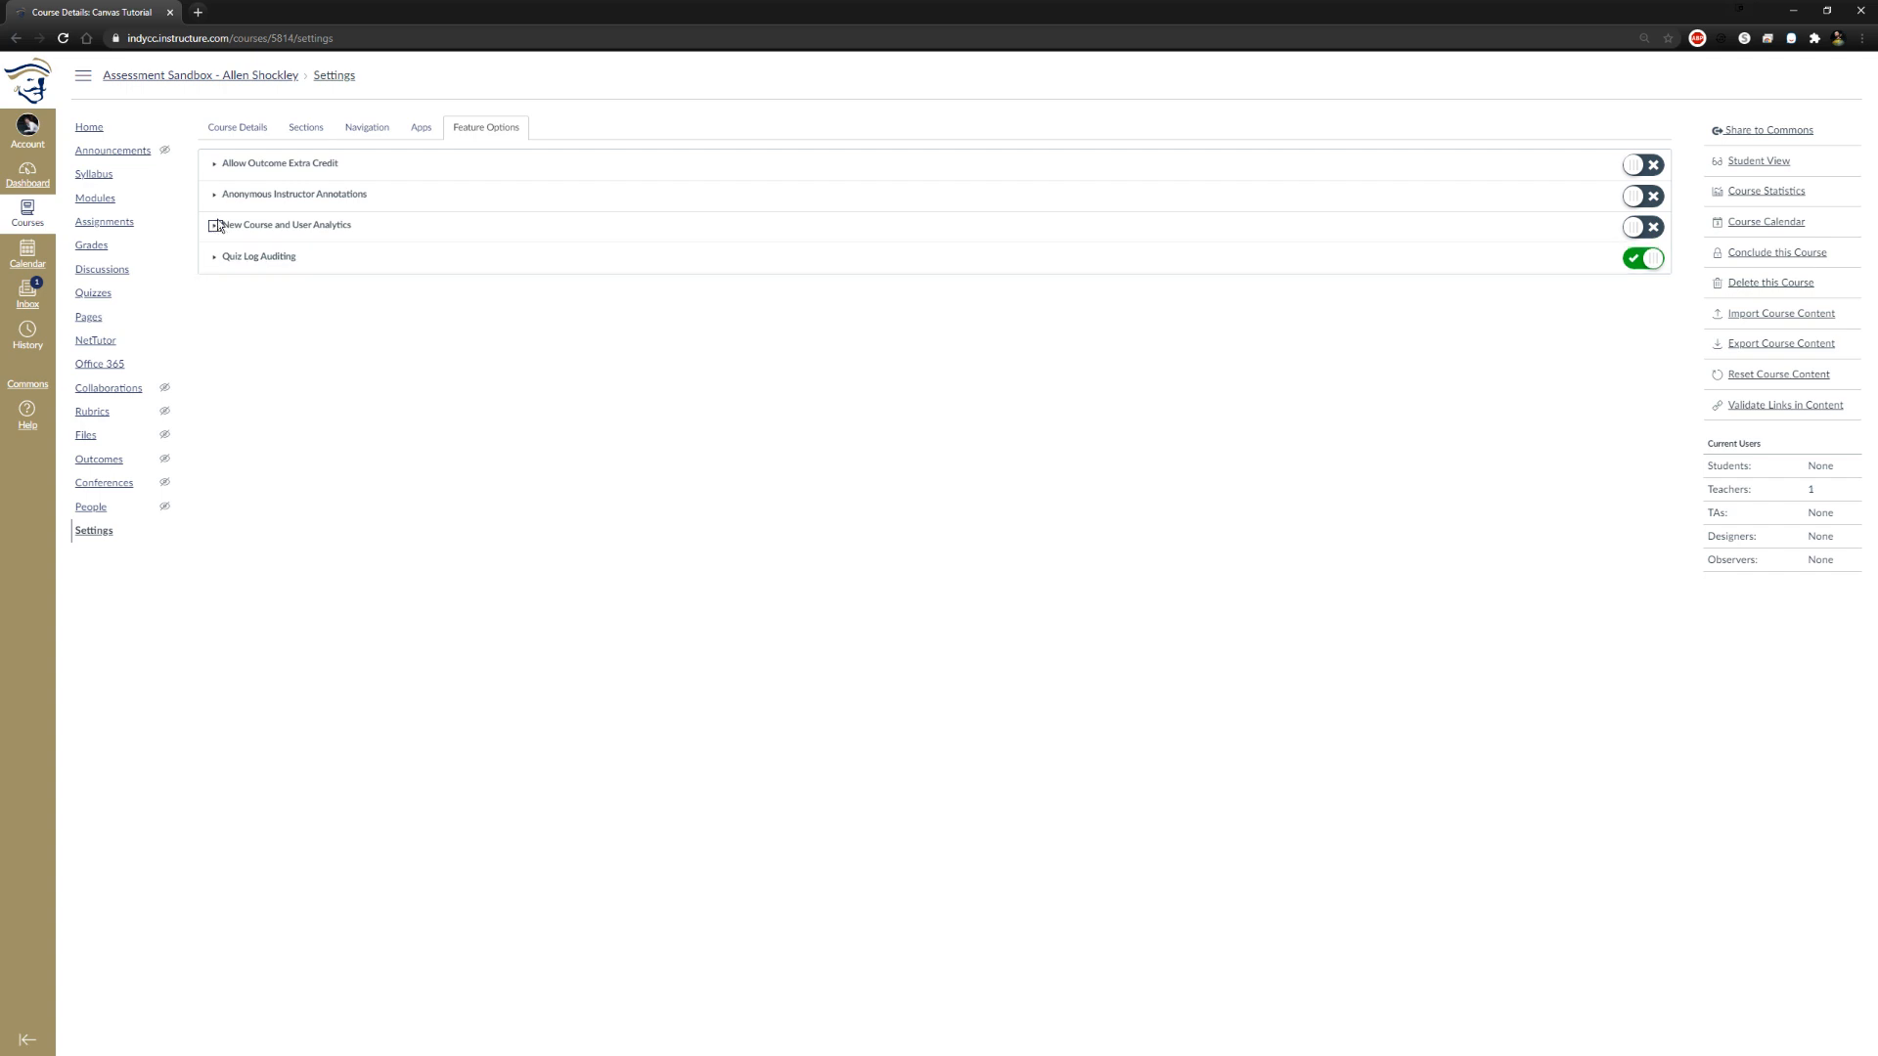
click(214, 201)
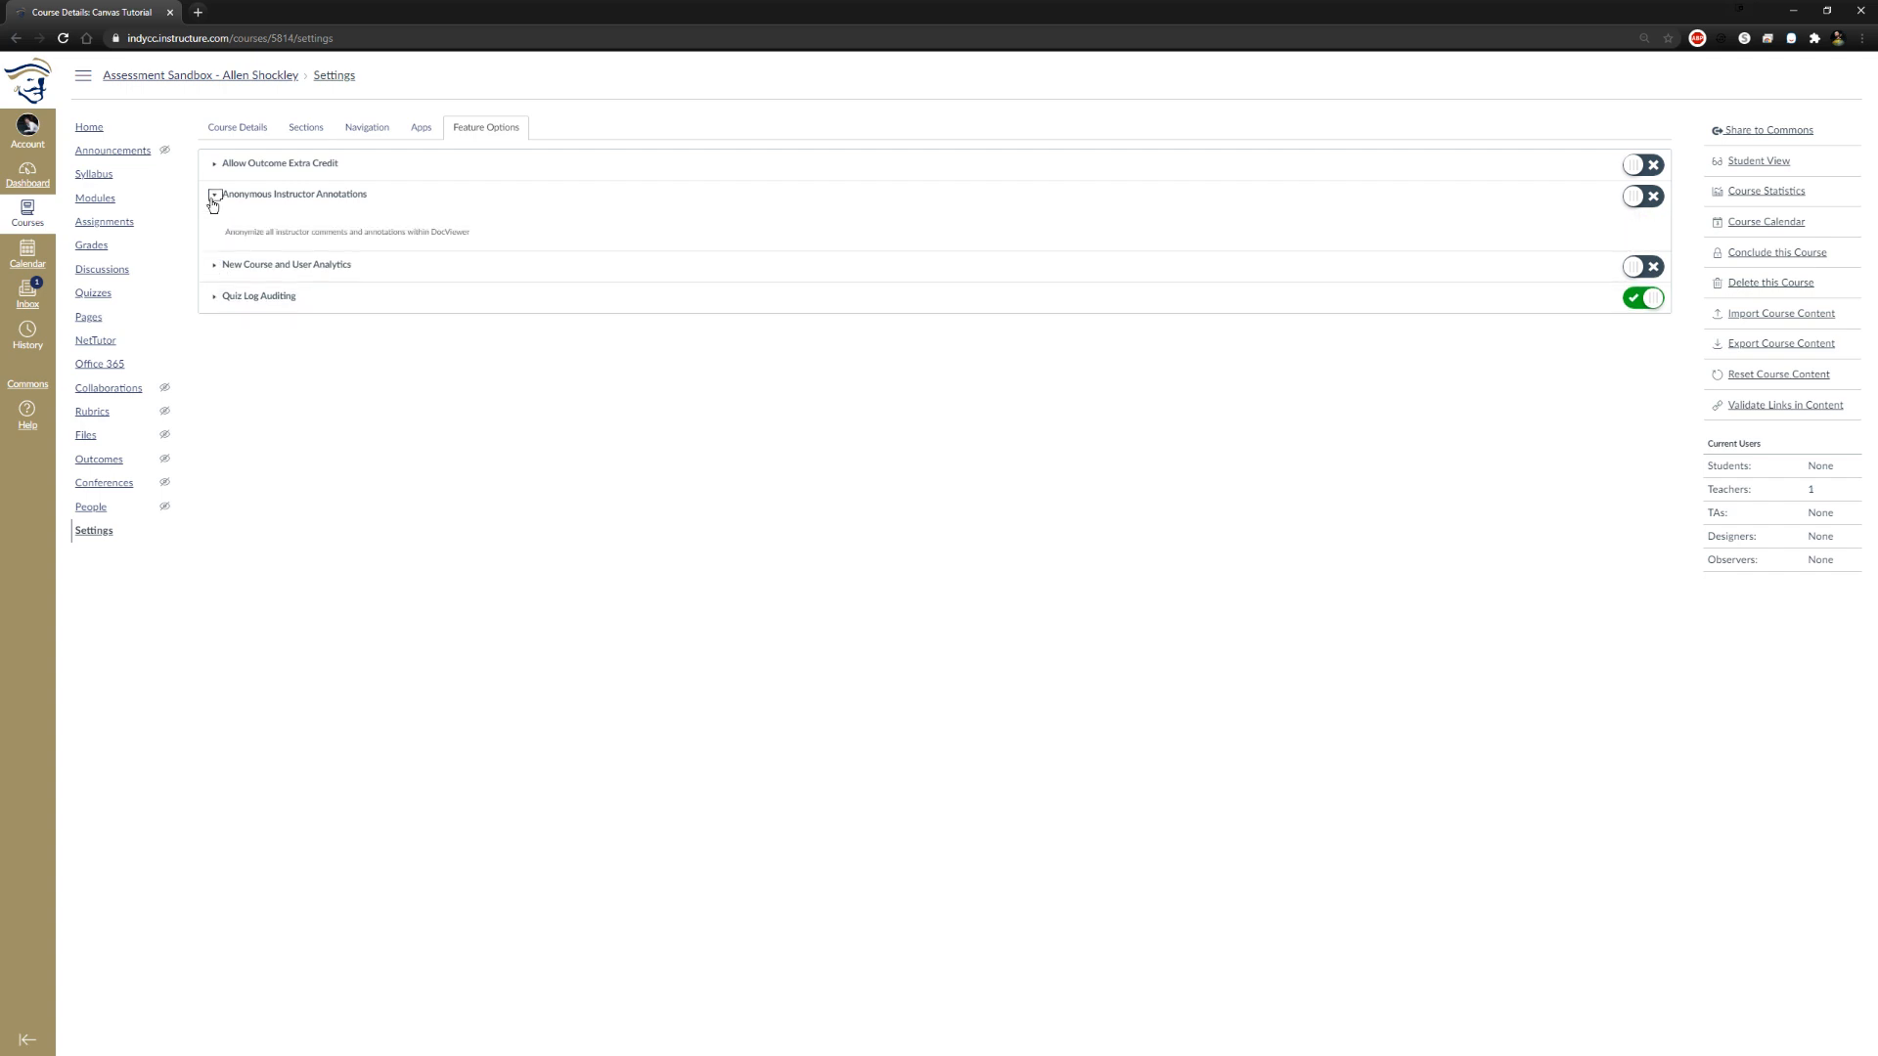
click(214, 198)
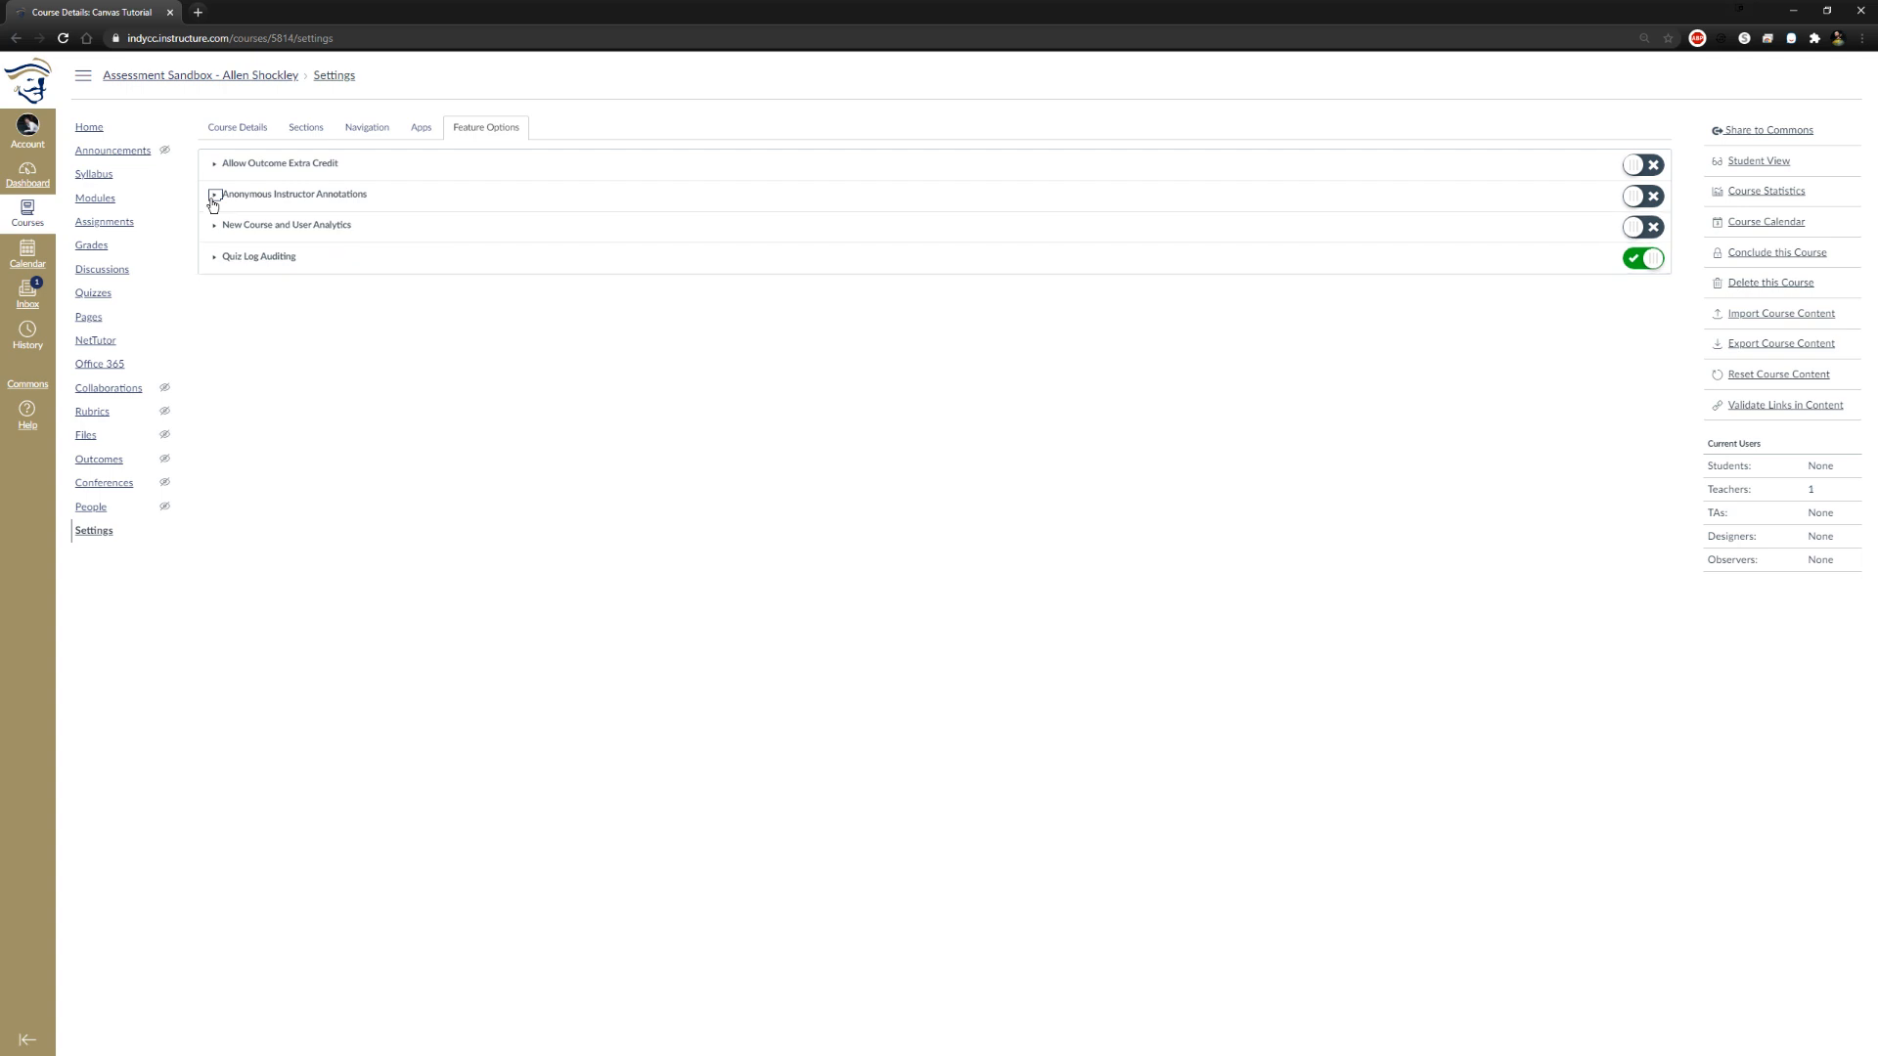
click(216, 167)
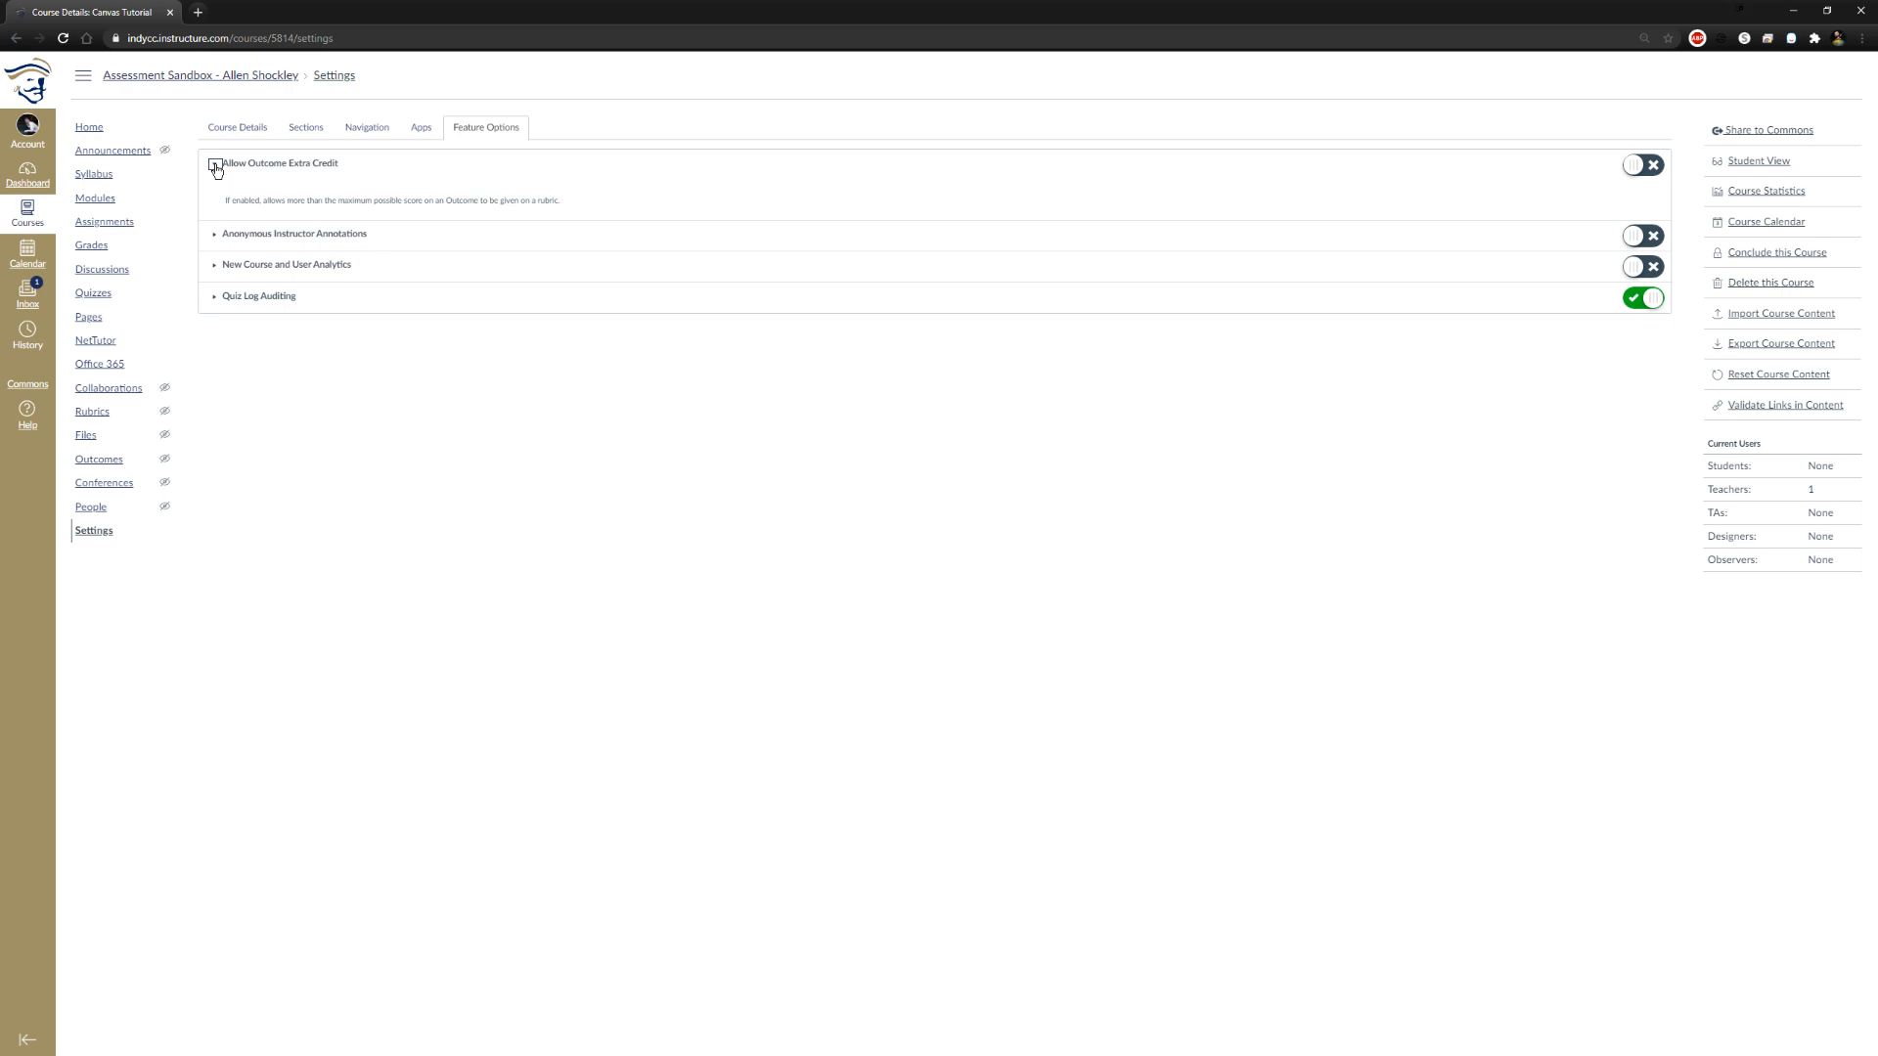
click(216, 165)
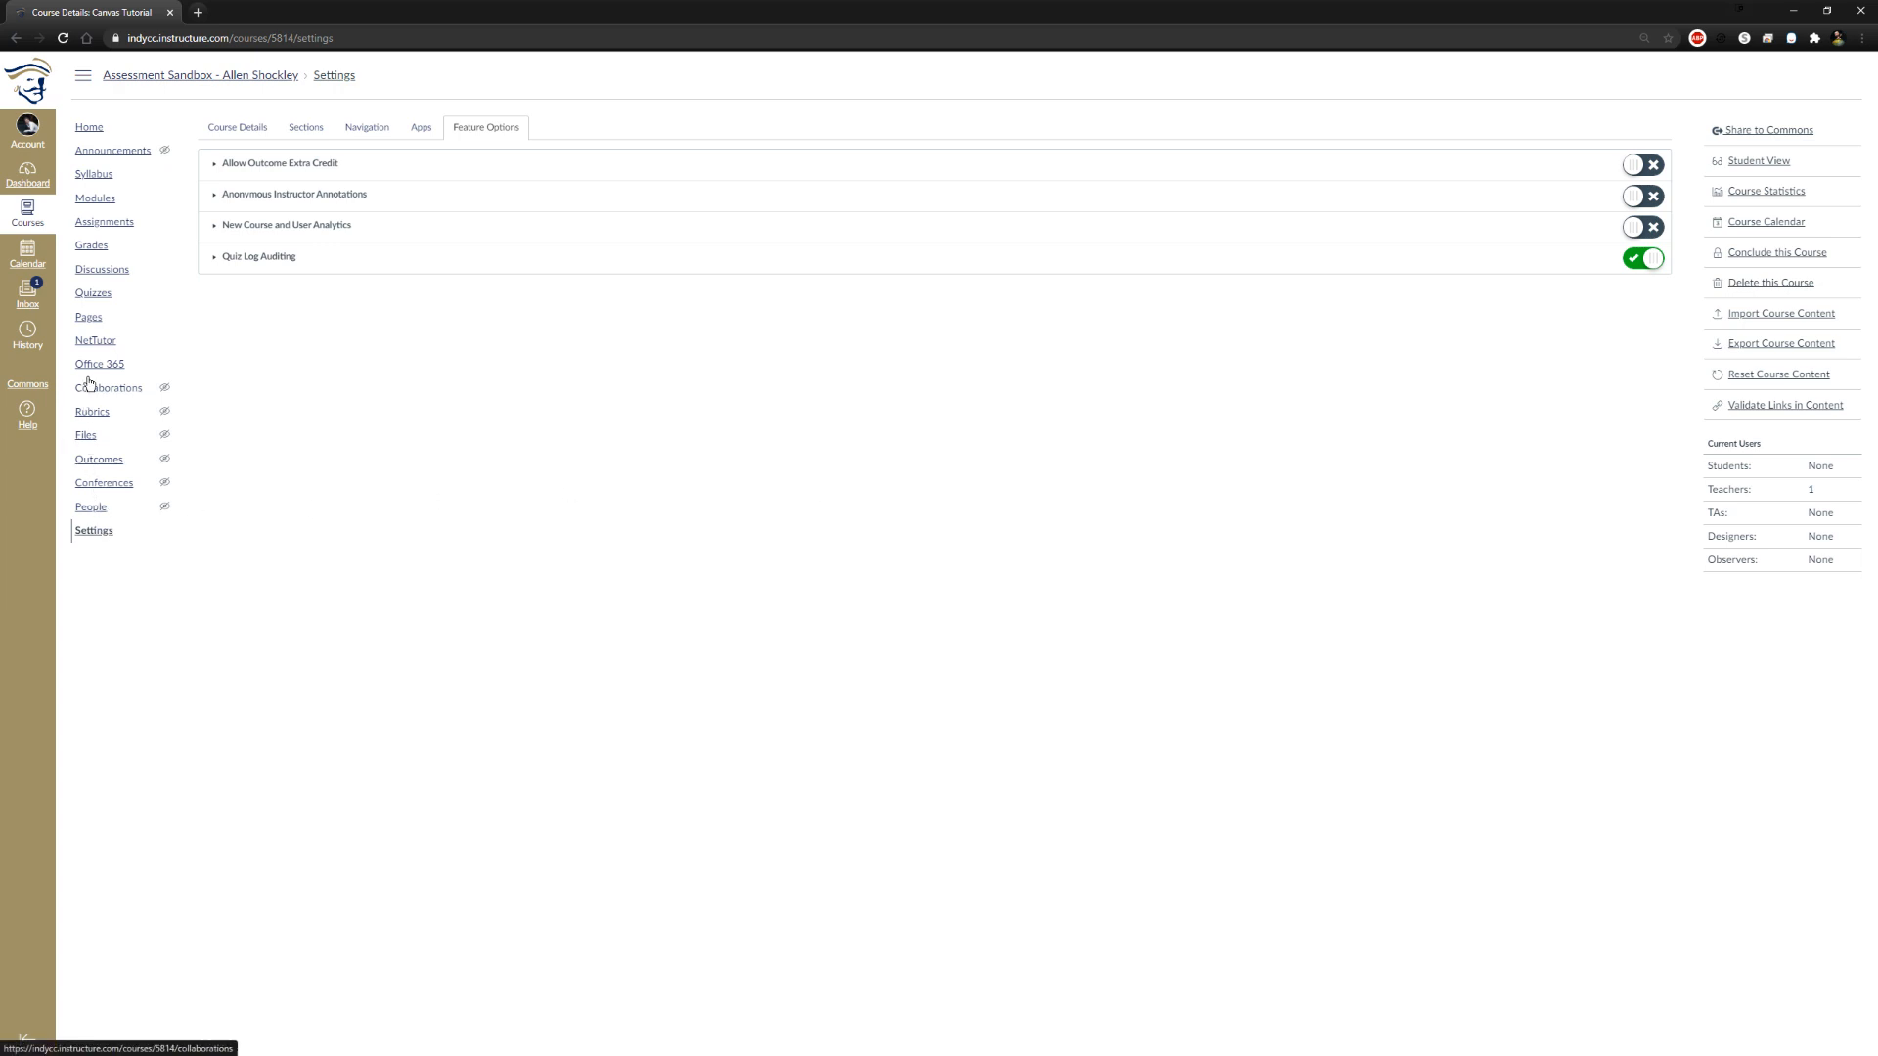
Try the Course Activity Stream, Syllabus and Assignments List home page choices, and save Course Modules as the course home page
click(110, 131)
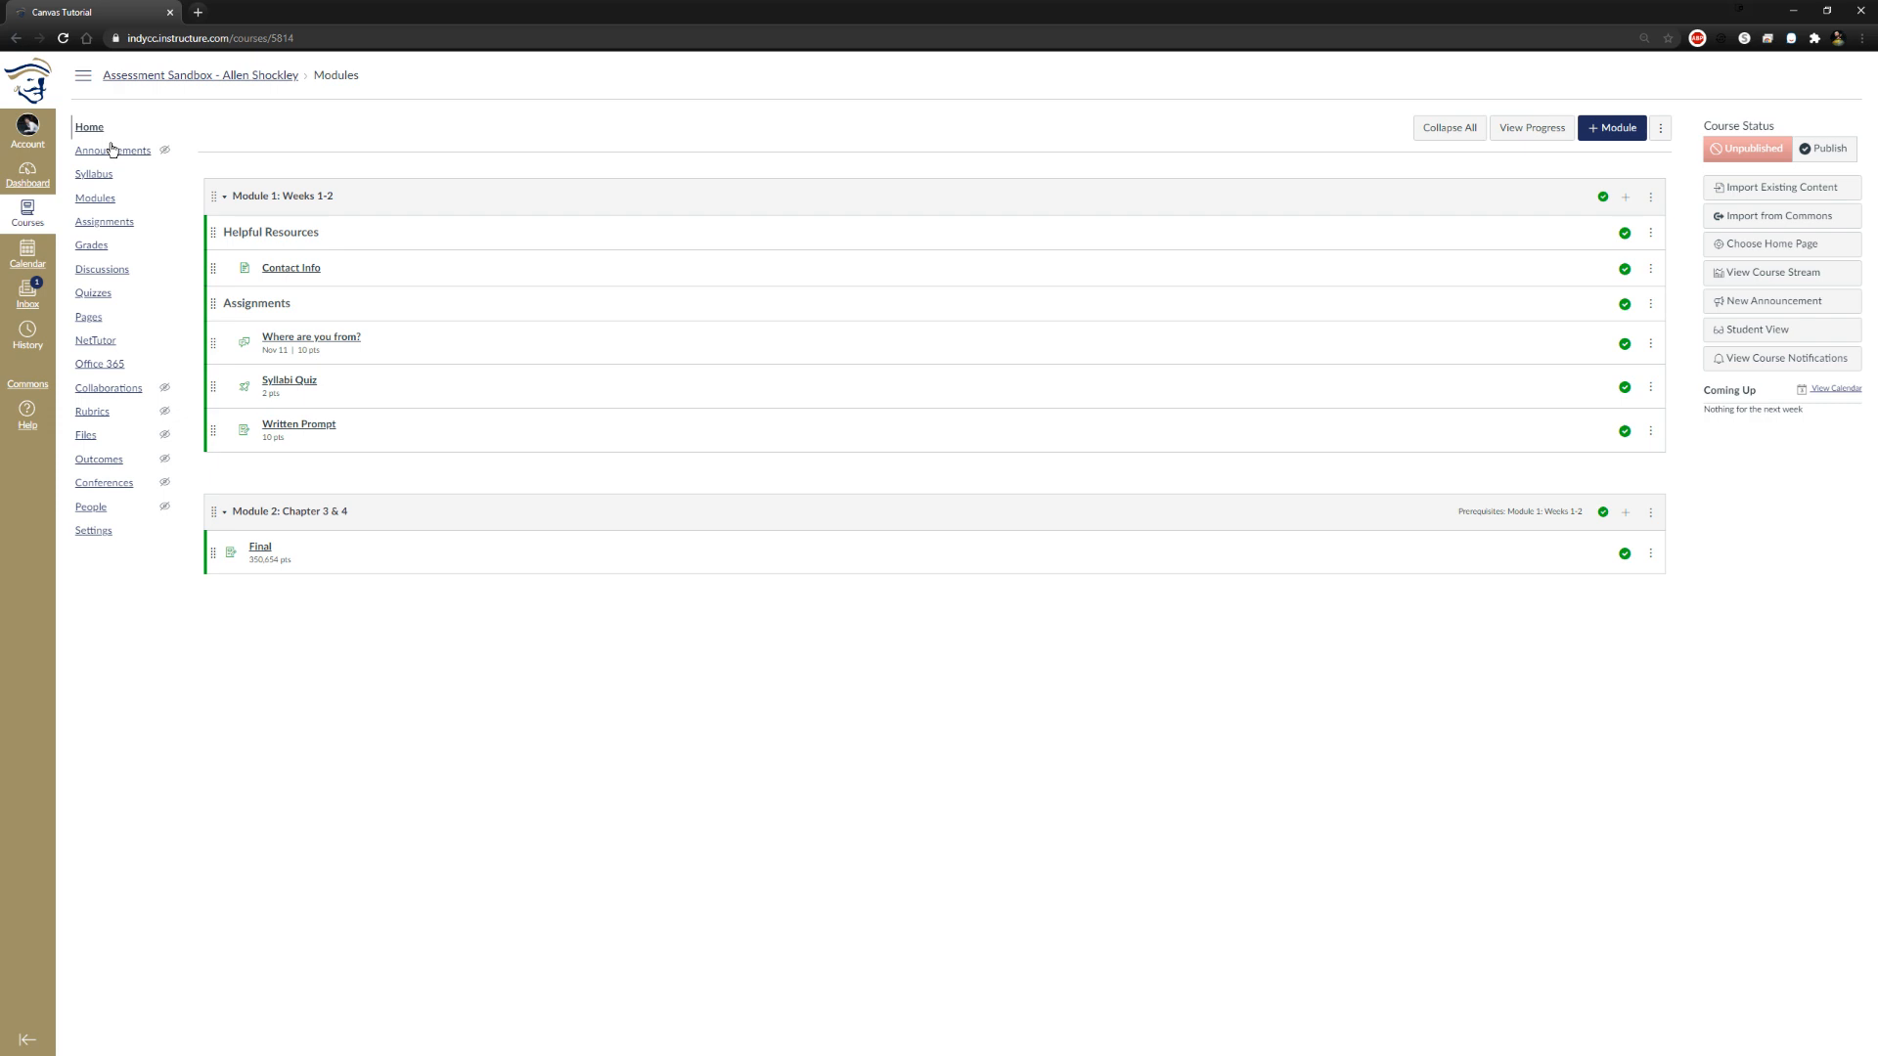
click(1747, 250)
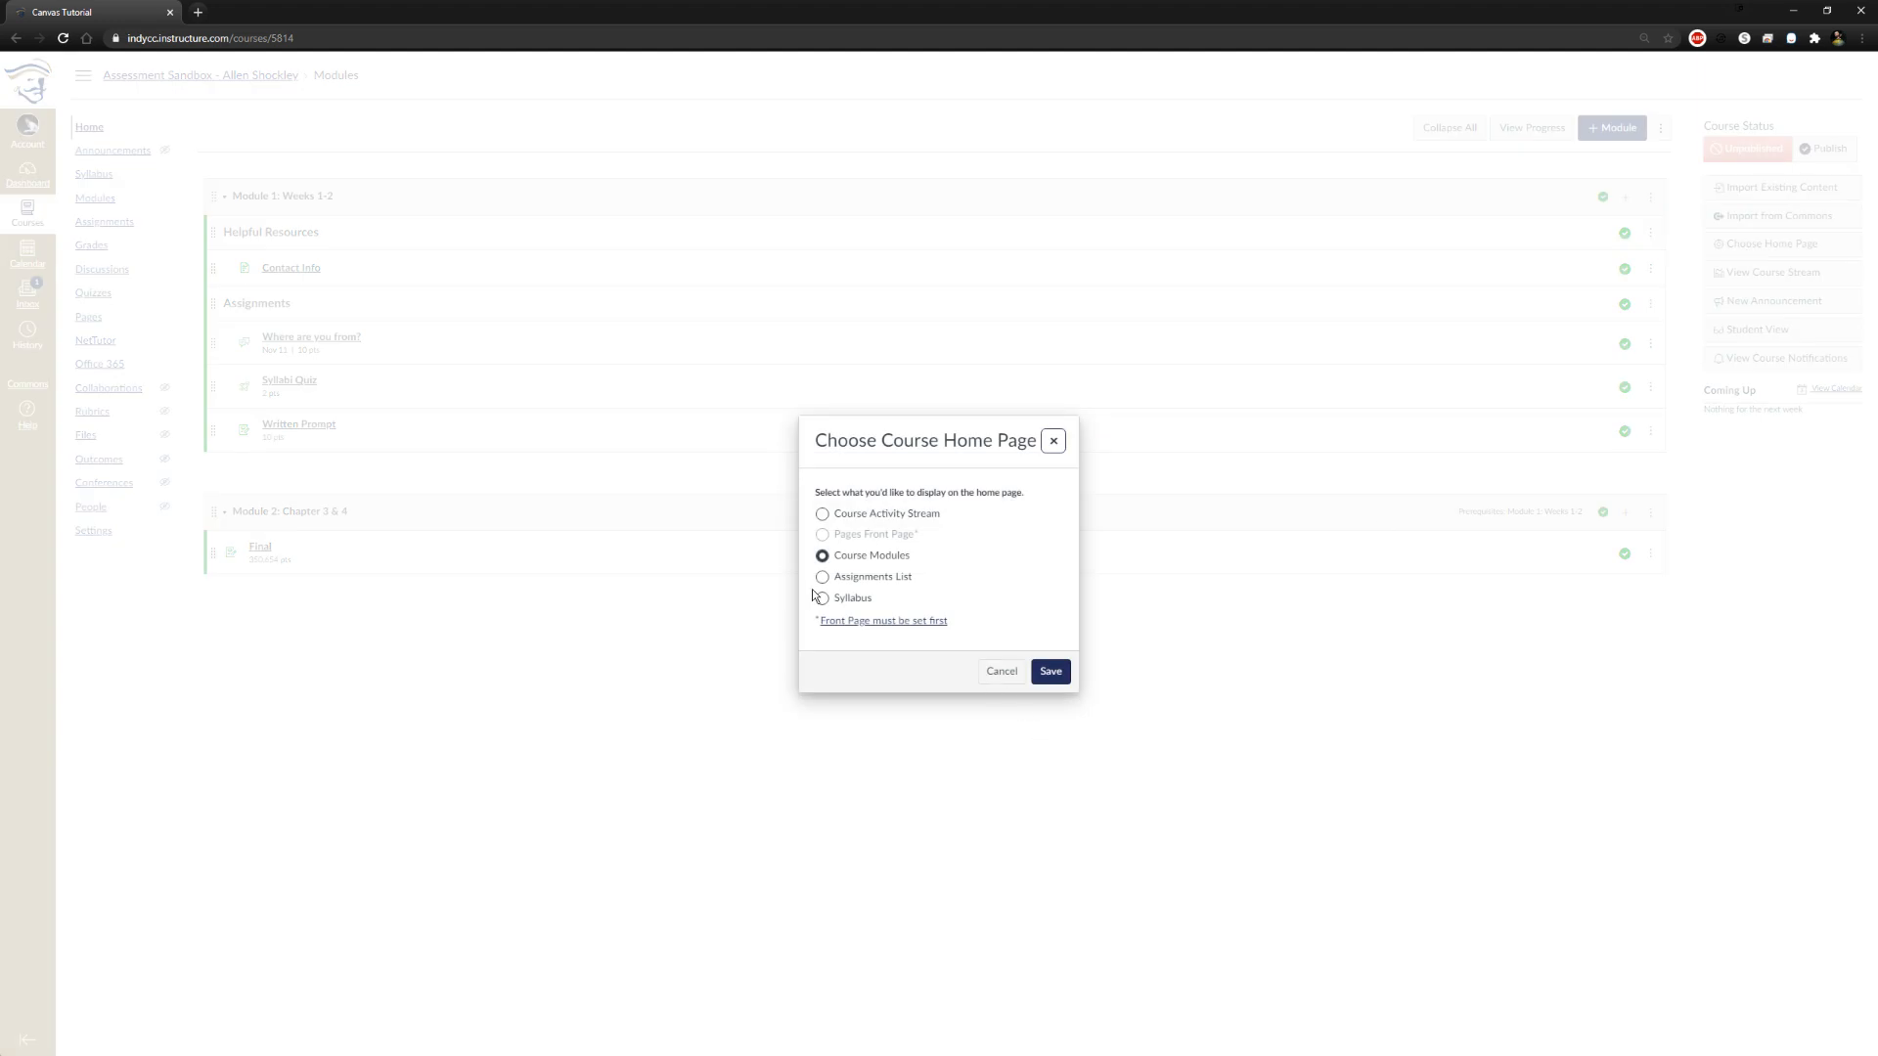
click(822, 515)
click(822, 599)
click(822, 577)
click(826, 557)
drag(911, 556, 836, 560)
click(1051, 671)
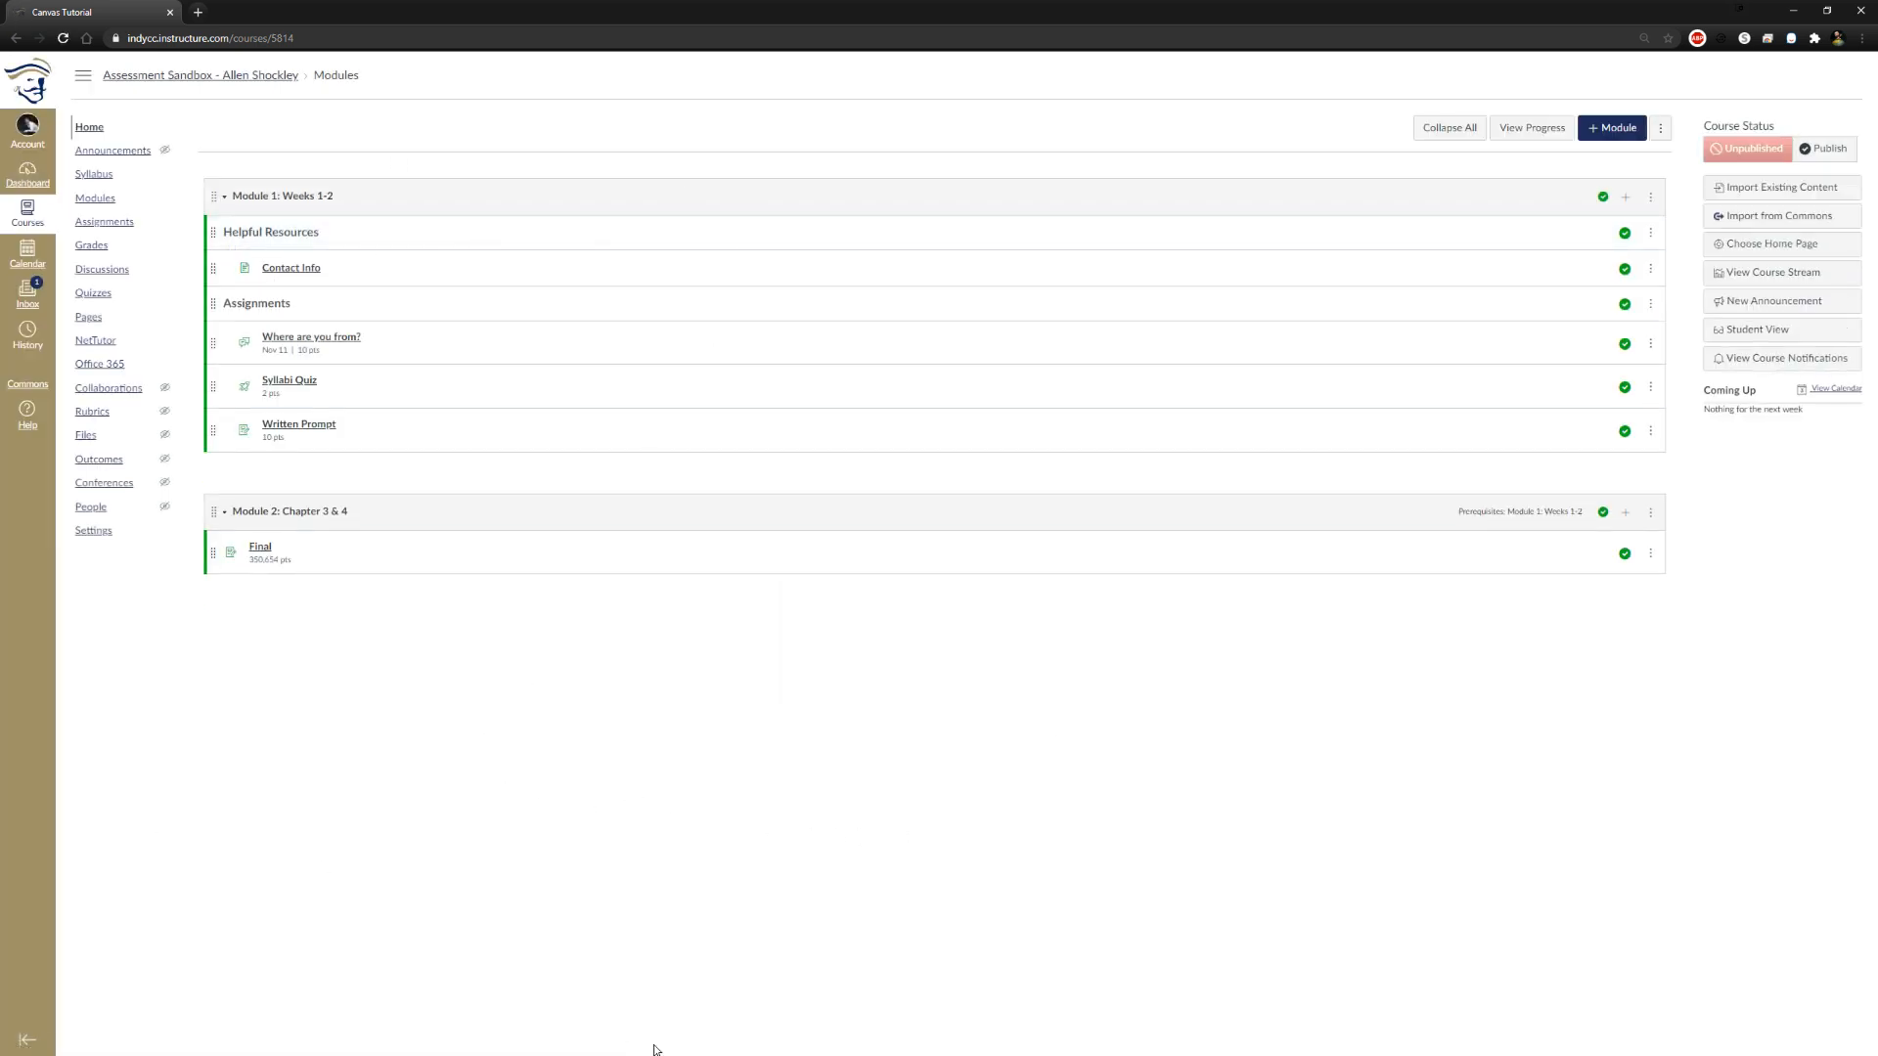
click(113, 130)
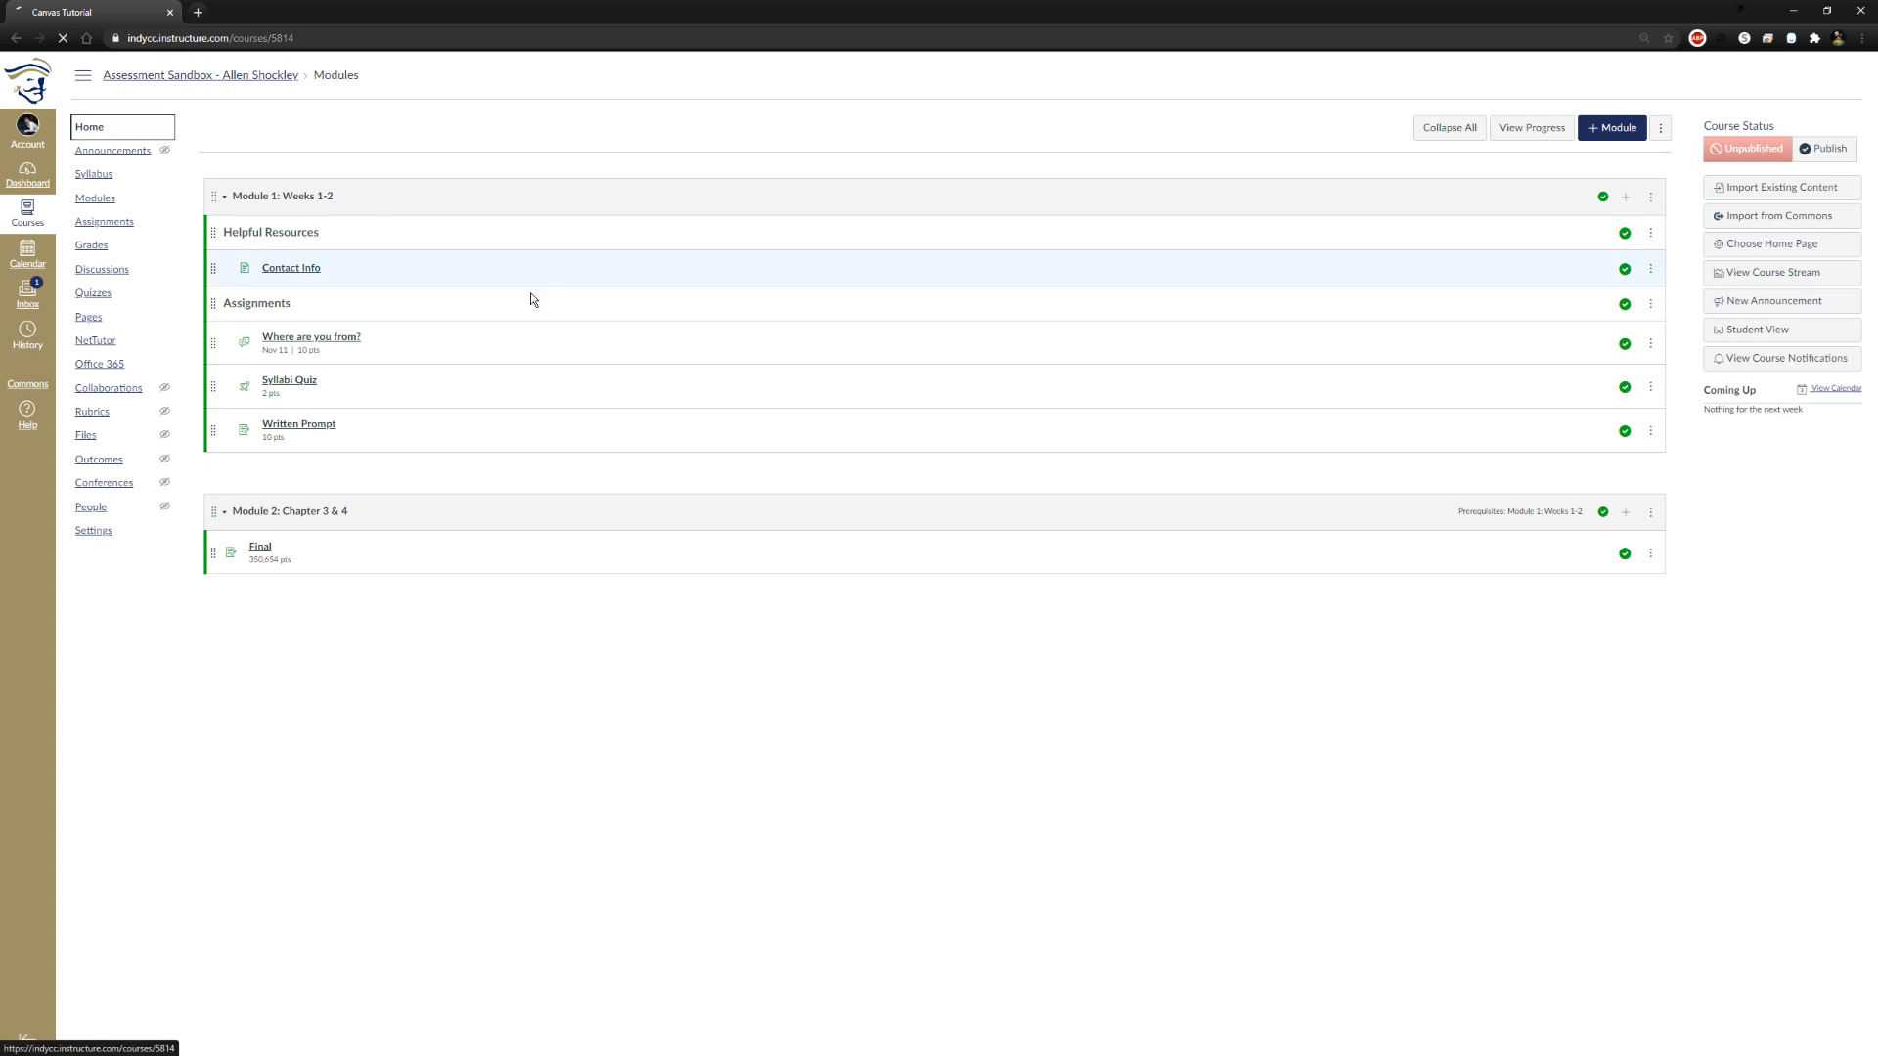